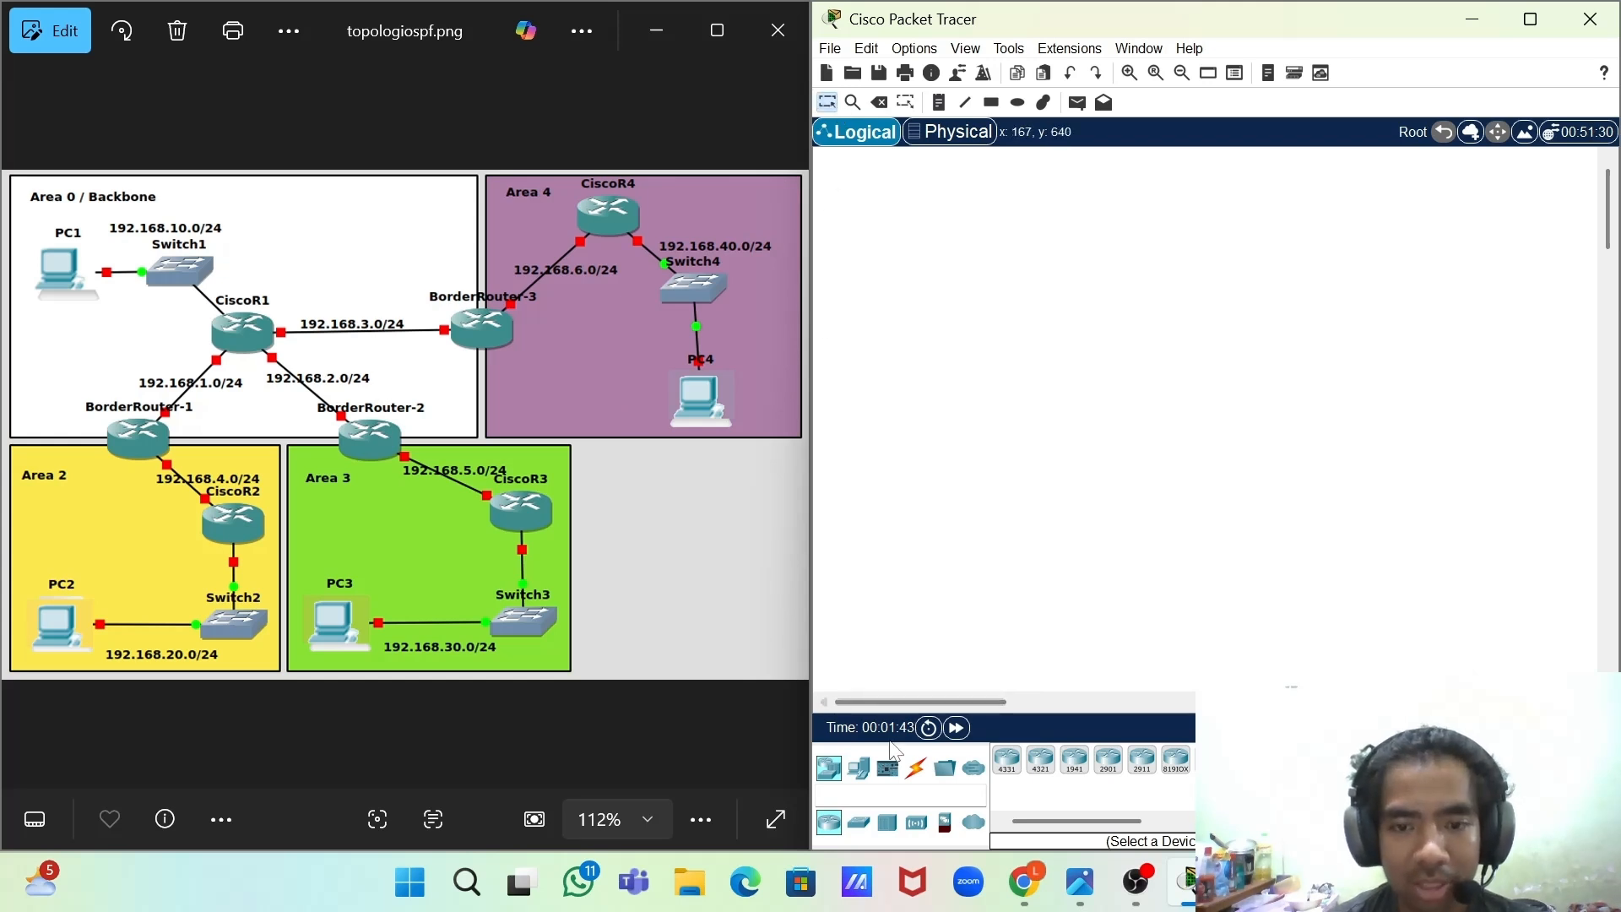
- Place a PC in the canvas's upper-left corner and a generic PT switch beside it
left_click(869, 772)
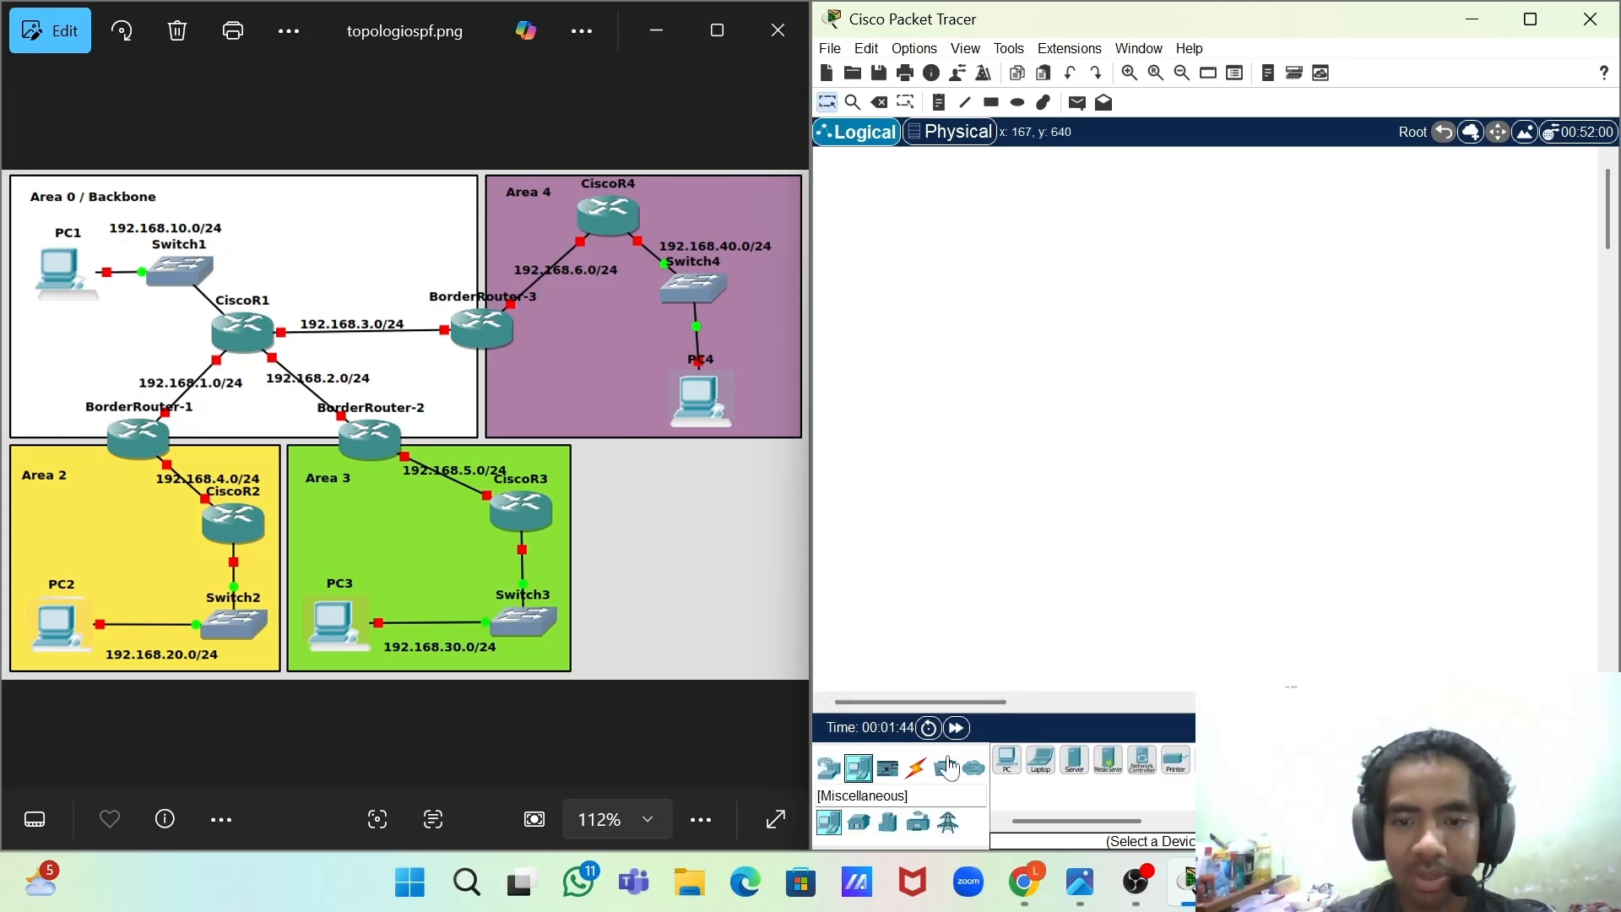
left_click(1006, 766)
left_click(851, 196)
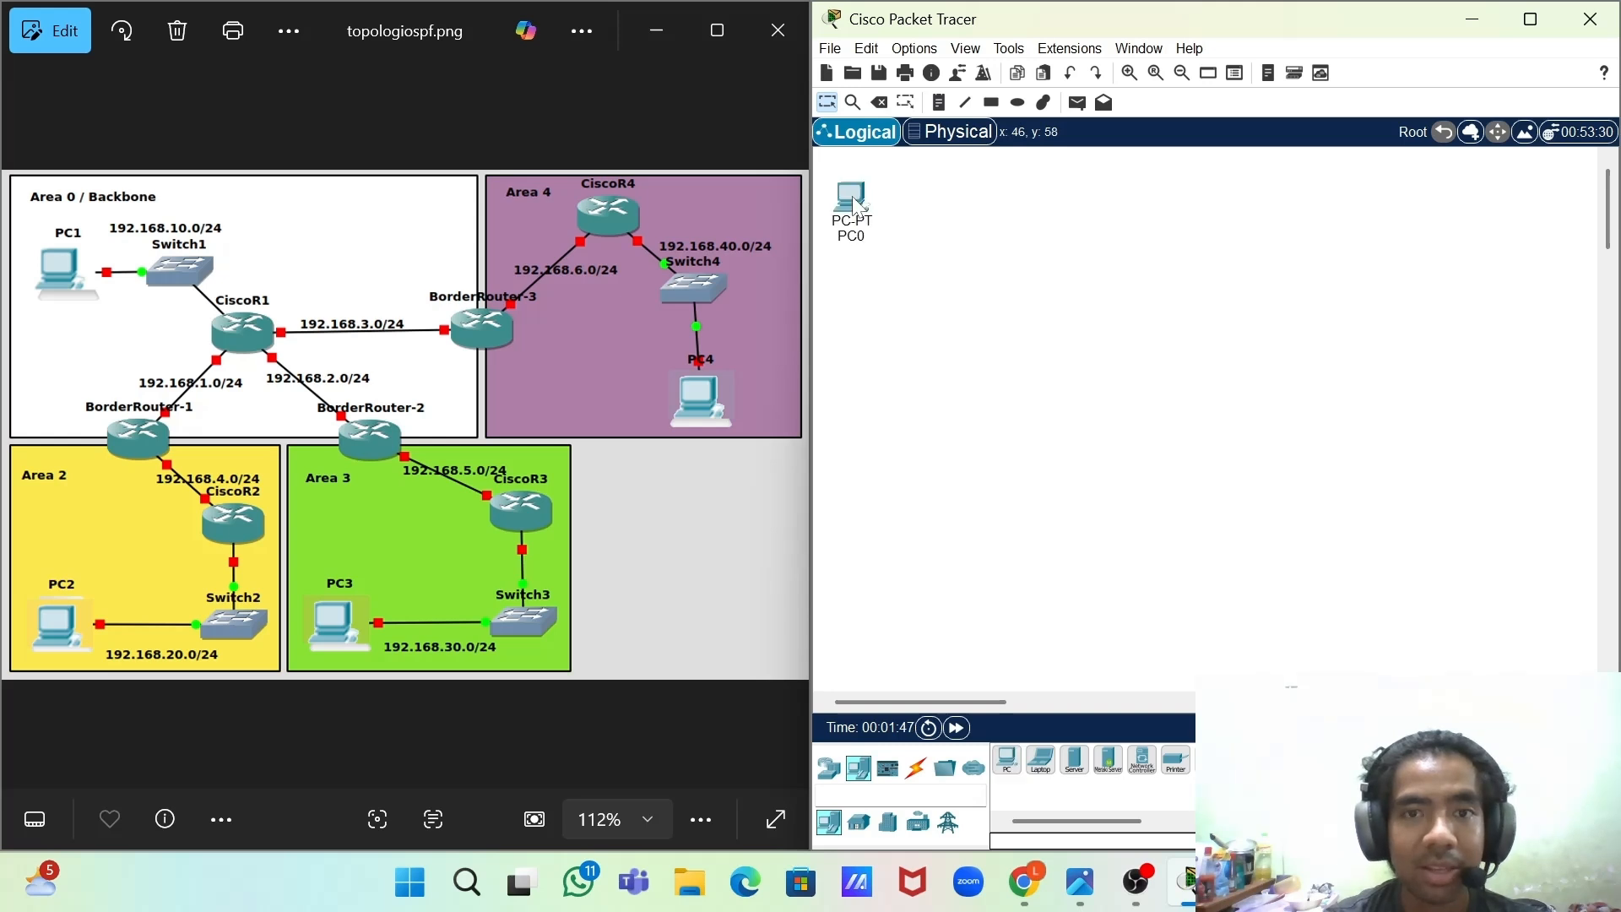
left_click(829, 766)
left_click(858, 822)
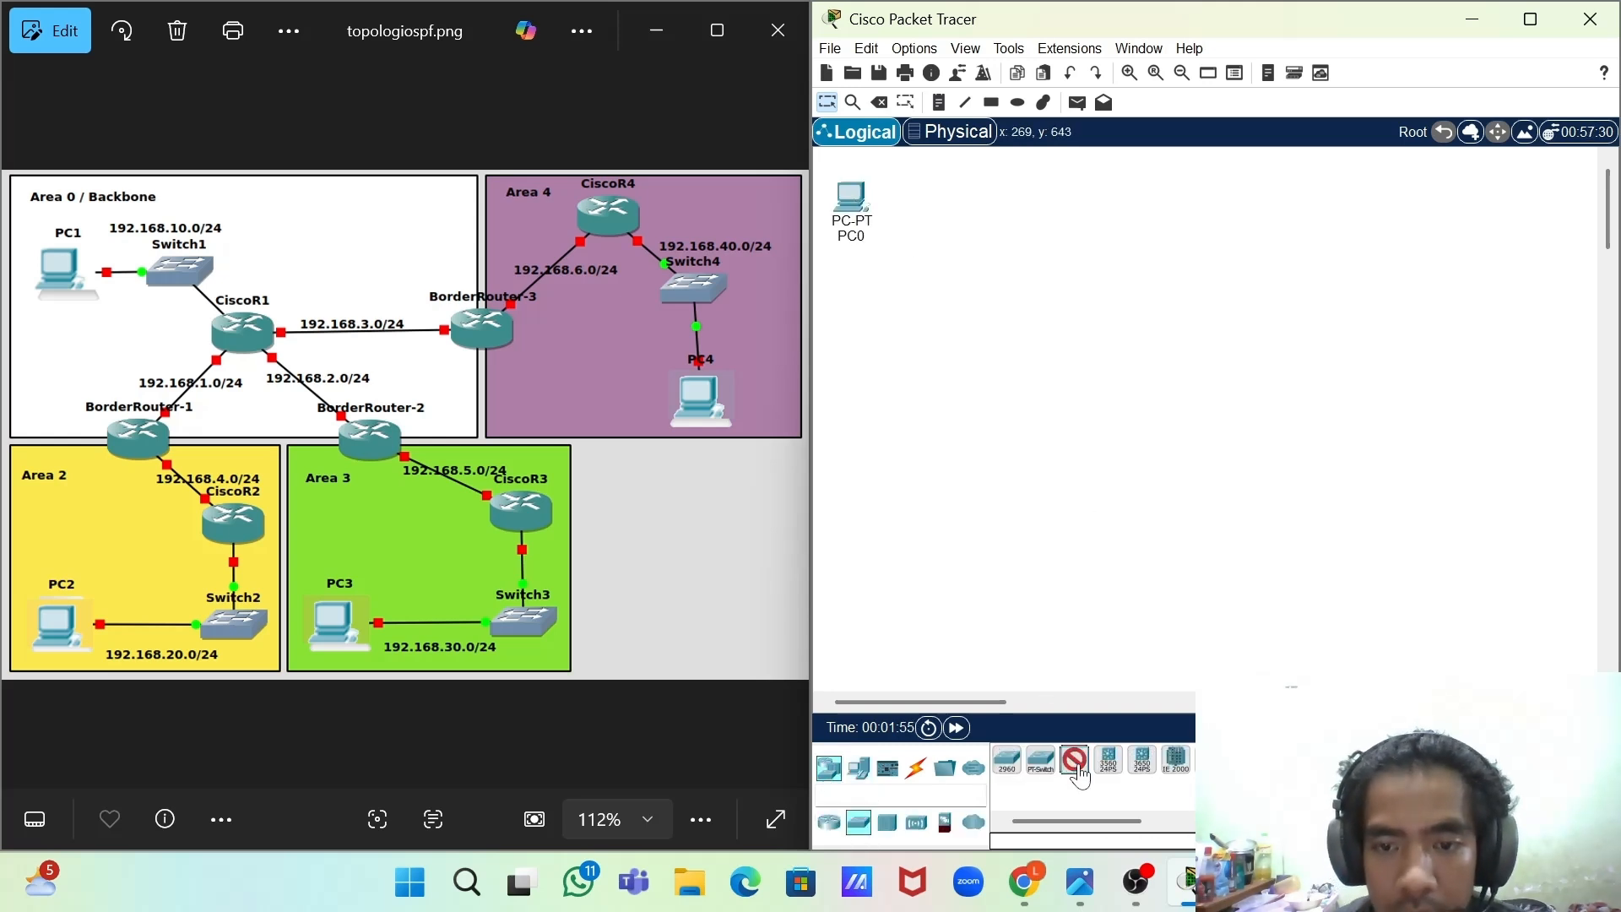
left_click_drag(1080, 775, 950, 200)
- Add four generic PT routers: one below right of the switch, two in a row beneath it, and a fourth lower between those two
left_click(829, 821)
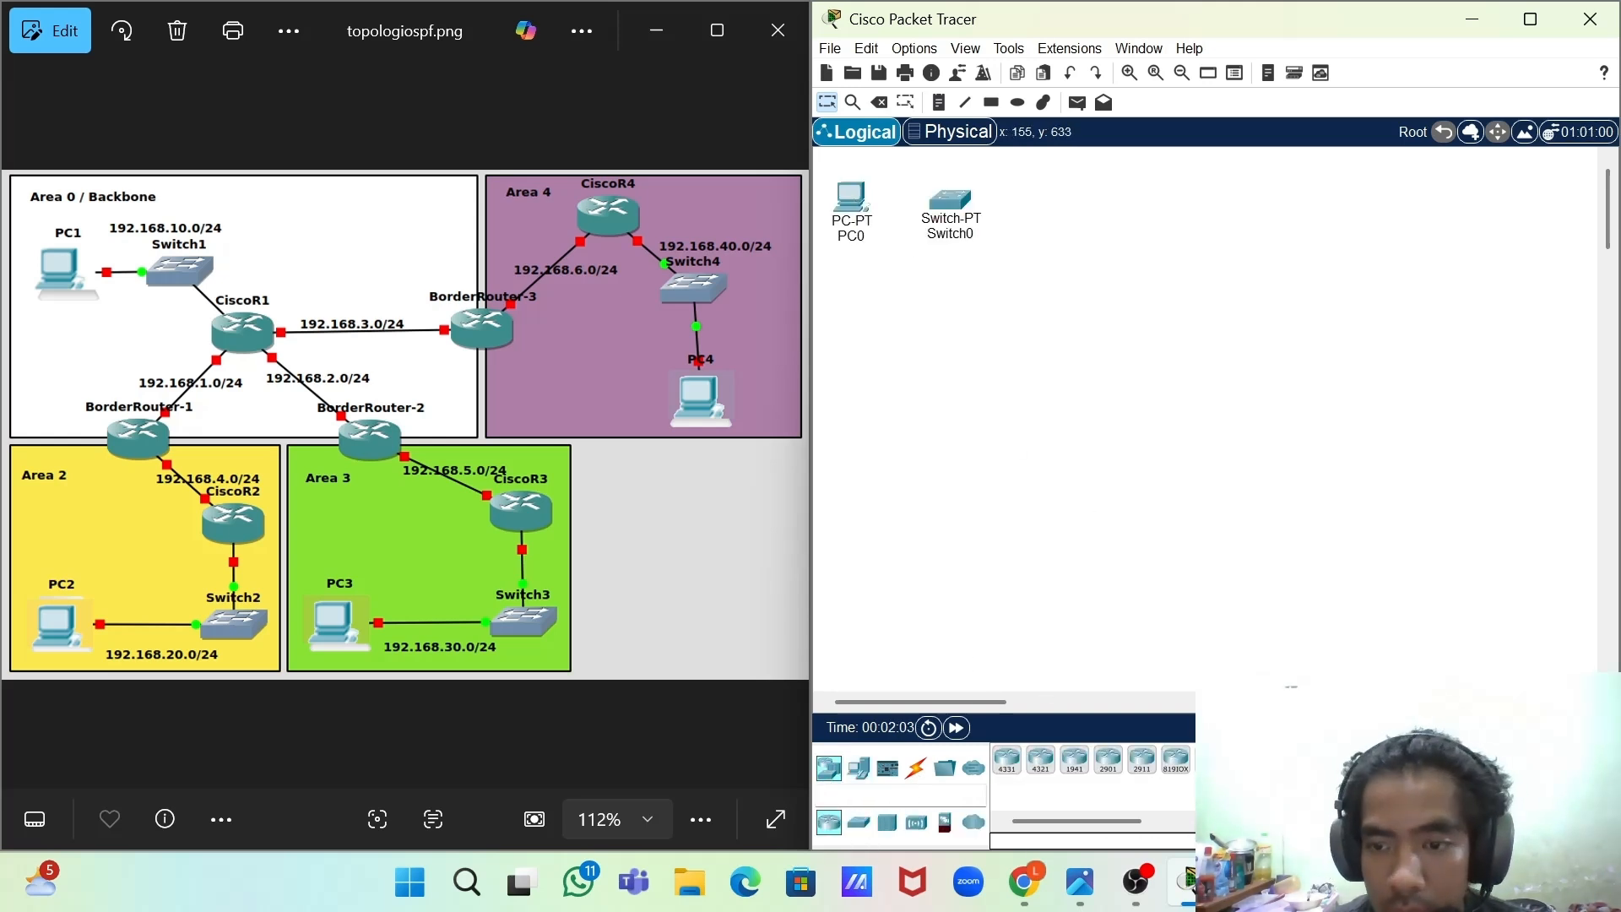
left_click(1084, 280)
left_click(955, 408)
left_click(1207, 409)
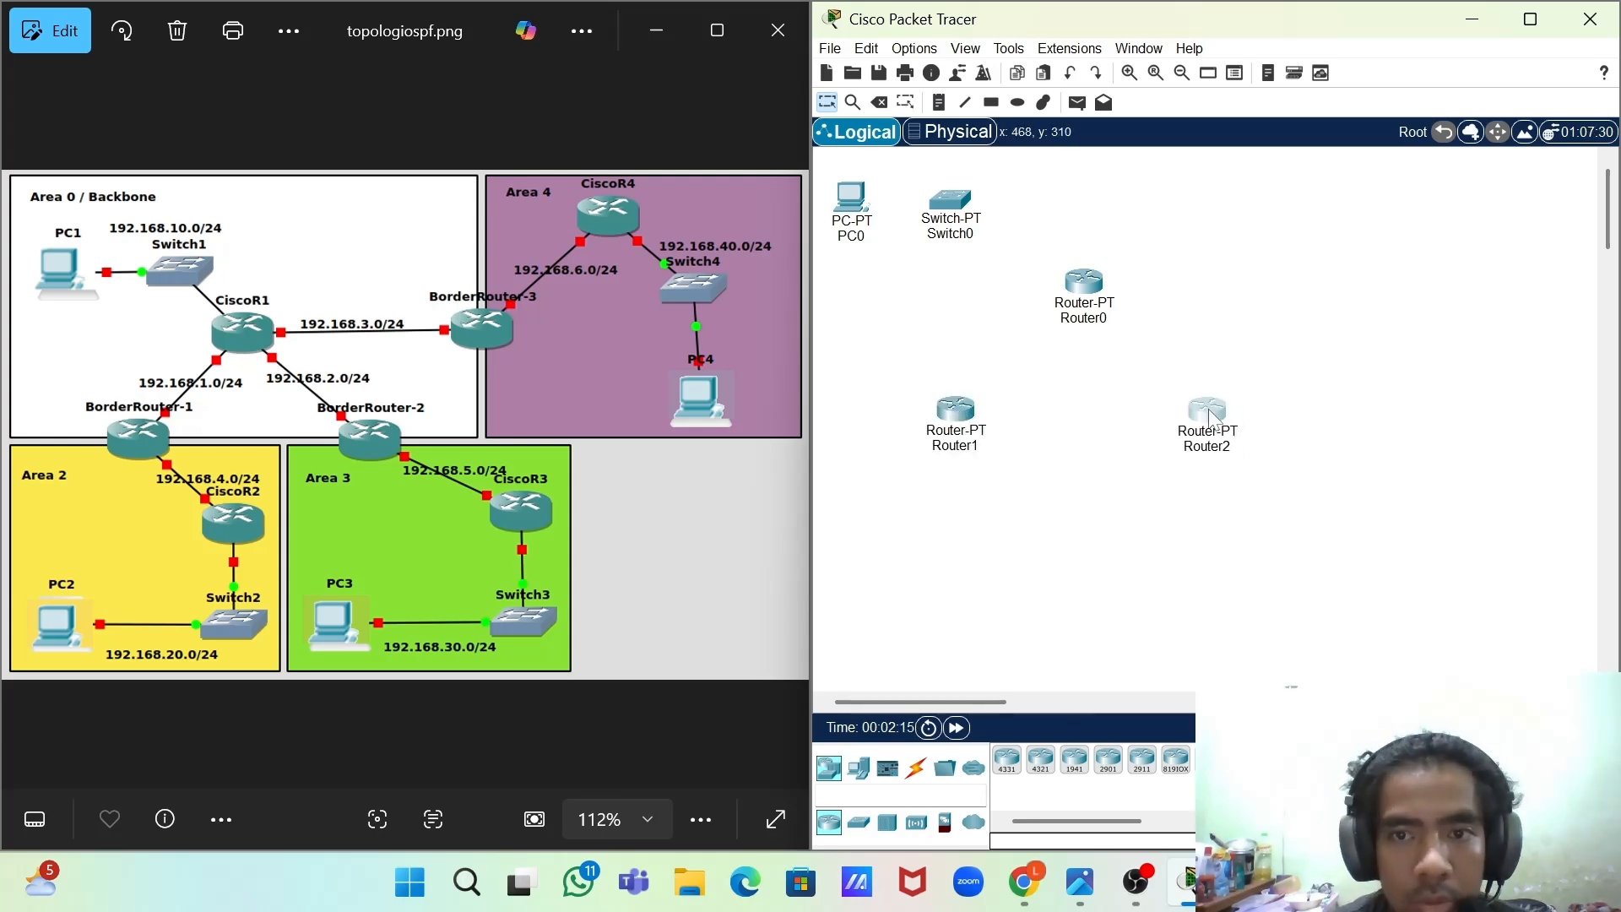
left_click(1038, 532)
- Place a PT switch below the fourth router and a PC to that switch's left
left_click(858, 821)
left_click_drag(1041, 760, 1032, 642)
left_click(859, 767)
left_click_drag(1007, 760, 850, 631)
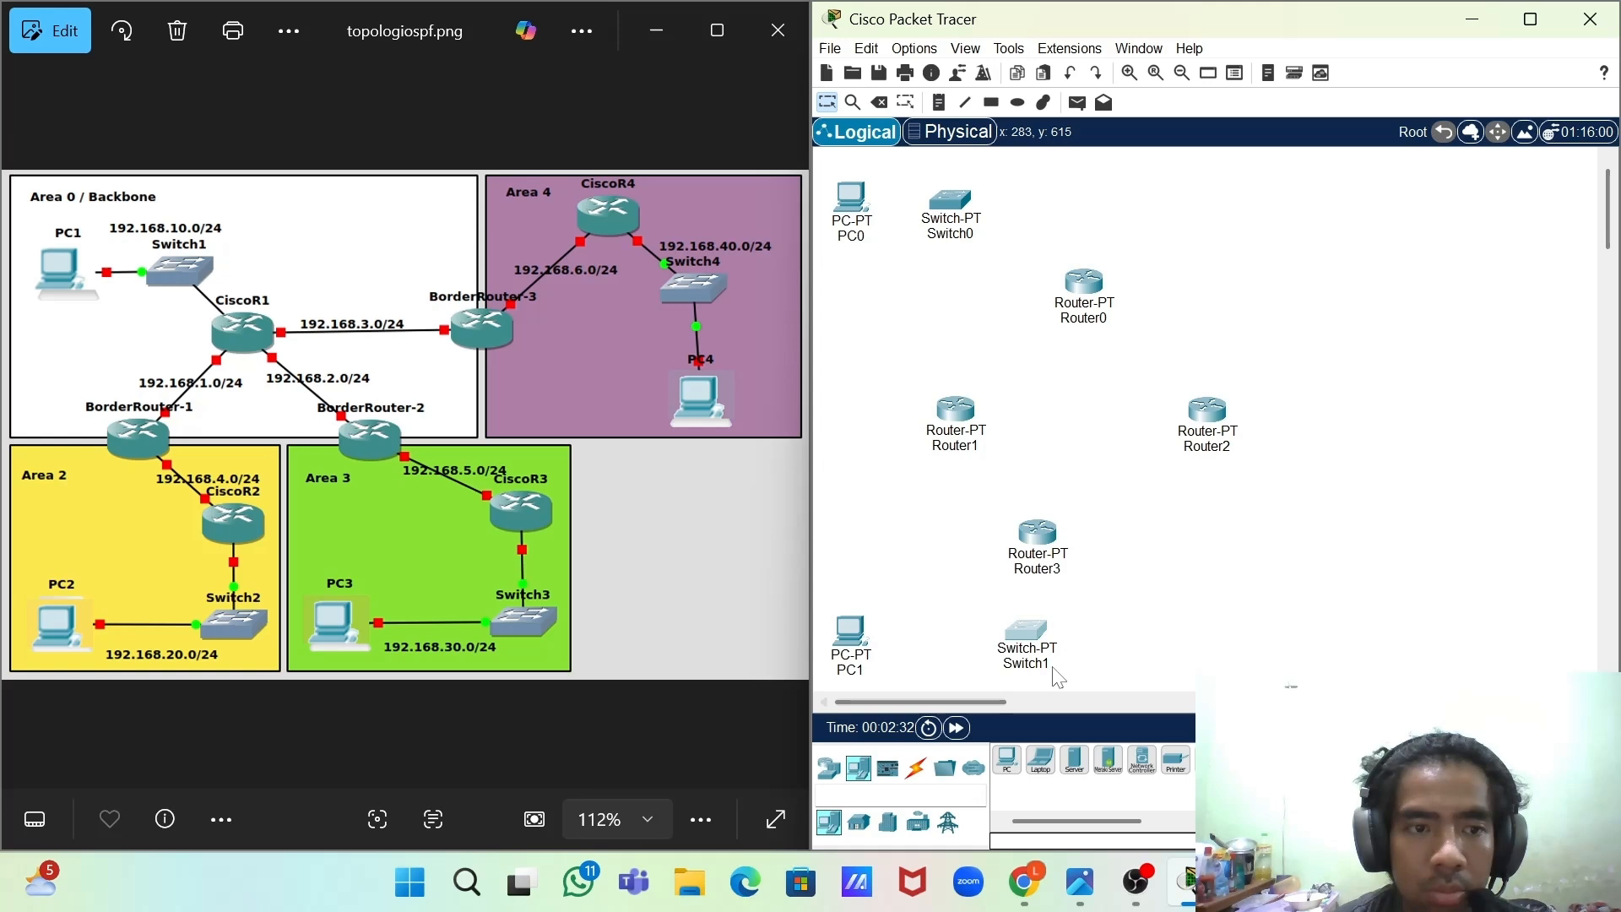
- Add two PT routers for Area 4, one to the right of Router0 and one above right of that
left_click(828, 766)
left_click(1294, 279)
left_click(1432, 183)
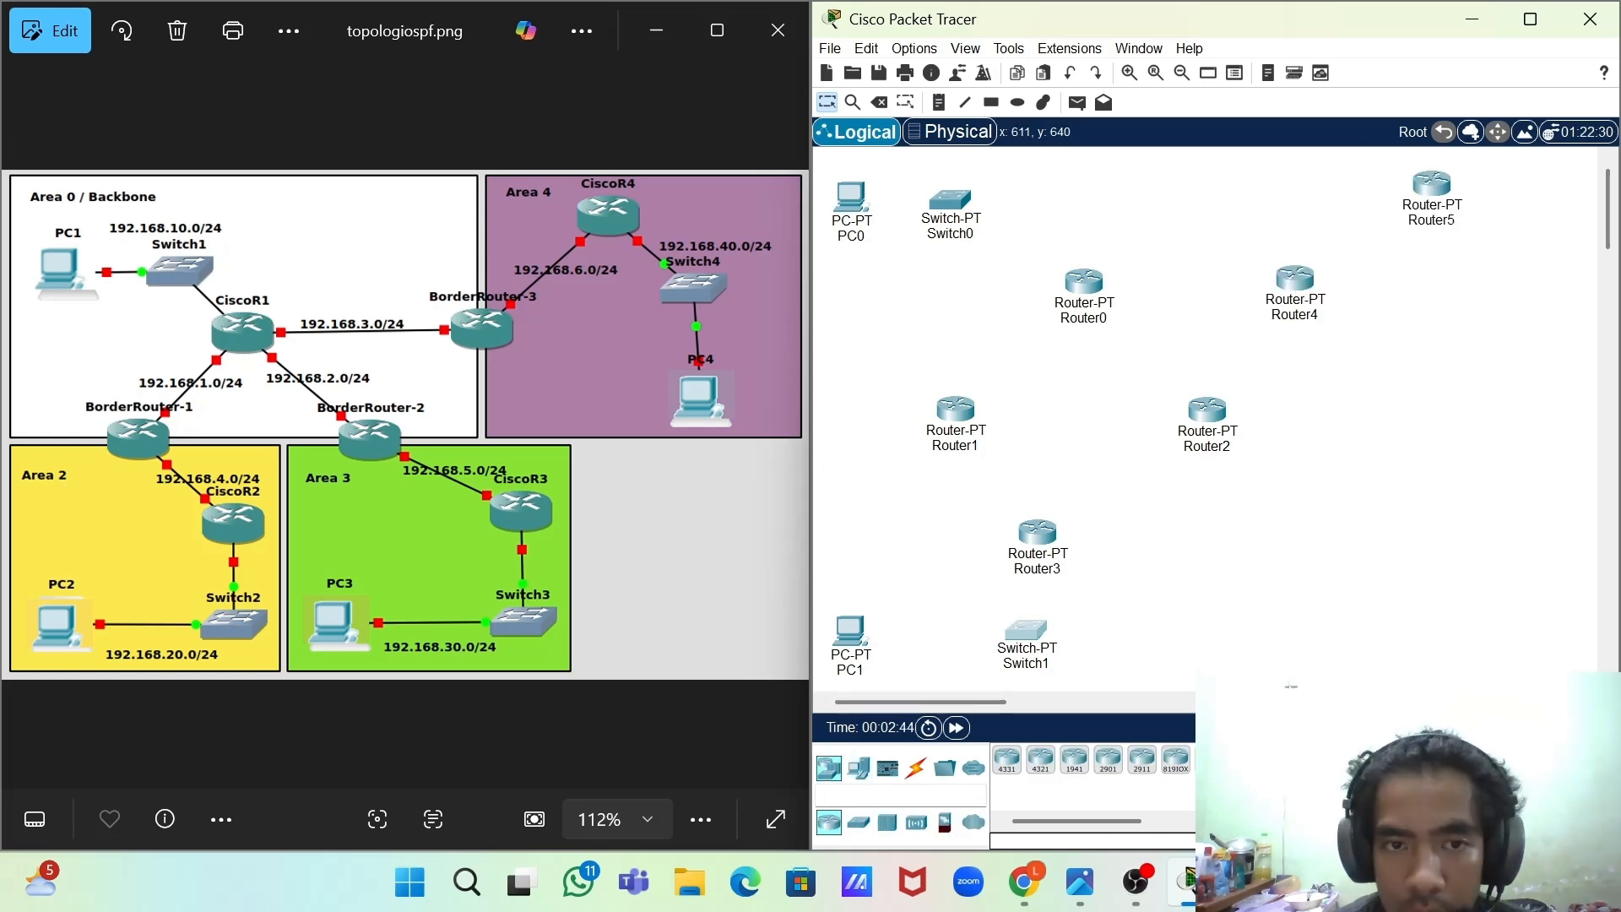
- Place a PT switch below right of Router5 and a PC beneath that switch
left_click(858, 822)
left_click(1041, 759)
left_click(1507, 296)
left_click(858, 766)
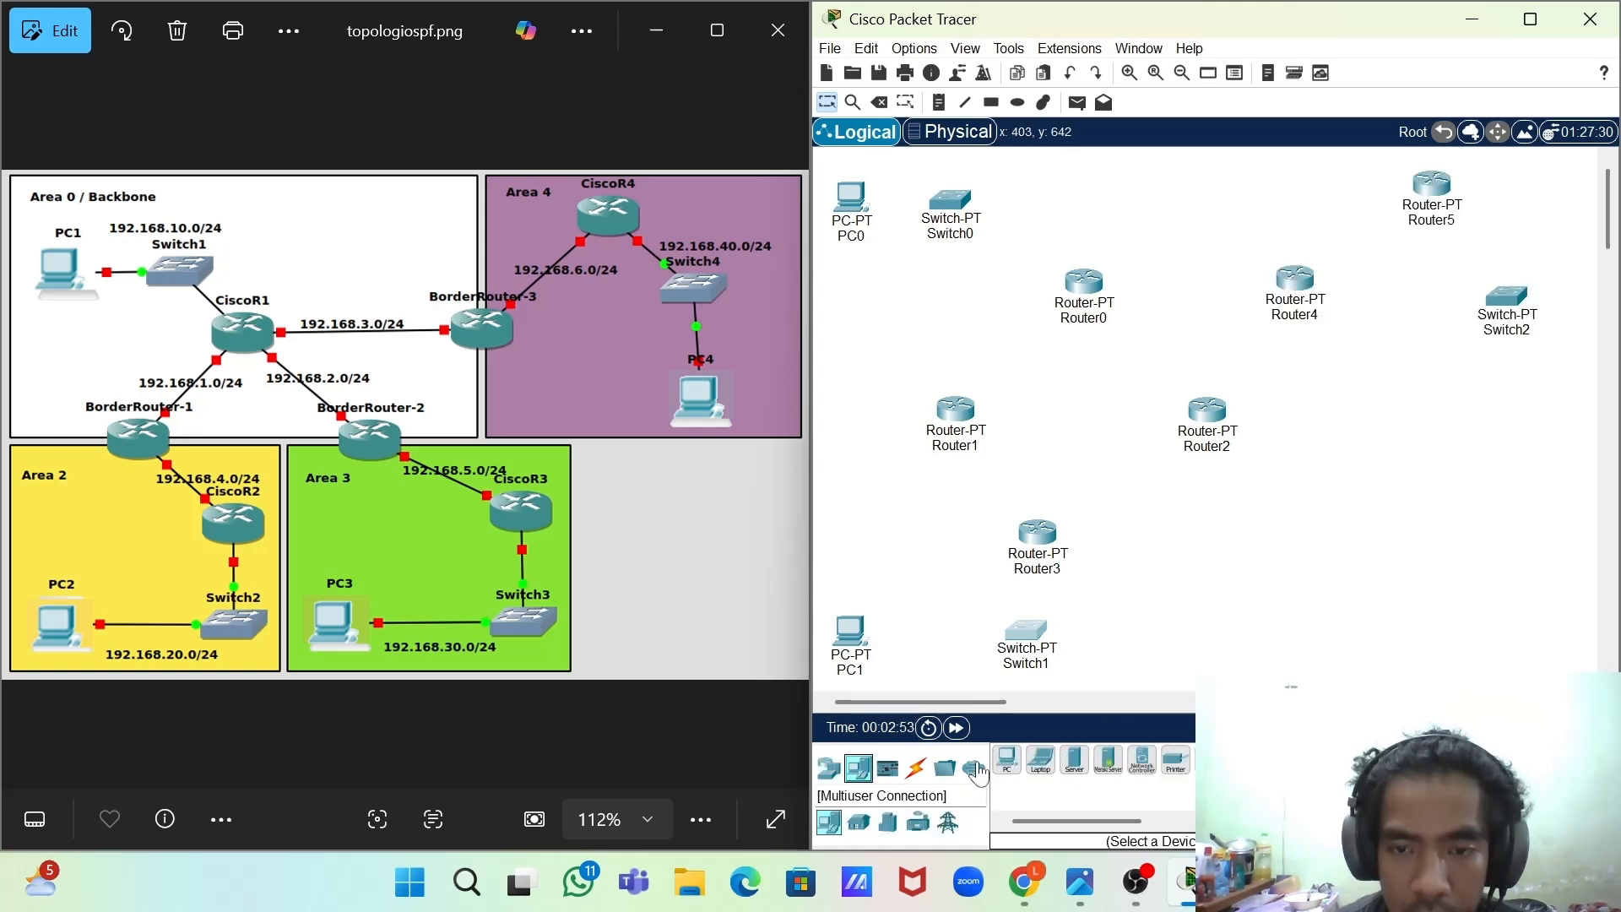
left_click(1007, 759)
left_click(1527, 416)
- Build the Area 3 devices: a PT router below right of Router2, a switch beneath it, and a PC to the switch's left
left_click(828, 767)
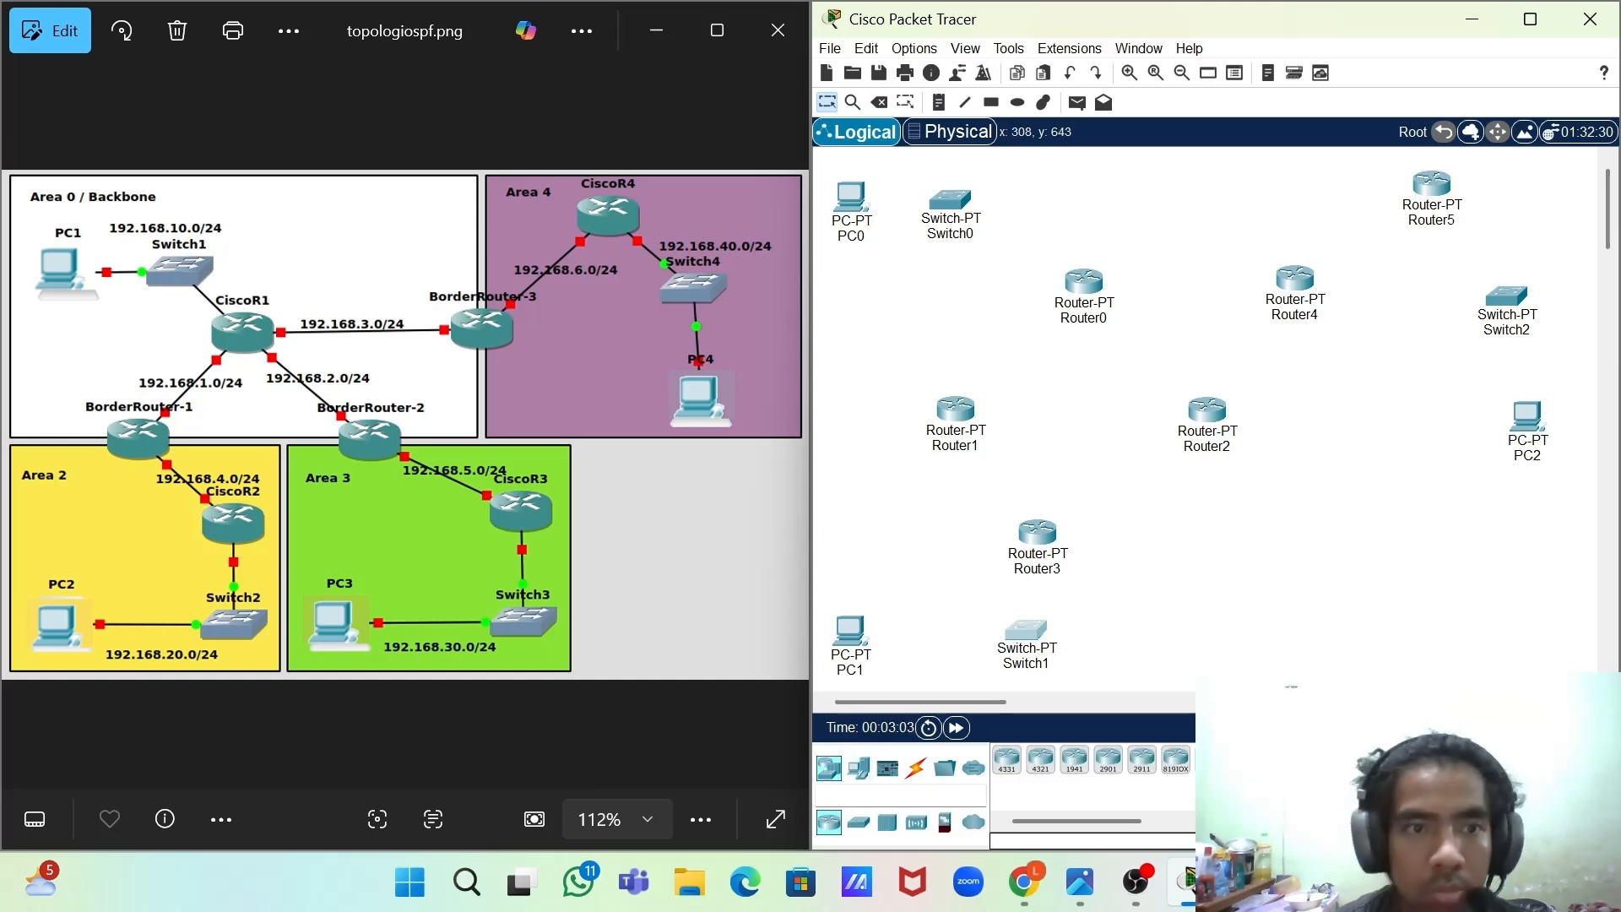
left_click(1361, 505)
left_click(858, 821)
left_click(1041, 760)
left_click(1385, 633)
left_click(859, 767)
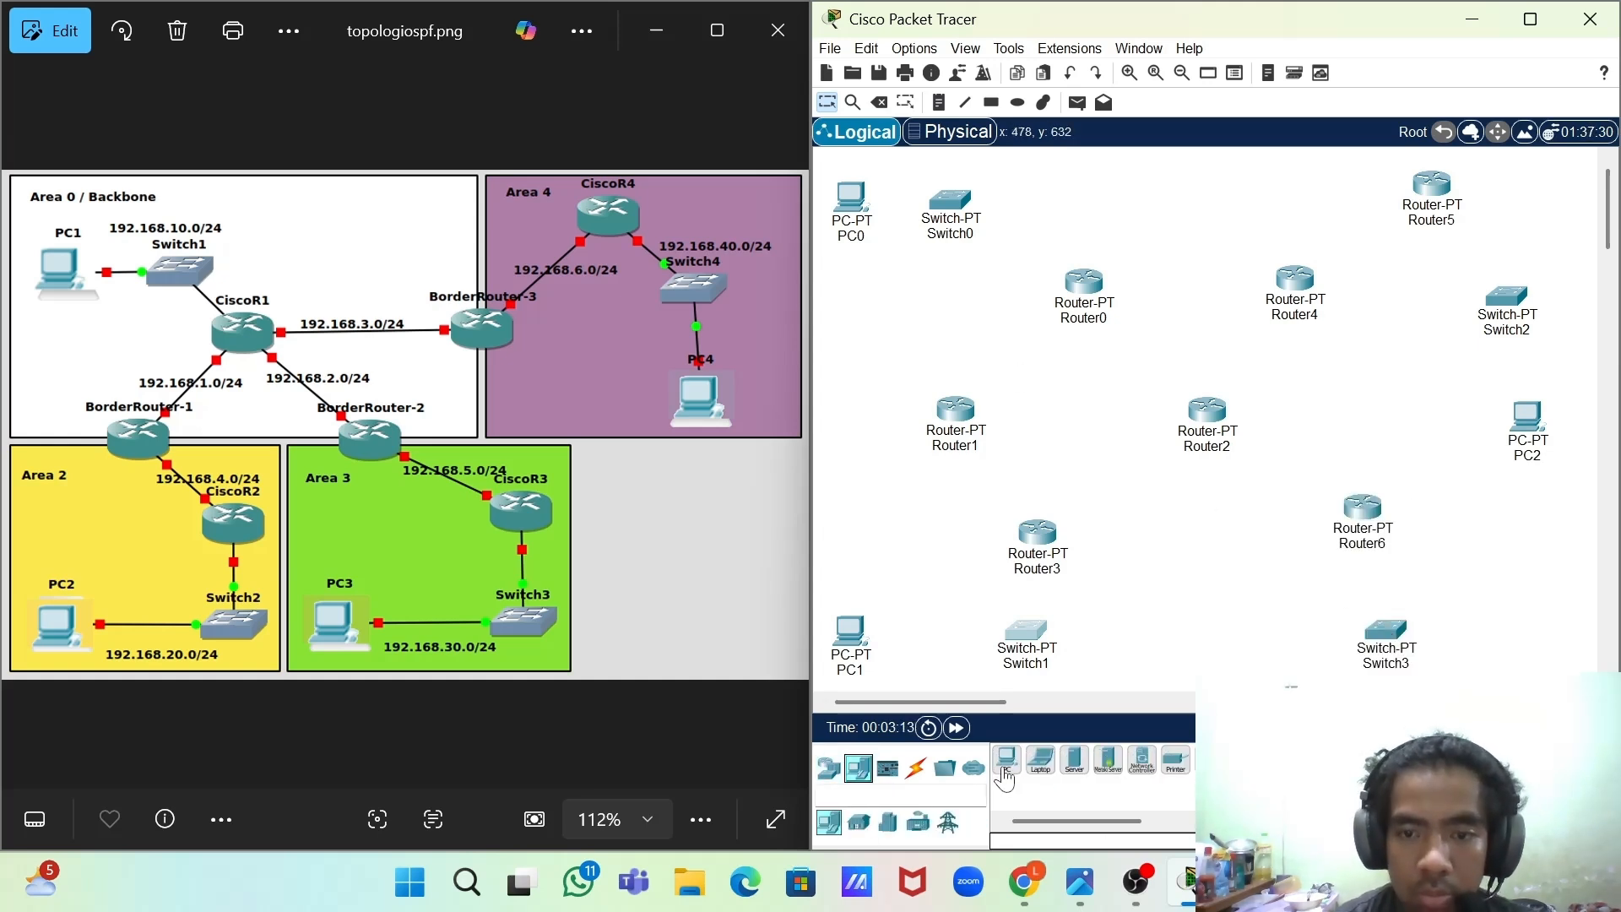
left_click(1007, 760)
left_click(1208, 650)
- Draw a rectangle filled with light cyan around PC0, Switch0 and Router0 for the backbone area
left_click(1017, 102)
left_click(918, 145)
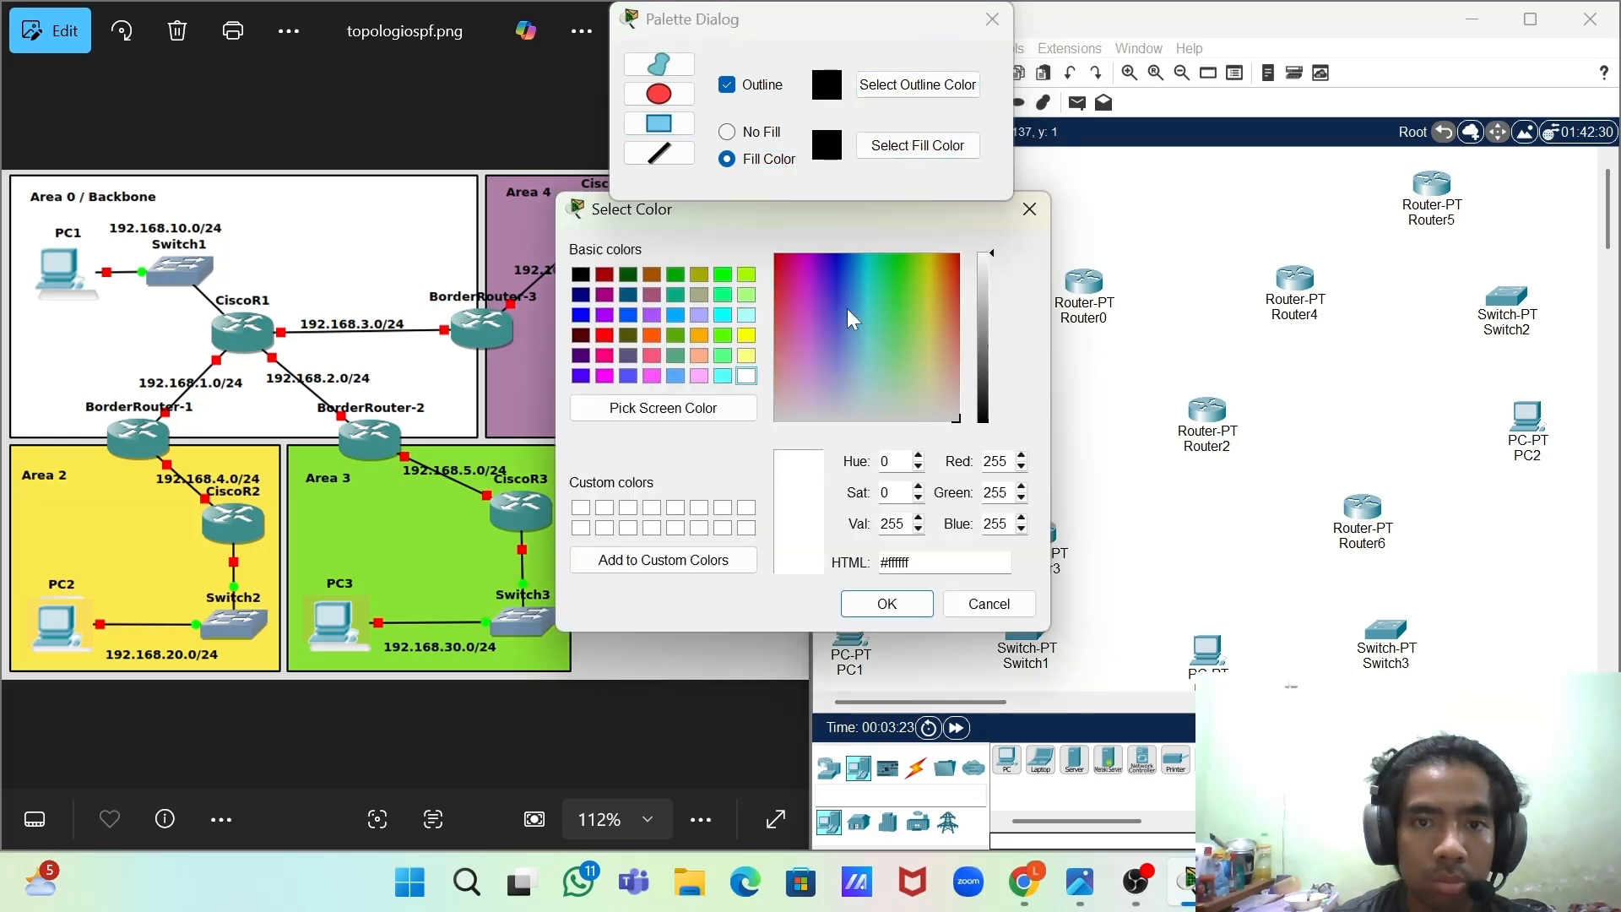
left_click(746, 316)
left_click(886, 604)
left_click(992, 18)
left_click_drag(824, 161, 1211, 430)
- Draw a rectangle filled with lavender #aaaaff around Router4, Router5, Switch2 and PC2
left_click(991, 103)
left_click(899, 152)
left_click(701, 315)
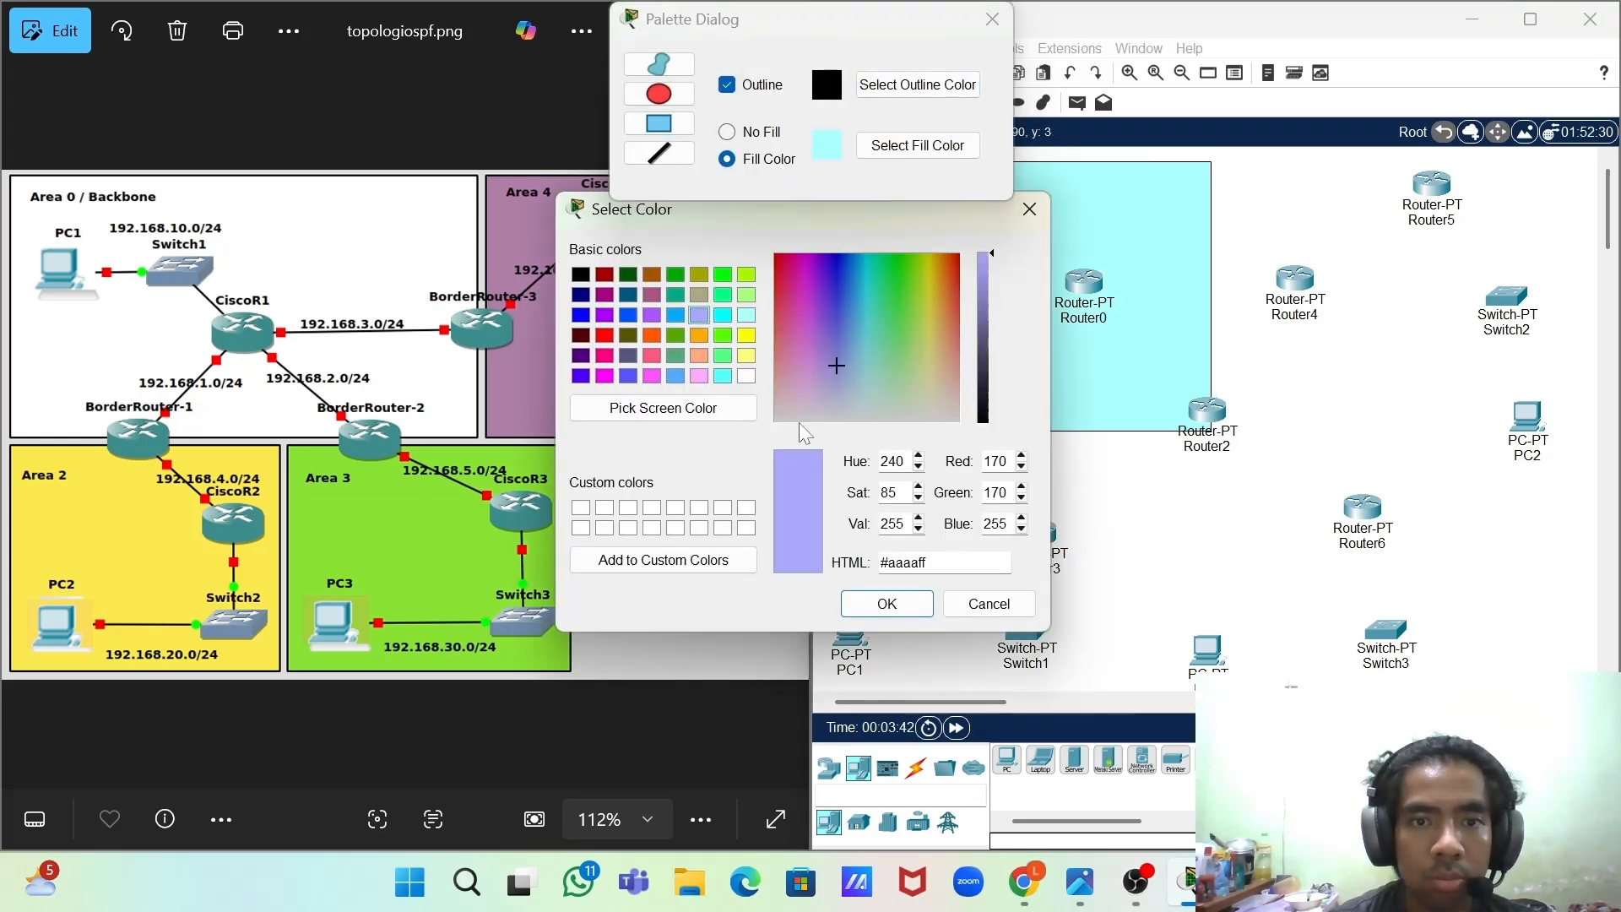
left_click(885, 604)
left_click(992, 19)
left_click_drag(1225, 161, 1561, 429)
- Draw a yellow-filled rectangle around Router3, Switch1 and PC1
left_click(991, 102)
left_click(917, 145)
left_click(614, 271)
left_click(887, 602)
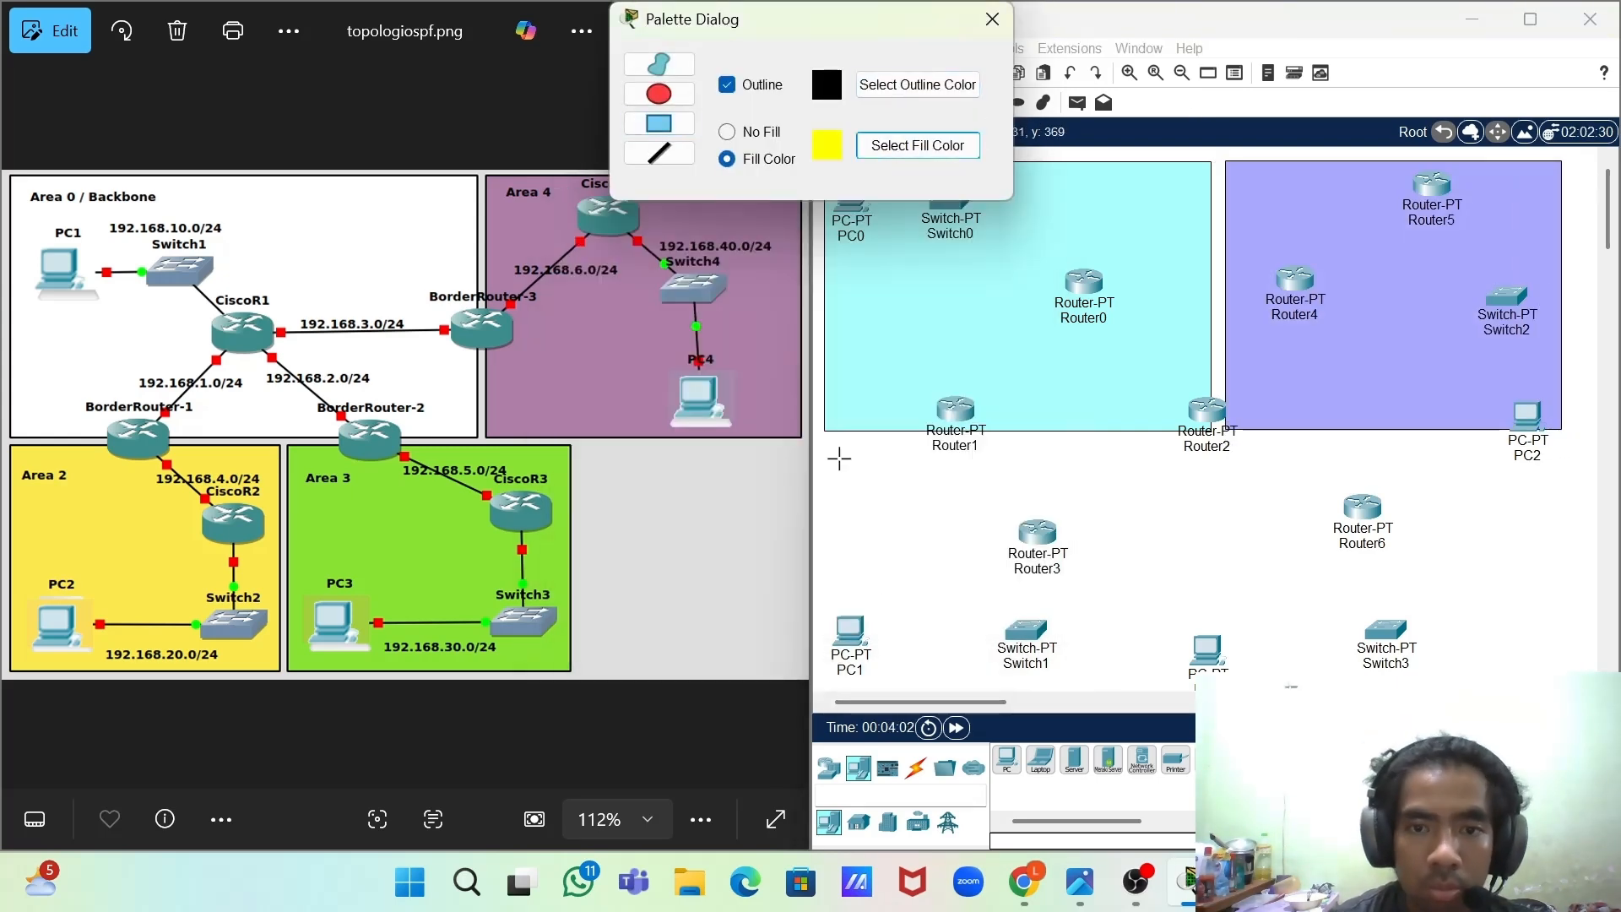
mouse_move(825, 453)
left_mouse_down()
mouse_move(1110, 694)
mouse_move(1156, 694)
mouse_move(1143, 676)
left_mouse_up()
- Draw a light green-filled rectangle around Router6, Switch3 and PC3
left_click(916, 145)
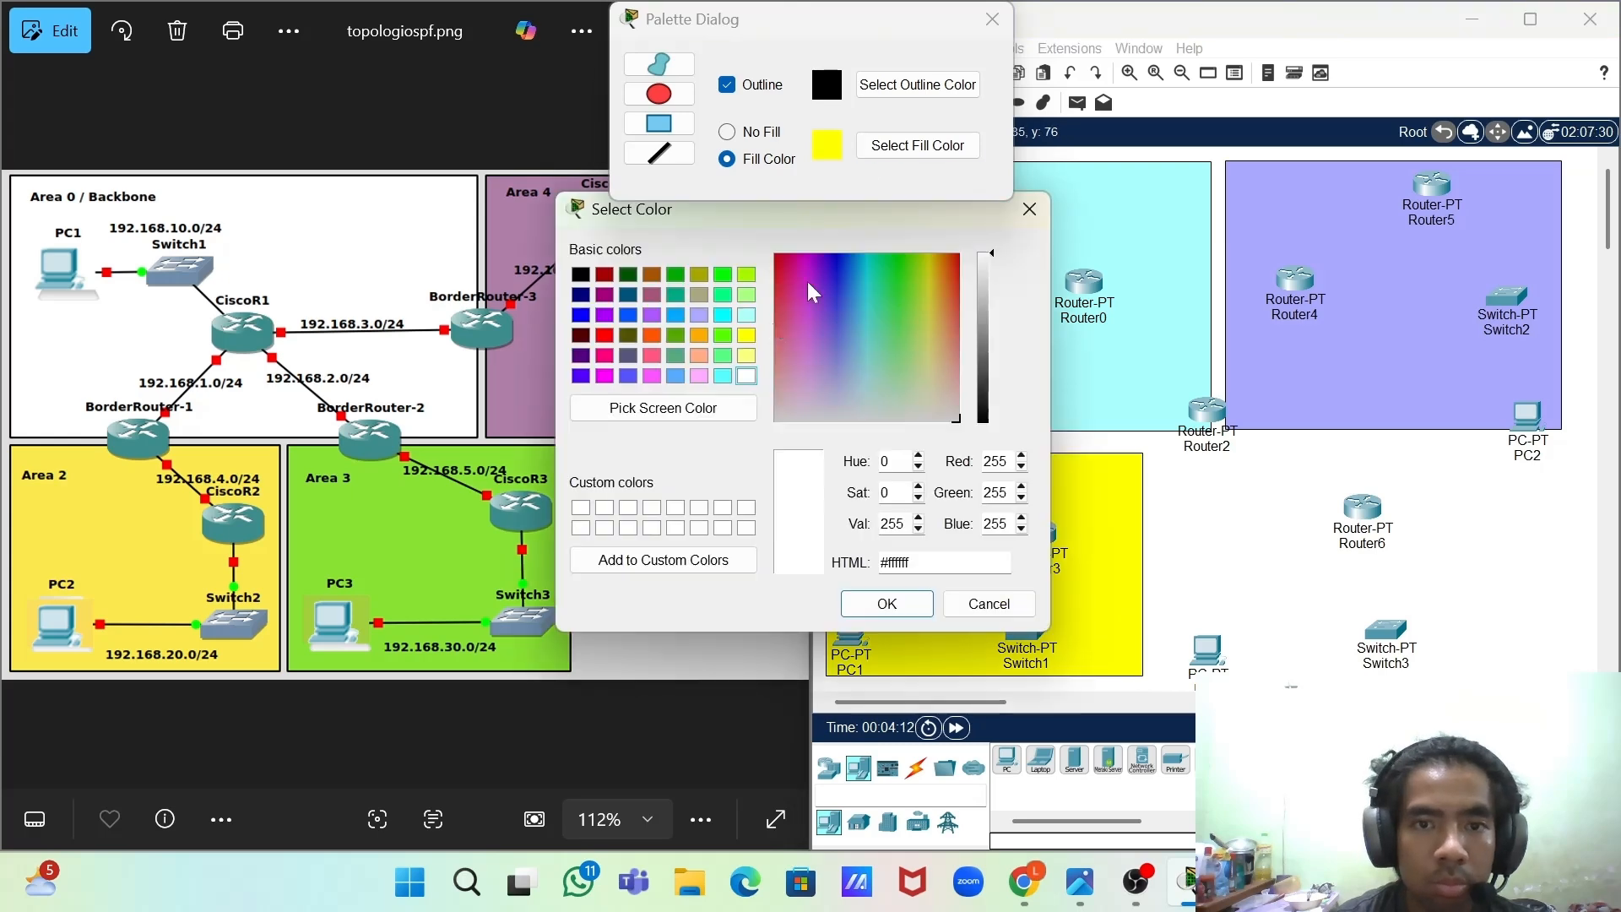
left_click(746, 295)
left_click(892, 612)
left_click_drag(1160, 451, 1468, 674)
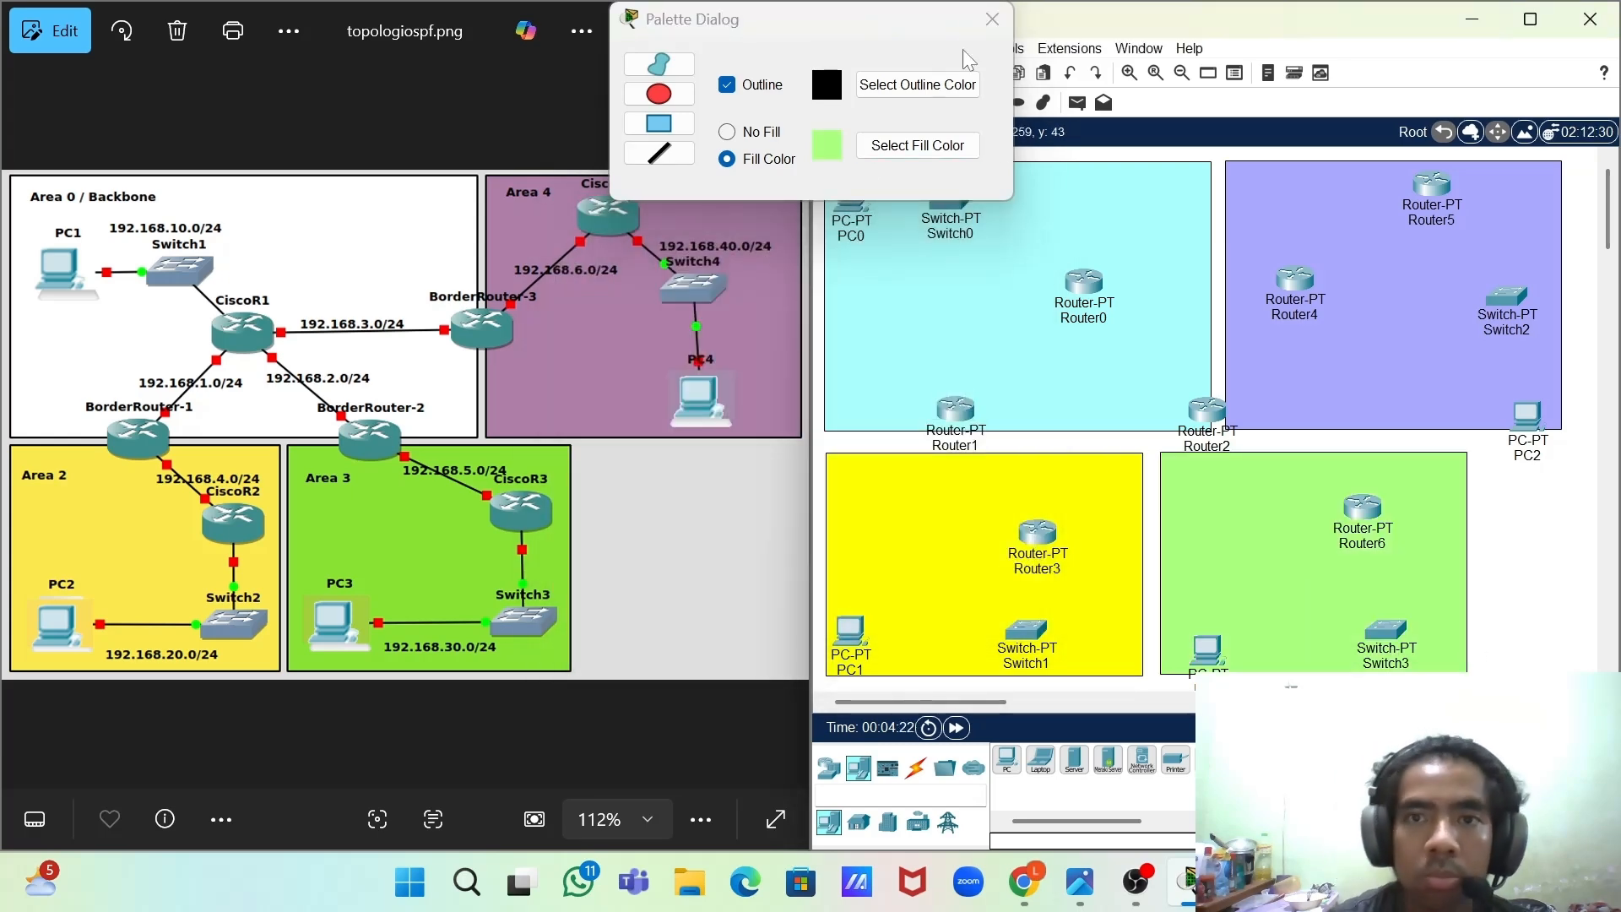
left_click(992, 19)
- Reposition Switch0 and Router0 inside the cyan area, and move Router1 and Router2 to its lower boundary
left_click_drag(951, 203, 990, 199)
left_click_drag(1084, 282, 1072, 291)
left_click_drag(956, 410, 889, 439)
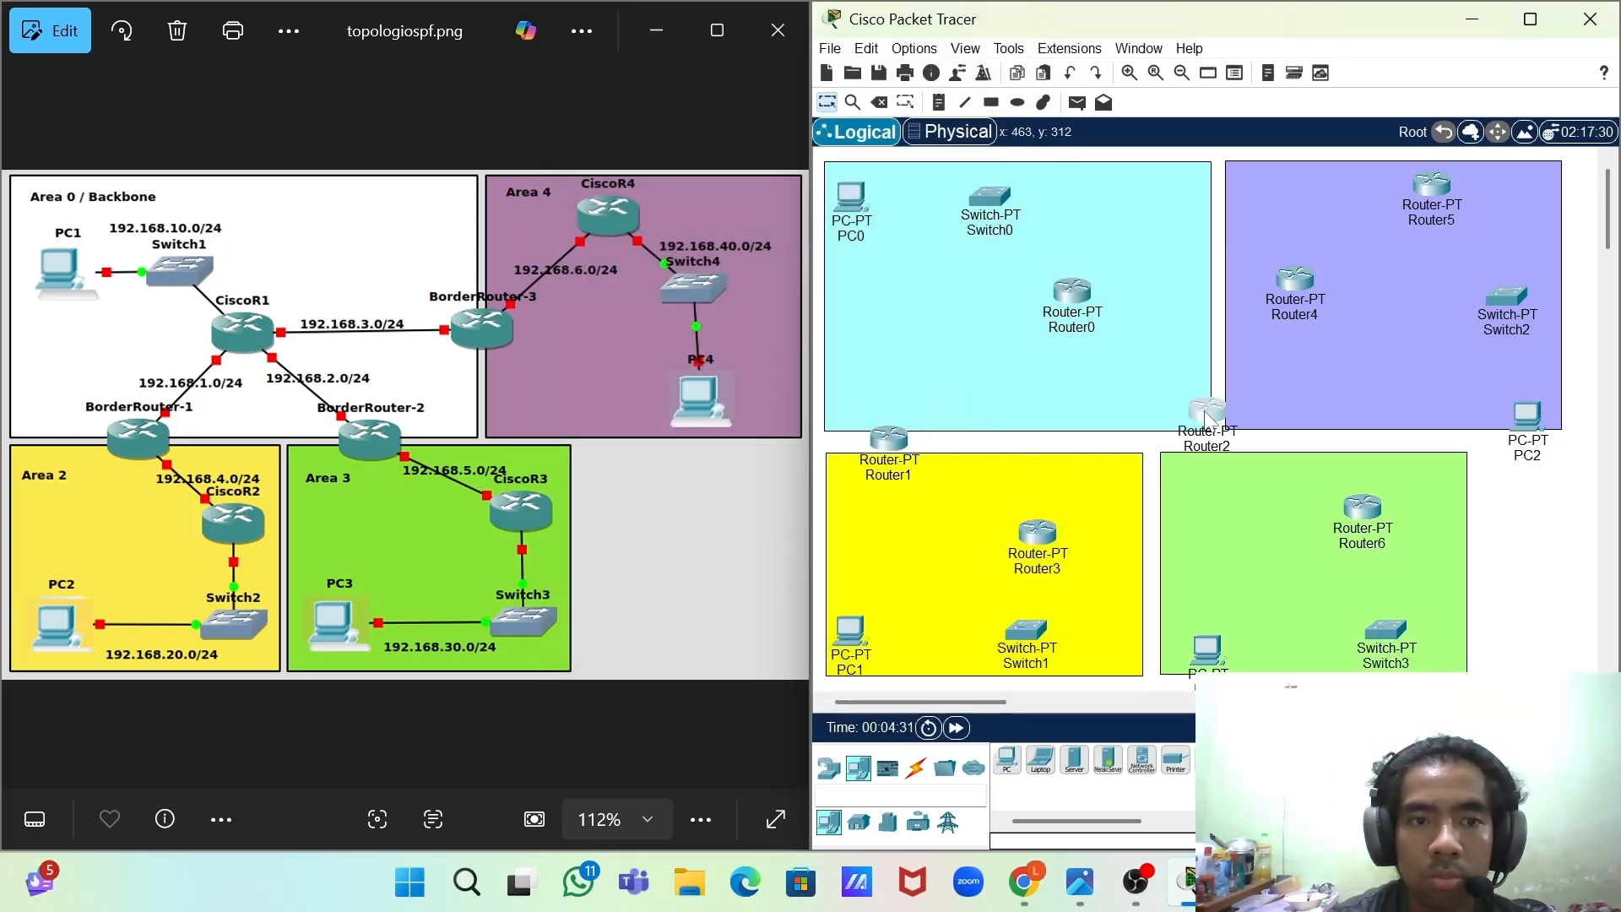
left_click_drag(1207, 411, 1199, 438)
- Raise Router3 within the yellow area and align Switch1 beneath it
left_click_drag(1041, 536, 1046, 520)
left_click_drag(1028, 628, 1049, 626)
left_click_drag(1049, 521, 1046, 500)
left_click_drag(1053, 630, 1048, 620)
- Adjust the positions of PC3, Router6 and Switch3 in the green area and Router2 on its upper border
left_click_drag(1208, 650, 1204, 631)
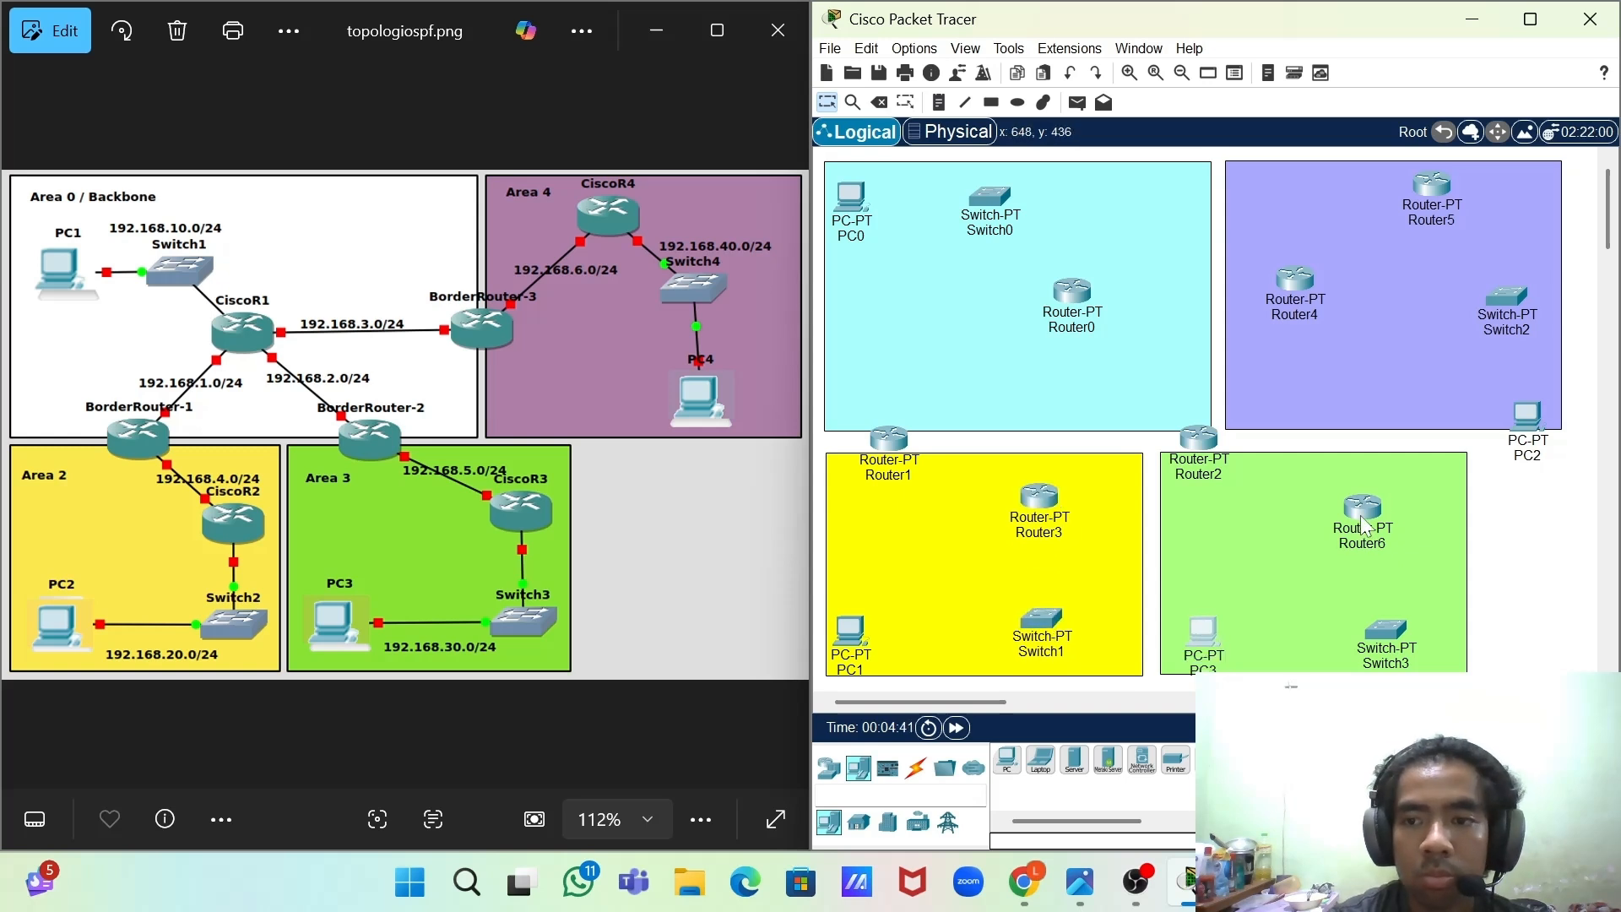
left_click_drag(1360, 509, 1382, 503)
left_click_drag(1389, 632, 1392, 630)
left_click_drag(1199, 439, 1195, 441)
- Move Router4 onto the cyan-lavender border, shift Router5, Switch2 and PC2 left within the lavender area, and lower PC0 and Switch0 slightly
left_click_drag(1295, 278, 1218, 292)
left_click_drag(1431, 184, 1367, 198)
left_click_drag(1500, 302, 1480, 294)
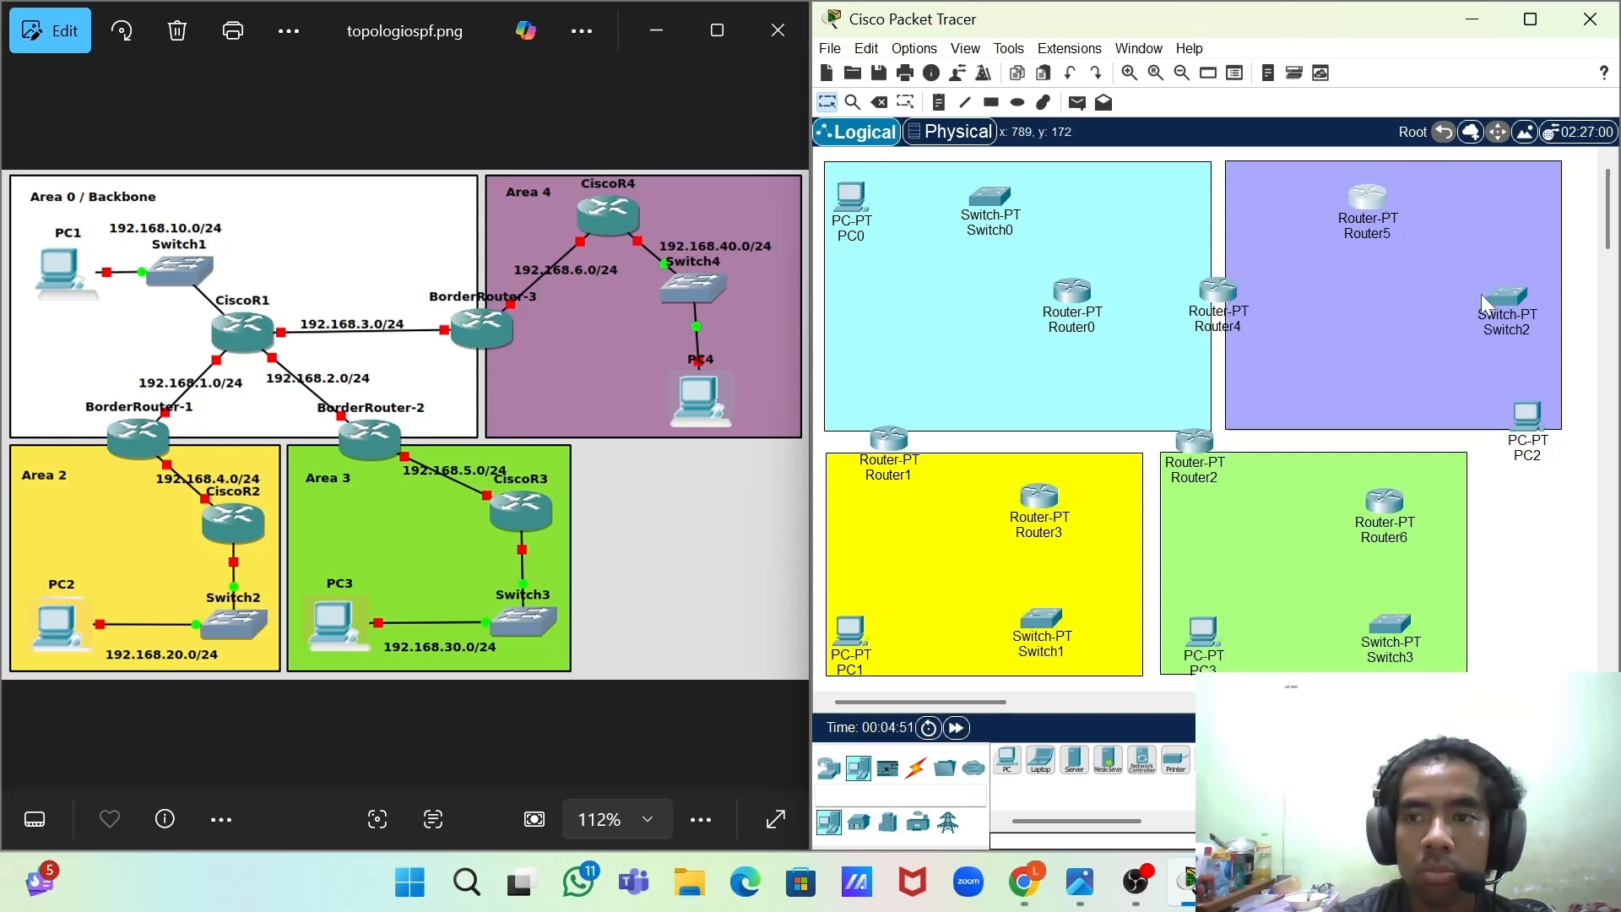
left_click_drag(1523, 415, 1491, 399)
left_click_drag(851, 199, 848, 219)
left_click_drag(990, 199, 978, 208)
- Add the note "Area 0 / Backbone" in the cyan rectangle's upper-left corner
left_click(938, 102)
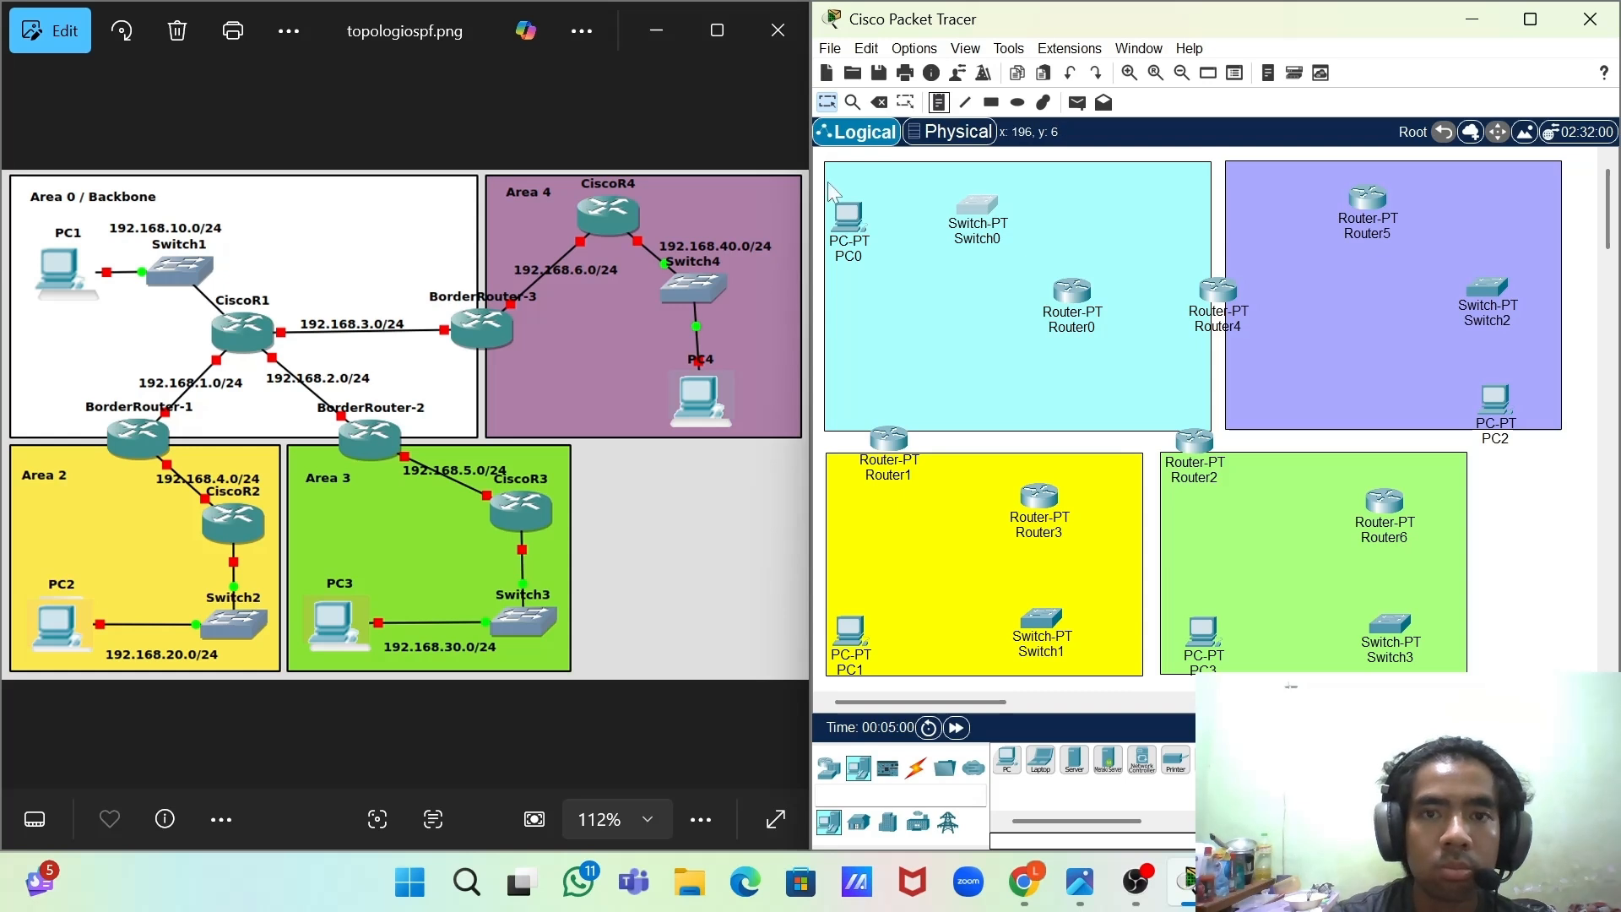
left_click(829, 181)
left_click(1366, 237)
left_click(939, 102)
left_click(834, 172)
type("Area 0 / B")
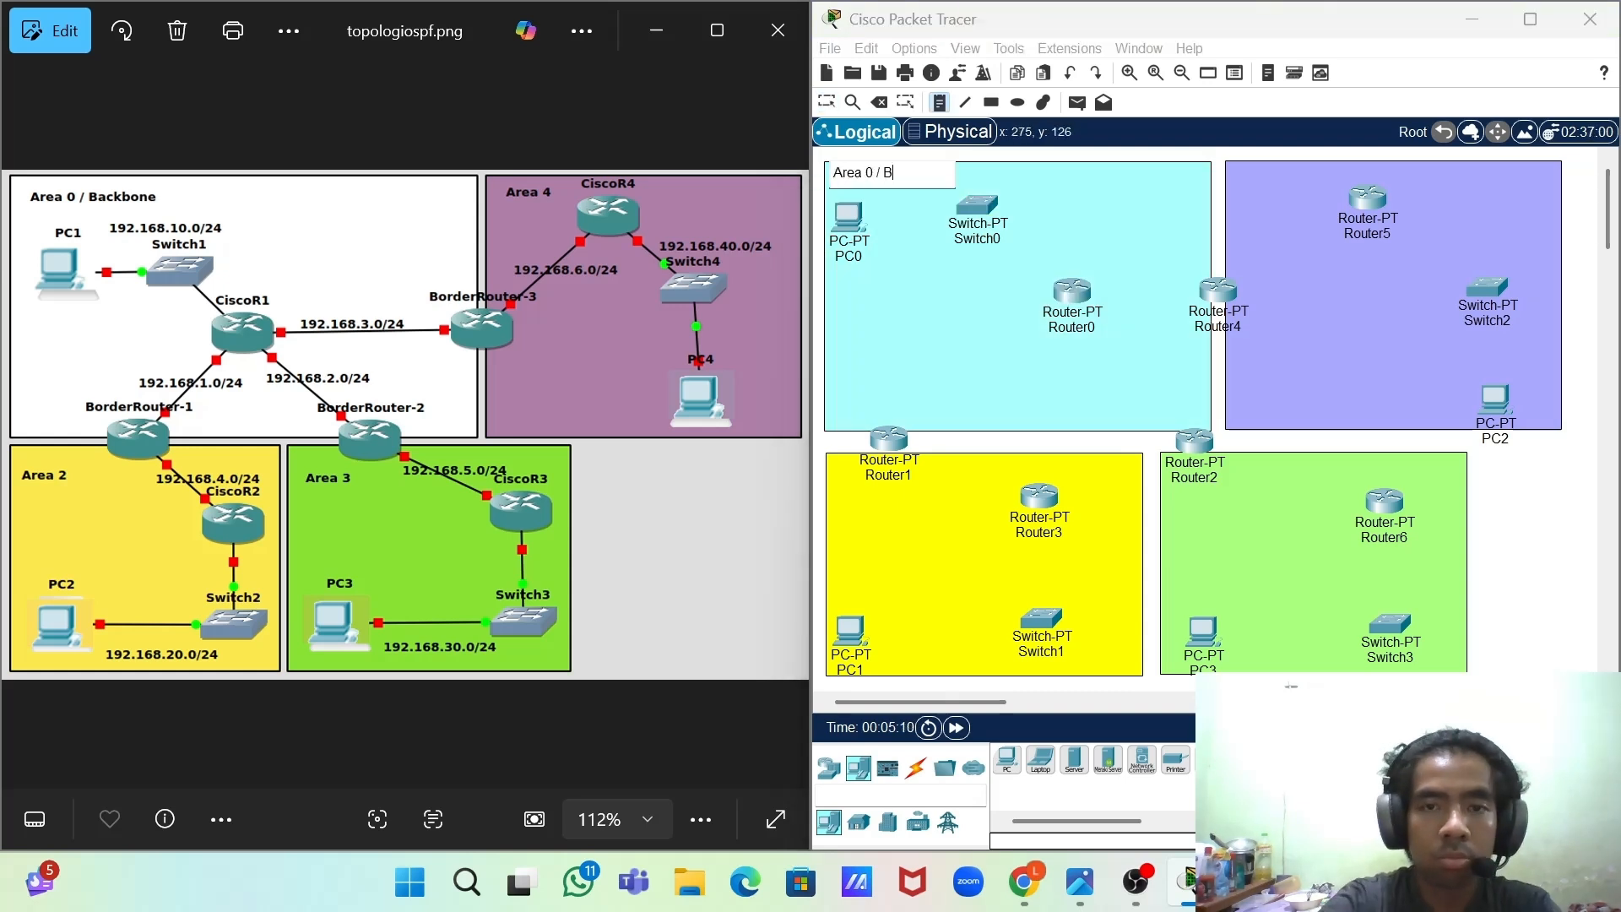
type("ackbone")
- Add the notes "Area 4" in the lavender rectangle, "Area 2" in the yellow one and "Area 3" in the green one
left_click(1241, 190)
type("Area 4")
left_click(846, 509)
type("Area 2")
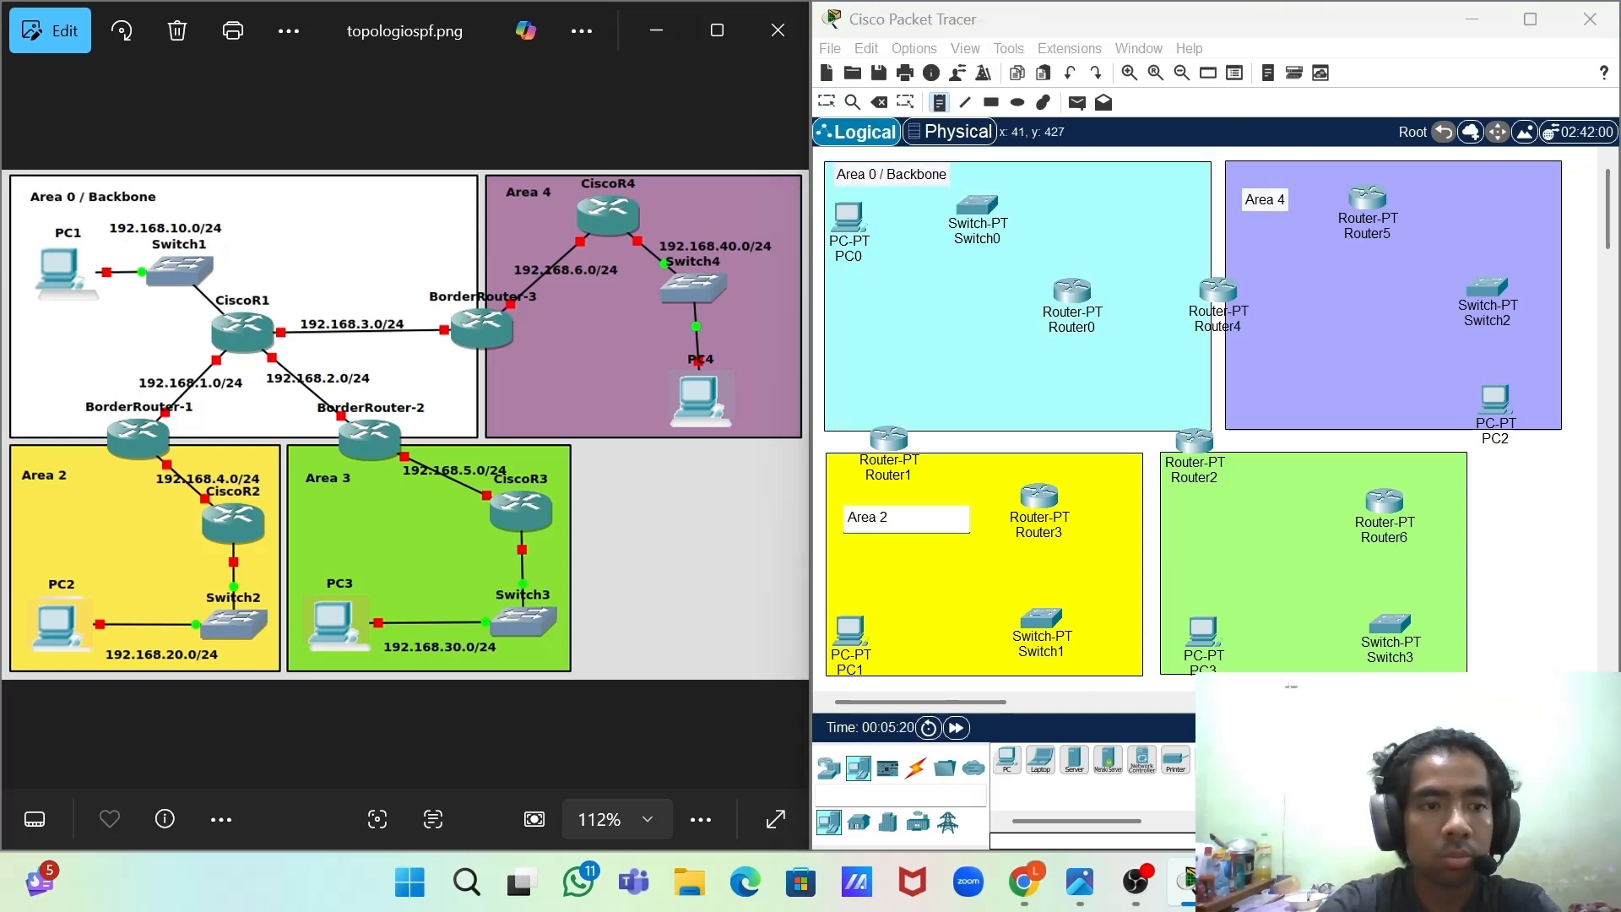
left_click(1181, 510)
type("Area 3")
- Add the network note "192.168.10.0/24" above Switch0 and copy its text
left_click(980, 171)
type("192.168.10.0/24")
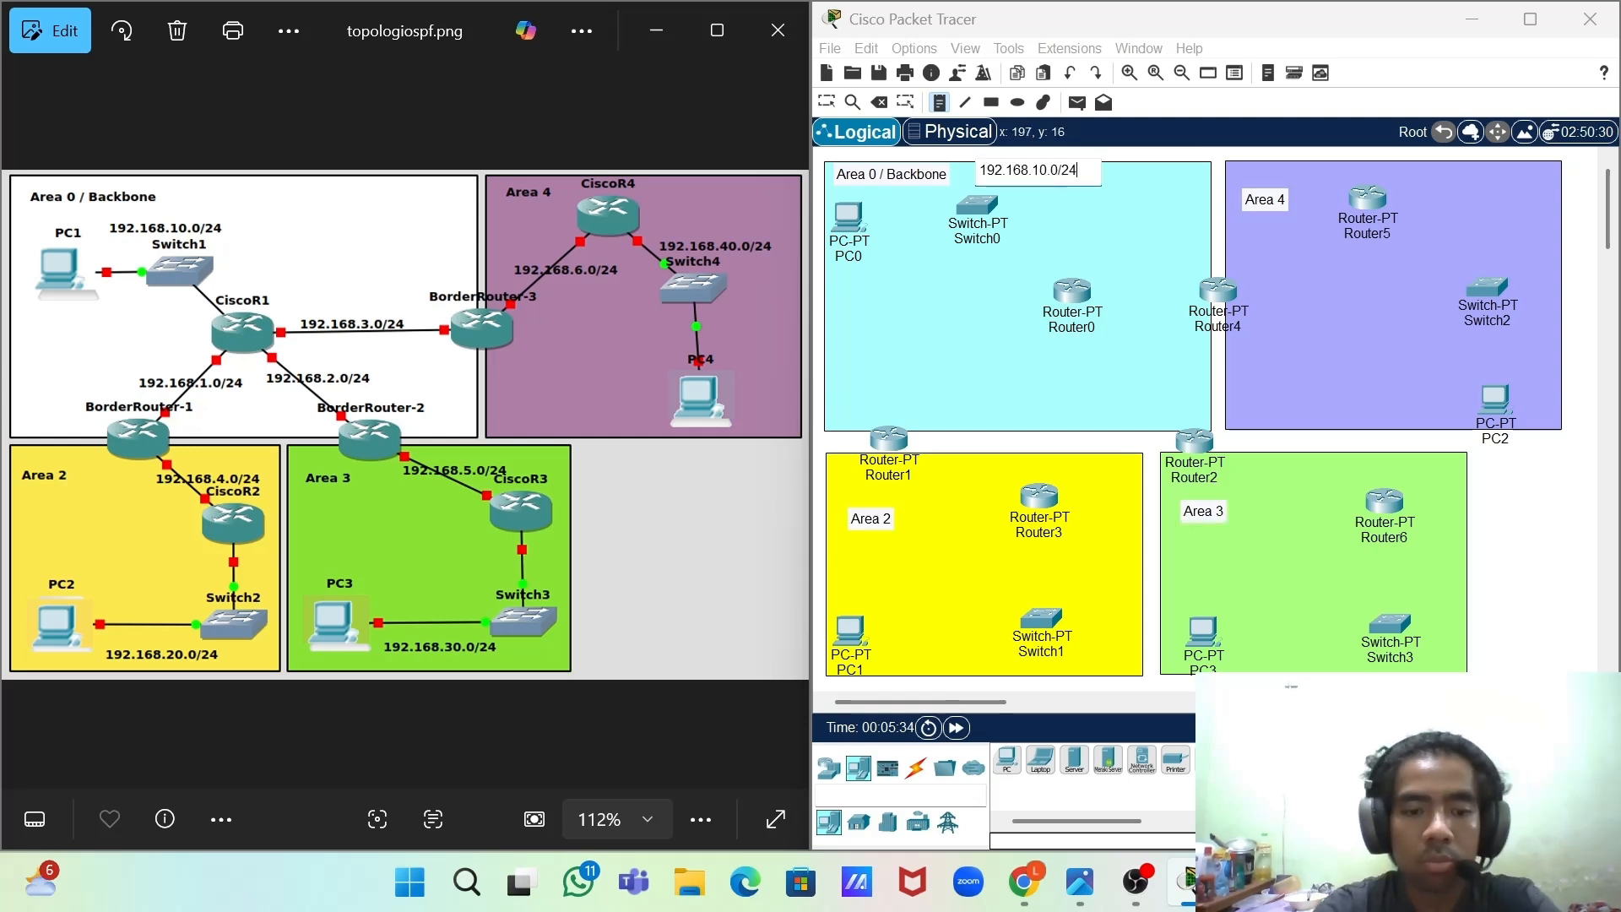
key("ctrl+a")
key("ctrl+c")
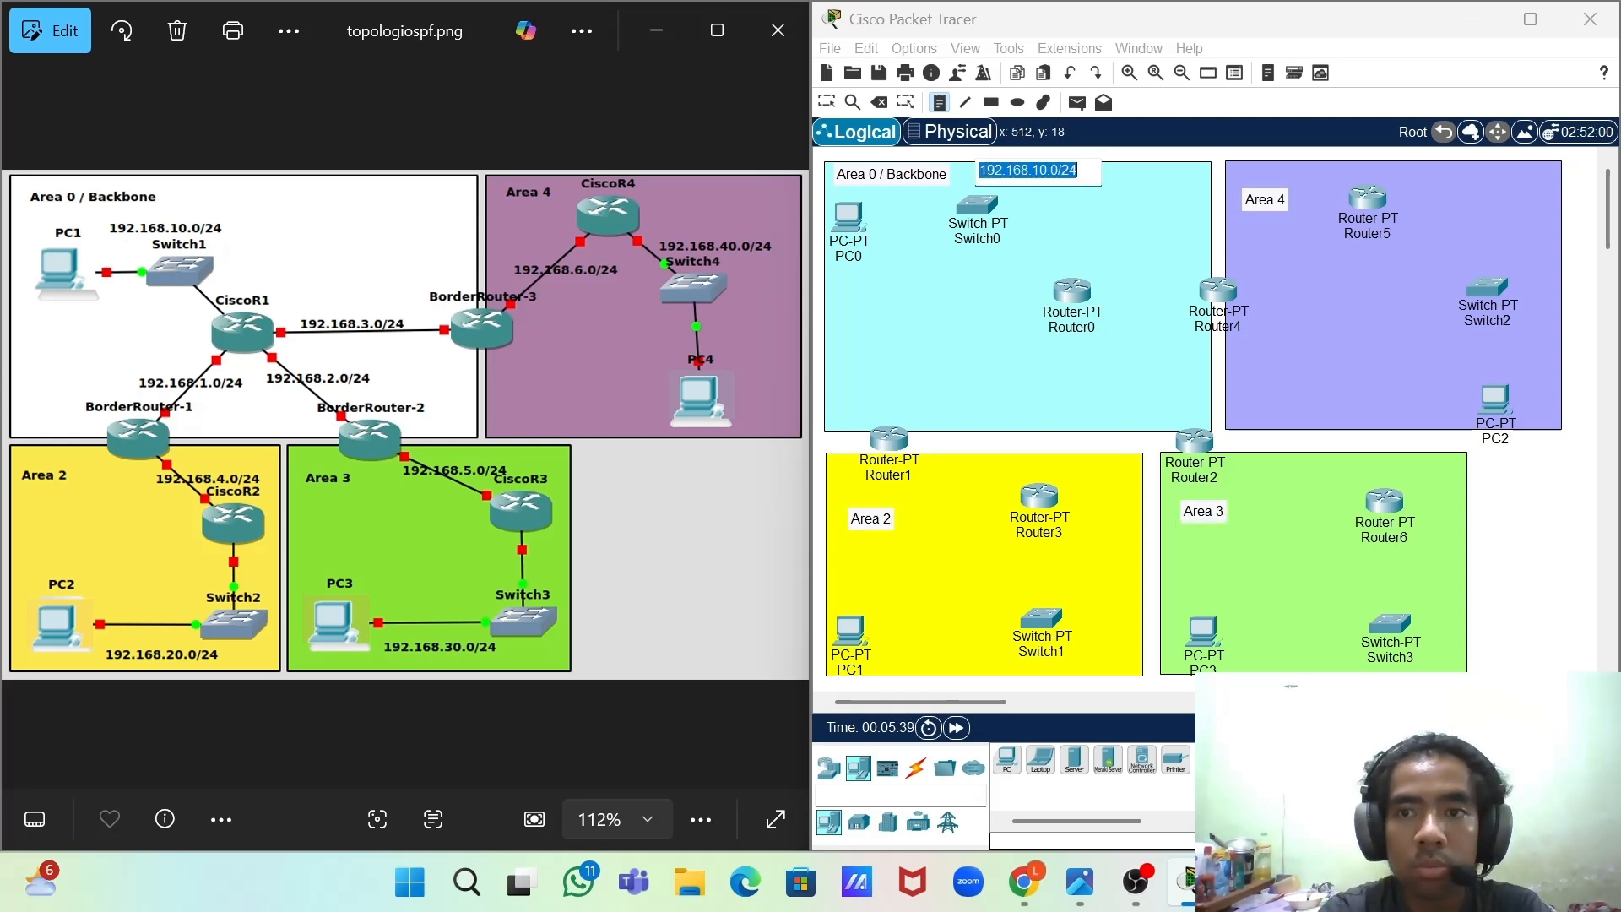
- Add network notes 192.168.40.0/24 in the lavender area, 192.168.20.0/24 below the yellow area and 192.168.30.0/24 below the green area
left_click(1431, 172)
key("ctrl+v")
left_click(907, 673)
key("ctrl+v")
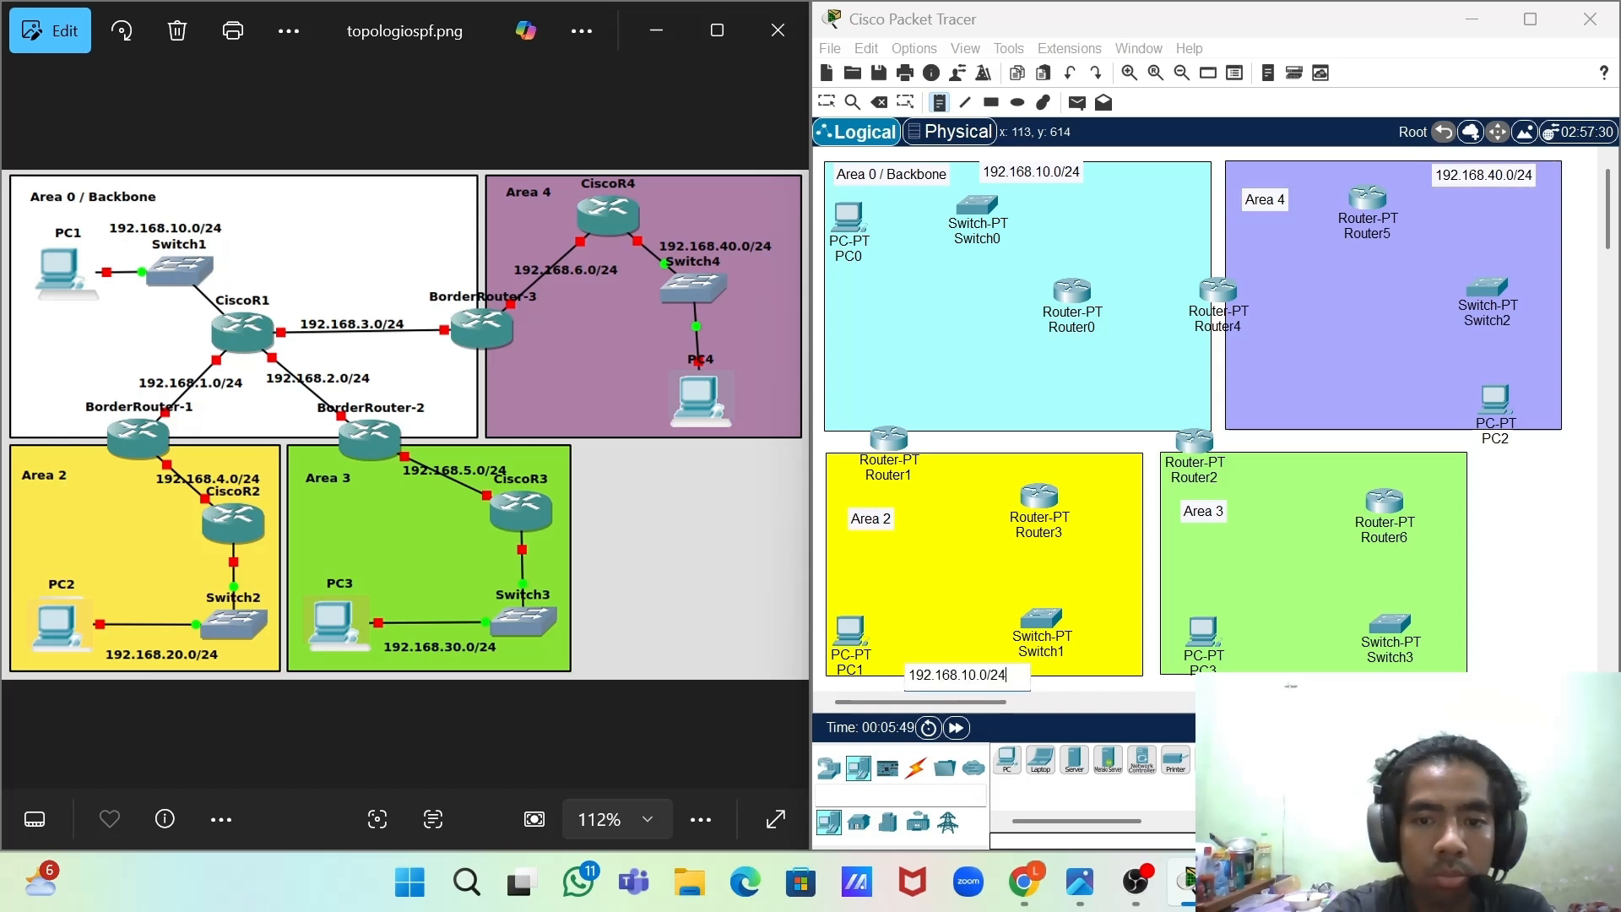
left_click(1272, 671)
key("ctrl+v")
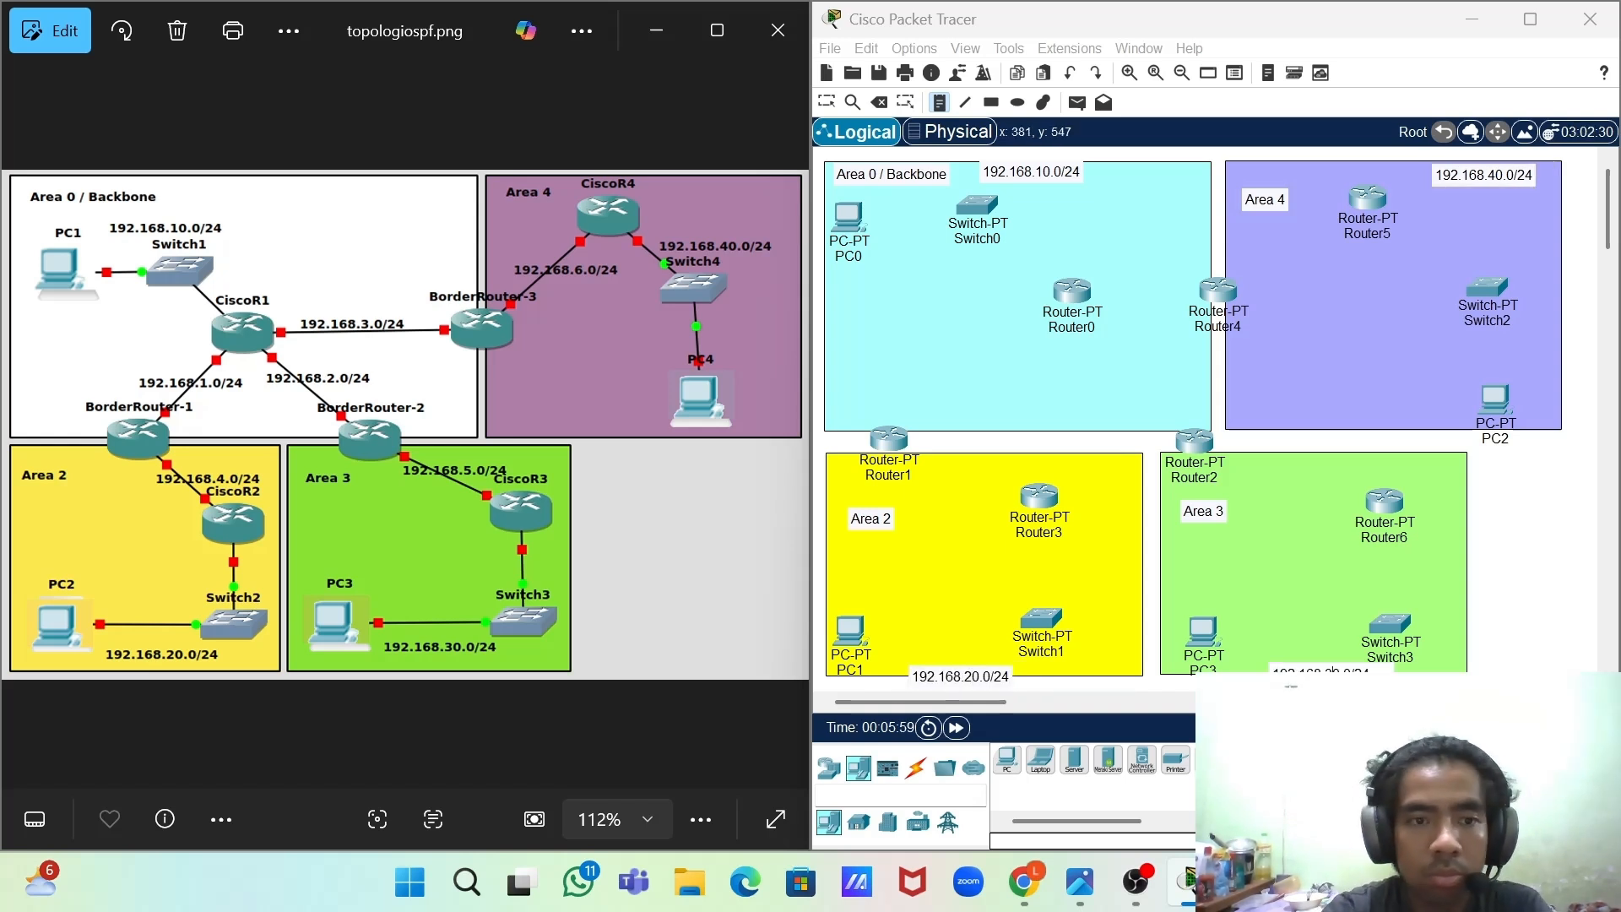
key("Escape")
- Move the Area 2 and Area 3 notes to their rectangles' upper edges and pull the 192.168.20.0/24 and 192.168.30.0/24 notes slightly up
left_click_drag(872, 519, 833, 458)
left_click_drag(953, 671, 947, 660)
left_click_drag(1318, 673, 1304, 666)
left_click_drag(1207, 511, 1439, 460)
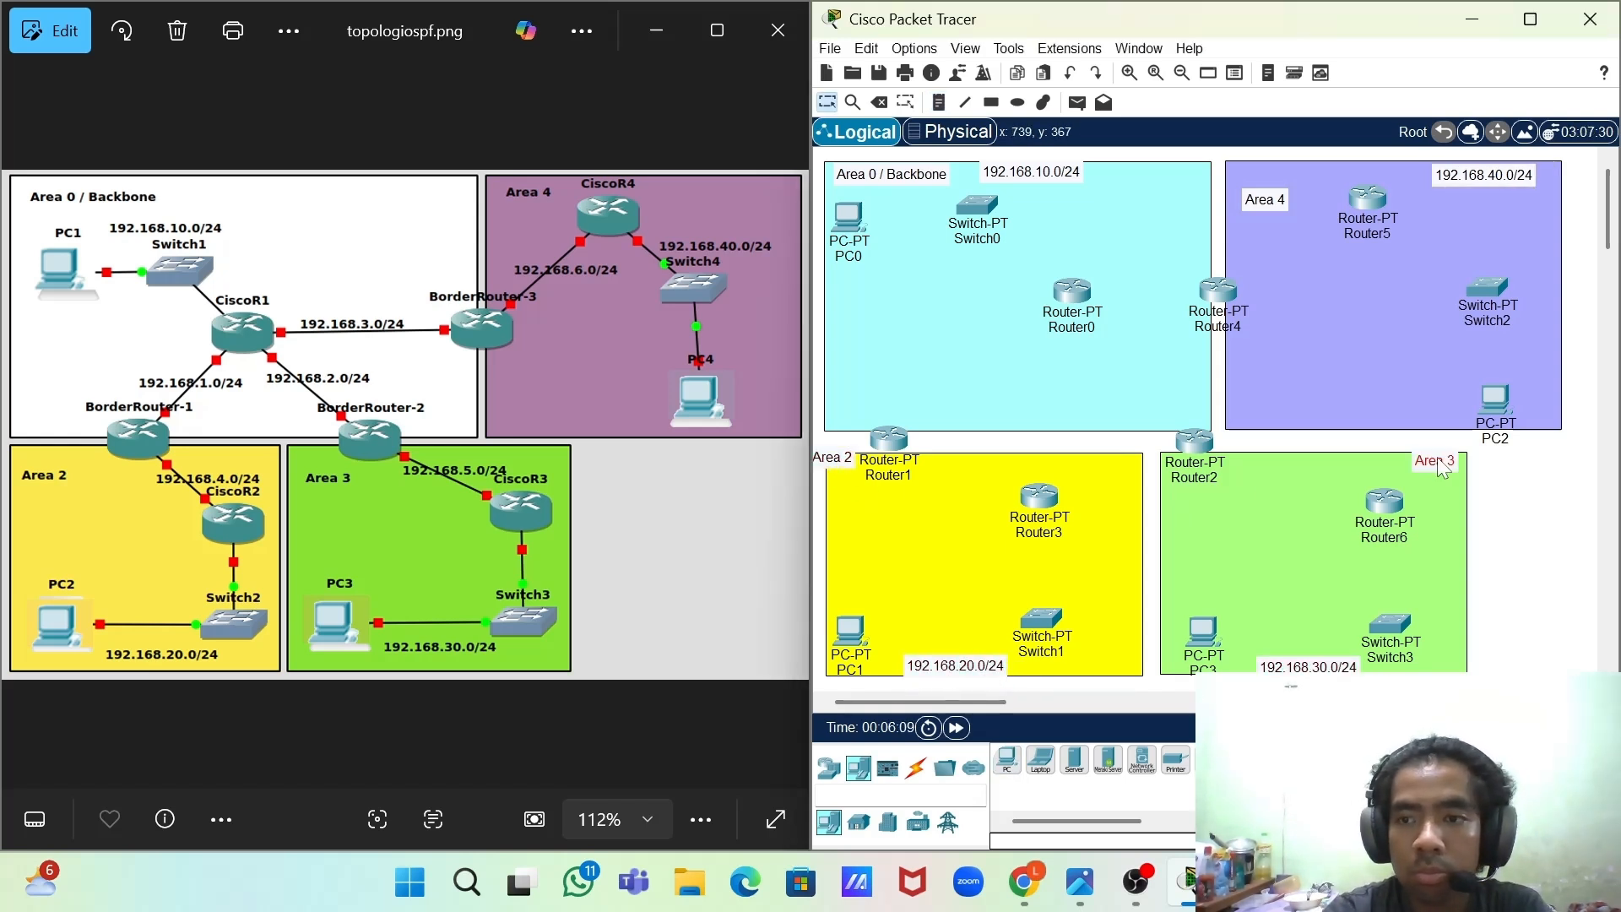
- Shift Router1 and Router2 right, set the Area 2 and Area 3 notes at their rectangles' upper-left corners, and nudge the backbone and 192.168.40.0/24 notes
left_click_drag(837, 457, 1113, 459)
left_click_drag(889, 440, 925, 449)
left_click_drag(1104, 460, 842, 461)
left_click_drag(1194, 442, 1248, 445)
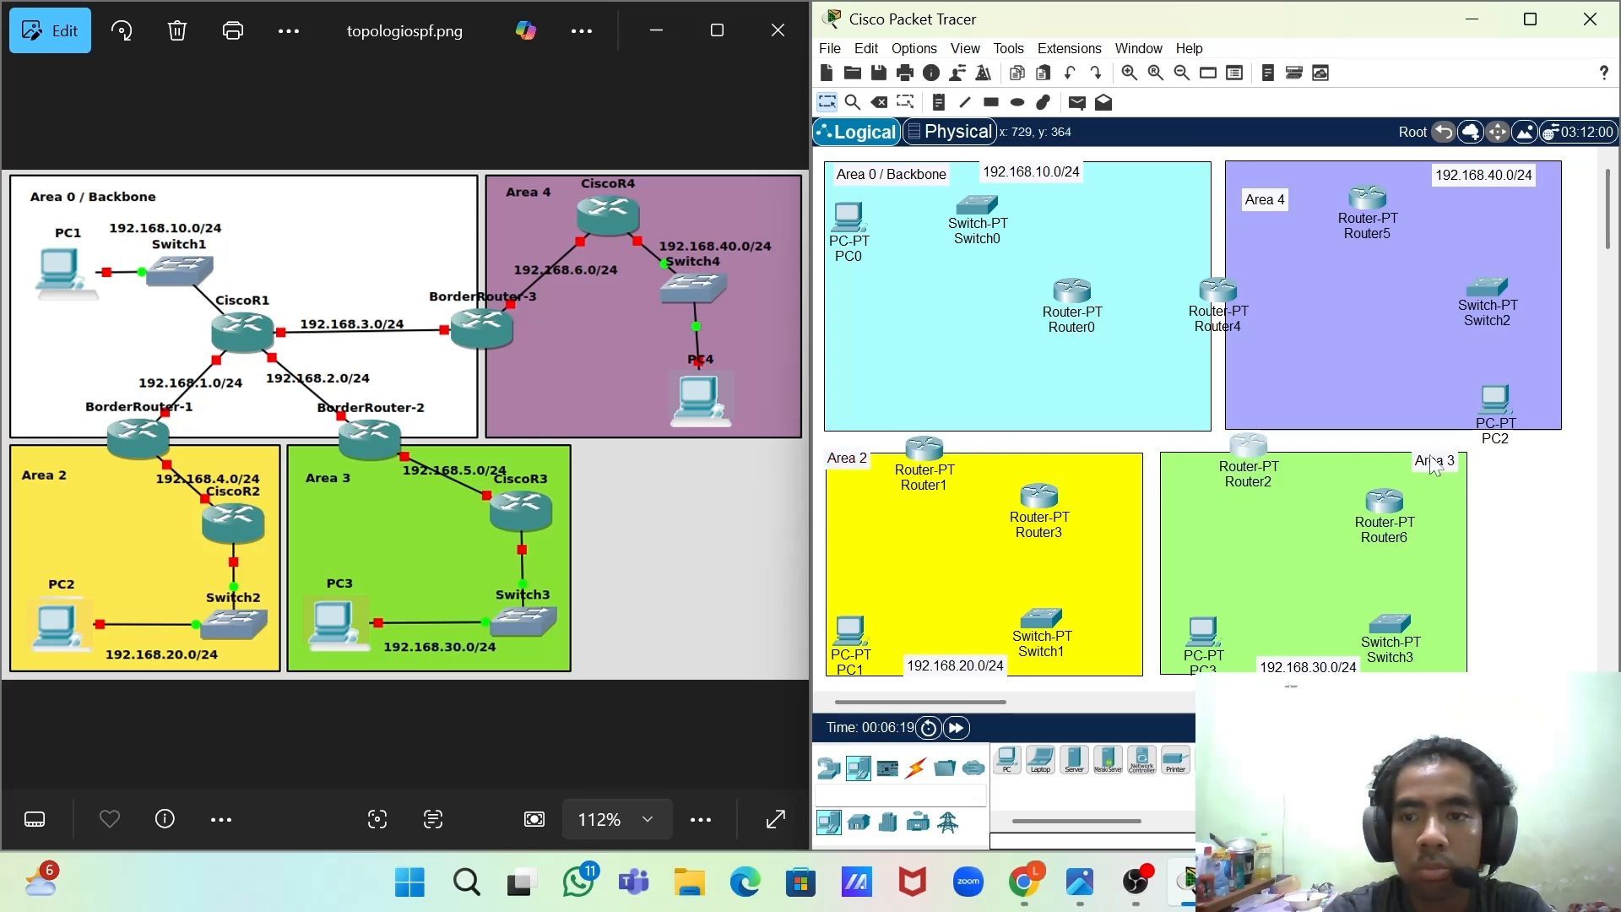
left_click_drag(1433, 465, 1174, 461)
left_click_drag(893, 175, 885, 171)
left_click_drag(1483, 175, 1489, 169)
- Add the network note 192.168.3.0/24 between Router0 and Router4 and copy its text
left_click(938, 103)
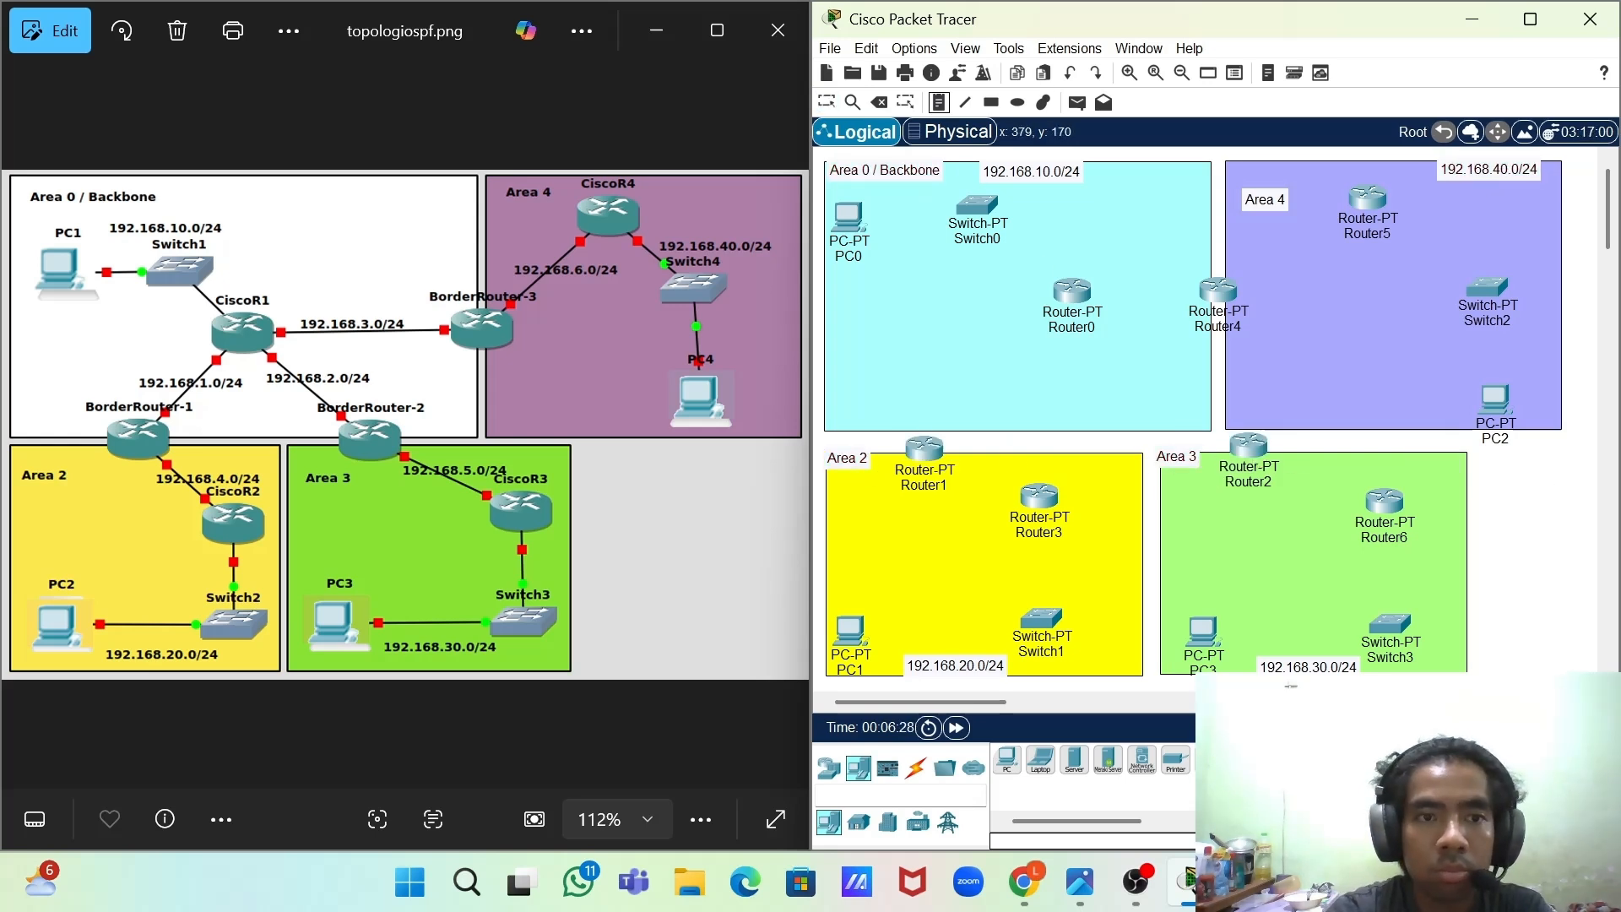
left_click(1114, 287)
key("ctrl+v")
left_click(1181, 294)
key("BackSpace")
key("BackSpace")
type("3")
key("ctrl+a")
key("ctrl+c")
- Add the network note 192.168.1.0/24 between Router0 and Router1
left_click(926, 367)
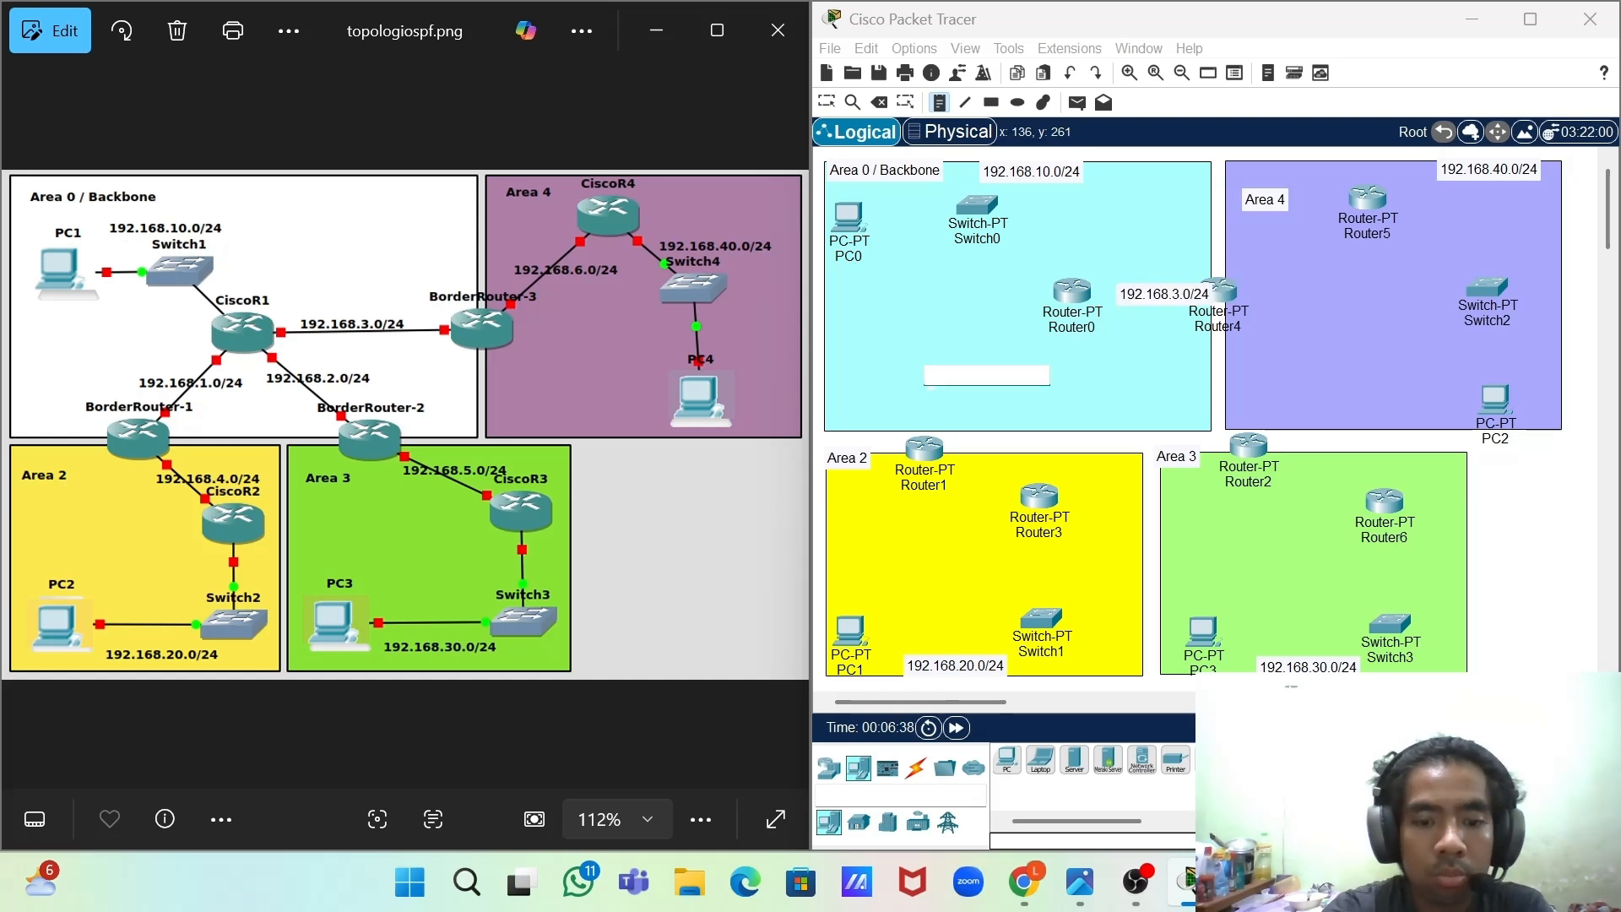
key("ctrl+v")
key("Left")
key("Left")
key("Left")
key("Left")
key("Left")
key("BackSpace")
type("1")
- Add the network note 192.168.2.0/24 between Router0 and Router2
left_click(1140, 379)
key("ctrl+v")
key("Left")
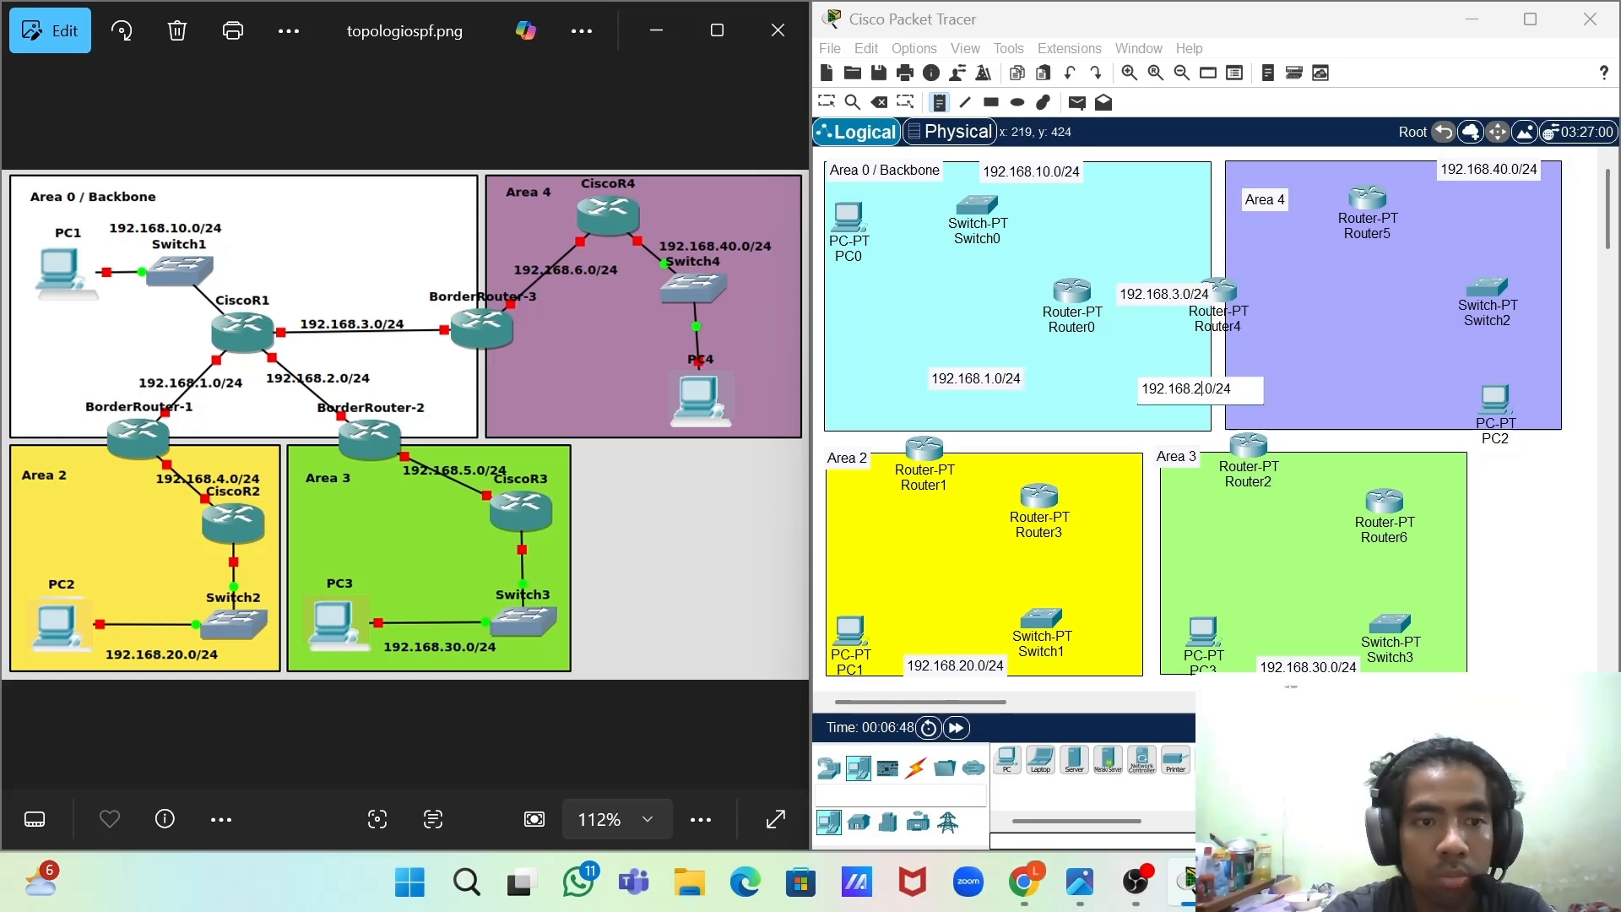
- Add network notes 192.168.4.0/24 above Router3 and 192.168.5.0/24 above Router6
left_click(1005, 470)
key("ctrl+v")
left_click(1321, 463)
key("ctrl+v")
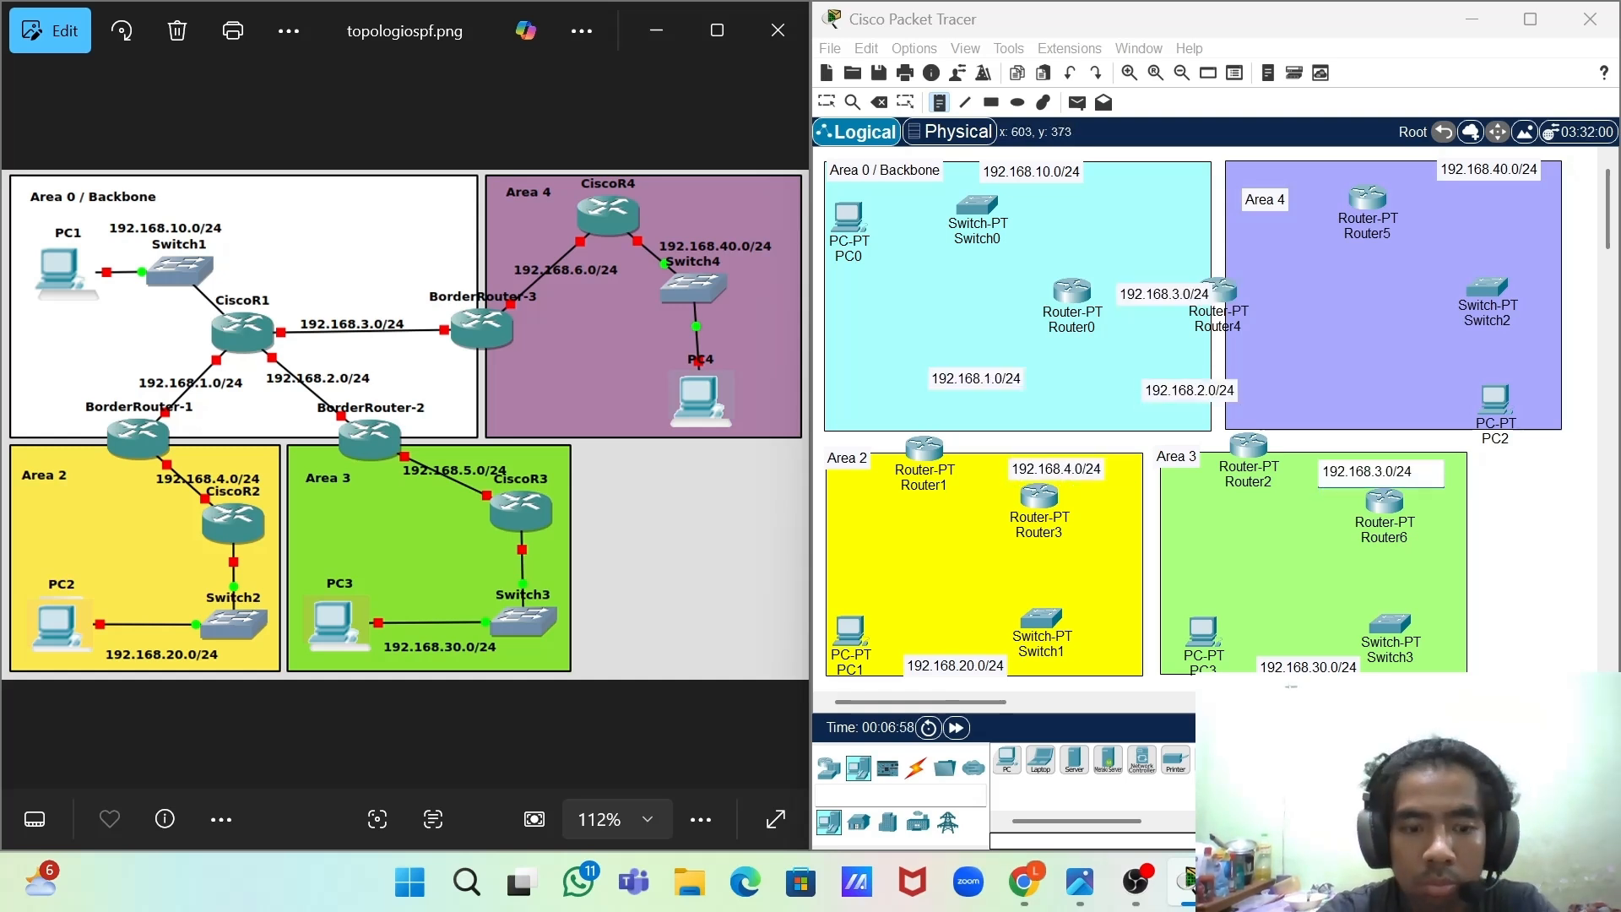
- Add the network note 192.168.6.0/24 between Router4 and Router5
left_click(1301, 271)
key("ctrl+v")
key("Left")
key("Left")
key("Left")
key("Left")
key("Left")
key("BackSpace")
type("6")
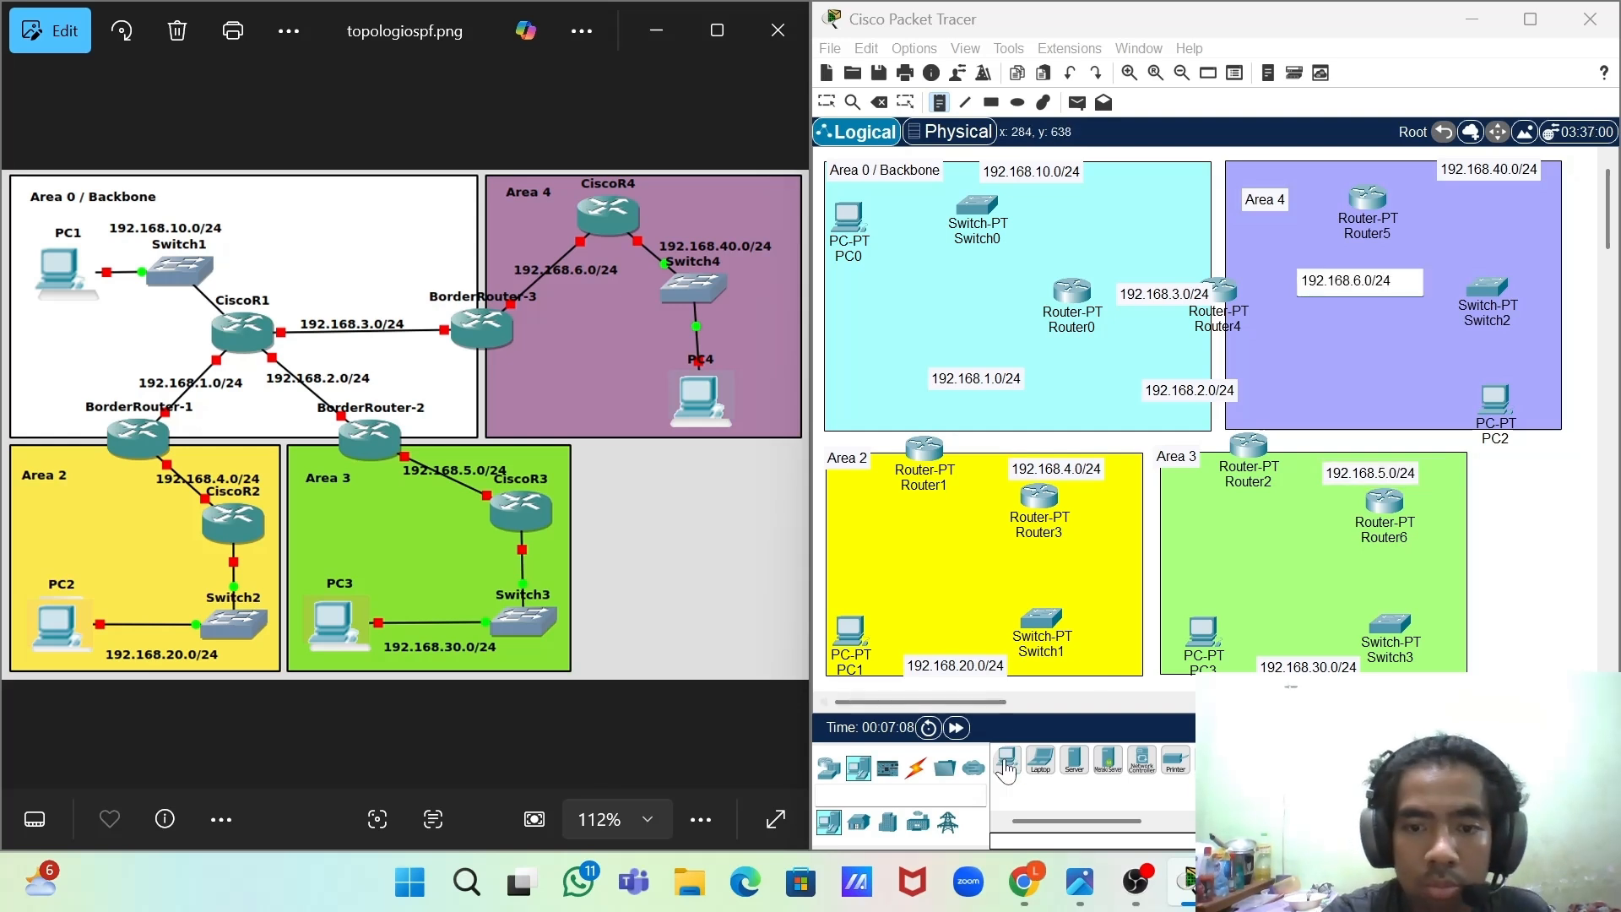
left_click(1005, 759)
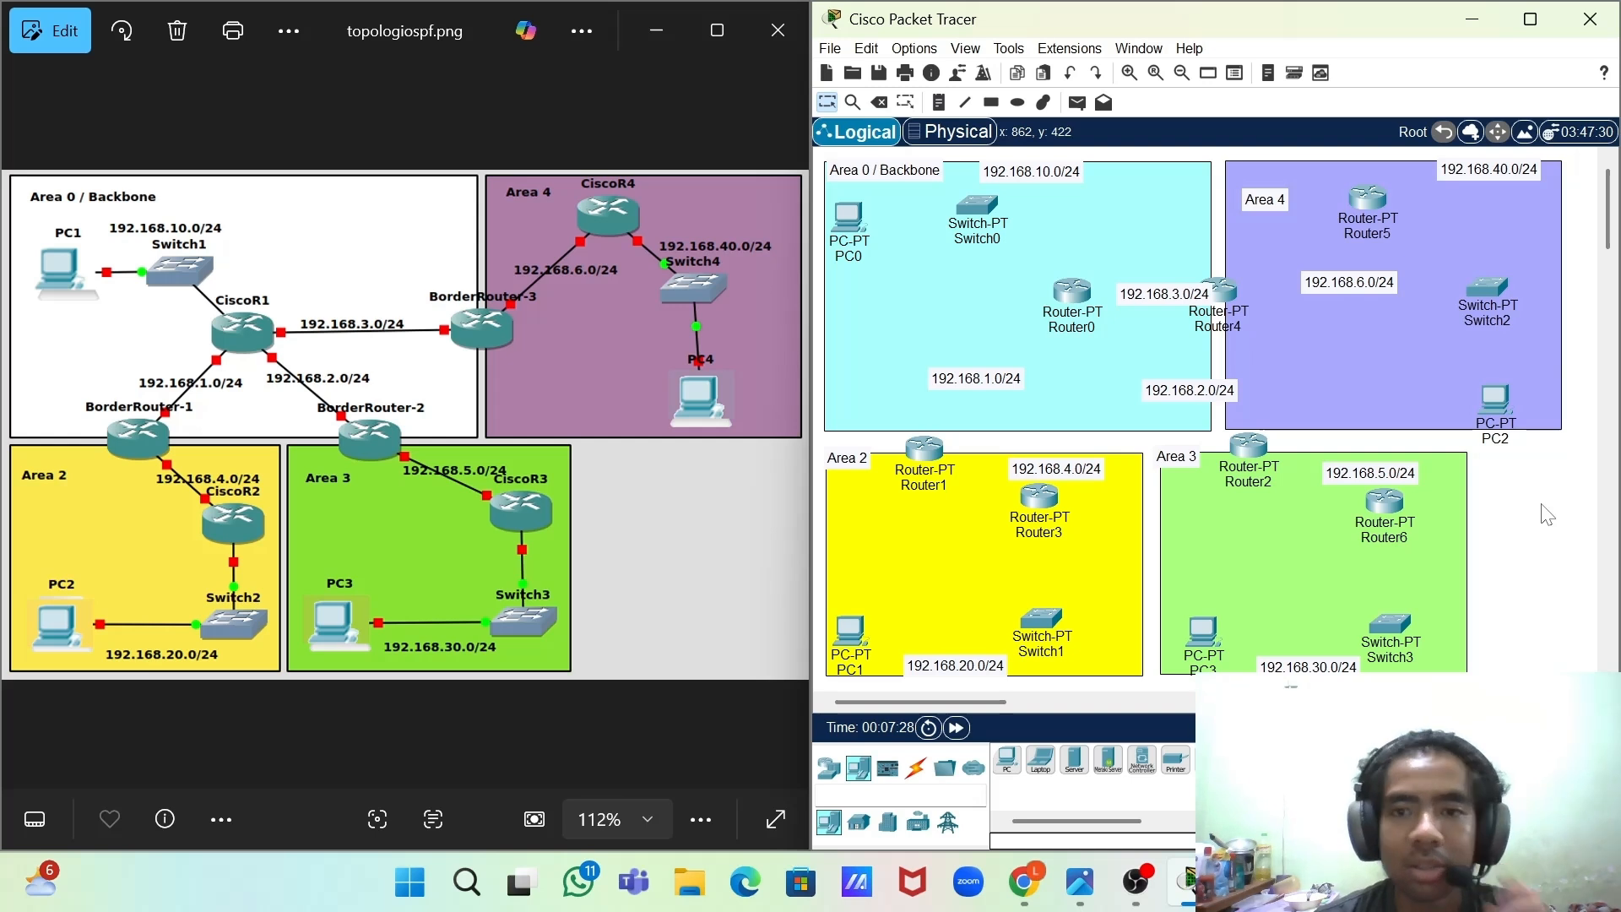
- Use the automatic connection type to cable PC0 to Switch0 and Switch0 to Router0
left_click(916, 768)
left_click(1010, 763)
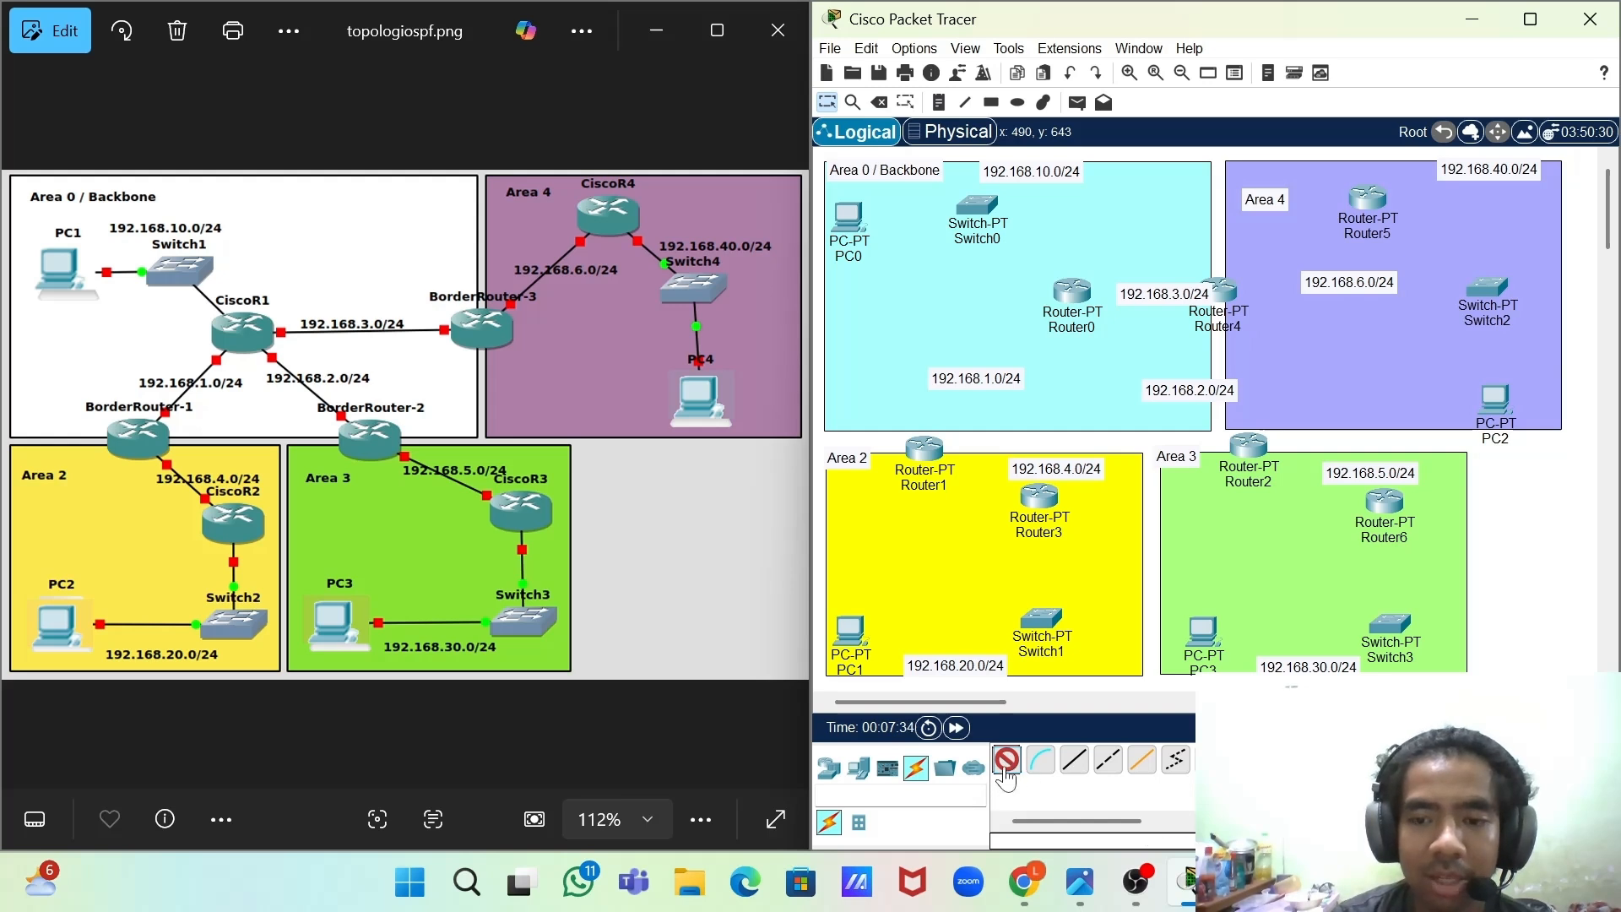
left_click(848, 216)
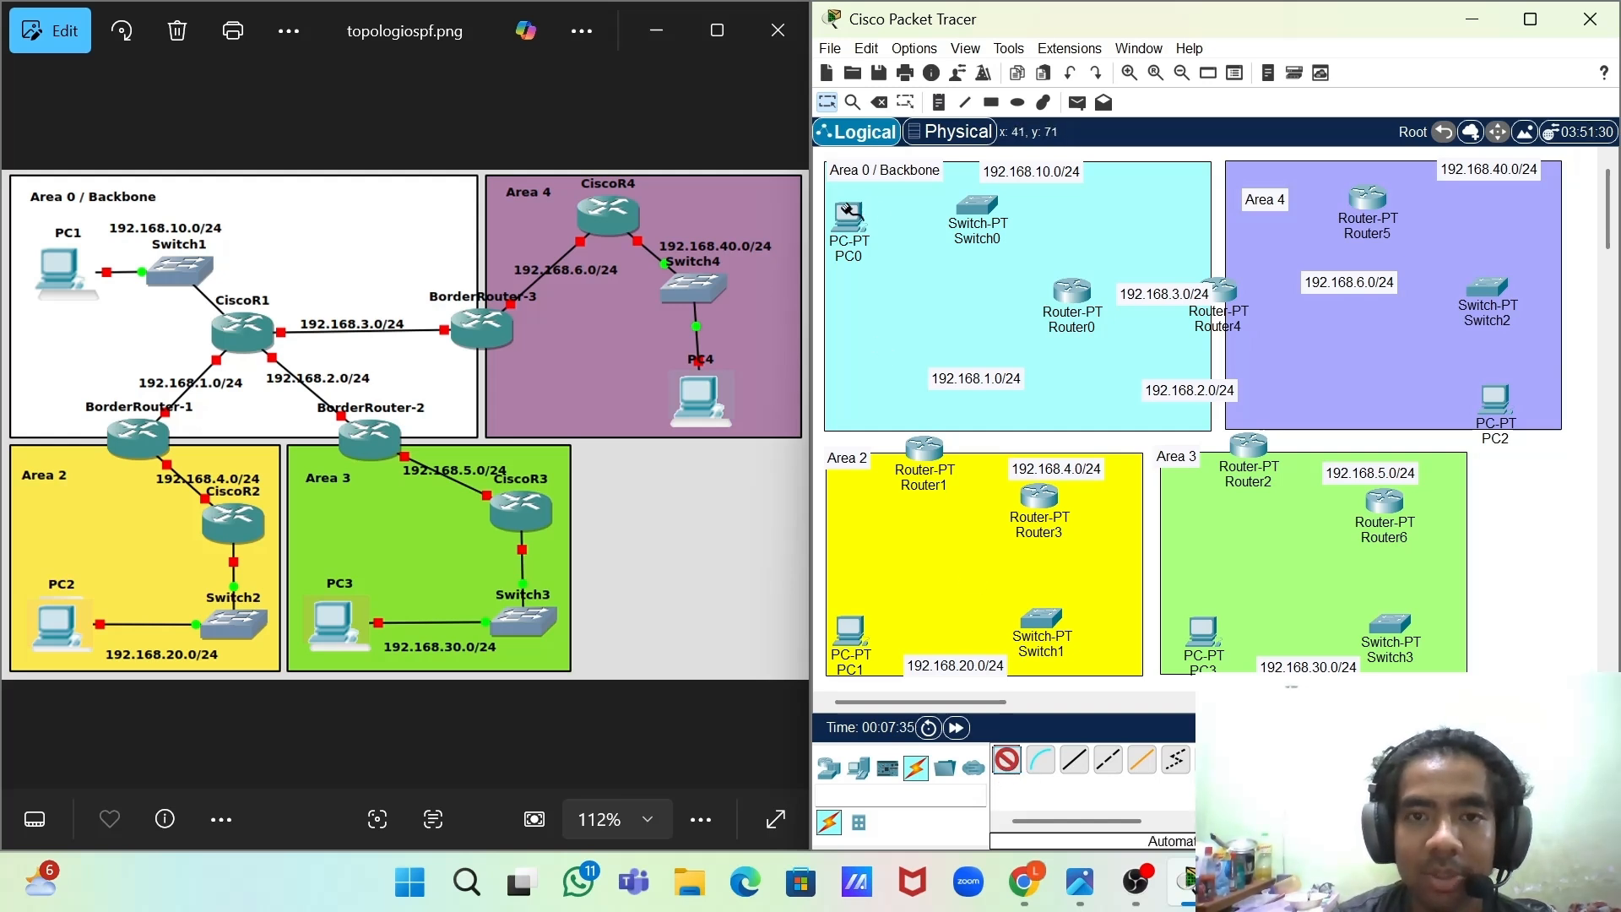
left_click(975, 203)
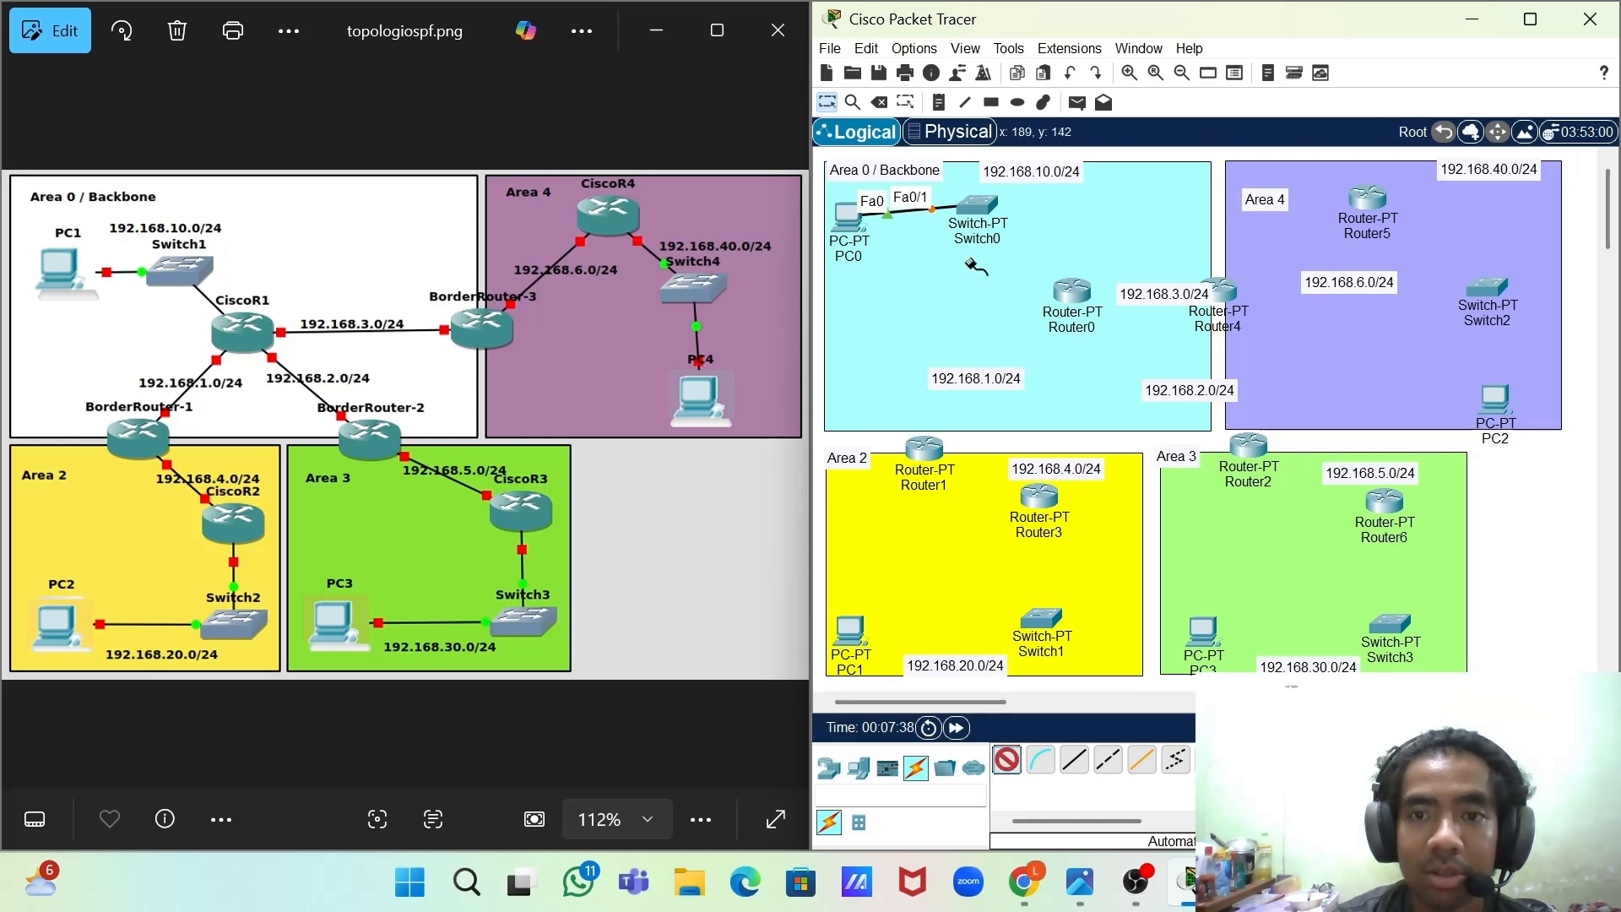
left_click(979, 203)
left_click(1071, 293)
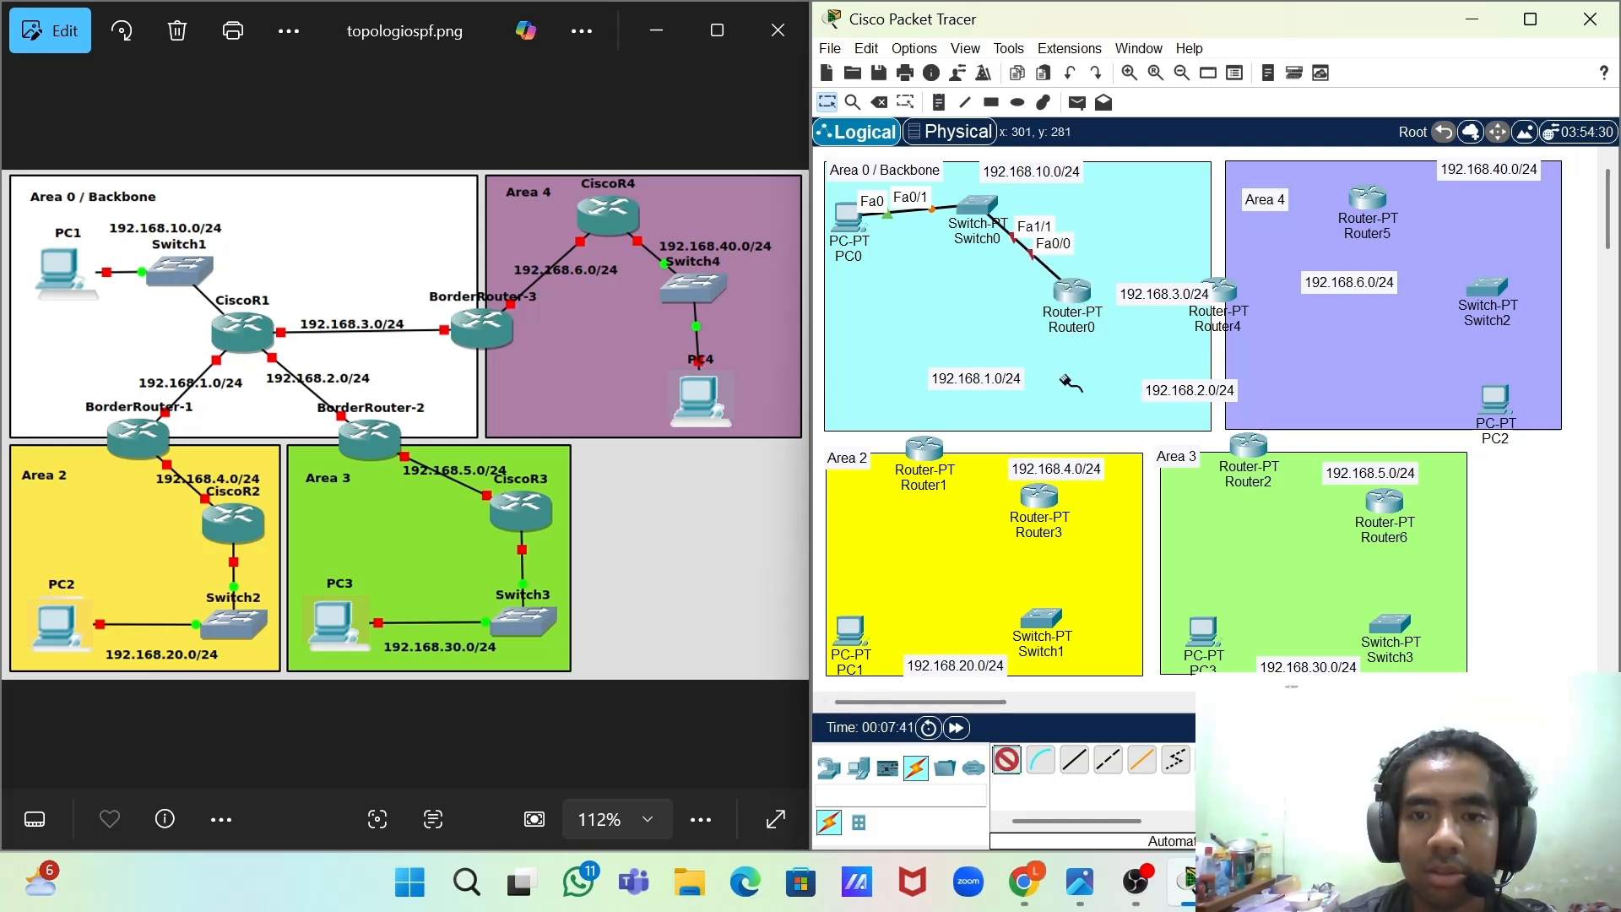
- Cable Router0 to Router1, Router4 and Router2 with automatically chosen connections
left_click(1071, 293)
left_click(924, 446)
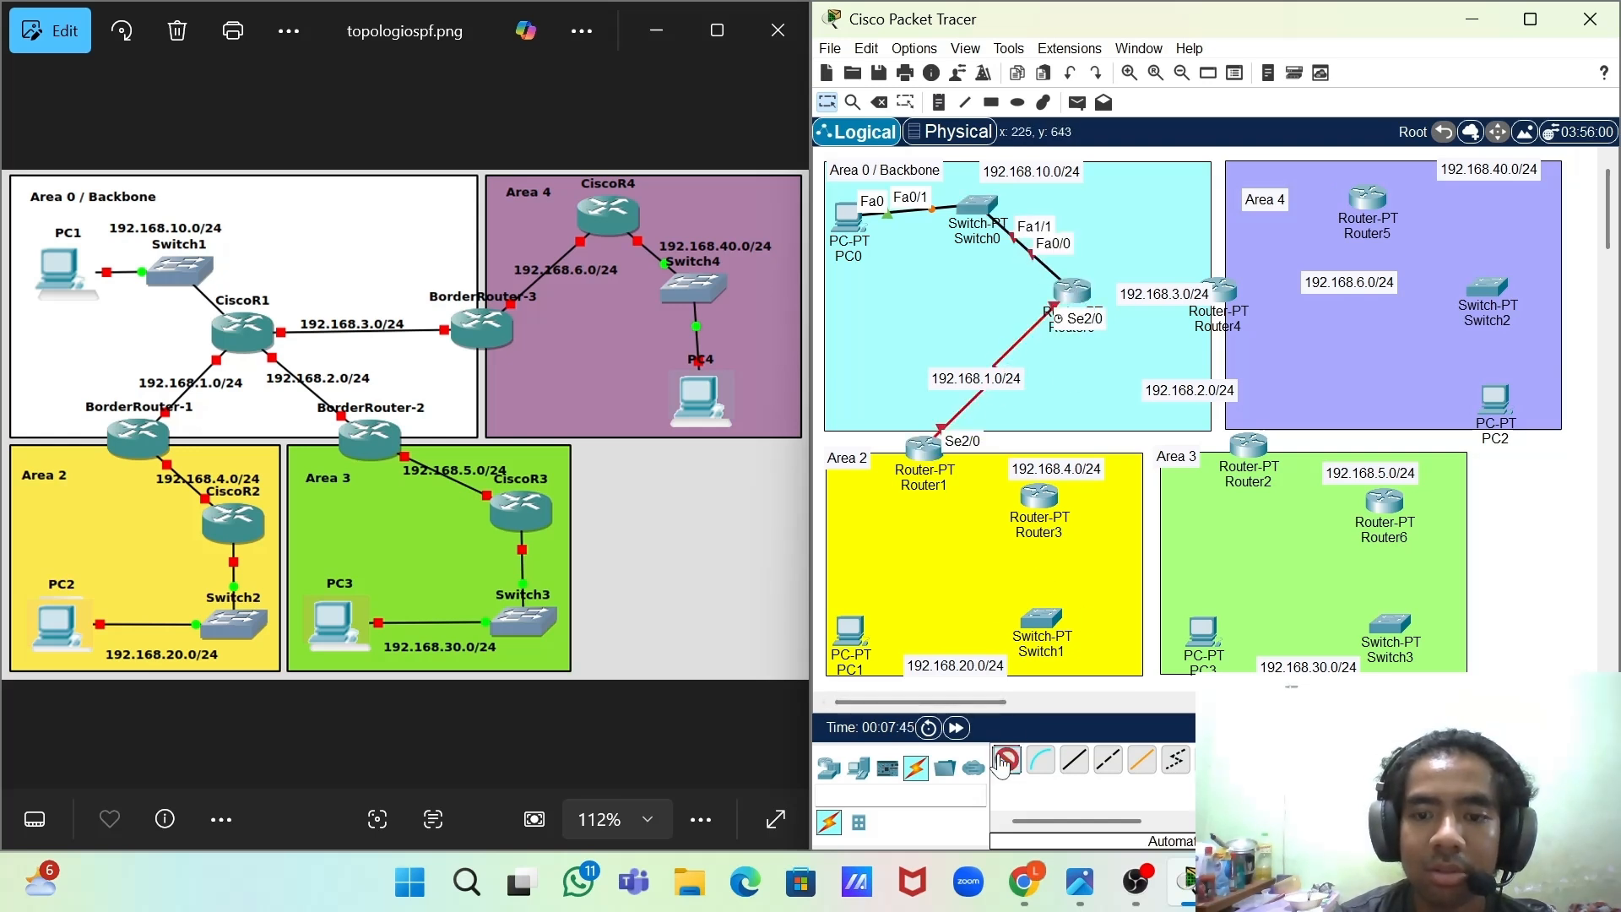
left_click(1070, 293)
left_click(1221, 292)
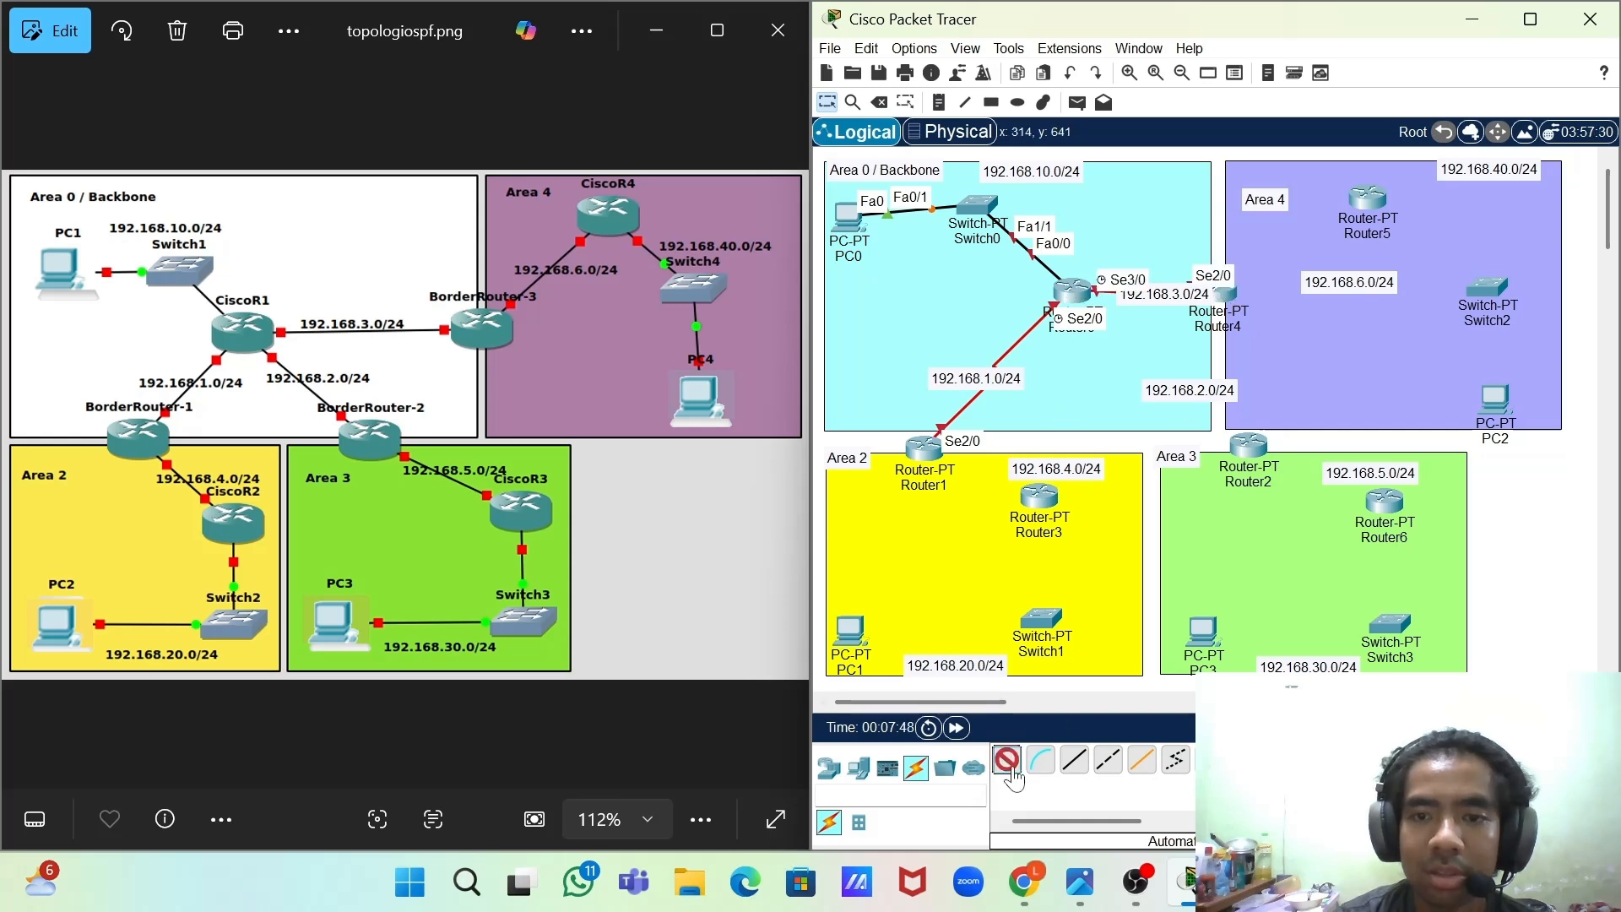
left_click(1074, 291)
left_click(1248, 443)
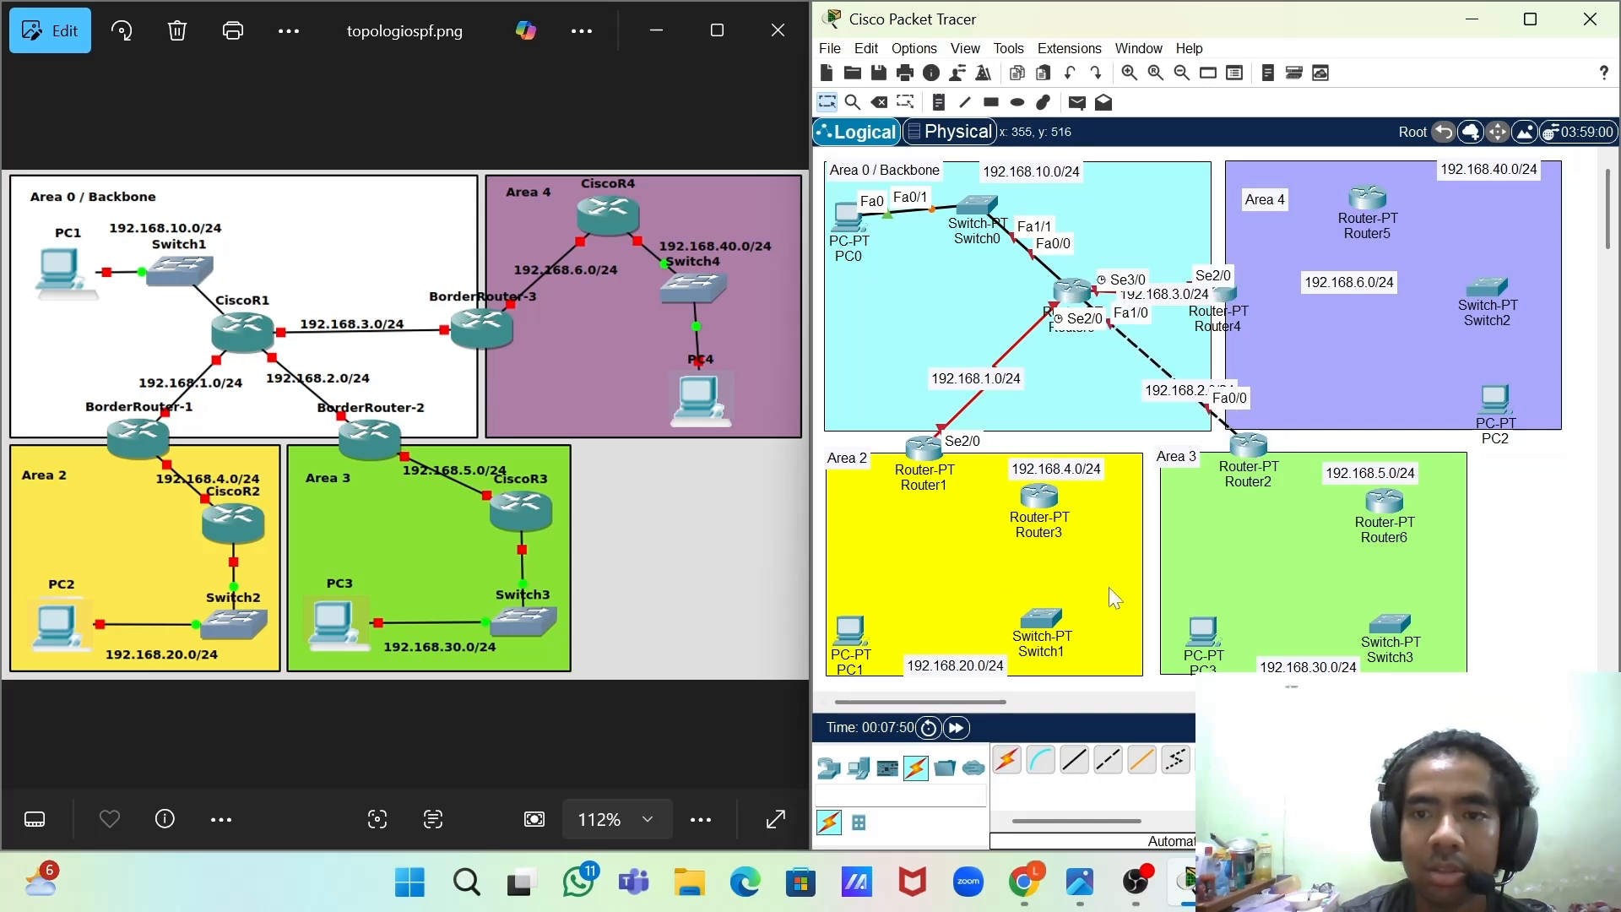
- Cable the Area 2 chain from Router1 to Router3, Router3 to Switch1, and Switch1 to PC1, using automatic connections
left_click(920, 456)
left_click(1038, 498)
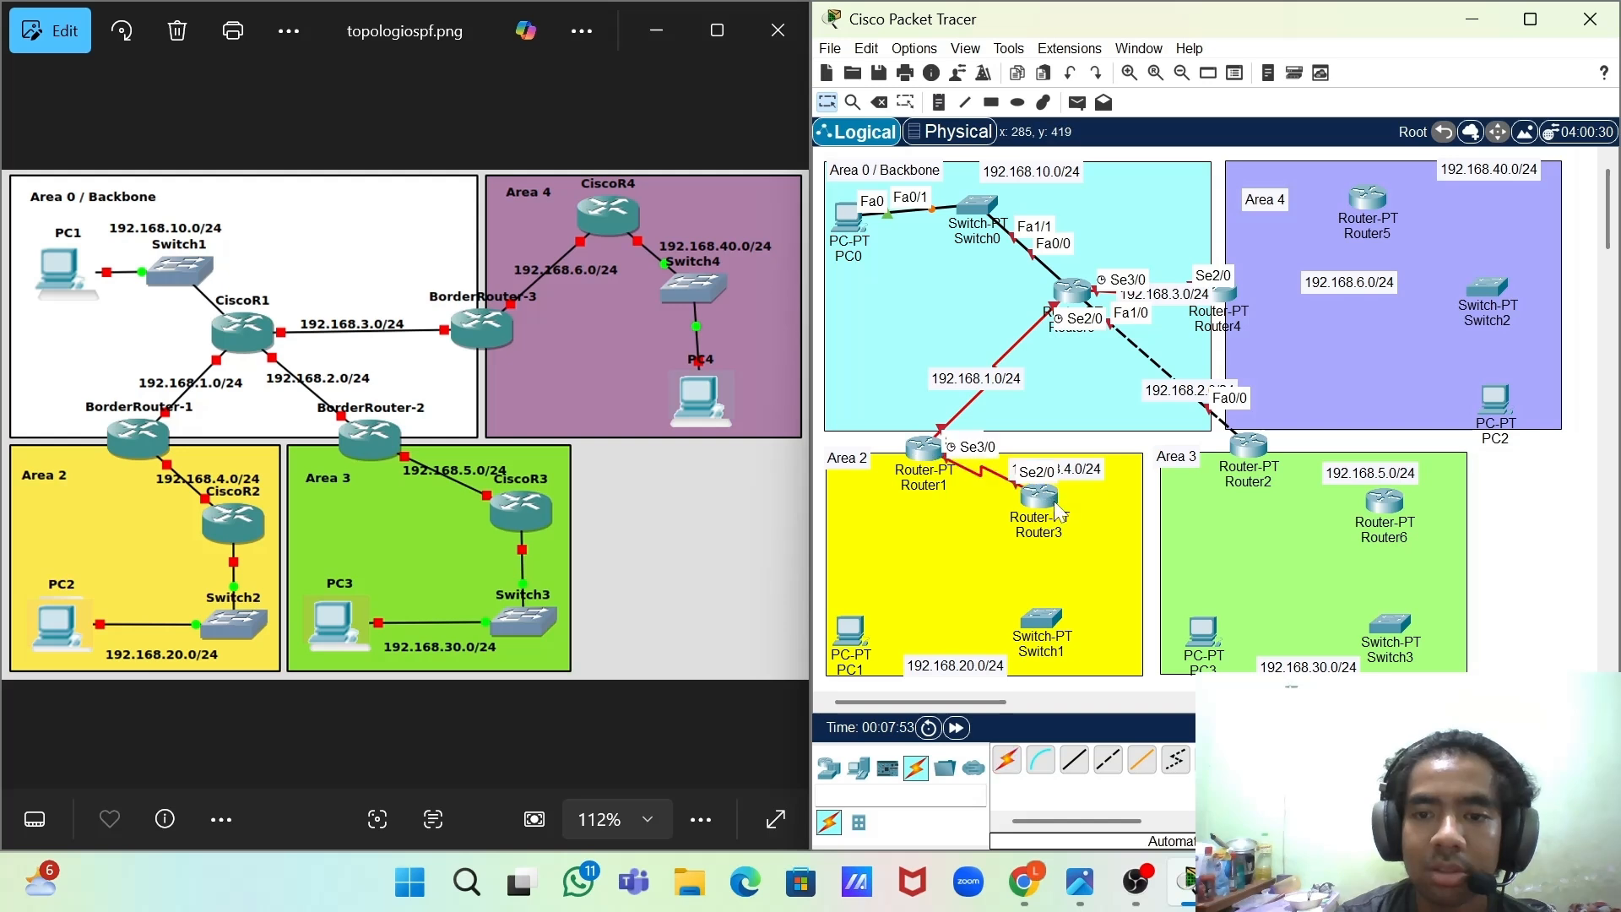
left_click(1043, 499)
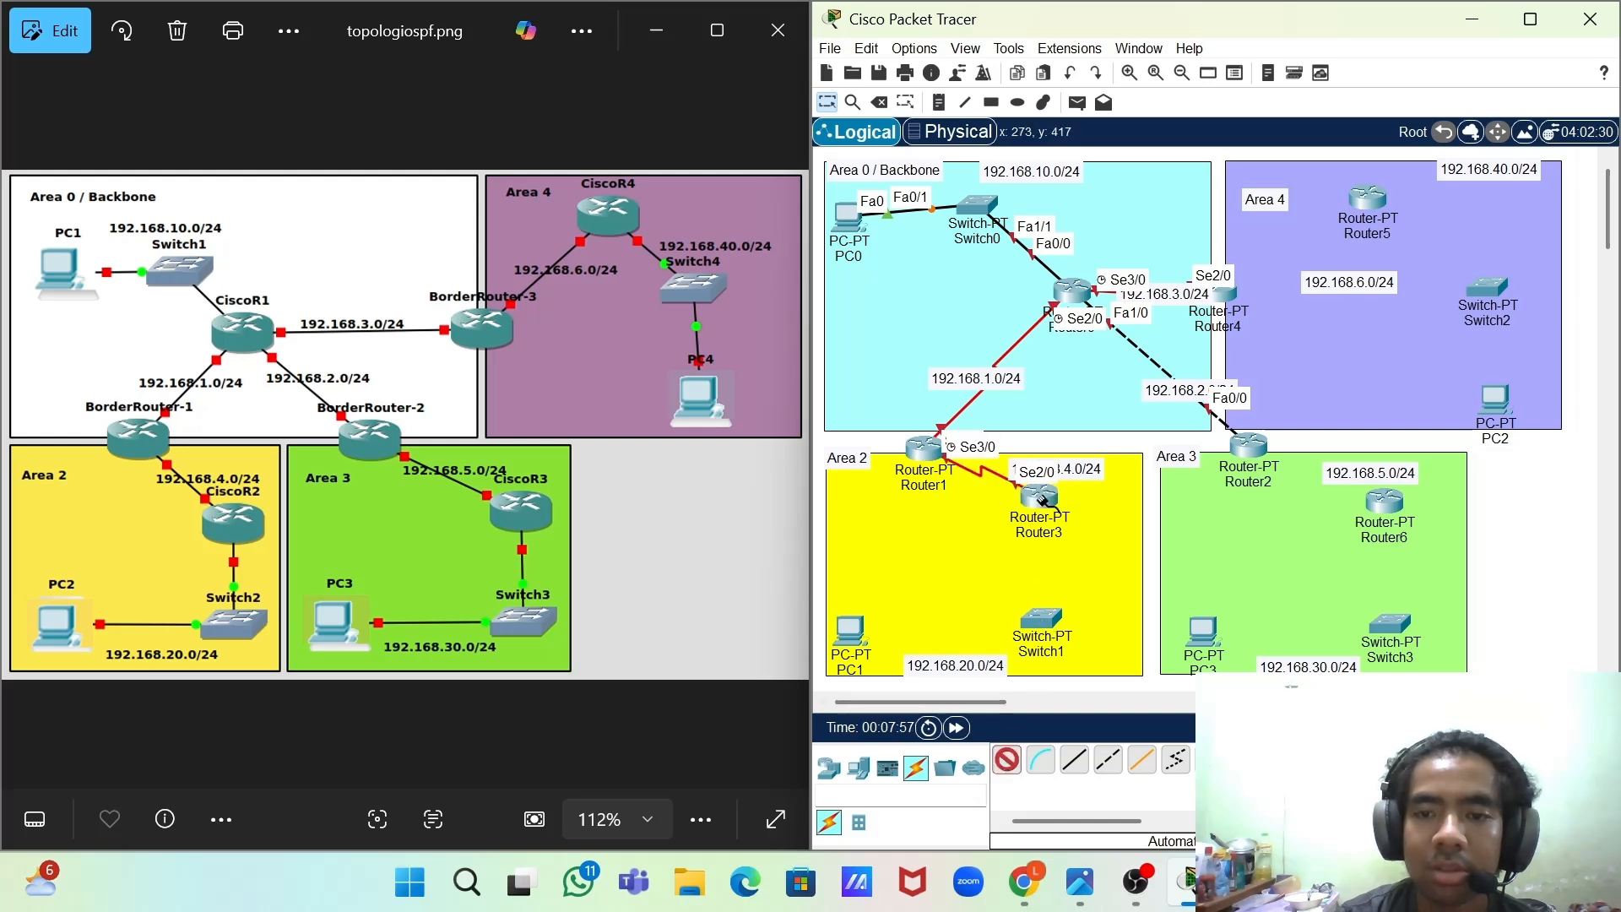
left_click(1298, 478)
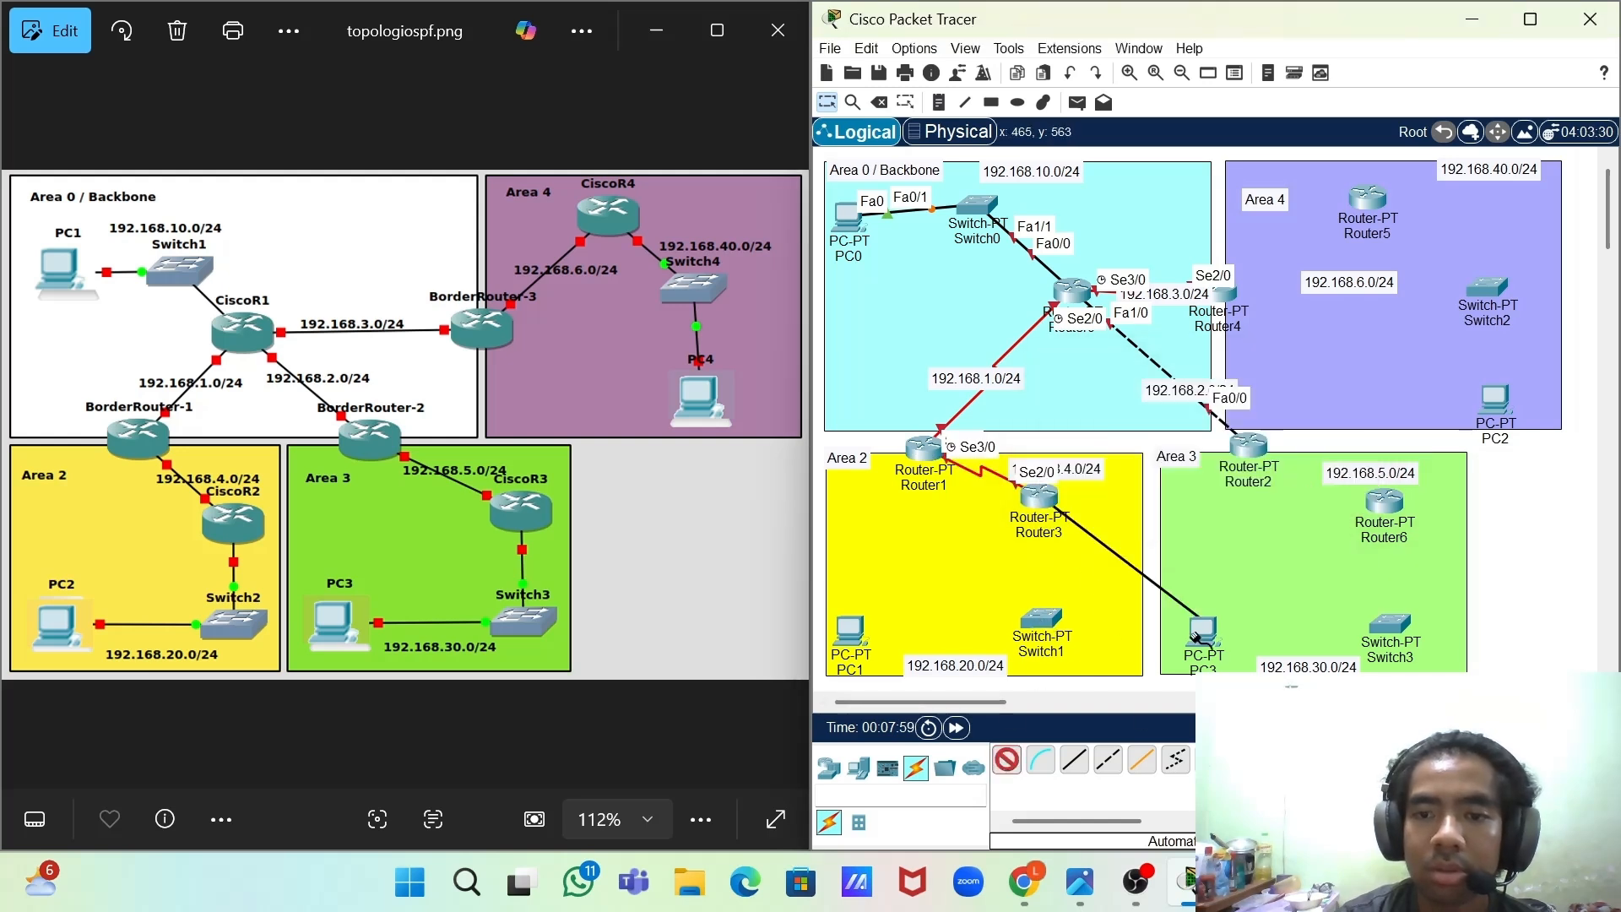
left_click(1042, 620)
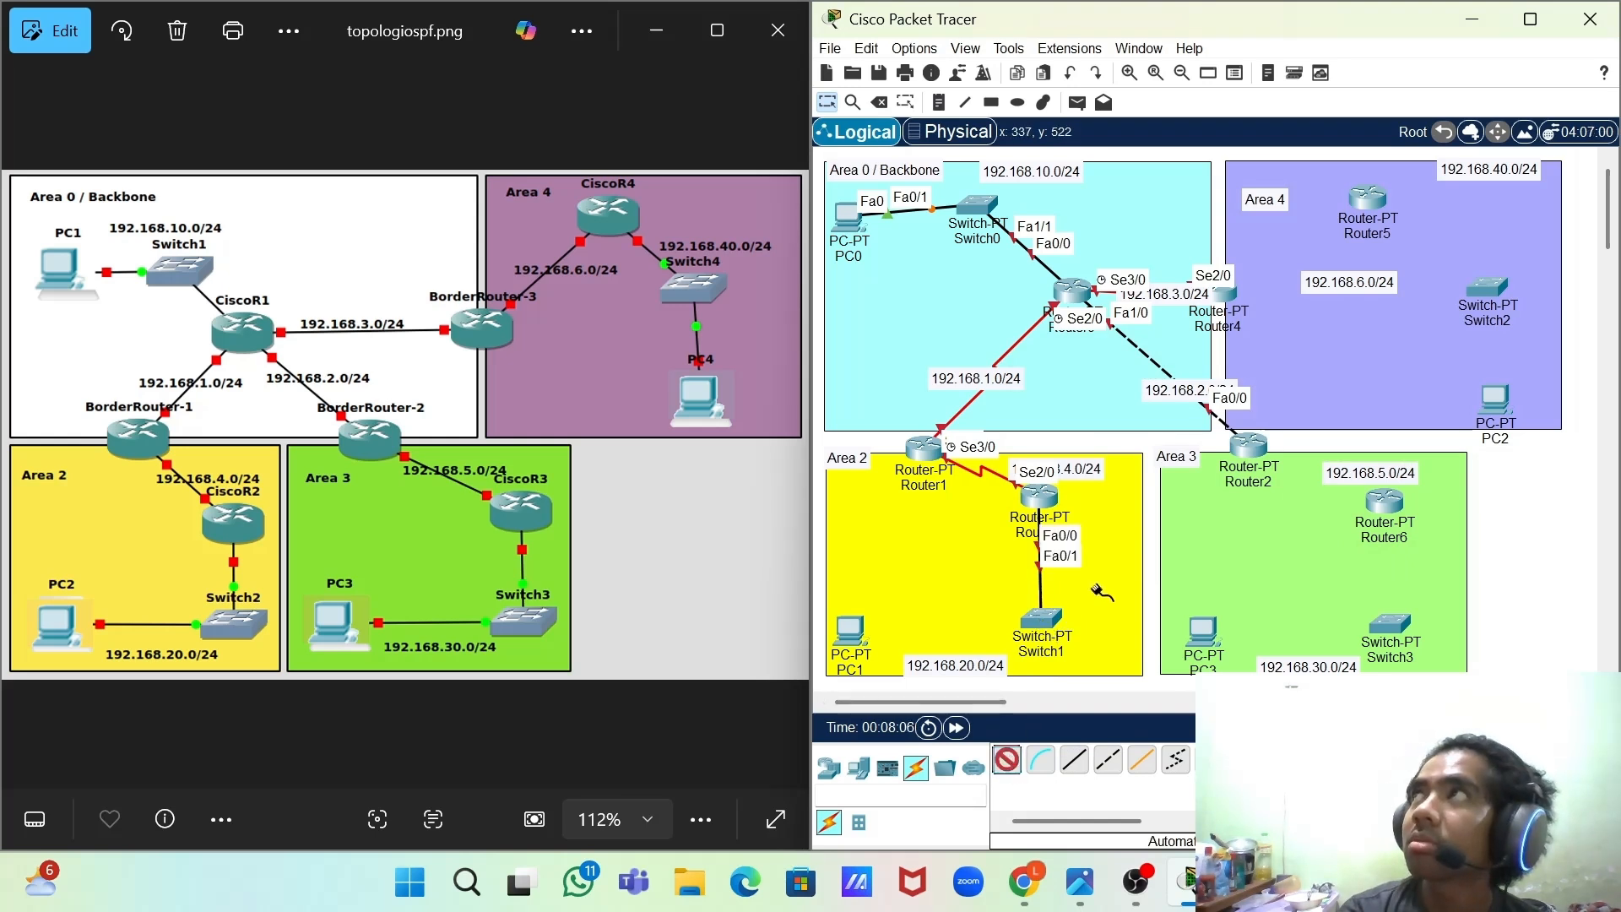
left_click(1041, 619)
left_click(848, 628)
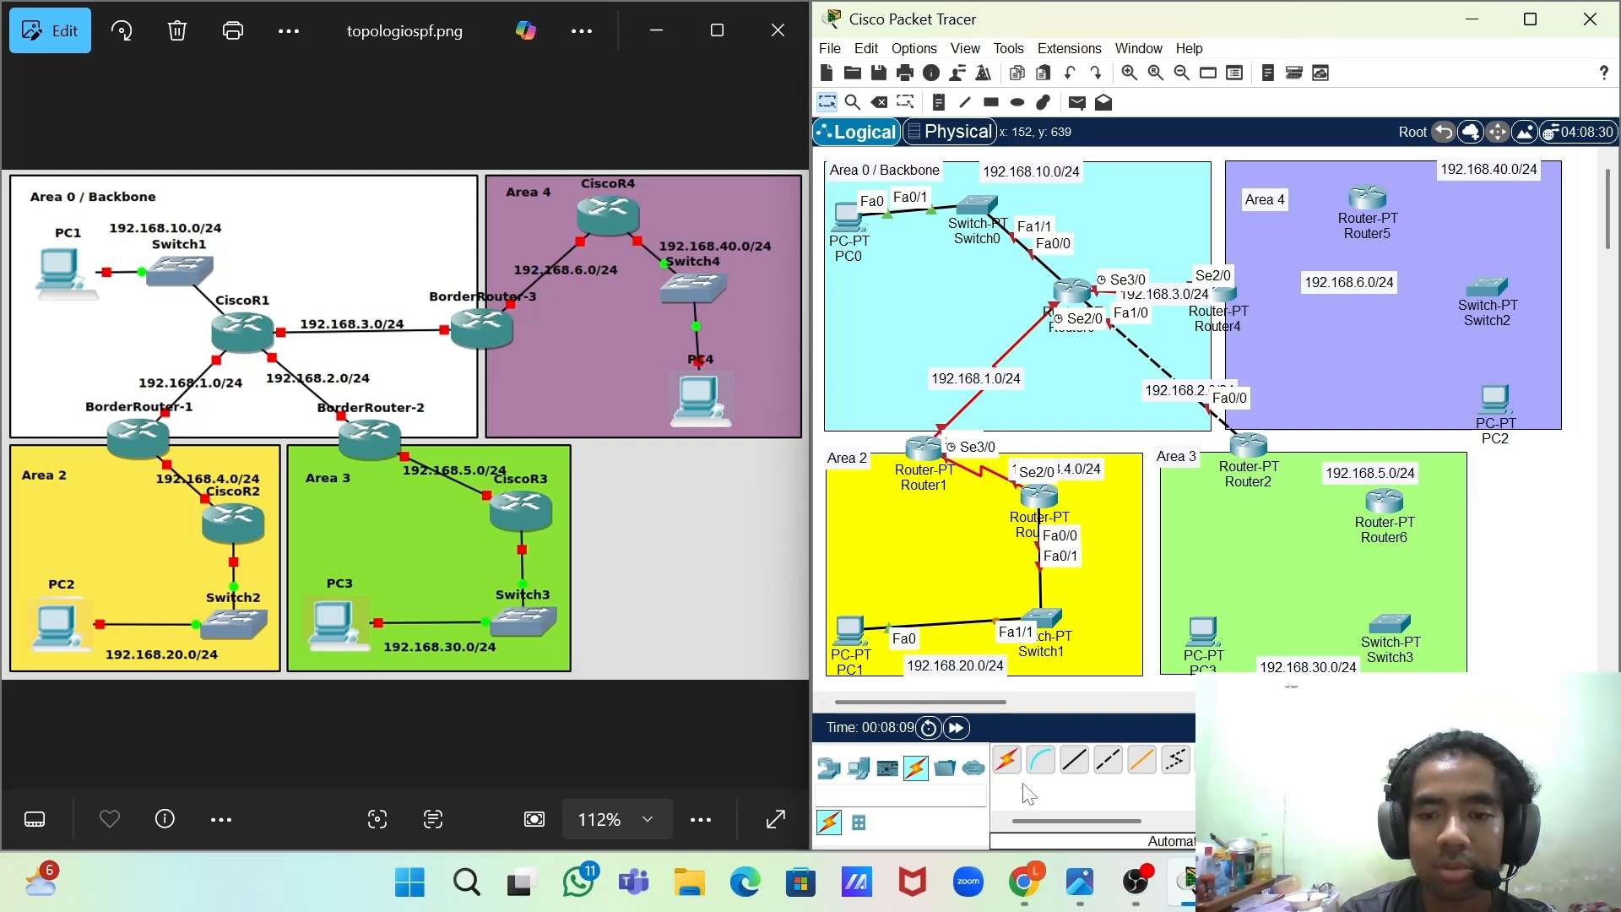
- Cable the Area 4 chain from Router4 to Router5, Router5 to Switch2, and Switch2 to PC2, using automatic connections
left_click(1007, 760)
left_click(1224, 292)
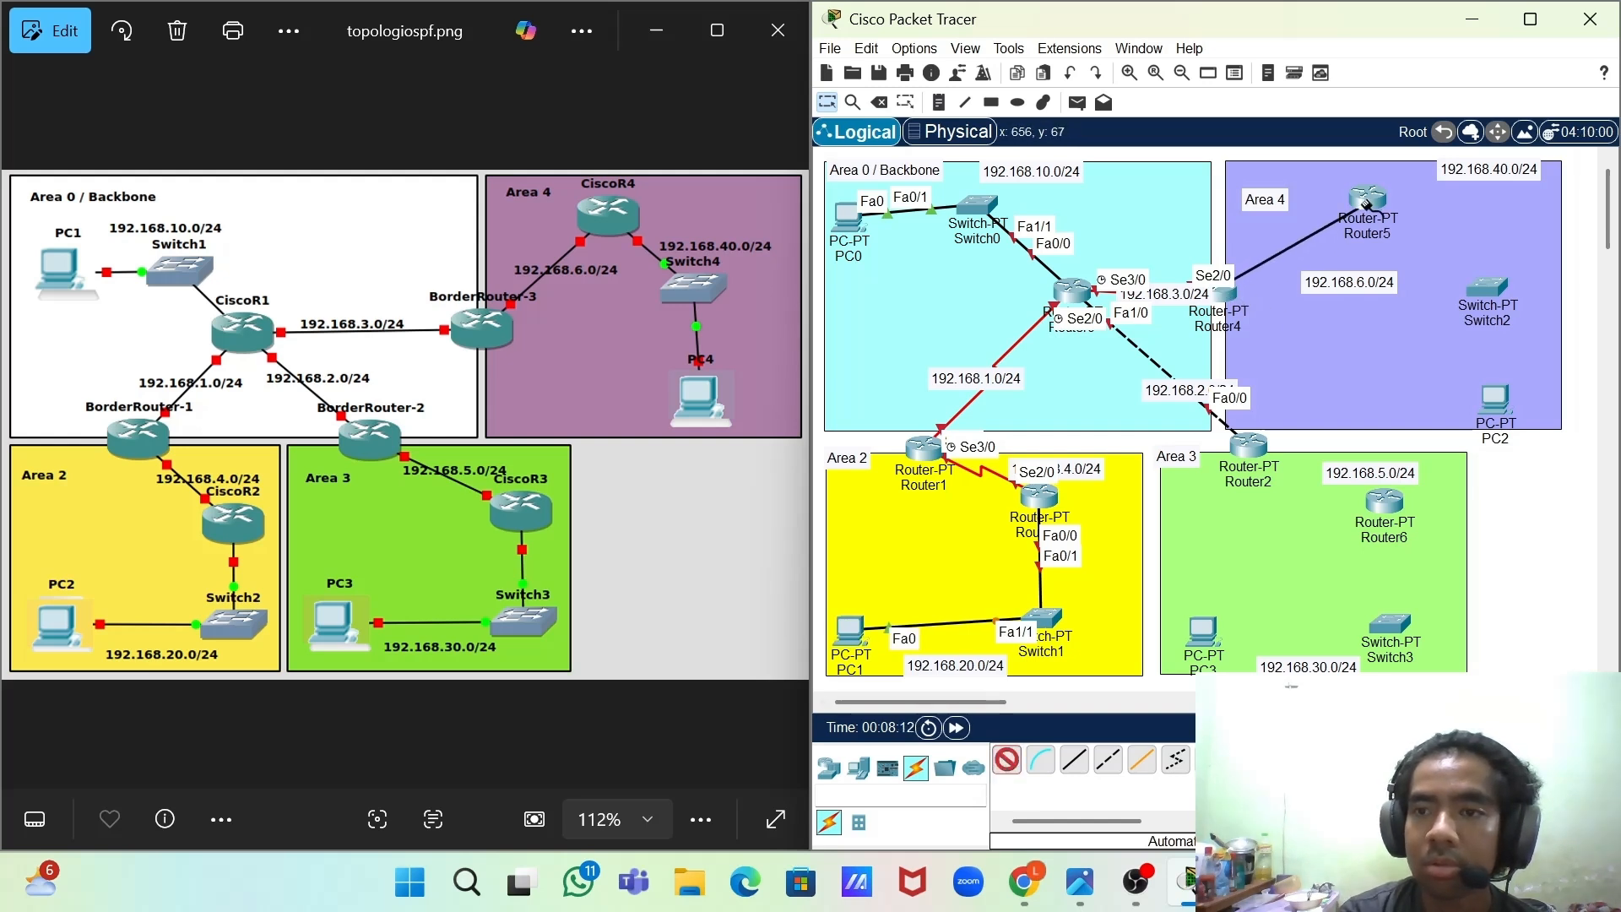
left_click(1366, 203)
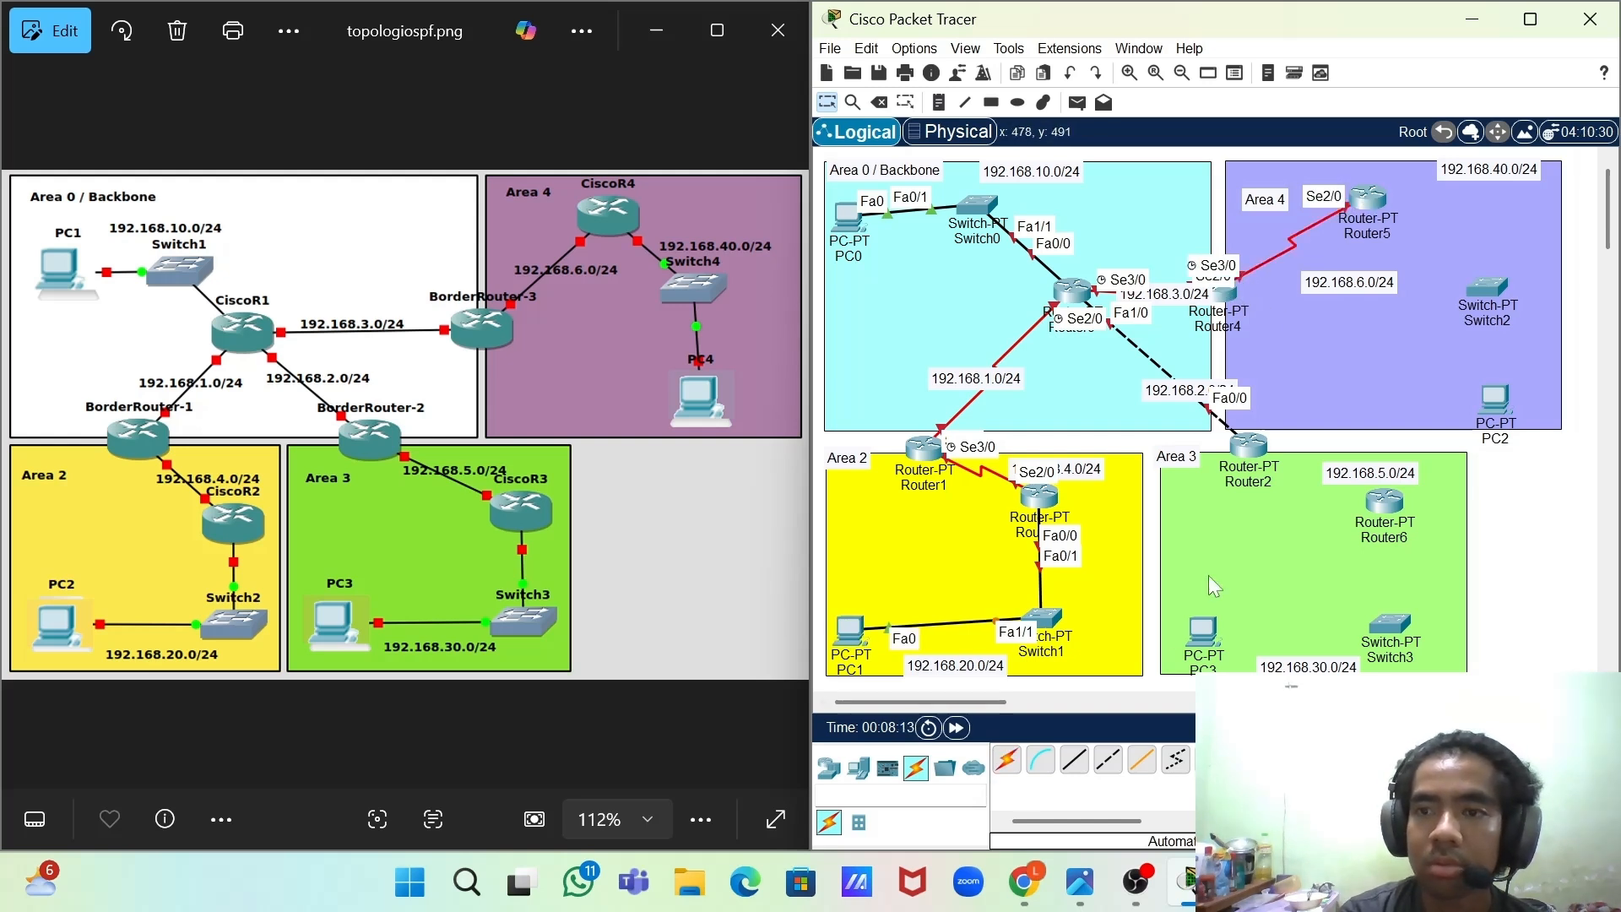
left_click(1365, 201)
left_click(1488, 289)
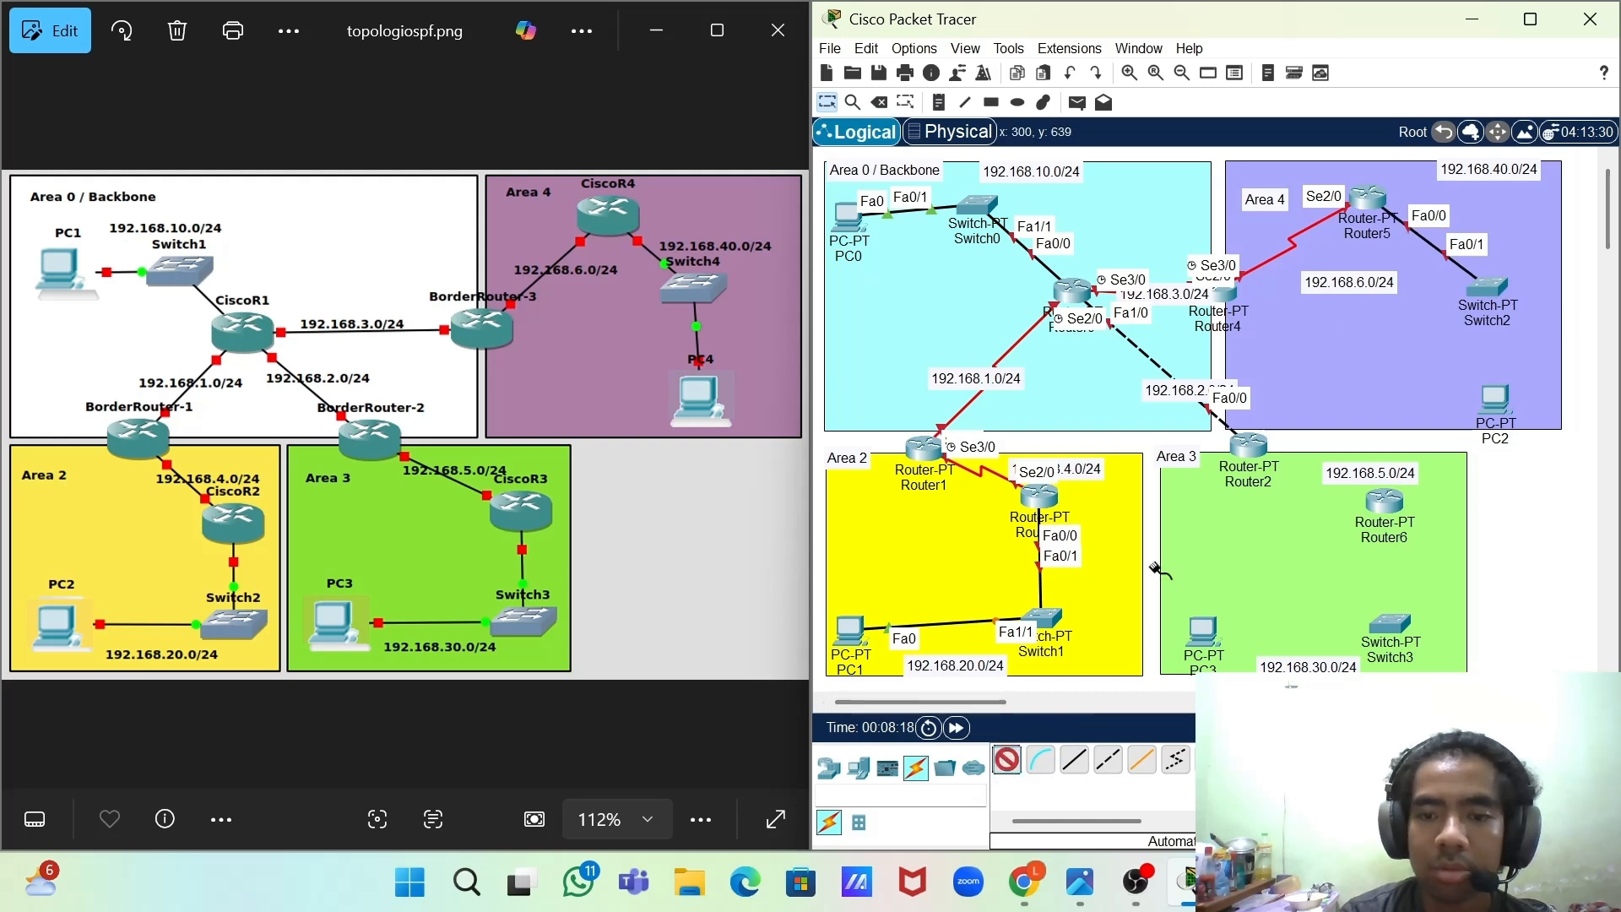
left_click(1483, 287)
left_click(1494, 396)
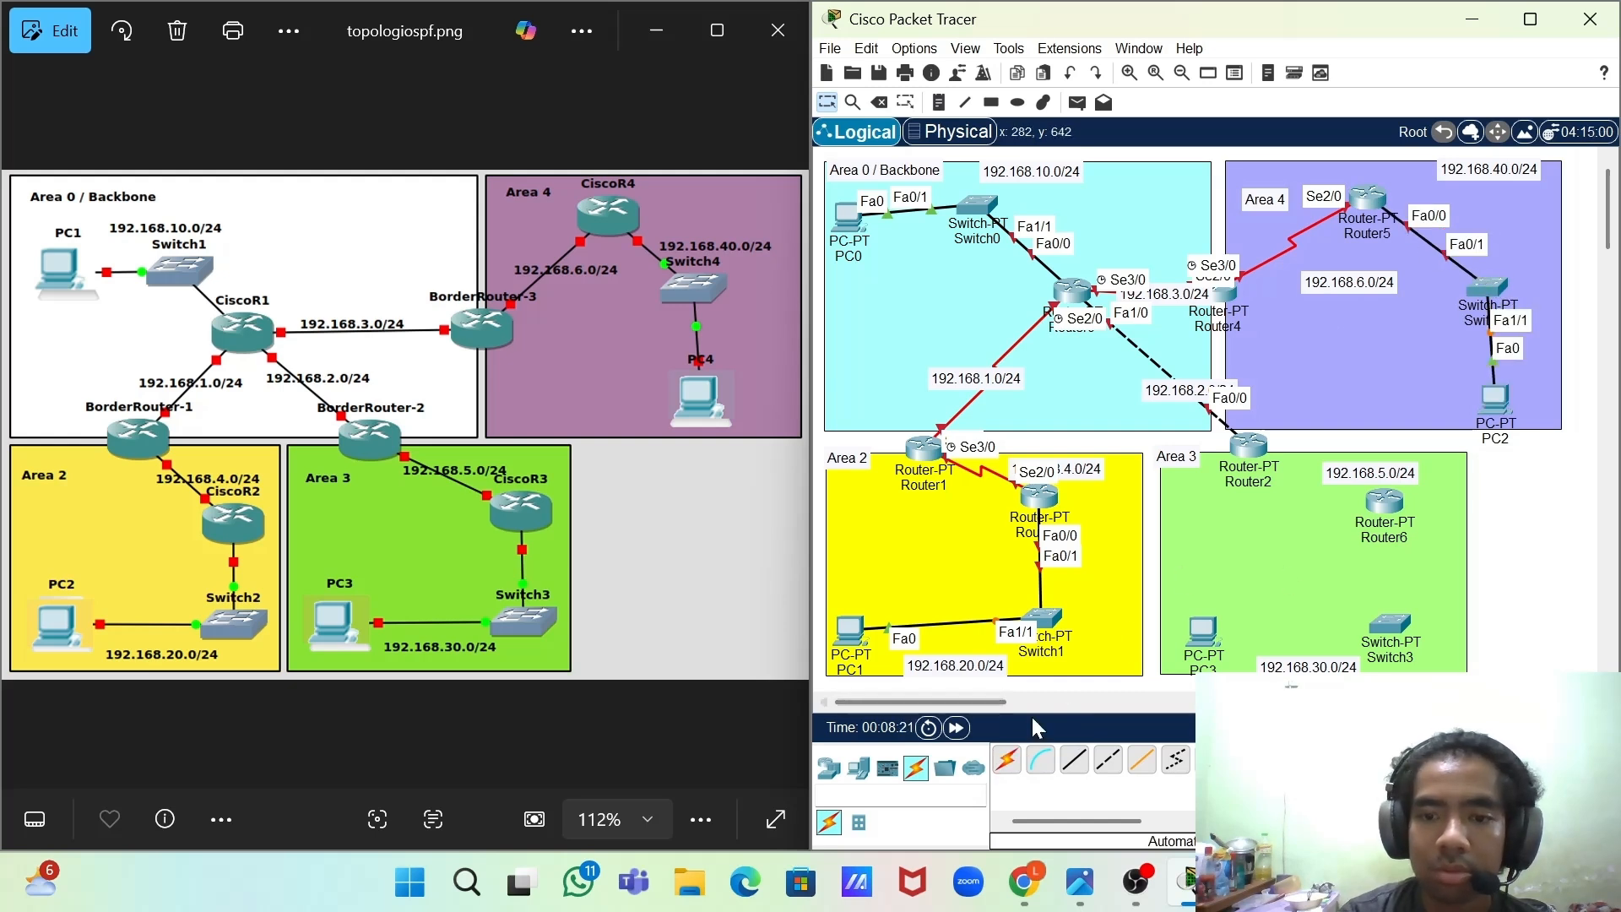
- Cable the Area 3 chain from Router2 to Router6, Router6 to Switch3, and Switch3 to PC3, using automatic connections
left_click(1249, 445)
left_click(1384, 502)
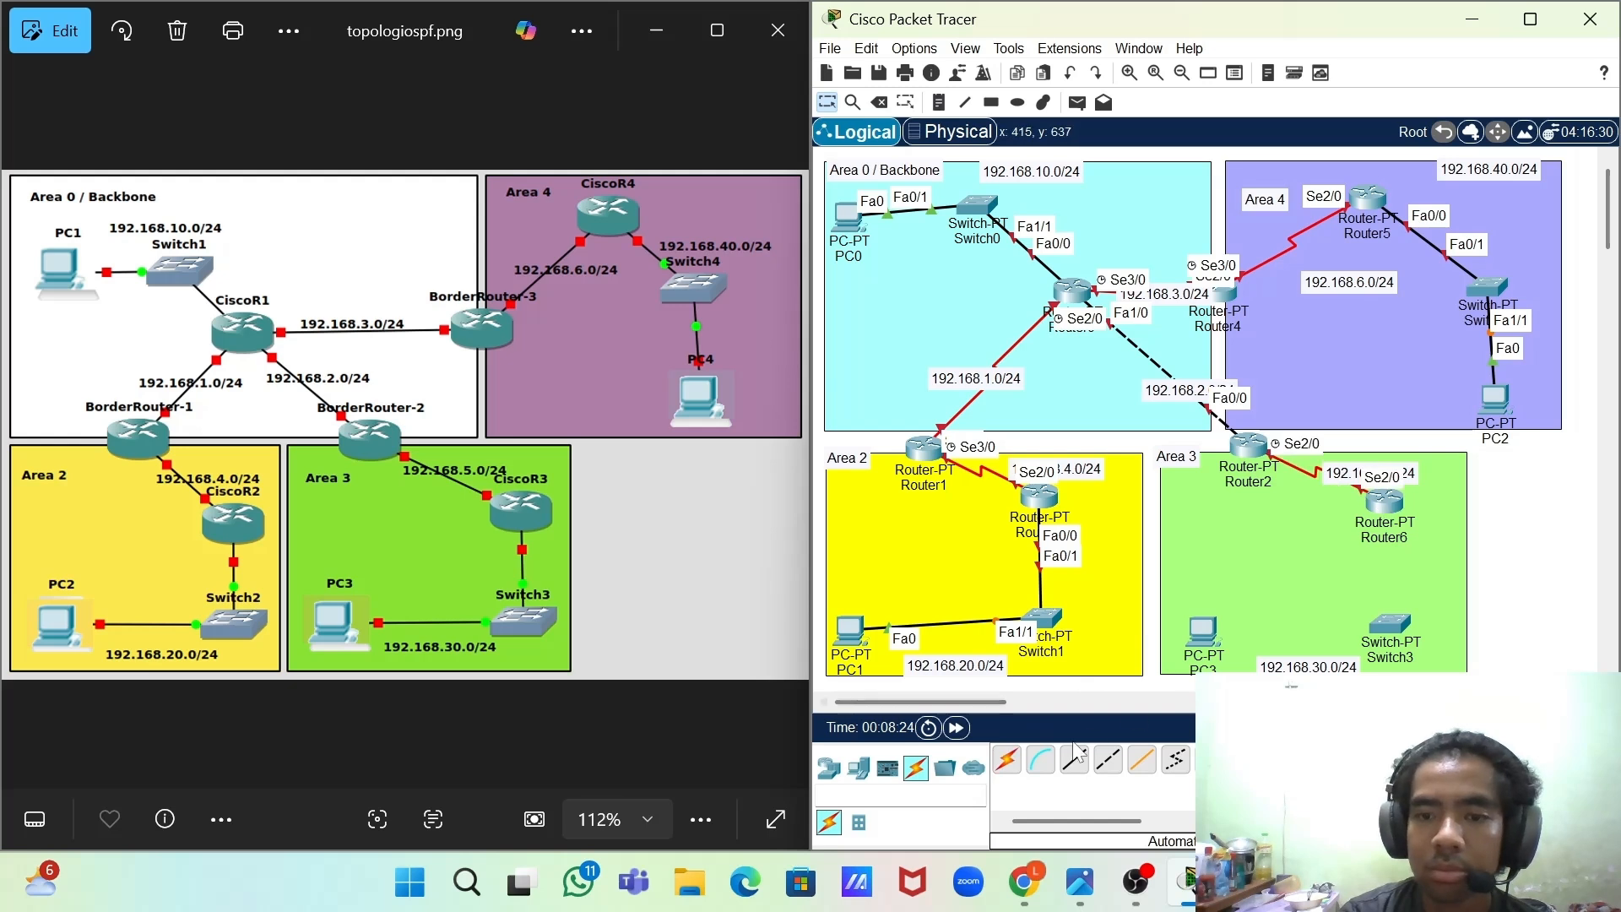
left_click(1006, 759)
left_click(1384, 502)
left_click(1390, 625)
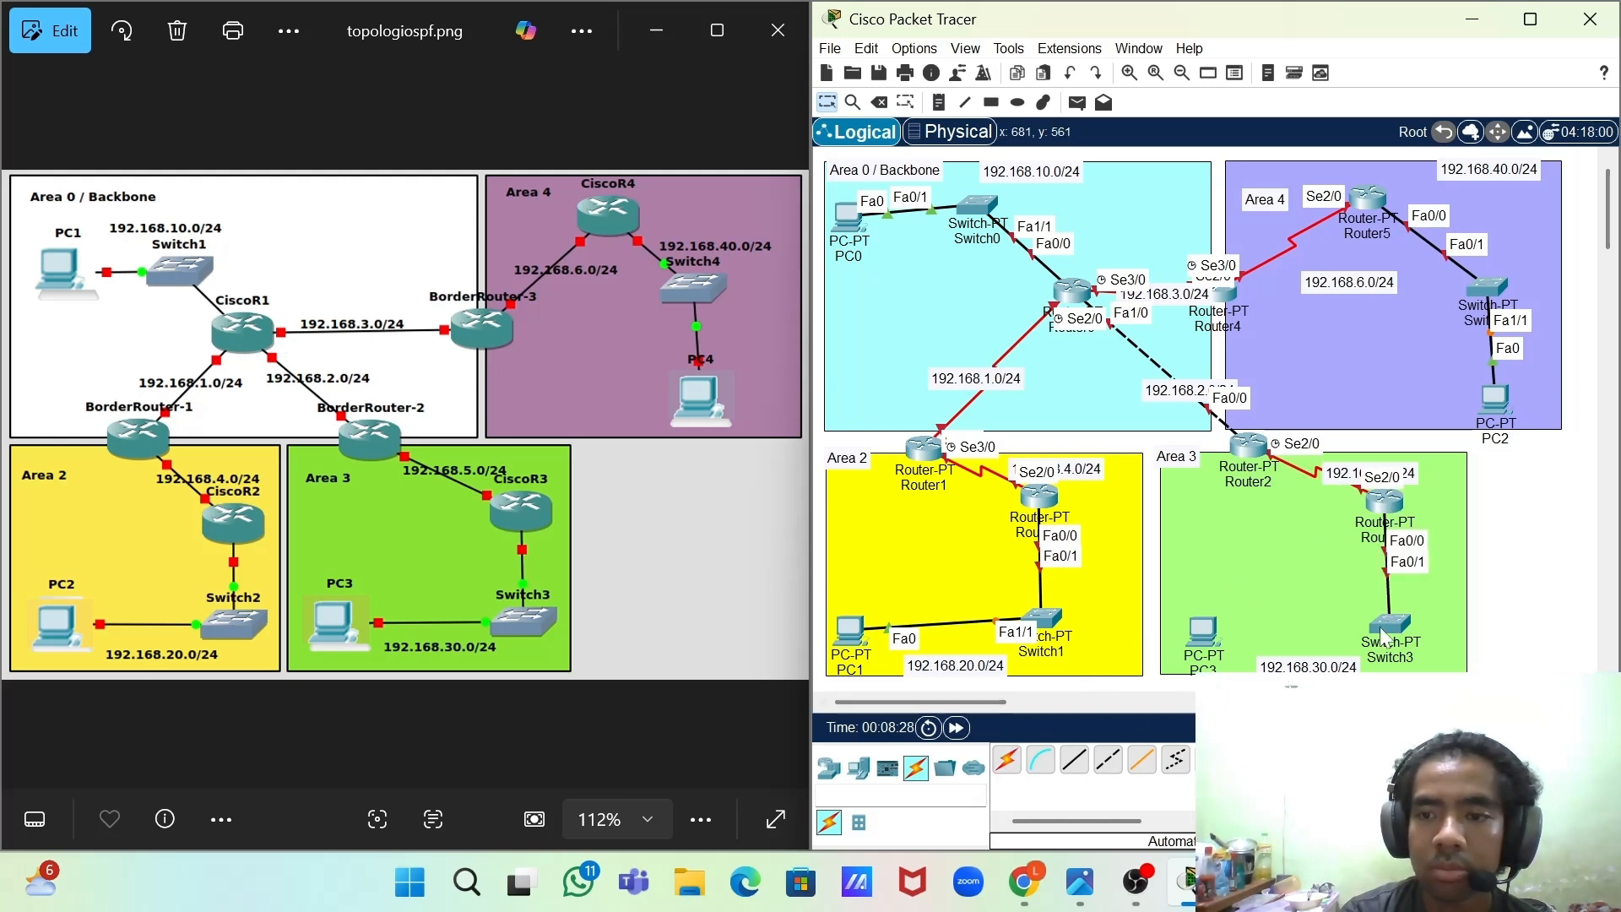
left_click(1005, 760)
left_click(1389, 625)
left_click(1202, 632)
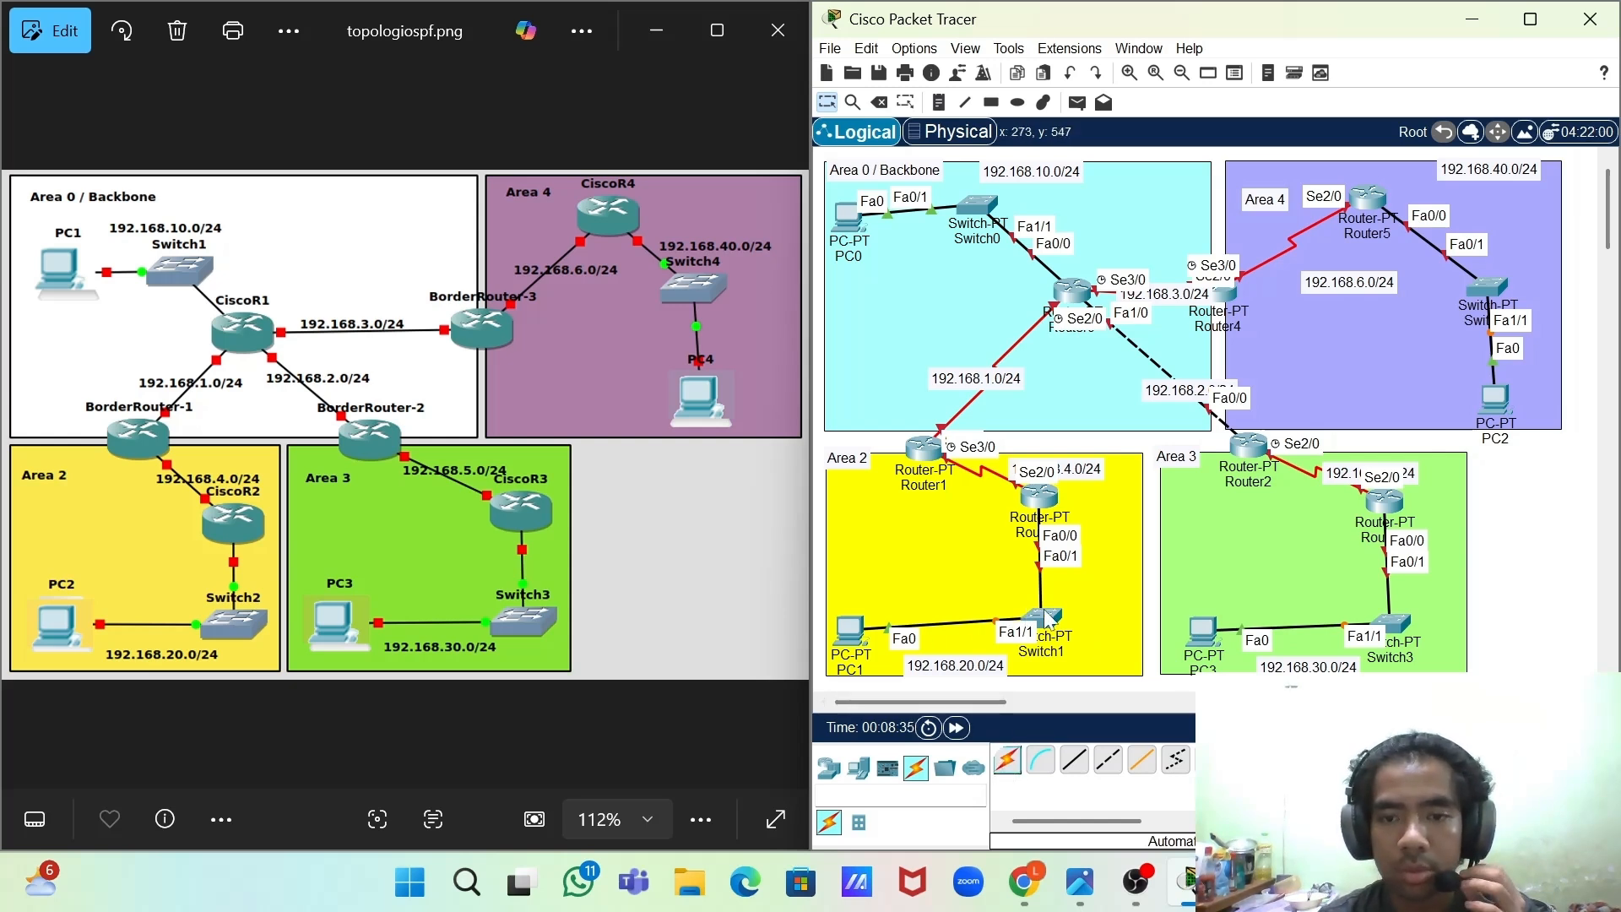
- Move Switch1, Switch3 and Switch0 down level with their PCs, and shift Router0 slightly and Router4 upward along the Area 4 border
left_click_drag(1048, 622, 1050, 636)
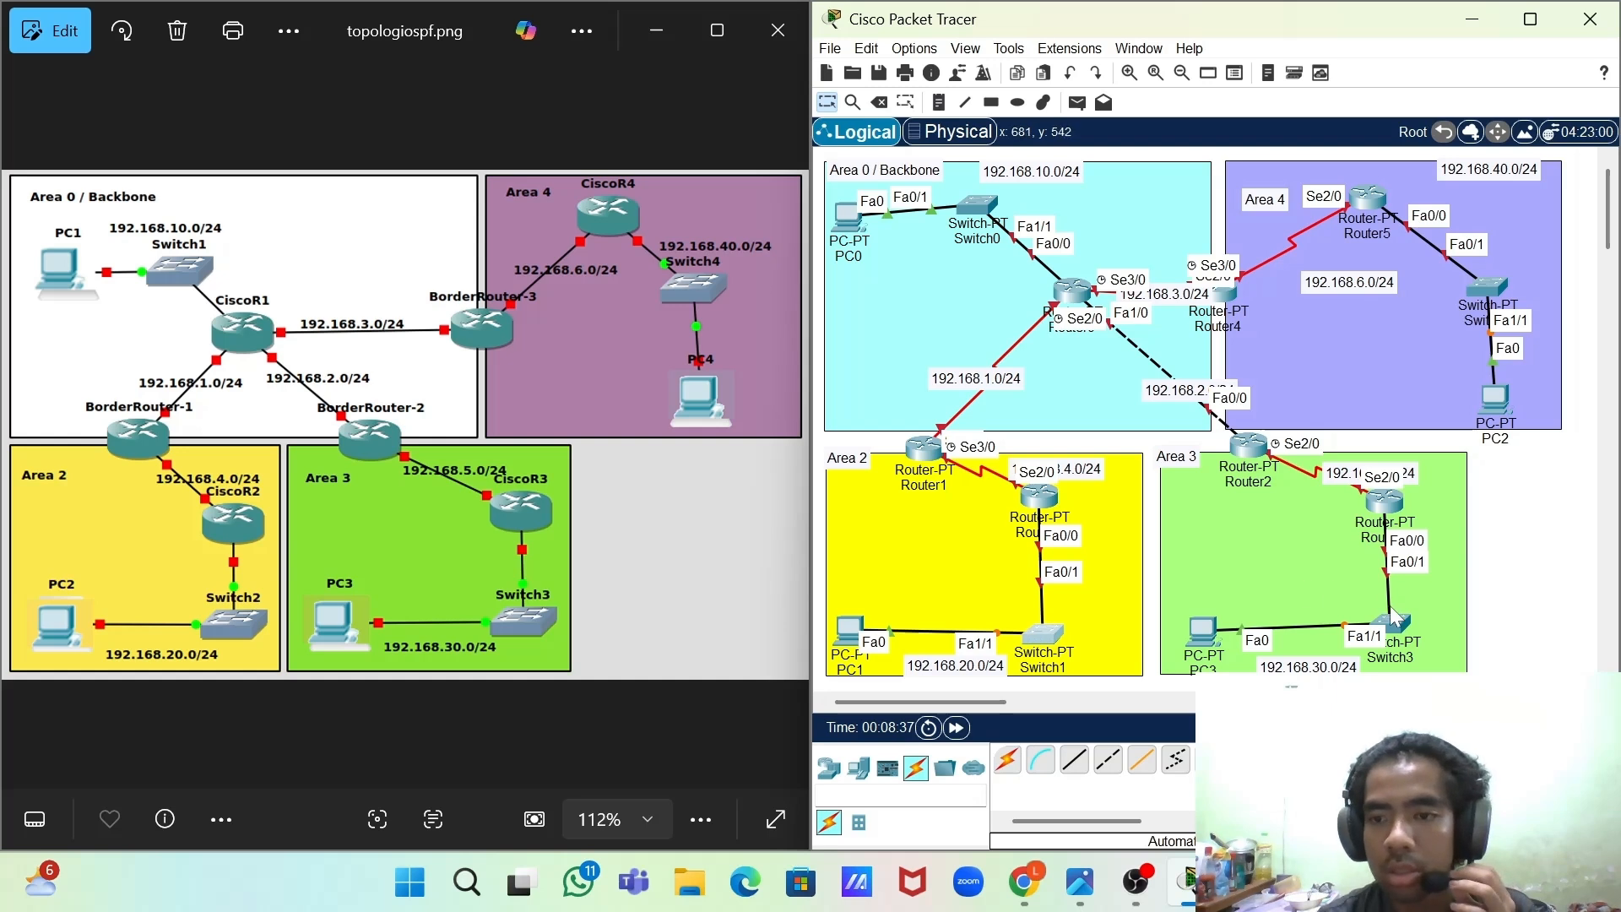
left_click_drag(1385, 627, 1386, 635)
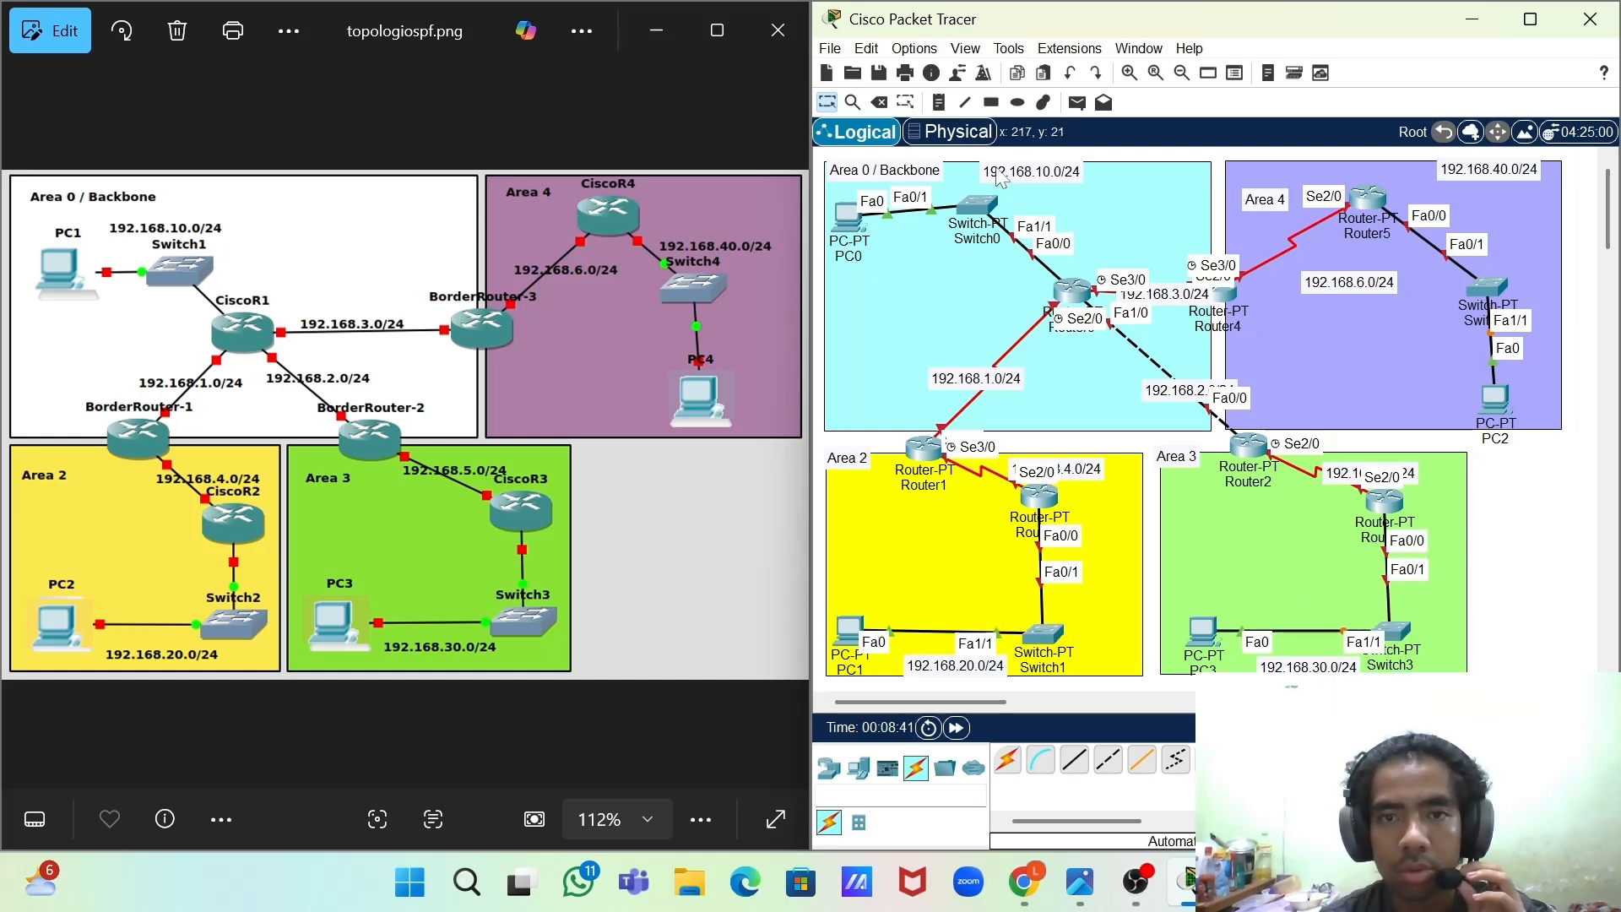
left_click_drag(986, 204, 987, 215)
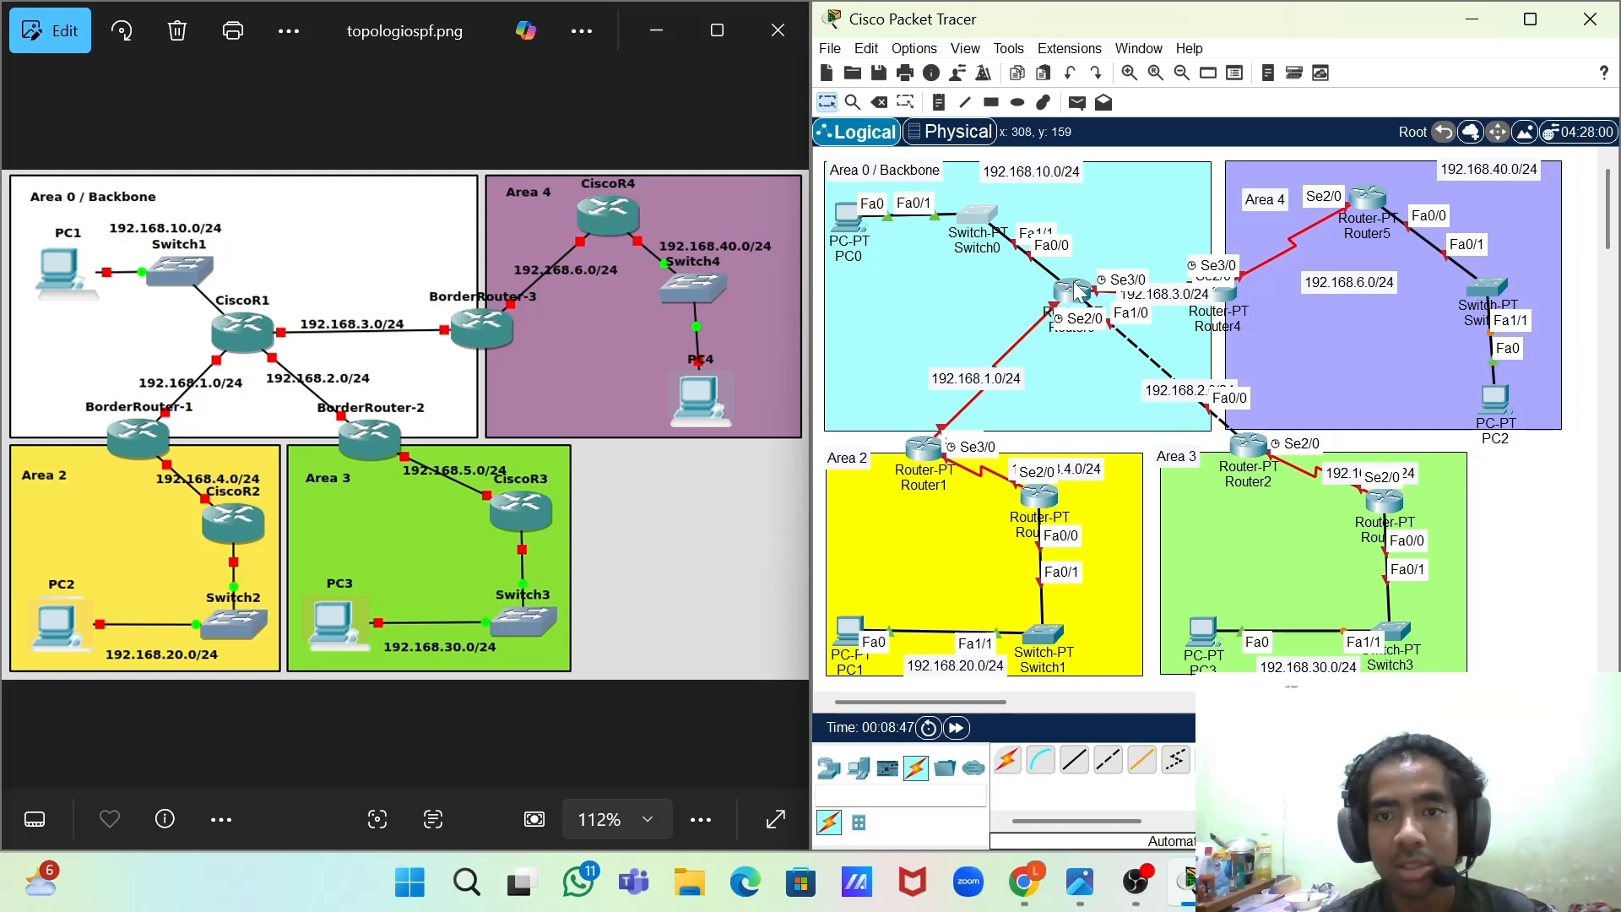
left_click_drag(1076, 291, 1074, 294)
left_click_drag(1225, 295, 1222, 249)
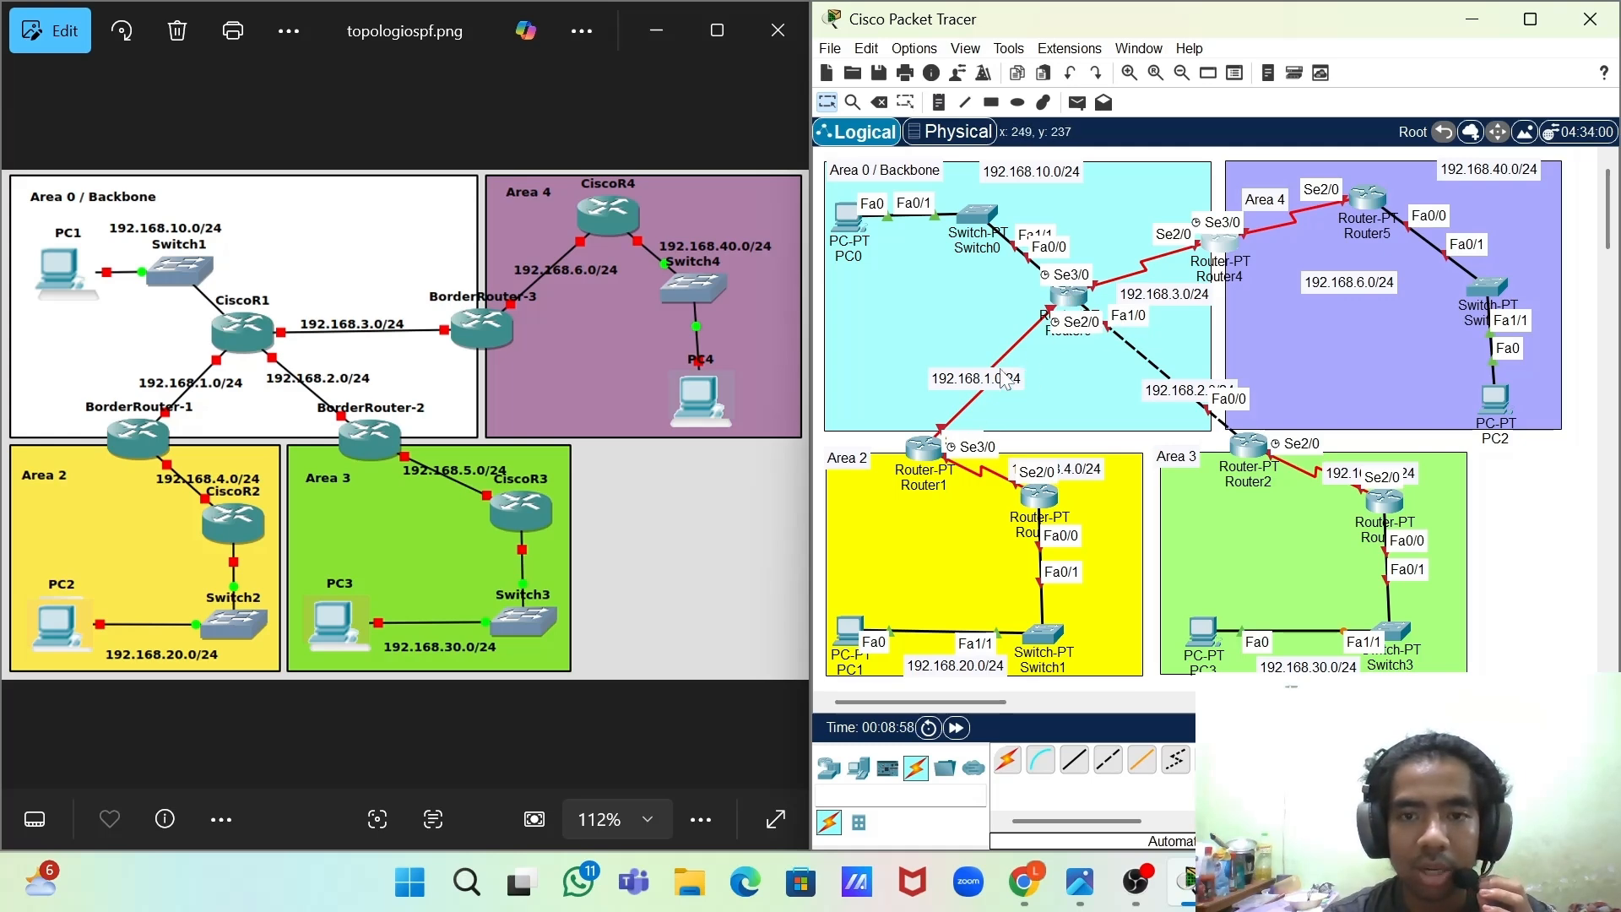
left_click(1081, 292)
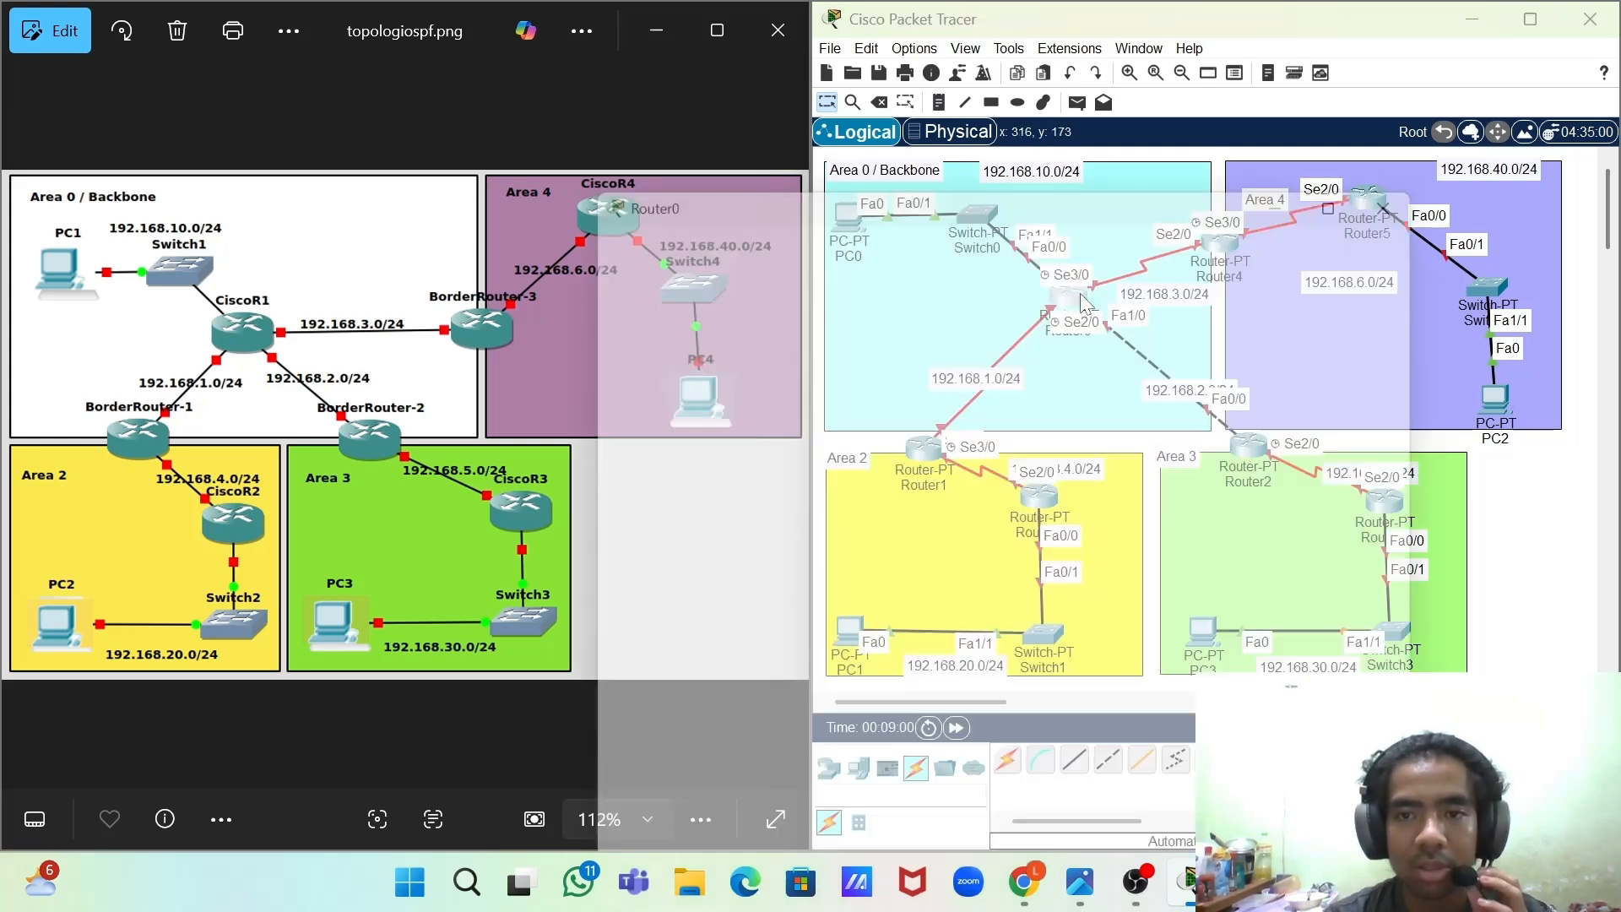
left_click(675, 60)
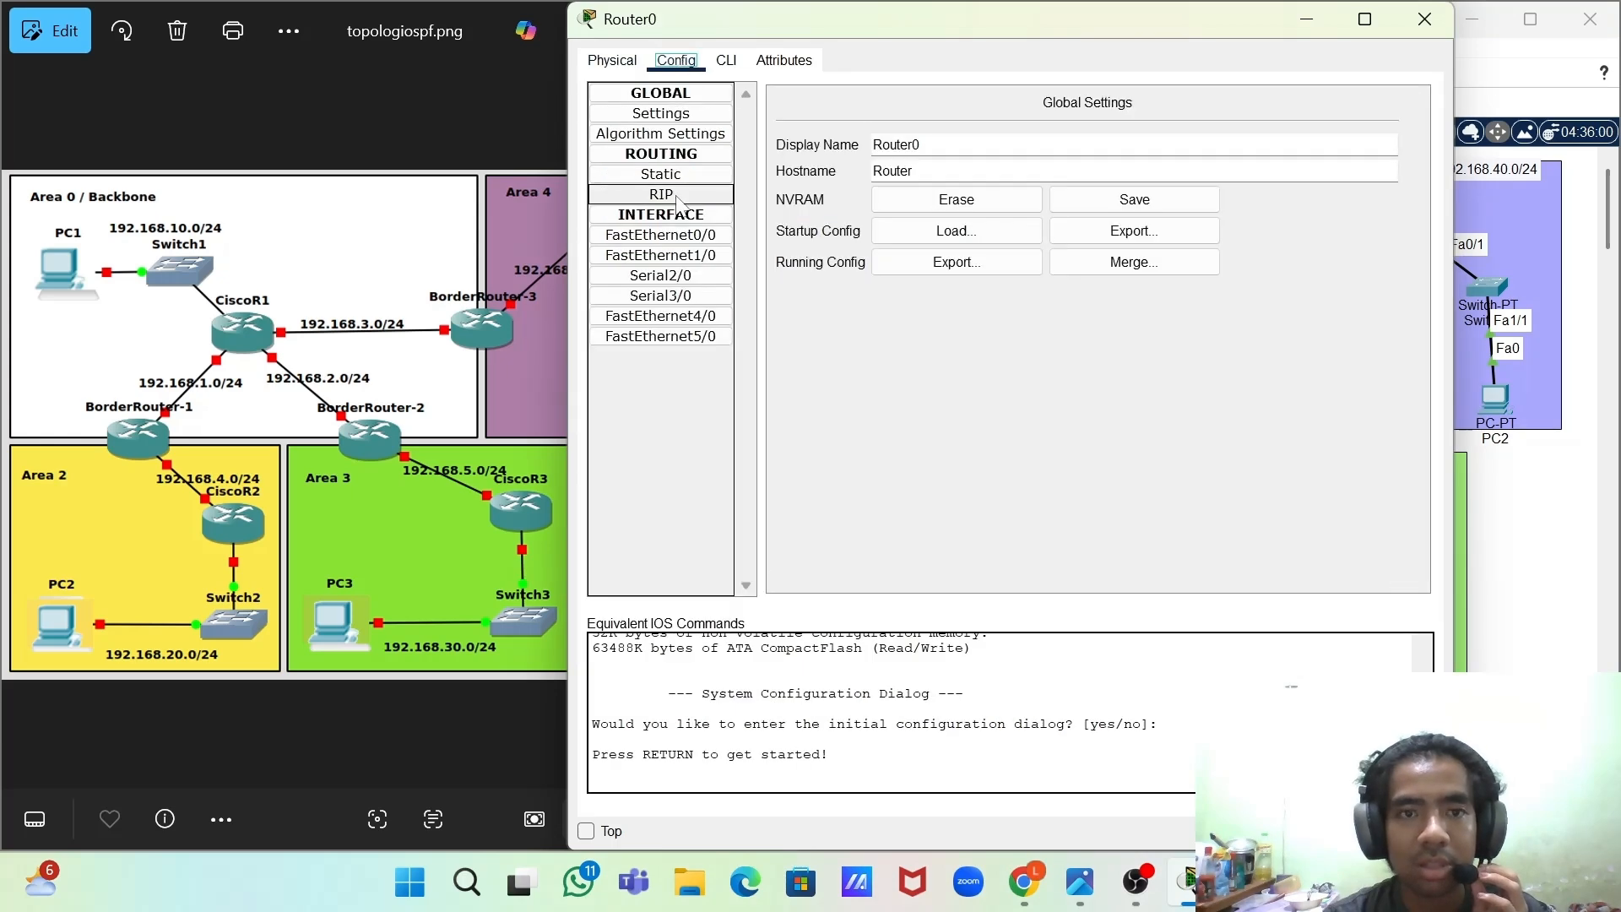
left_click(1424, 18)
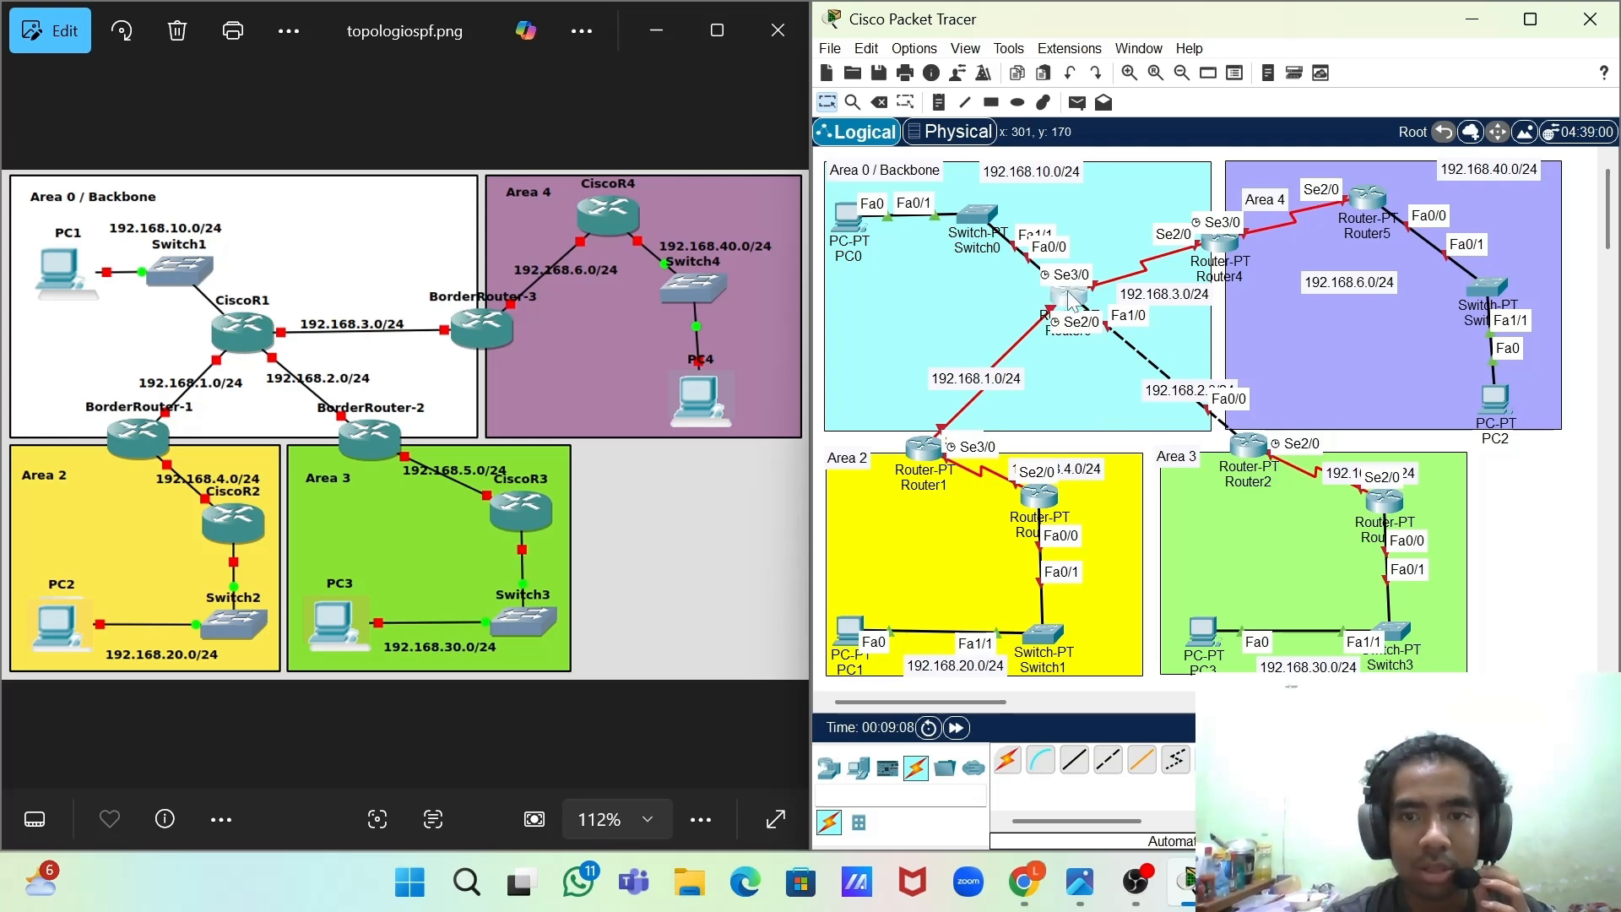
left_click(1068, 298)
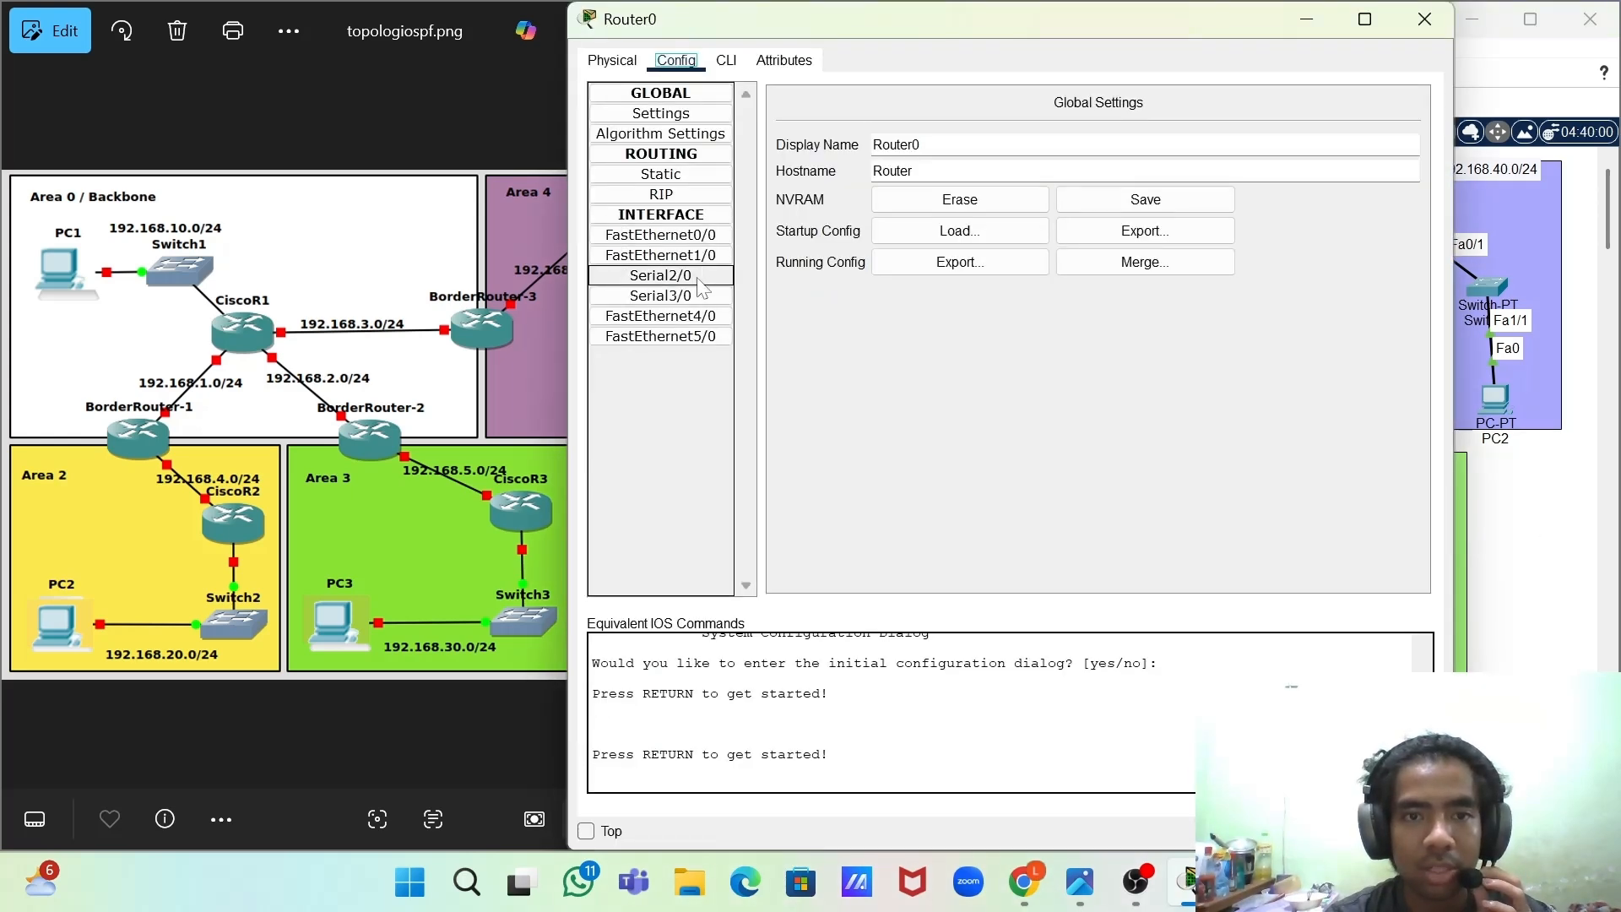
left_click(1426, 20)
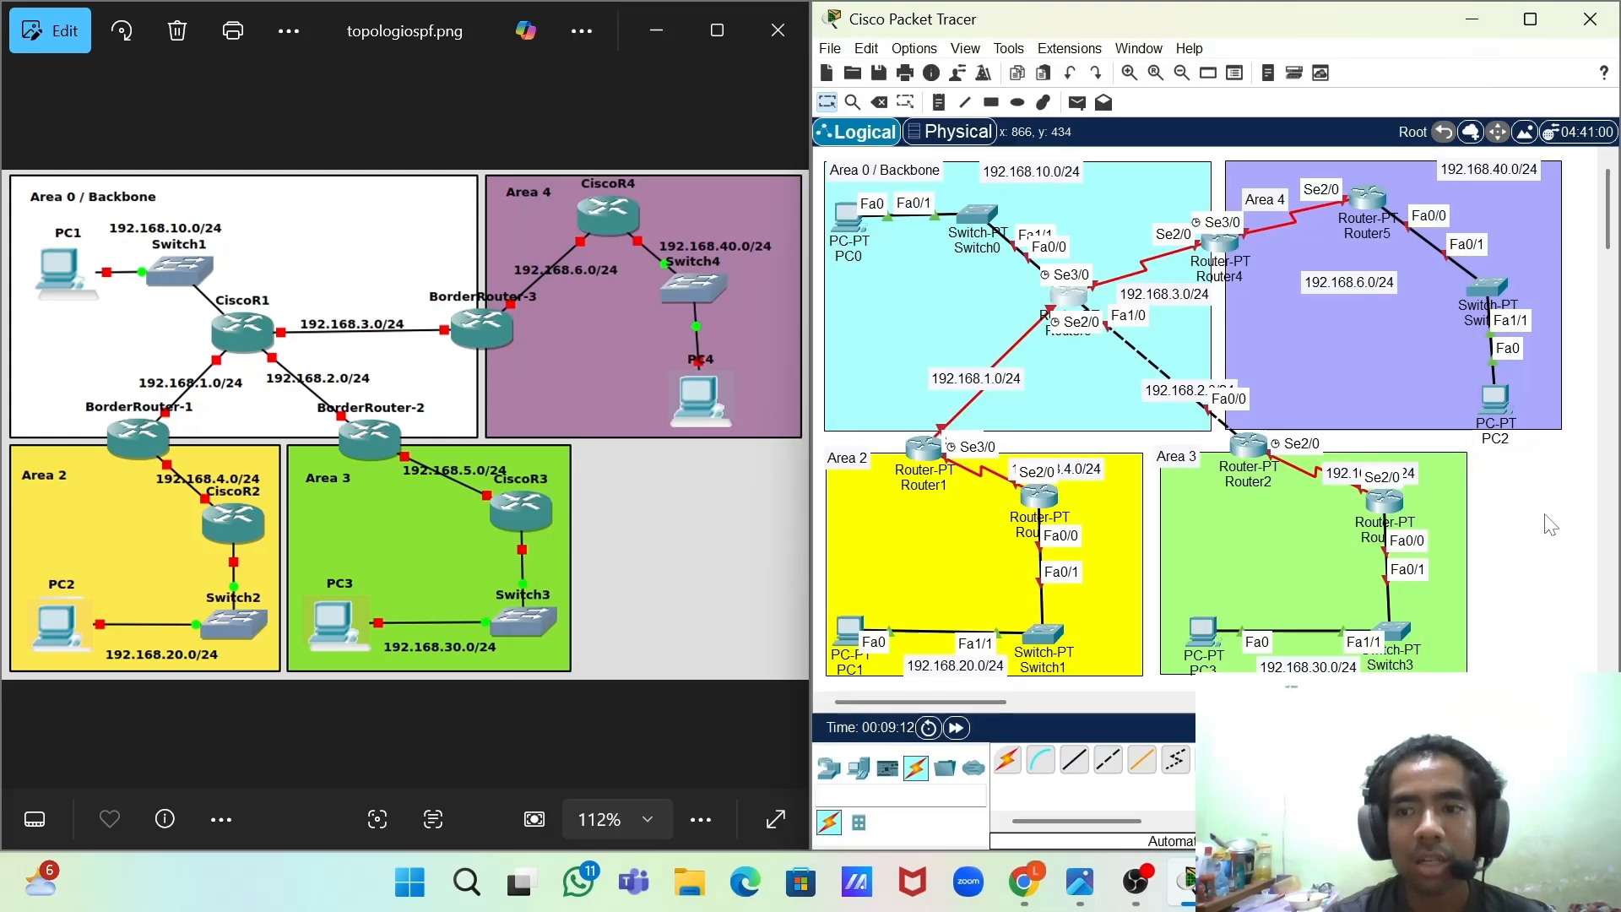
- Replace the fibre module next to Router0's serial modules with a PT-ROUTER-NM-1S serial module
left_click(1072, 297)
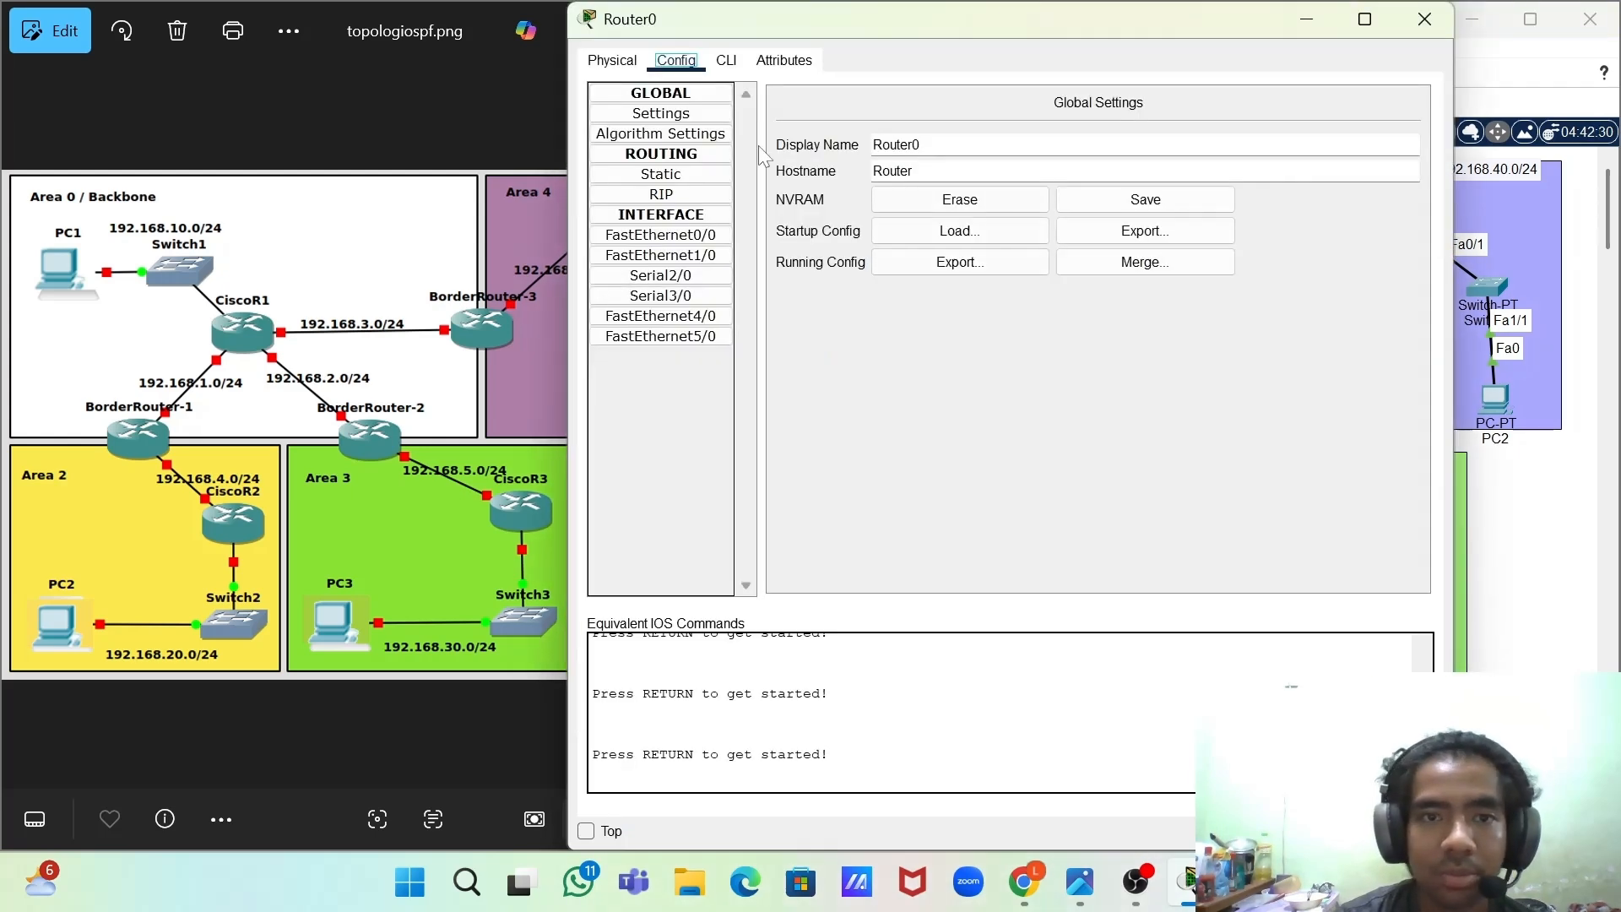
left_click(612, 60)
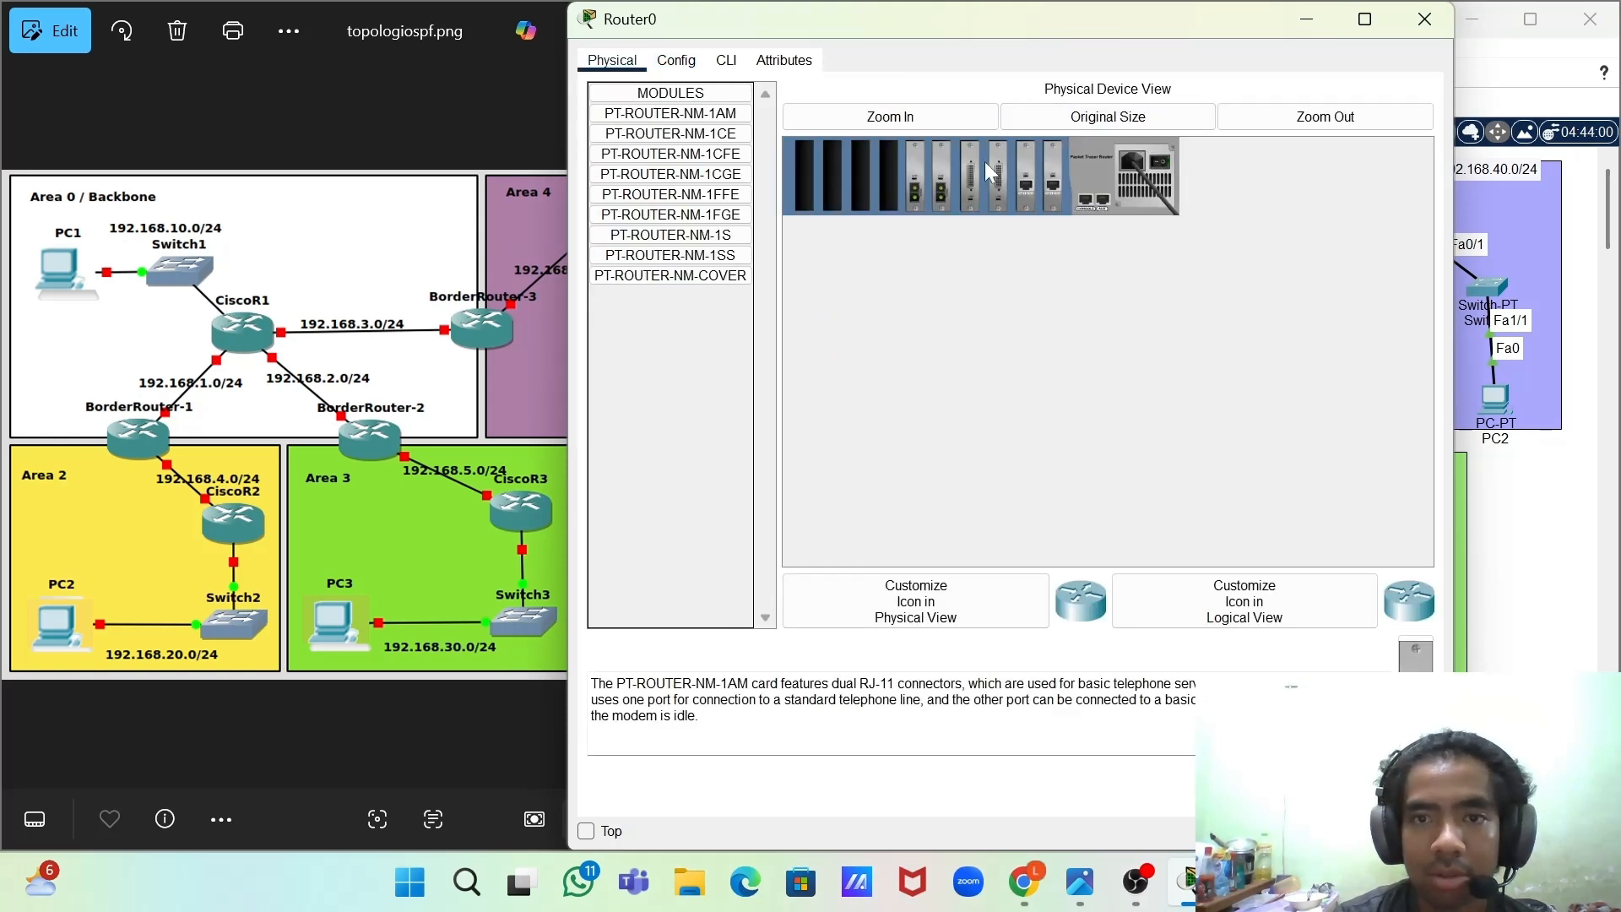
left_click_drag(939, 181, 620, 367)
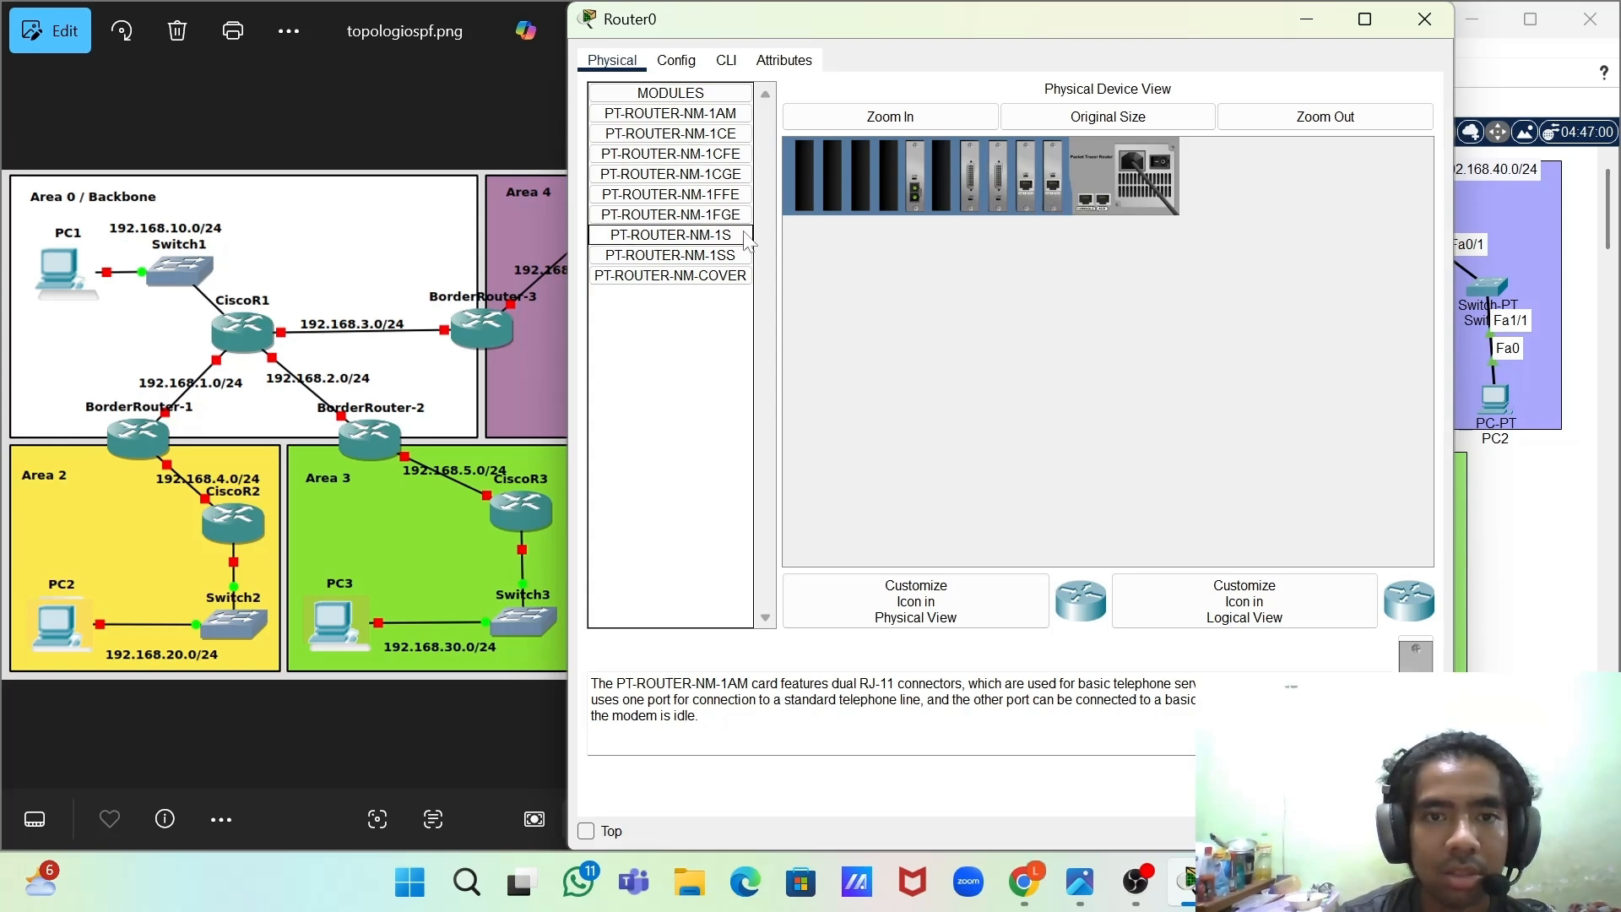
left_click_drag(746, 241, 933, 180)
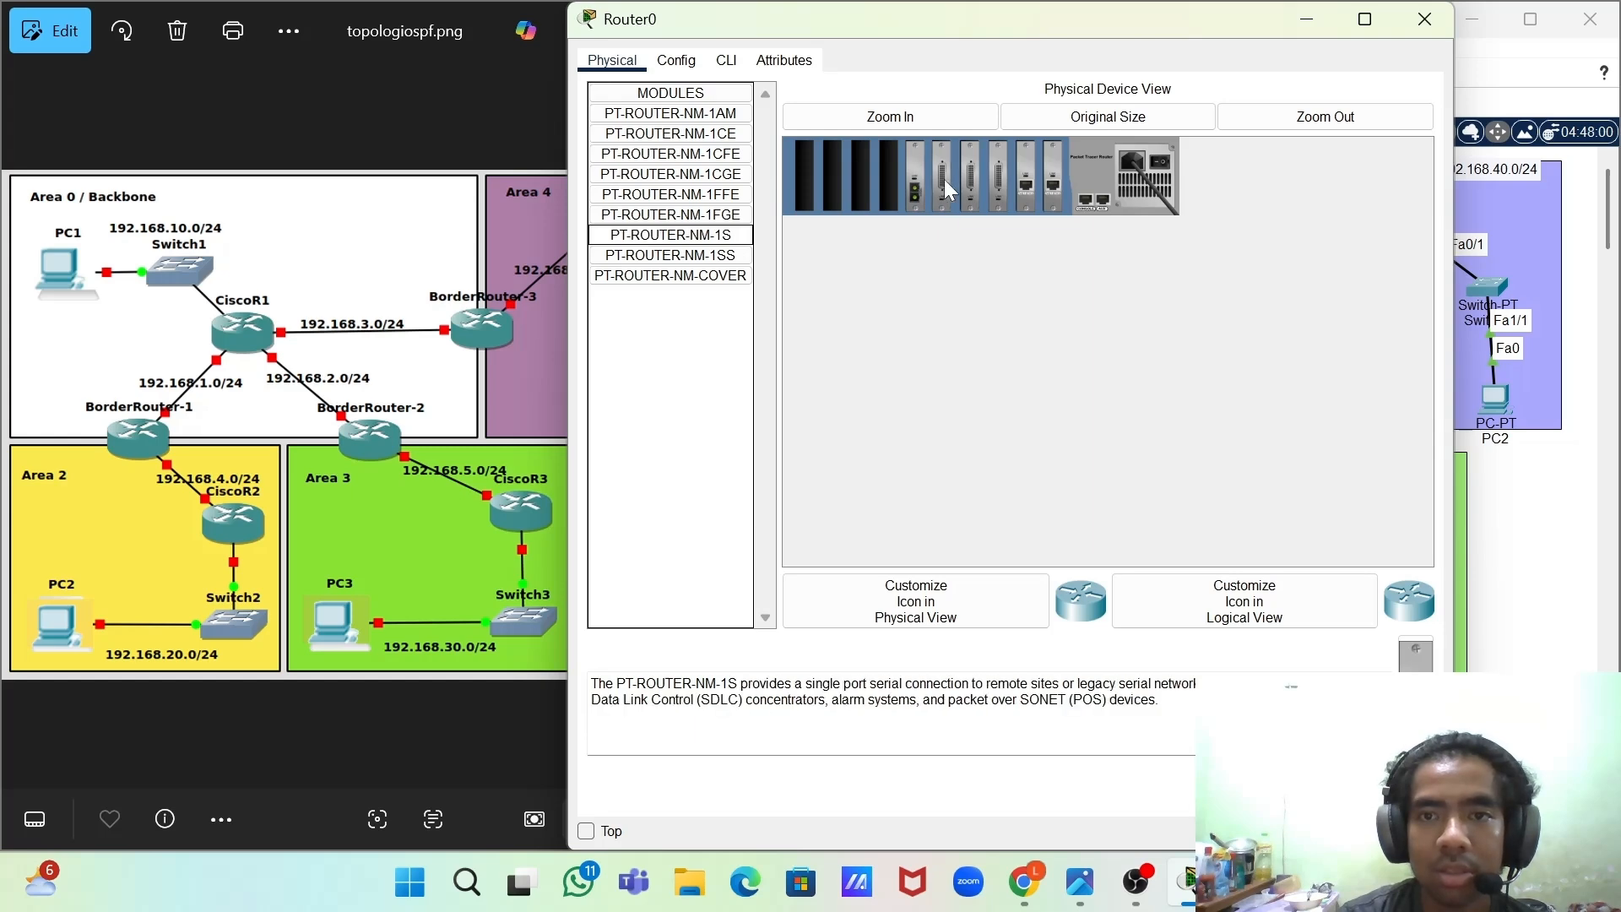
left_click(1425, 37)
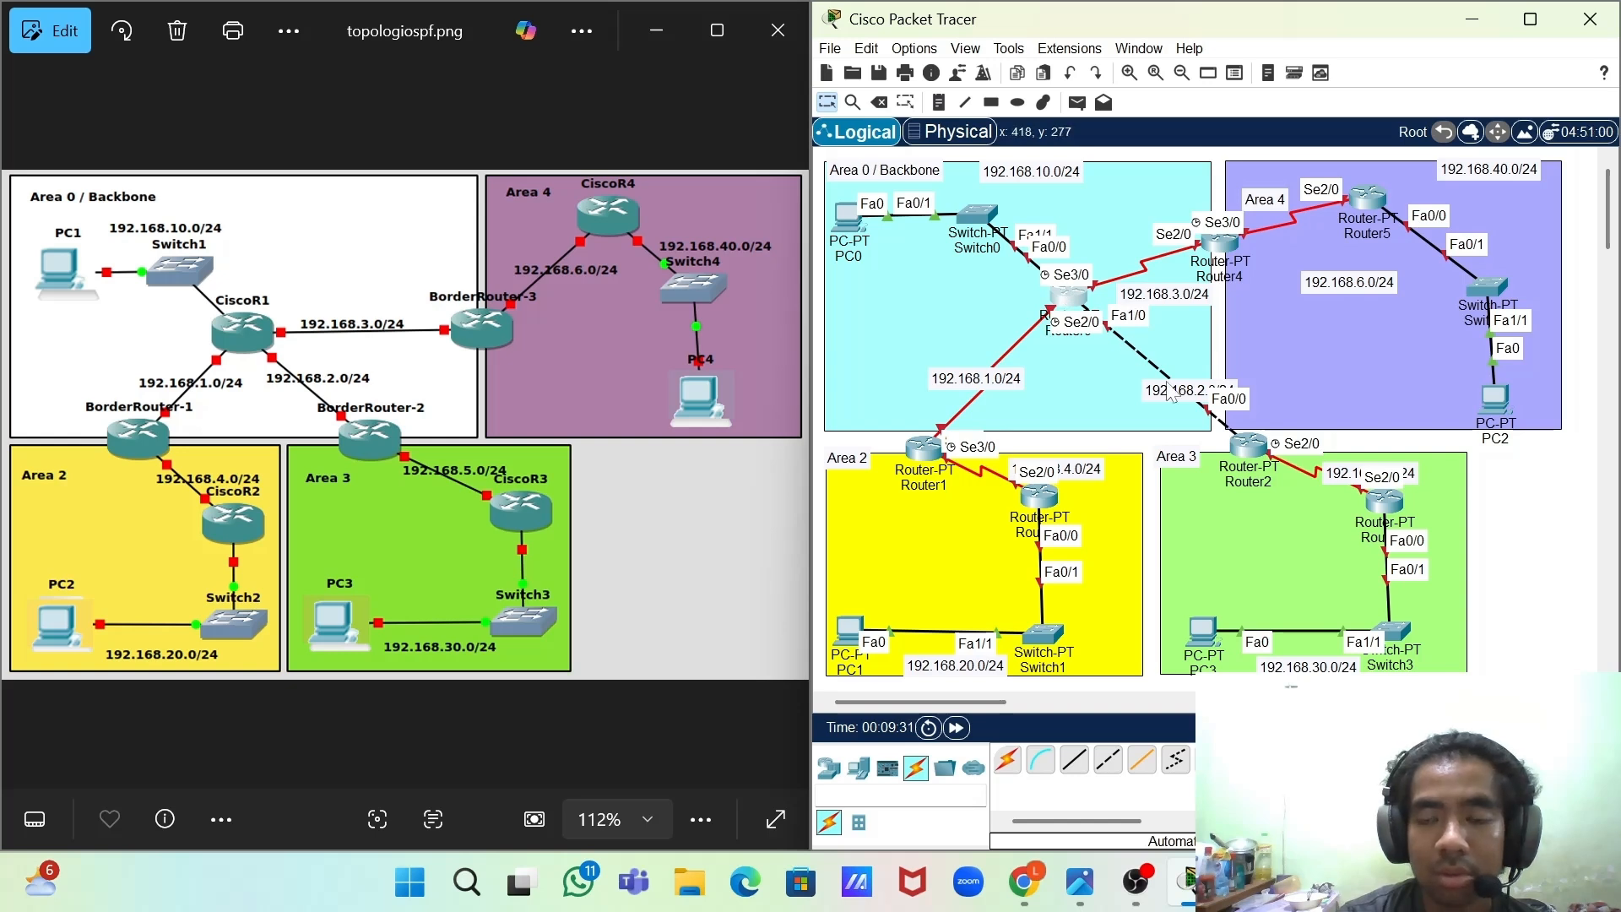
- Delete the Fast Ethernet cable between Router0 and Router2, keeping both routers
left_click(879, 102)
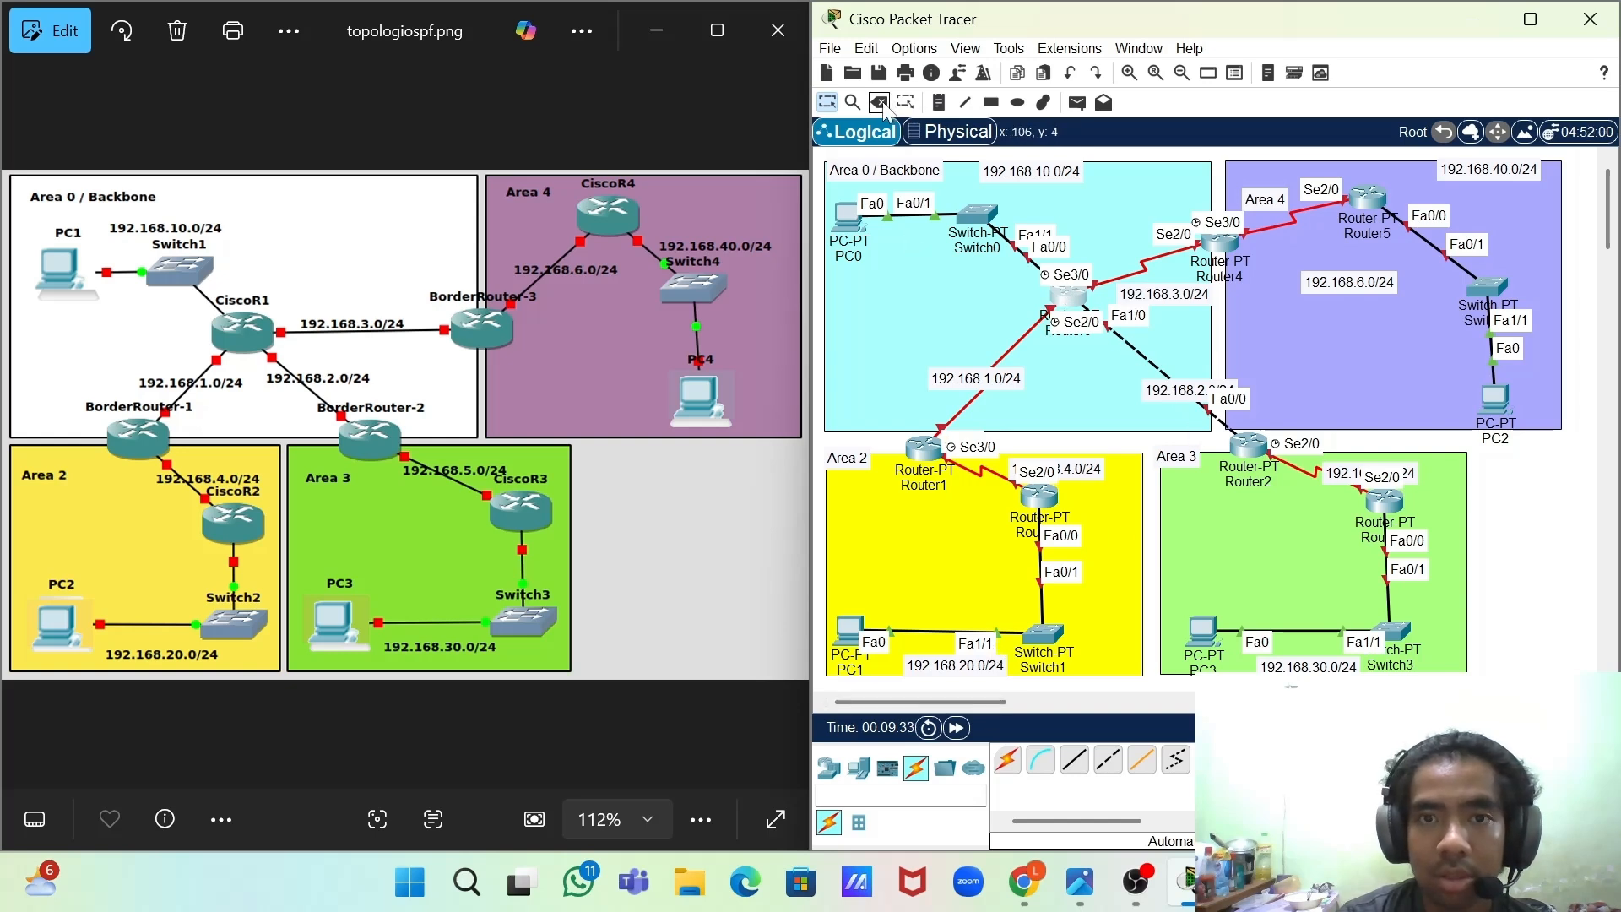
left_click(1069, 295)
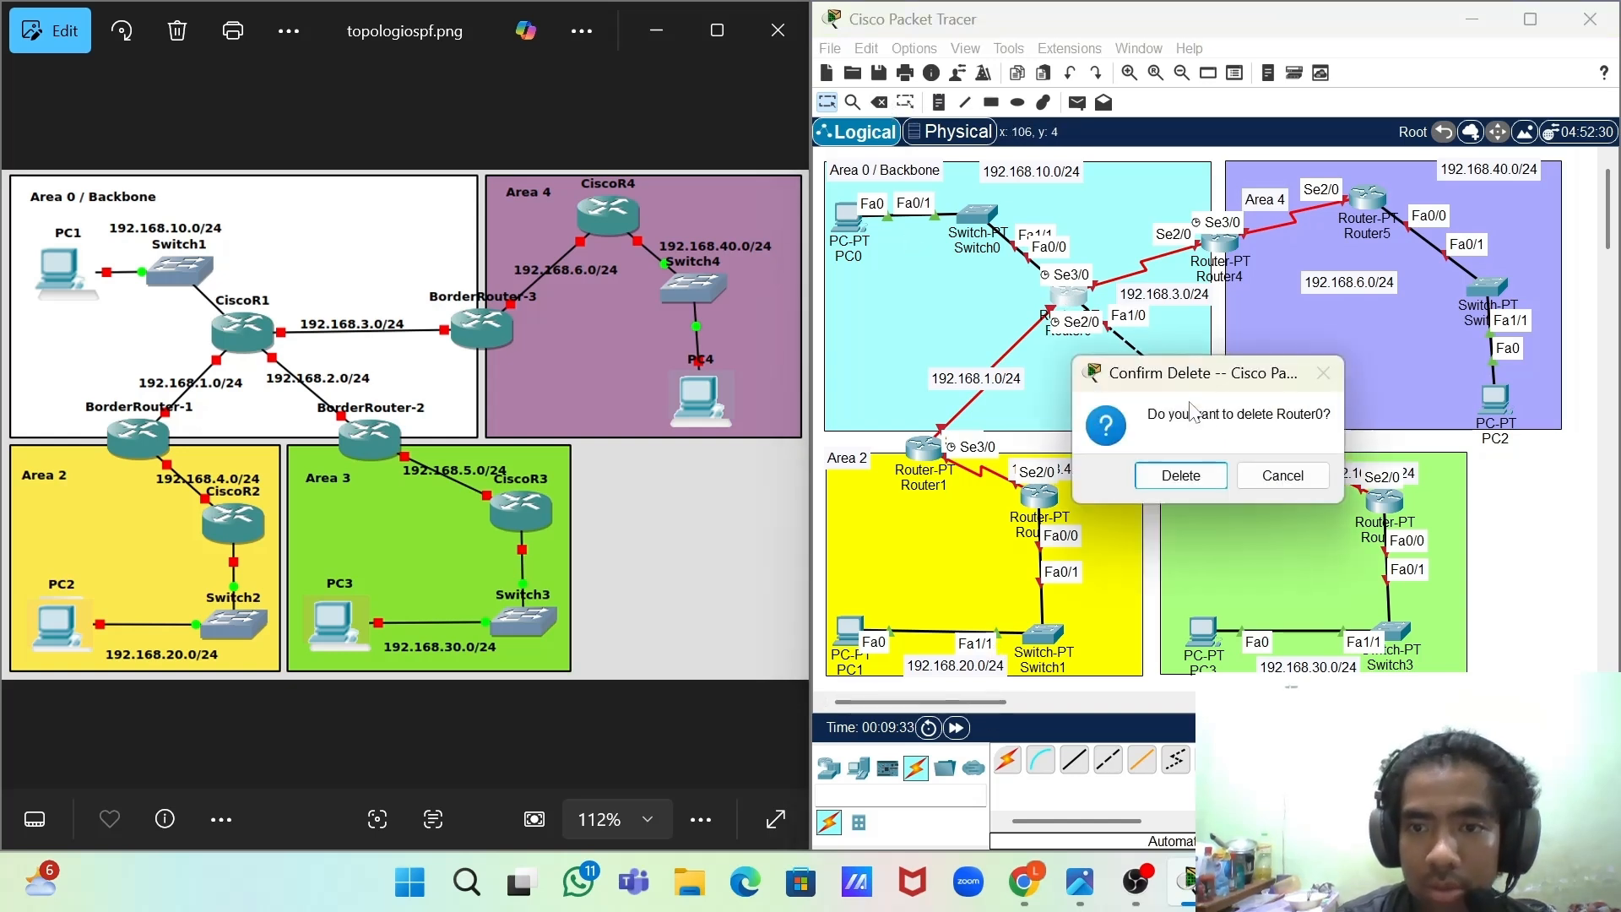
left_click(1268, 475)
left_click(881, 105)
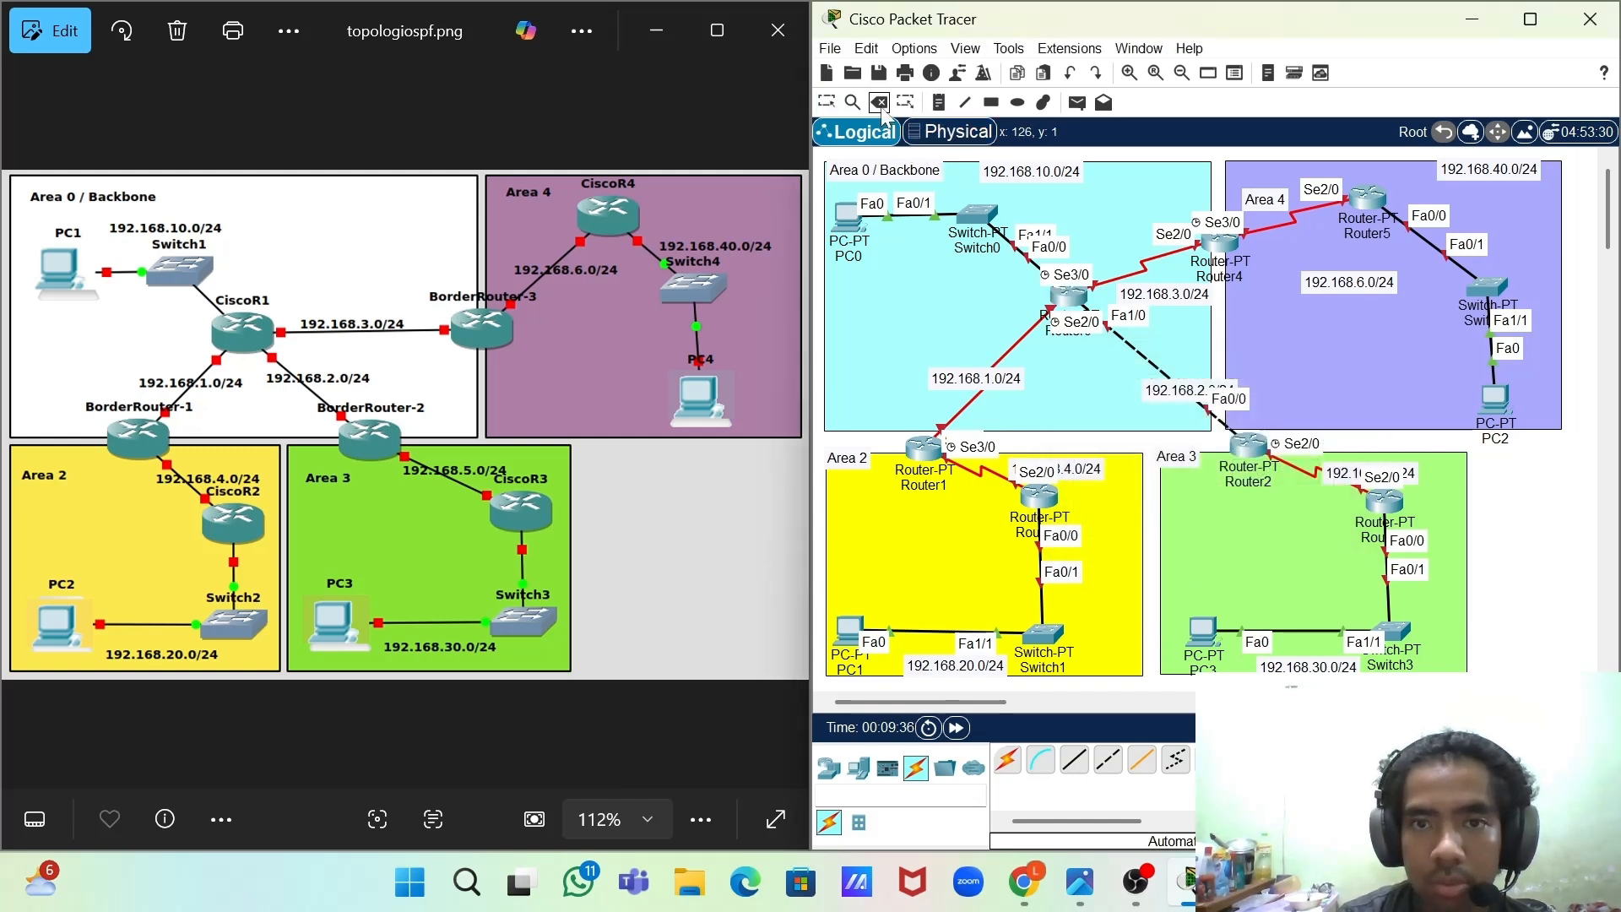
left_click(1131, 346)
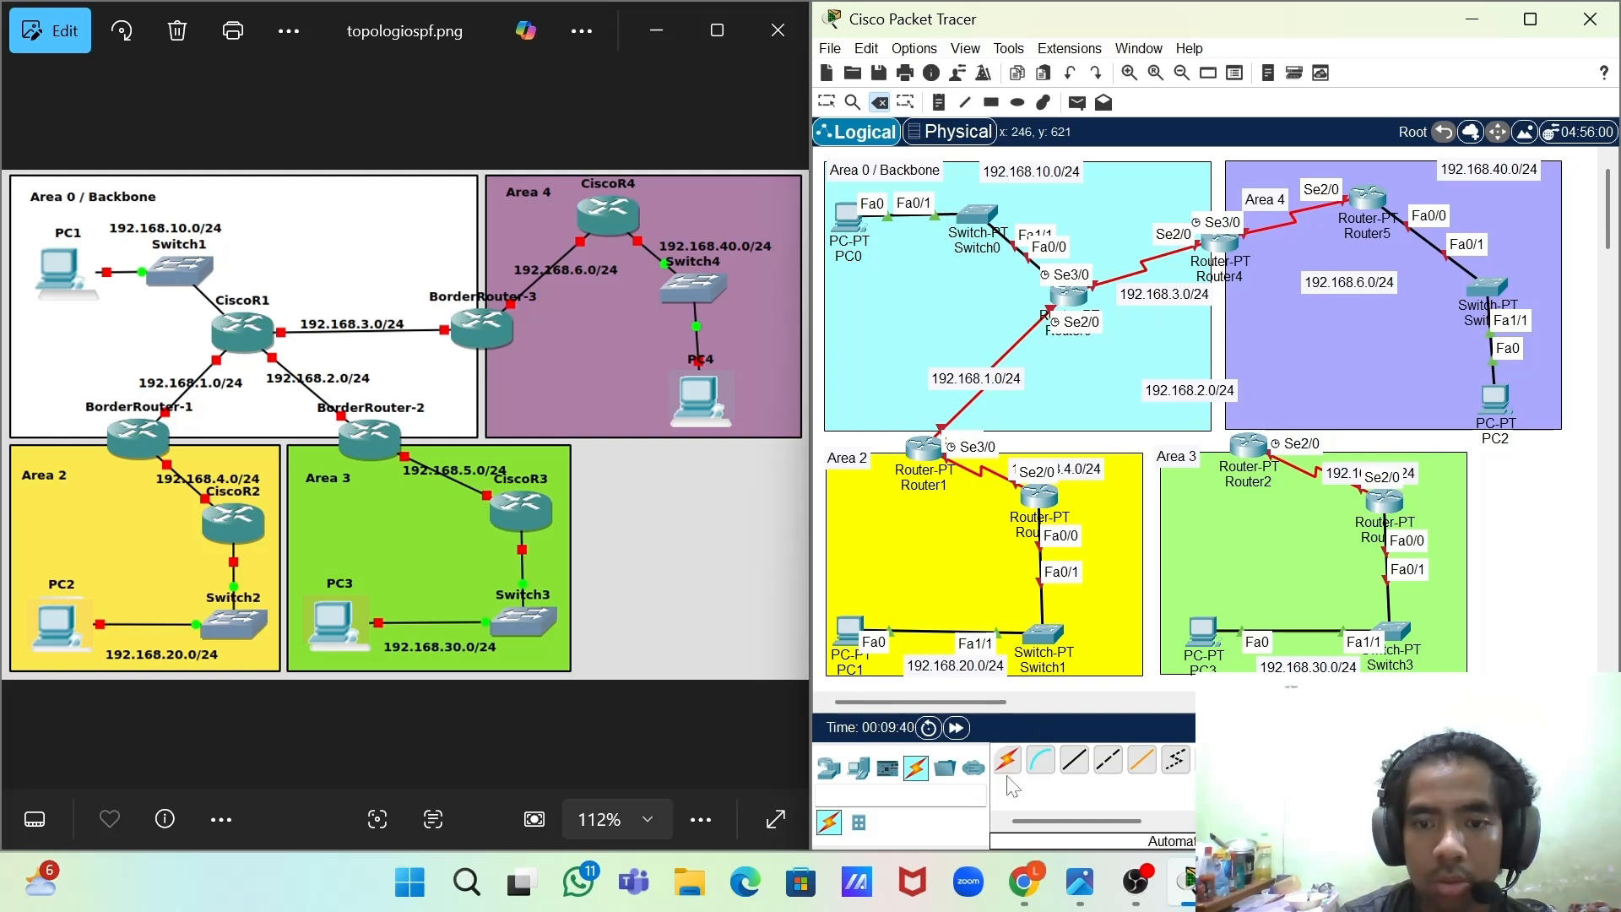
- Leave delete mode without removing Router0 and reconnect Router0 to Router2 using the automatic connection type
left_click(1070, 300)
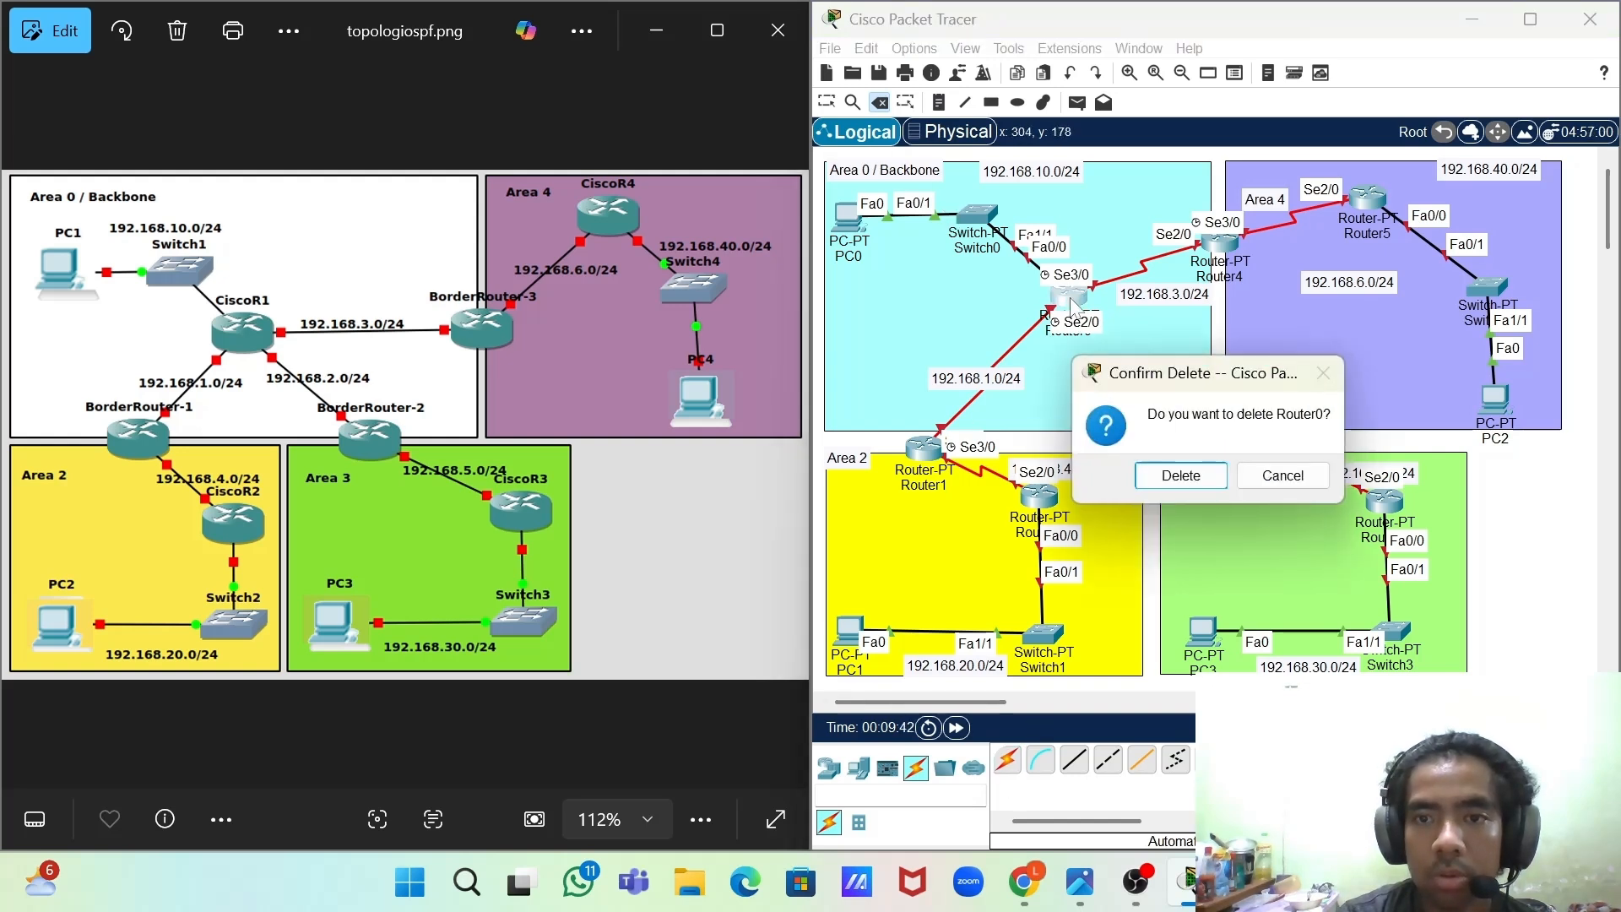
left_click(1280, 477)
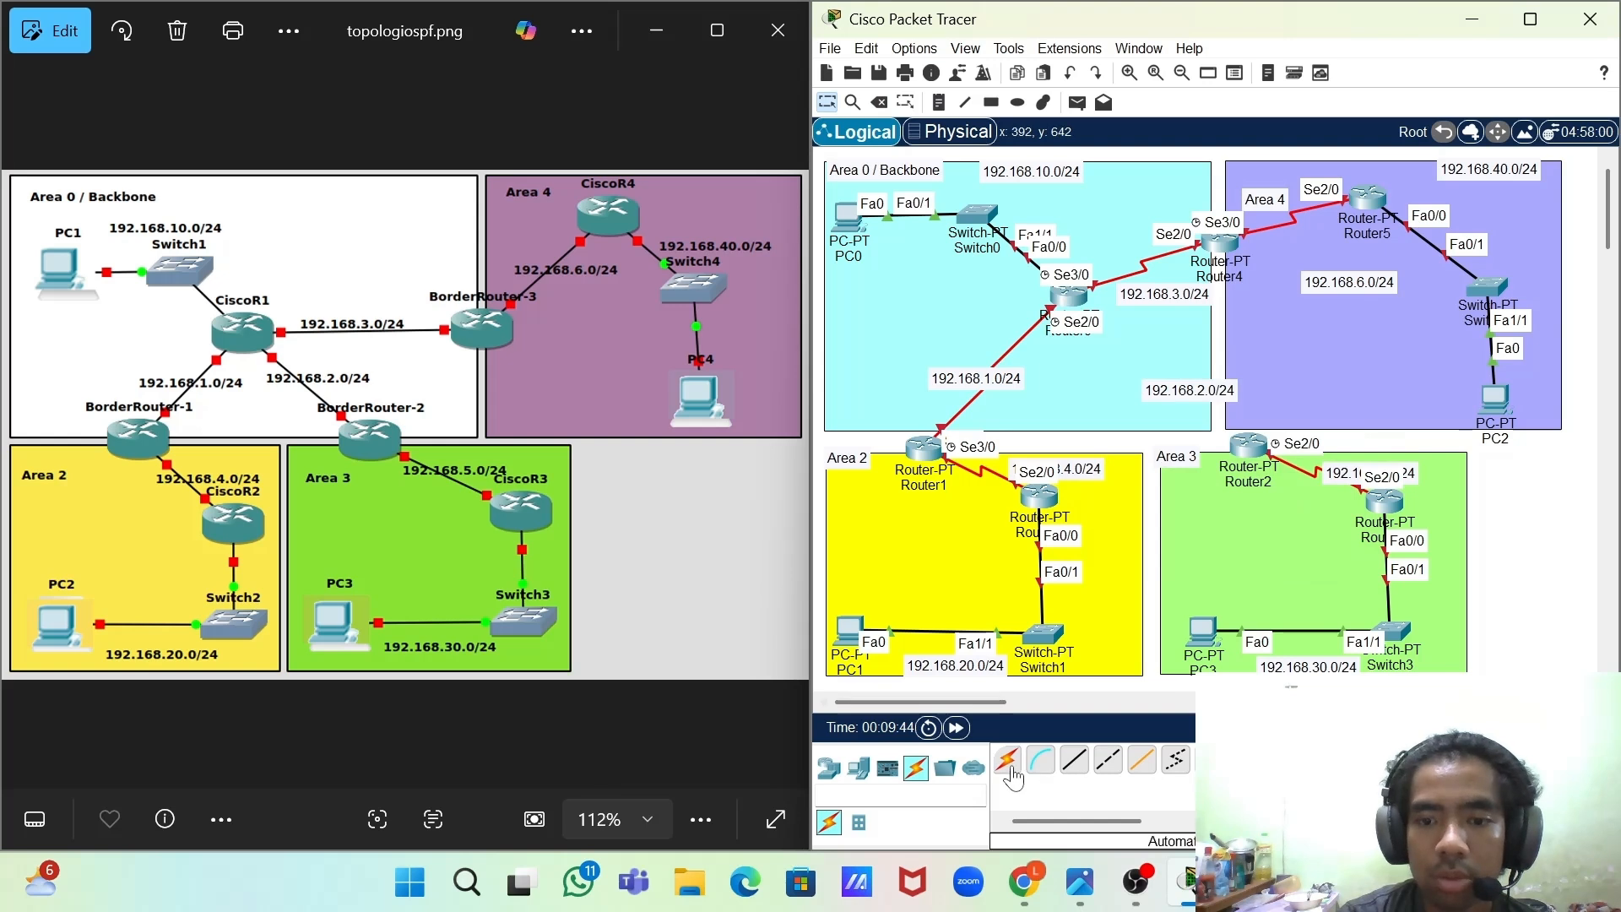
left_click(1068, 295)
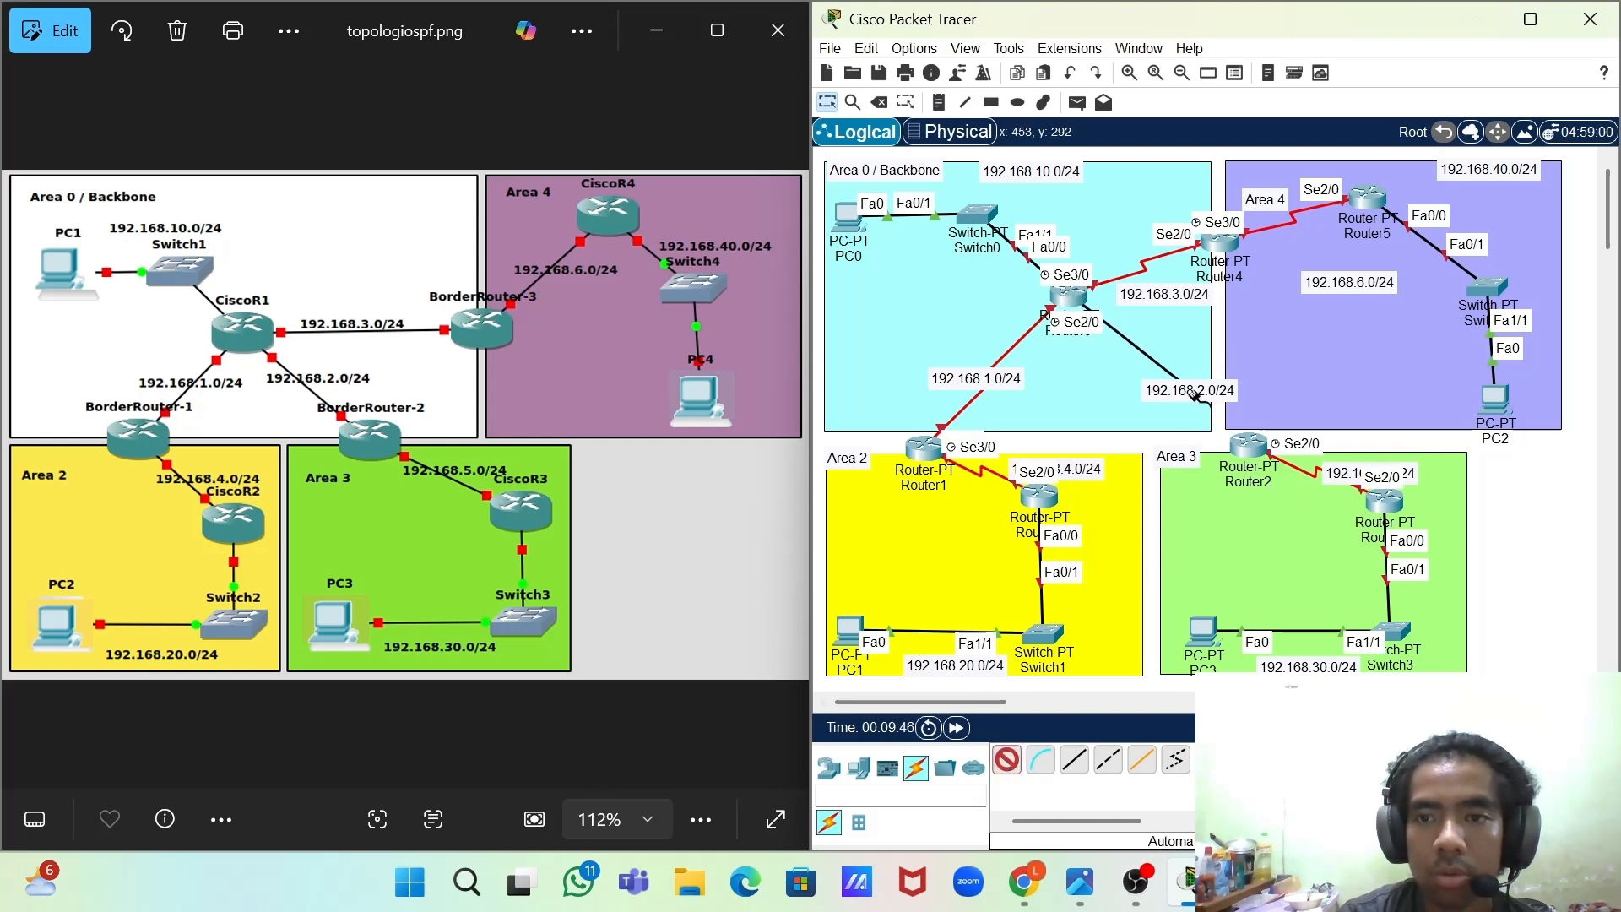
left_click(1249, 451)
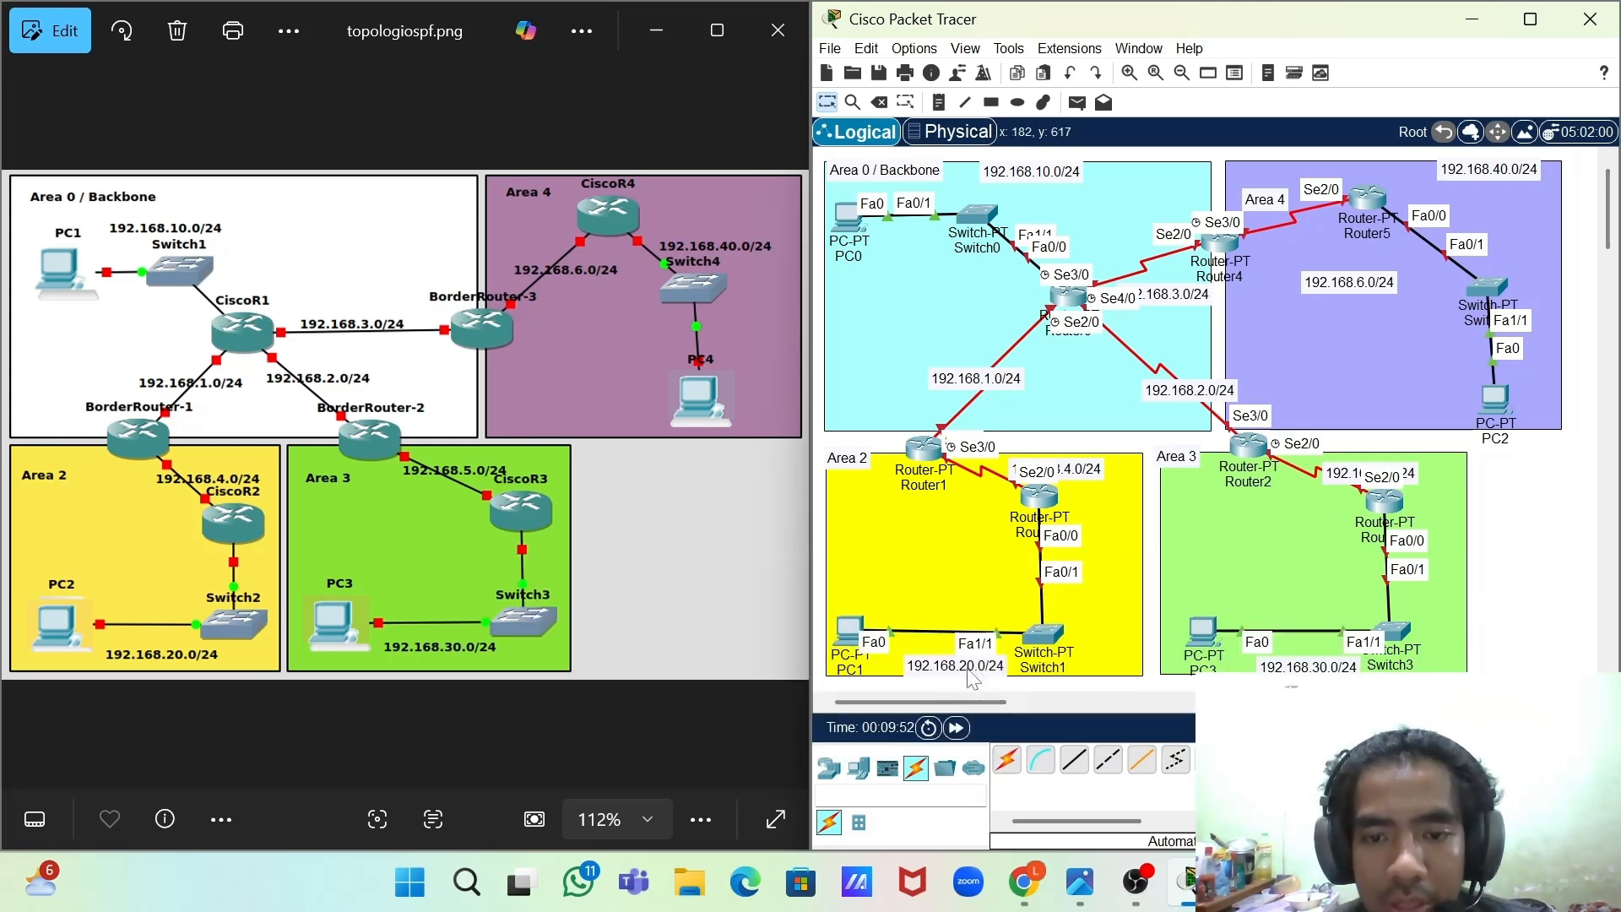
- Move Router3 toward Area 2's right edge and place the 192.168.20.0/24 label just below the PC1–Switch1 link
left_click_drag(973, 678, 935, 537)
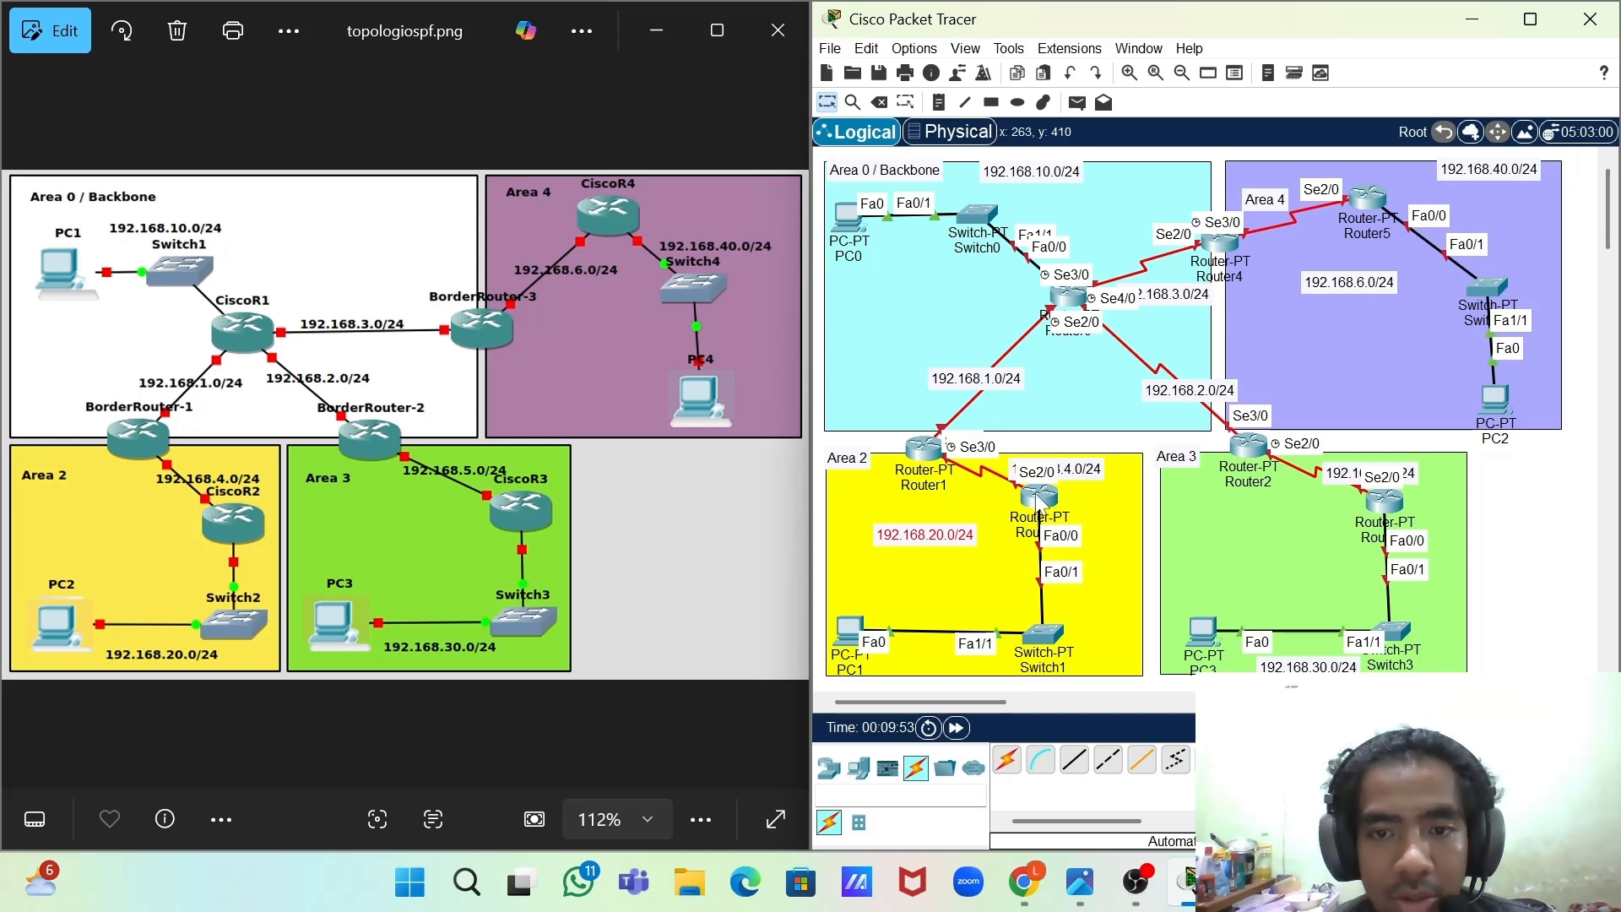
left_click_drag(1036, 499, 1111, 511)
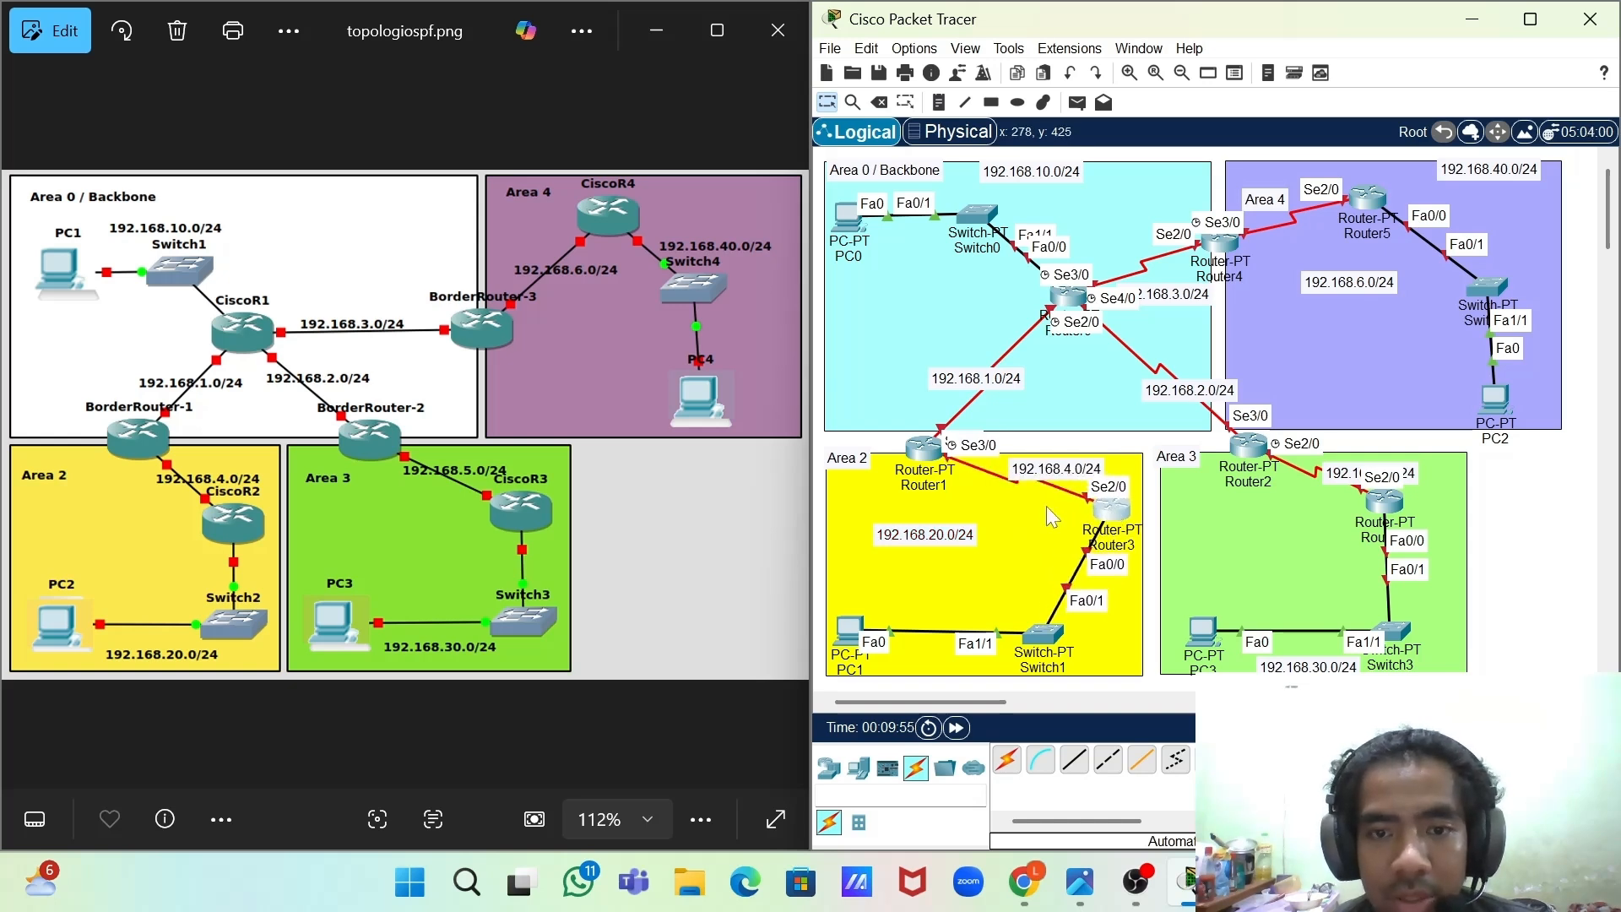
left_click_drag(958, 539, 976, 683)
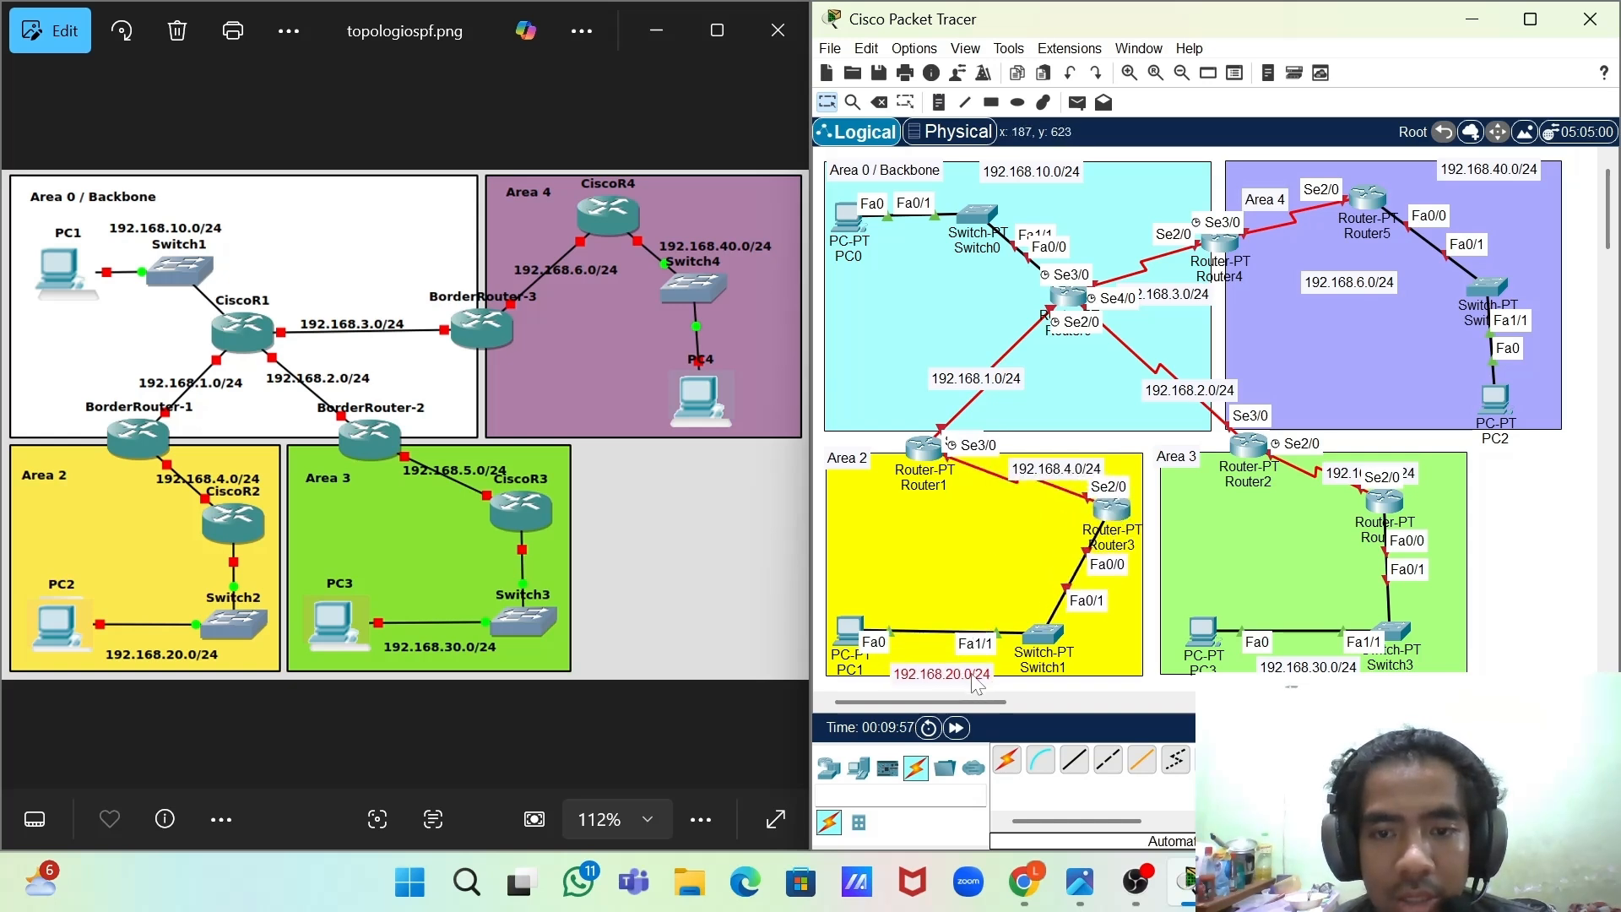
- Place the 192.168.4.0/24, 192.168.1.0/24 and 192.168.2.0/24 labels over their corresponding serial links
left_click_drag(1051, 488, 1019, 484)
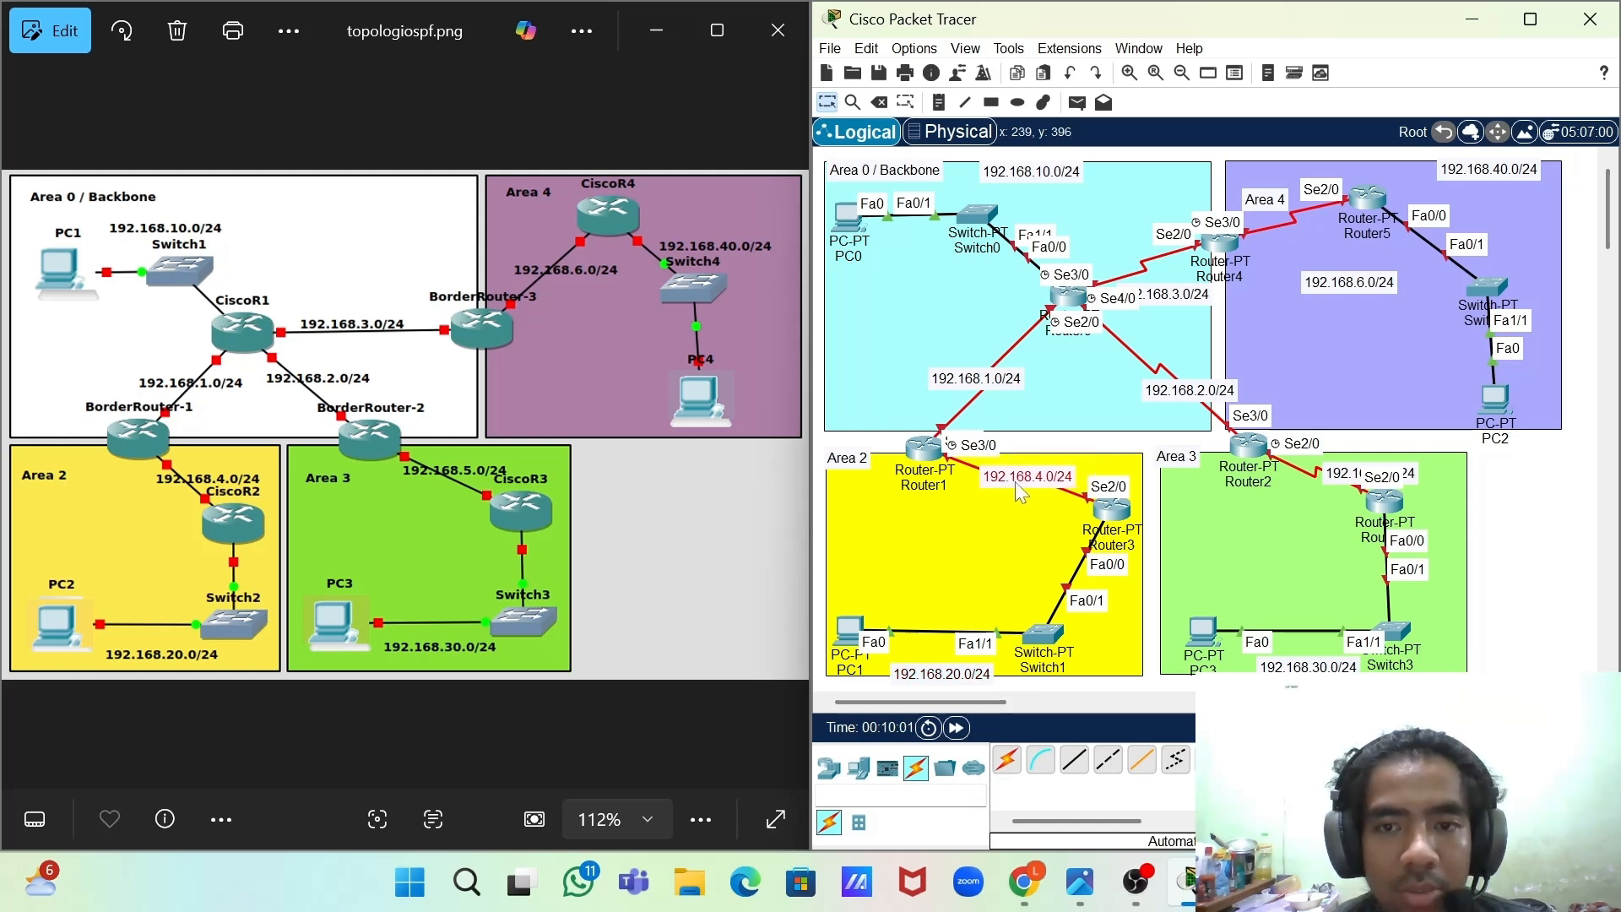
left_click_drag(977, 390, 992, 383)
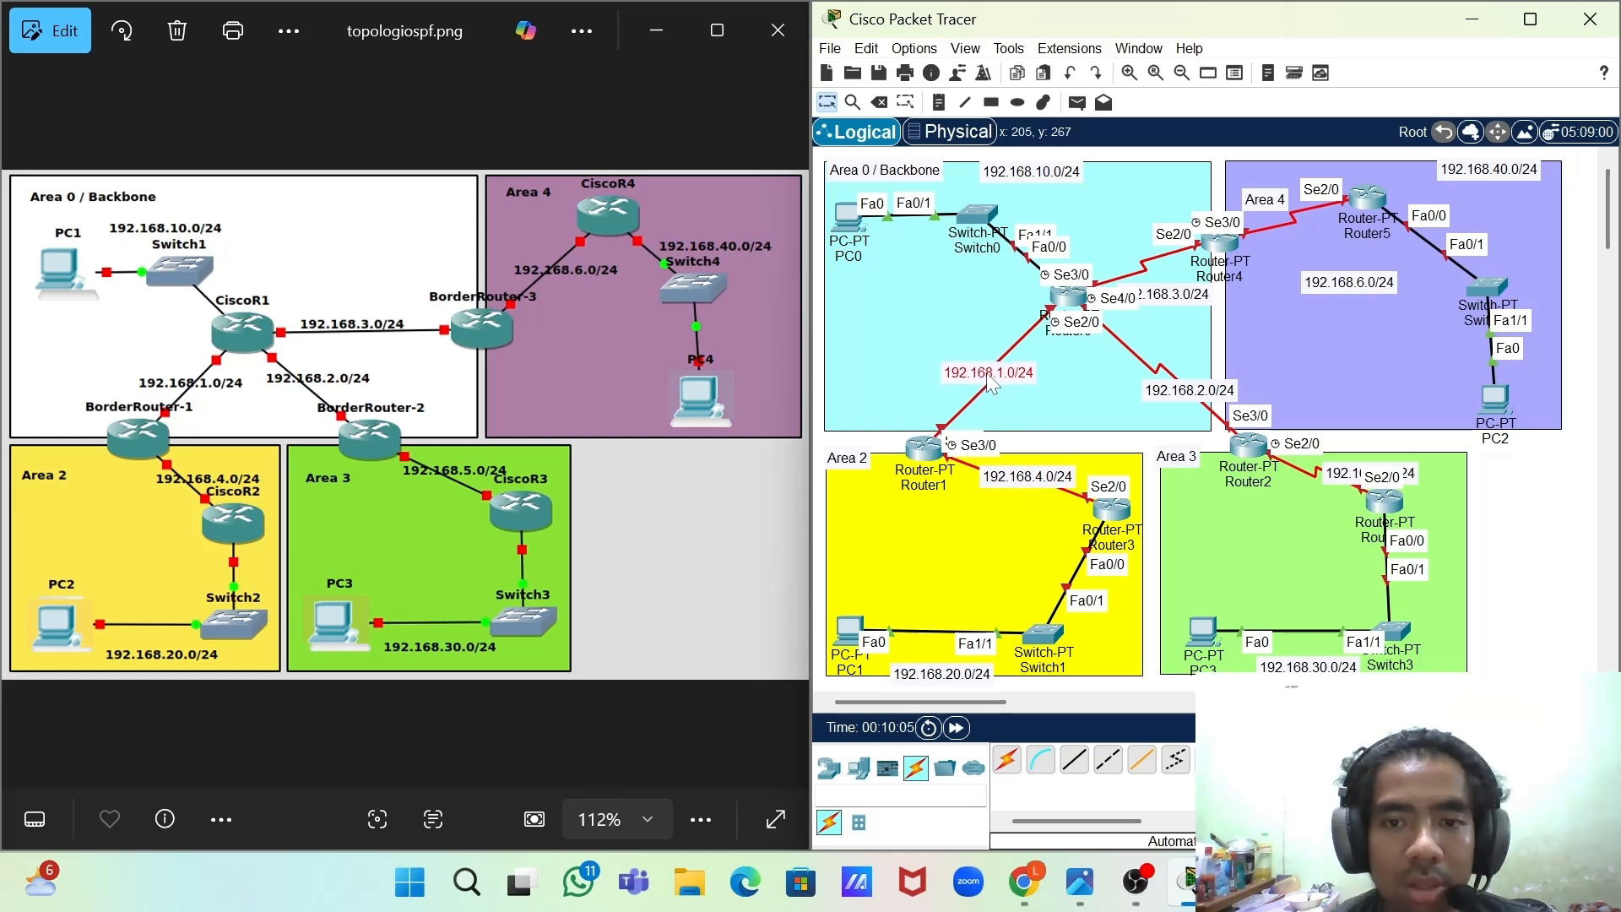
left_click_drag(1191, 393, 1158, 377)
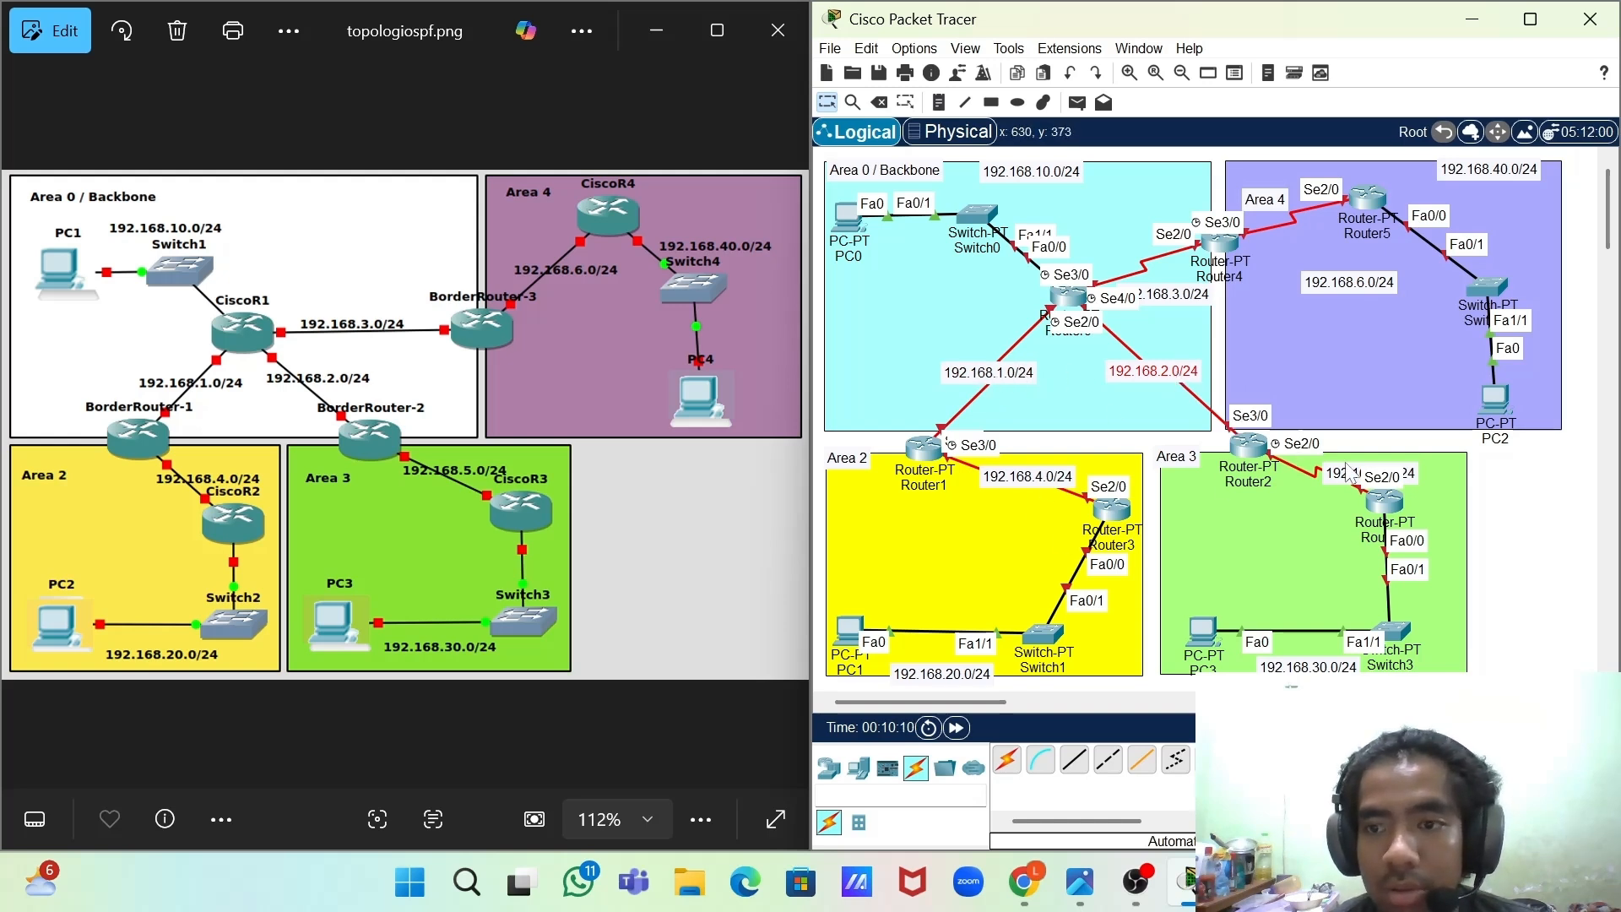
- Shift Router6 and Switch3 right and Router0 left, and align the 192.168.3.0/24 and 192.168.5.0/24 labels with their serial links
left_click_drag(1387, 504, 1423, 506)
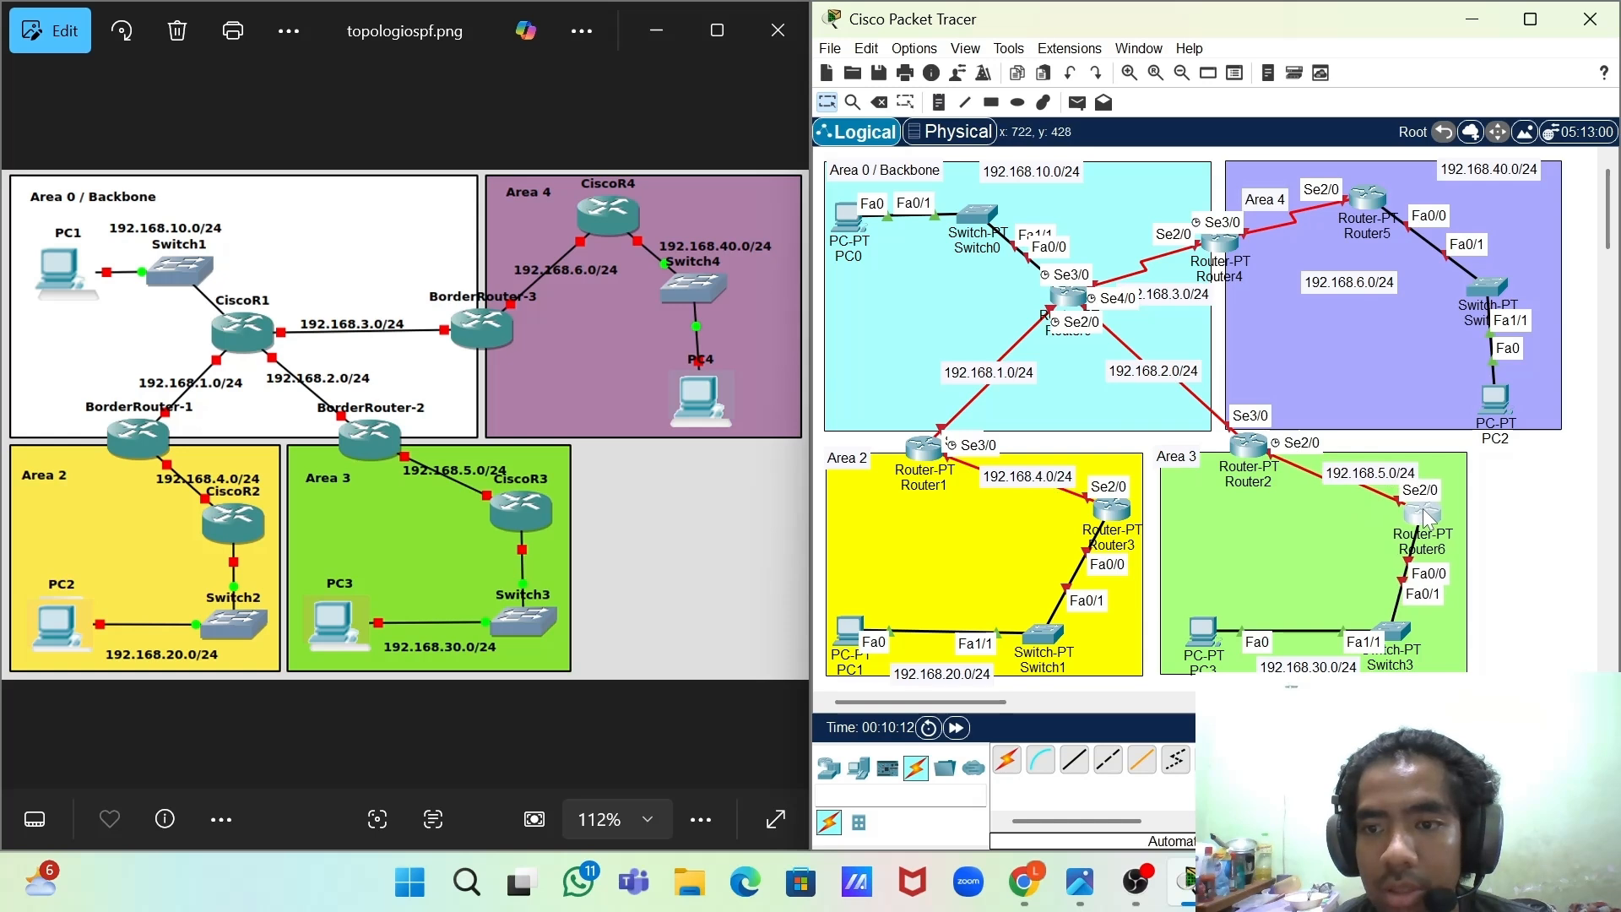
left_click_drag(1402, 629, 1432, 627)
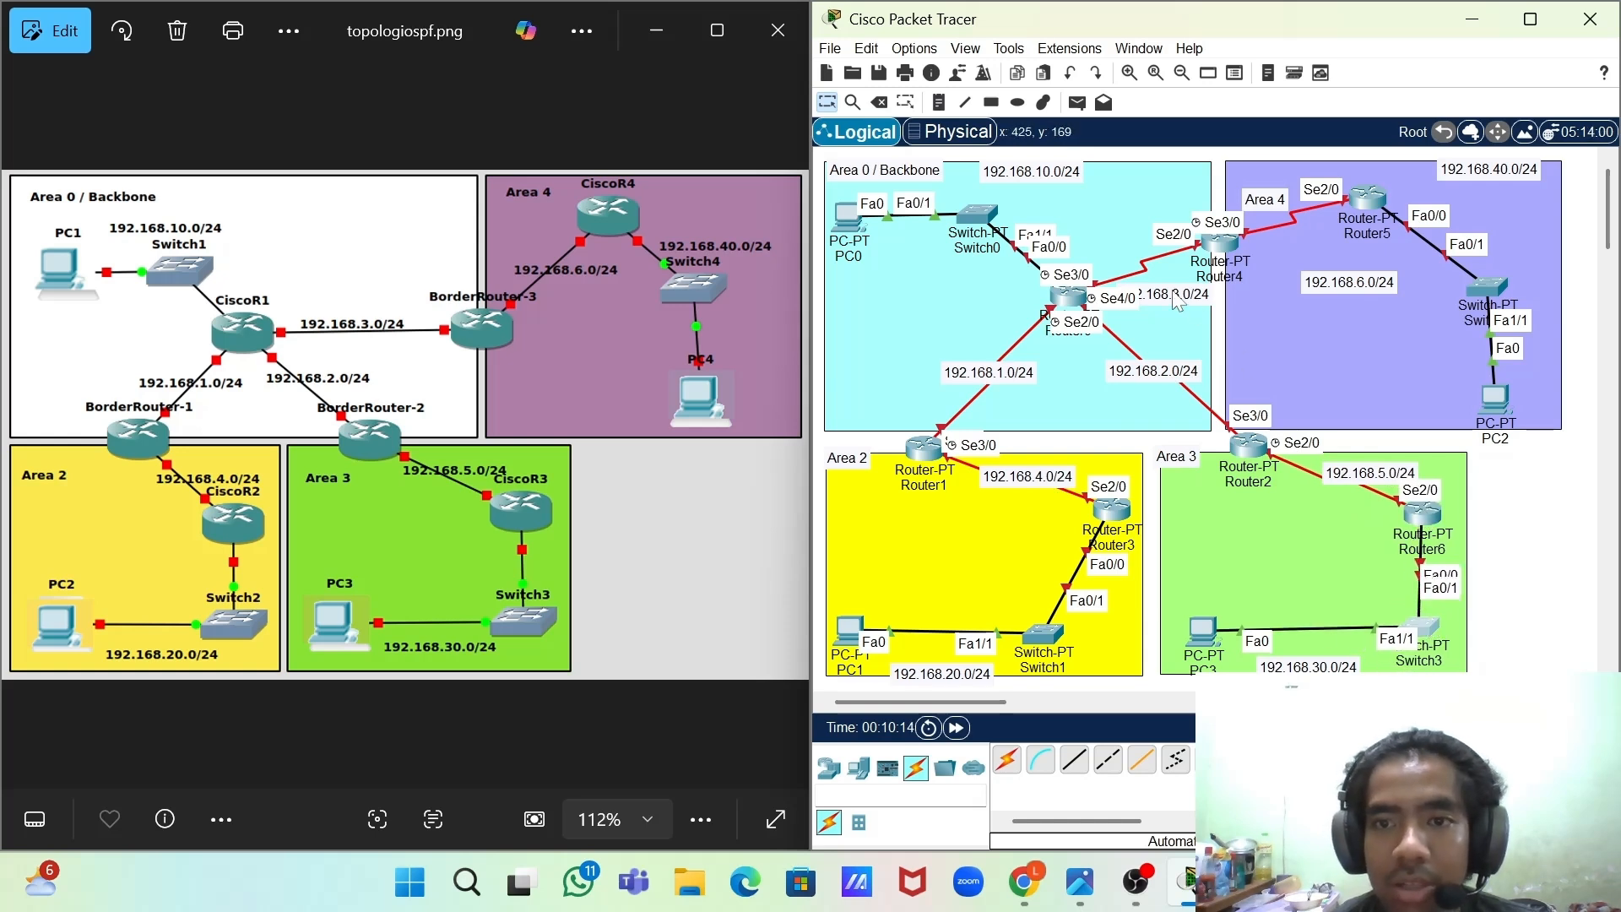
mouse_move(1143, 297)
left_mouse_down()
mouse_move(1116, 275)
mouse_move(1041, 301)
mouse_move(1128, 285)
left_mouse_up()
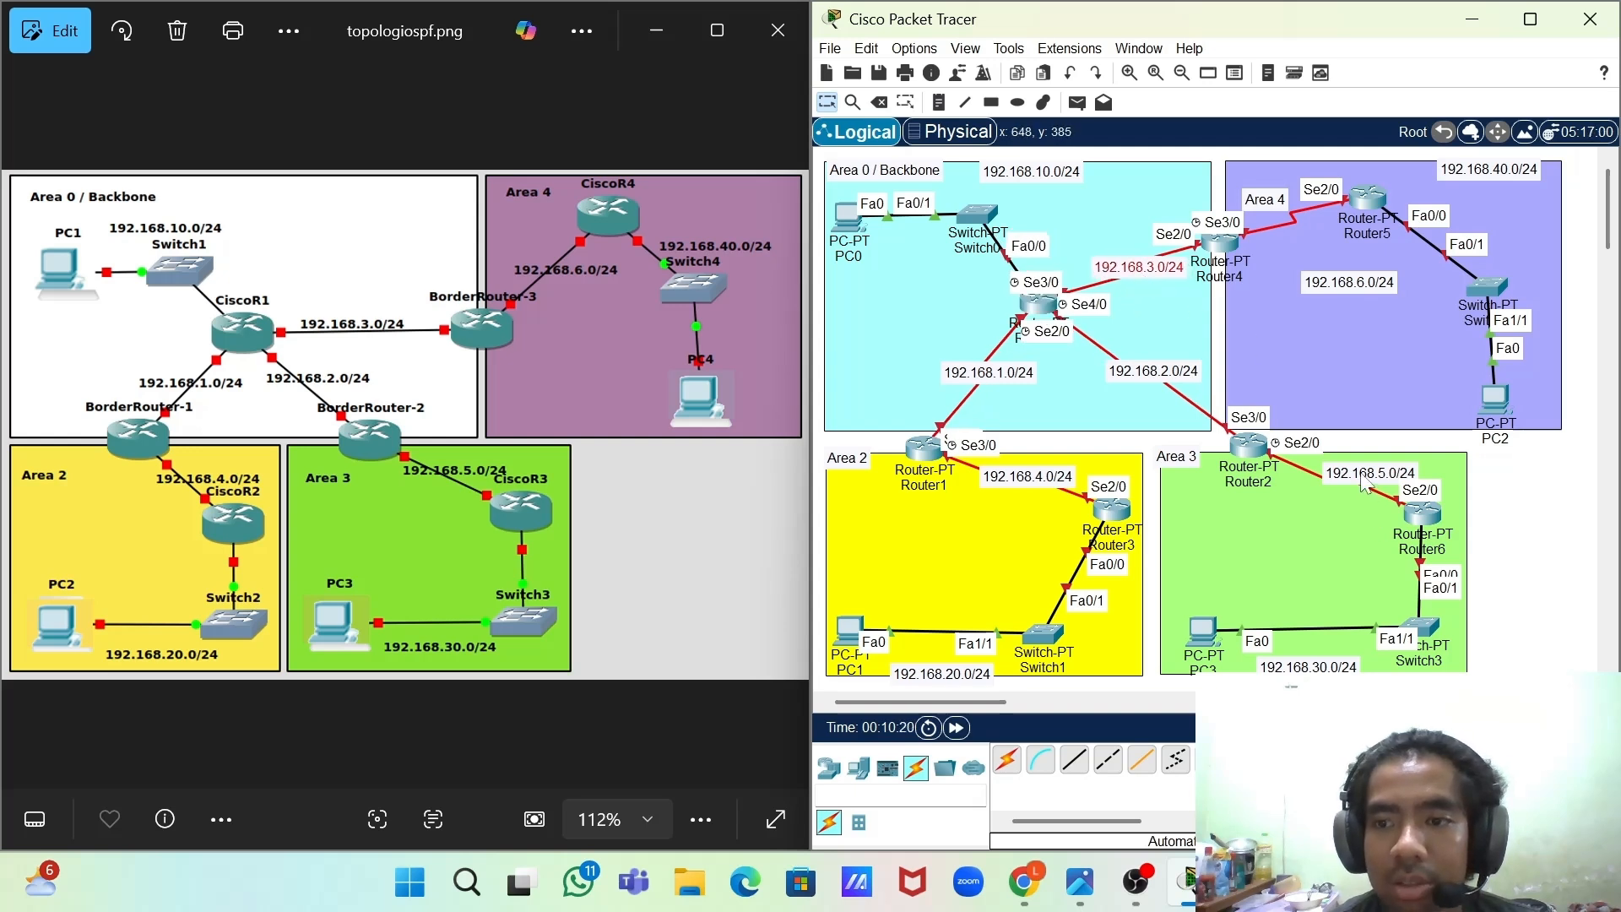
left_click_drag(1368, 474, 1349, 487)
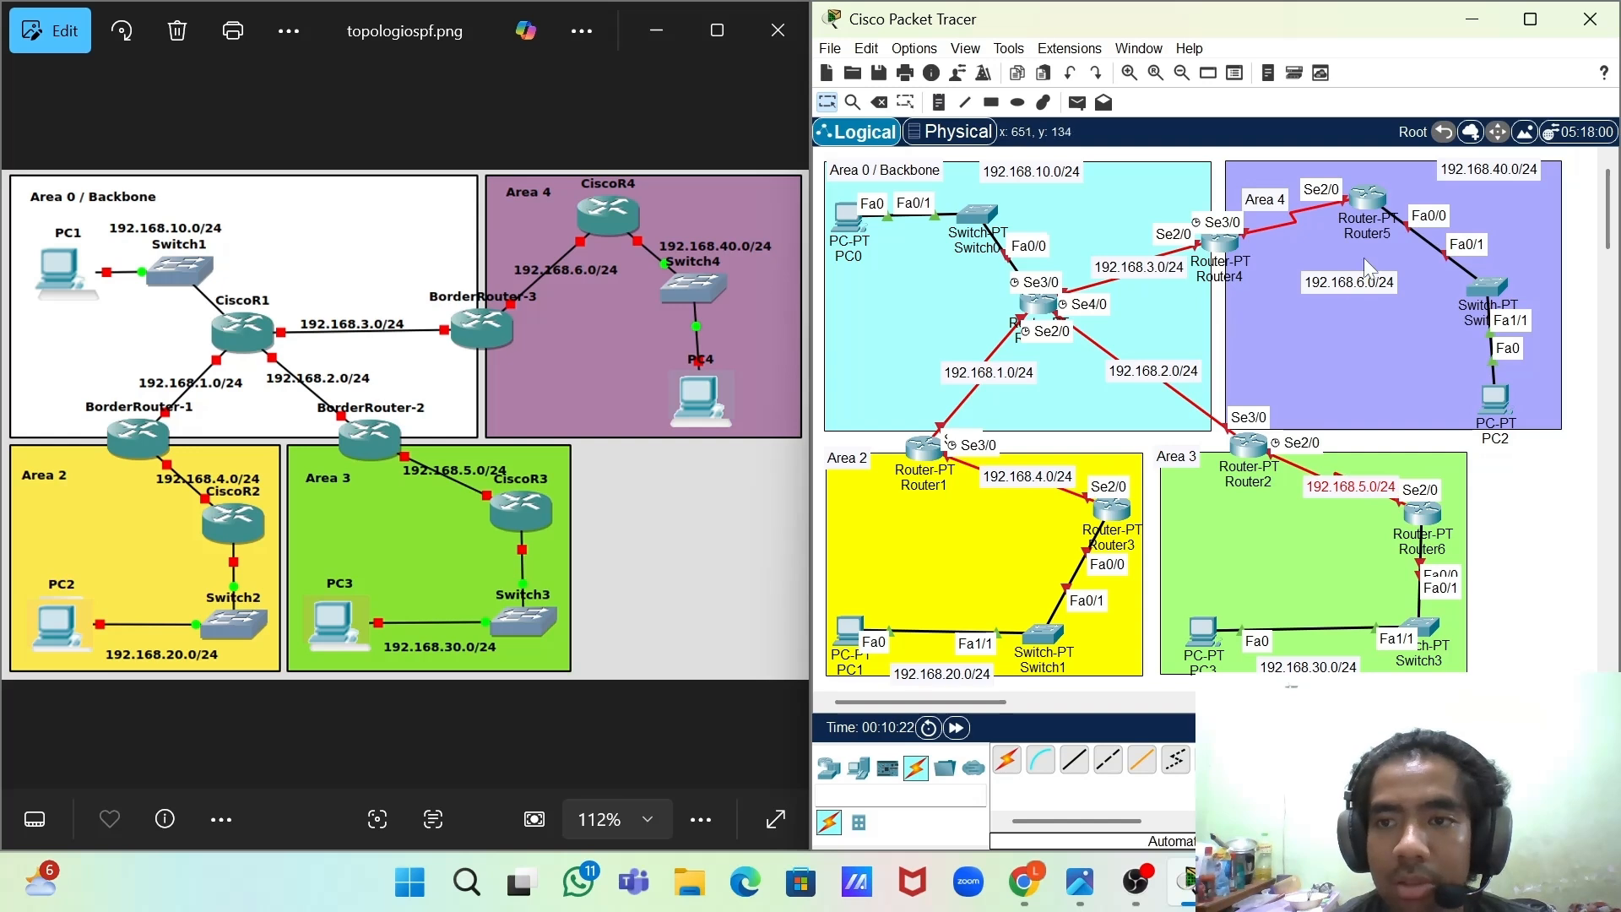
- Move Router5 right within Area 4, place the 192.168.6.0/24 label on the Router4–Router5 link, and nudge Switch2 and PC0 slightly
left_click_drag(1359, 186, 1415, 184)
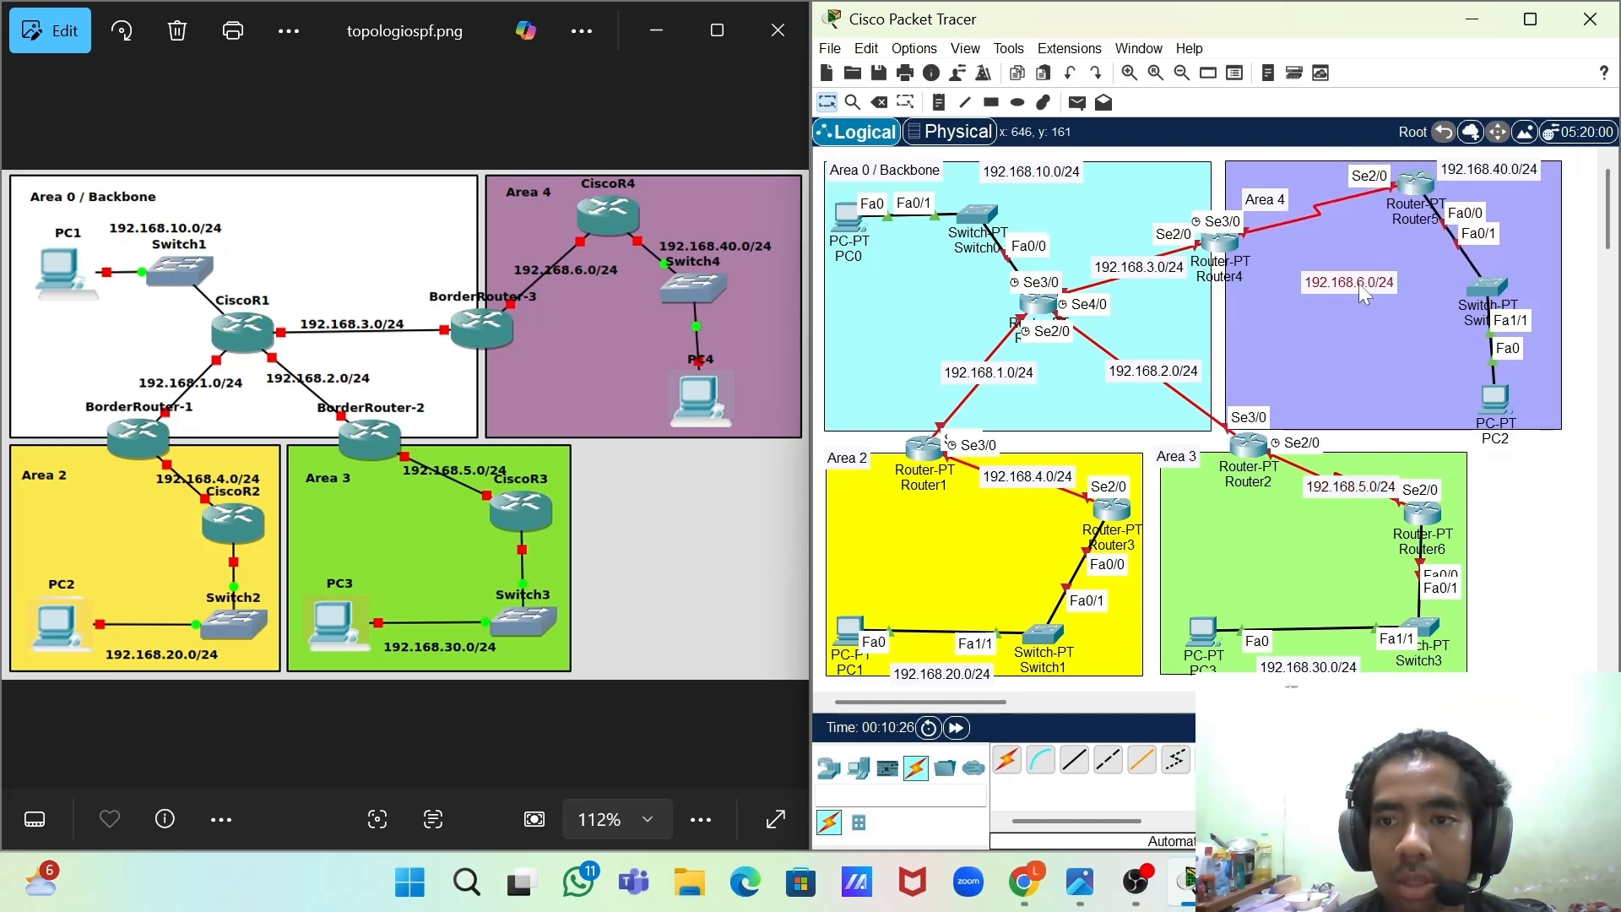
left_click_drag(1359, 282, 1318, 218)
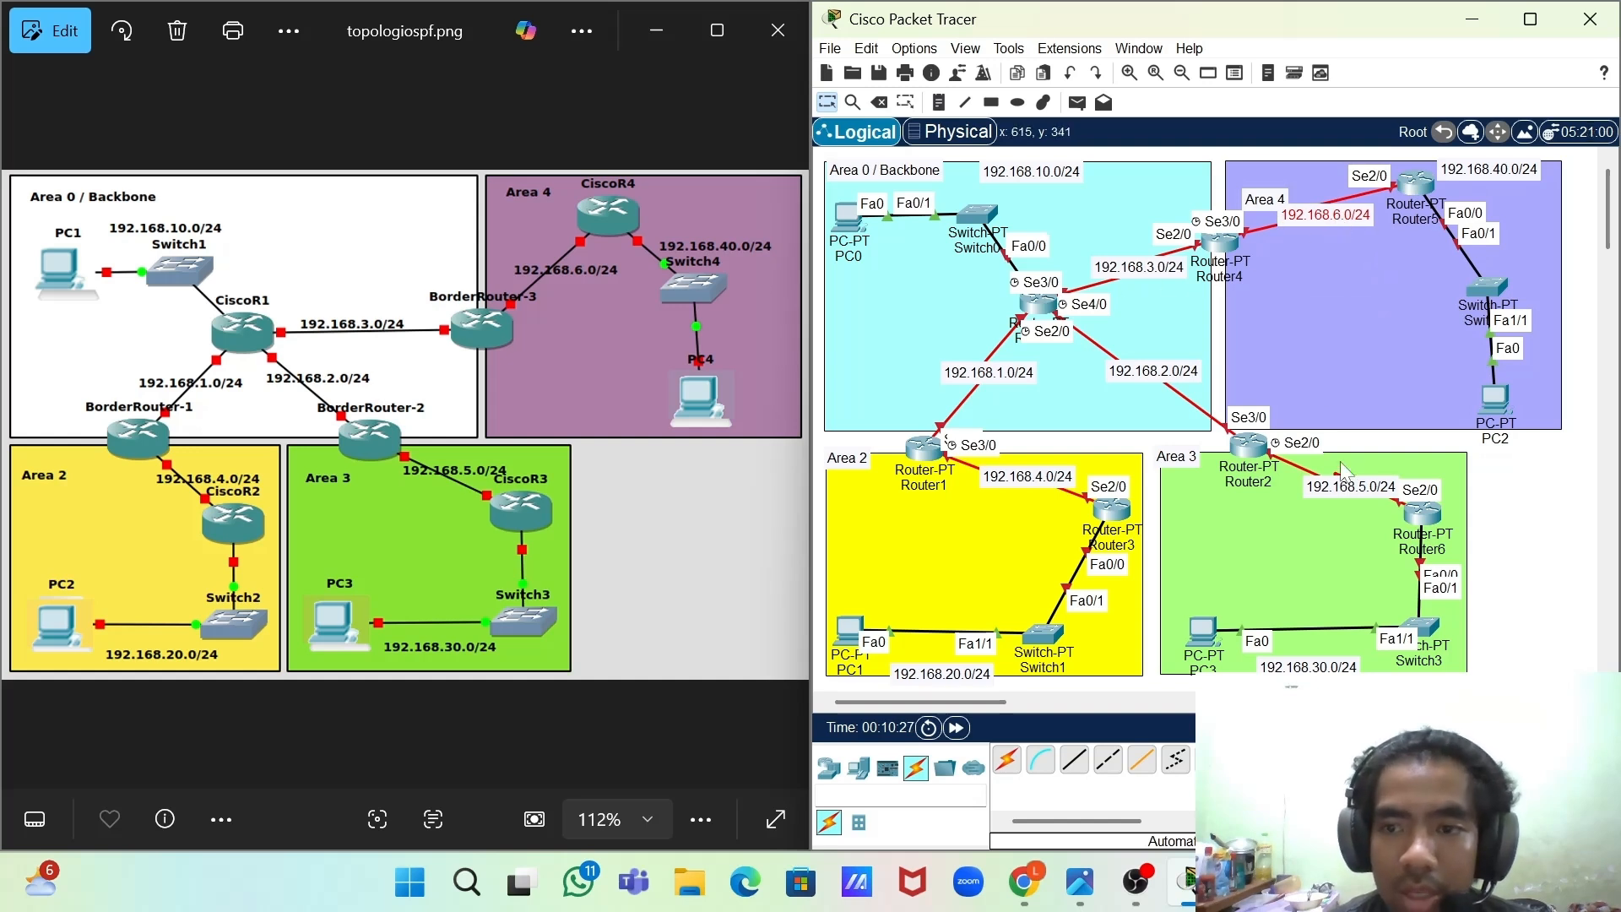
left_click(1513, 581)
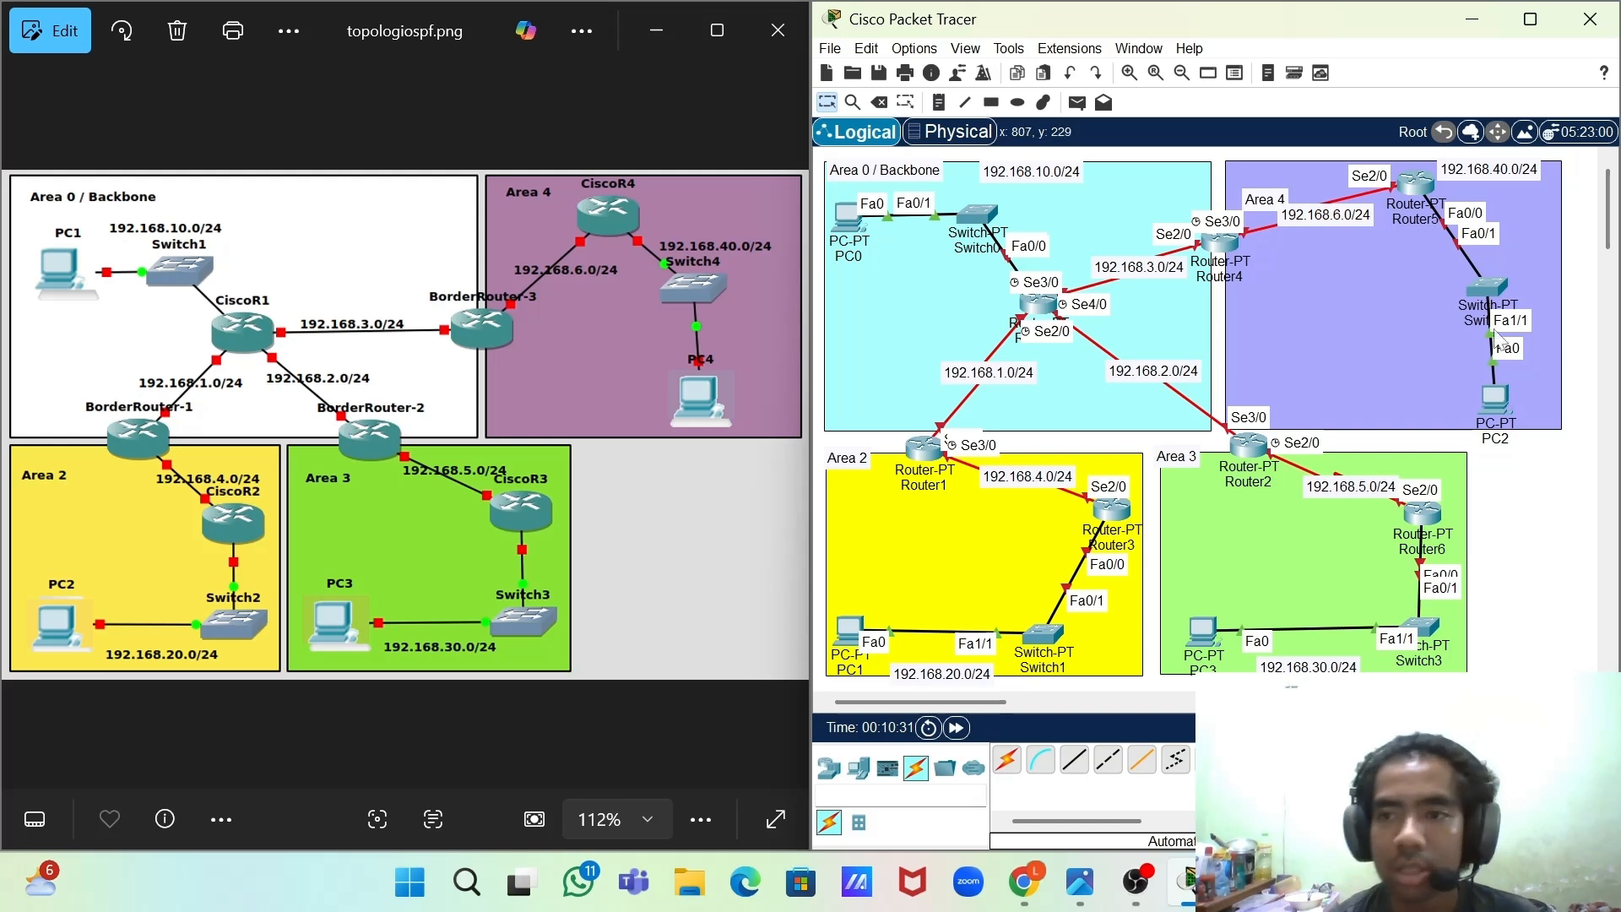
left_click_drag(1487, 282, 1489, 284)
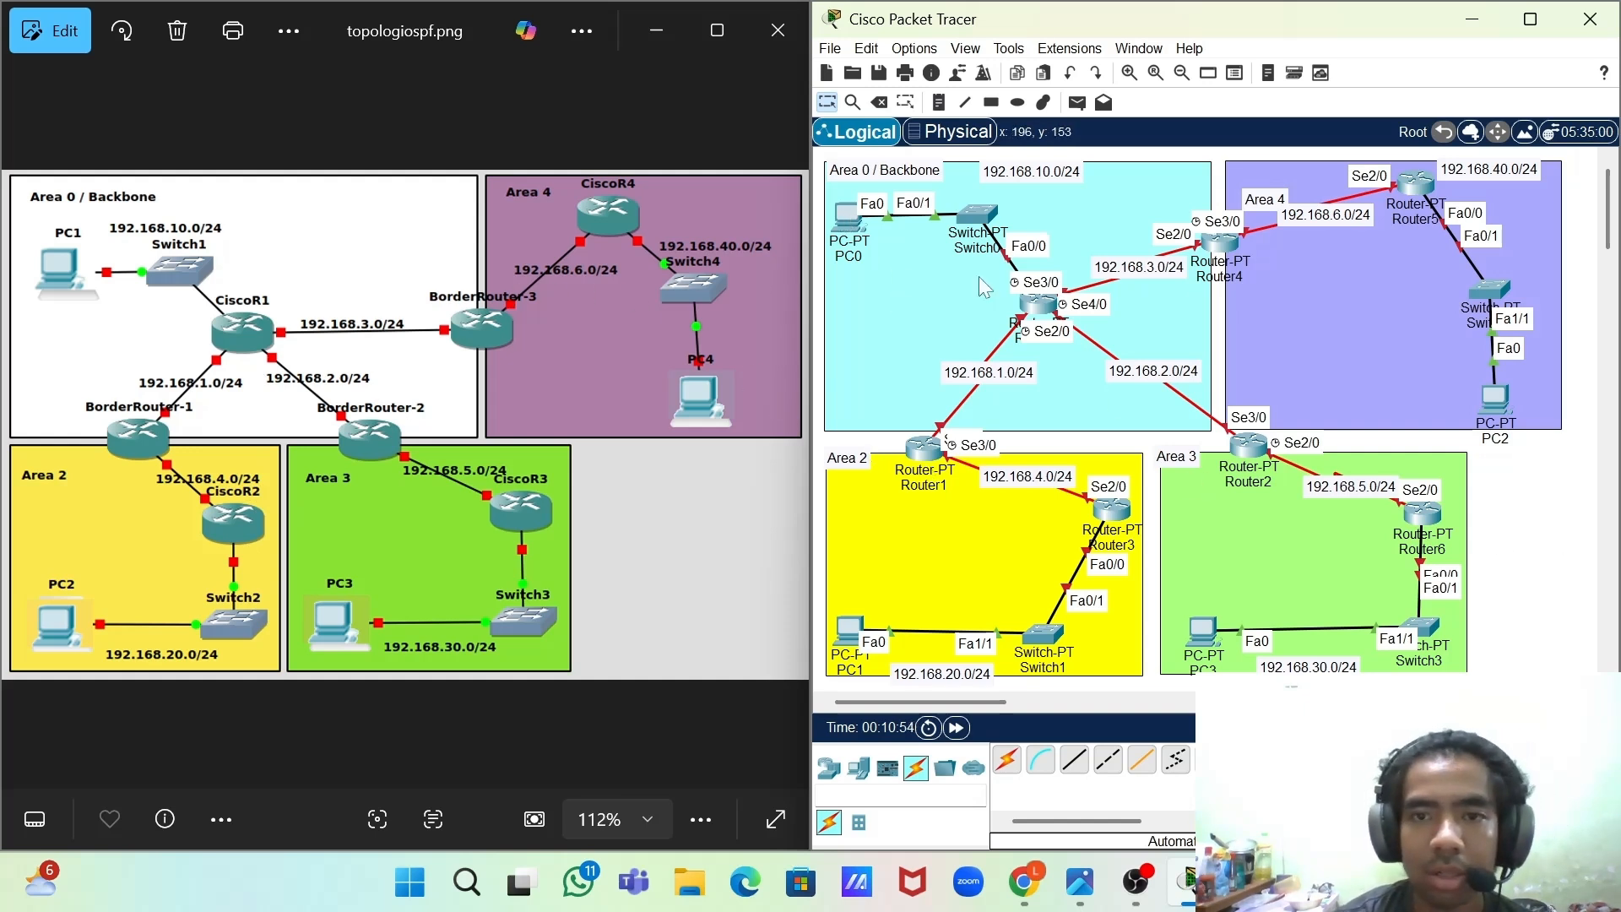
left_click_drag(848, 209, 844, 207)
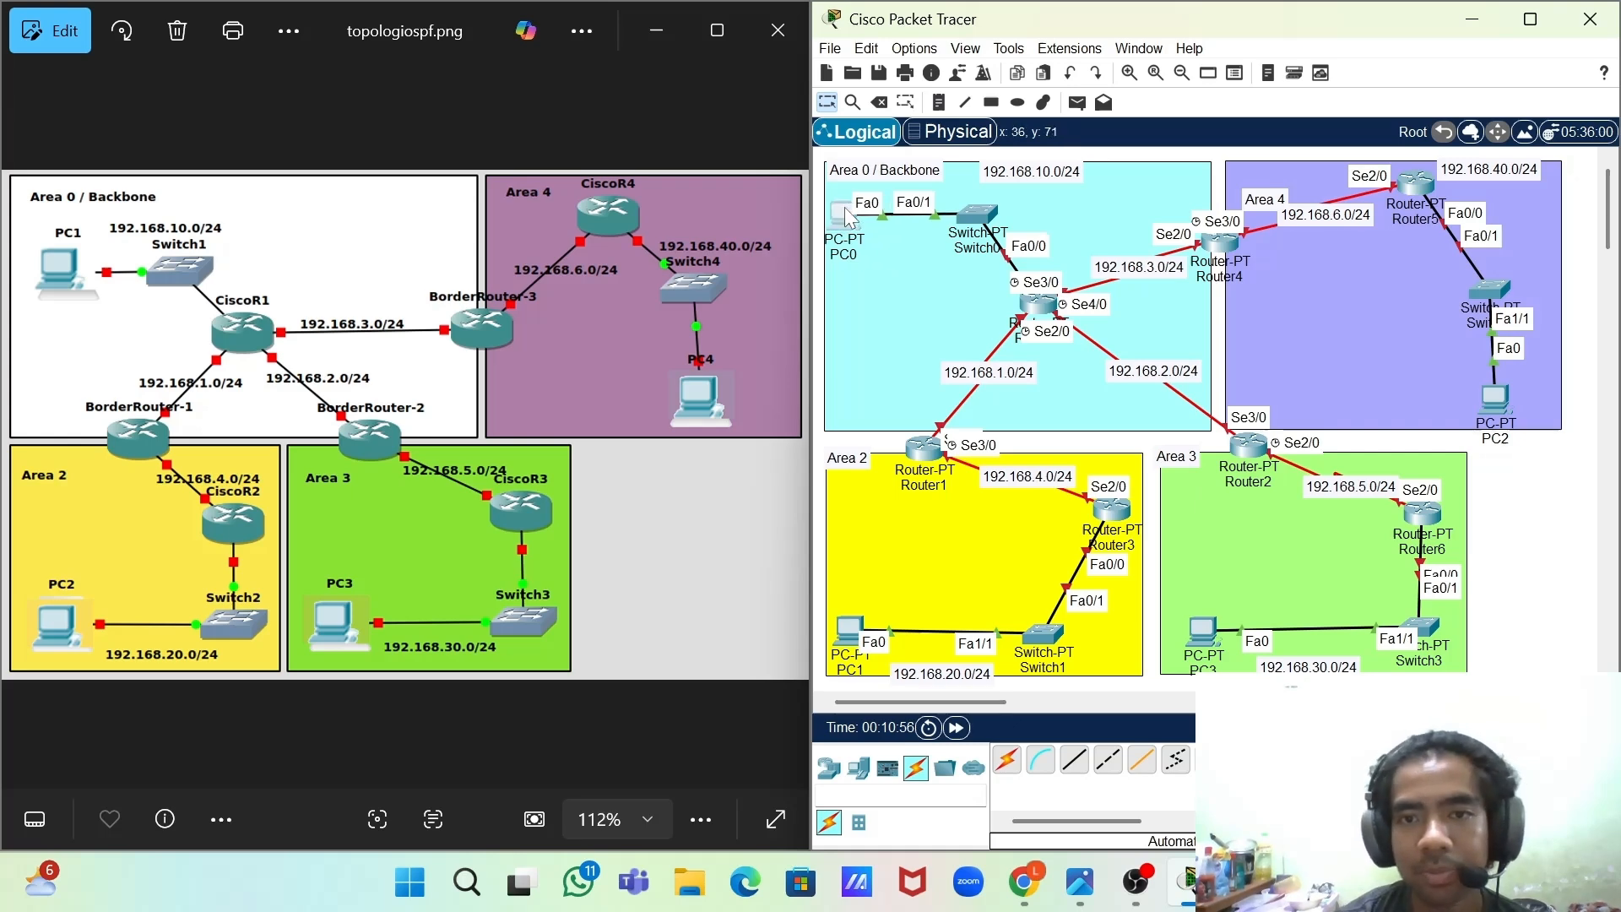
left_click(1542, 529)
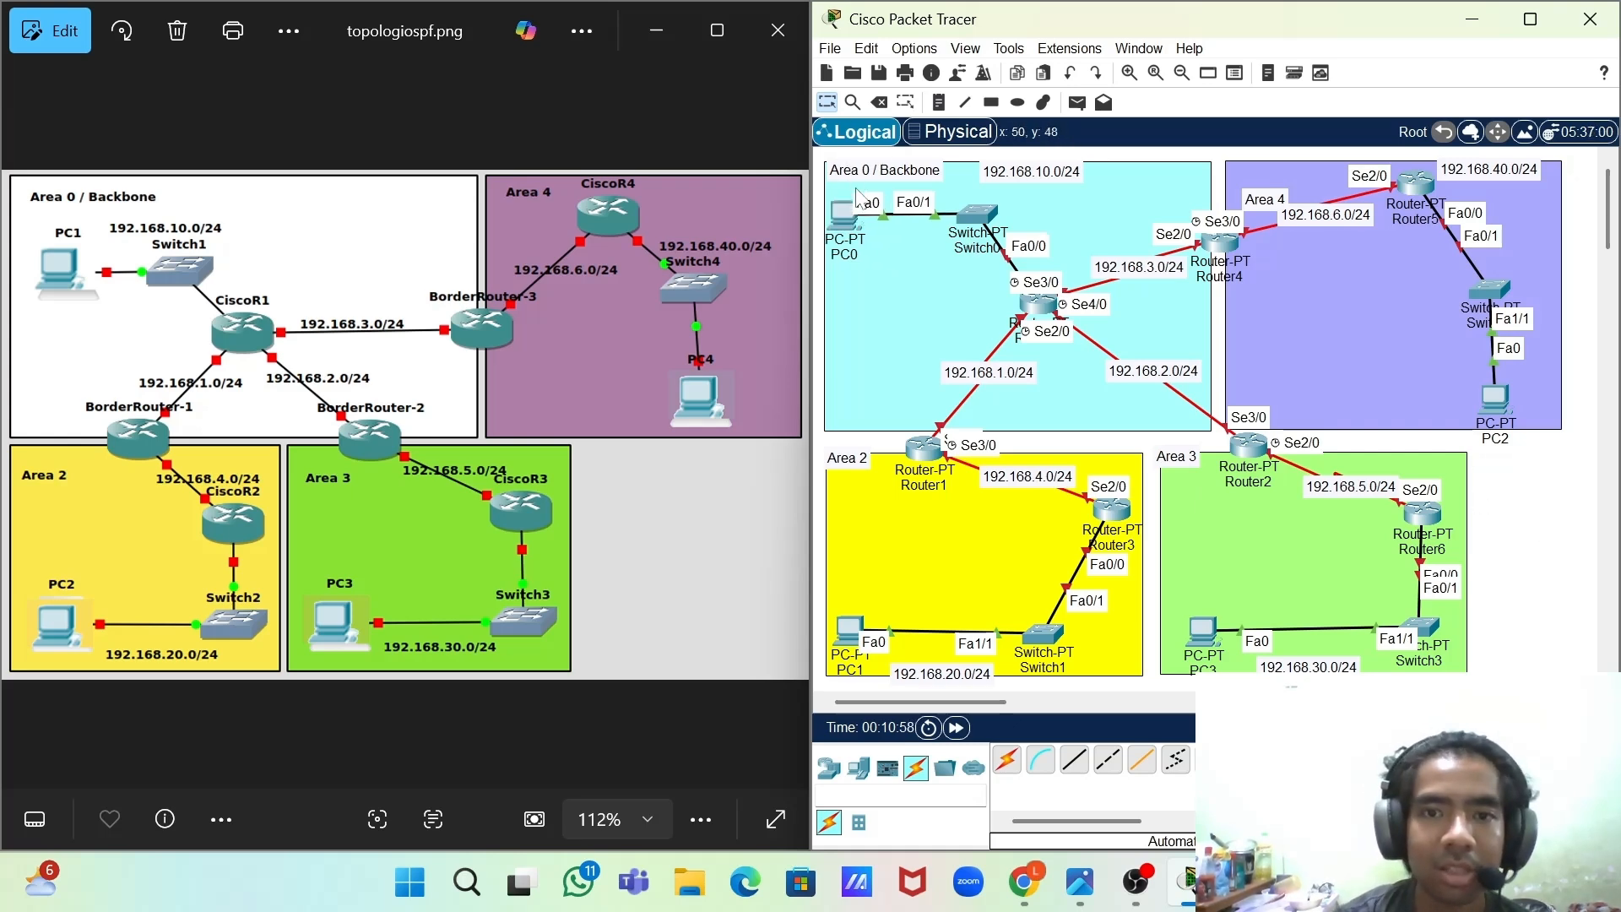
- Set the static IPv4 address of PC0's FastEthernet0 interface to 192.168.10.2 and minimize its configuration window
left_click(848, 218)
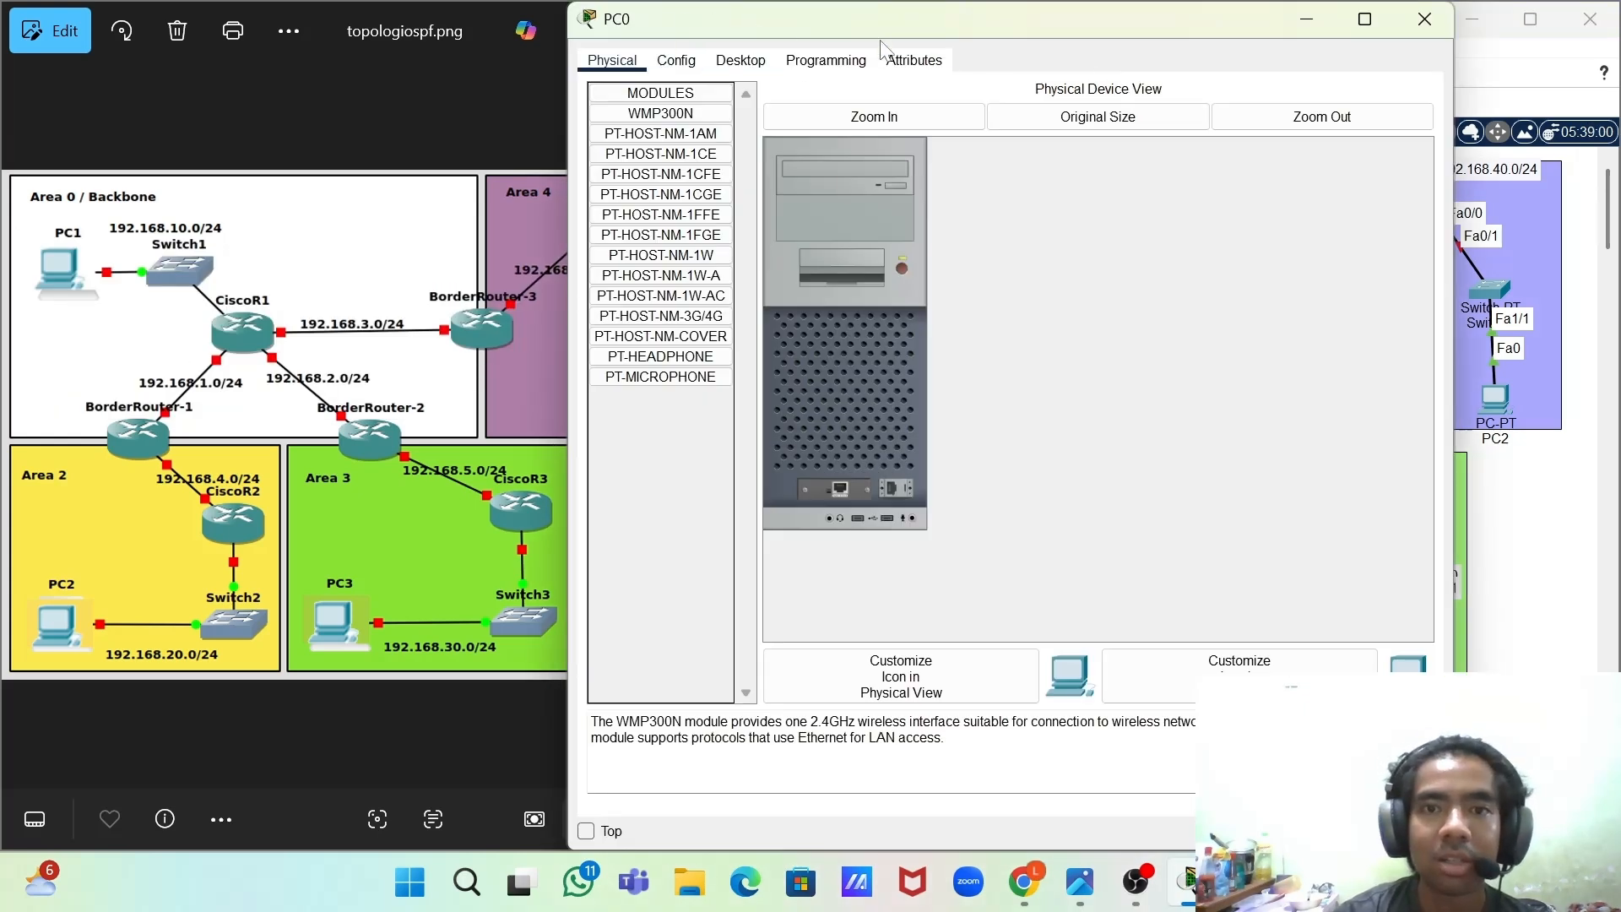
left_click_drag(895, 17, 1001, 112)
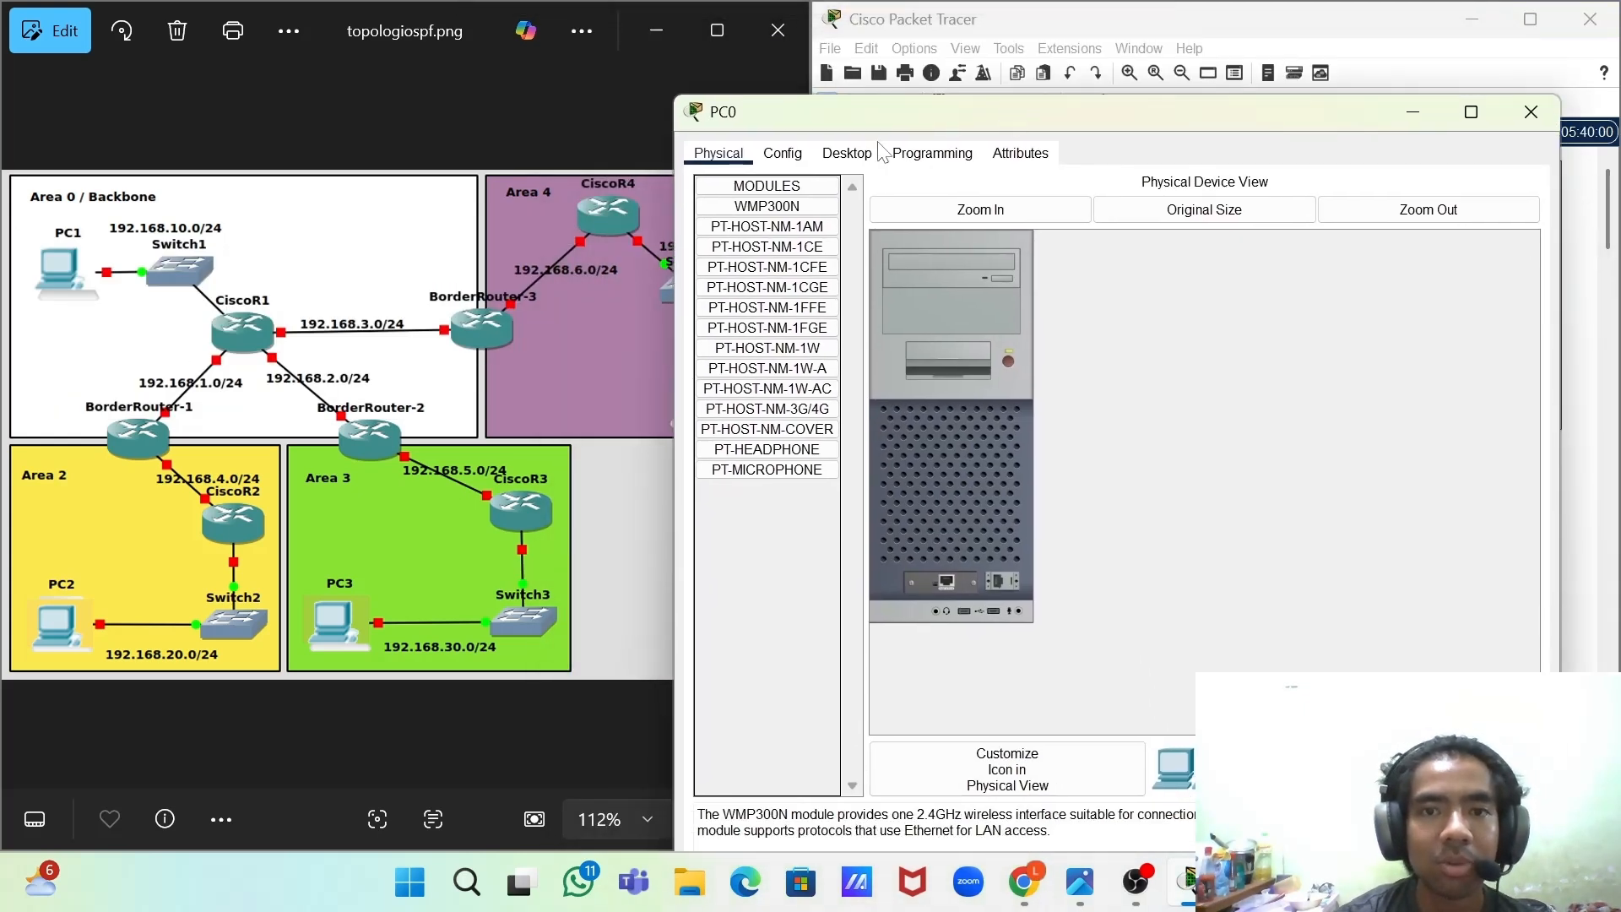
left_click(783, 153)
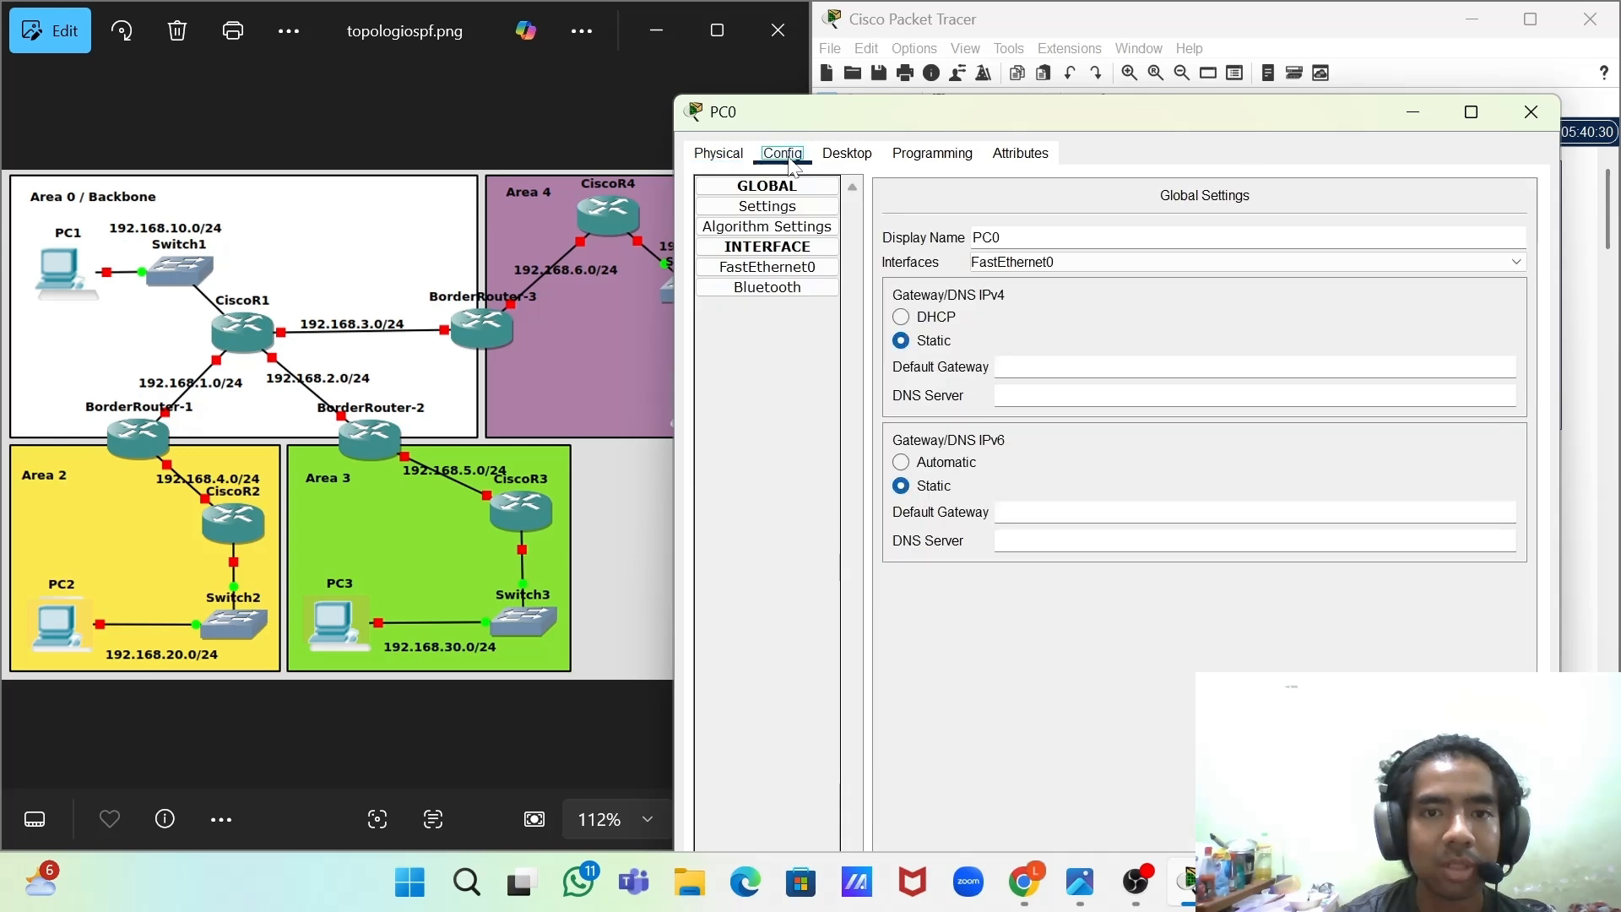
left_click(810, 268)
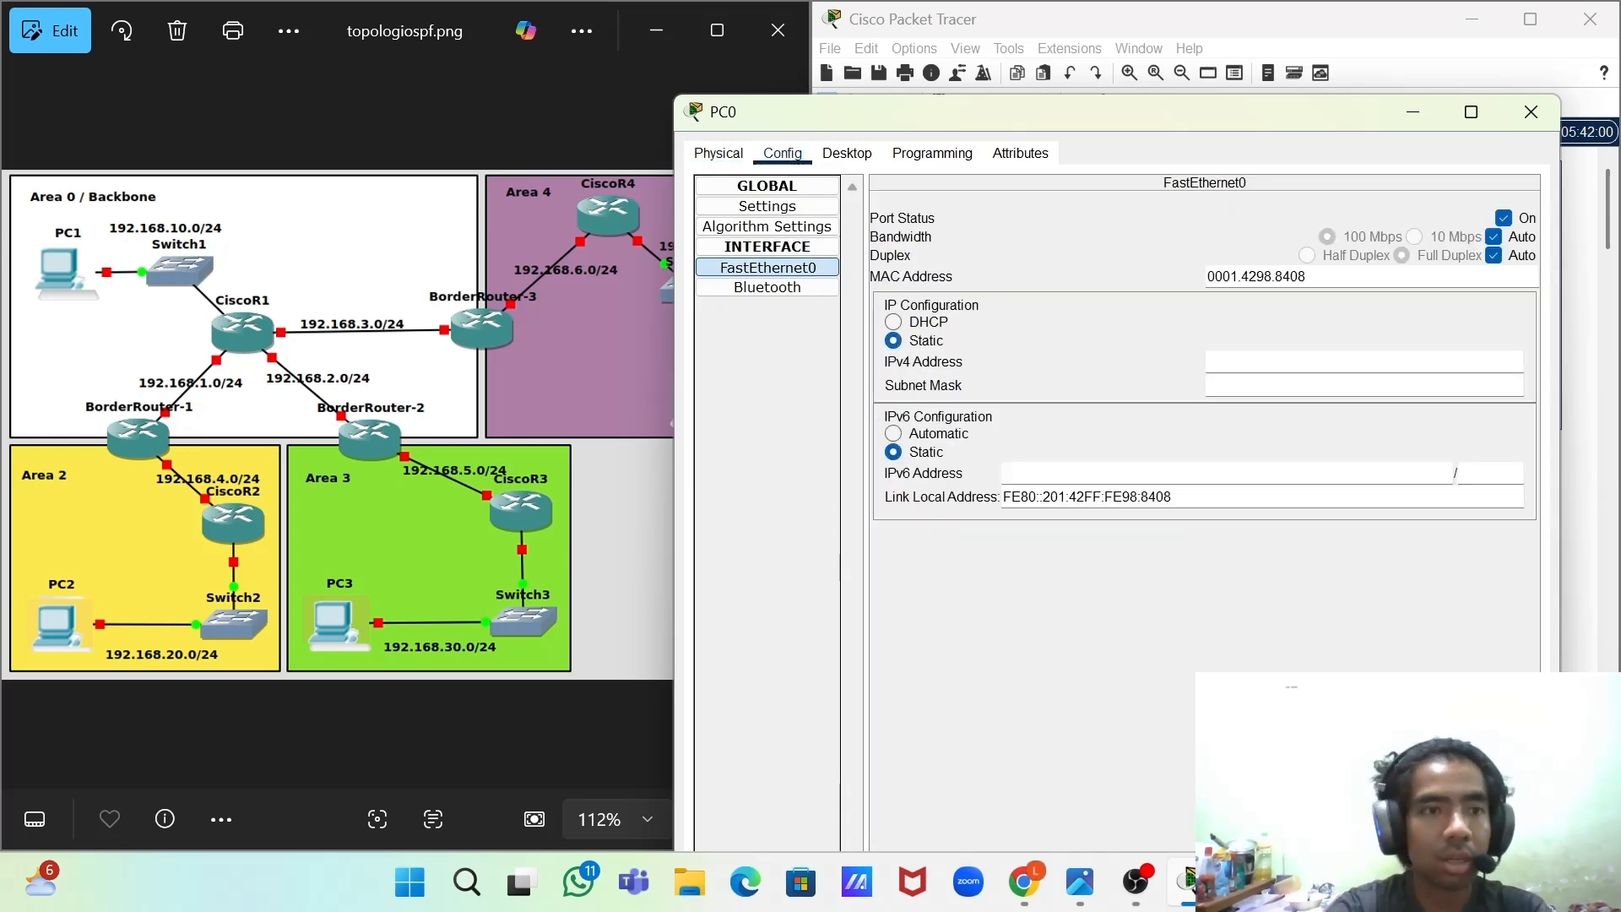
type("192.168.3.0/24")
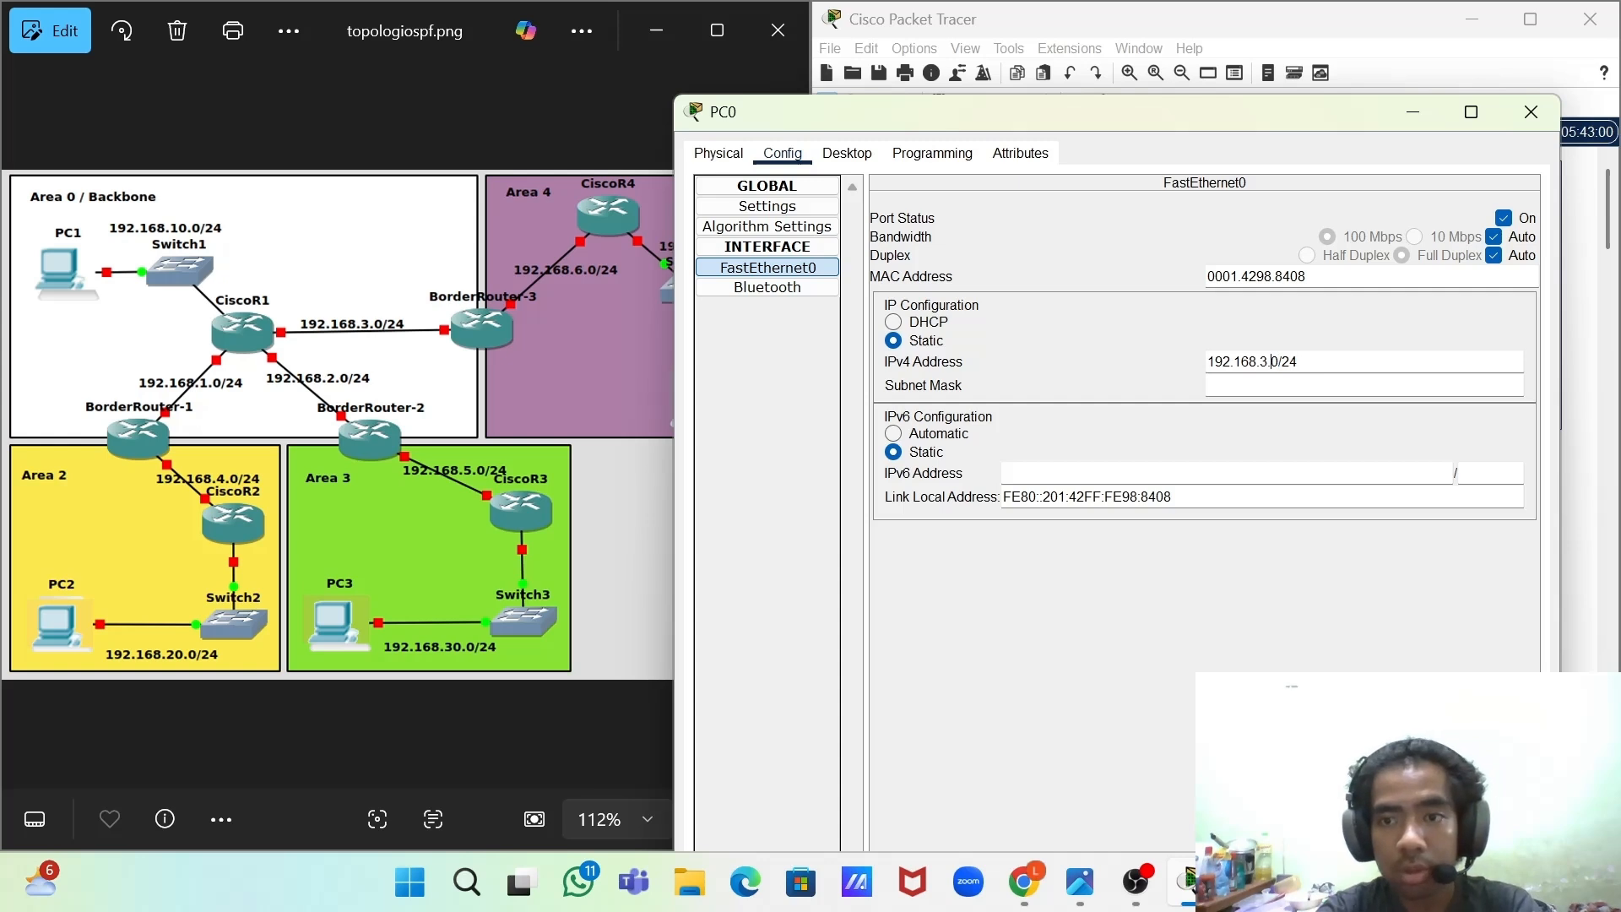
key("BackSpace")
key("BackSpace")
type("10")
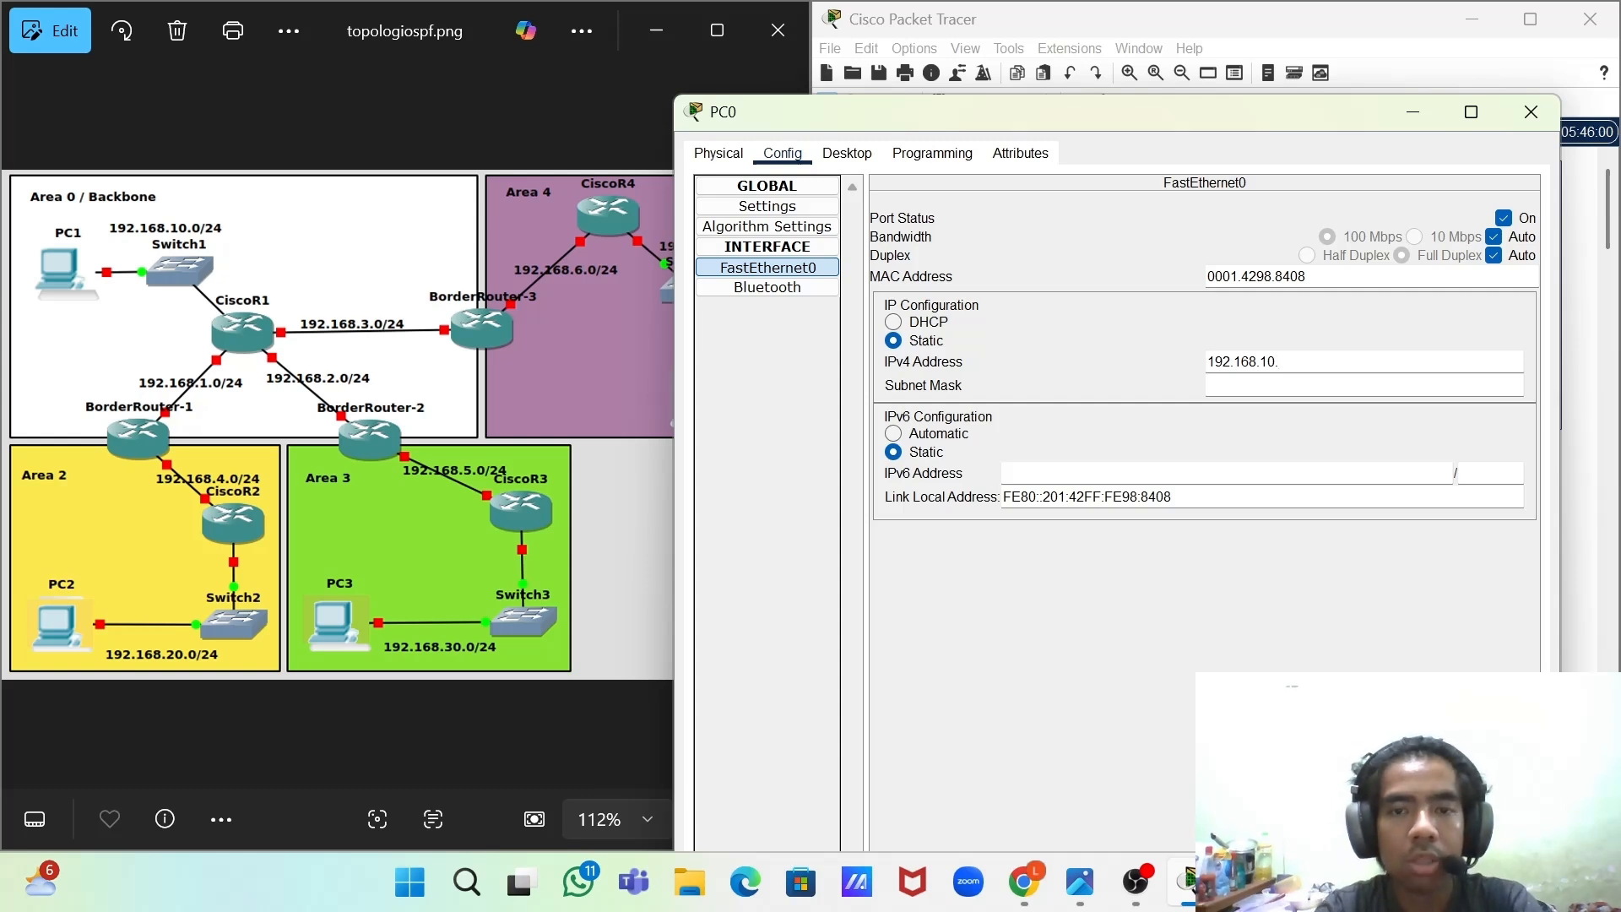
key("BackSpace")
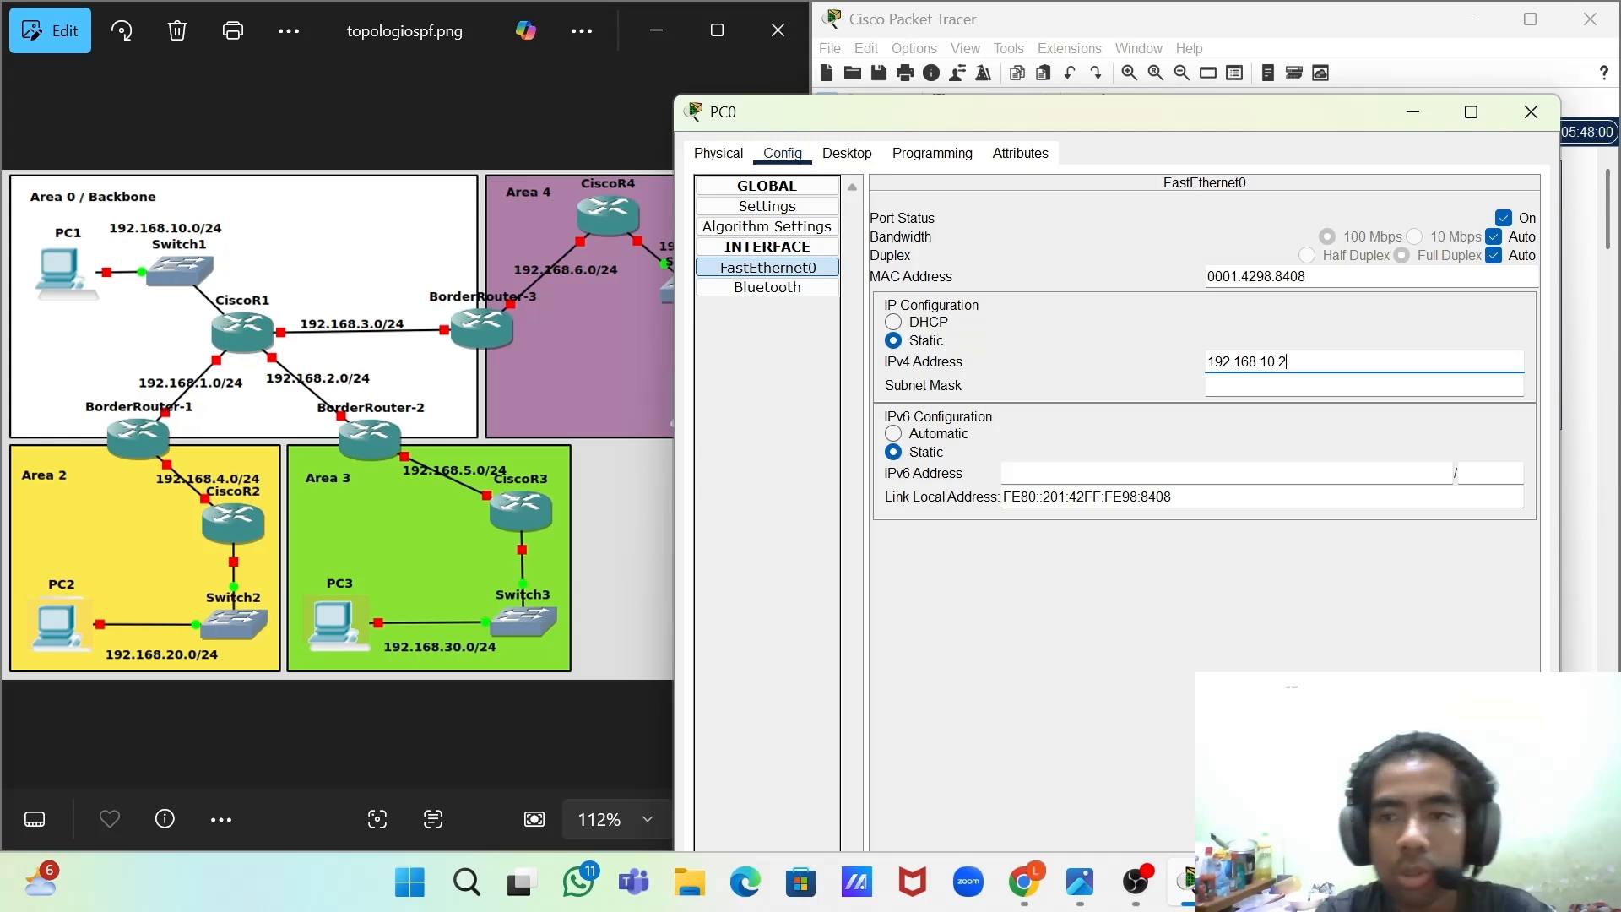
type("2")
left_click(1421, 123)
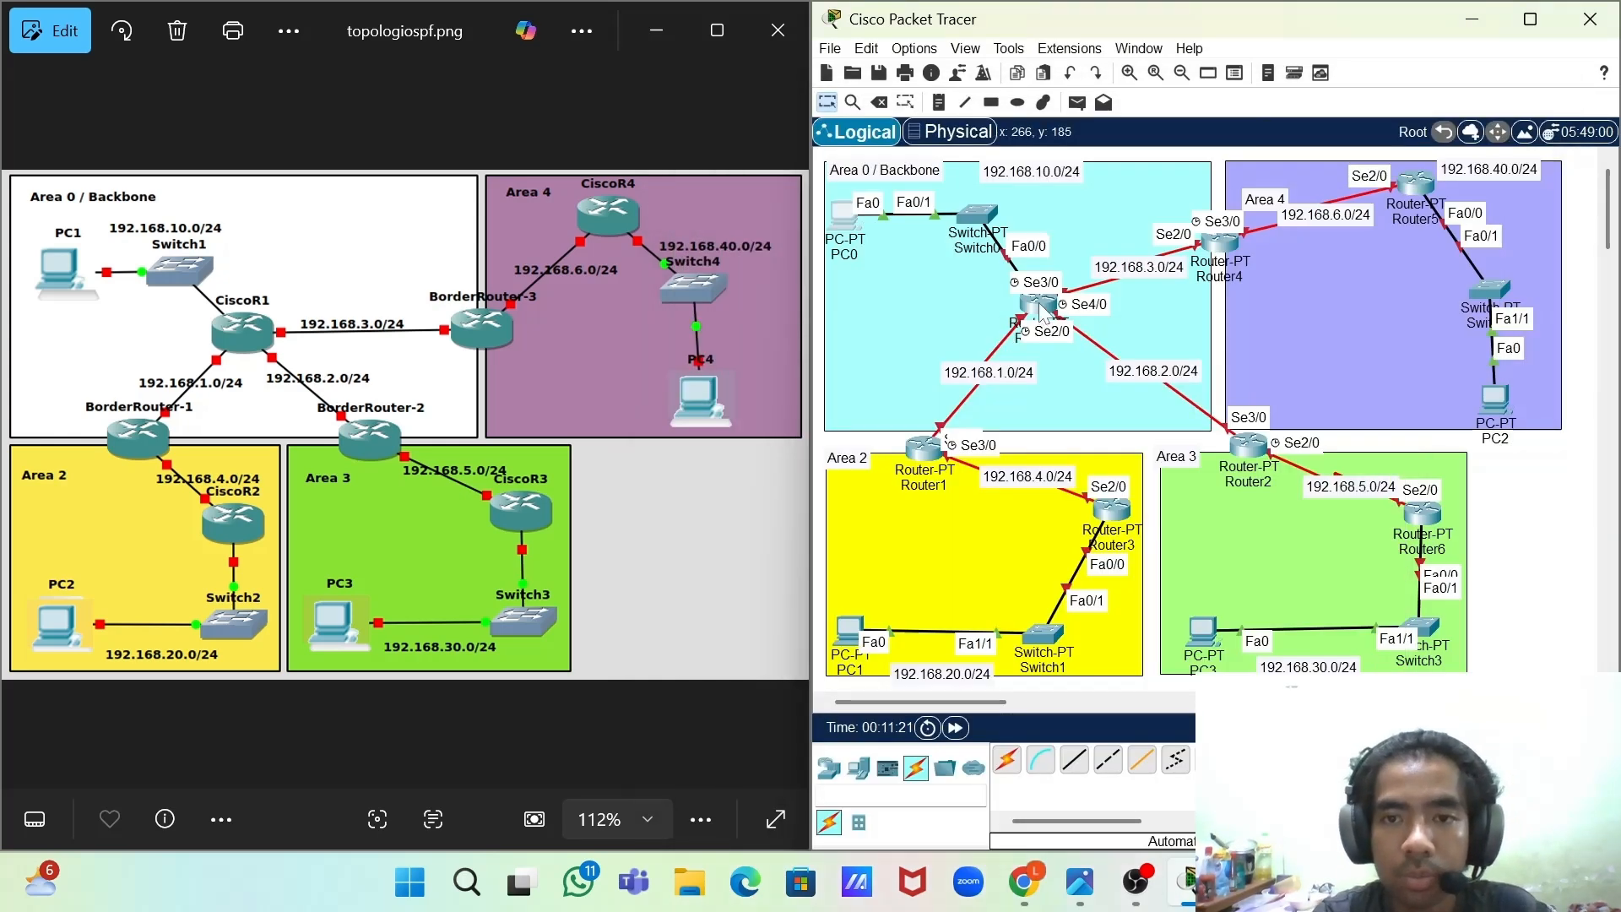
- Review PC0's global settings for the default gateway and DNS, leaving them unchanged
left_click(854, 221)
left_click(768, 117)
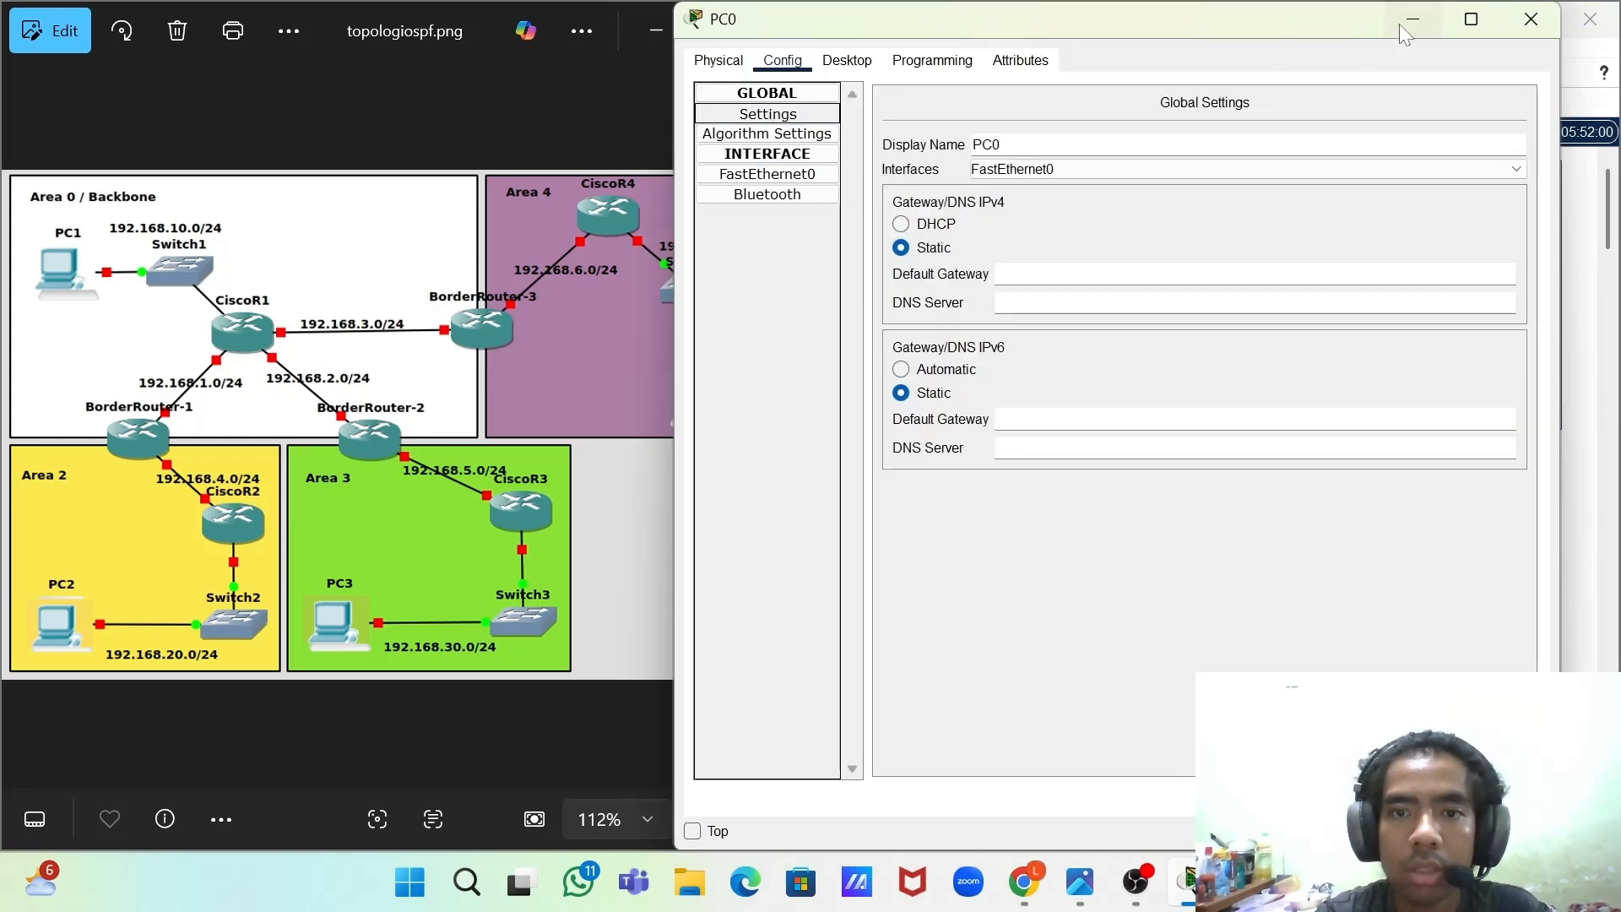
left_click(1402, 22)
- Inspect Router0's FastEthernet0/0 interface settings and minimize its configuration window
left_click(1045, 305)
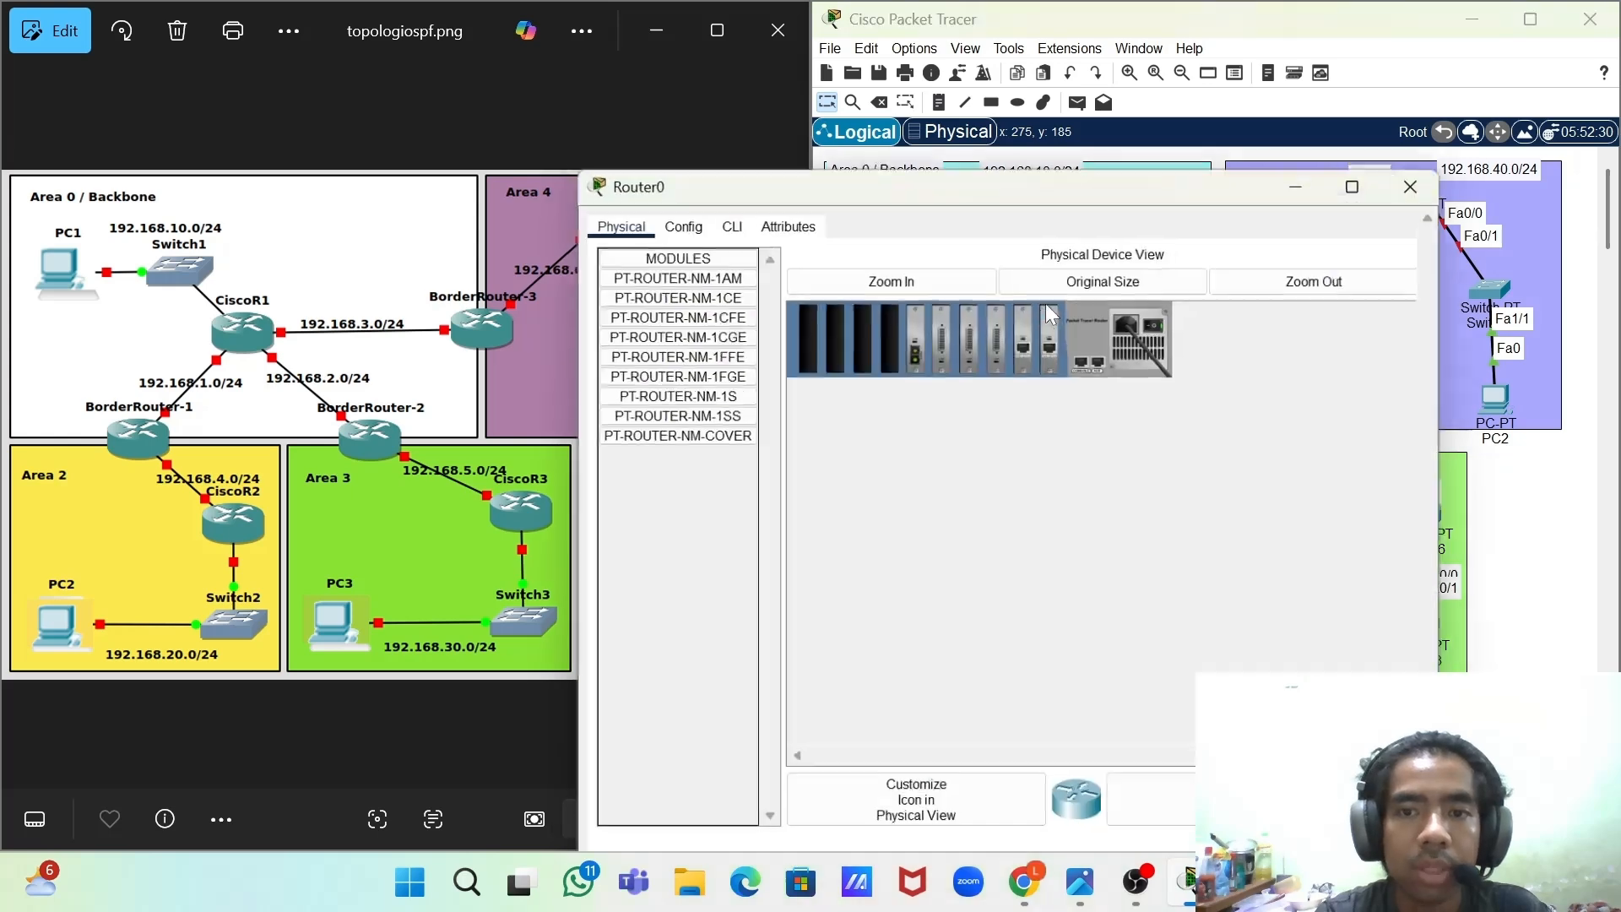
left_click(676, 61)
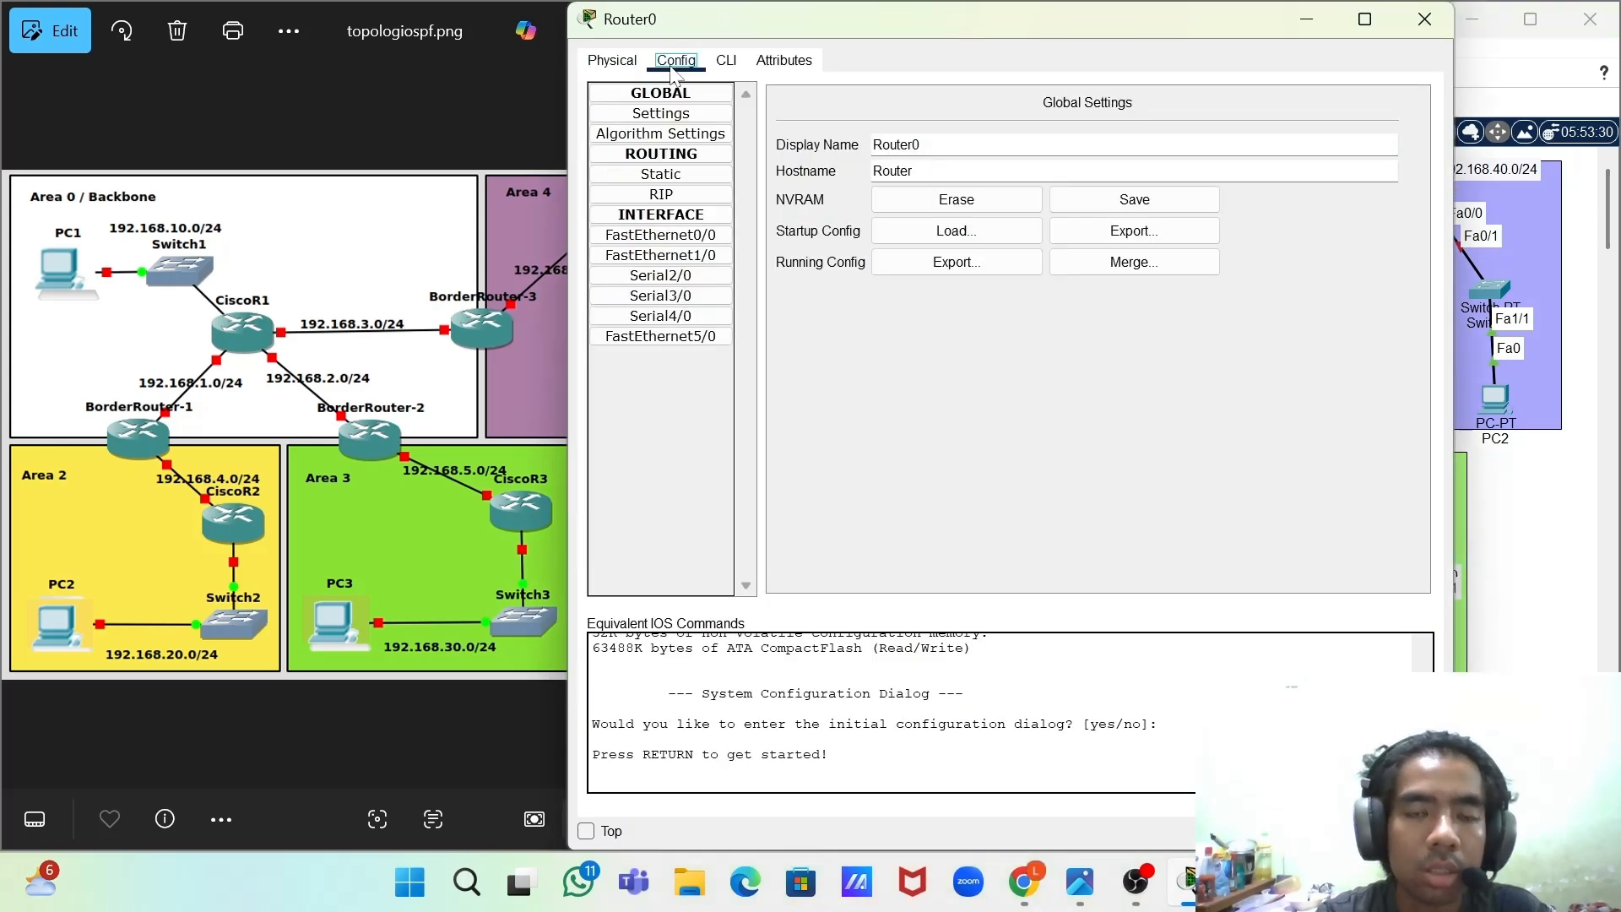
left_click(694, 235)
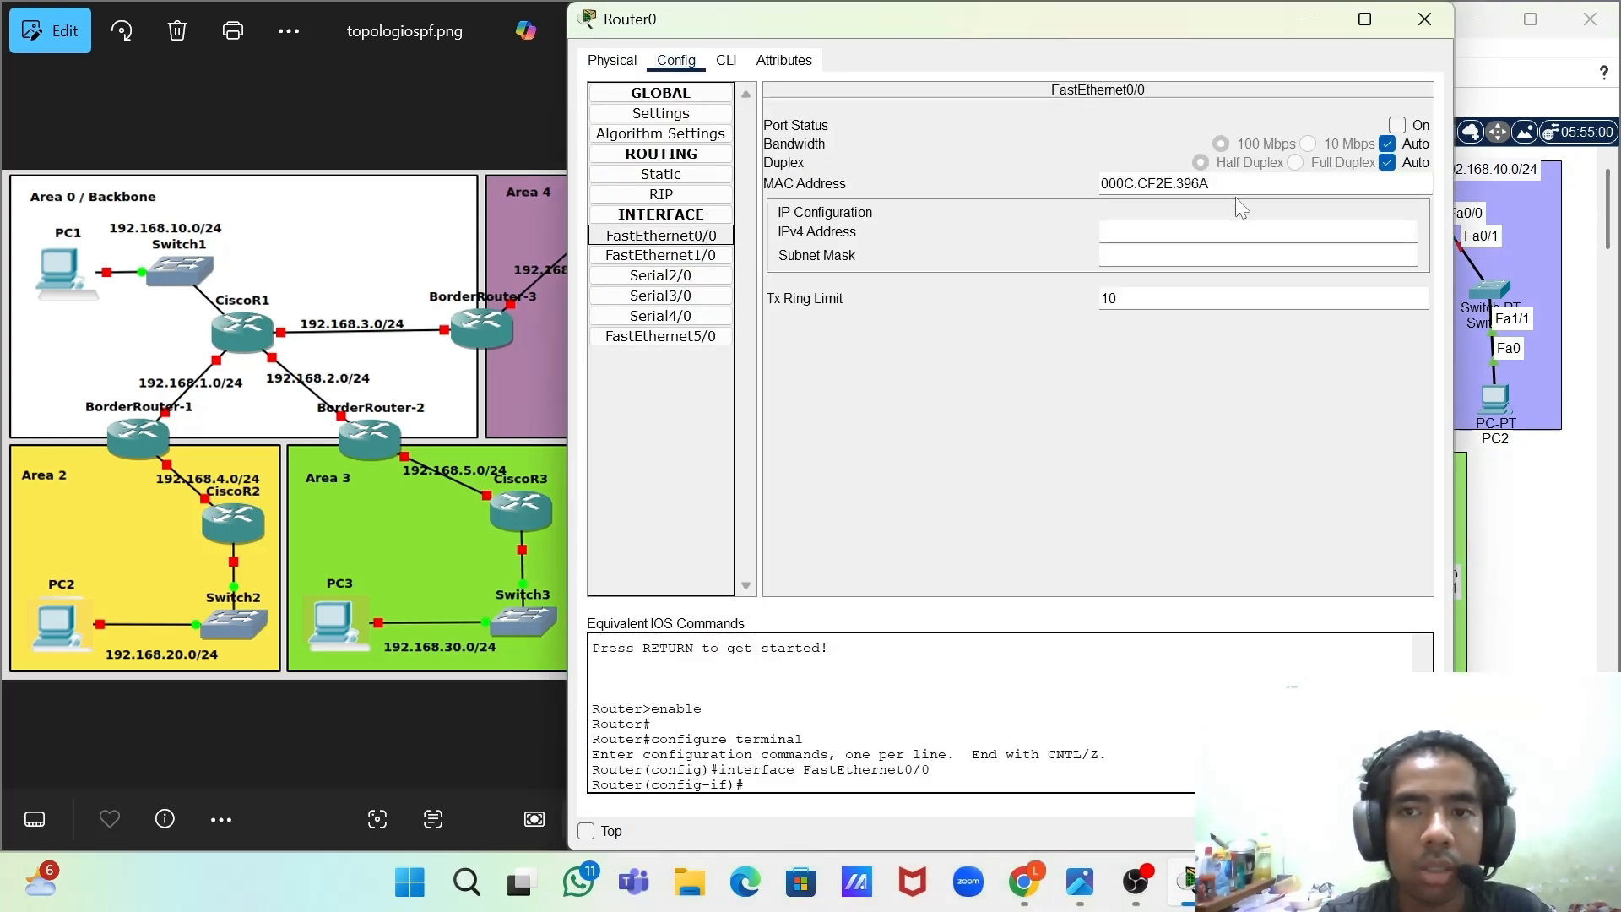
left_click(1305, 20)
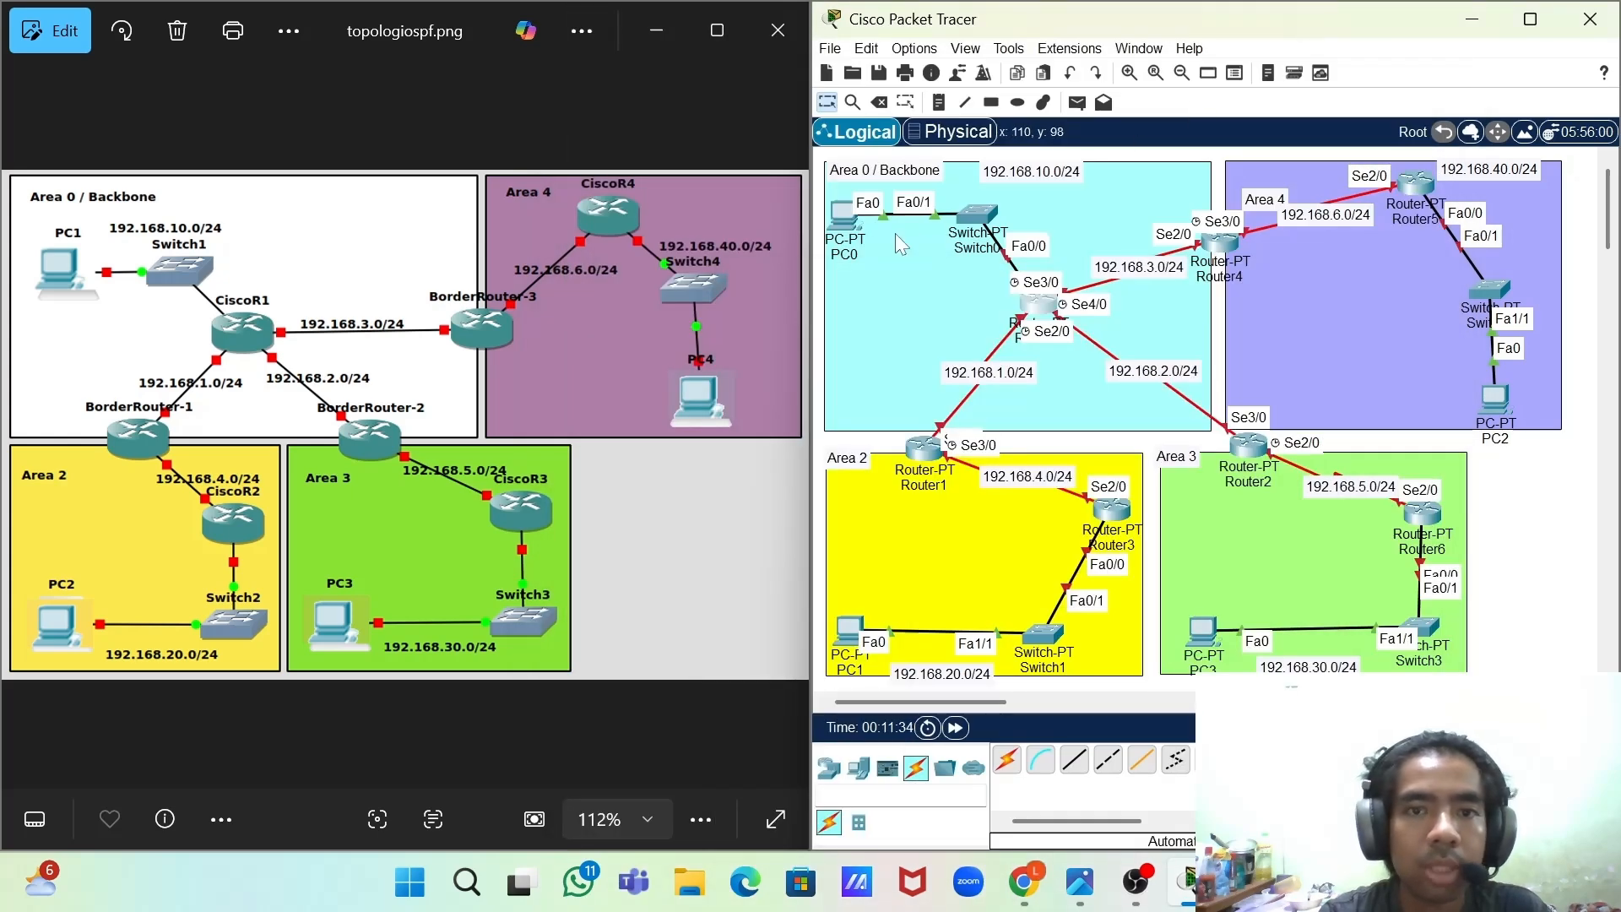
- Set PC0's static IPv4 default gateway to 192.168.10.1 and close its configuration window
left_click(843, 215)
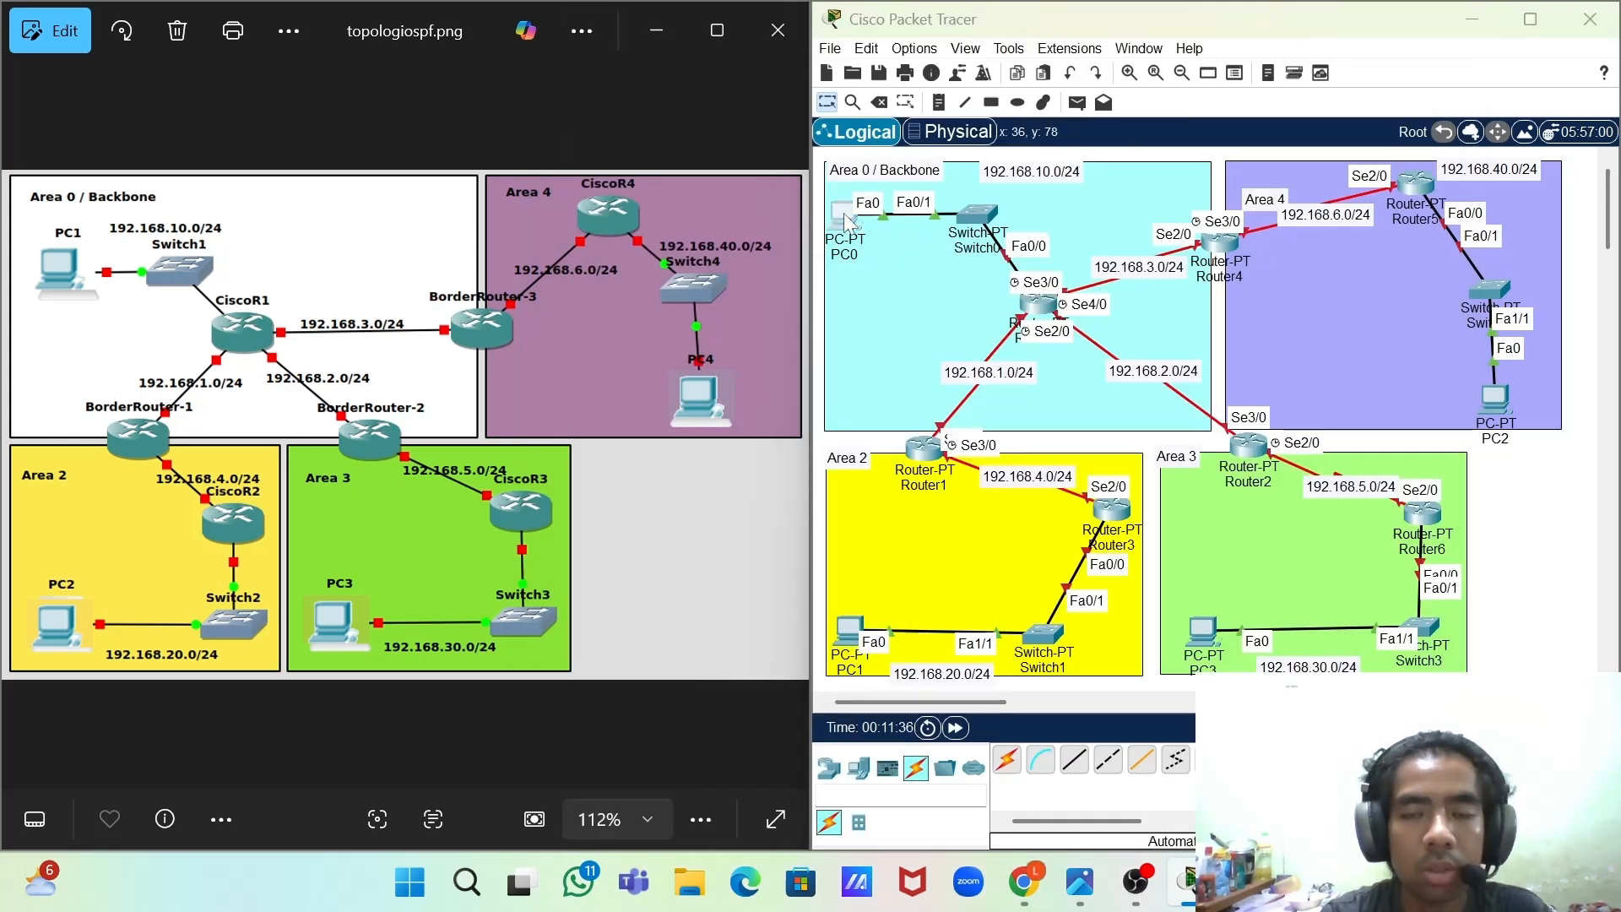
left_click(810, 182)
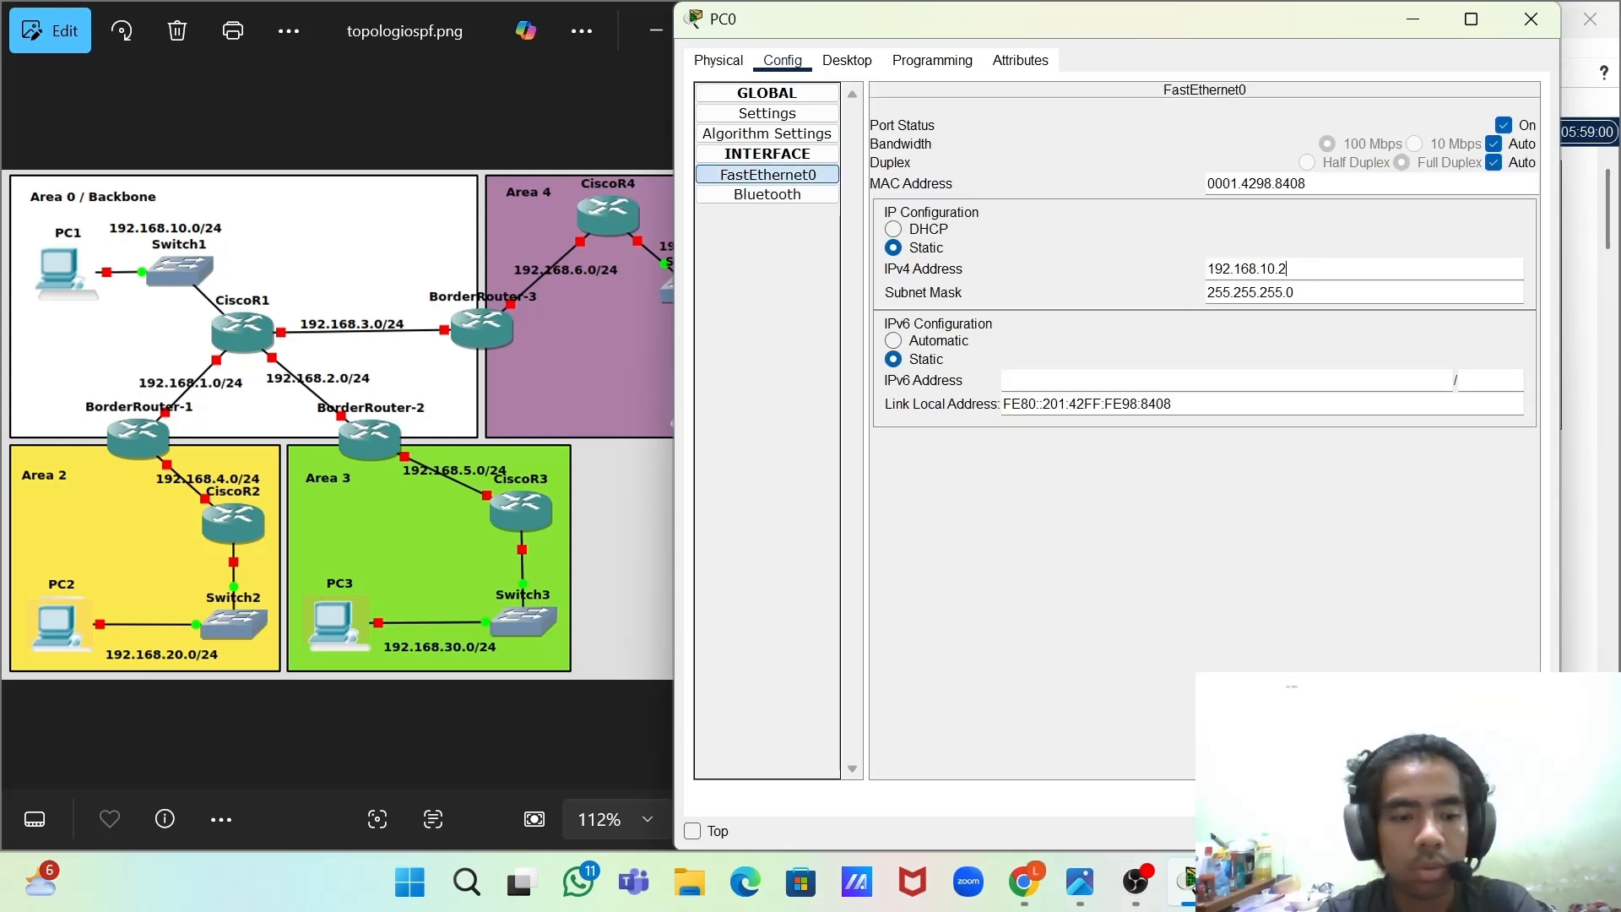
key("ctrl+a")
key("ctrl+c")
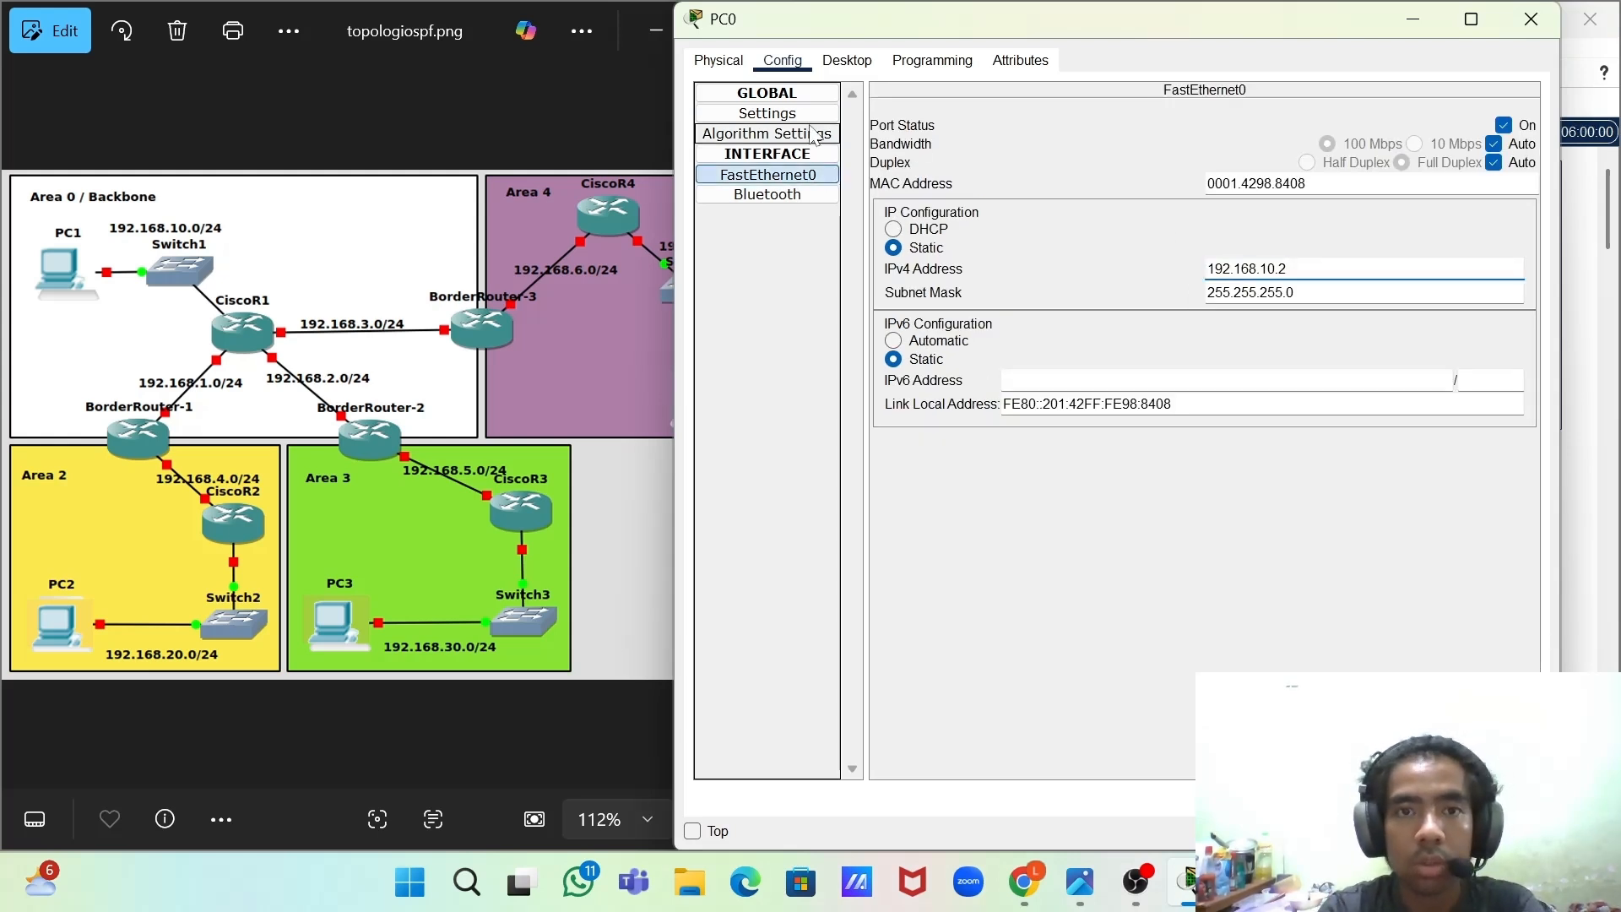
left_click(801, 115)
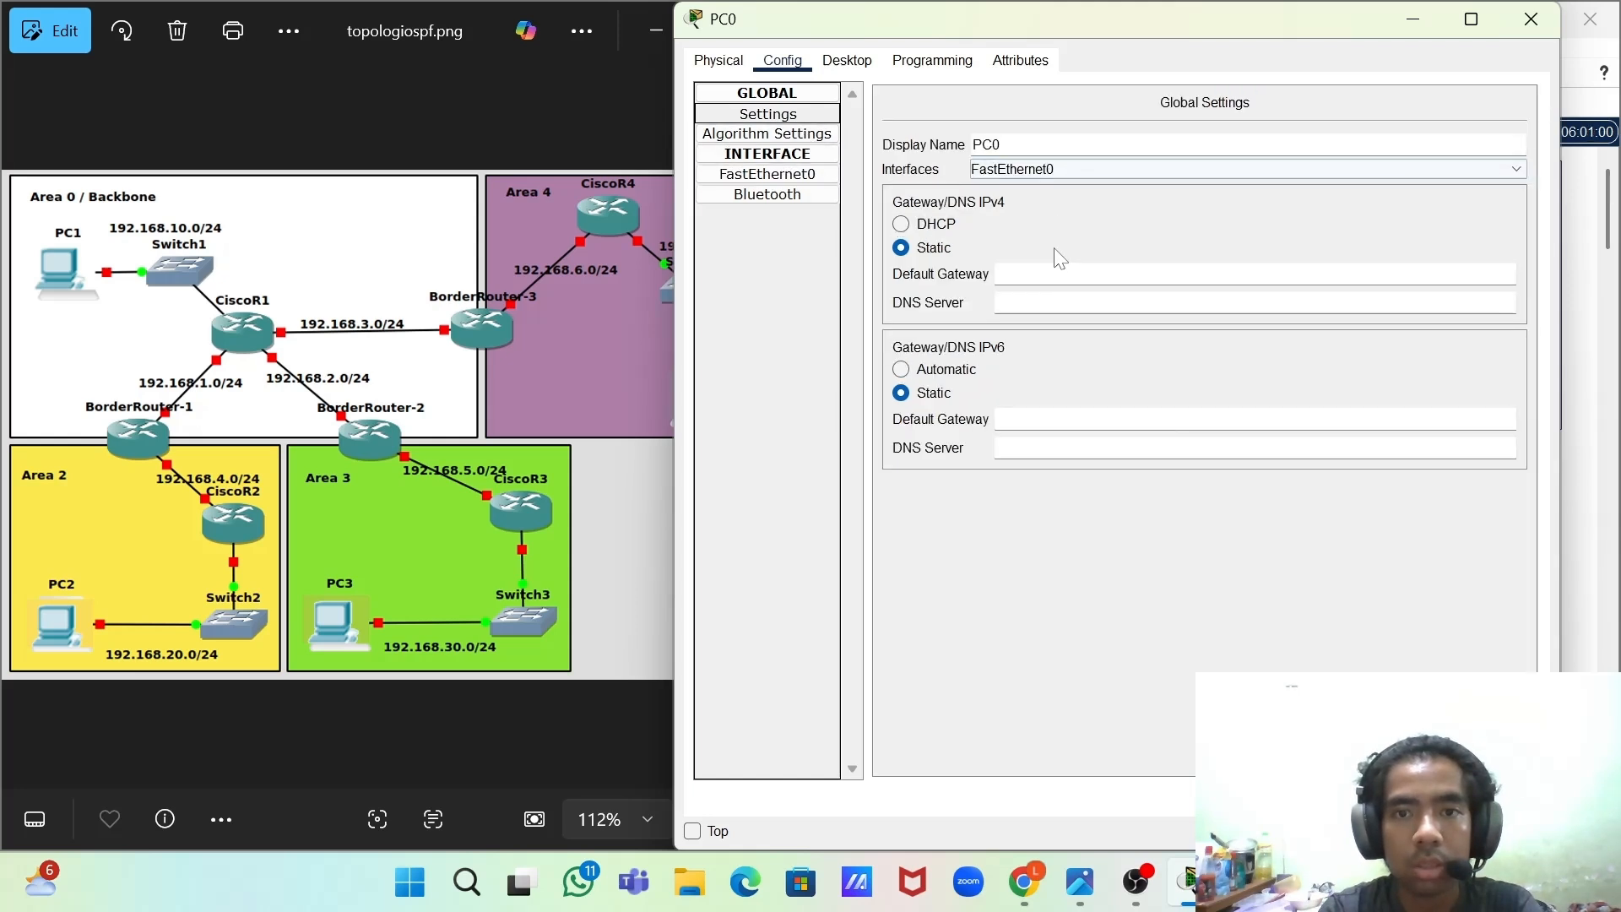
left_click(1054, 272)
key("ctrl+v")
key("BackSpace")
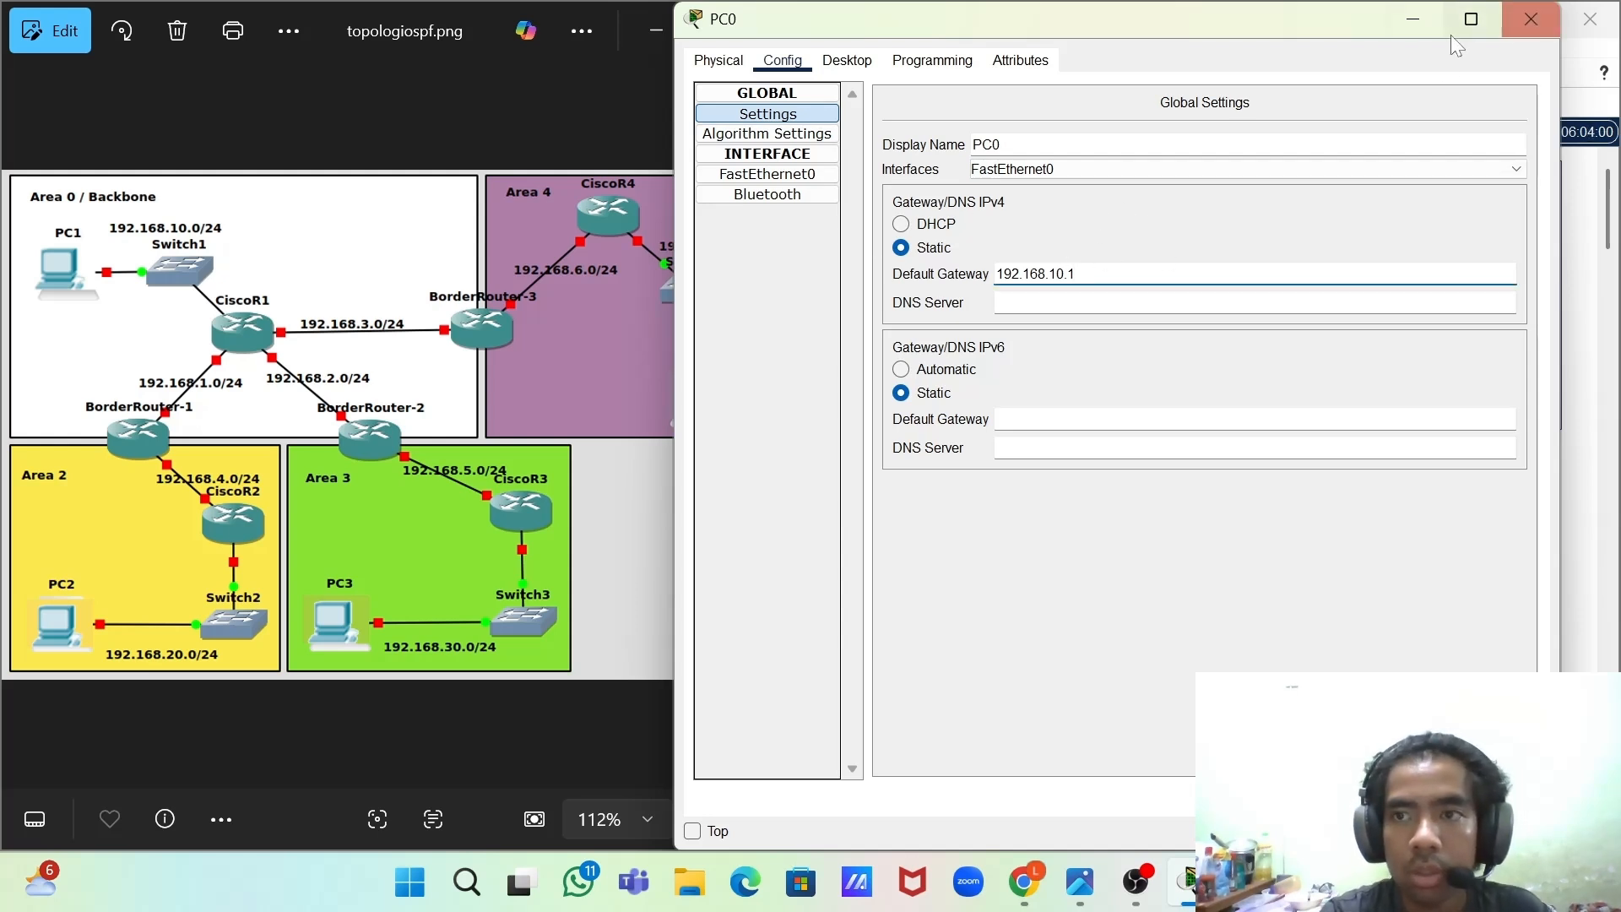
left_click(768, 174)
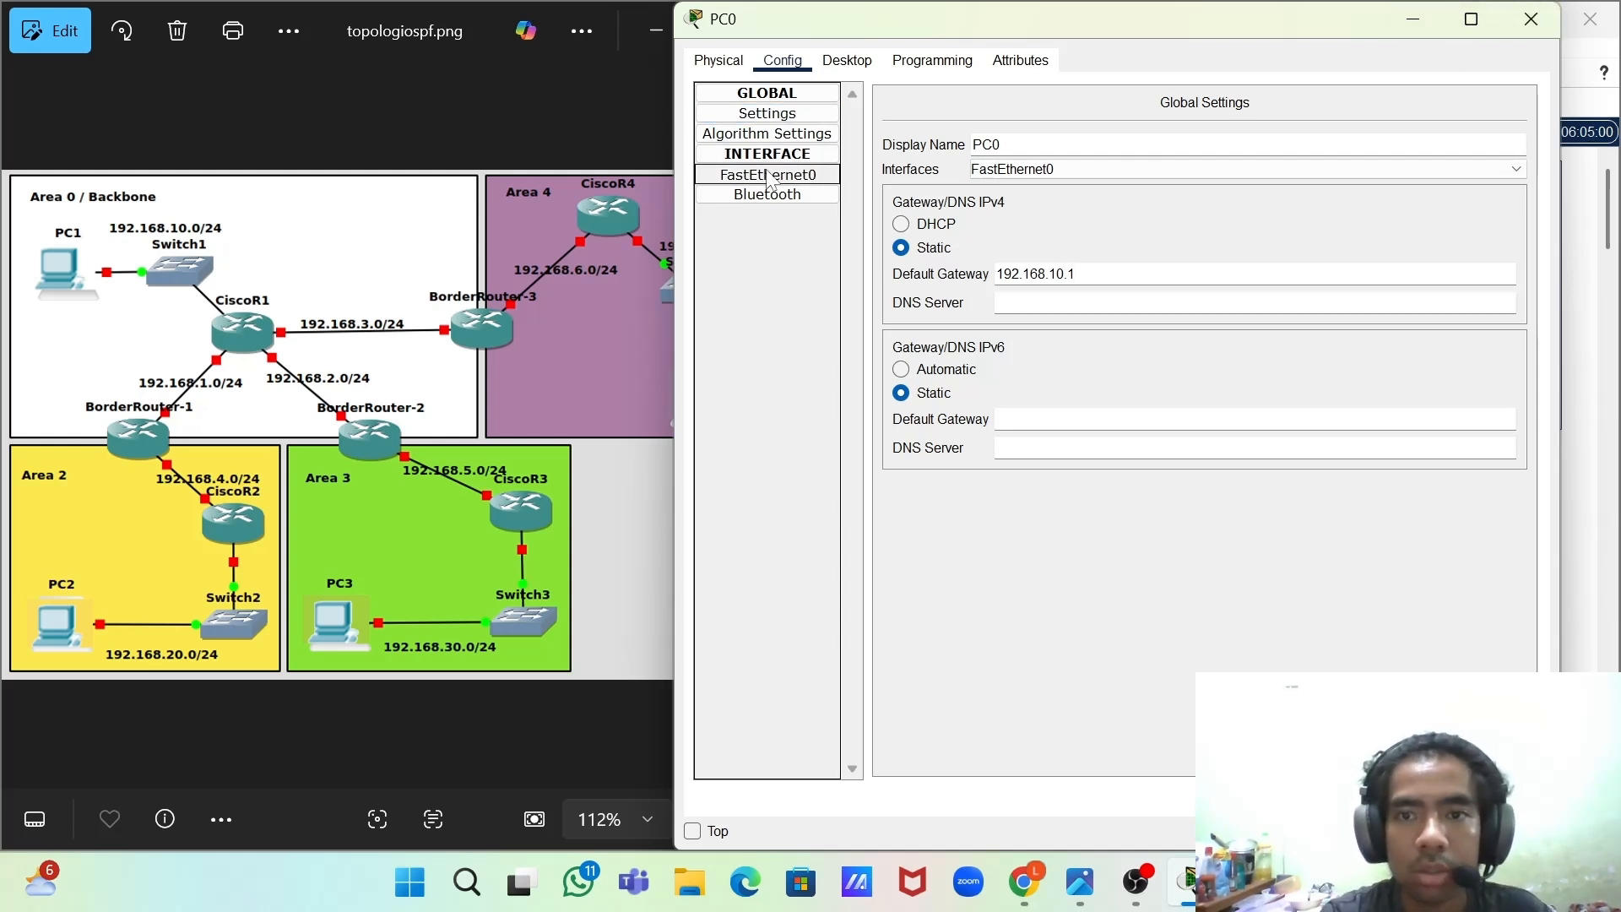
left_click(1533, 18)
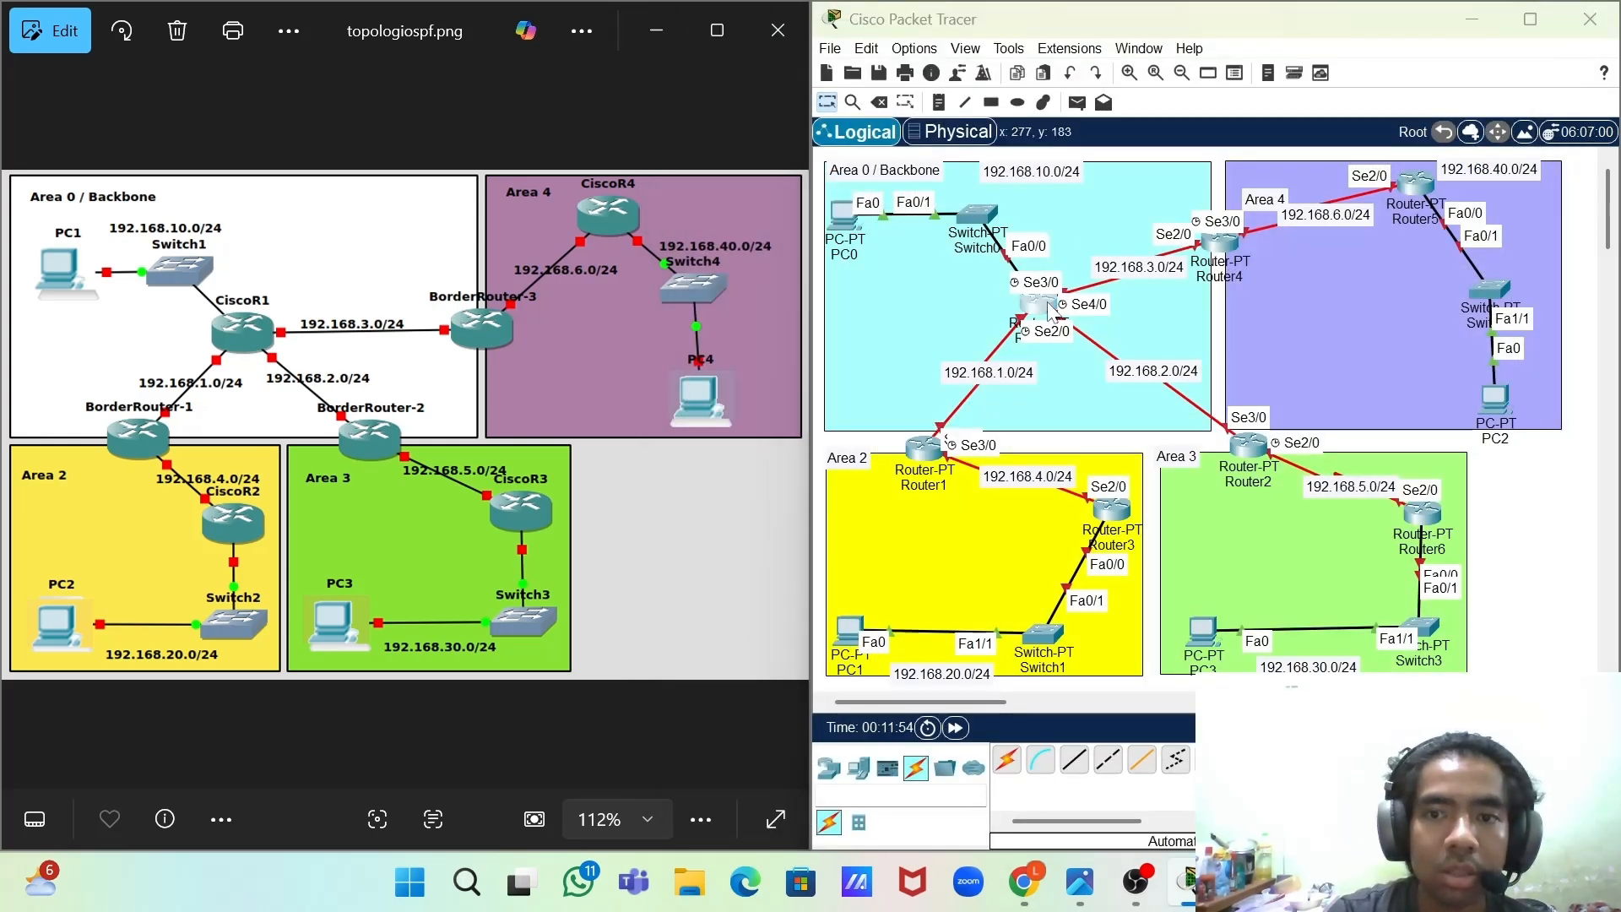
- Check Router0's FastEthernet0/0 settings and shift Router0 slightly down and to the right within Area 0
left_click(1039, 304)
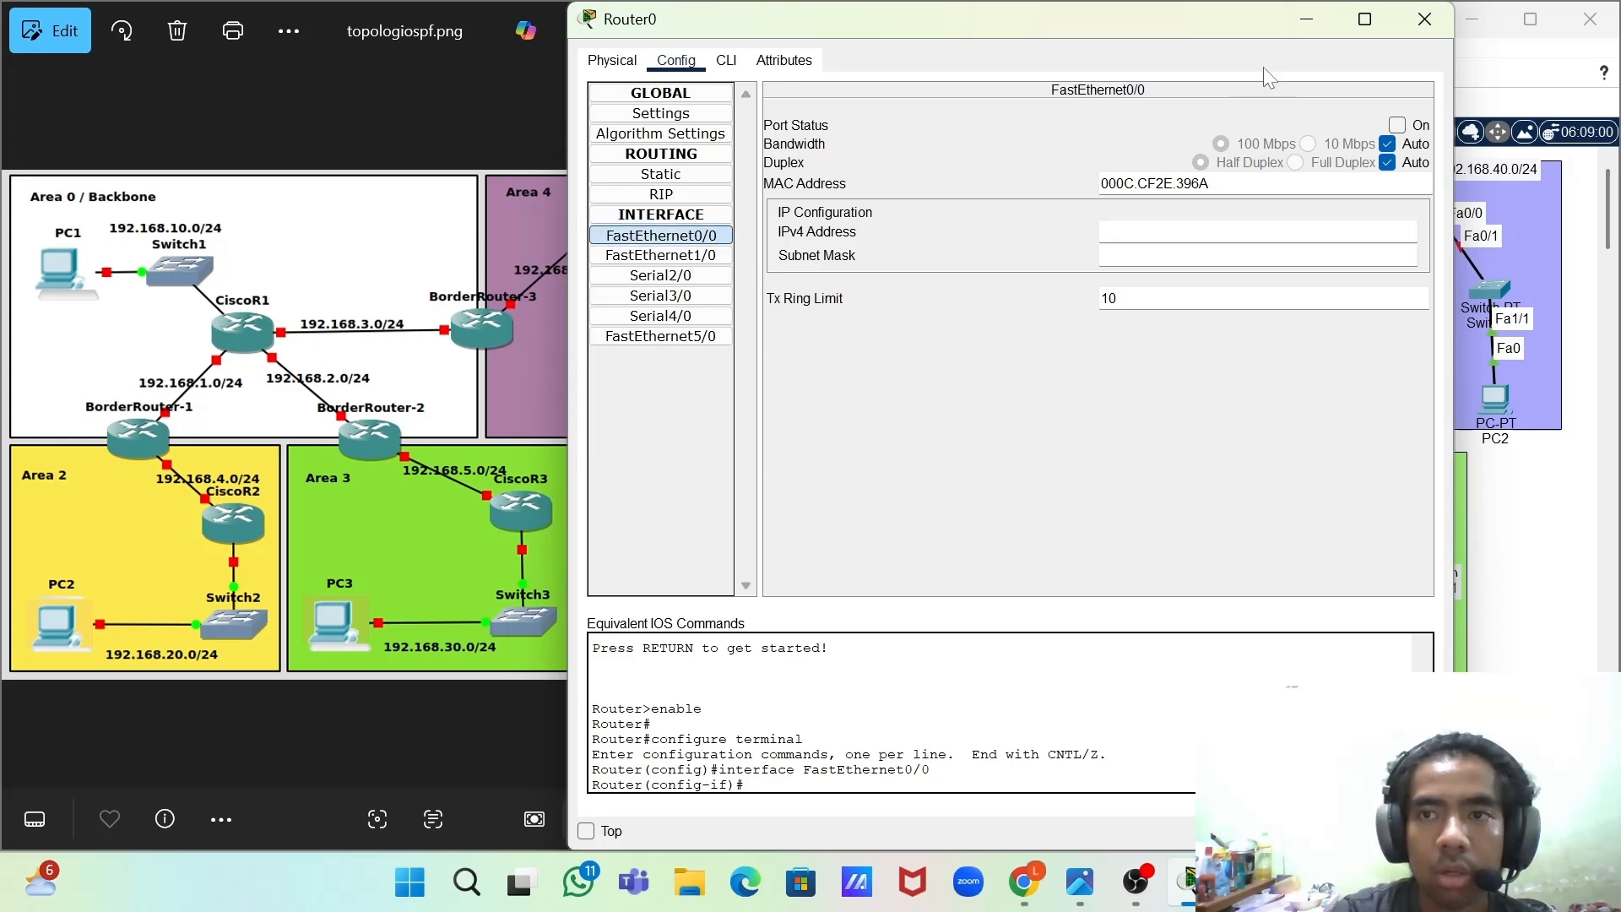
left_click(1301, 25)
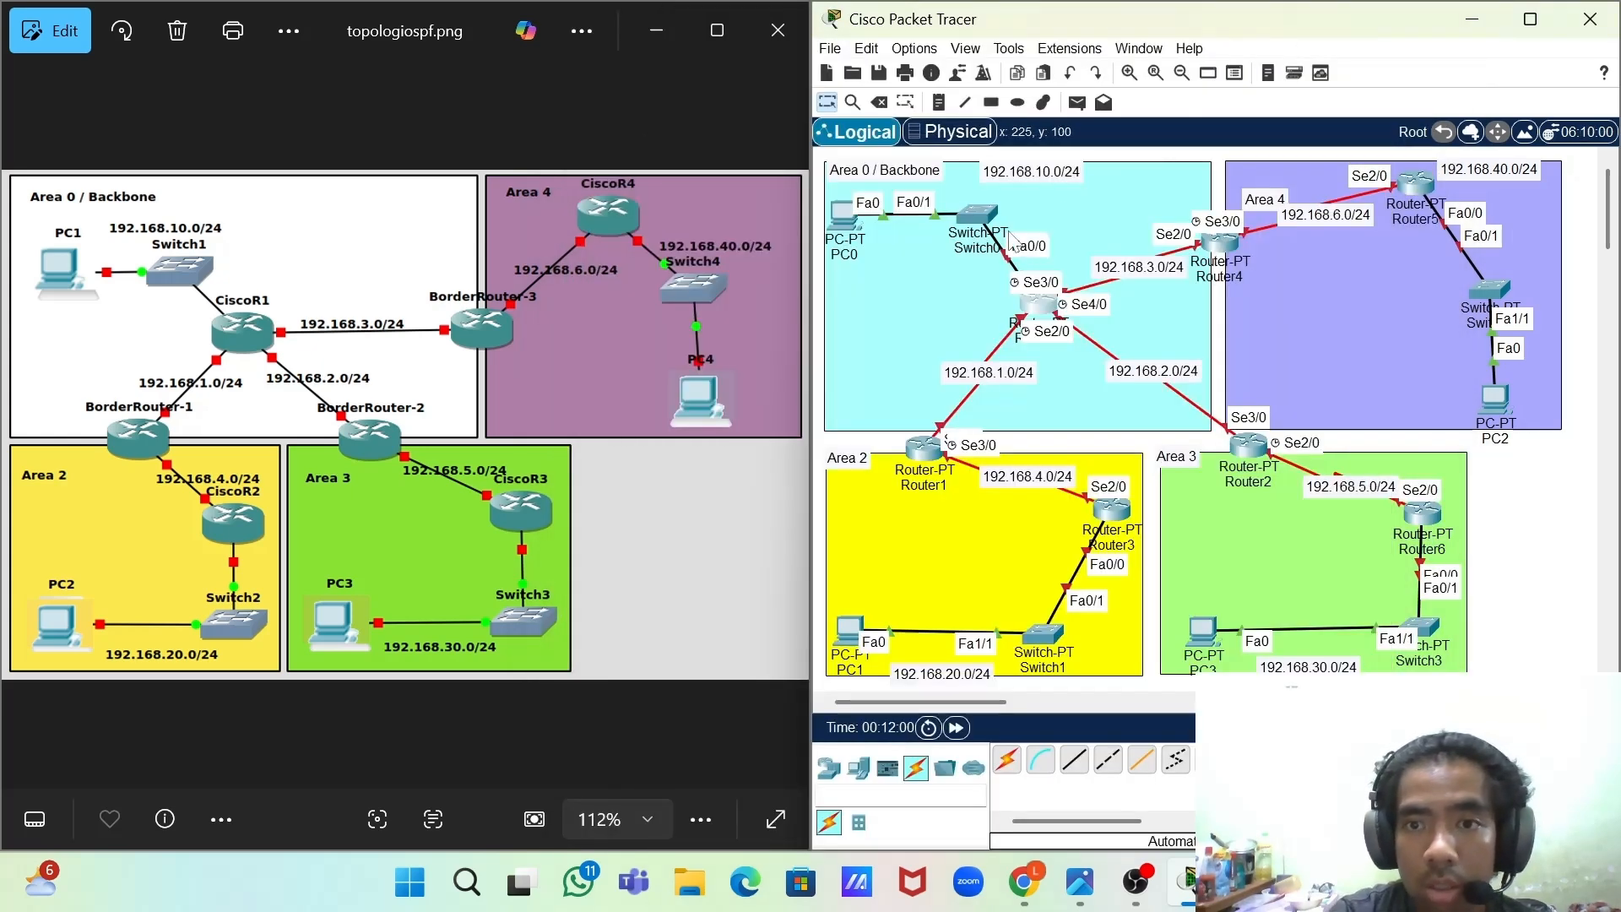
left_click_drag(1045, 309, 1053, 321)
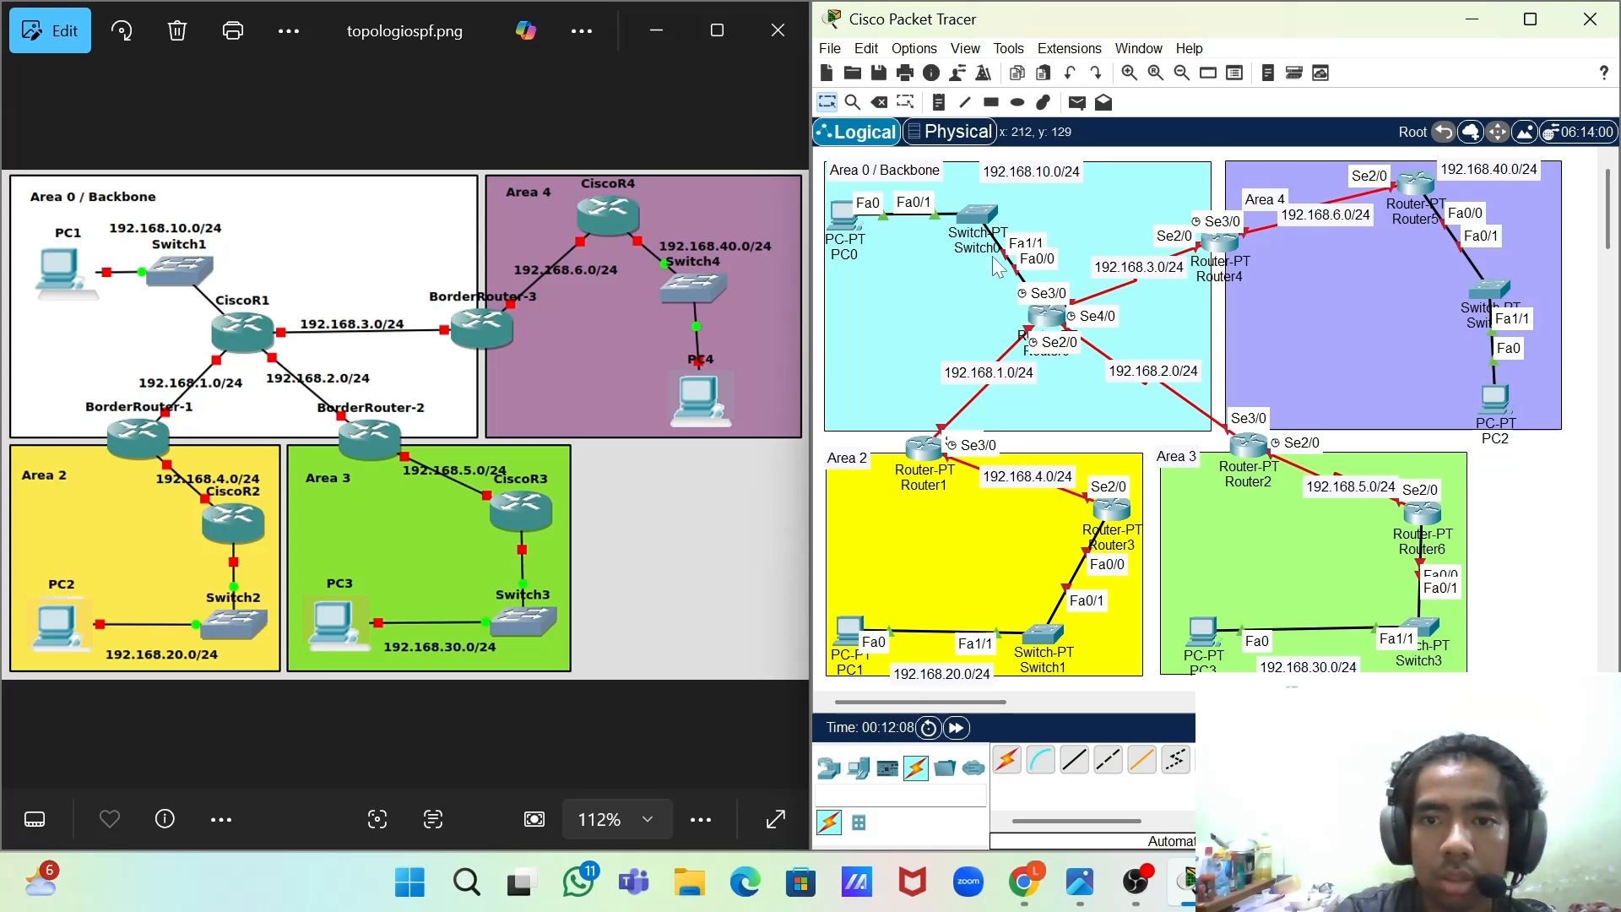
- Turn on Router0's FastEthernet0/0 port and set its IPv4 address to 192.168.10.1 with subnet mask 255.255.255.0
left_click(1051, 317)
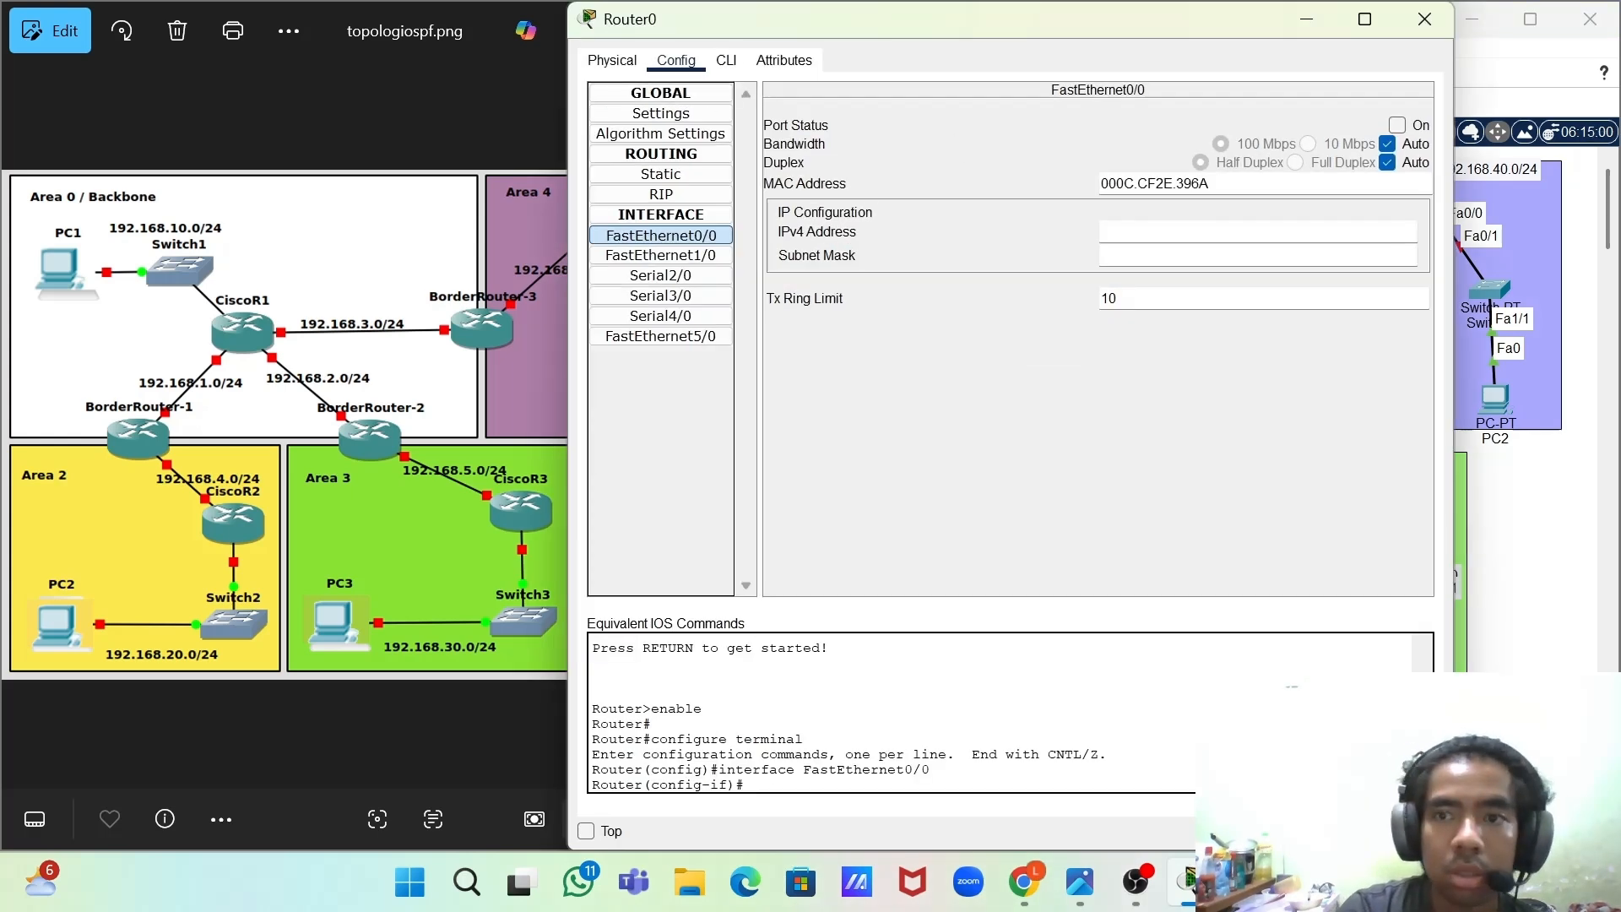
left_click(1397, 125)
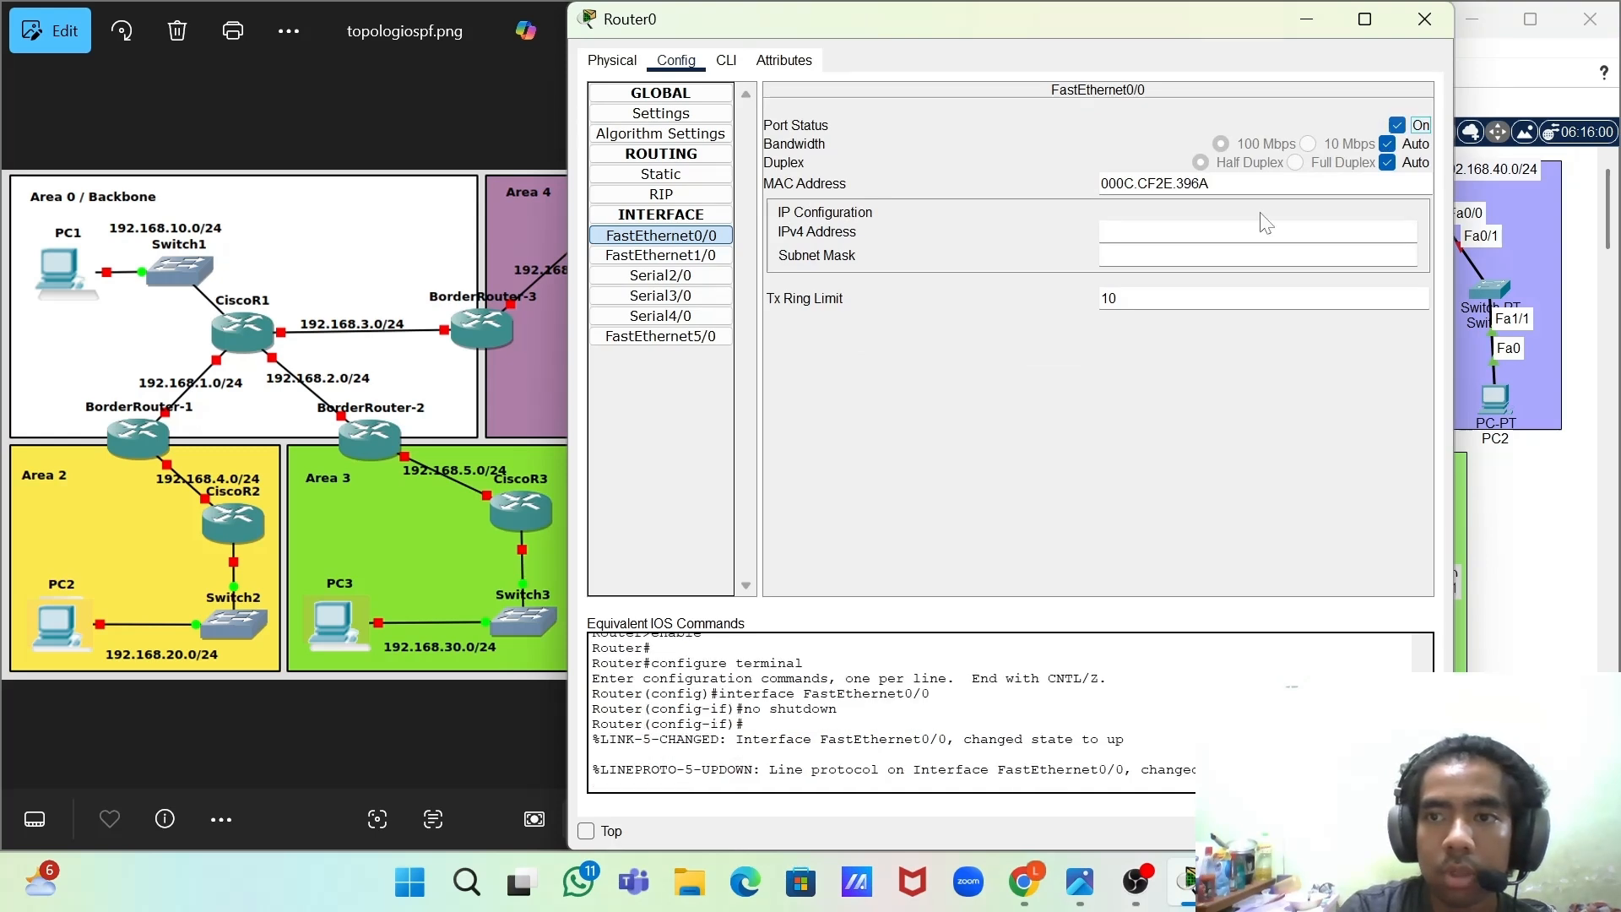
type("192.168.10.2")
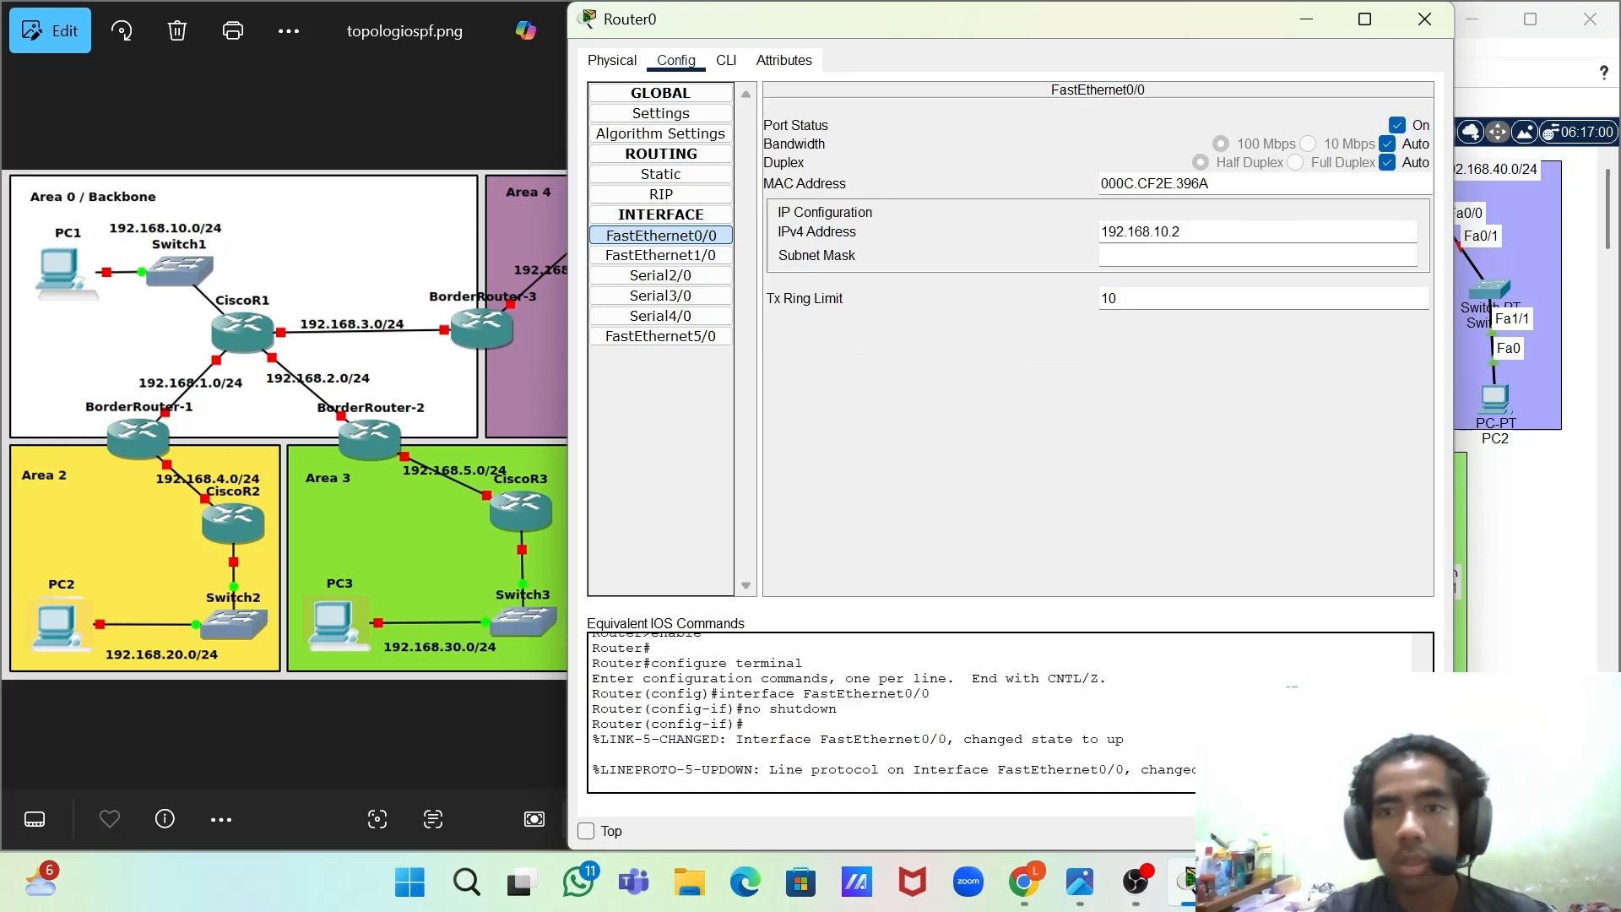
key("BackSpace")
key("Return")
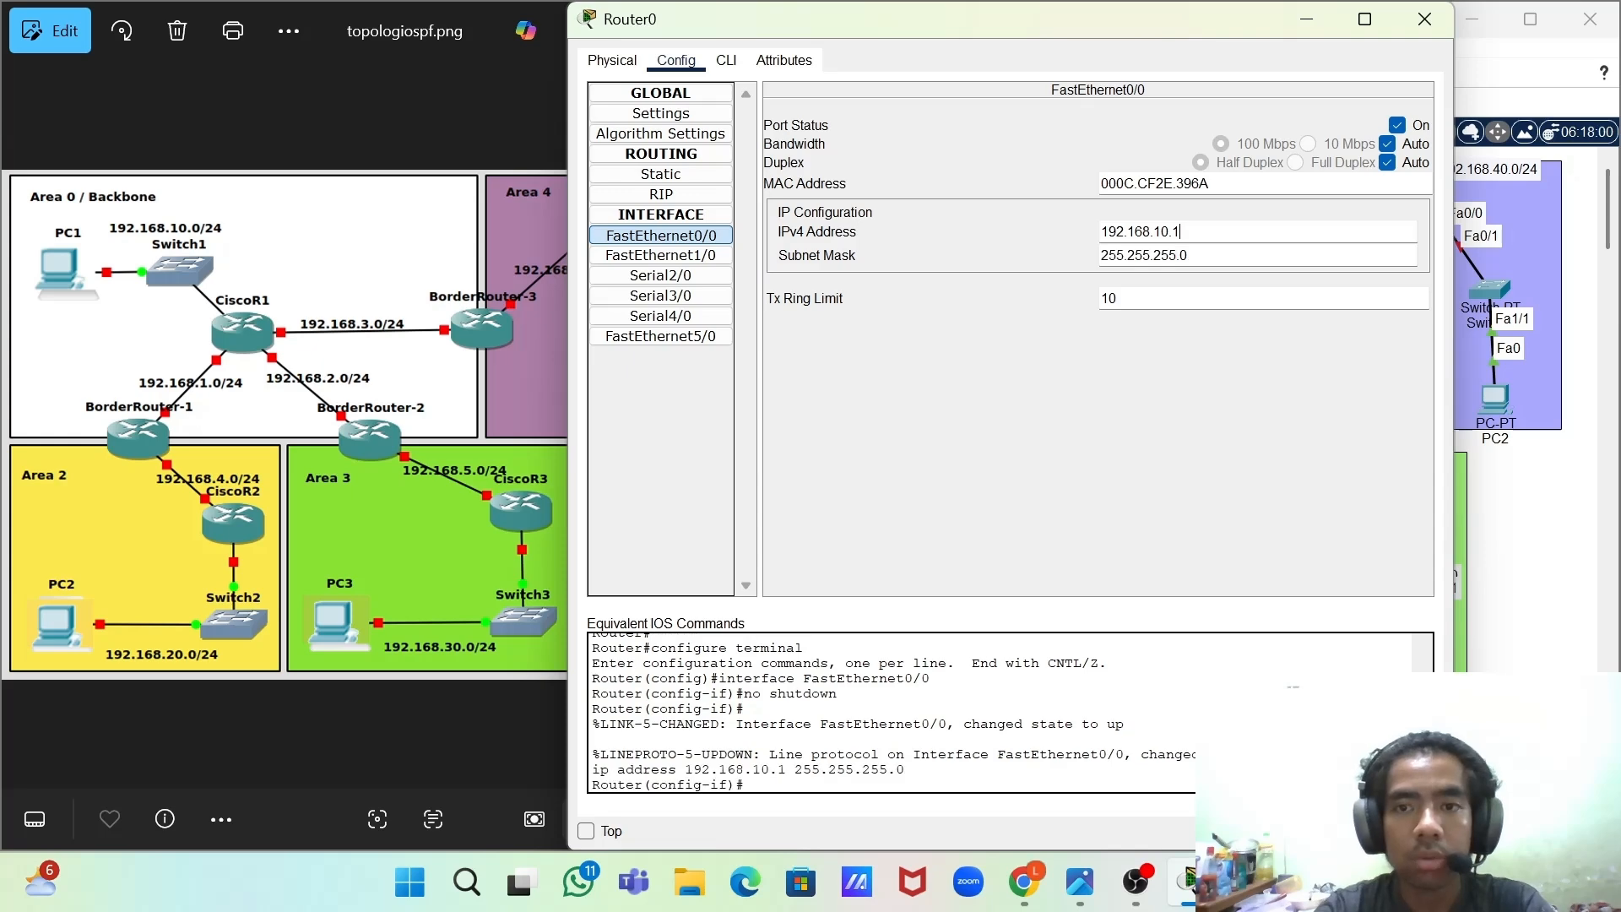
left_click(1424, 19)
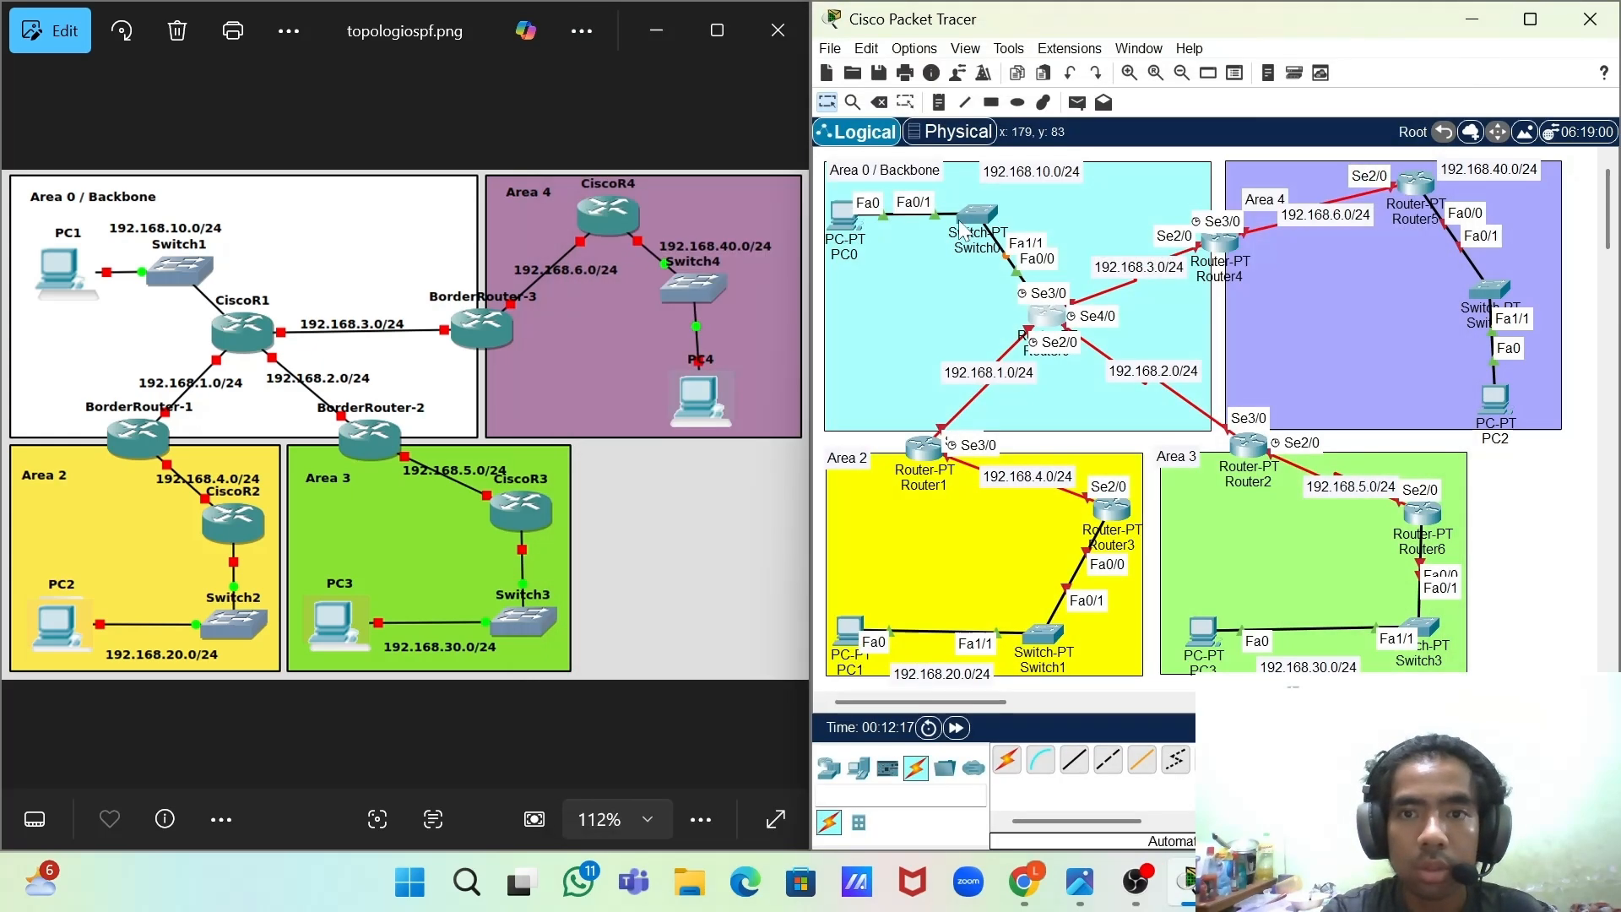
- Review PC0's default gateway in its global settings and close the window
left_click(846, 218)
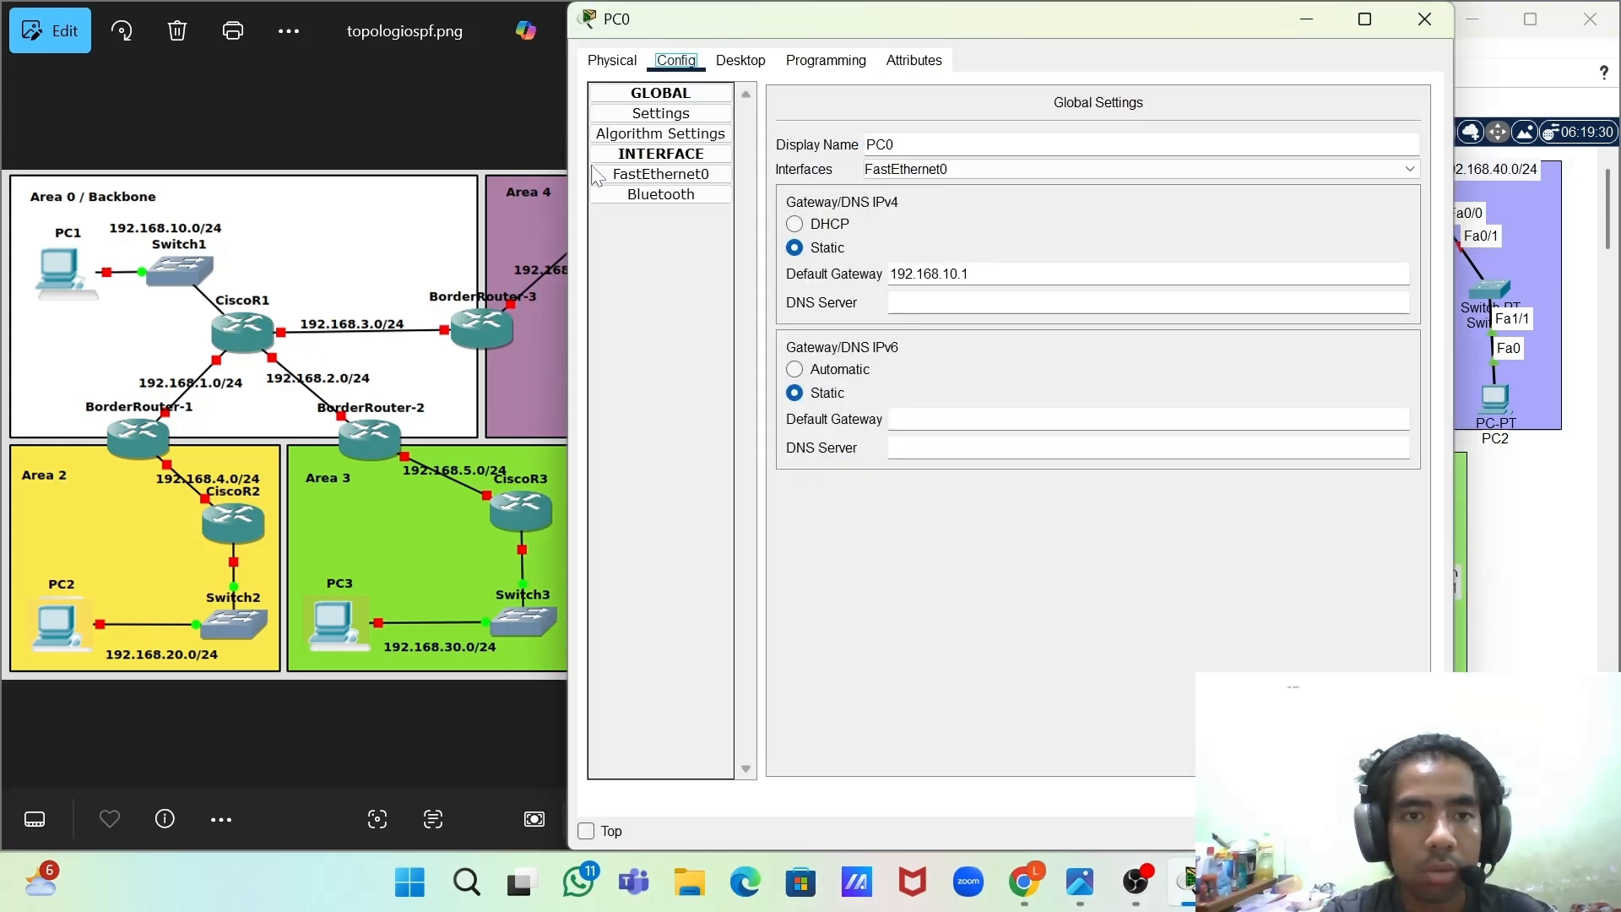
left_click(656, 117)
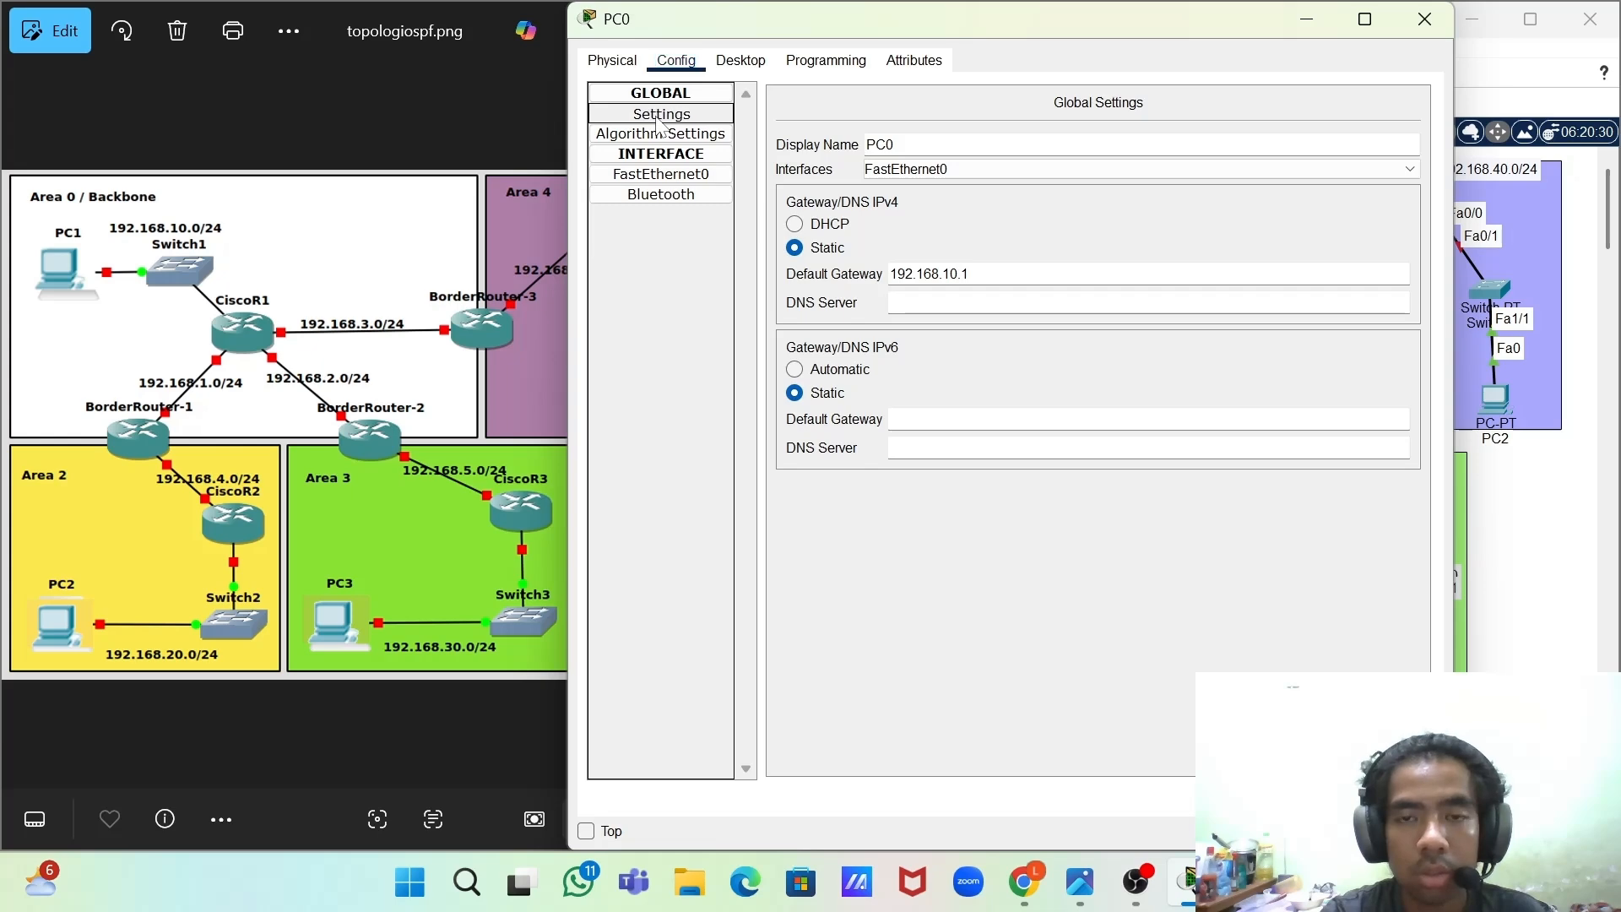
left_click(1424, 18)
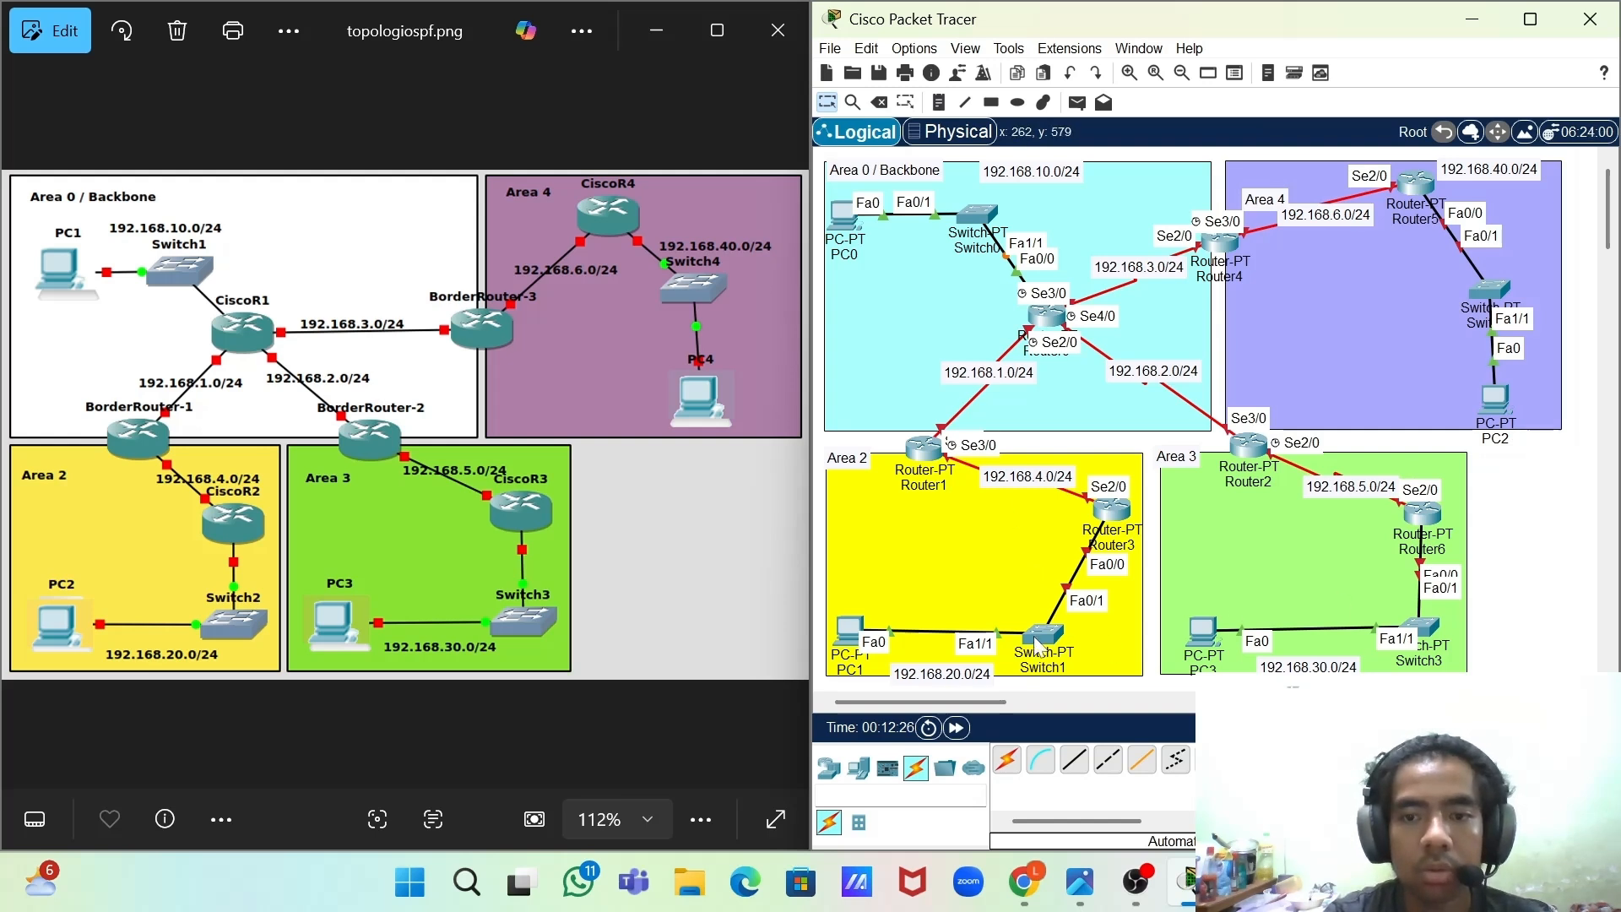
- Nudge Switch1 in Area 2 and set PC1's FastEthernet0 IPv4 address to 192.168.20.2 with subnet mask 255.255.255.0
left_click_drag(1047, 641, 1038, 635)
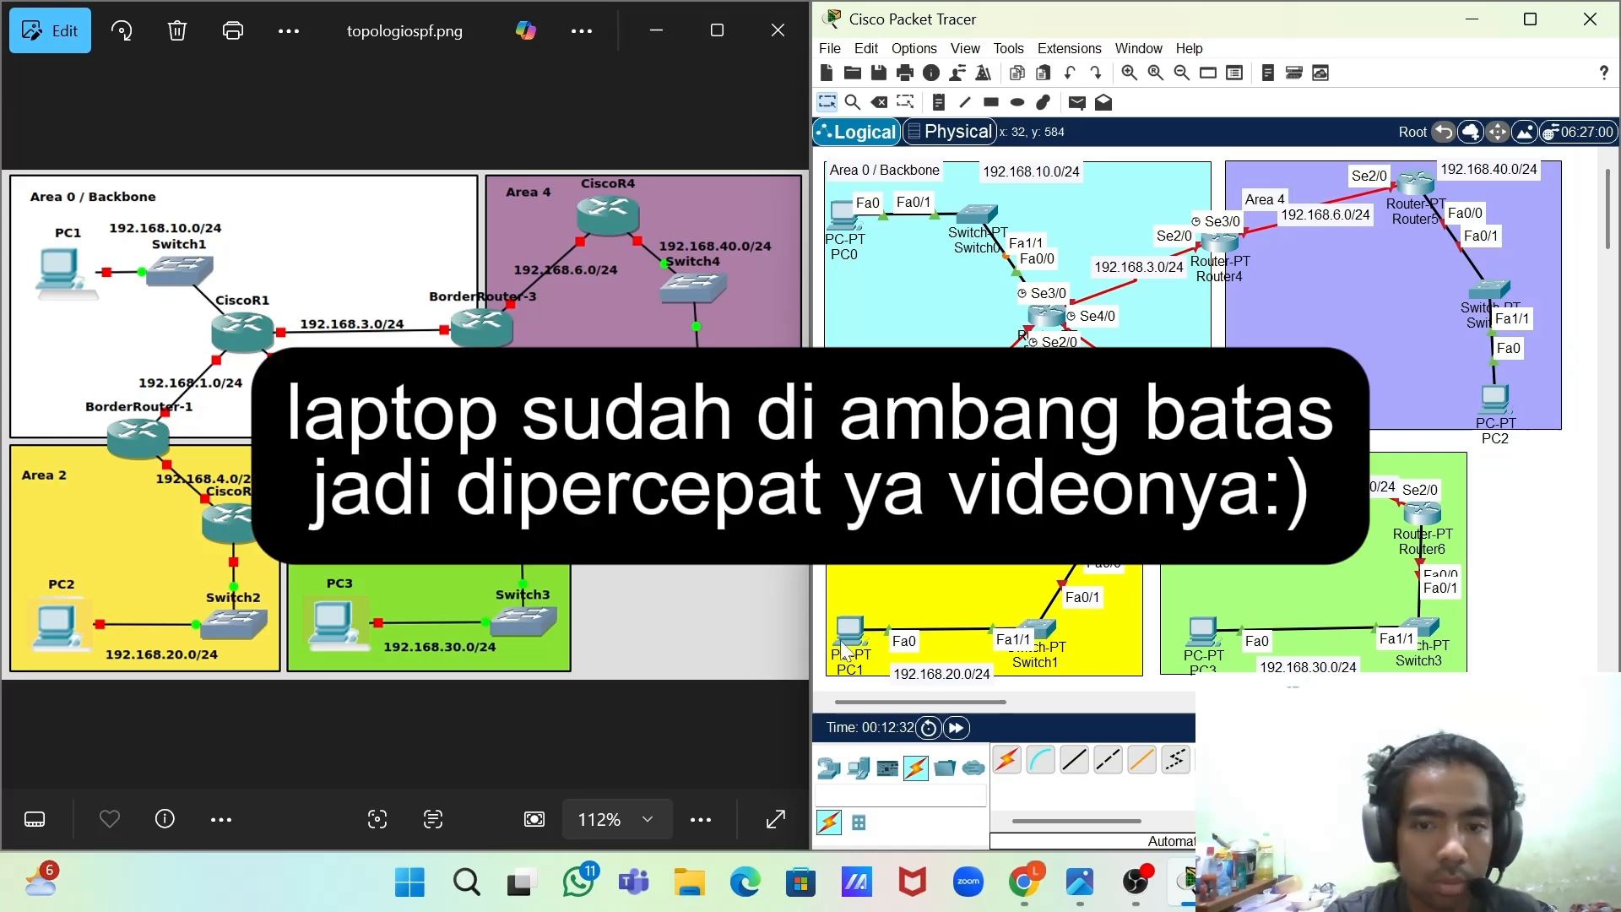
left_click(848, 634)
left_click(675, 216)
left_click(661, 330)
left_click(1258, 424)
type("192.168.10.2")
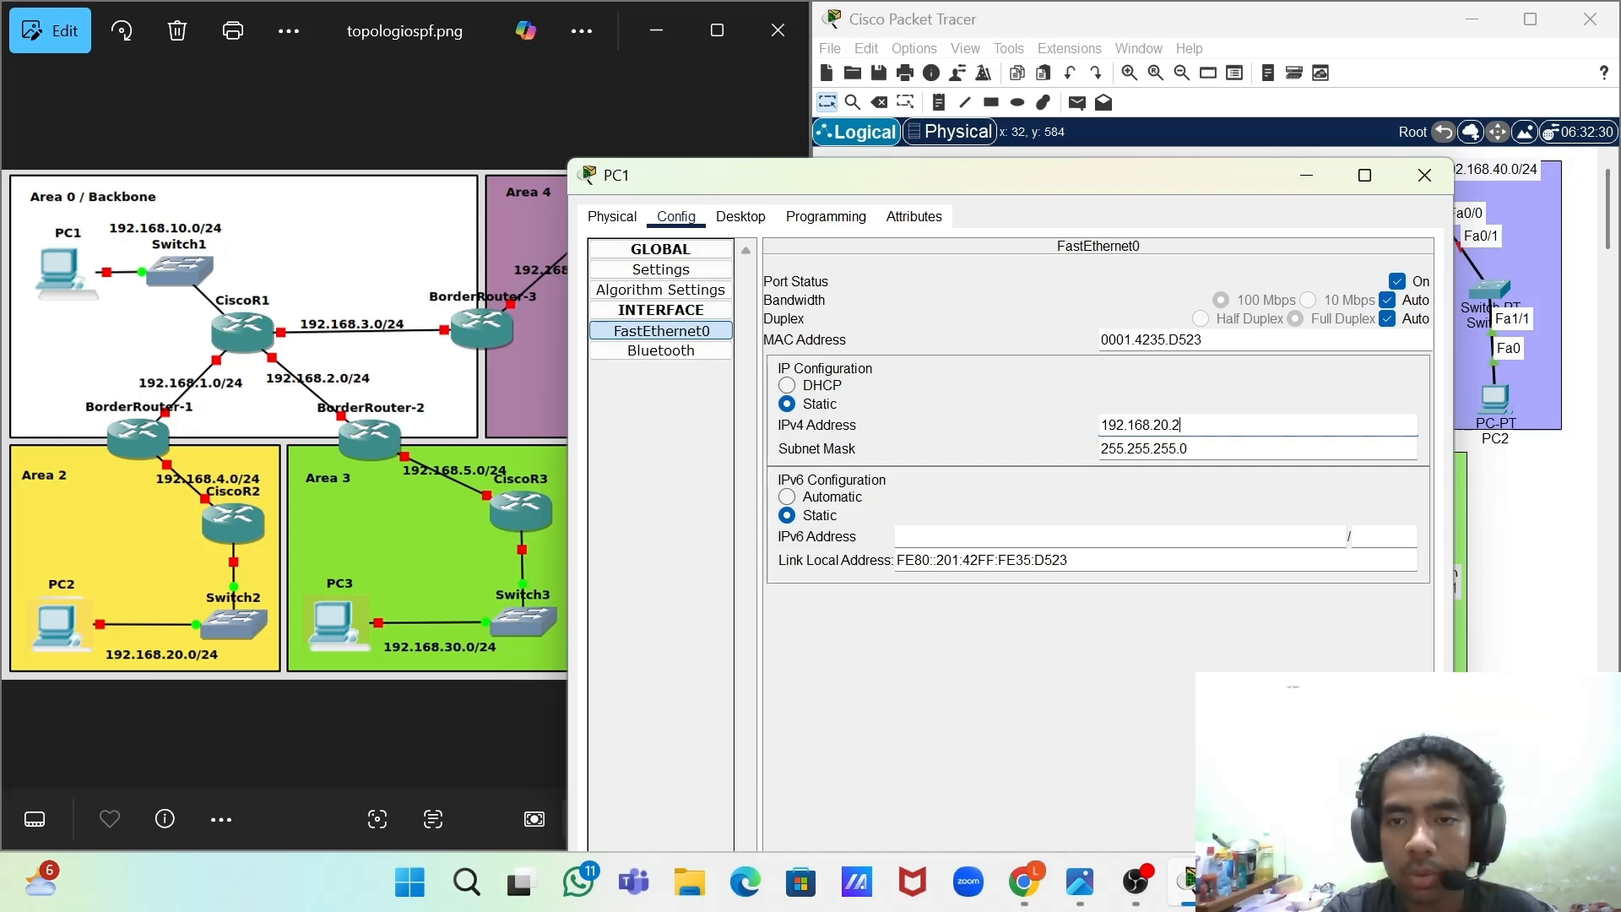
- Set PC1's static IPv4 default gateway to 192.168.20.1 and close its configuration window
left_click(661, 270)
left_click(1148, 430)
type("192.168.10.2")
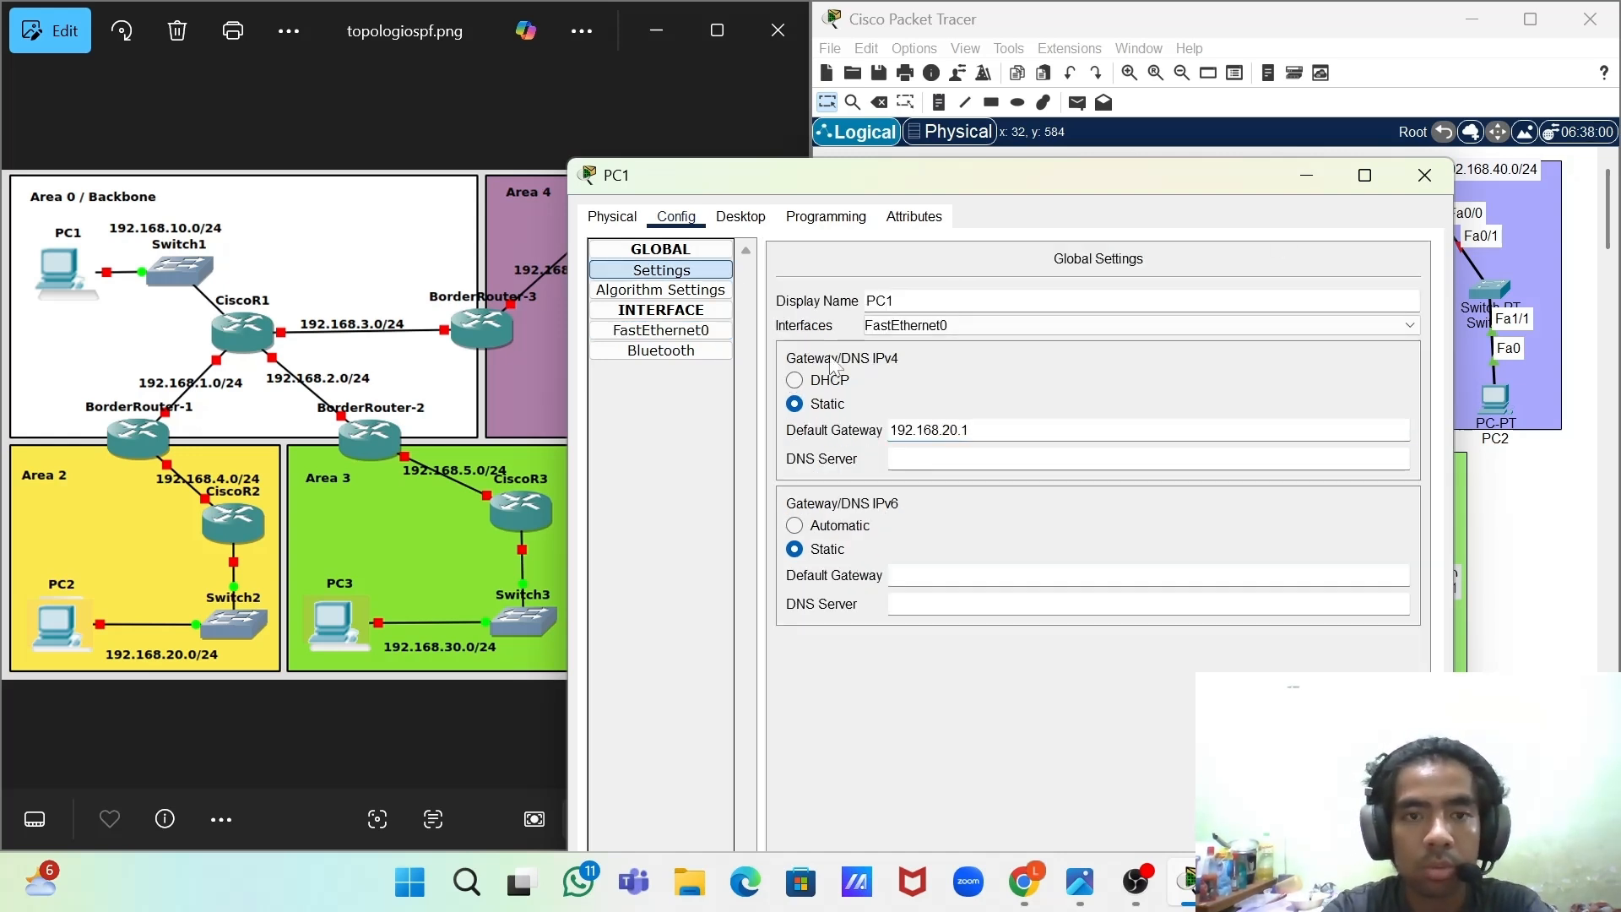
left_click(661, 330)
left_click(661, 270)
left_click(1424, 175)
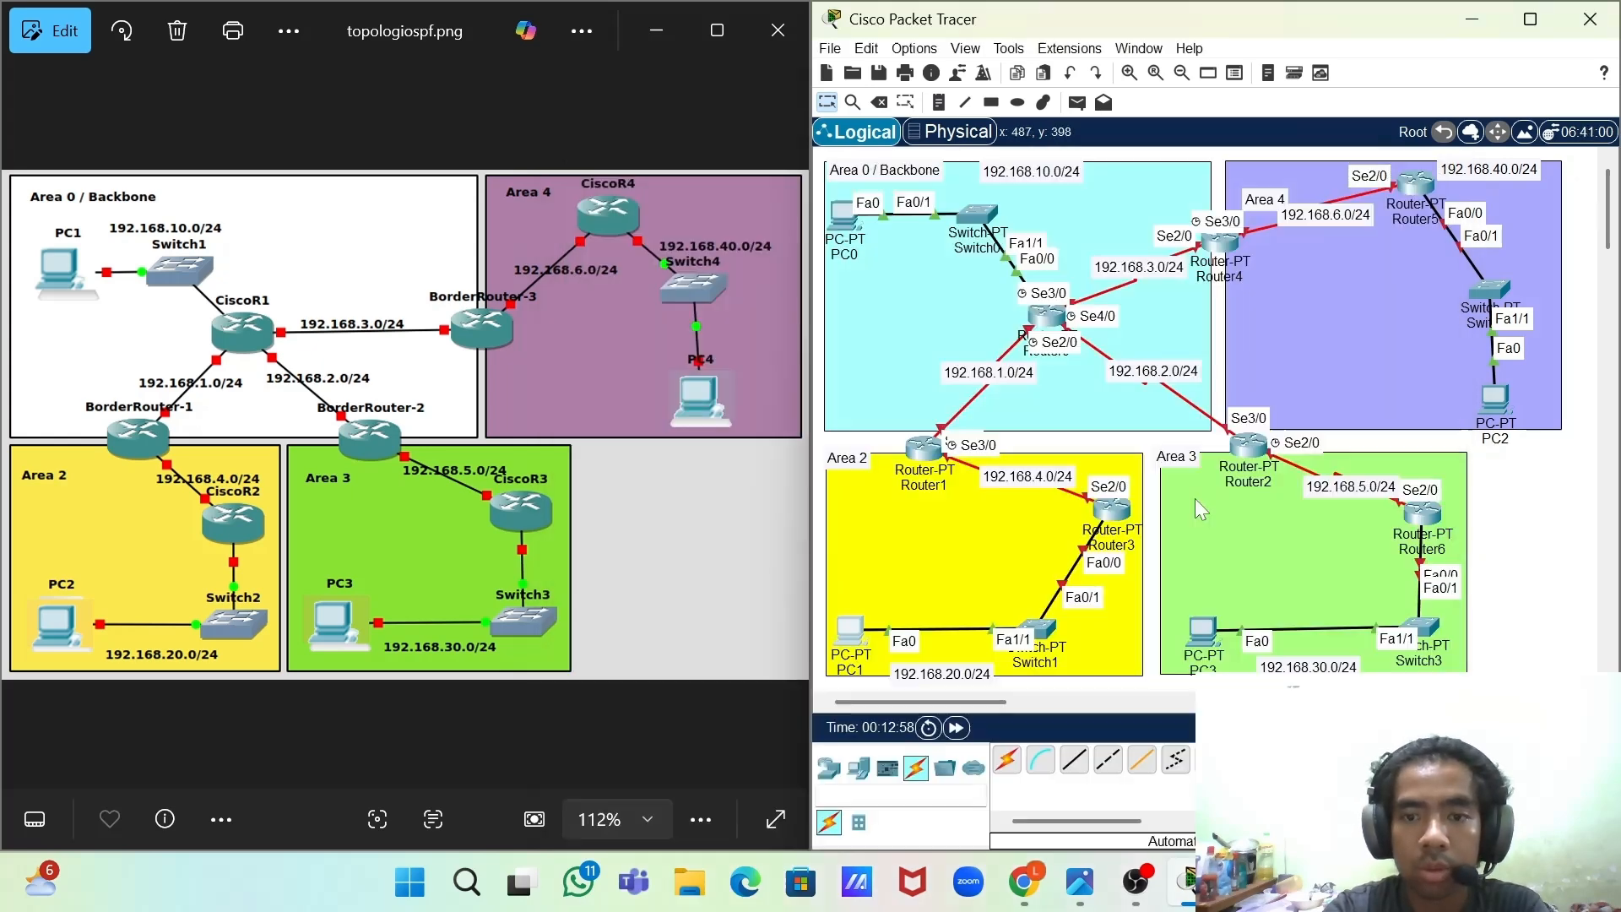
- Turn on Router3's FastEthernet0/0 port and enter its IPv4 address for the Area 2 LAN
left_click(1111, 508)
left_click(675, 60)
left_click(661, 236)
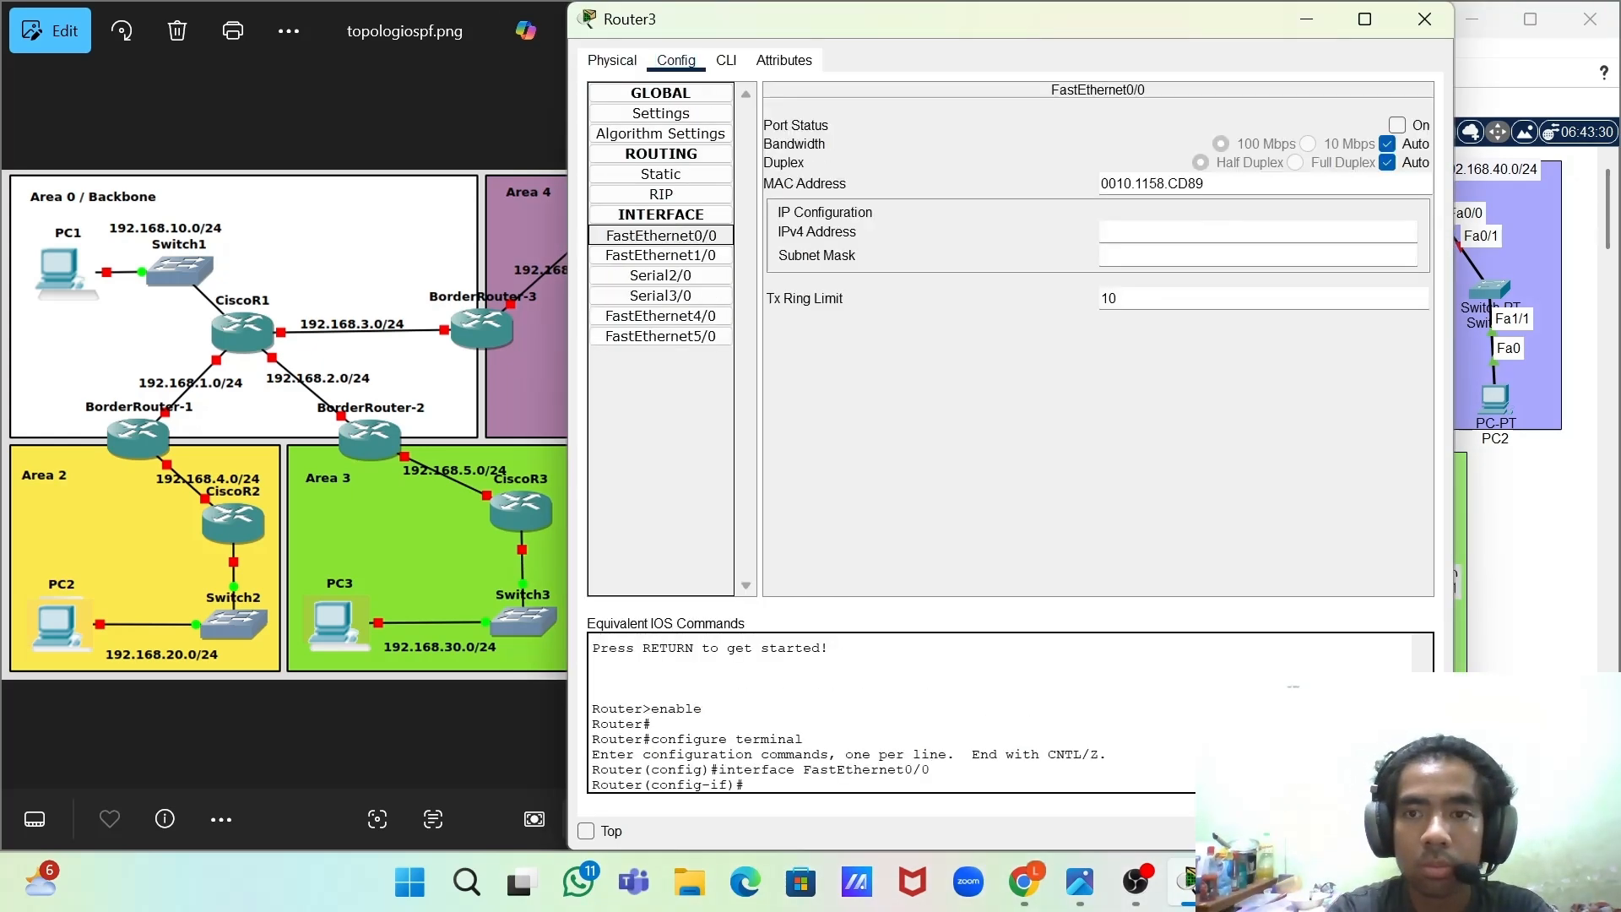
left_click(1397, 125)
left_click(1258, 232)
type("192.168.10.2")
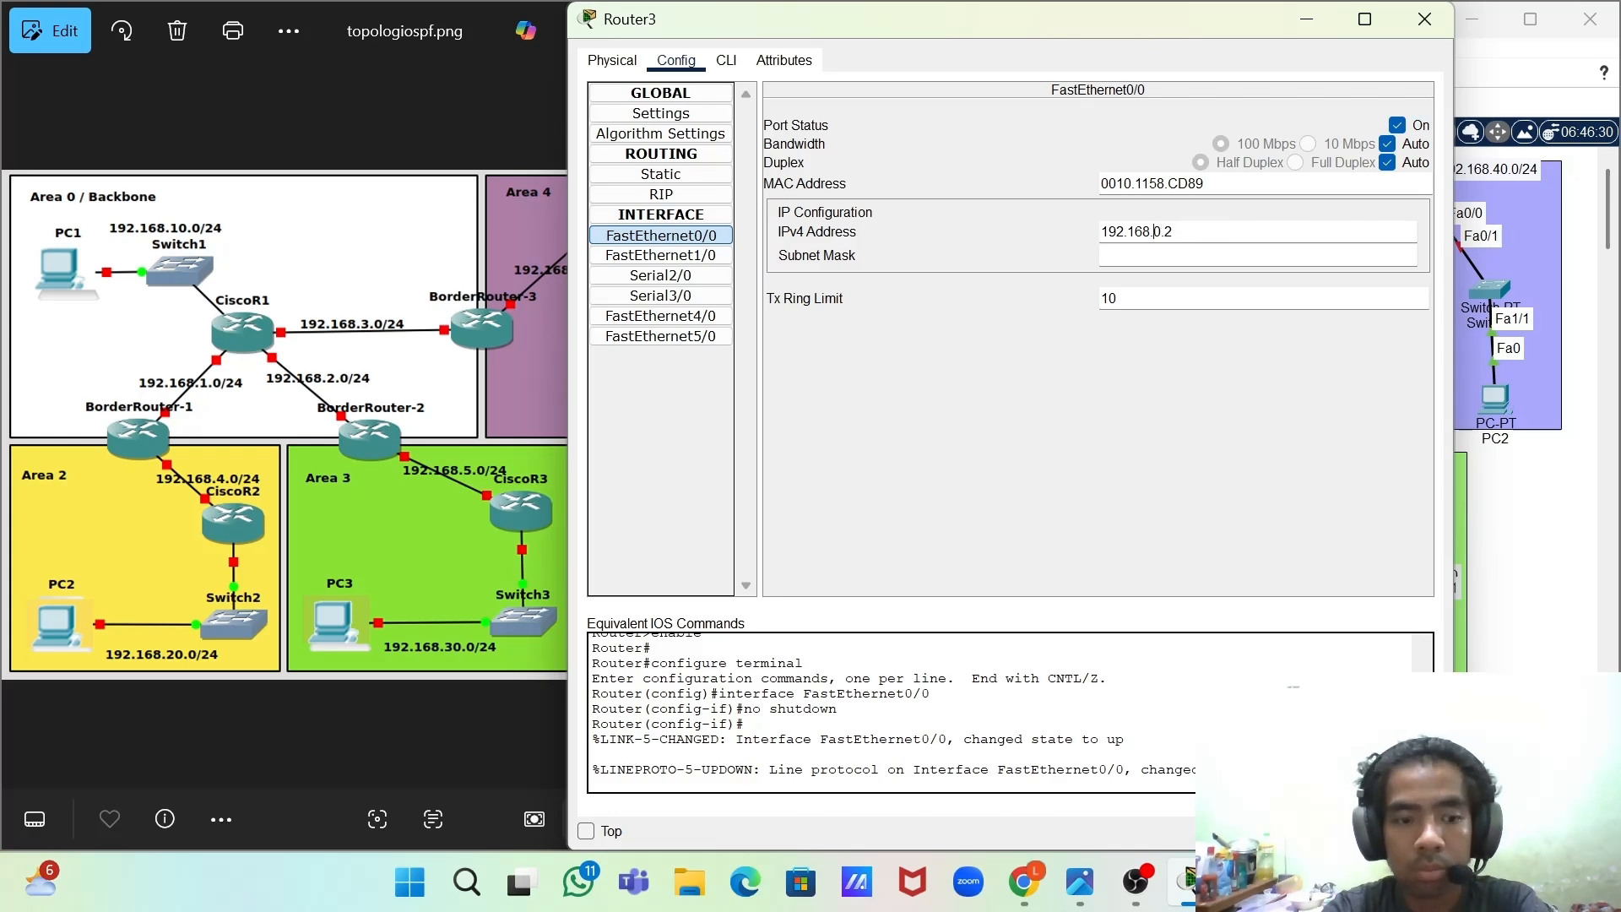
key("Tab")
left_click(1424, 18)
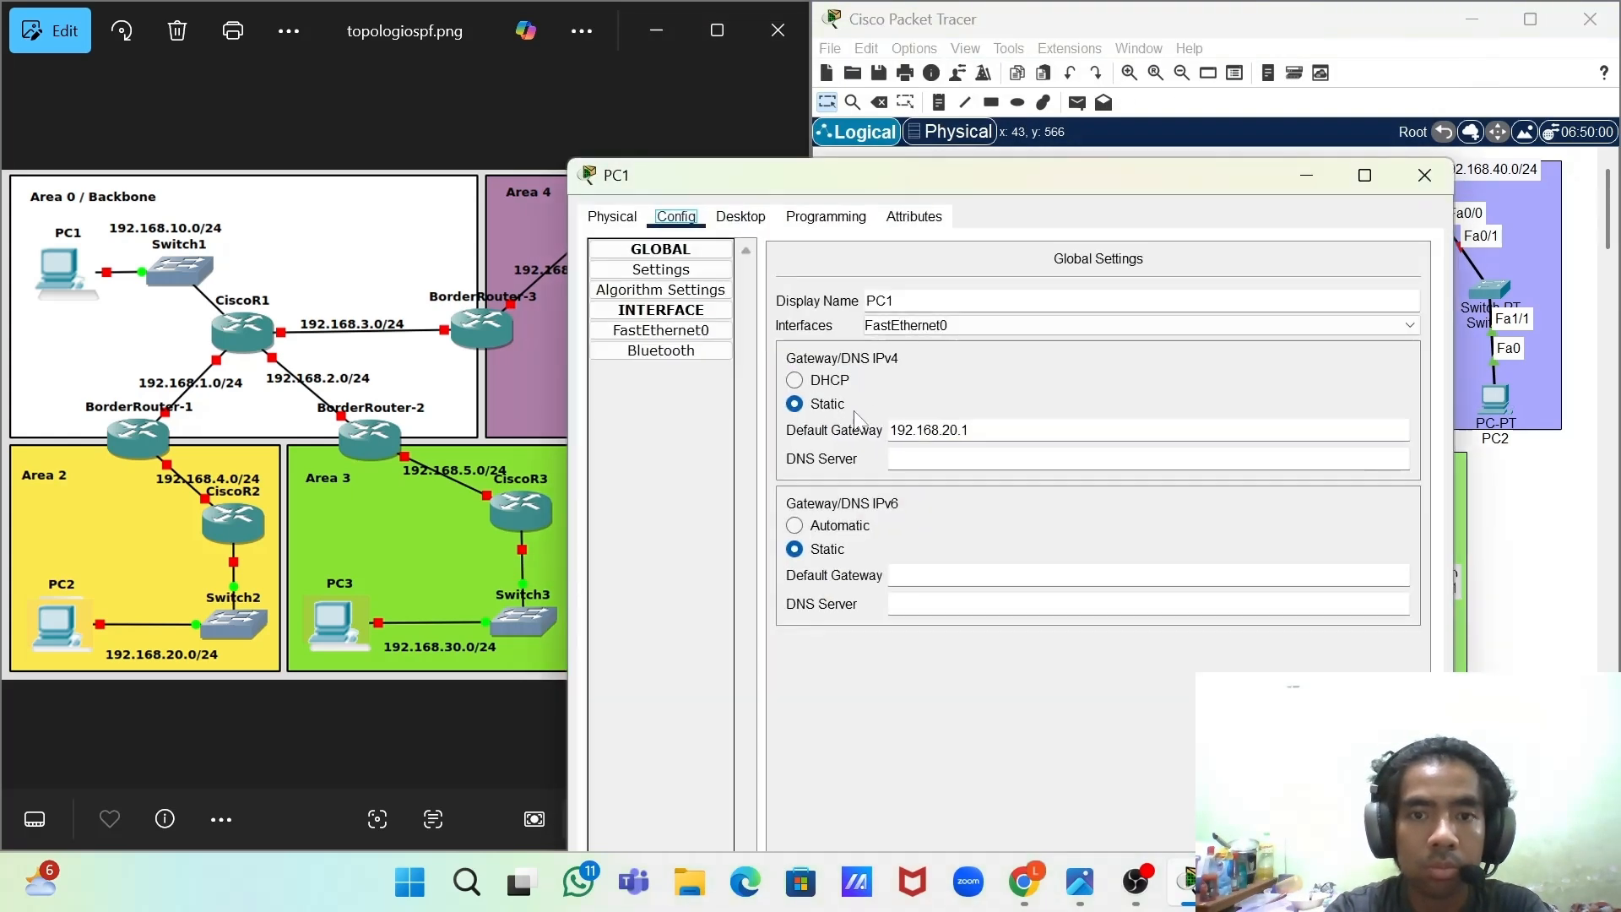
- Check the FastEthernet settings of PC1, Router0 and PC0 against each other
left_click(661, 330)
left_click(1424, 175)
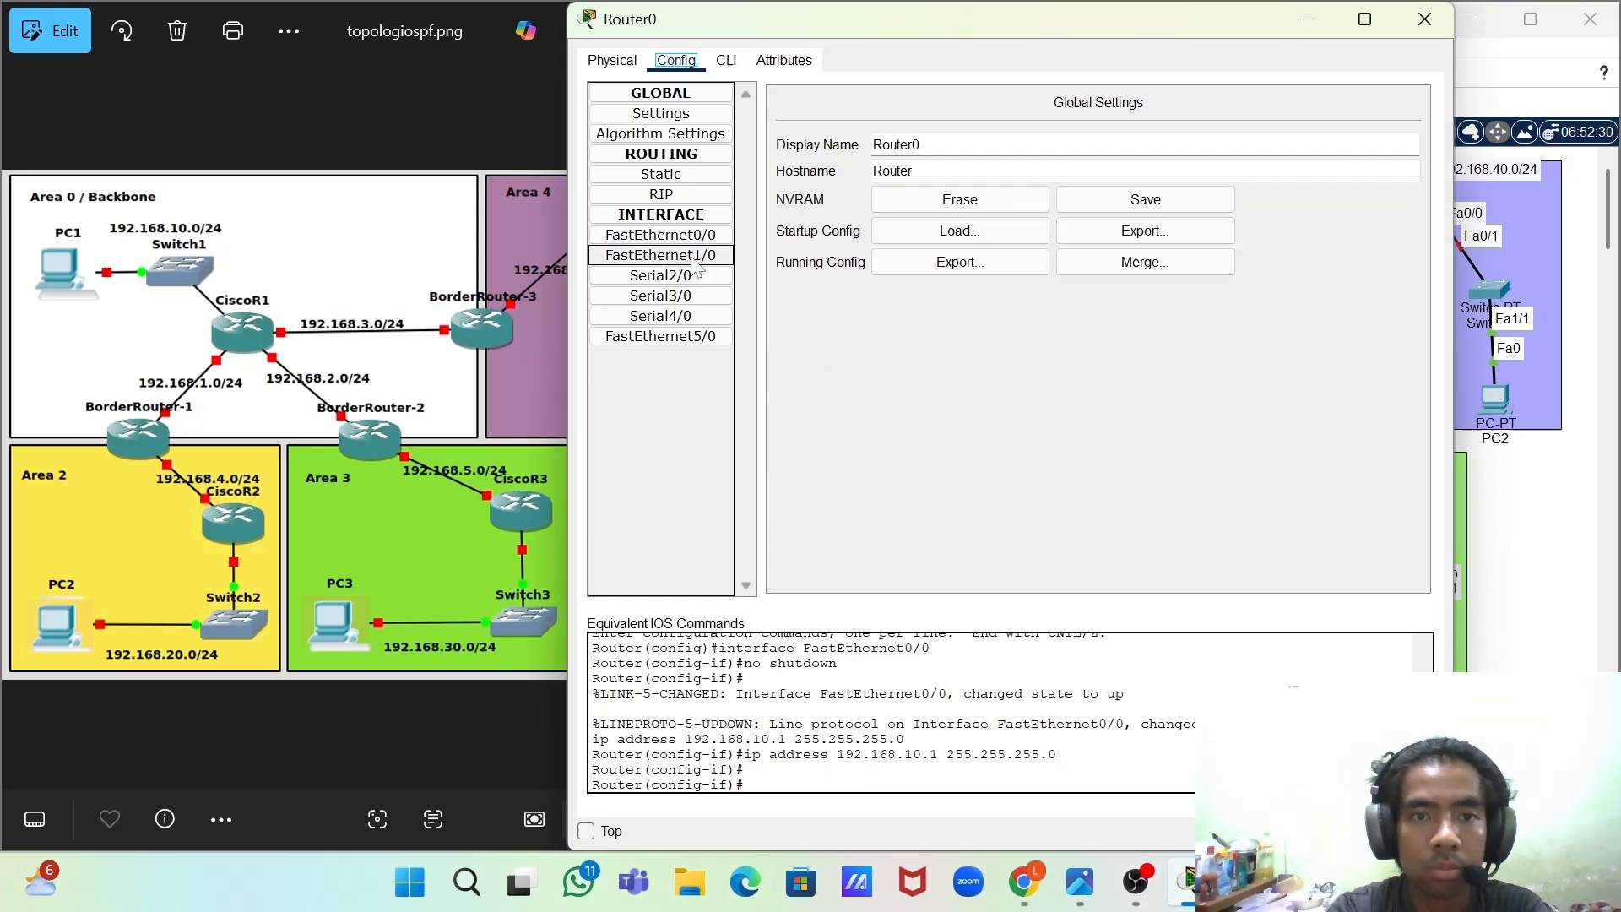
left_click(688, 236)
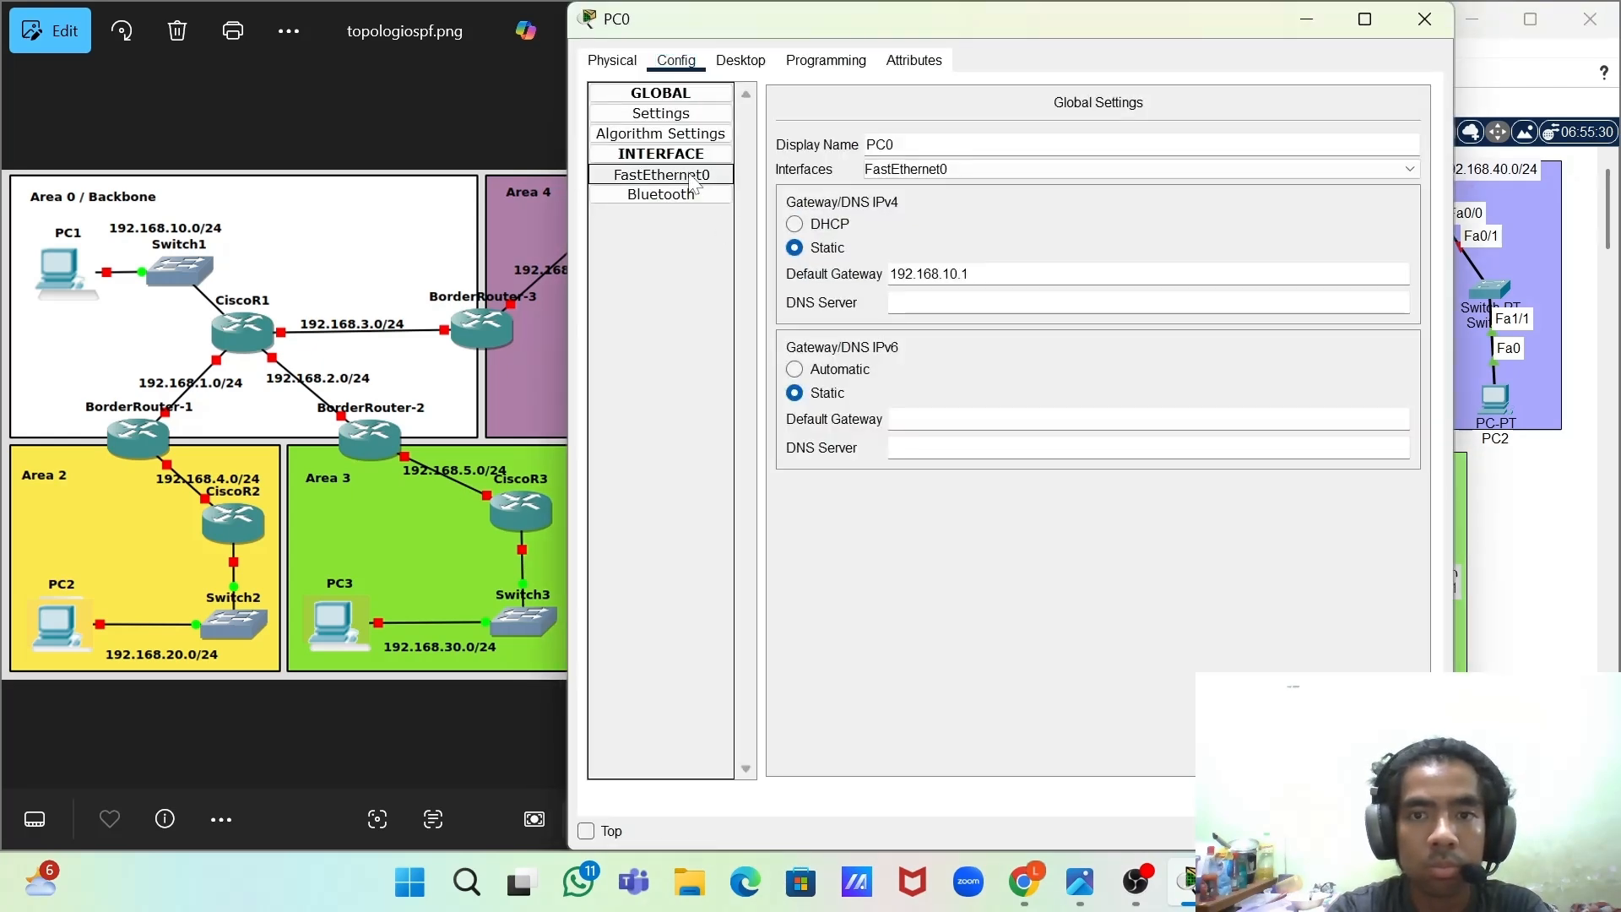
left_click(692, 177)
left_click(1425, 19)
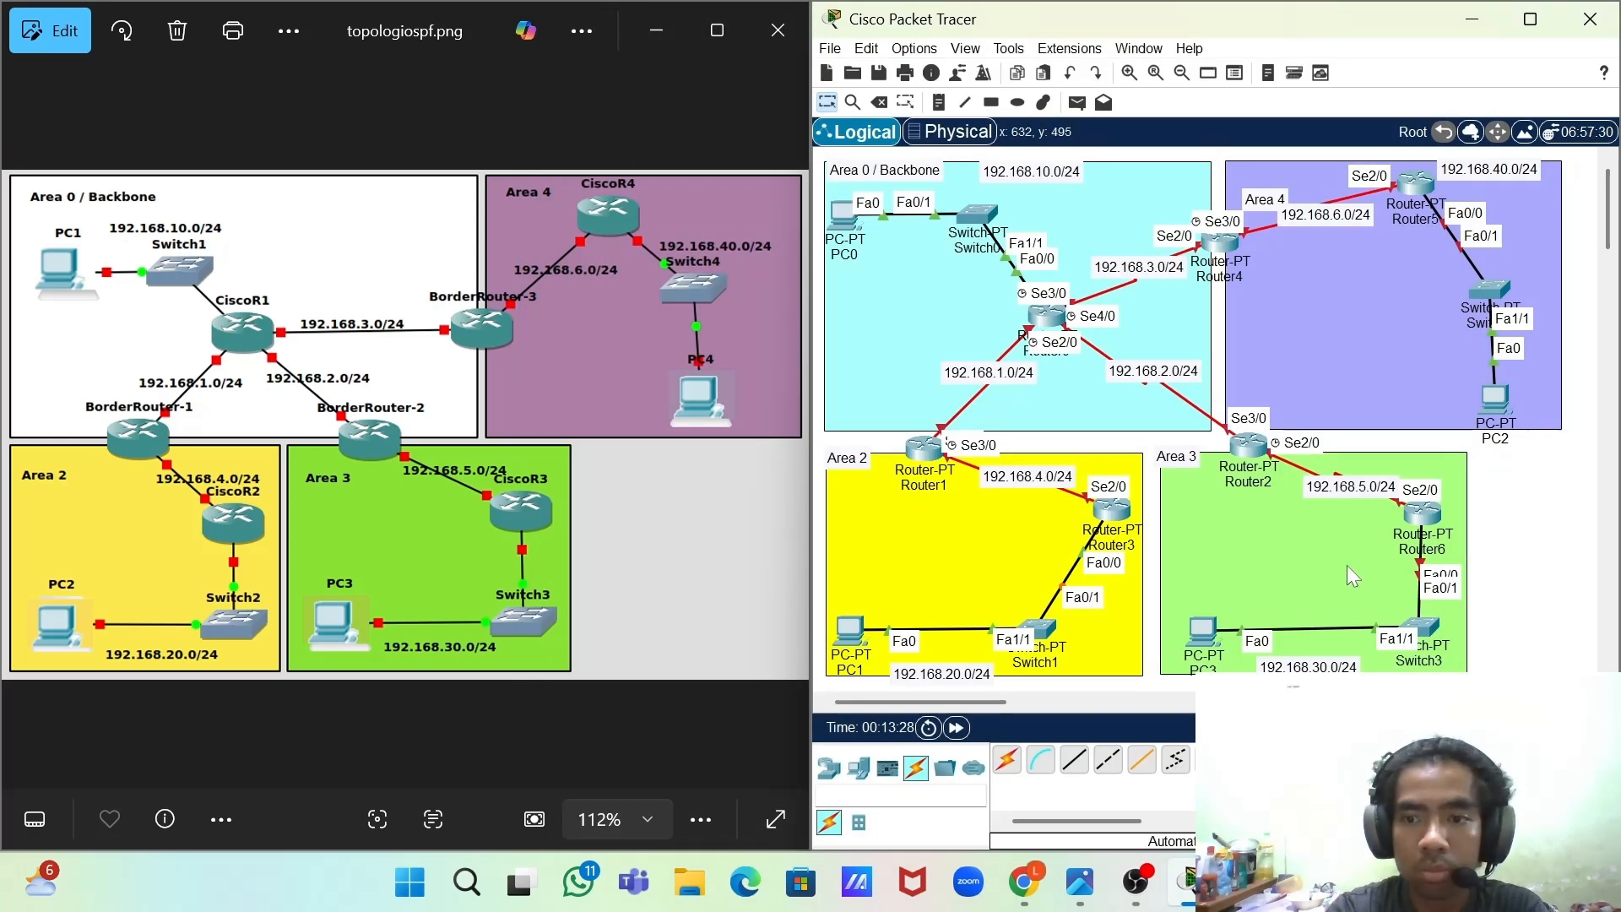
- Set PC3's FastEthernet0 IPv4 address to 192.168.30.2, fill in its subnet mask, and open its global gateway settings
left_click(1202, 630)
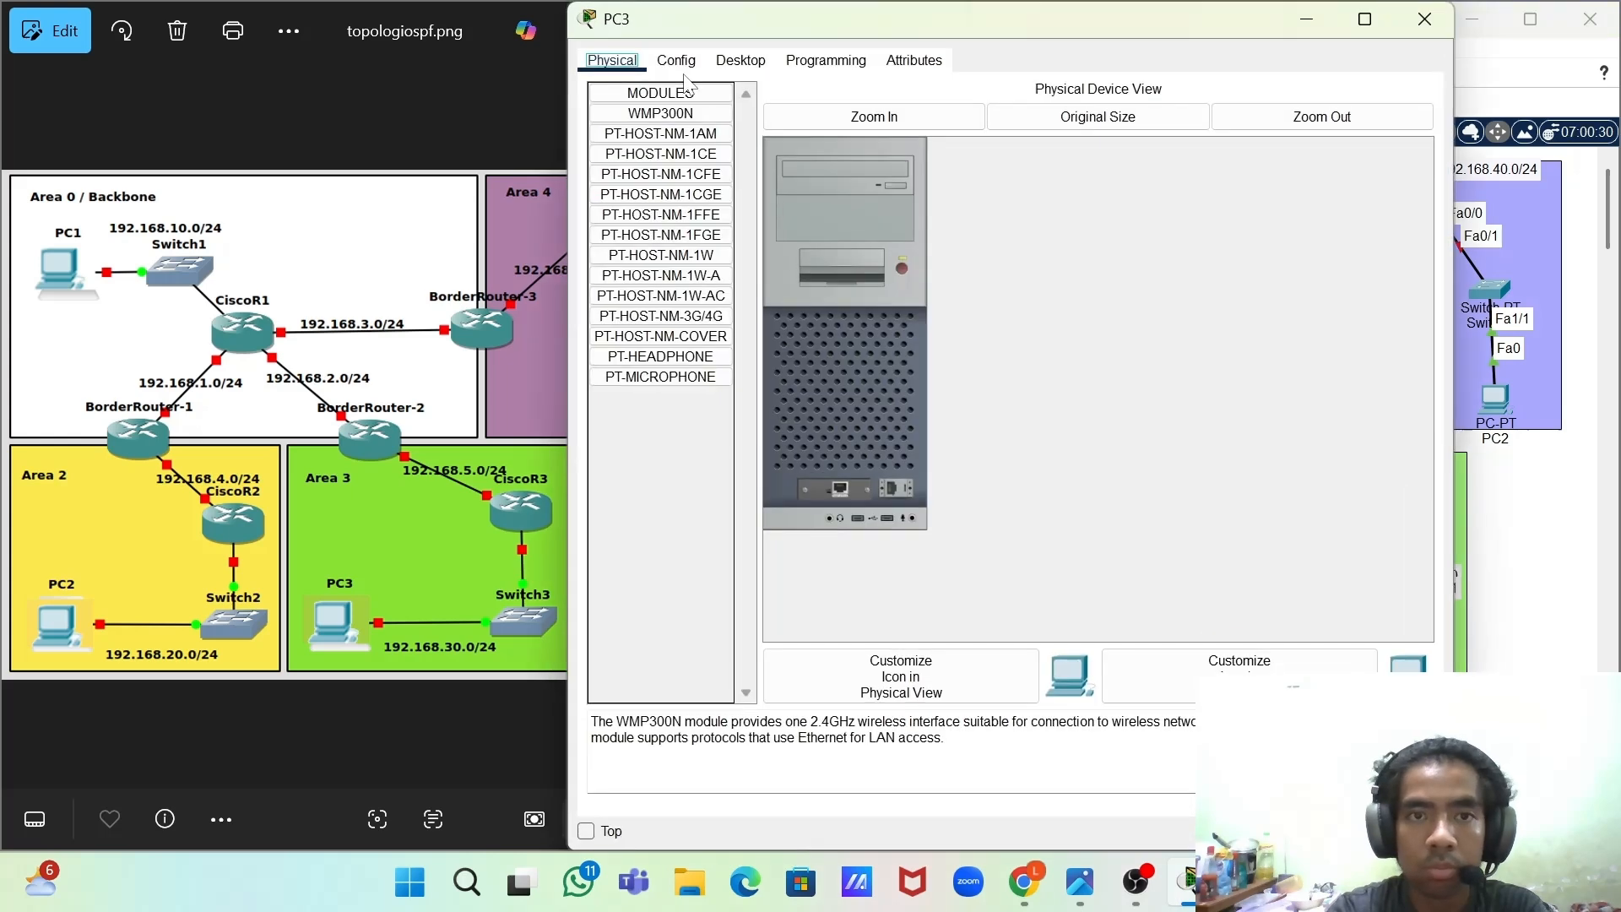
left_click(661, 173)
type("192.168.20.1")
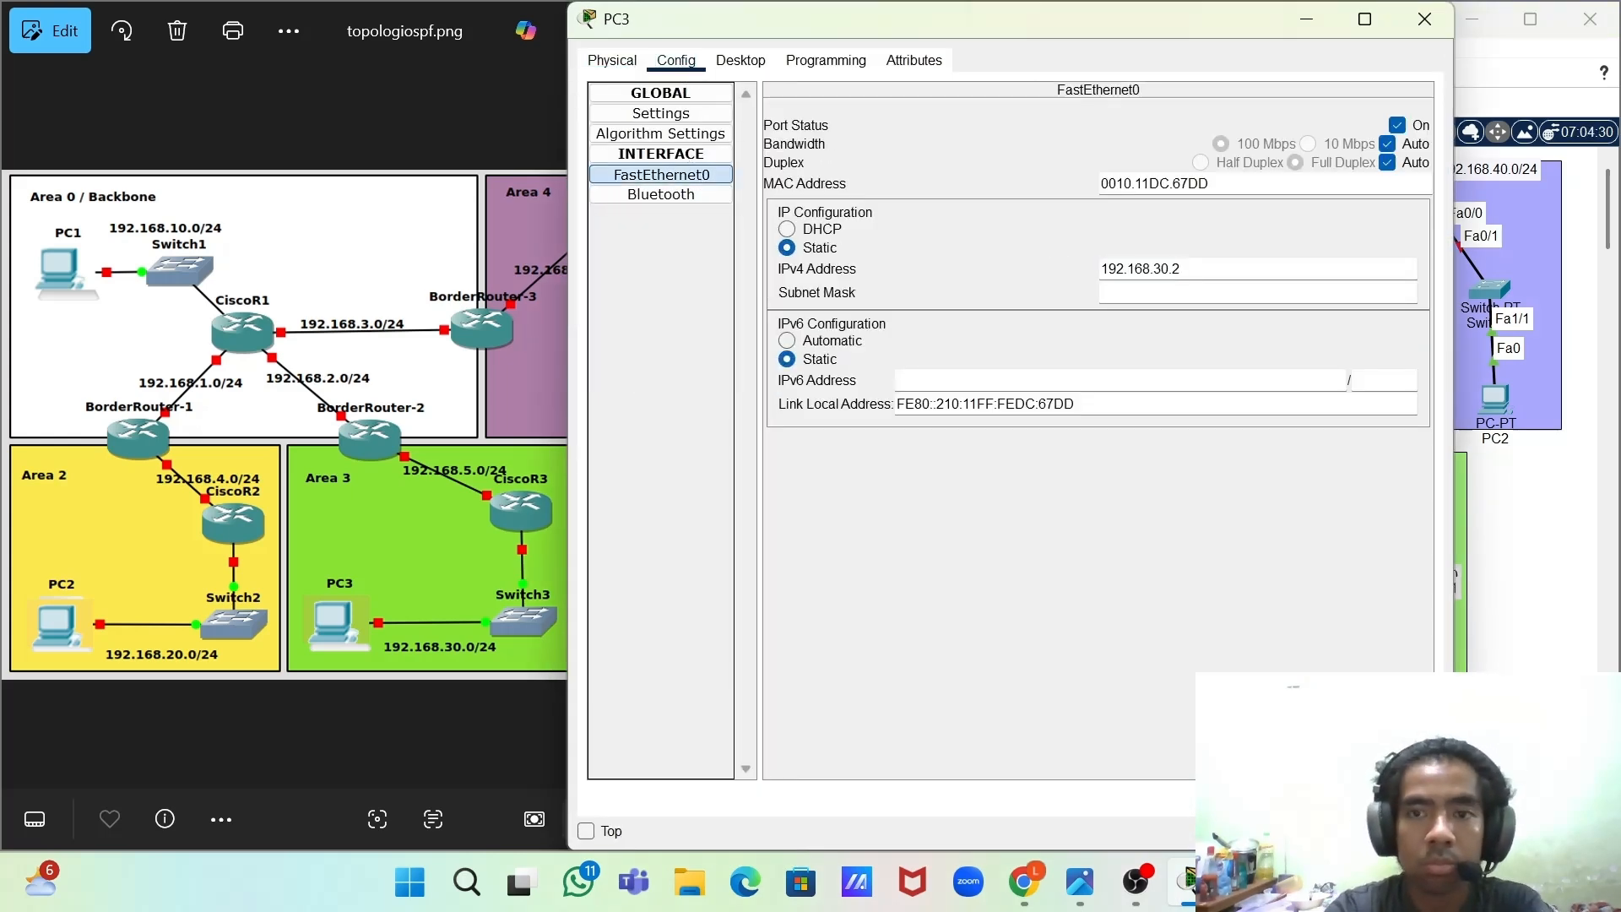
left_click(1258, 292)
left_click(661, 113)
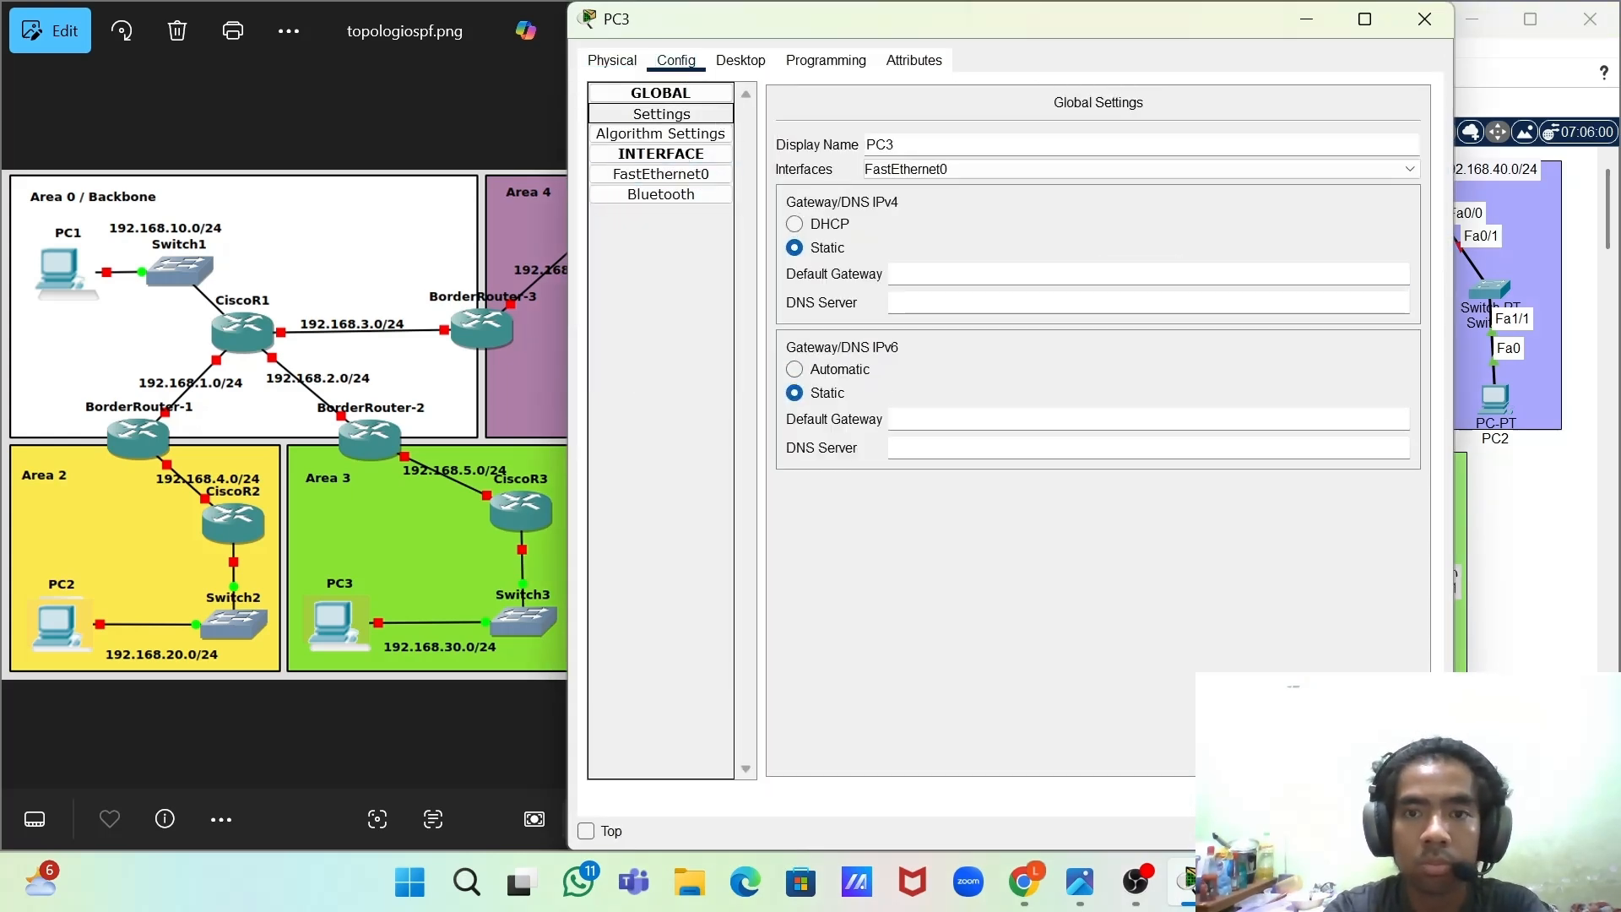
- Enter PC3's IPv4 default gateway, and turn on Router6's FastEthernet0/0 port with the IPv4 address 192.168.30.1
type("192.168.30.2")
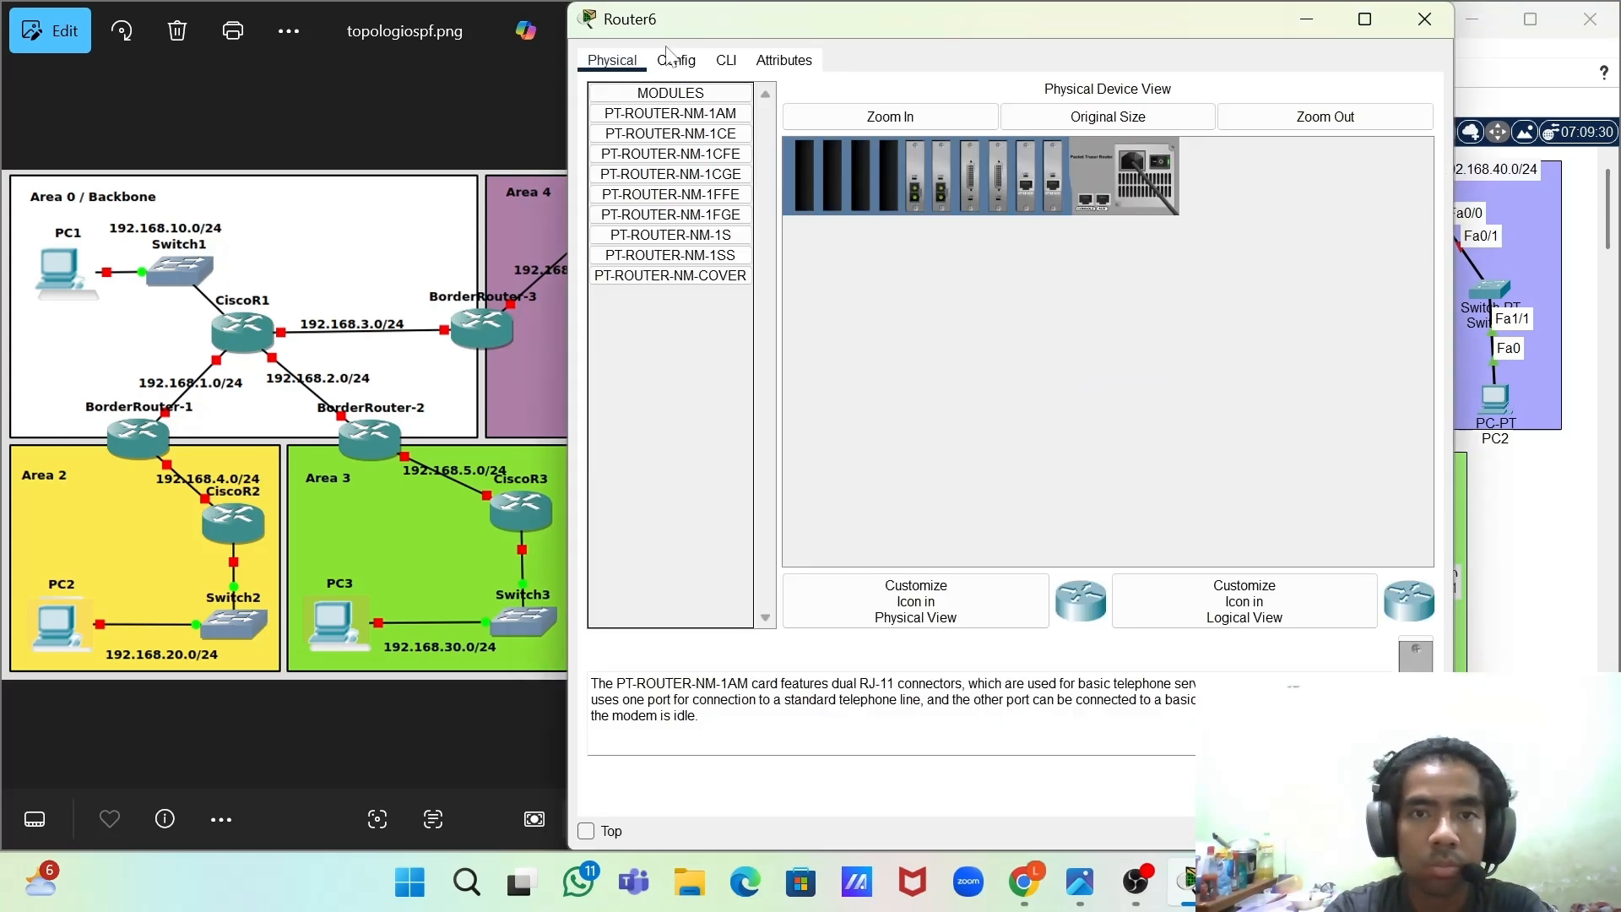
left_click(675, 60)
left_click(709, 236)
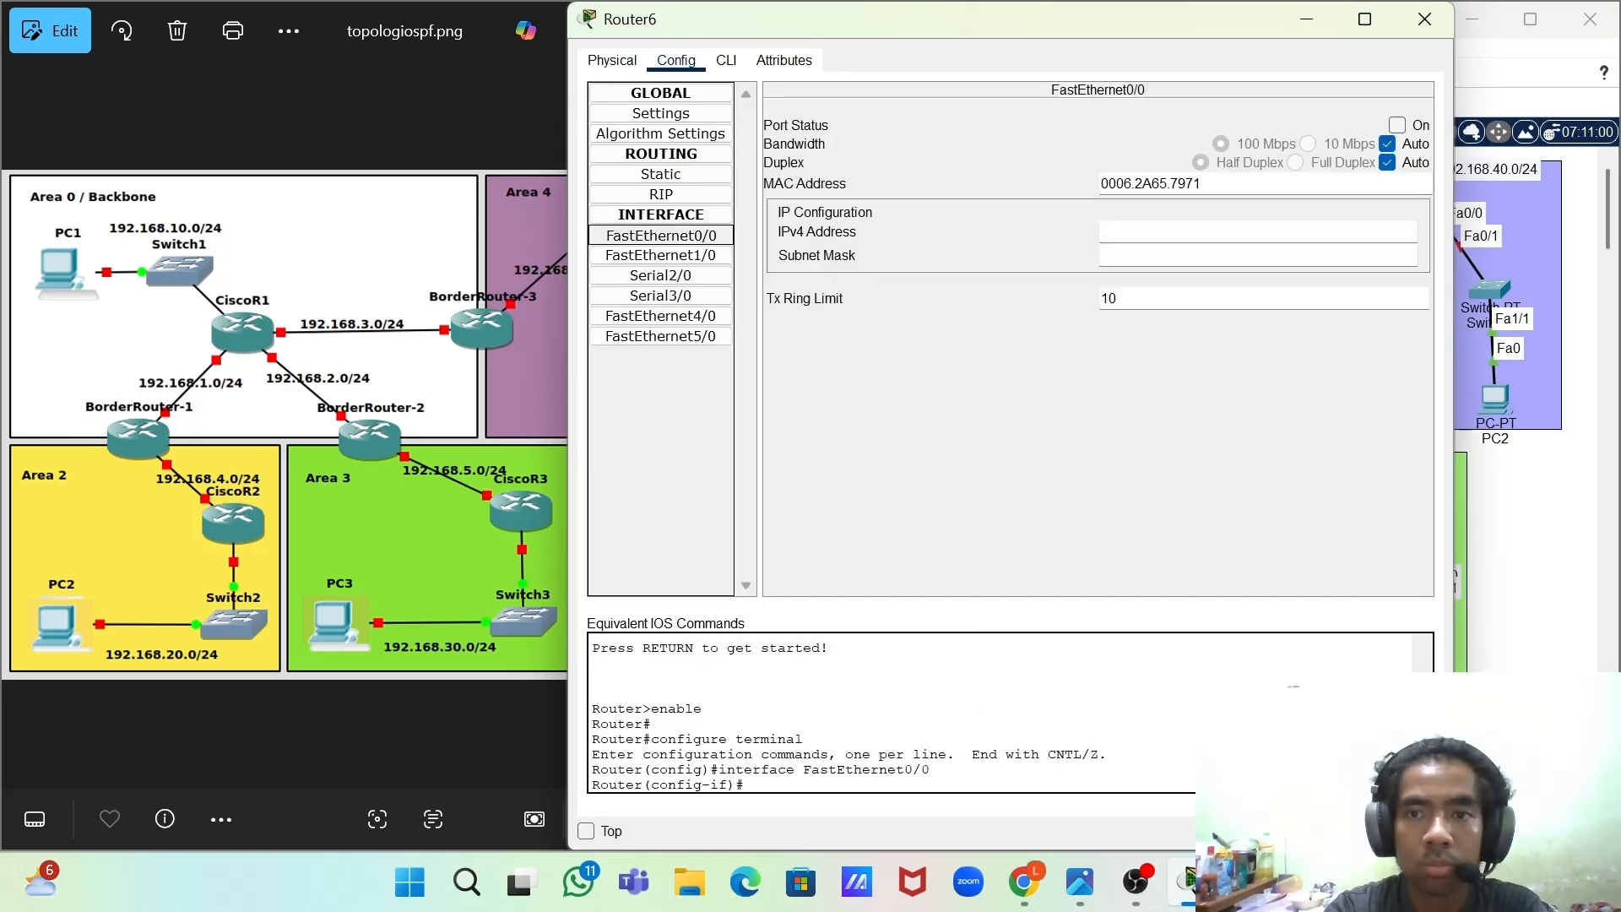
left_click(1397, 125)
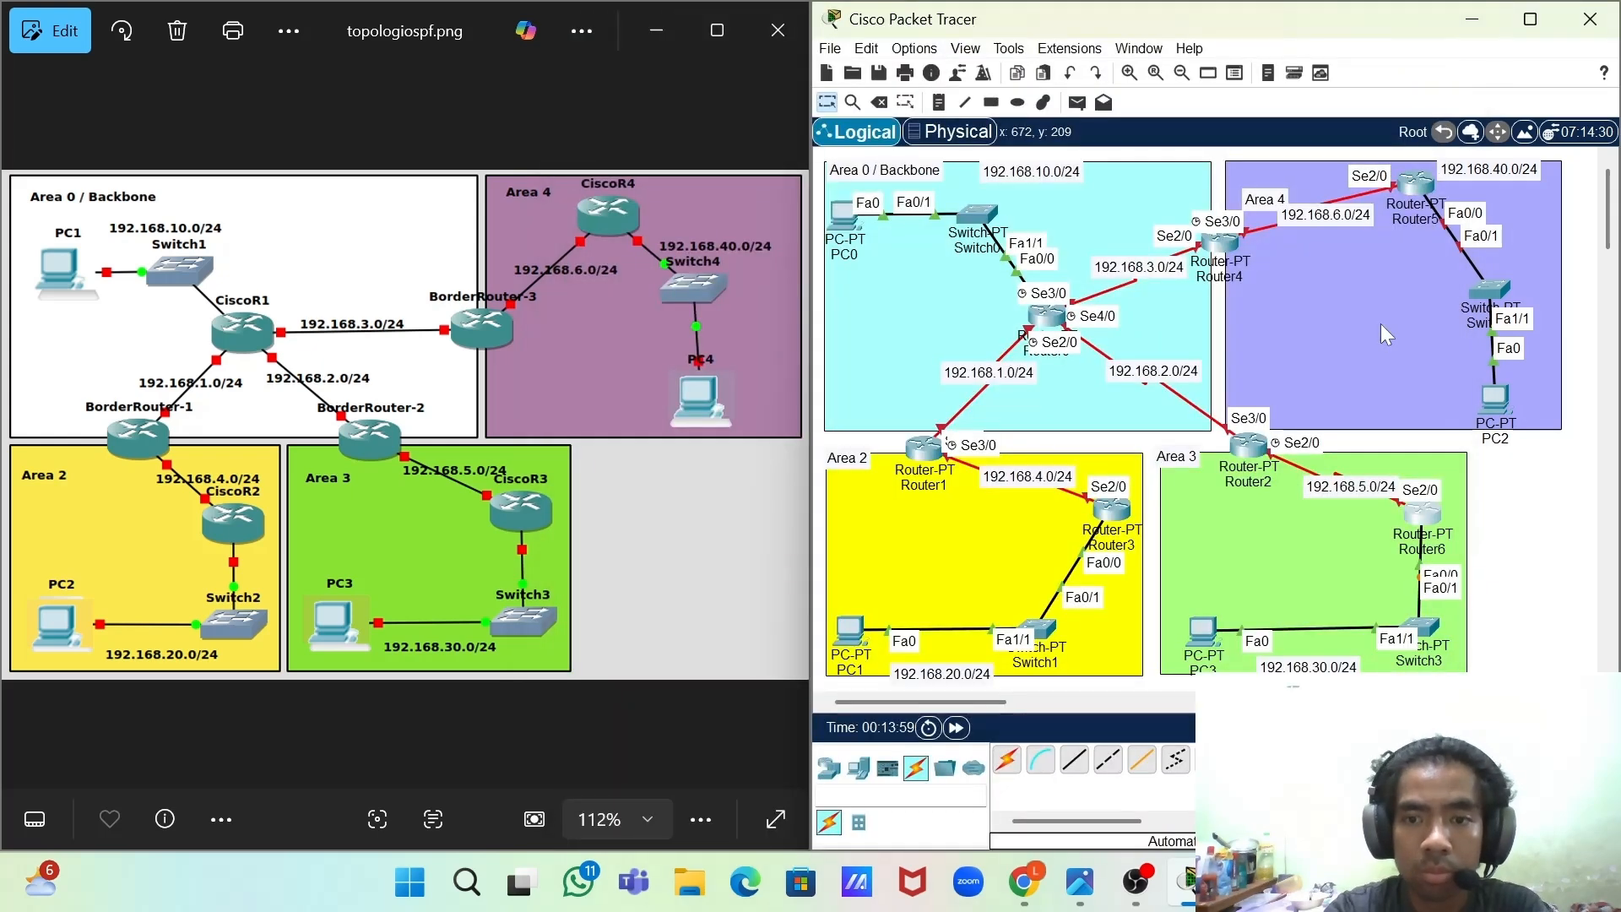
- Set PC2's FastEthernet0 IPv4 address to 192.168.40.2 and fill in its 255.255.255.0 subnet mask
left_click(1494, 397)
left_click(675, 60)
left_click(661, 175)
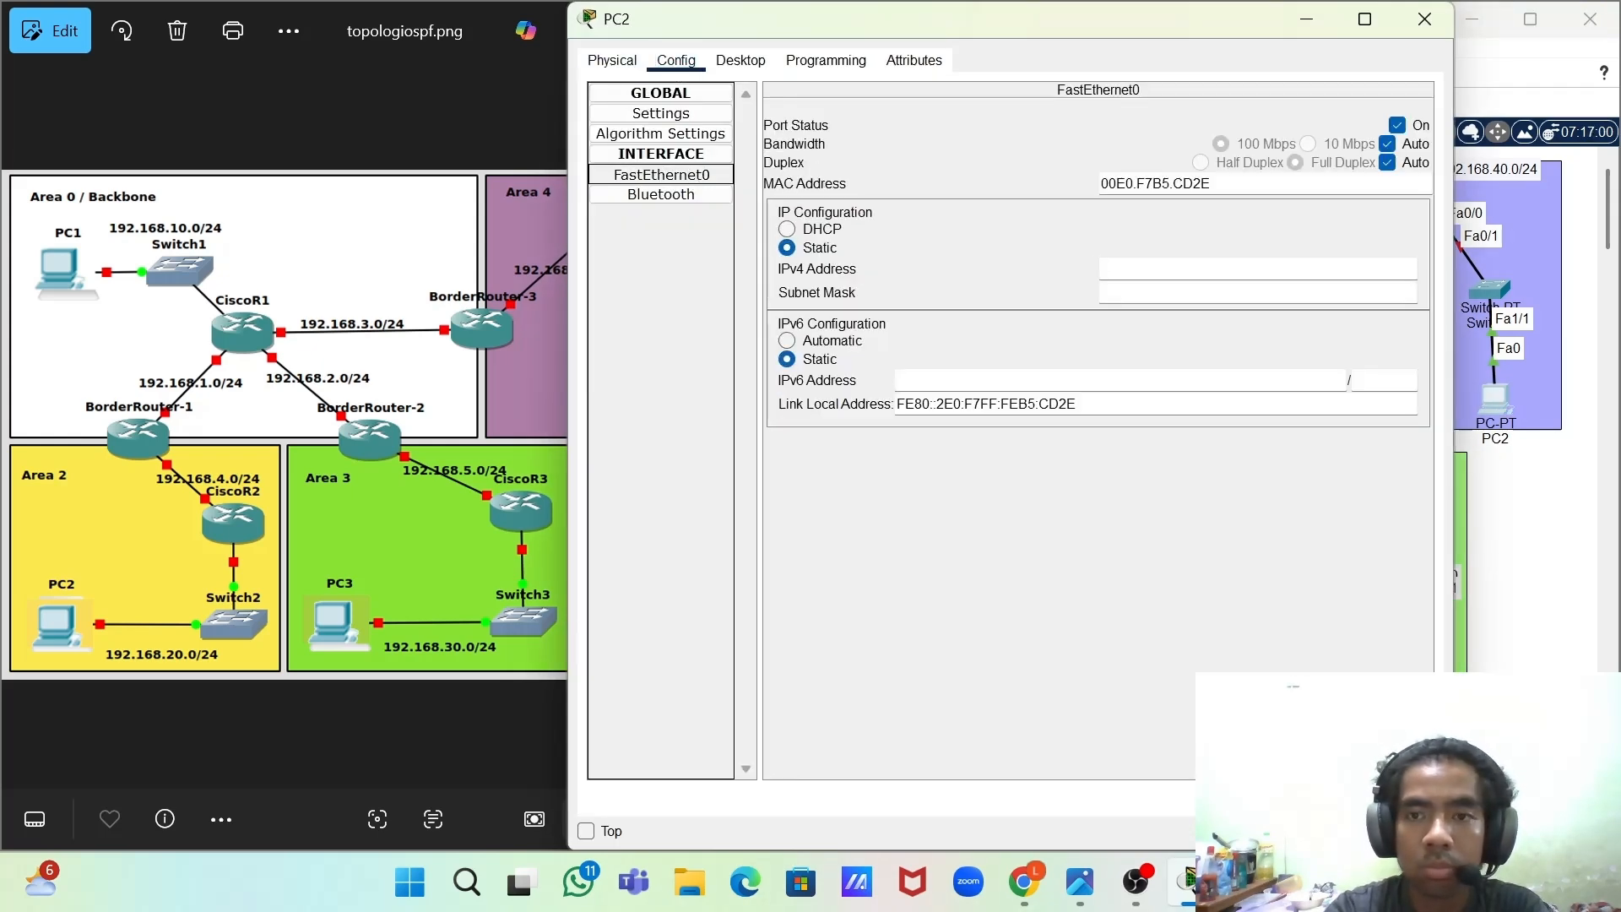
left_click(1258, 269)
type("192.168.30.2")
key("Return")
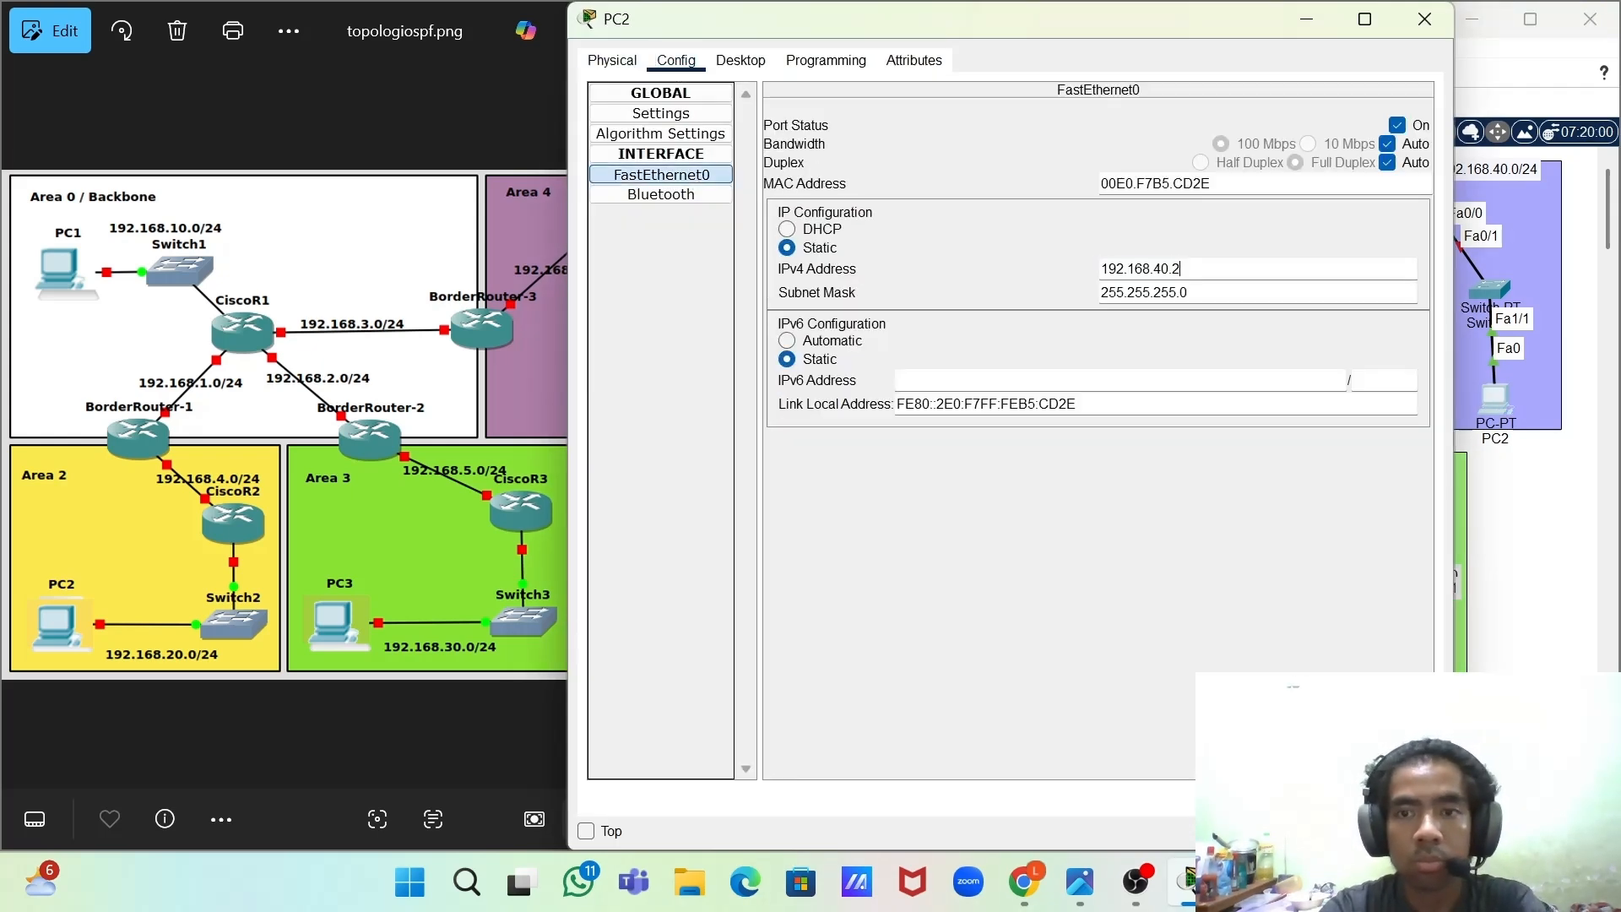
- Set PC2's static IPv4 default gateway to 192.168.40.1 and close its configuration window
left_click(684, 114)
left_click(1013, 274)
type("192.168.40.1")
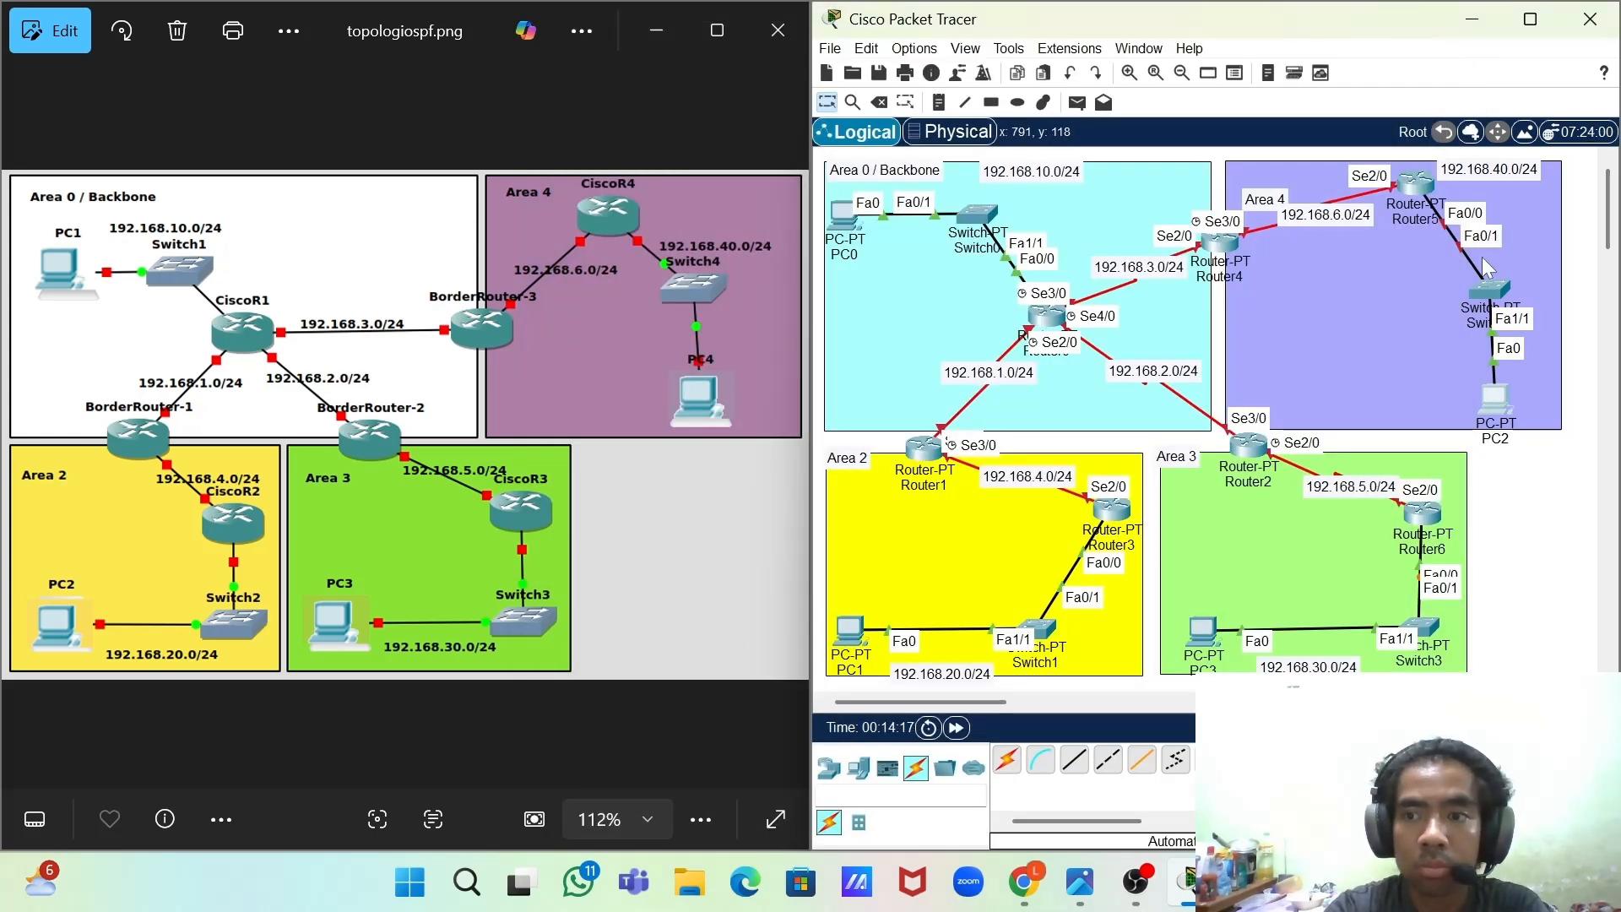
- Turn on Router5's FastEthernet0/0 port and enter its IPv4 address and subnet mask for the Area 4 LAN
left_click(1415, 182)
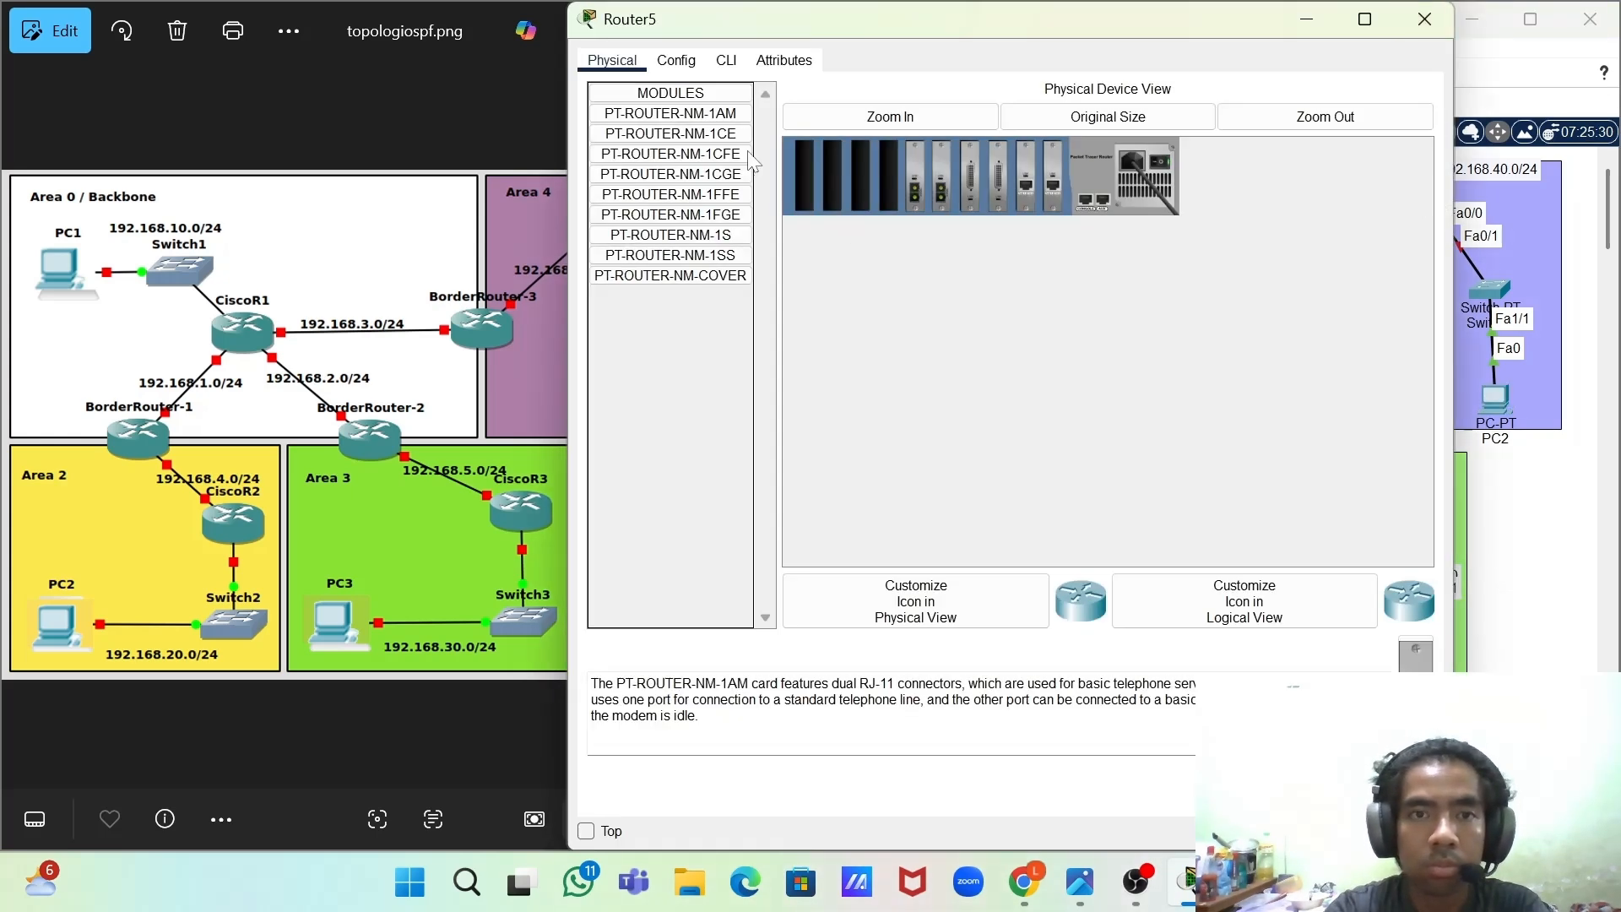
left_click(676, 60)
left_click(716, 239)
left_click(1397, 126)
left_click(1397, 126)
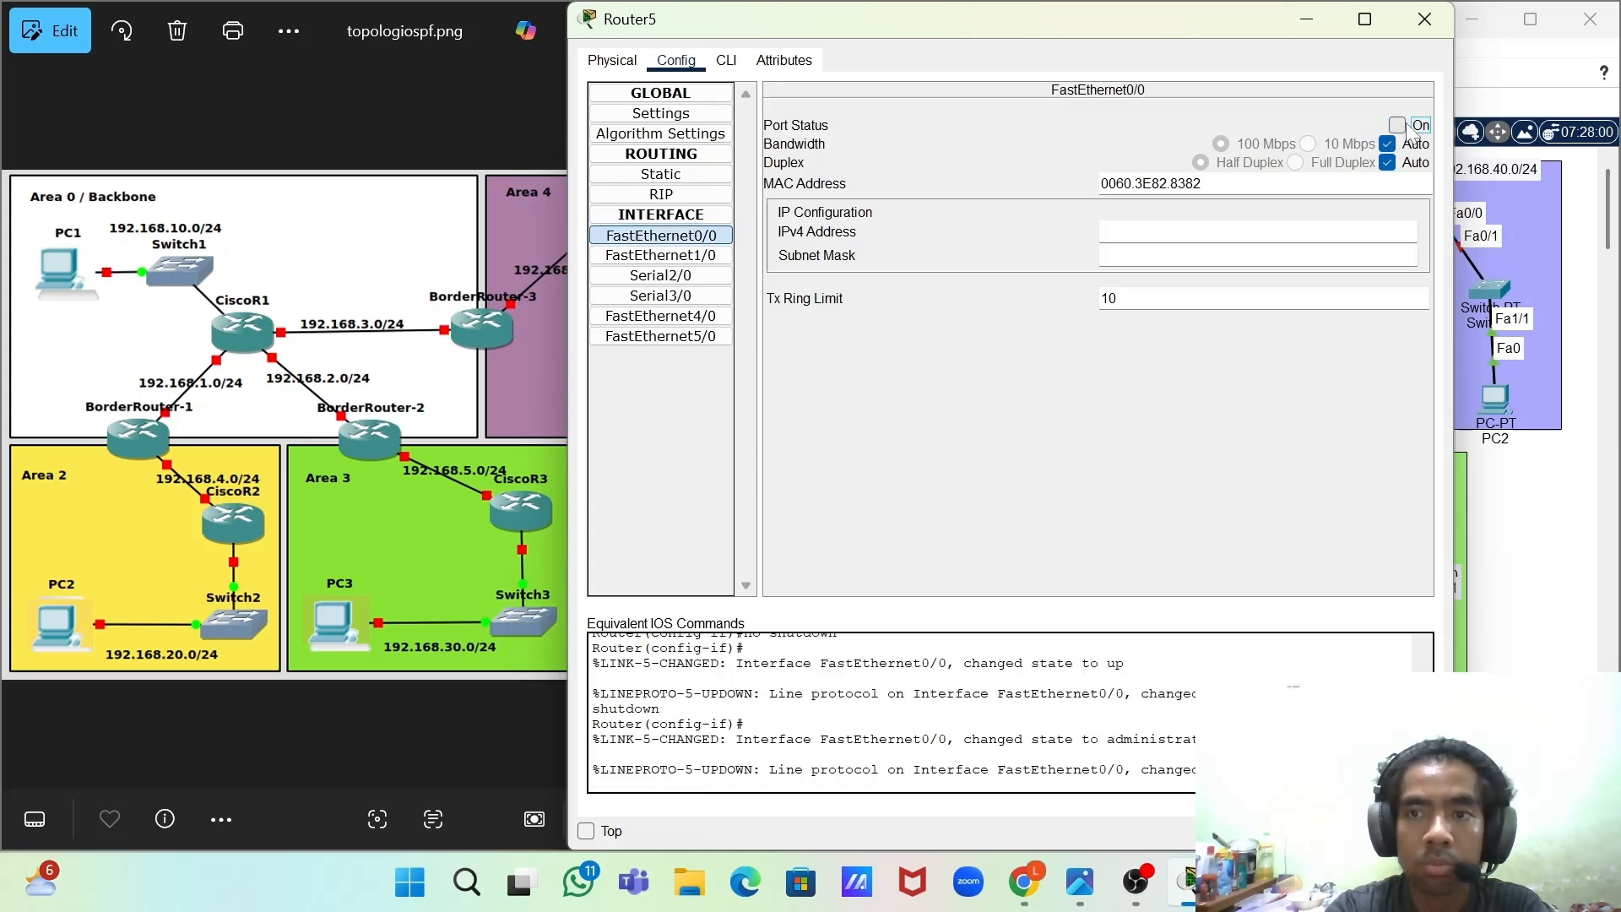
left_click(1397, 126)
left_click(1241, 231)
type("192.168.40.2")
key("Tab")
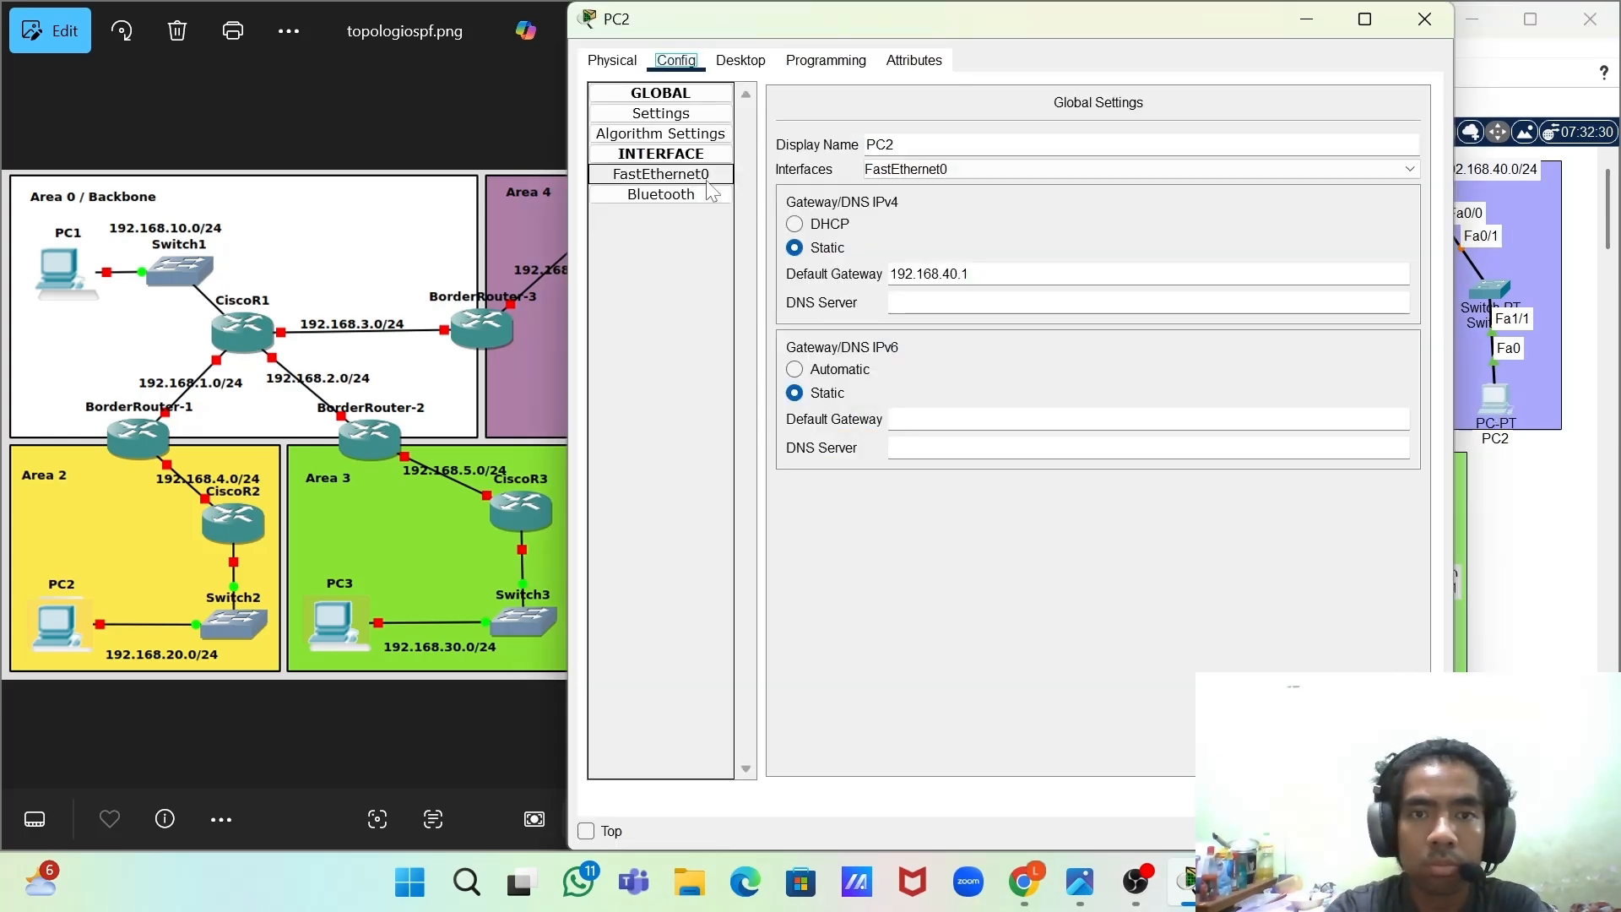
- Check the FastEthernet settings of PC2, Router6 and PC3 against their LAN addresses
left_click(707, 179)
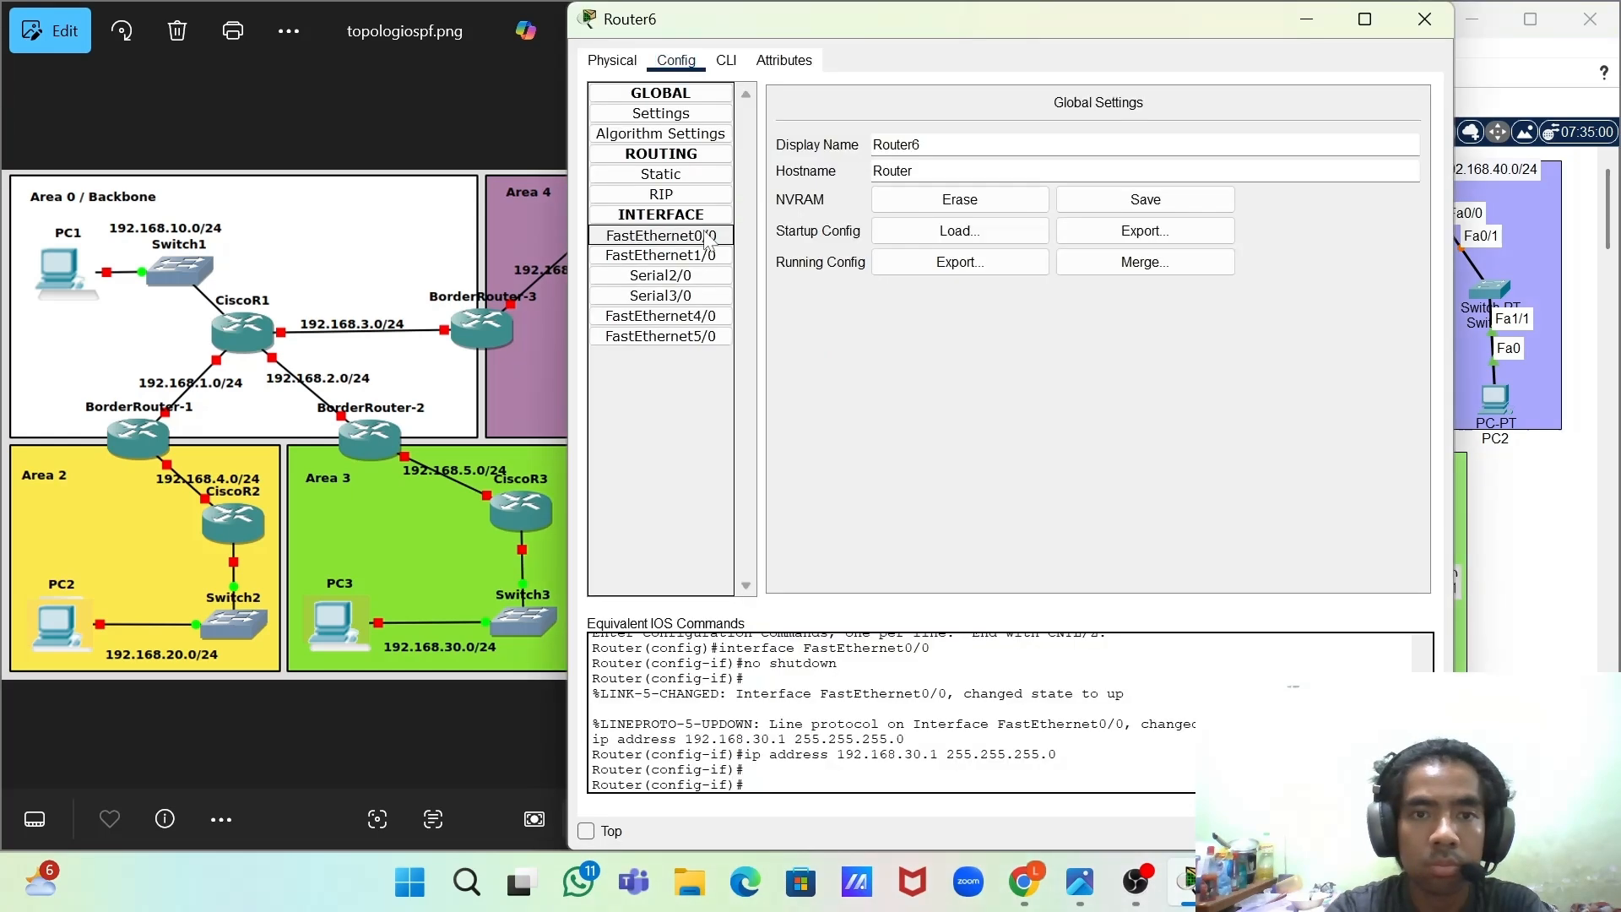
left_click(708, 239)
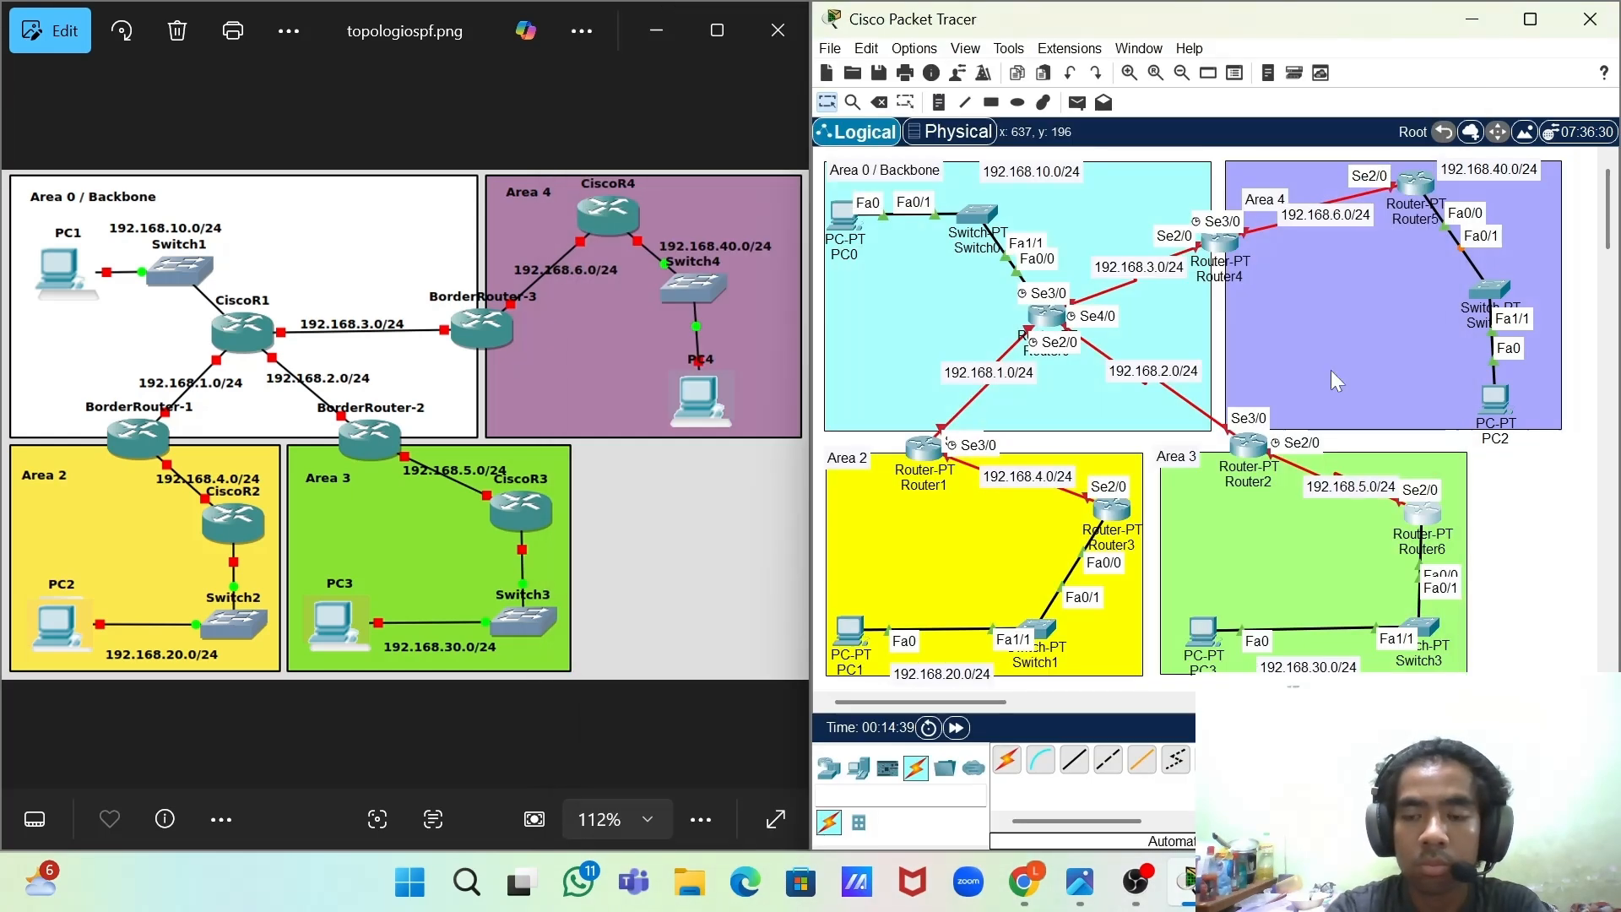
left_click(690, 175)
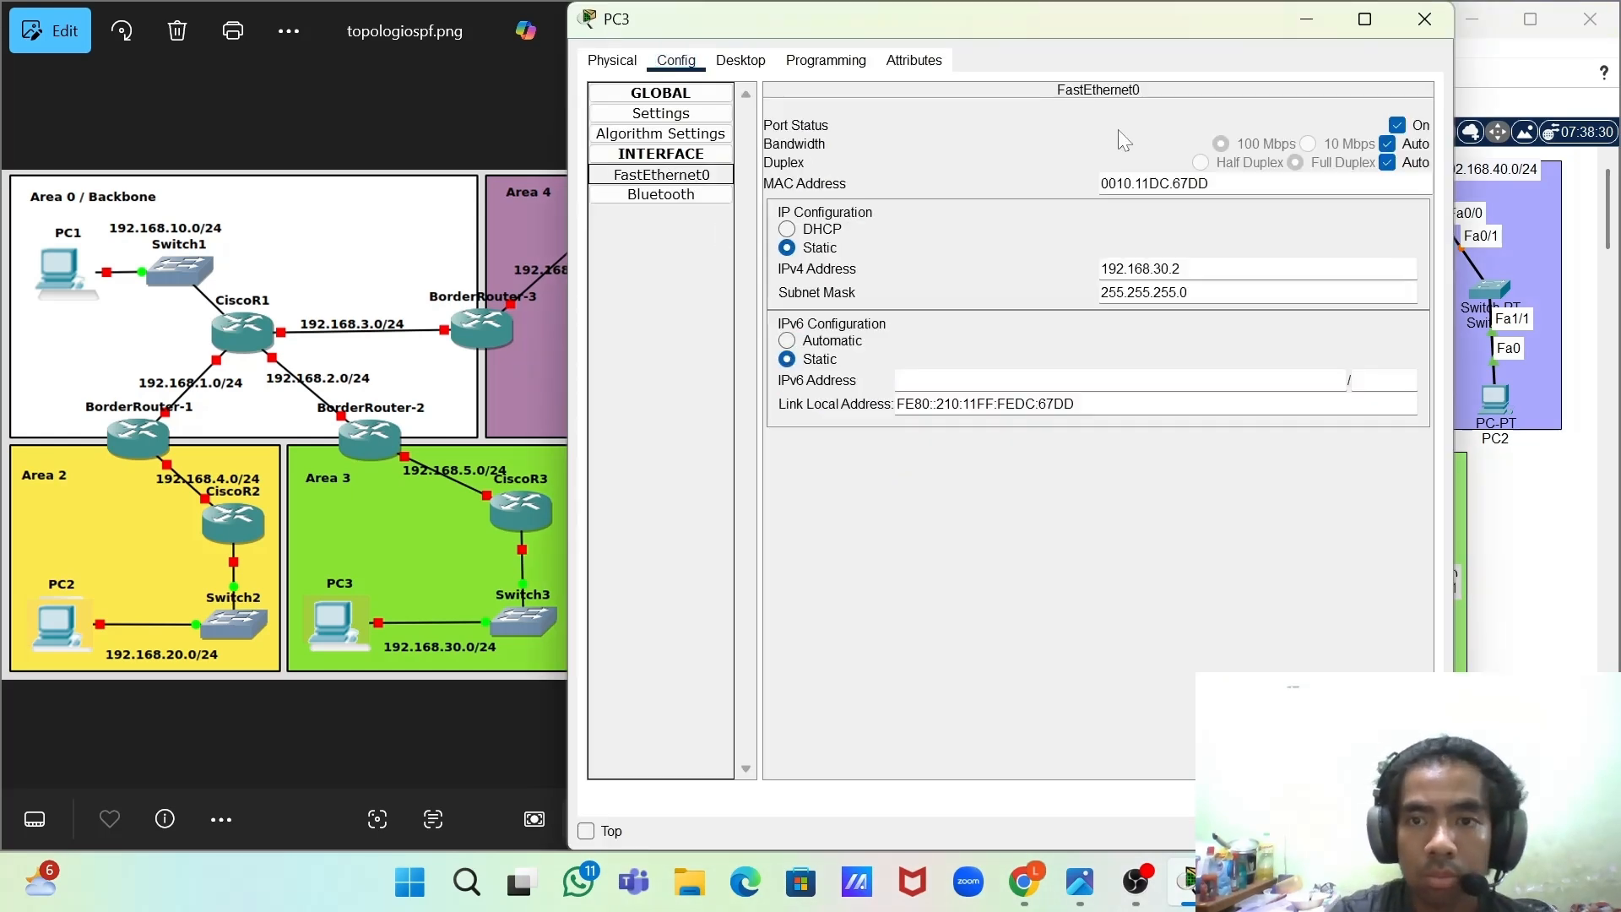
left_click(1423, 22)
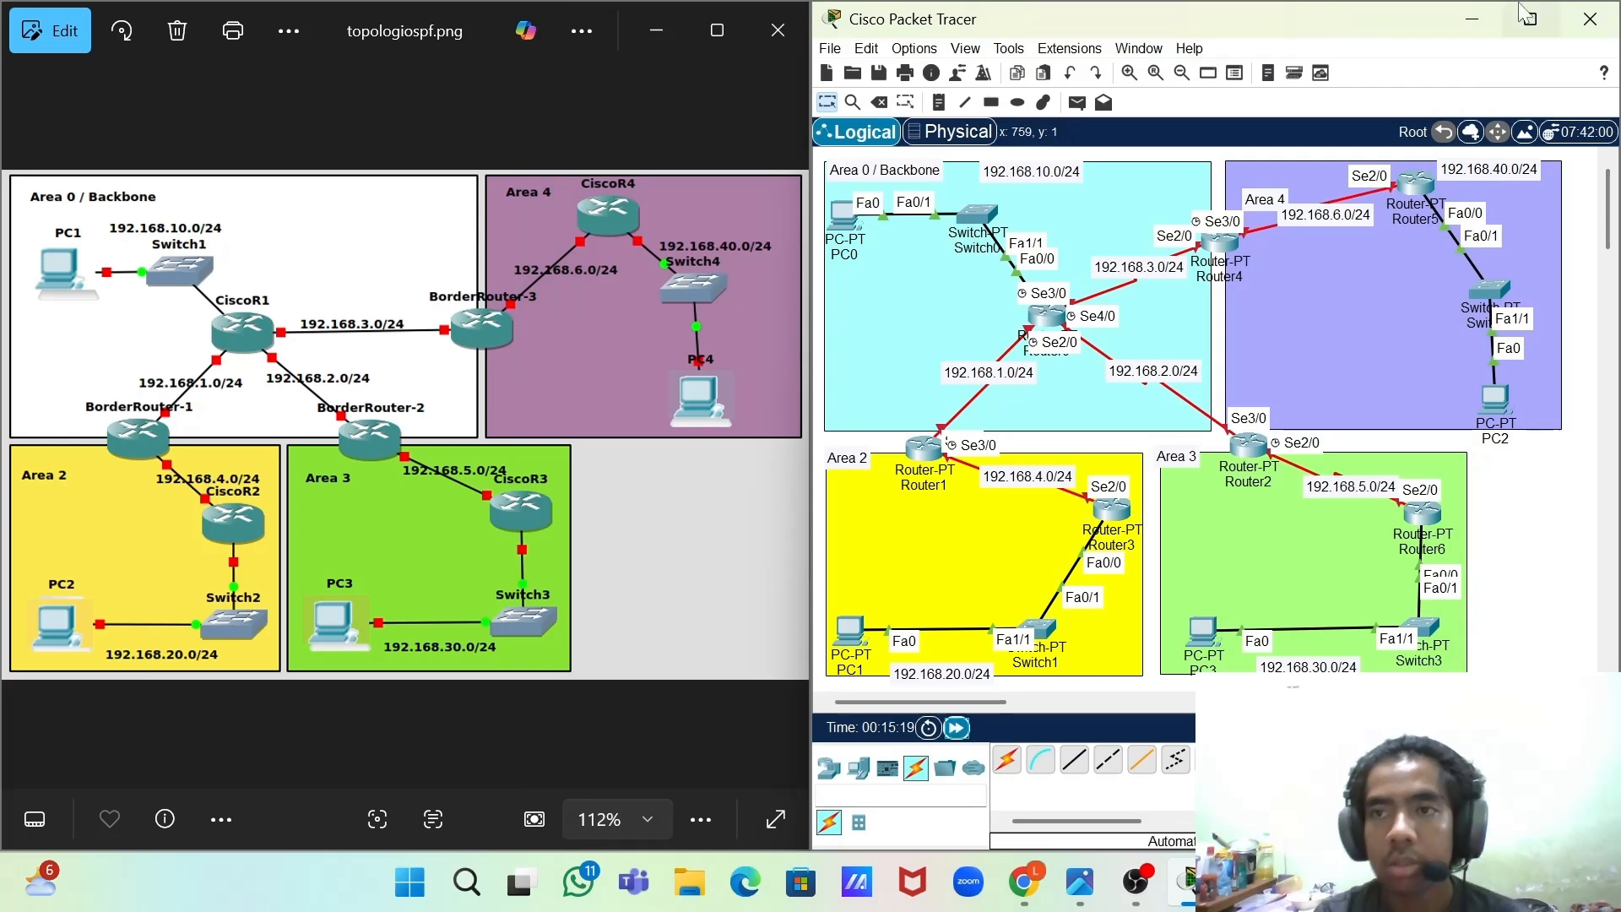
- Maximize the workspace window and move the entire topology with its area rectangles toward the middle of the canvas
left_click(1528, 17)
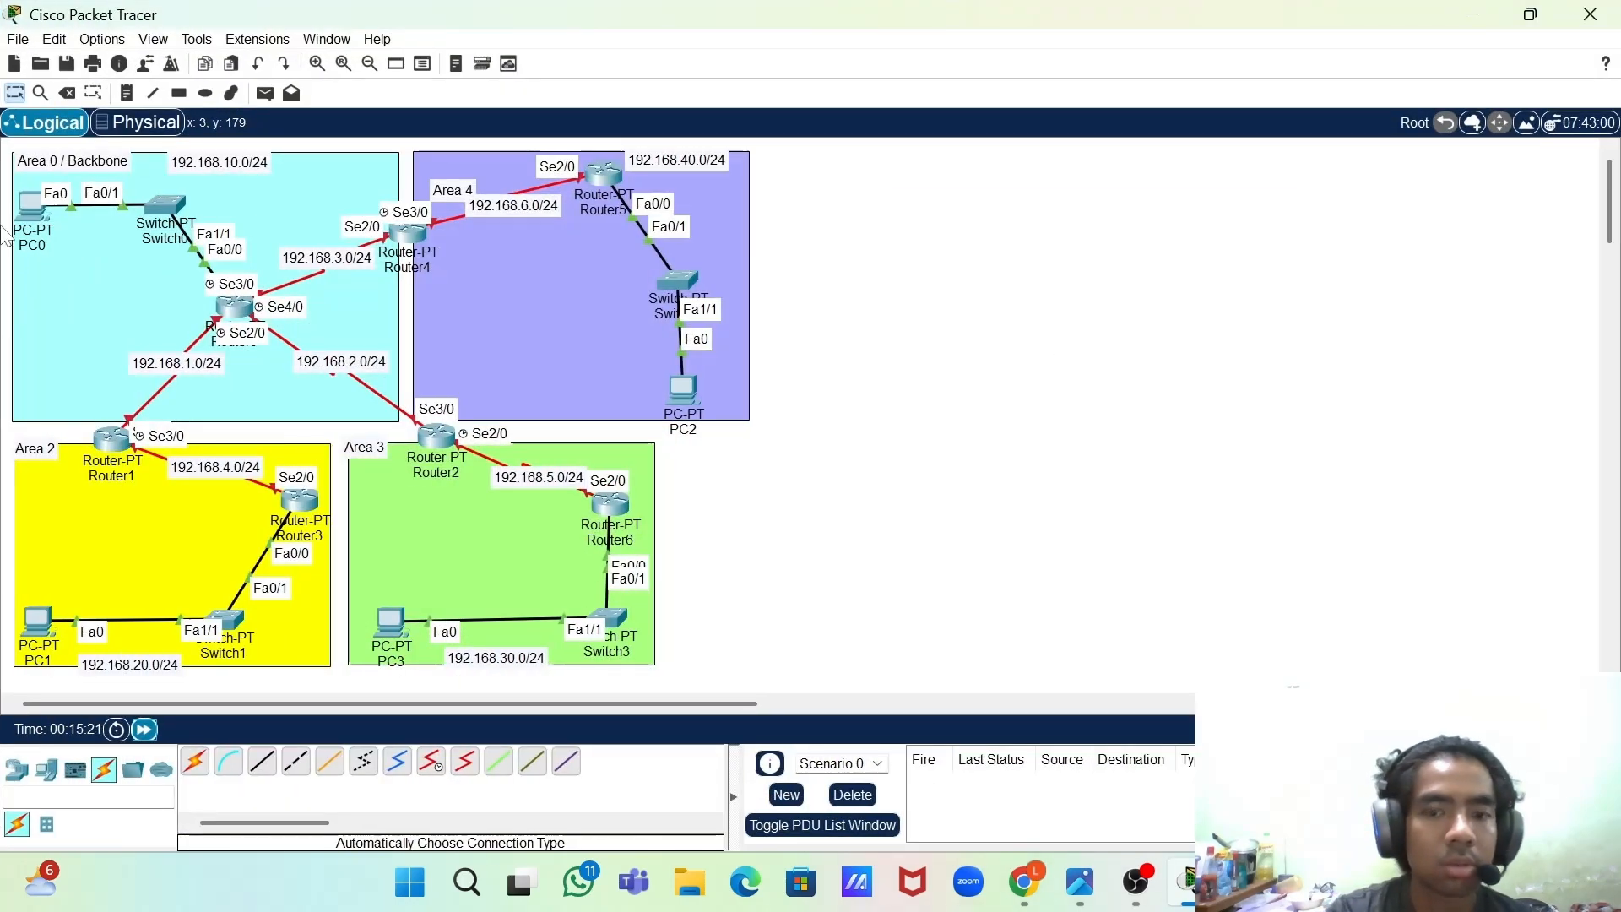
key("super+shift+s")
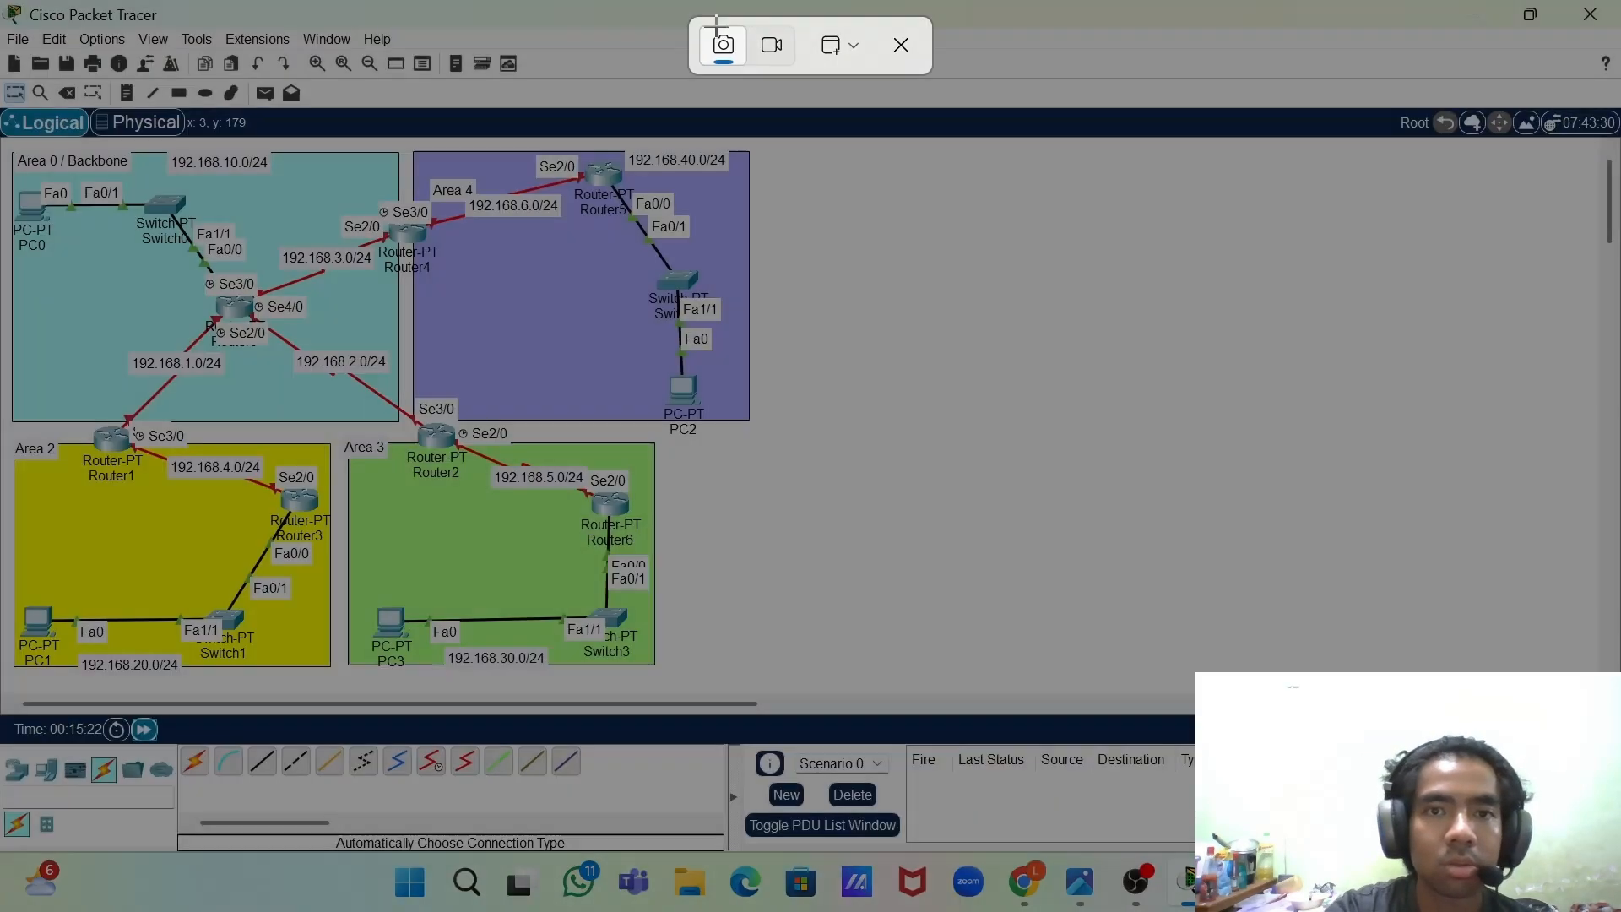
left_click(906, 45)
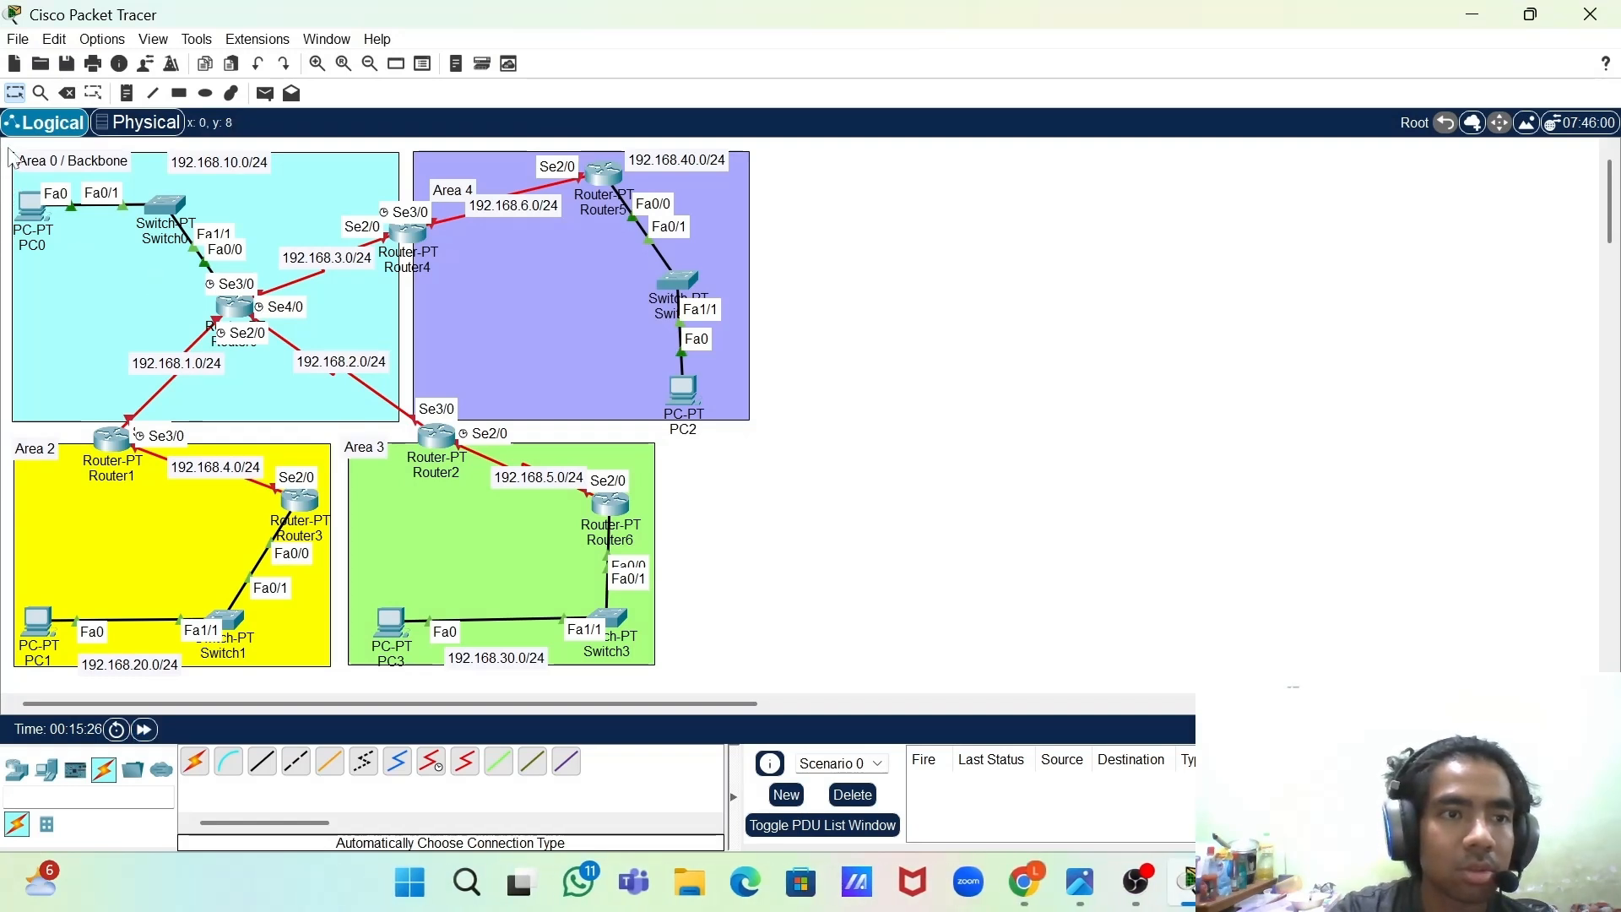
left_click_drag(10, 156, 760, 682)
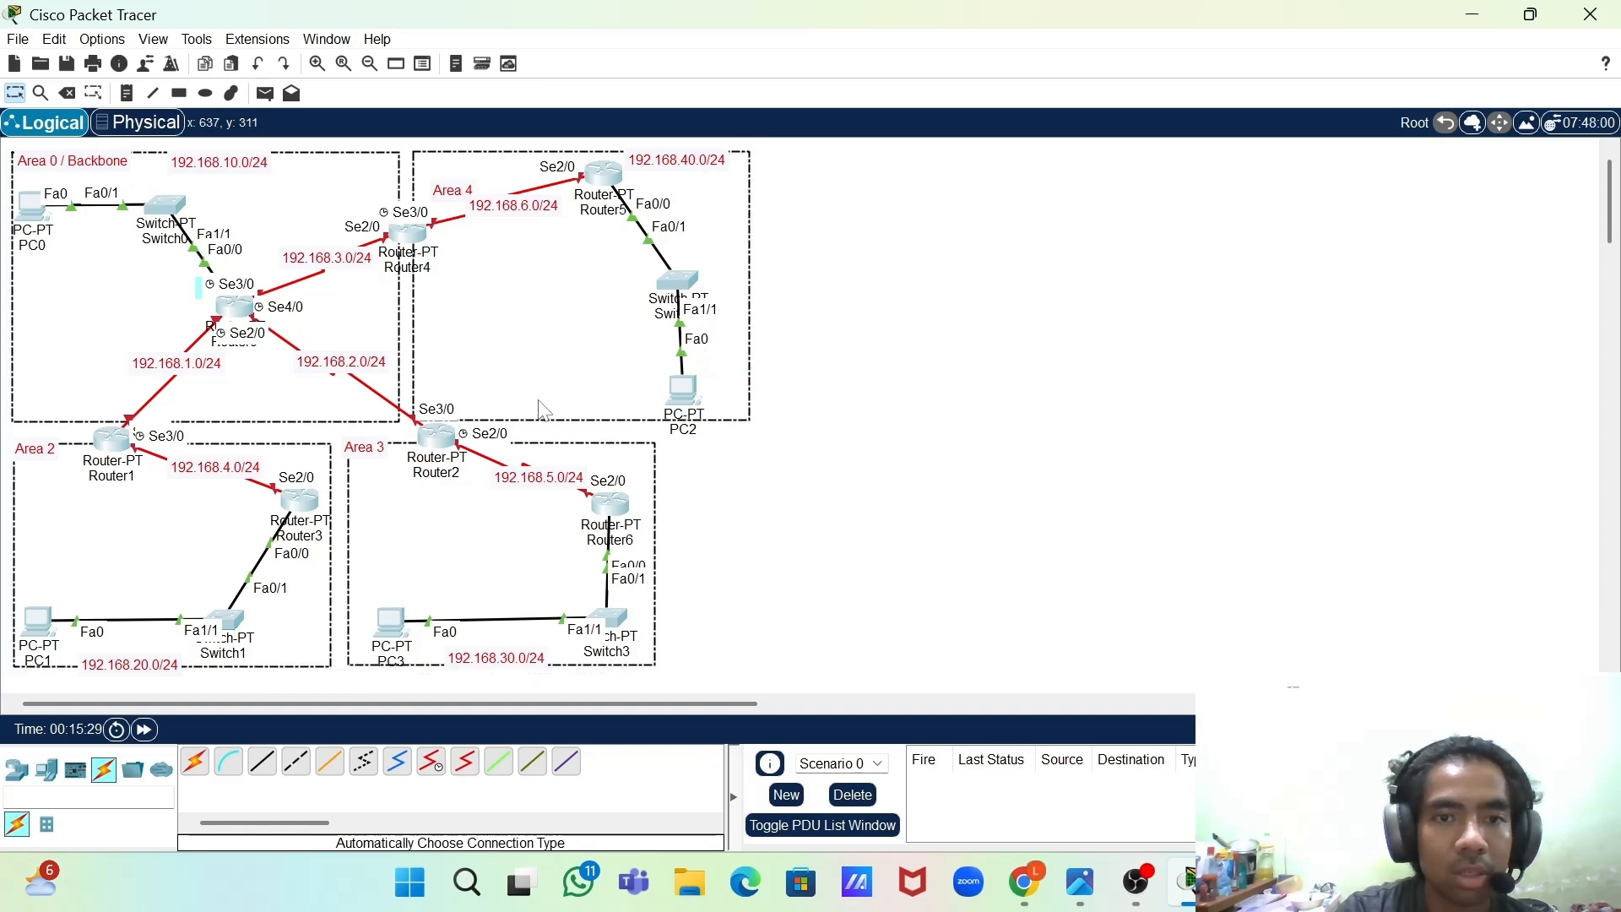
left_click_drag(543, 411, 922, 417)
left_click(1076, 487)
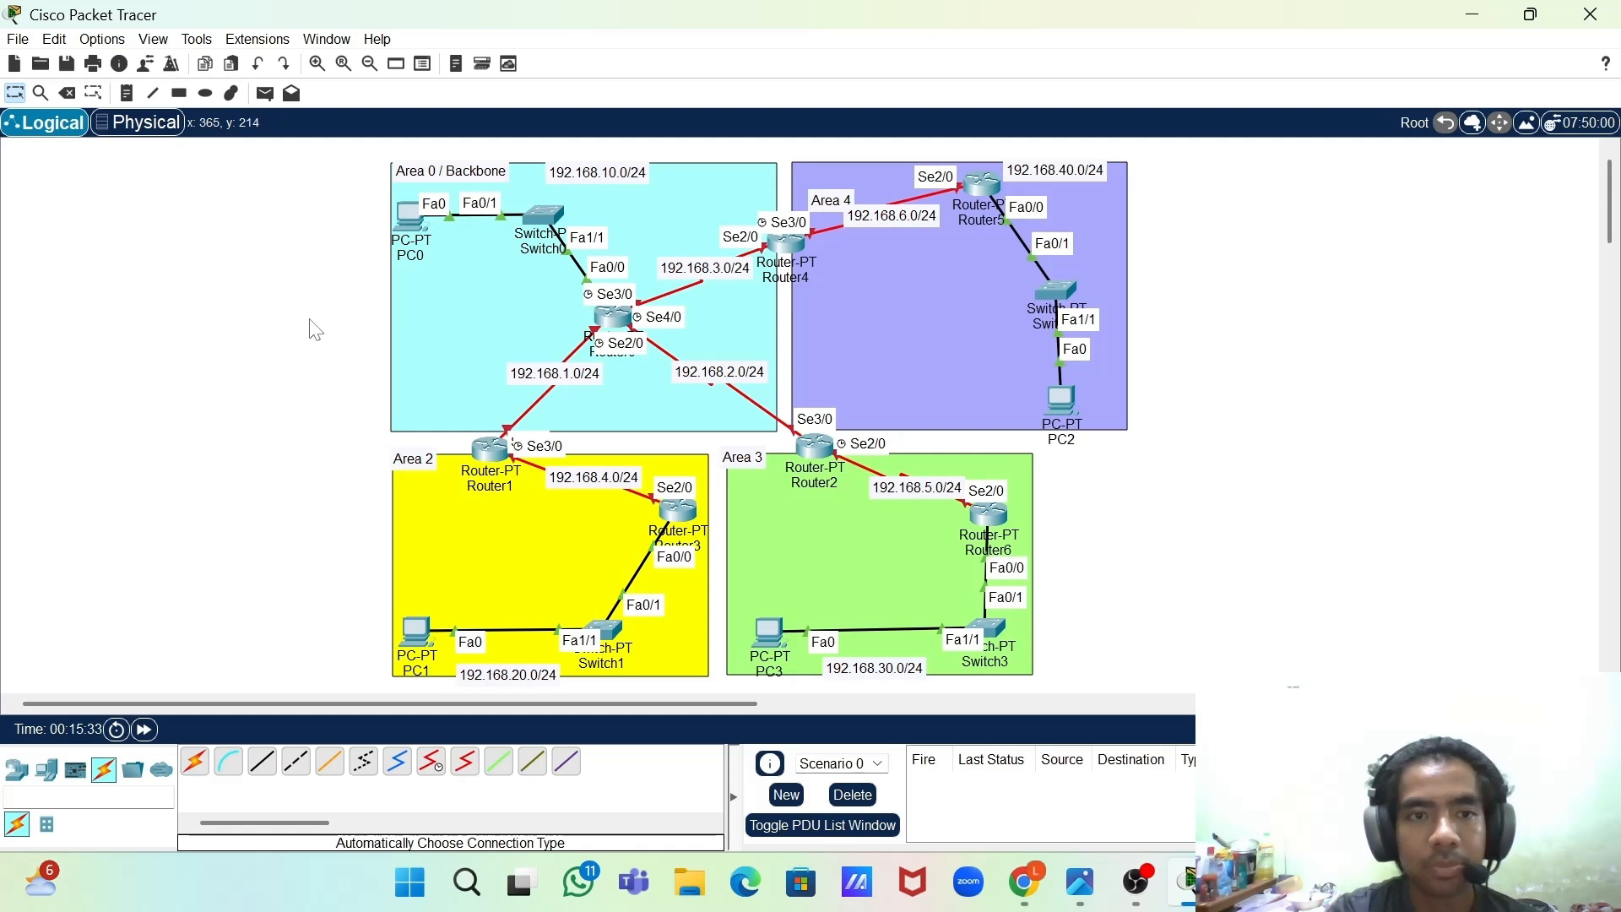
- Test connectivity by sending simple PDUs from PC0 to Router0 and from Router4 to Router0
left_click(411, 215)
left_click(614, 318)
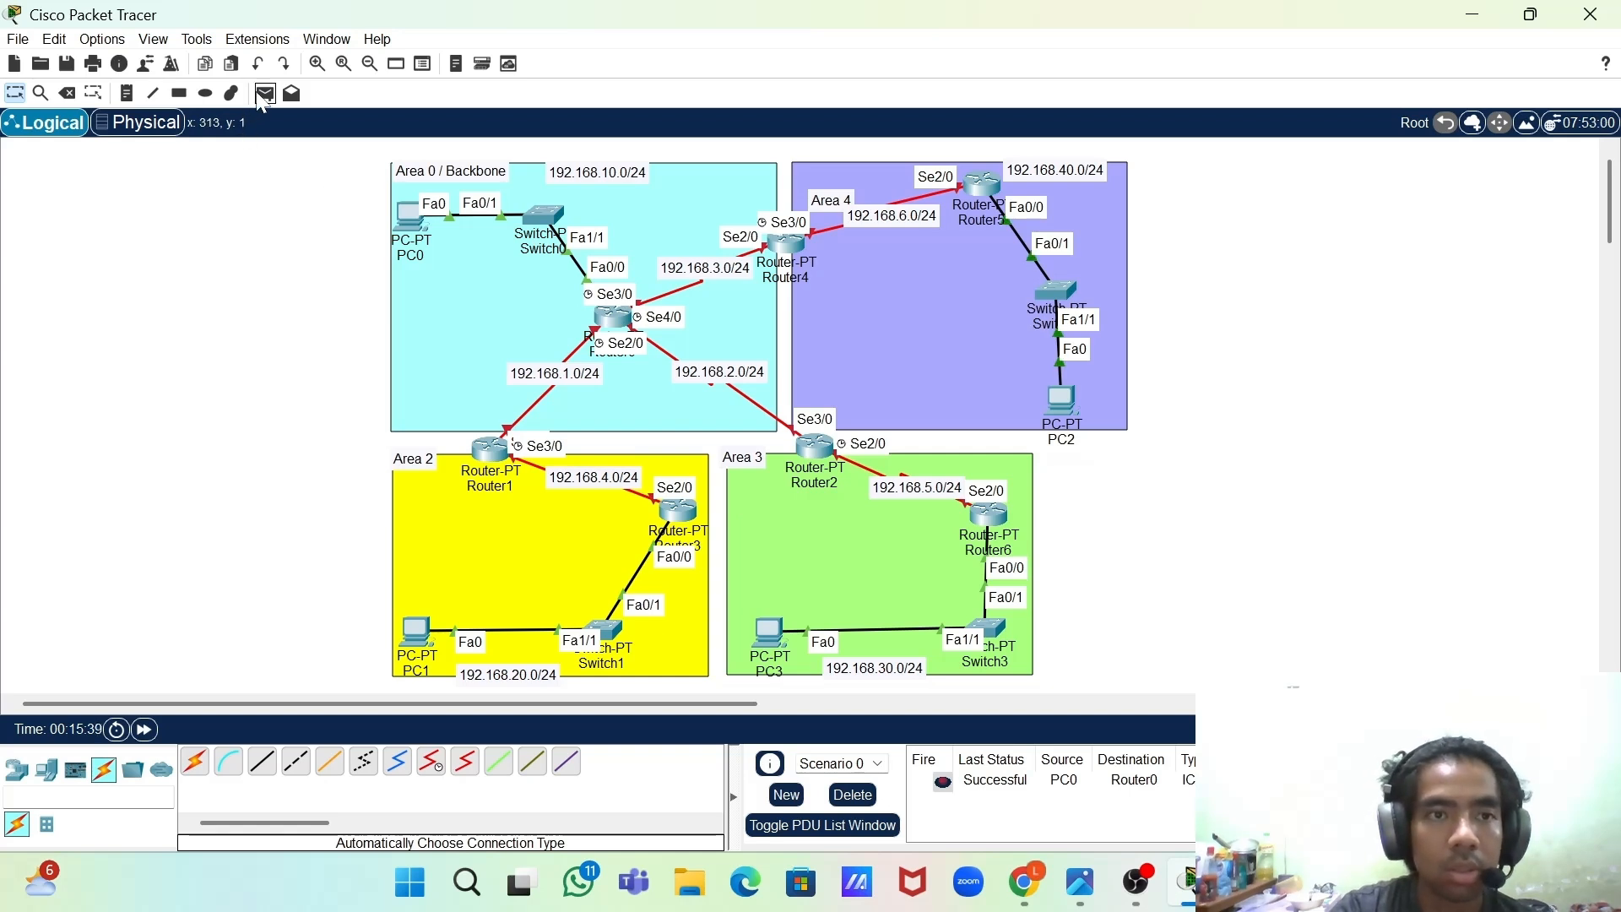
left_click(265, 95)
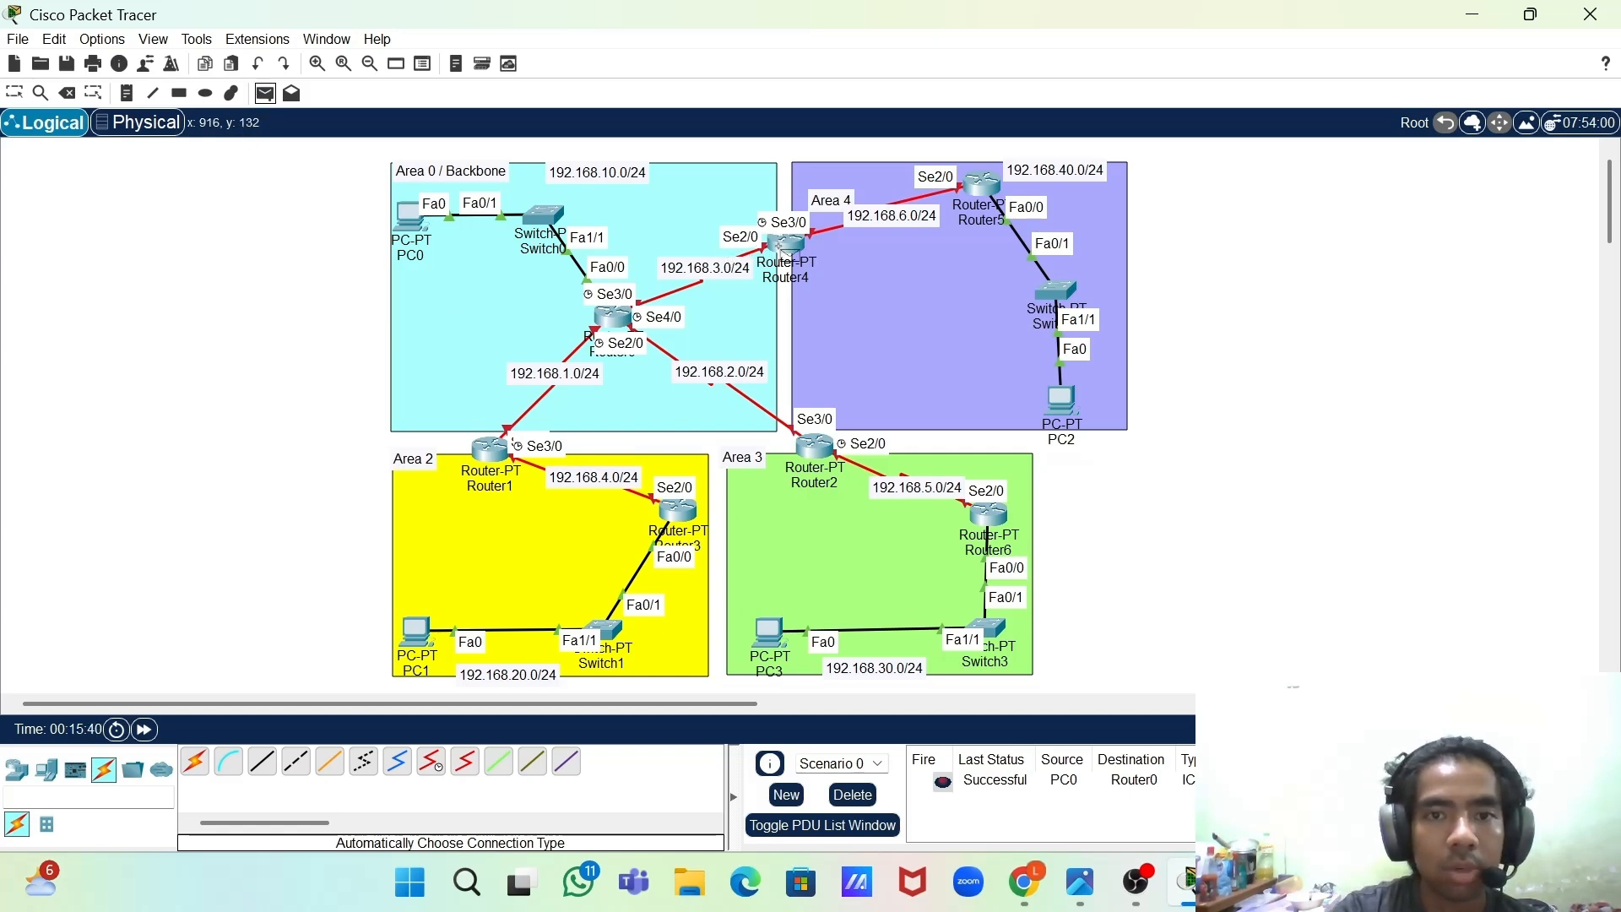
left_click(611, 324)
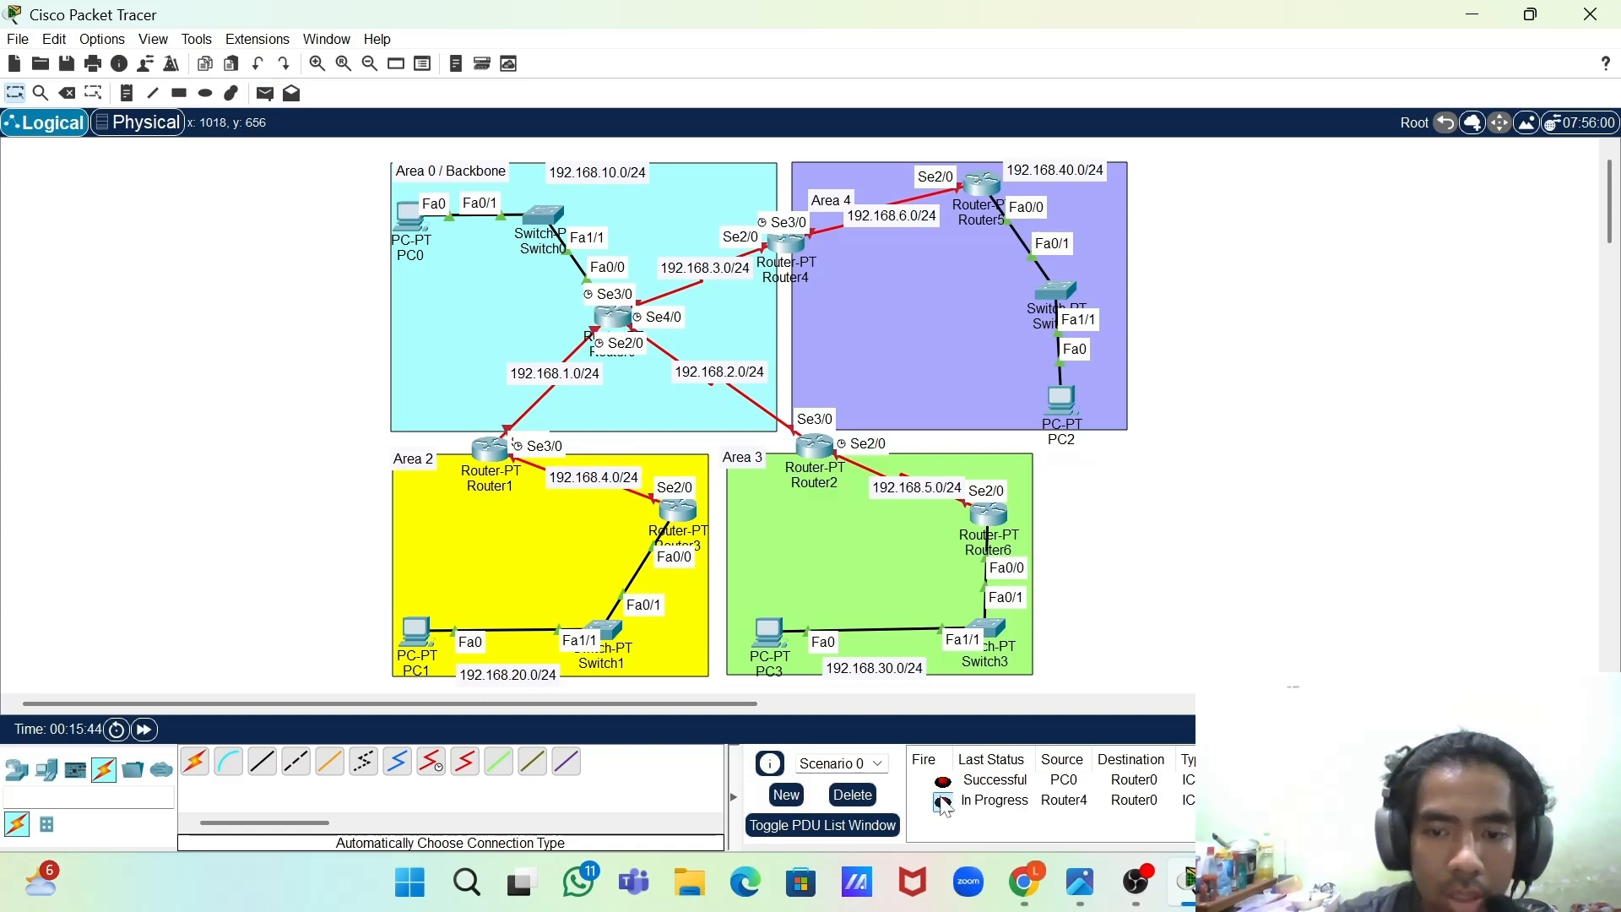
- Test connectivity with a simple PDU from PC1 to Router3, and delete the PDU scenario
left_click(265, 93)
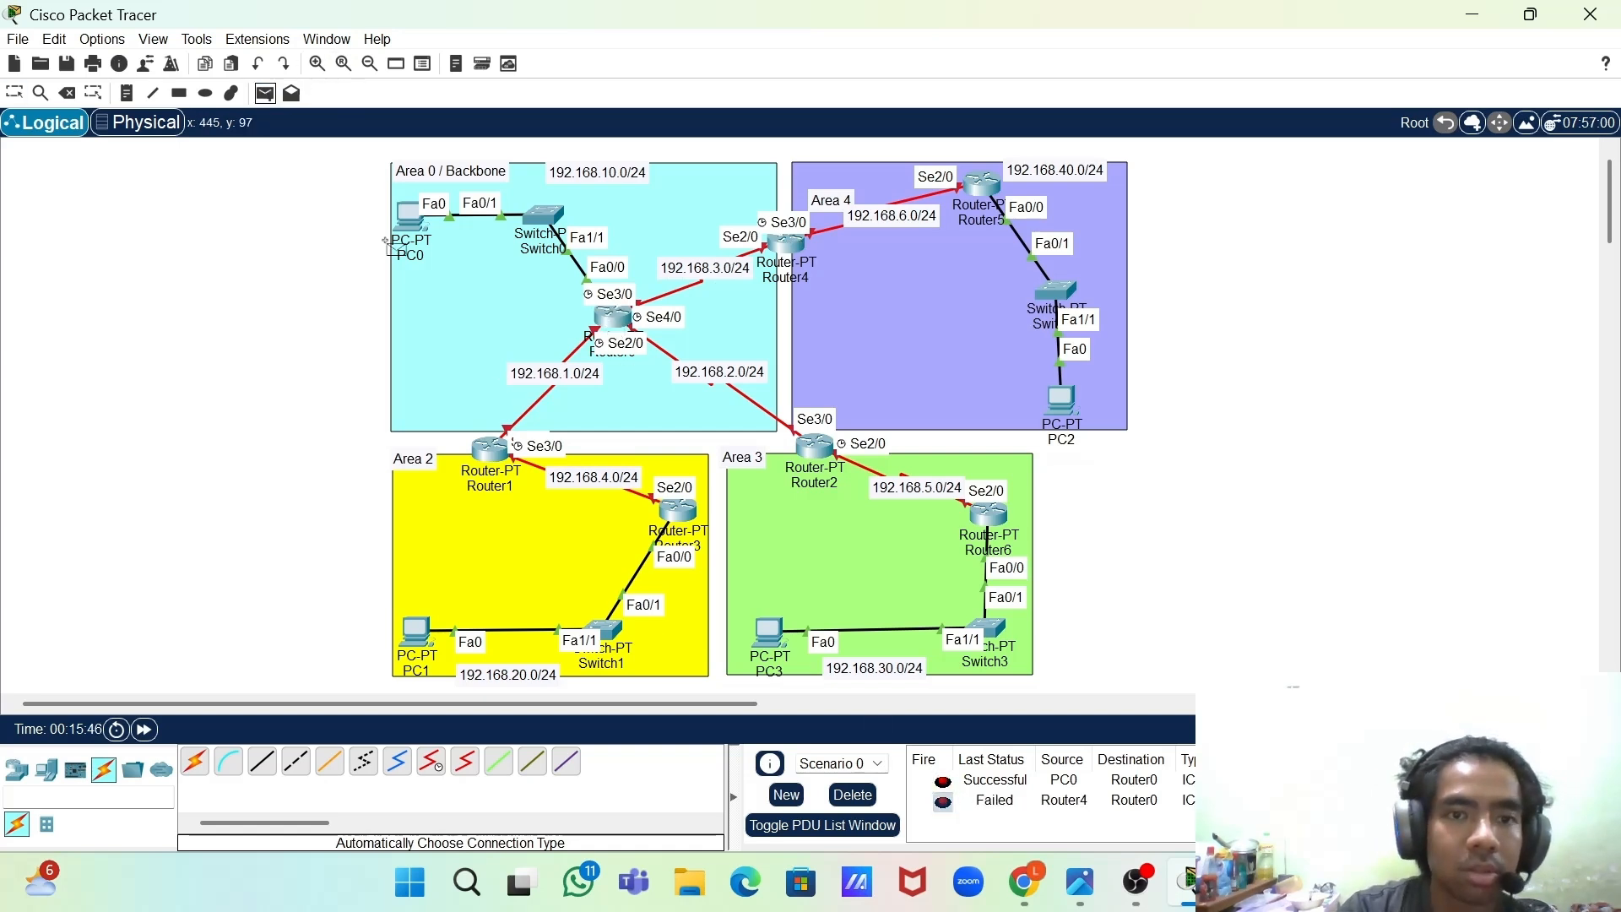
left_click(418, 631)
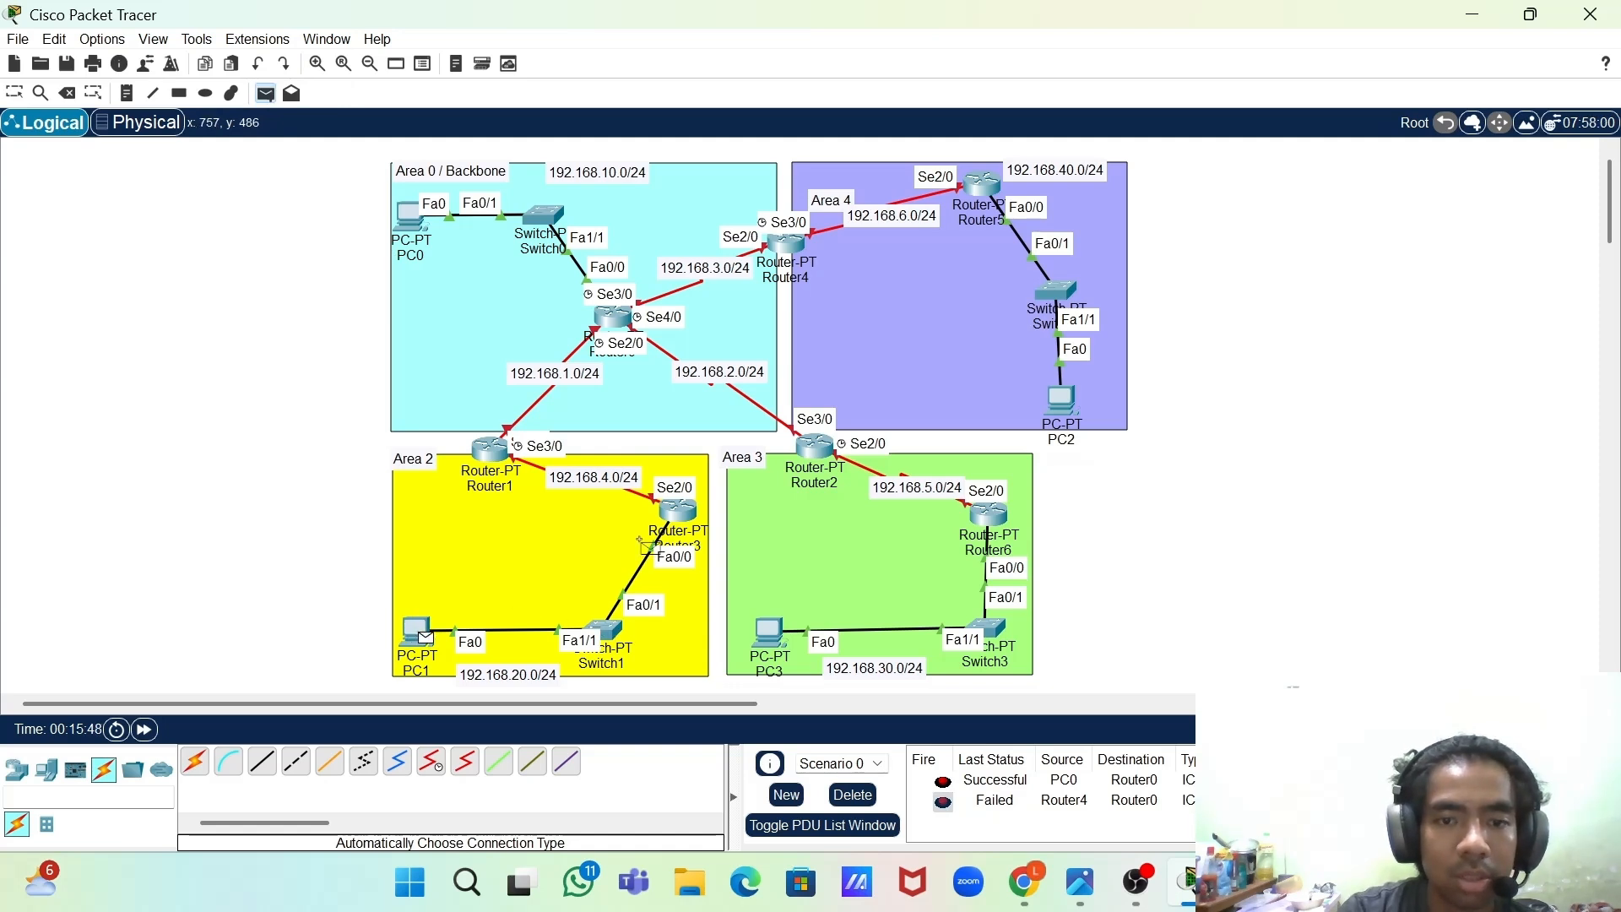
left_click(678, 510)
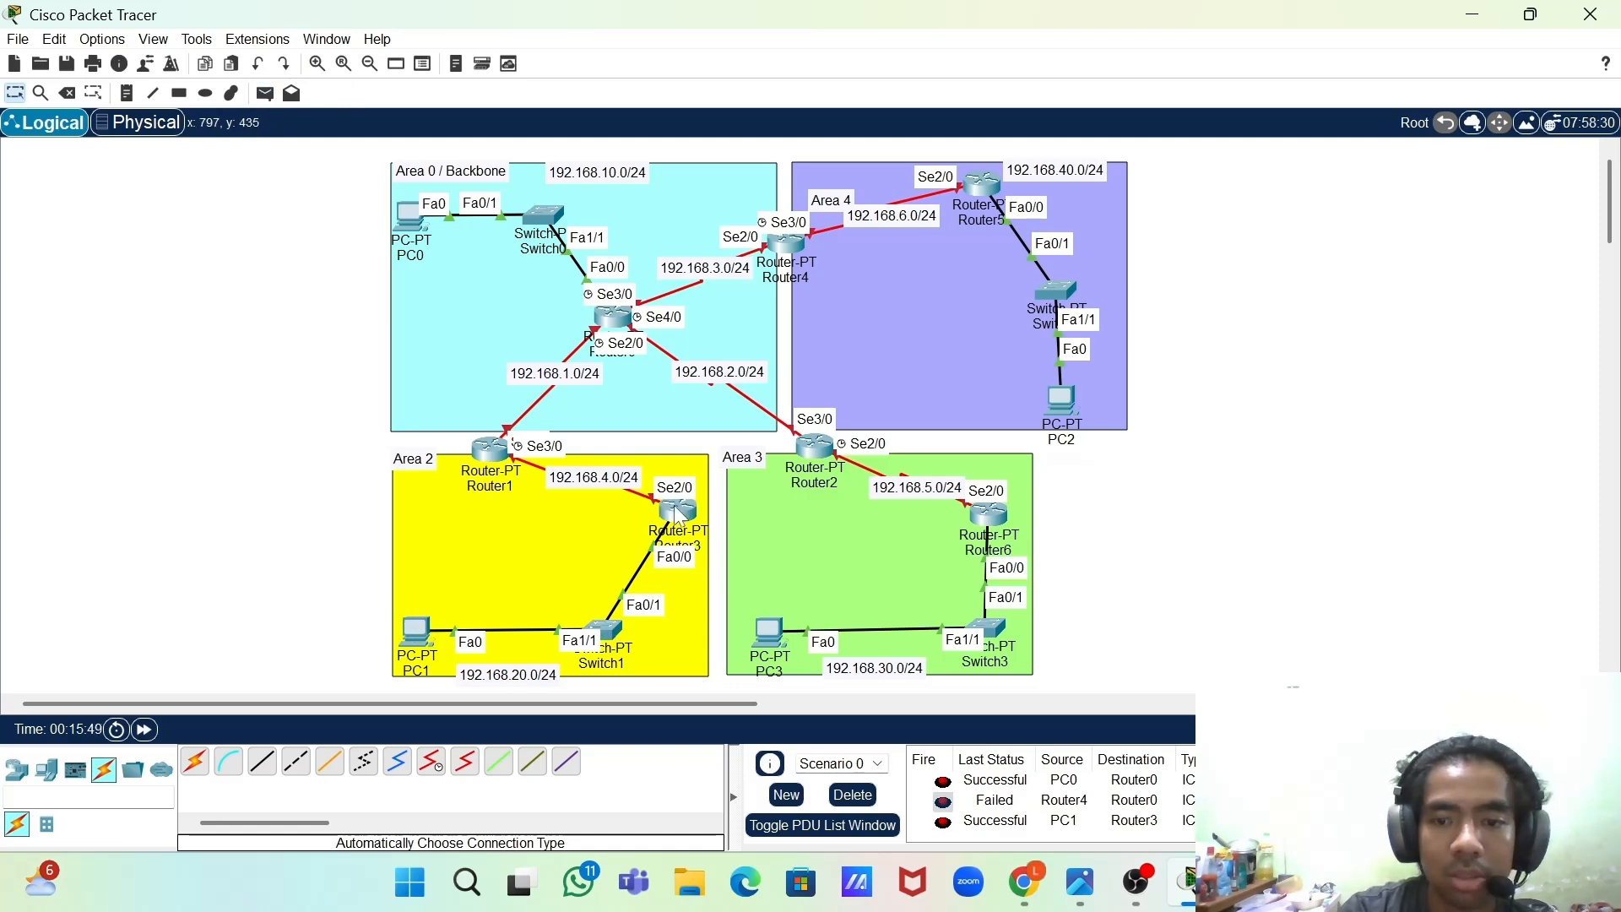
left_click(870, 797)
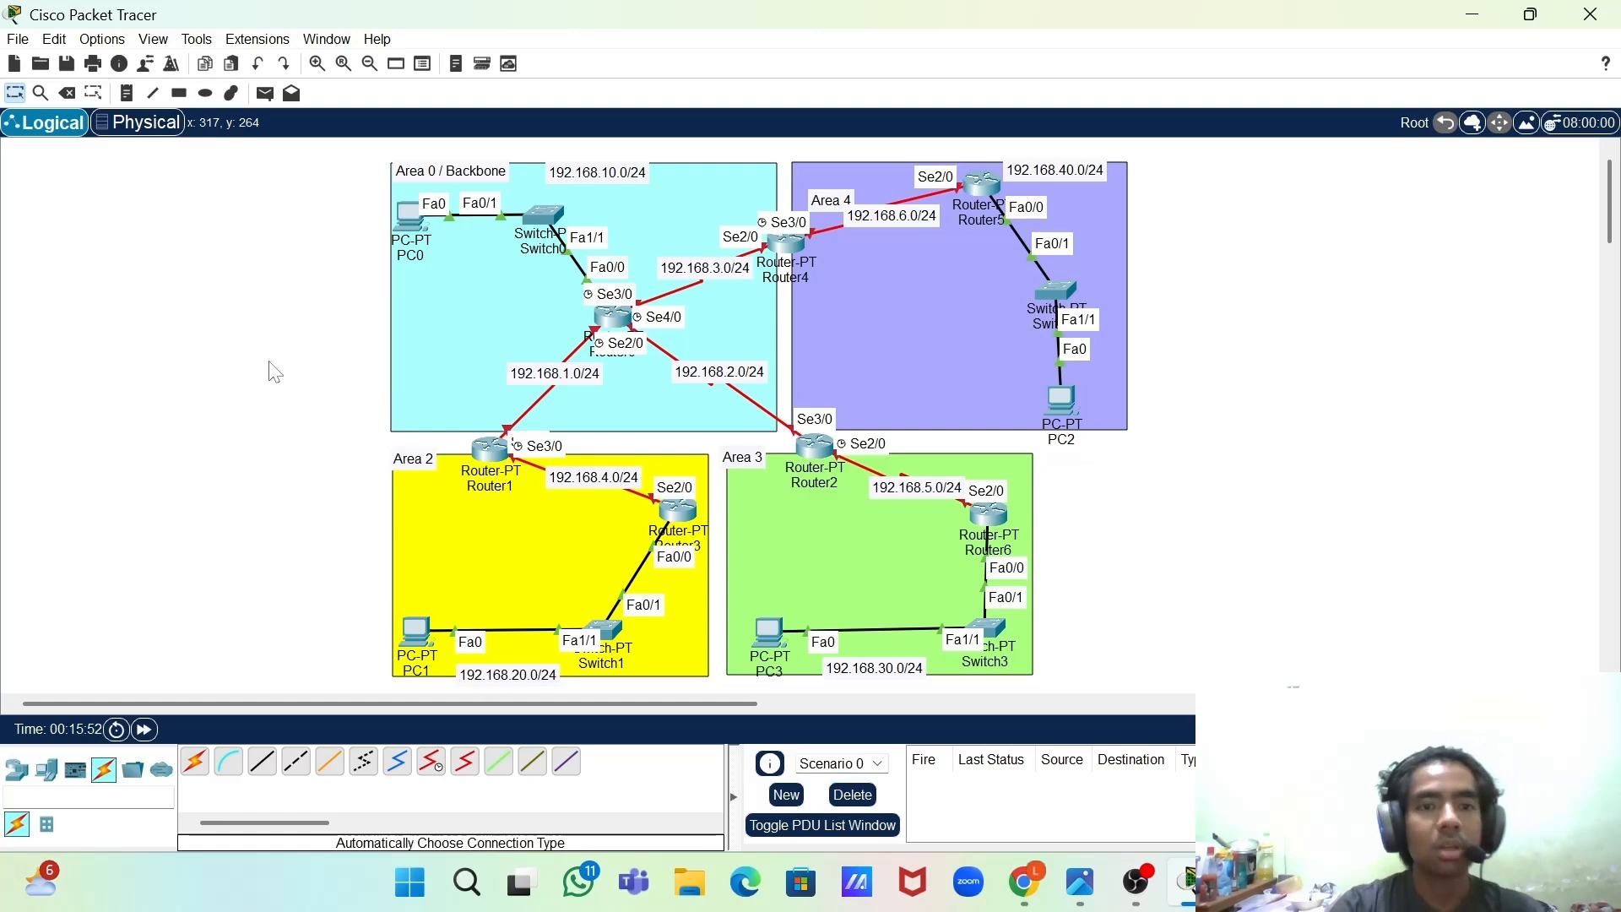
- Place the workspace side by side with the reference image and compare the whole topology in both
key("super+Right")
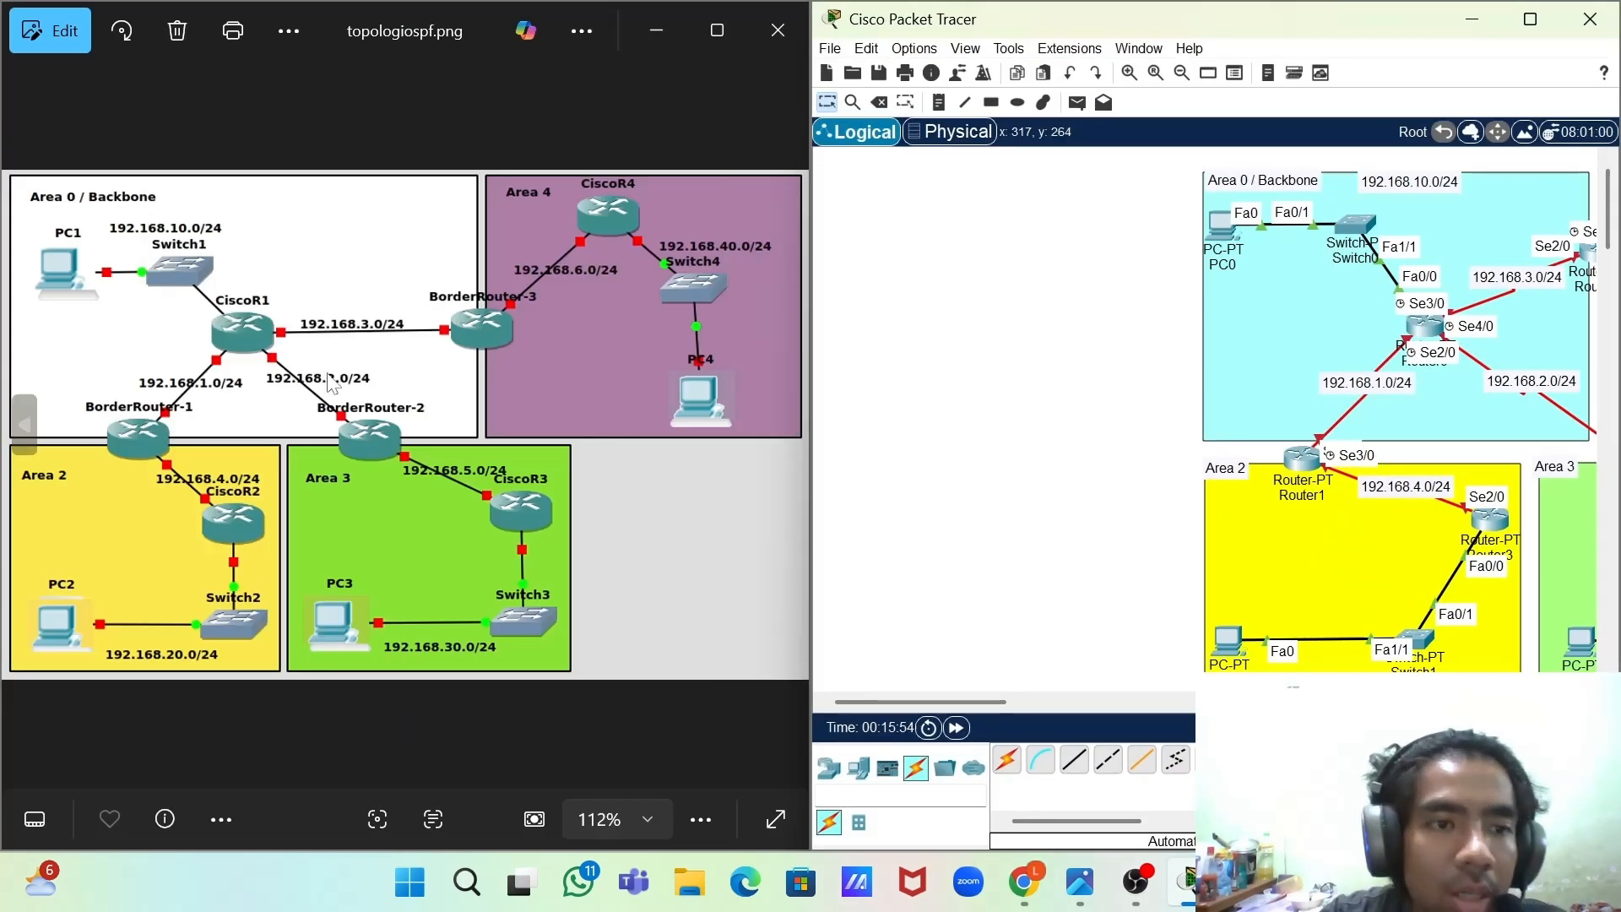
scroll(330, 384, "up", 1)
scroll(581, 438, "up", 2)
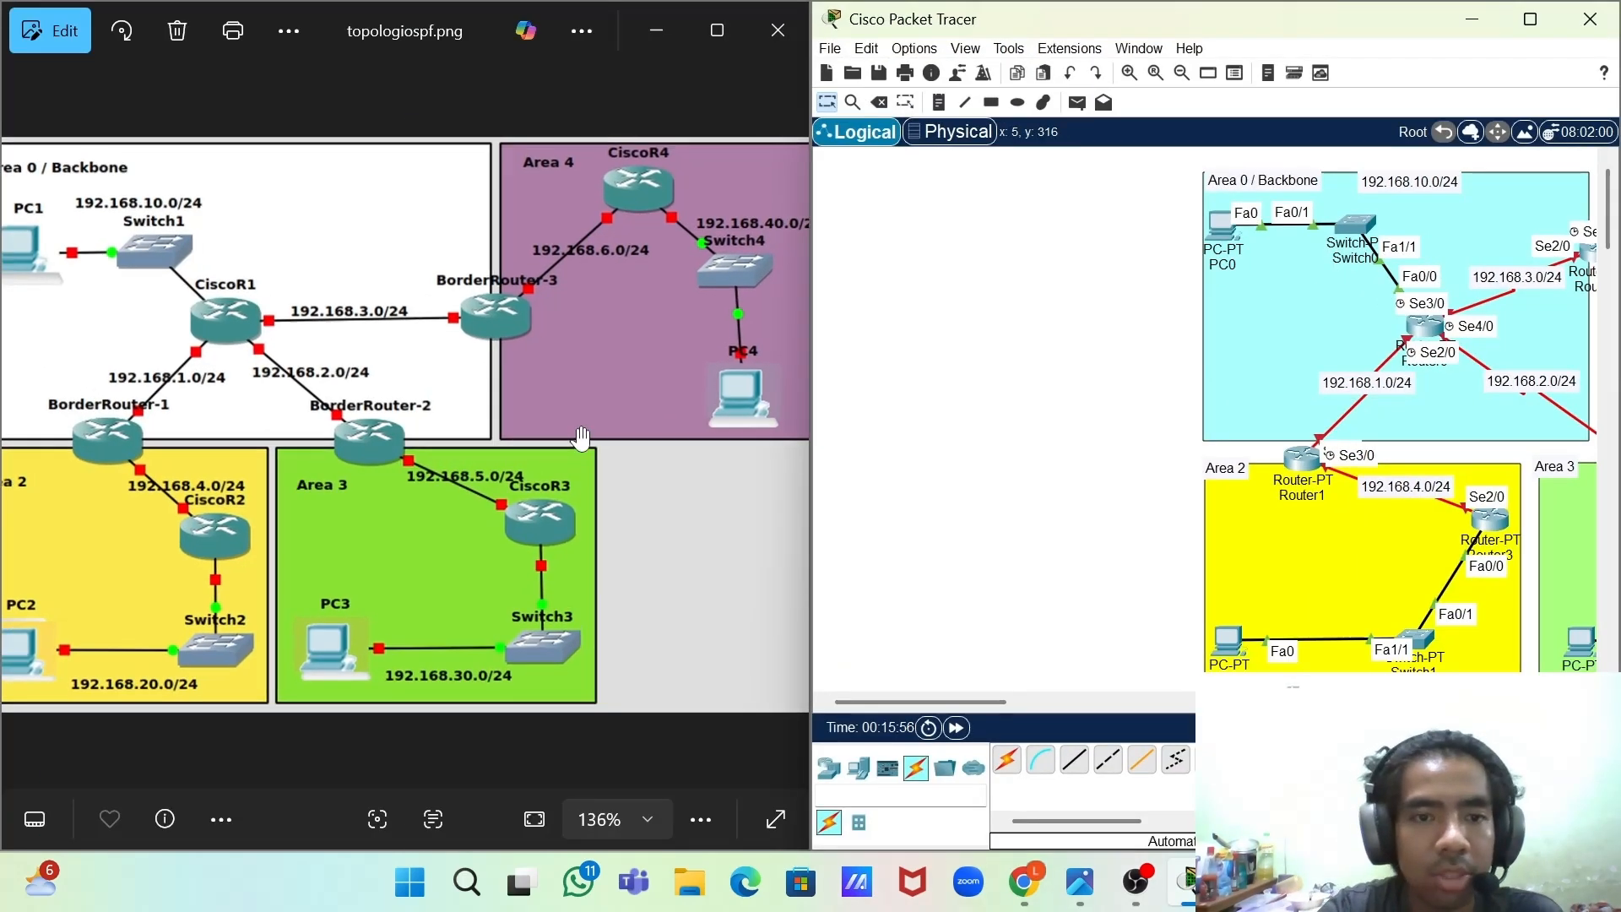
scroll(580, 438, "down", 4)
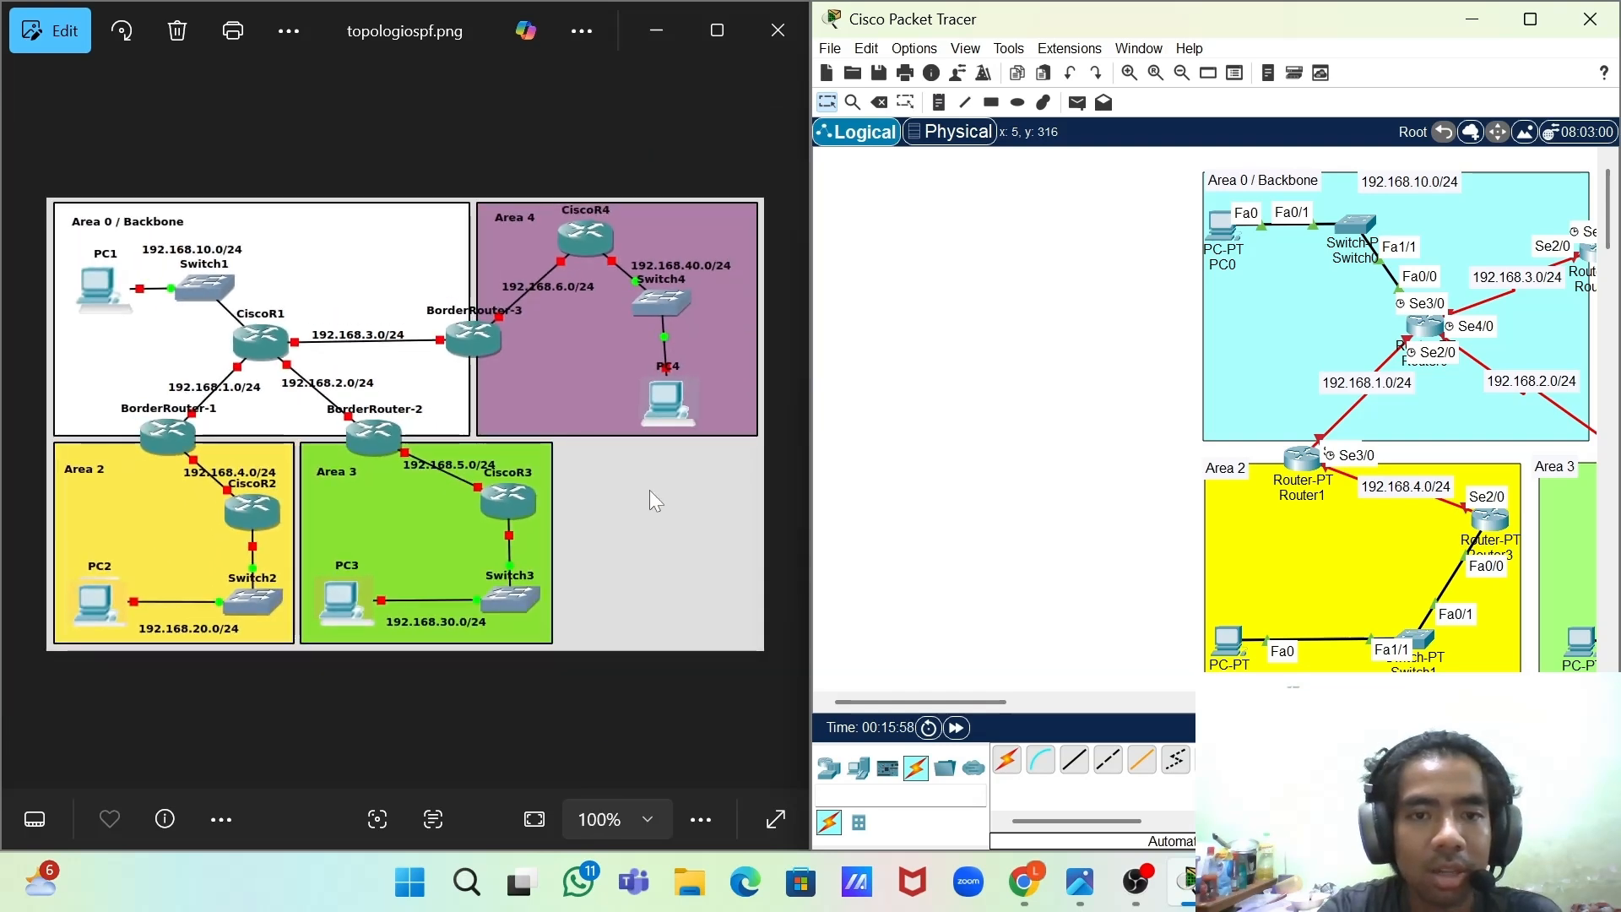
scroll(942, 399, "right", 5)
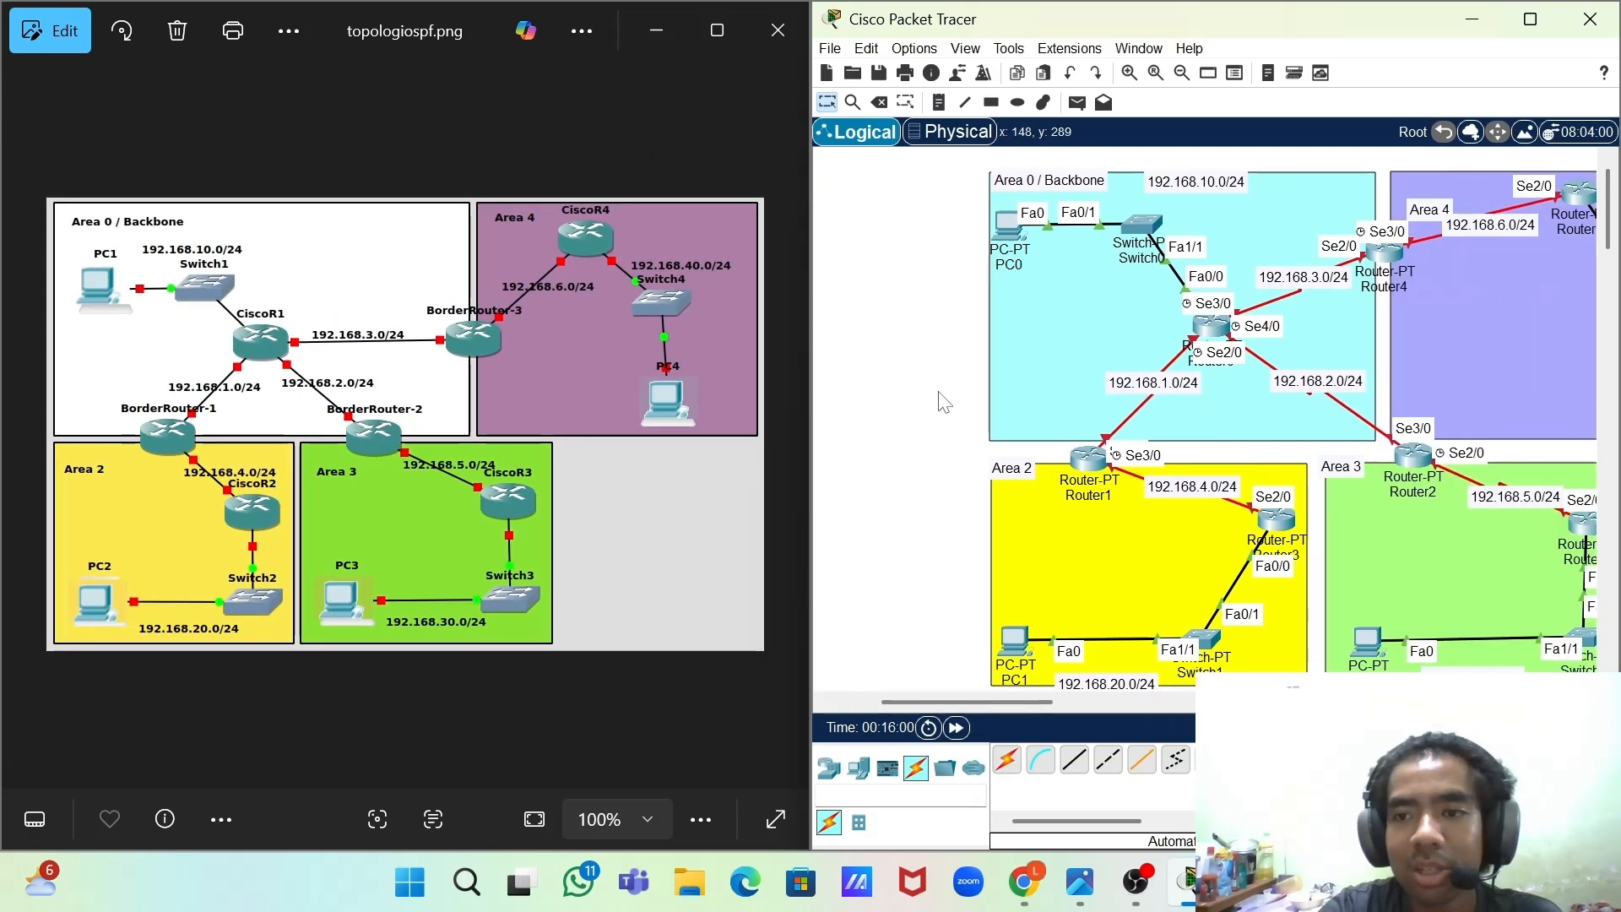
scroll(940, 395, "left", 1)
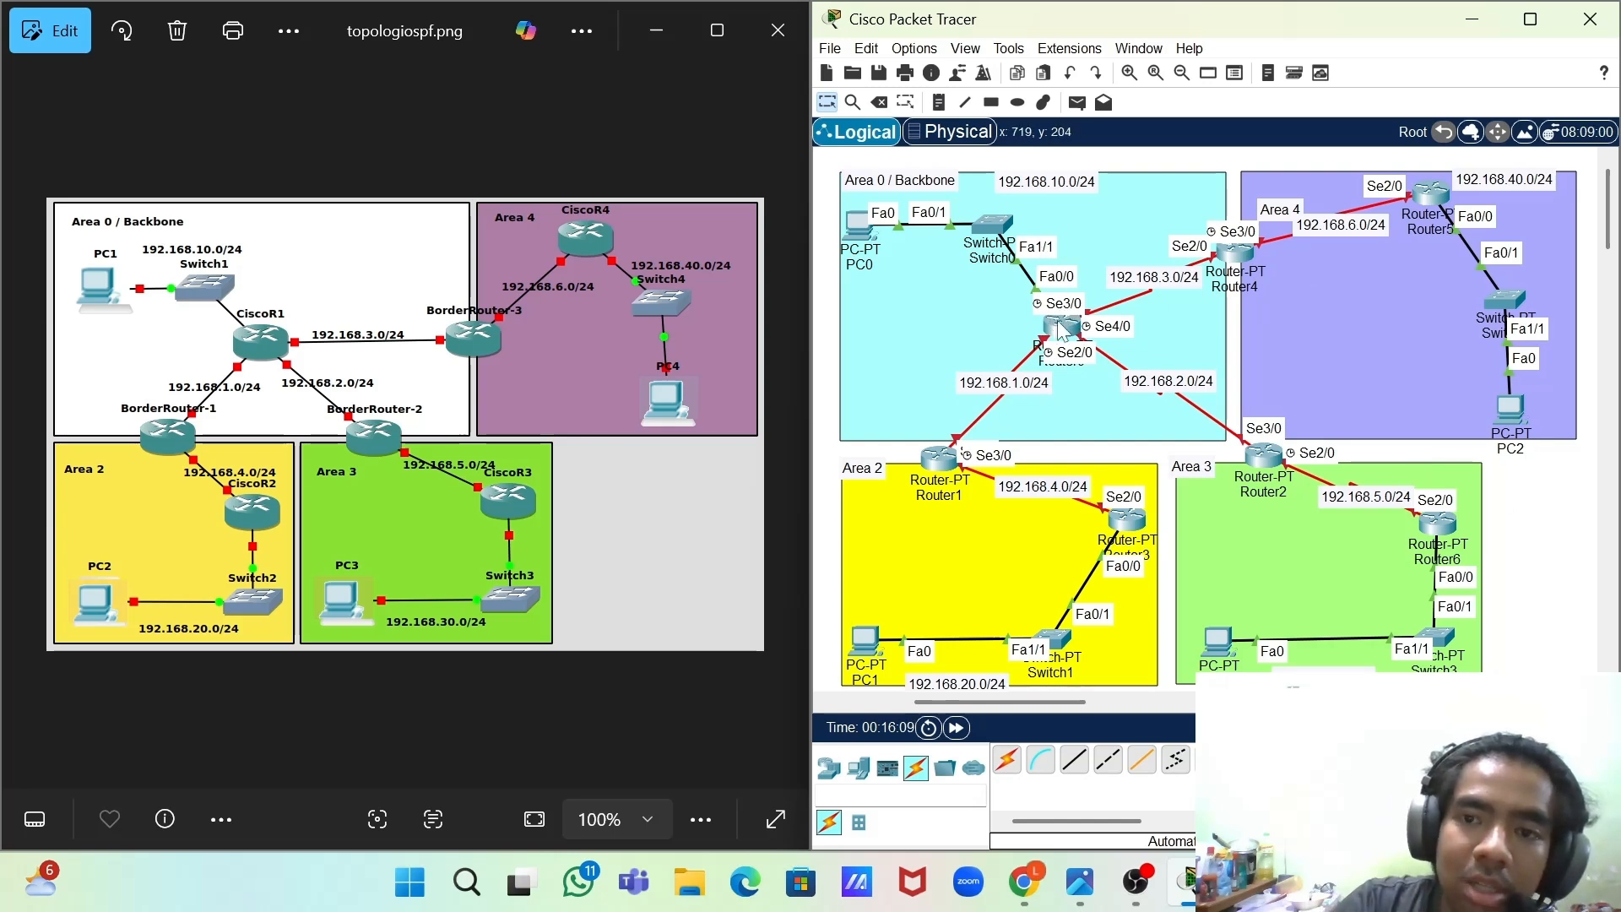
- Nudge Router1 slightly upward on the border between Area 0 and Area 2, and open Router0's configuration
left_click_drag(952, 464, 952, 455)
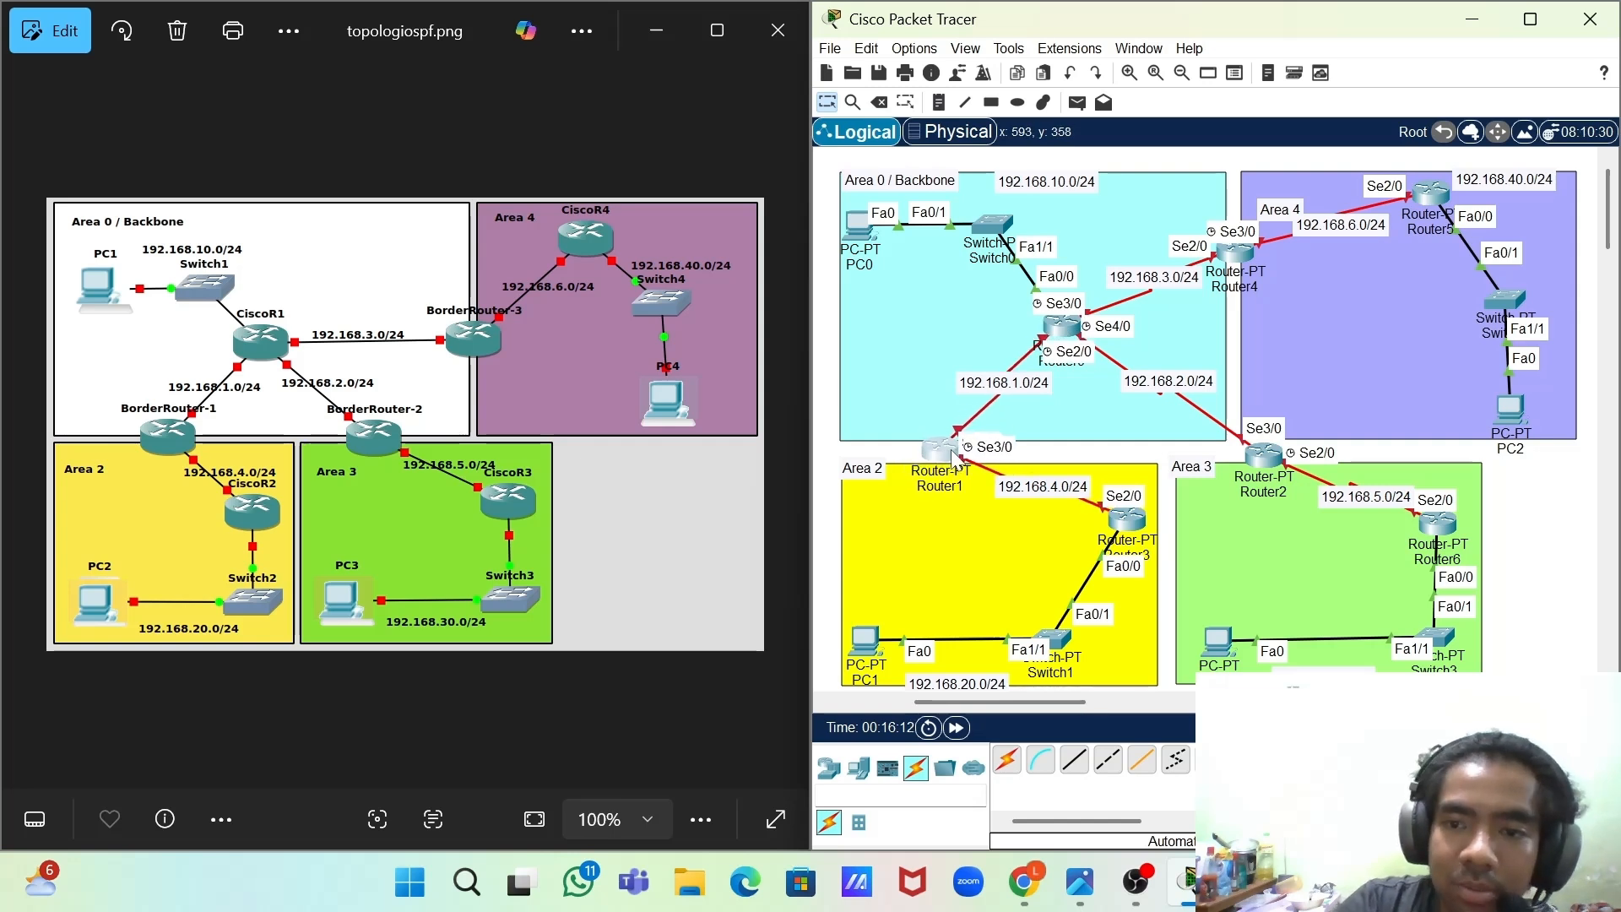
left_click(1067, 326)
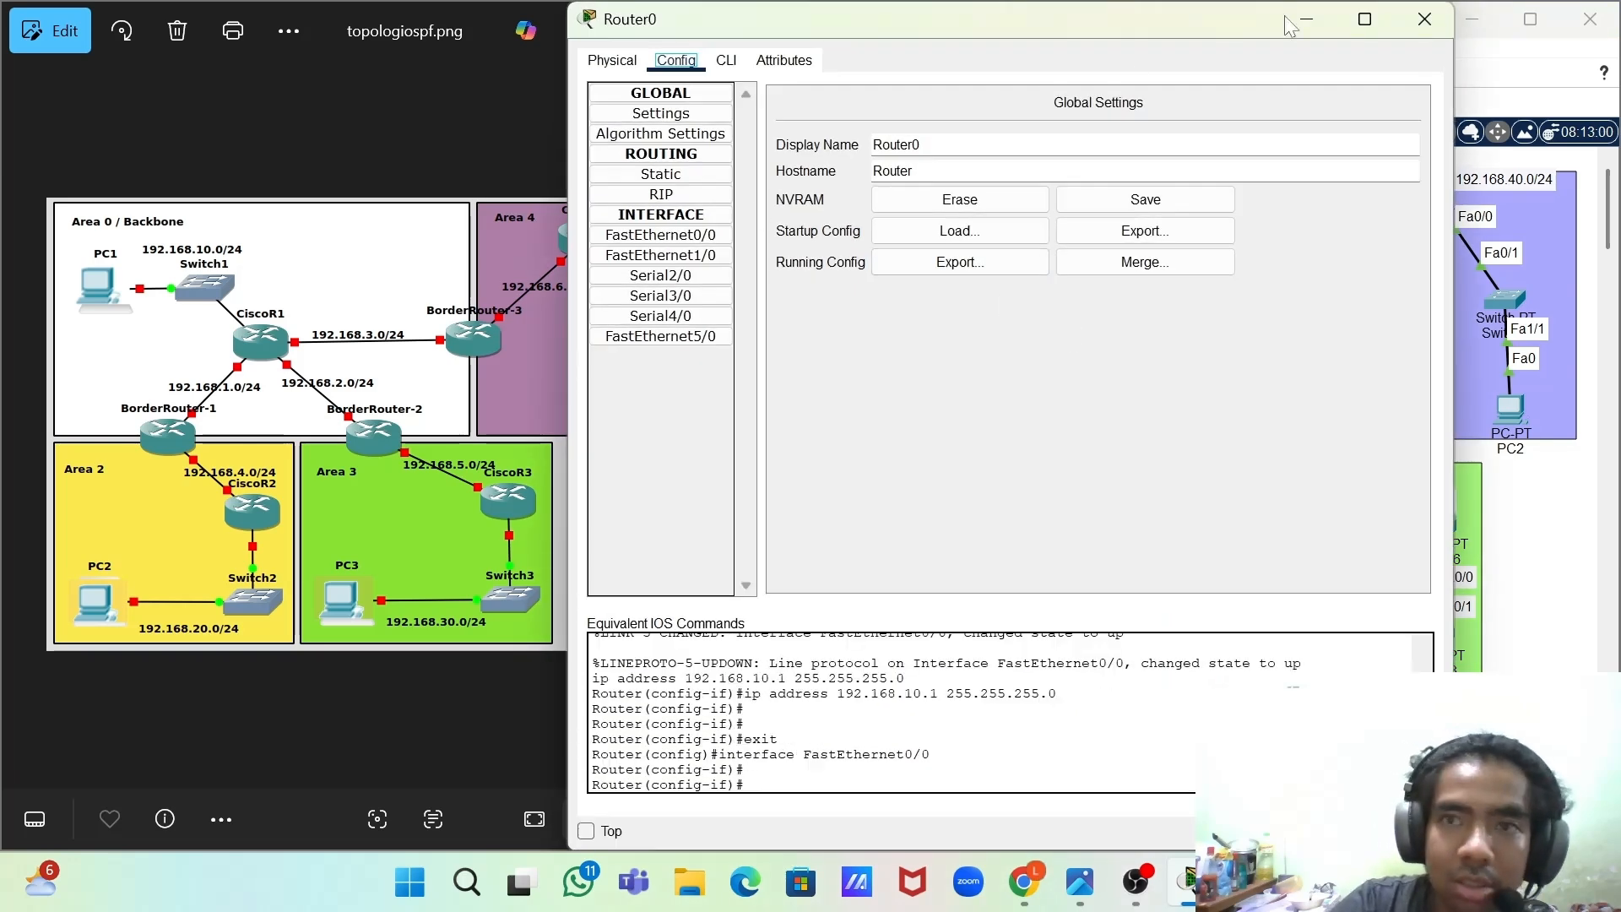
left_click(1308, 14)
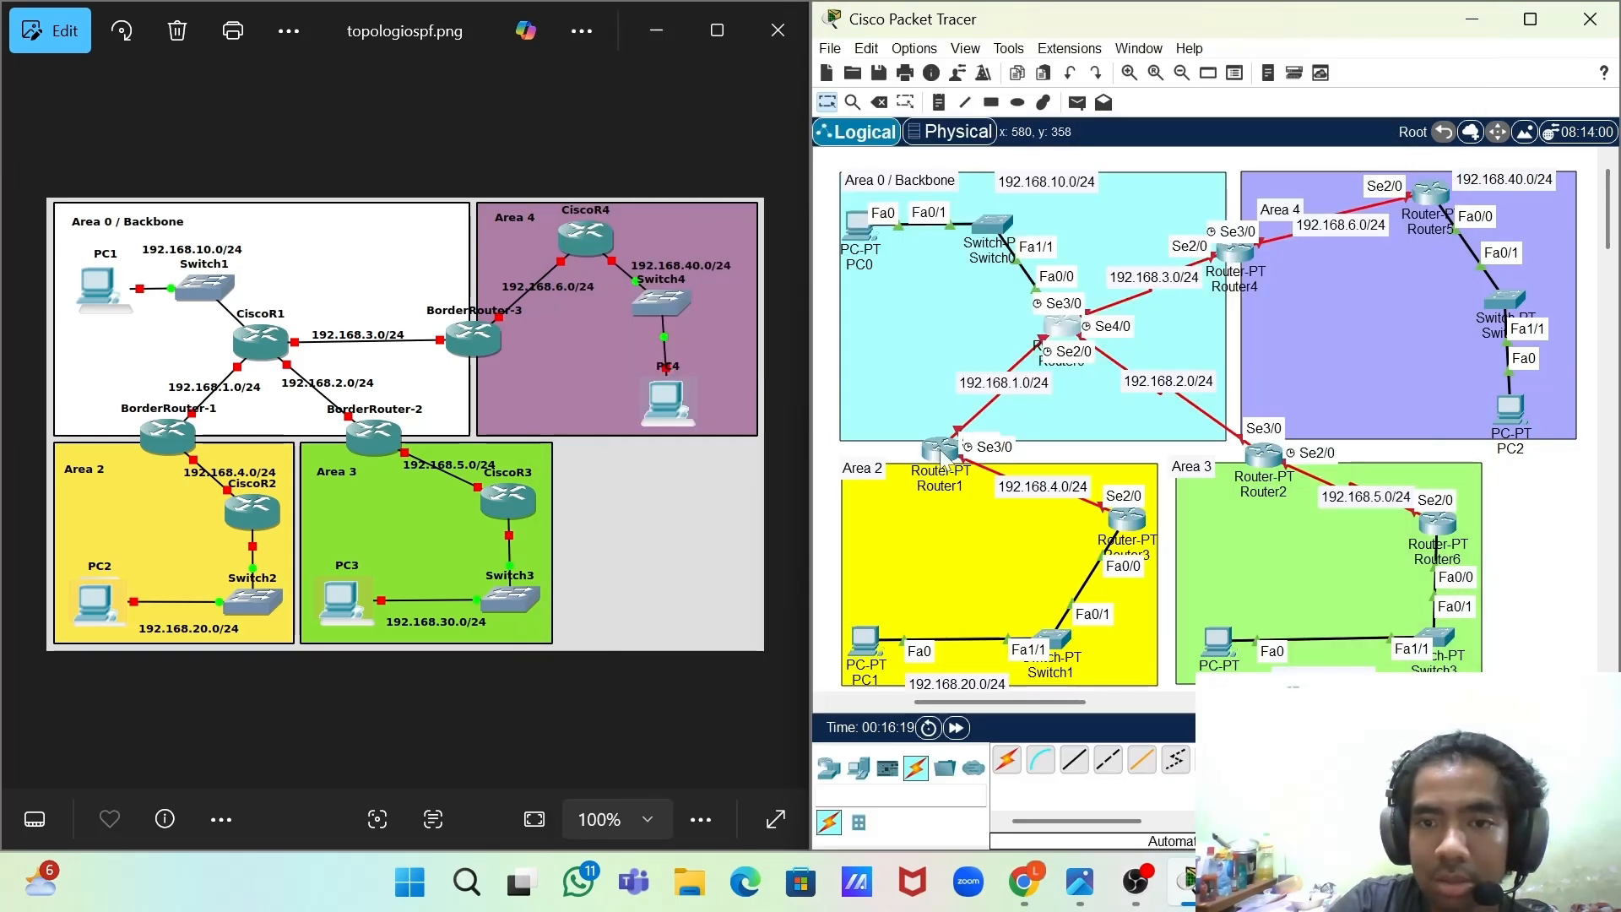
mouse_move(943, 458)
left_mouse_down()
mouse_move(899, 431)
mouse_move(933, 435)
mouse_move(953, 462)
mouse_move(942, 453)
left_mouse_up()
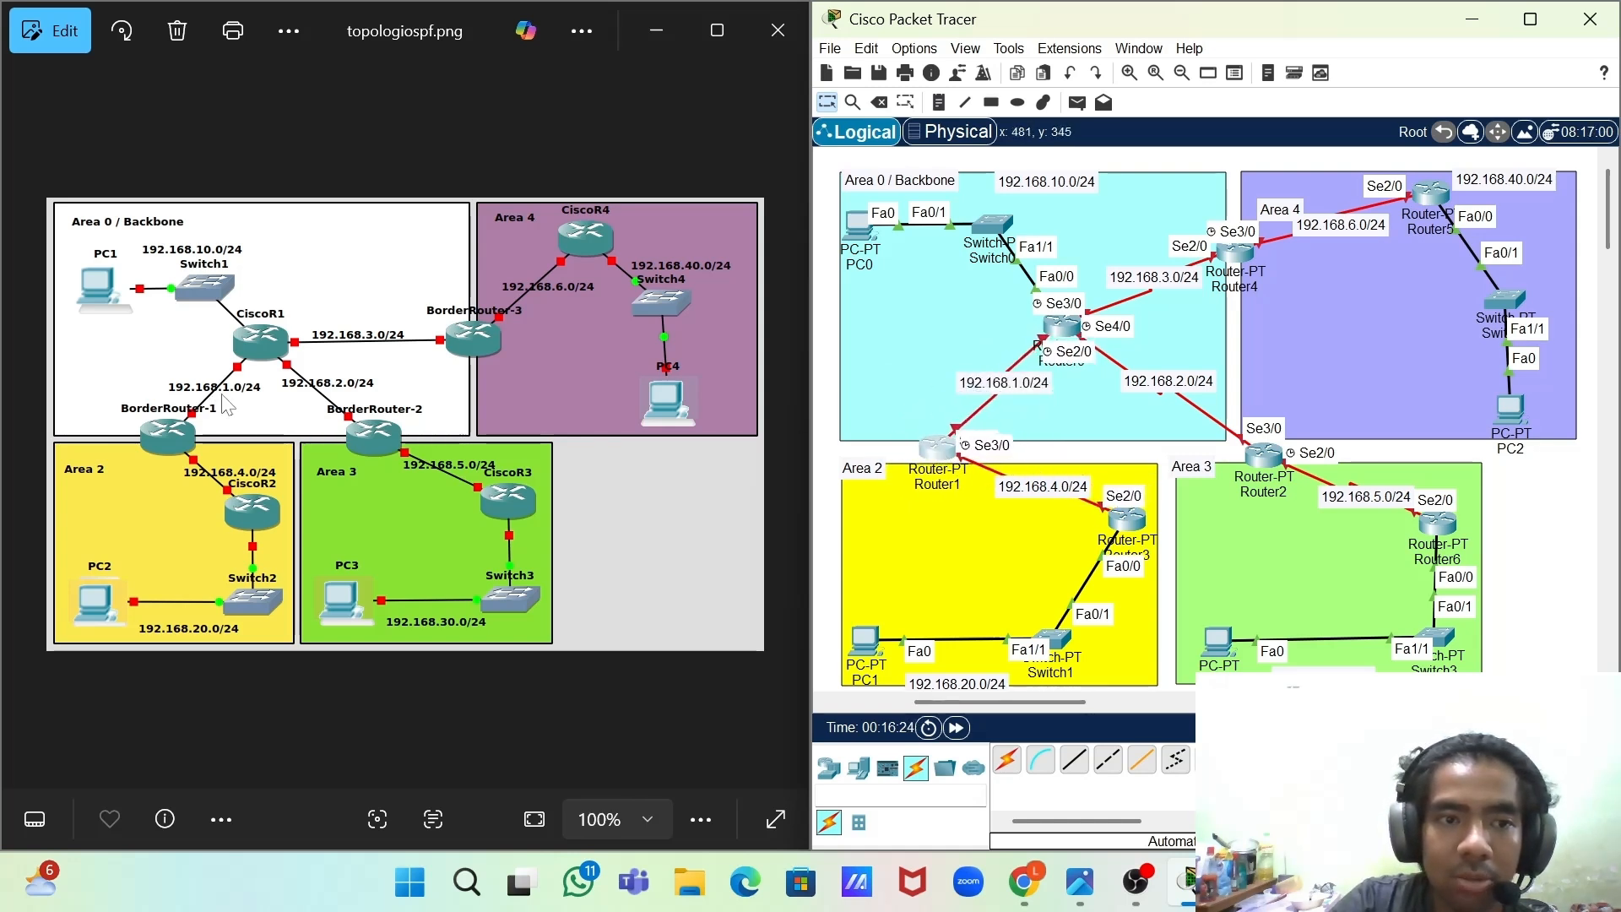
left_click(1066, 326)
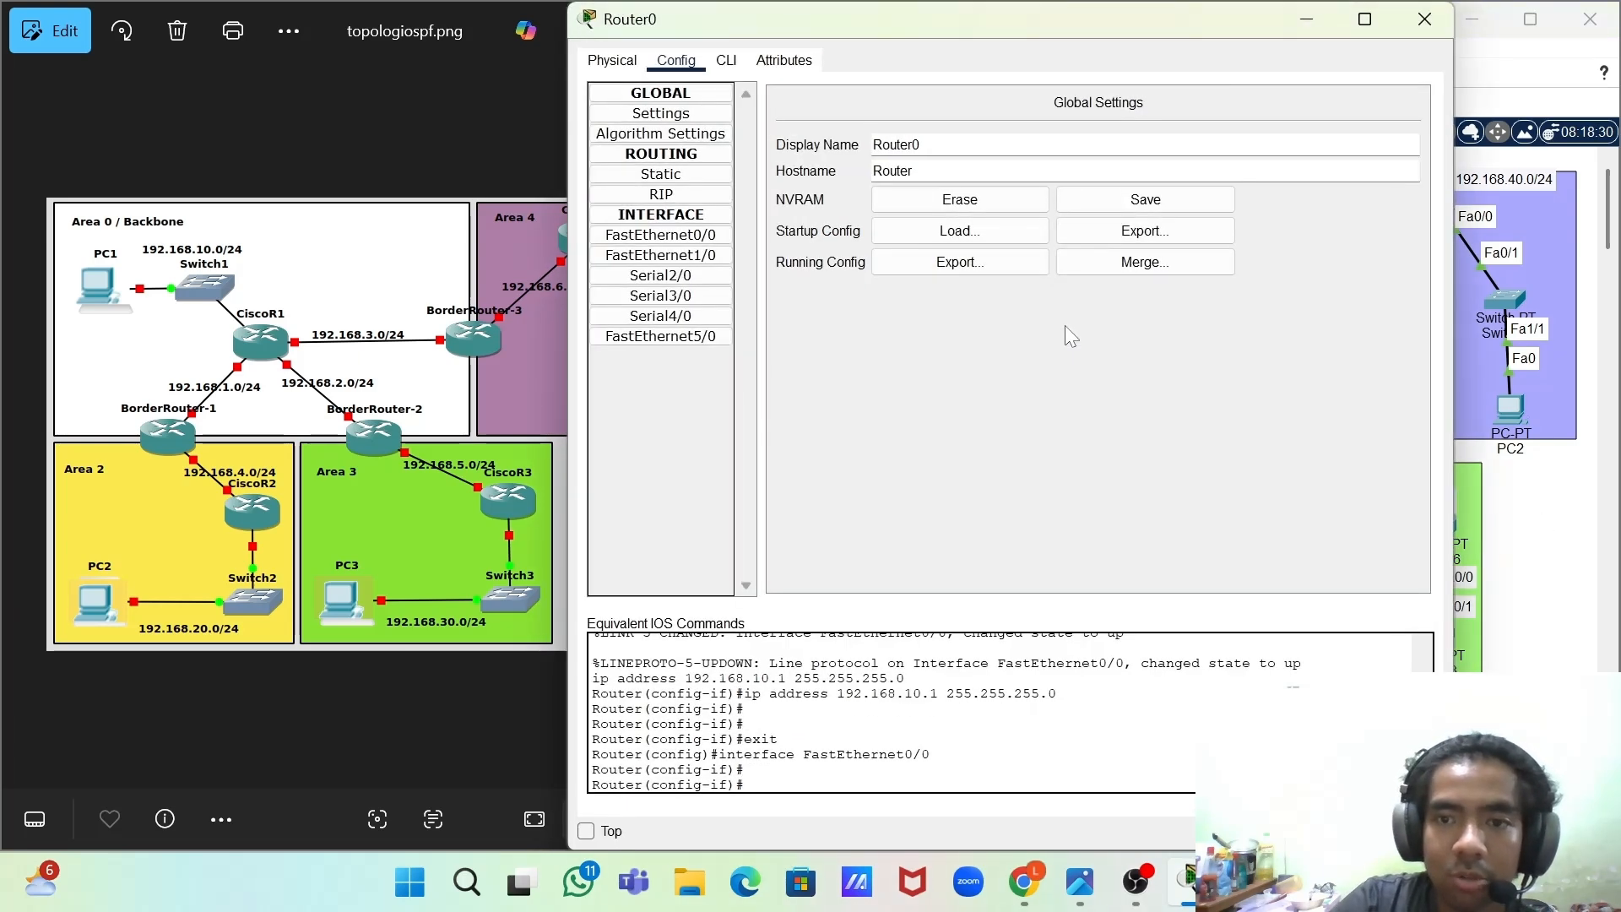
- Bring up Router0's Serial2/0 settings, and reposition Router1 on the Area 0/Area 2 border and Router3 lower in Area 2
left_click(712, 284)
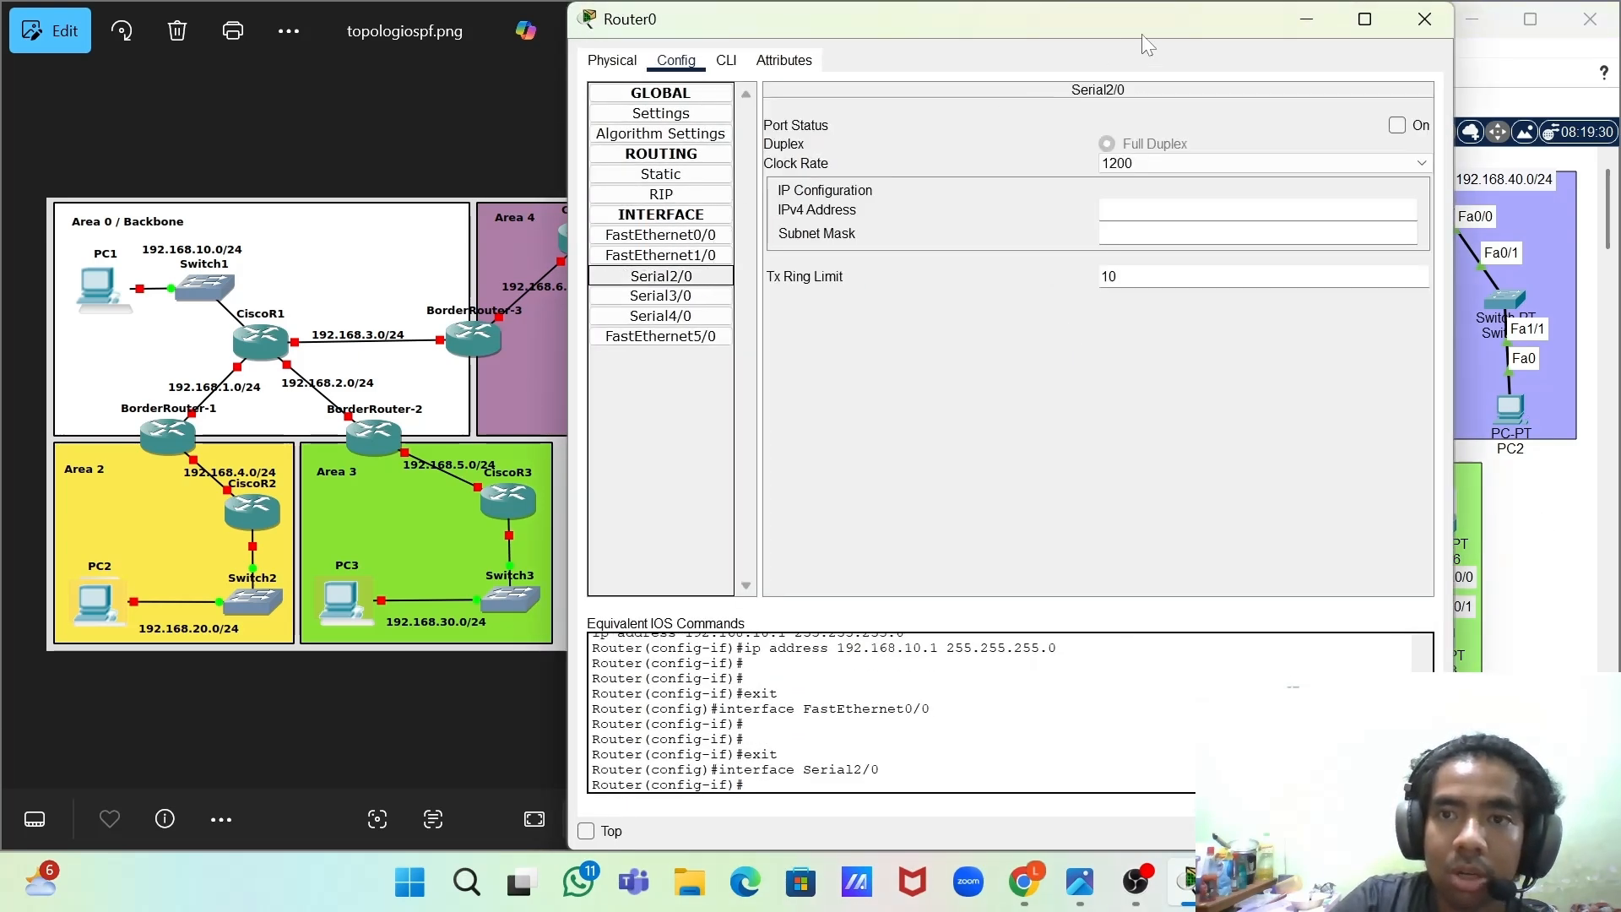
left_click(1320, 13)
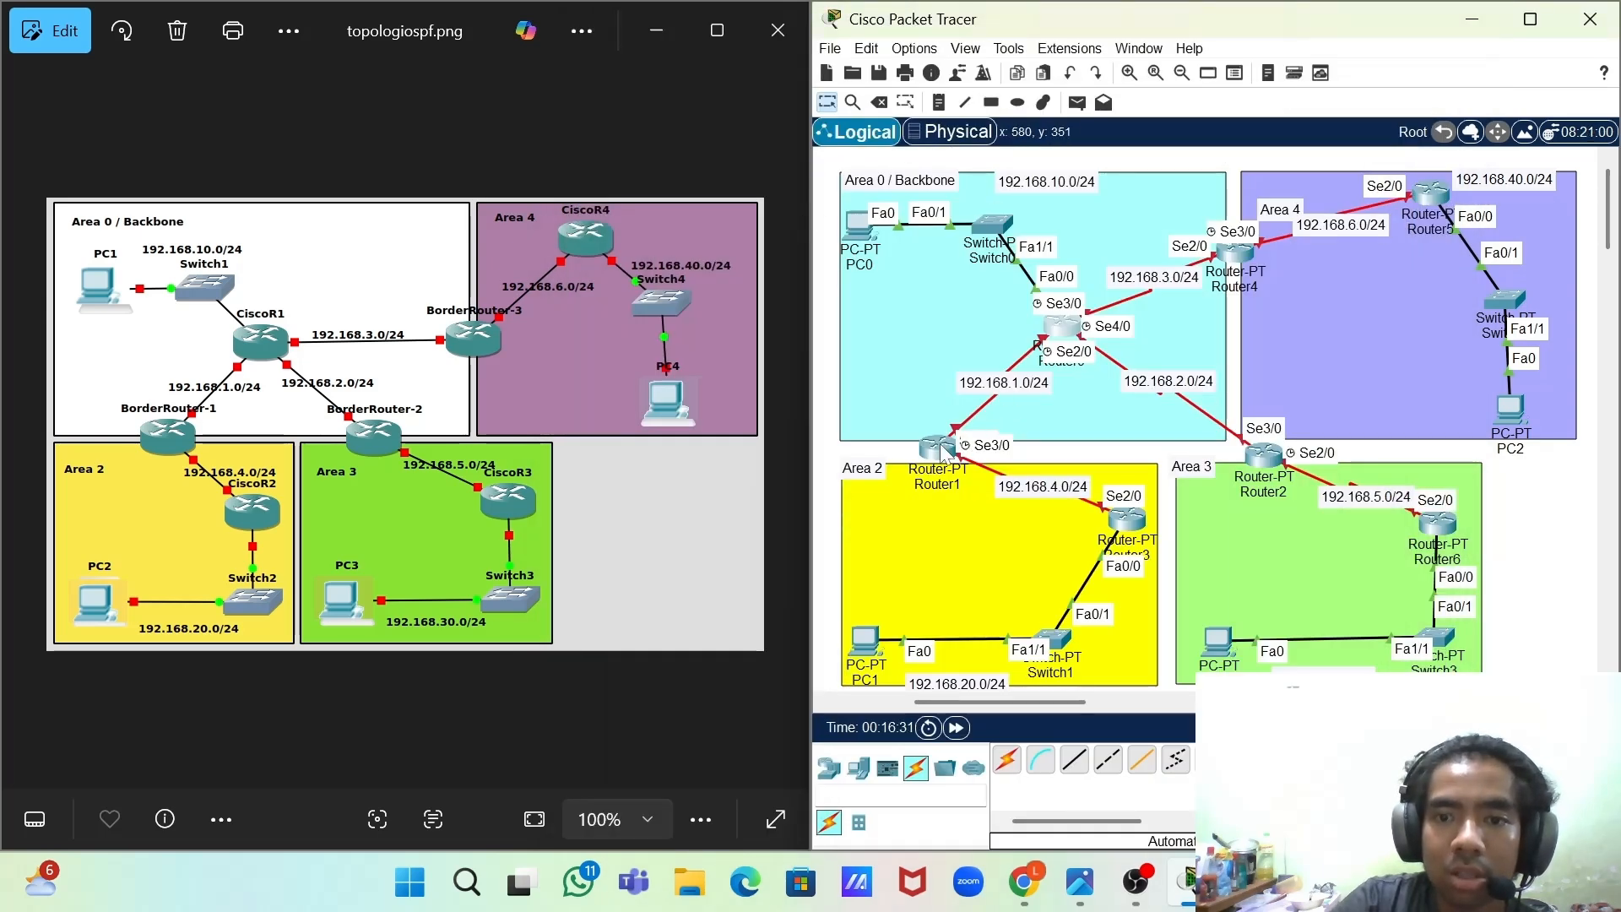
mouse_move(941, 447)
left_mouse_down()
mouse_move(883, 465)
mouse_move(970, 460)
mouse_move(899, 460)
mouse_move(934, 458)
left_mouse_up()
left_click_drag(1131, 521, 1133, 567)
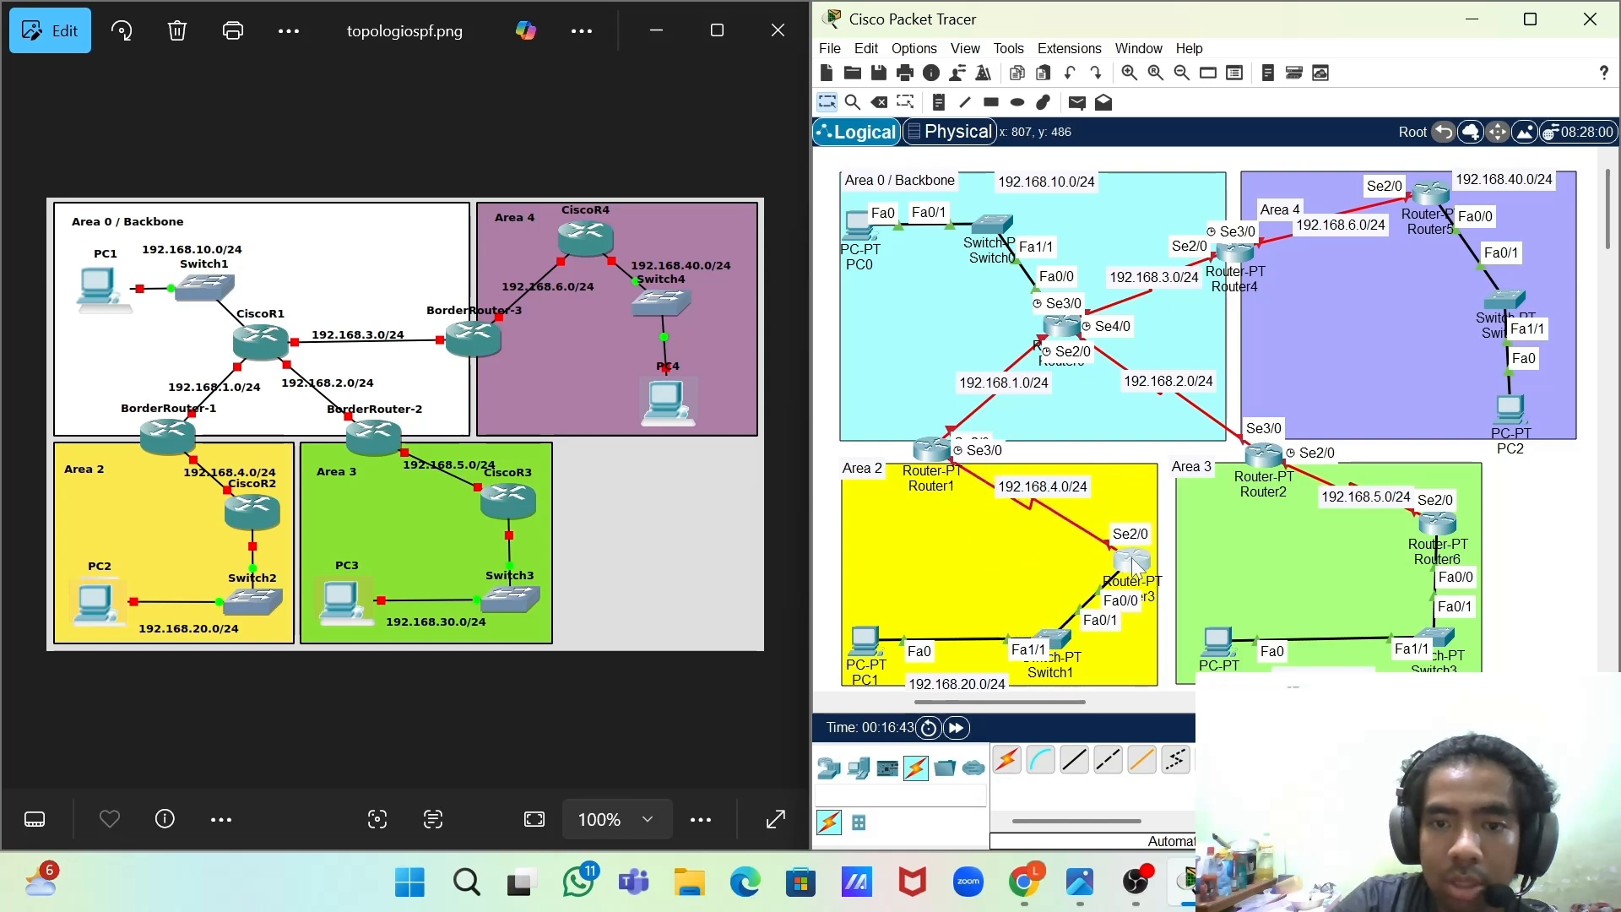
mouse_move(943, 469)
left_mouse_down()
mouse_move(941, 449)
mouse_move(929, 467)
left_mouse_up()
left_click_drag(1125, 568, 1110, 628)
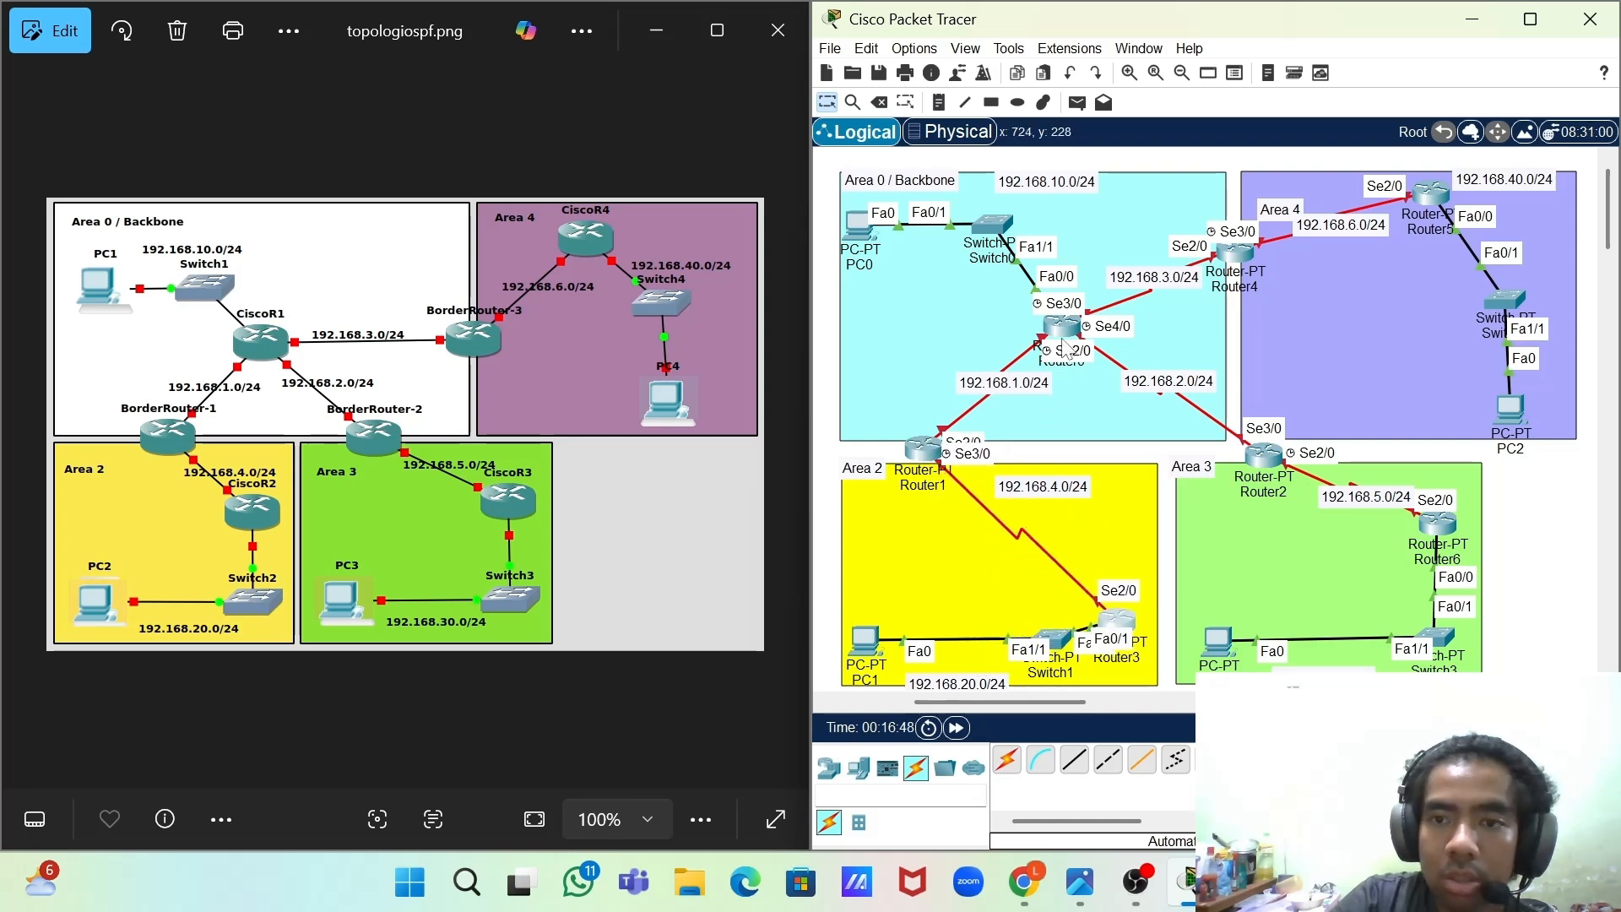
left_click_drag(1065, 346, 1089, 348)
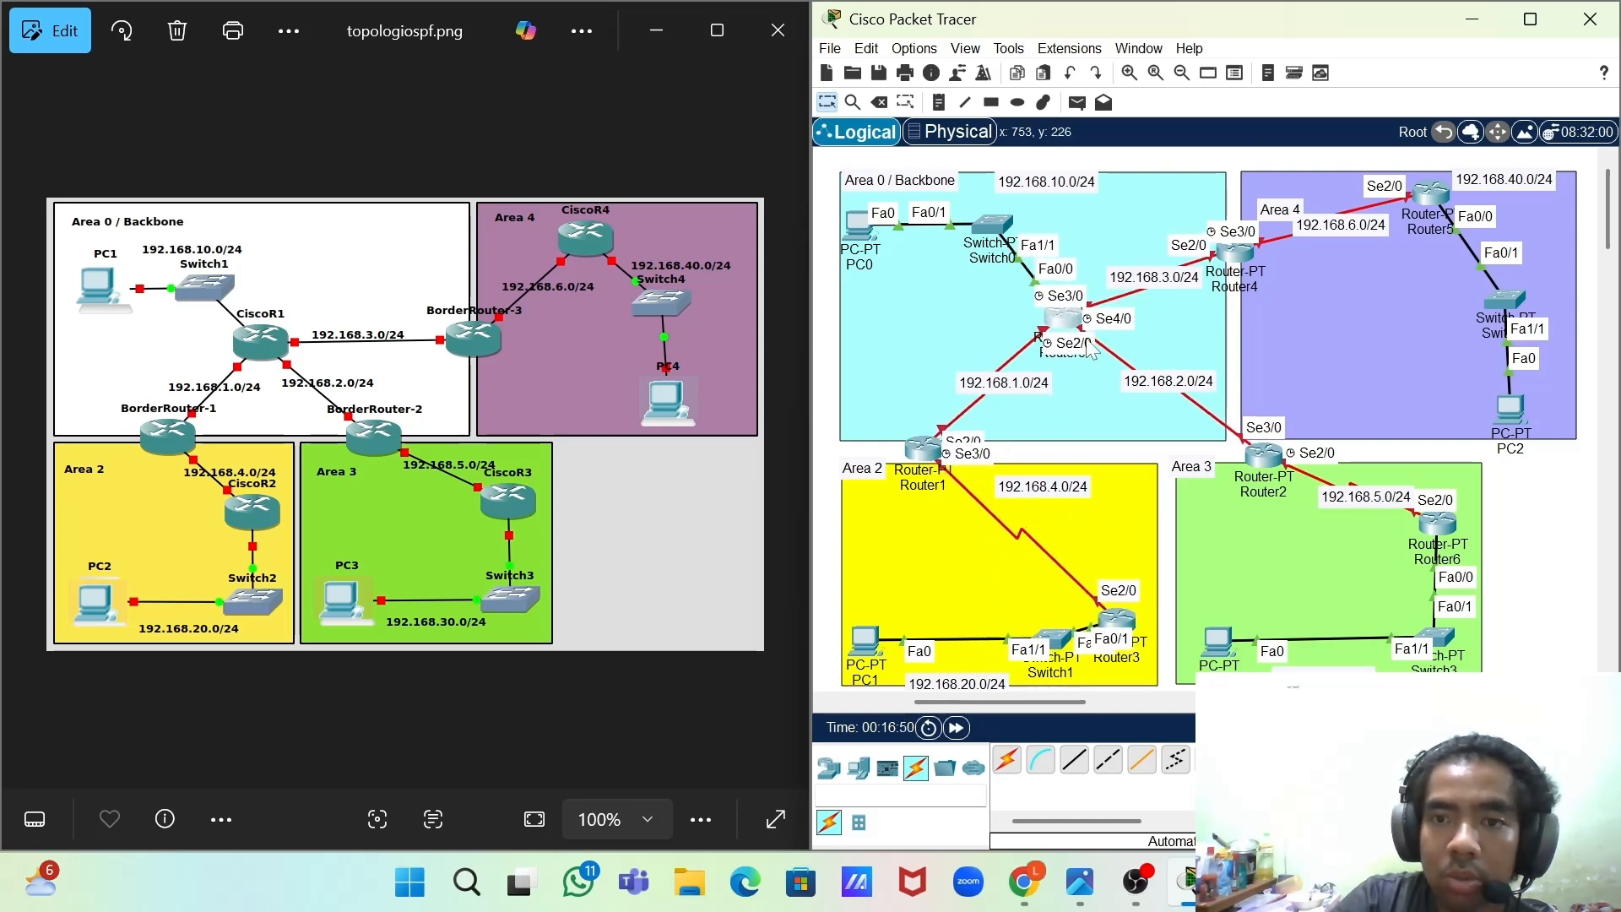
left_click_drag(924, 450, 923, 452)
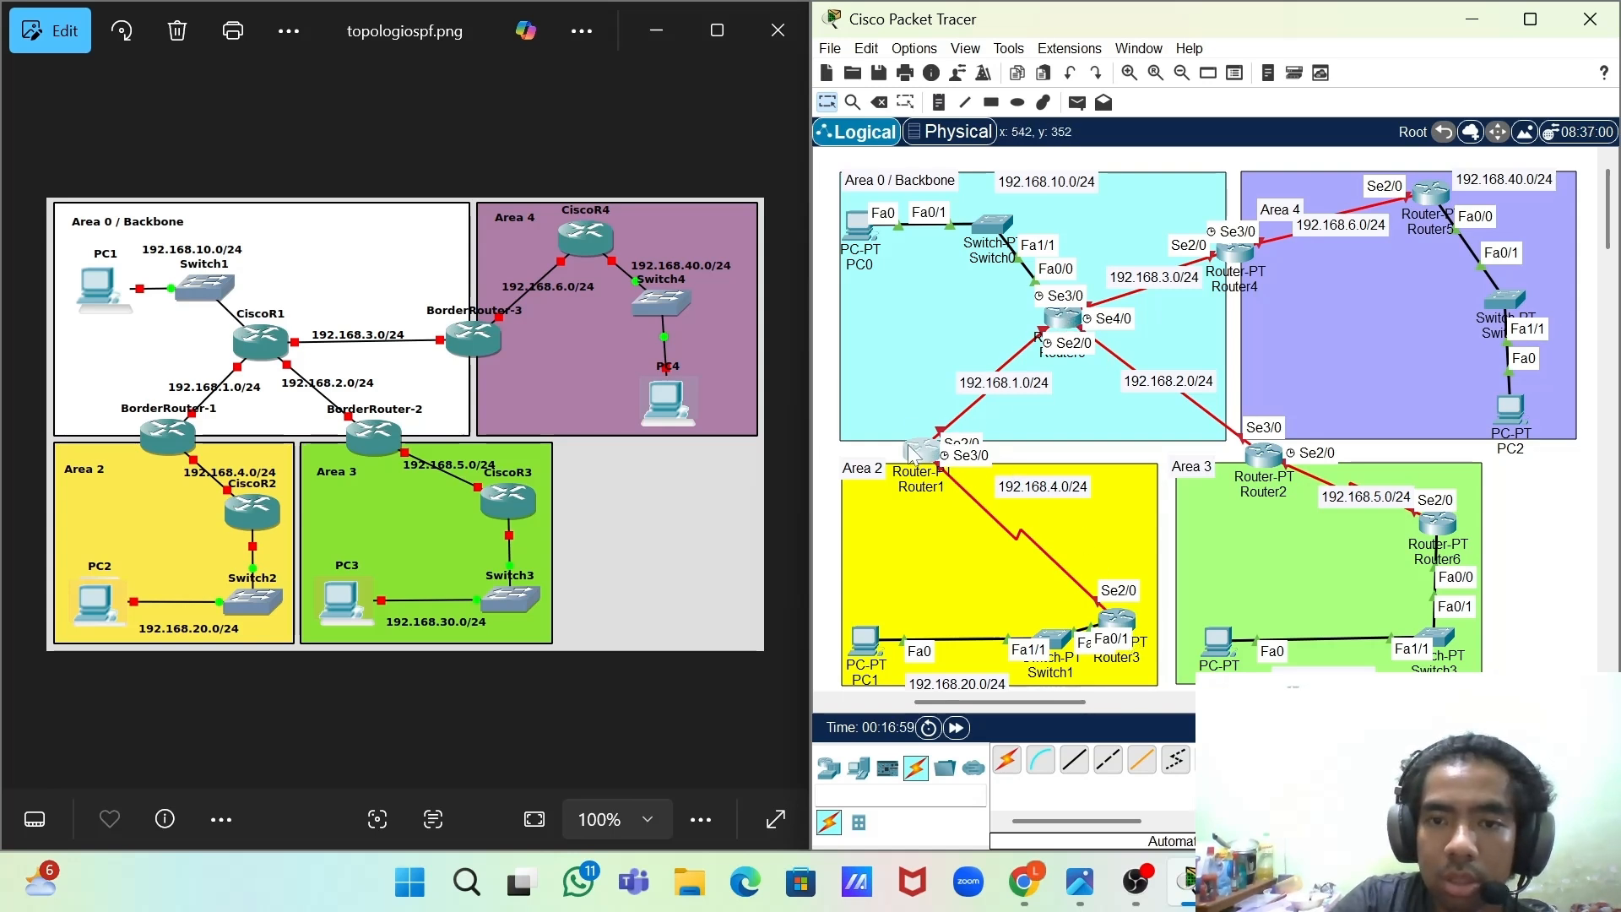
left_click_drag(914, 453, 986, 447)
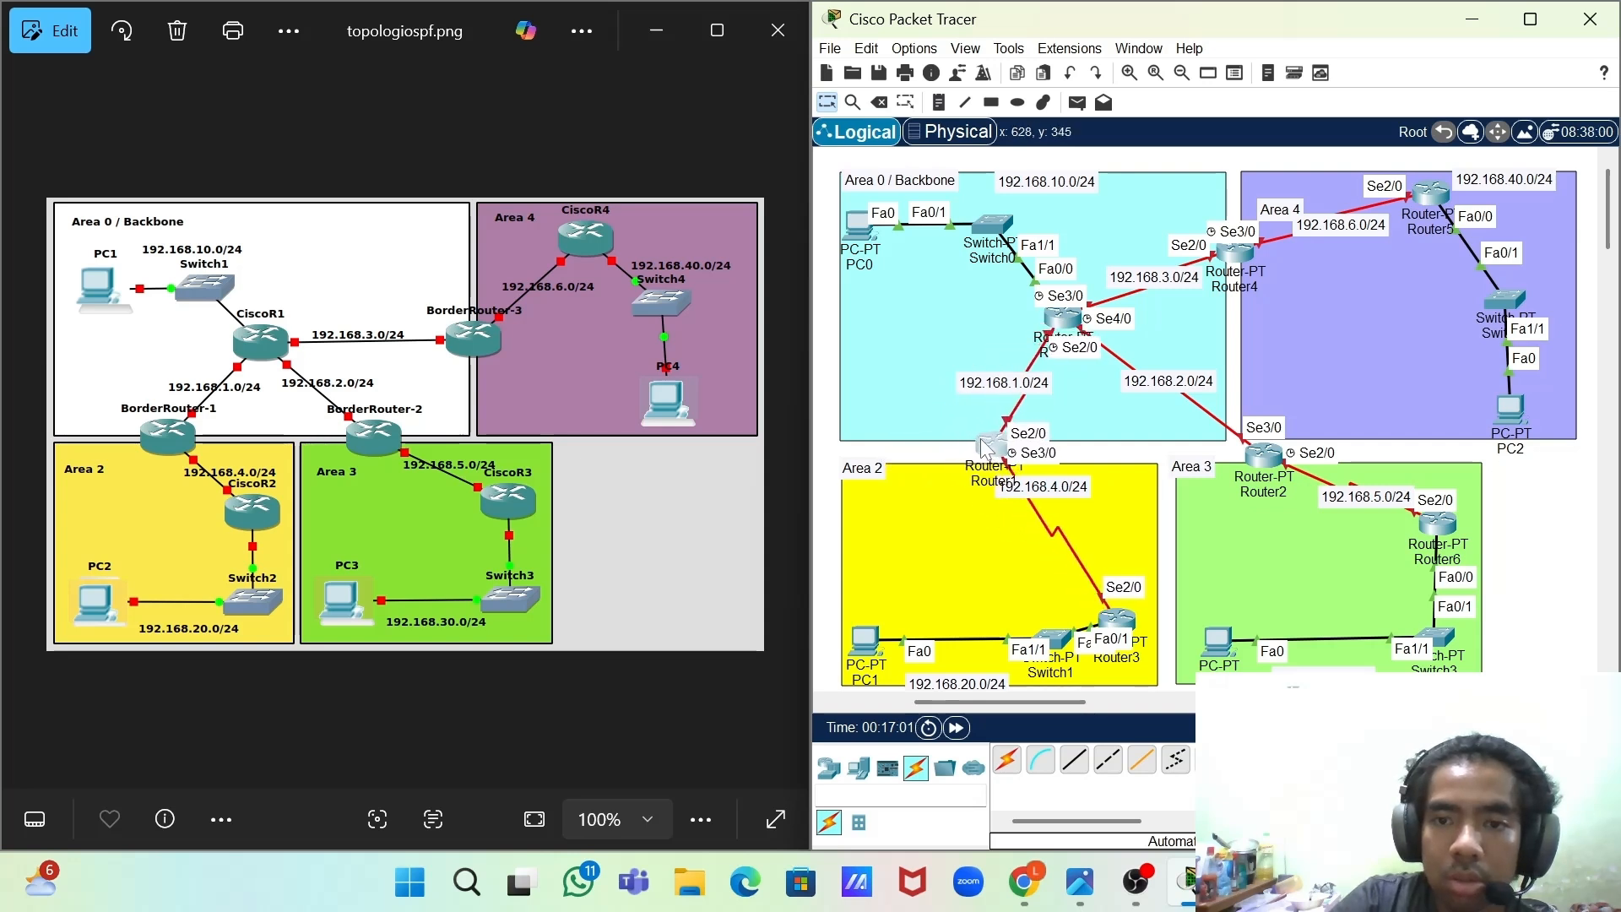
left_click_drag(1116, 613, 1131, 564)
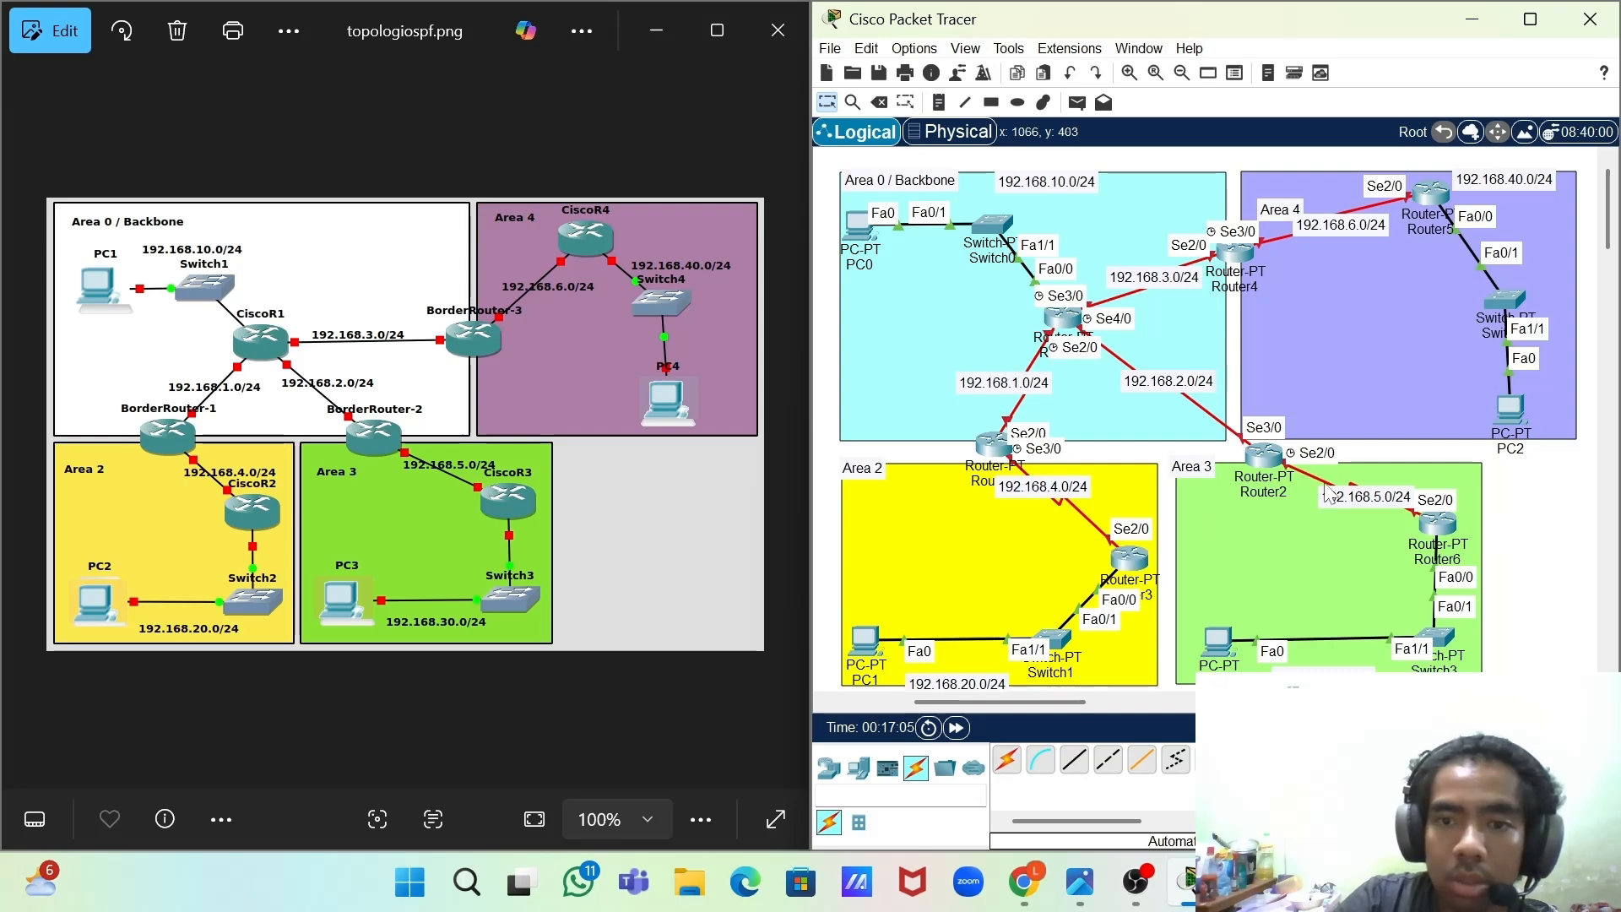
- Turn on Router0's Serial2/0 port and assign it IP address 192.168.1.1 with subnet mask 255.255.255.0
left_click(1060, 321)
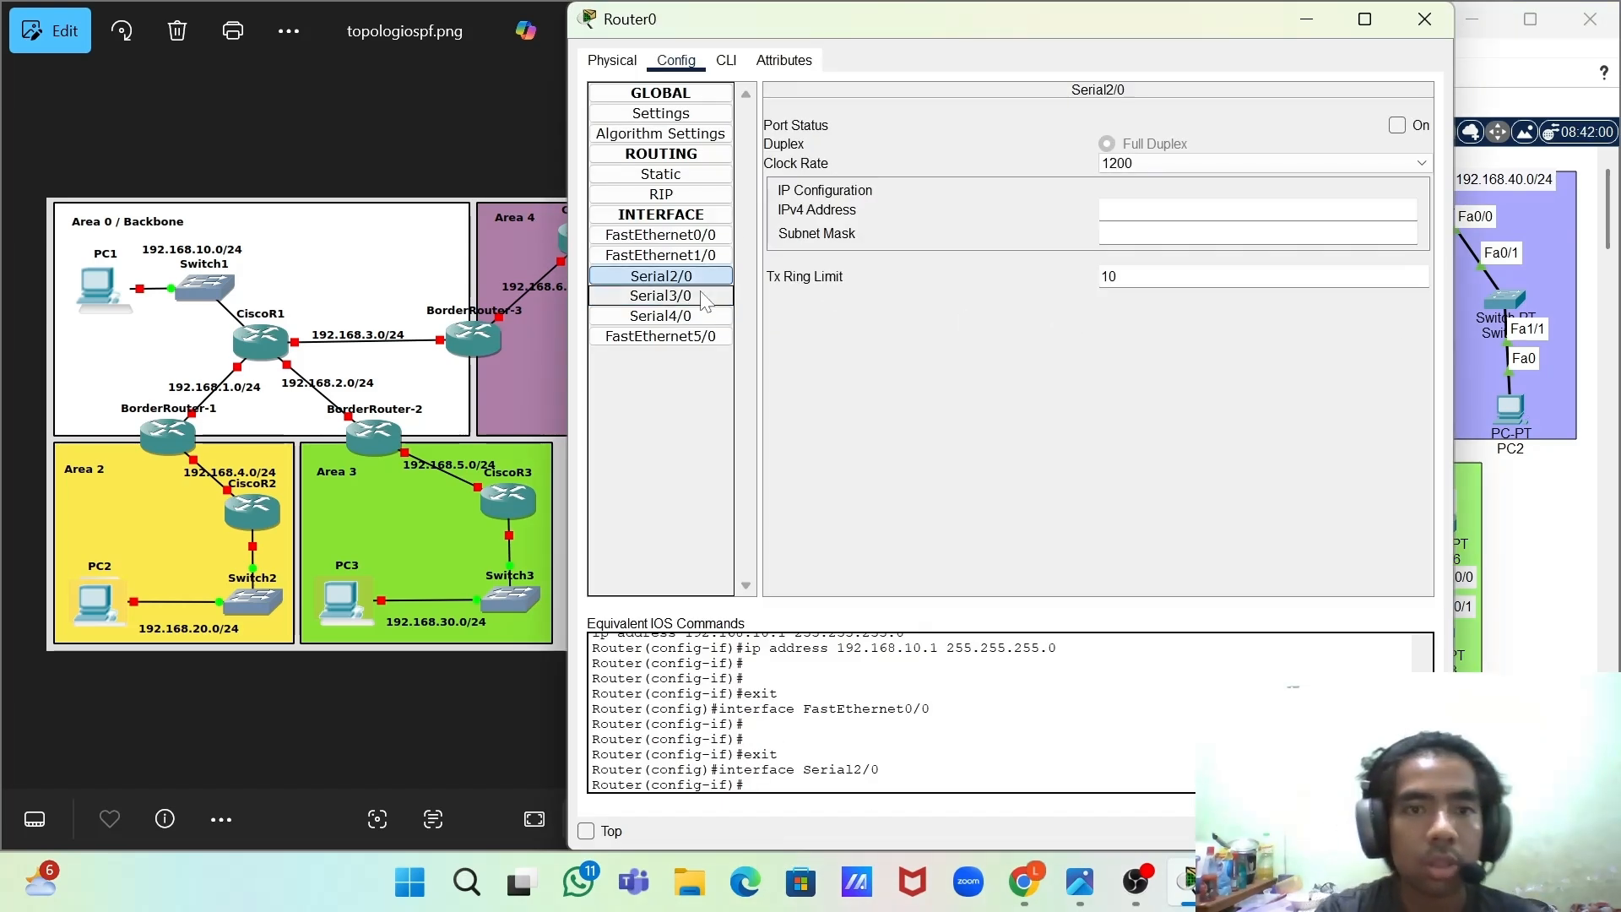
left_click(1397, 125)
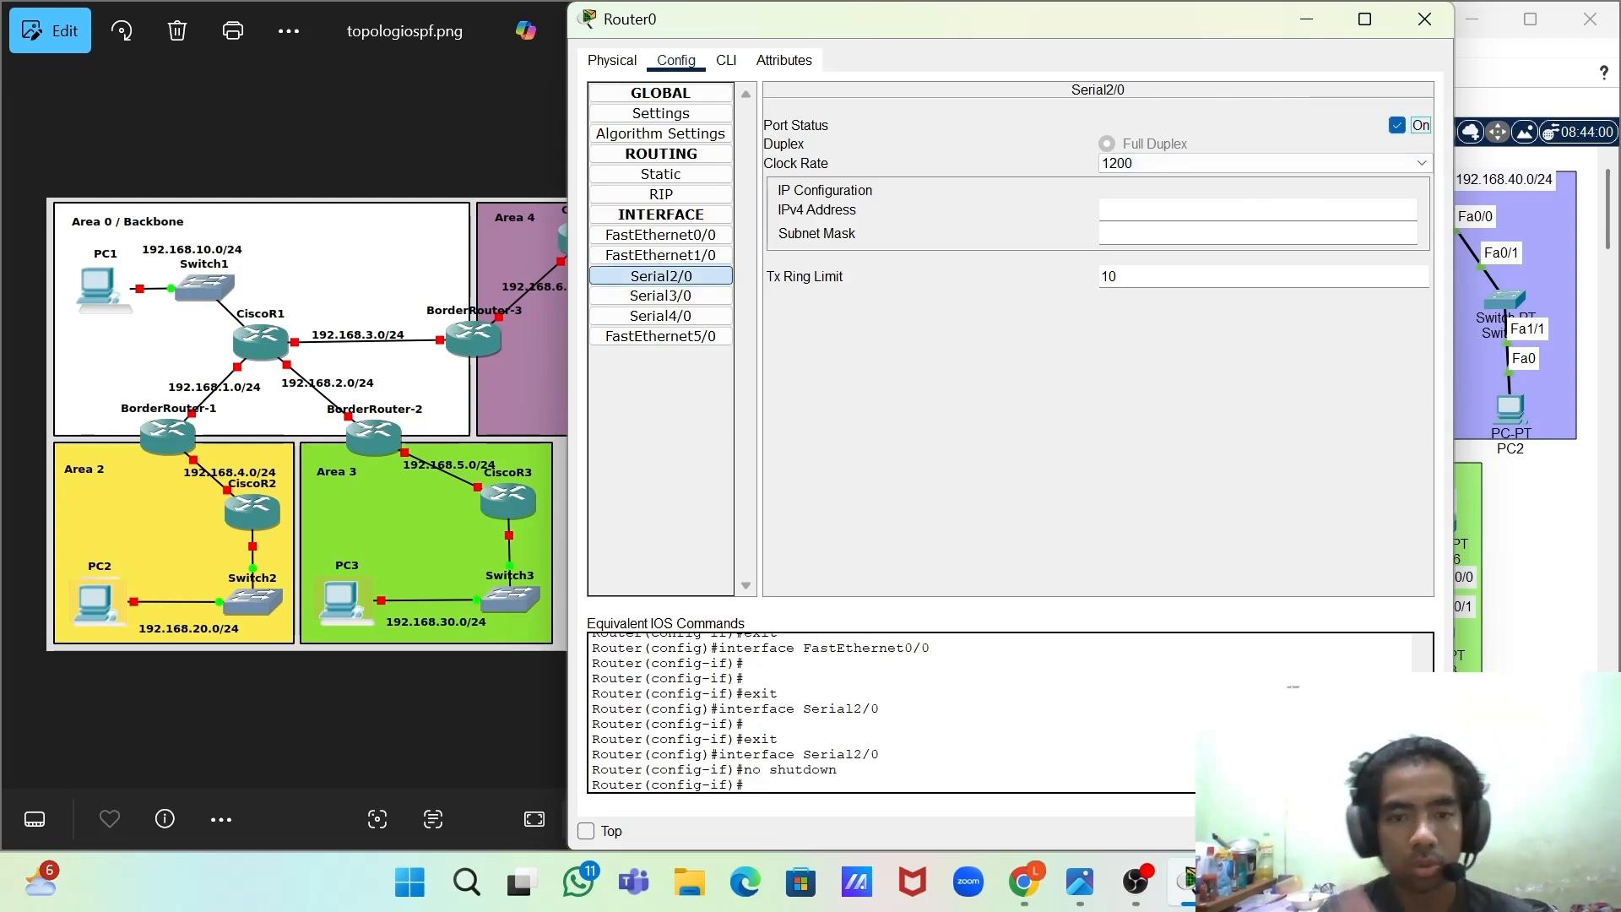
left_click(1182, 209)
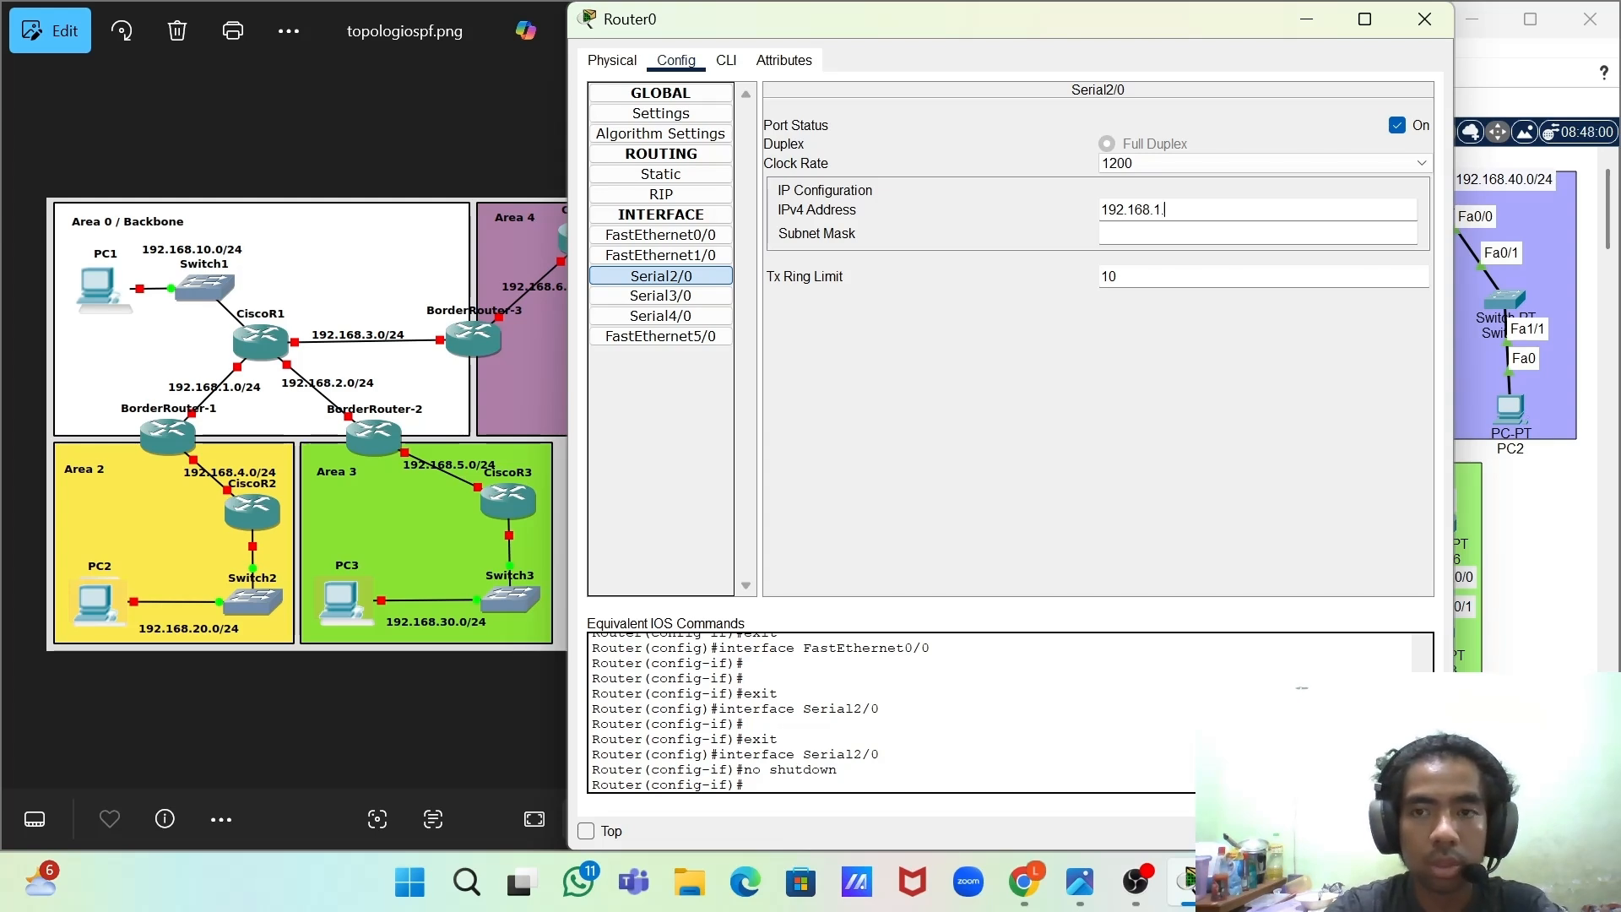
key("Return")
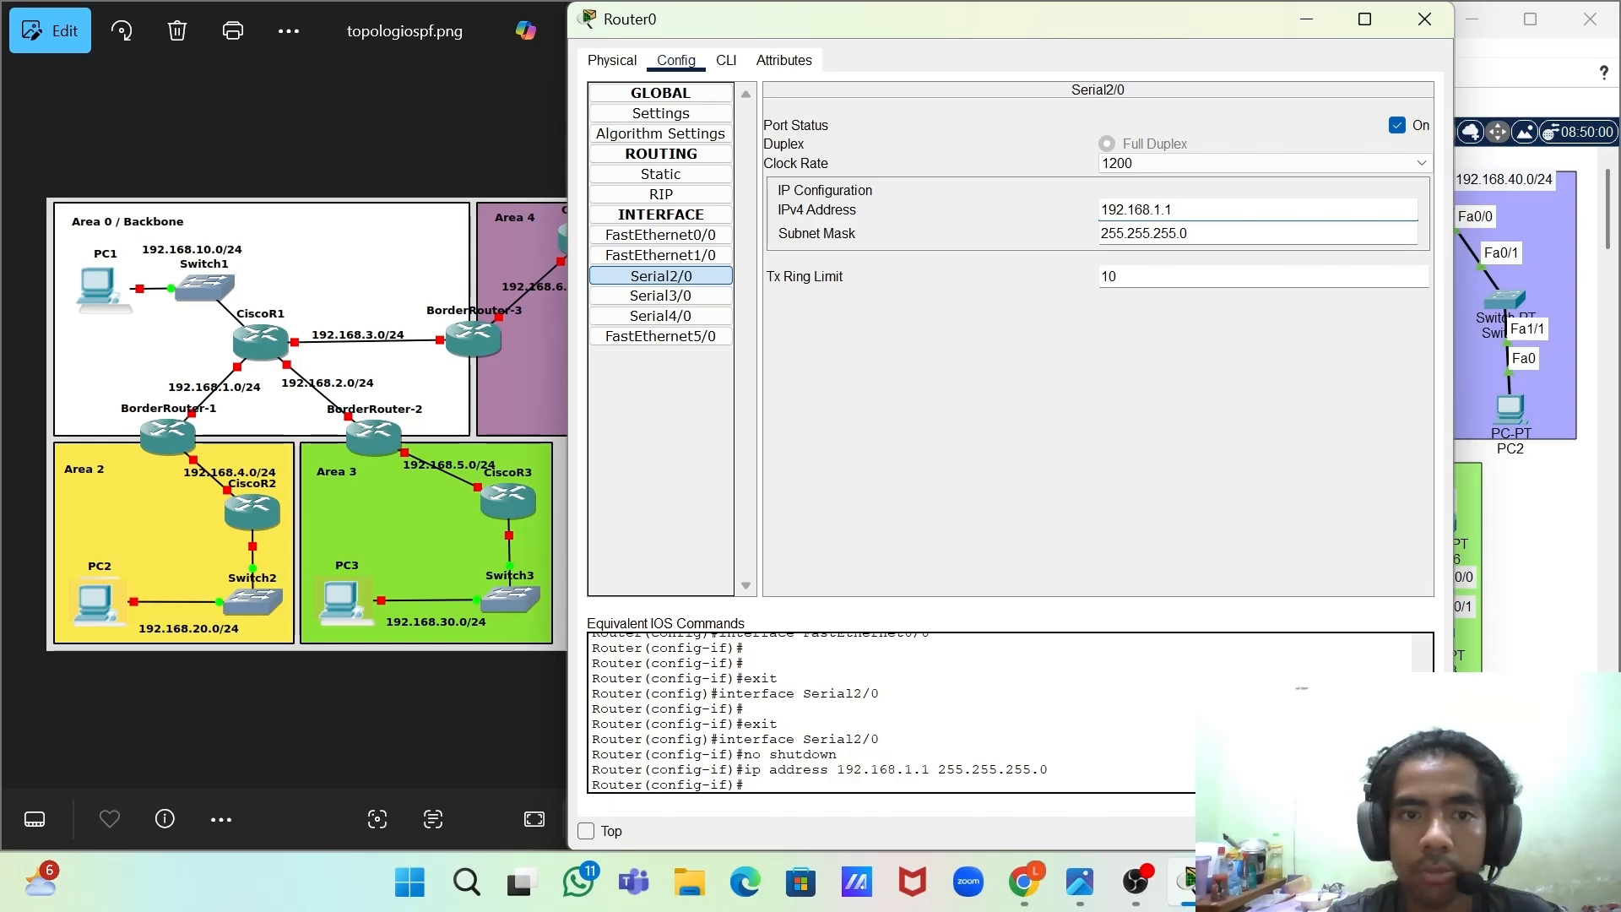
left_click(1424, 19)
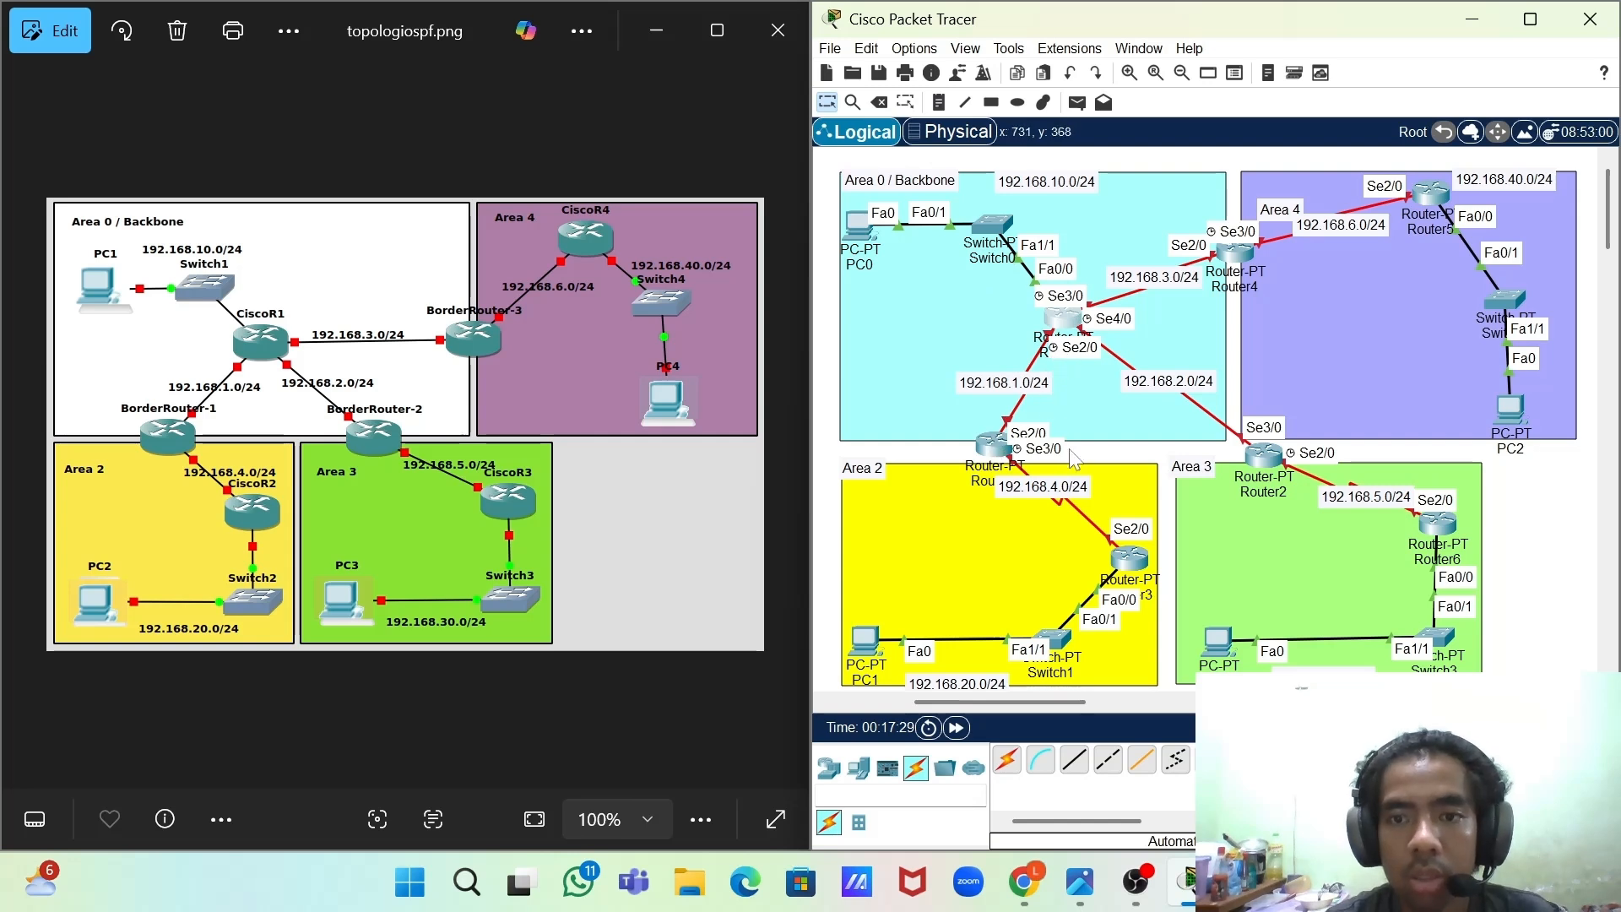
- Nudge Router3 and Router1 slightly to separate the port labels along the 192.168.4.0/24 link
mouse_move(1133, 550)
left_mouse_down()
mouse_move(1111, 559)
mouse_move(1136, 554)
left_mouse_up()
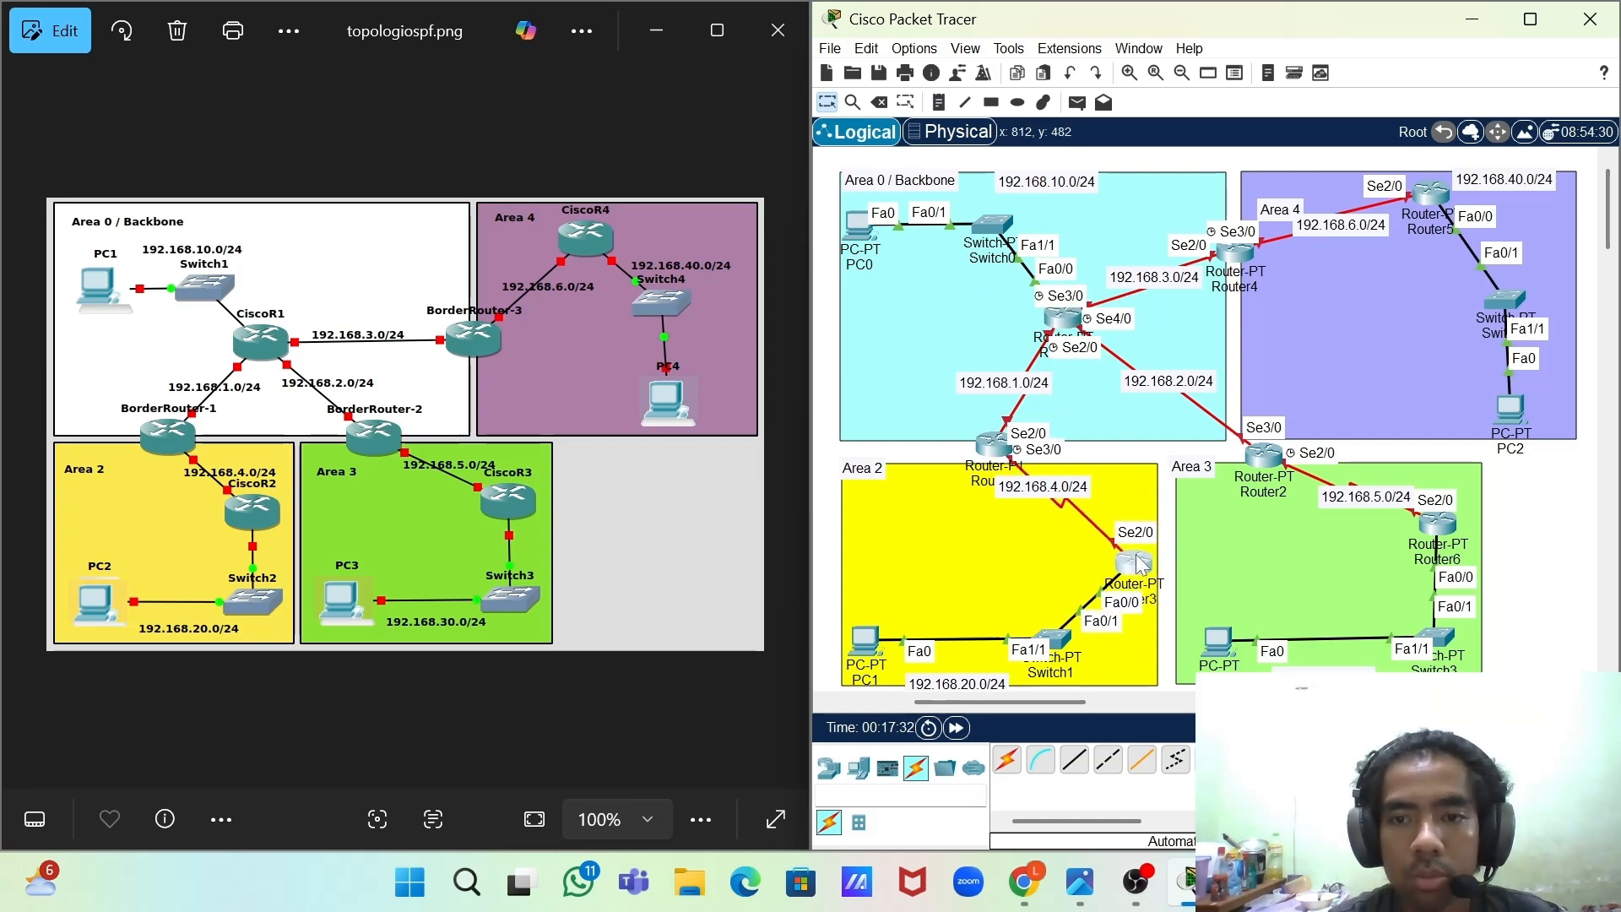
left_click(988, 450)
left_click_drag(984, 447, 993, 454)
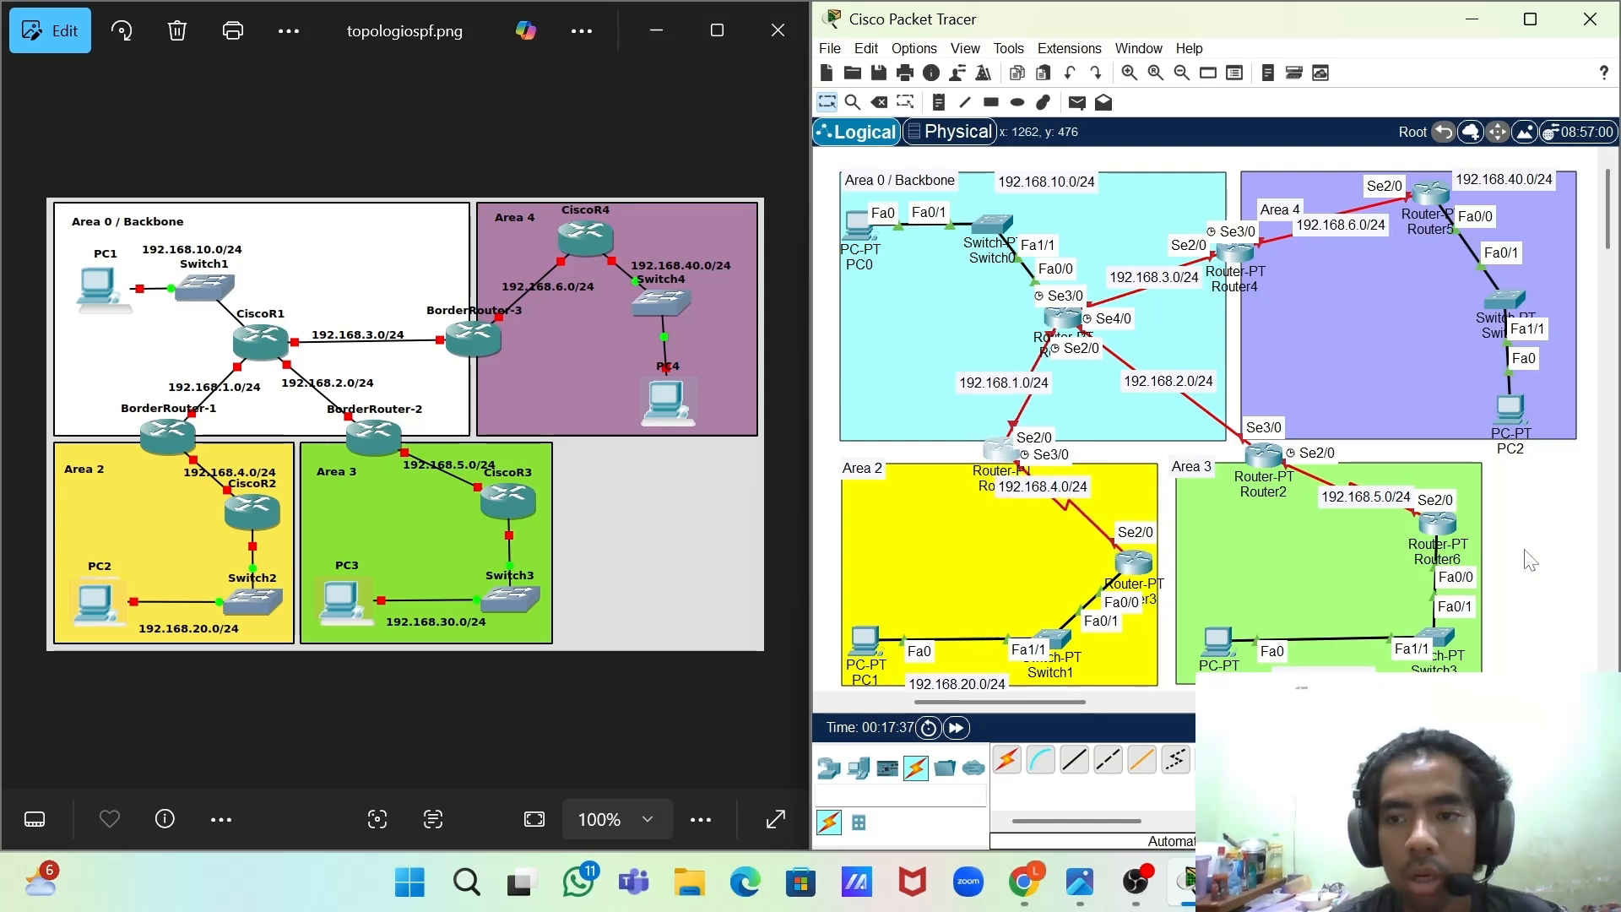
left_click_drag(1133, 562, 1137, 566)
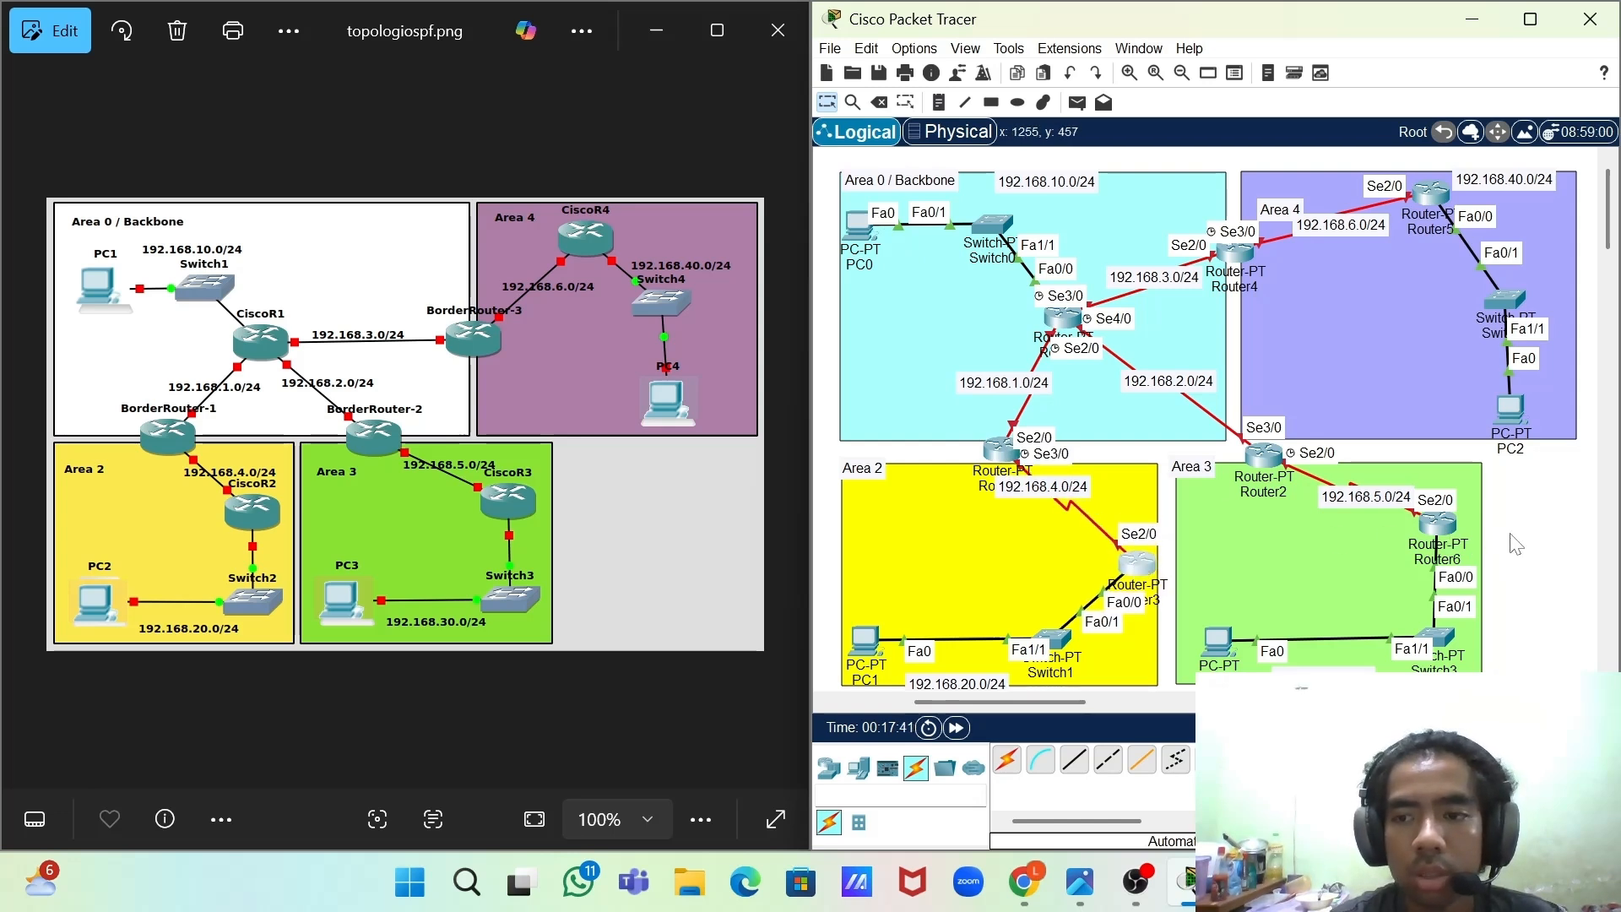
- Turn on Router1's Serial2/0 port and assign it IP address 192.168.1.2
left_click(998, 454)
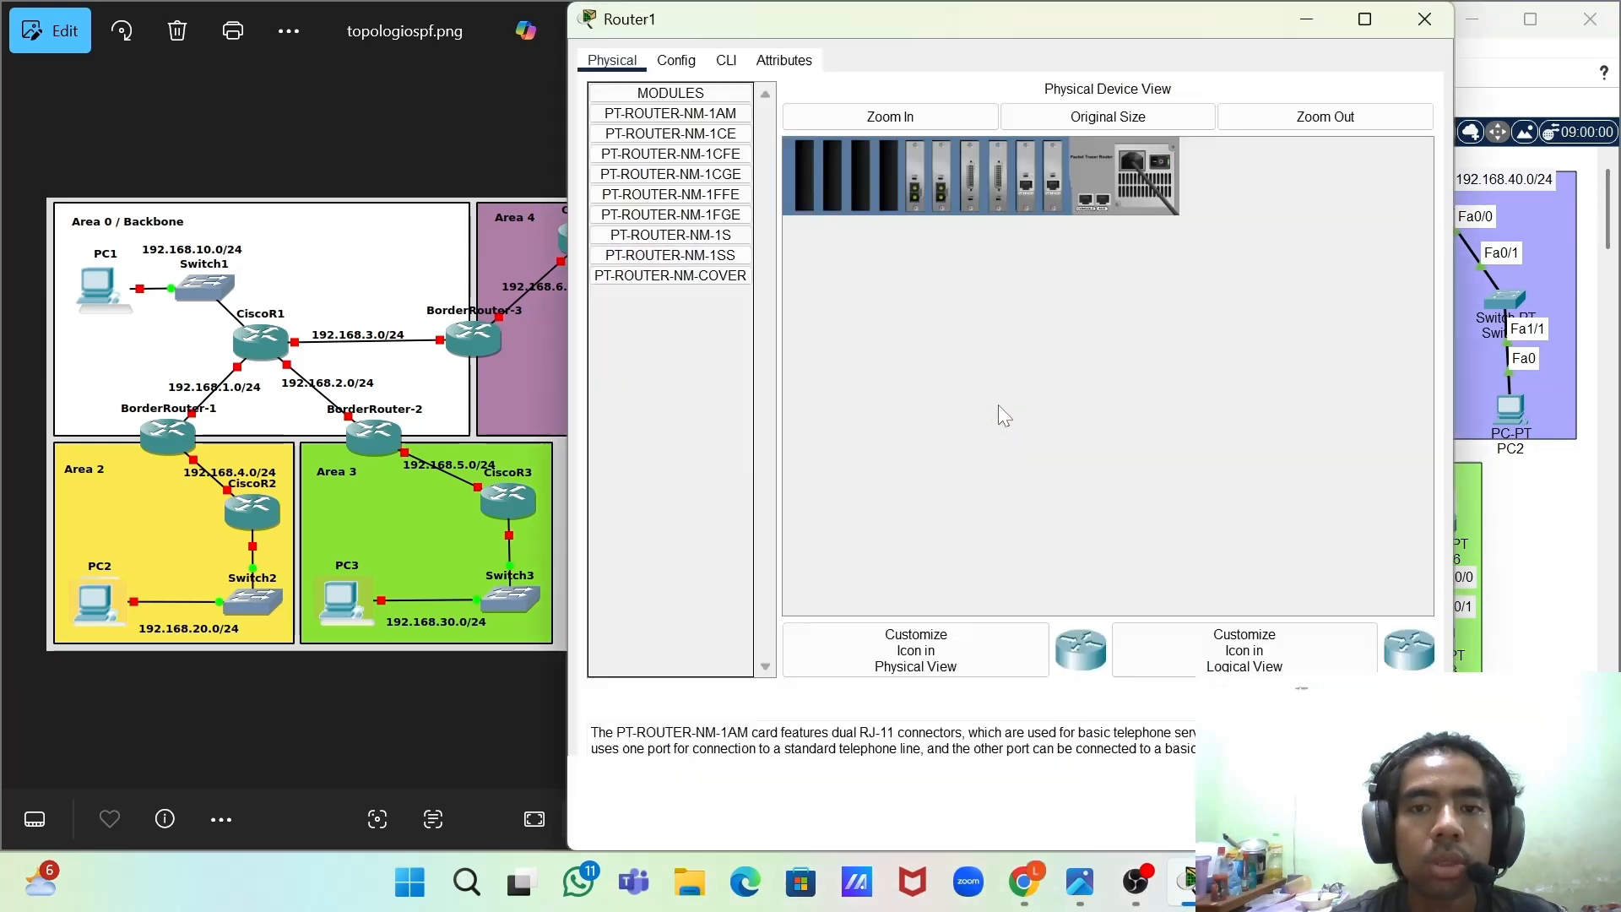
left_click(688, 64)
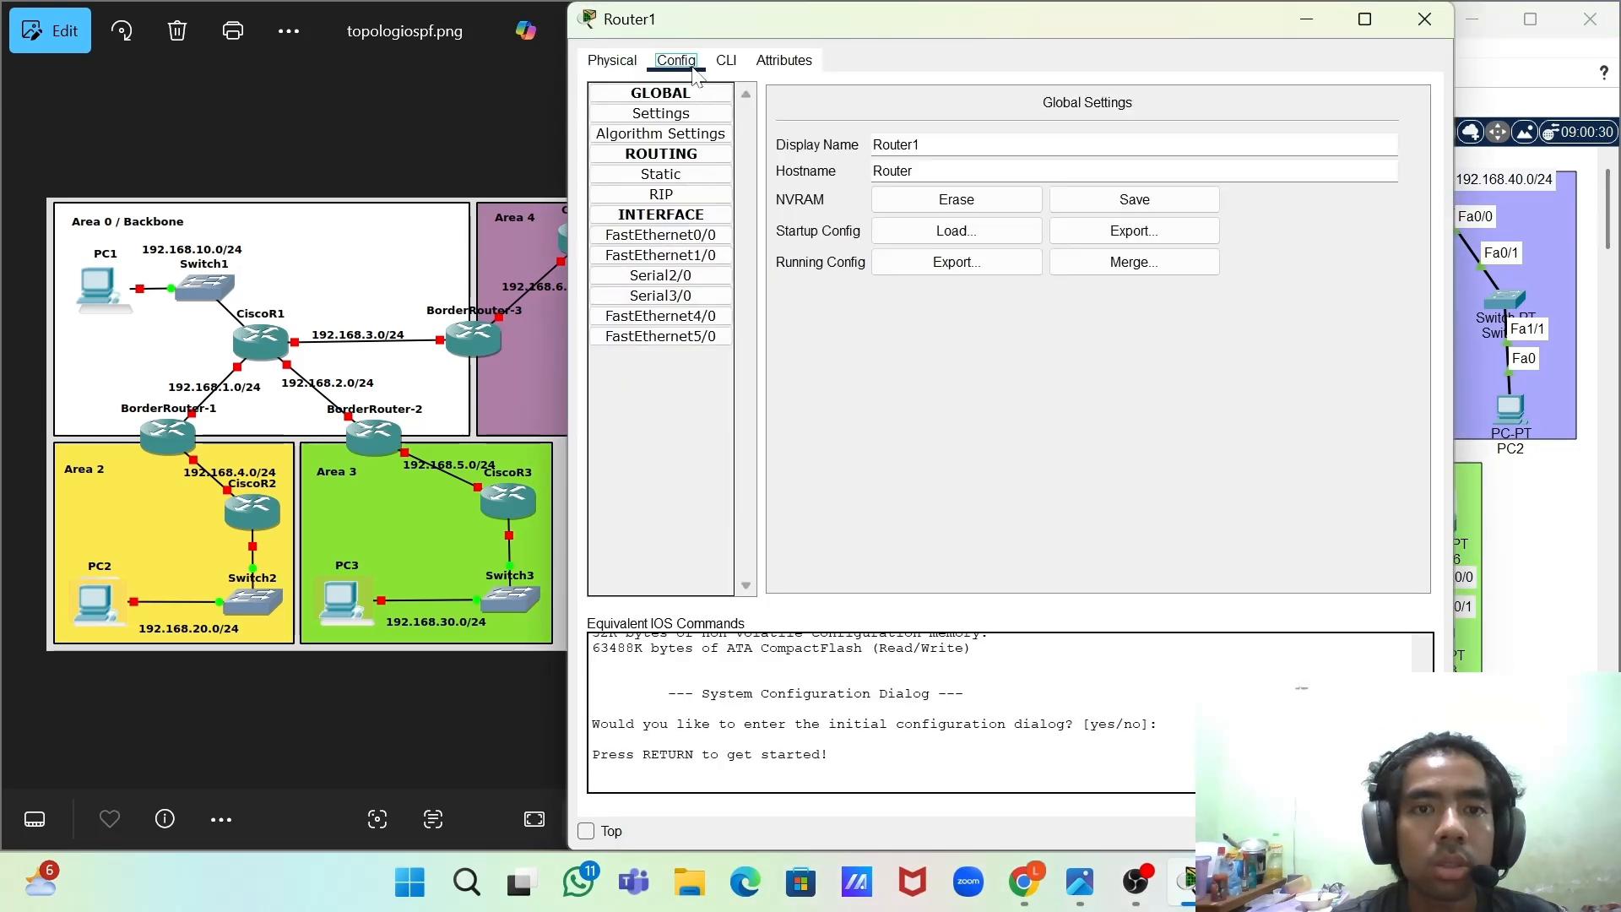
left_click(714, 276)
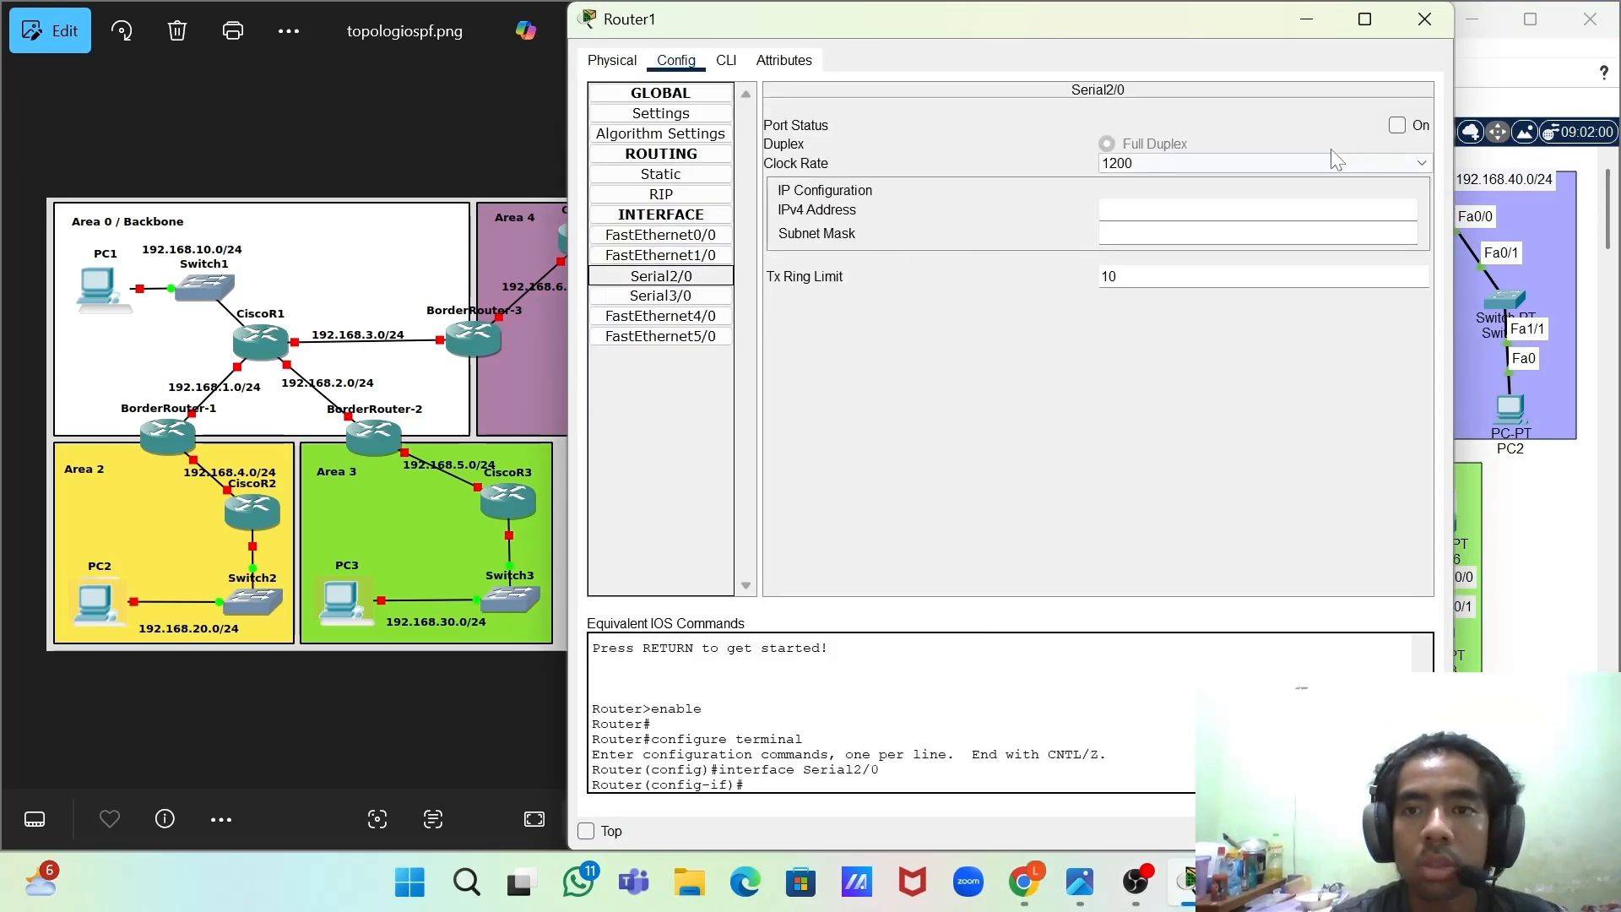
left_click(1397, 126)
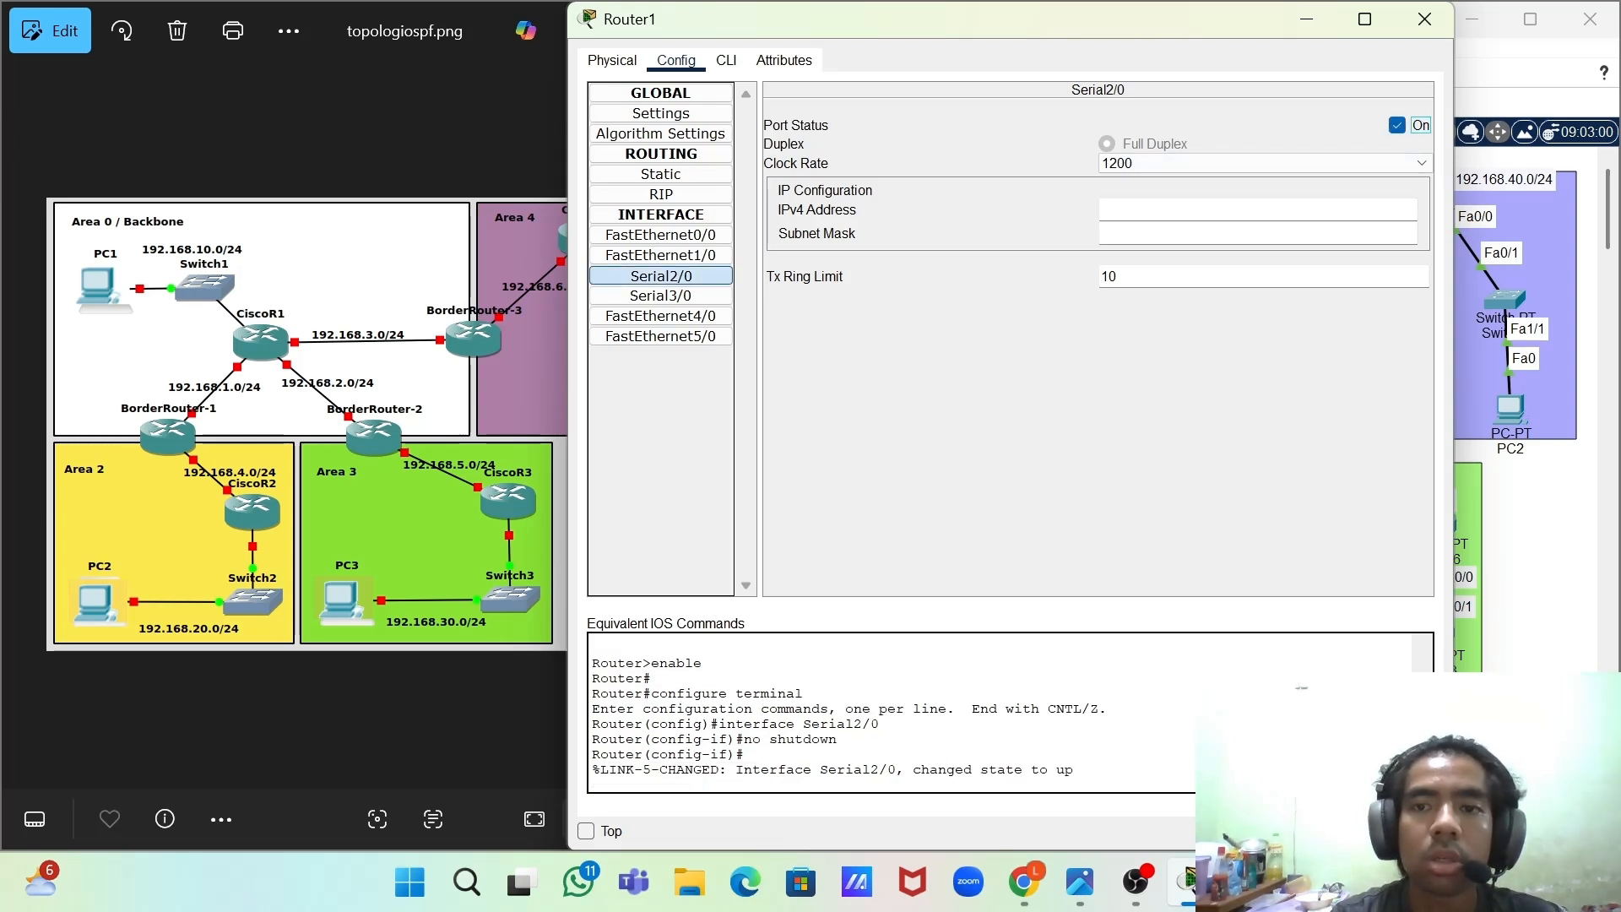
type("192.168.40.2")
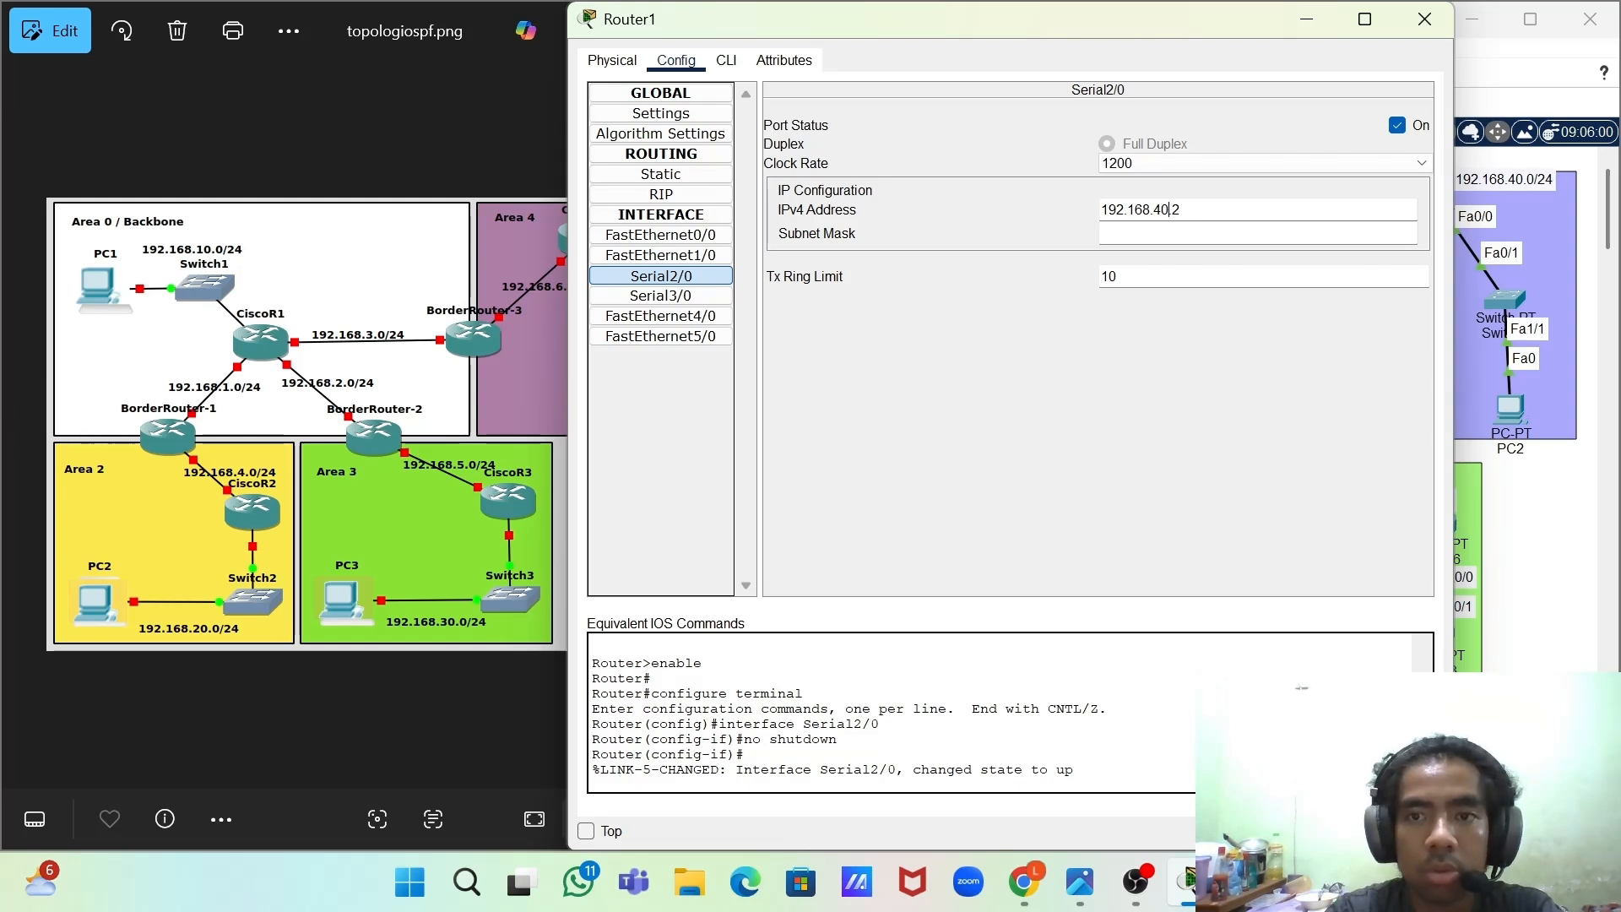
key("BackSpace")
key("BackSpace")
type("1")
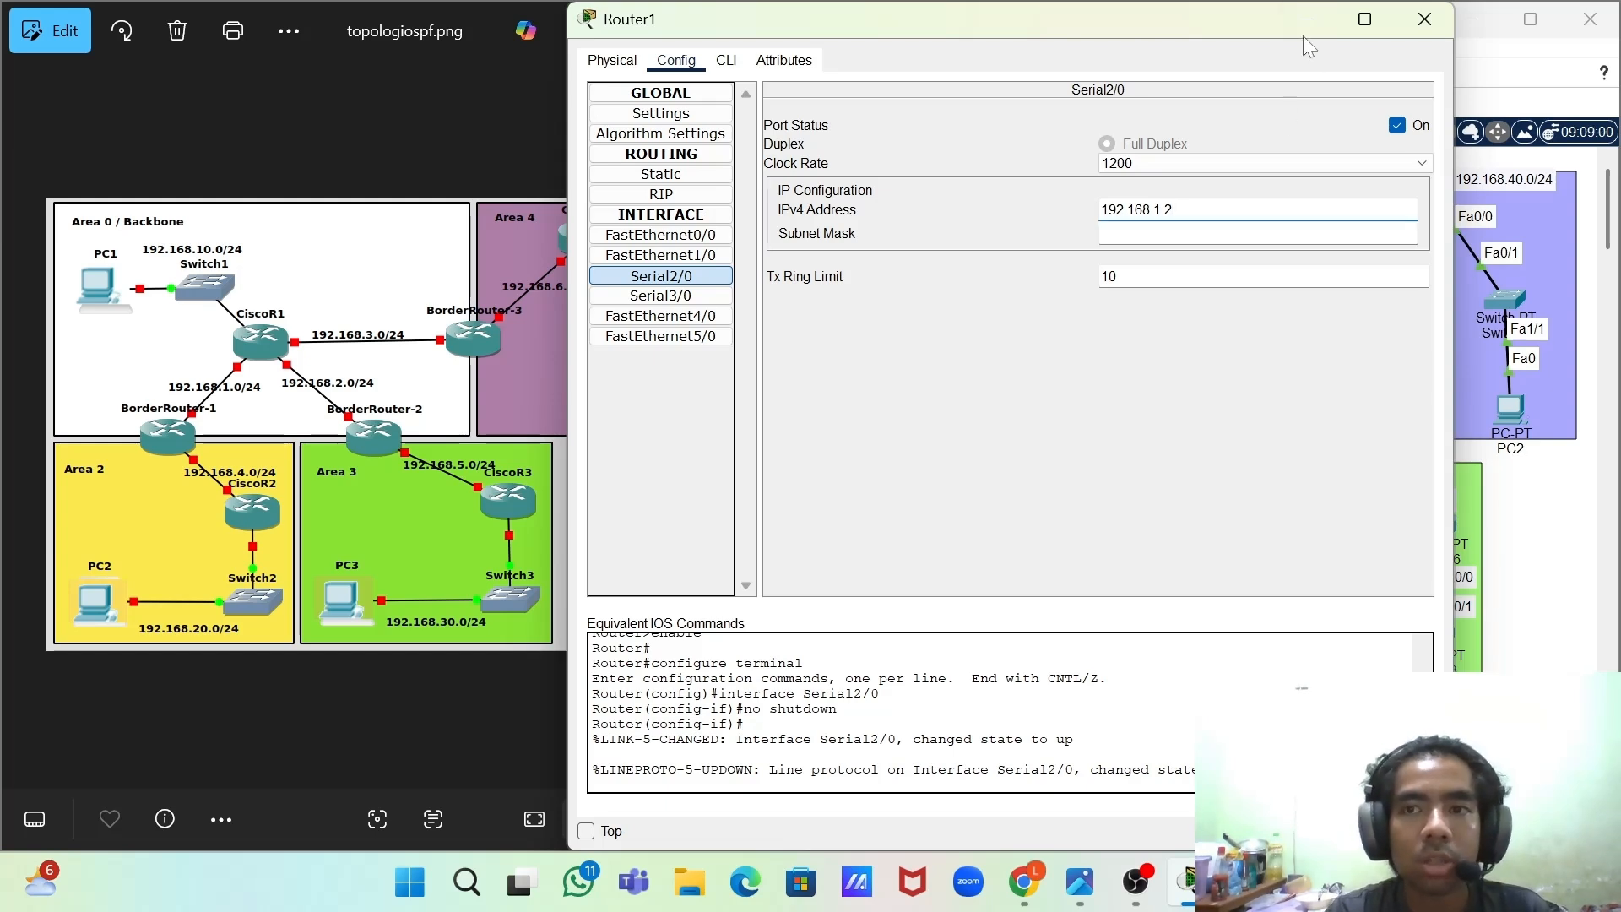
key("Return")
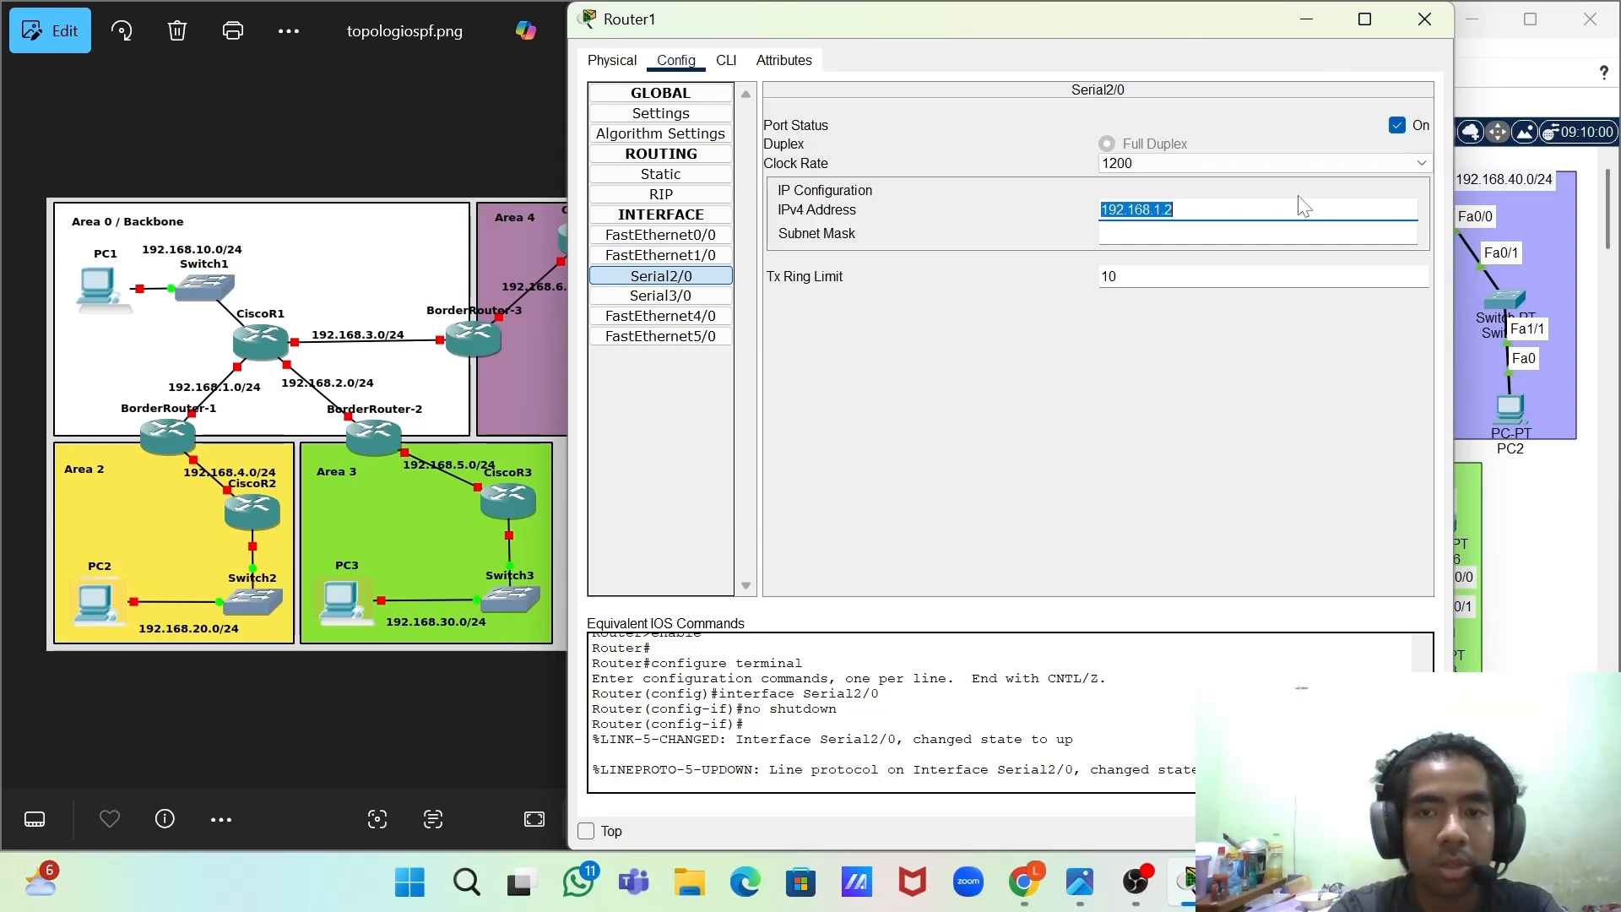
left_click(1424, 19)
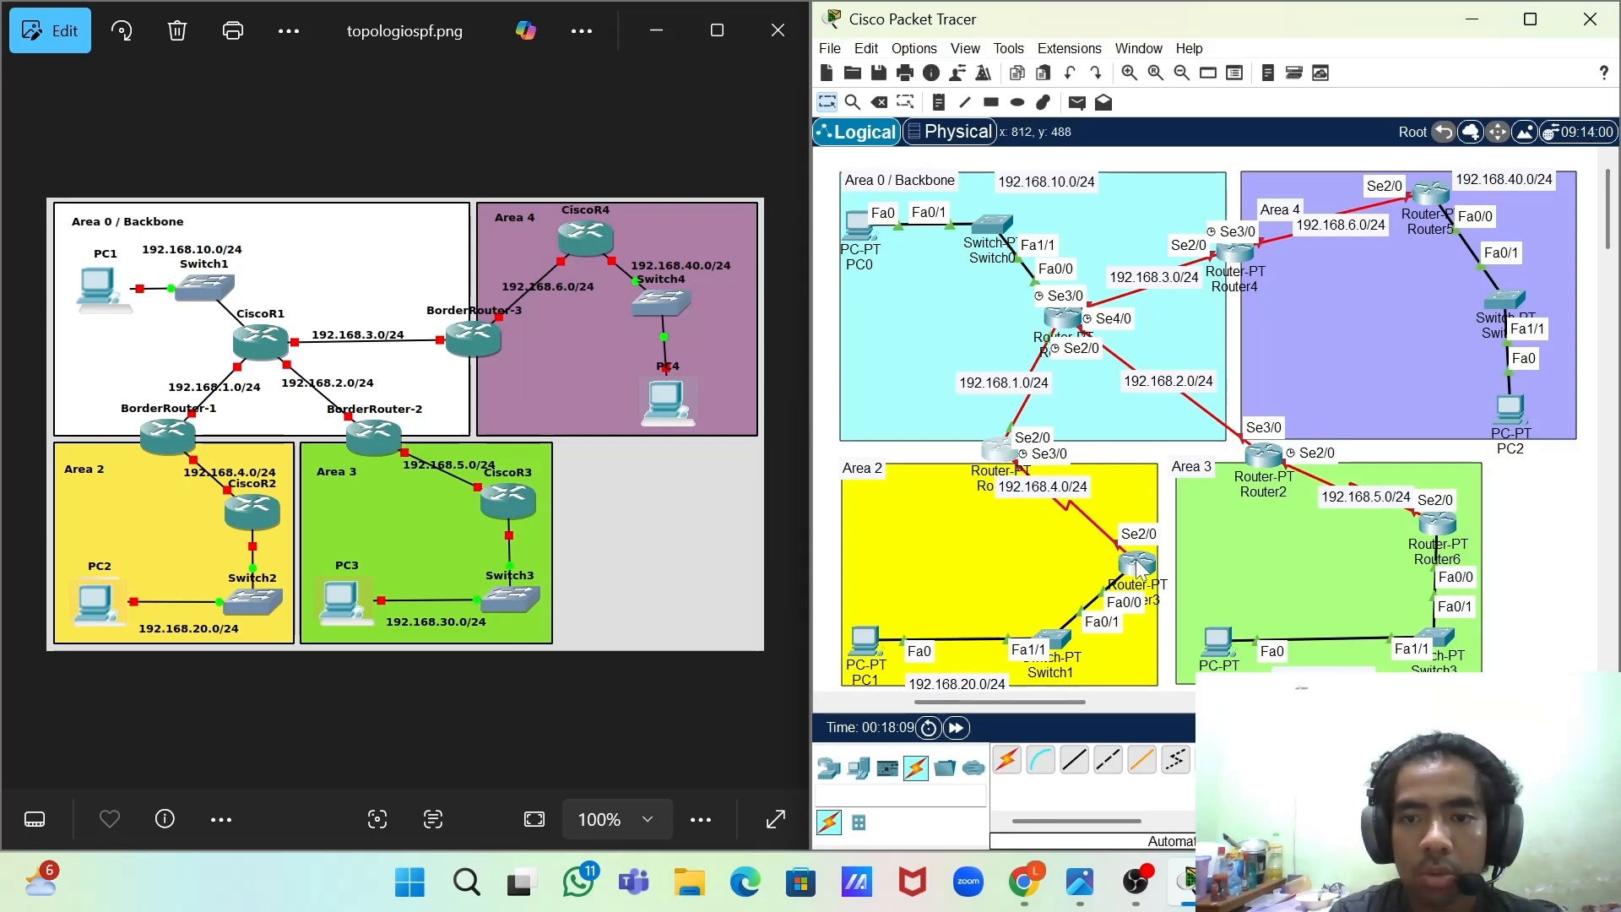
- Turn on Router3's Serial2/0 port and assign it IP address 192.168.4.1 with subnet mask 255.255.255.0
left_click(1138, 565)
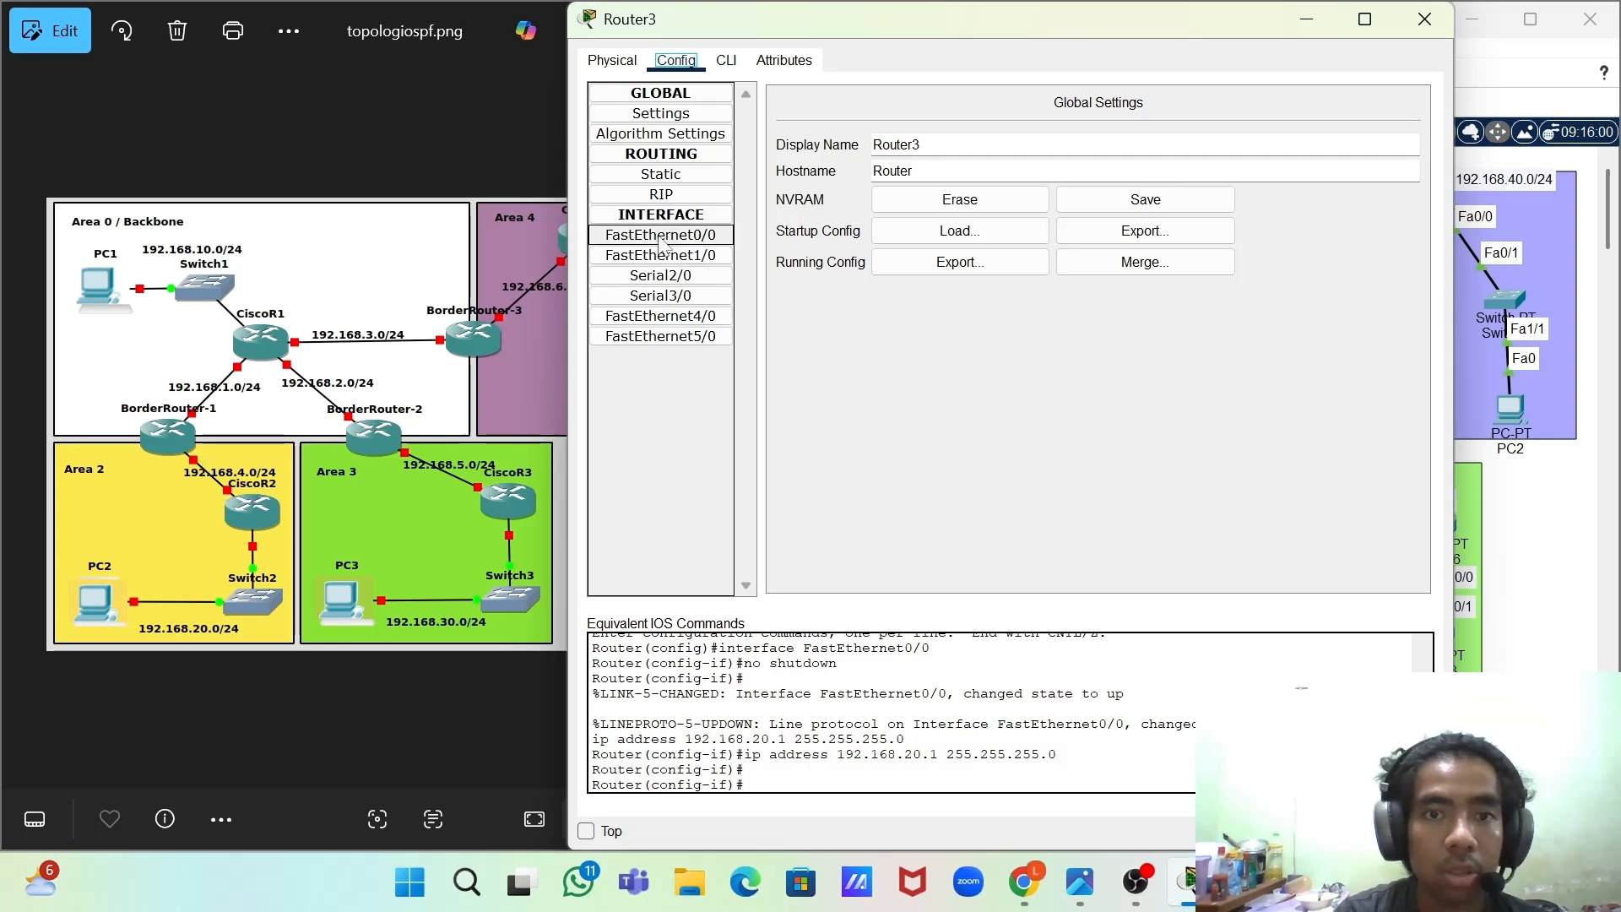
left_click(677, 276)
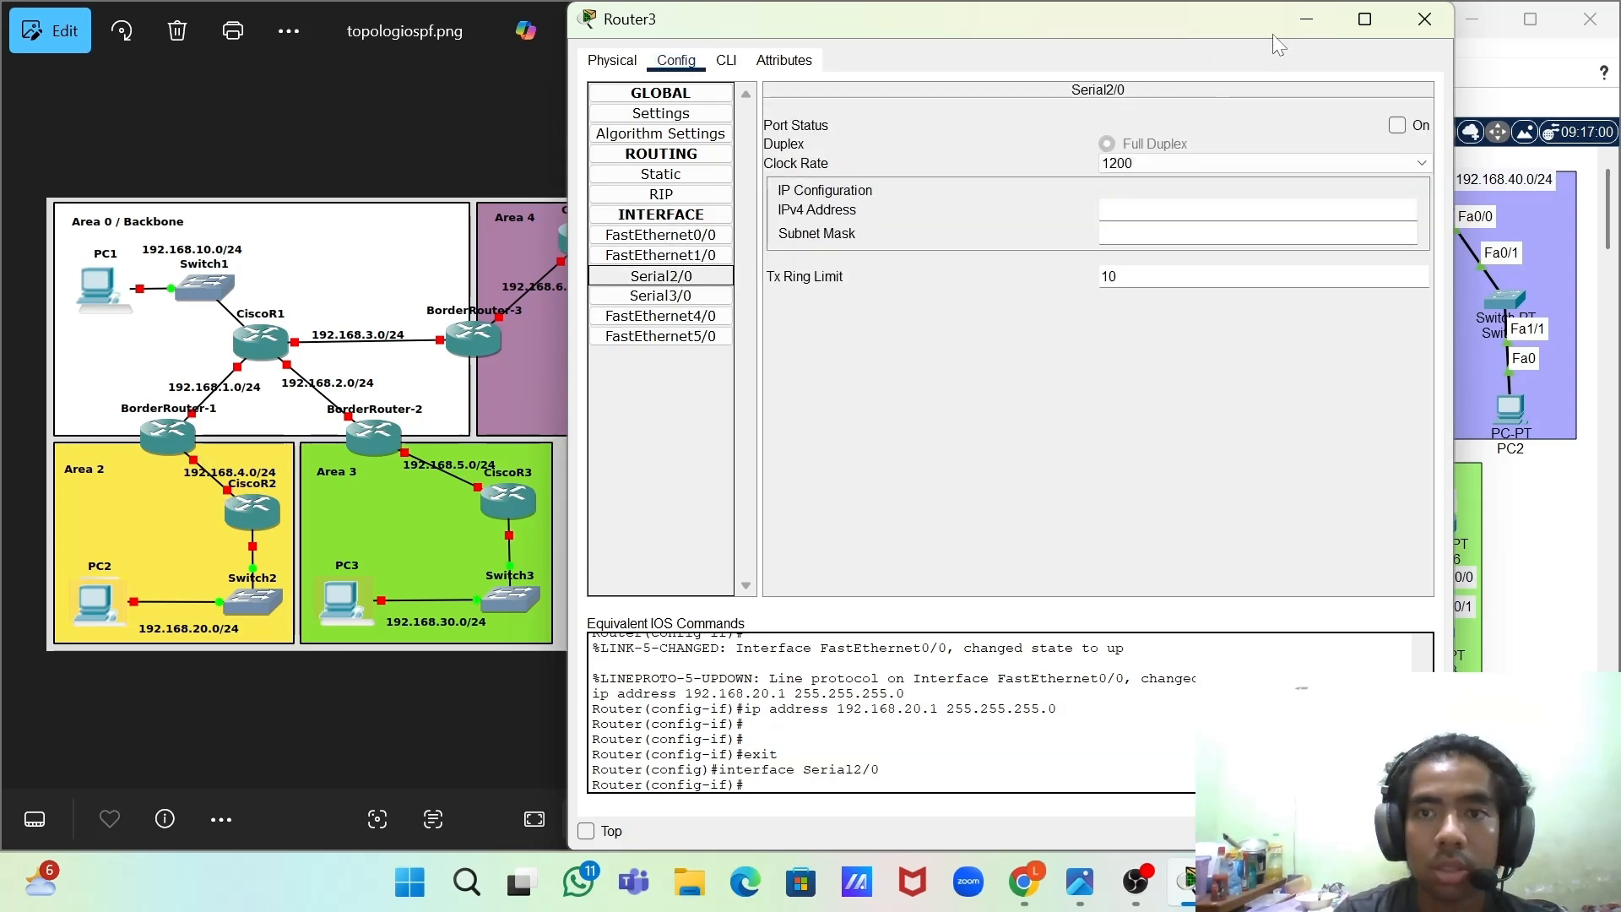
left_click(1306, 19)
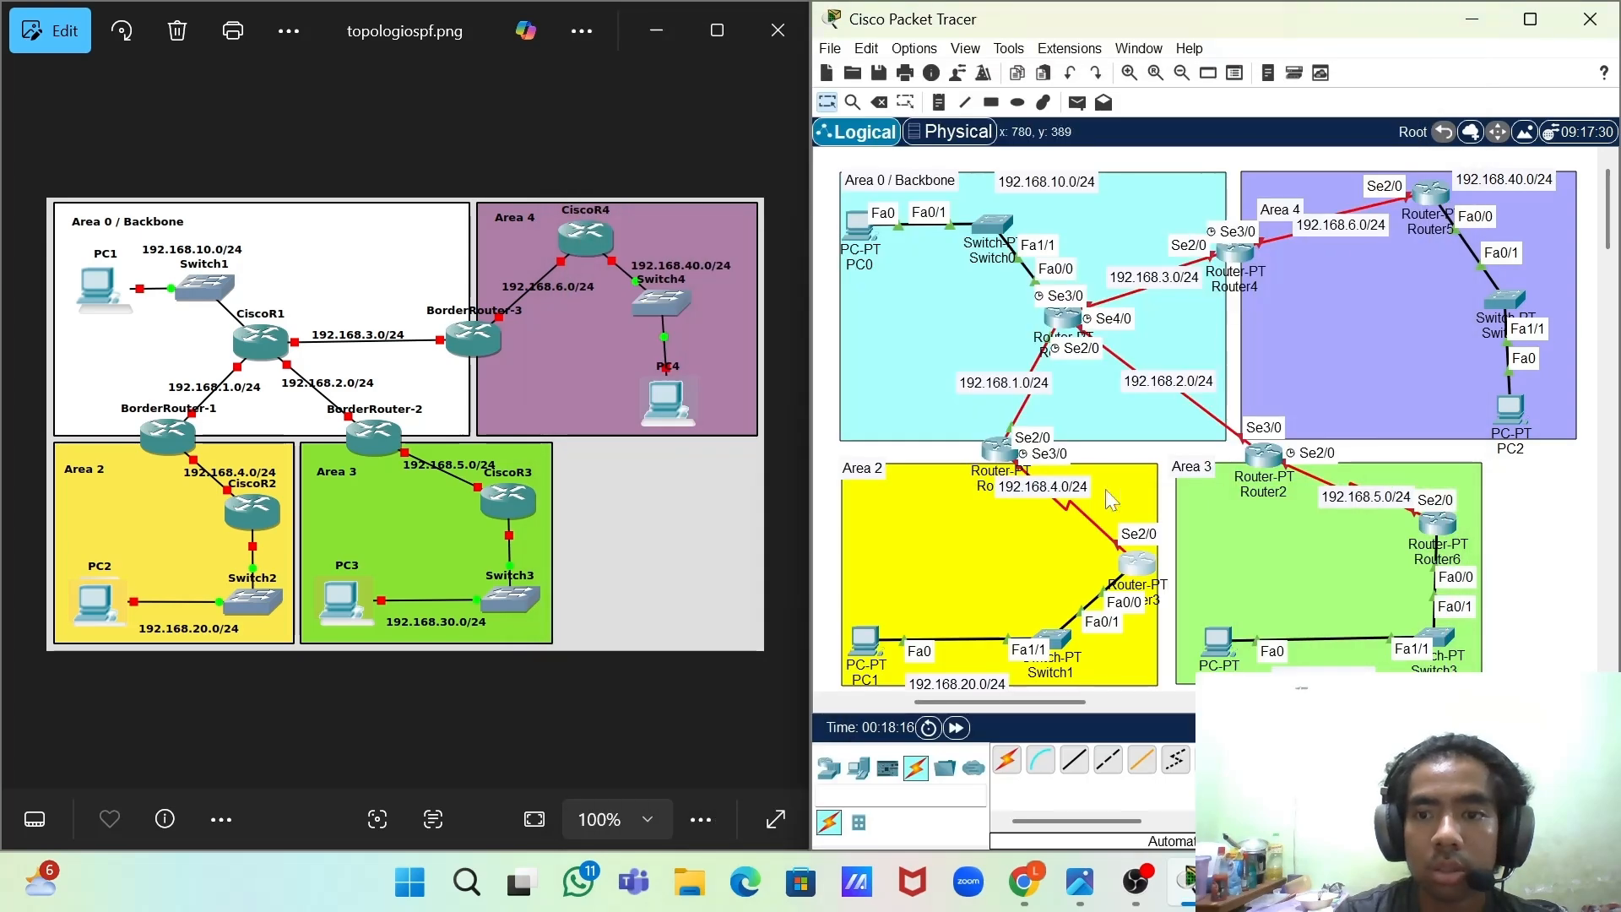
left_click(1135, 565)
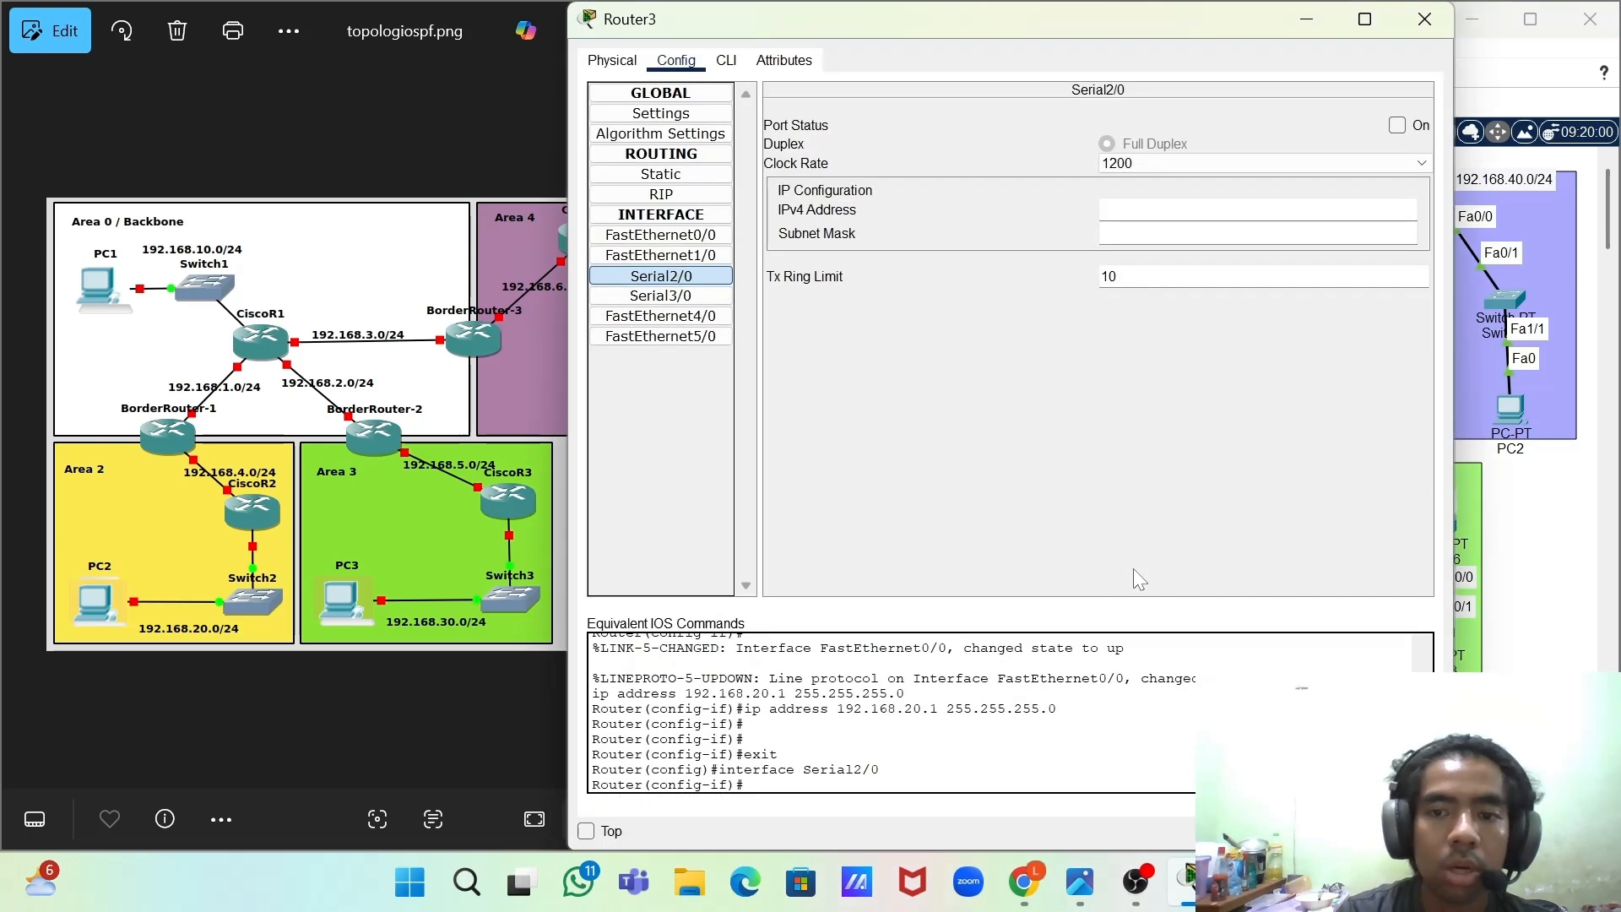
left_click(1397, 126)
type("192.168.1.2")
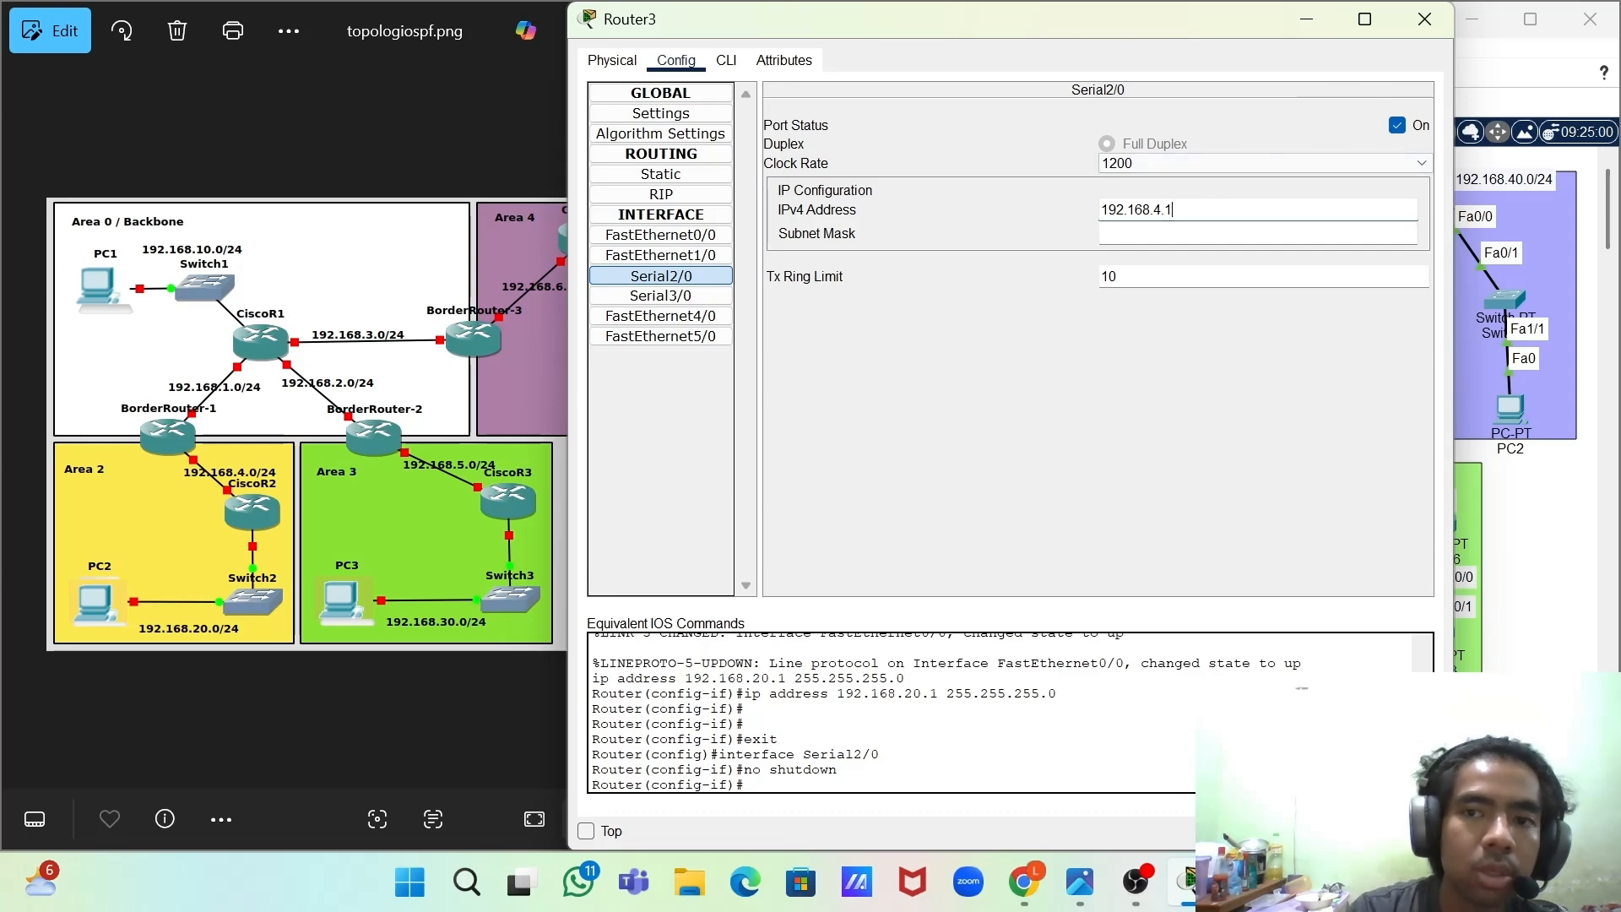
left_click(1305, 21)
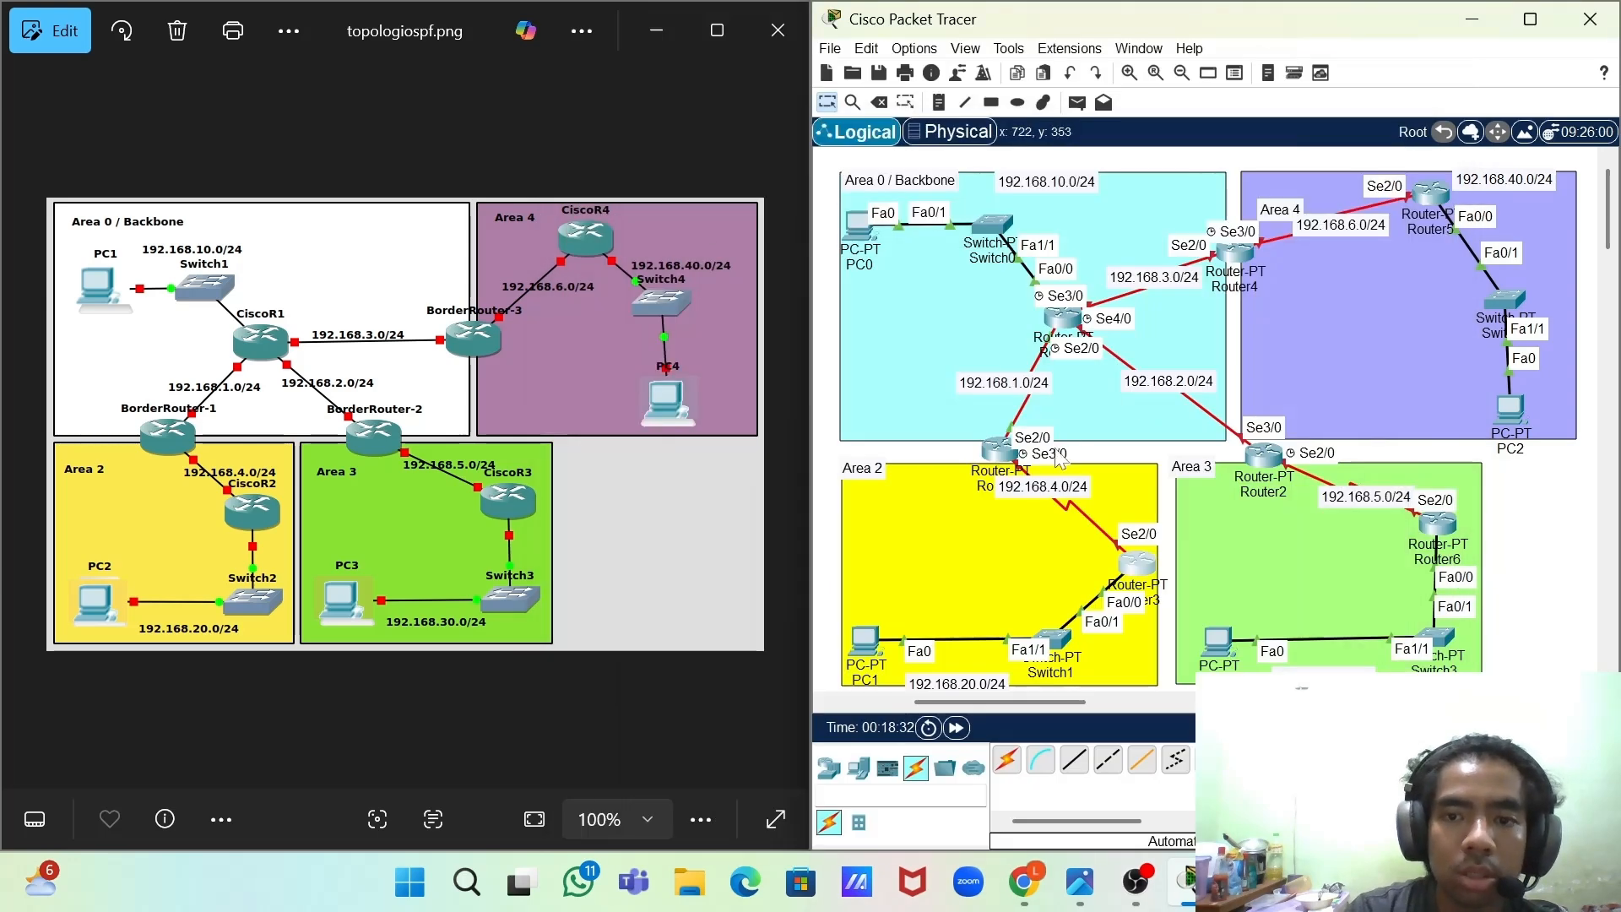
left_click(1140, 564)
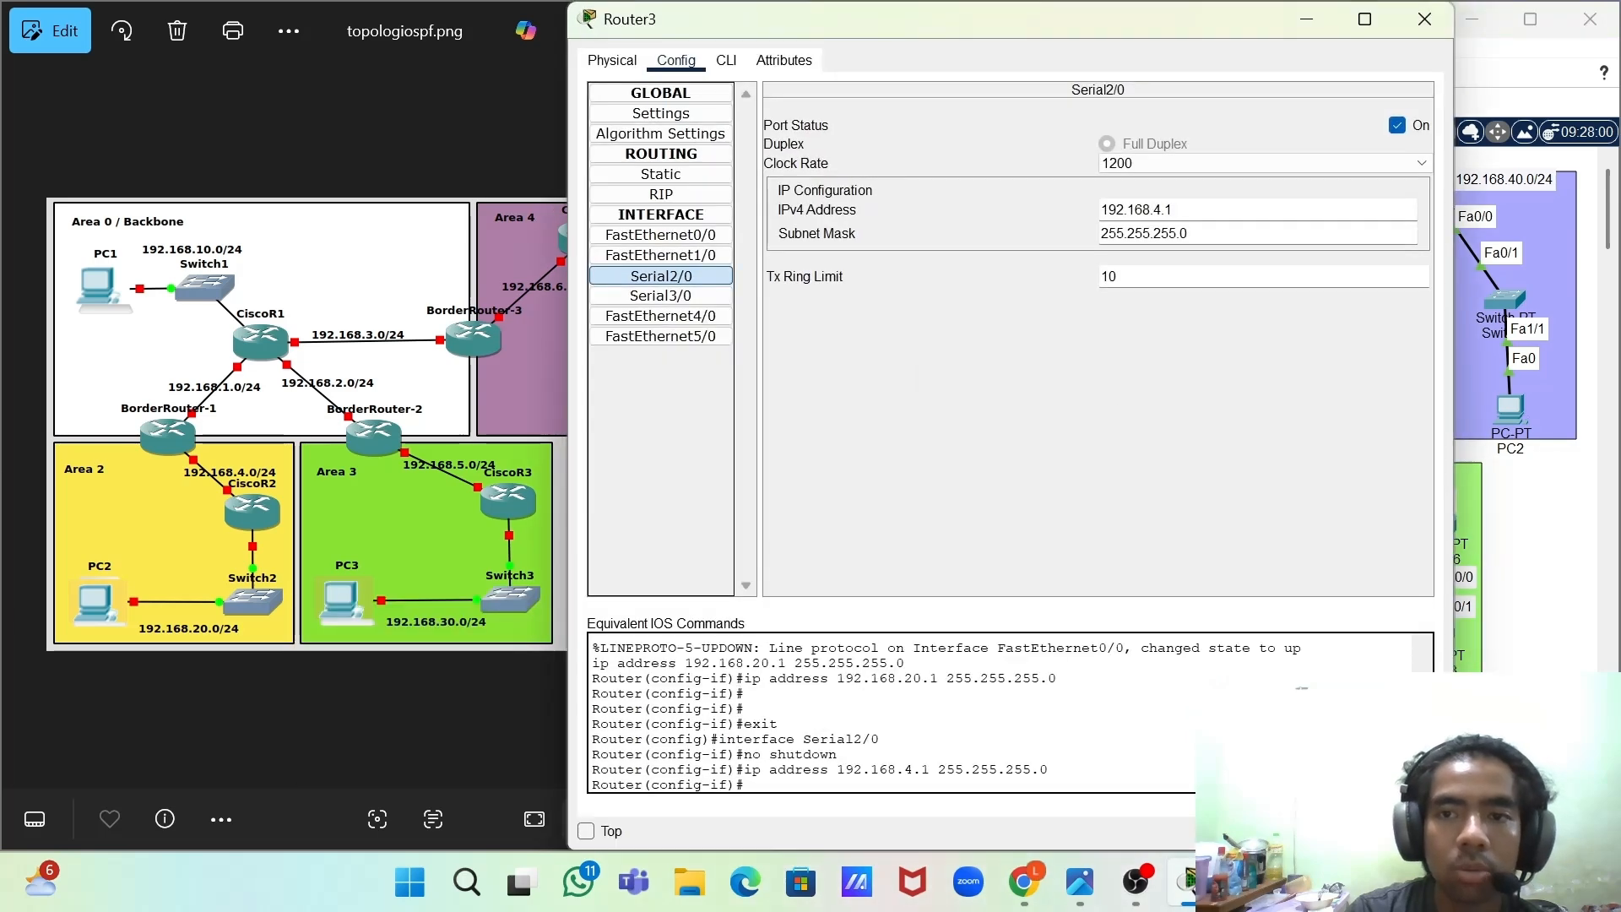
- Check Router3's Serial2/0 address against the topology labels and close its configuration
left_click(1305, 21)
left_click(1138, 565)
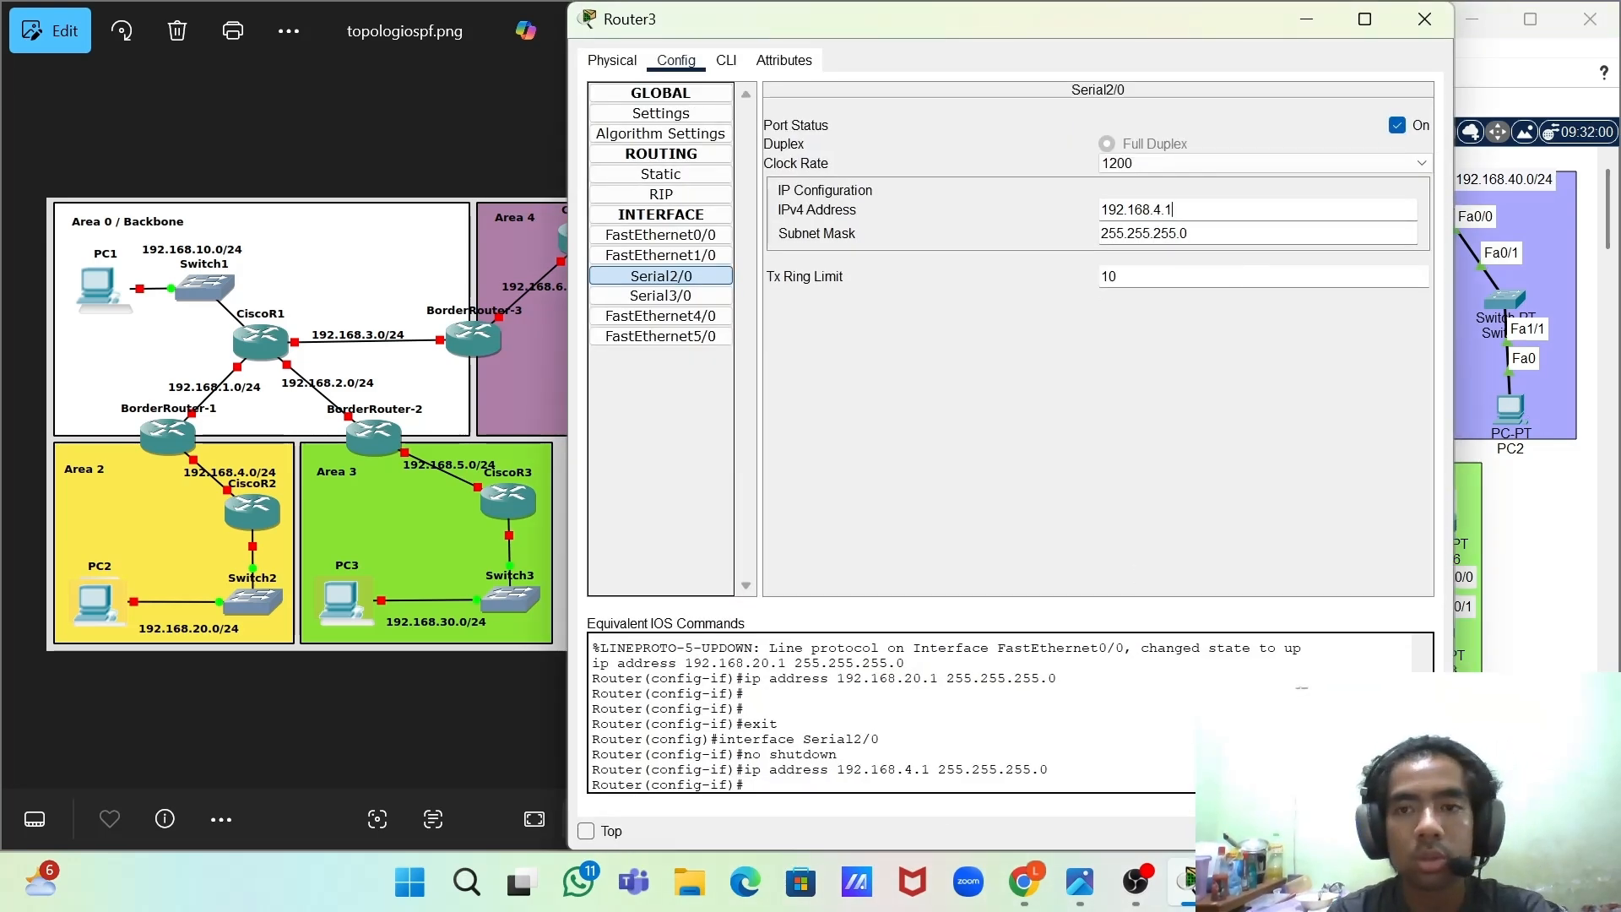
left_click(1310, 209)
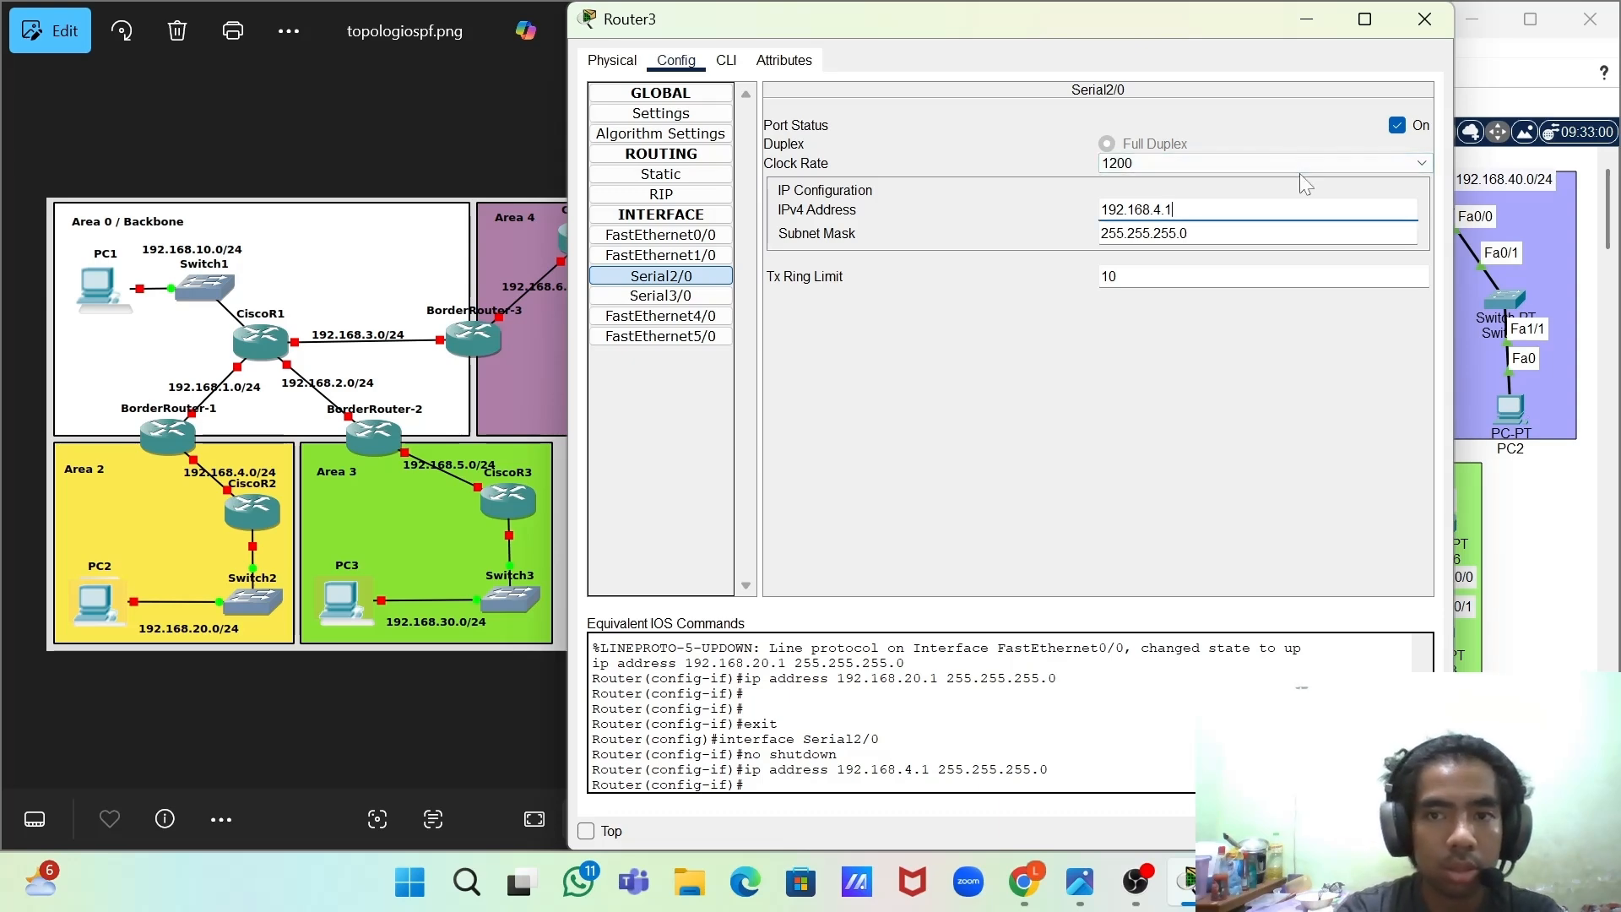
key("ctrl+a")
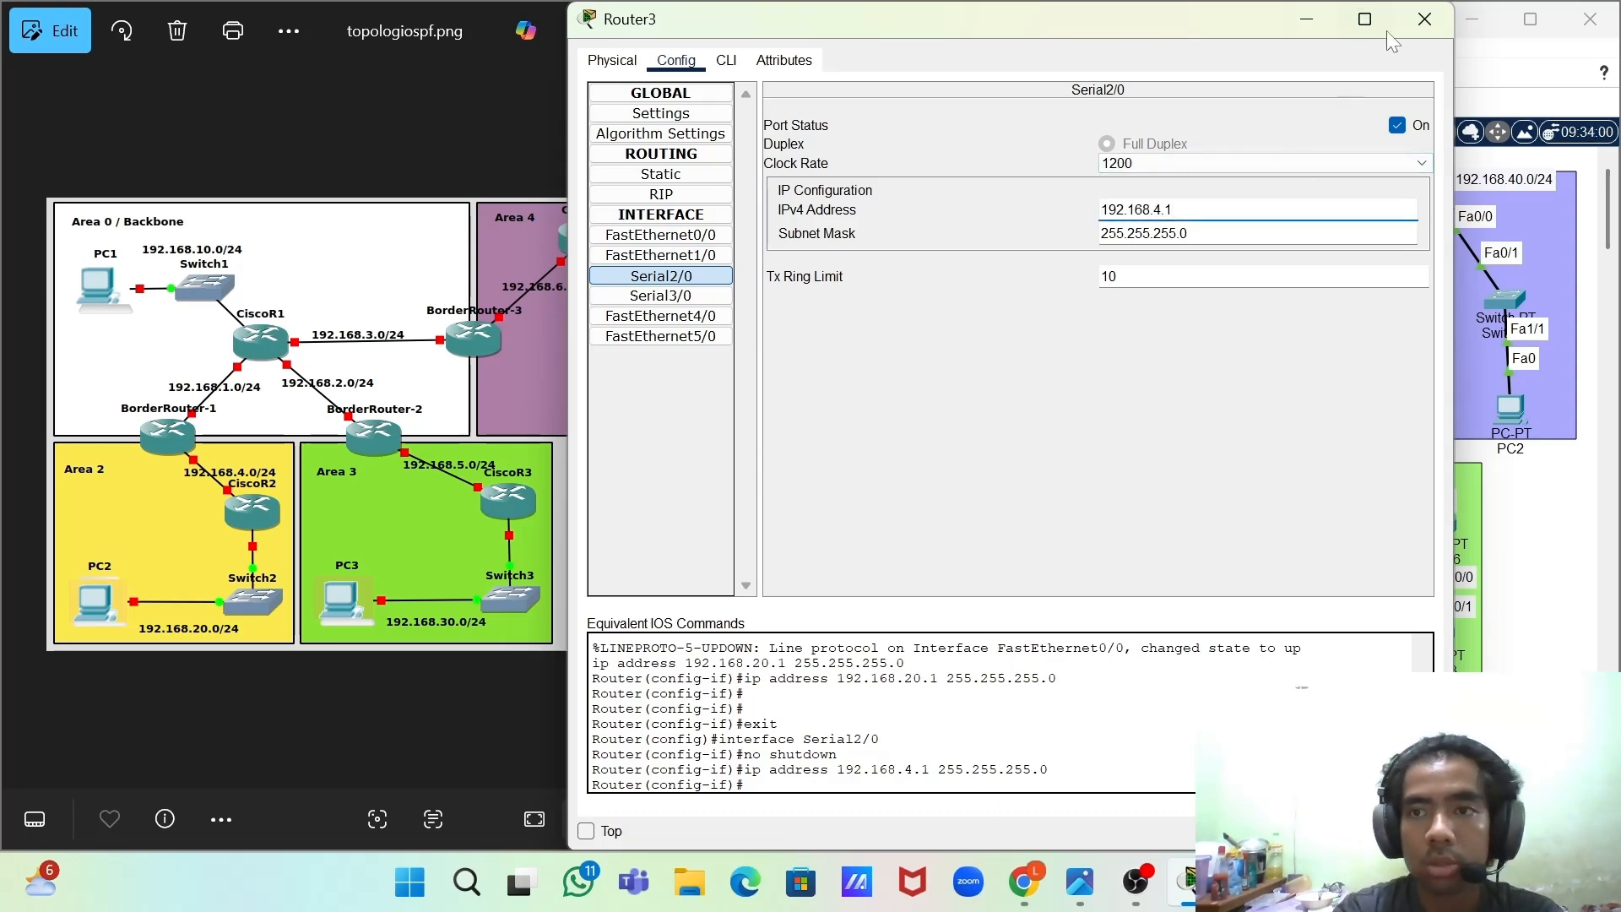
left_click(1424, 19)
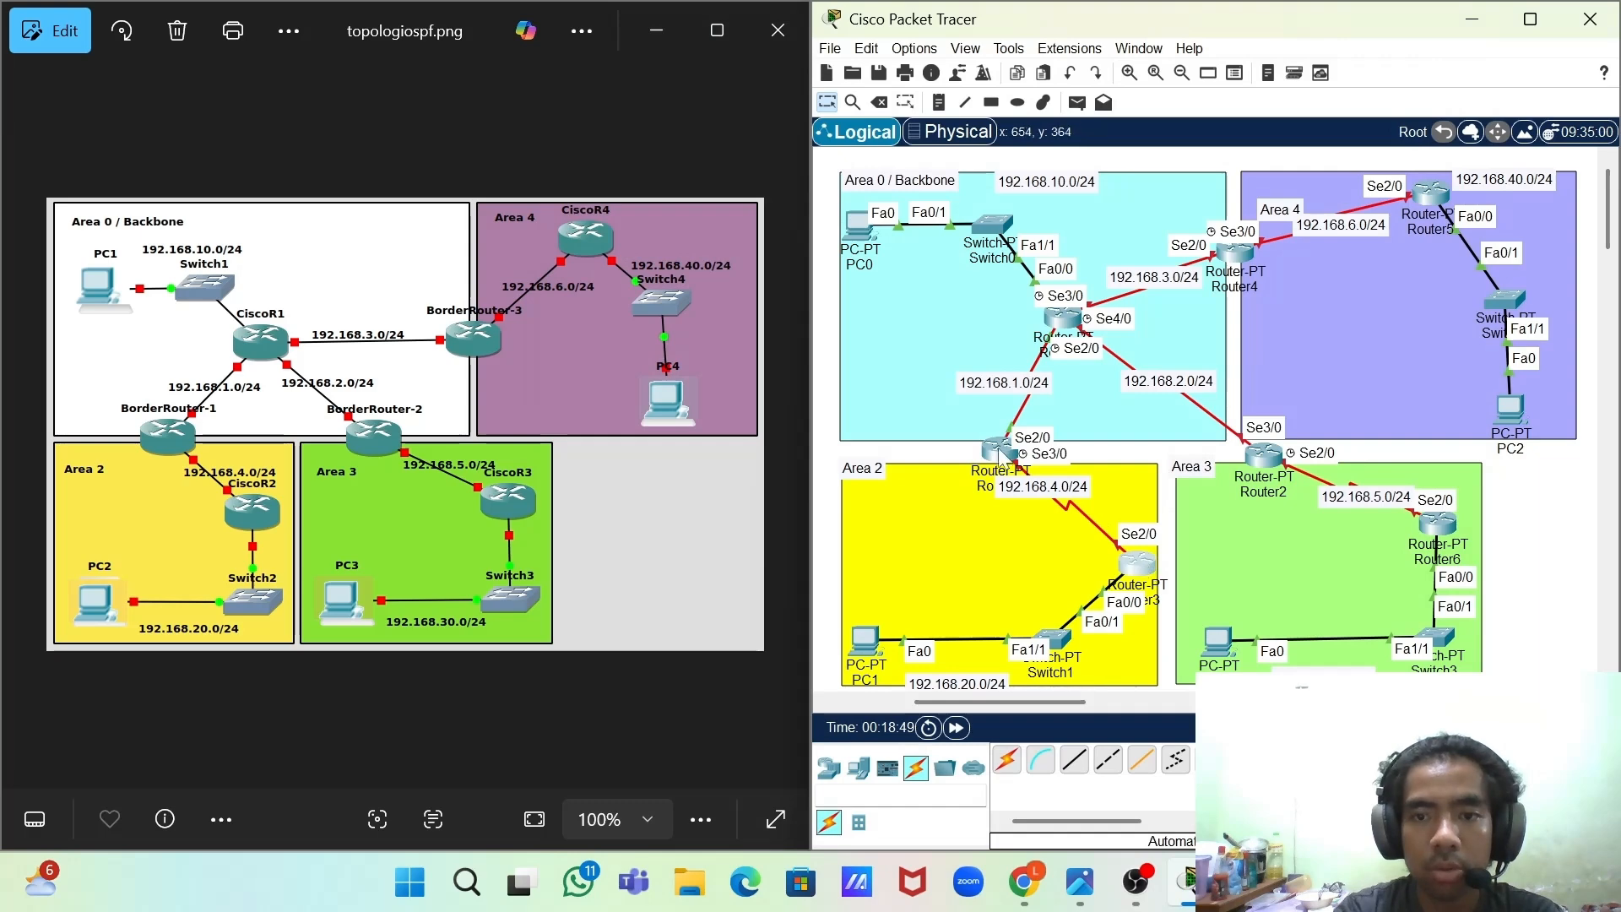
- Turn on Router1's Serial3/0 port and assign it IP address 192.168.4.2 with subnet mask 255.255.255.0
left_click(999, 450)
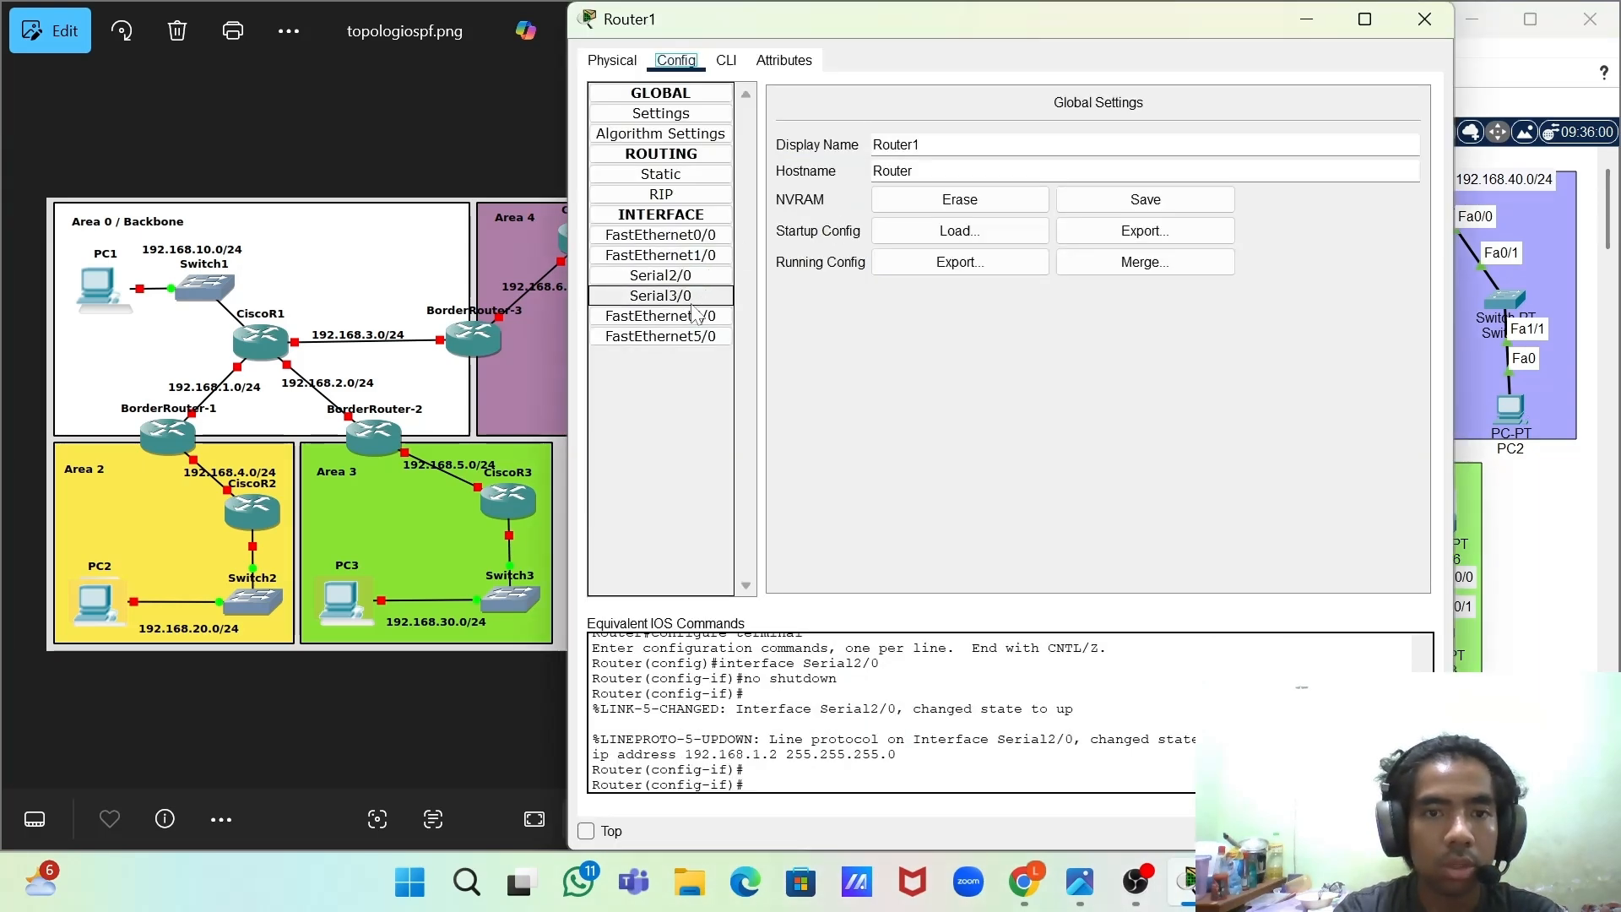
left_click(691, 302)
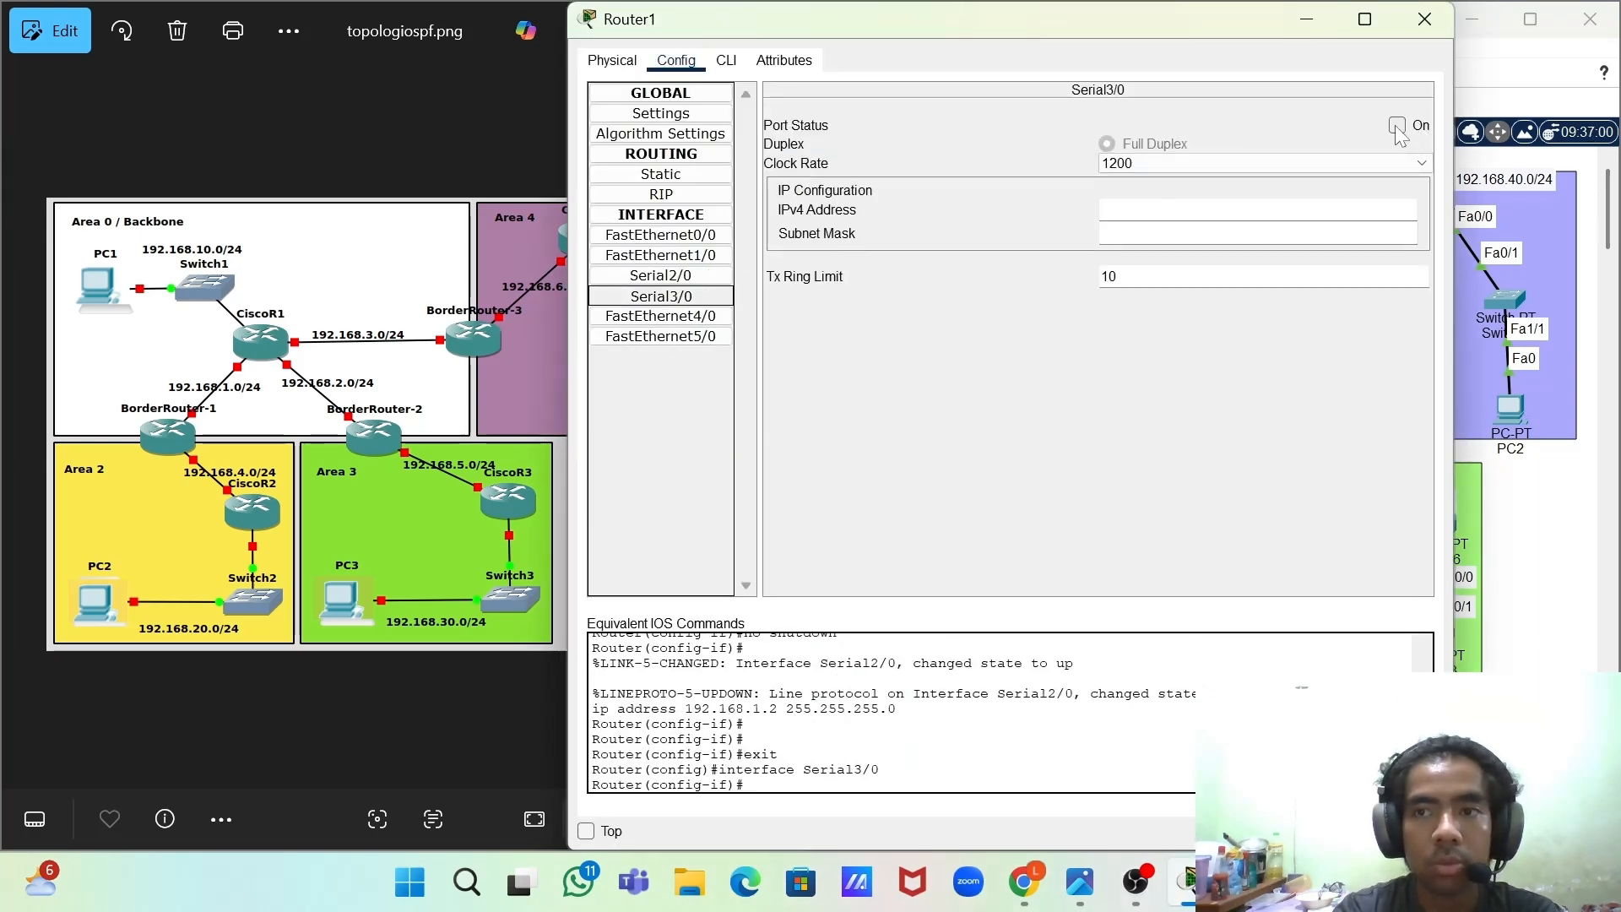
left_click(1397, 126)
type("192.168.4.1")
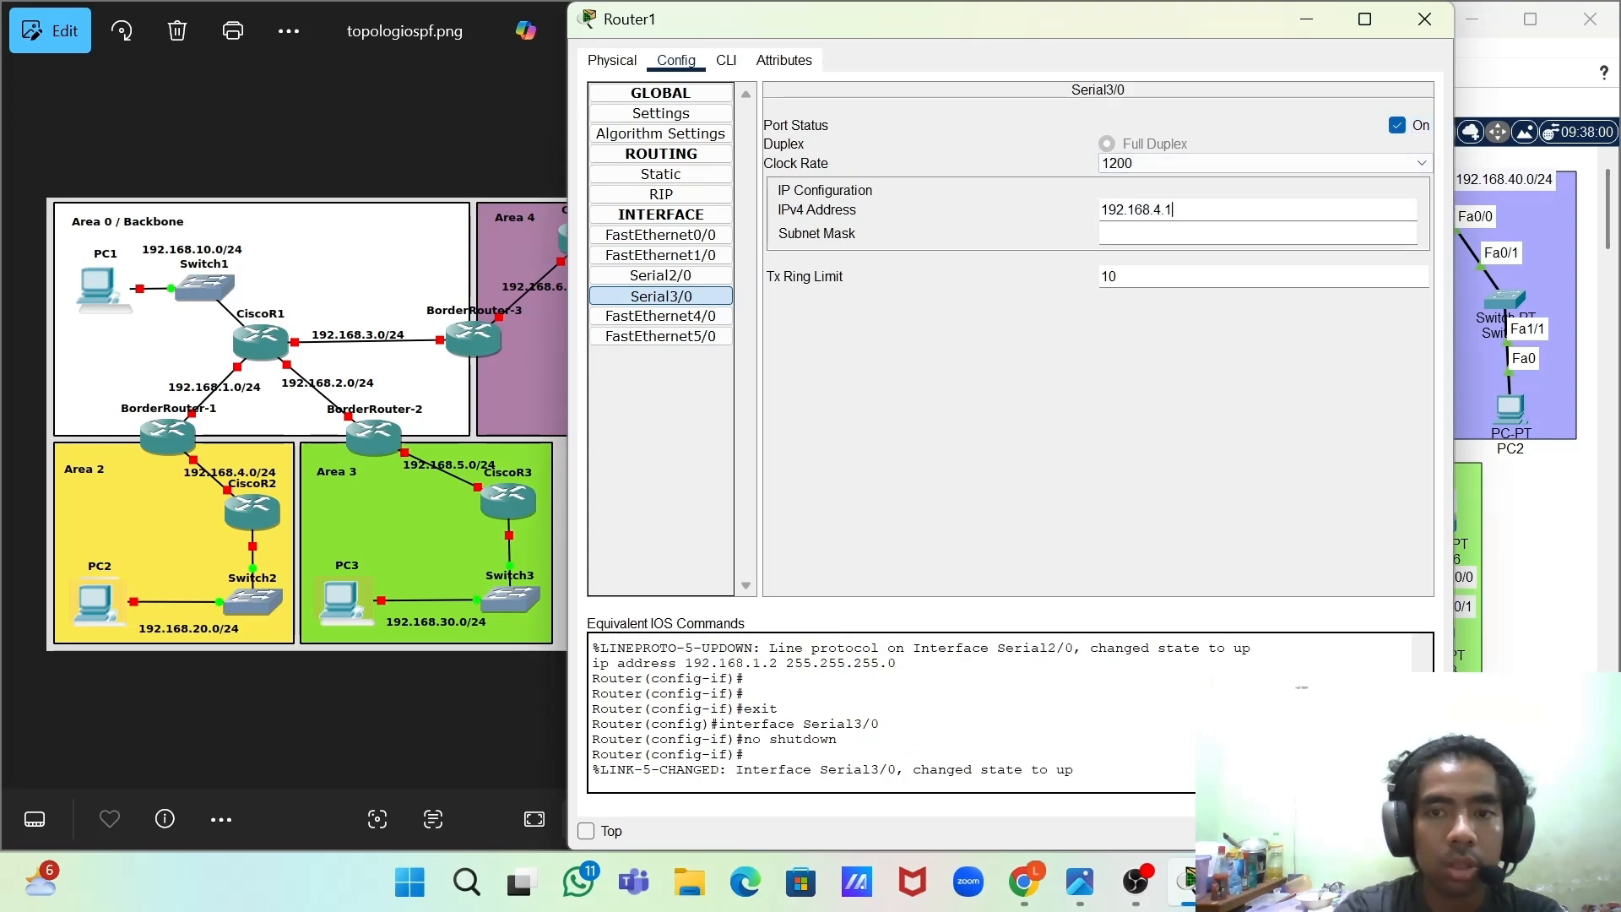
key("BackSpace")
type("2")
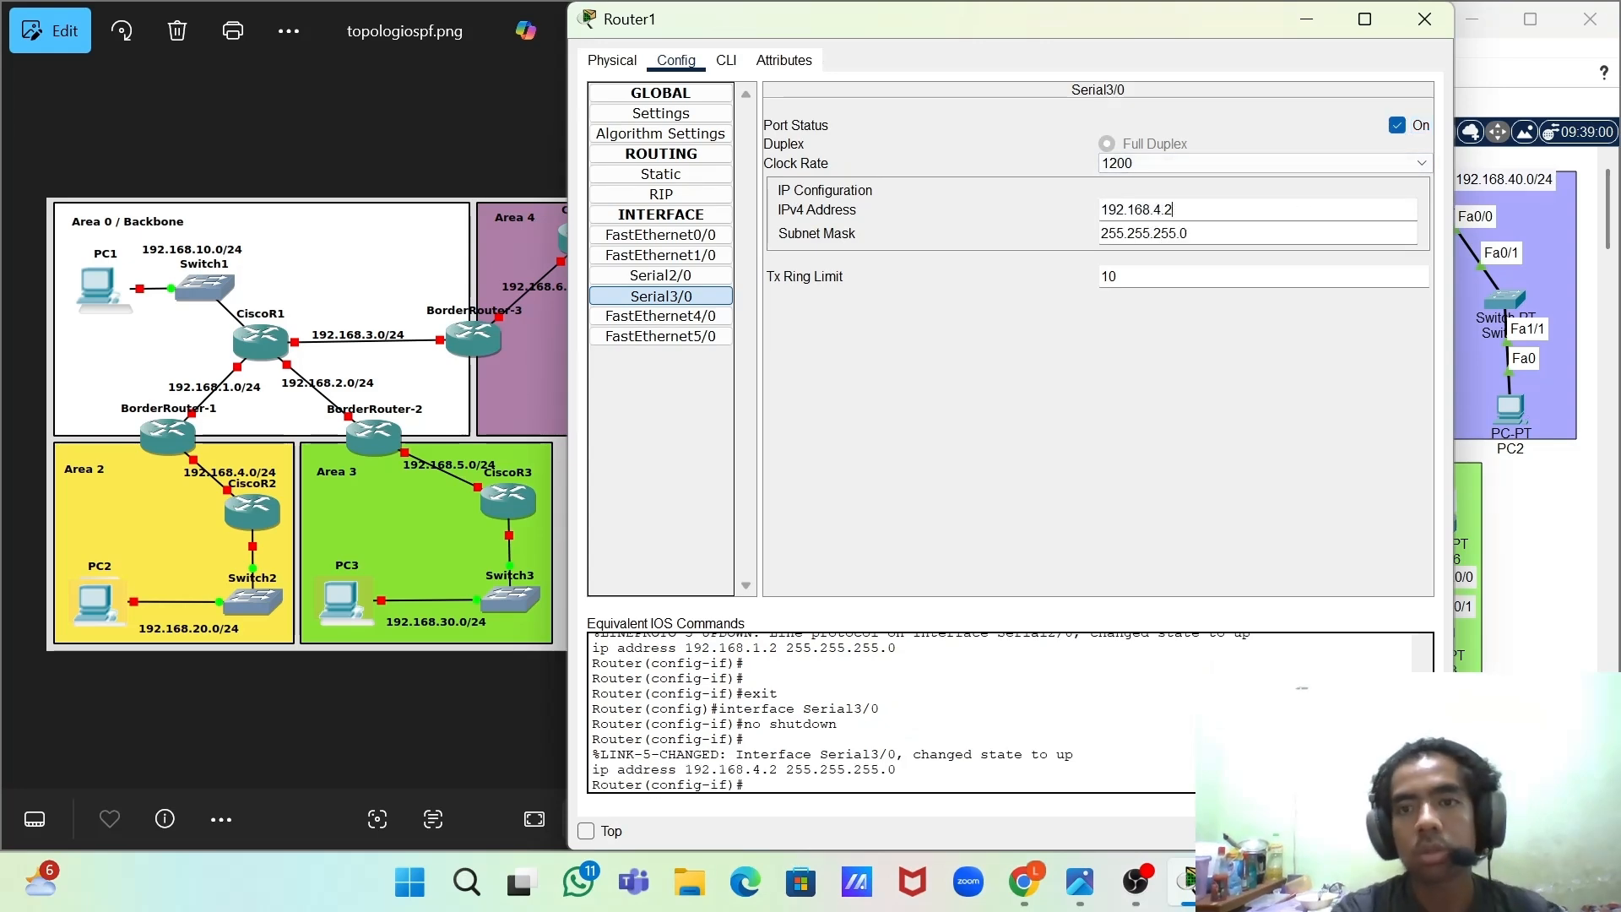
left_click(1424, 19)
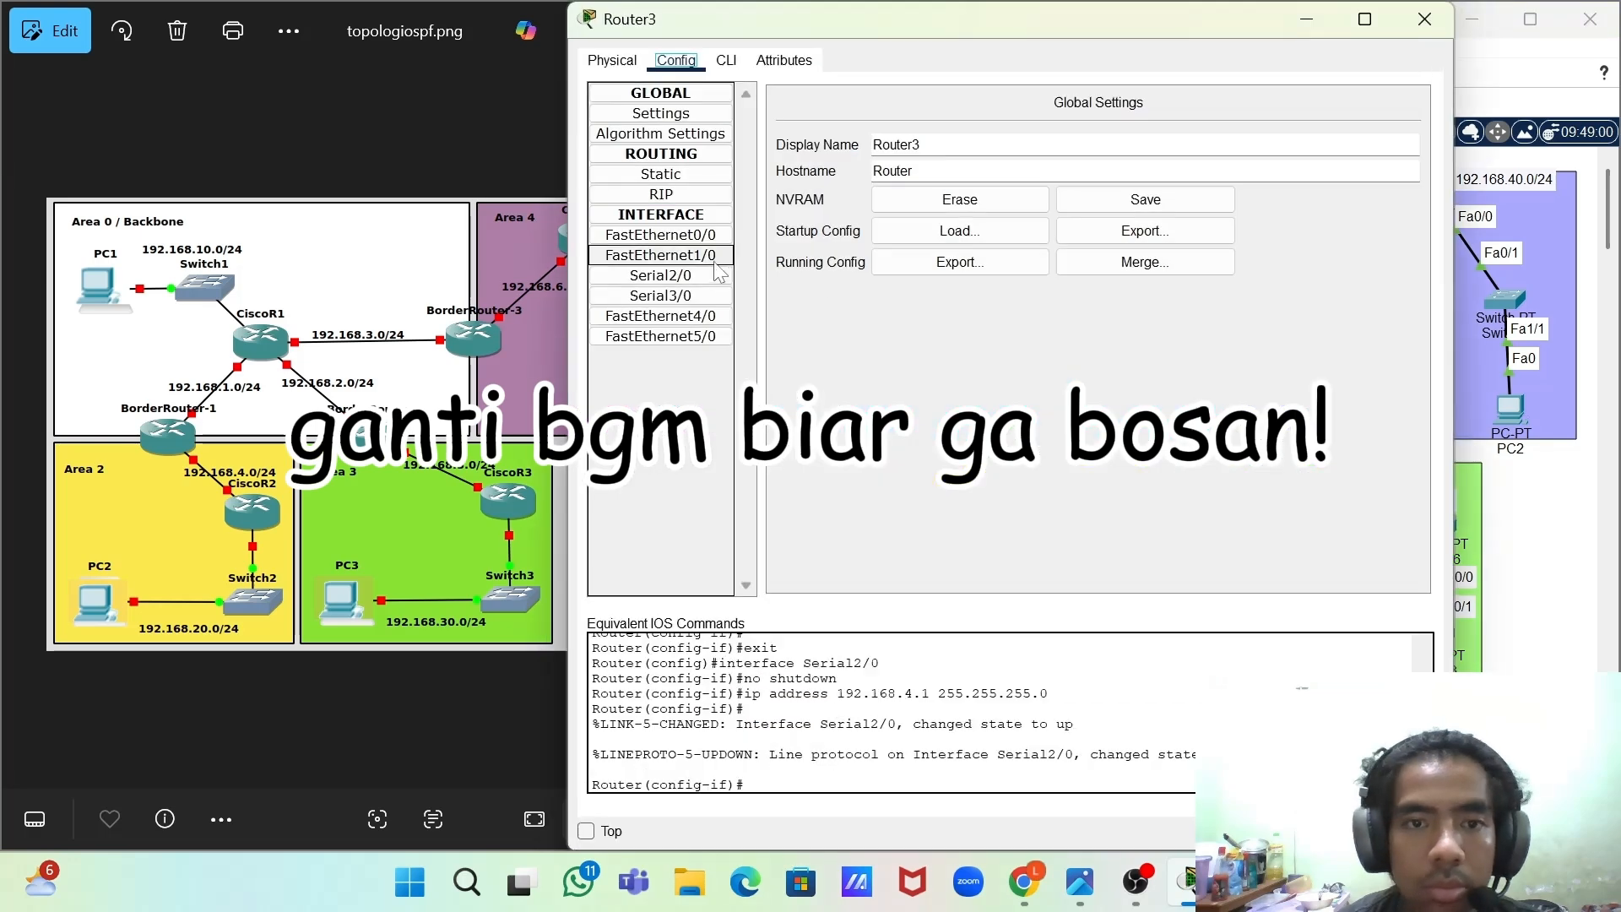
- Review the serial interface addresses configured on Router3, Router1 and Router0
left_click(709, 275)
left_click(1424, 18)
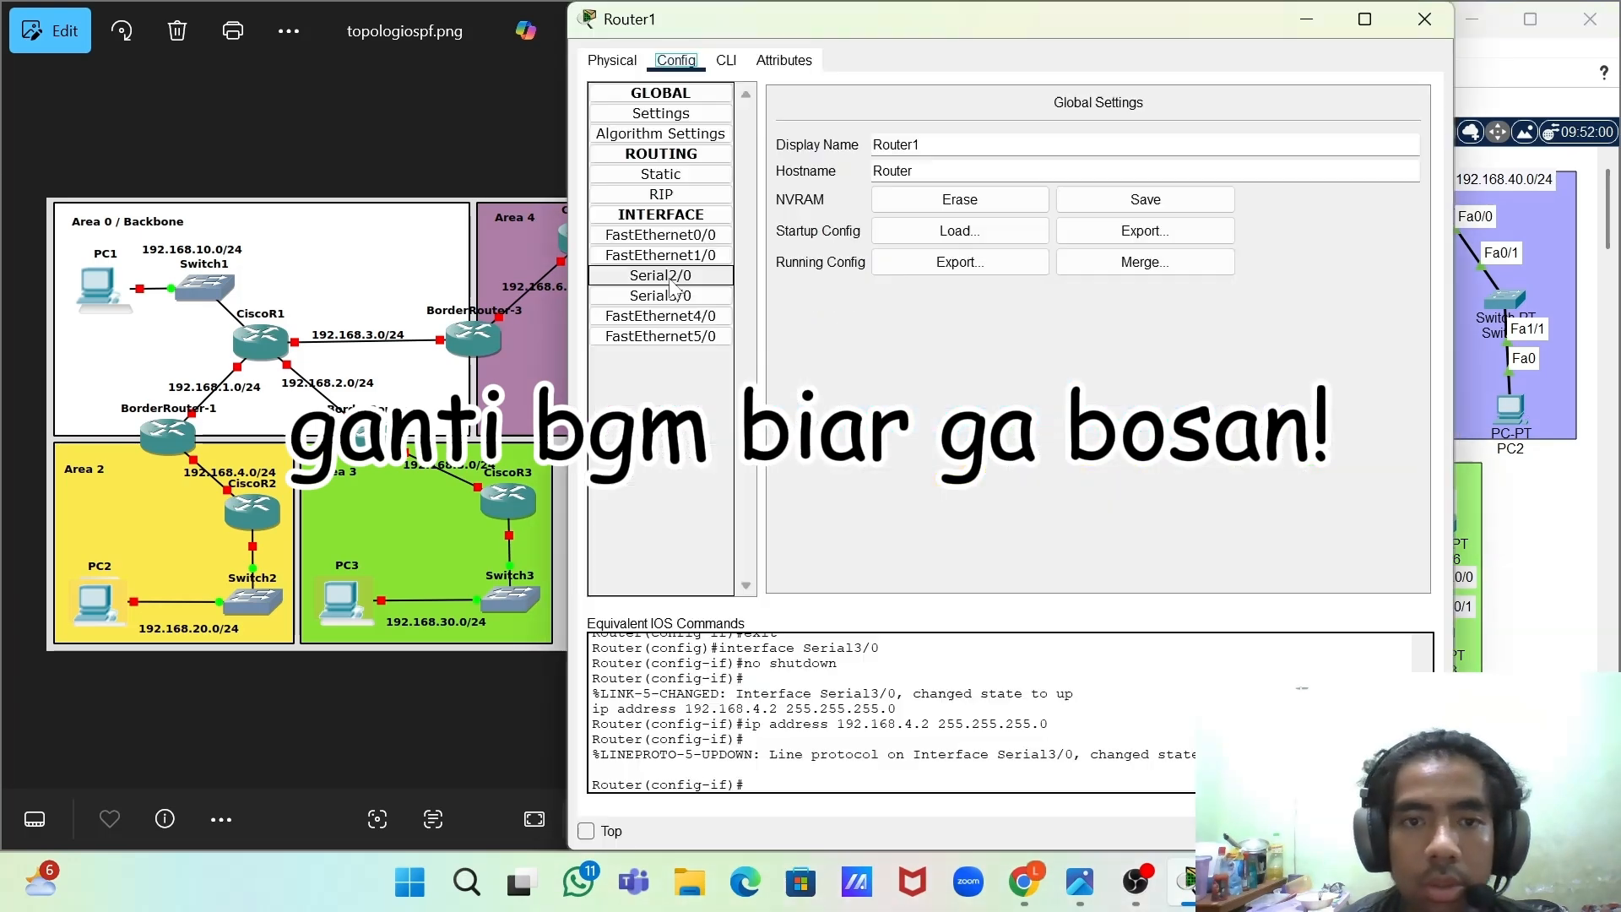
left_click(660, 295)
left_click(1425, 19)
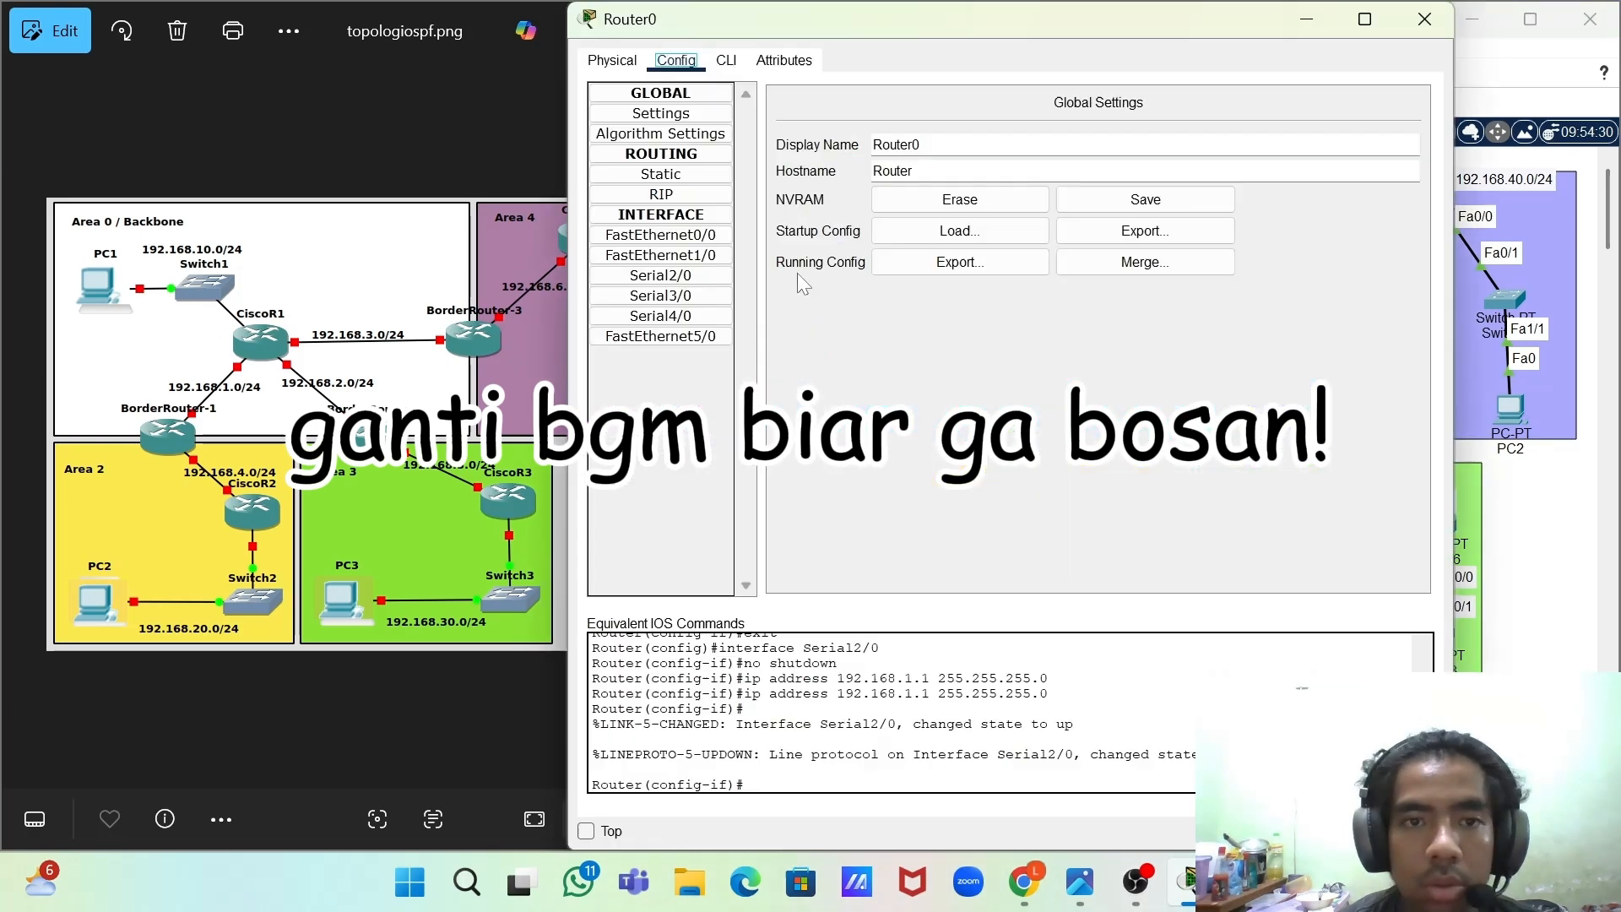
left_click(660, 275)
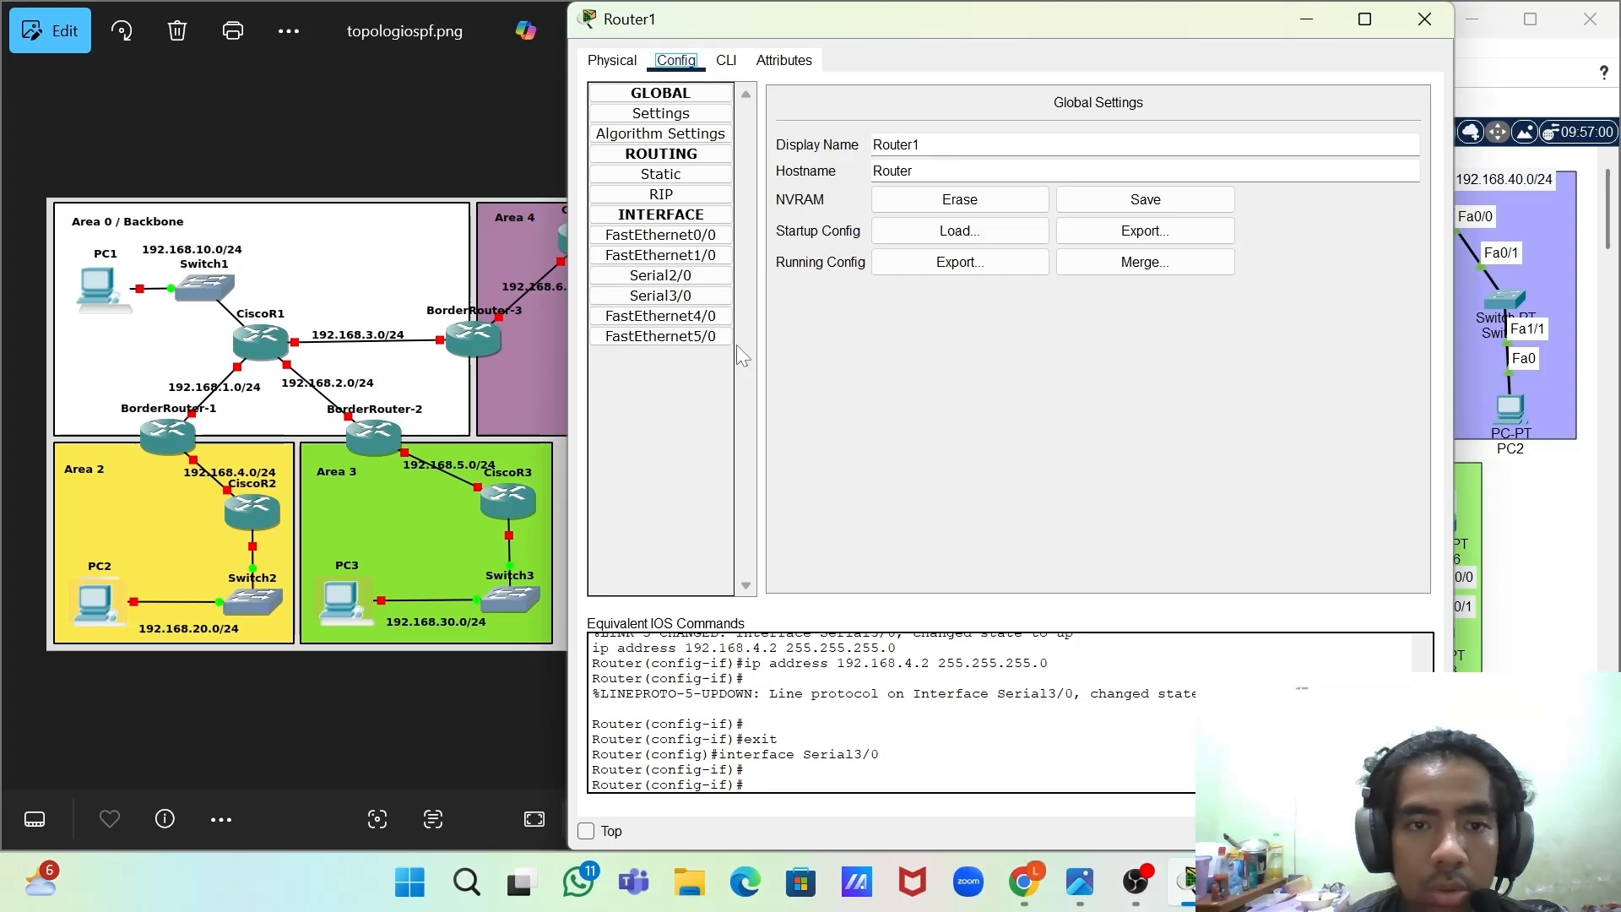
left_click(662, 271)
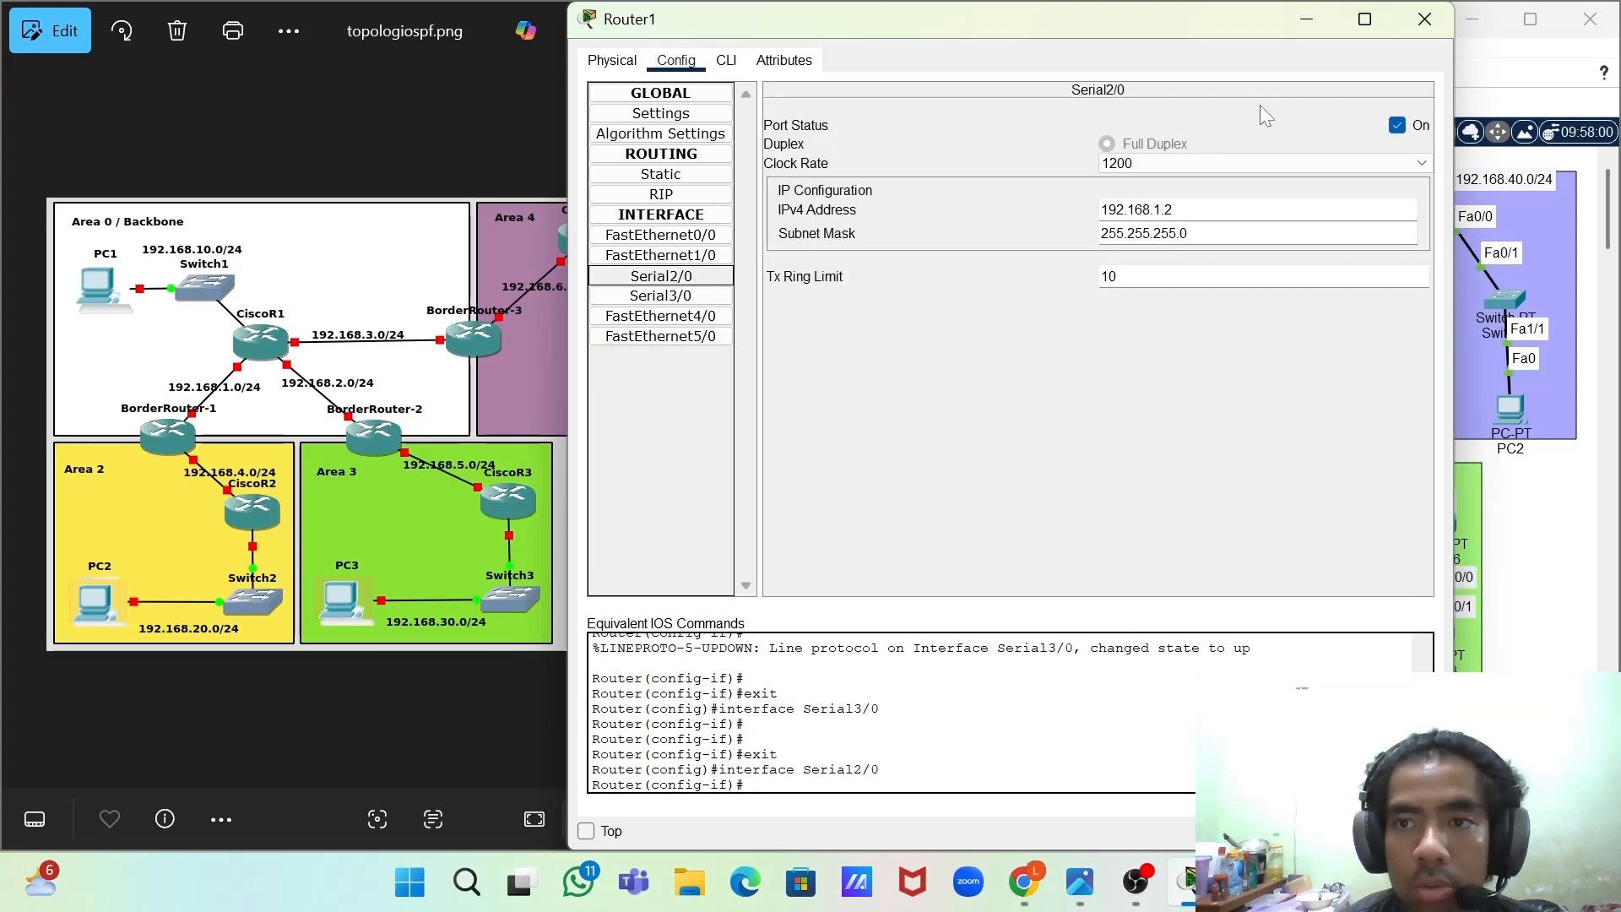
left_click(1424, 18)
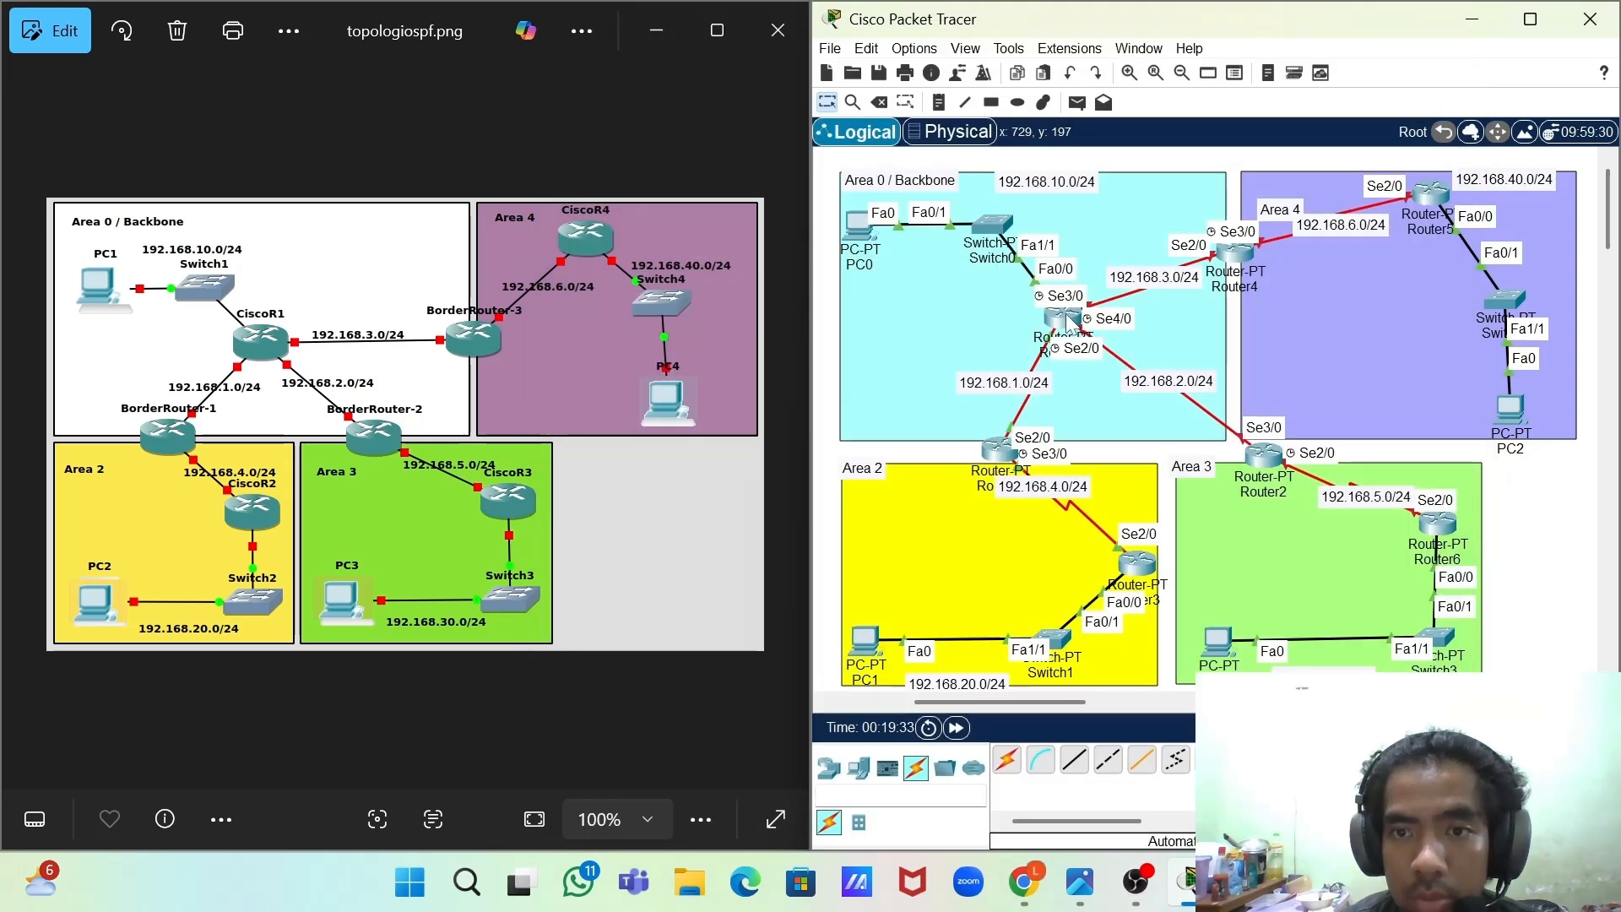
- Nudge Router0 and Router2 slightly, and turn on Router0's Serial4/0 port with IP address 192.168.2.1 and subnet mask 255.255.255.0
left_click_drag(1068, 319, 1077, 328)
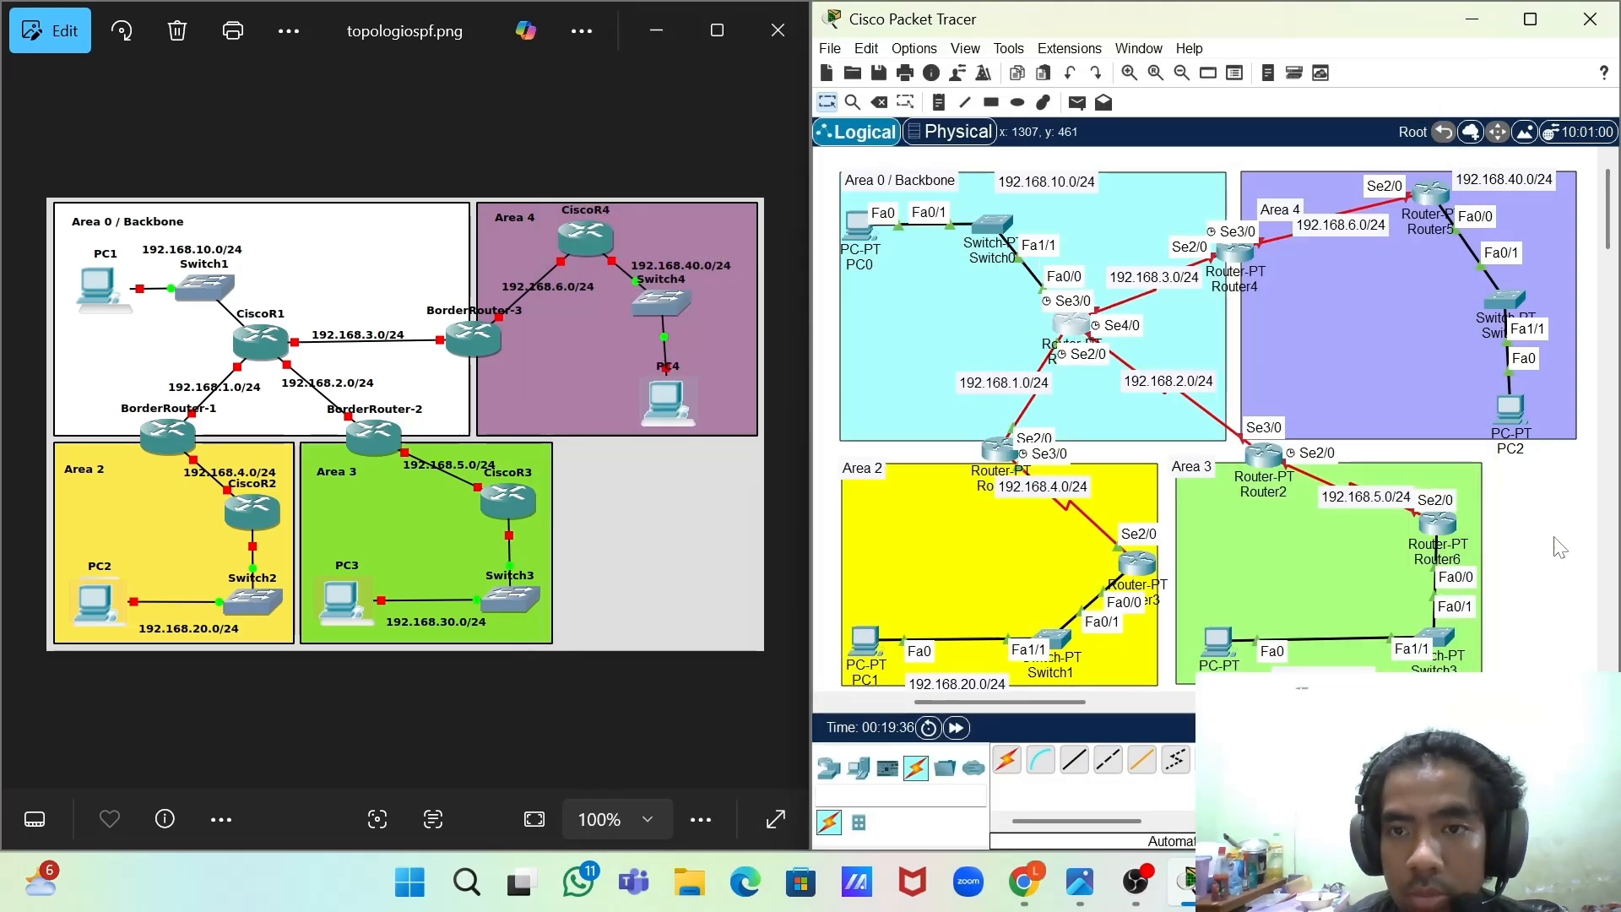
left_click(1266, 457)
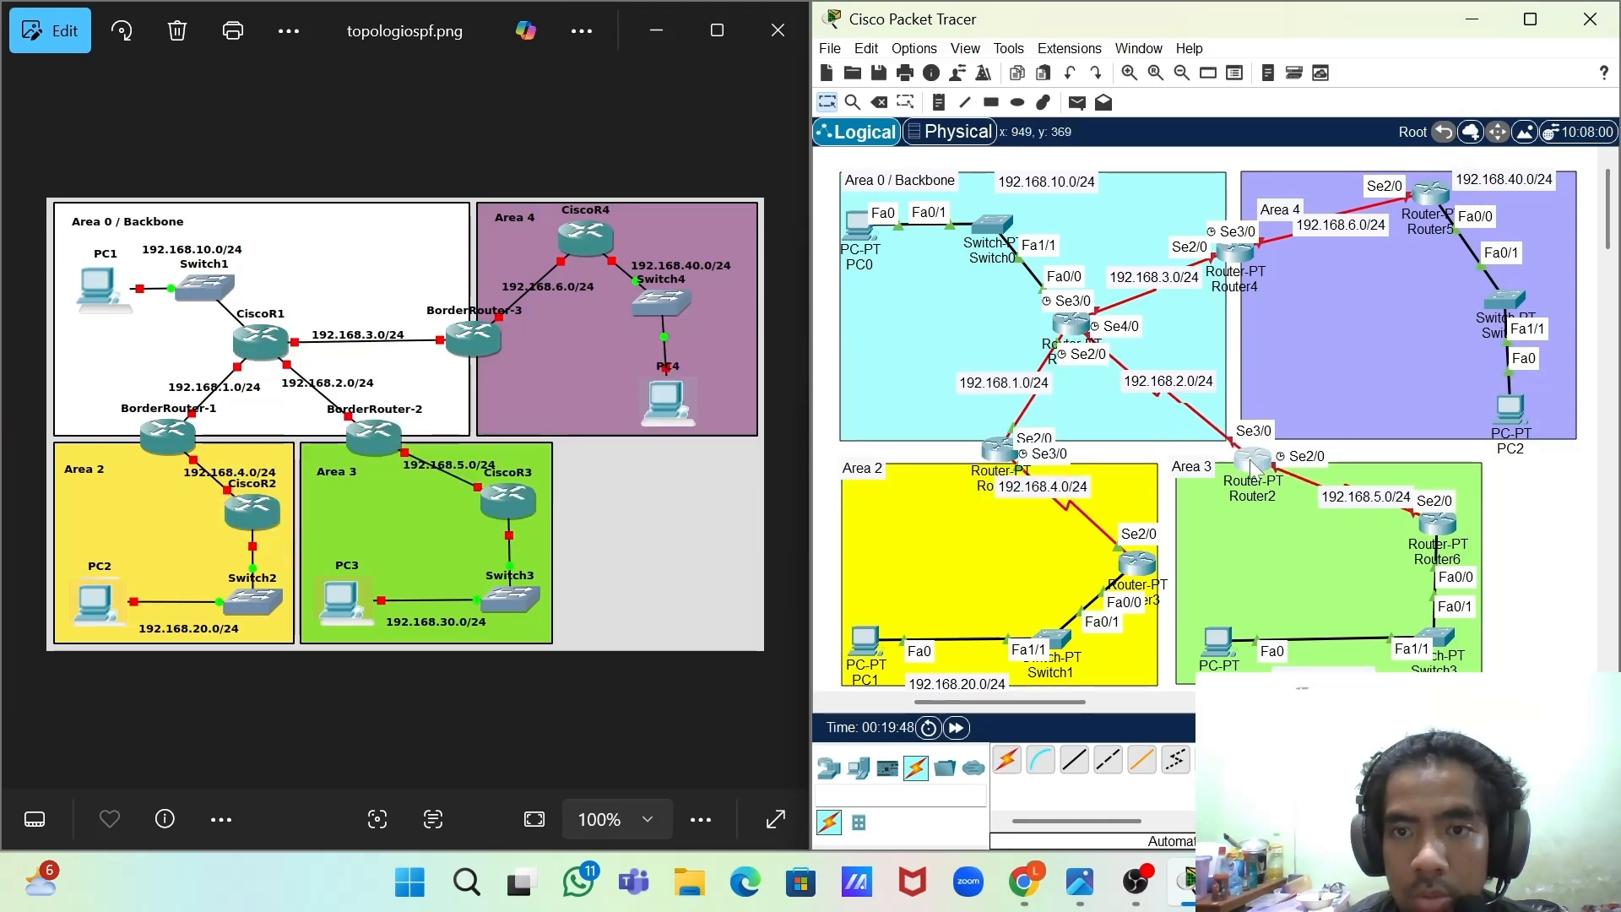
left_click(1071, 323)
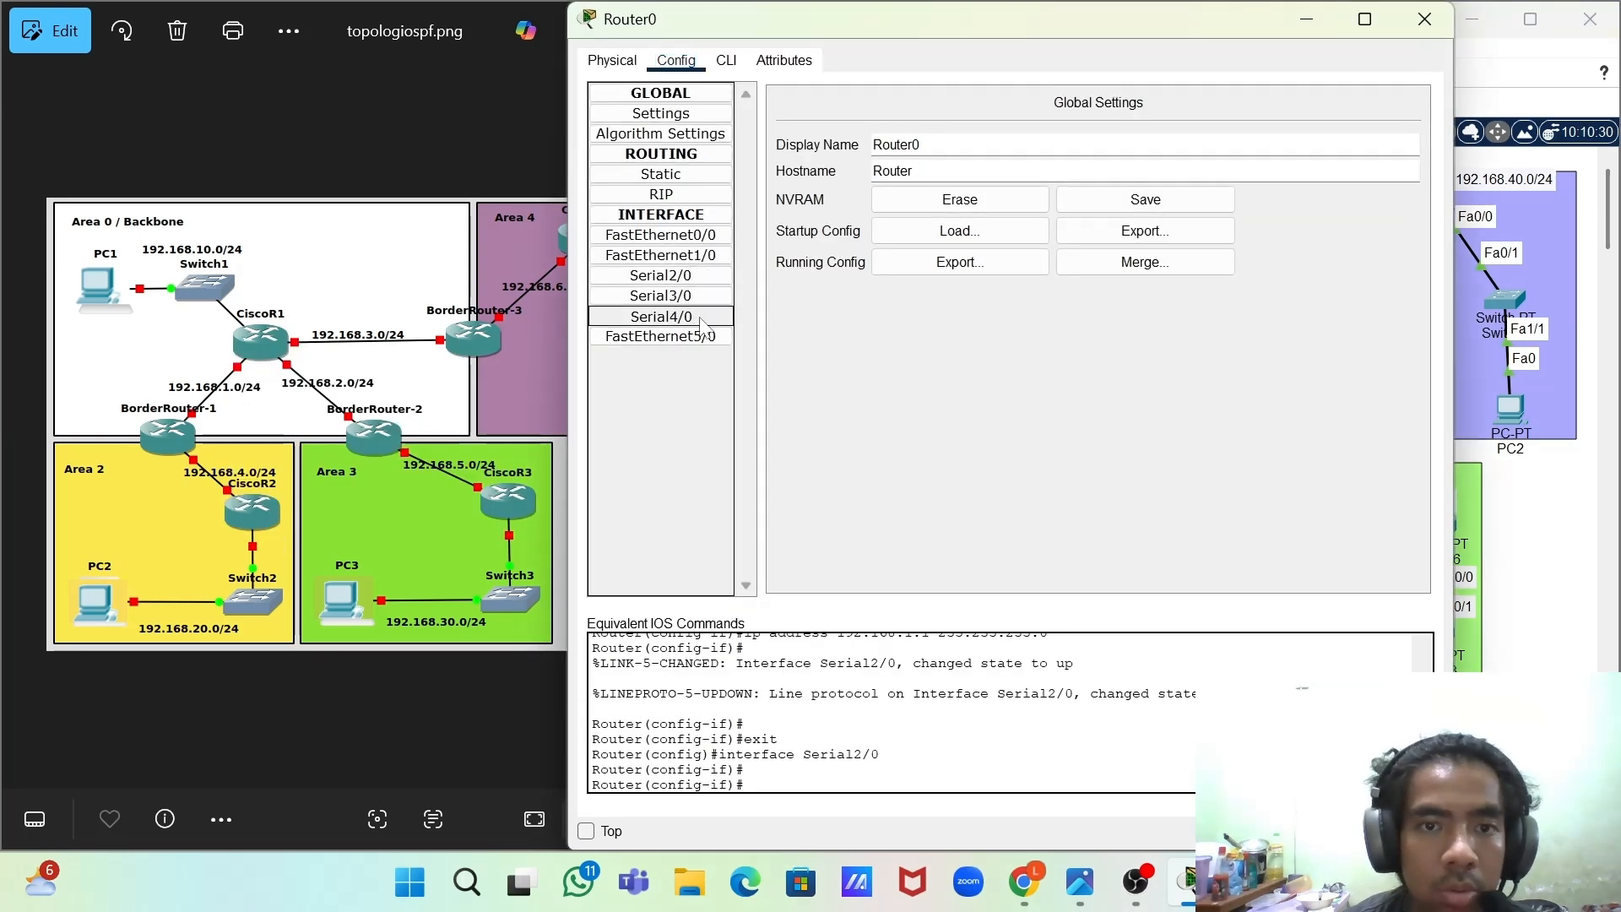
left_click(661, 316)
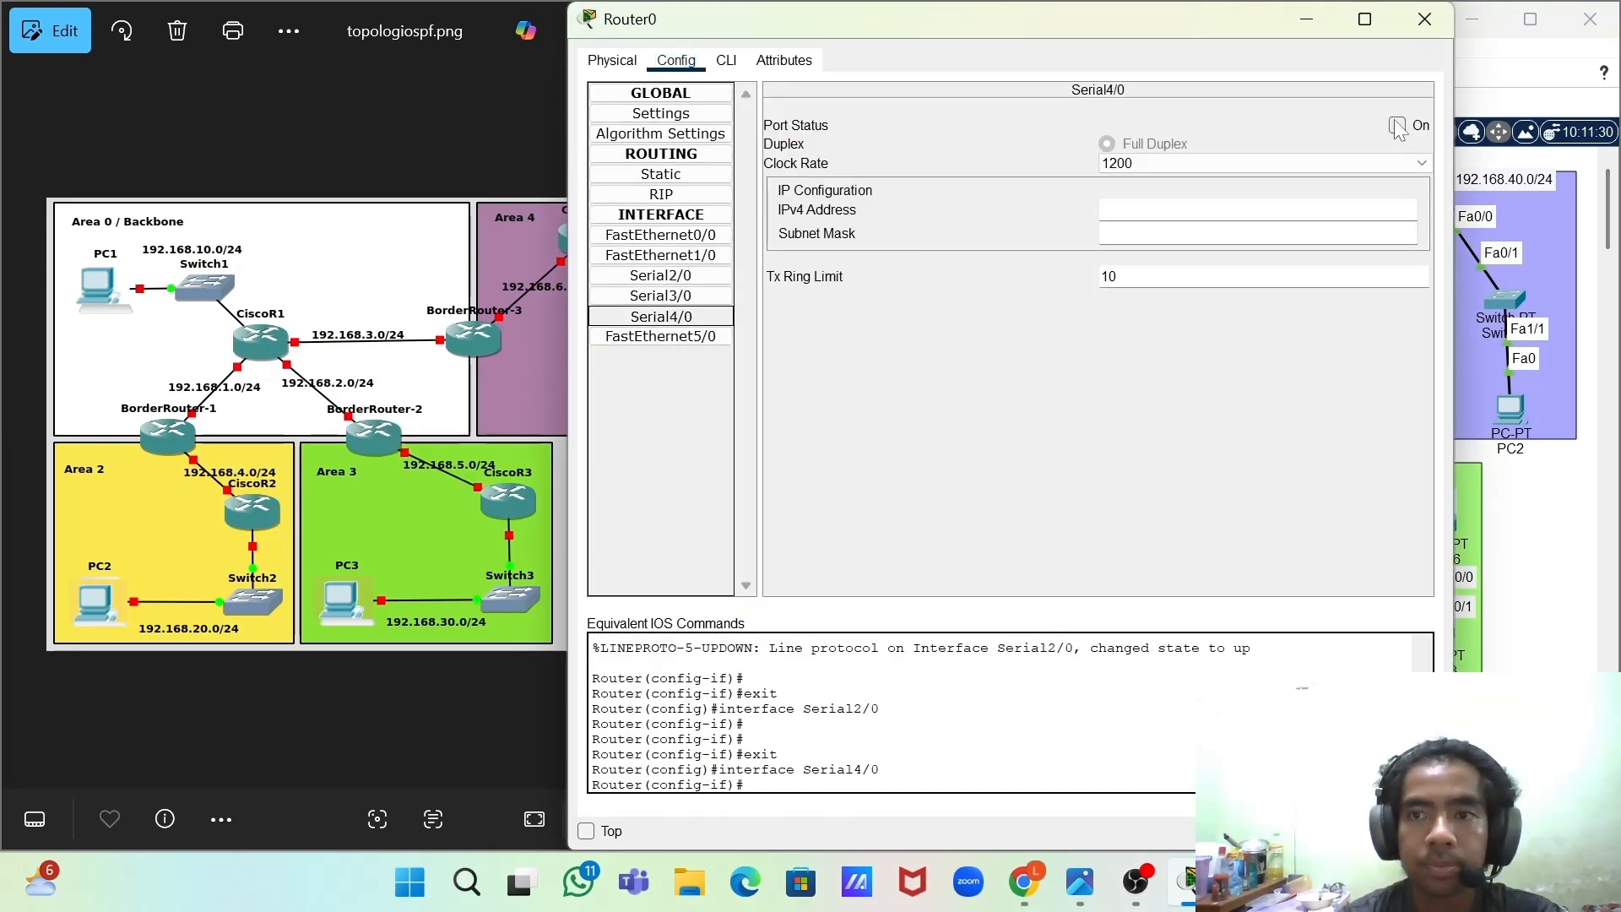
left_click(1397, 126)
type("192.168.4.1")
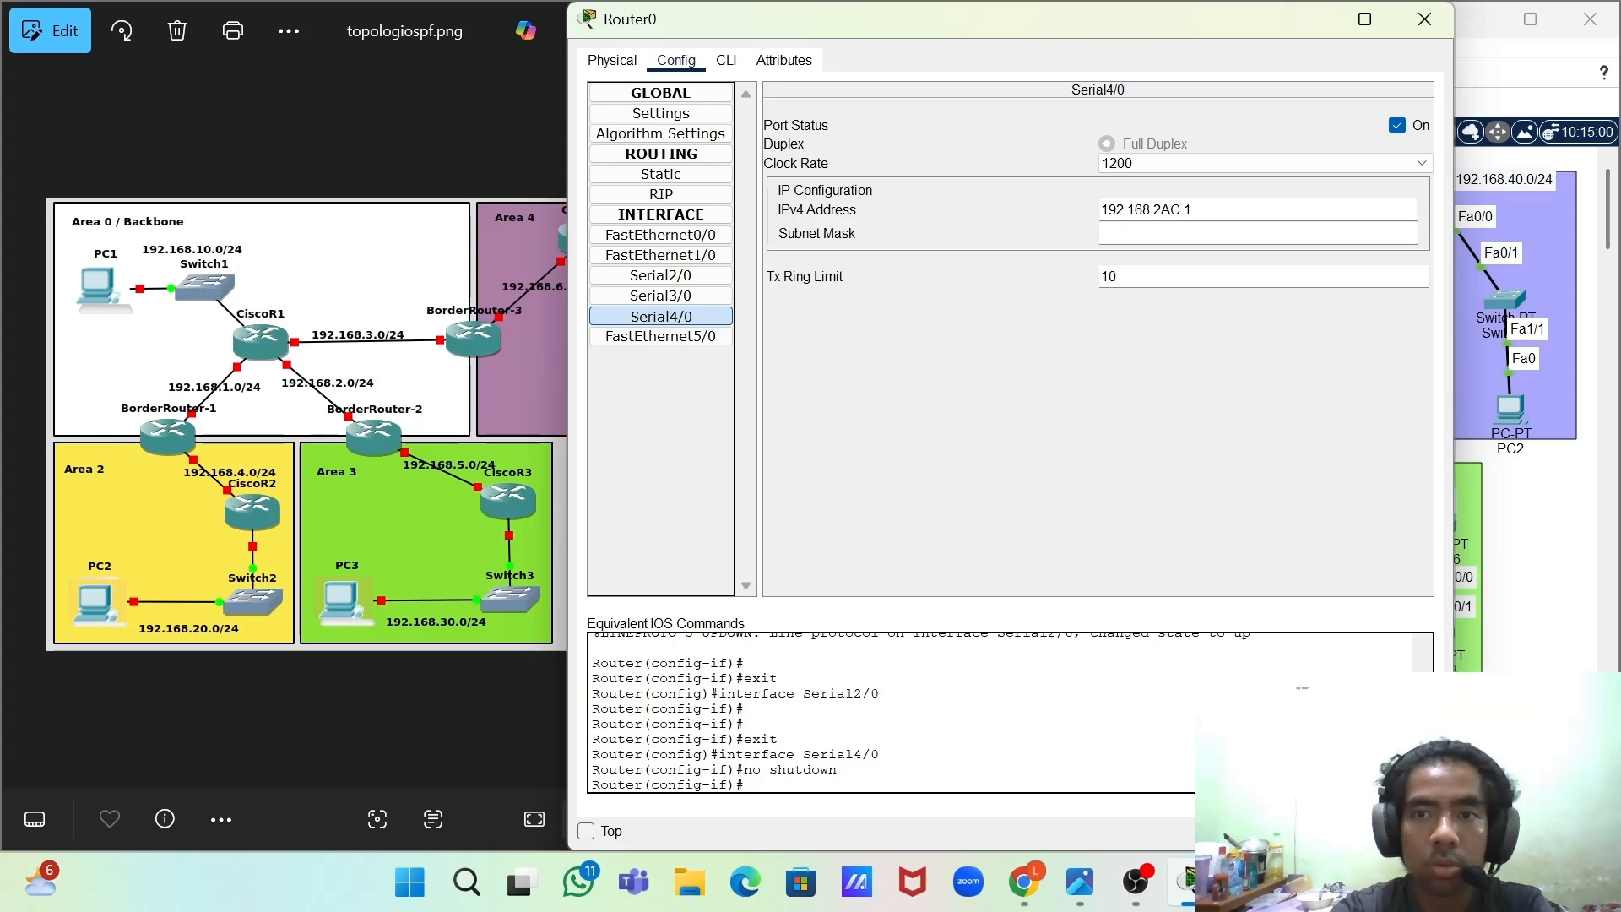
left_click_drag(1169, 210, 1101, 210)
left_click(1182, 234)
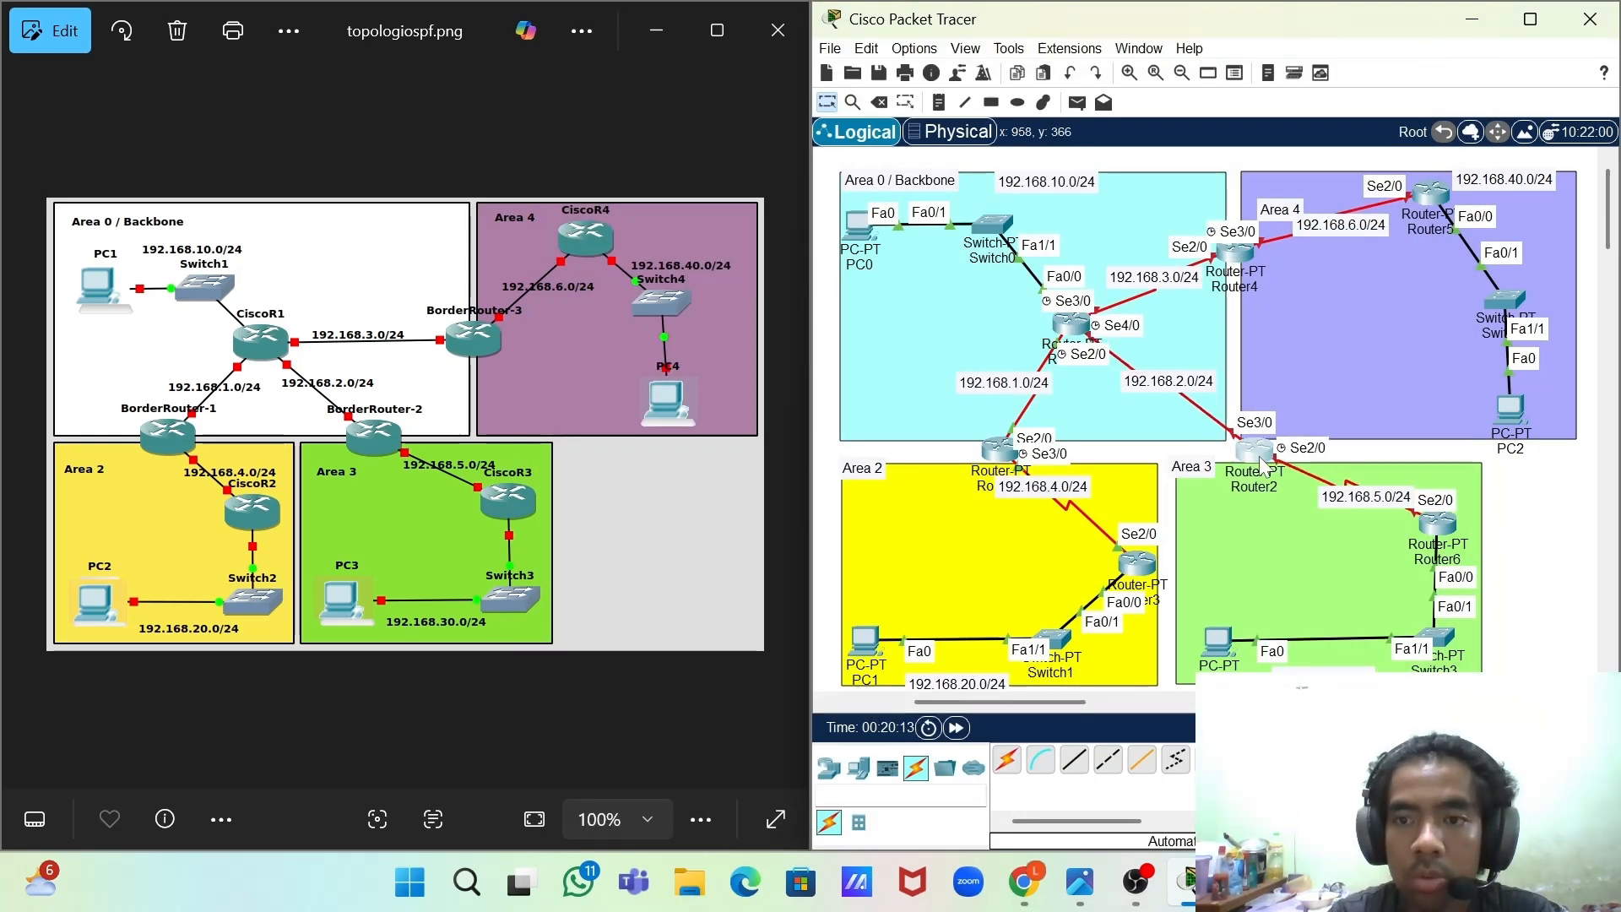
- Turn on Router2's Serial3/0 port and assign it IP address 192.168.2.2 with subnet mask 255.255.255.0
left_click(1253, 452)
left_click(660, 295)
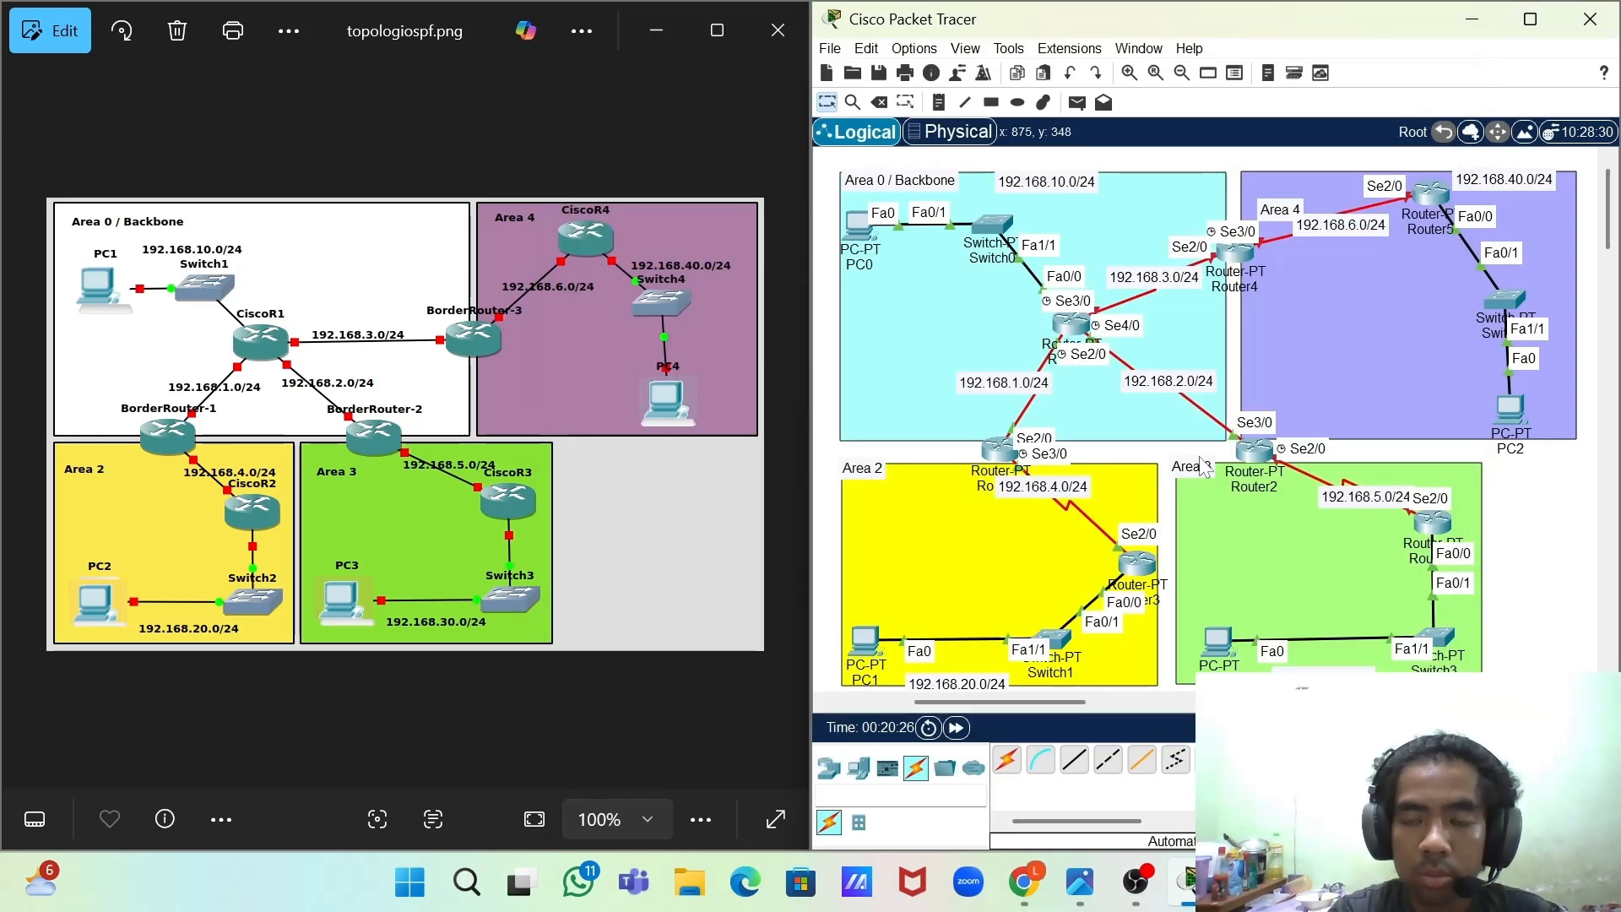
- Turn on Router6's Serial2/0 port, assign it IP address 192.168.5.1 with subnet mask 255.255.255.0, and recheck the interface
mouse_move(1441, 528)
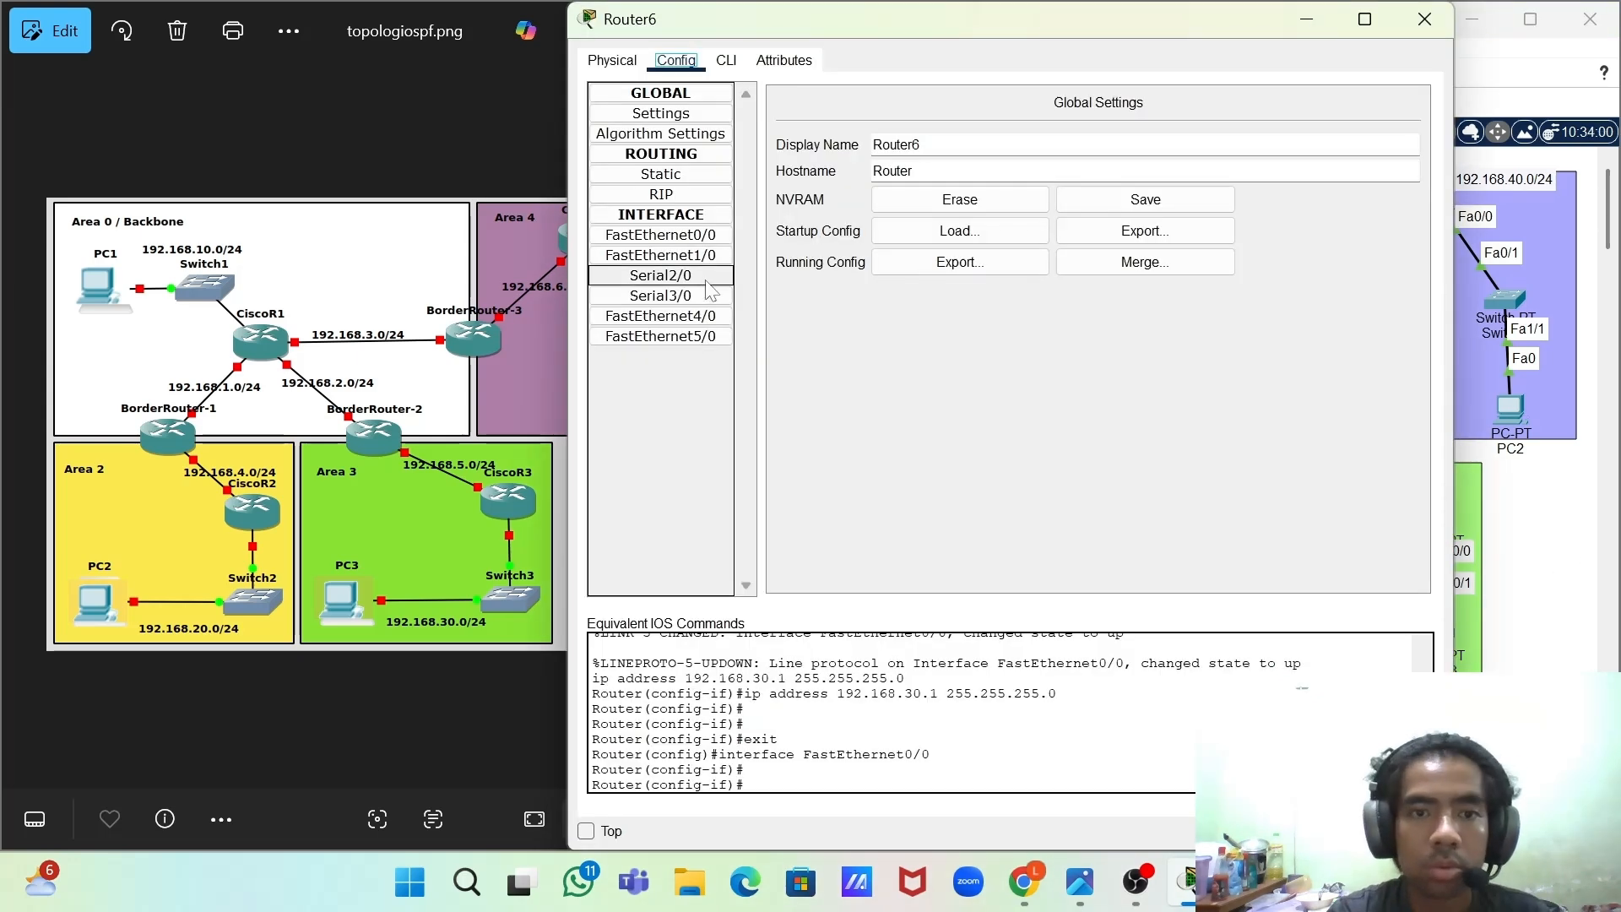
left_click(660, 275)
left_click(1398, 125)
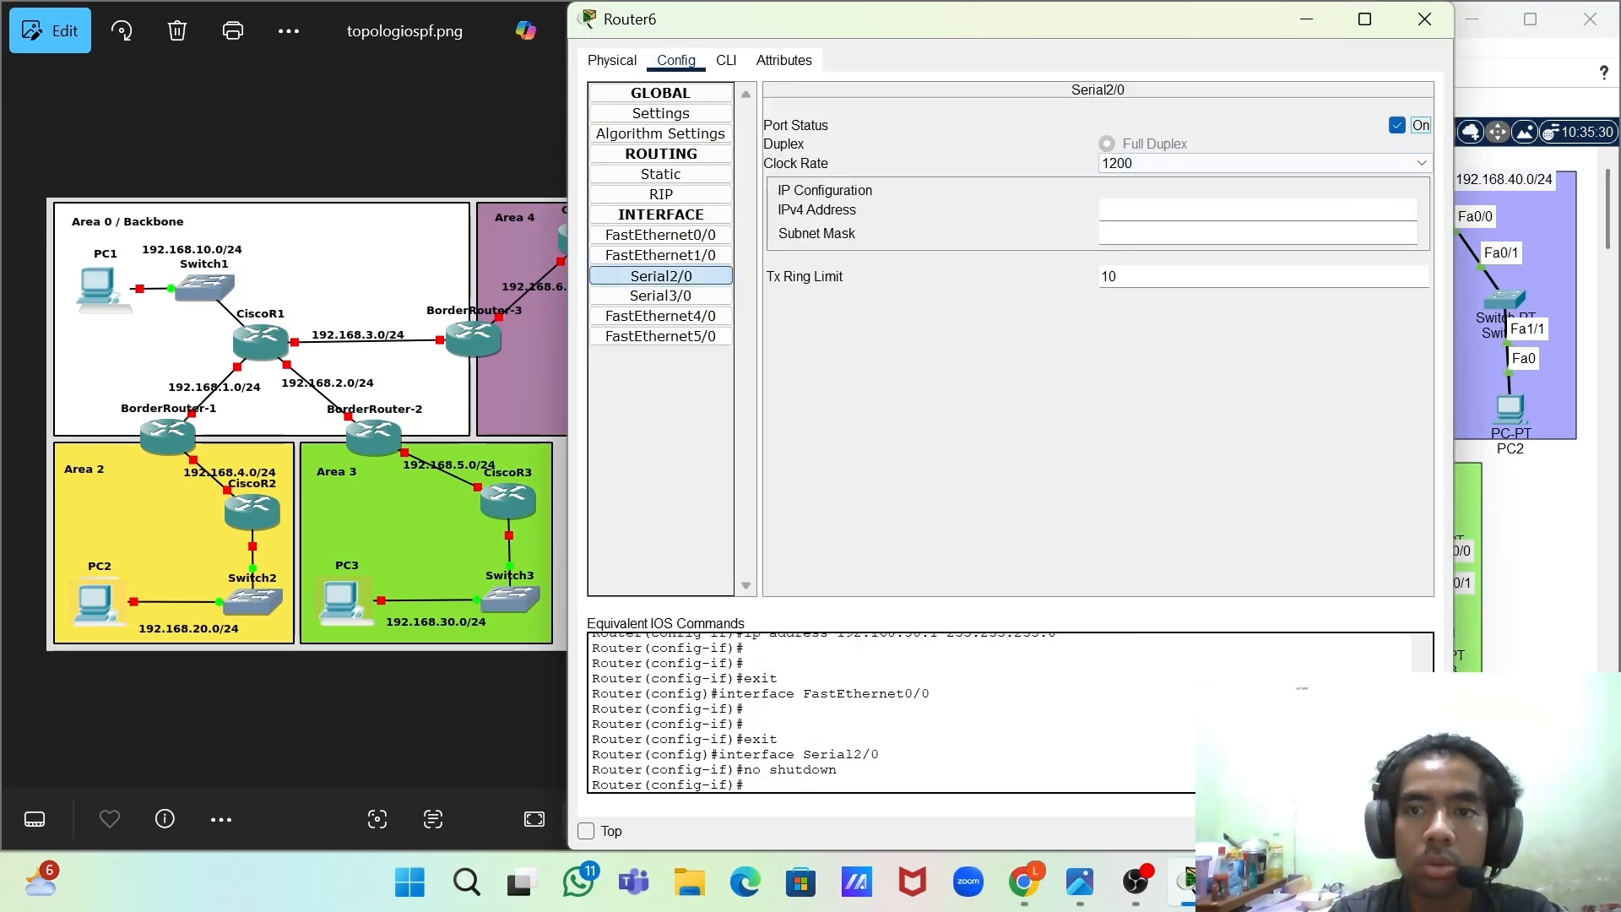
left_click(1257, 209)
type("192.168.2.1")
key("Tab")
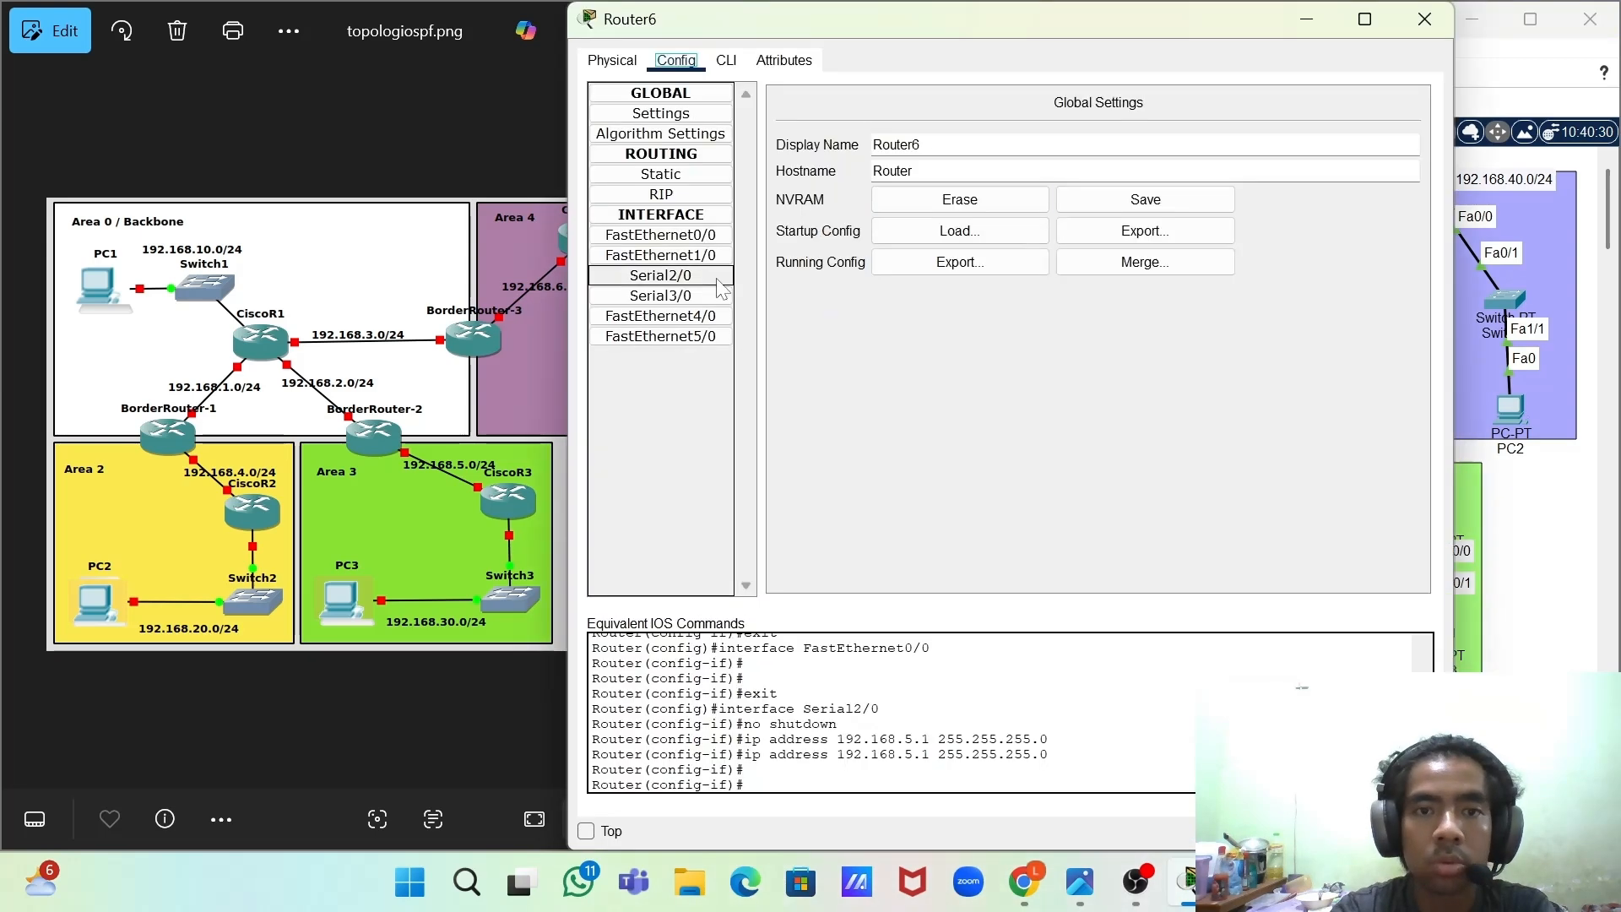
left_click(717, 280)
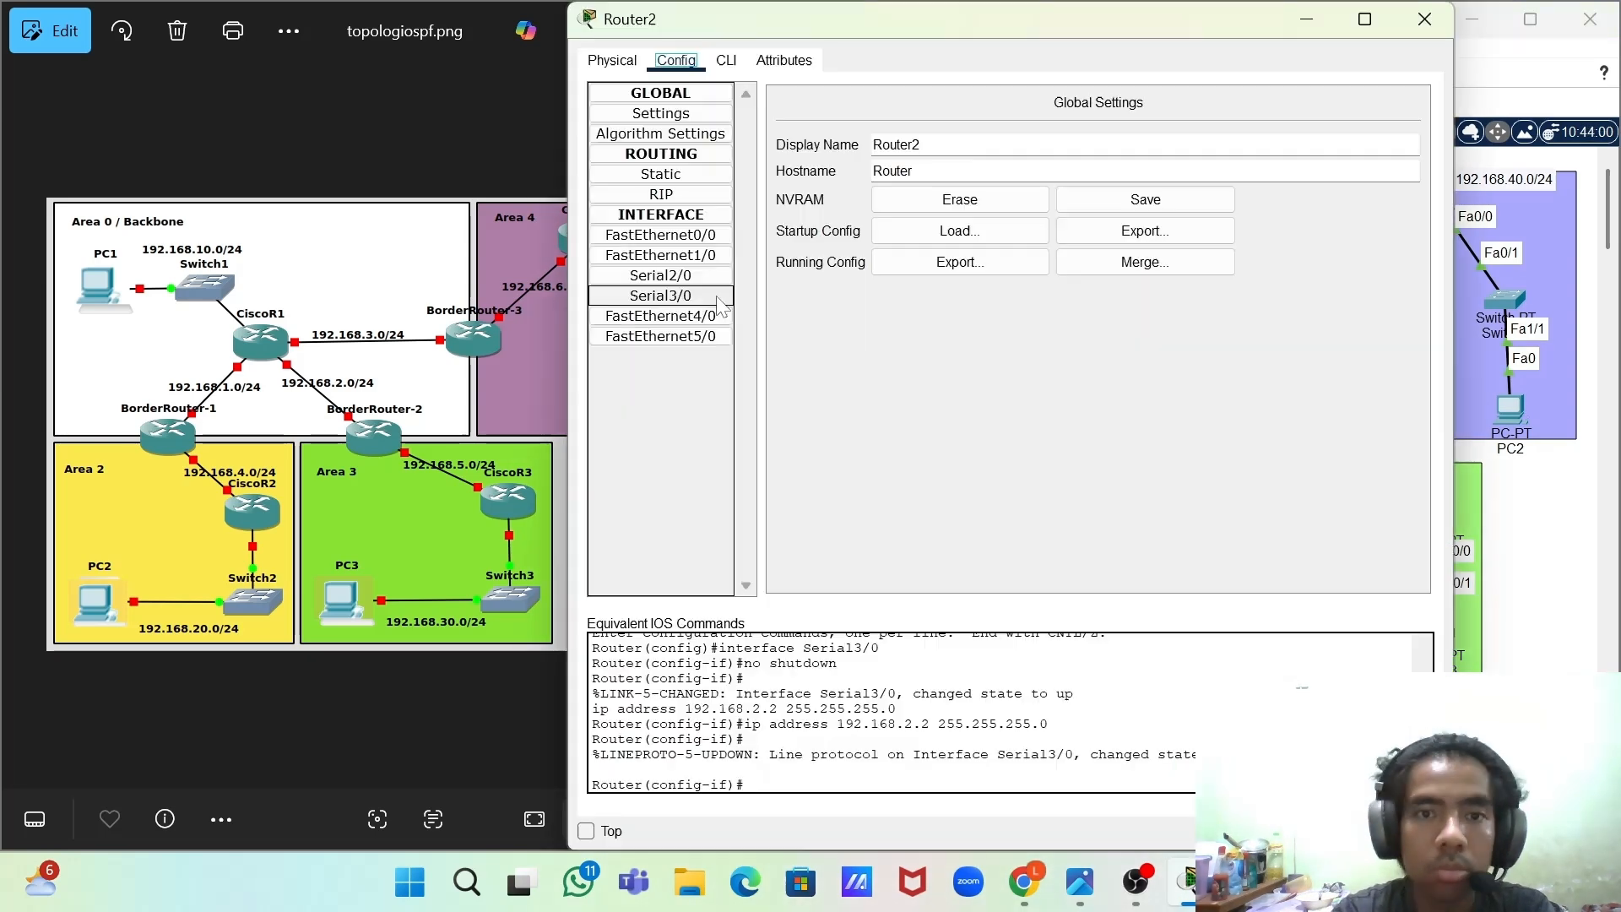
- Check Router2's Serial3/0 address, and turn on its Serial2/0 port with an IP address in the 192.168.5.0/24 network
left_click(709, 276)
left_click(706, 295)
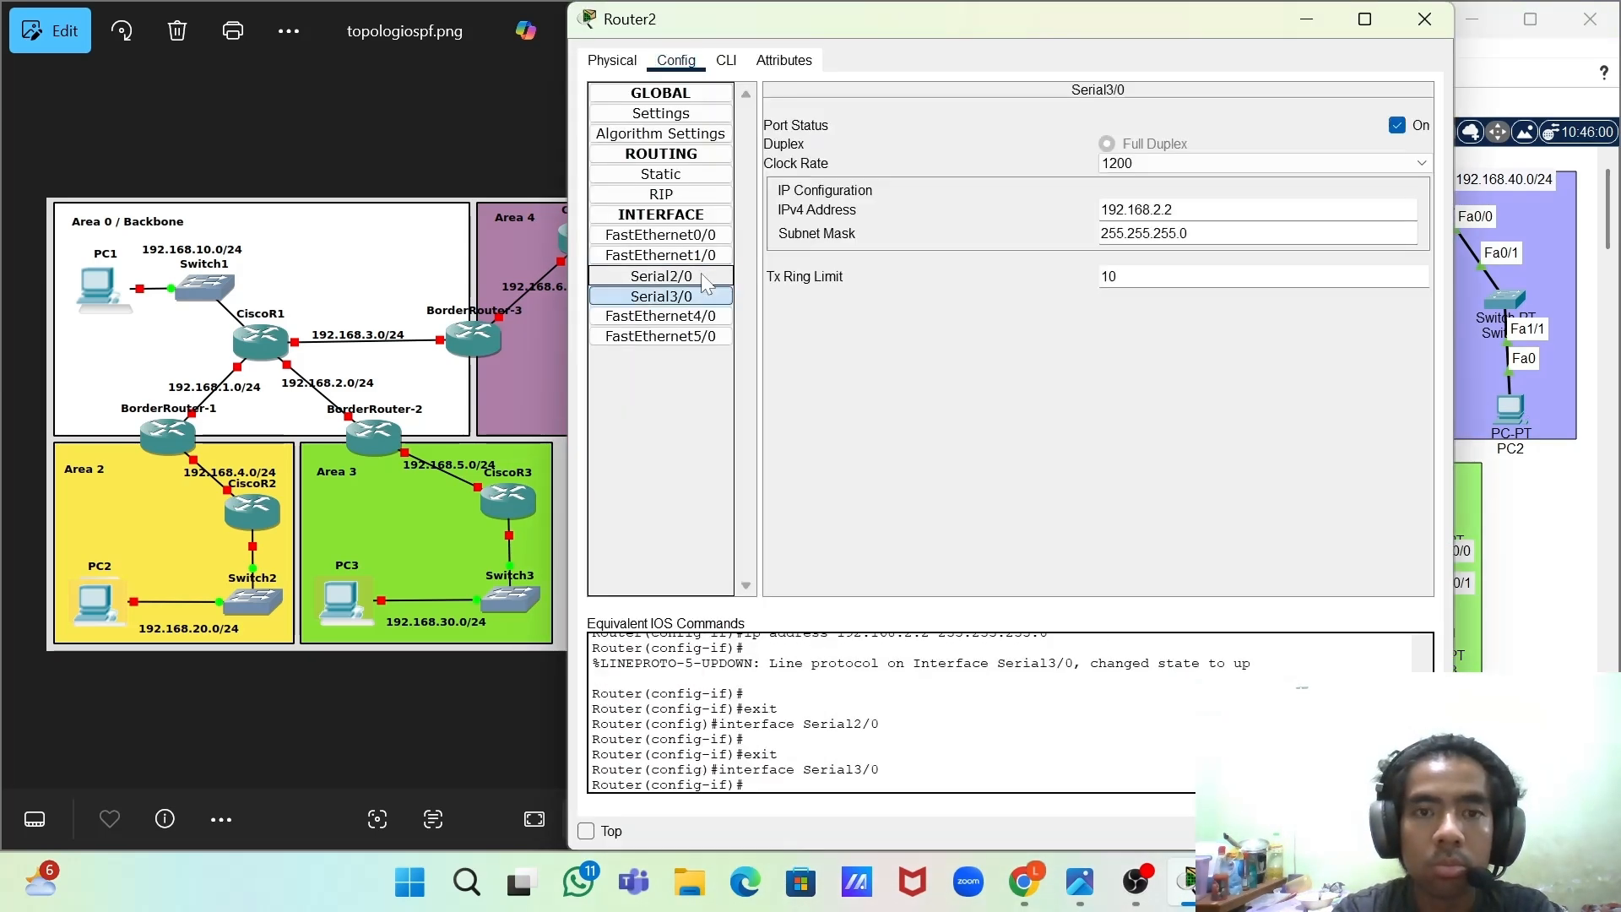
left_click(706, 277)
left_click(1397, 125)
left_click(1258, 210)
type("192.168.5.1")
key("Tab")
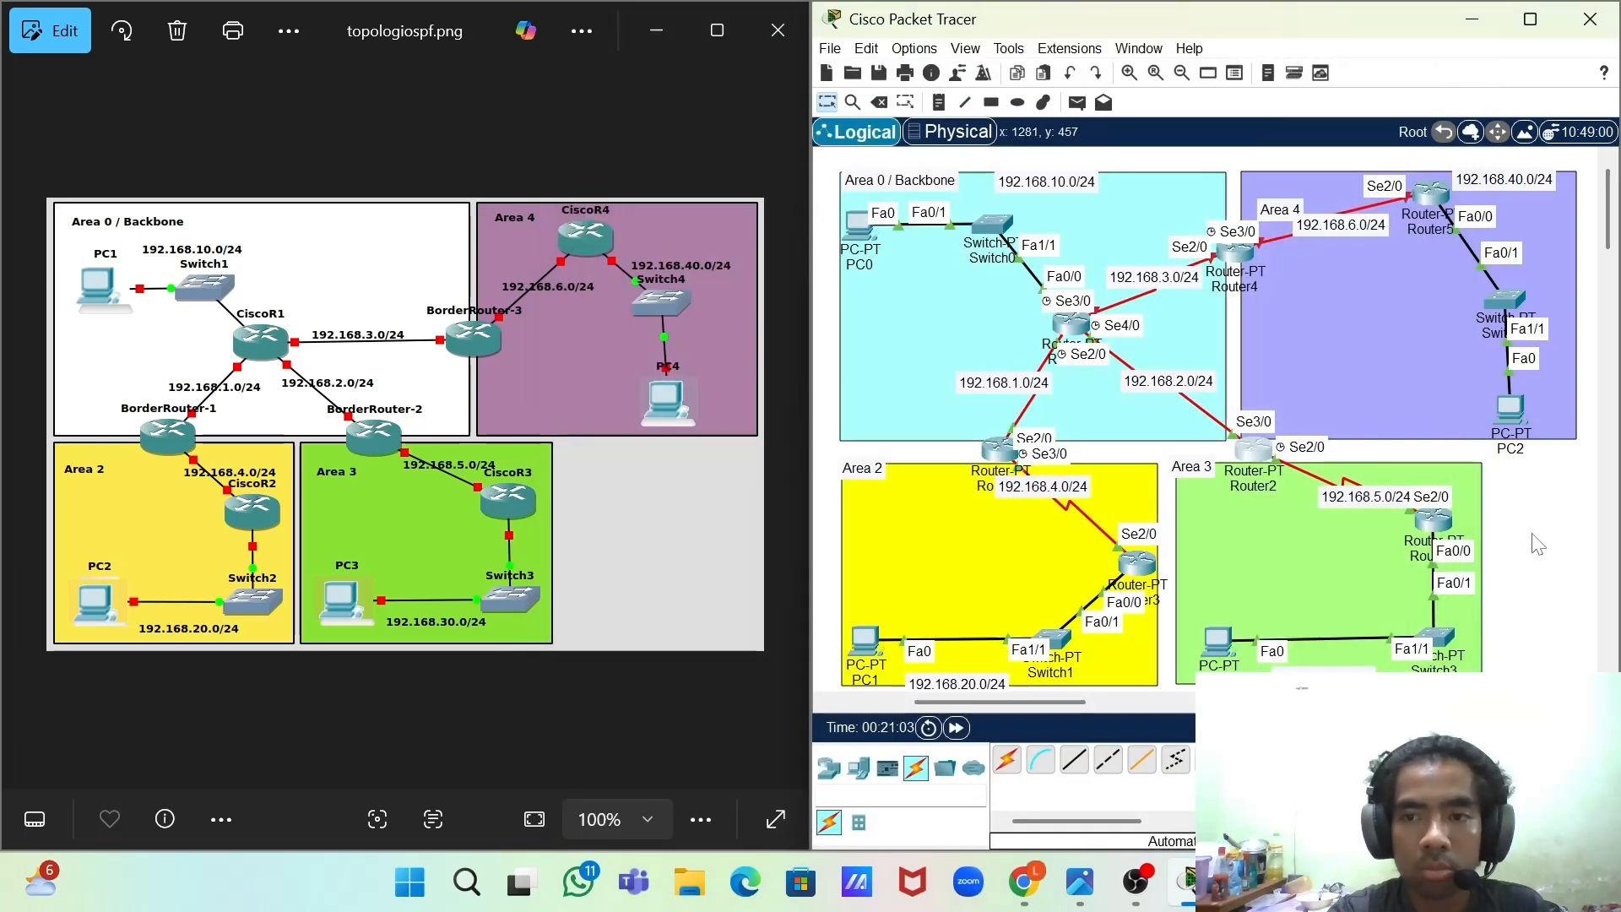
- Turn on Router0's Serial3/0 port, assign it an IP address in the 192.168.3.0/24 network, and nudge the router slightly
mouse_move(1234, 253)
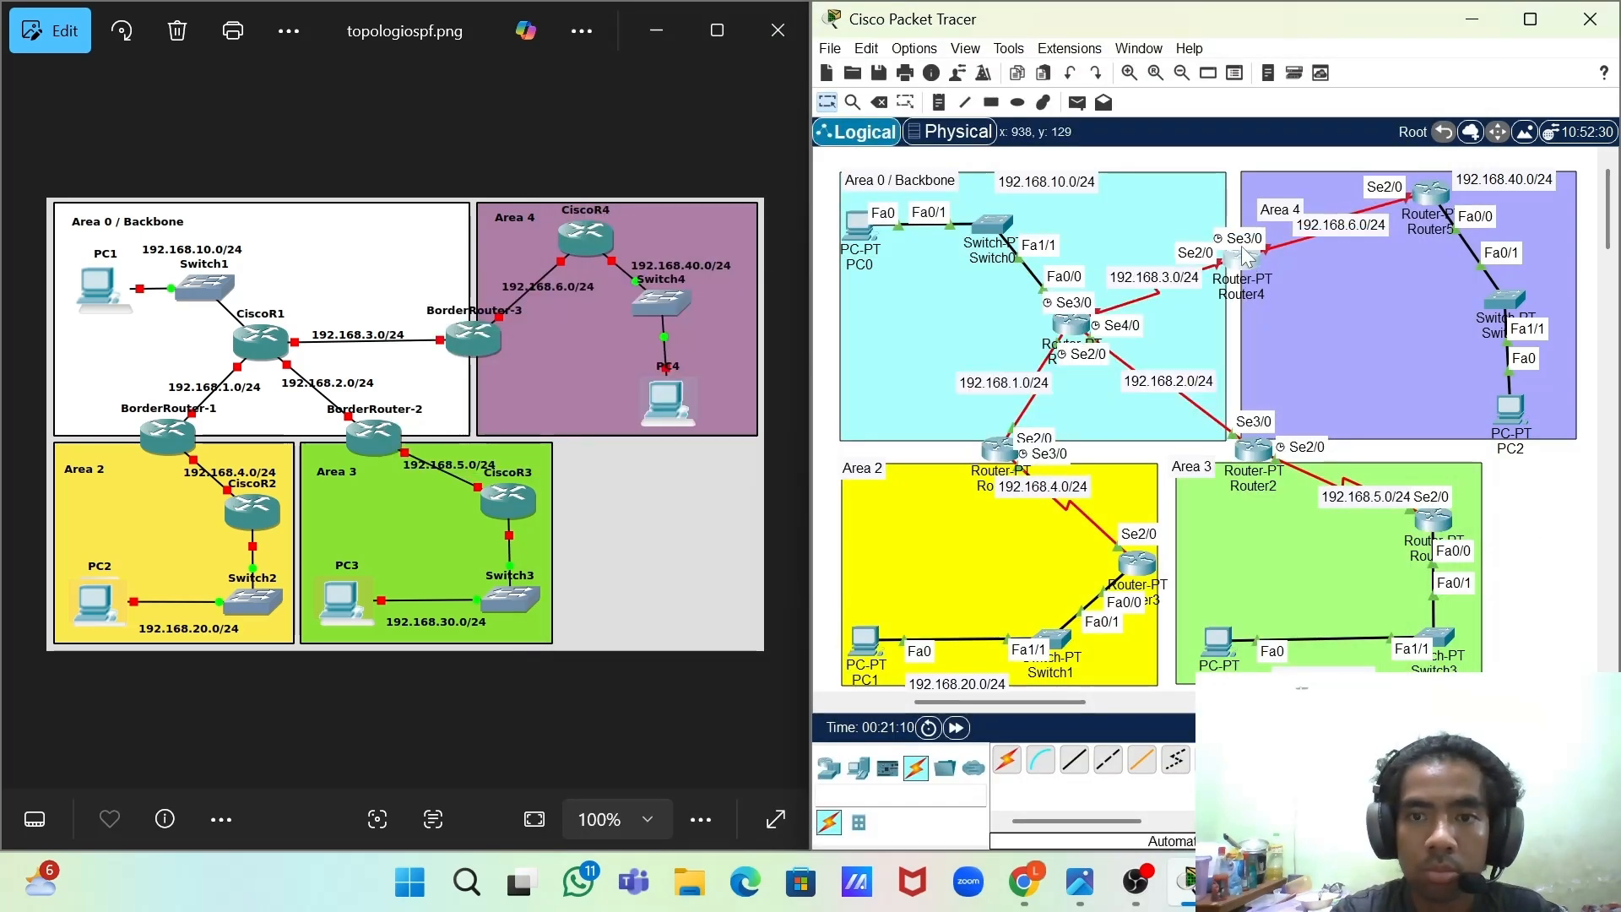
left_click(1070, 329)
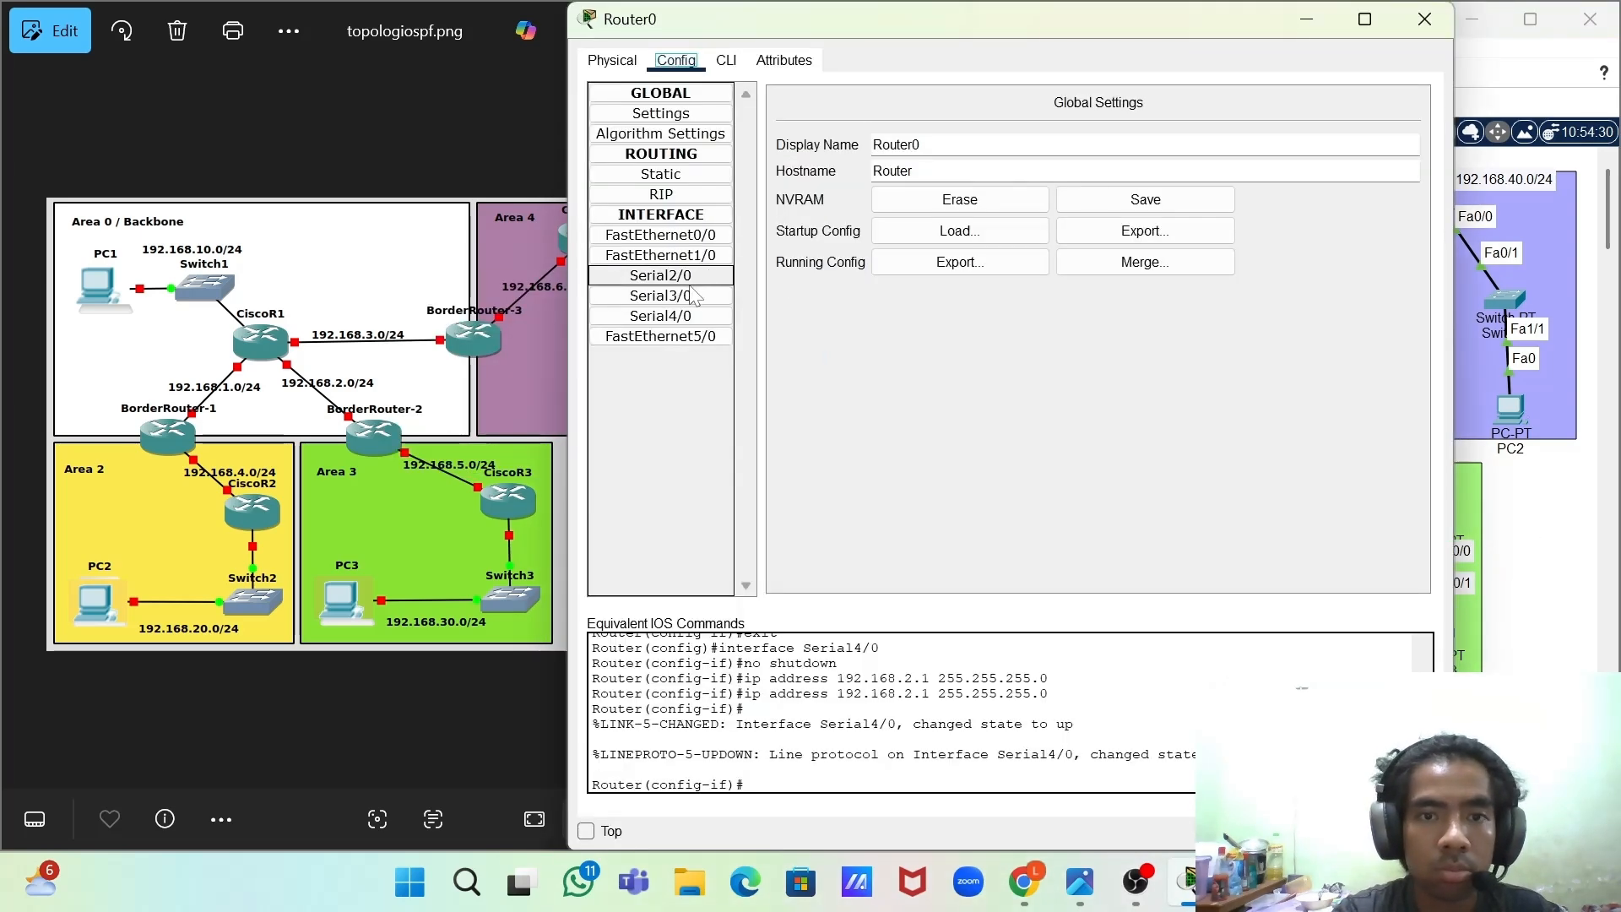
left_click(691, 294)
left_click(1397, 125)
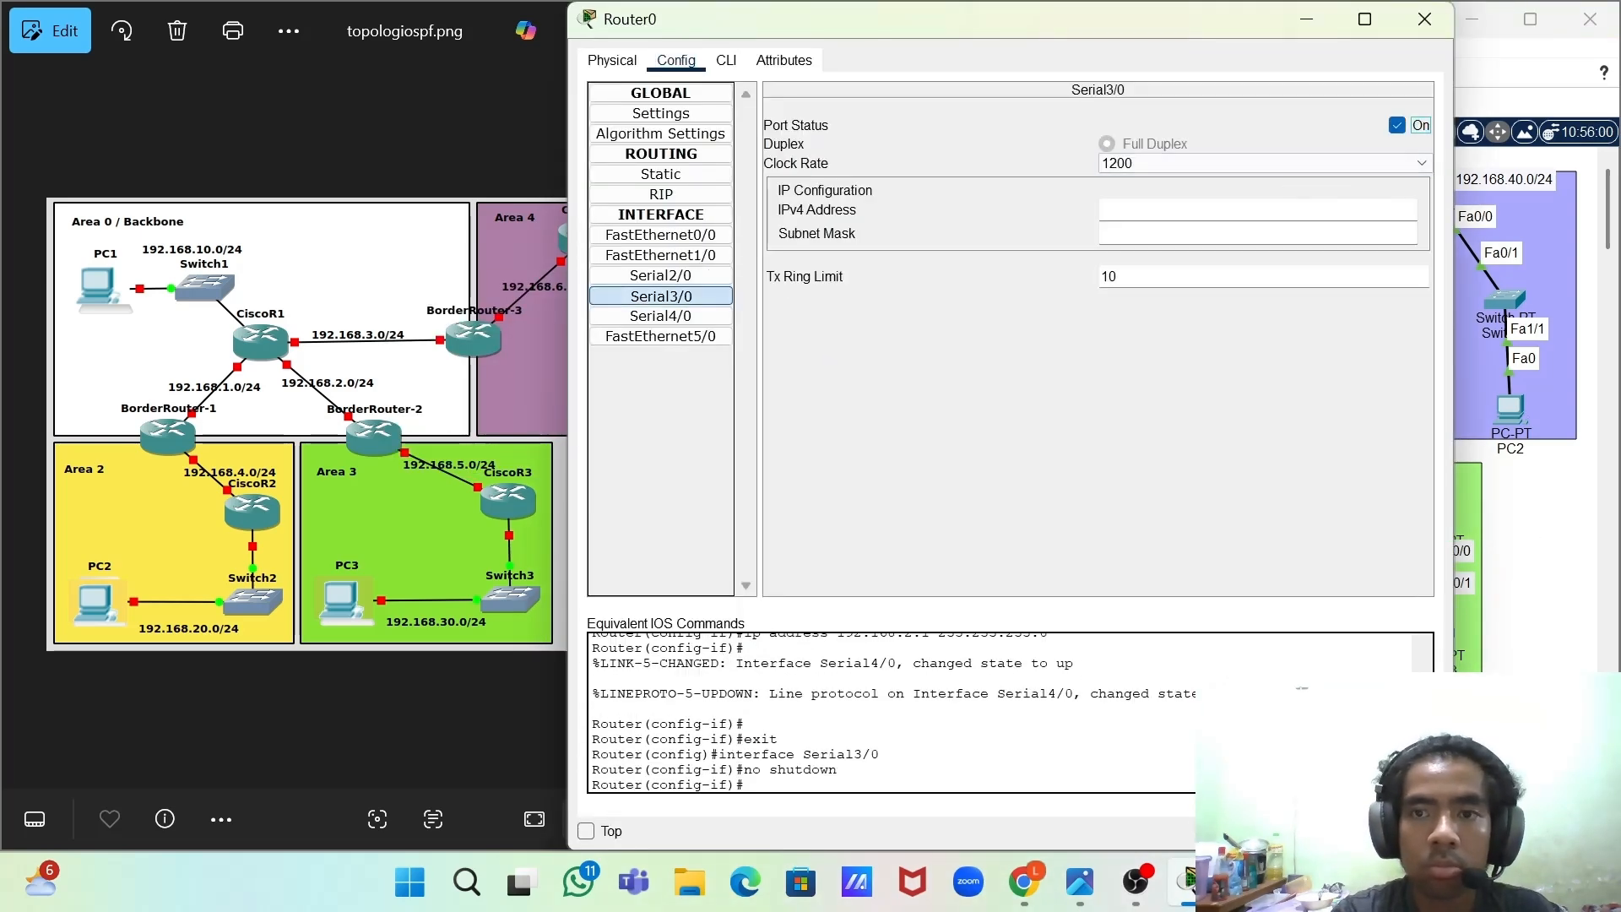
left_click(1258, 210)
type("192.168.5.1")
key("Tab")
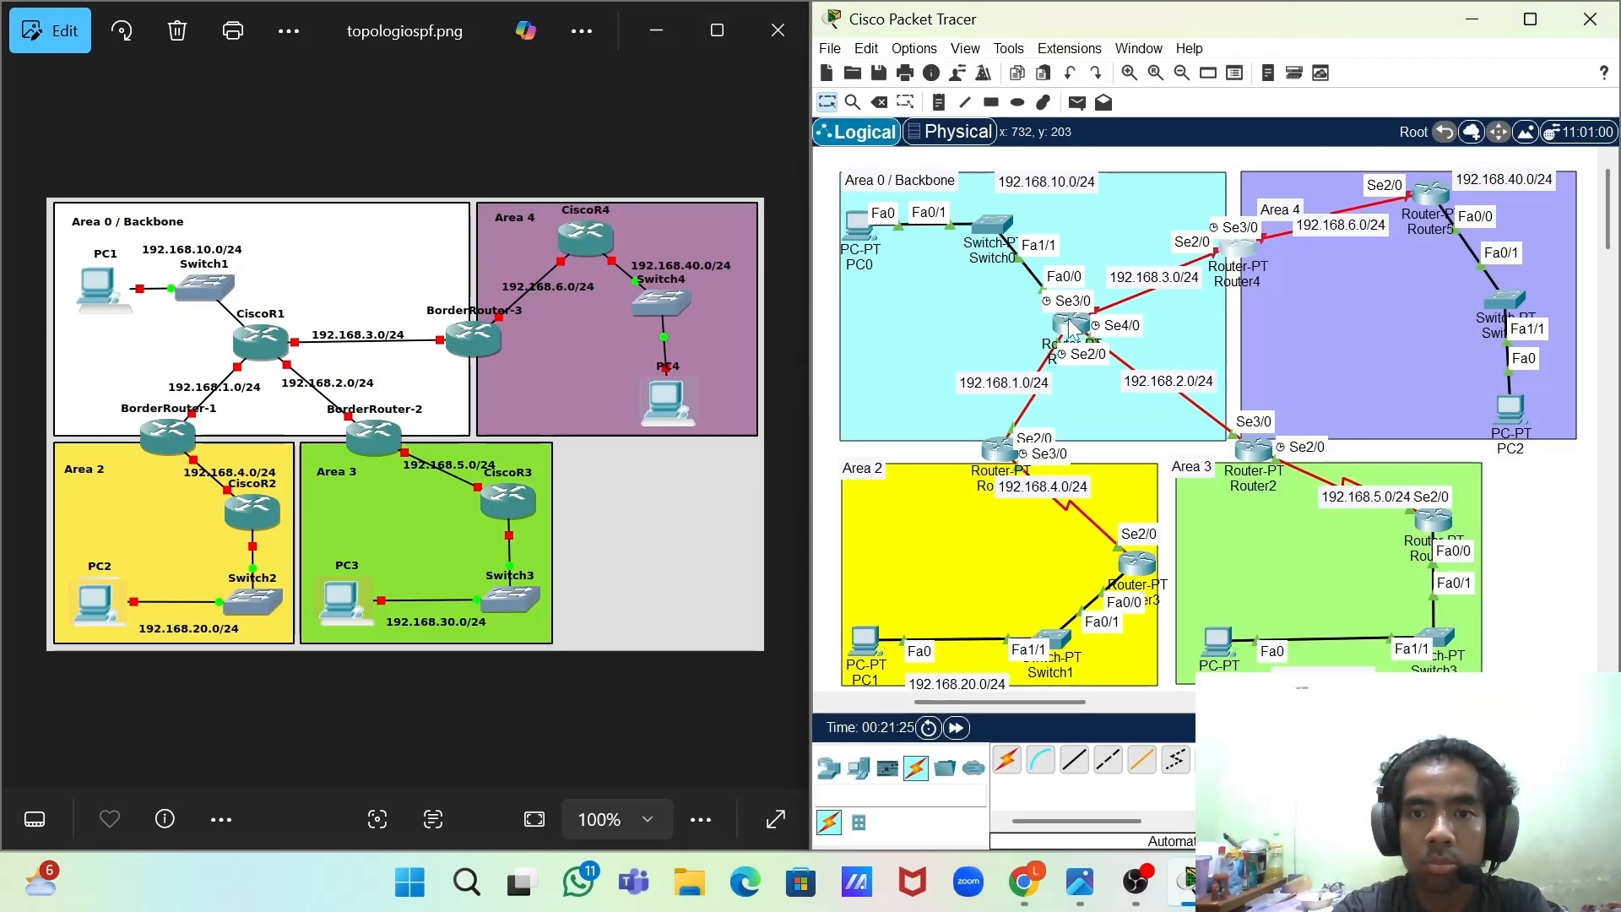
left_click_drag(1068, 318, 1063, 322)
- Turn on Router4's Serial2/0 port and assign it IP address 192.168.3.2 with subnet mask 255.255.255.0
left_click(1235, 258)
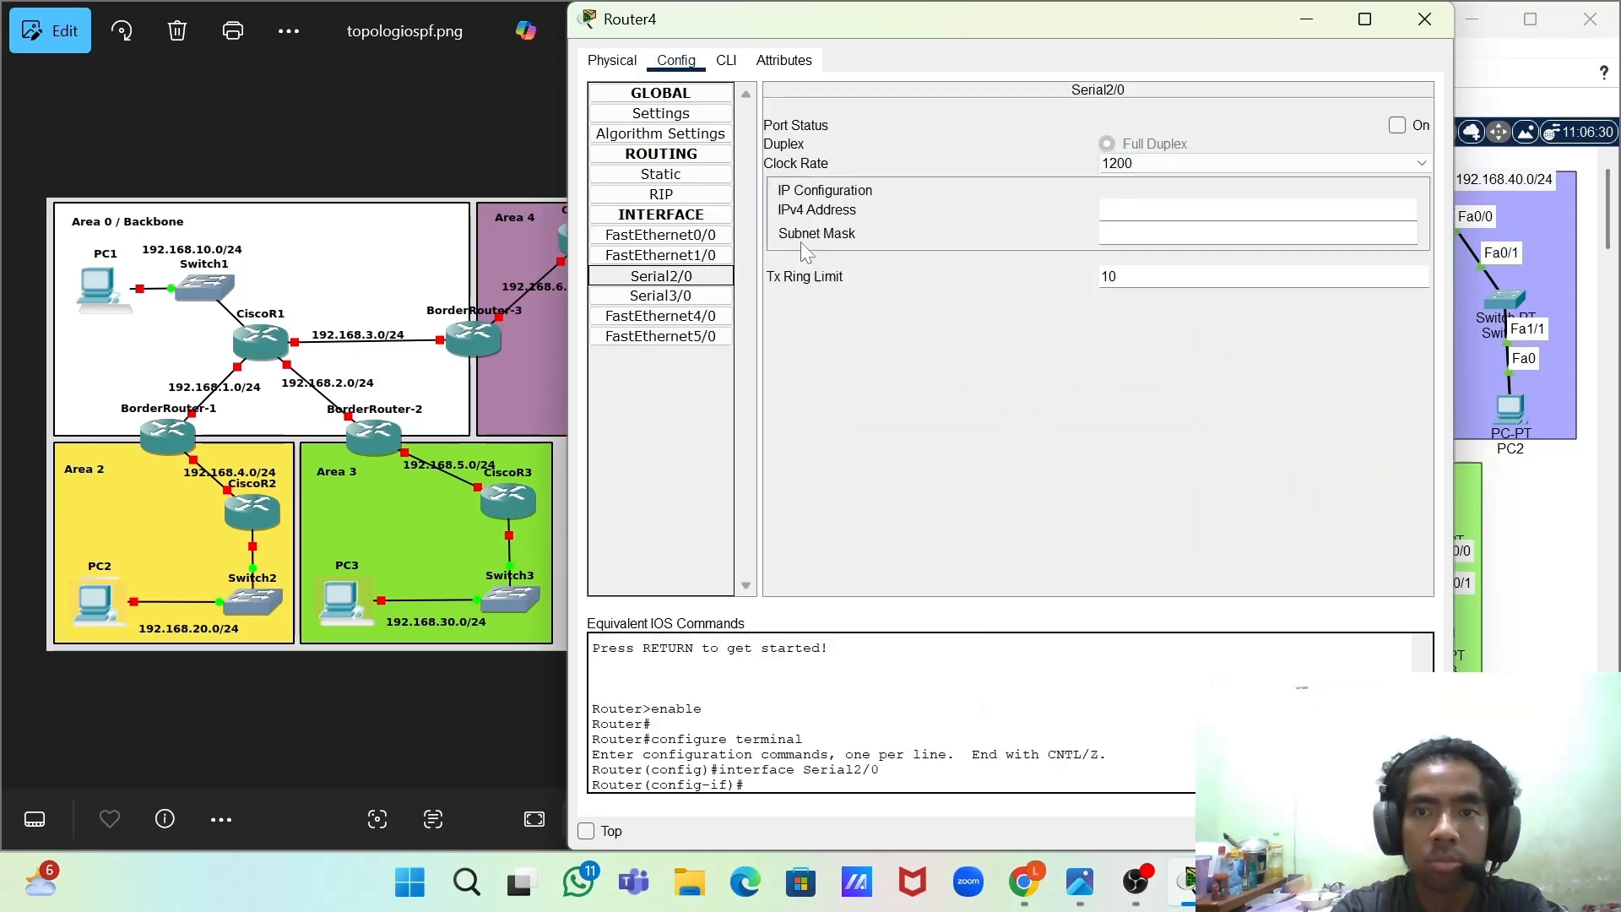
left_click(1397, 125)
key("BackSpace")
type("2")
key("Tab")
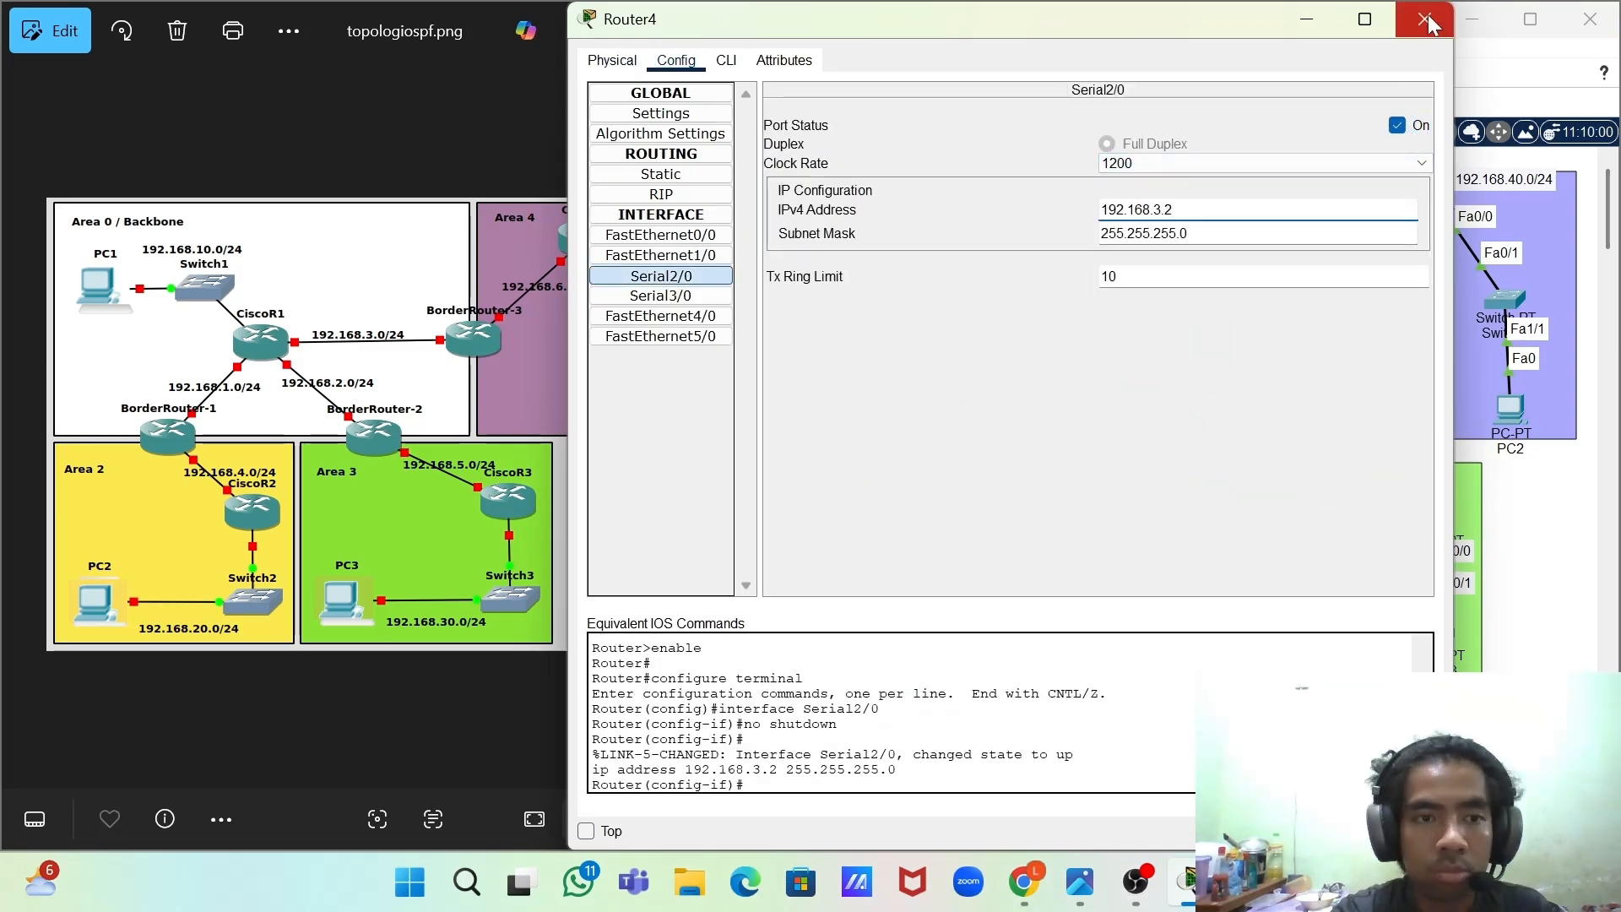
left_click(1424, 19)
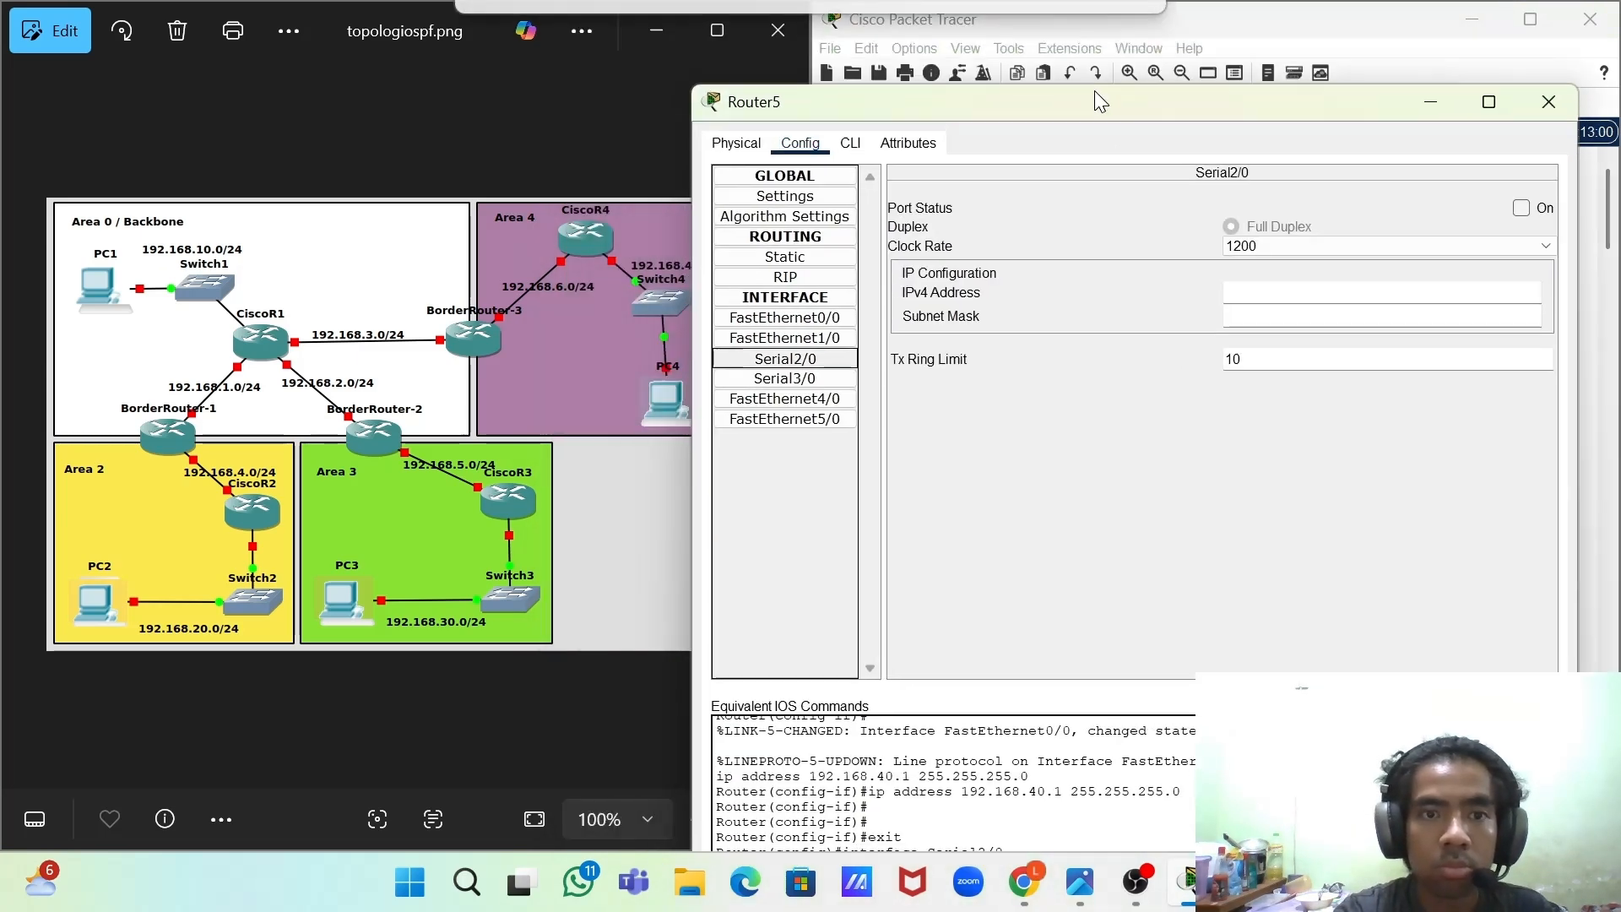
- Turn on Router5's Serial2/0 port and assign it IP address 192.168.6.1 with subnet mask 255.255.255.0
left_click(1393, 194)
type("192.168.3.1")
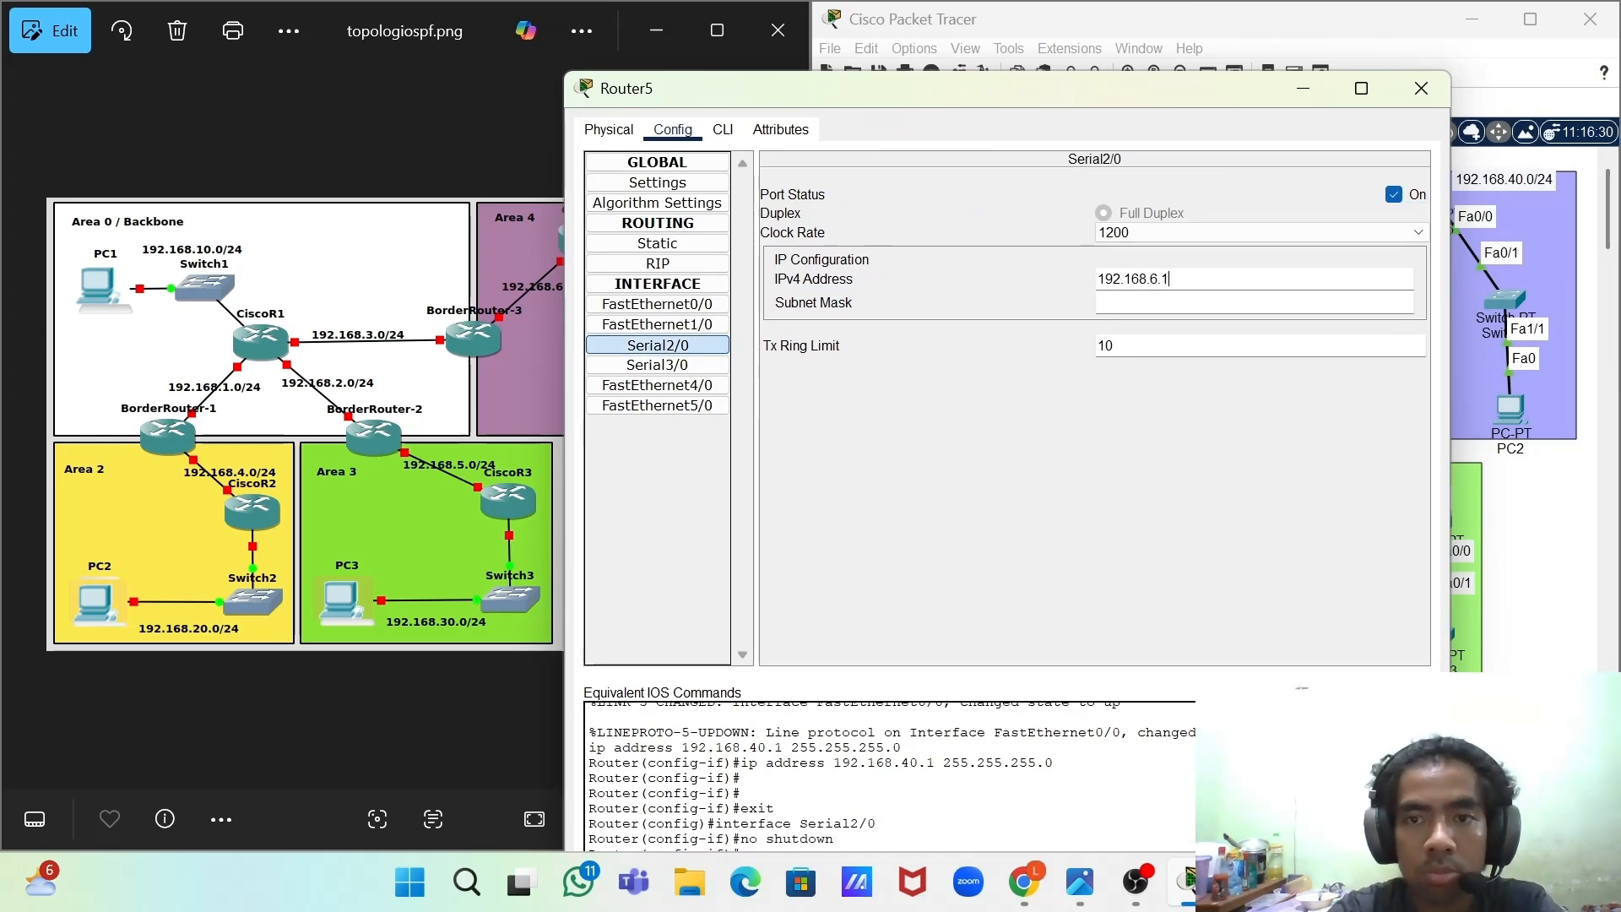
key("Tab")
left_click(1420, 88)
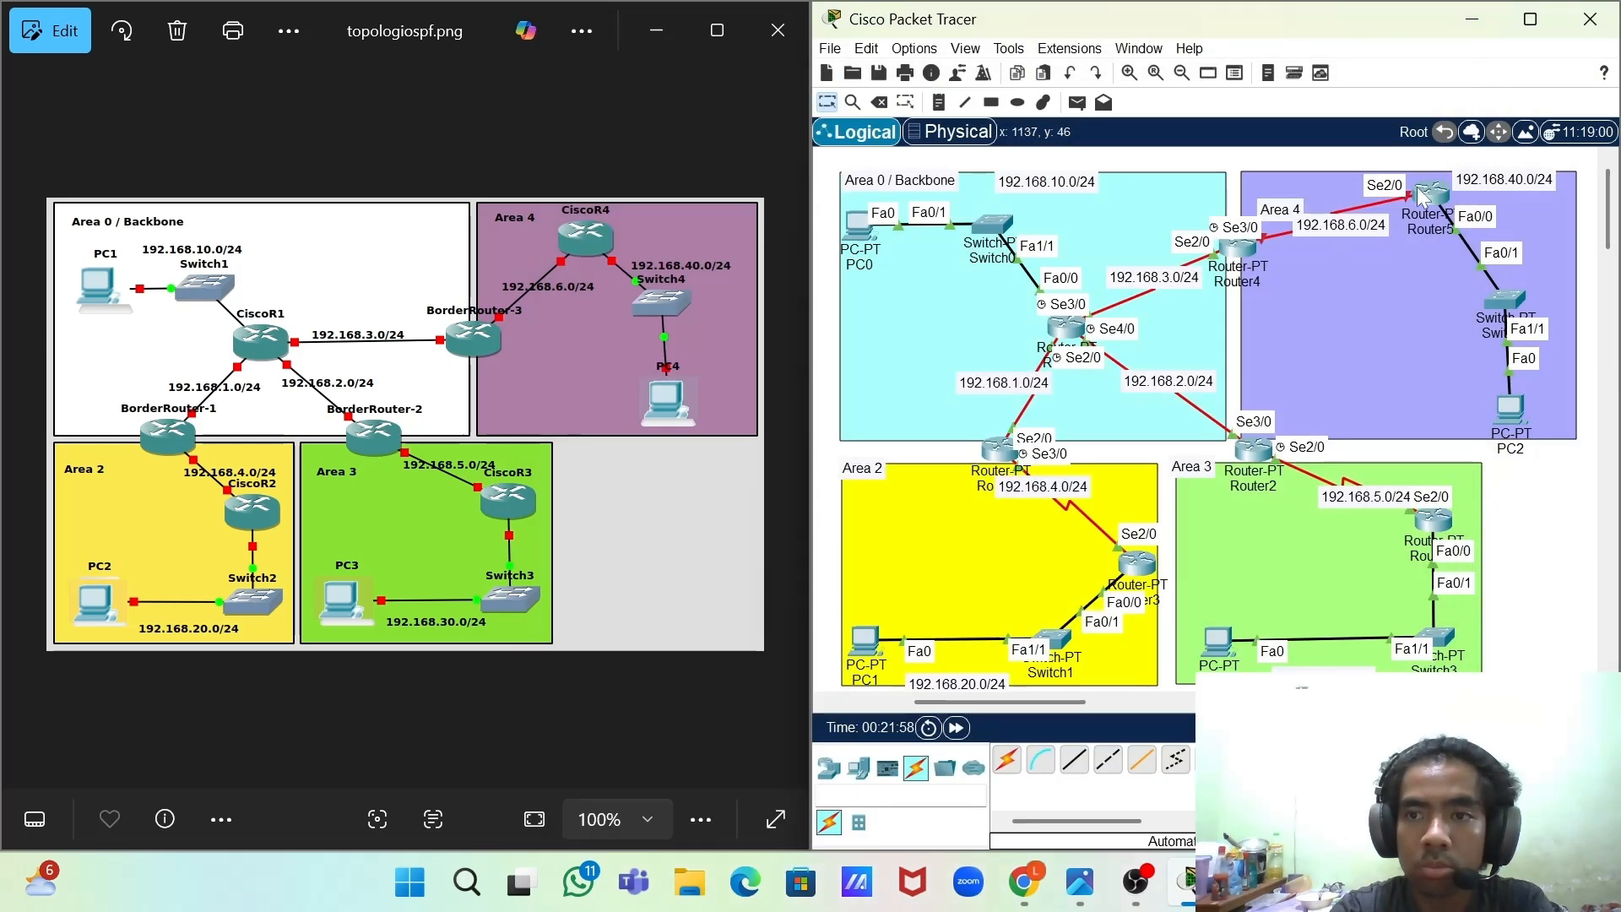
- Turn on Router4's Serial3/0 port and assign it IP address 192.168.6.2 with subnet mask 255.255.255.0
left_click(1235, 251)
left_click(661, 296)
left_click(1397, 125)
left_click(1258, 209)
type("192.168.6.2")
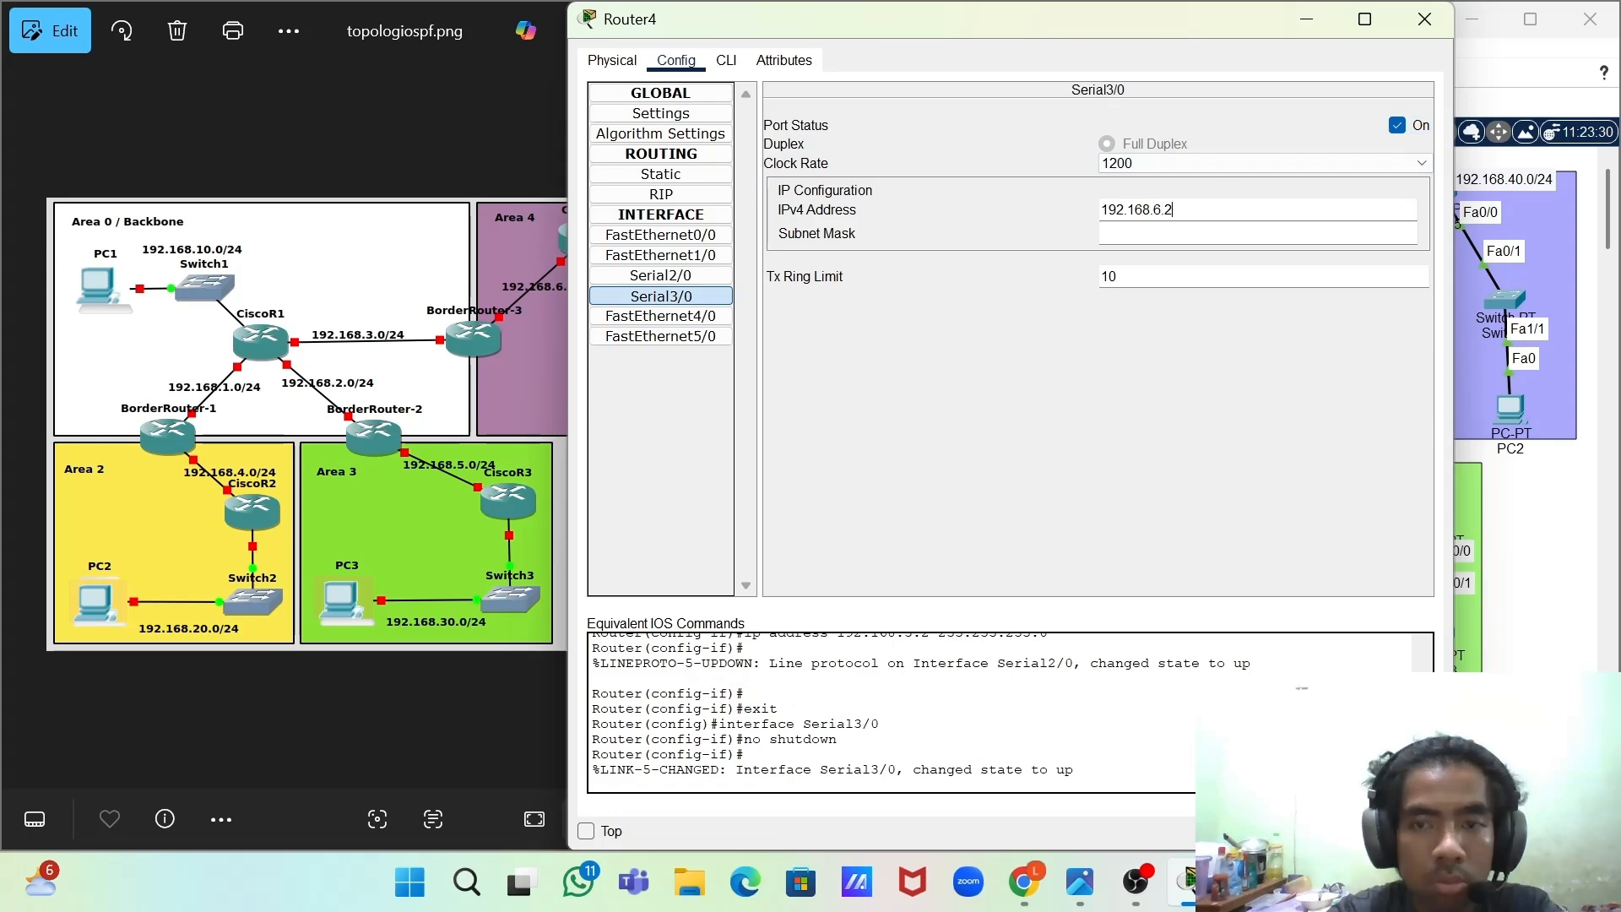
key("Tab")
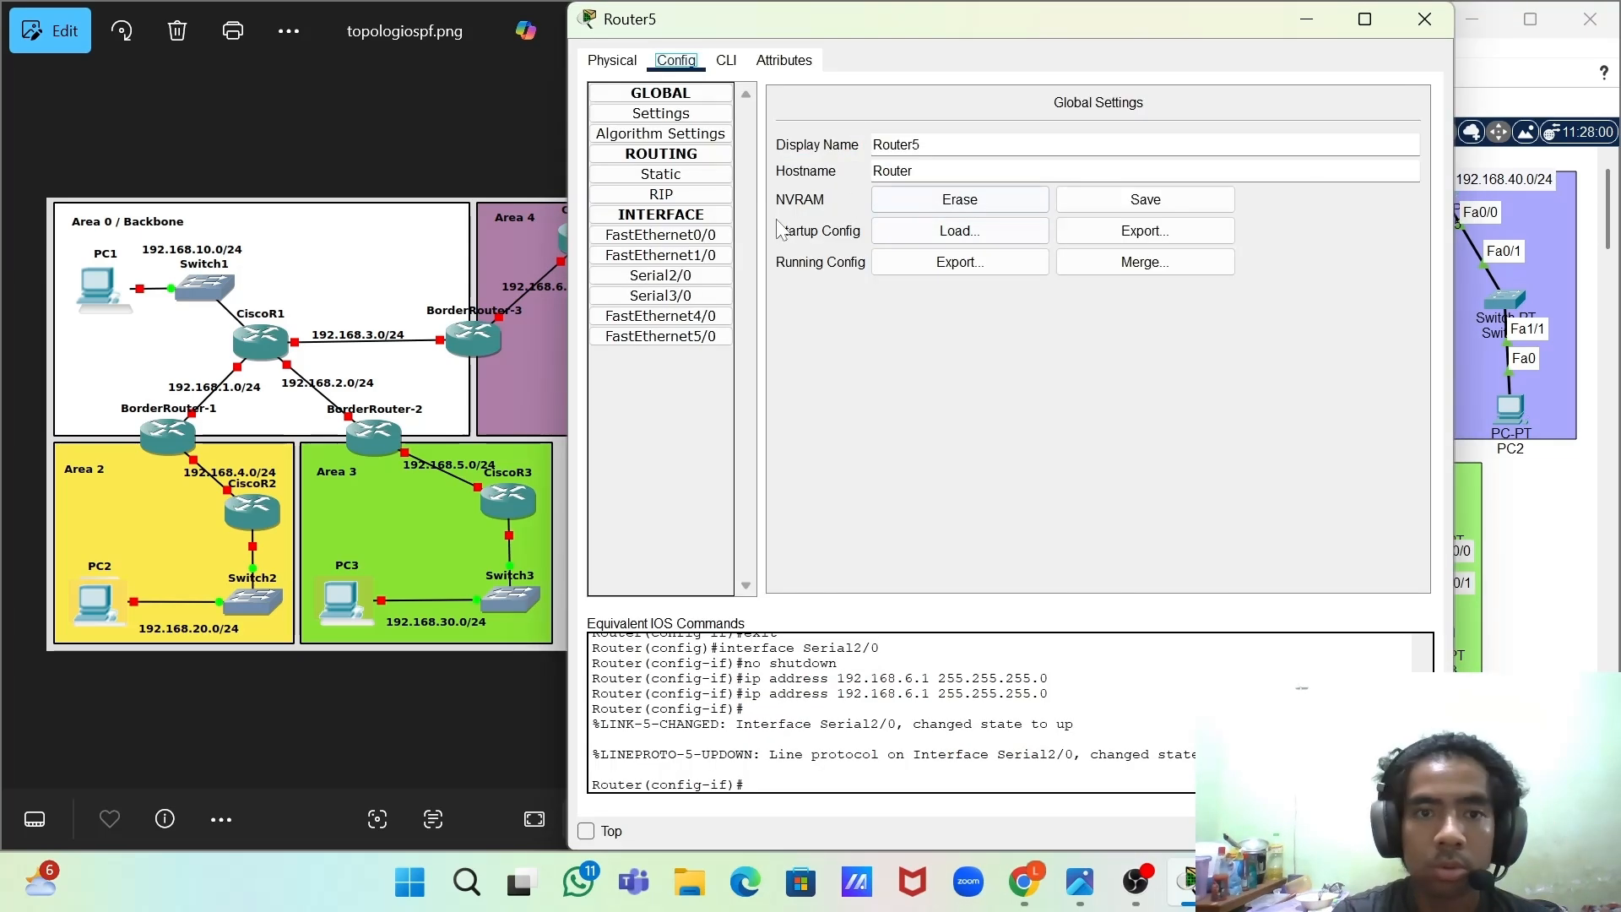
- Check the serial interface settings on Router5 and Router4 for the 192.168.6.0/24 link
left_click(662, 275)
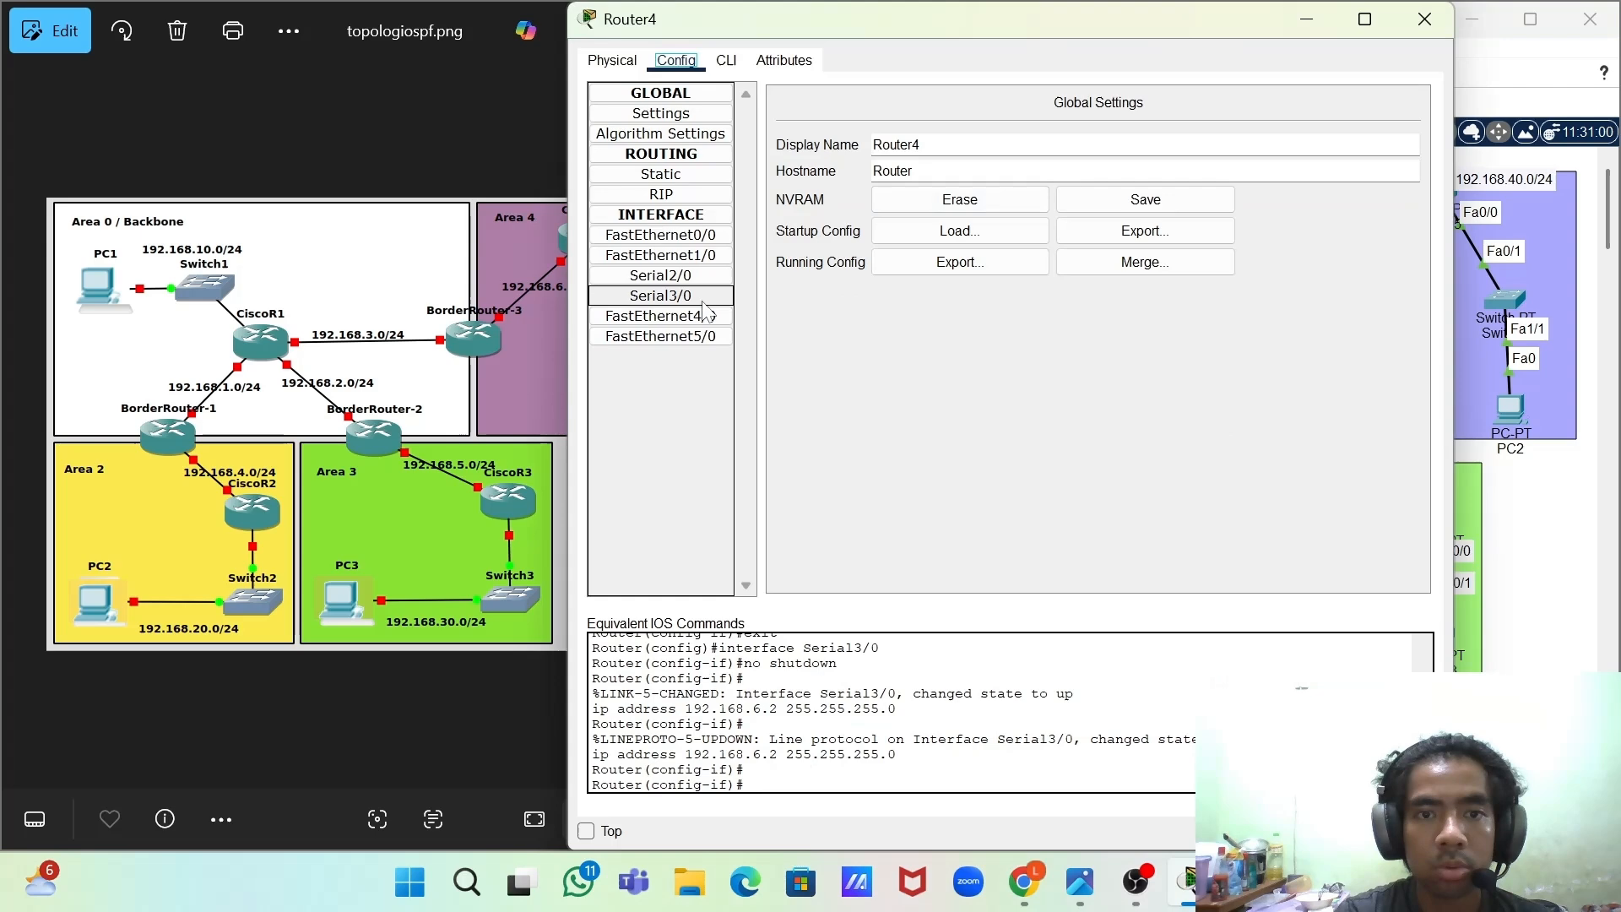
left_click(665, 434)
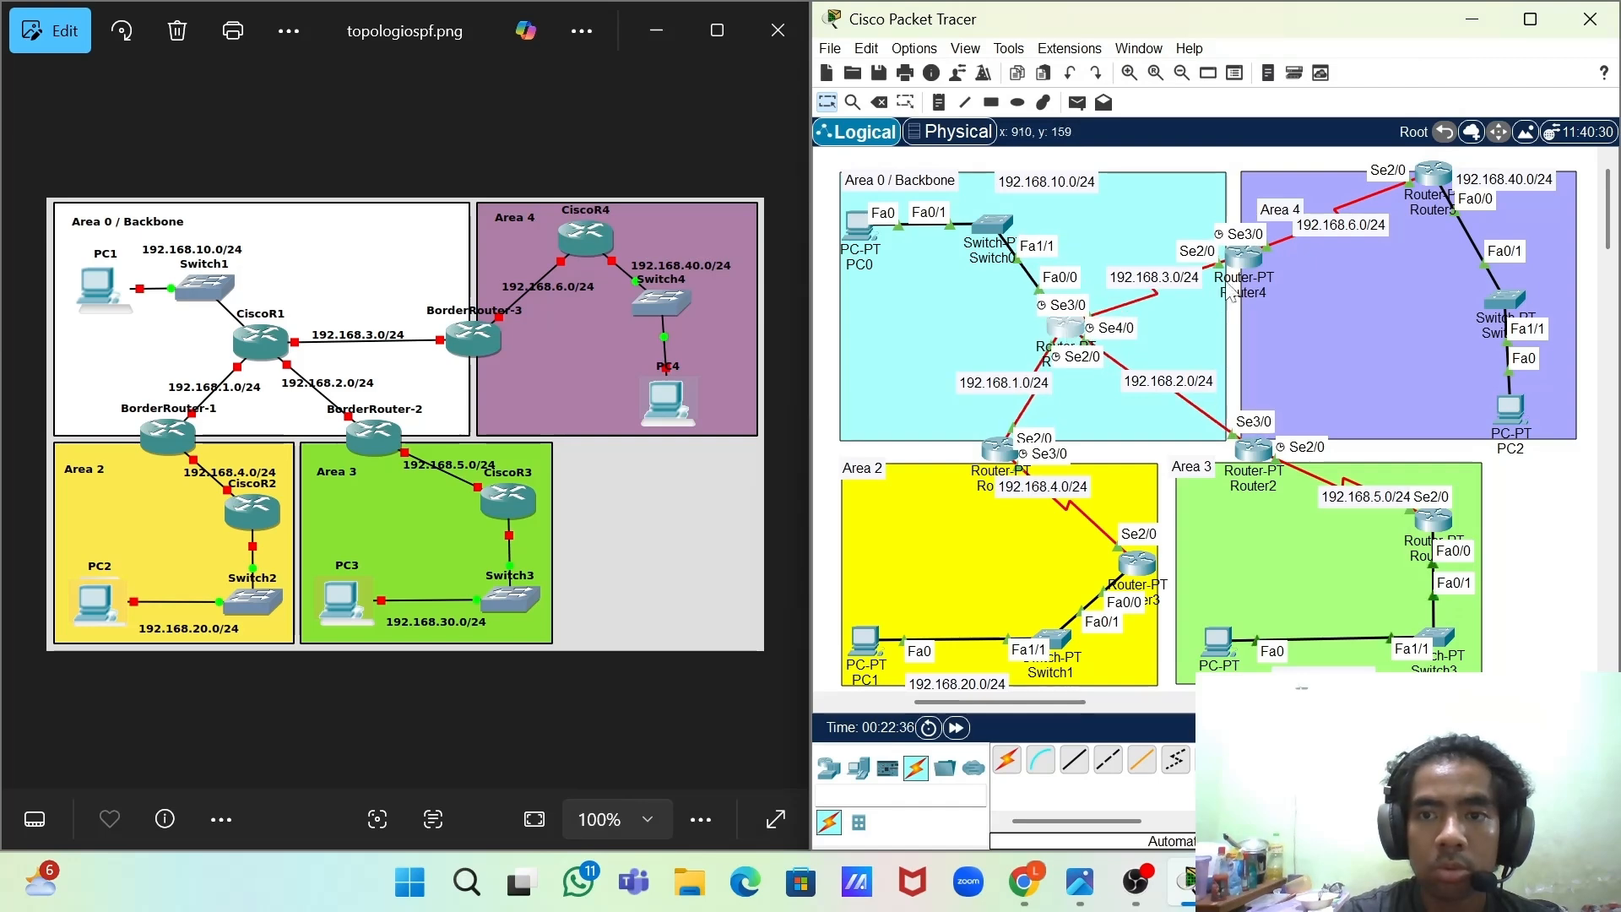
left_click(1244, 259)
left_click(690, 279)
left_click(1423, 18)
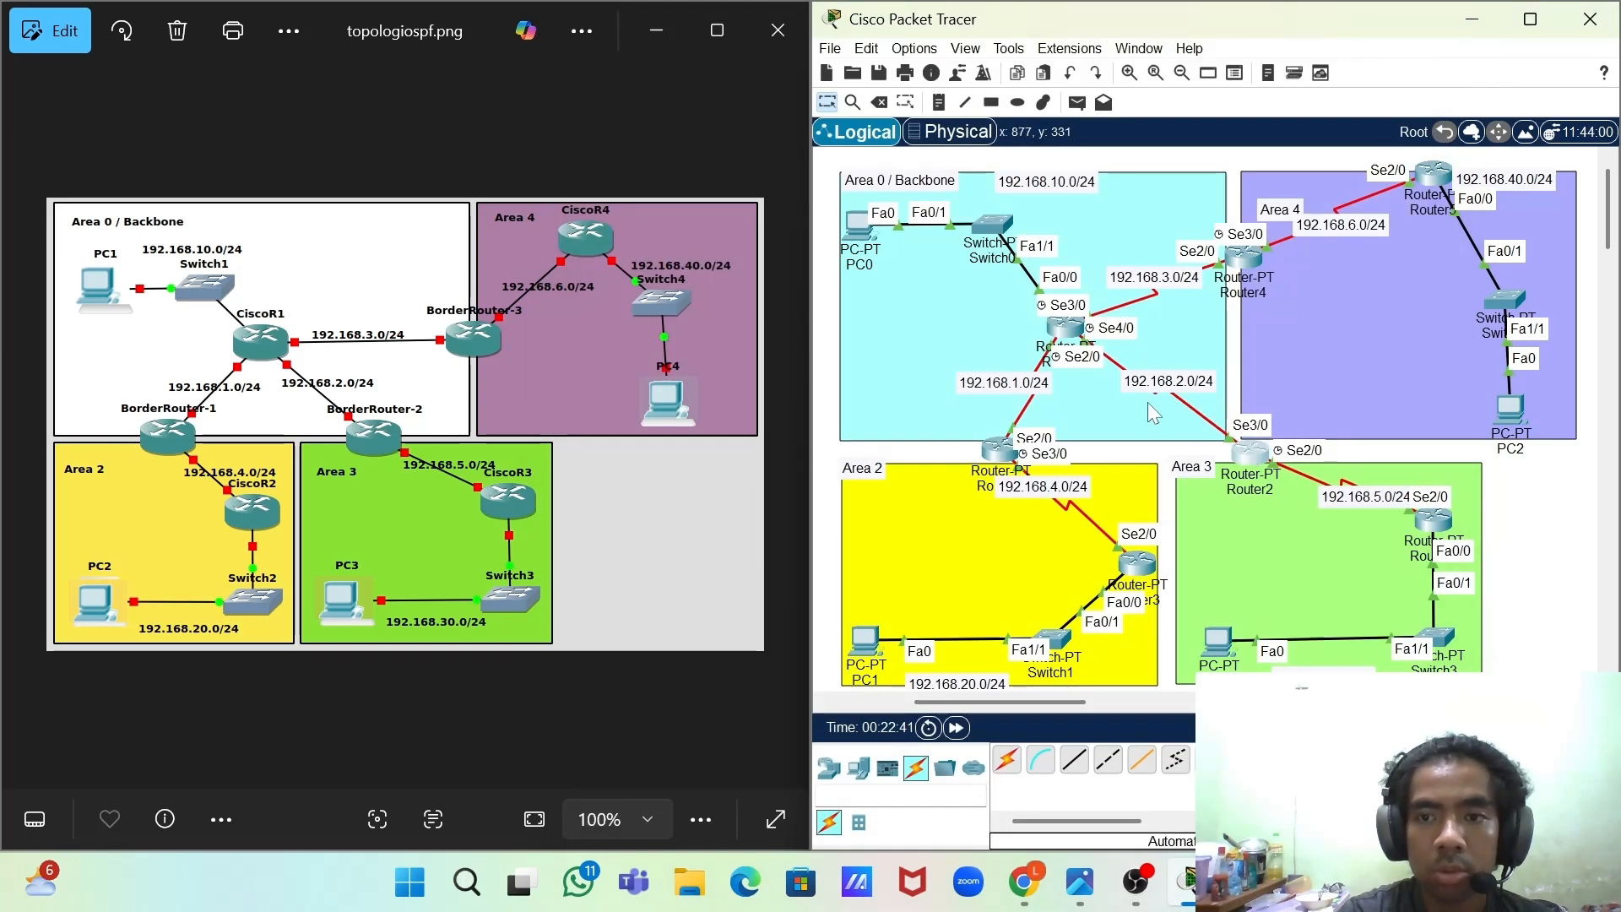
- Review the serial interface settings on Router0, Router2 and Router6 for the 192.168.2.0/24 and 192.168.5.0/24 links
left_click(1065, 328)
left_click(661, 276)
left_click(716, 296)
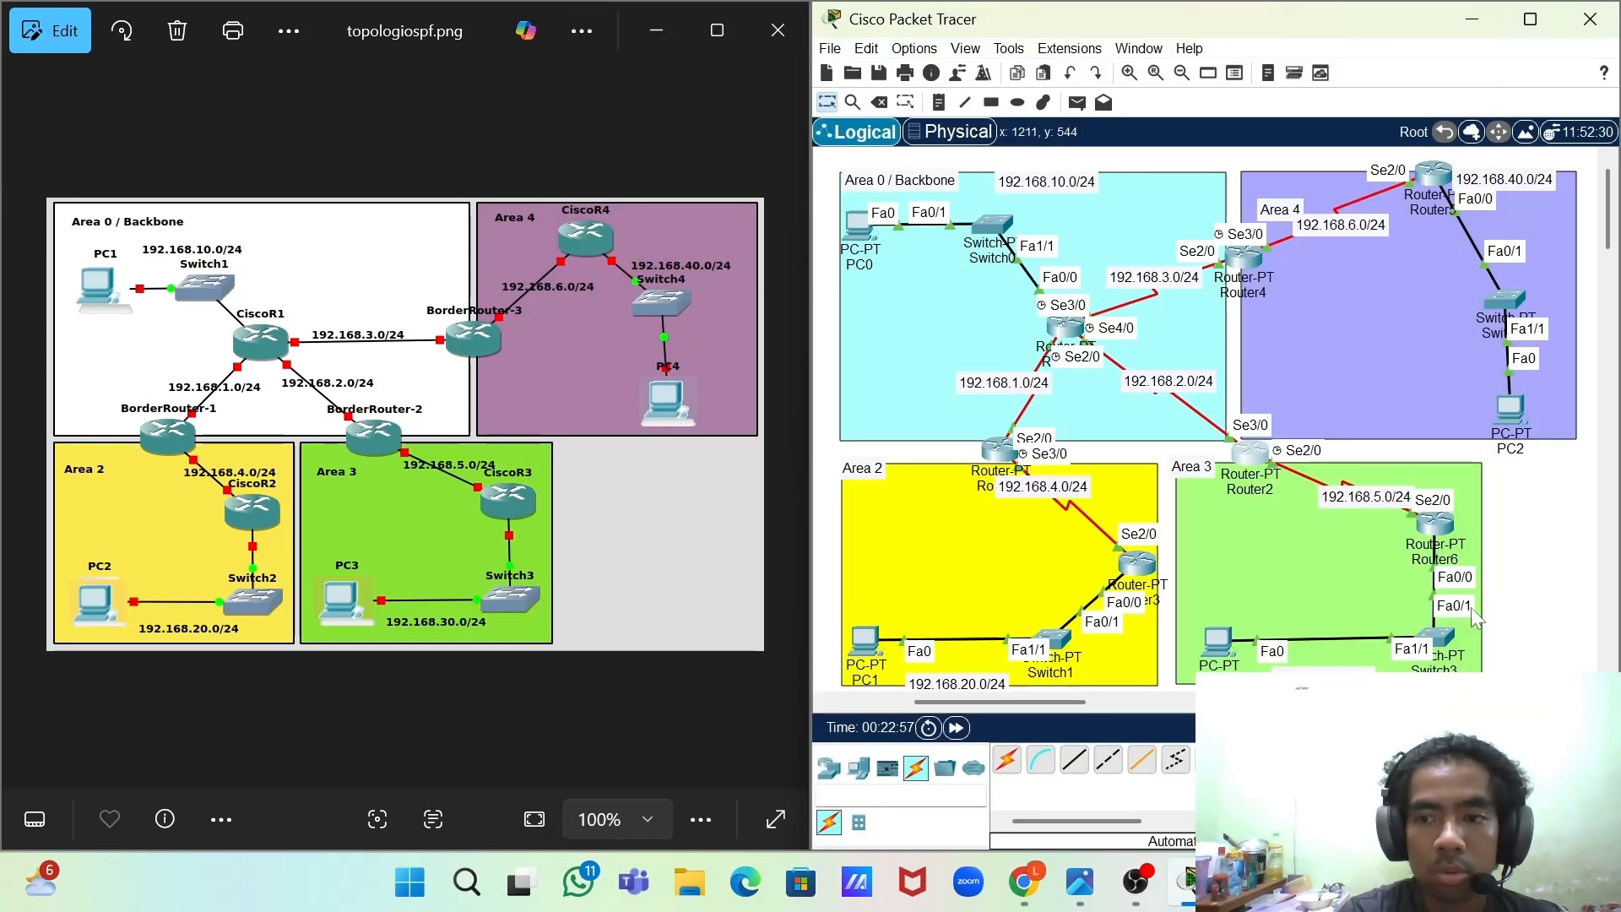
left_click(849, 390)
left_click(661, 296)
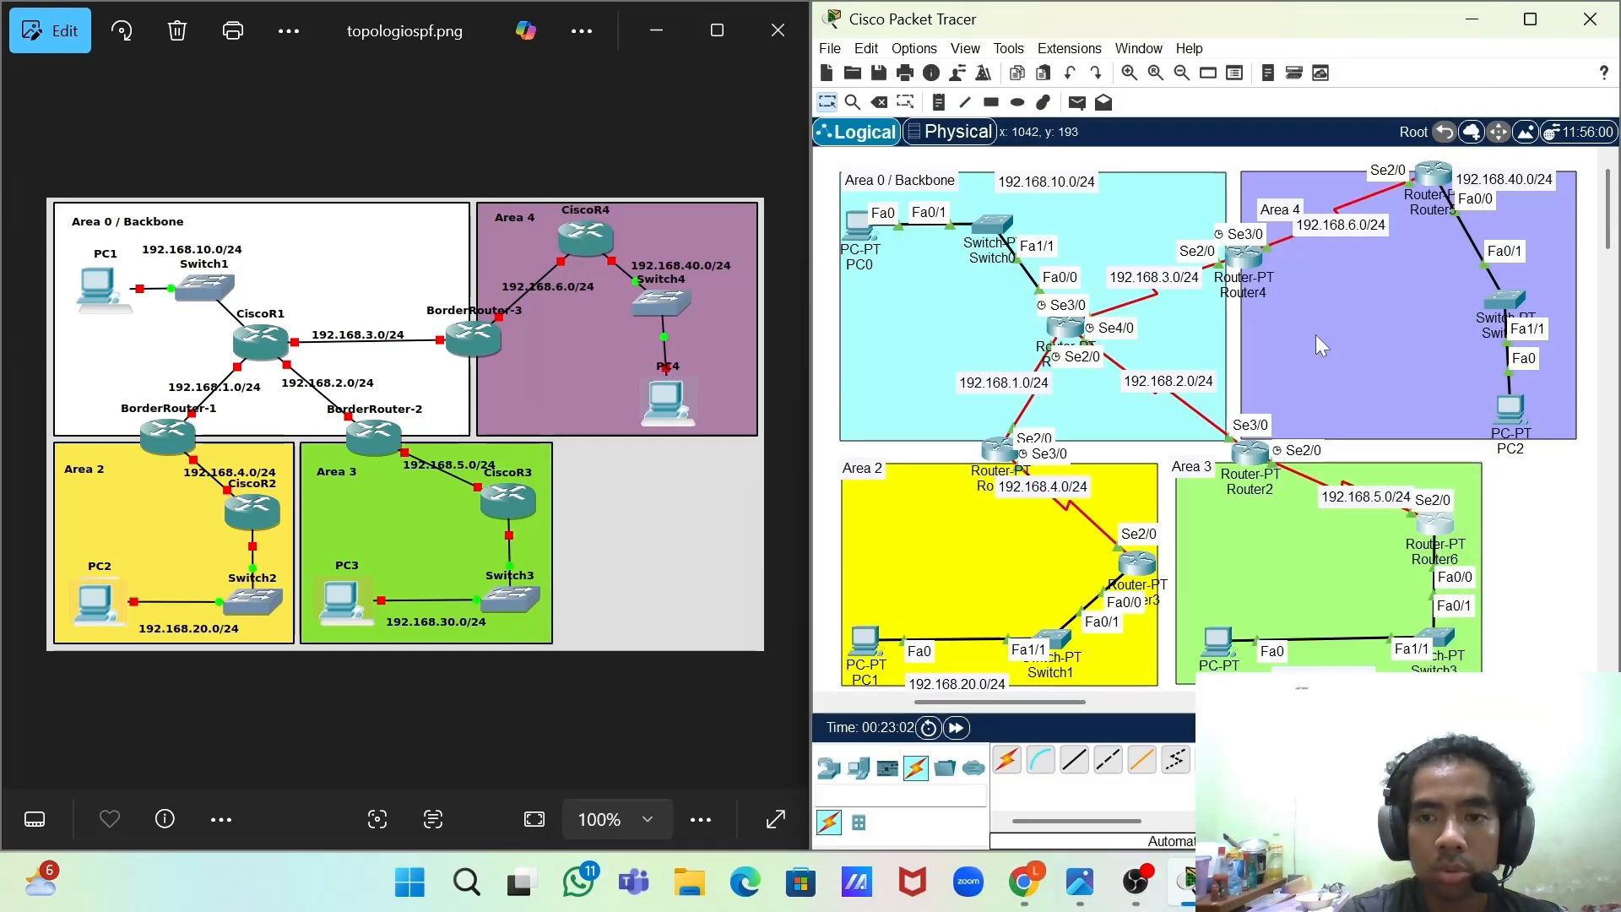
left_click(1315, 335)
left_click(661, 295)
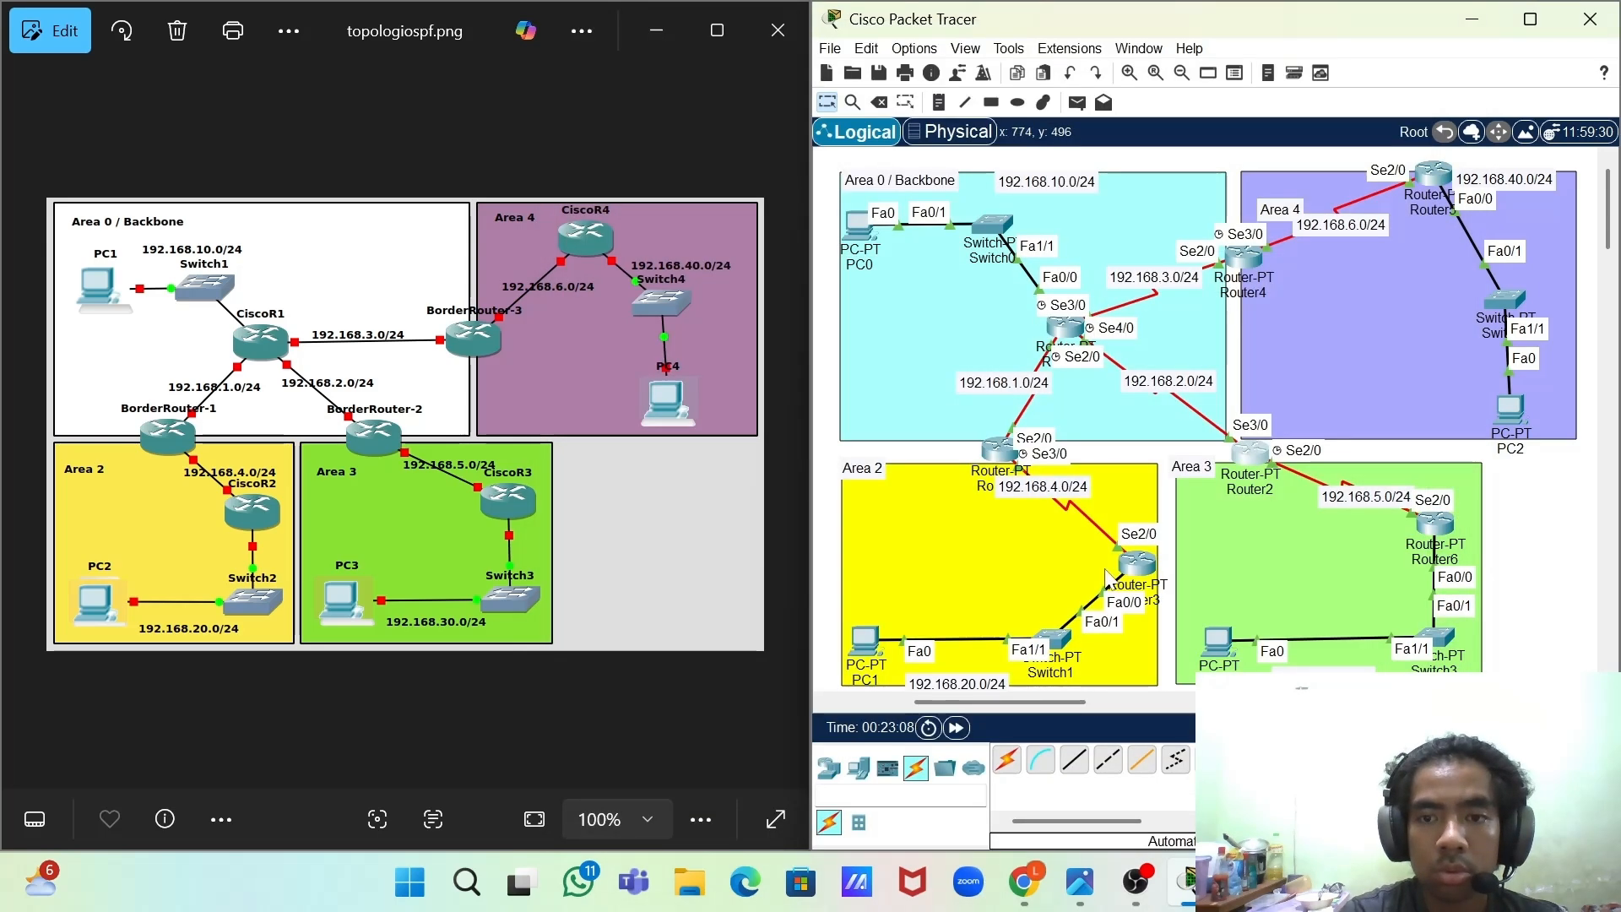
- Check Serial2/0 on Router0 and Router1, the two ends of the 192.168.1.0/24 link
left_click(1138, 564)
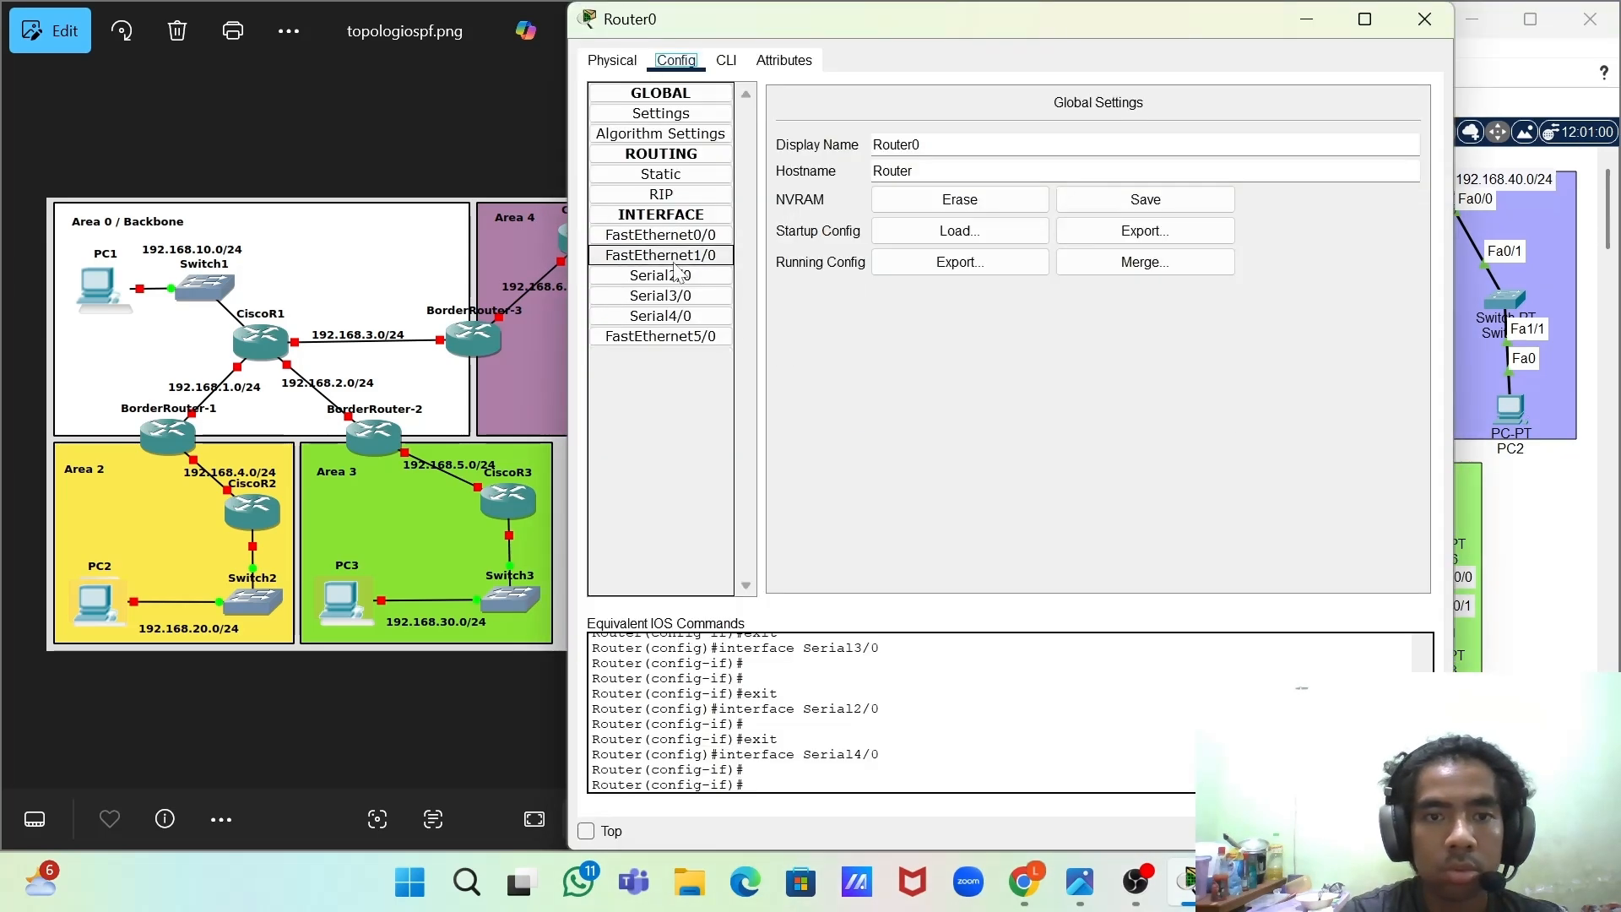
left_click(661, 277)
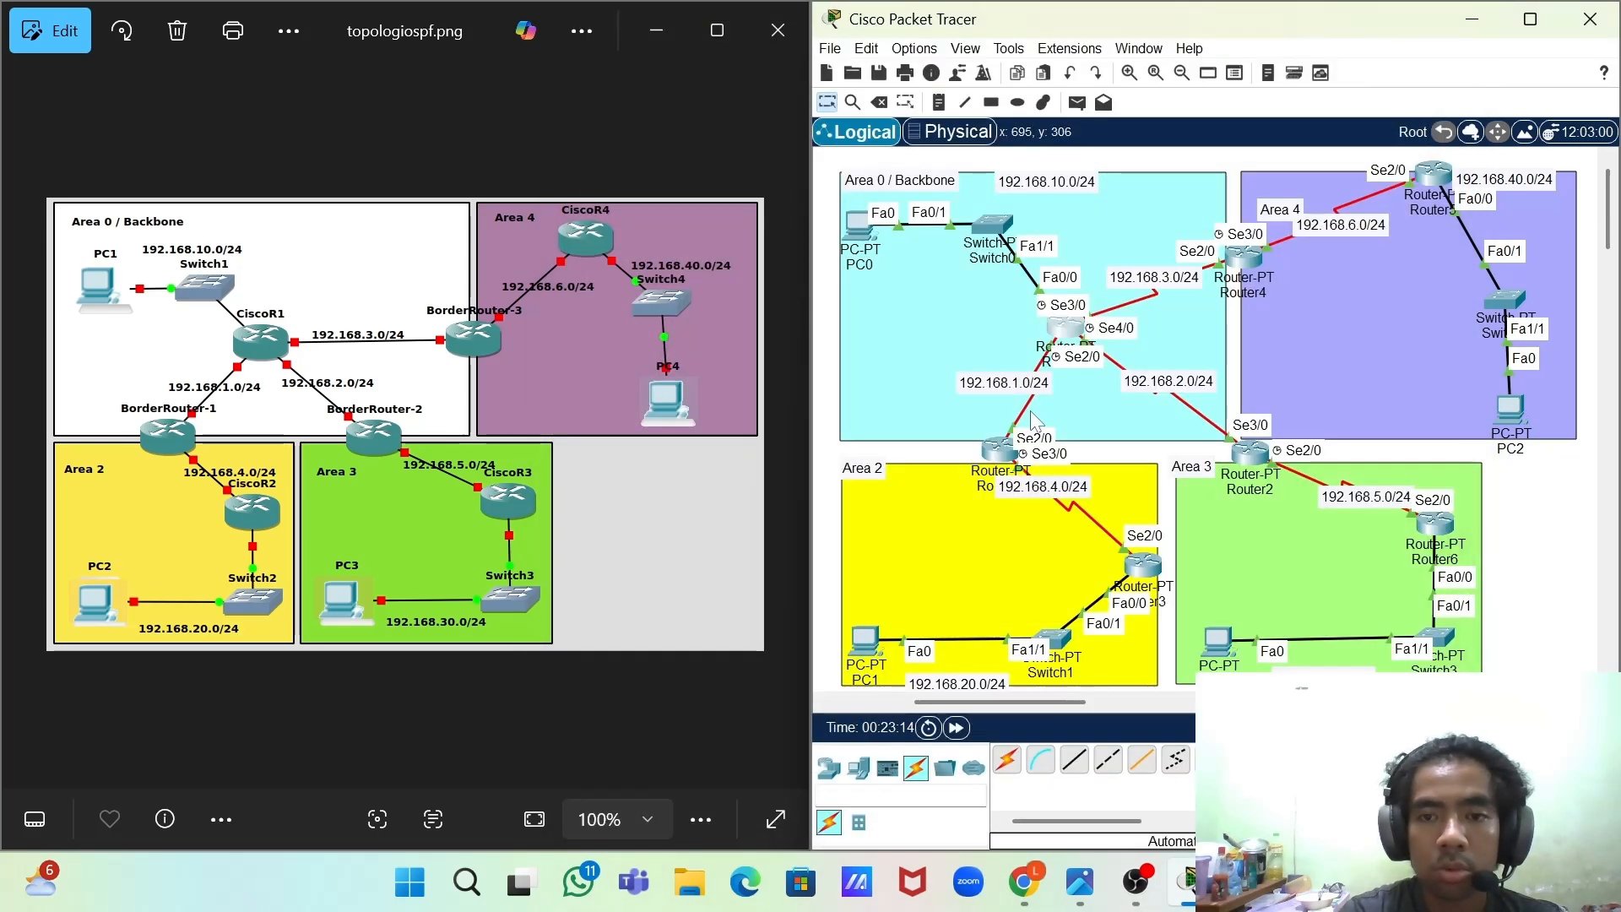
left_click(999, 447)
left_click(661, 277)
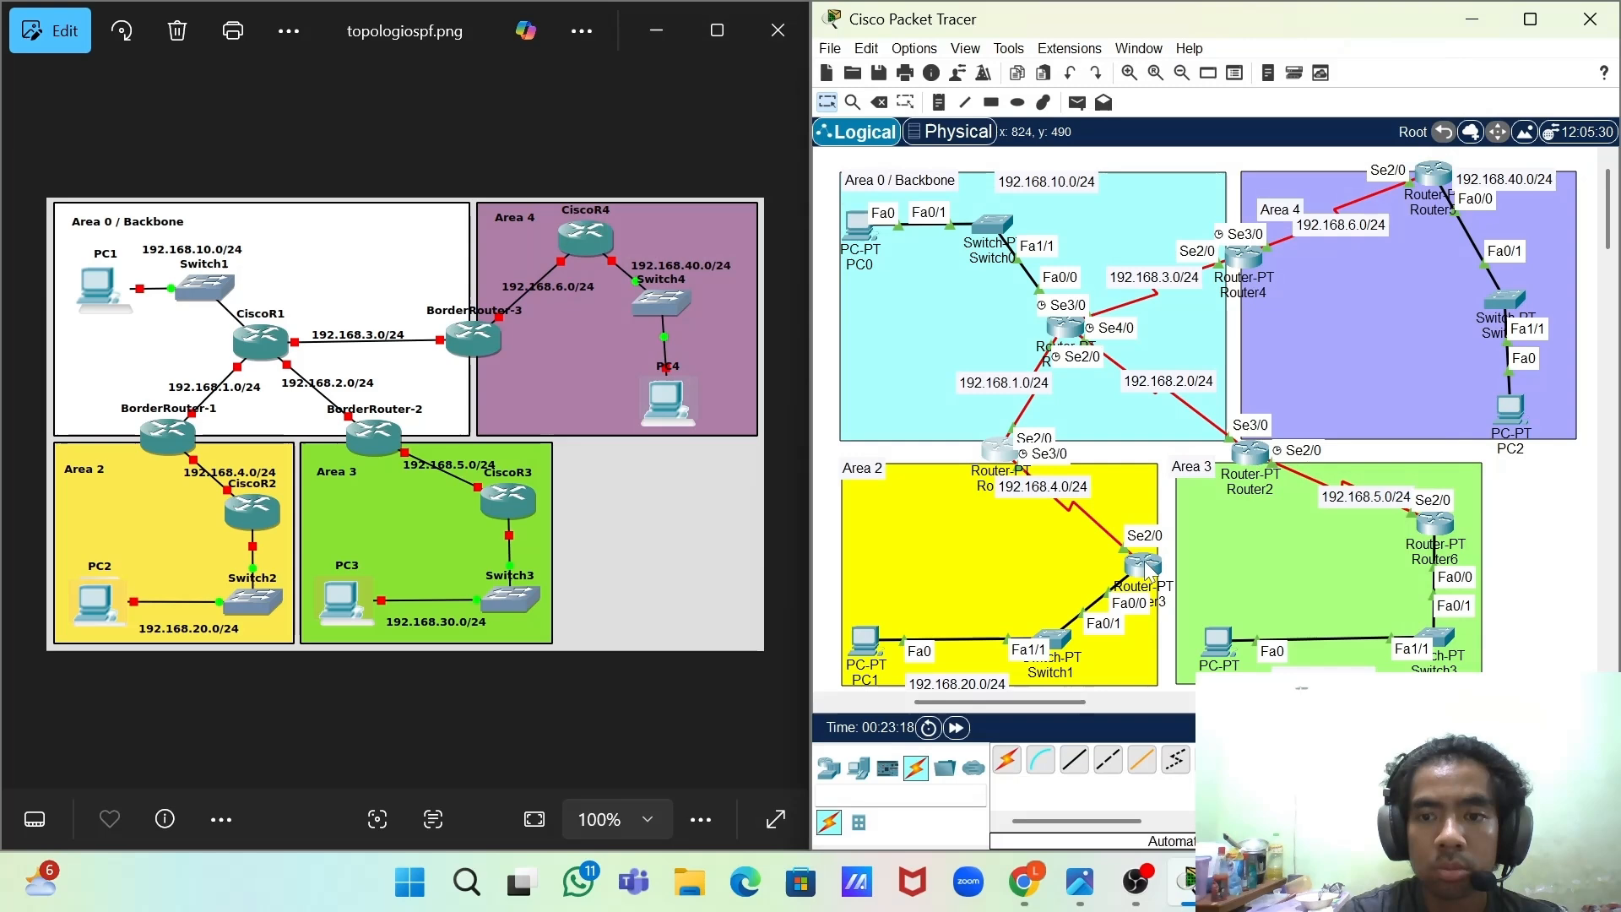
- Compare the serial interface settings on Router3 and Router1 for the 192.168.4.0/24 link
left_click(1142, 564)
left_click(661, 296)
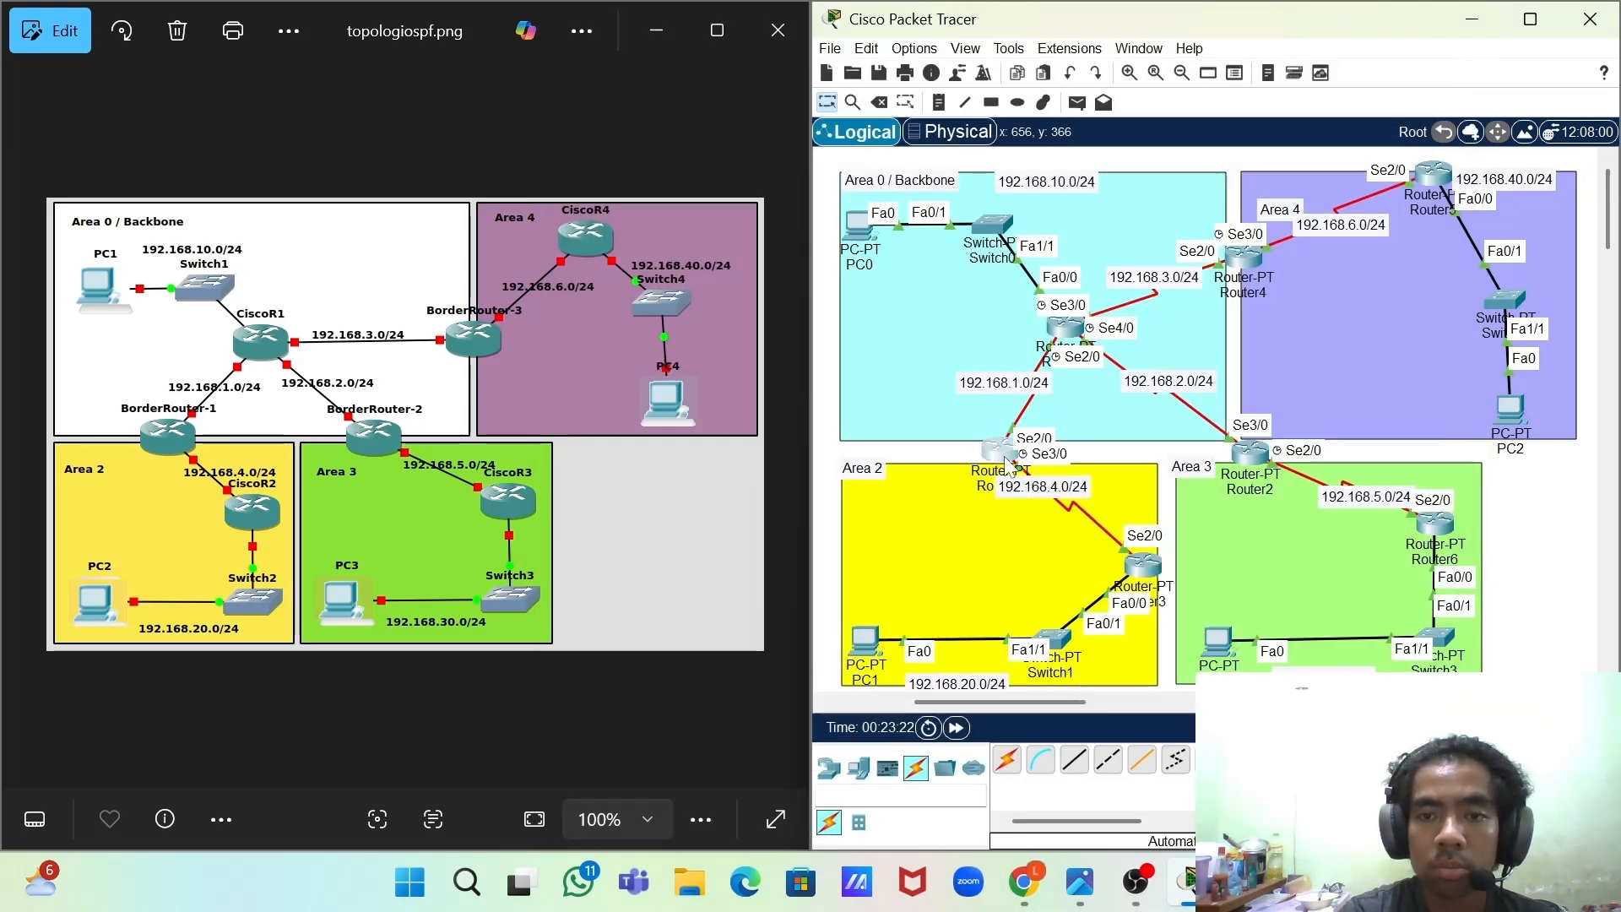
left_click(998, 451)
left_click(661, 296)
left_click(1425, 34)
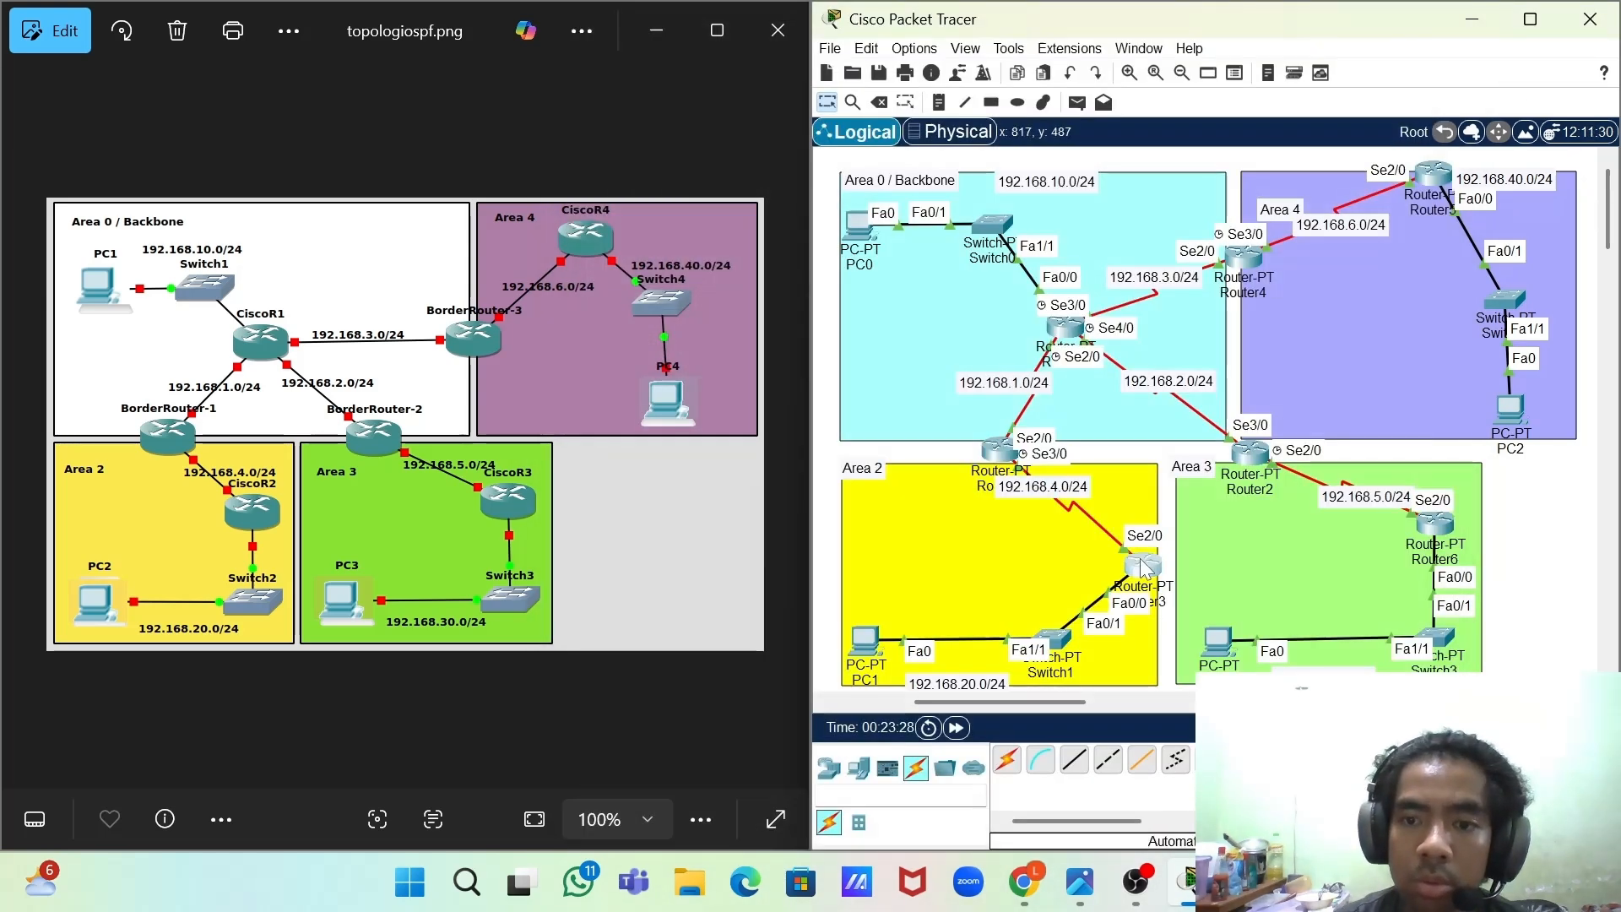
left_click(1142, 564)
left_click(661, 277)
left_click(1422, 32)
left_click(999, 448)
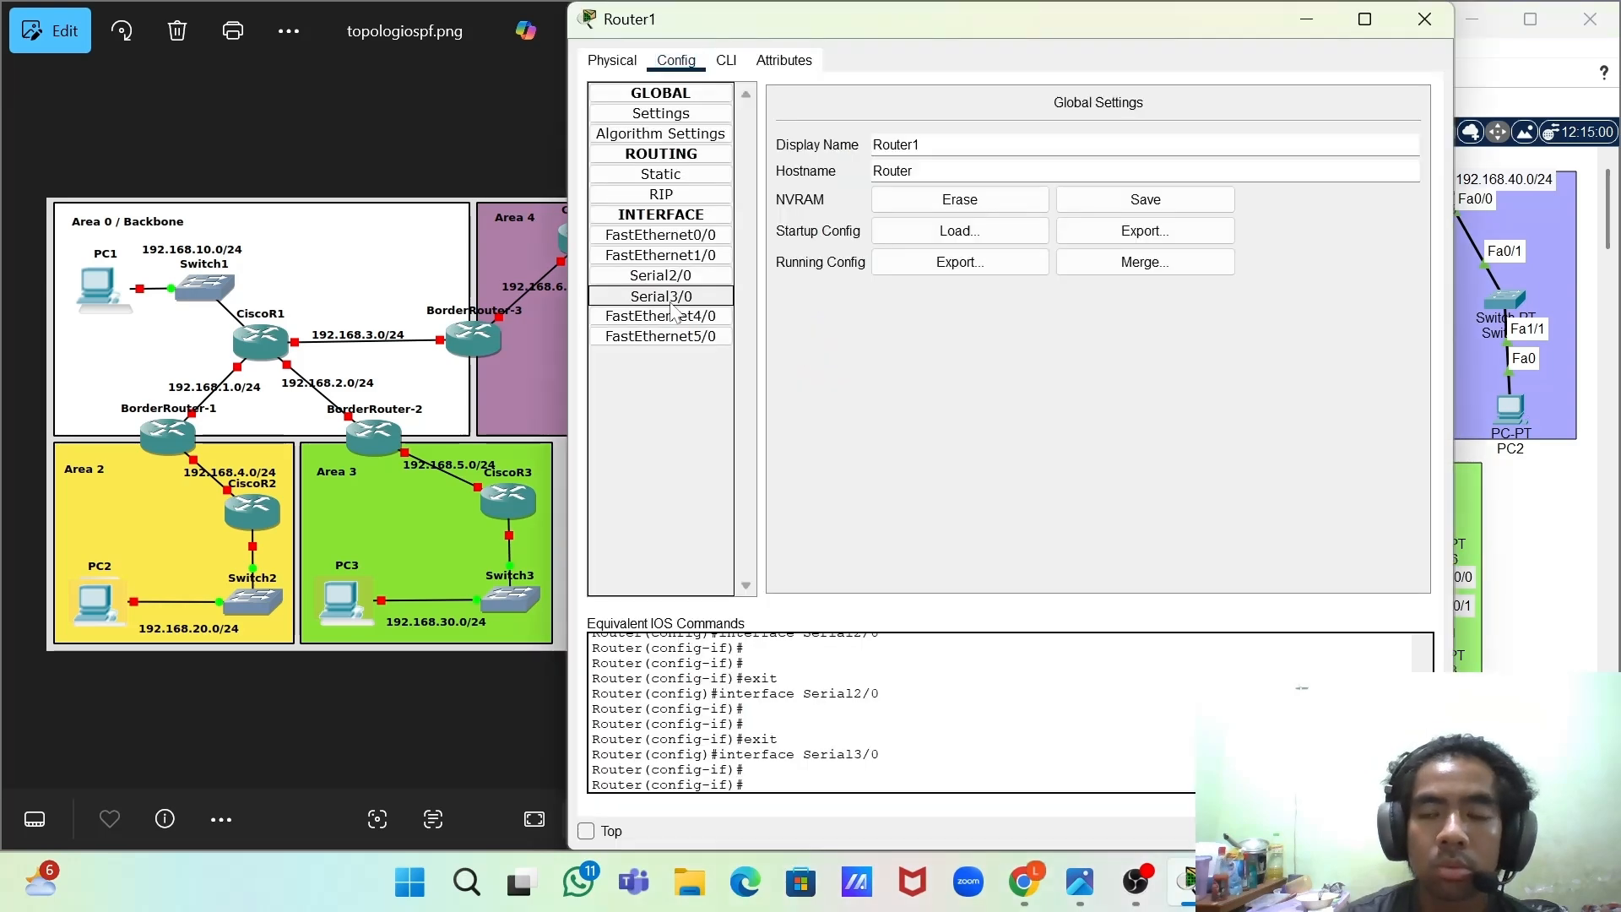
left_click(661, 277)
left_click(1425, 25)
- Maximize the workspace and test connectivity by sending simple PDUs from Router0 to Router1 and to Router4
left_click(1530, 18)
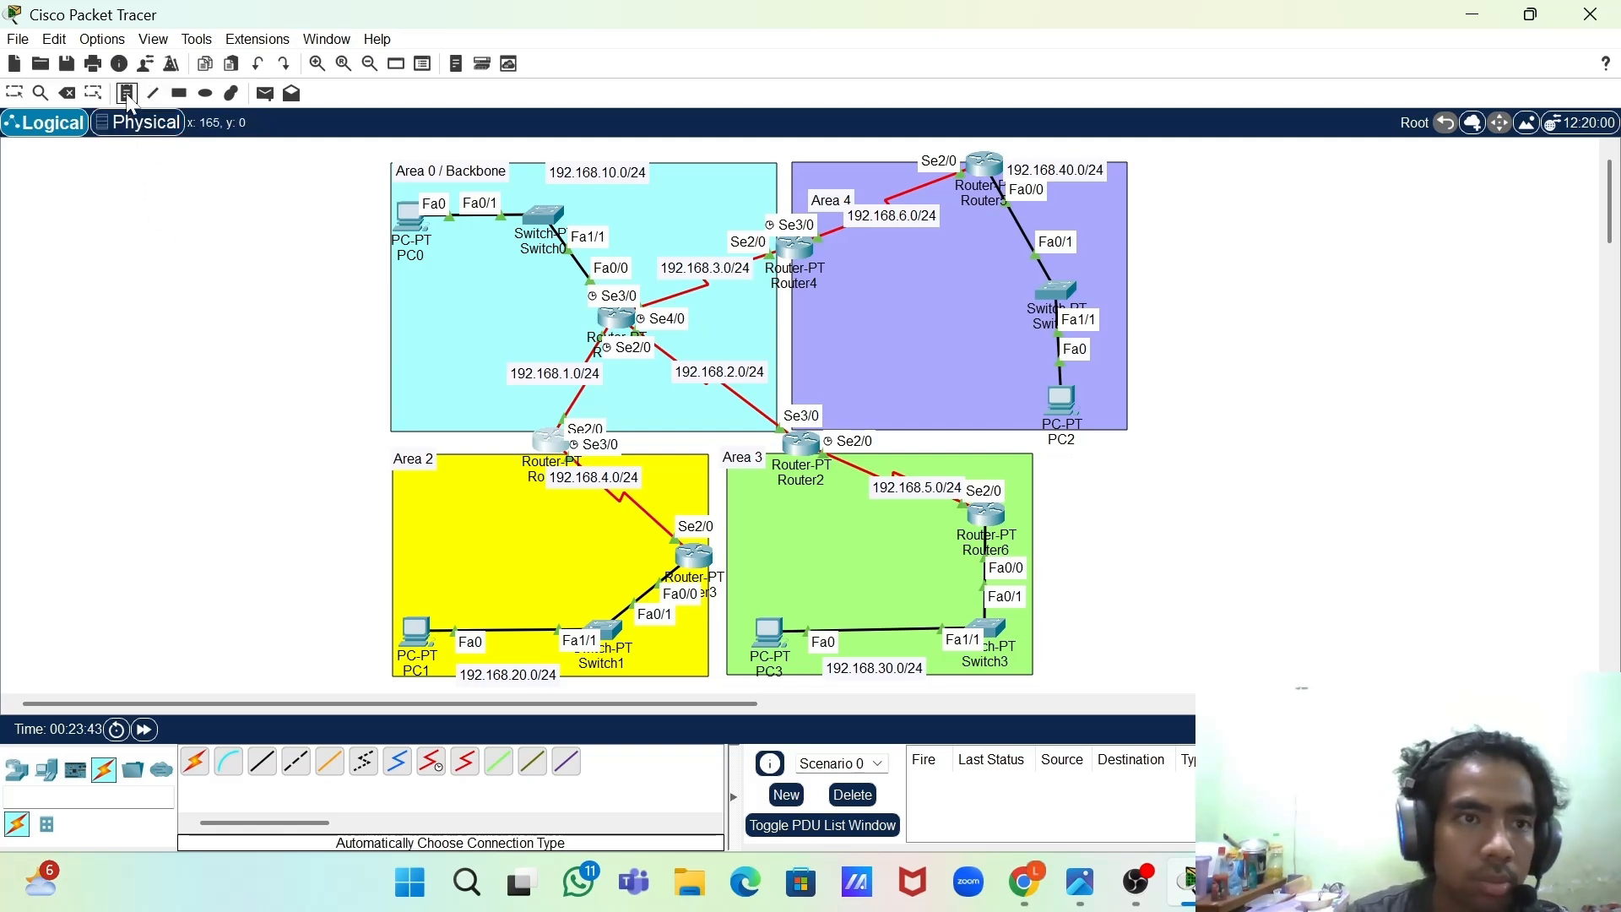
left_click(263, 93)
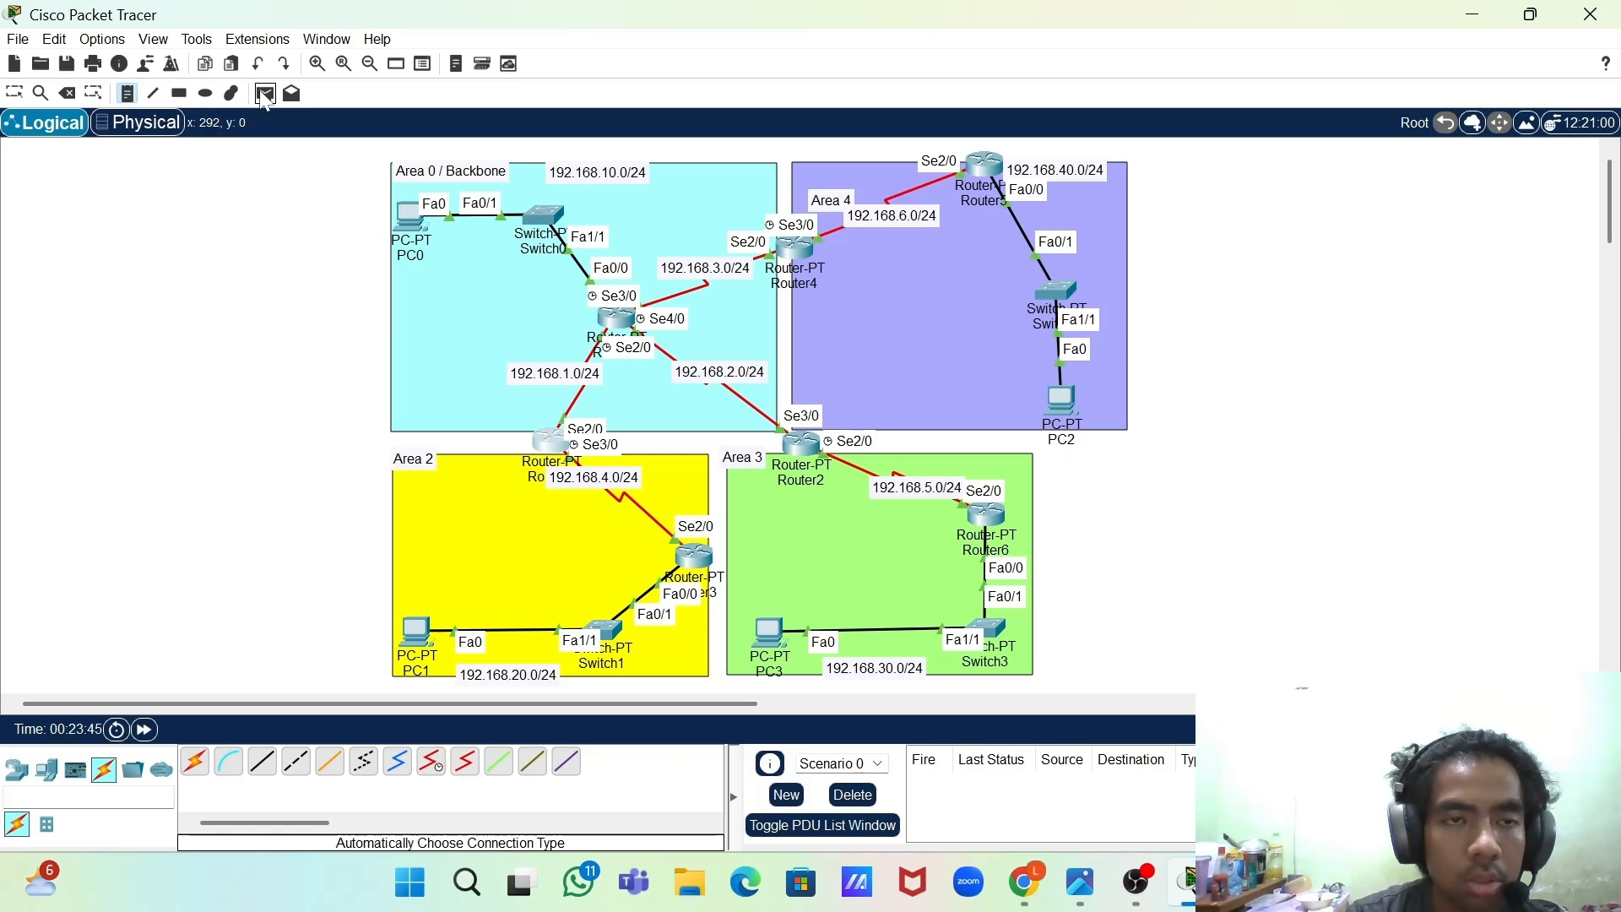
left_click(614, 314)
left_click(548, 441)
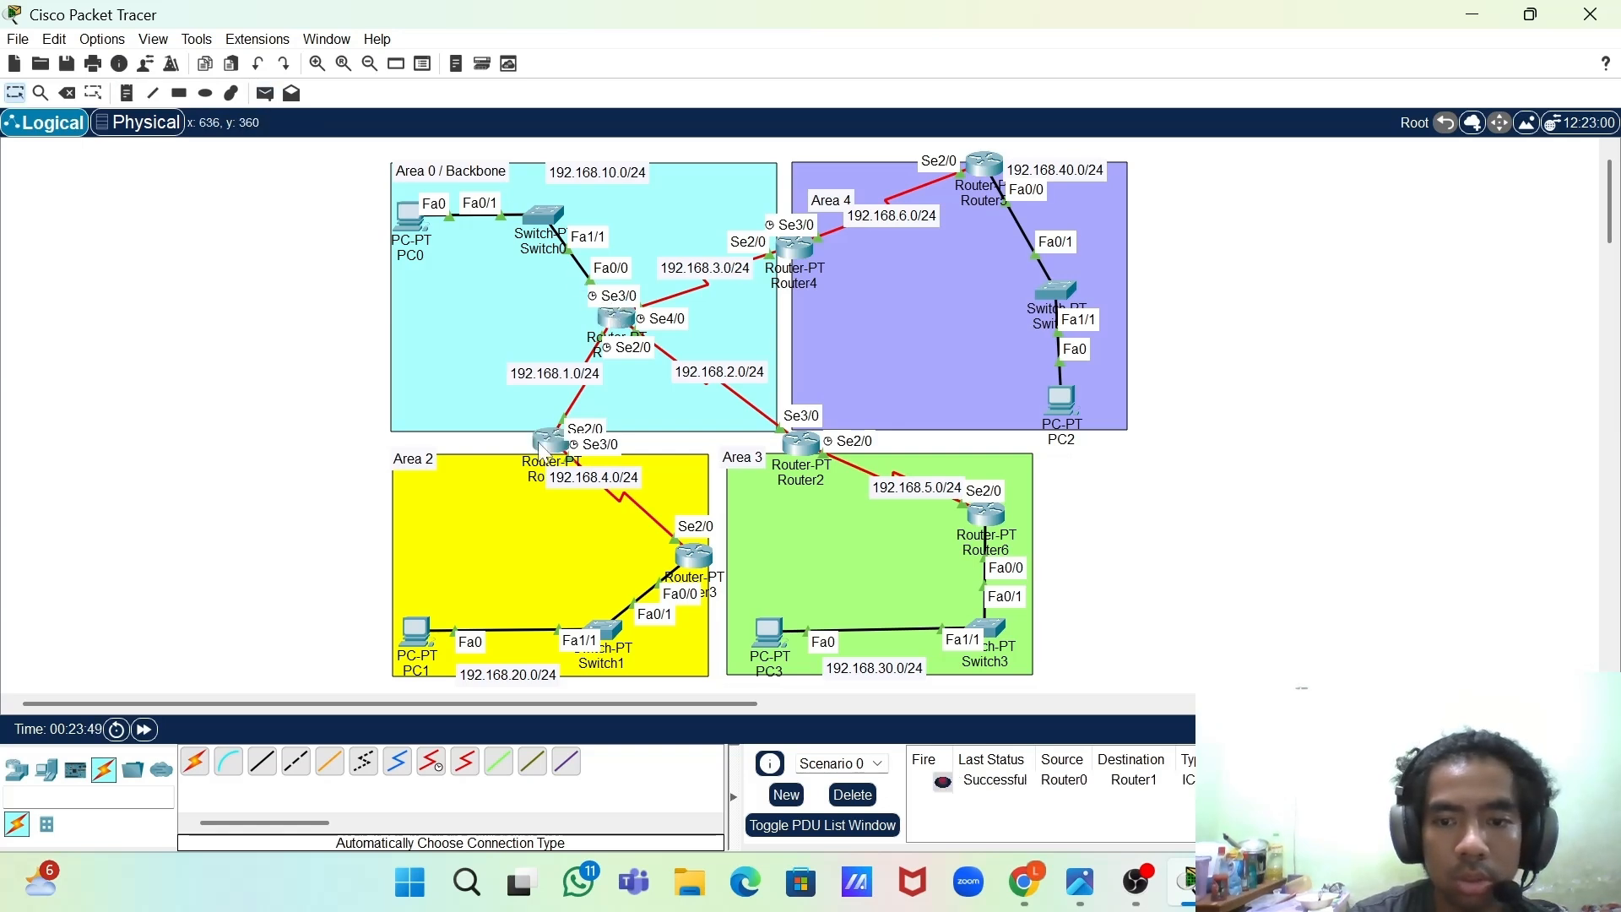
left_click(266, 93)
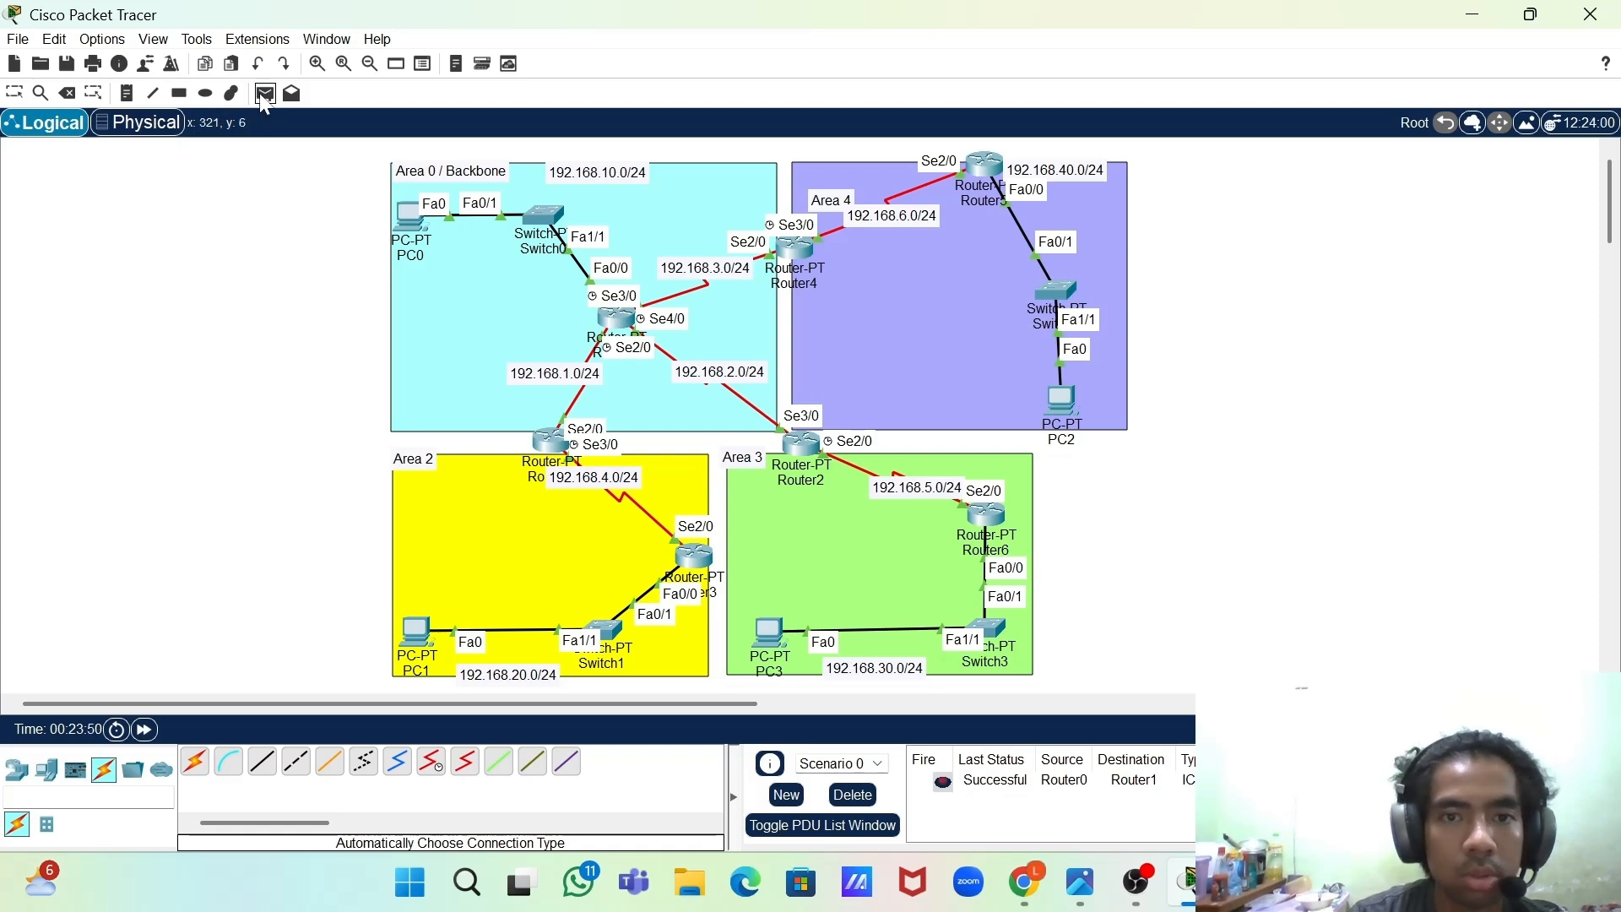
left_click(617, 319)
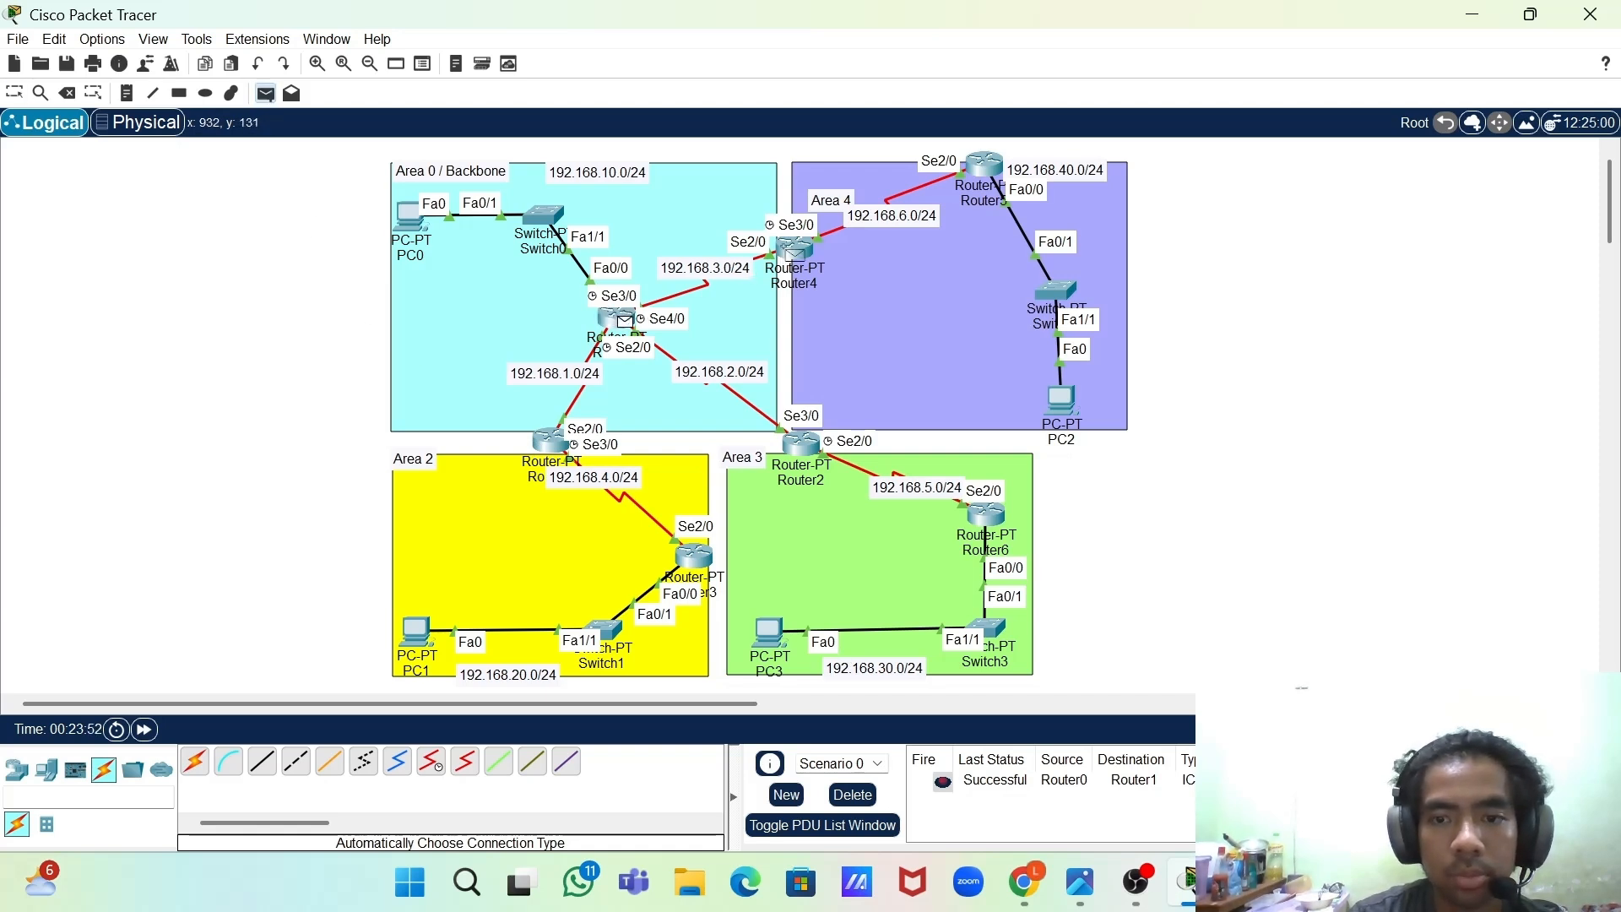
left_click(790, 250)
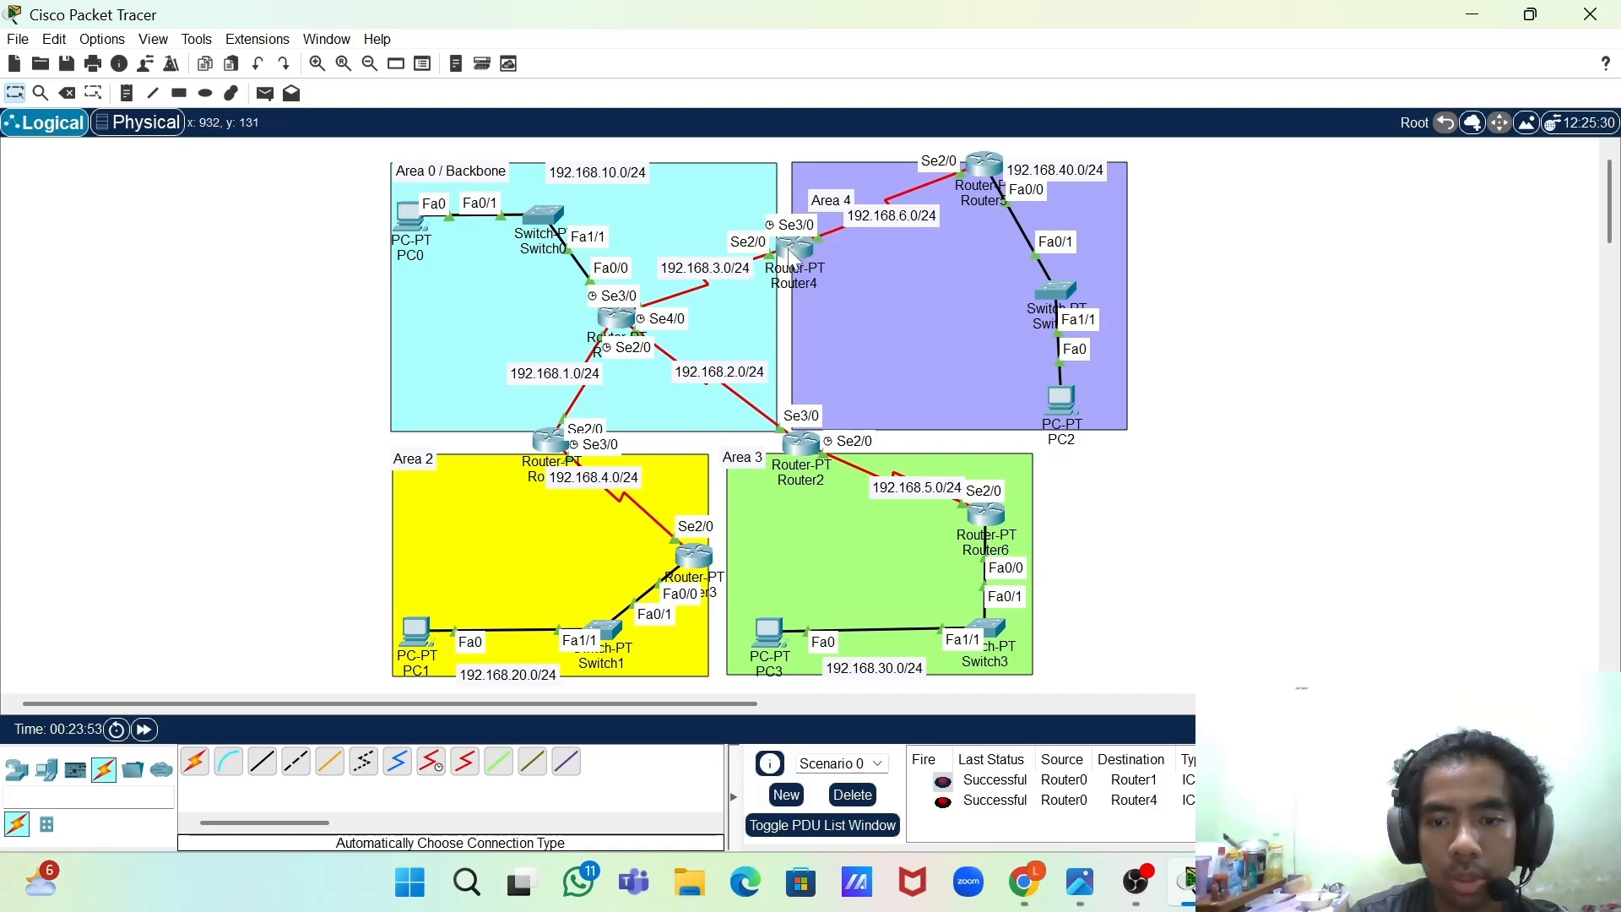
- Send a simple PDU from Router0 to Router2 and delete the test scenario
left_click(265, 93)
left_click(617, 319)
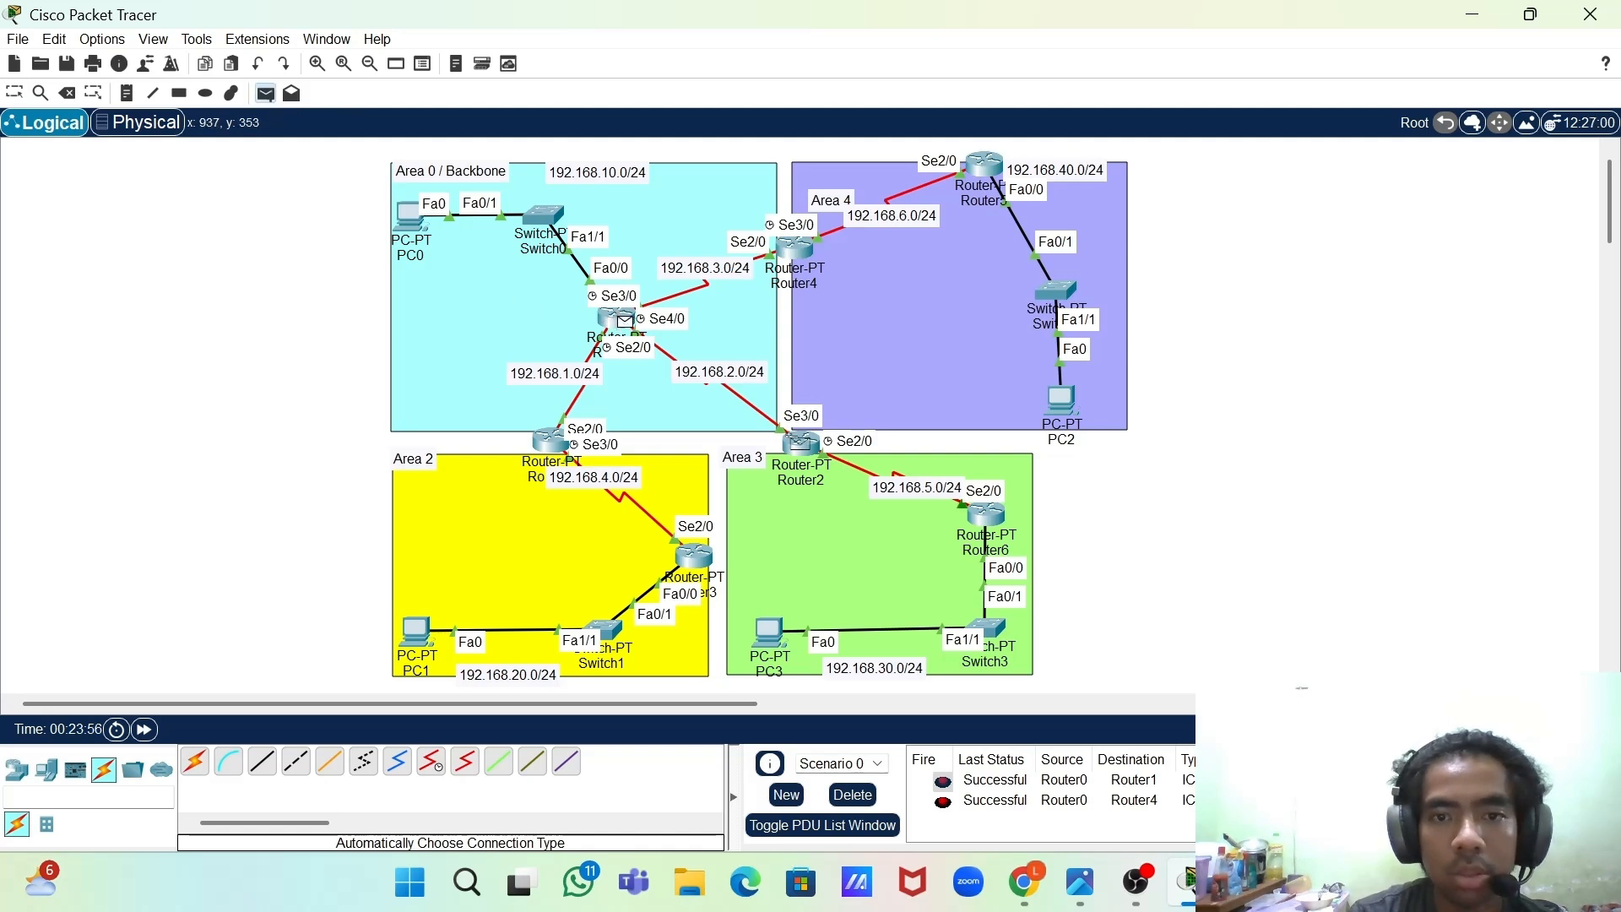
left_click(800, 443)
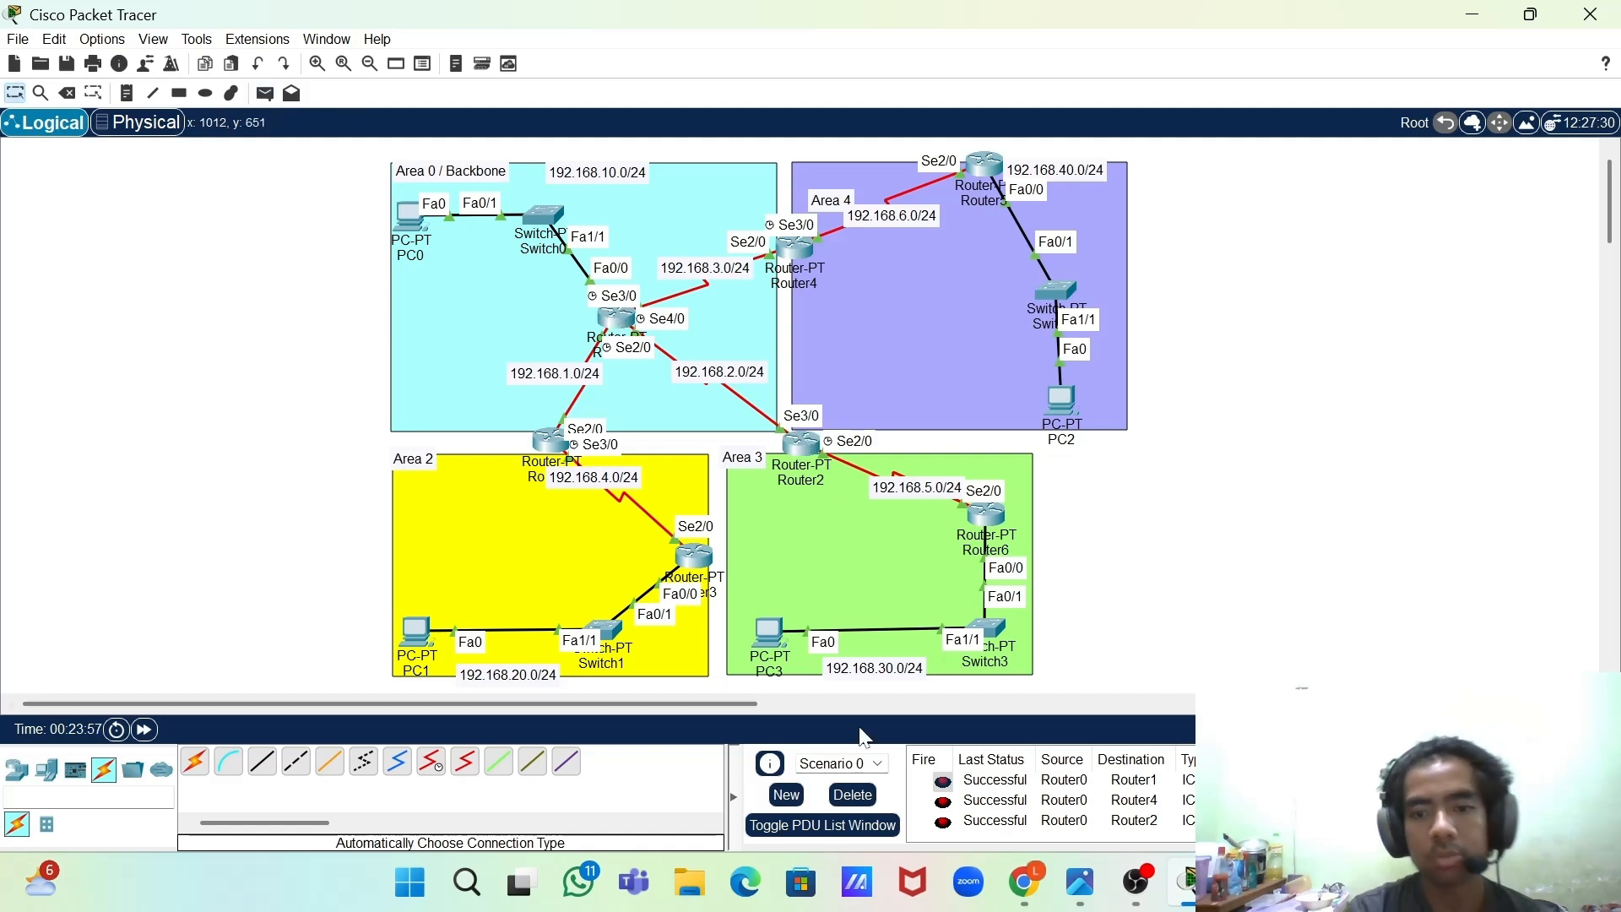
left_click(856, 797)
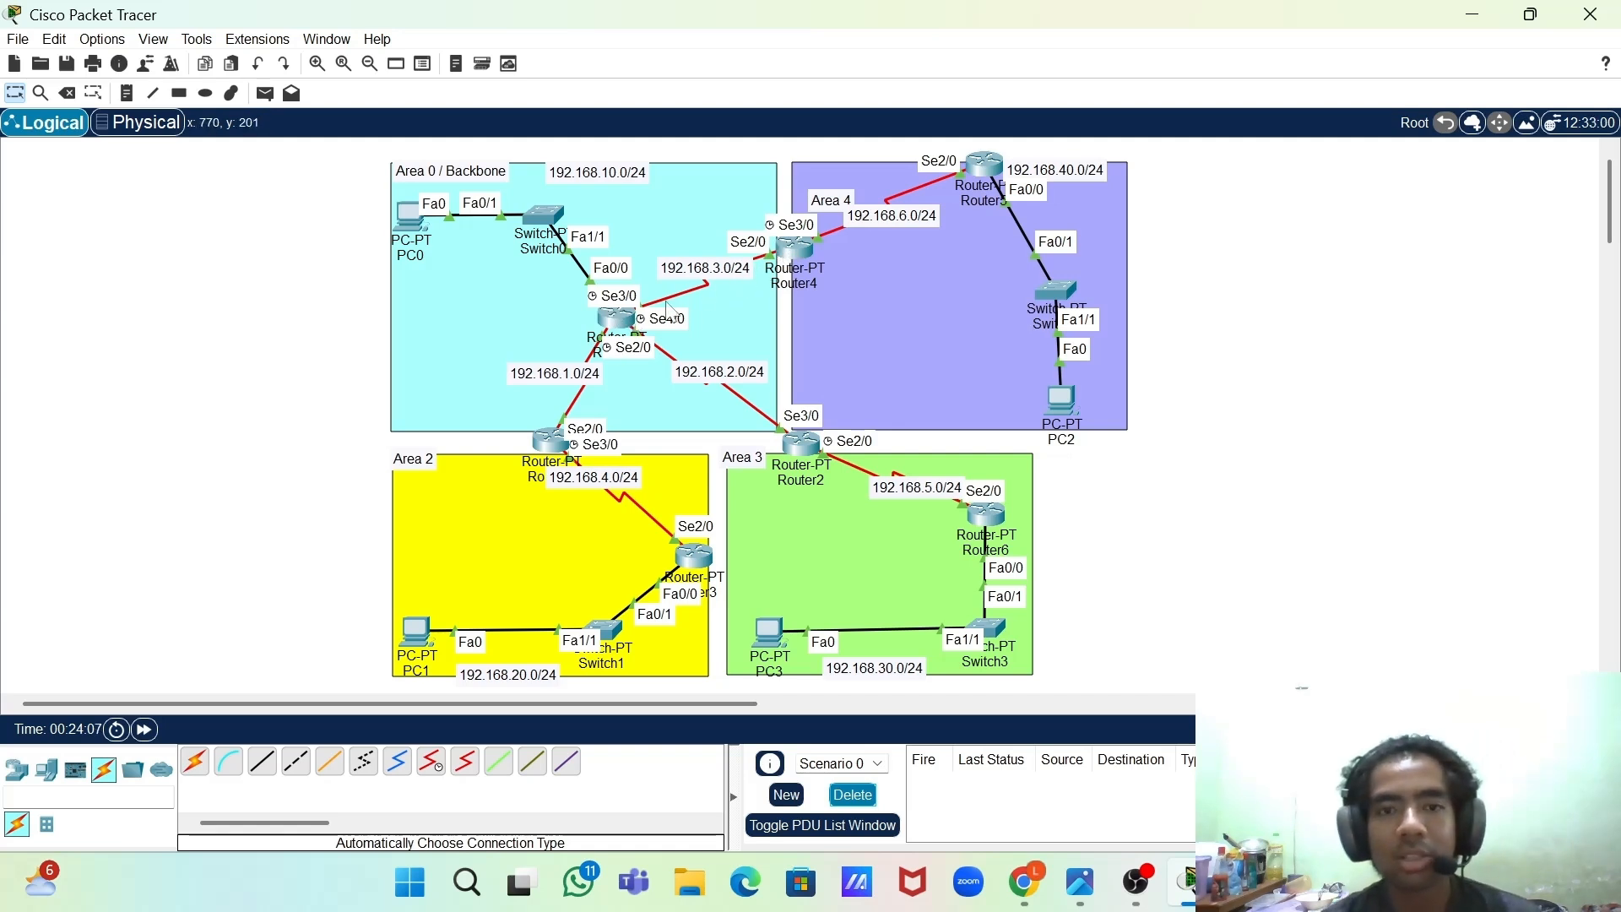
- Send a new simple PDU from Router0 to Router1
left_click(265, 93)
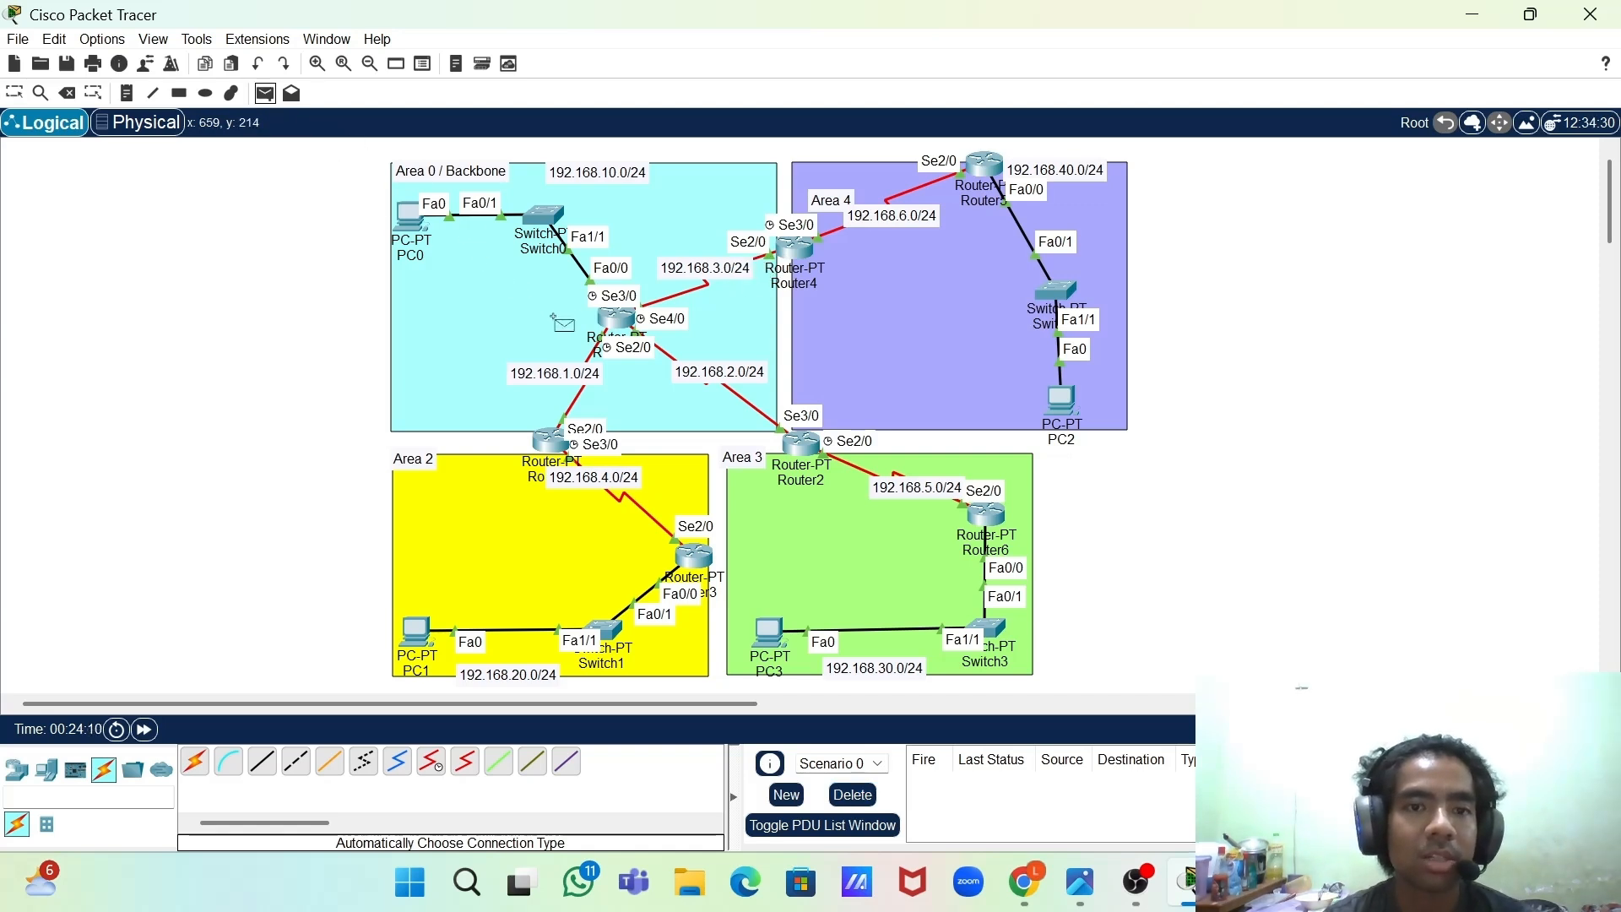
left_click(621, 321)
left_click(551, 440)
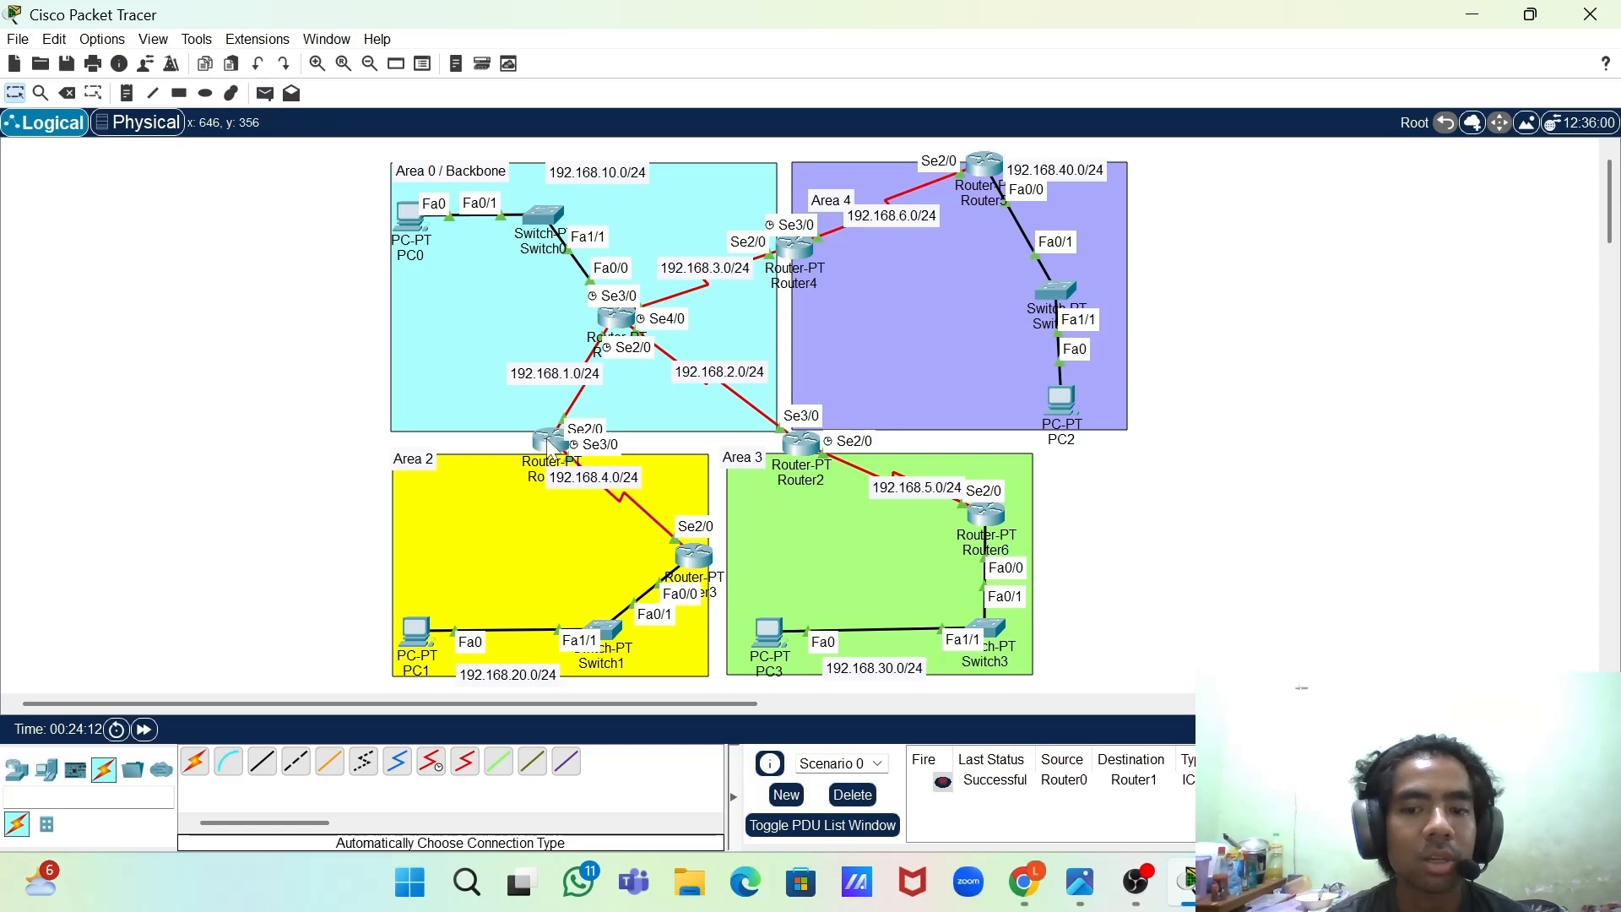
- Send a simple PDU from Router0 to Router3, fire it again, and delete the test scenario
left_click(264, 93)
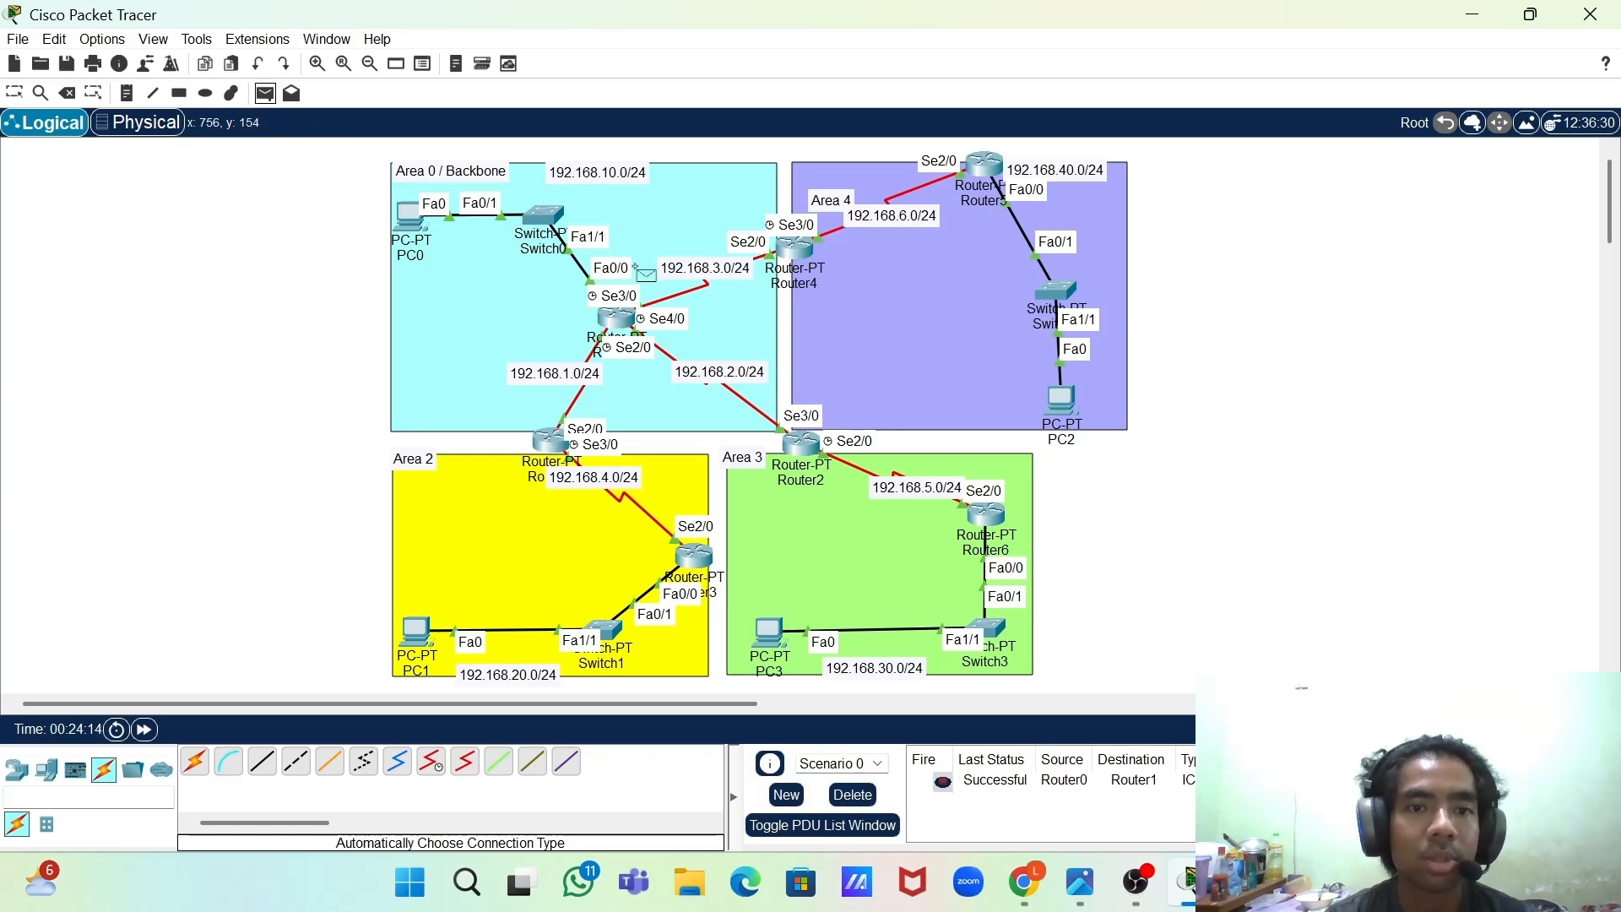
left_click(620, 321)
left_click(693, 557)
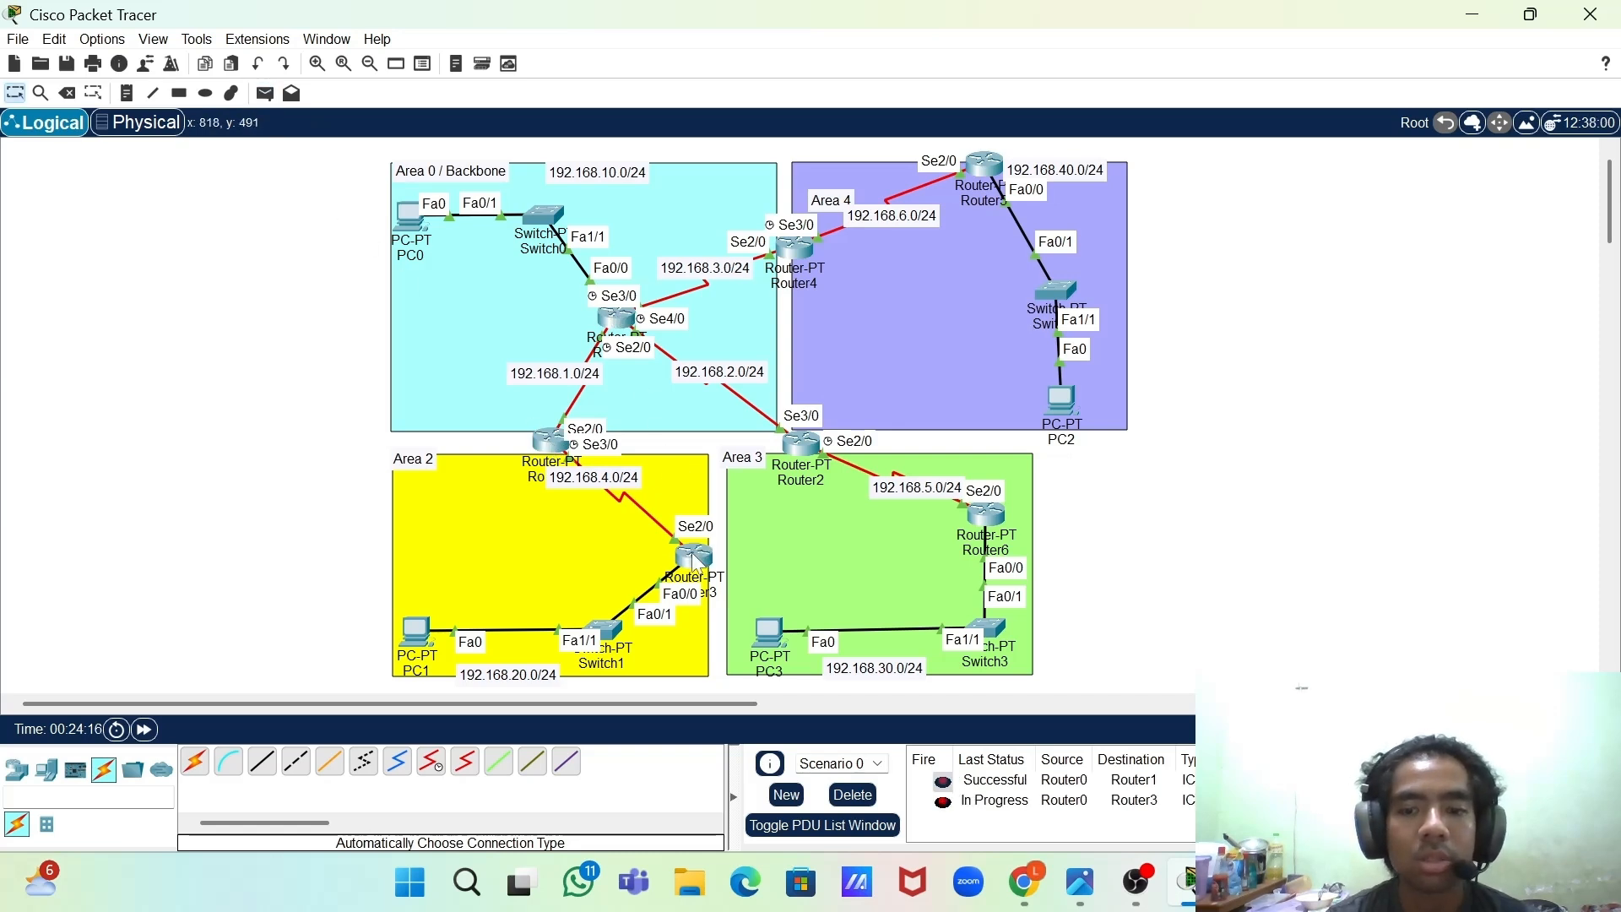
left_click(944, 802)
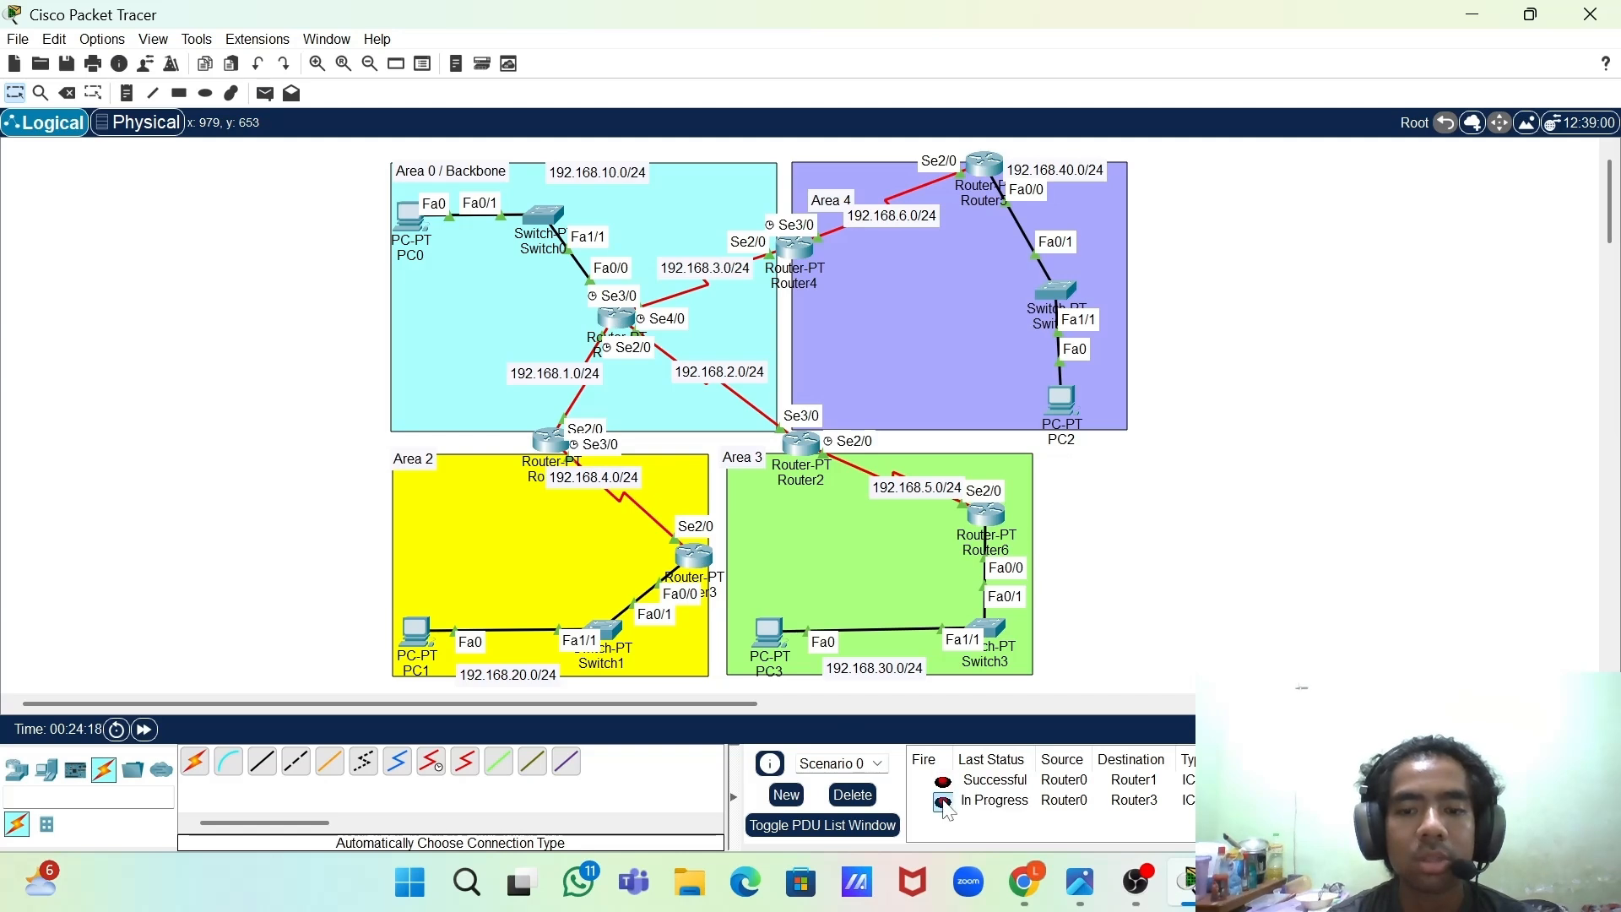
left_click(944, 802)
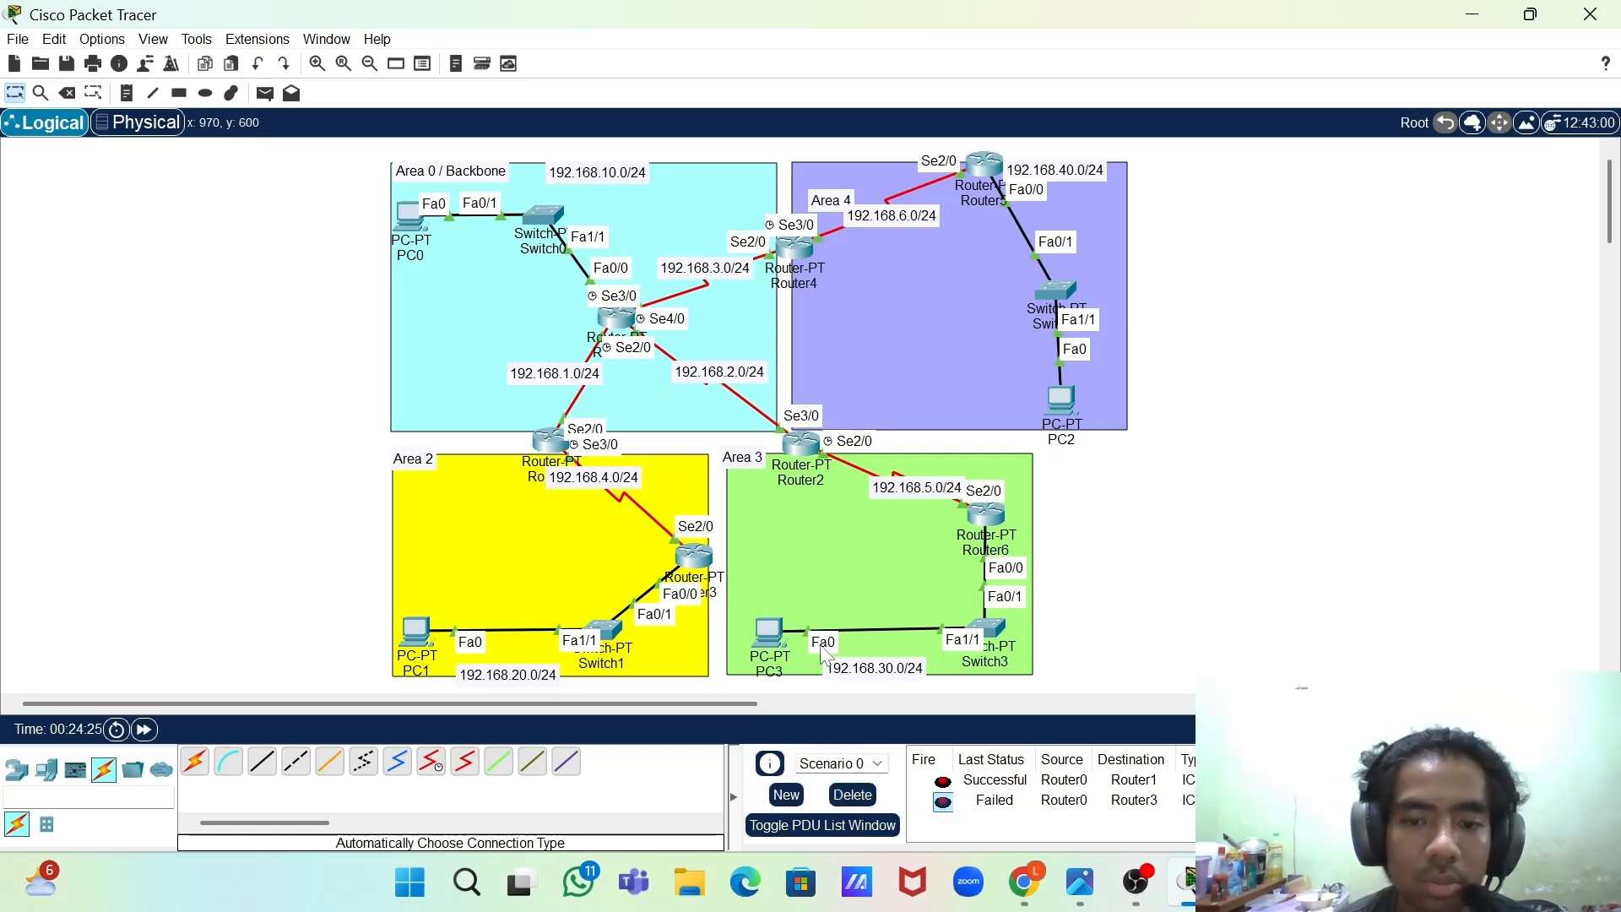
left_click(951, 809)
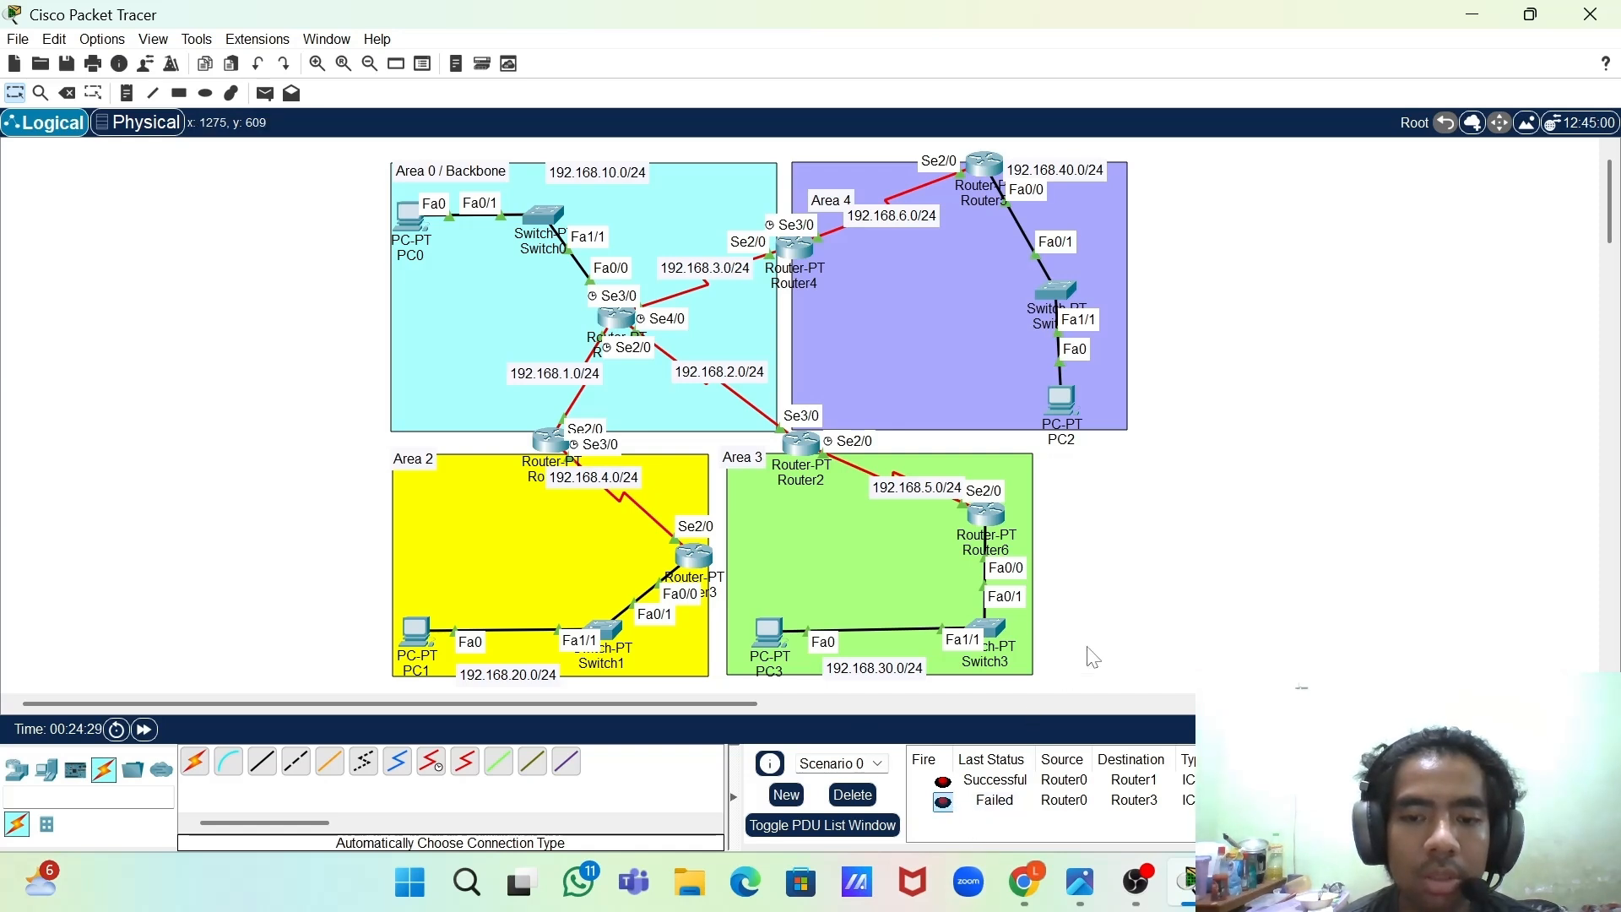
left_click(861, 805)
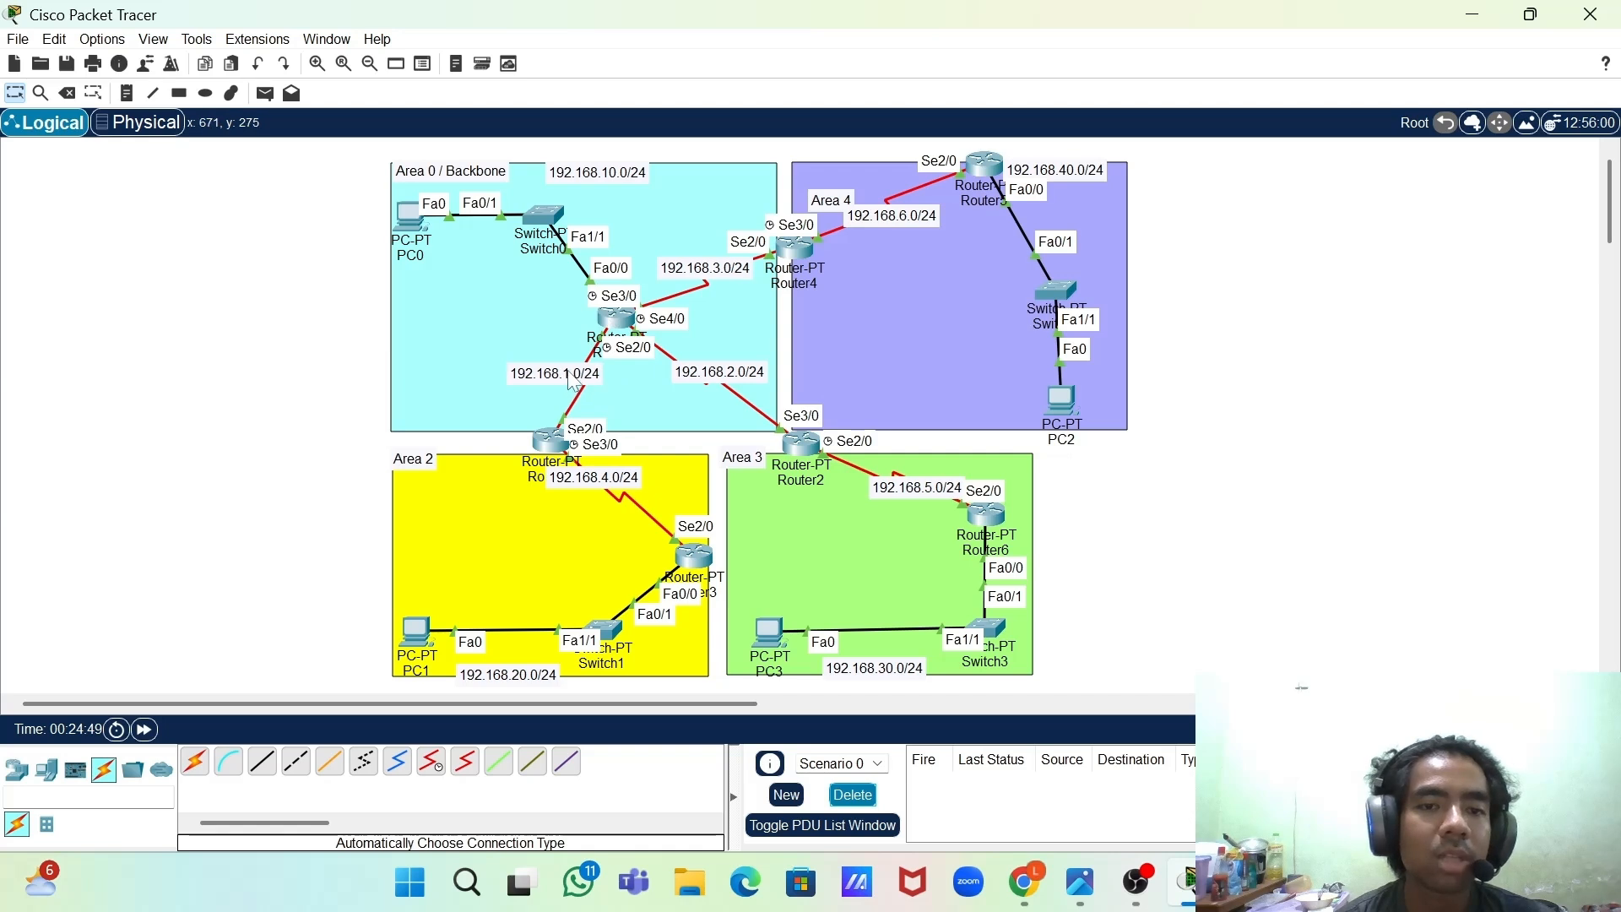
- Reposition the 192.168.1.0/24 and 192.168.4.0/24 labels onto the middle of their serial links
left_click_drag(573, 381, 591, 389)
left_click(310, 369)
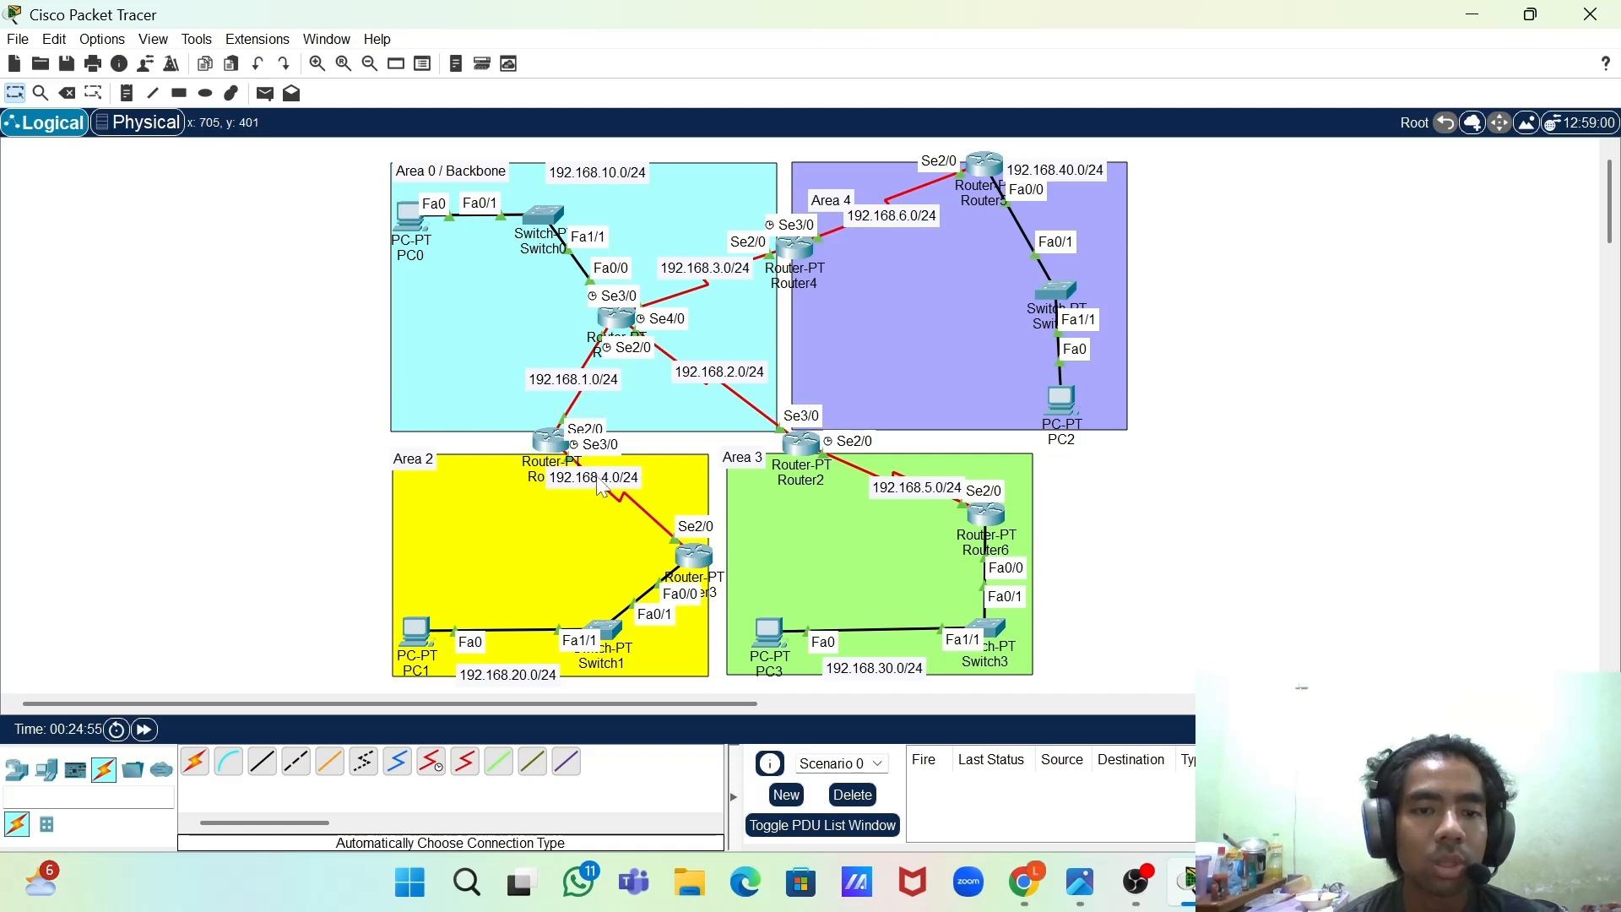
left_click_drag(601, 486, 633, 506)
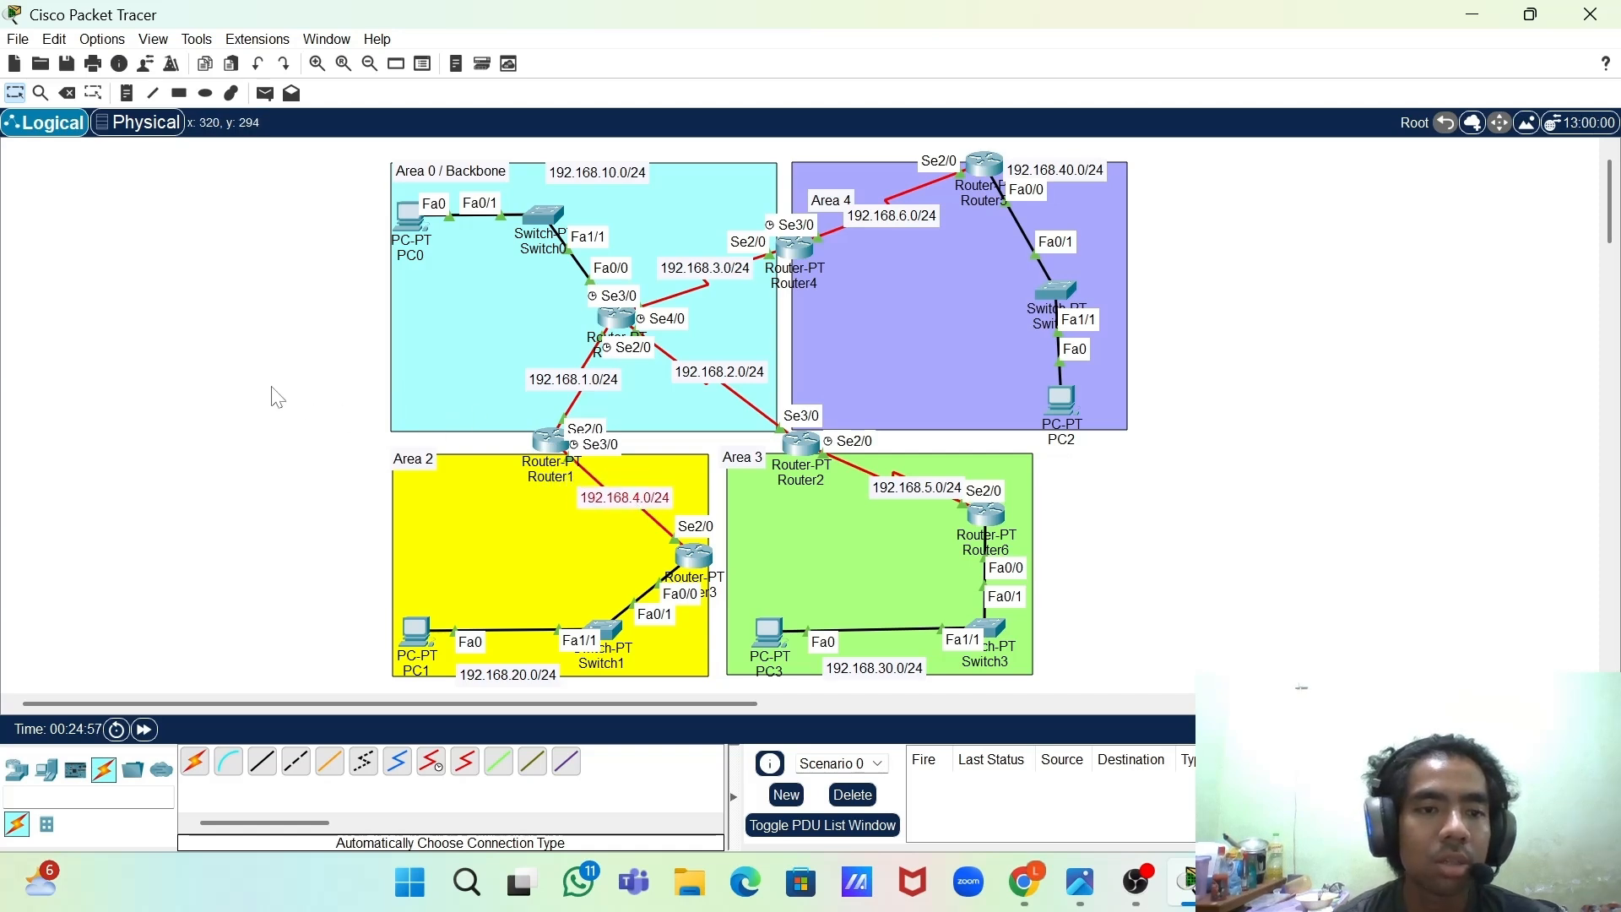
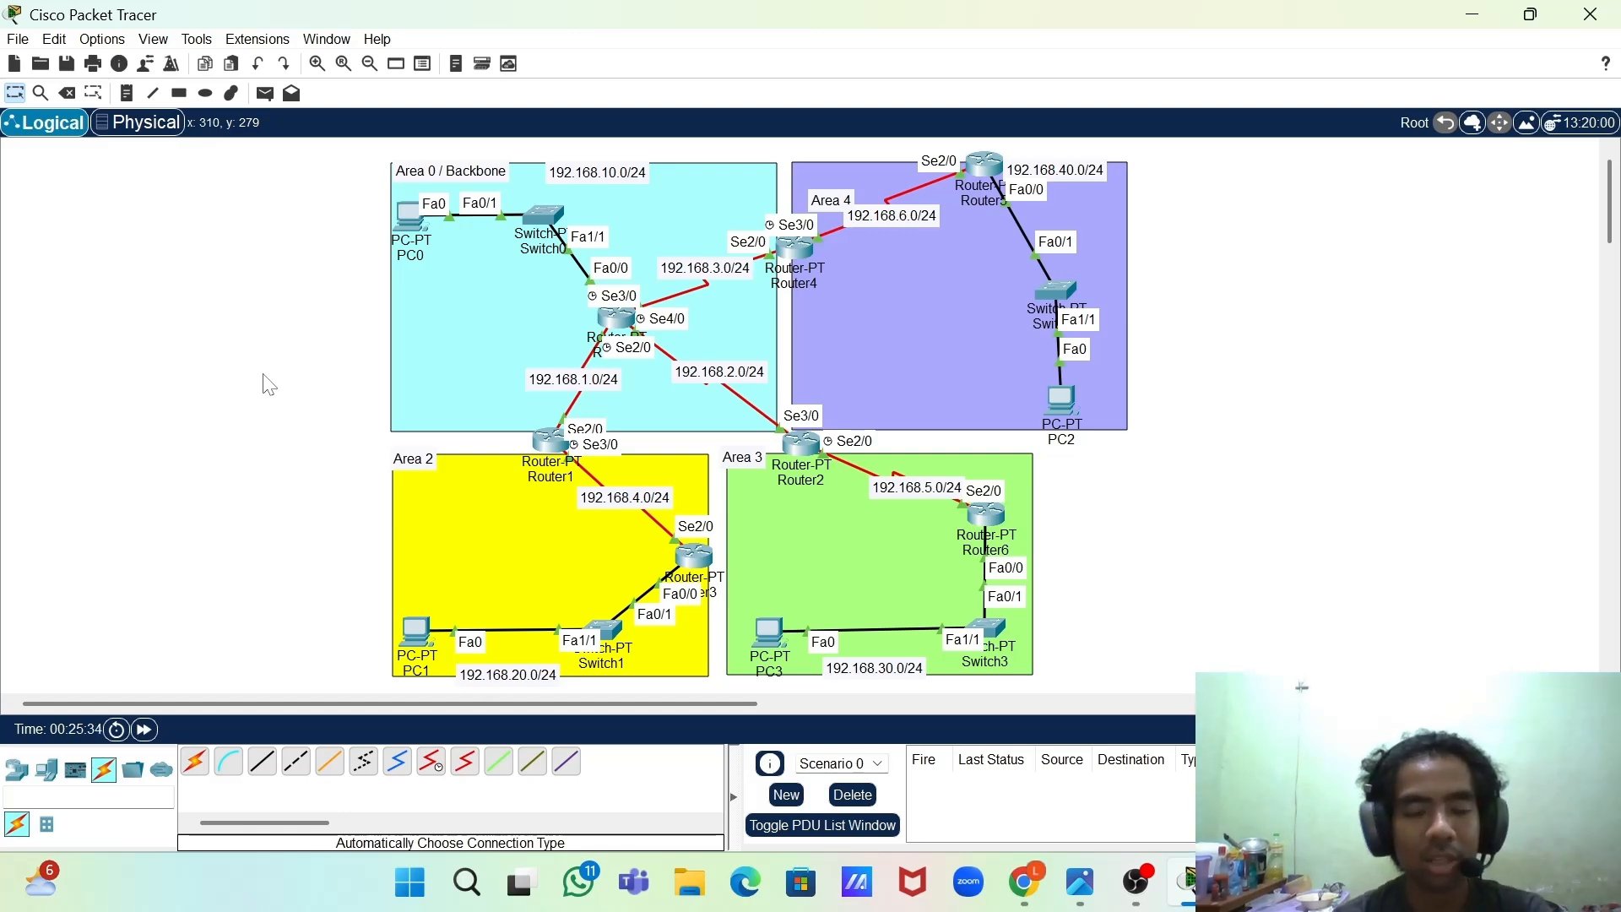
- Place the topology window side by side with the reference image, keeping all four areas in view
key("super+Right")
scroll(986, 394, "right", 3)
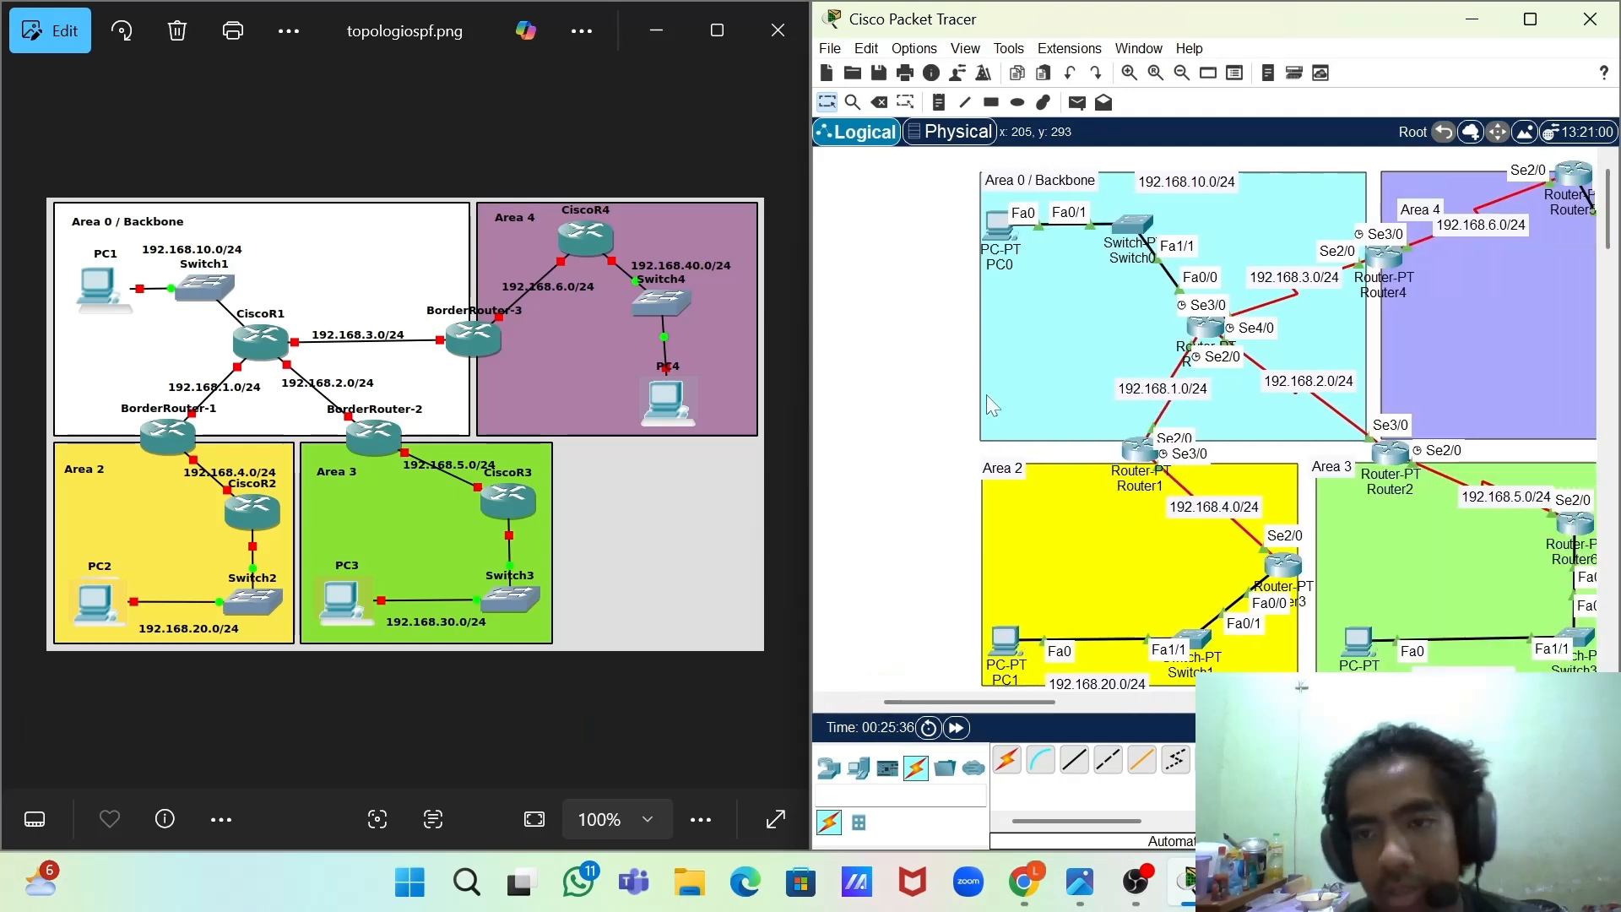
scroll(986, 394, "right", 3)
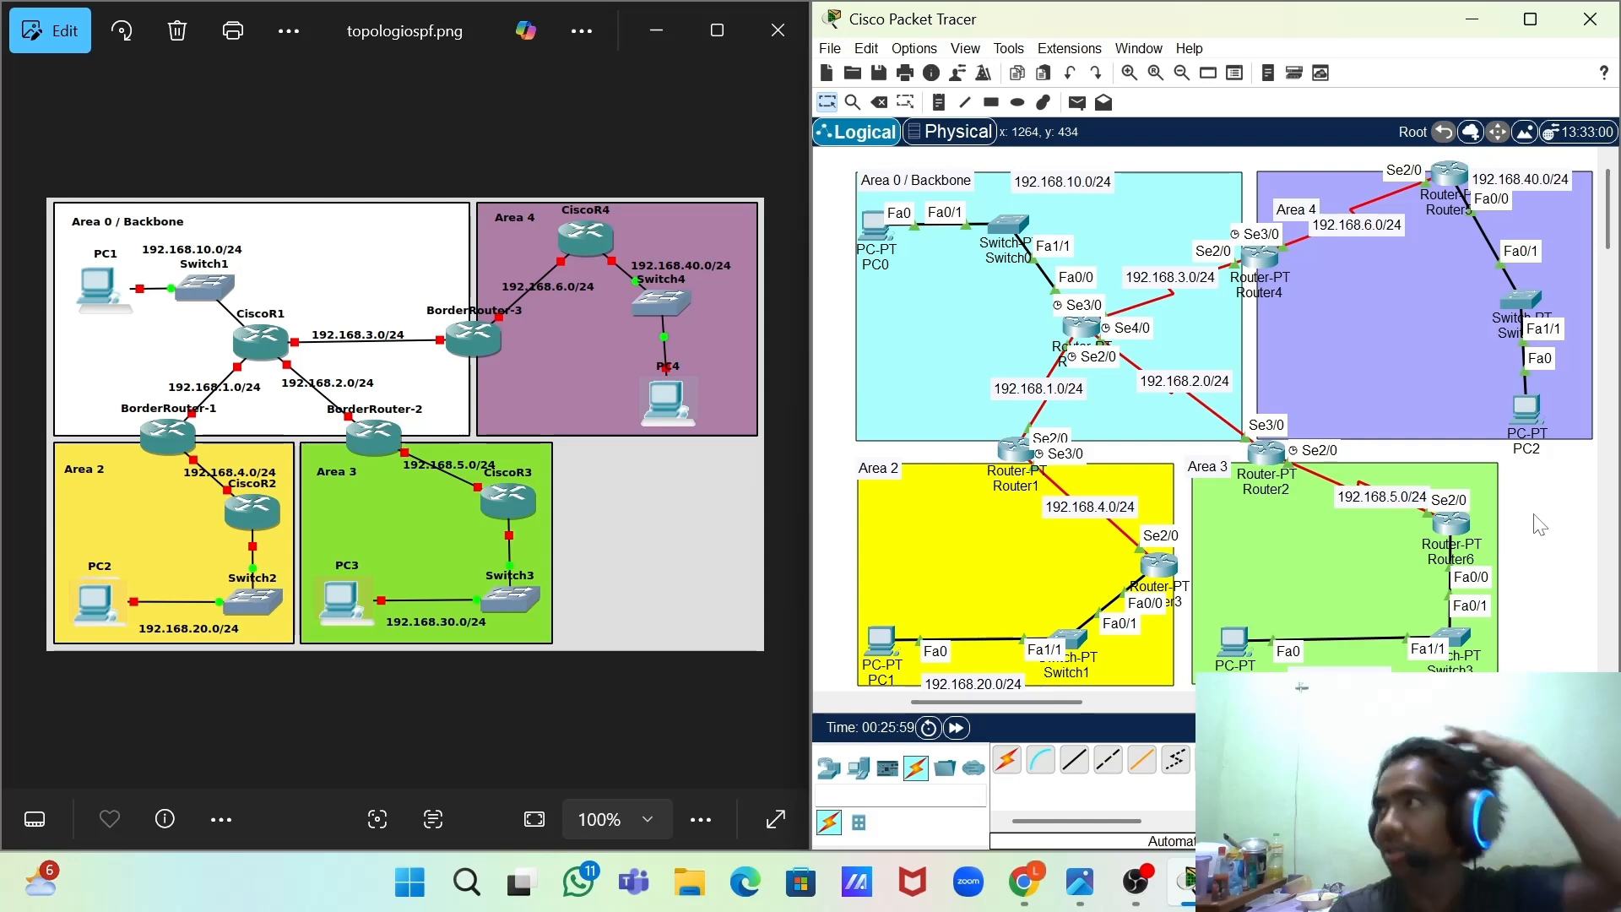
scroll(1567, 534, "right", 3)
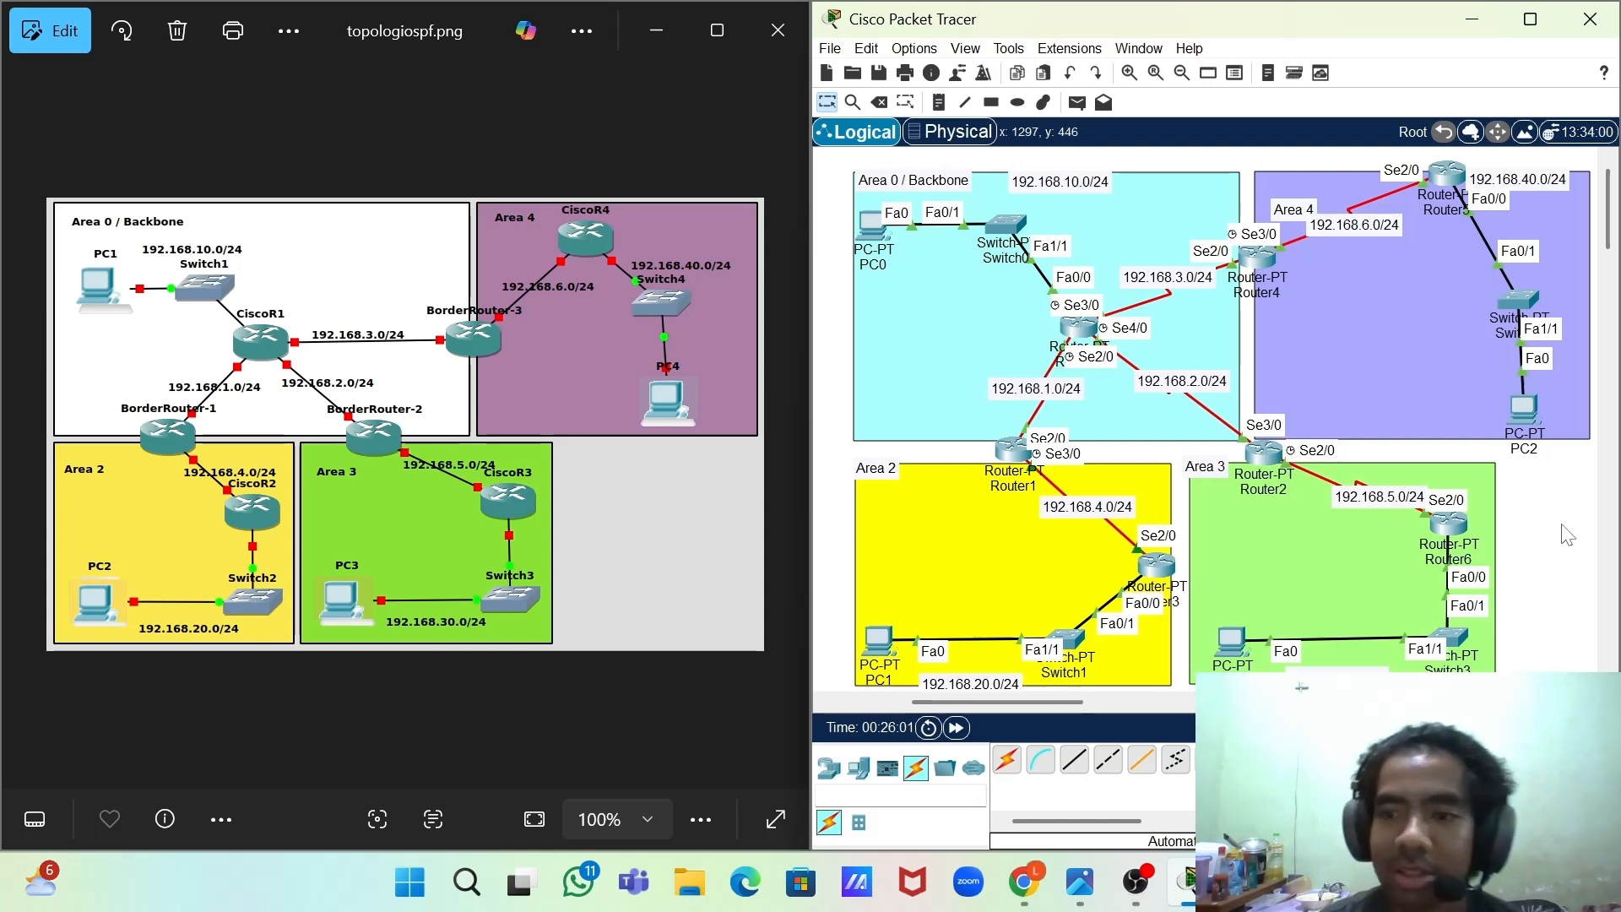
- Examine Router0's static and RIP routing settings and its IOS command line for the available routing options
scroll(1454, 505, "left", 3)
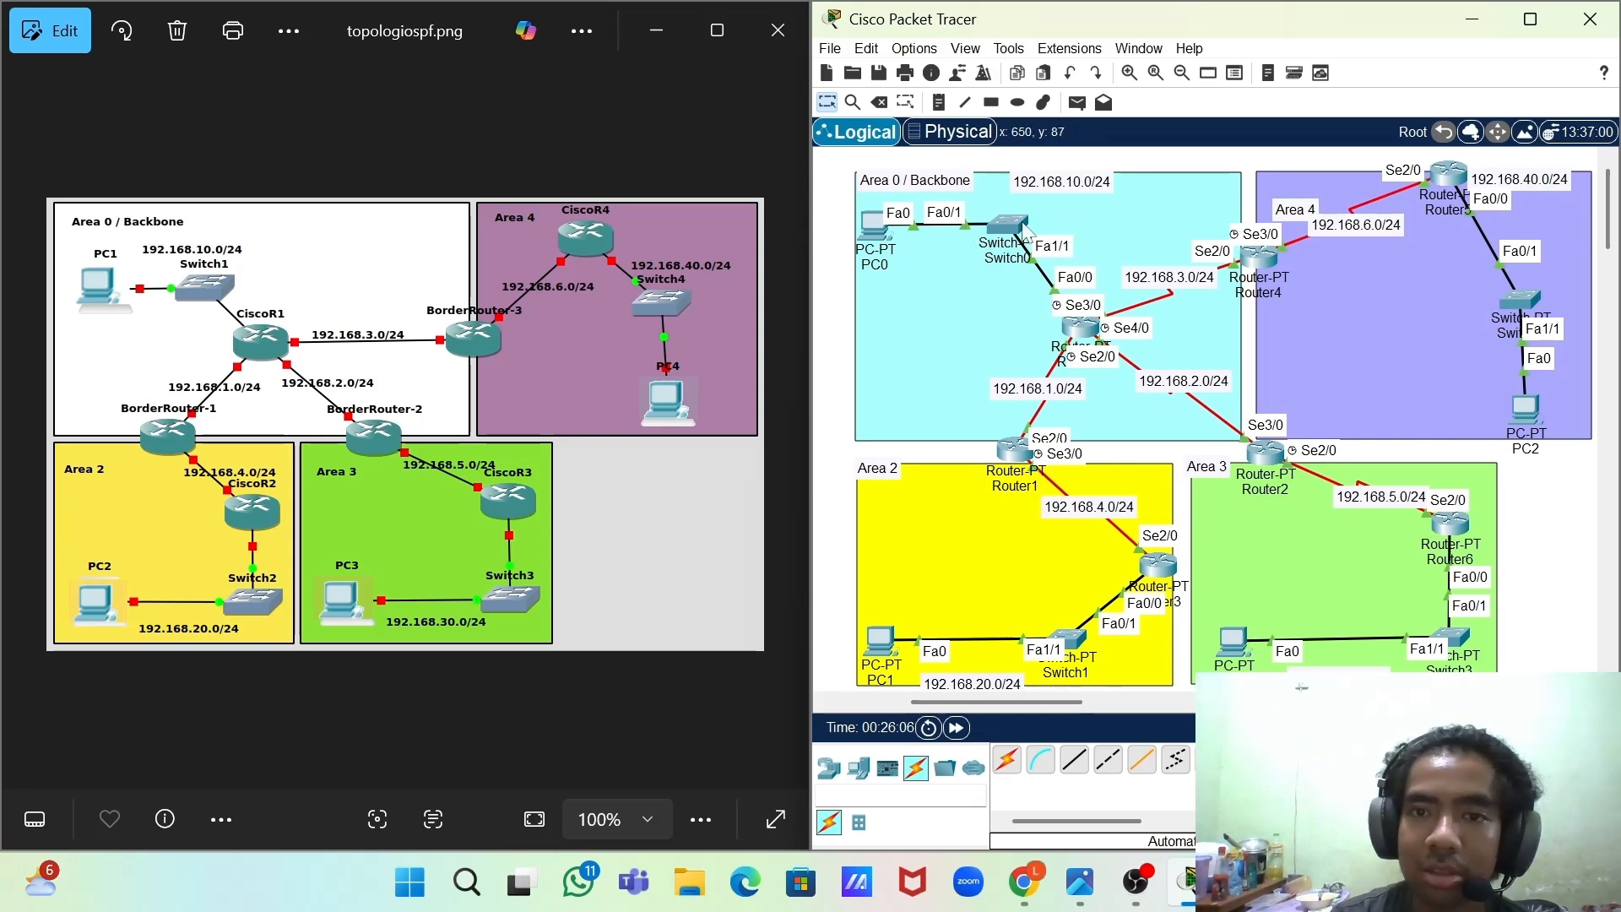
left_click(1078, 329)
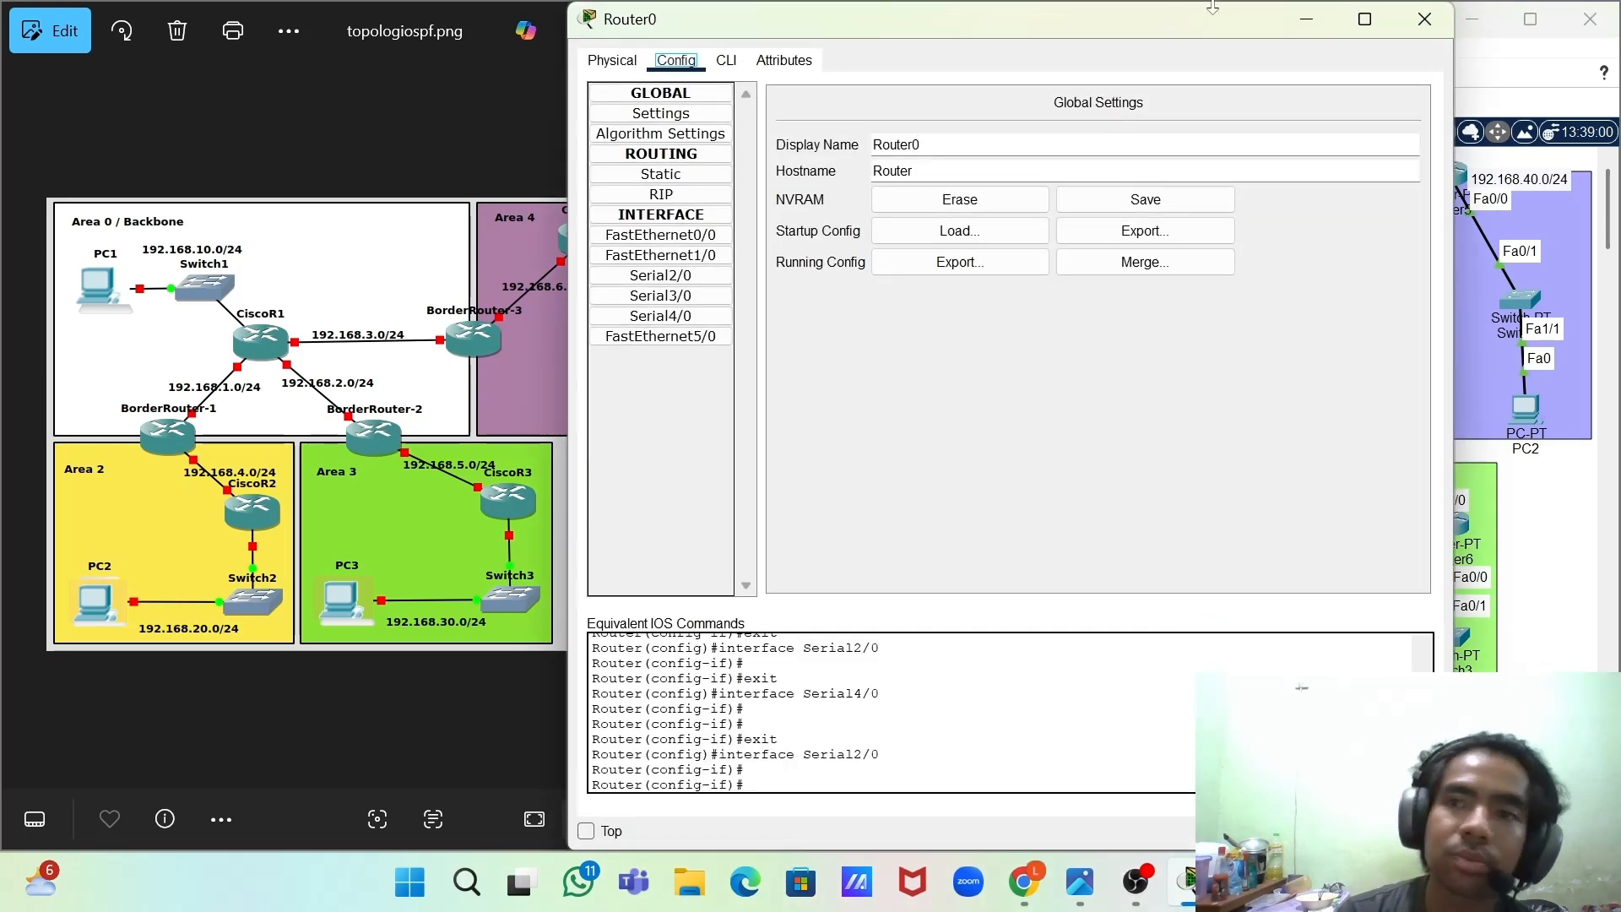
left_click(688, 158)
left_click(688, 158)
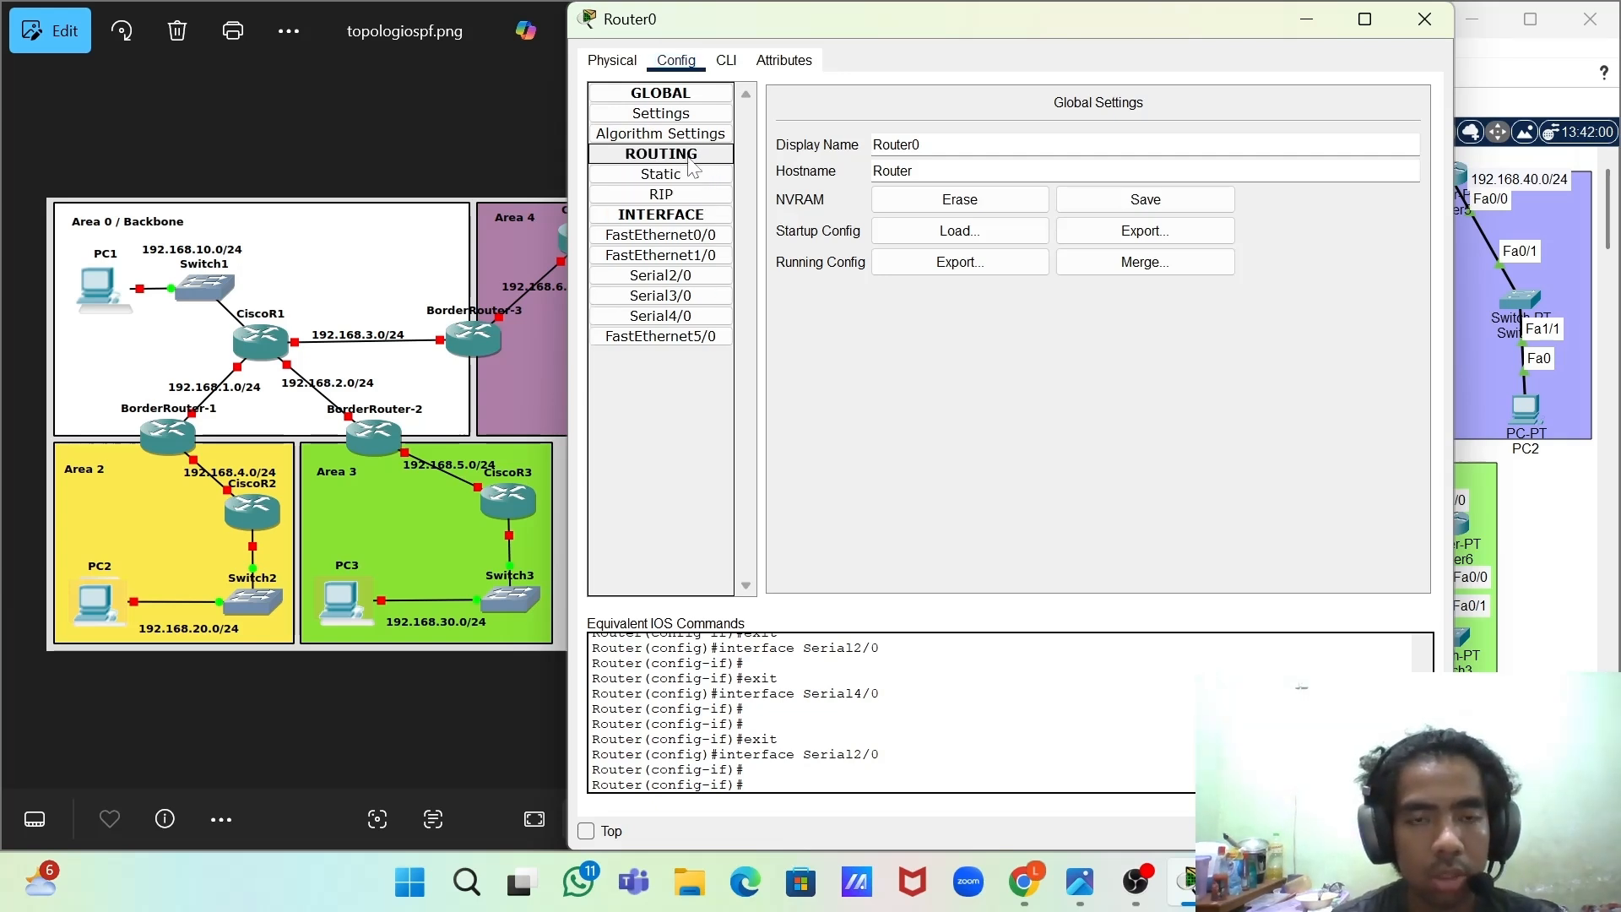
left_click(689, 158)
left_click(688, 154)
left_click(693, 176)
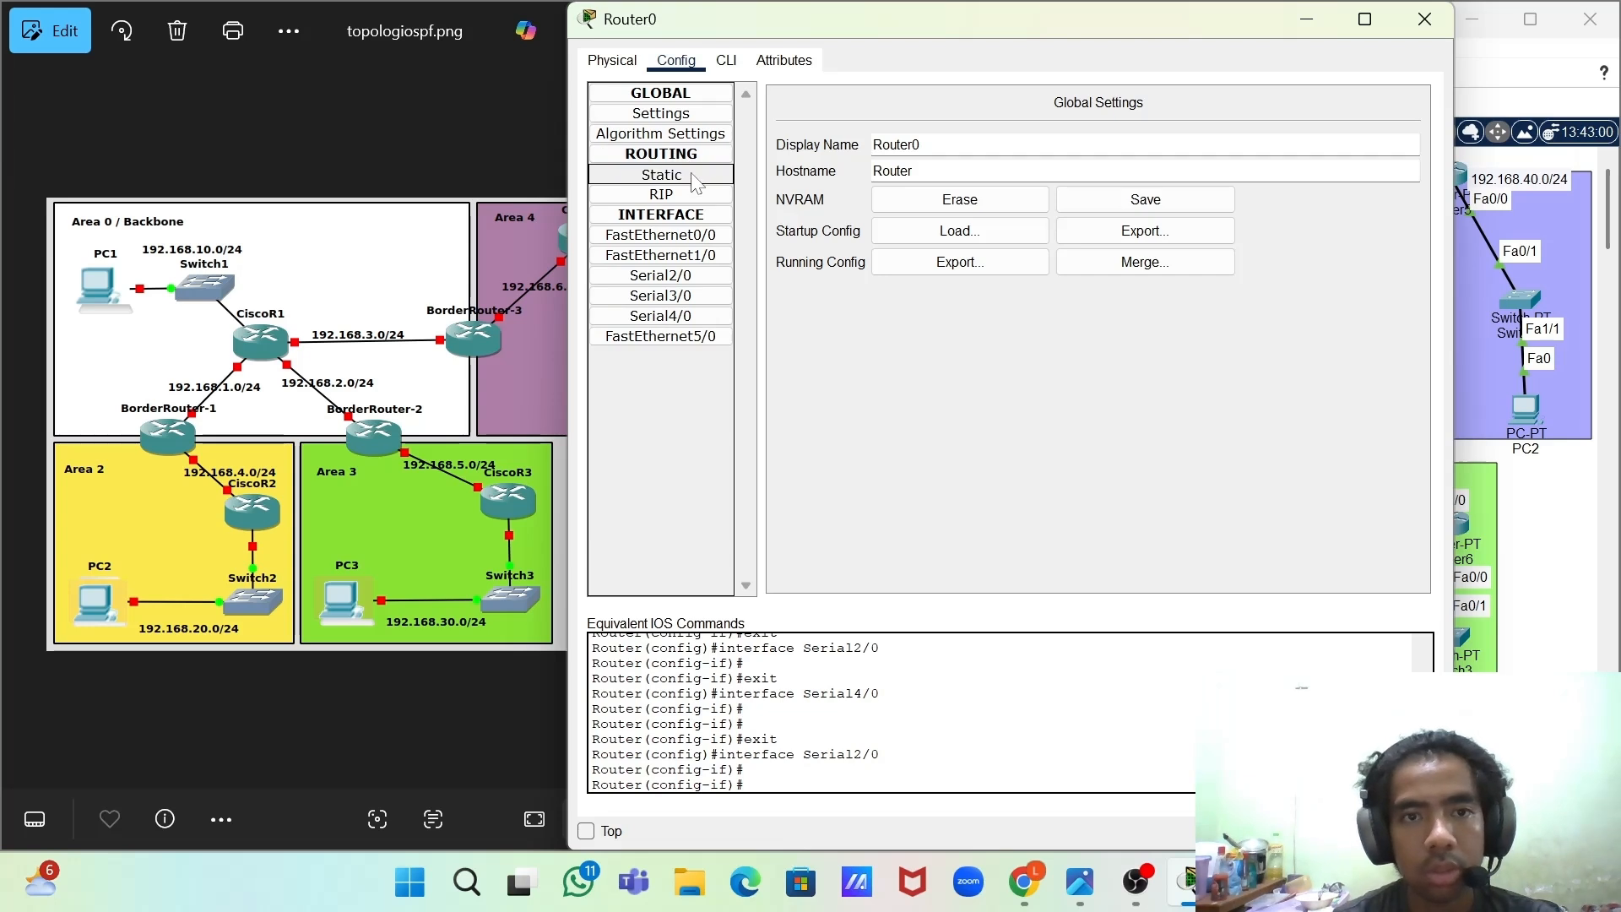
left_click(704, 192)
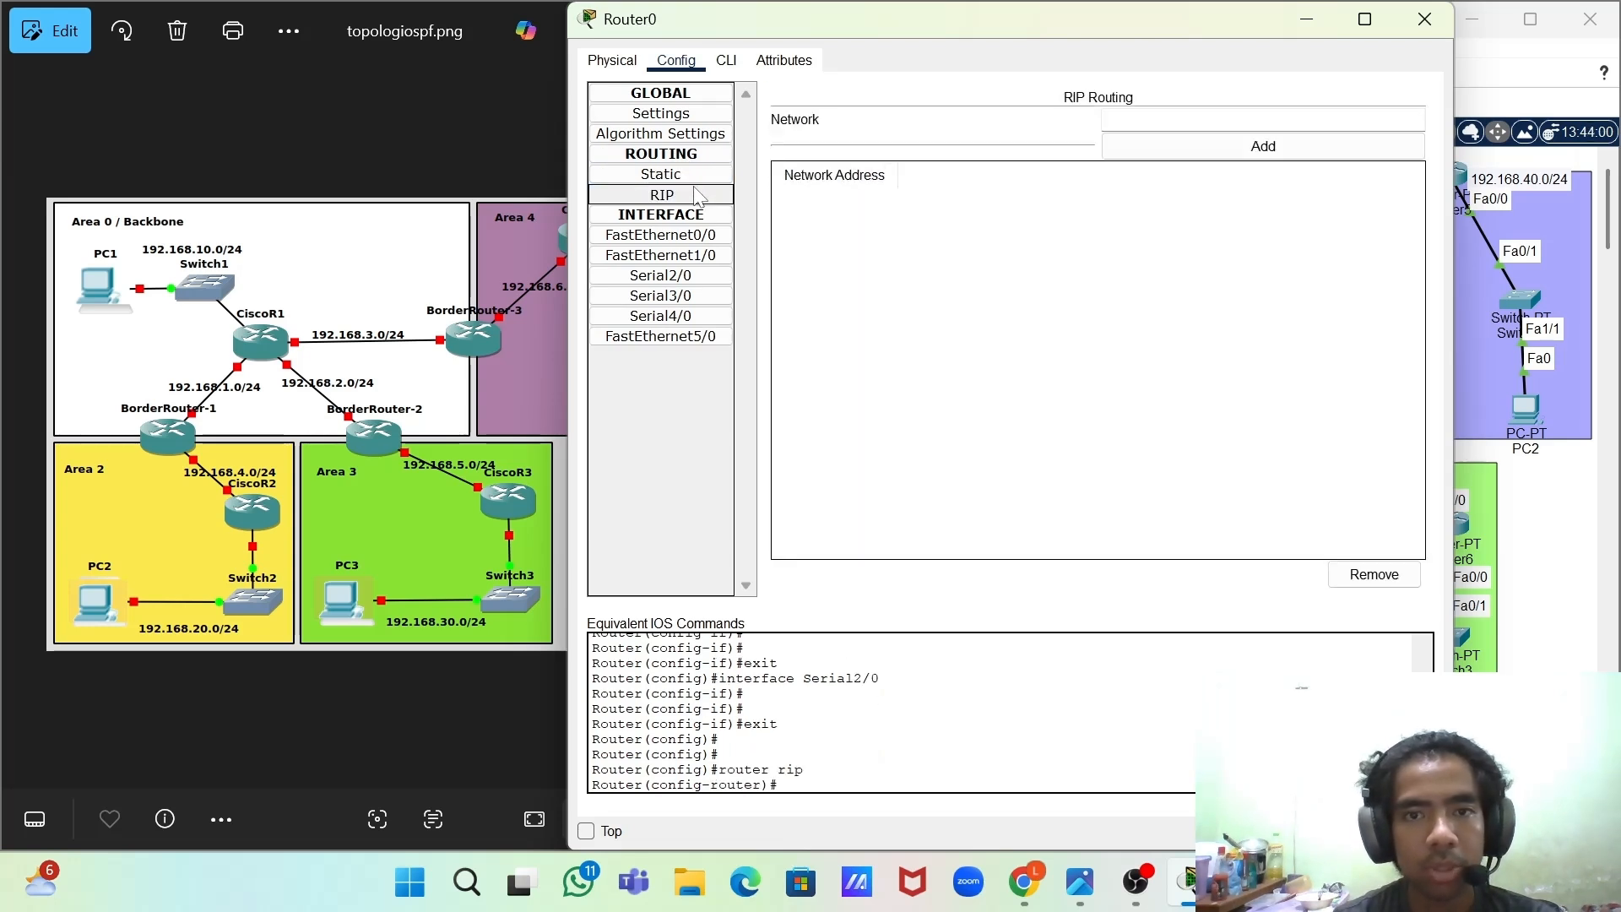
left_click(702, 178)
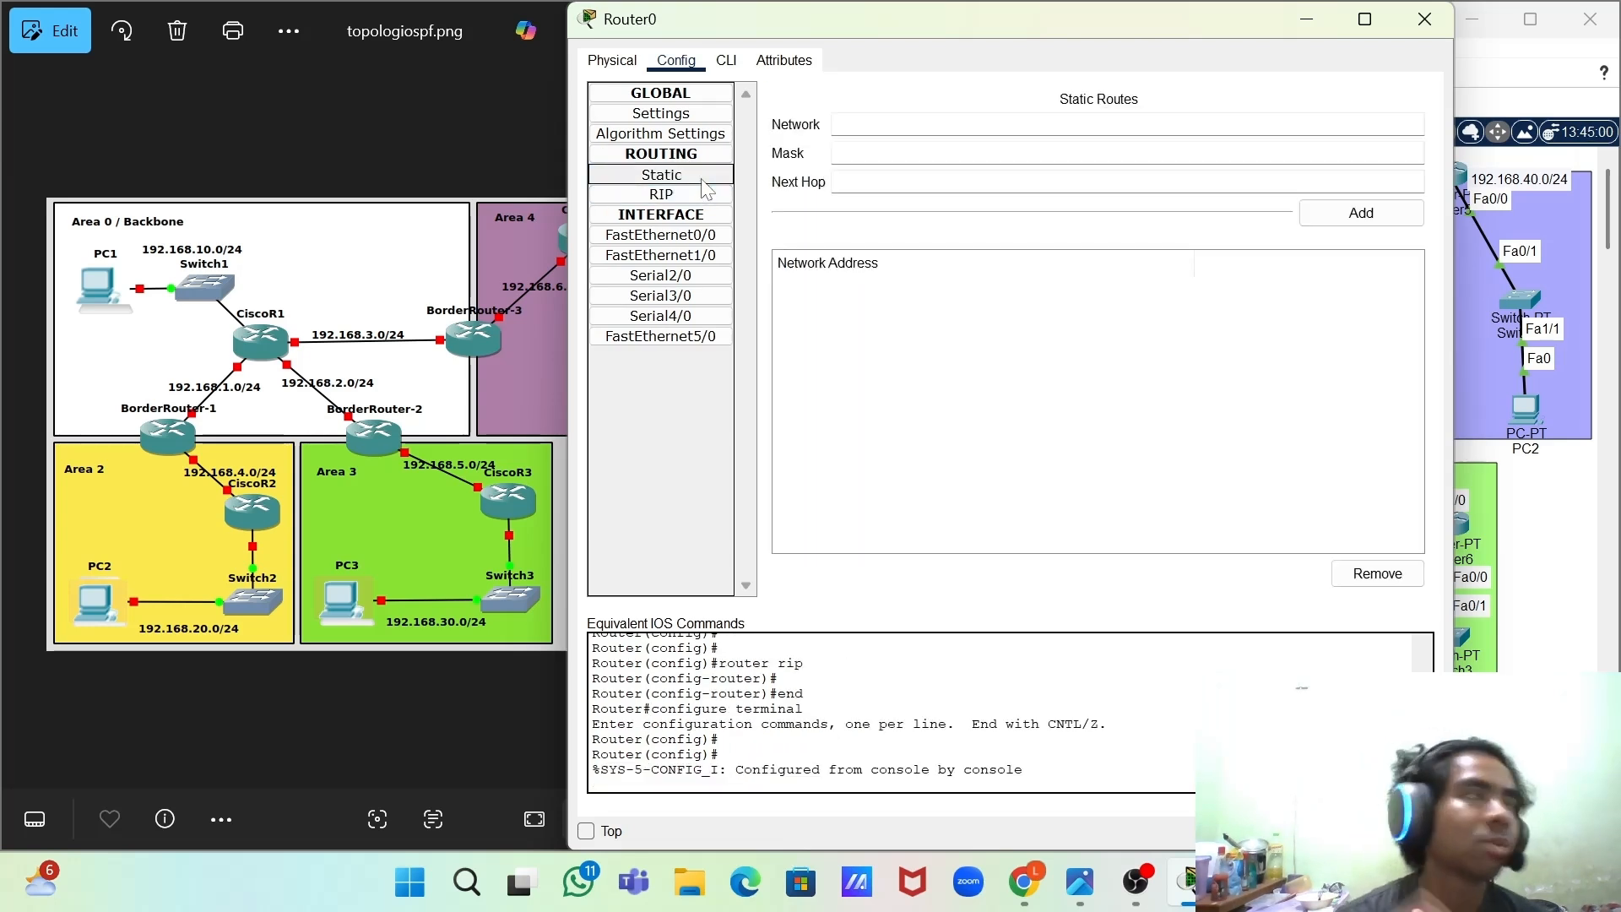
left_click(723, 75)
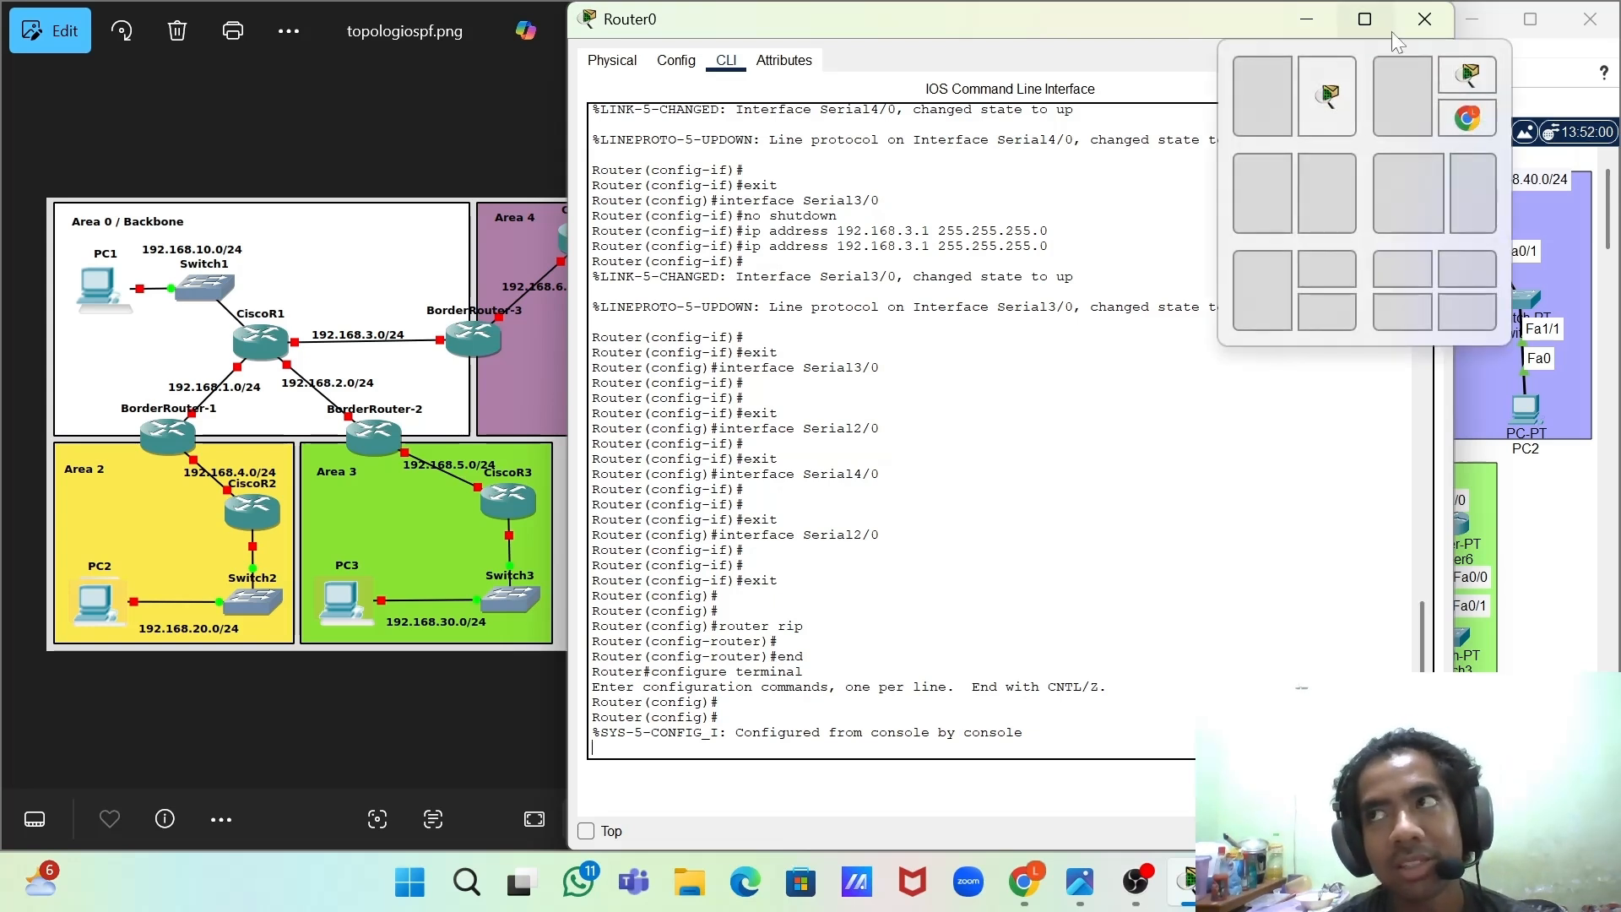
left_click(1300, 29)
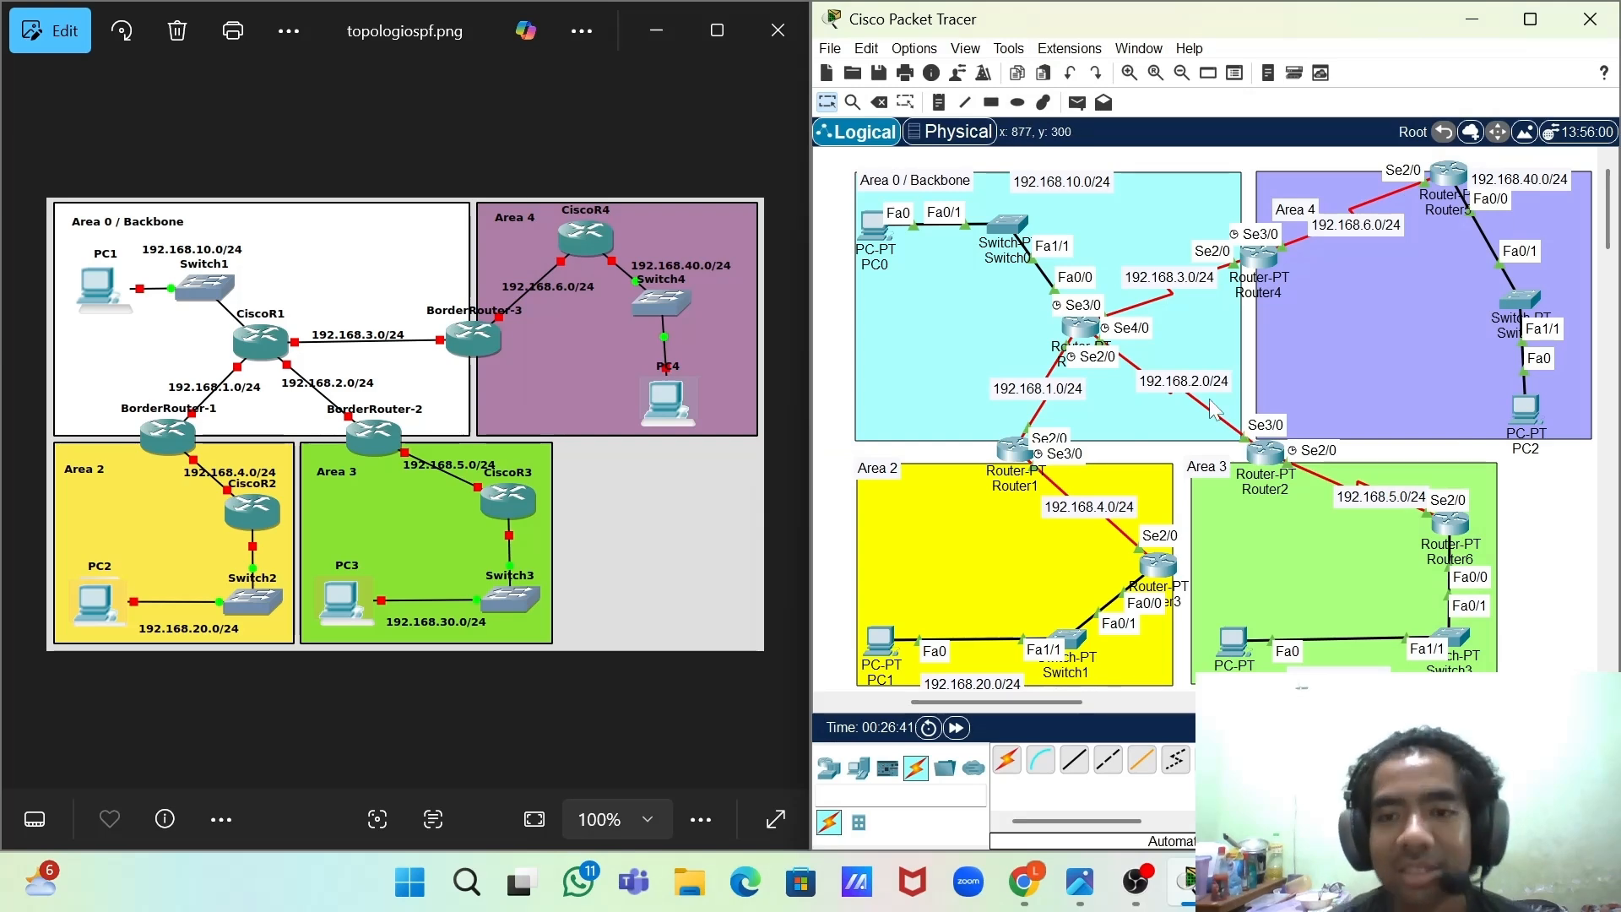
- Reopen Router0's command line and exit configuration and privileged modes, starting a fresh console session at the user prompt
left_click(1088, 331)
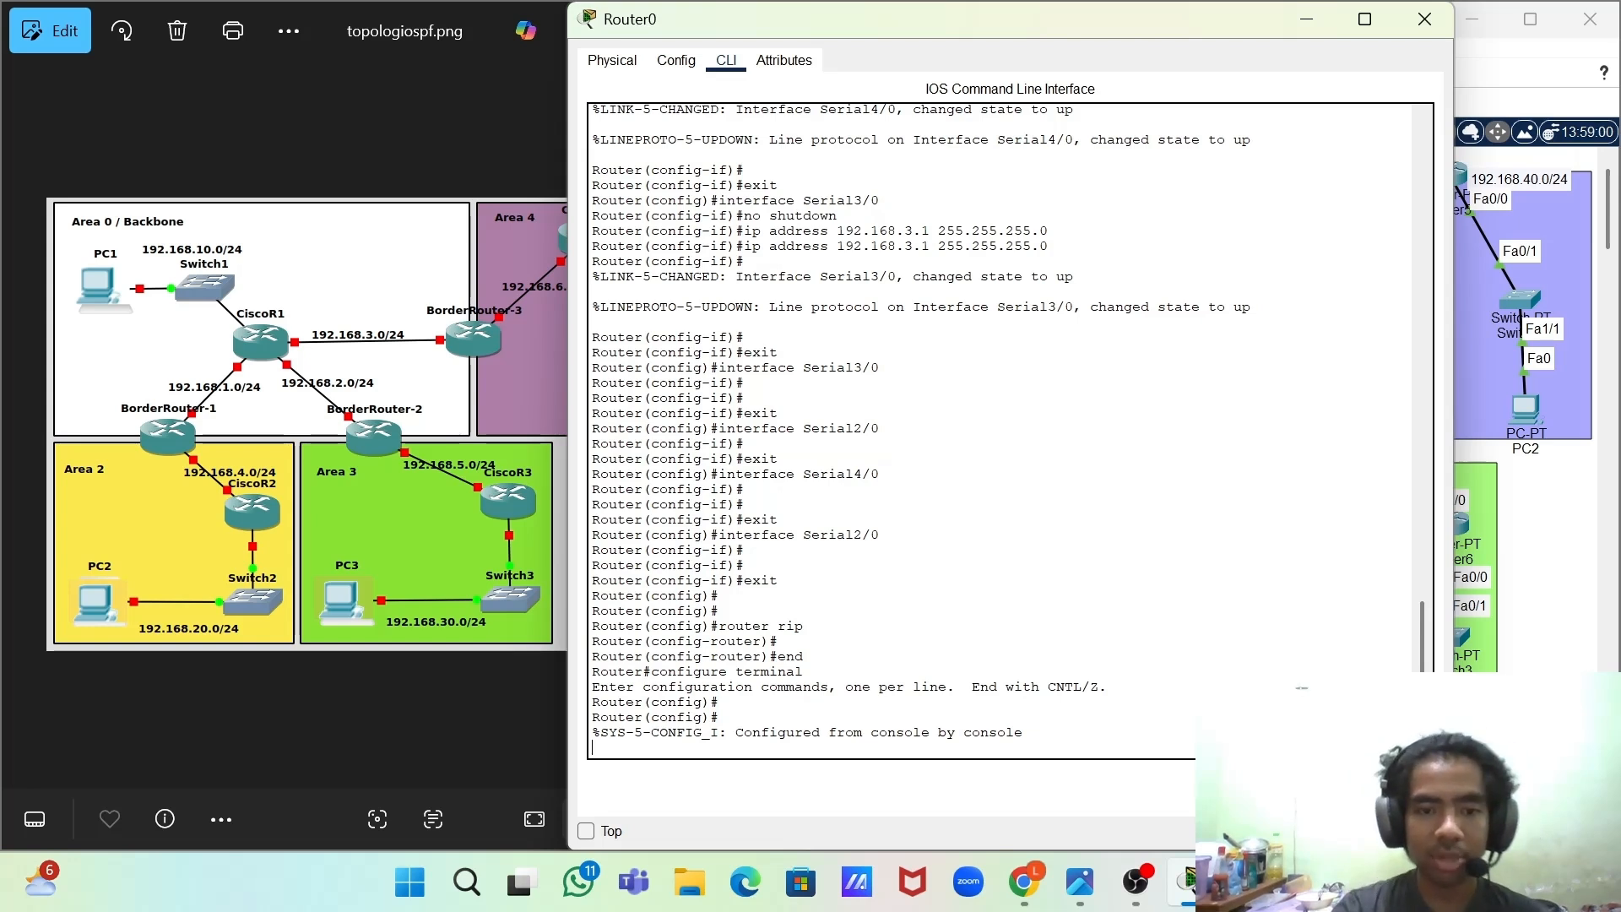
key("Return")
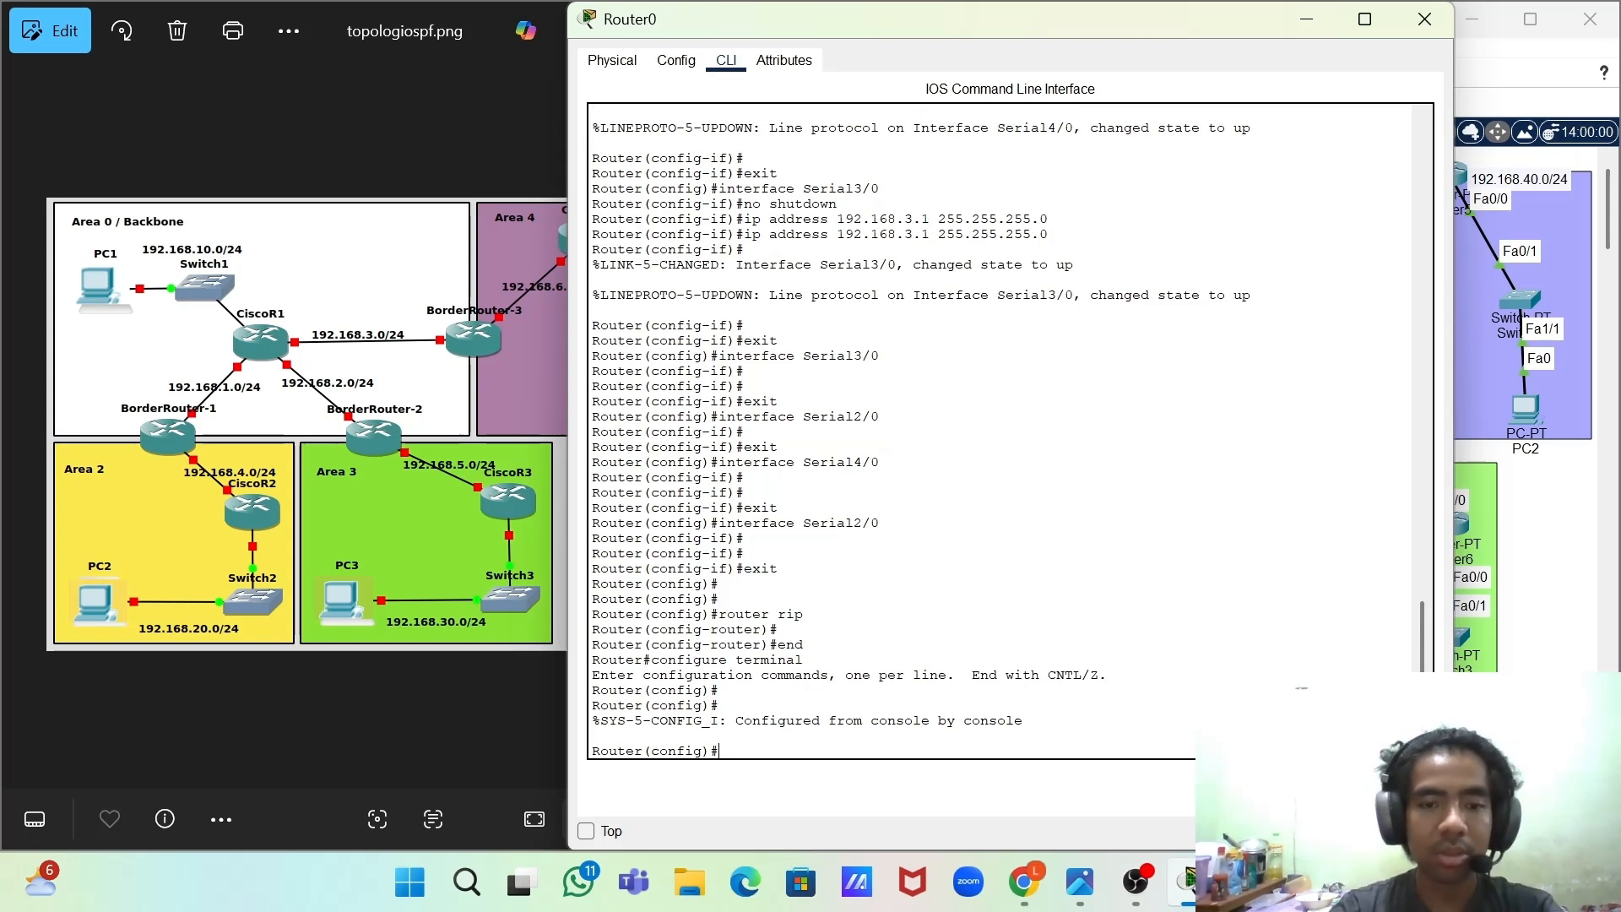
type("exit")
key("Return")
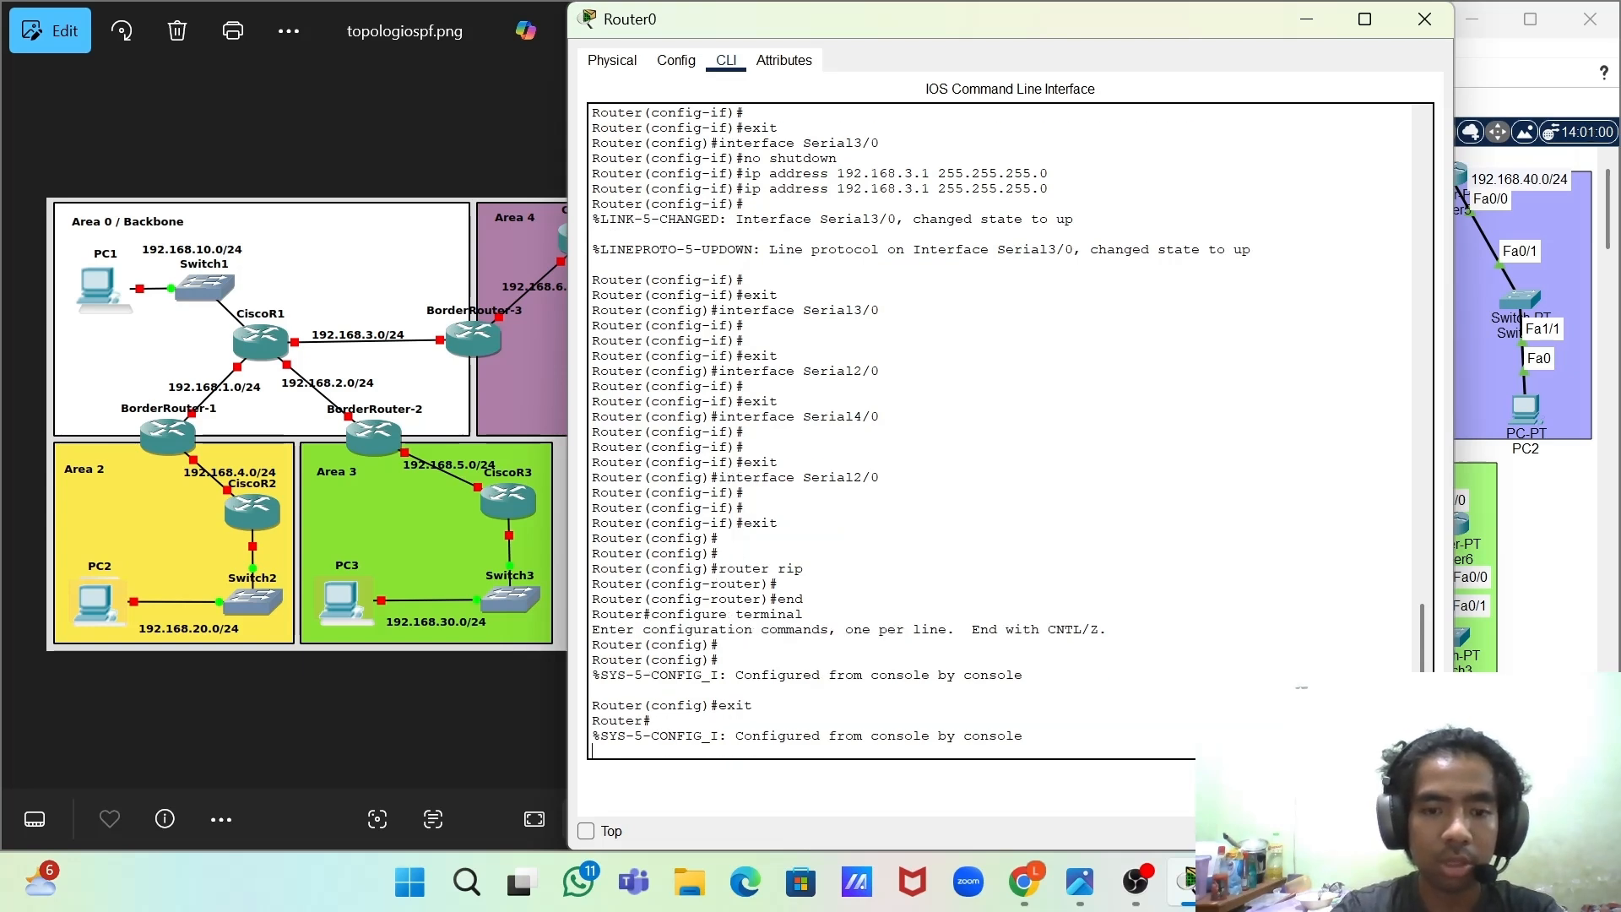
type("er#exi")
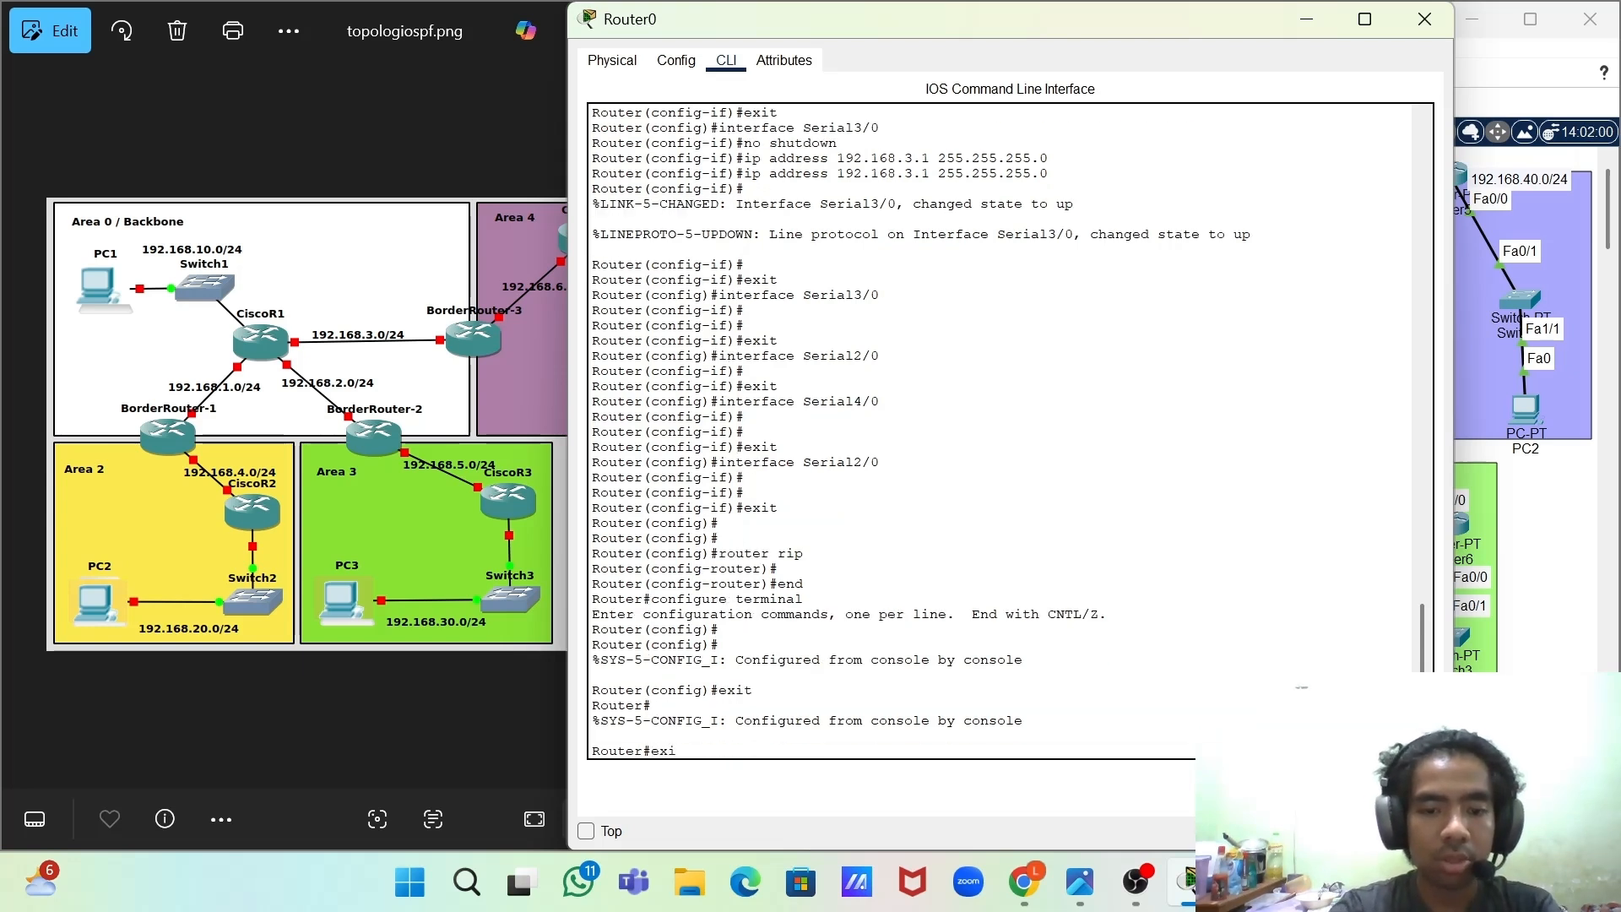
type("t")
key("Return")
key("Return")
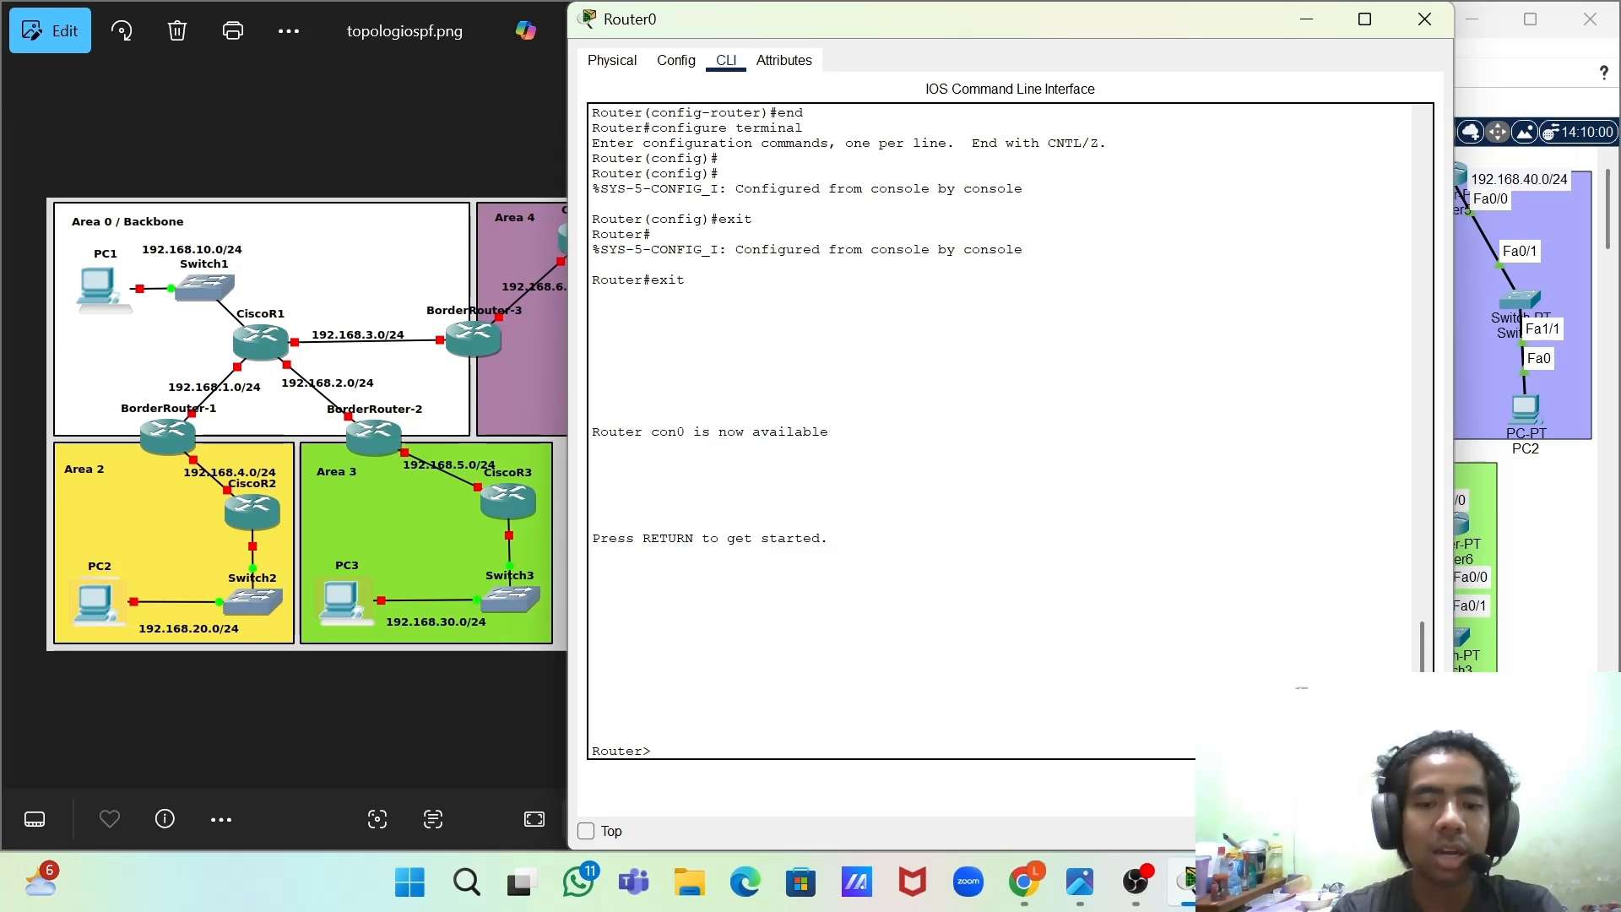
- Enter privileged mode on Router0 with the enable command
type("enabl")
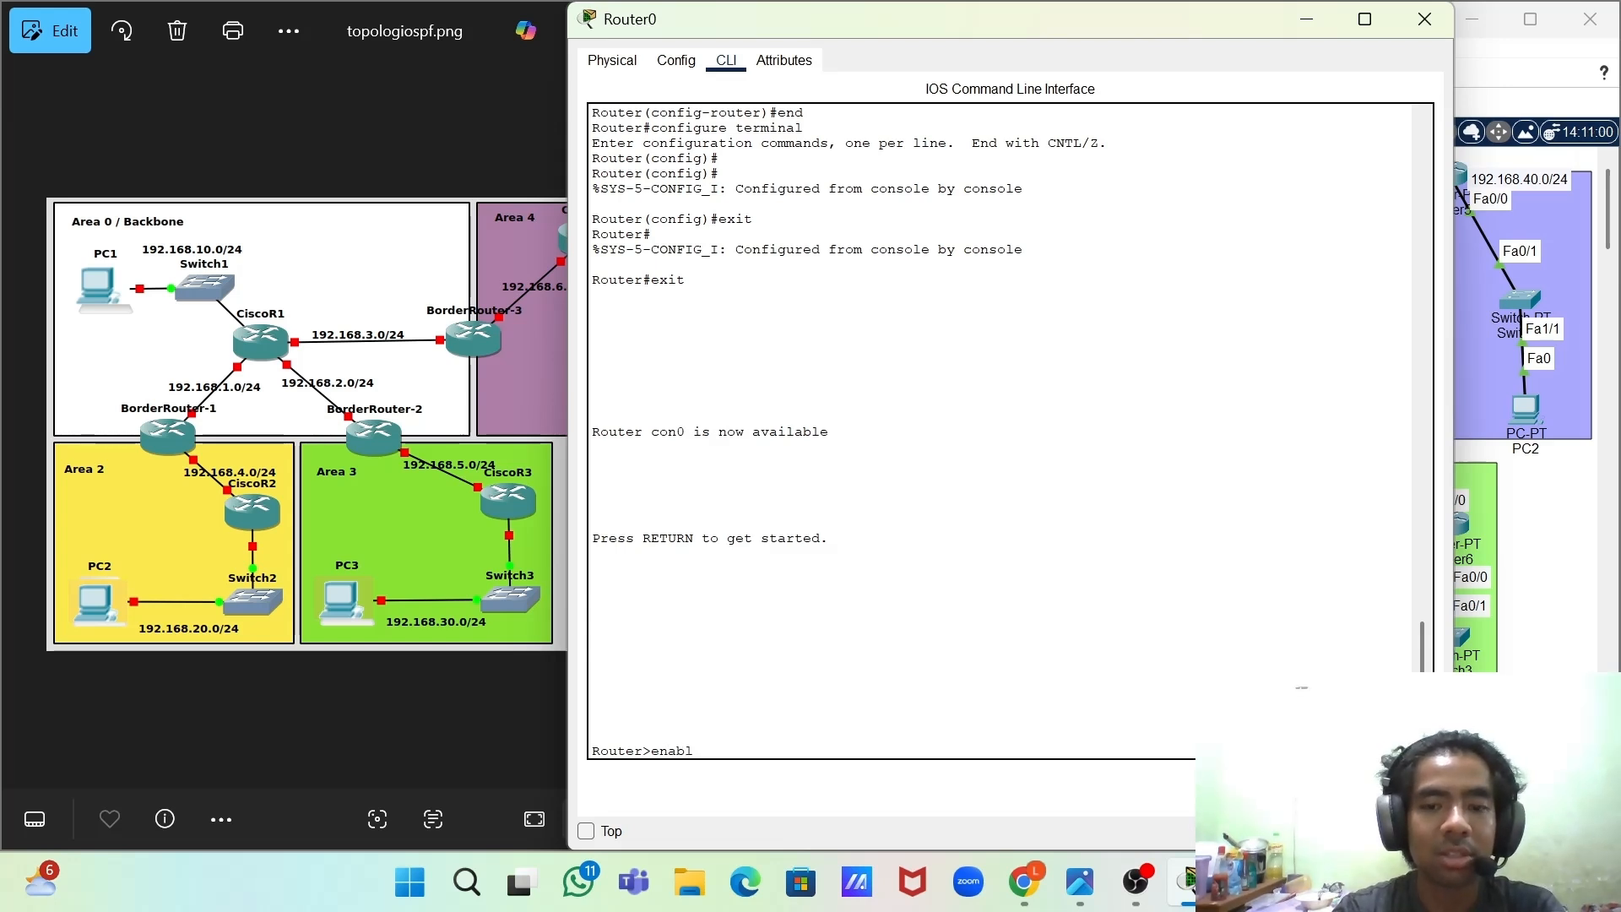
type("e")
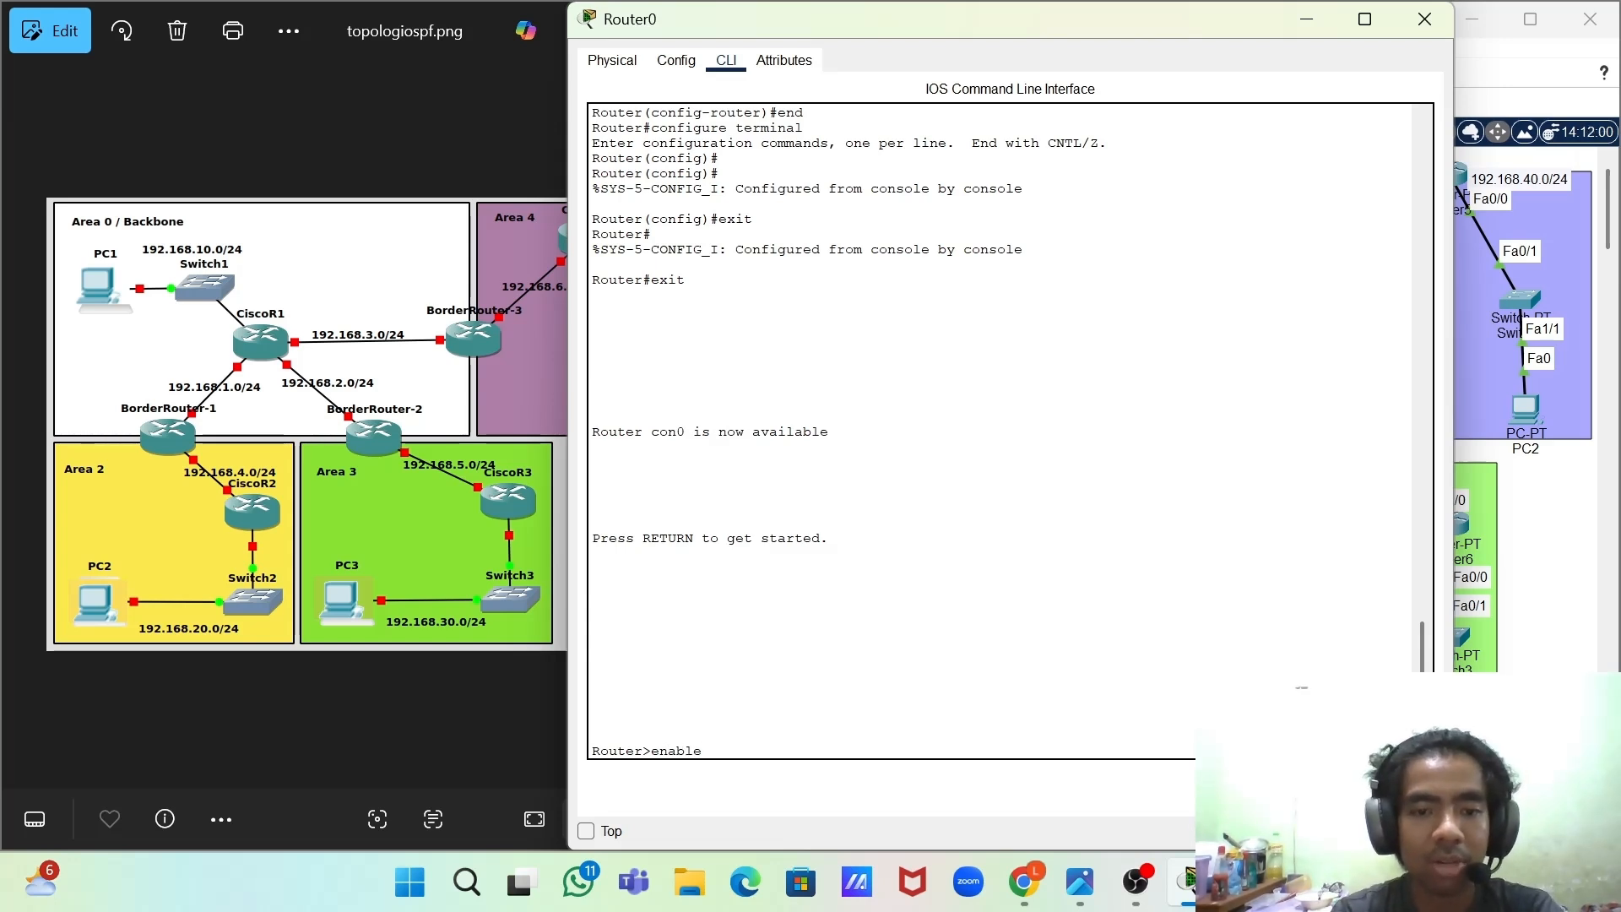
key("Return")
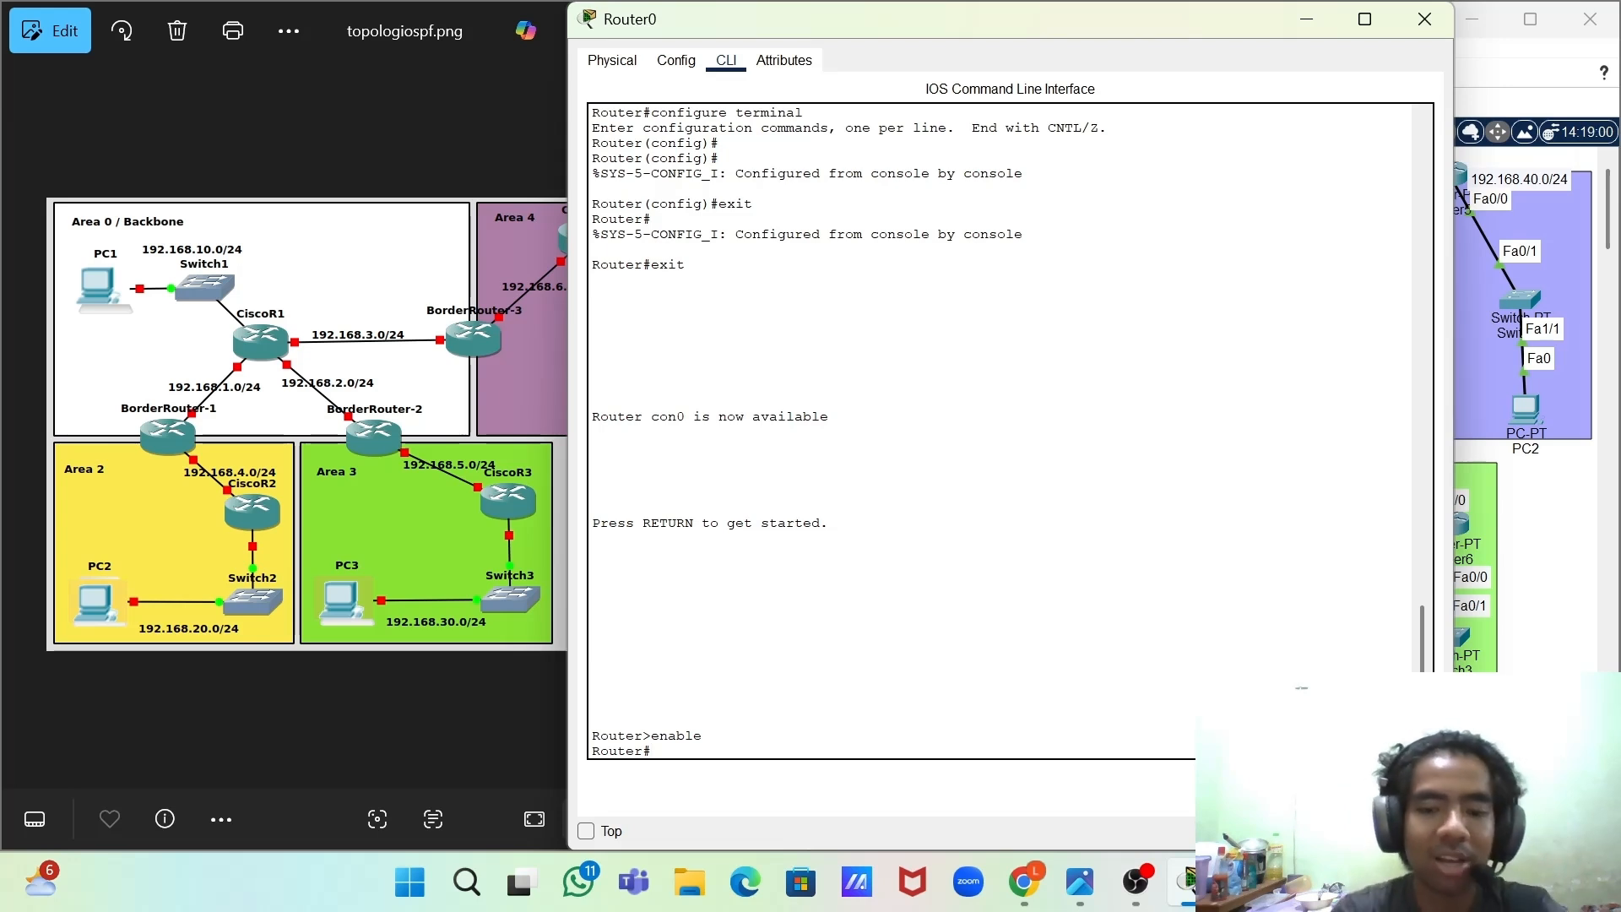
type("co")
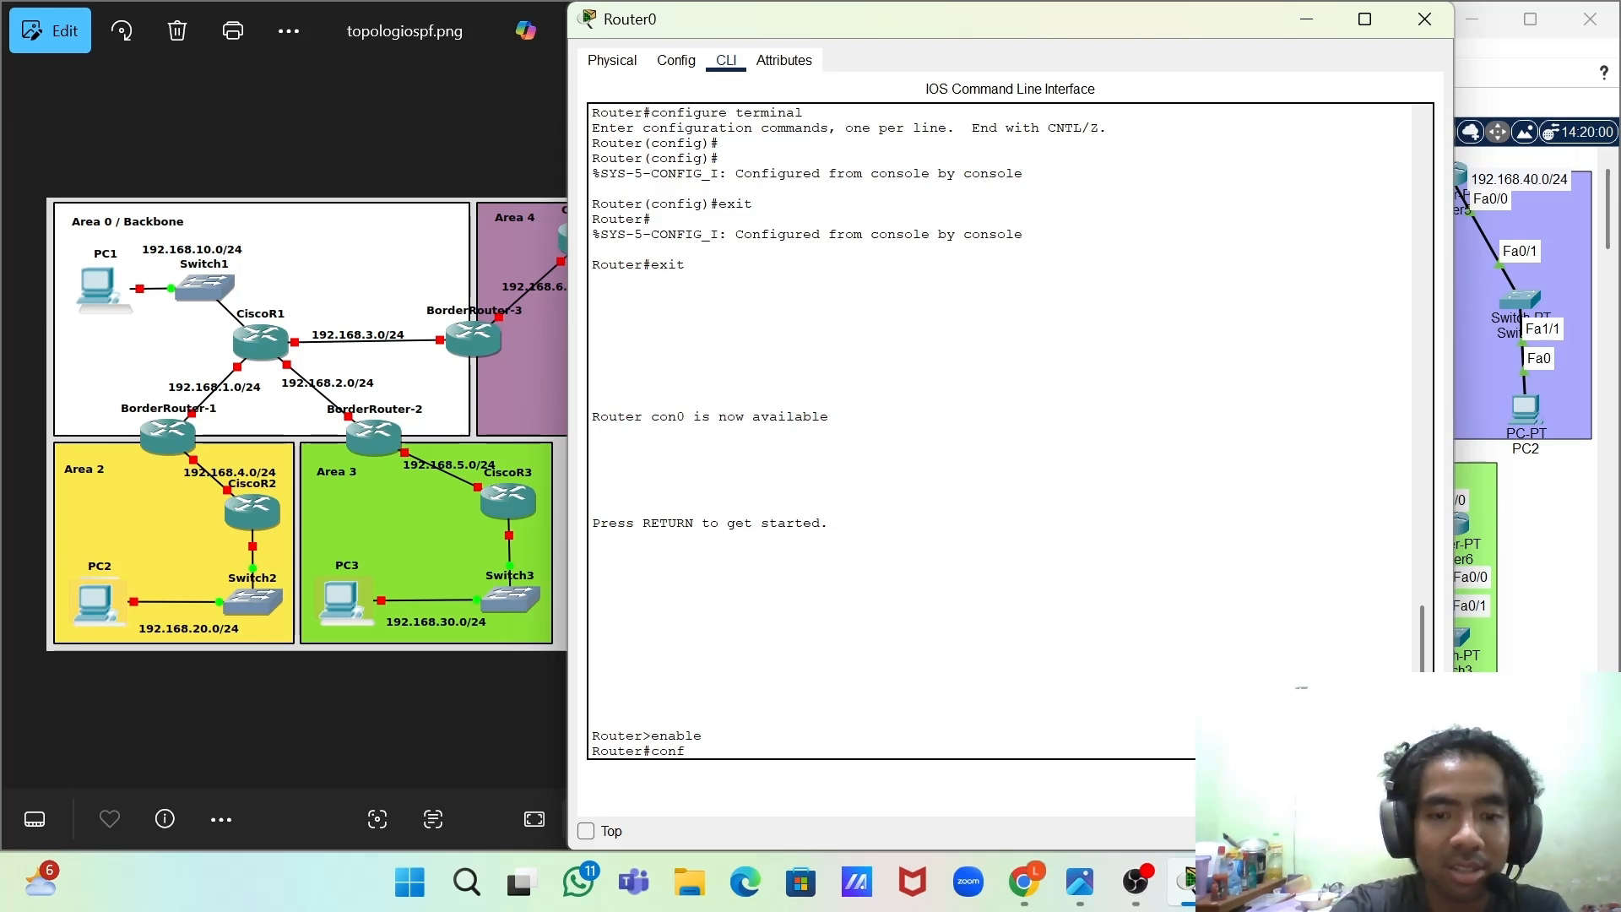
type("nf")
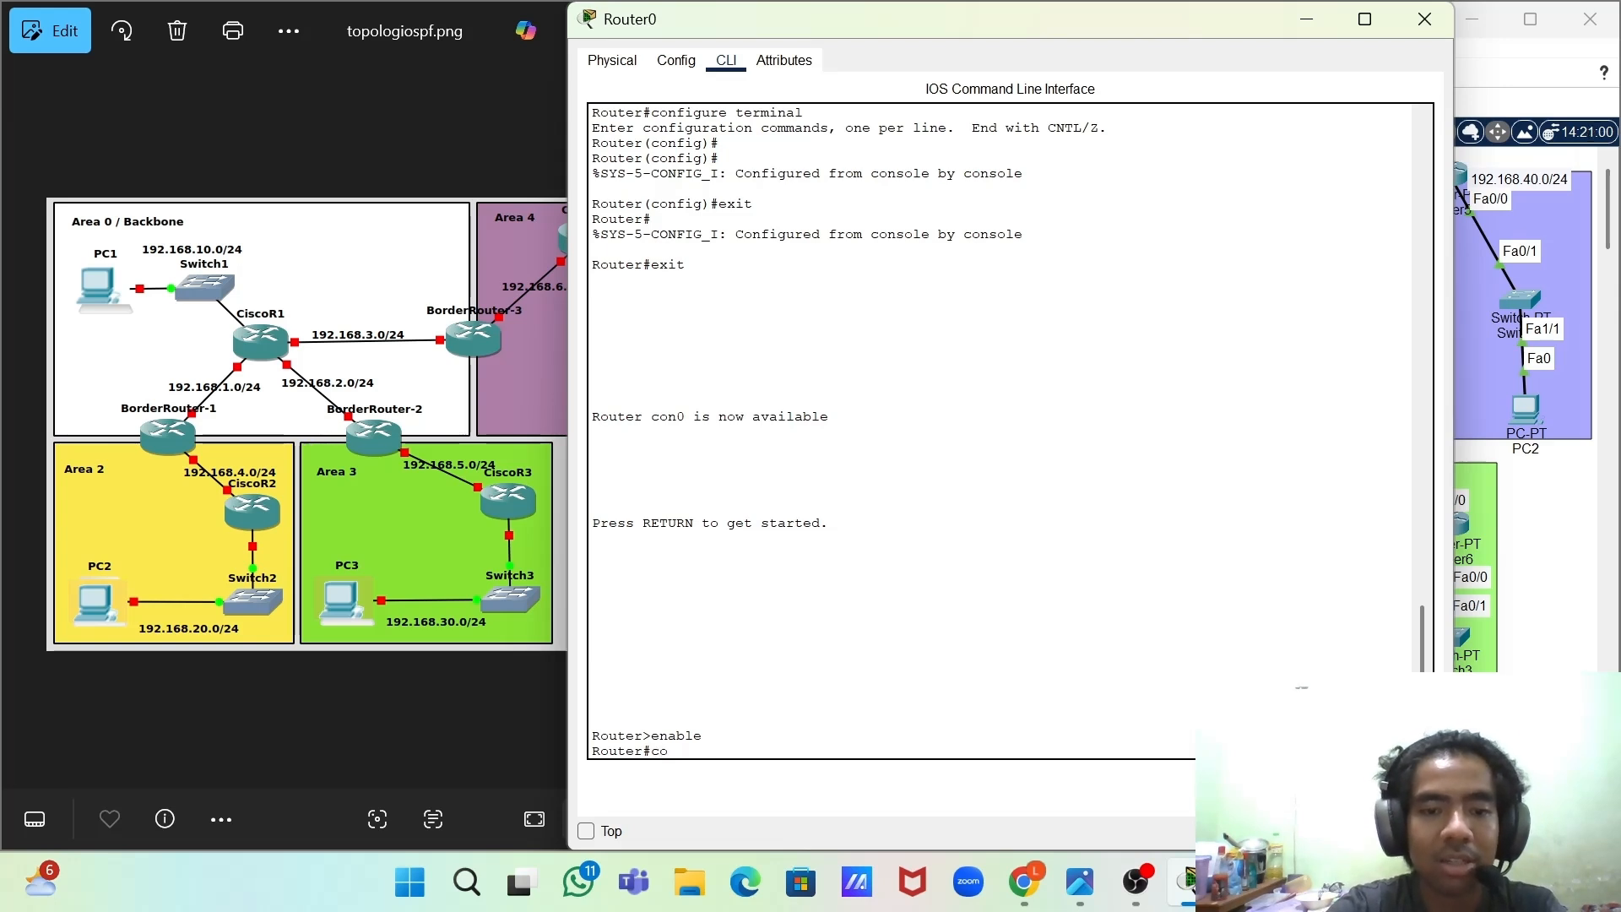
type("igure terminal")
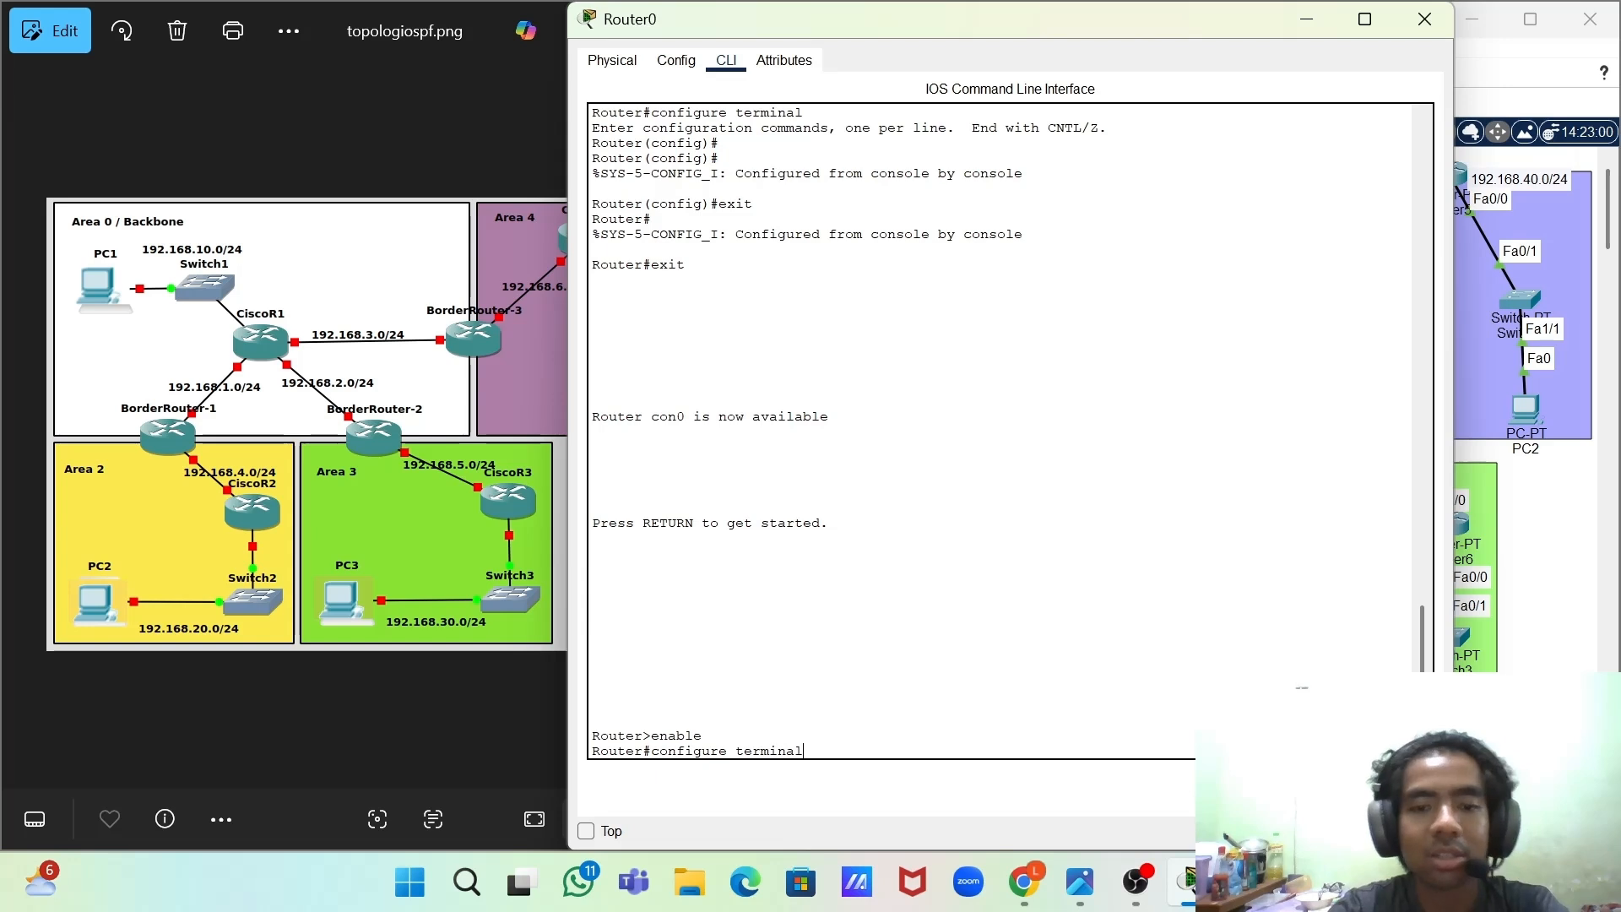
key("BackSpace")
key("BackSpace")
key("BackSpace")
key("BackSpace")
key("BackSpace")
key("BackSpace")
key("BackSpace")
key("BackSpace")
key("BackSpace")
key("BackSpace")
key("BackSpace")
key("BackSpace")
key("BackSpace")
key("BackSpace")
key("BackSpace")
key("BackSpace")
key("BackSpace")
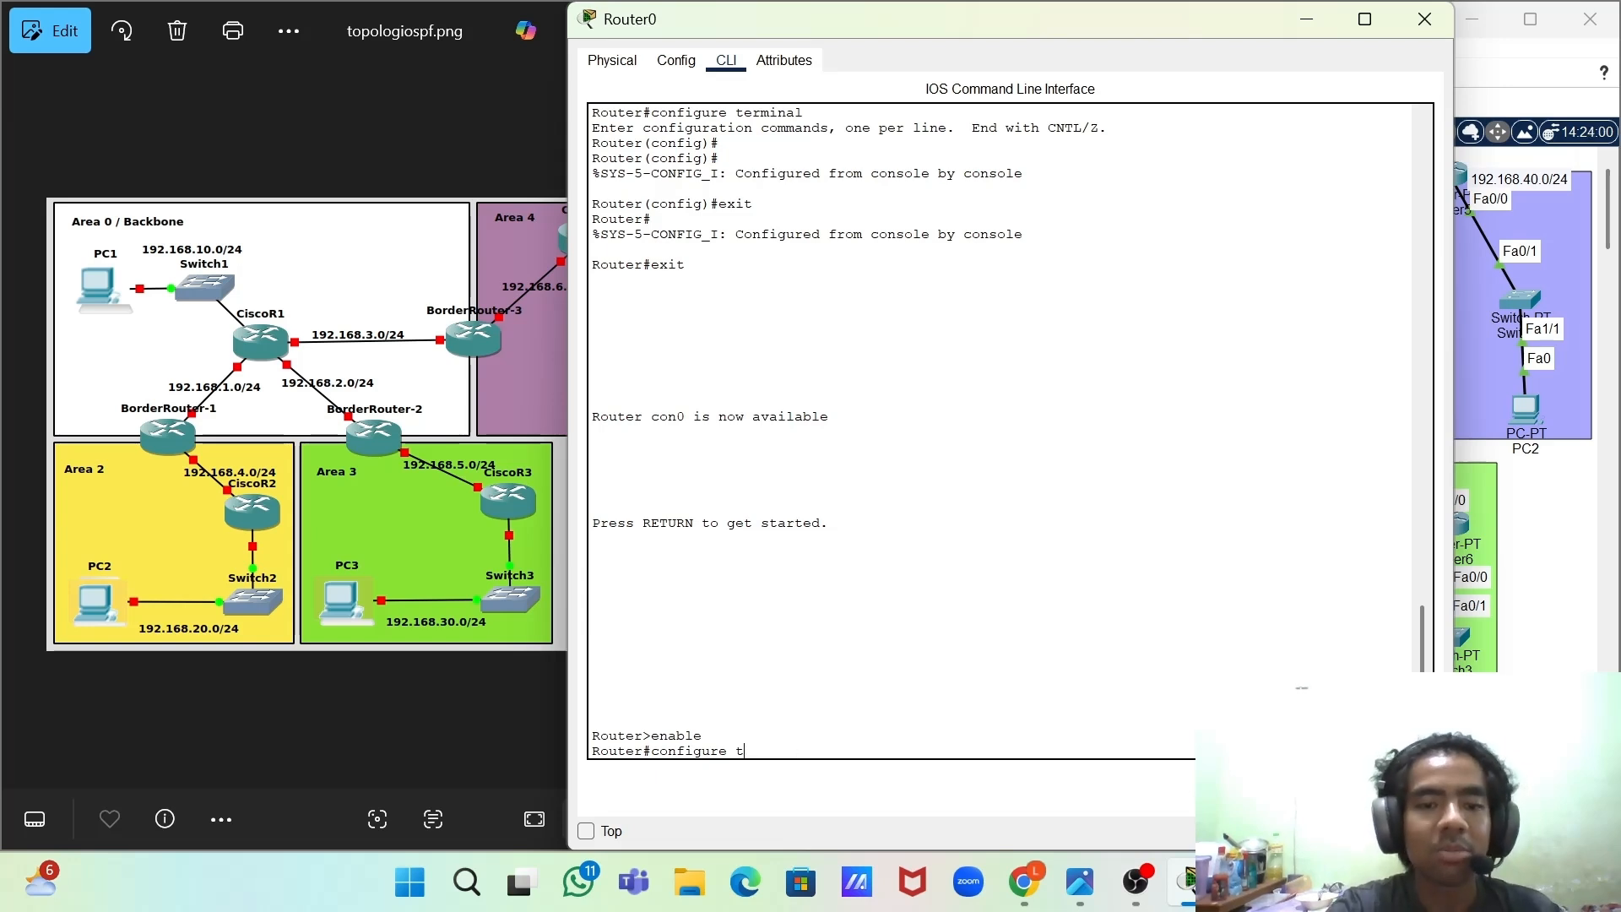
- Enter Router0's global configuration mode with conf t and start OSPF process 1 with router ospf 1
type("con")
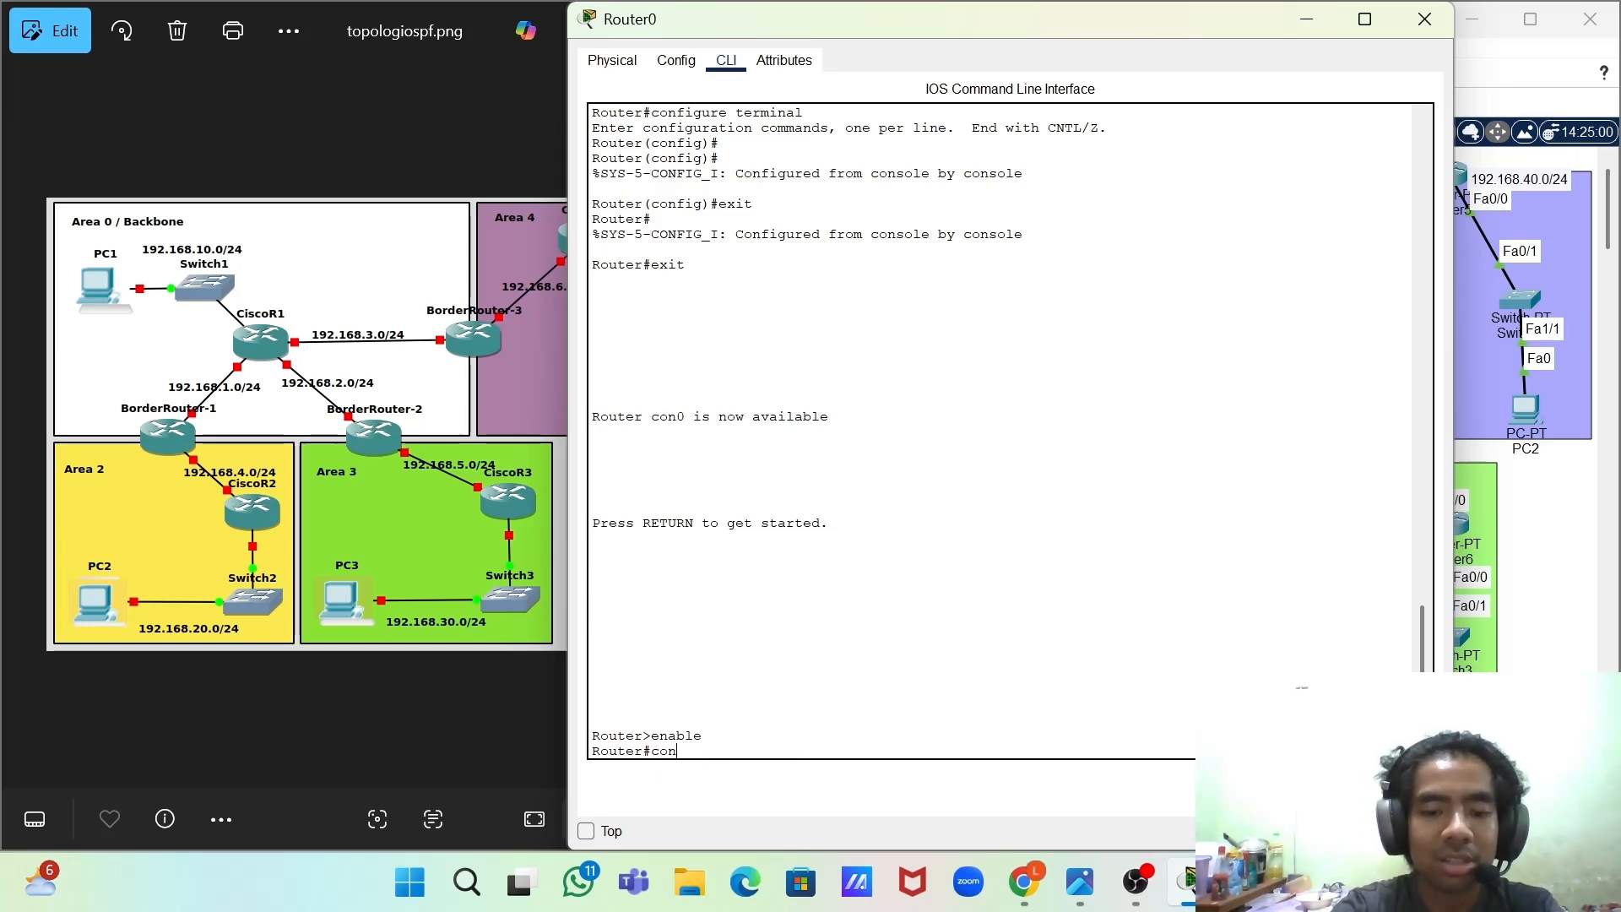
type("g t")
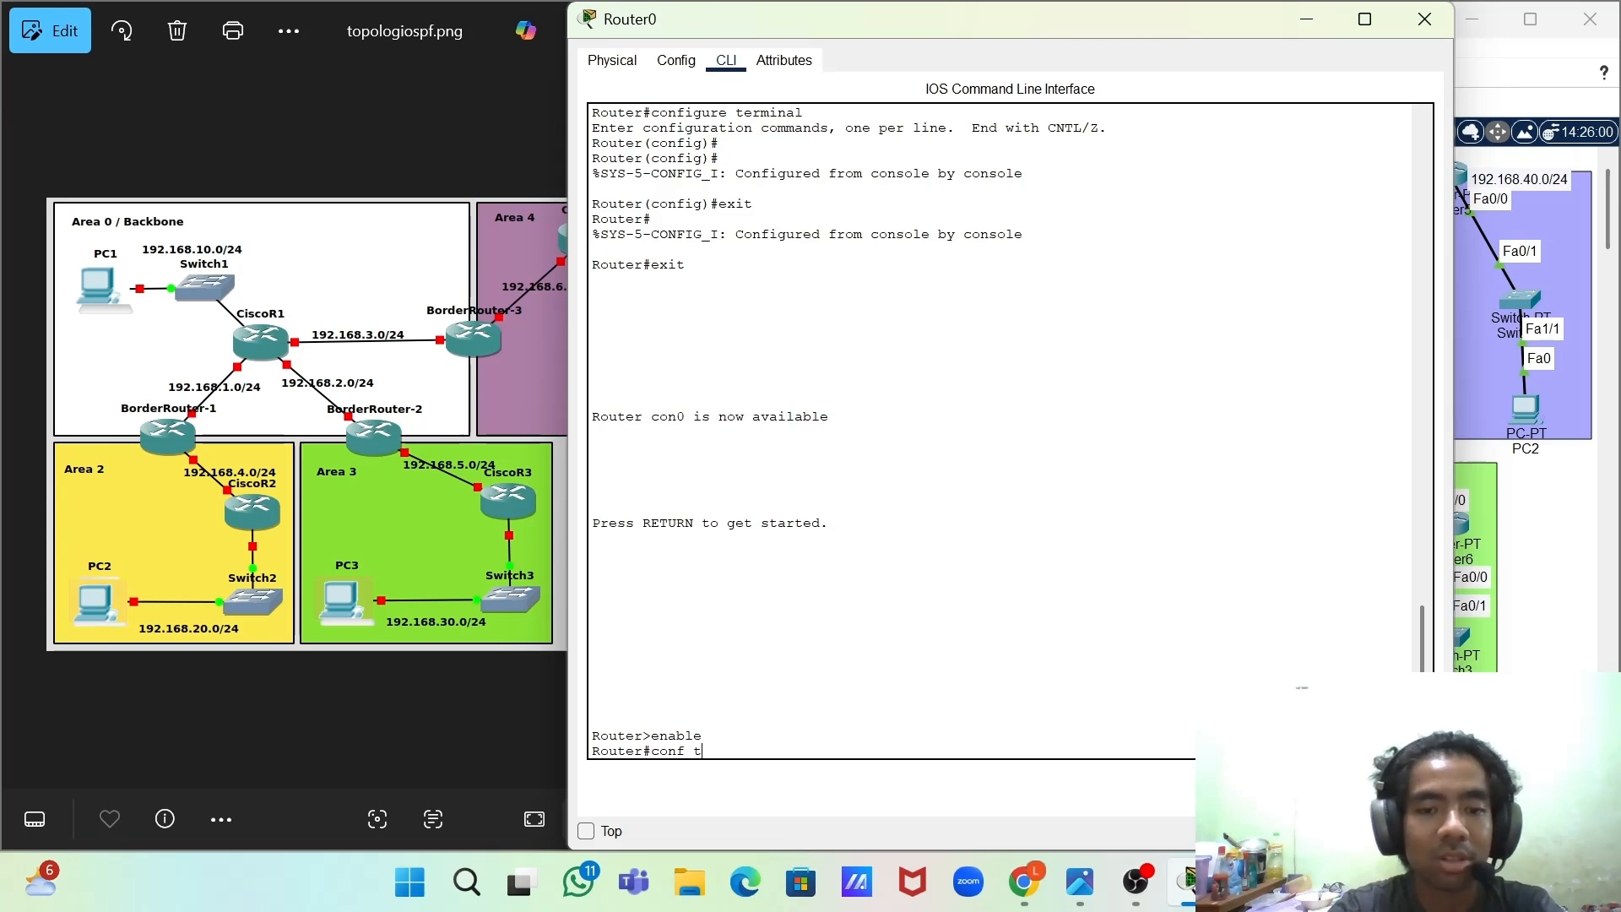
key("Return")
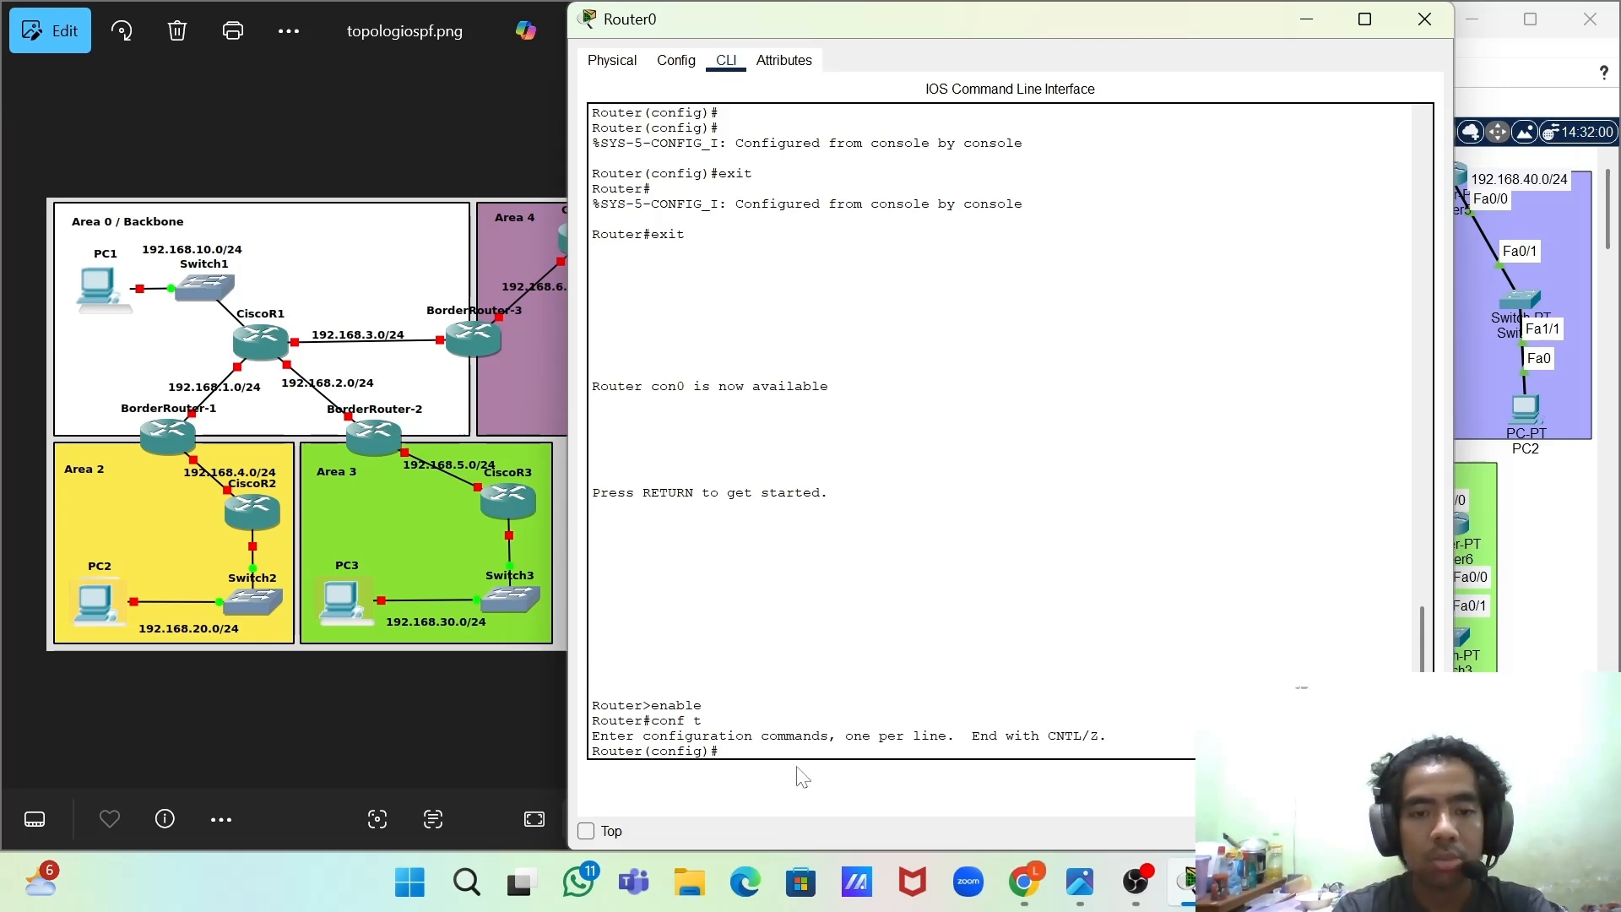
type("route")
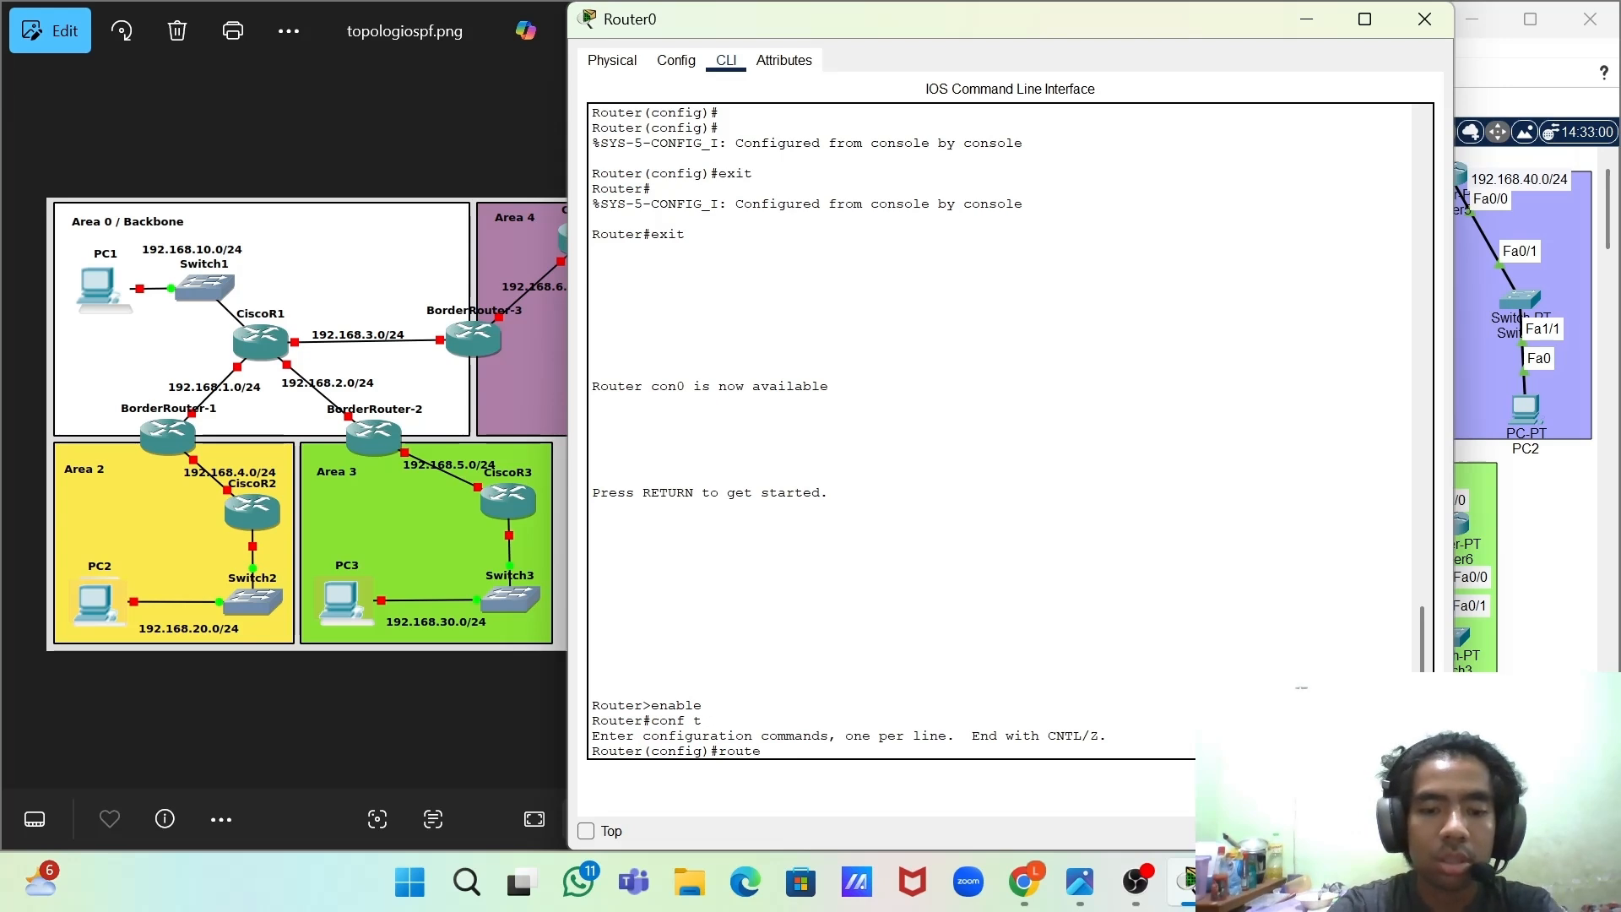
type("r osp")
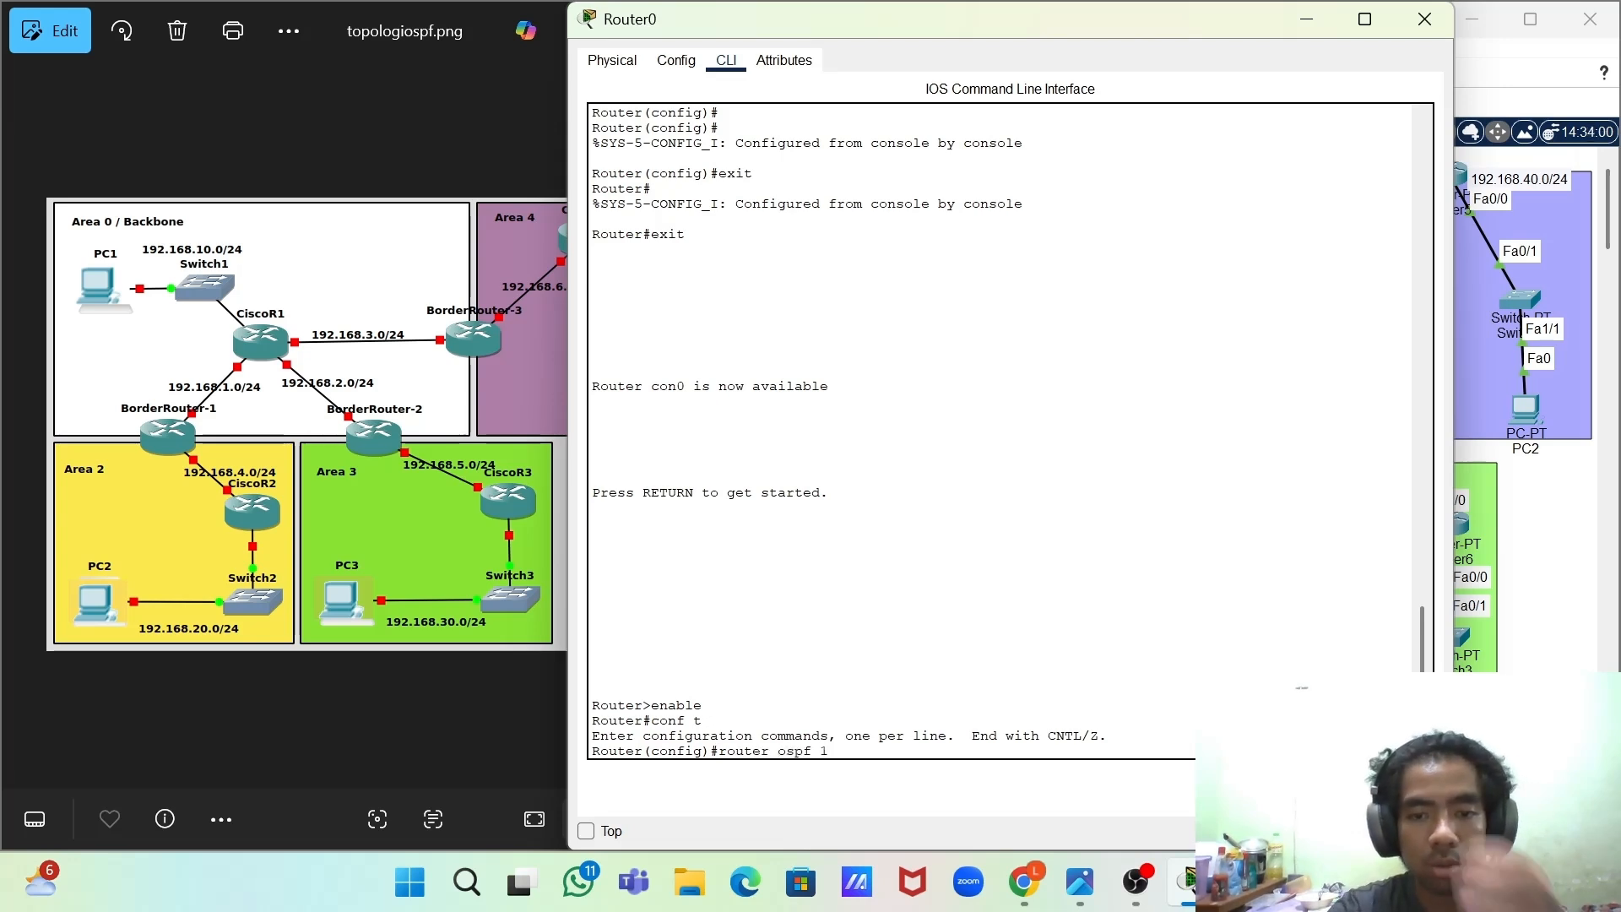
type("f 1")
key("Return")
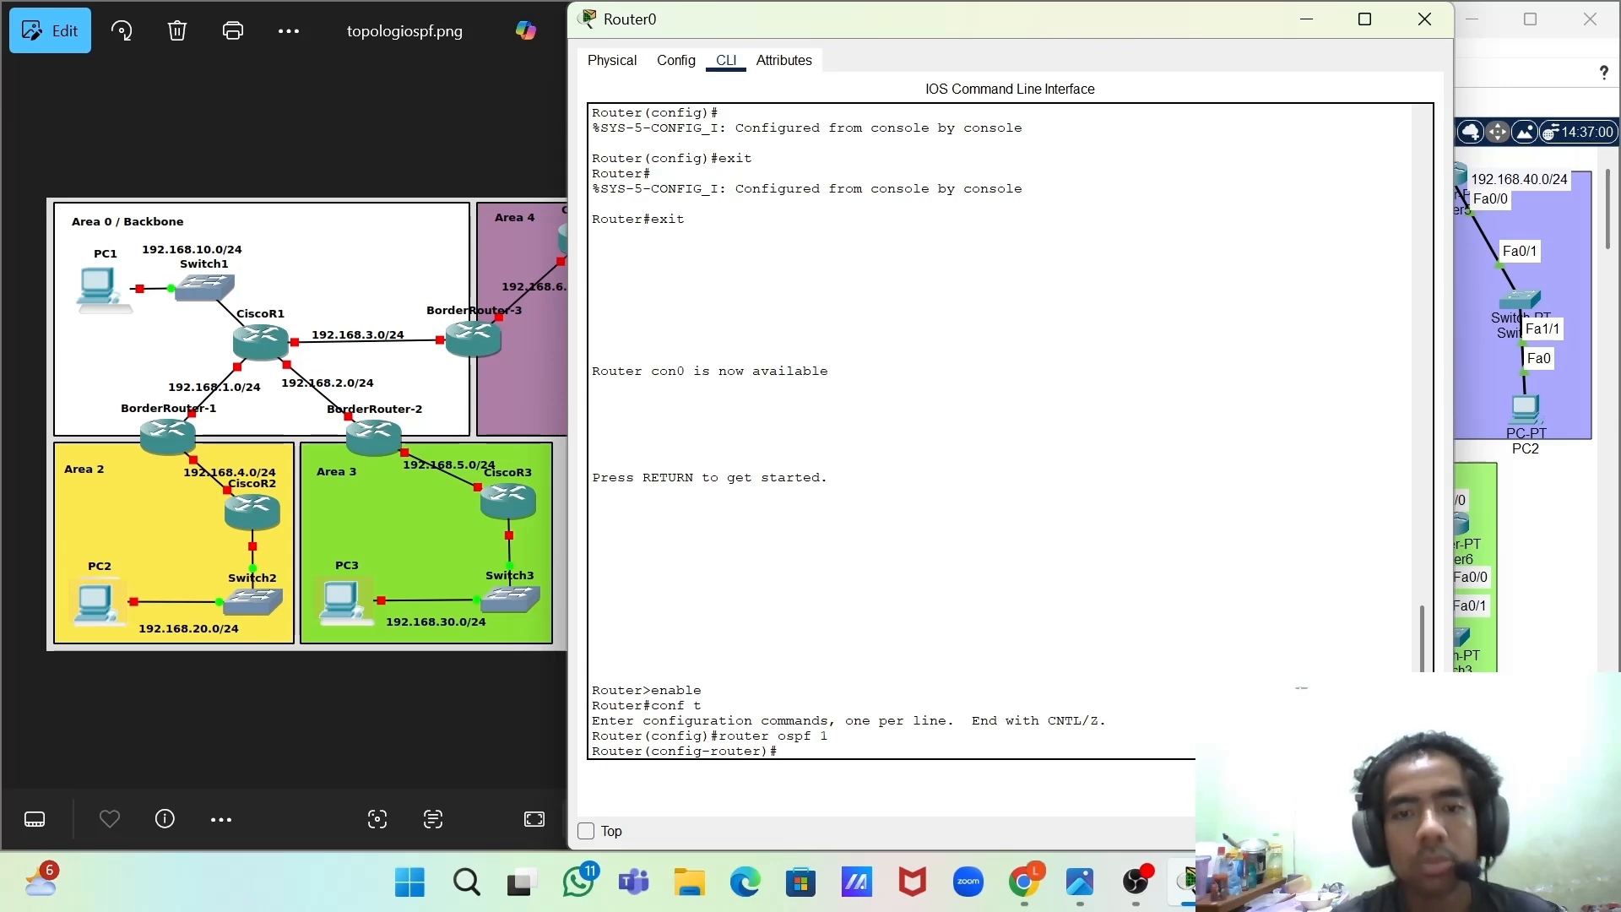
- Begin Router0's OSPF network statement with "network 192.168", uncovering the topology to consult the Area 0 network addresses
left_click_drag(1191, 30, 1250, 557)
scroll(1194, 341, "down", 1)
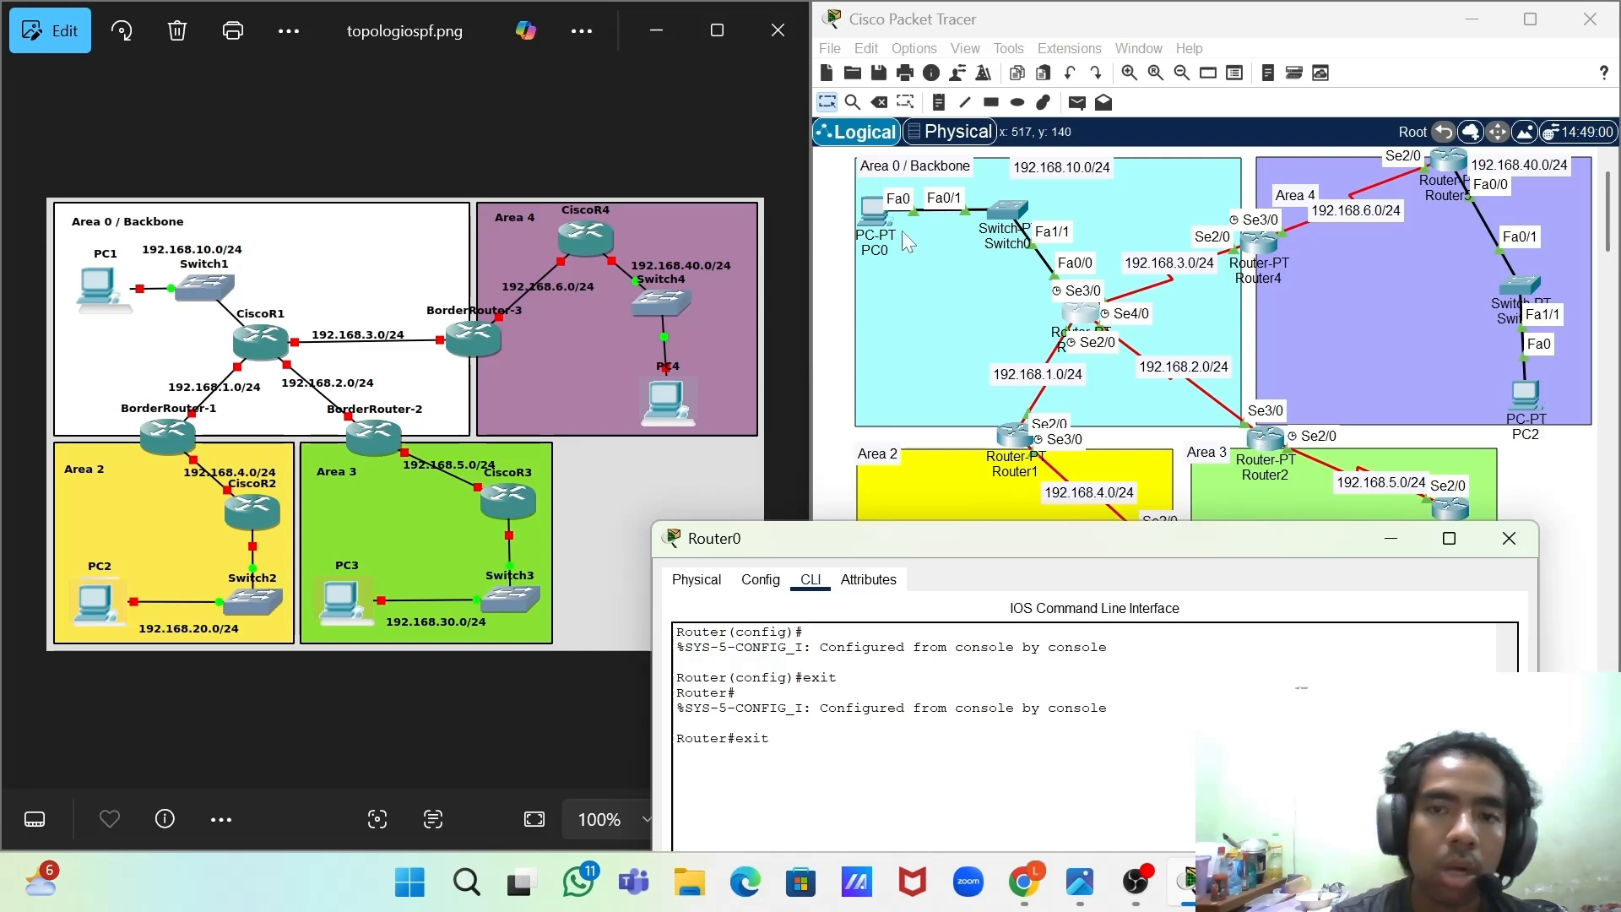
left_click_drag(1011, 541, 1020, 86)
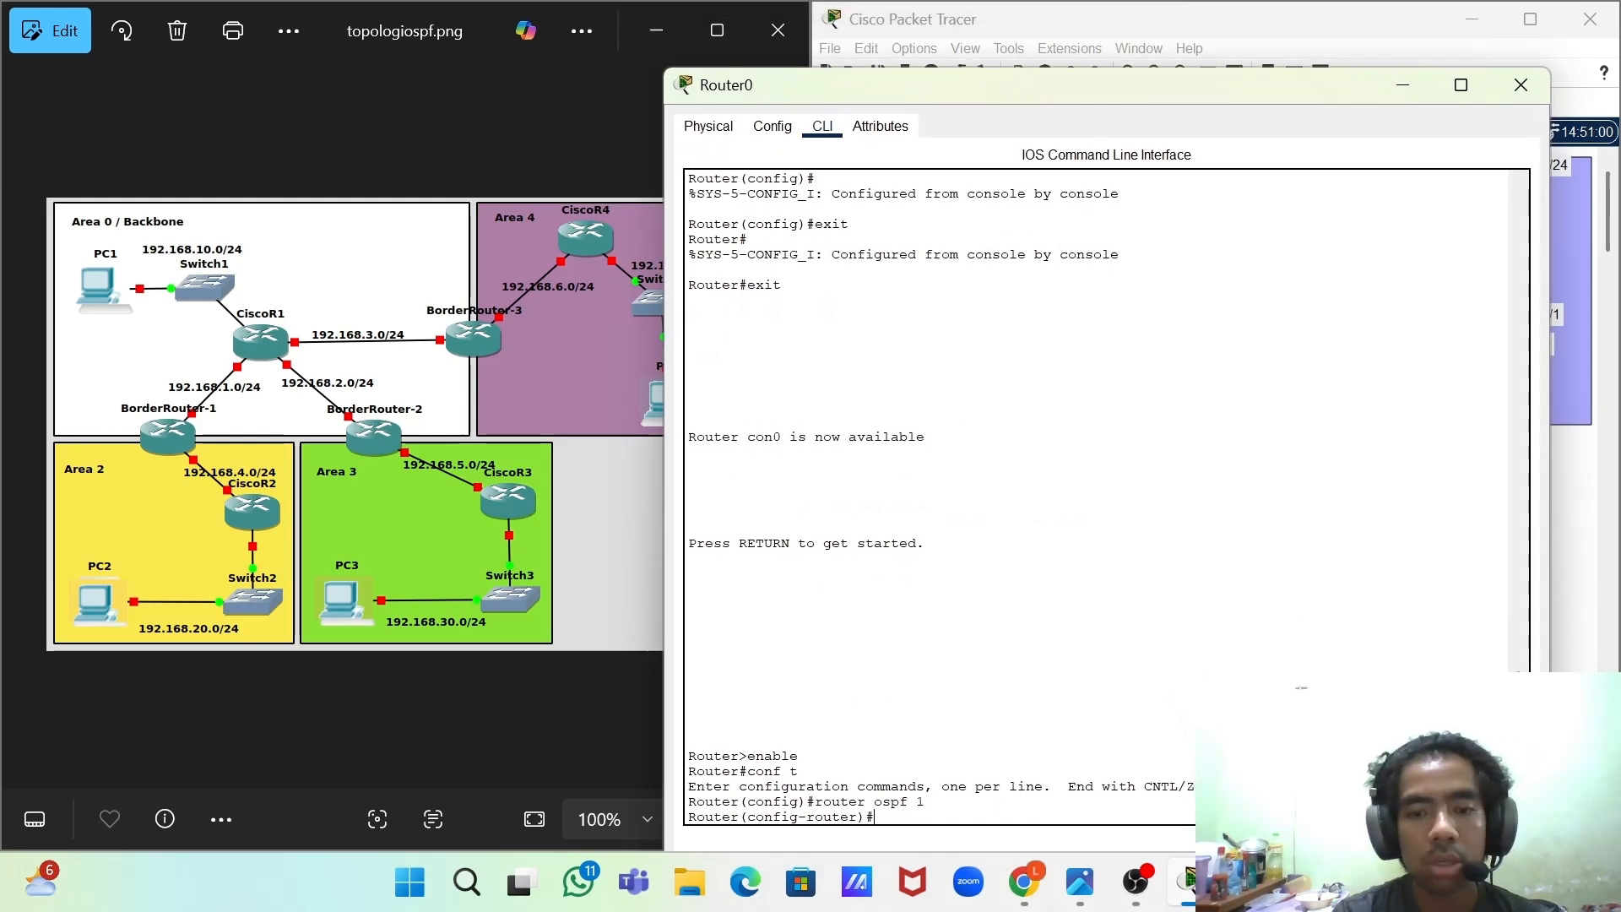
type("etwo")
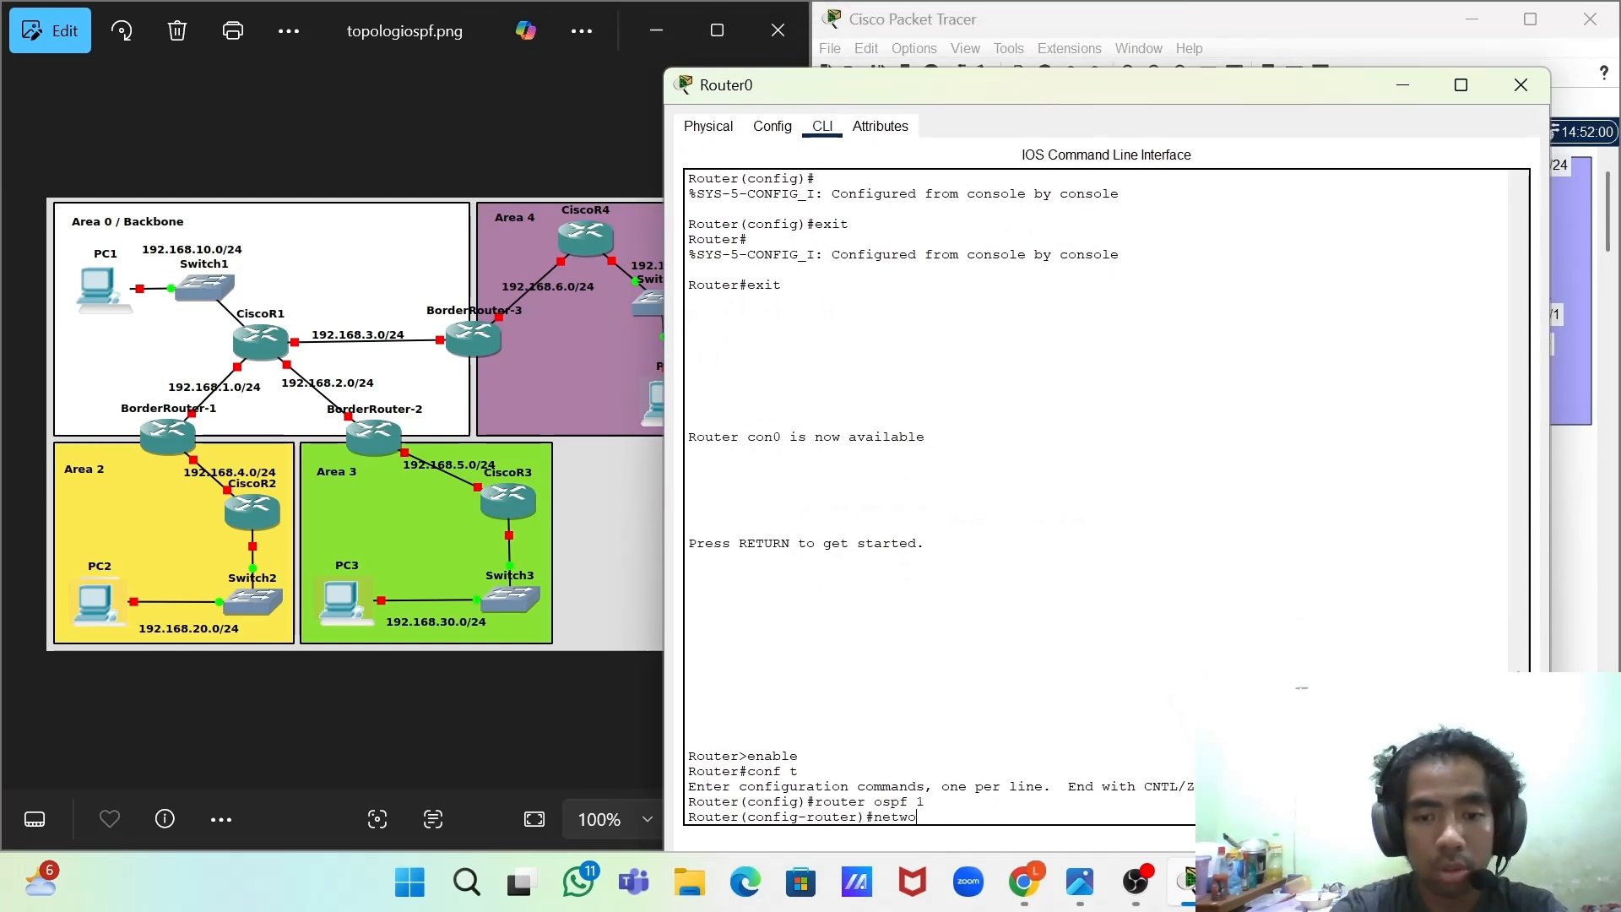
type("rk 192.168")
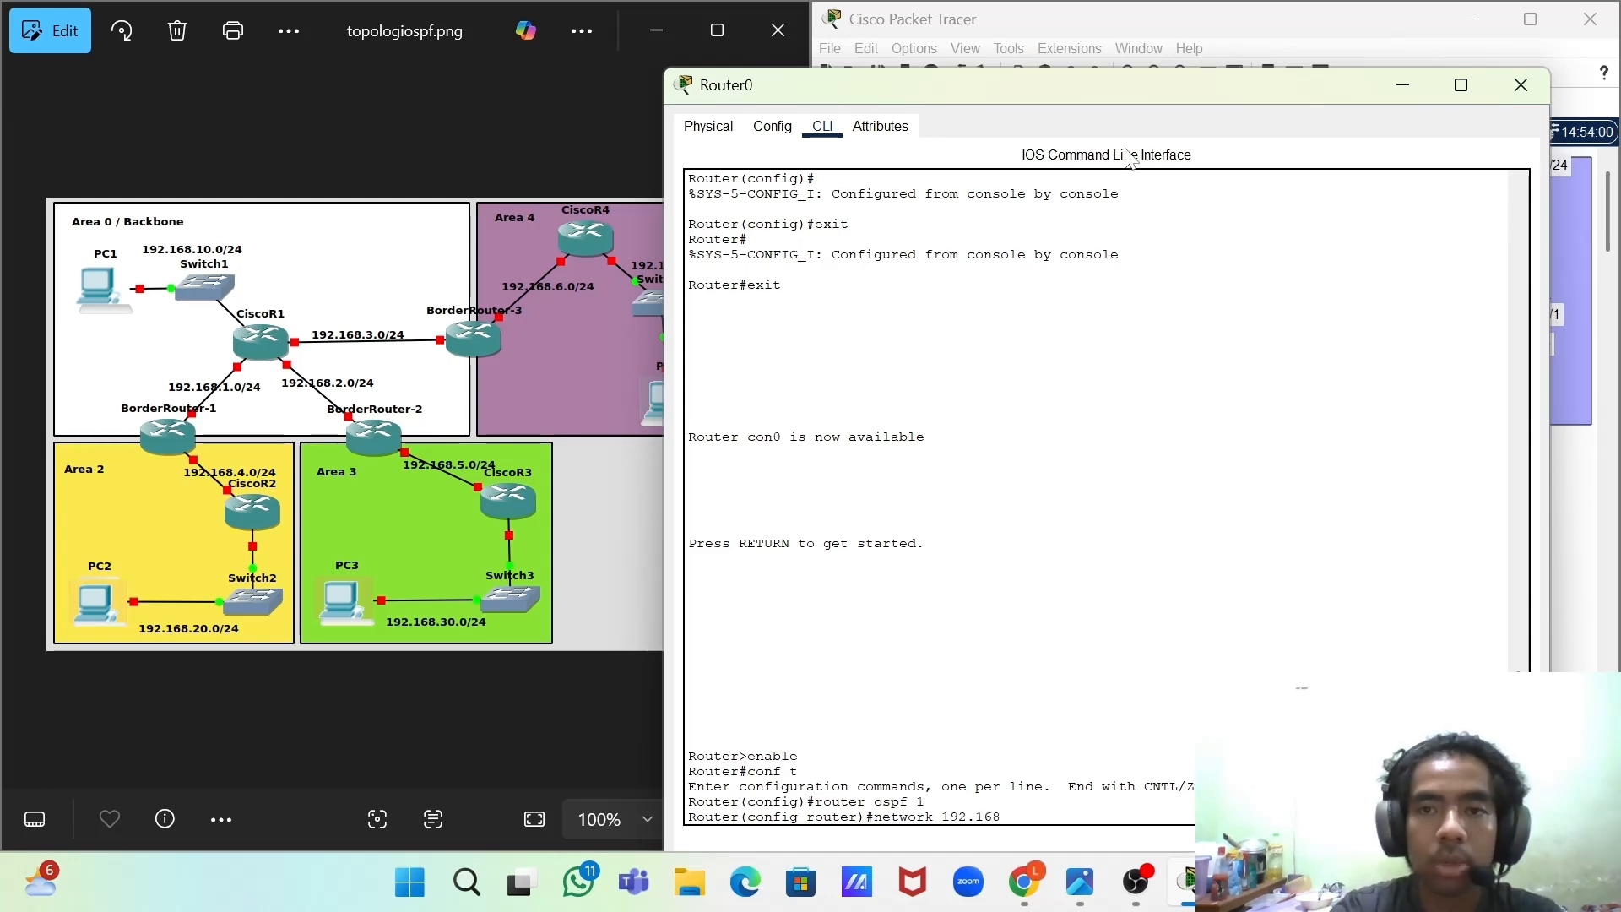
left_click_drag(1132, 84, 1181, 547)
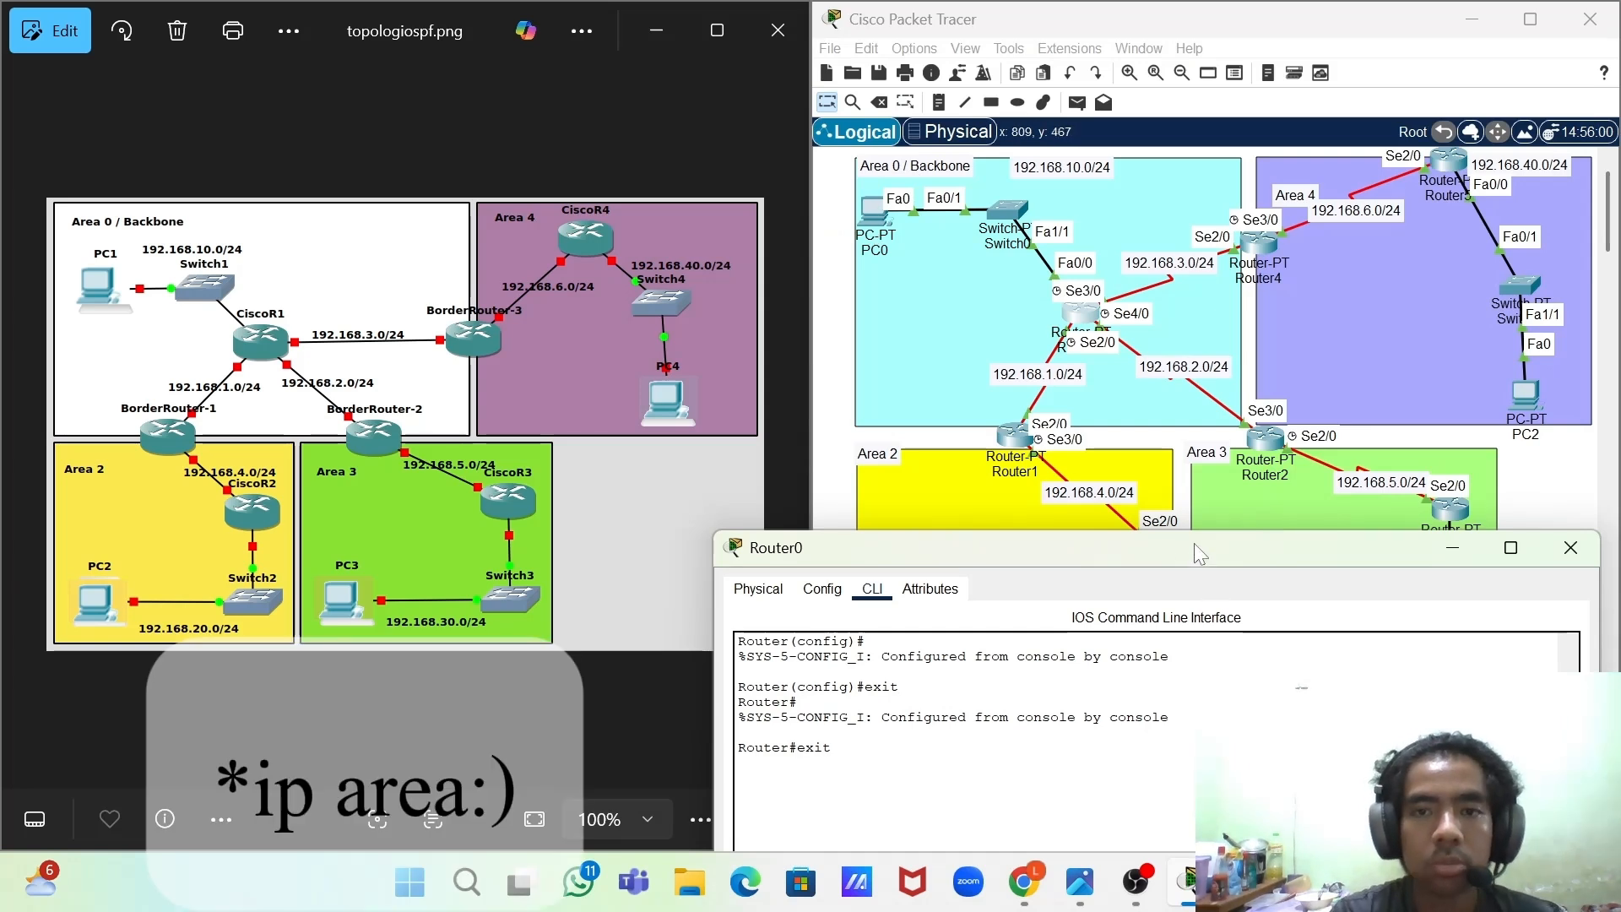
- Enter Router0's OSPF network statement for 192.168.10.0 with wildcard mask 0.0.0.255, up to the area keyword
left_click_drag(1194, 544, 1150, 188)
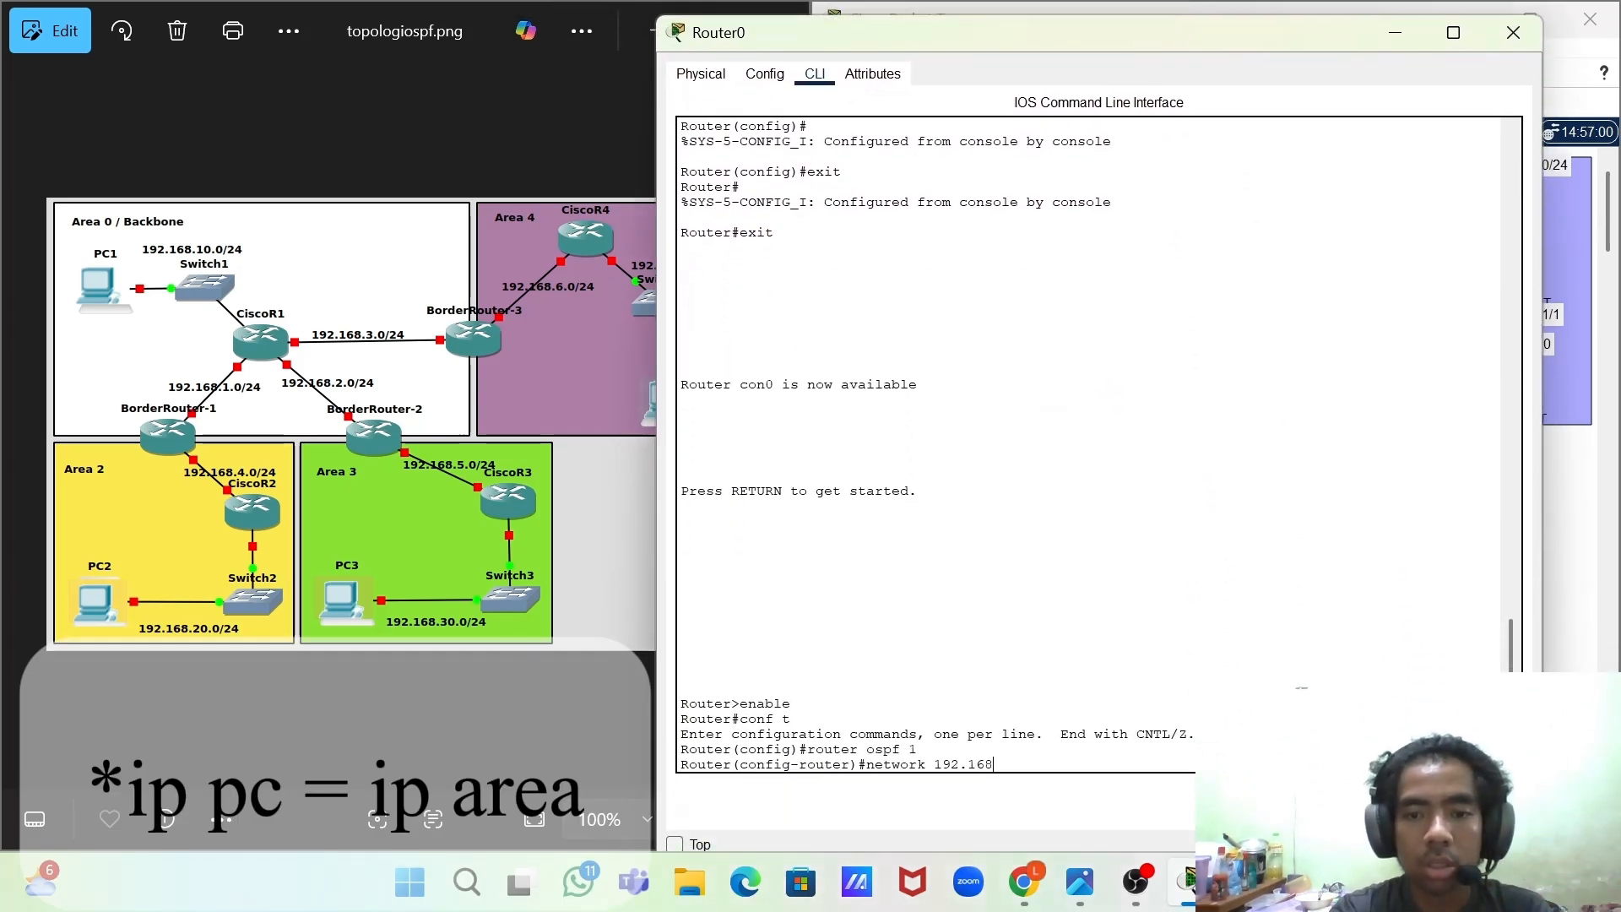
type(".10")
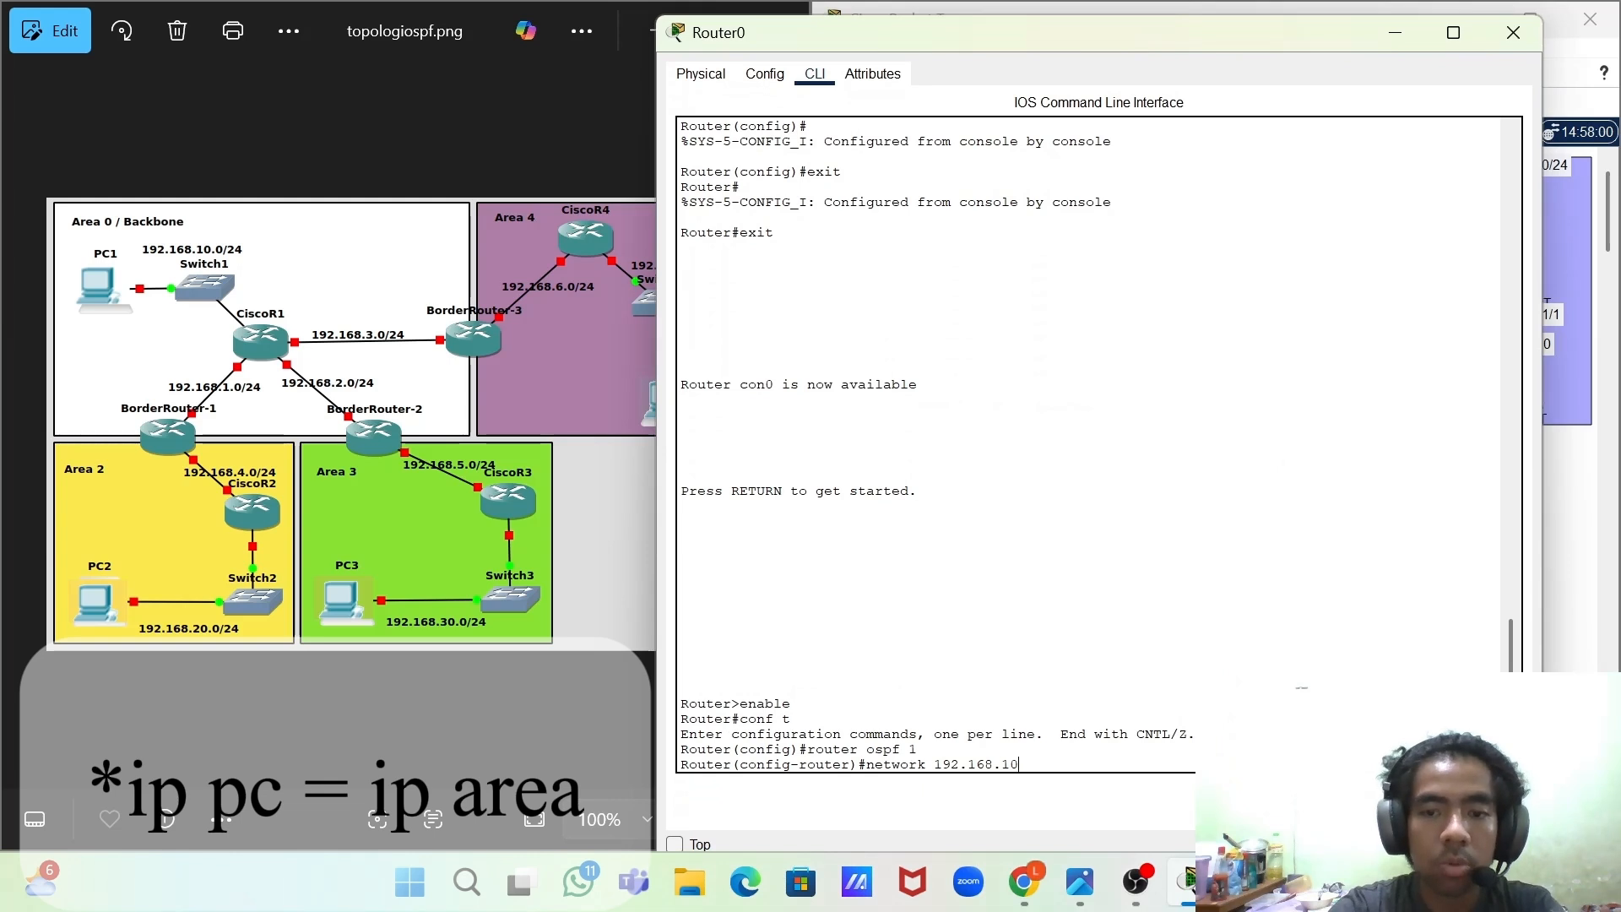
type(".0 ")
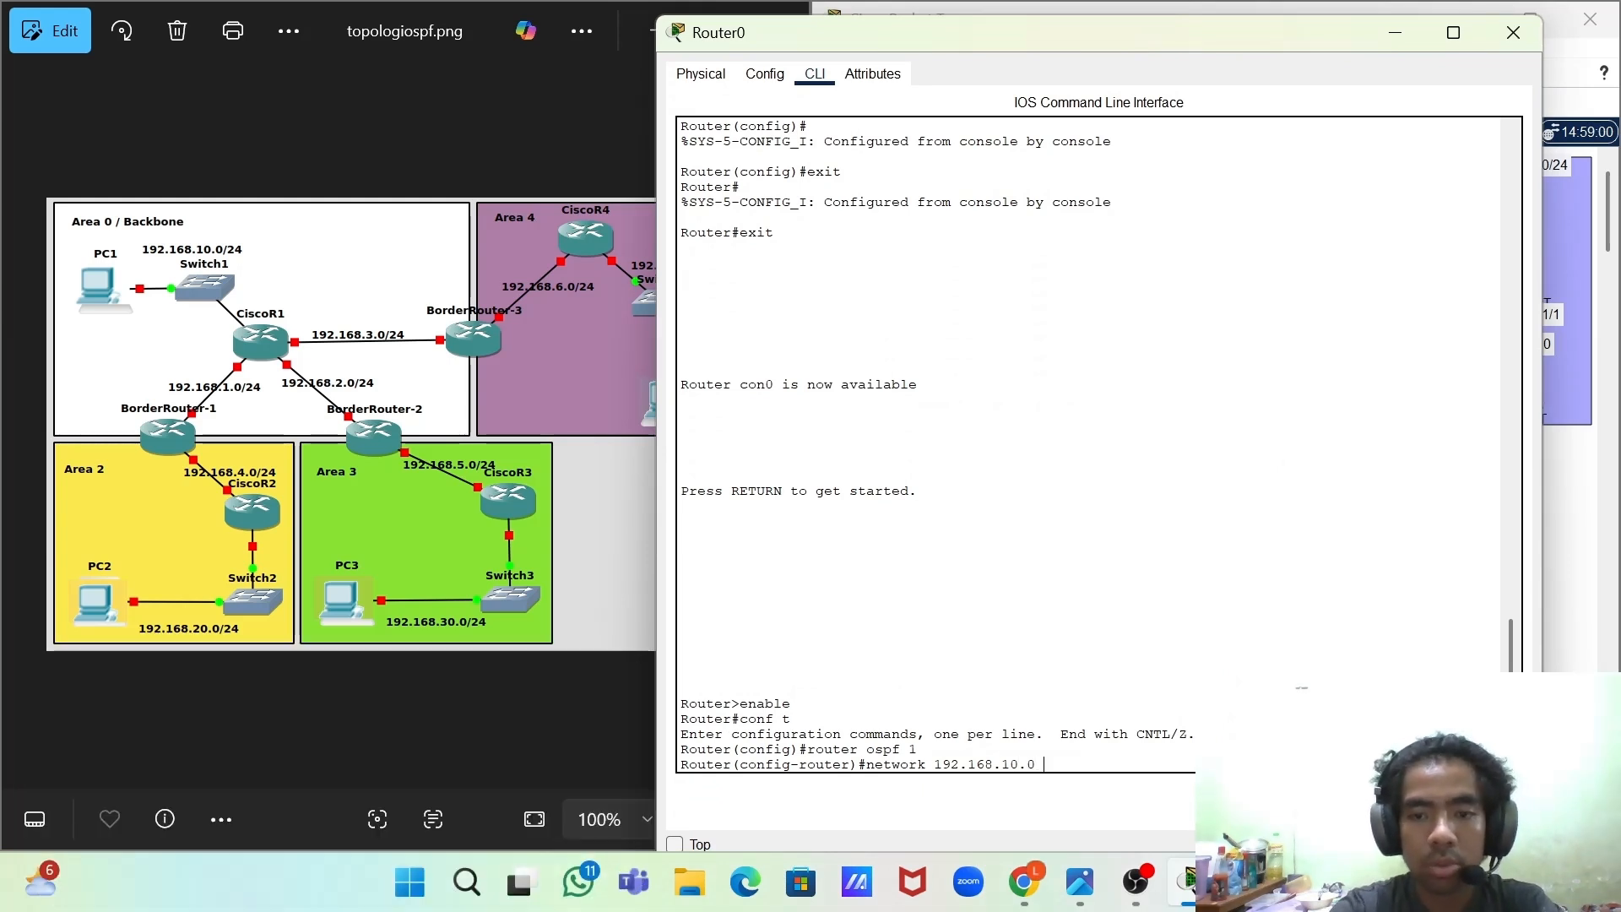
type("0.0")
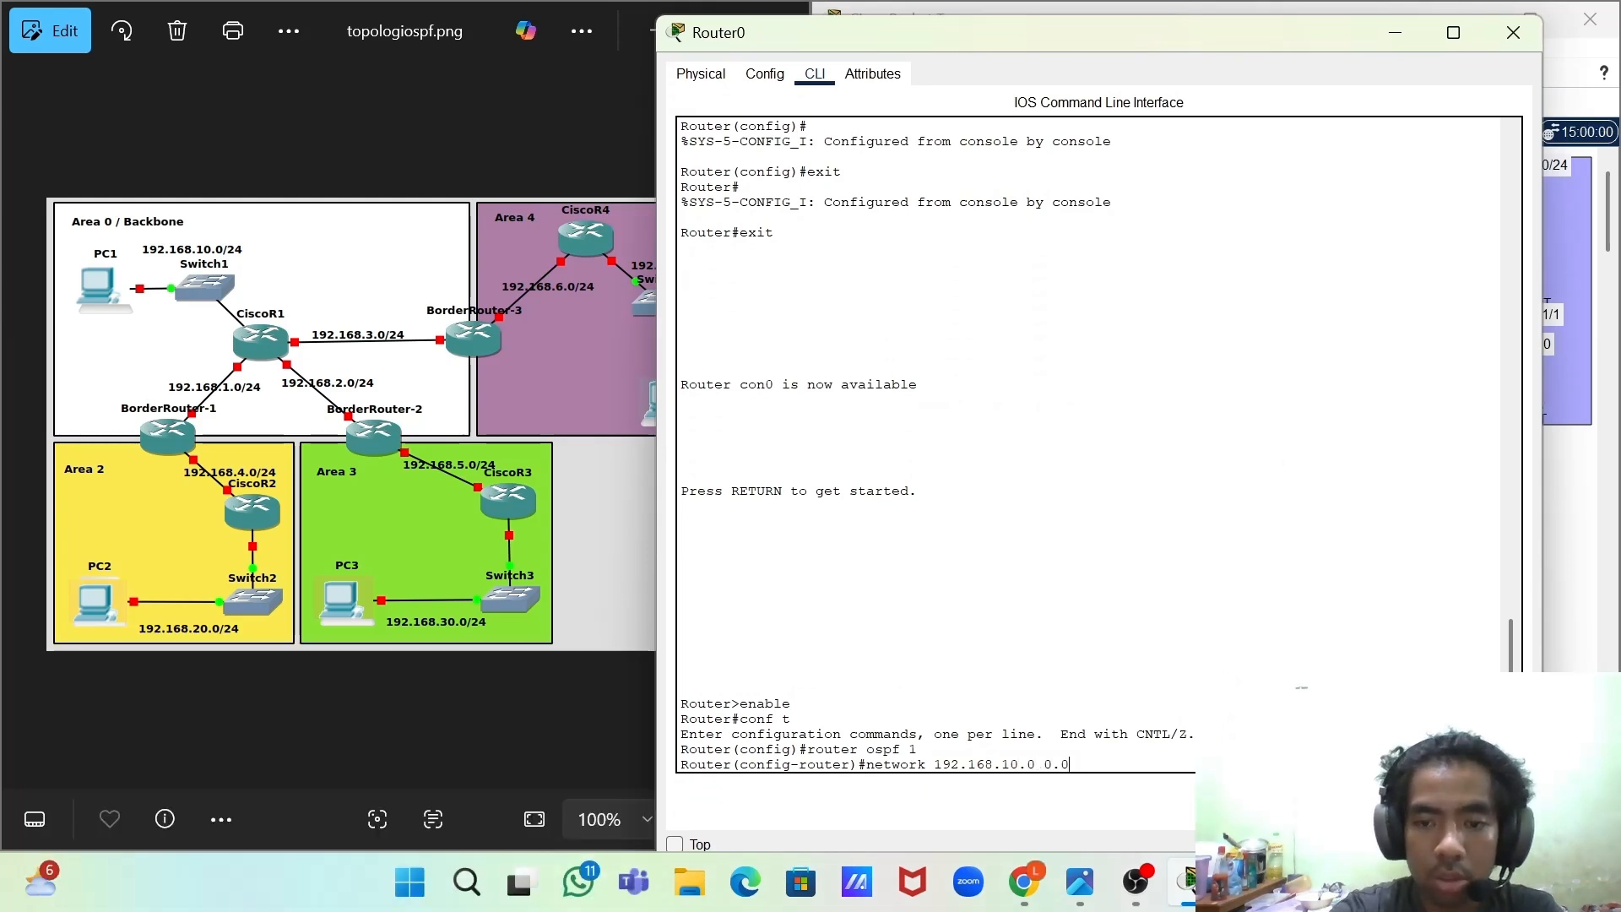
type(".0.2")
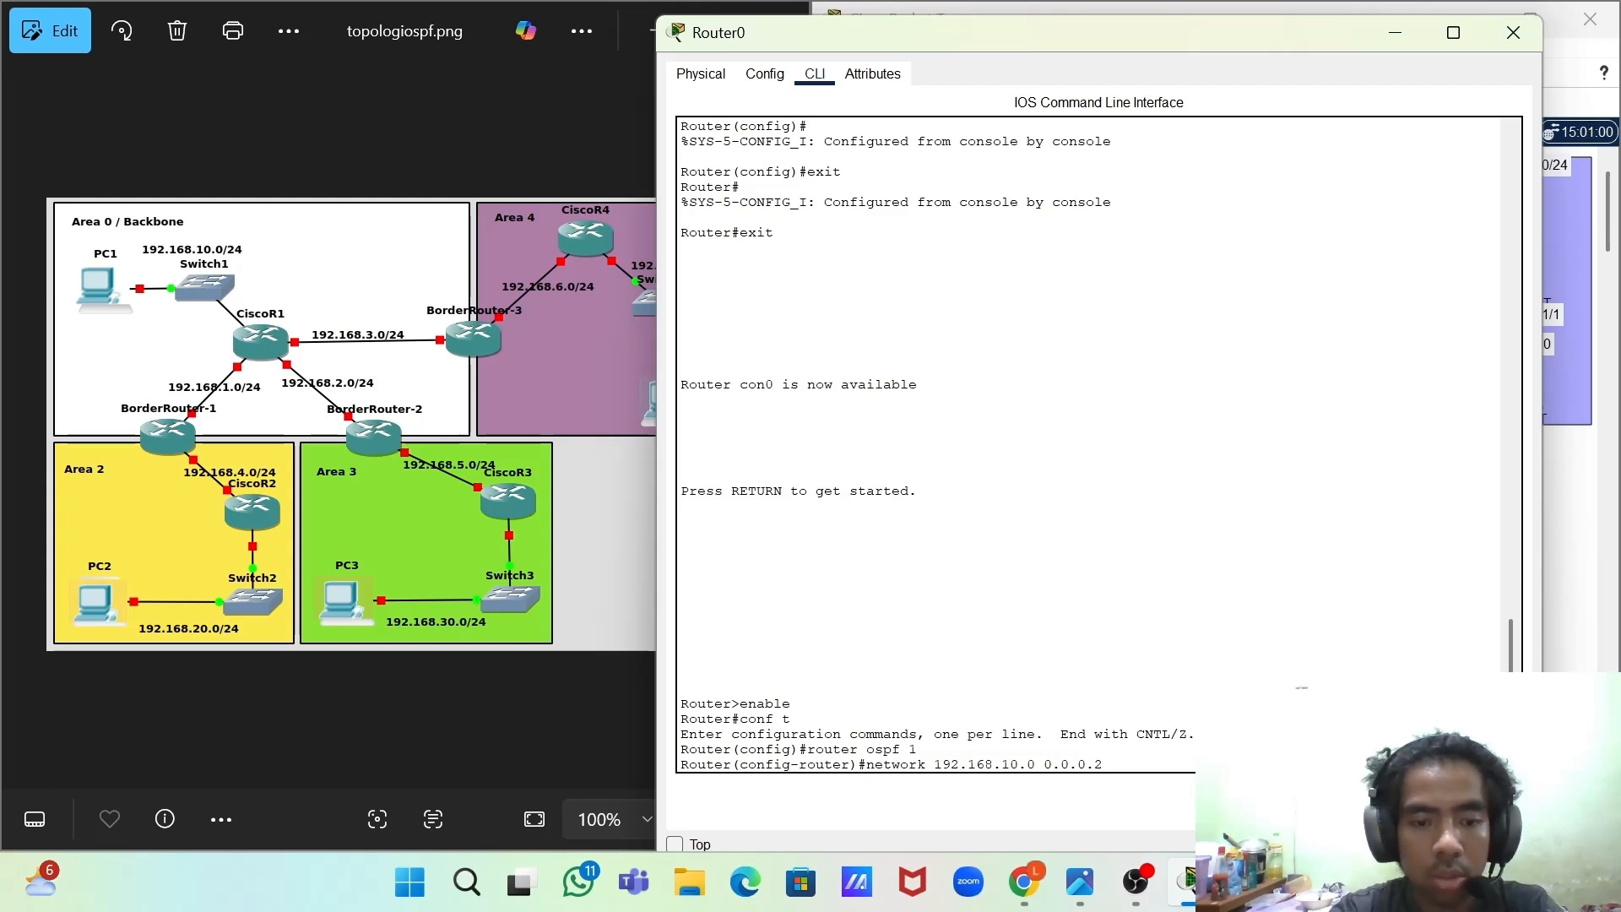
type("55")
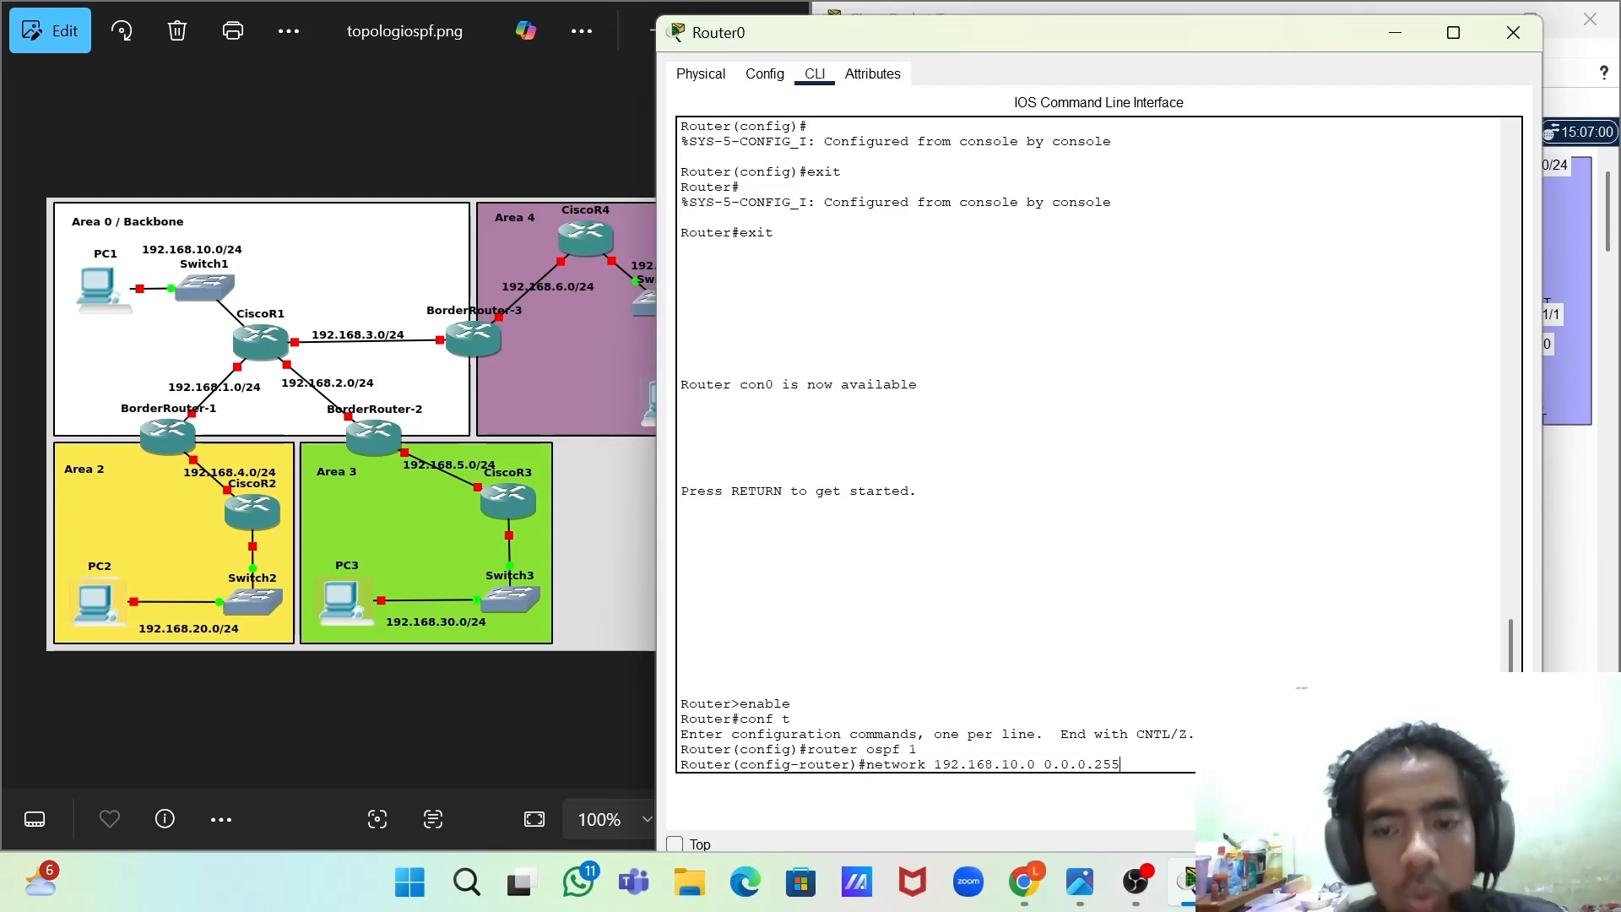
type("area")
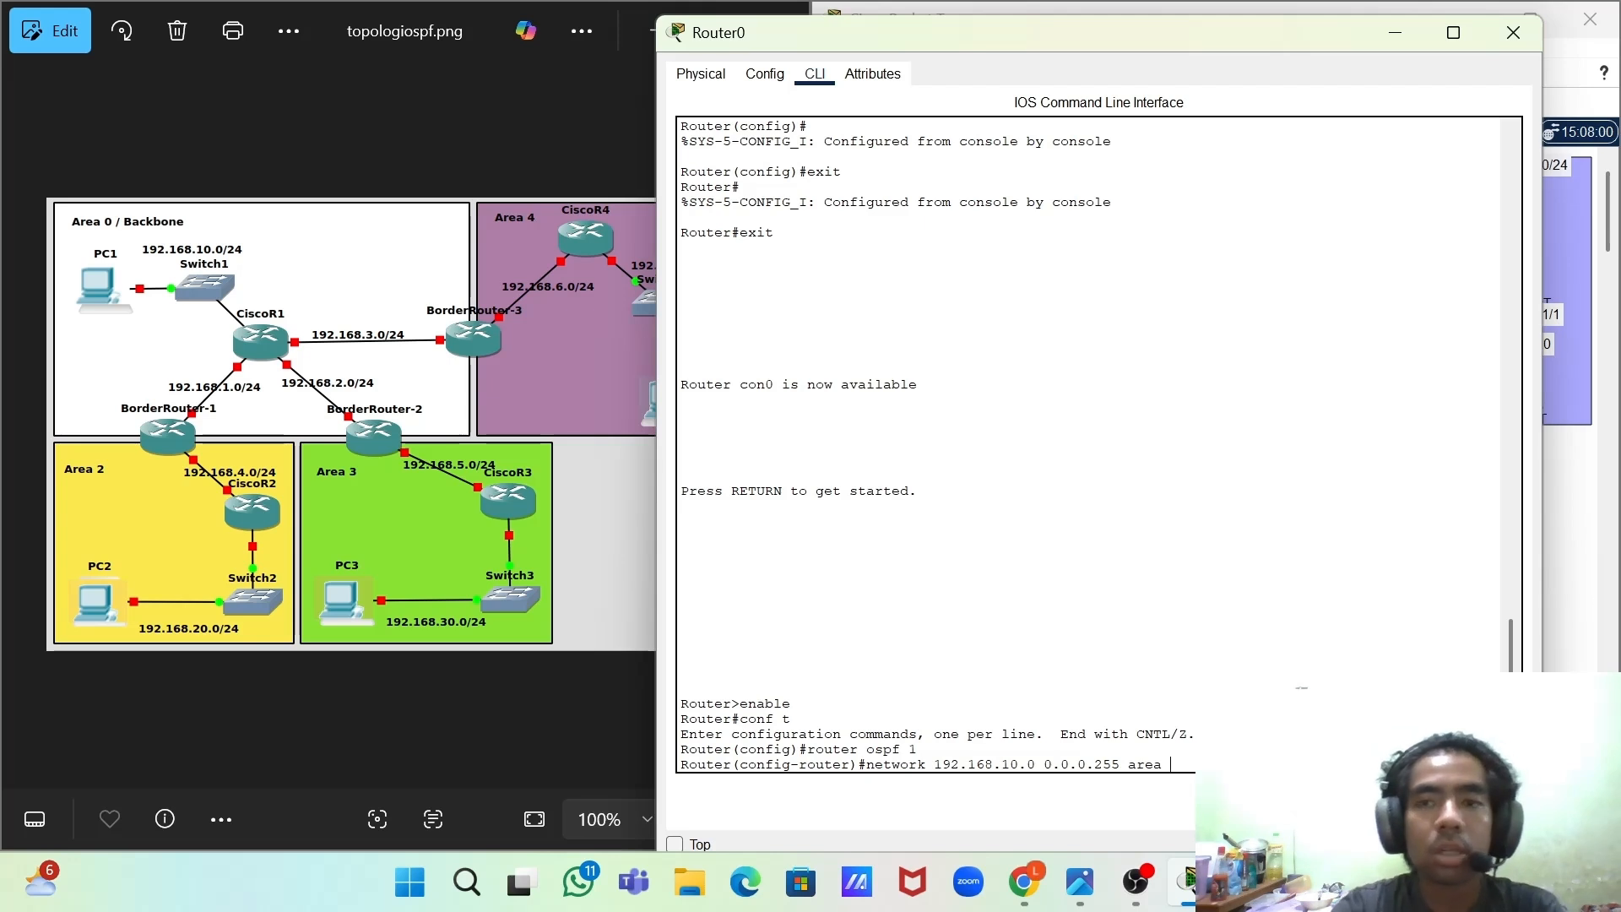
- Check the area layout in the topology, and complete the 192.168.10.0 network statement with area 0
left_click_drag(1215, 47, 1157, 534)
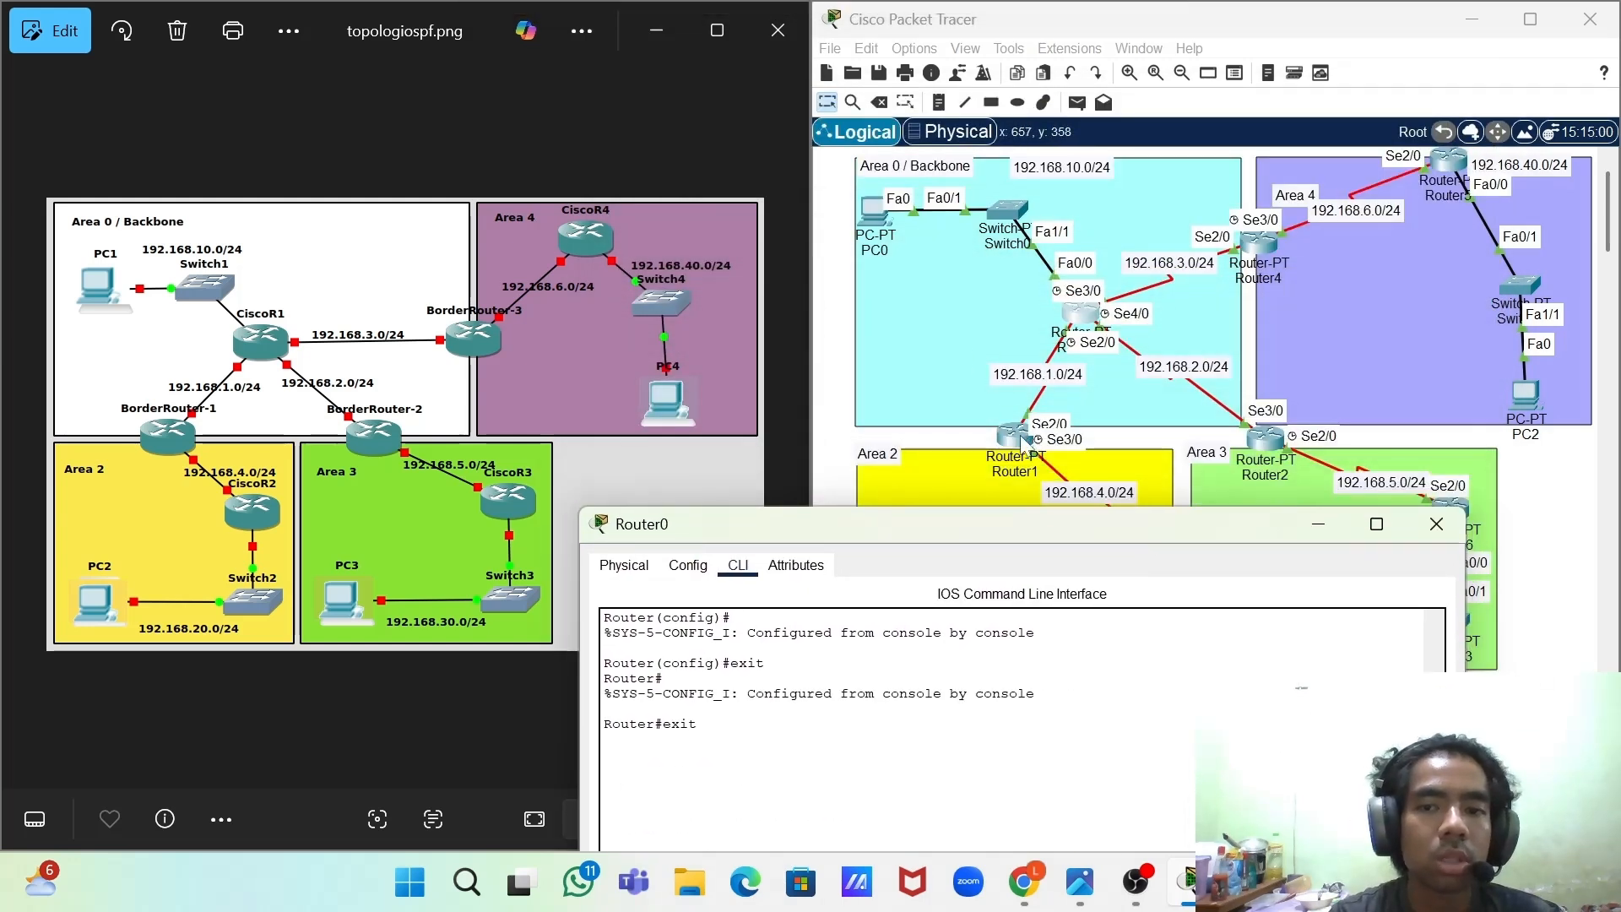
left_click_drag(1111, 535, 1132, 446)
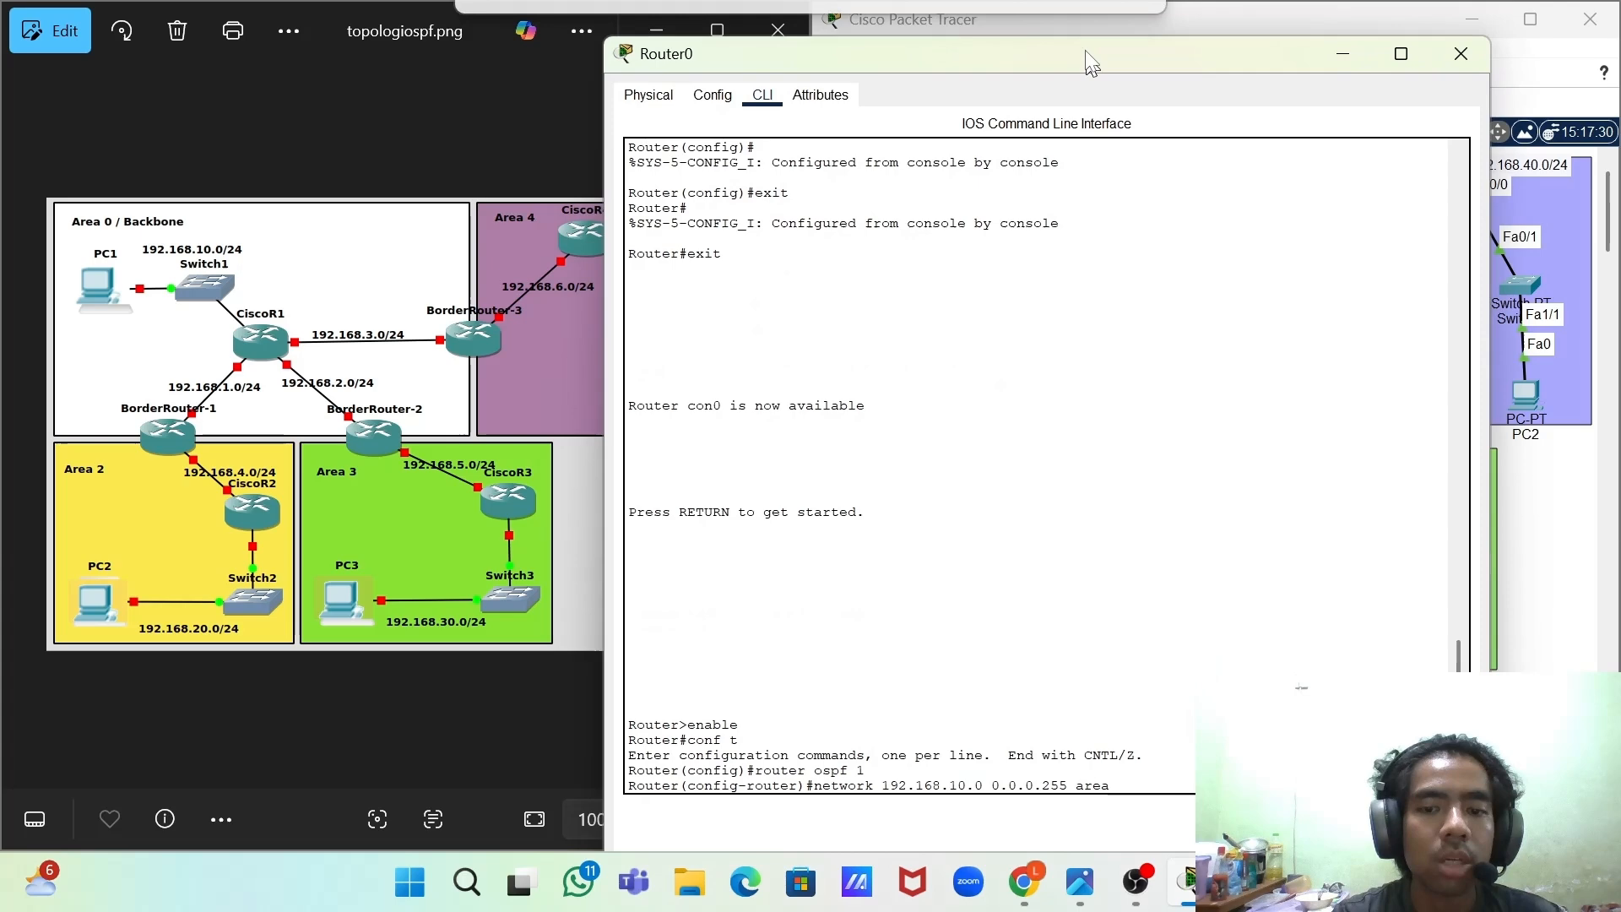
left_click_drag(1089, 61, 760, 38)
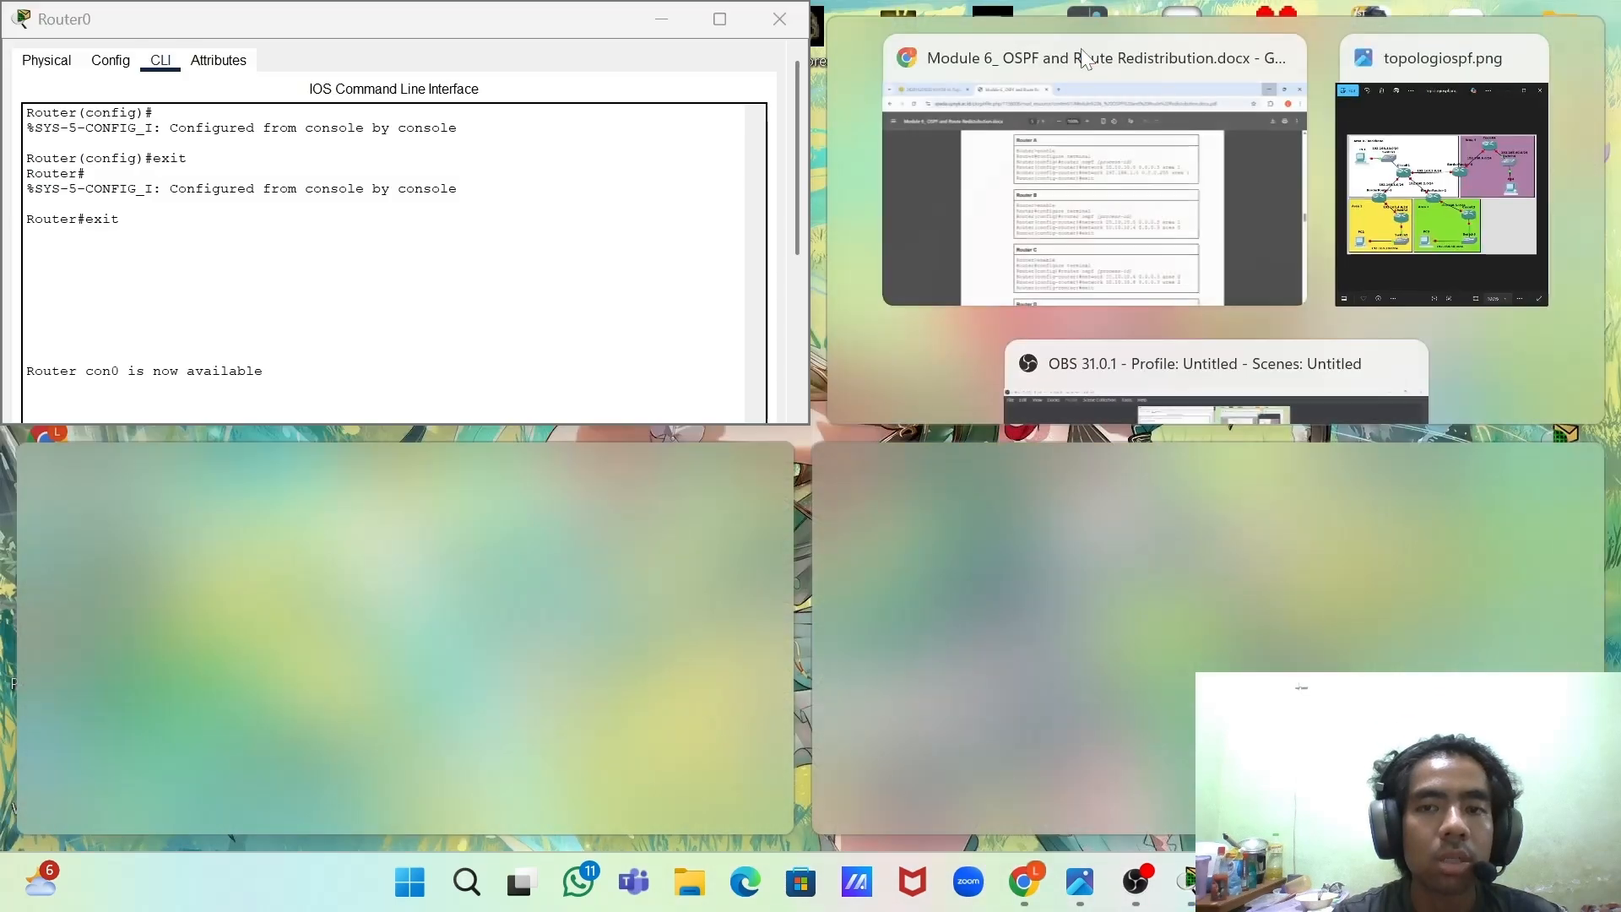
left_click(719, 19)
left_click(1529, 17)
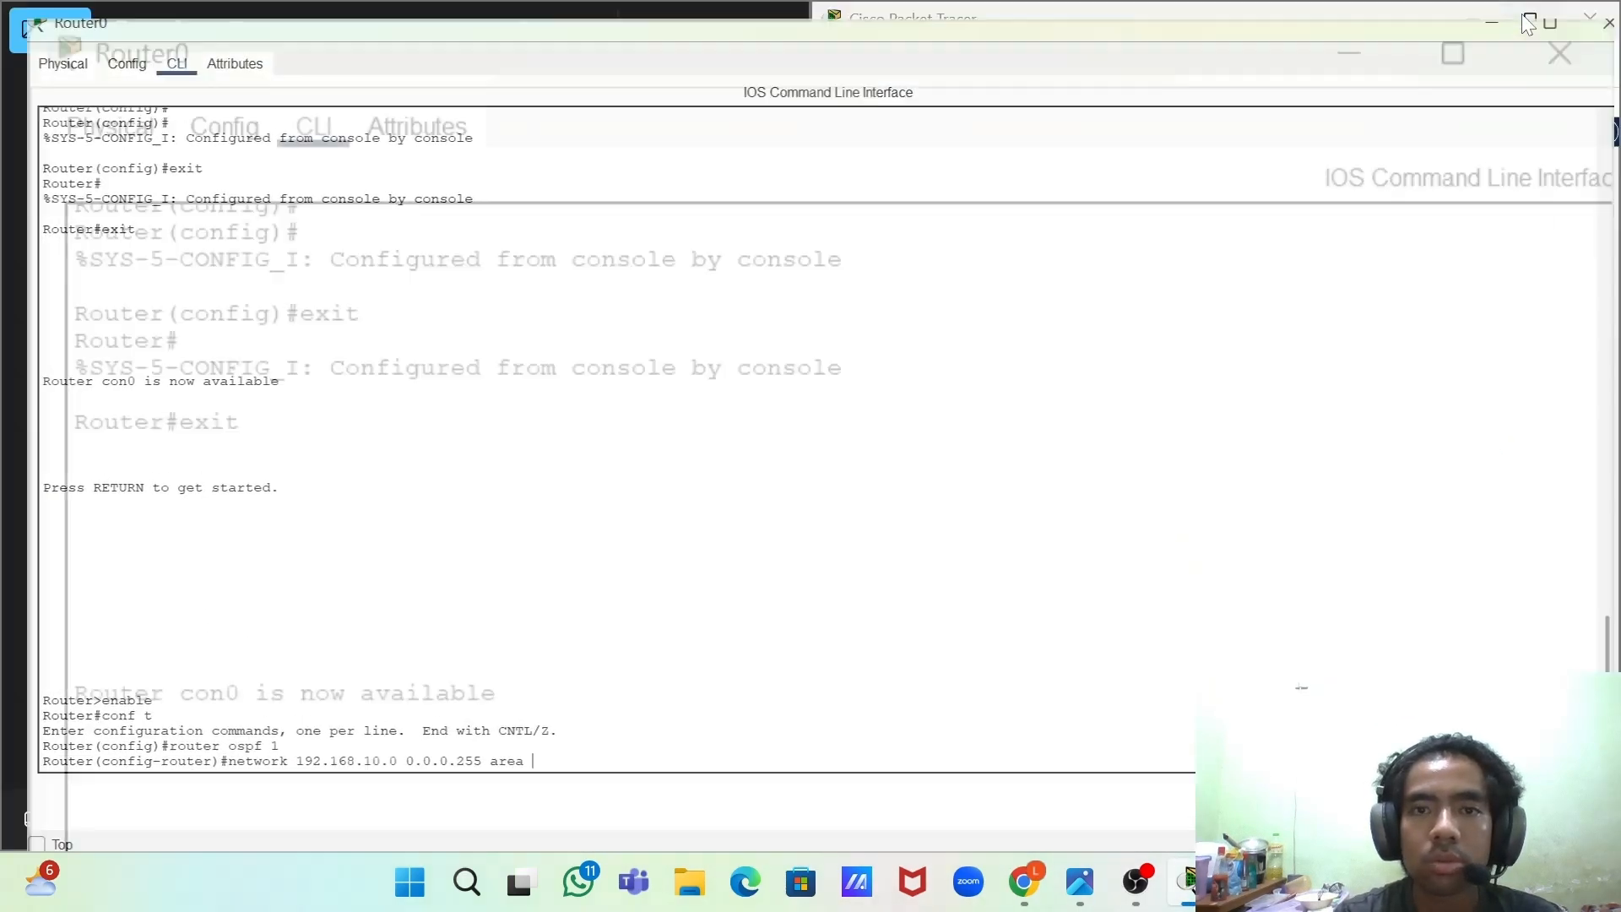
left_click_drag(1096, 386, 1113, 536)
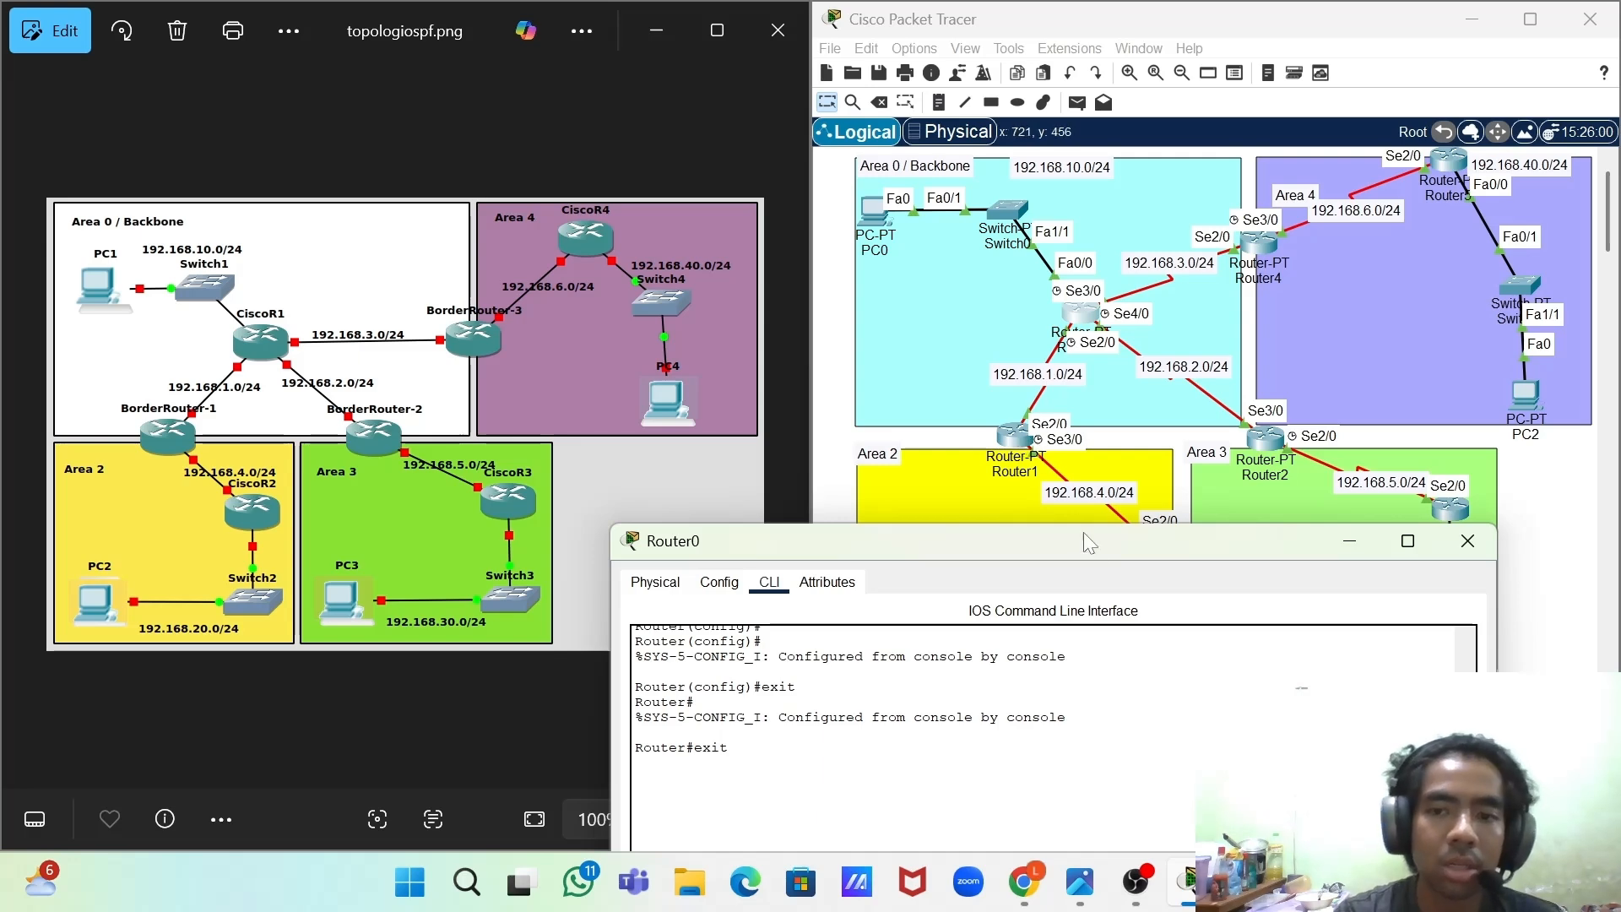
left_click_drag(1091, 545, 1078, 185)
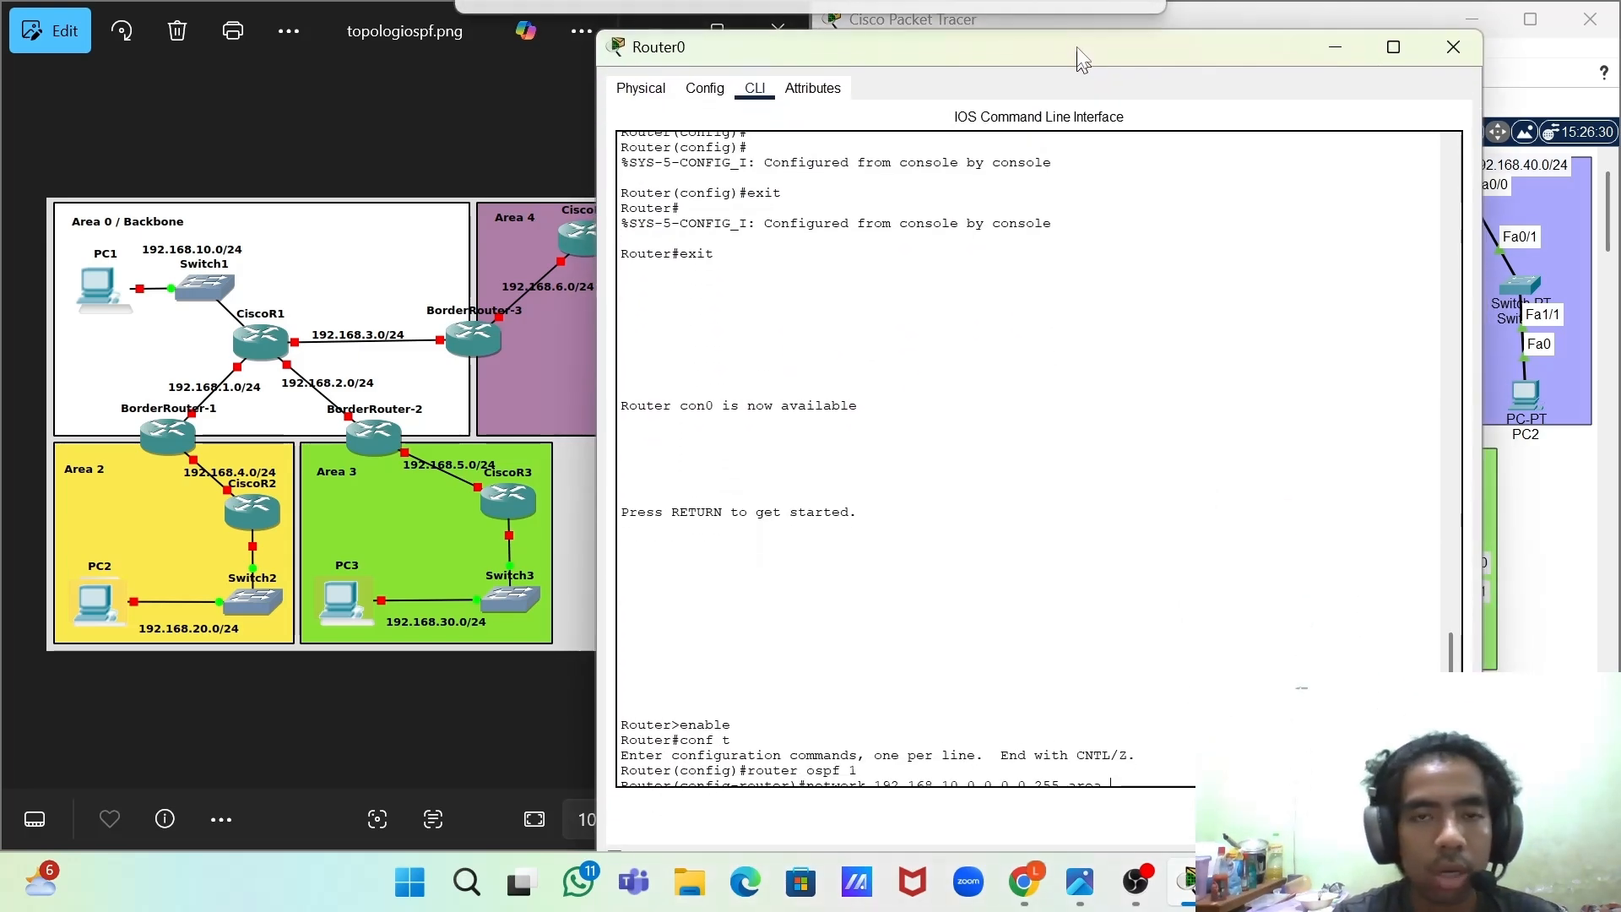
left_click_drag(1078, 50, 1082, 44)
scroll(1034, 453, "down", 1)
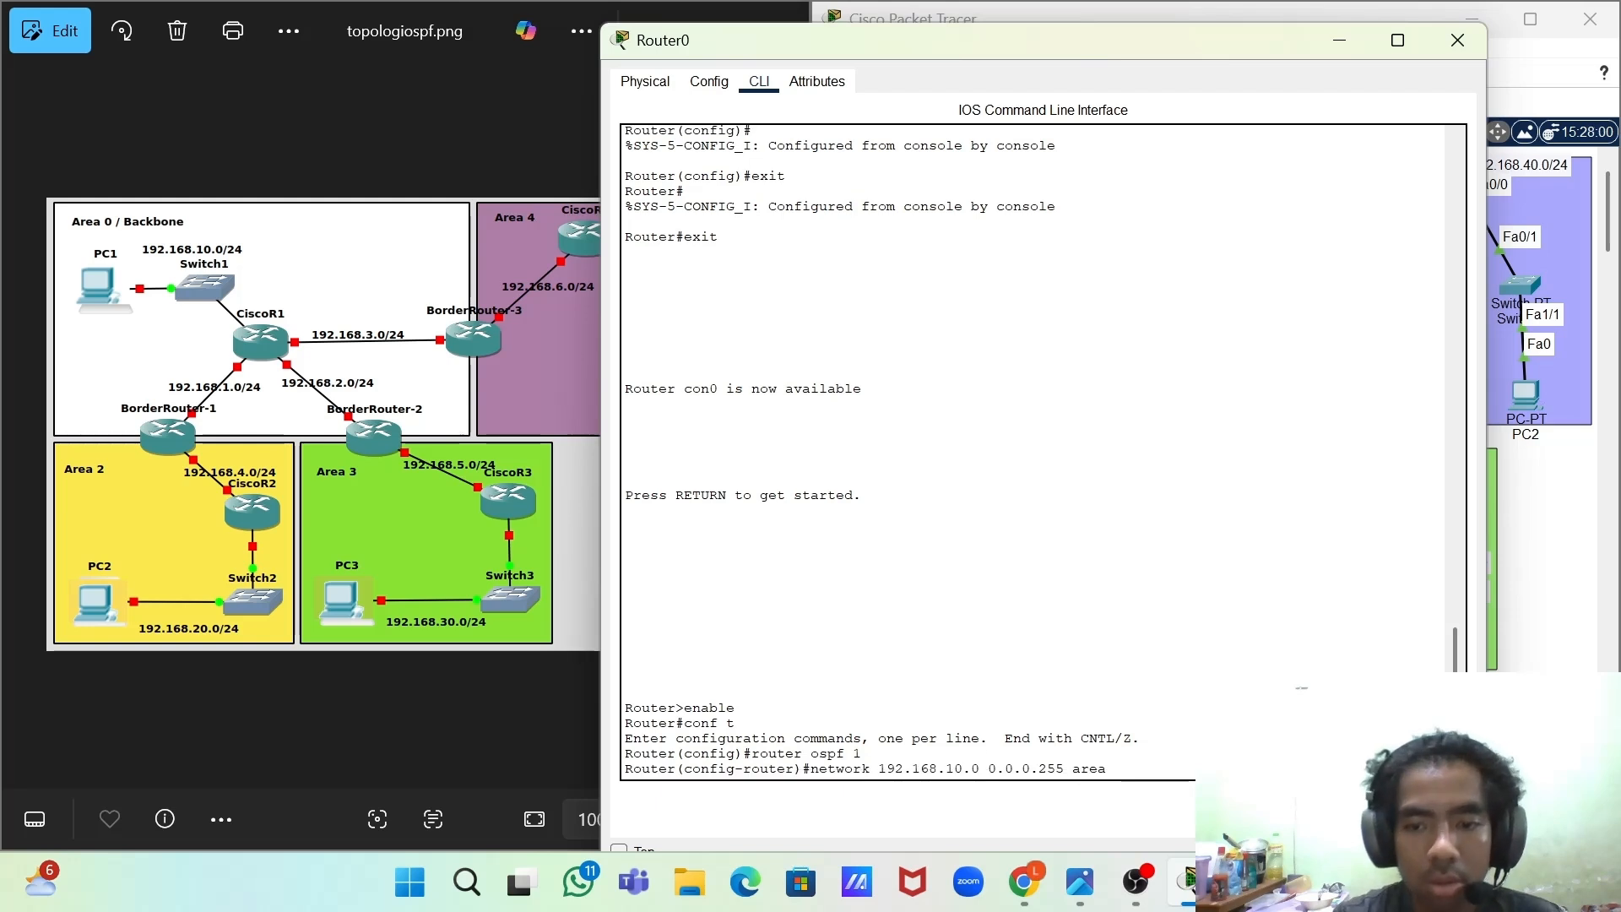
type("0.")
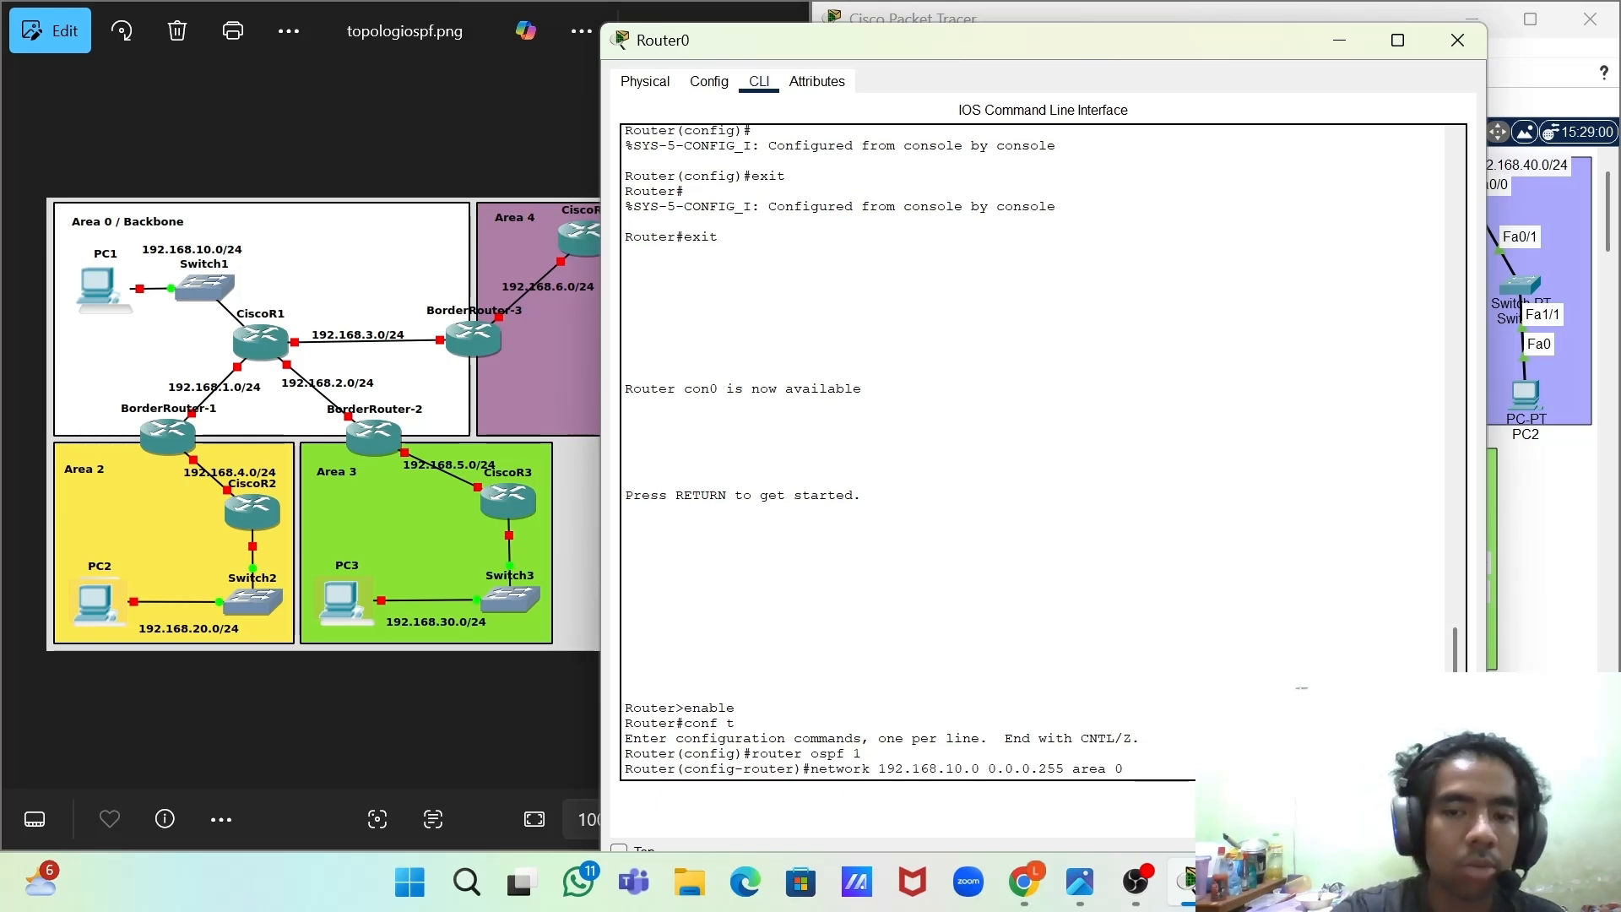
type("0")
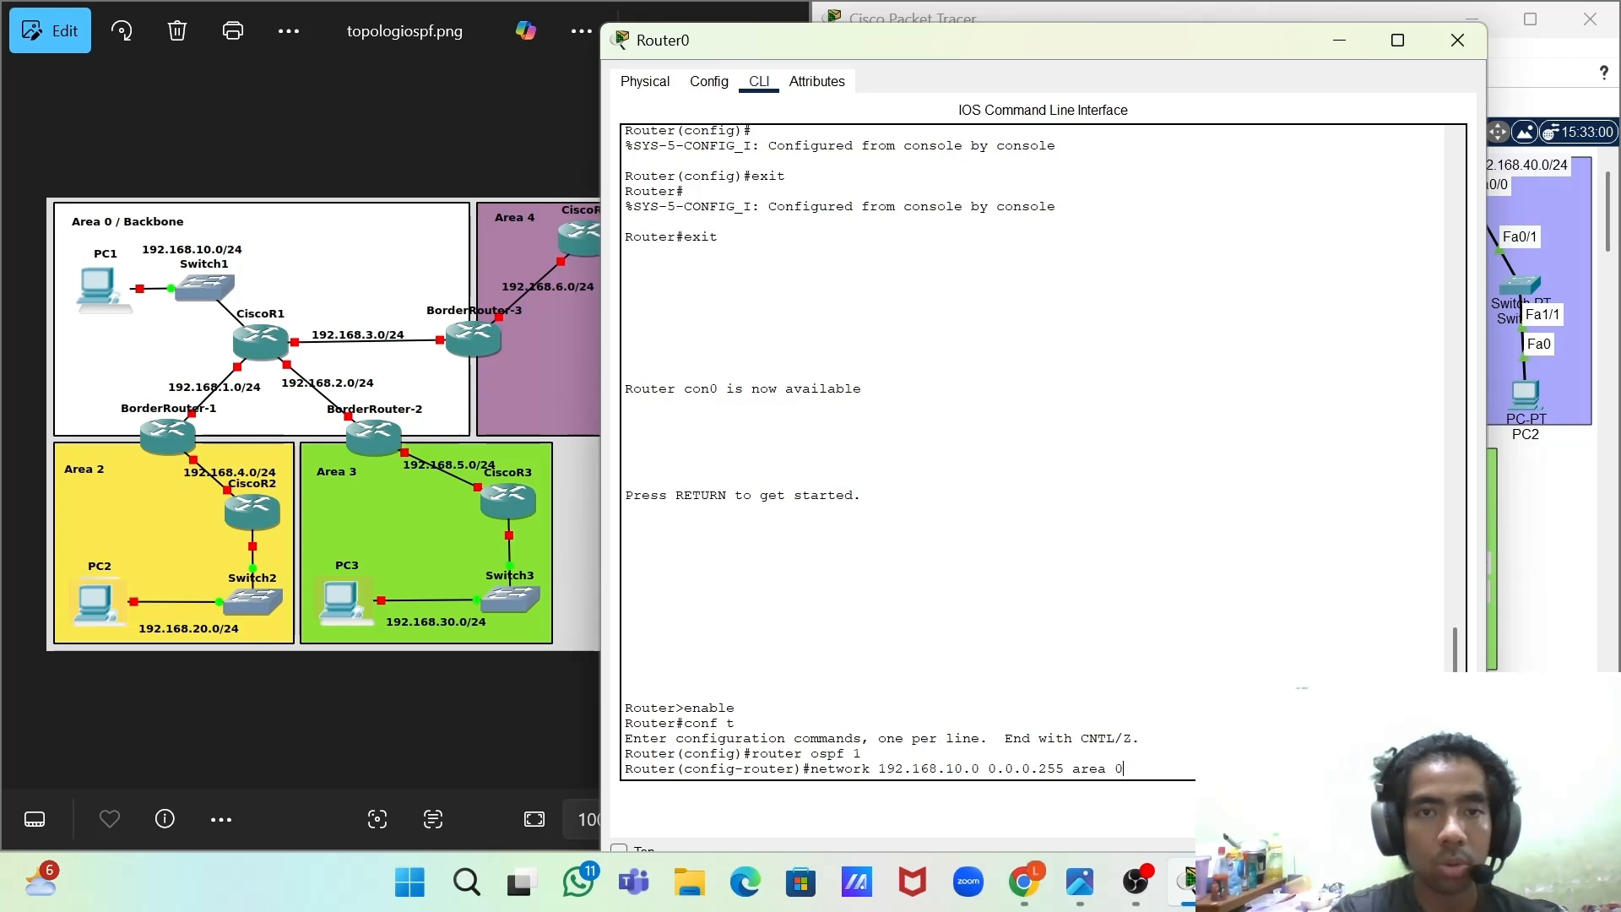
key("Return")
- Reuse the previous command to advertise network 192.168.1.0 0.0.0.255 in area 0 on Router0
key("Up")
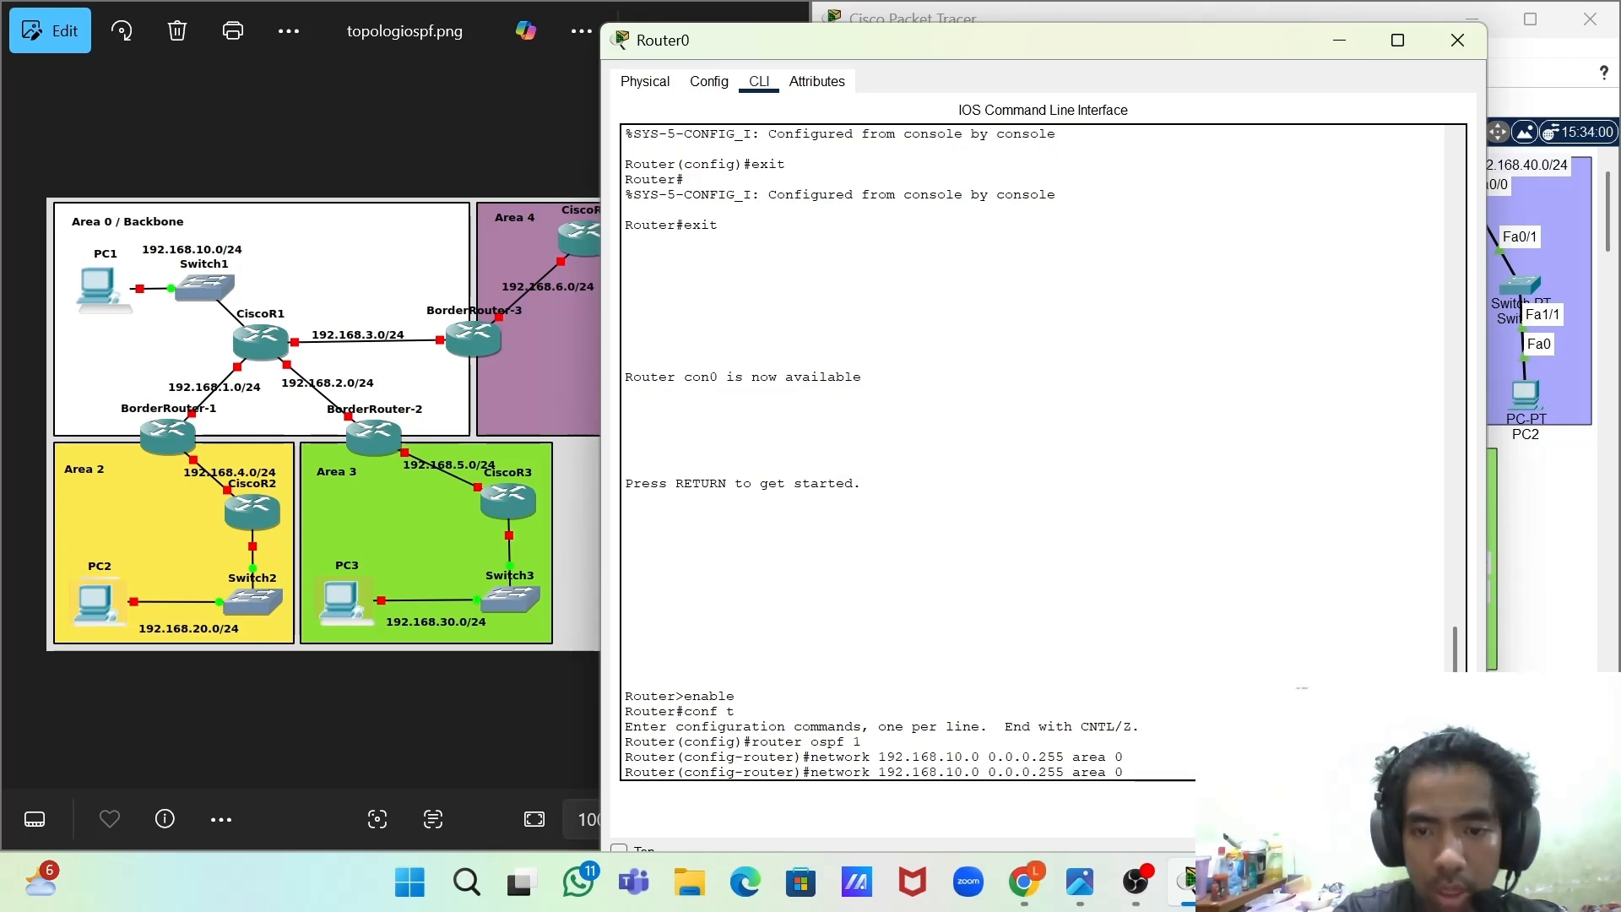
key("Left")
key("Left")
key("Left")
key("Left")
key("Left")
key("Left")
key("Left")
key("Left")
key("Left")
key("Left")
key("Left")
key("Left")
key("Left")
key("Left")
key("Left")
key("Left")
key("Left")
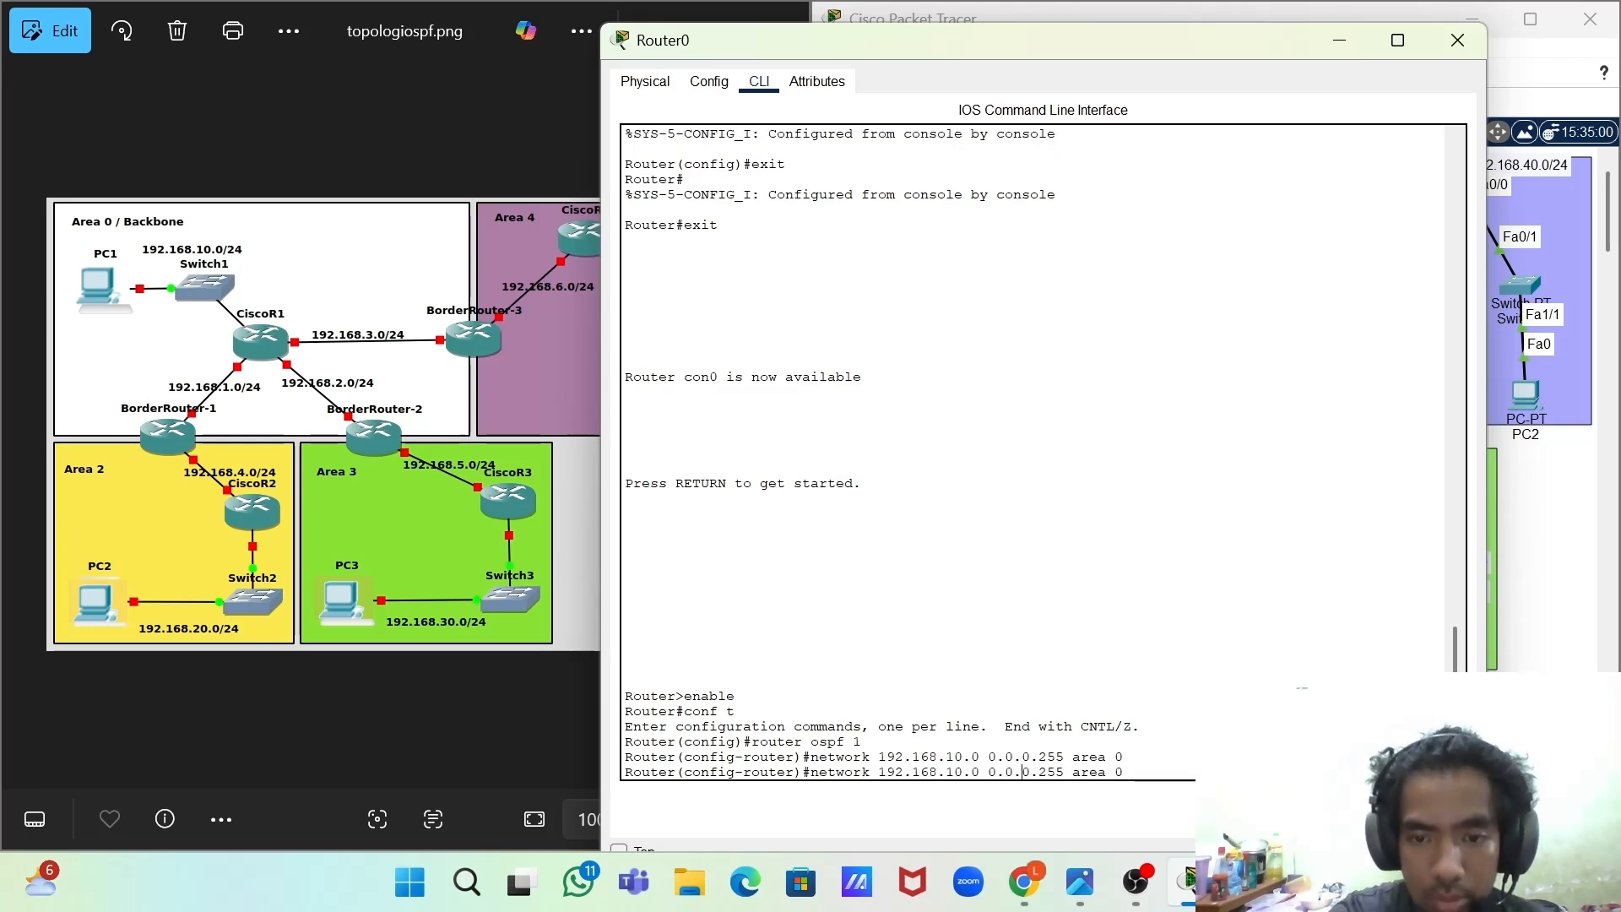
key("Right")
key("Right")
key("BackSpace")
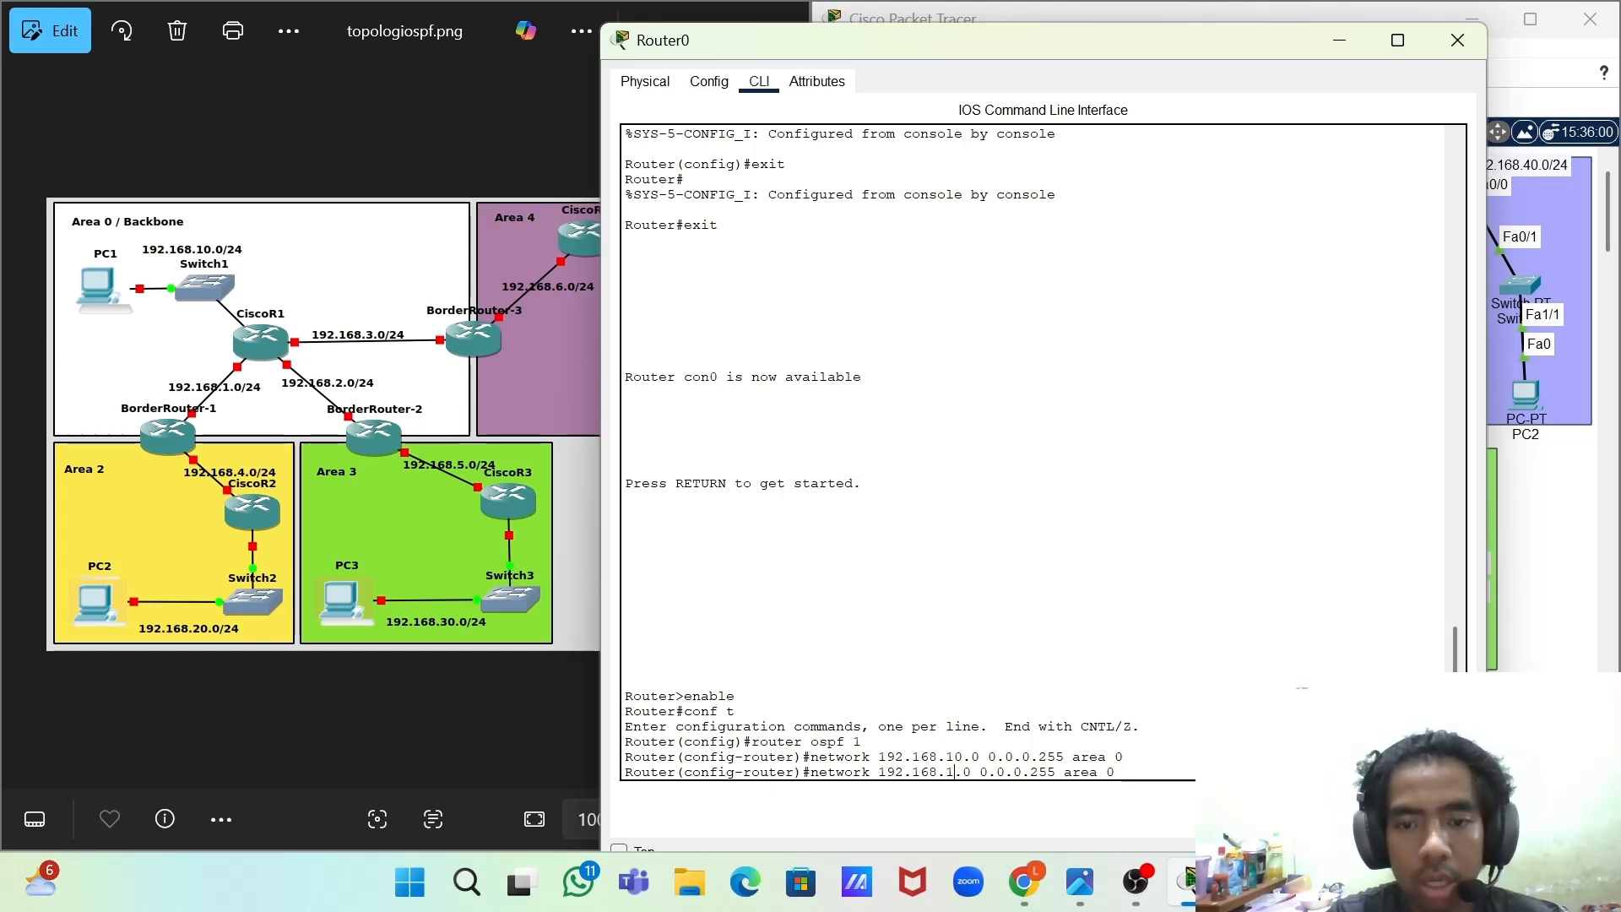
left_click_drag(1221, 54, 1282, 35)
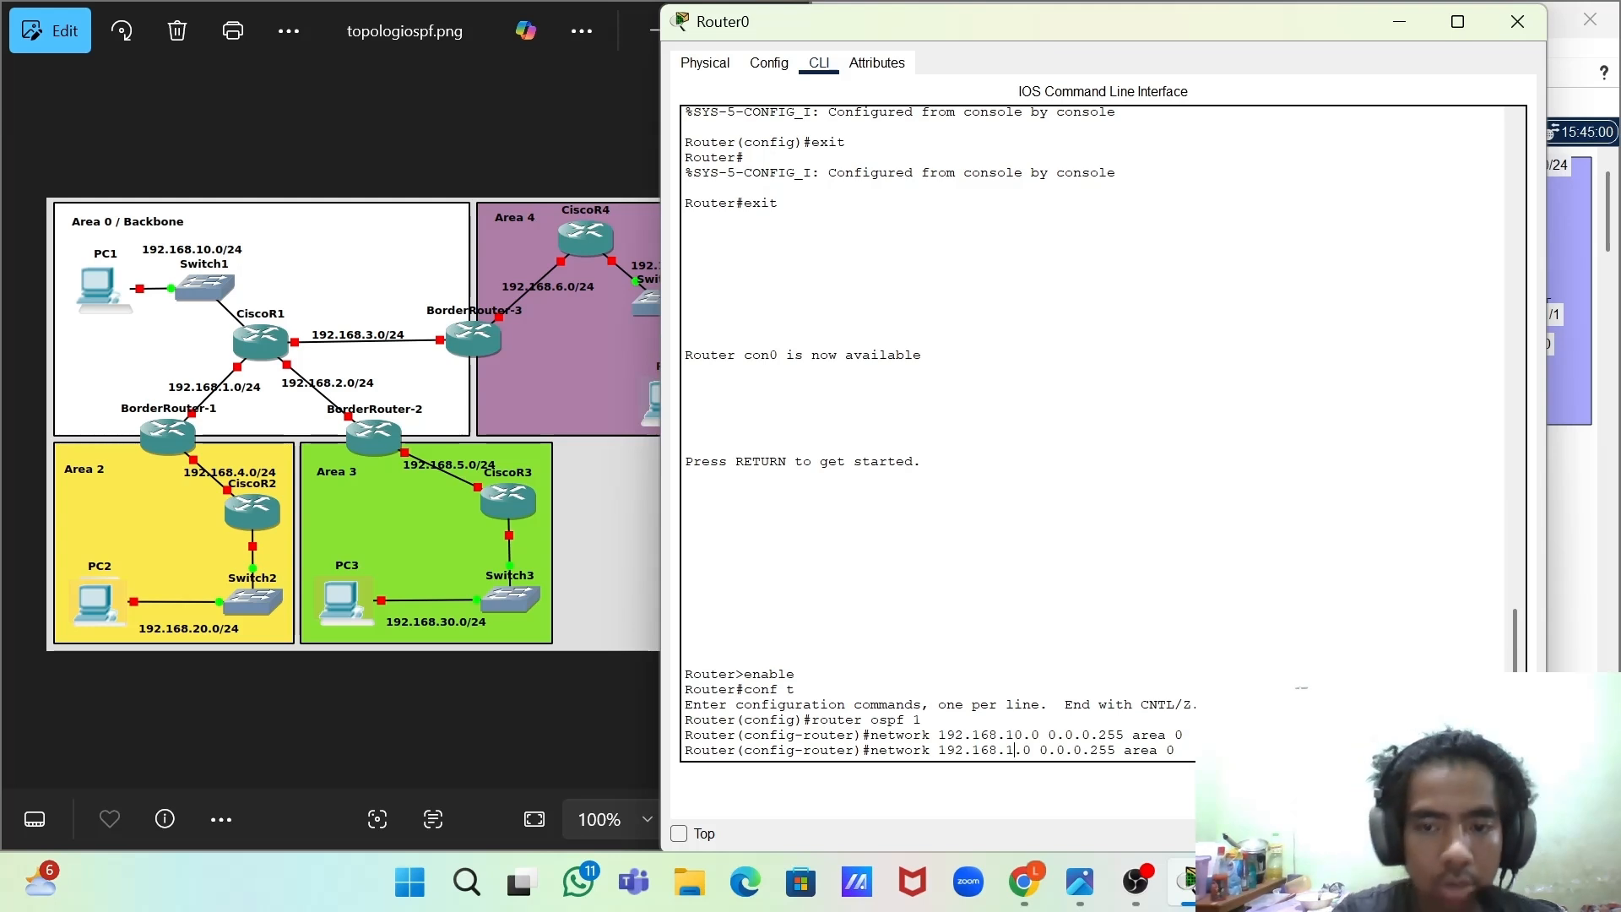
key("Return")
- Add network 192.168.2.0 0.0.0.255 to area 0 in Router0's OSPF process
key("Up")
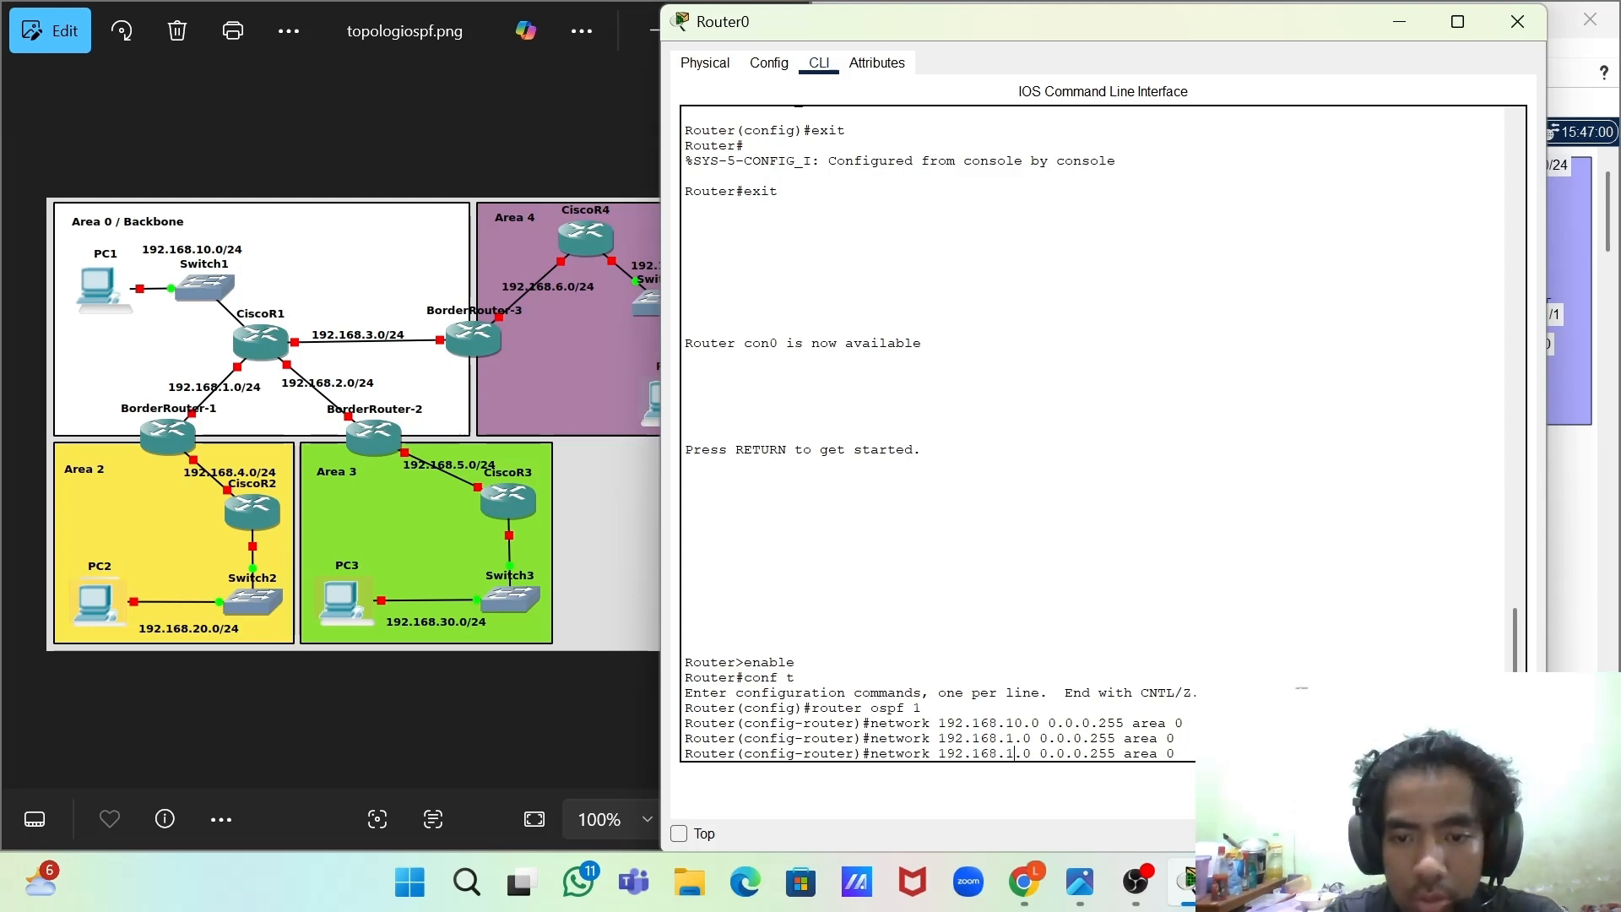
key("BackSpace")
type("2")
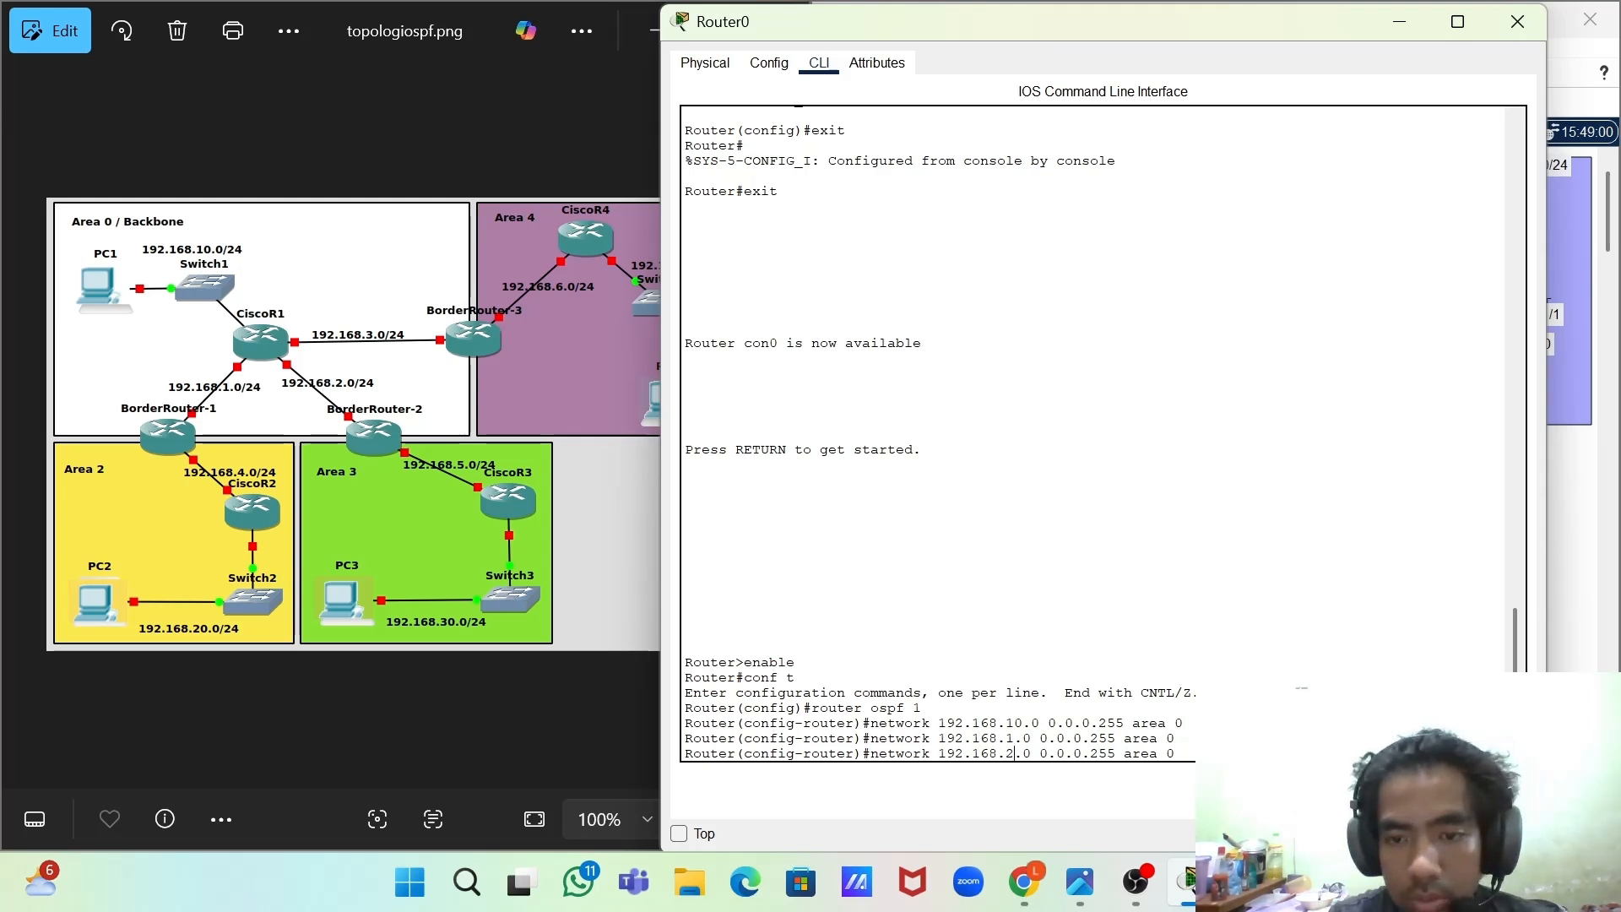
key("Return")
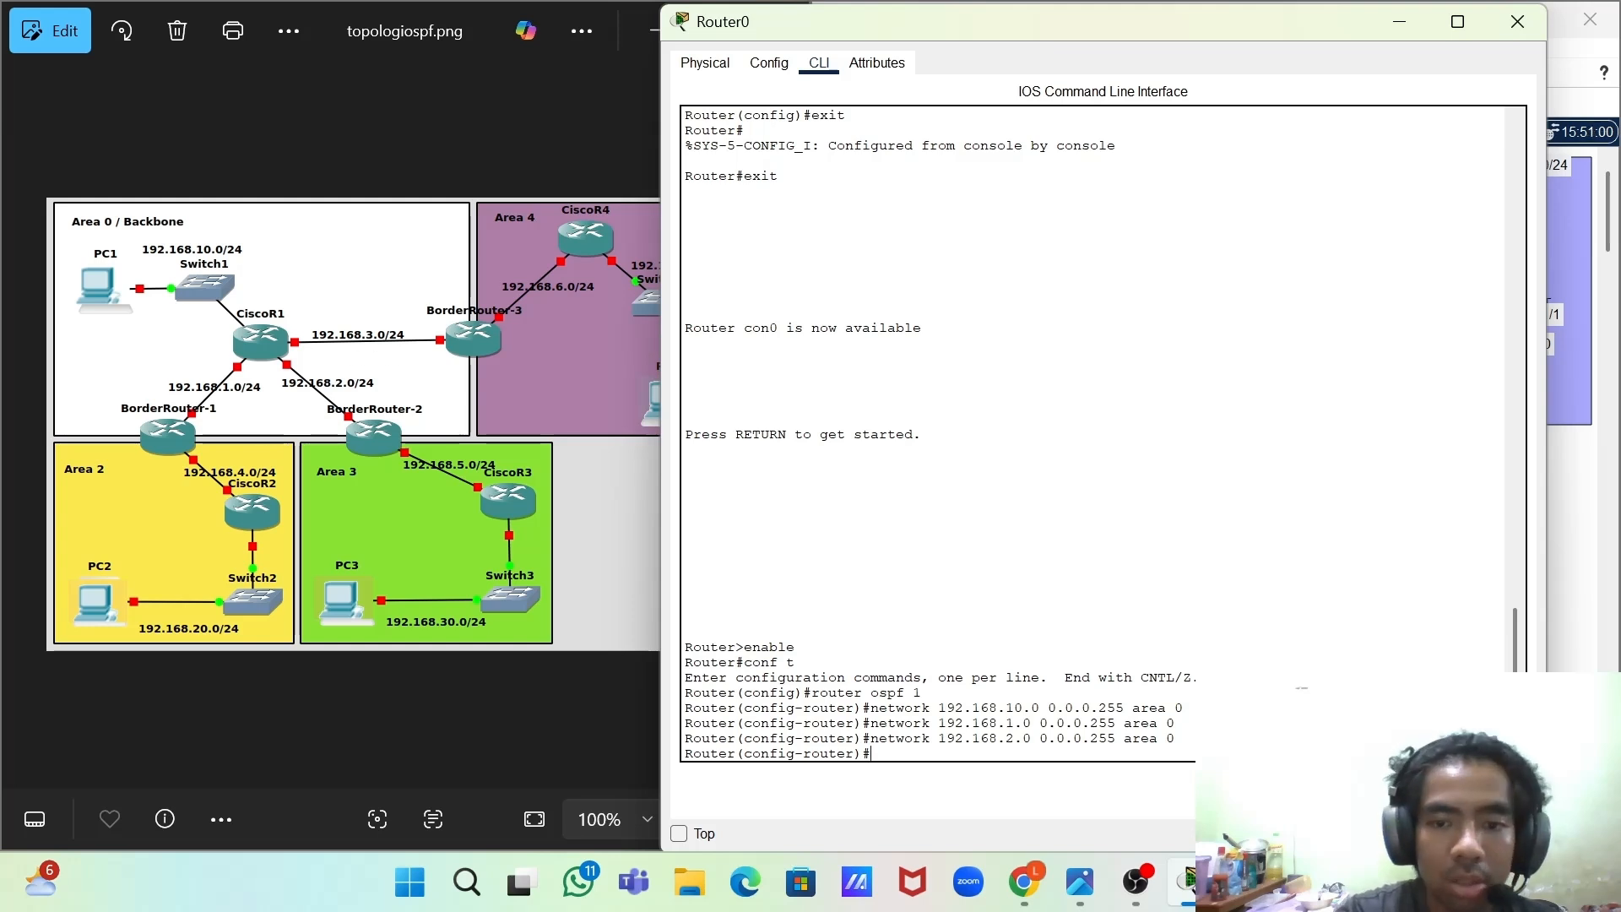
- Advertise network 192.168.3.0 0.0.0.255 in area 0 and exit Router0's OSPF configuration mode
key("Up")
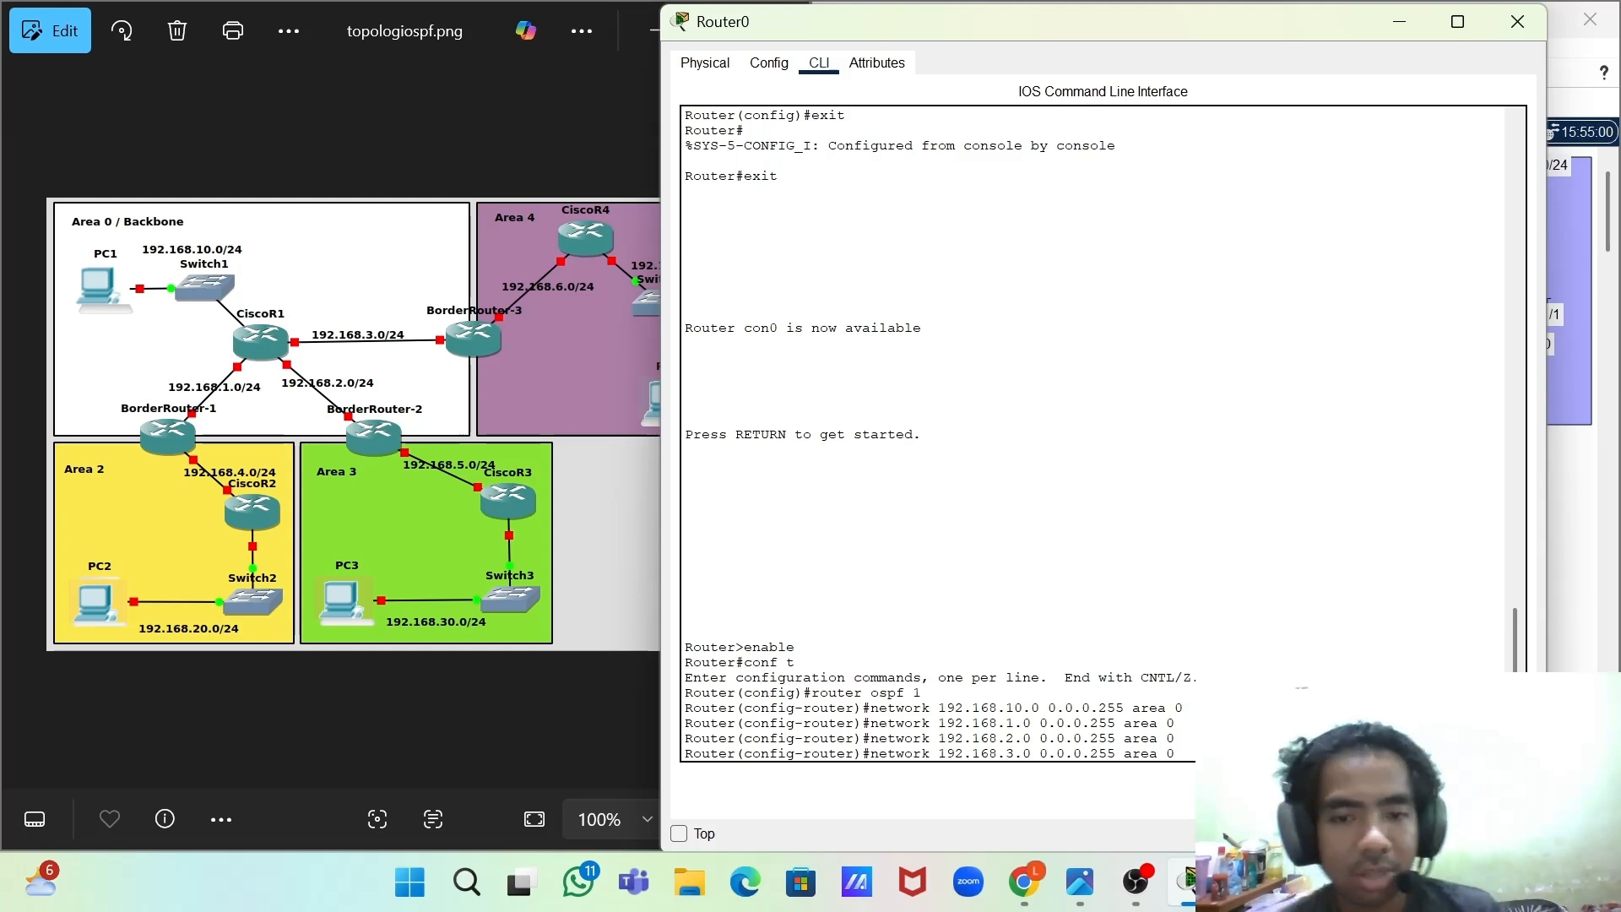
key("Return")
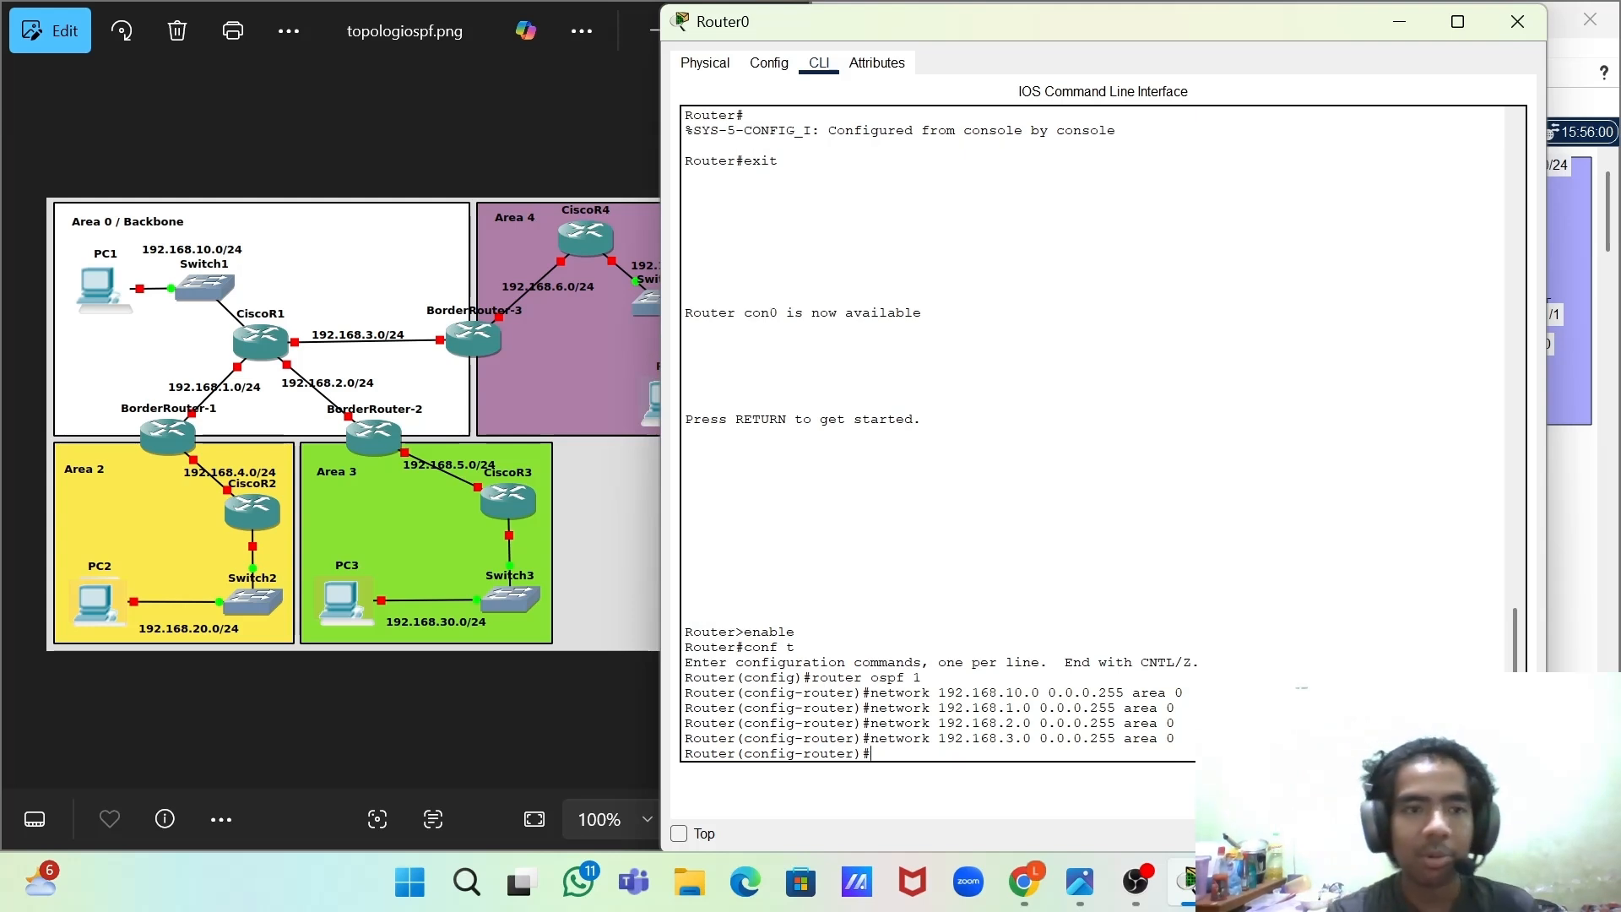
type("exit")
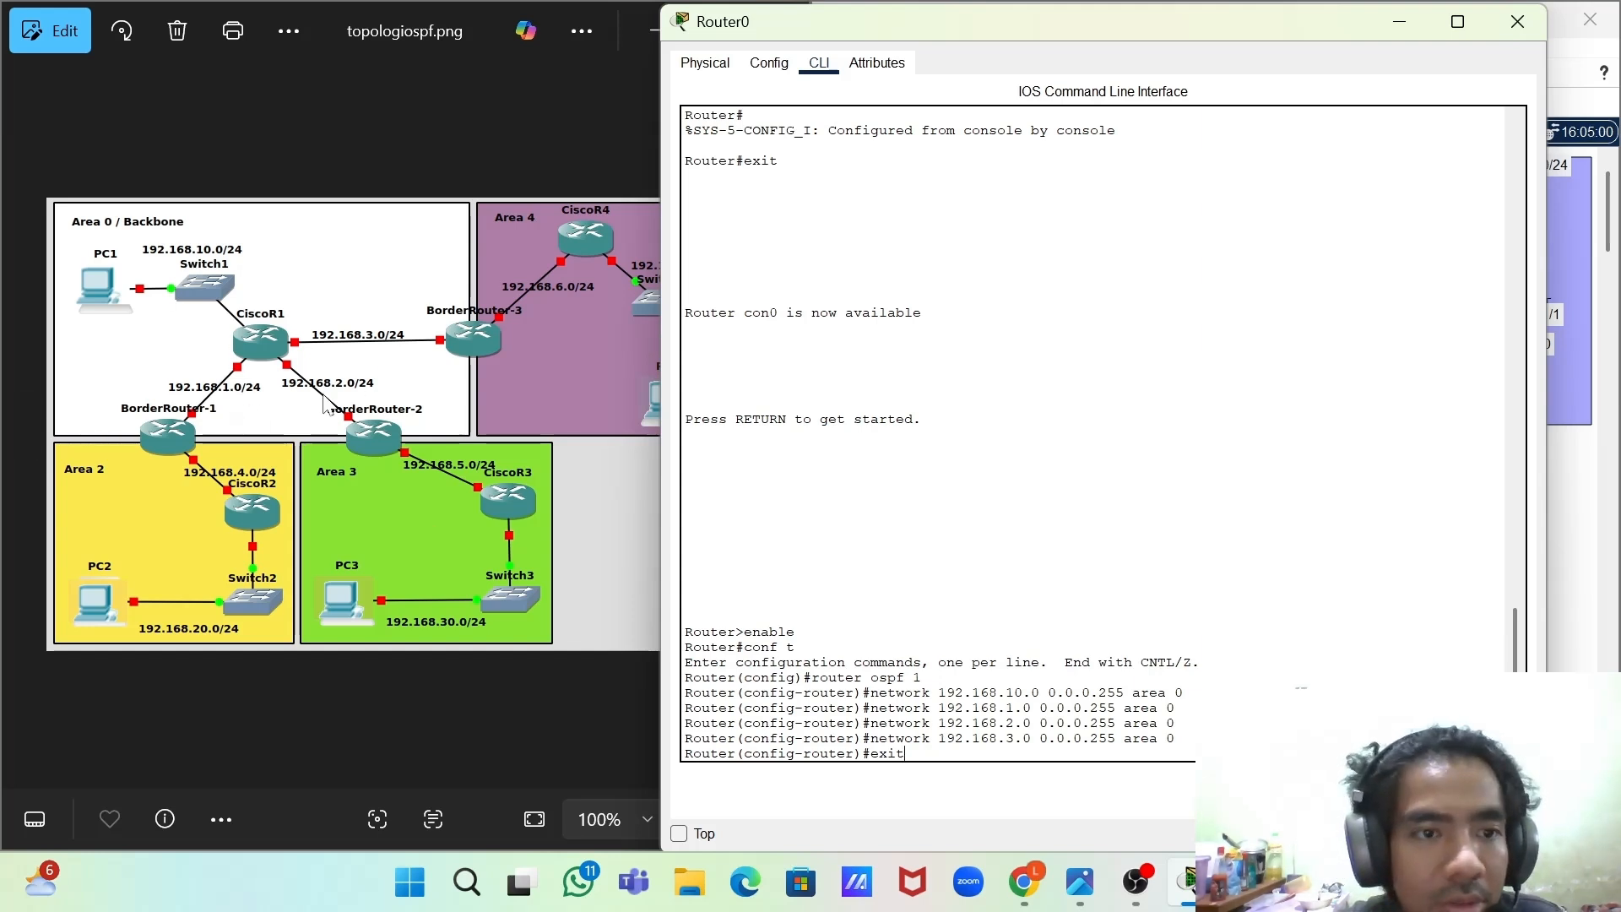
key("Return")
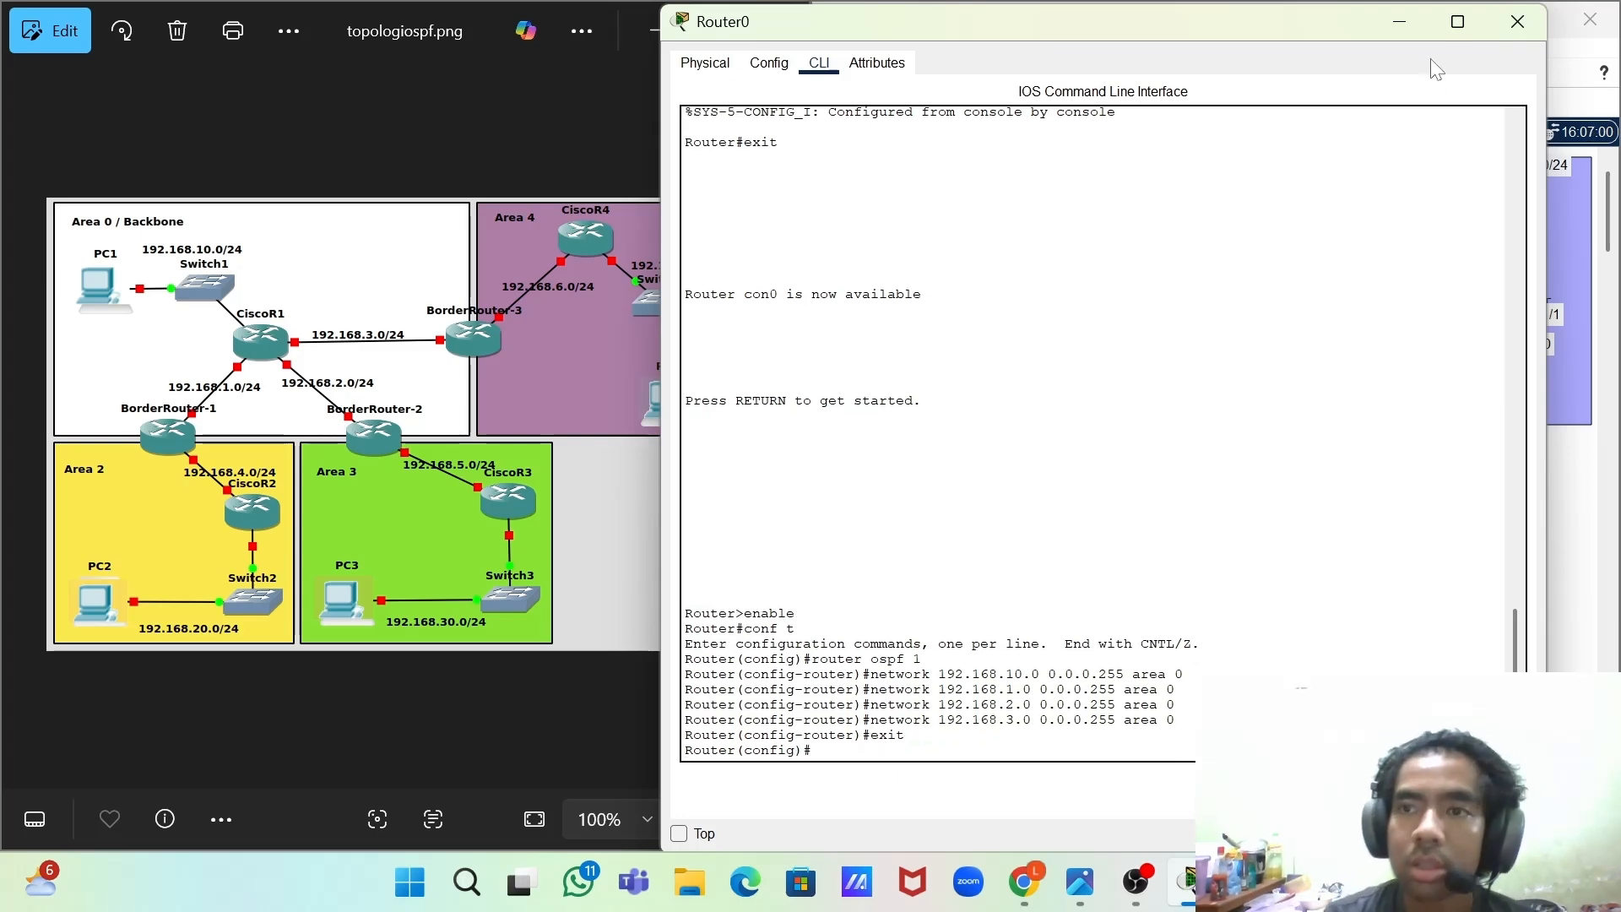
- Put Router0's window away, open Router1's command line and exit its interface configuration mode
left_click(1405, 32)
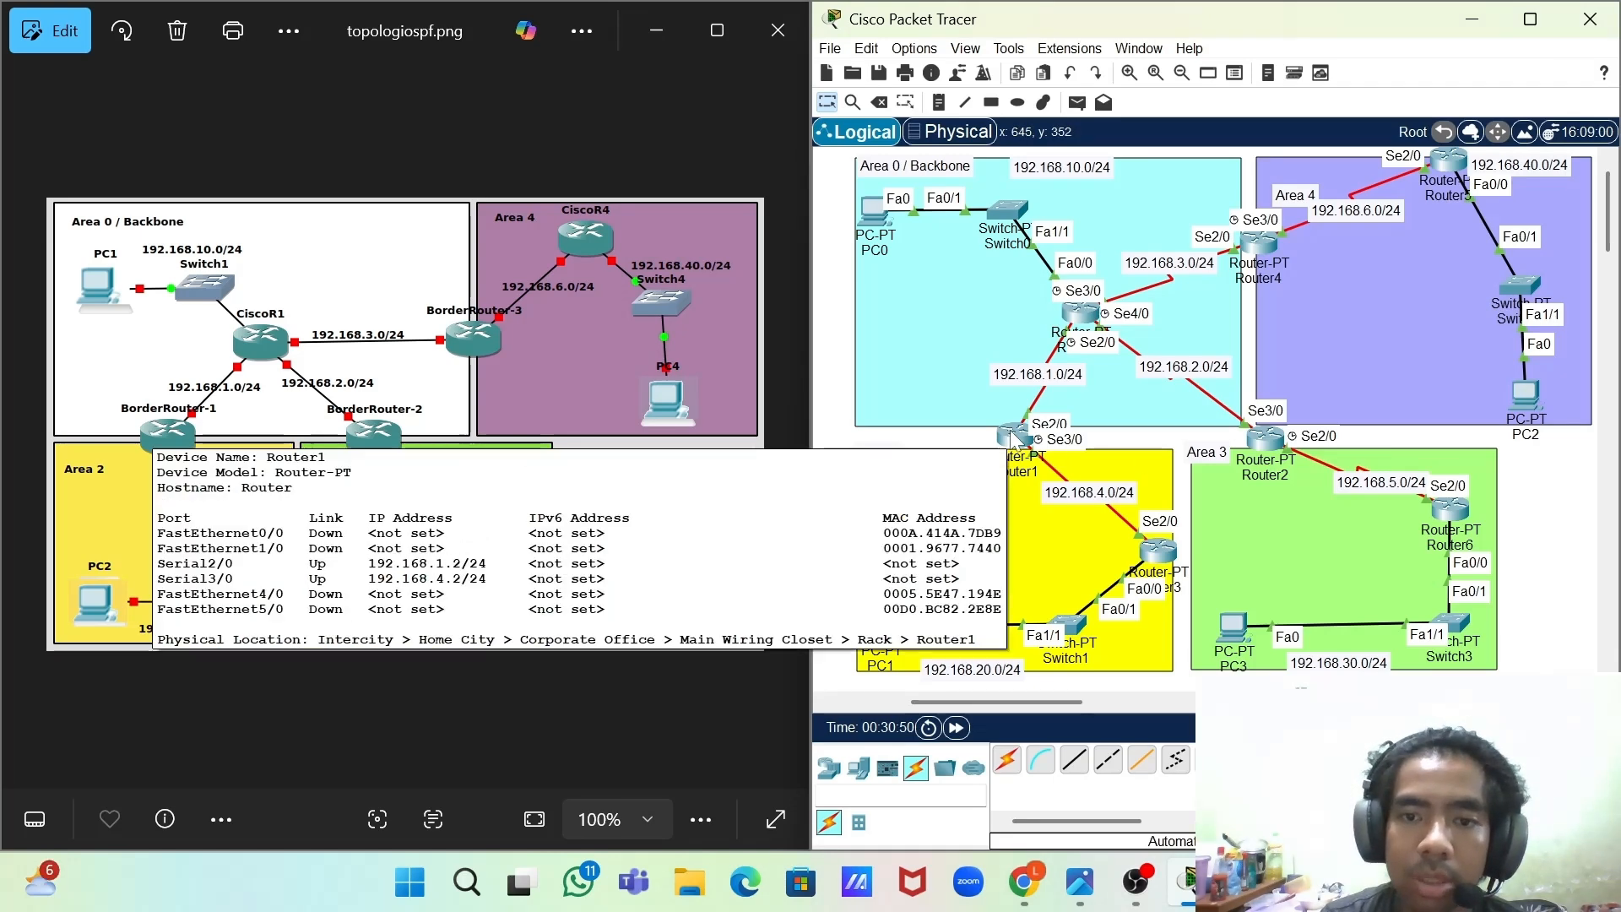
left_click(1012, 437)
left_click(725, 61)
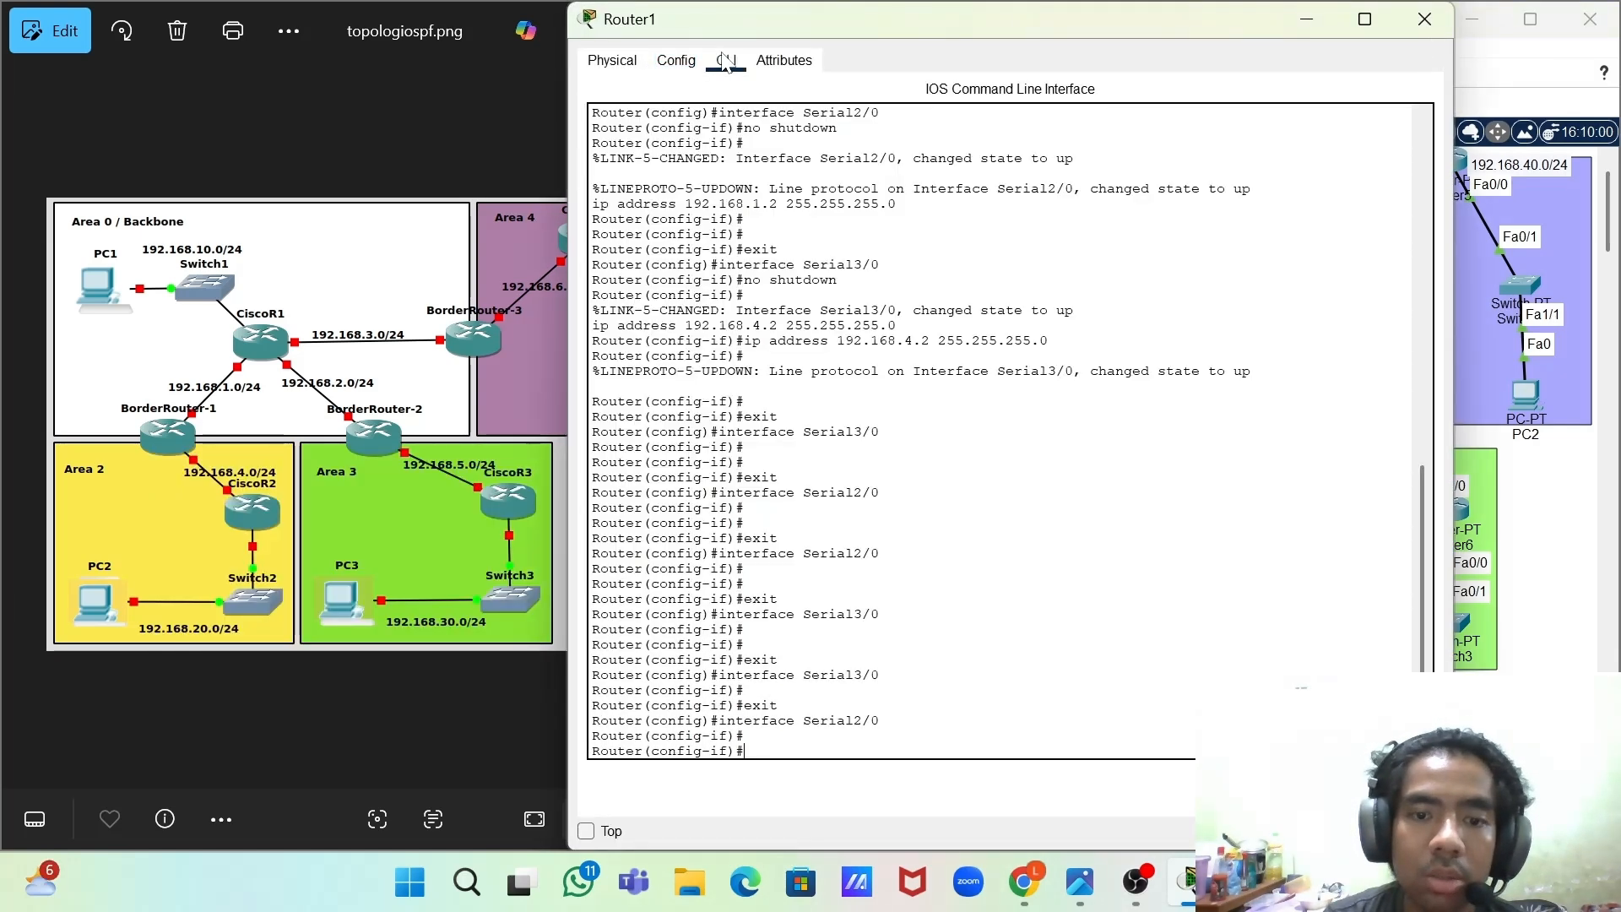
type("exit")
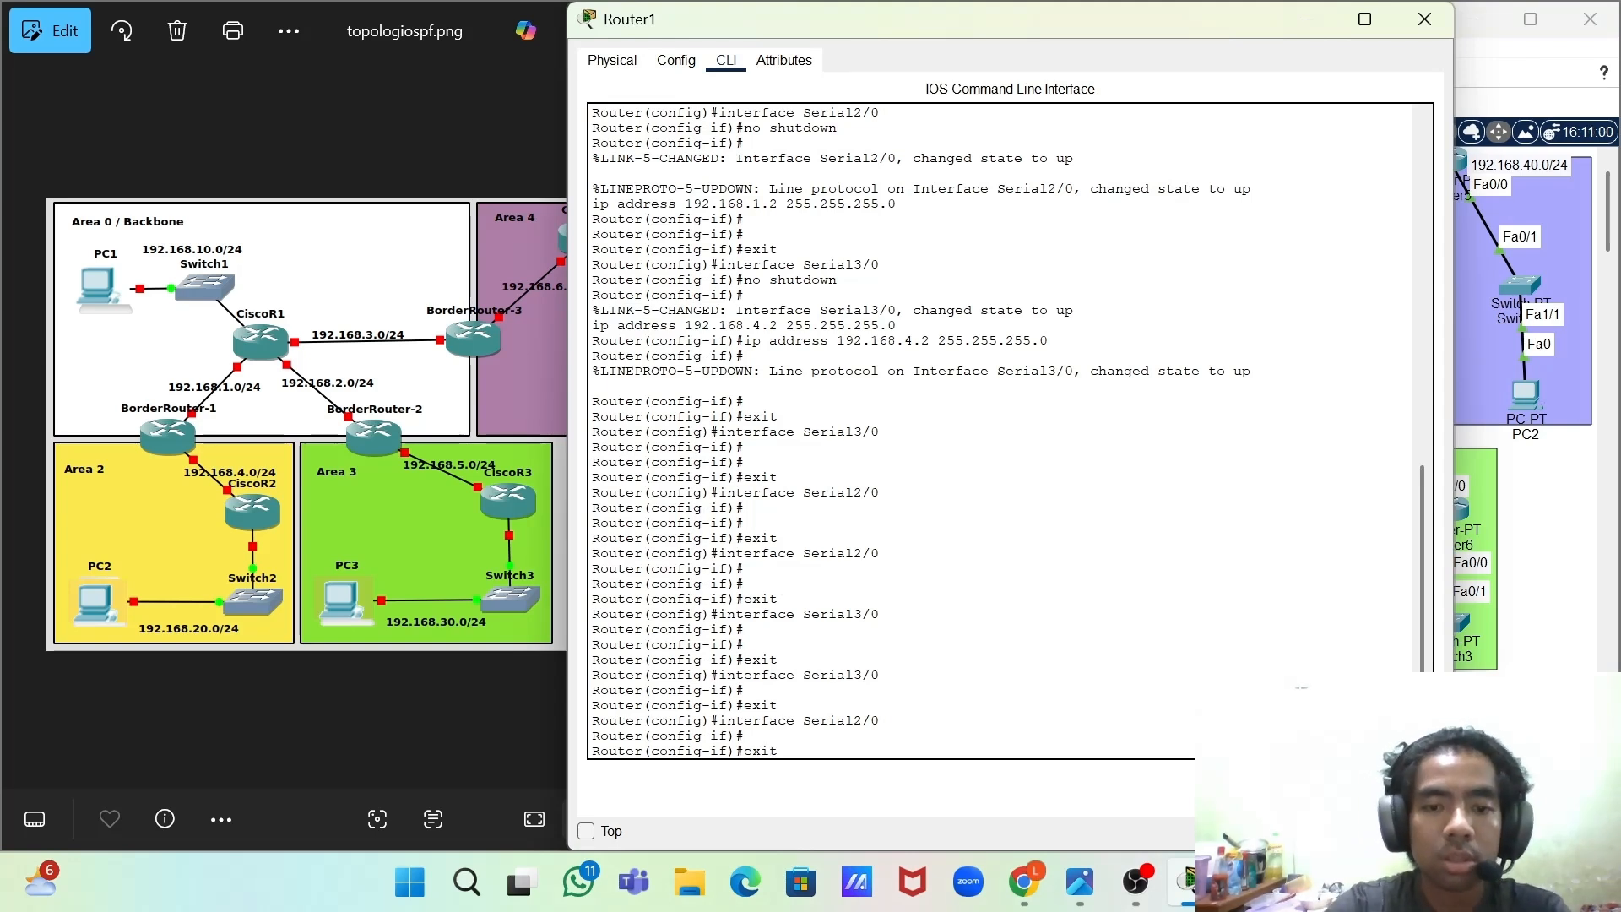
key("Return")
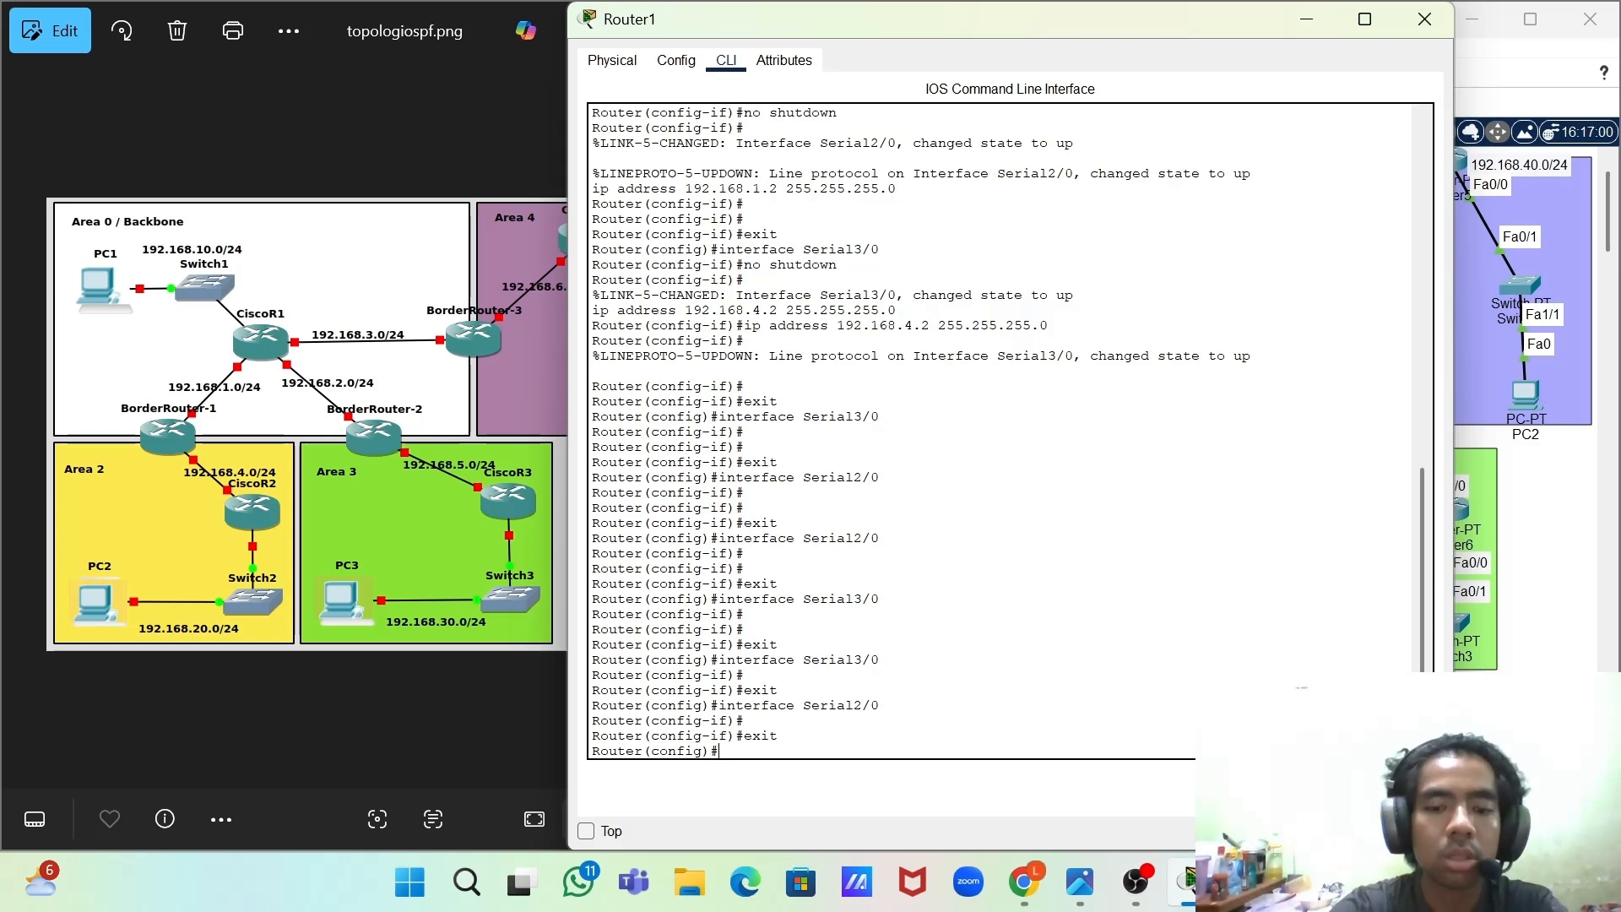
- Start OSPF process 1 on Router1
type("router osp")
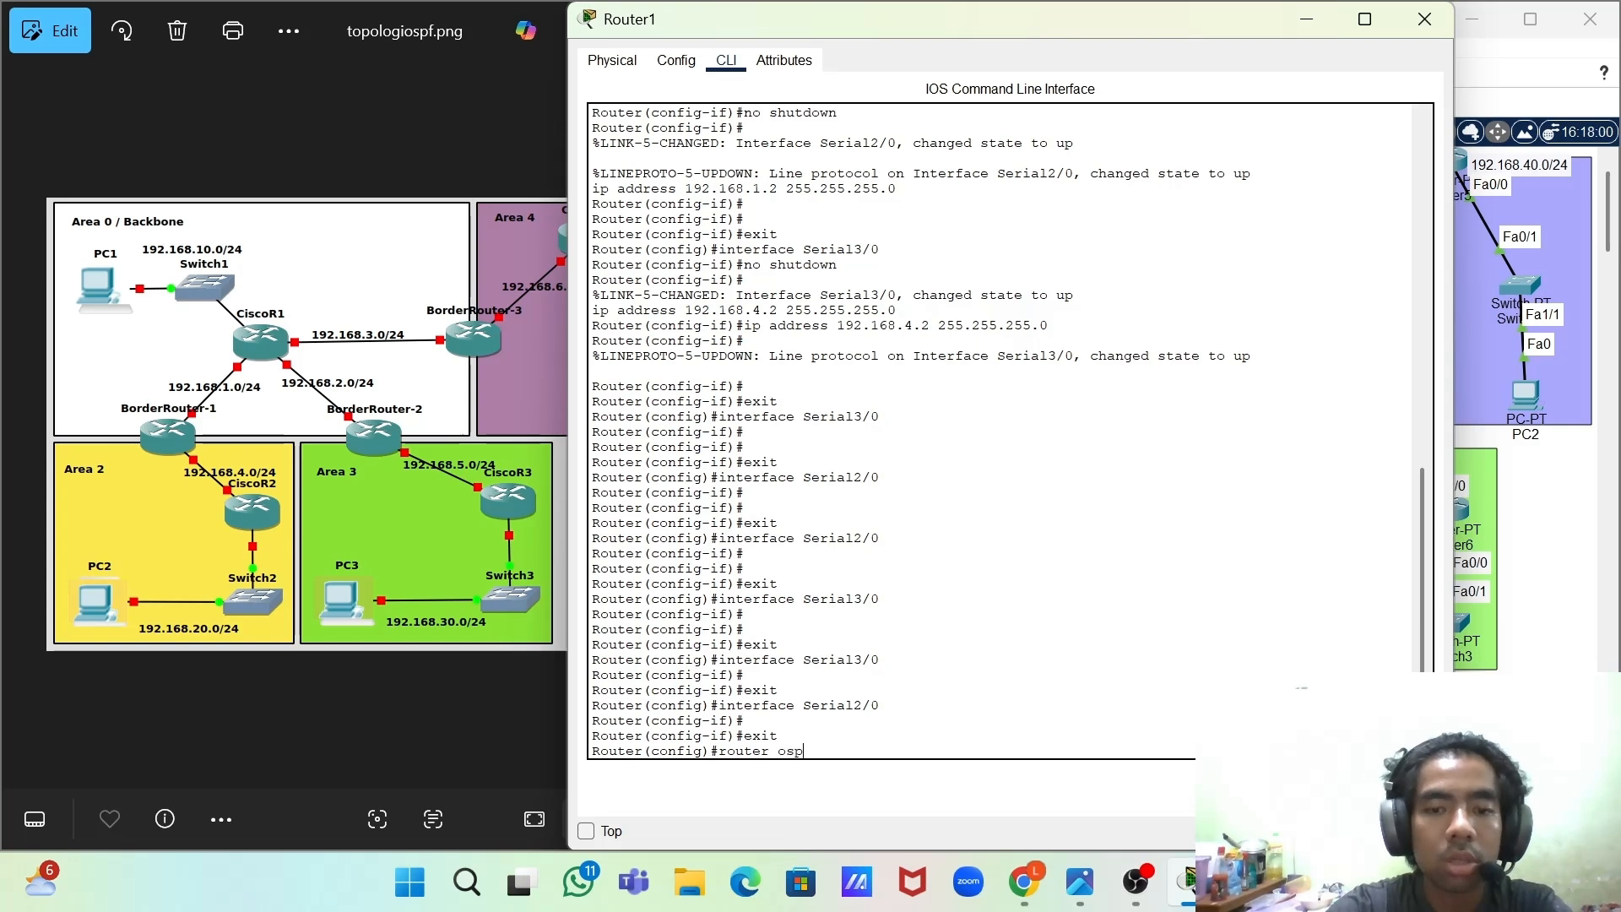
type("f 1")
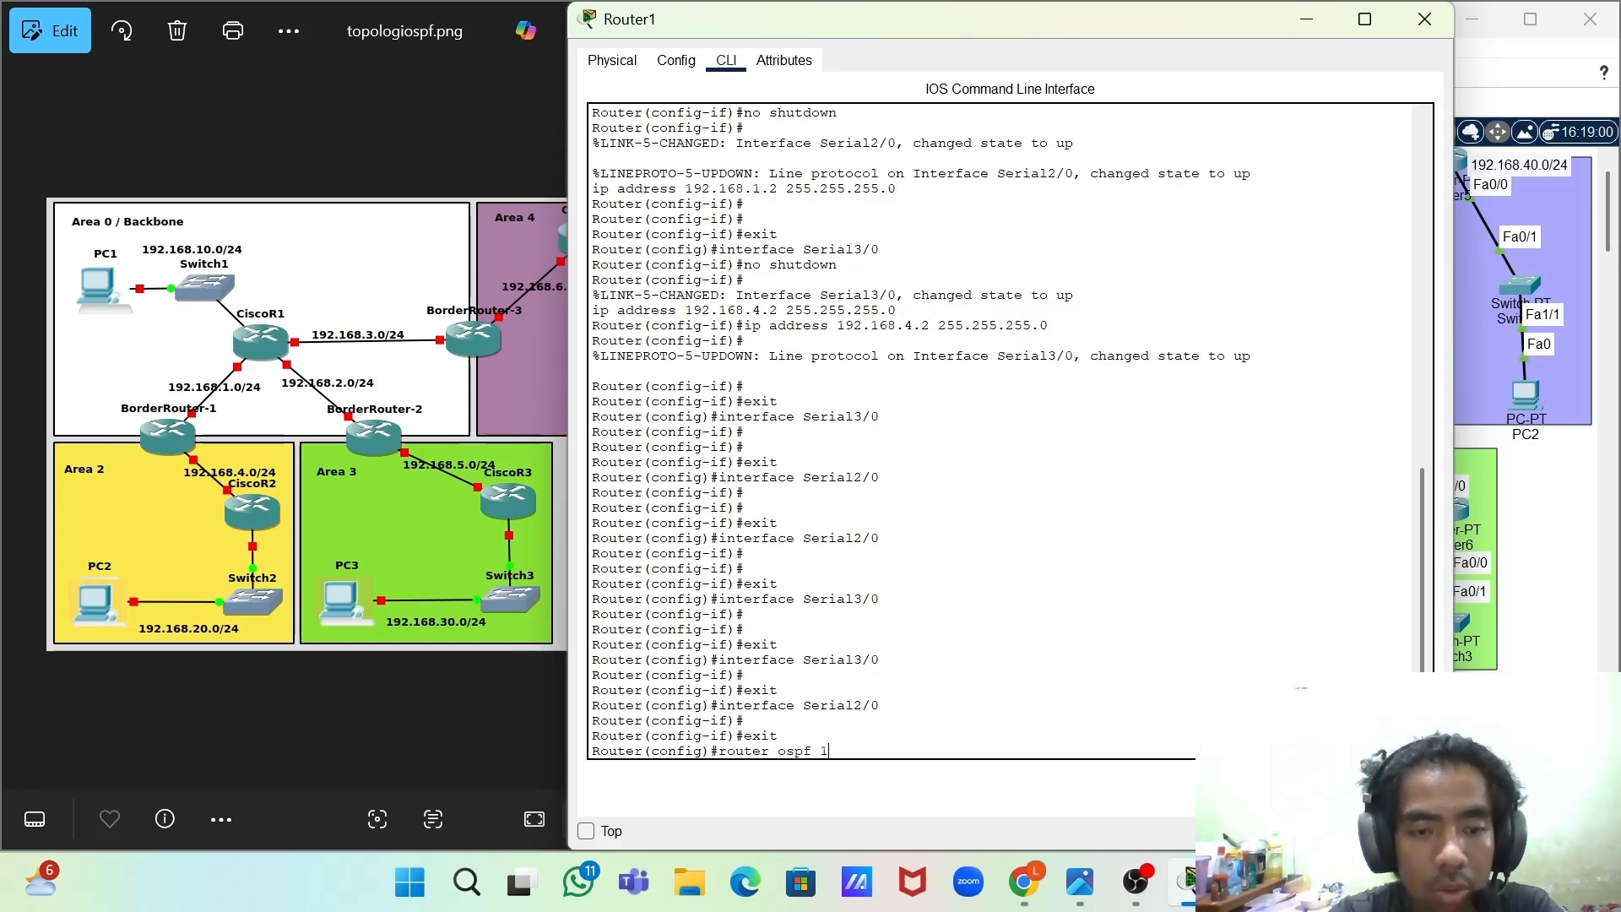
key("Return")
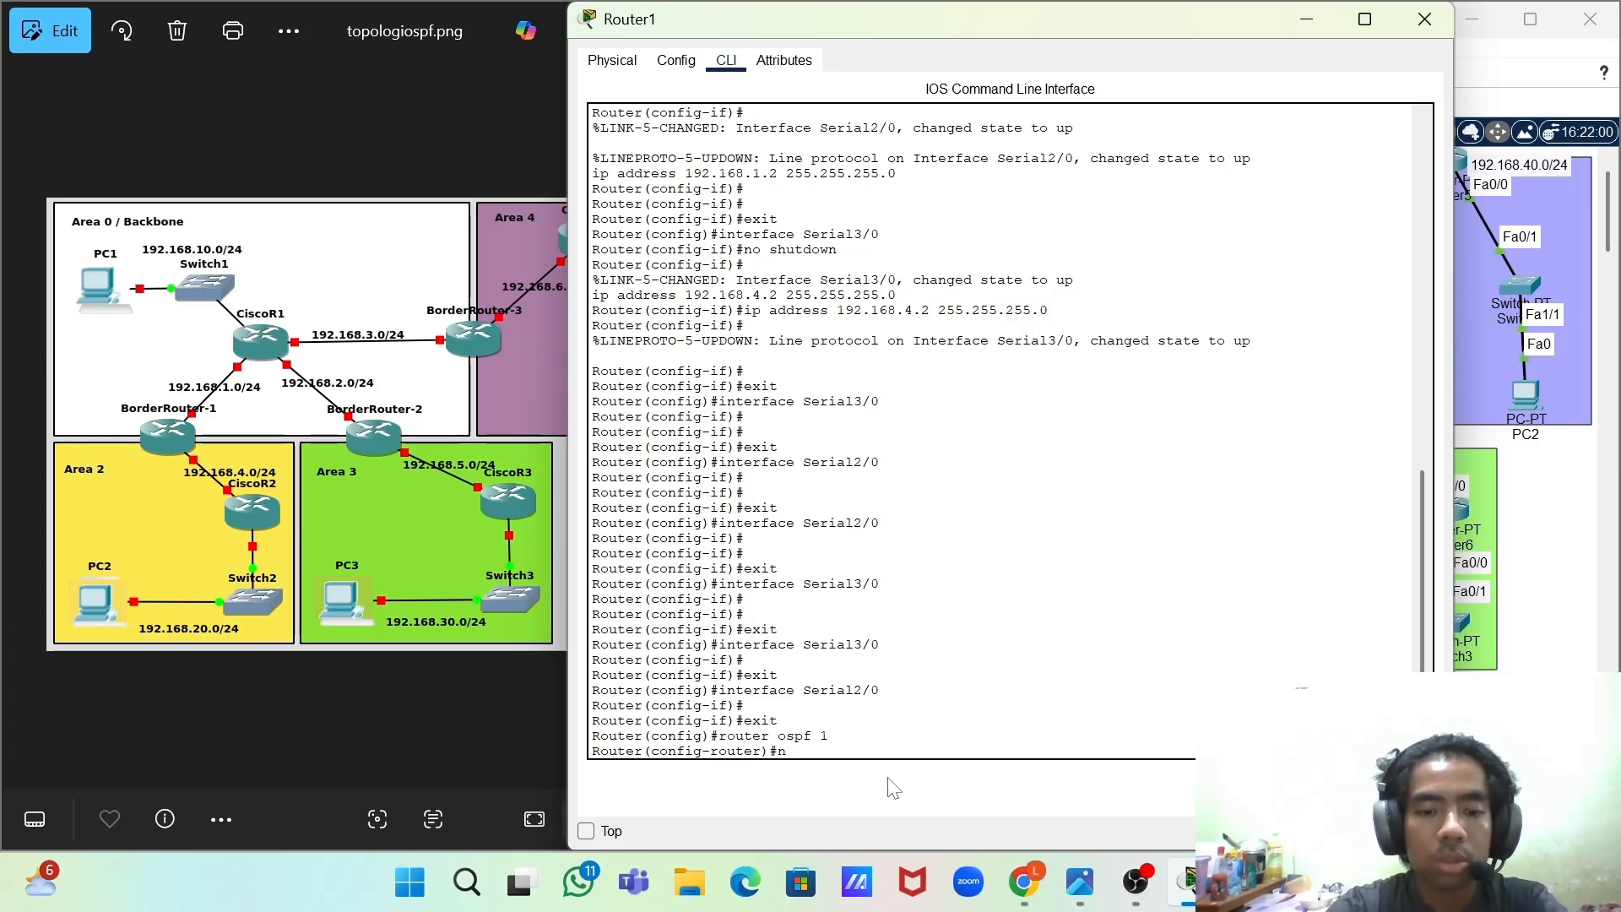
- Advertise network 192.168.1.0 0.0.0.255 in area 0 on Router1, checking the topology before submitting the command
type("network")
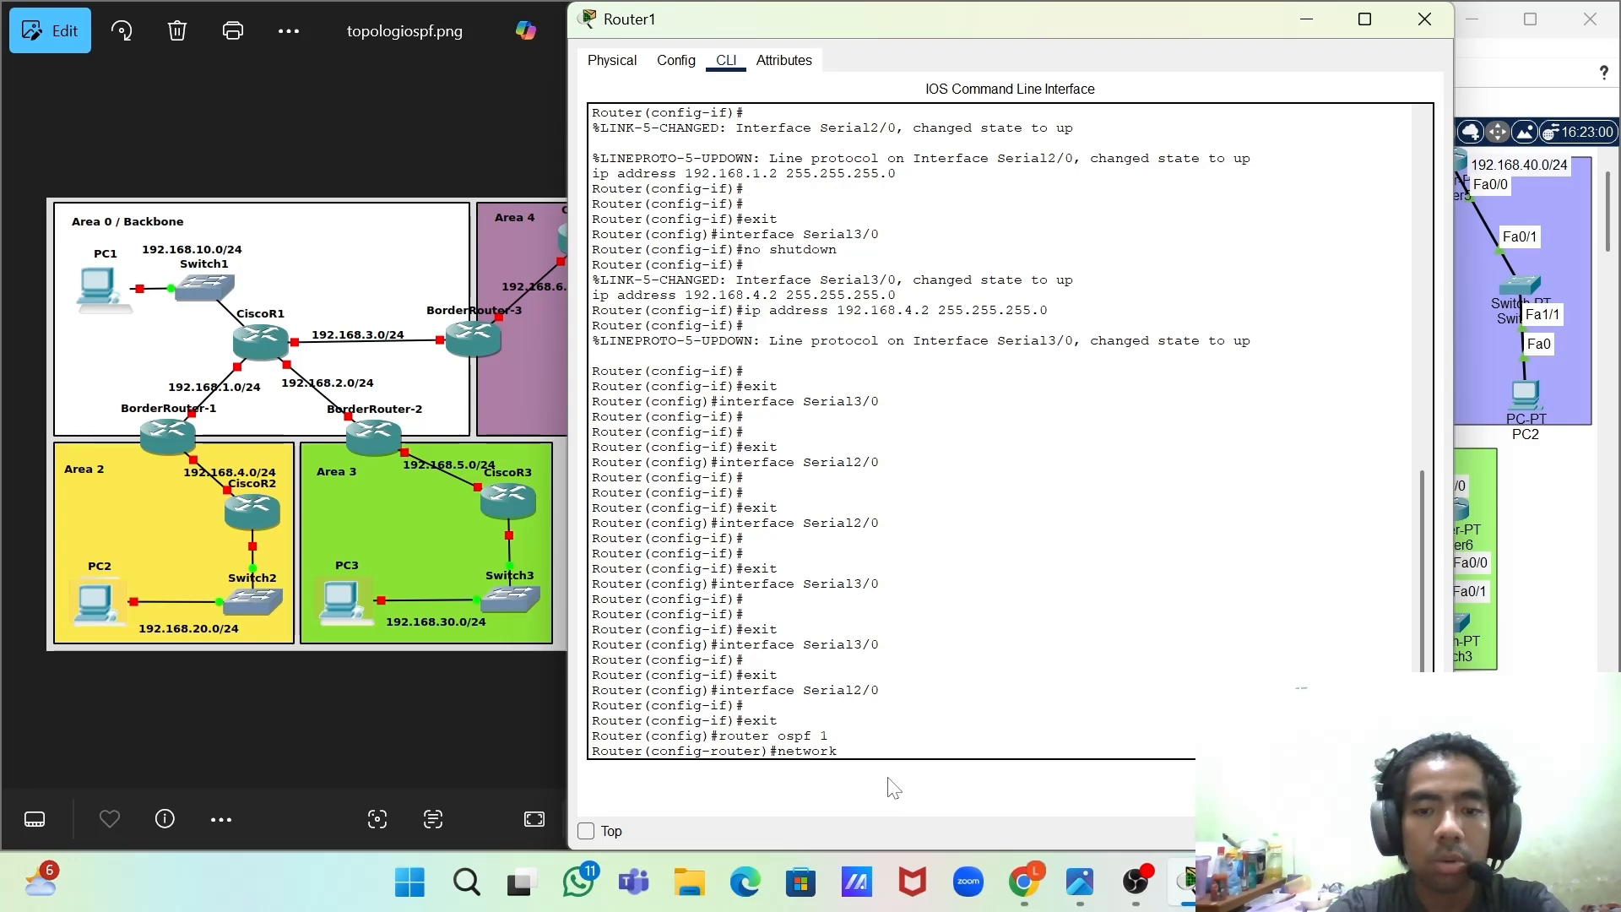
type(" 192.")
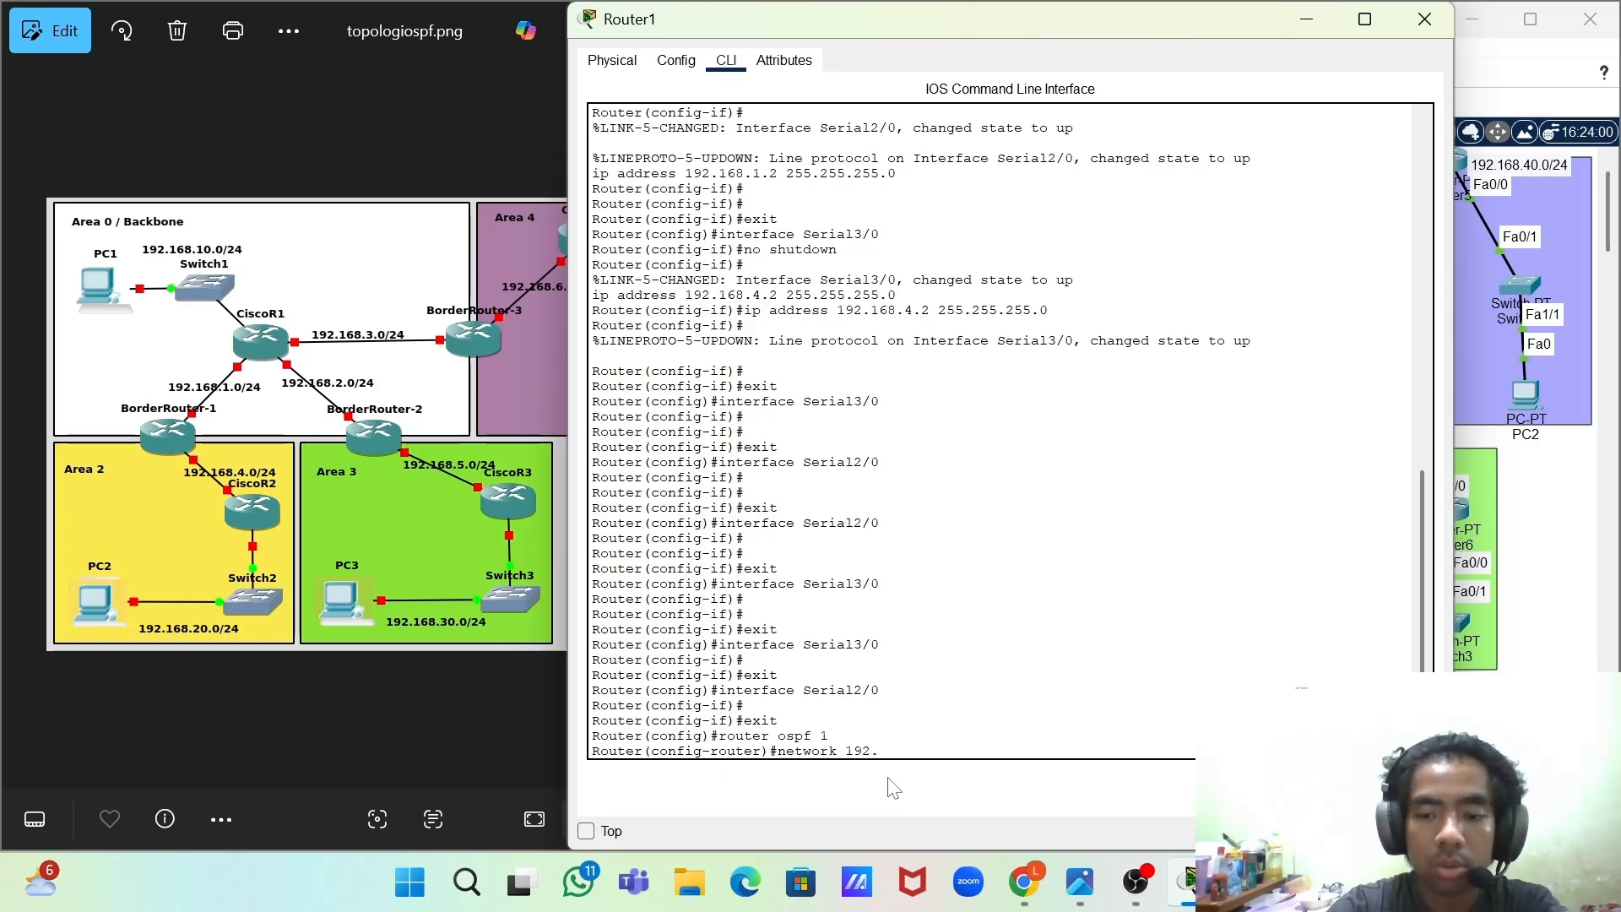
type("168.1.")
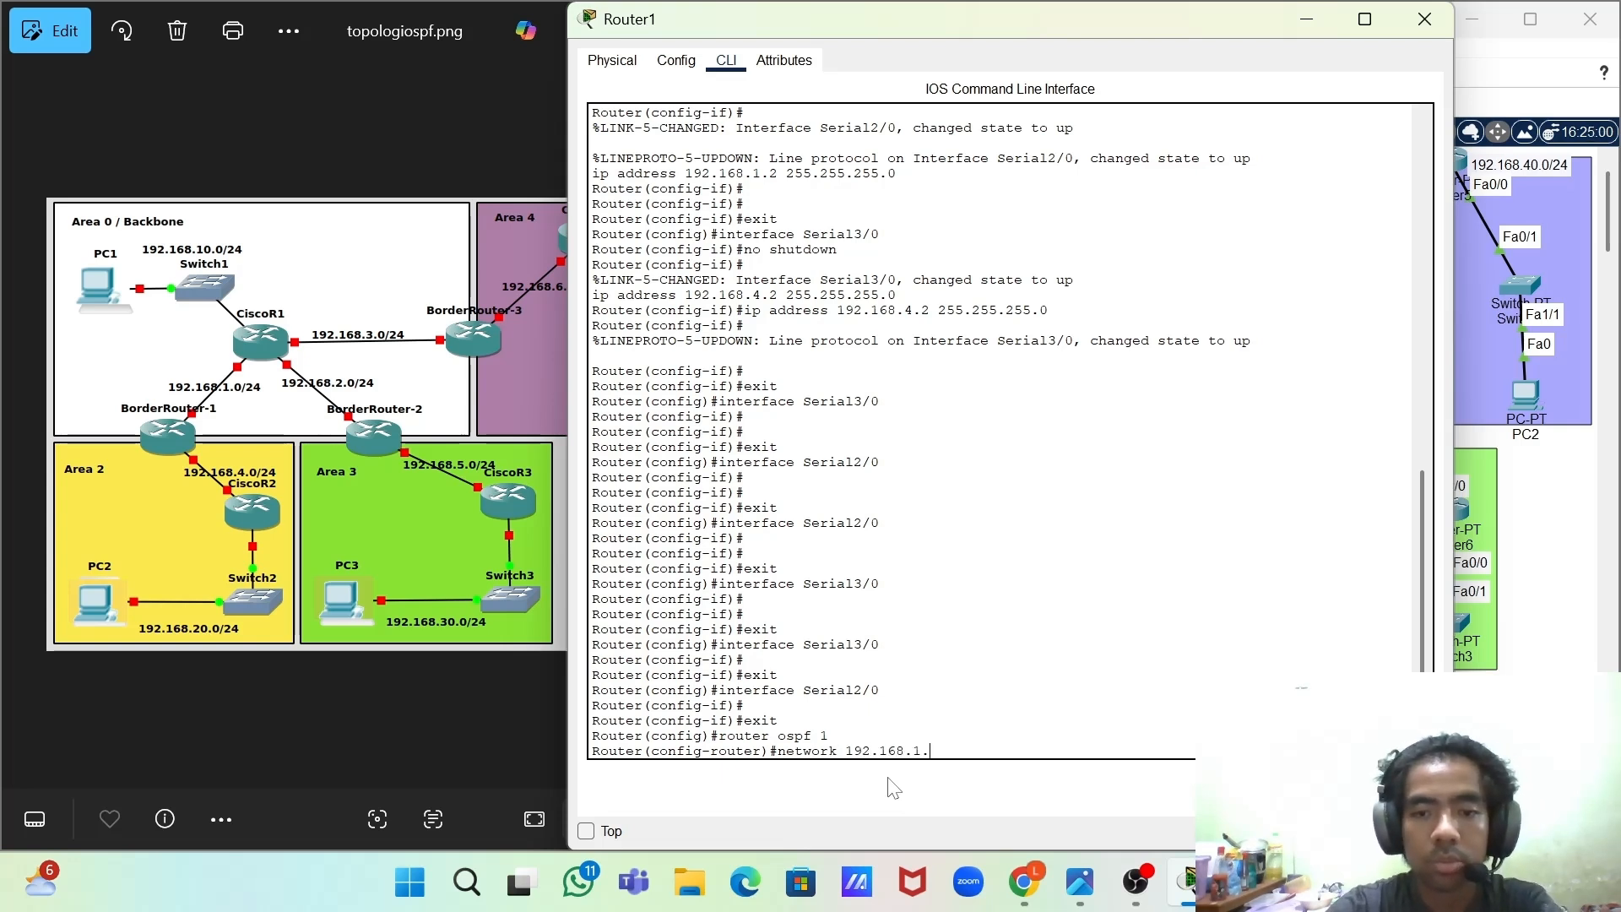
type("0 0.")
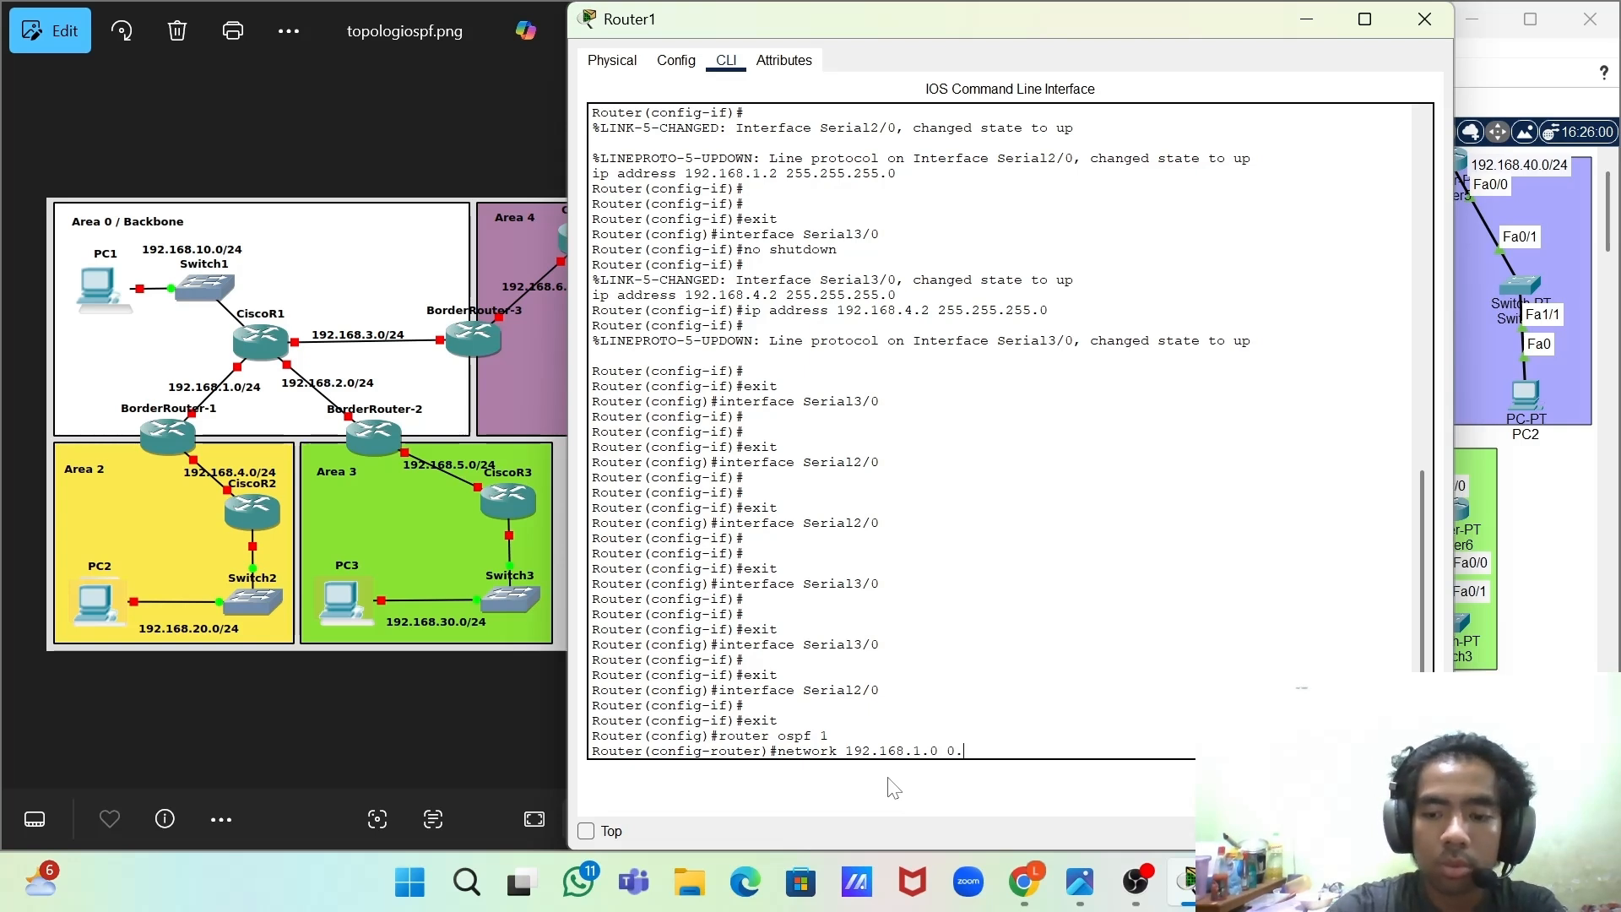
type("0.0.")
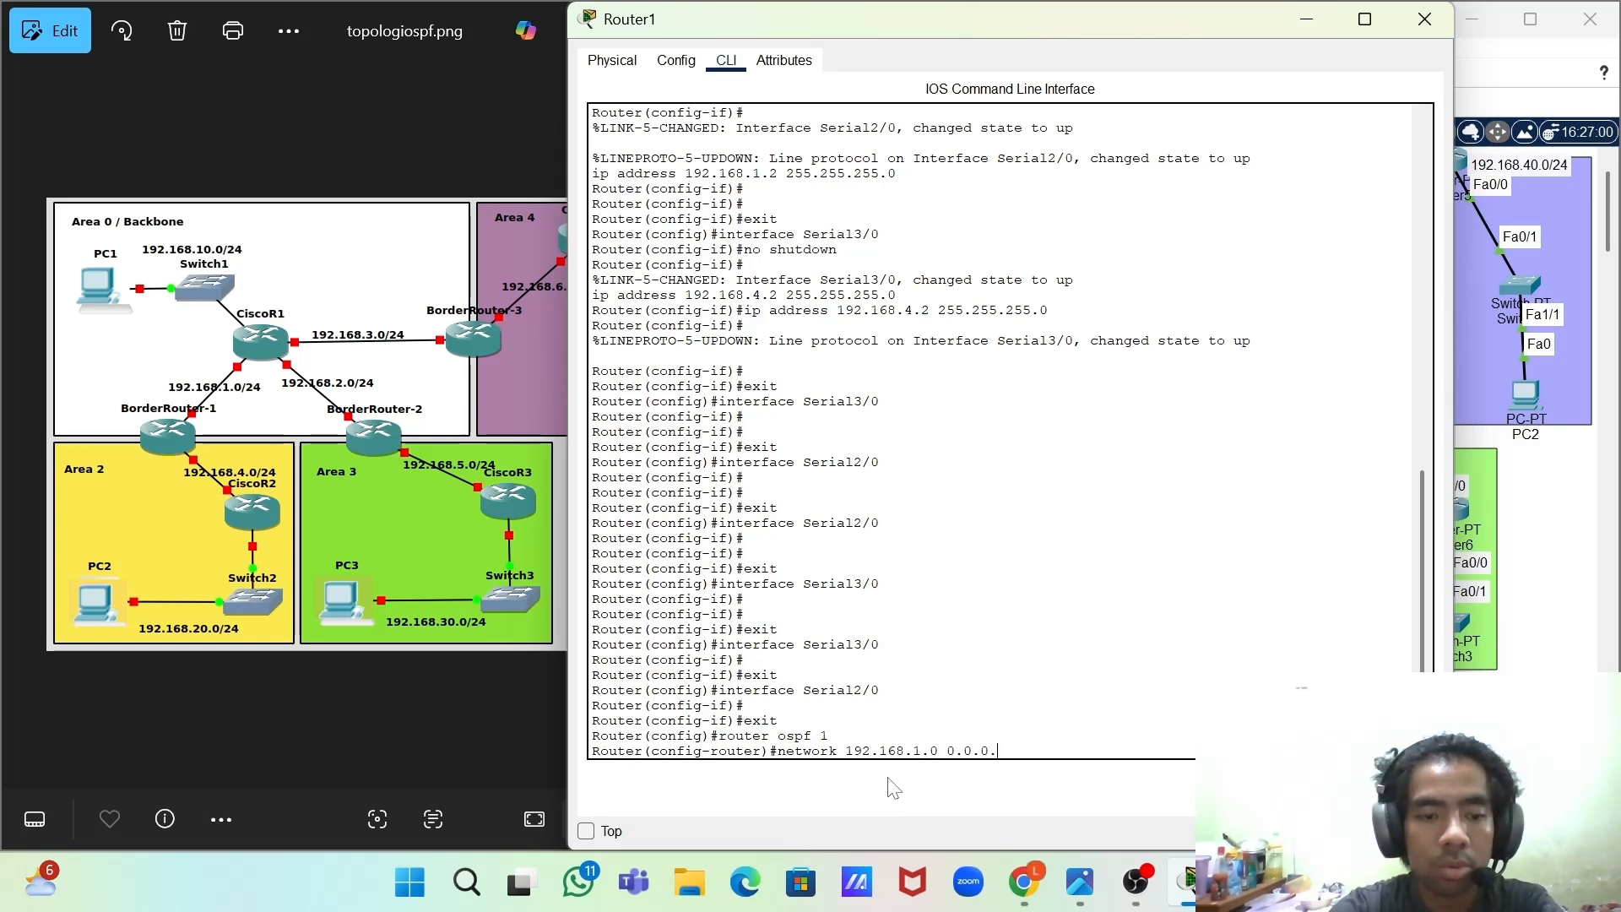
type("255 area 0")
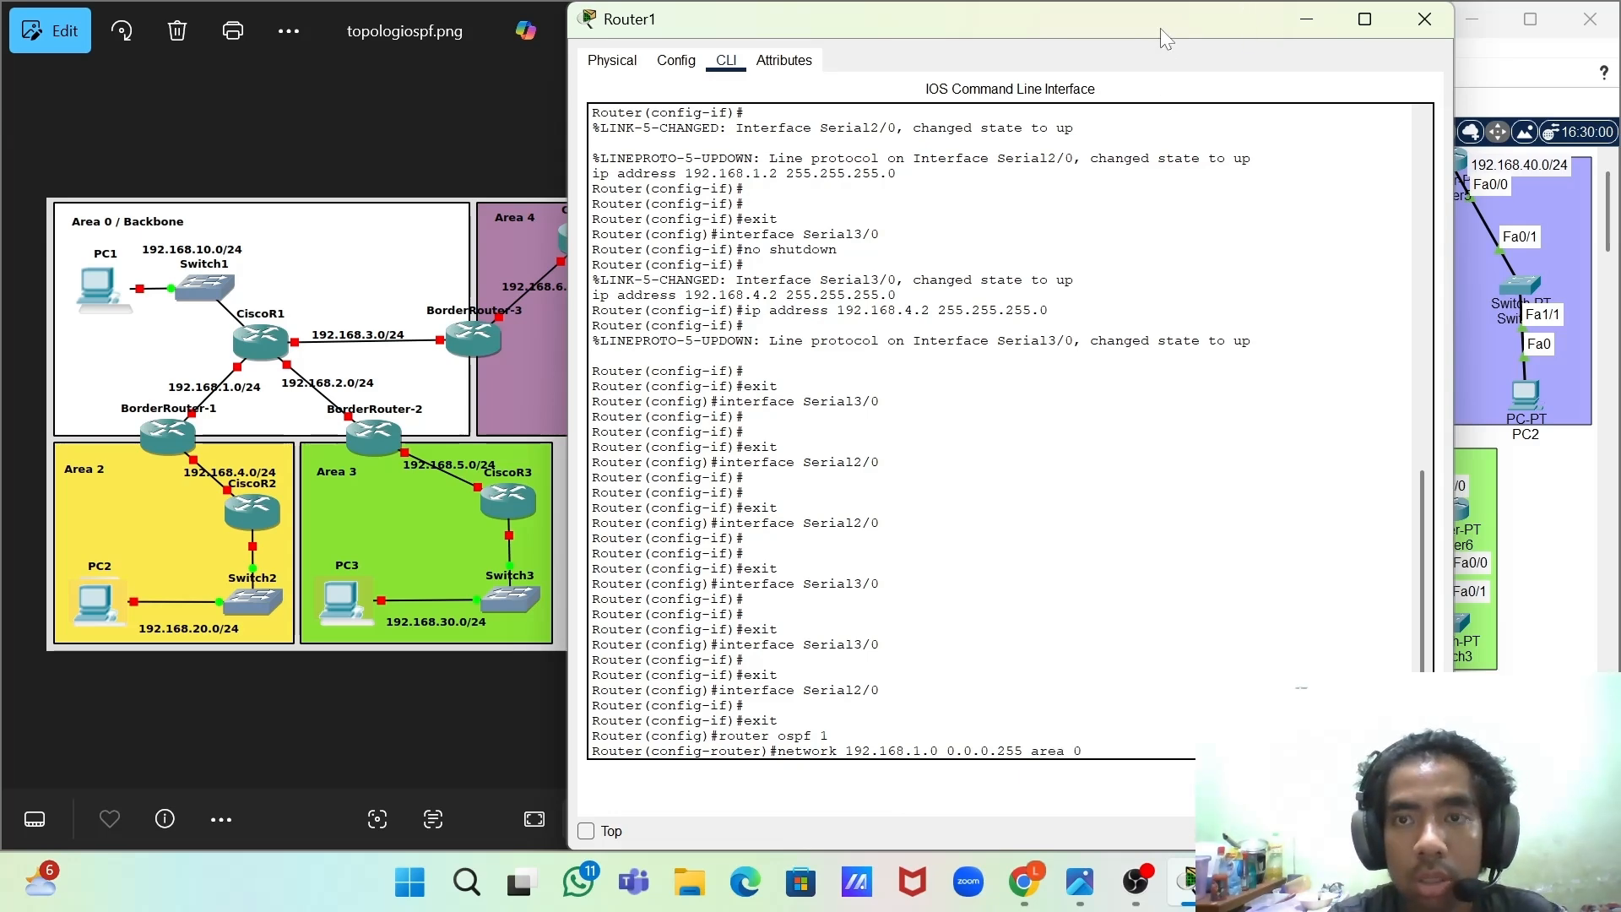
left_click_drag(1160, 28, 1192, 499)
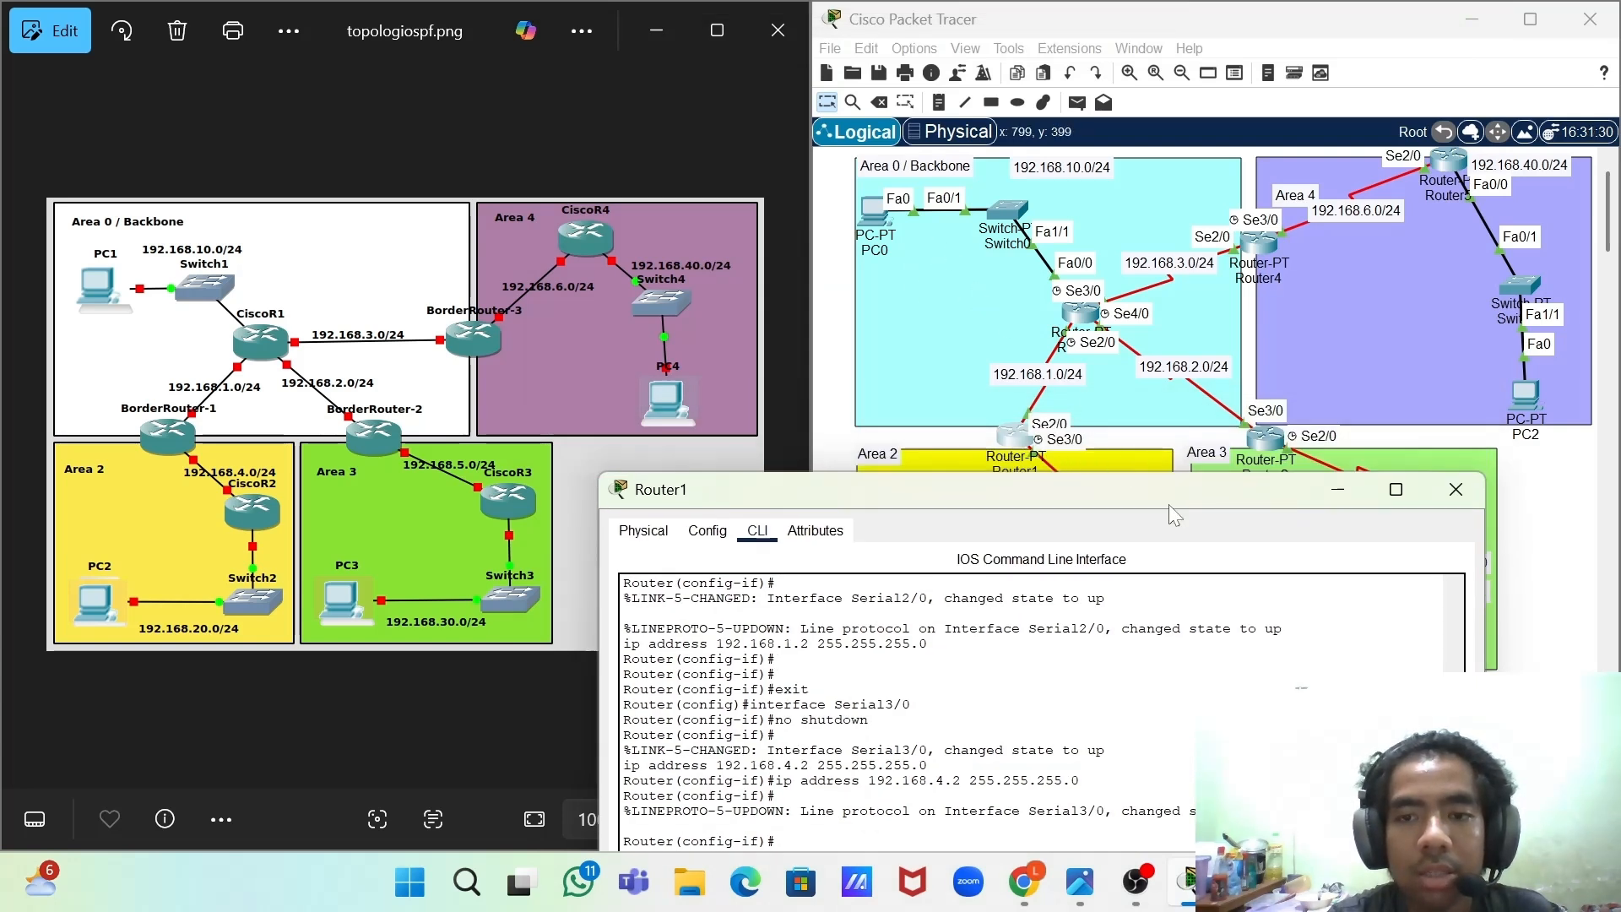
left_click_drag(1168, 501, 1176, 523)
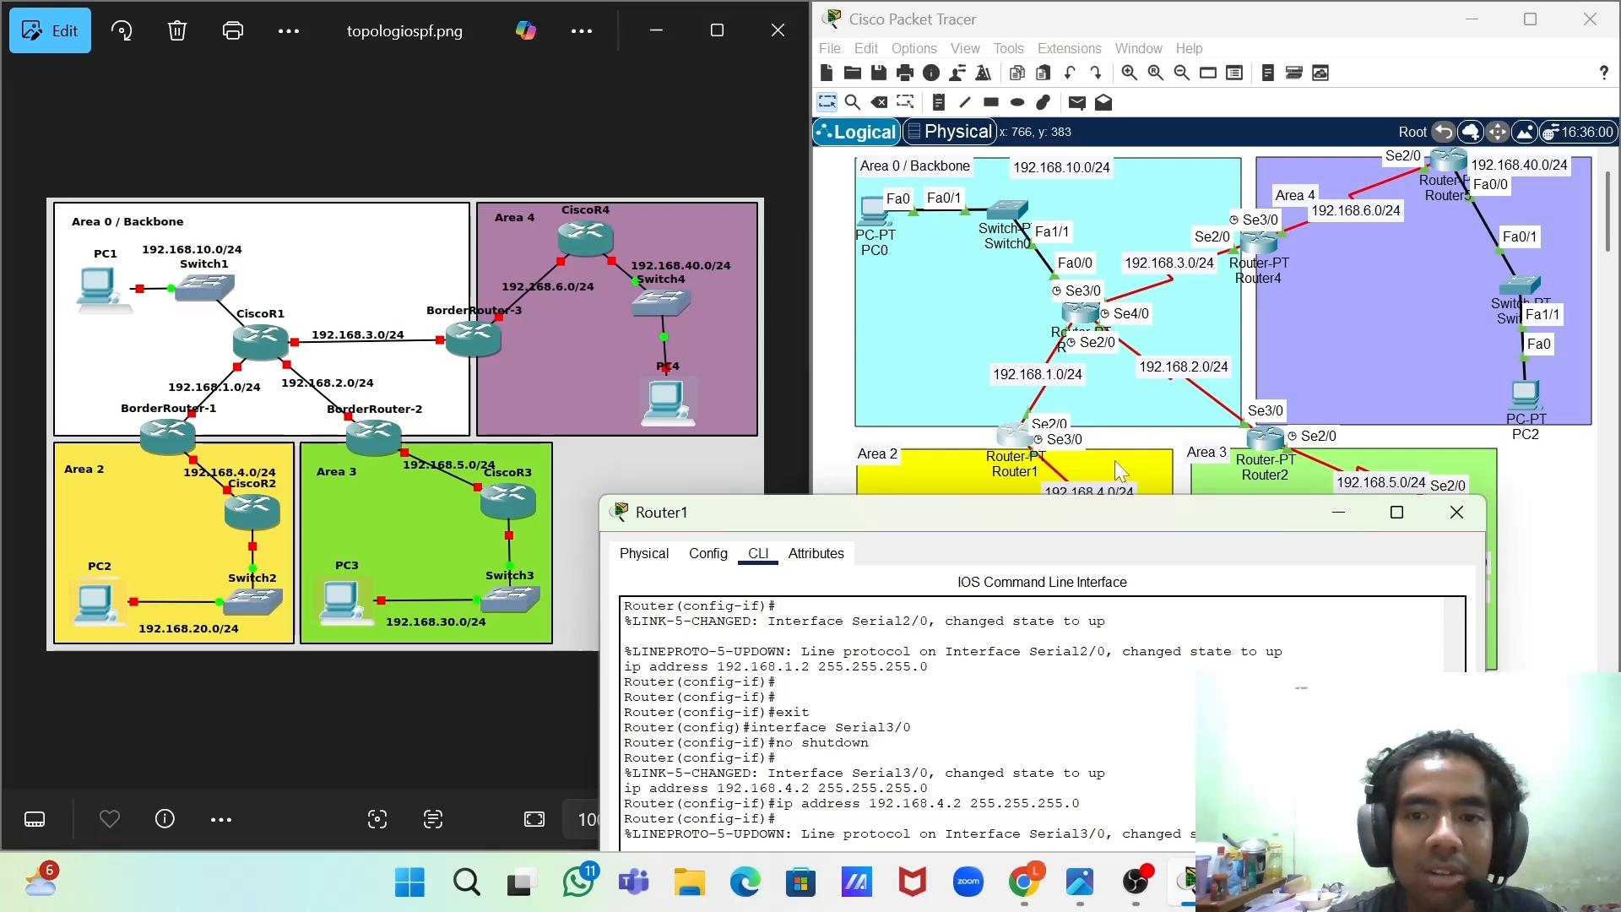
left_click_drag(1165, 512, 1163, 93)
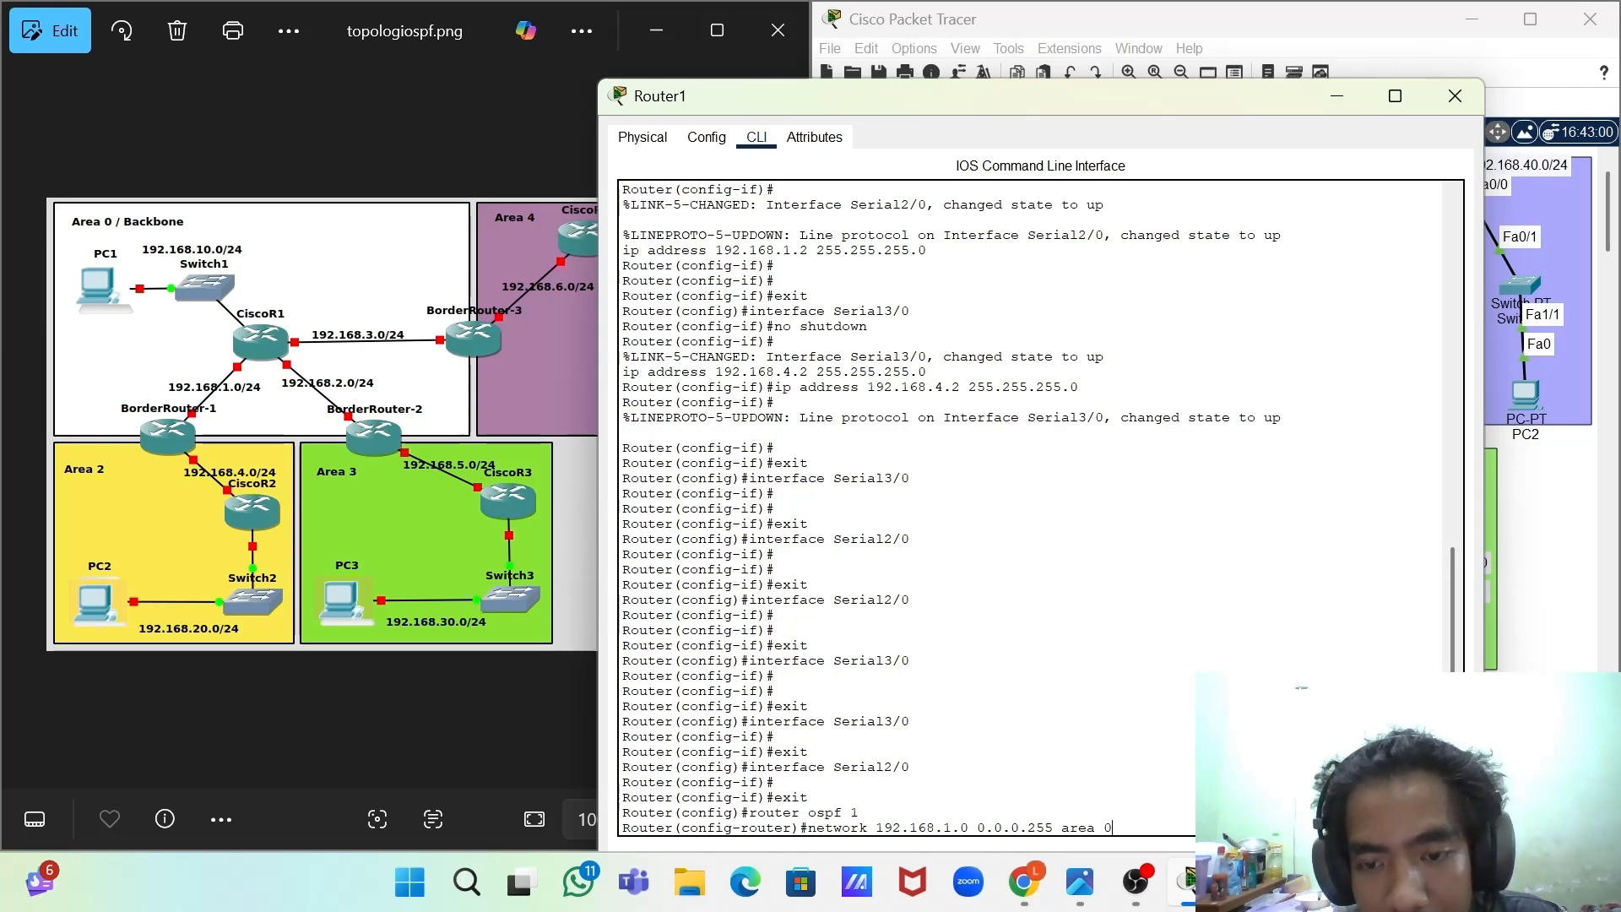
key("Return")
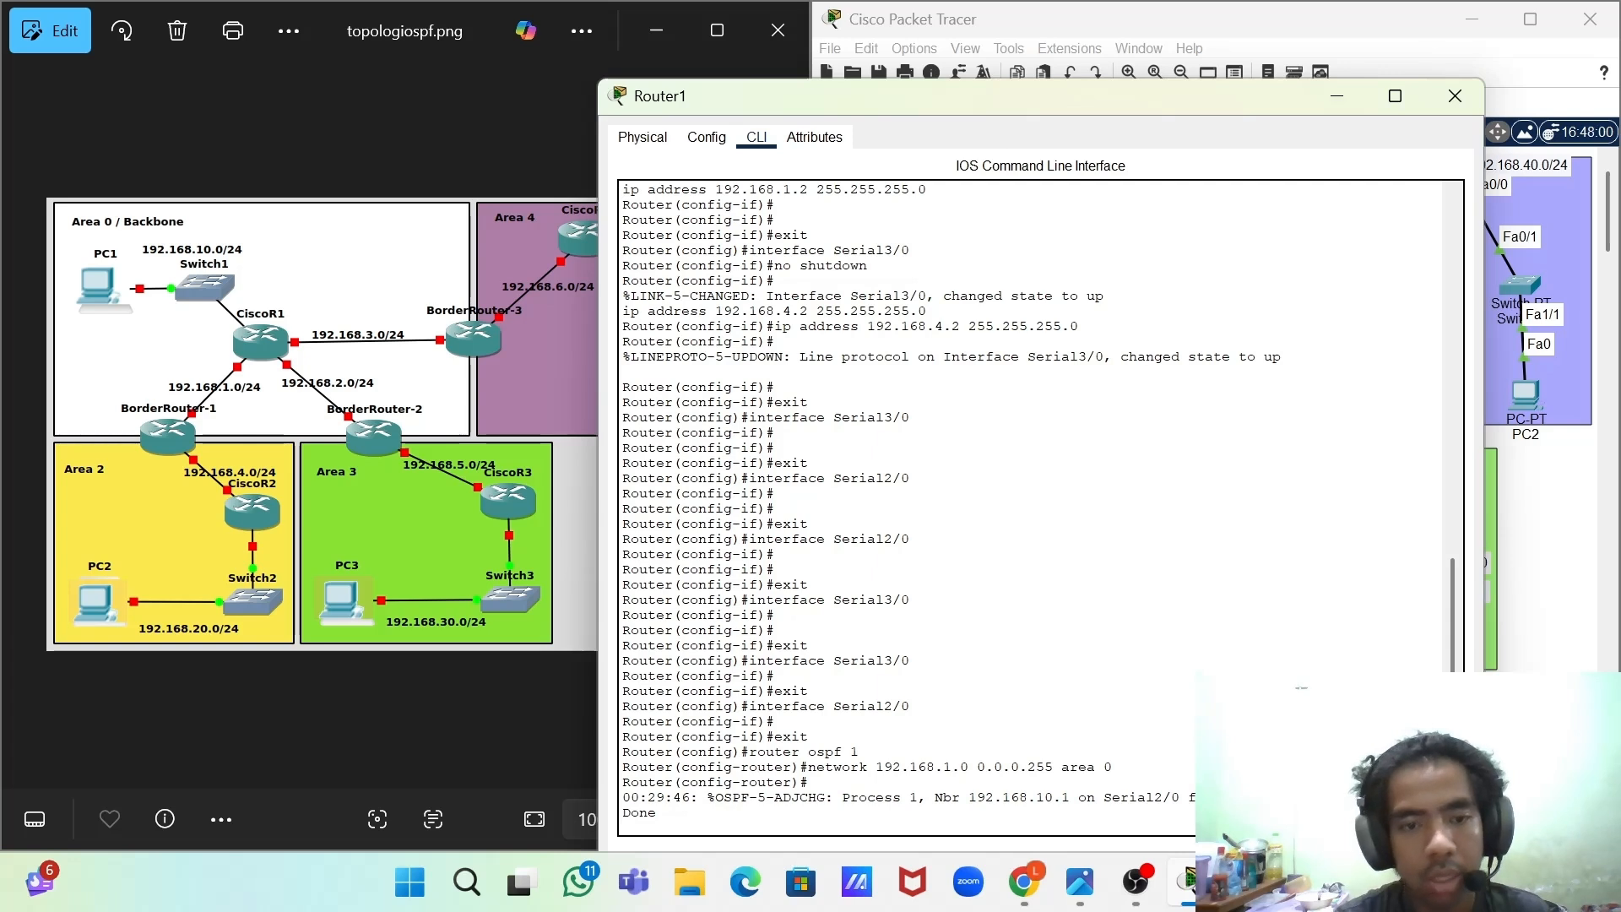
key("Return")
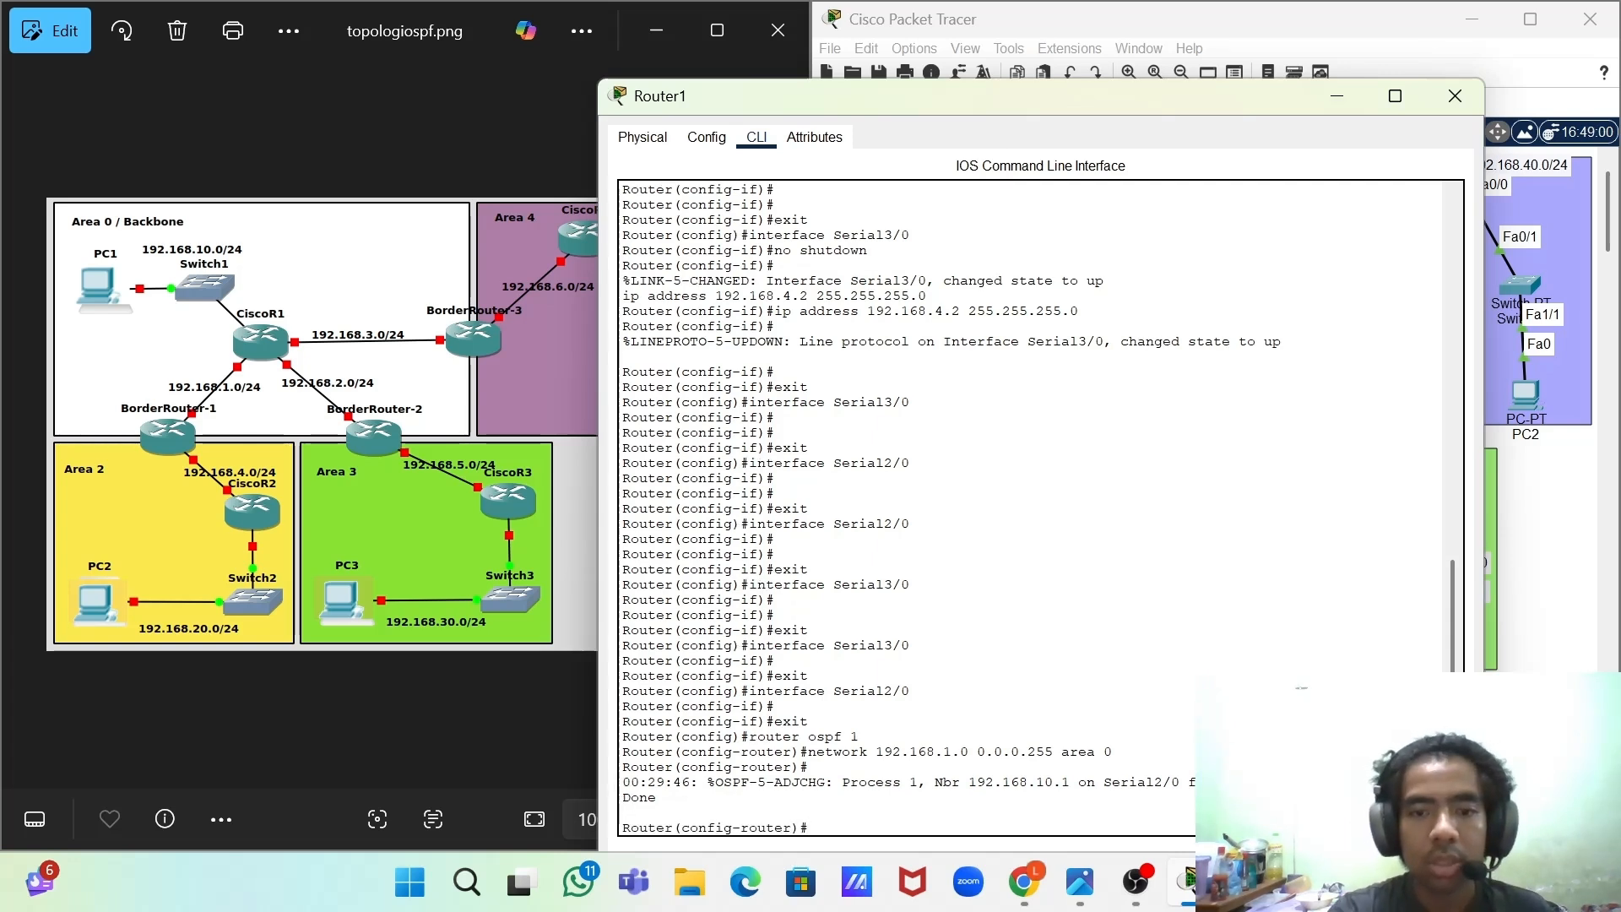
- Reuse the previous command to advertise network 192.168.4.0 0.0.0.255 in area 2 on Router1
key("Up")
key("Left")
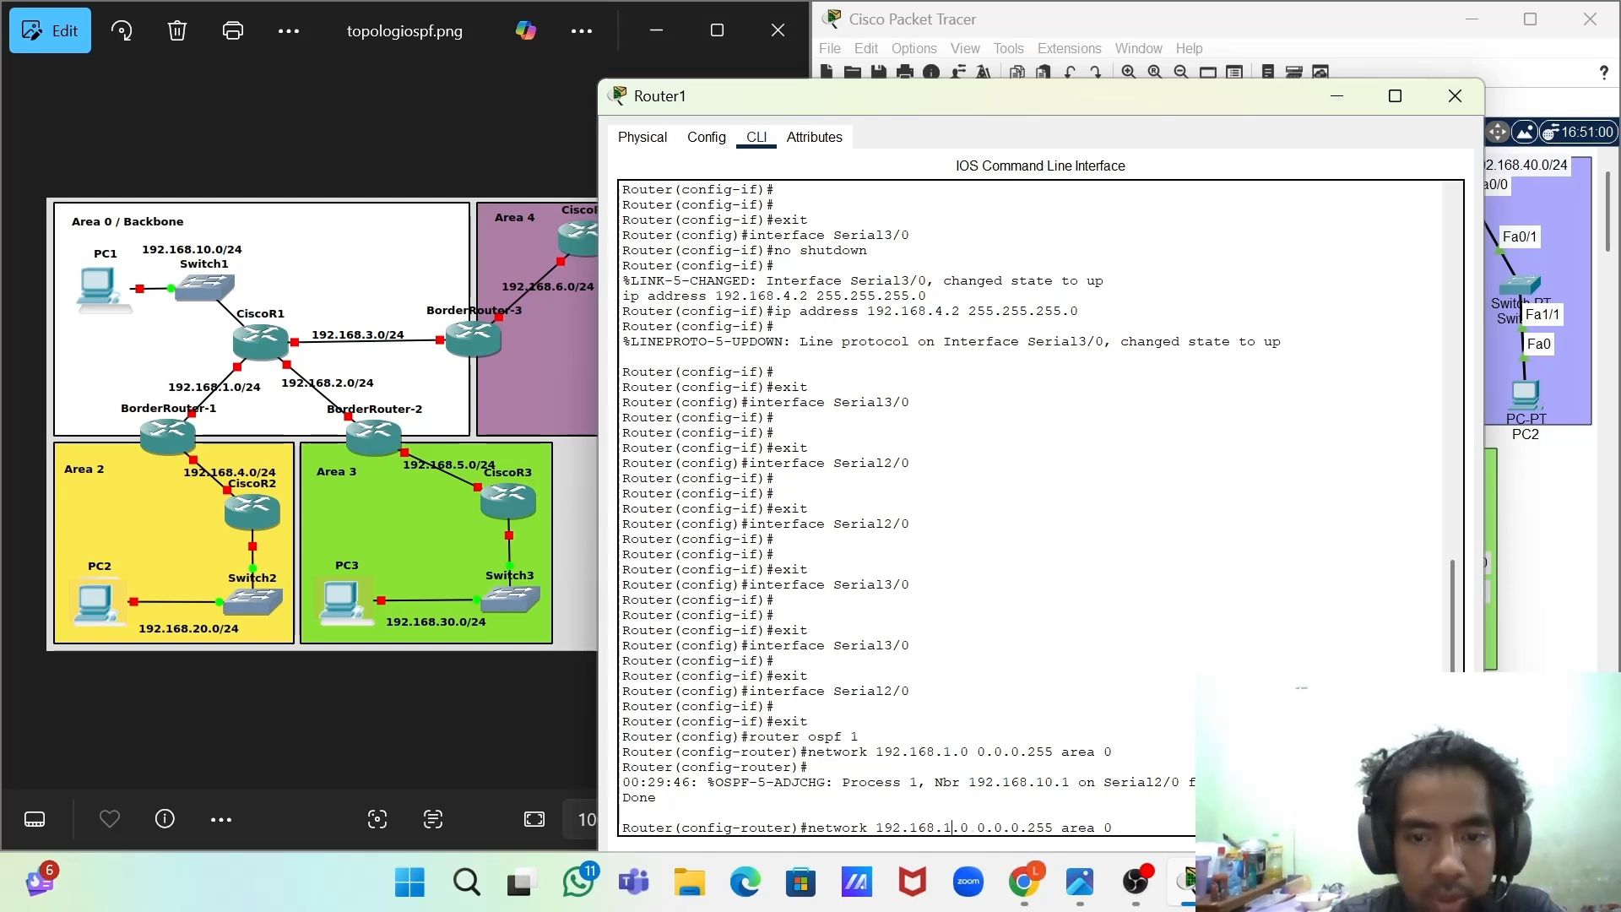
key("BackSpace")
type("4")
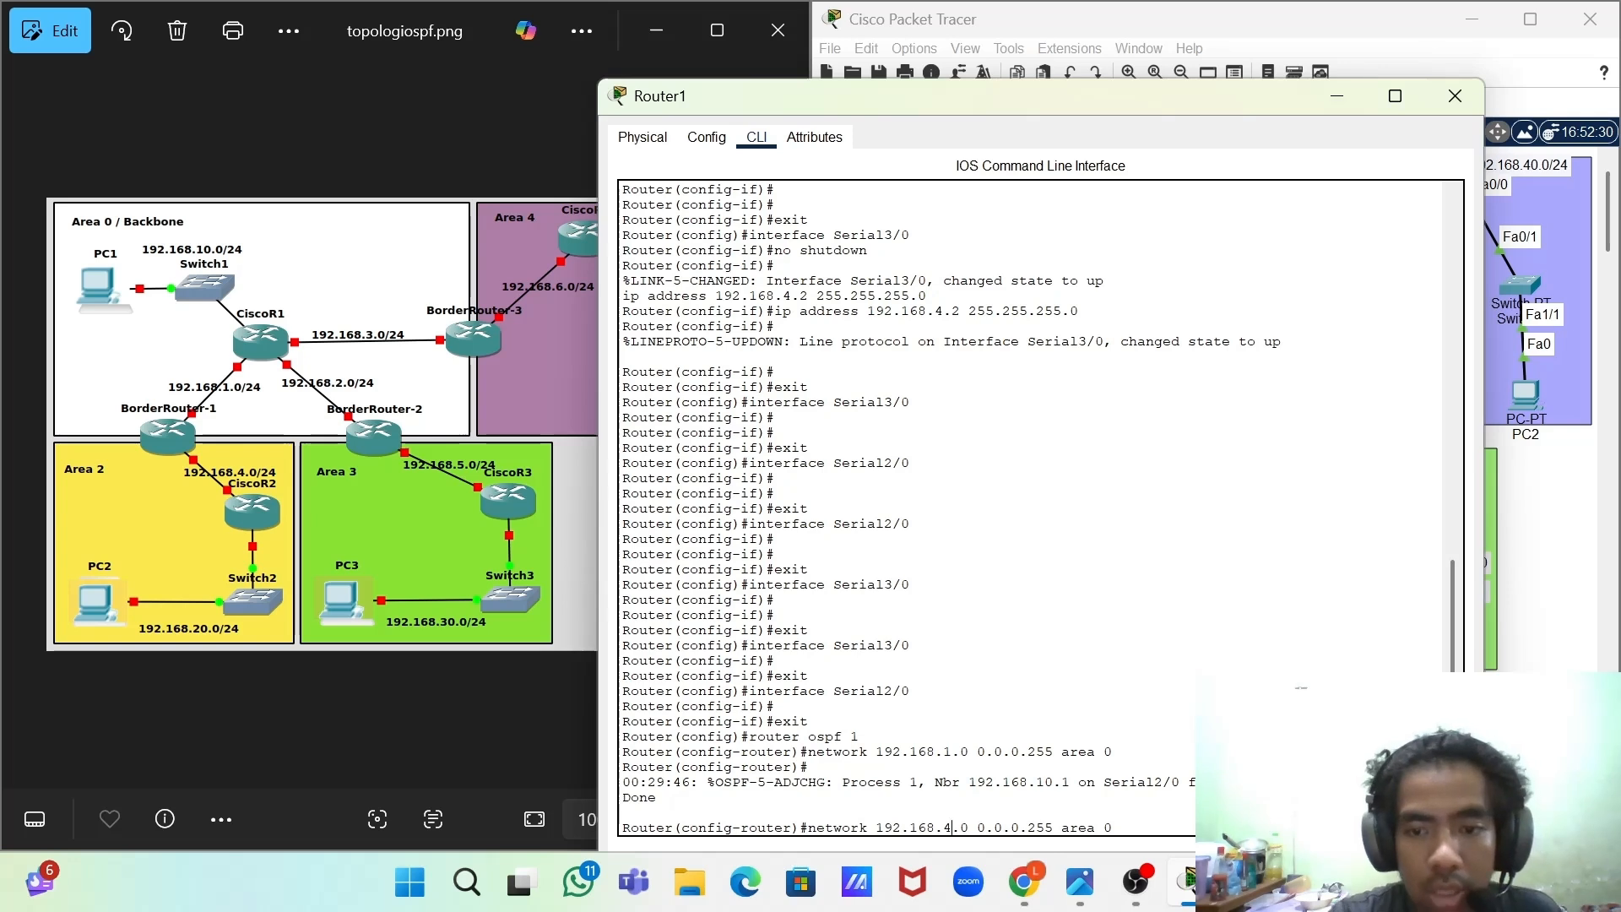
key("BackSpace")
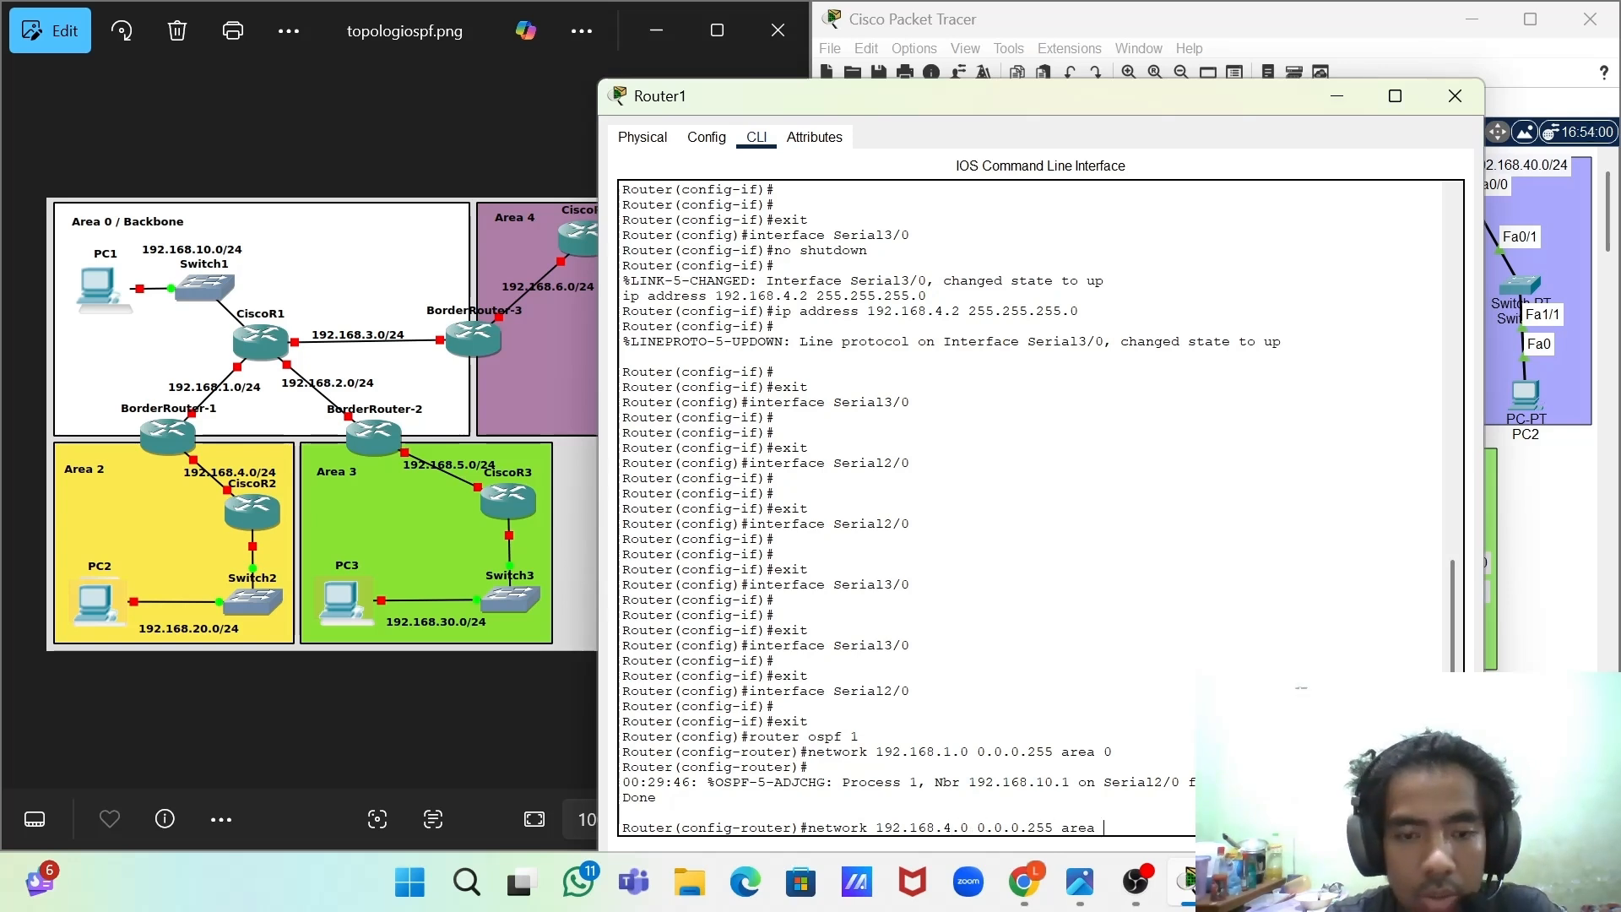
type("2")
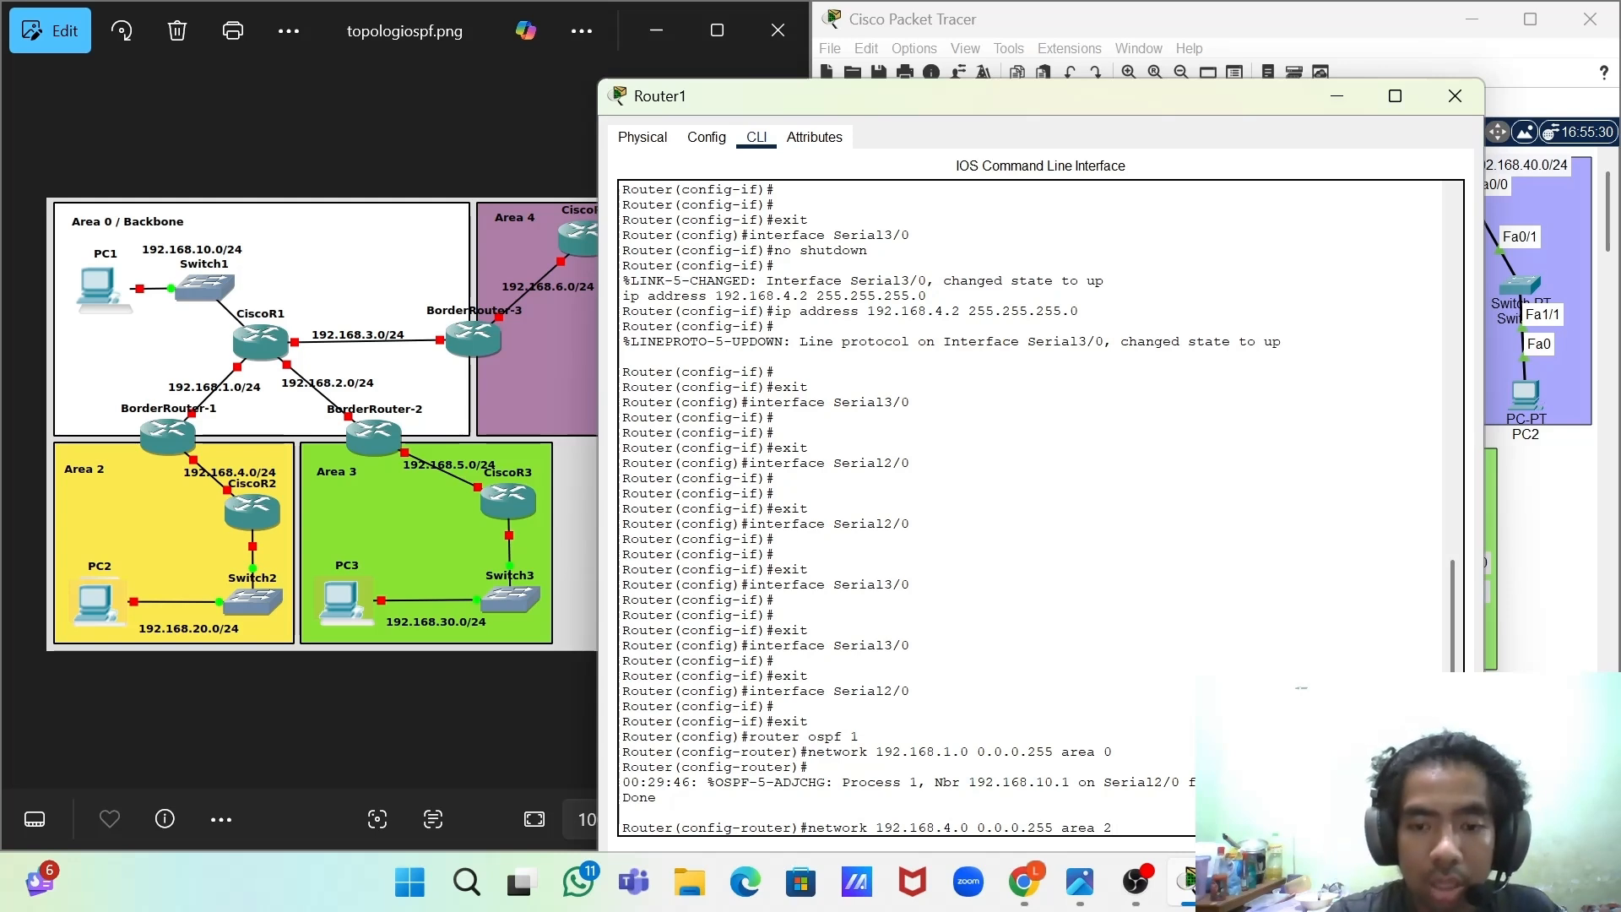
key("Return")
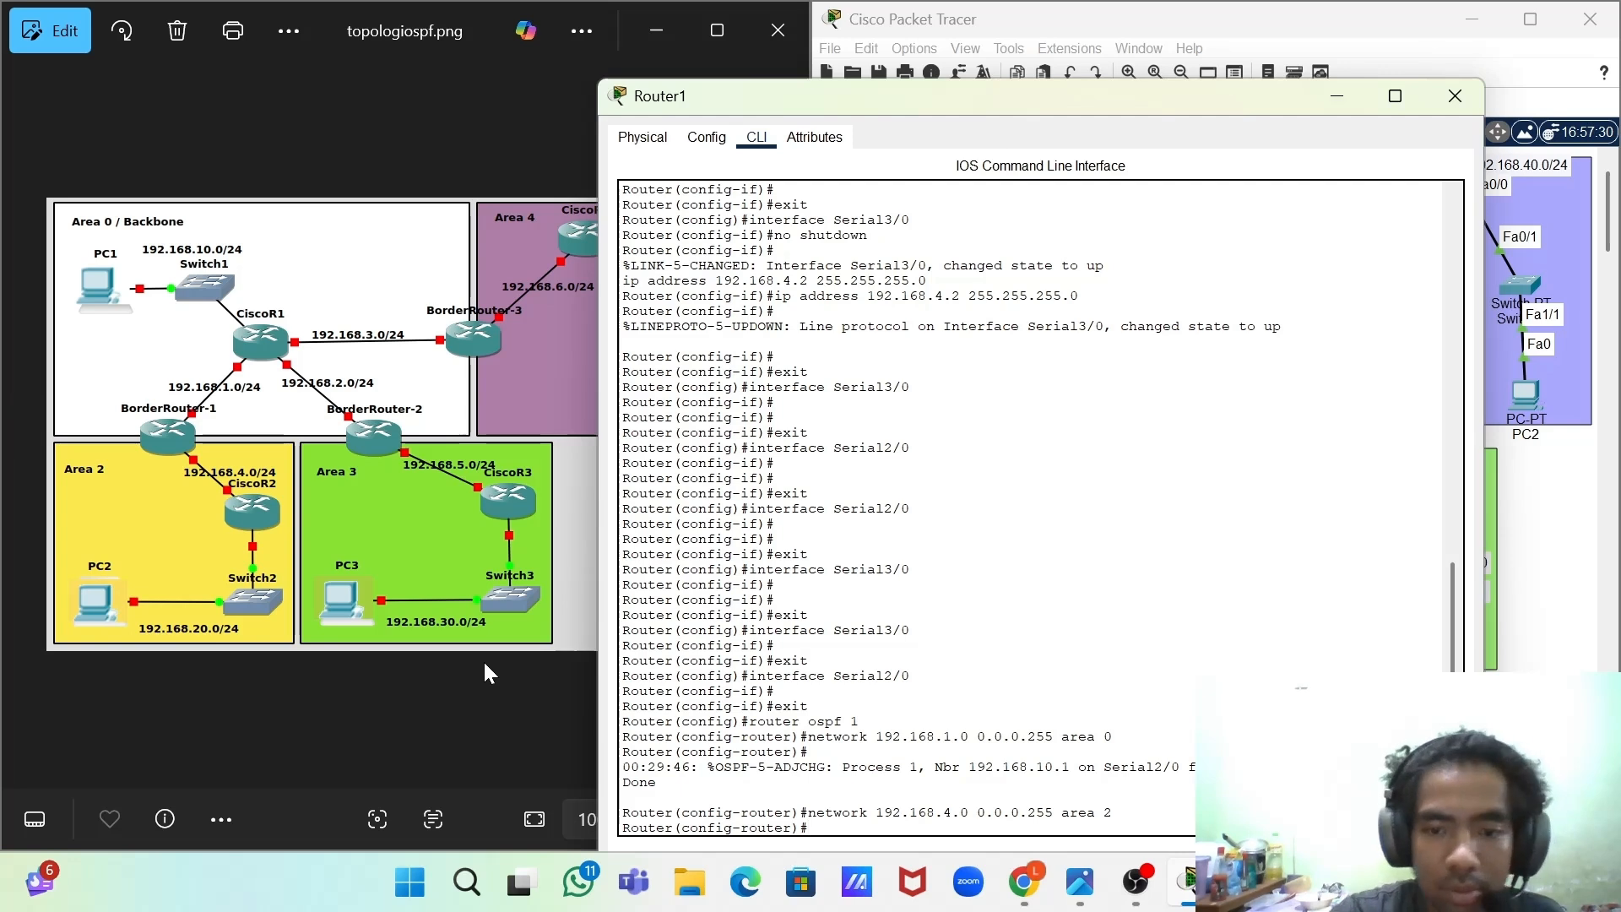
- Add network 192.168.20.0 0.0.0.255 to area 2 in Router1's OSPF process
key("Up")
key("Left")
key("Left")
key("Left")
key("Left")
key("Left")
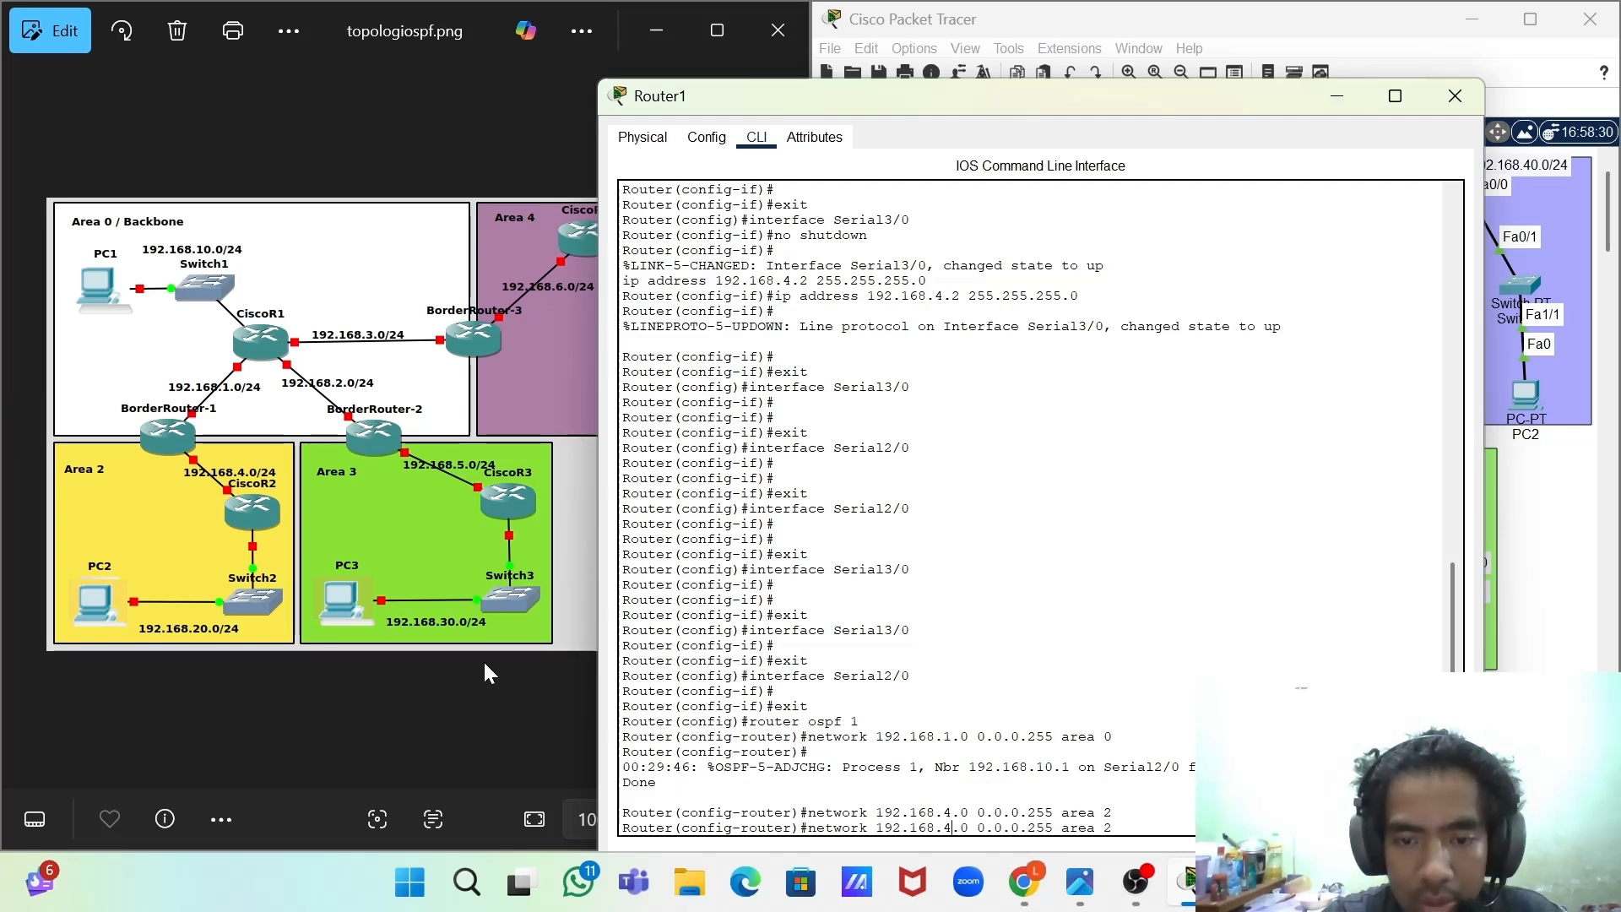
key("BackSpace")
type("20")
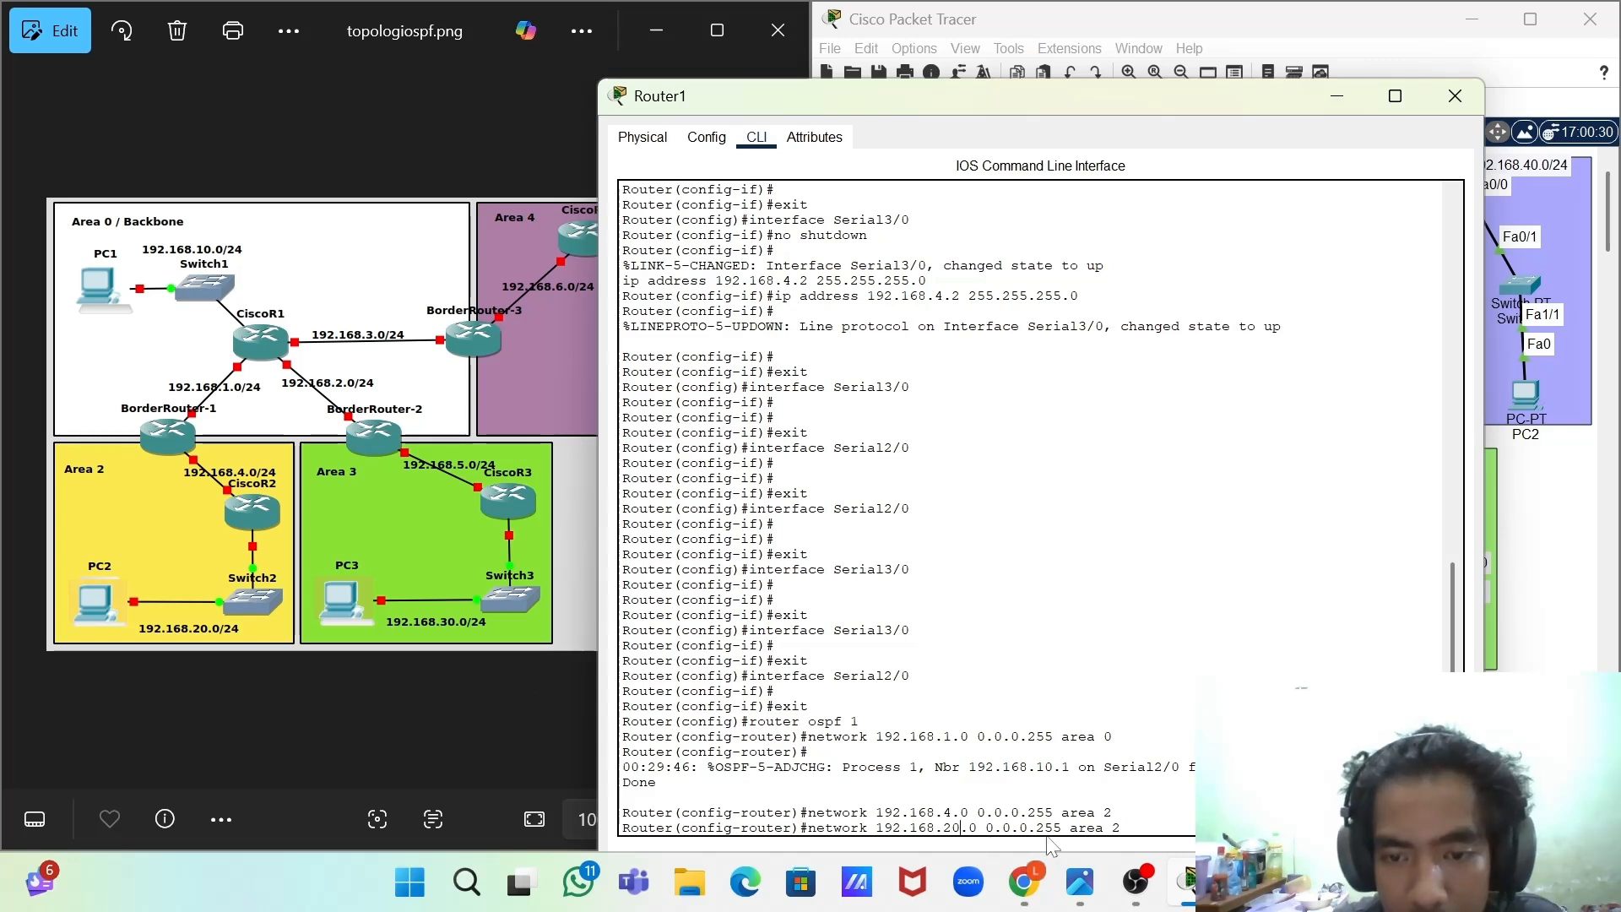
key("Return")
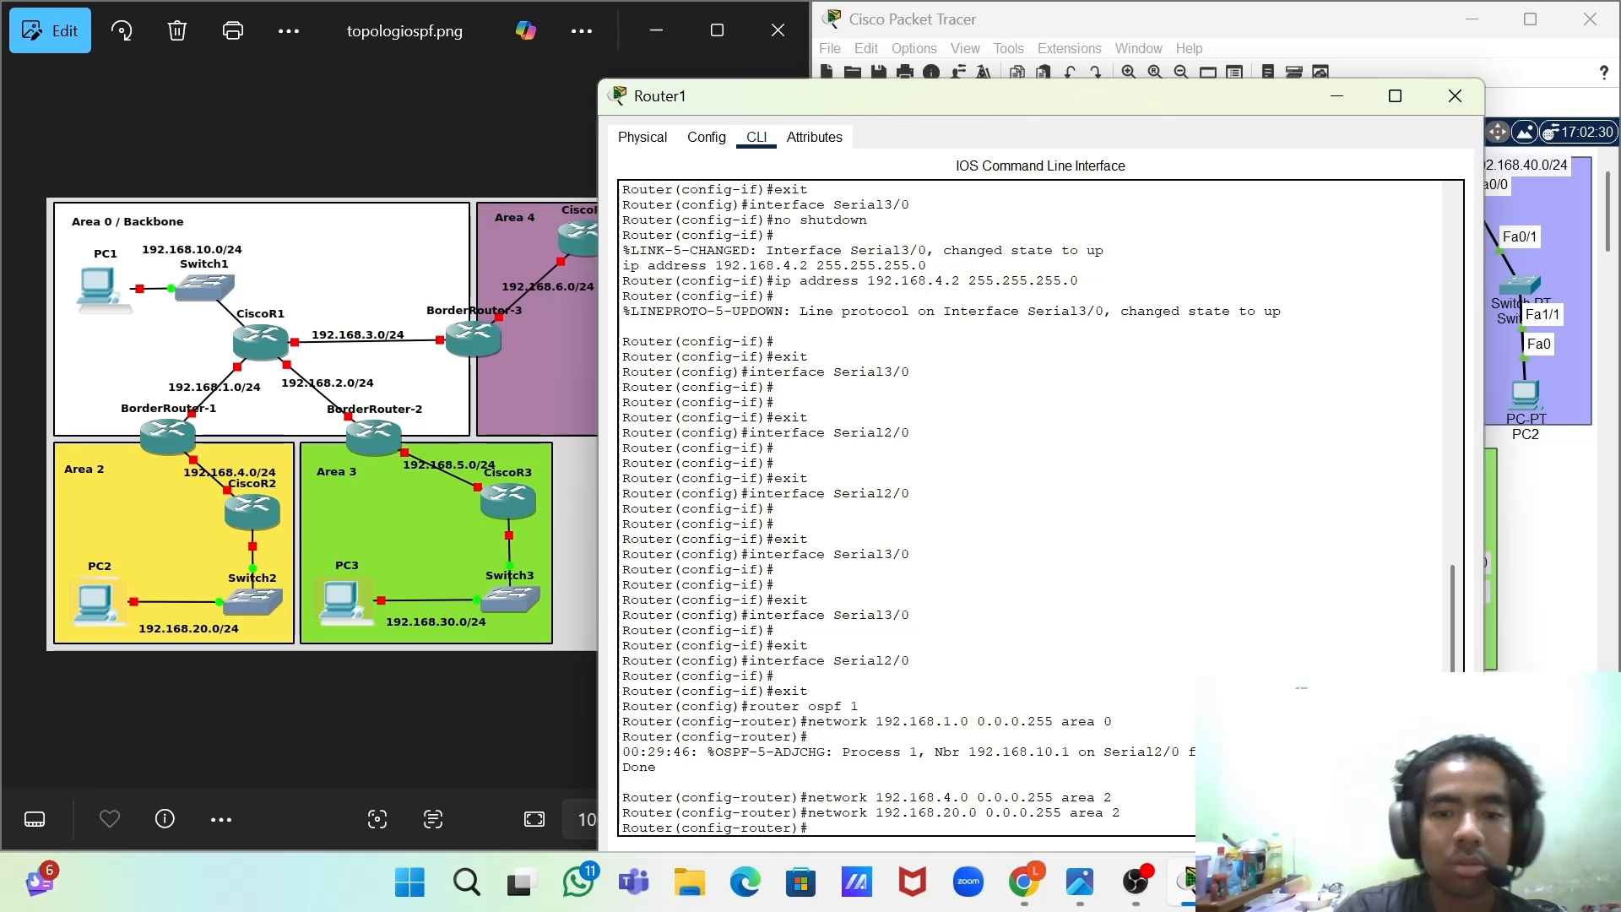
- Exit Router1's OSPF configuration mode and put its window away
type("exit")
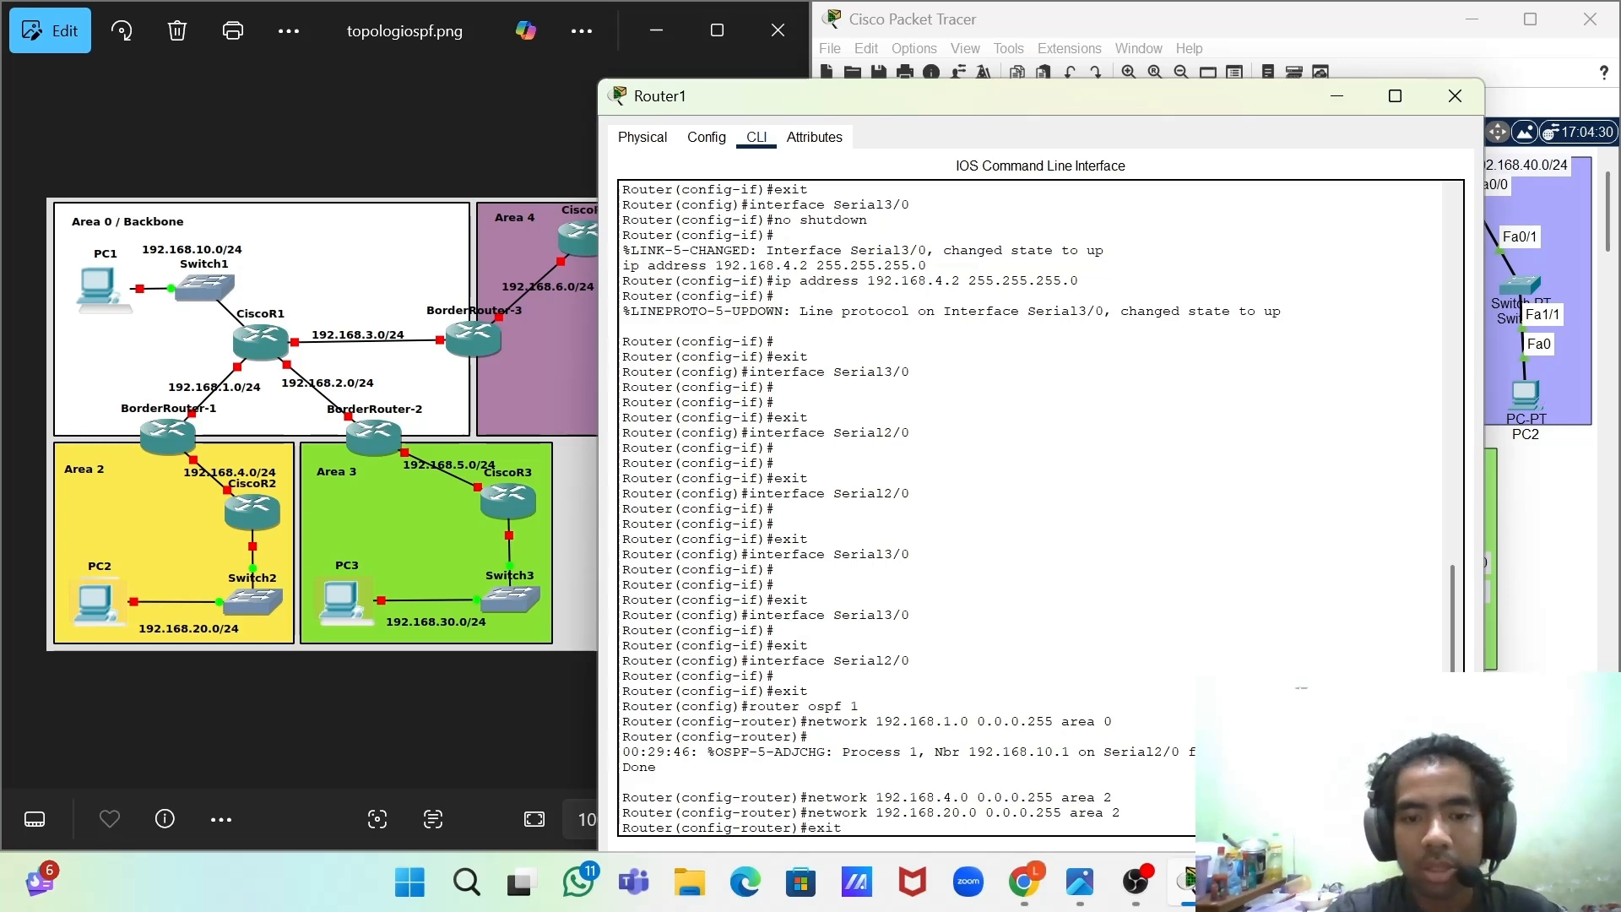
key("Return")
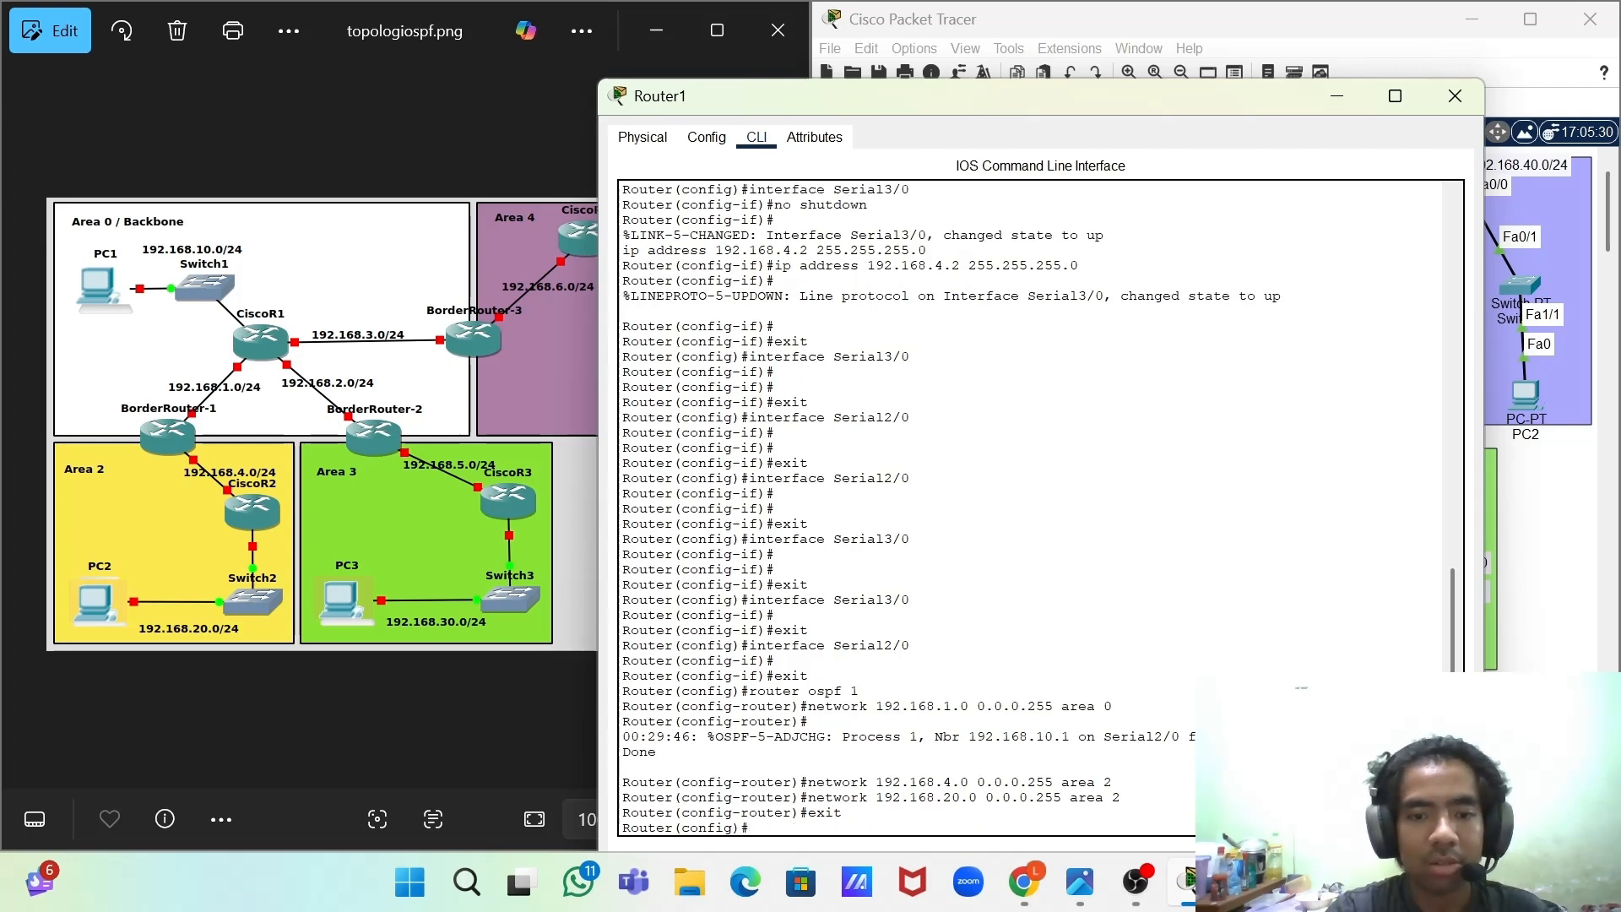
left_click(1336, 95)
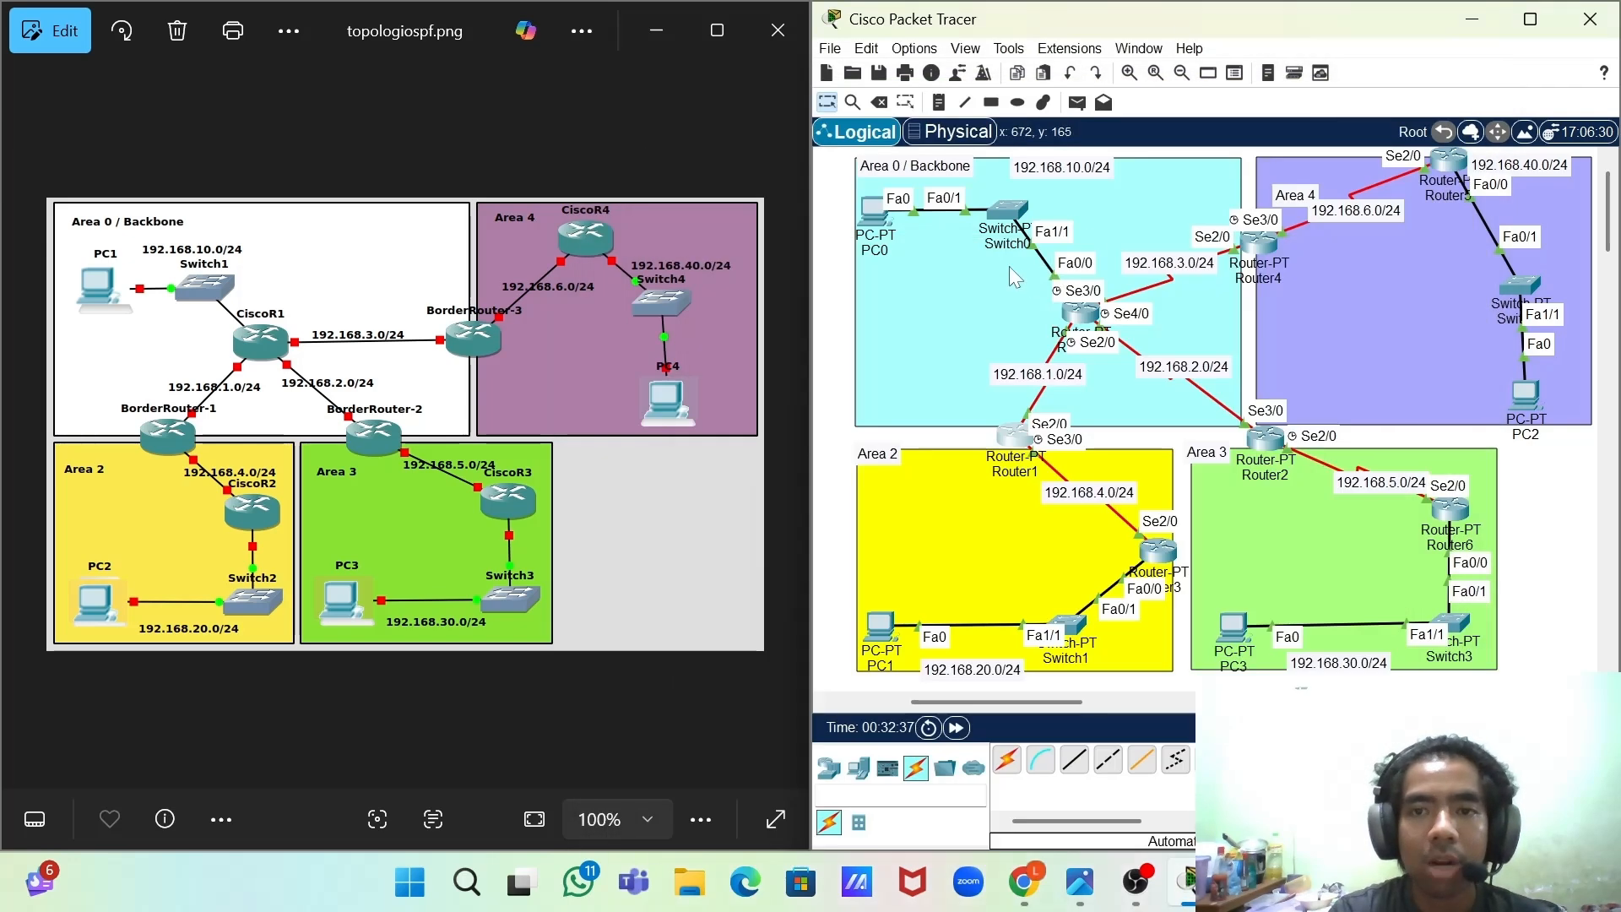
- Review the OSPF network commands entered on Router0 and Router1 against the topology's networks and areas
left_click(1075, 324)
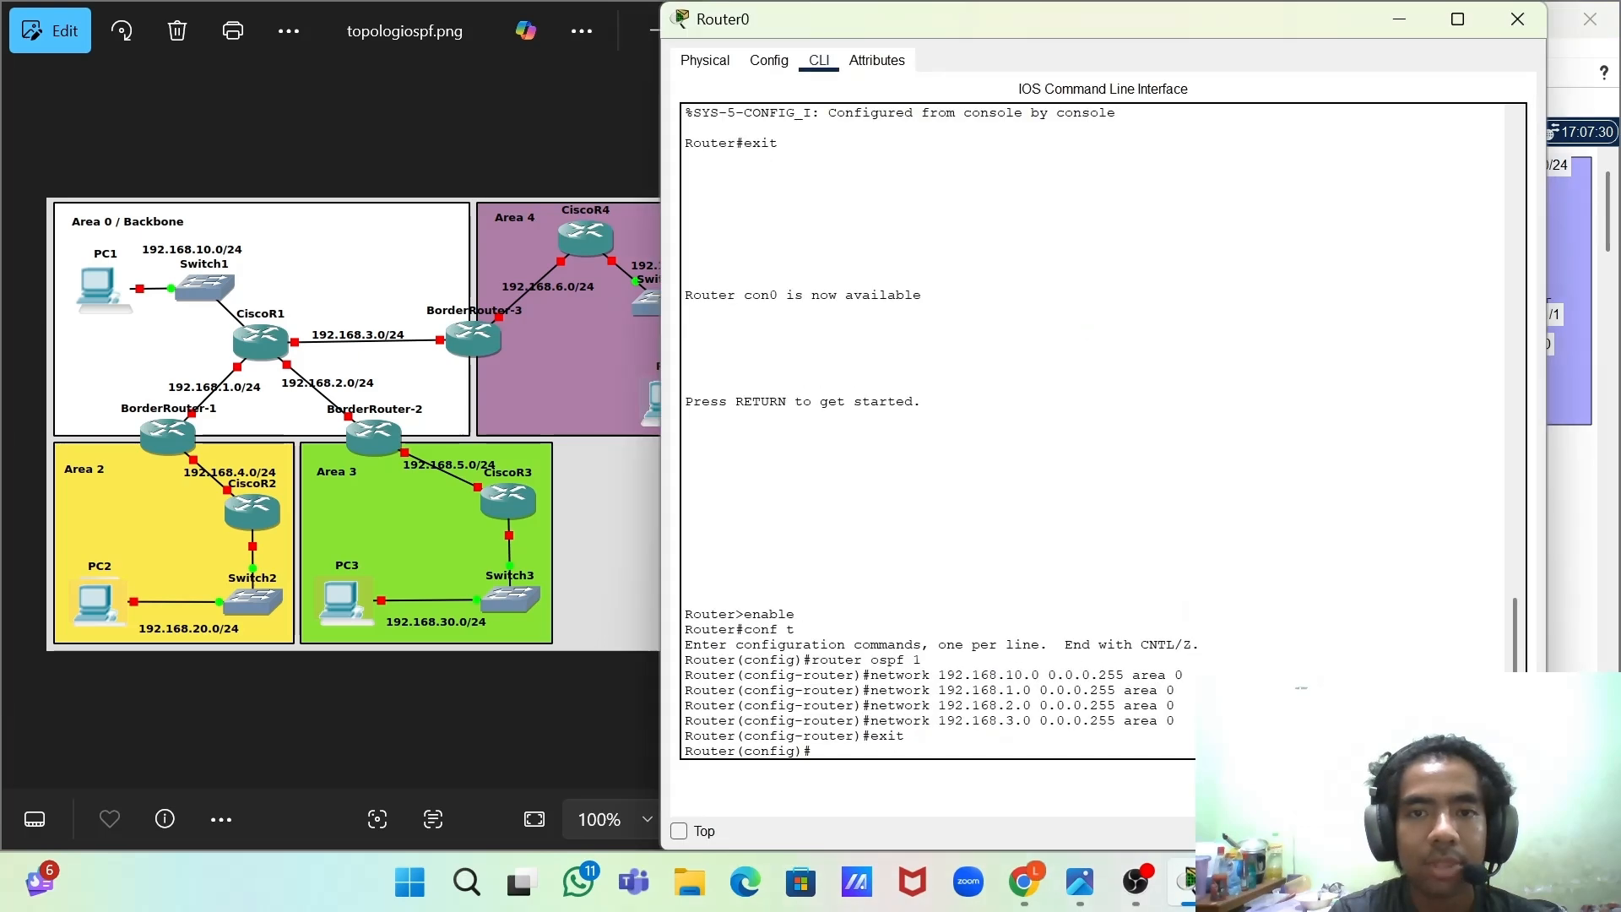
left_click_drag(1200, 38, 1163, 59)
type("enable conf t router ospf 1 network 192.168.10.0 0.0.0.255 area 0 network 192.168.1.0 0.0.0.255 area 0 network 192.168.2.0 0.0.0.255 area 0 network 192.168.3.0 0.0.0.255 area 0 exit")
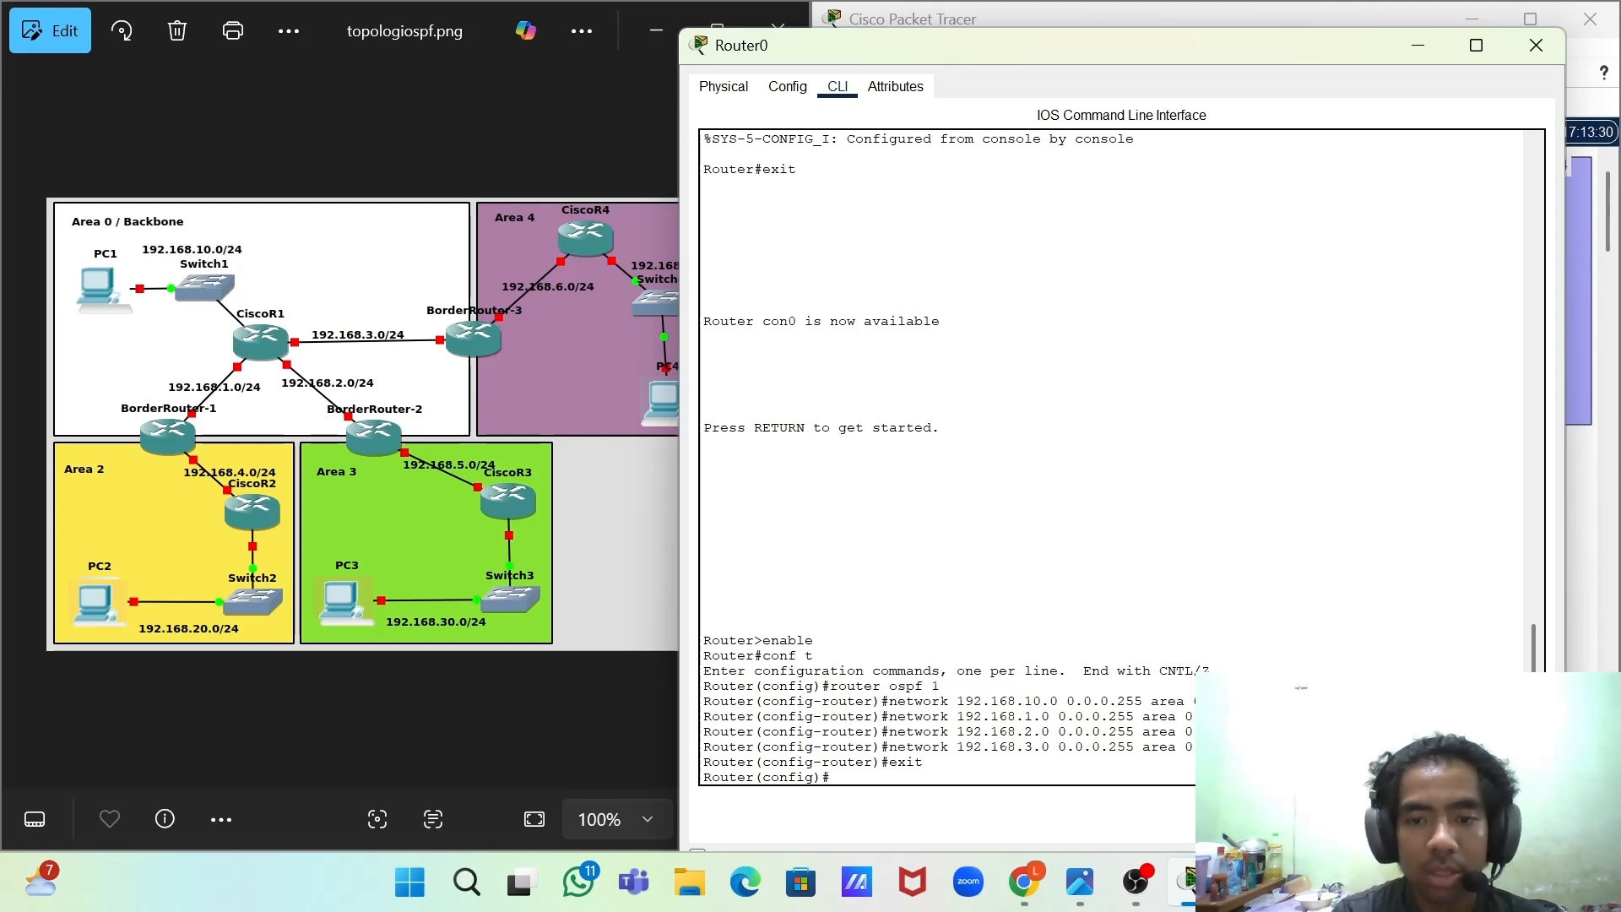
left_click_drag(1164, 61, 1118, 444)
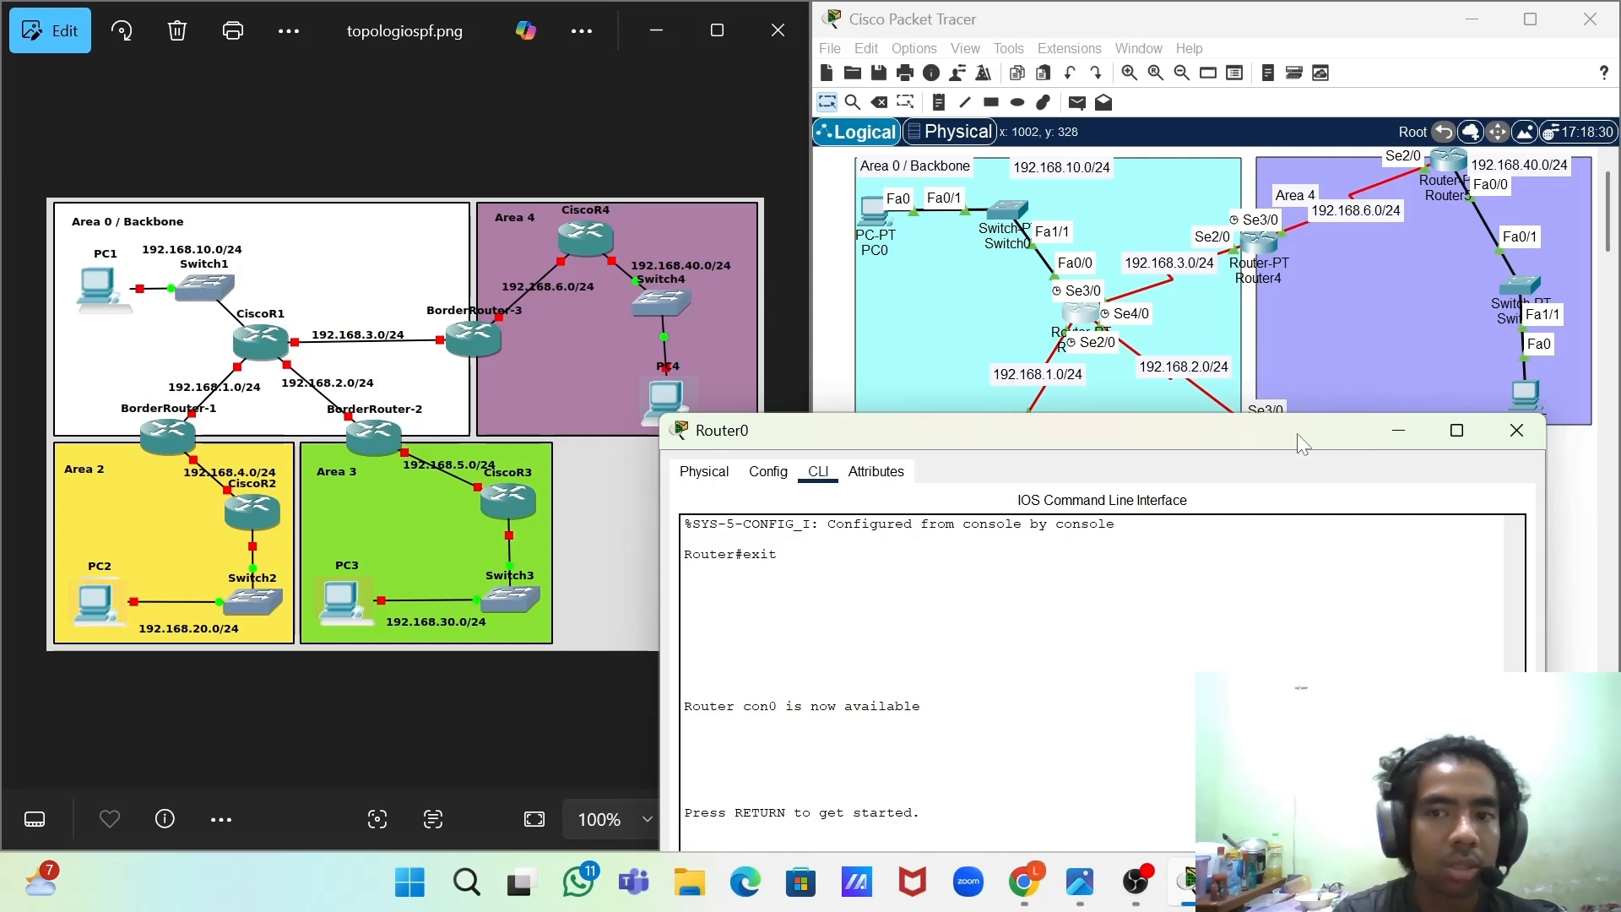
left_click_drag(1297, 434, 1270, 480)
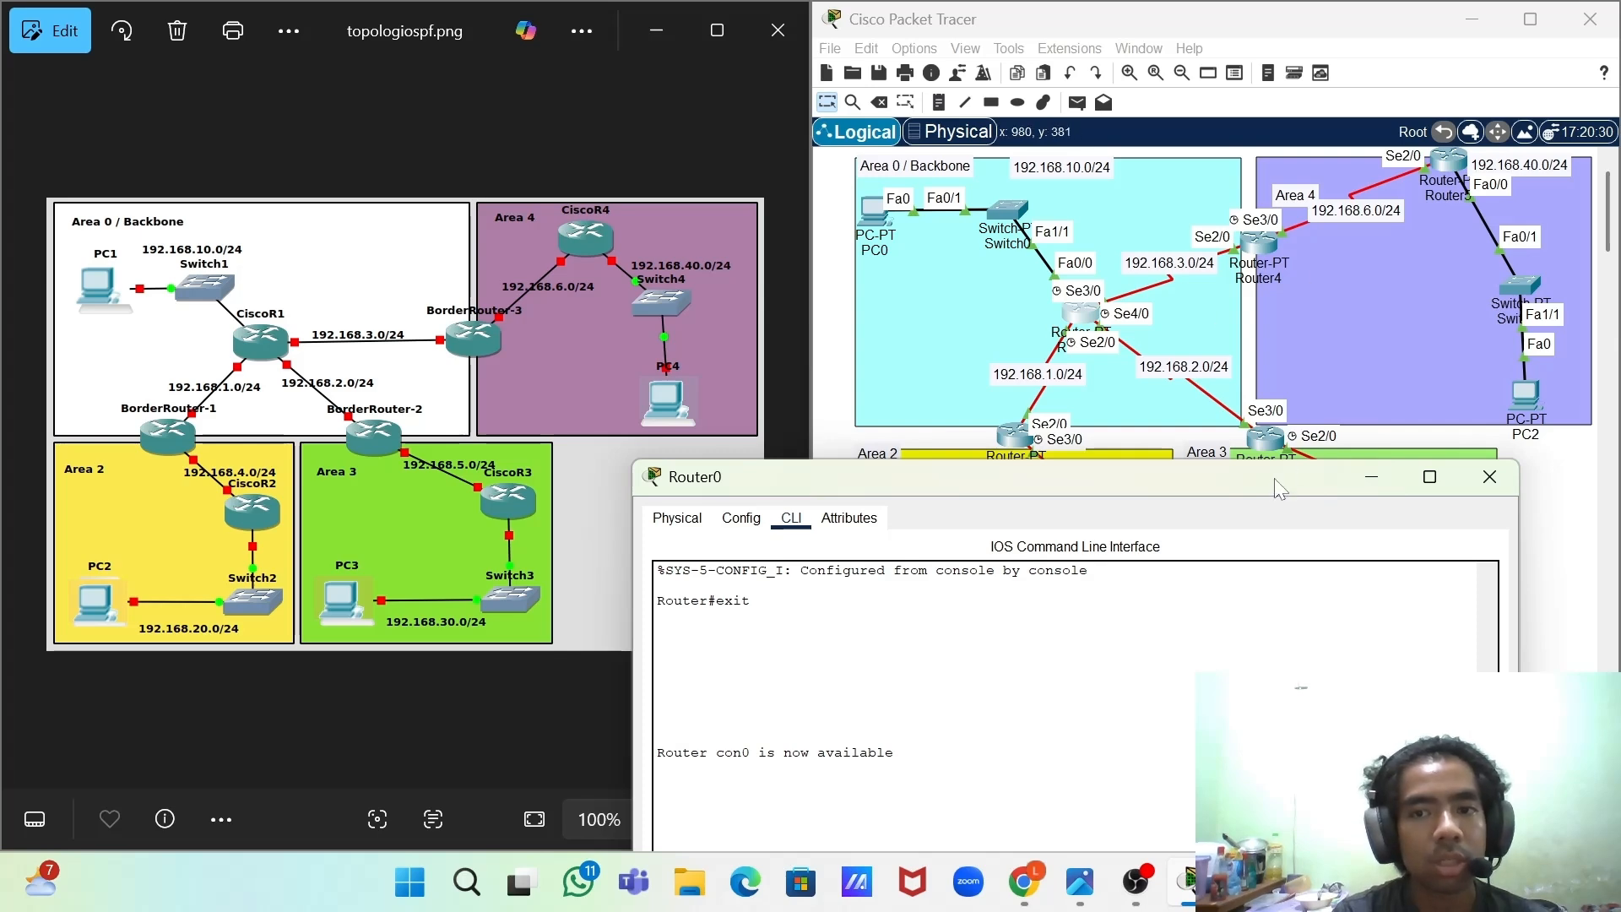
left_click_drag(1268, 483, 1328, 45)
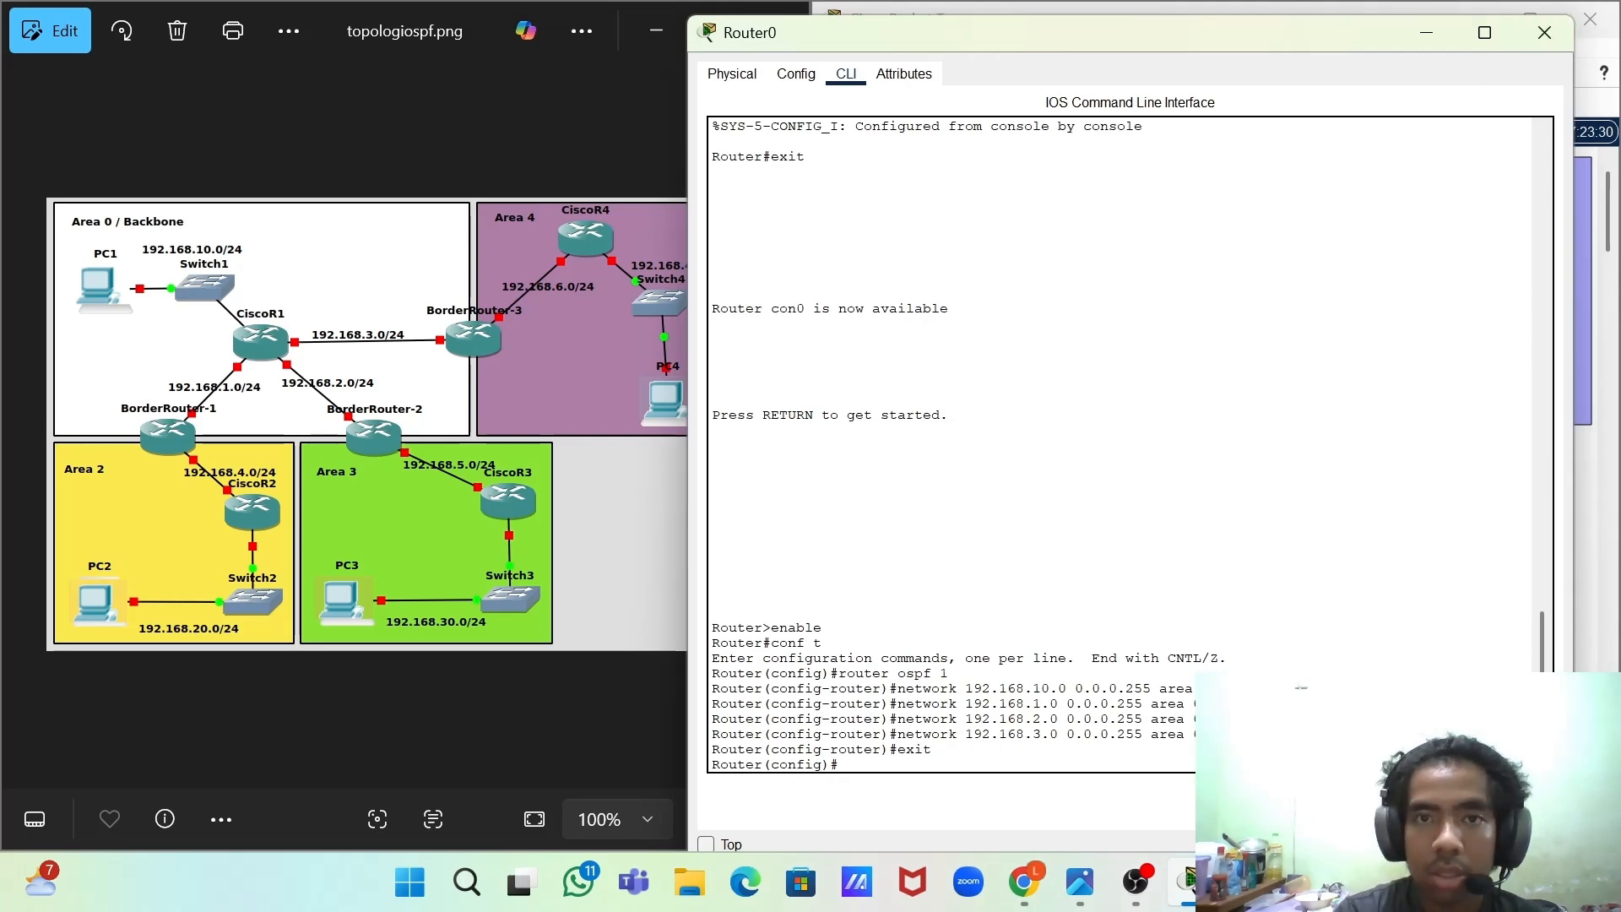
left_click(1423, 30)
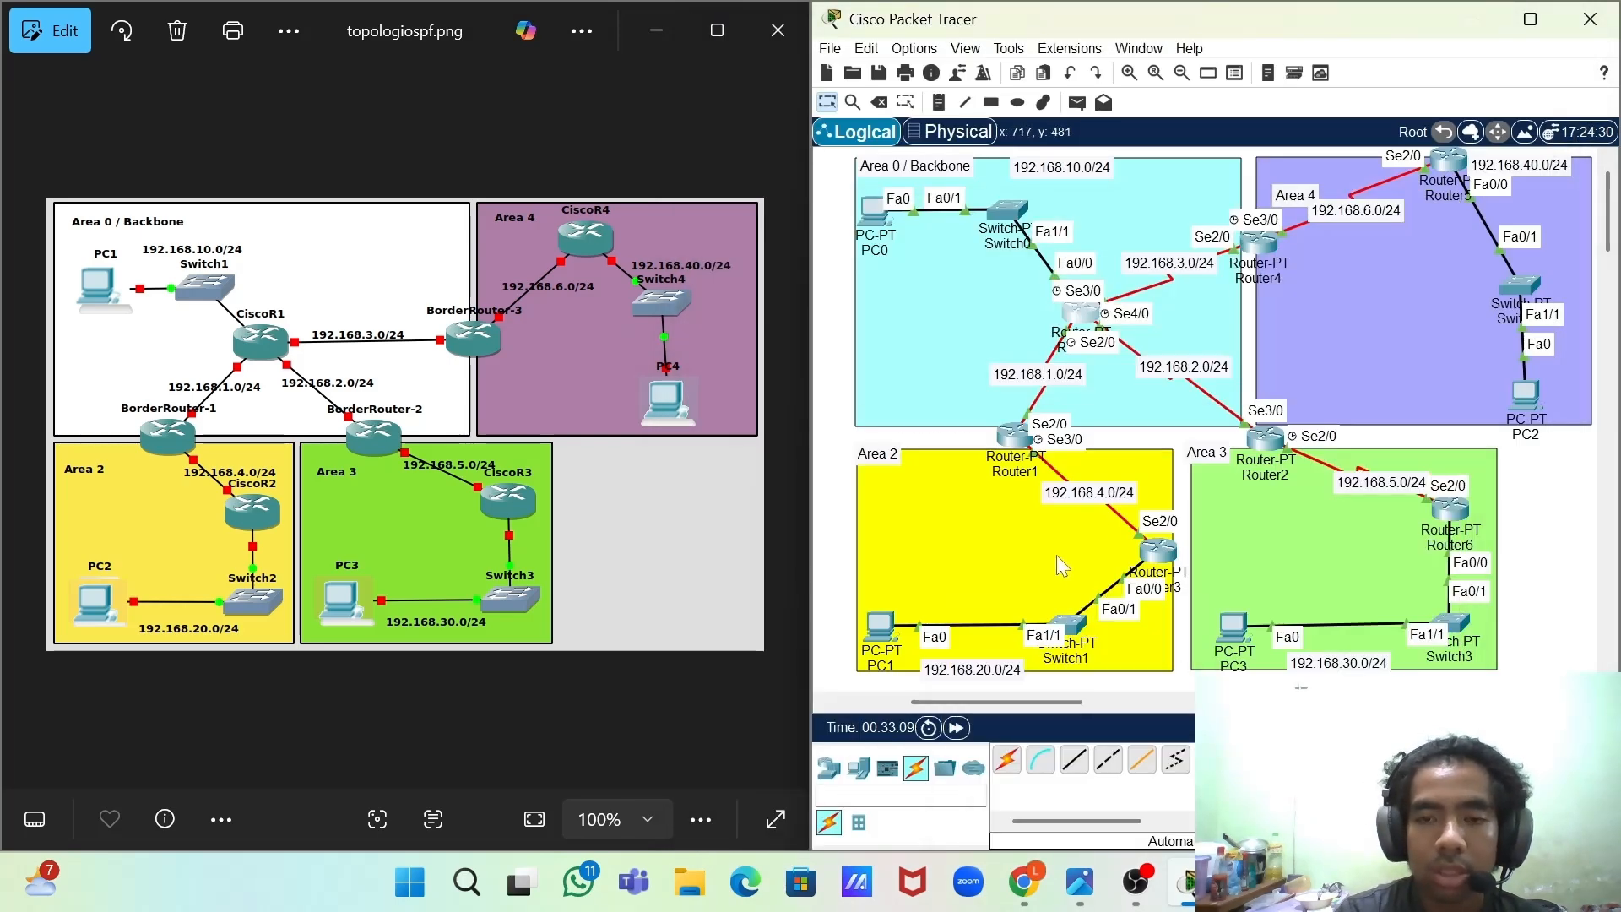
left_click(1013, 435)
scroll(1040, 430, "down", 1)
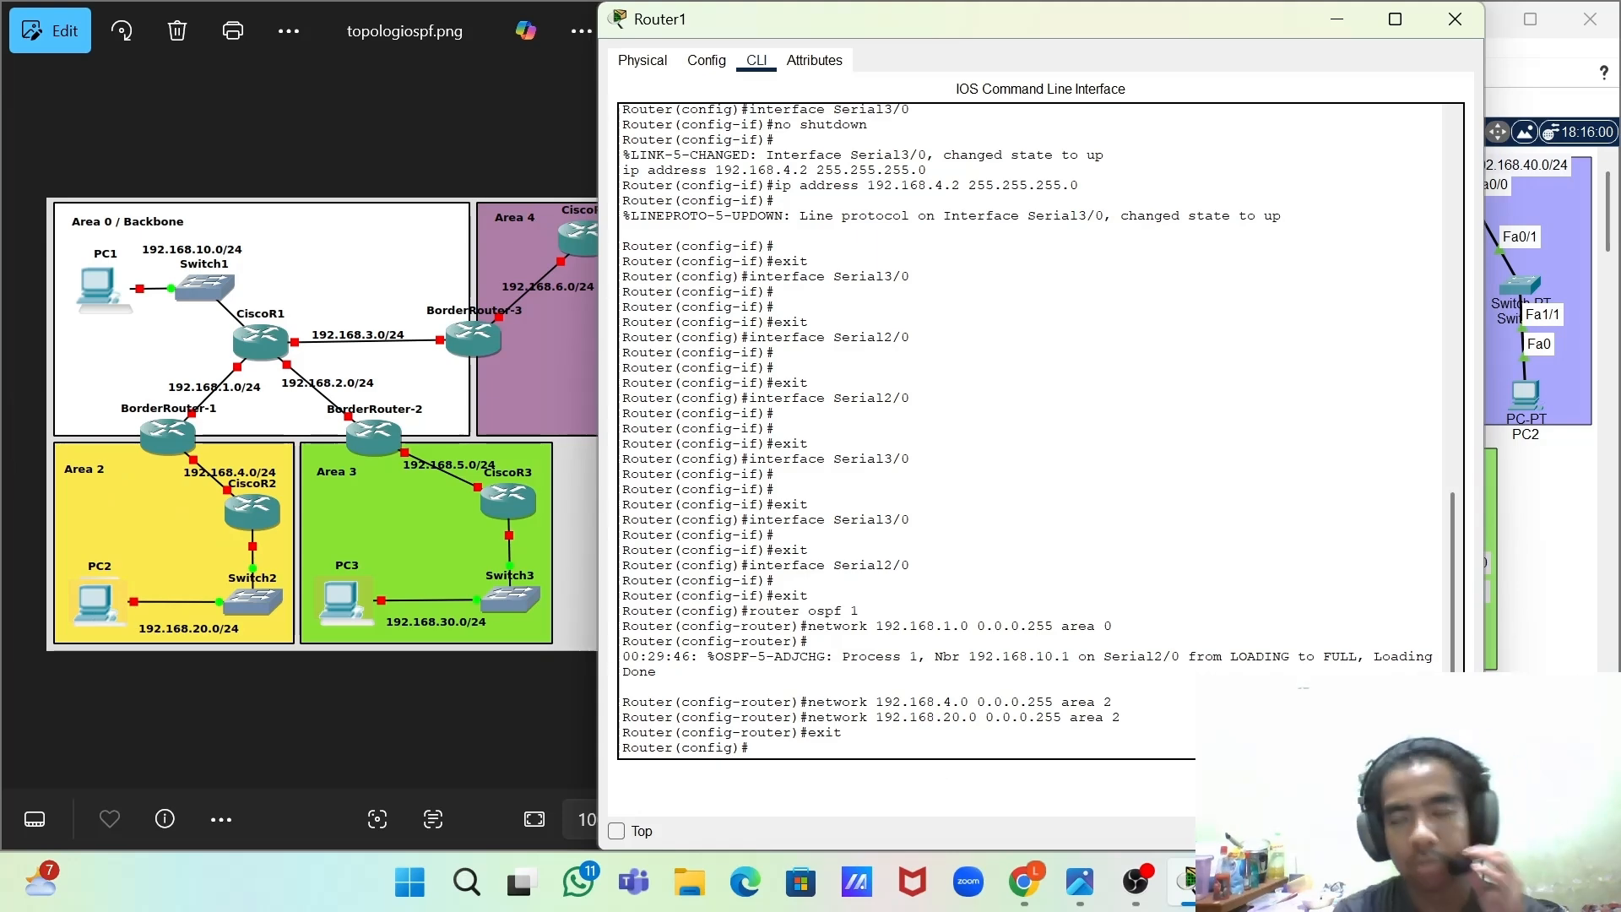
left_click(1336, 19)
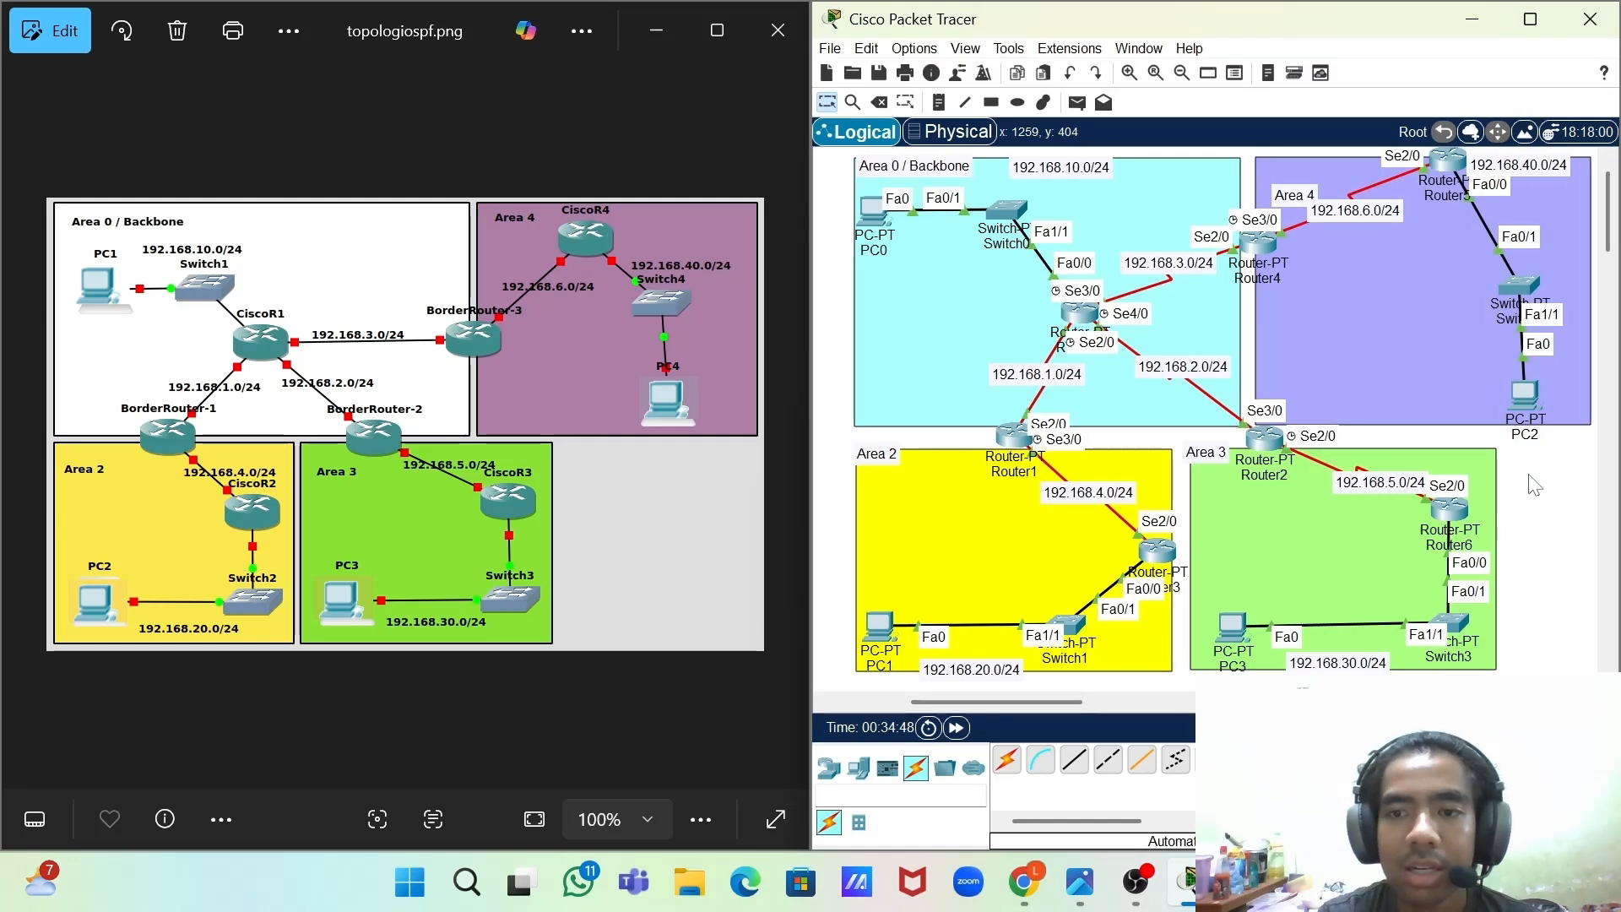
- Open Router2's command line and enter global configuration mode with enable and conf t
scroll(1534, 485, "right", 1)
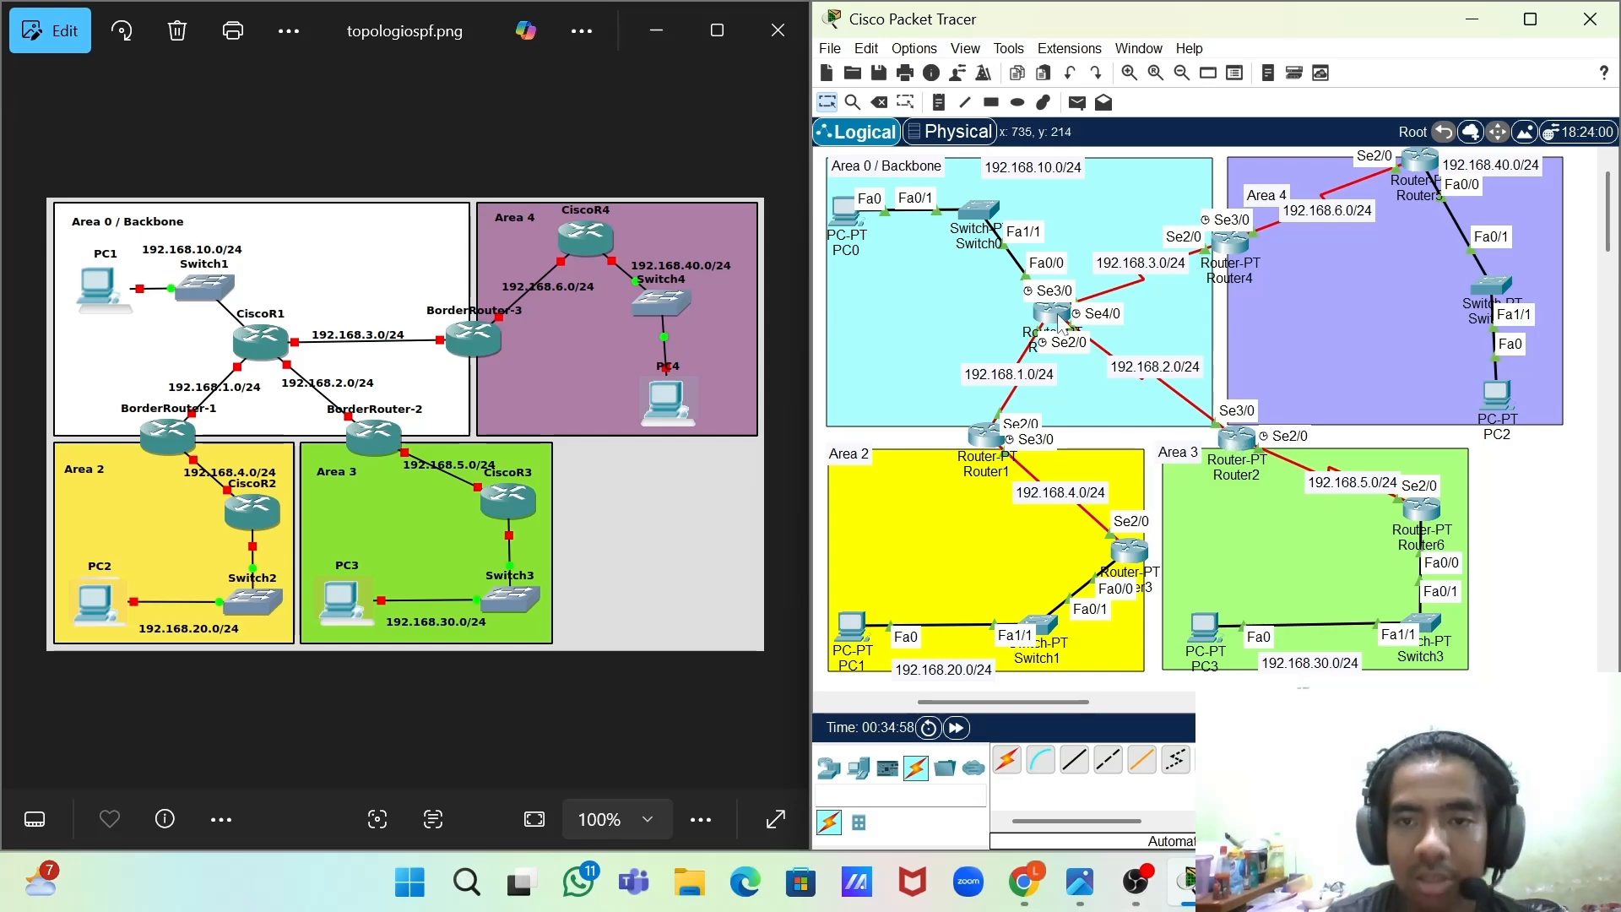
left_click(1242, 432)
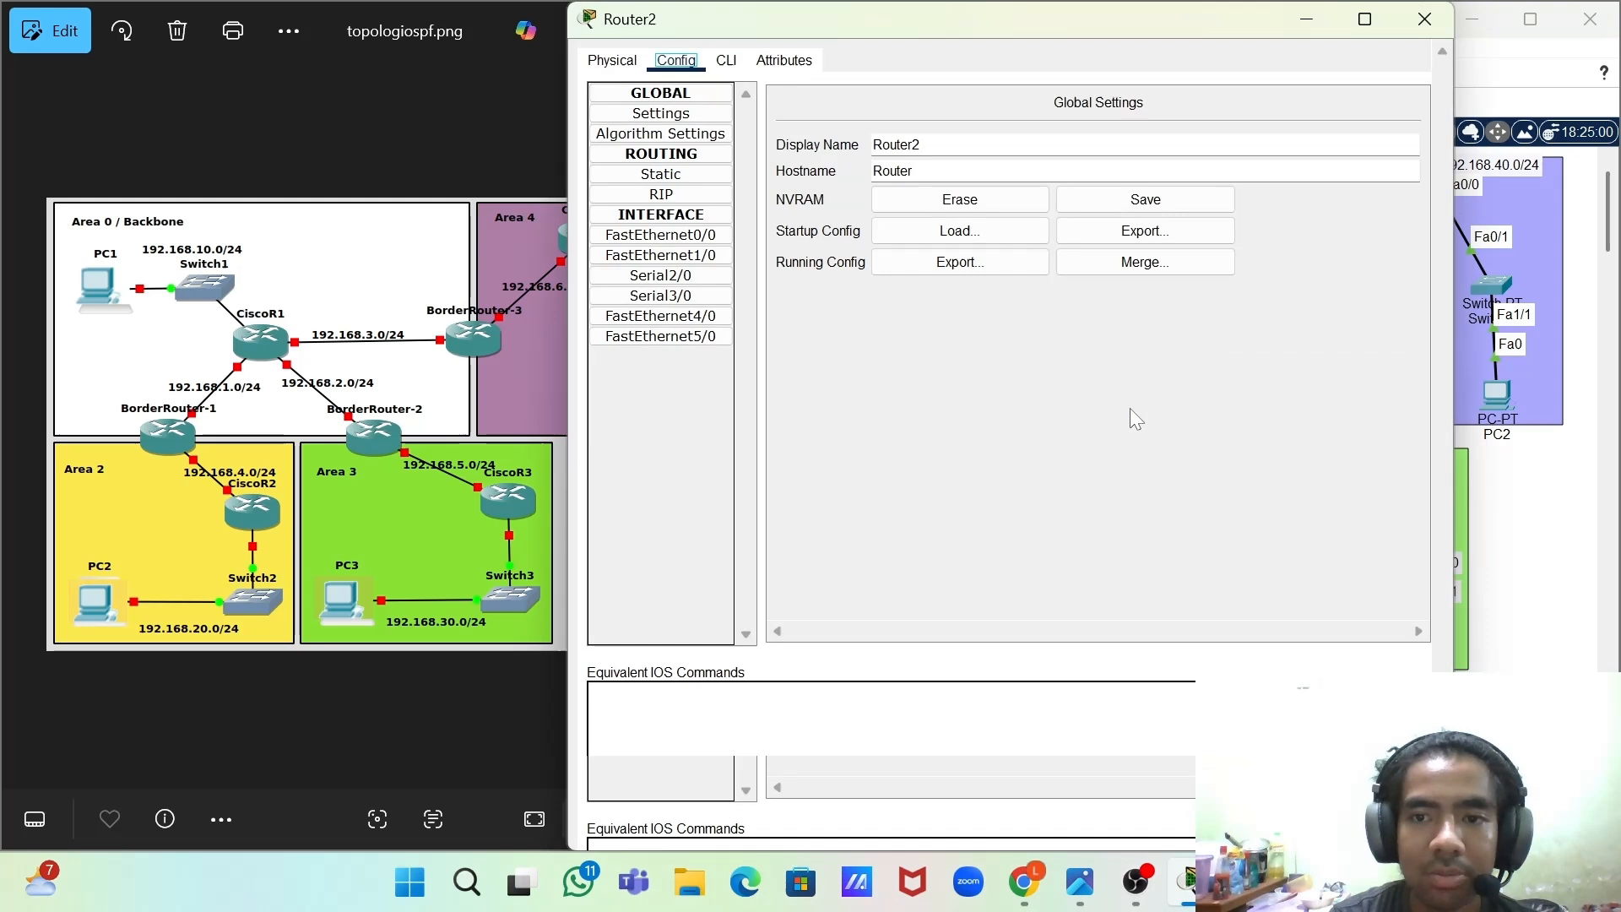
left_click(726, 60)
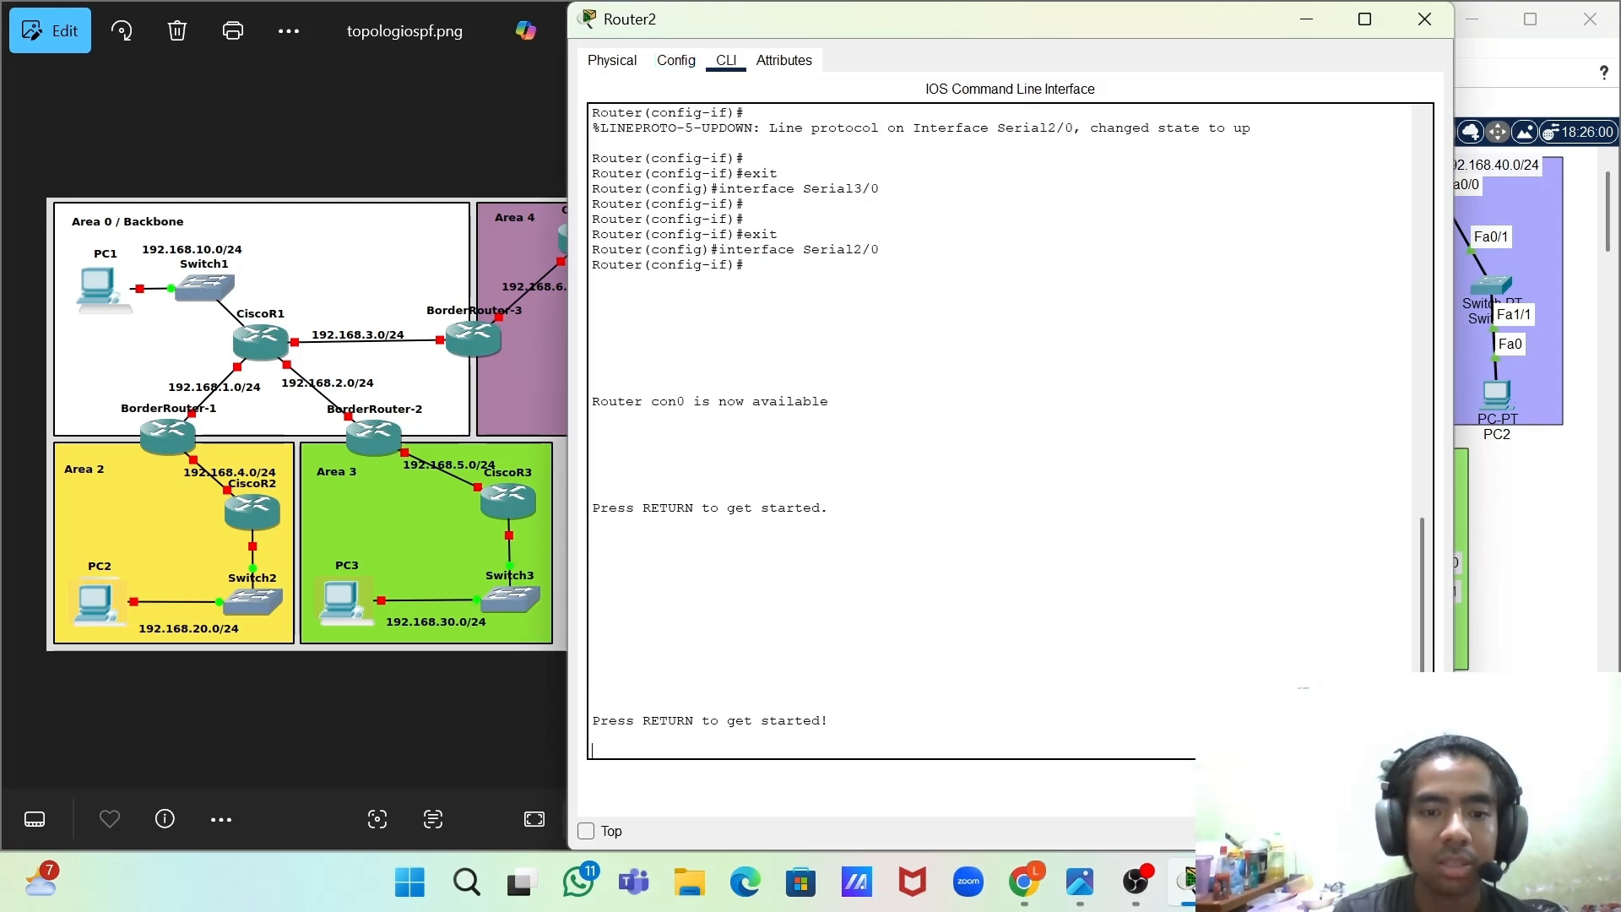
key("Return")
type("ena")
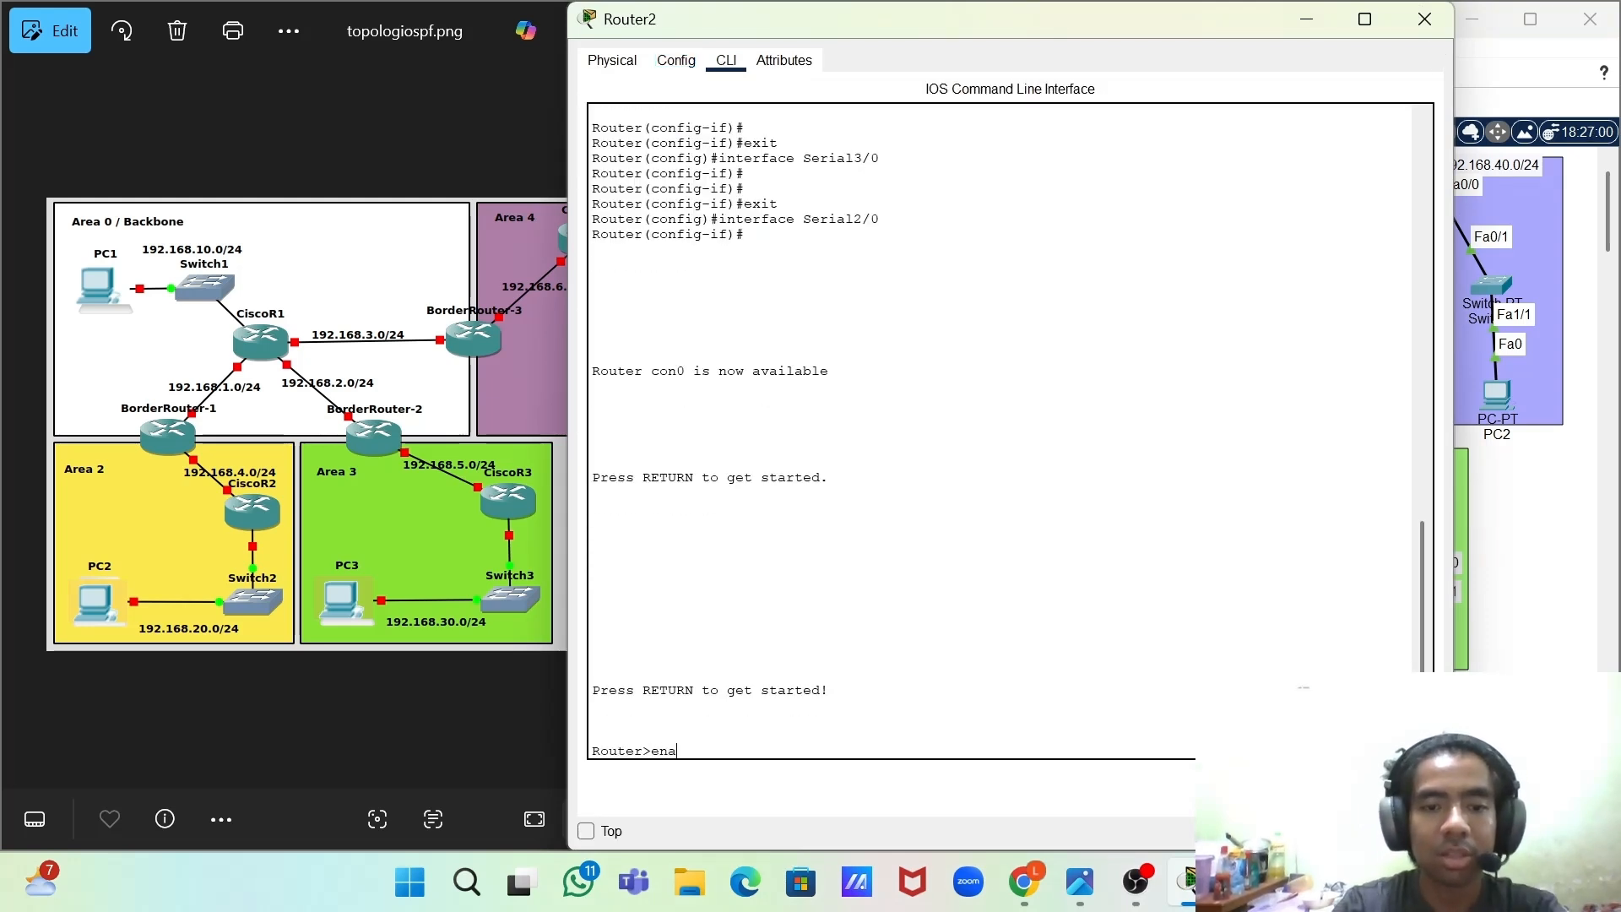
type("ble")
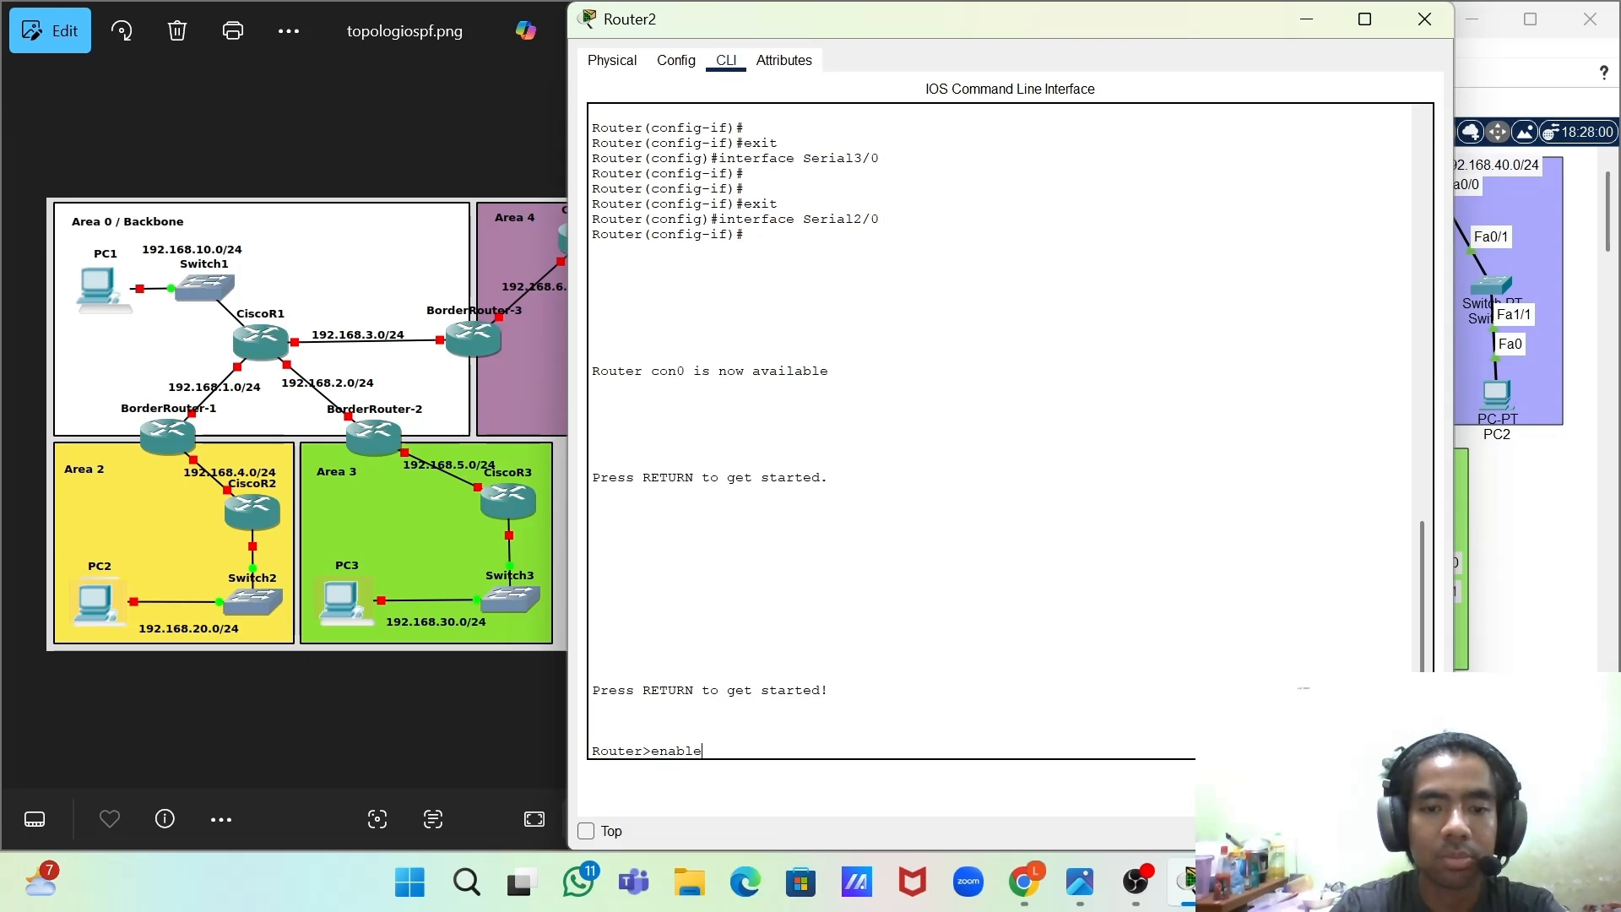
key("Return")
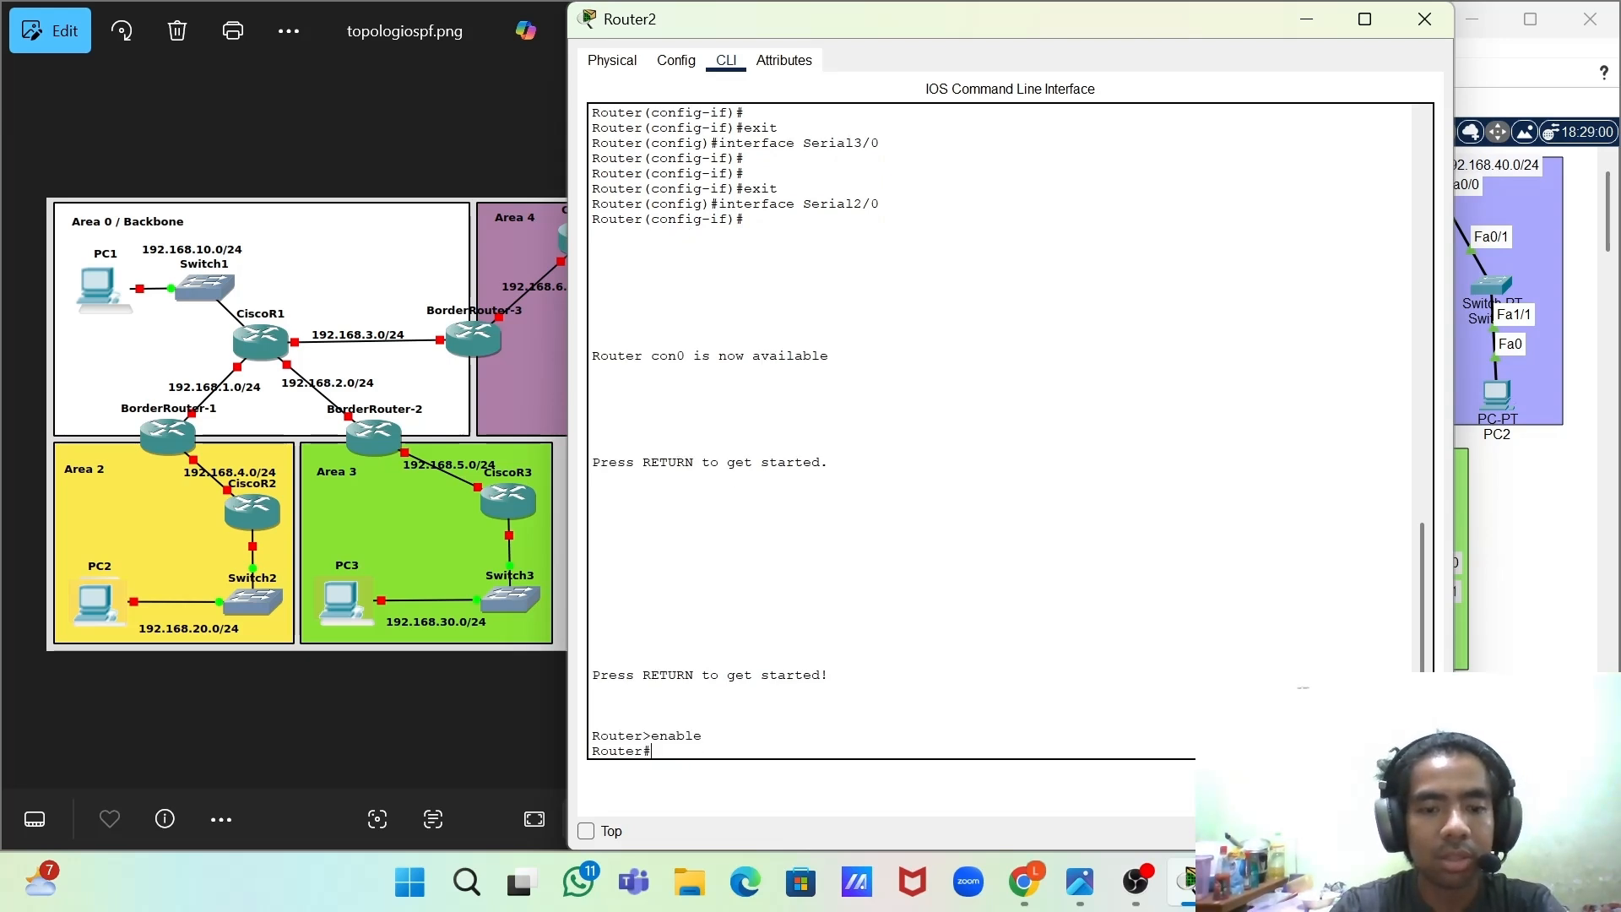
type("conf t")
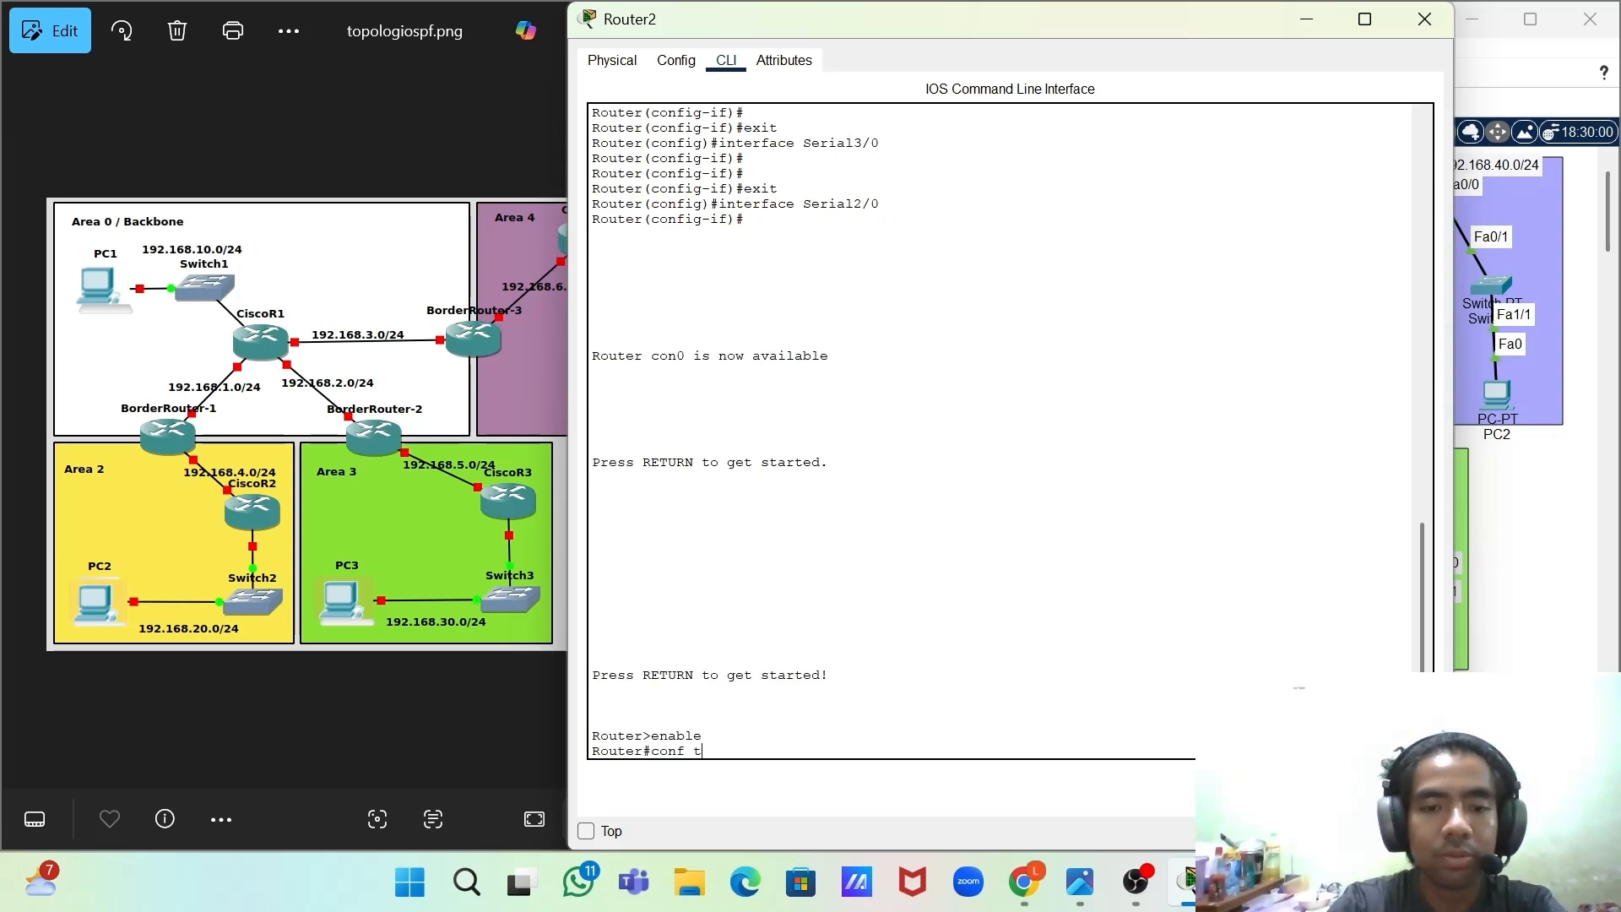
key("Return")
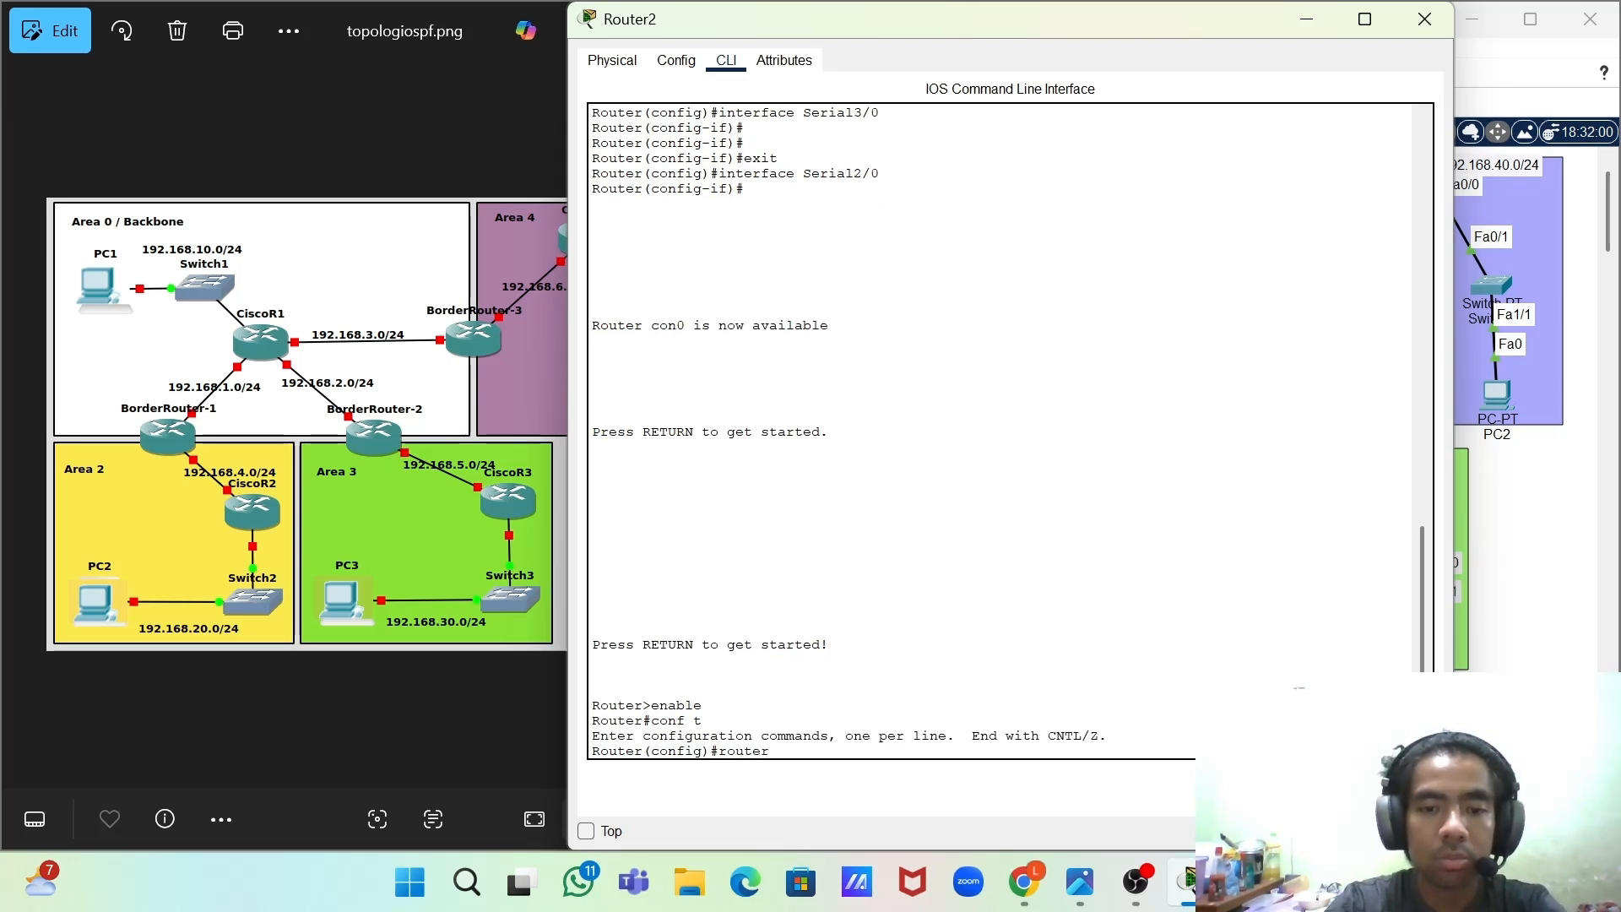
- Start OSPF process 1 in Router2's global configuration
type("router ospf")
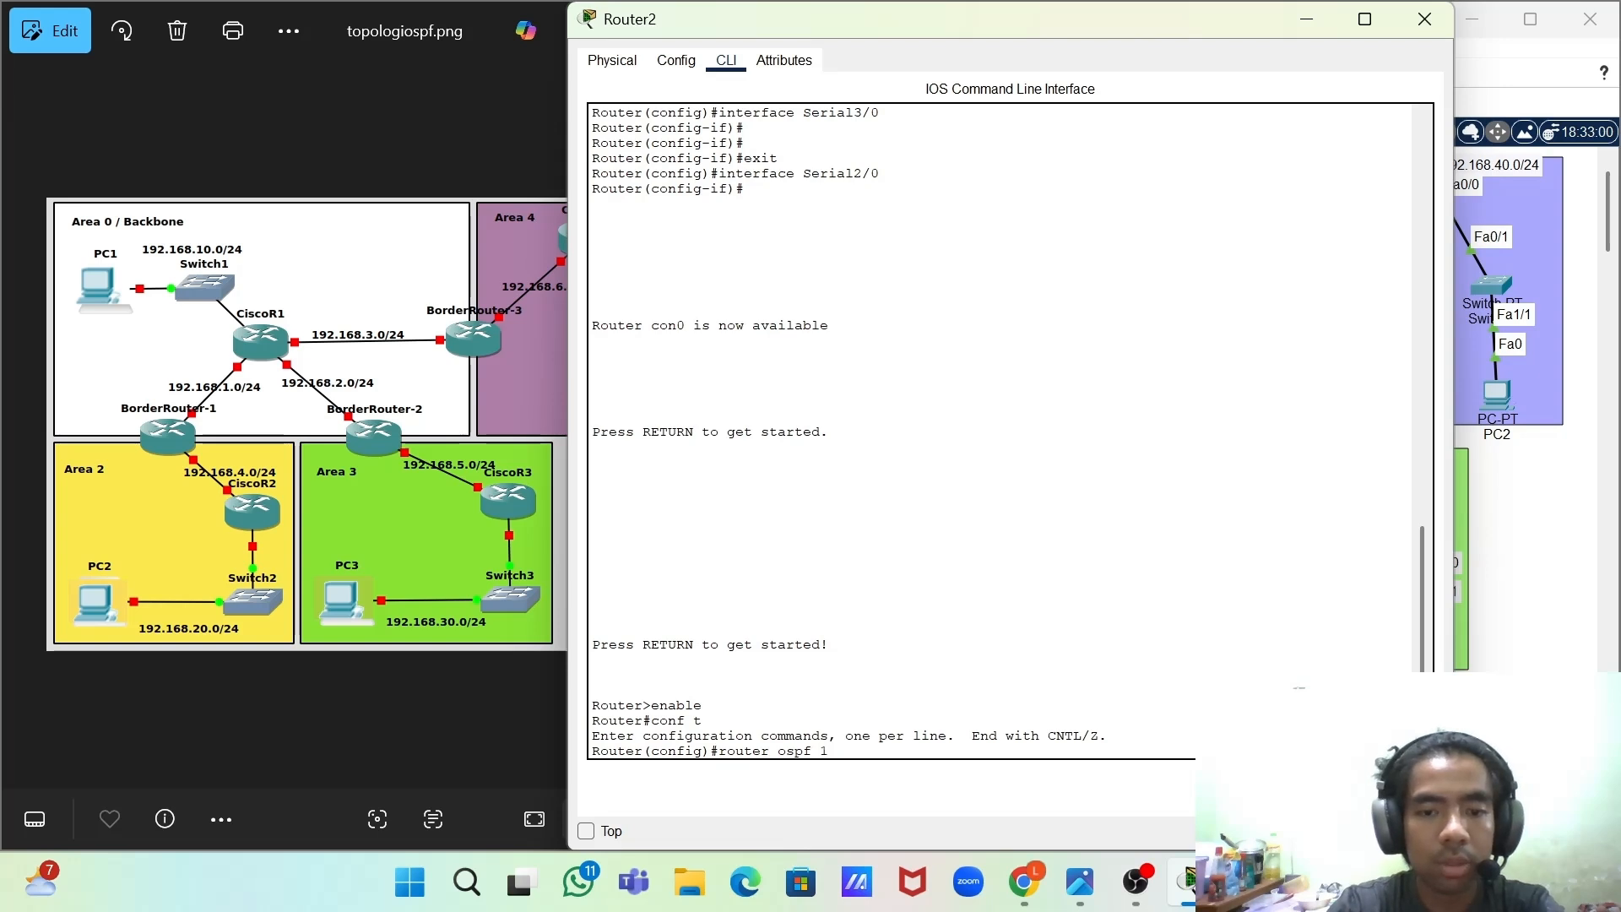
type(" 1")
key("Return")
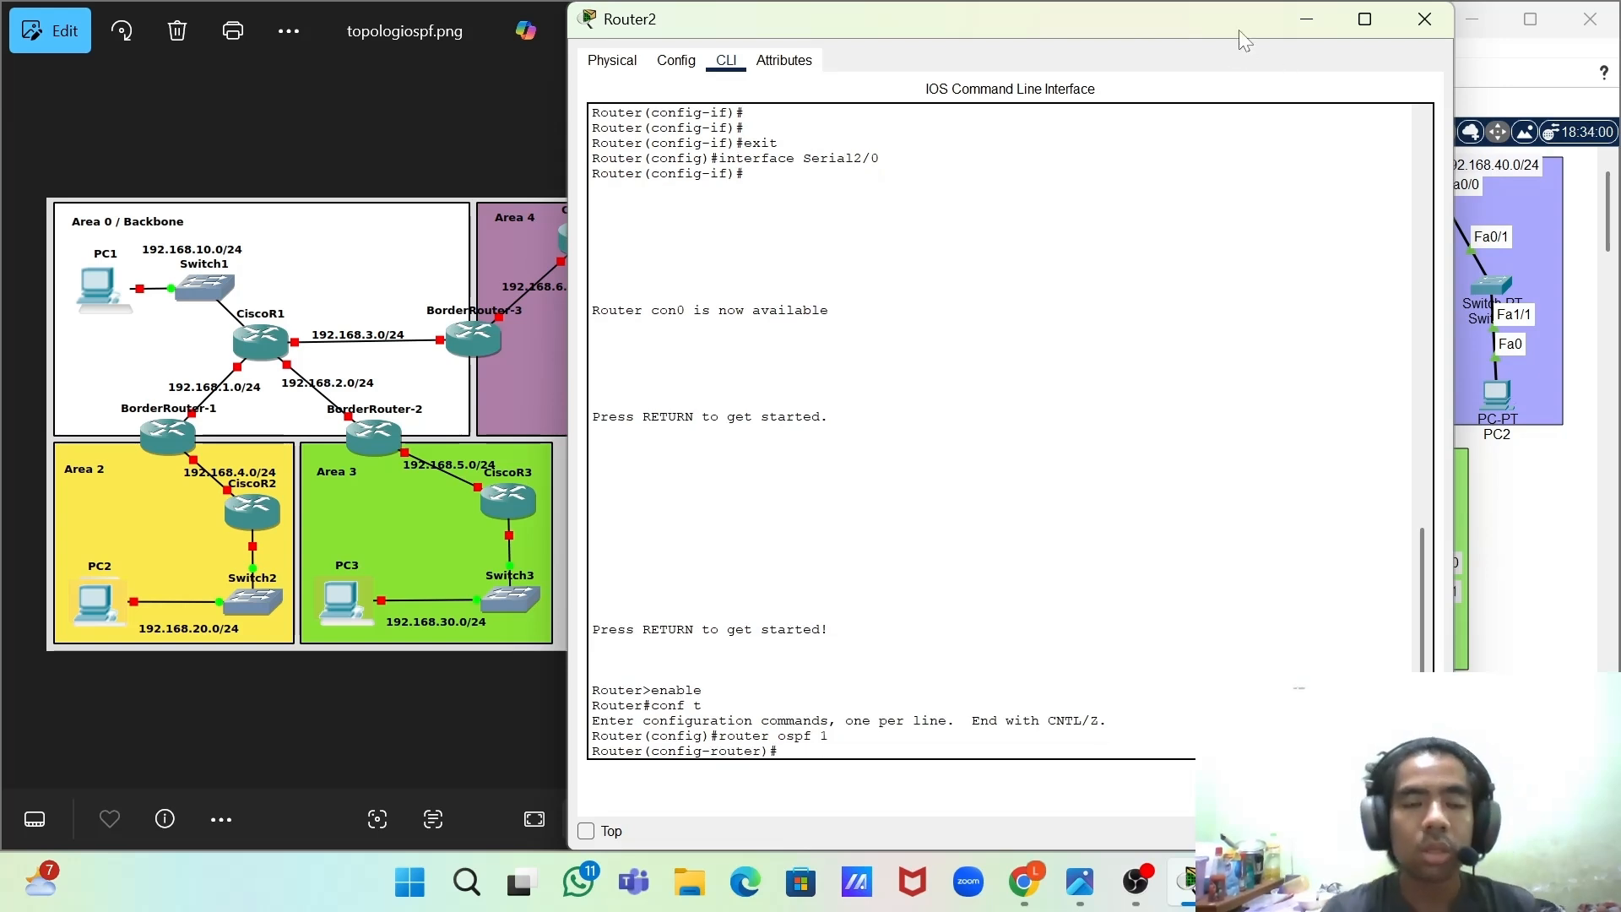
- Check Router2's links in the topology and advertise network 192.168.2.0 0.0.0.255 in area 0 of its OSPF process
left_click_drag(1224, 23, 1297, 553)
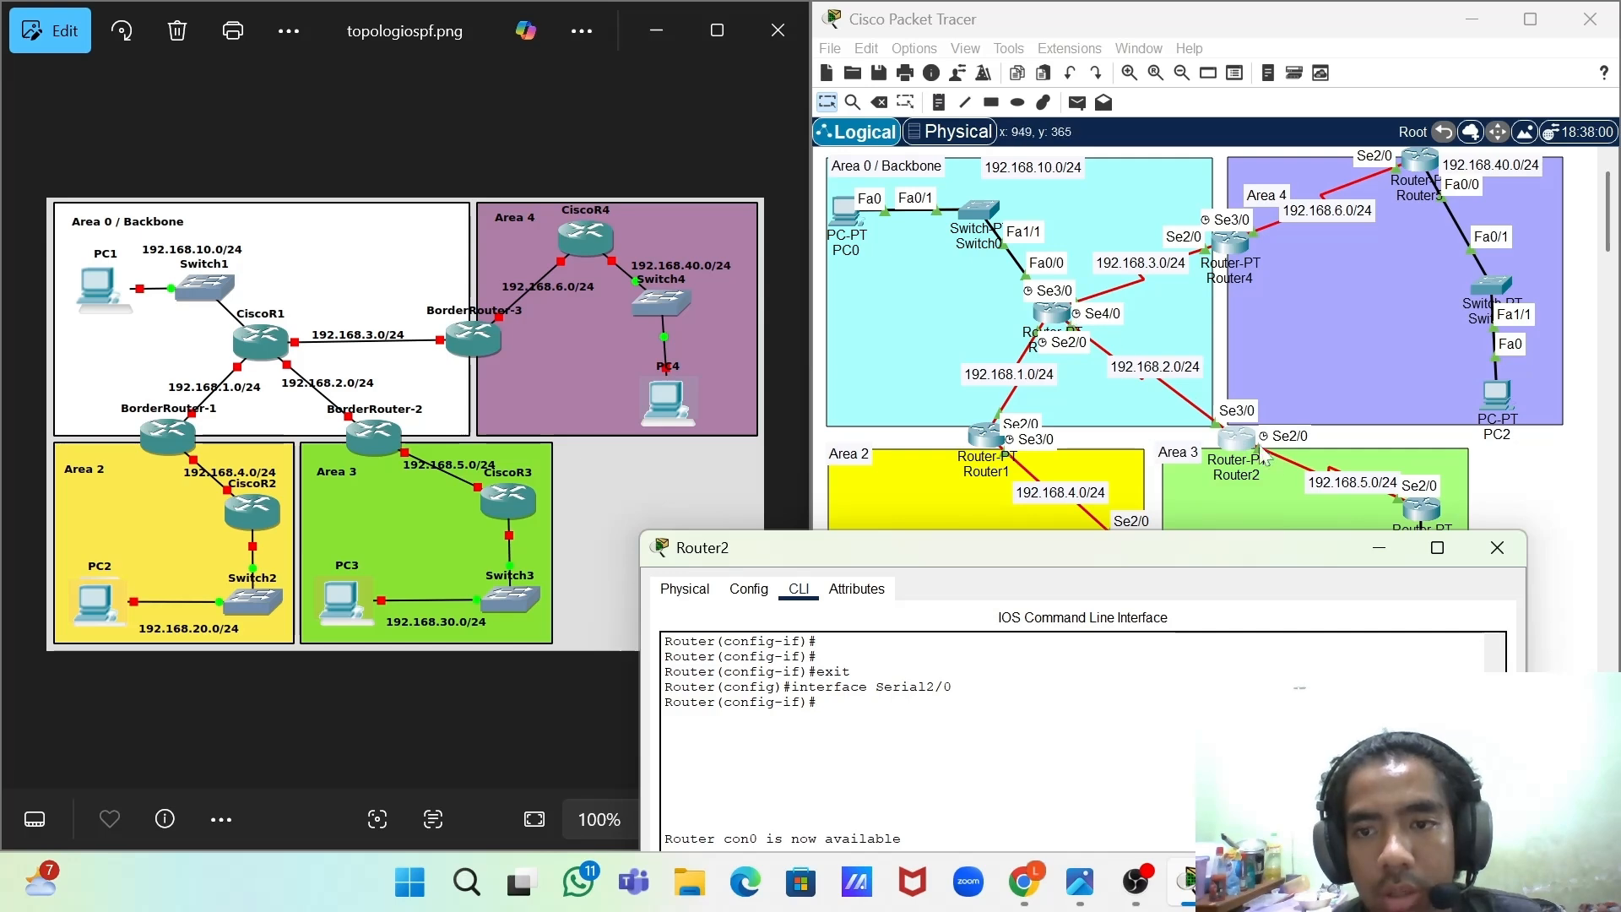
scroll(1310, 469, "down", 2)
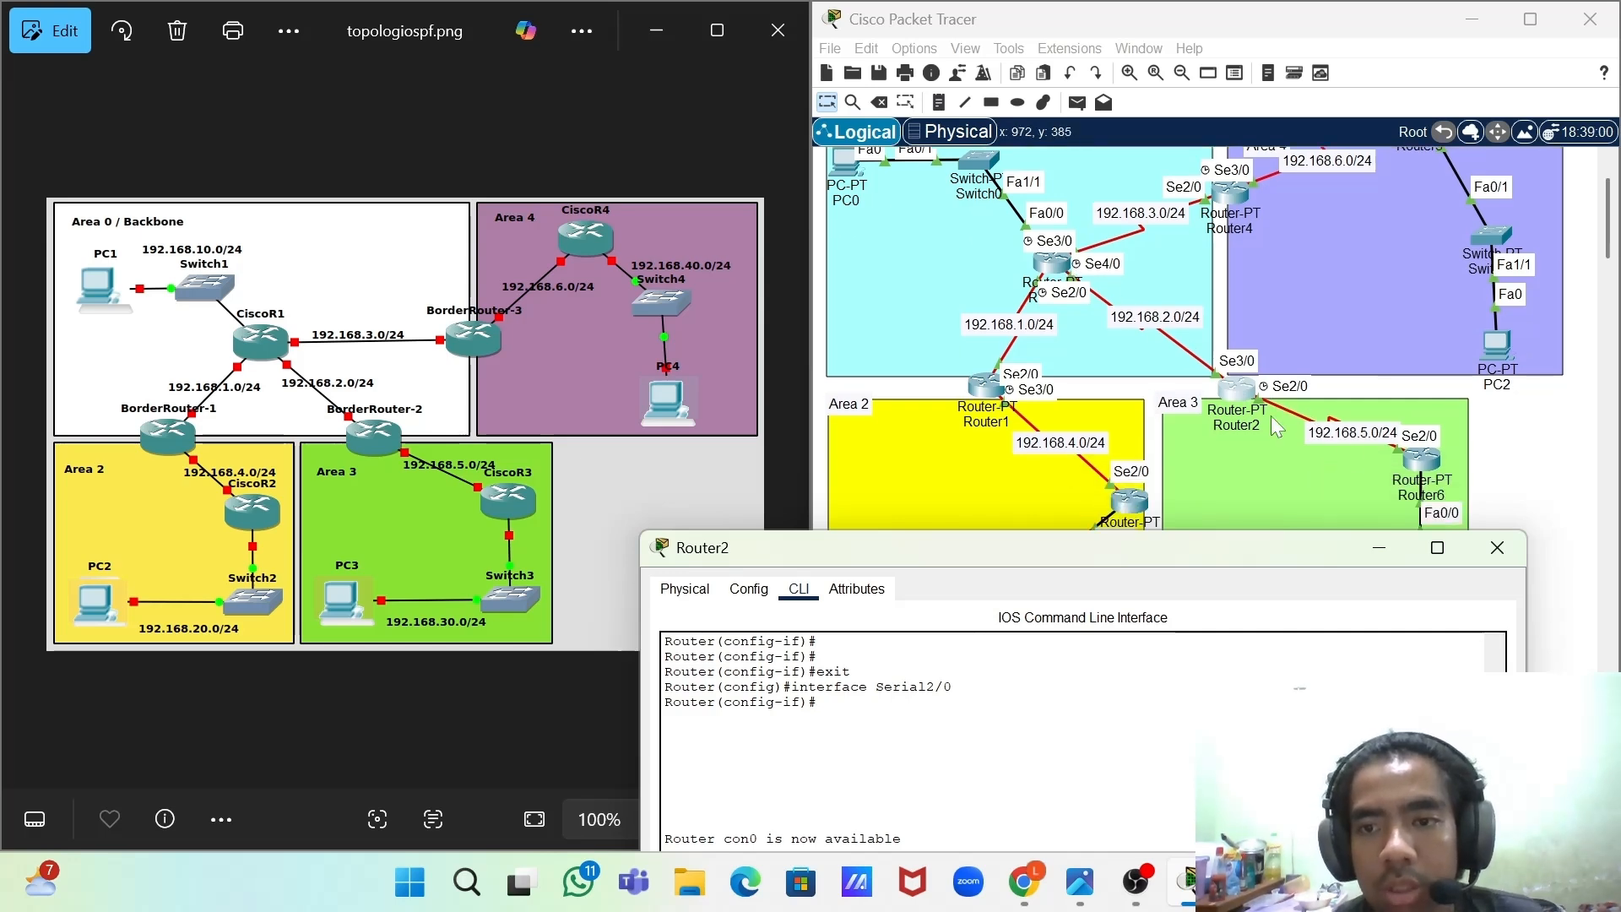
scroll(1355, 453, "up", 2)
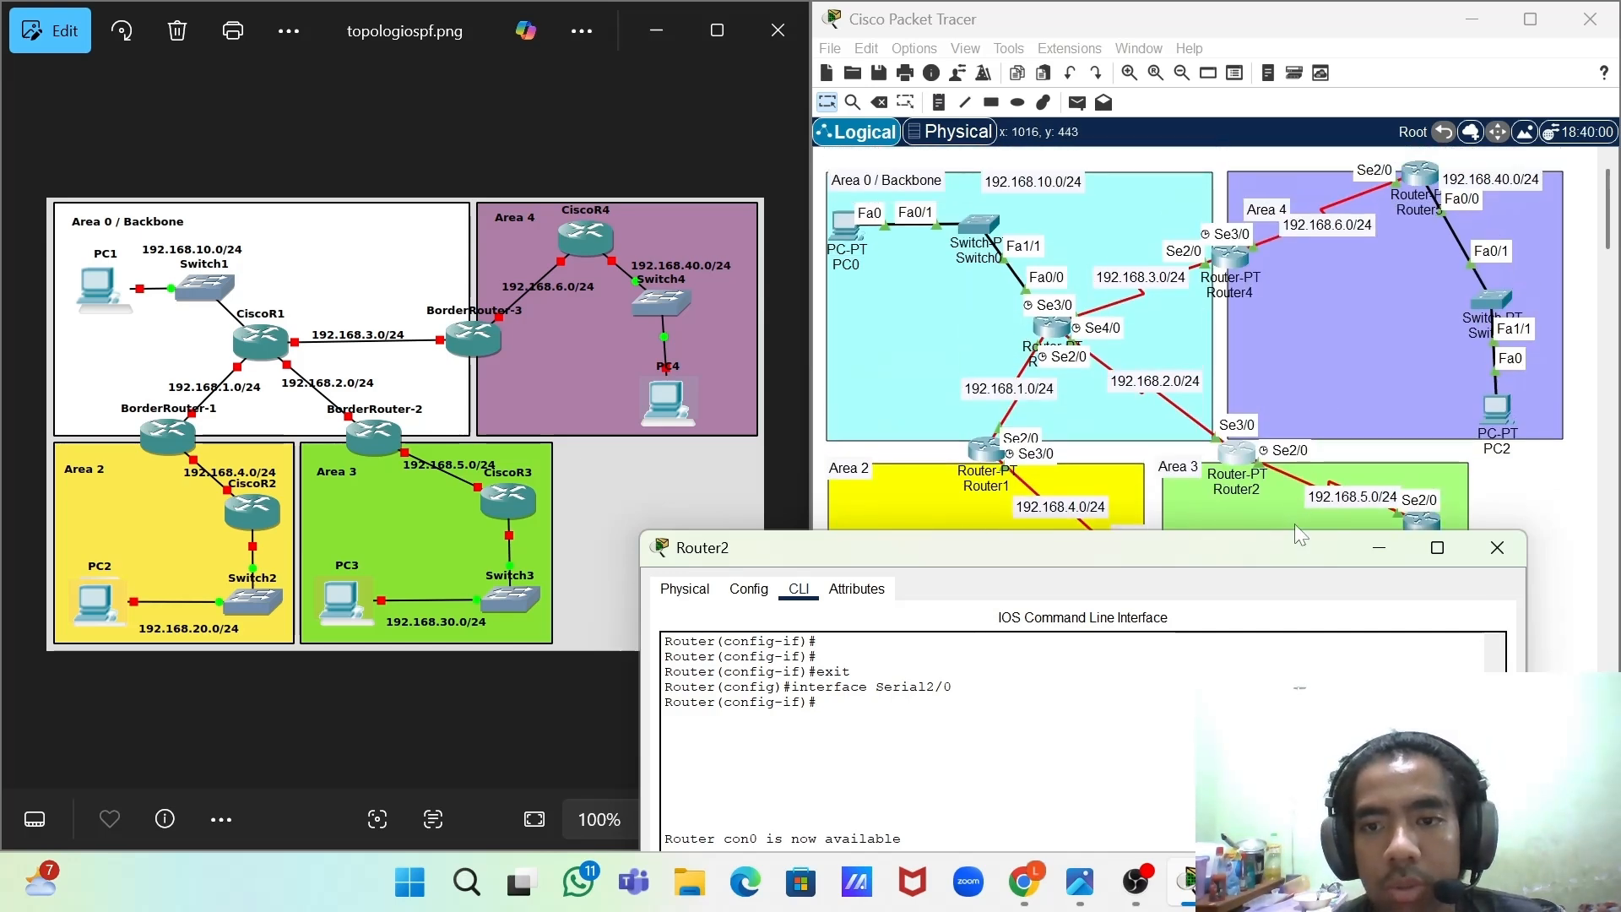
left_click_drag(1296, 553, 1311, 20)
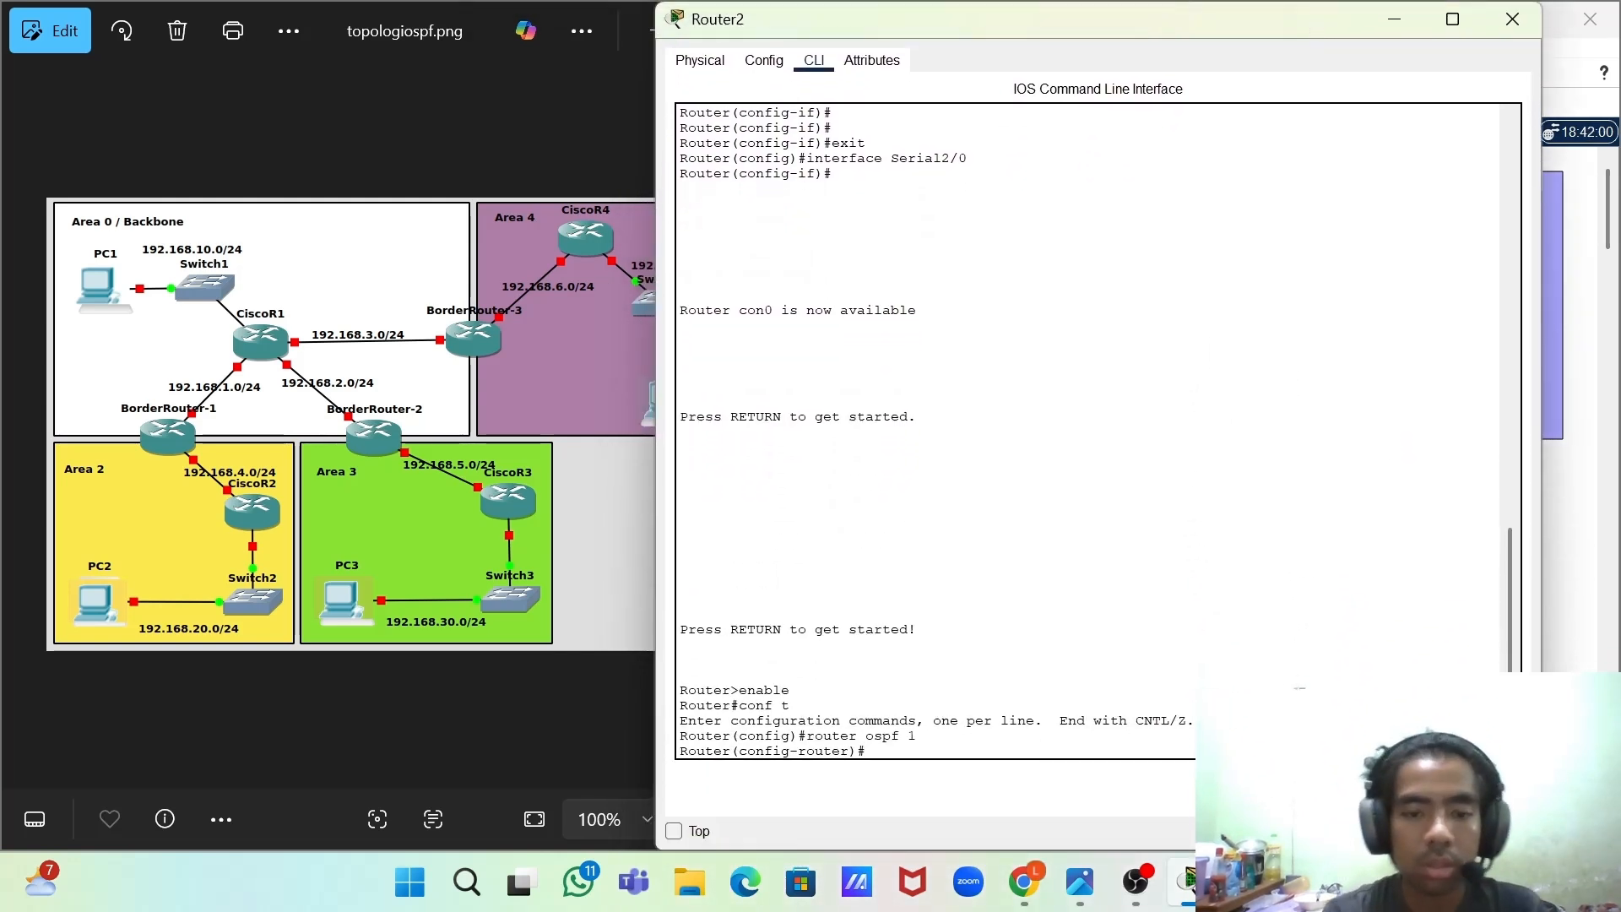
type("work ")
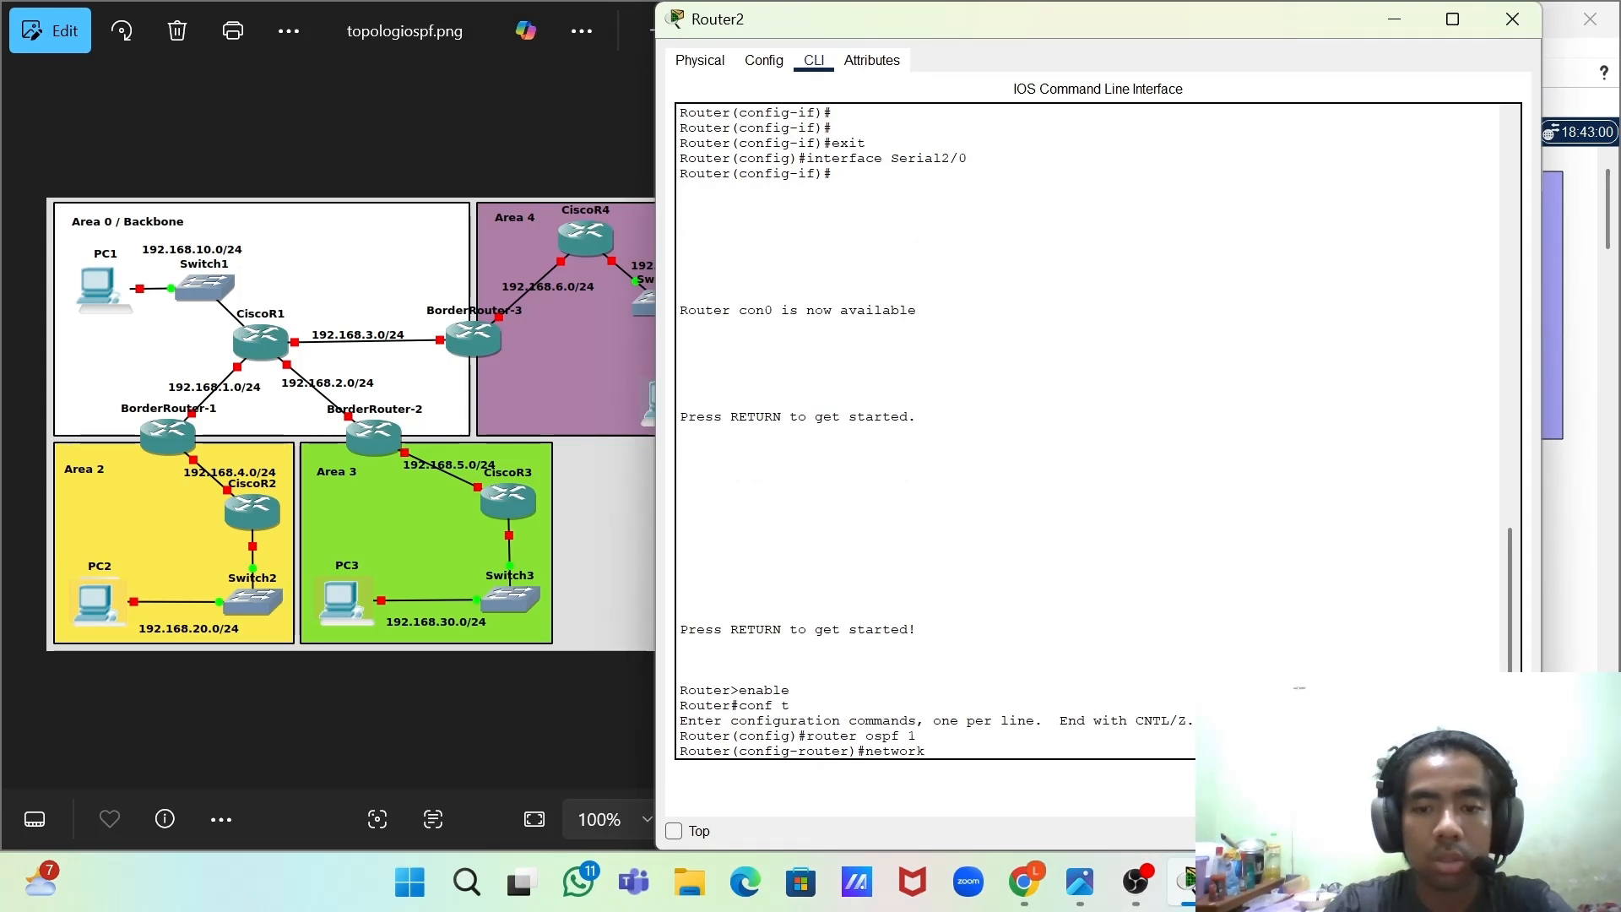
type("192.168.")
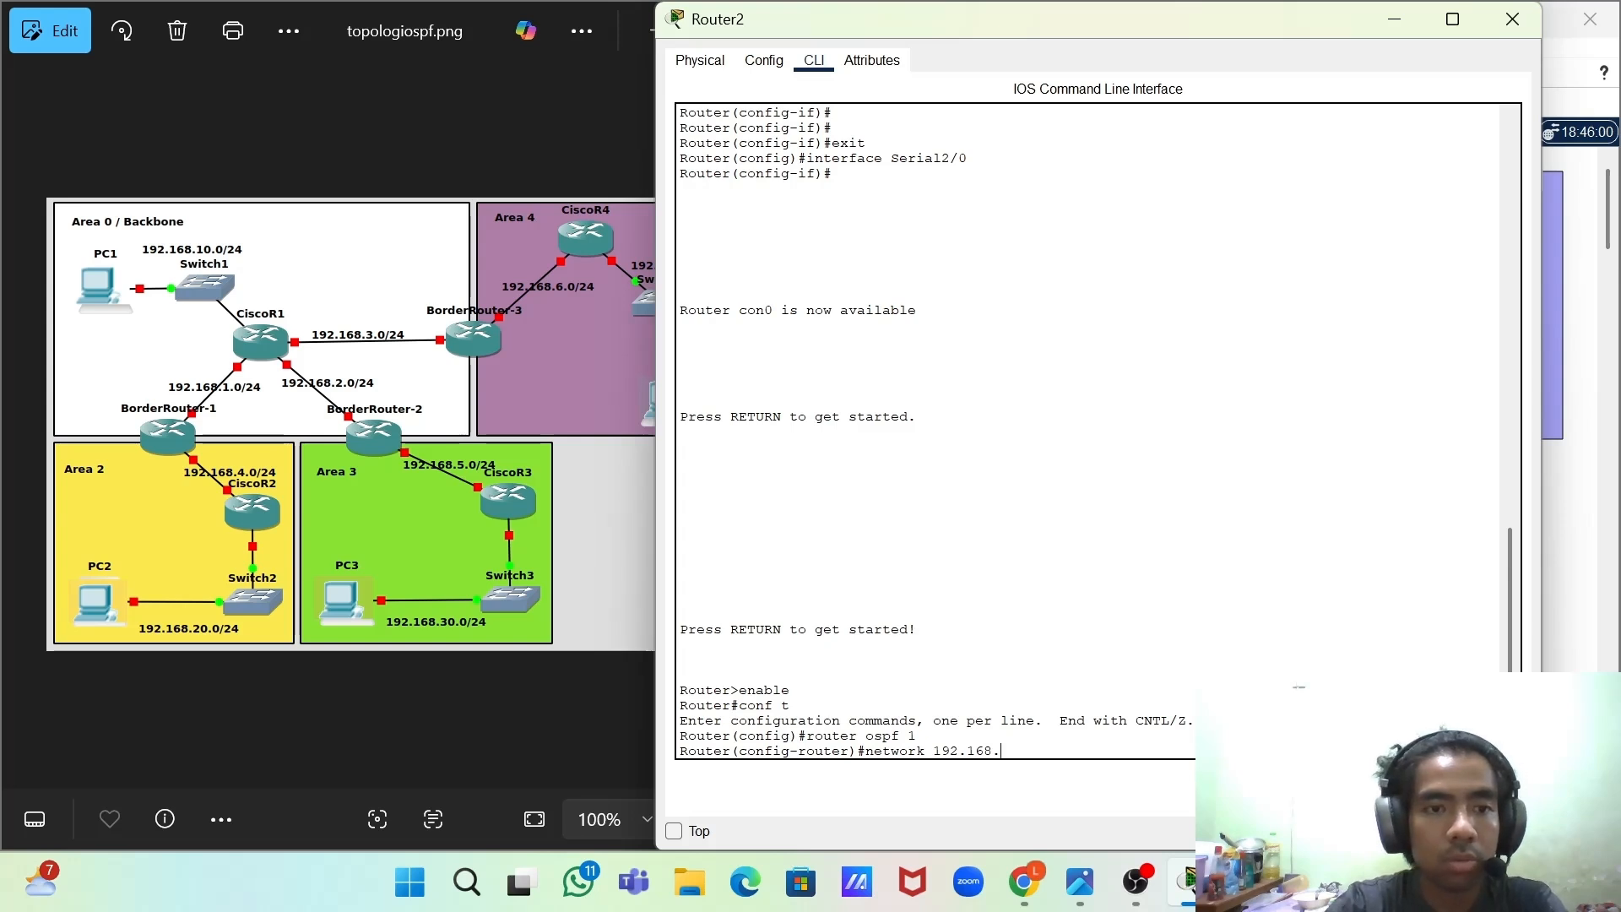
type("2.0 ")
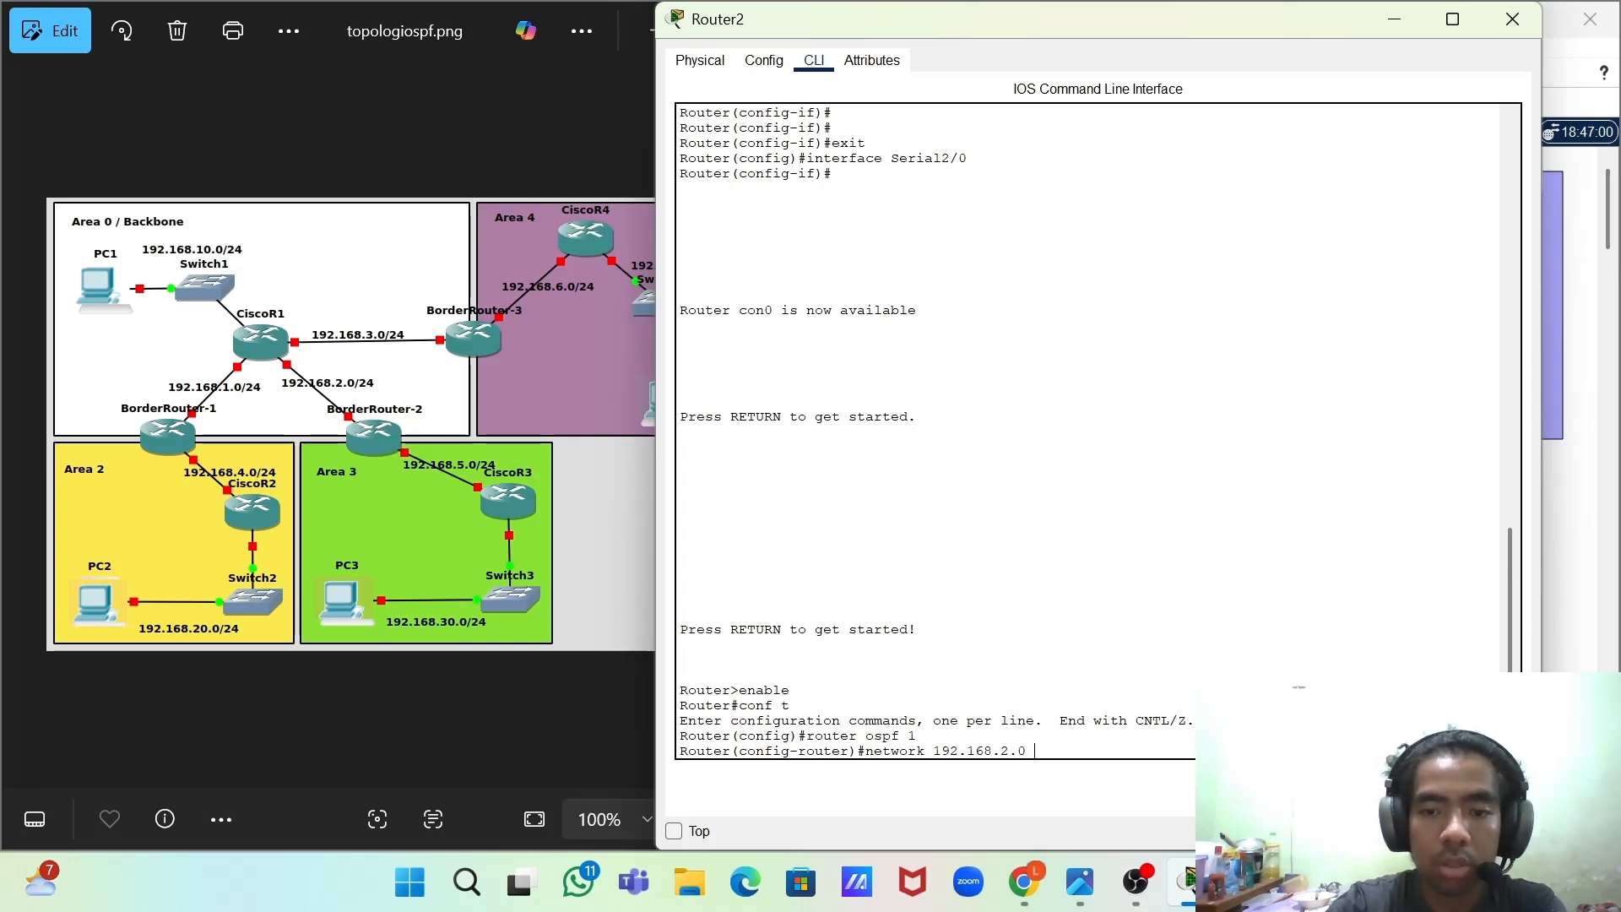
type("0.0.0")
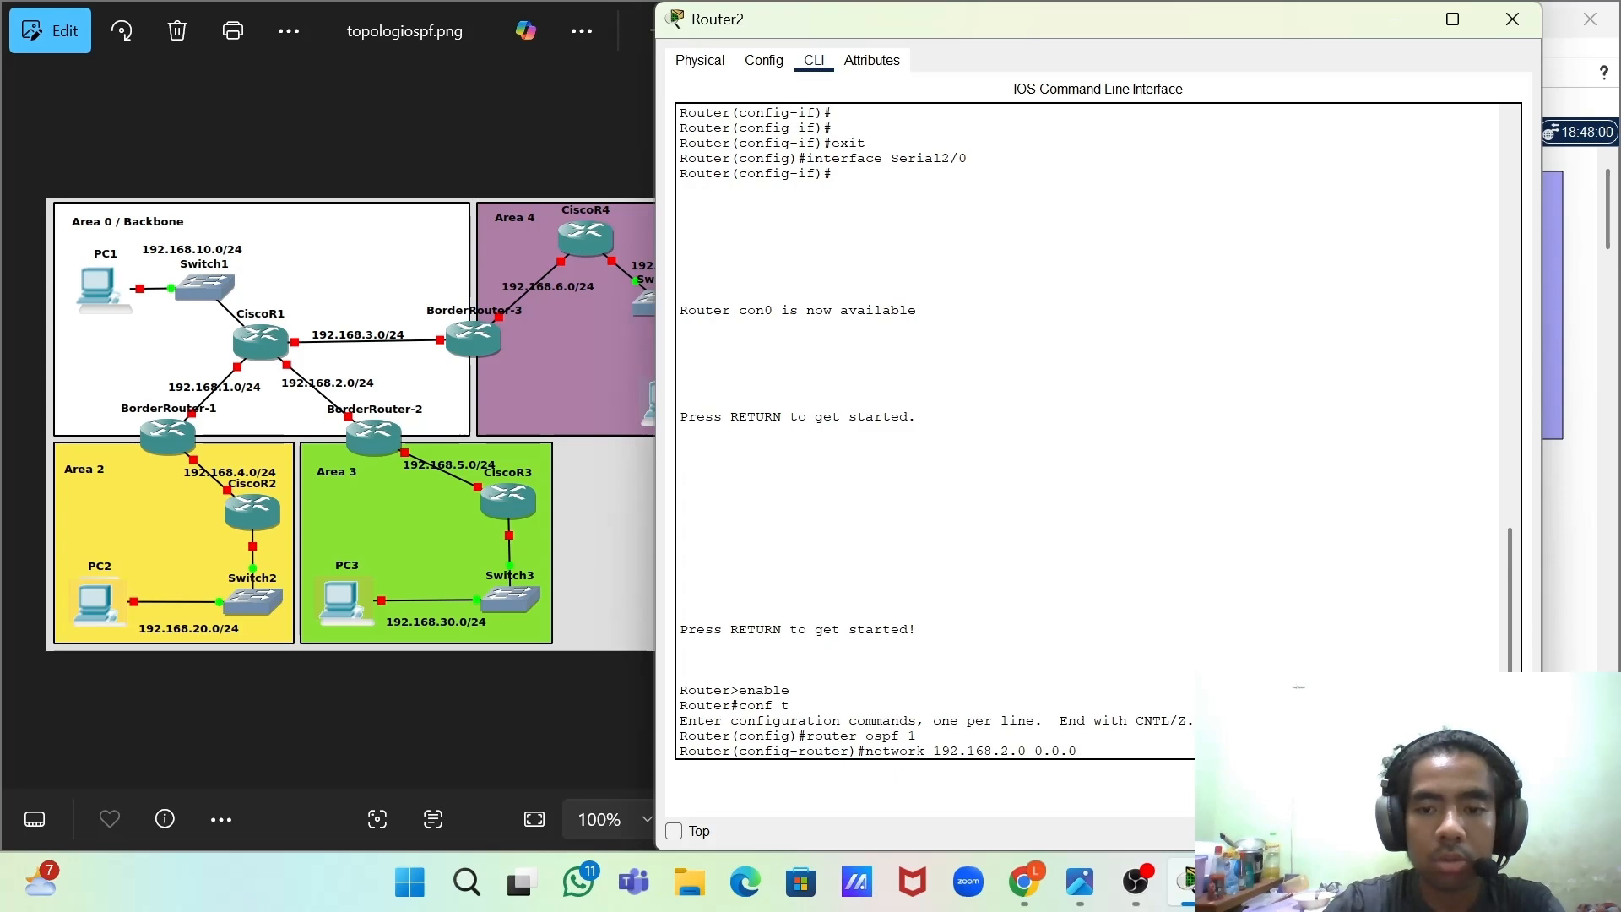
type(".255")
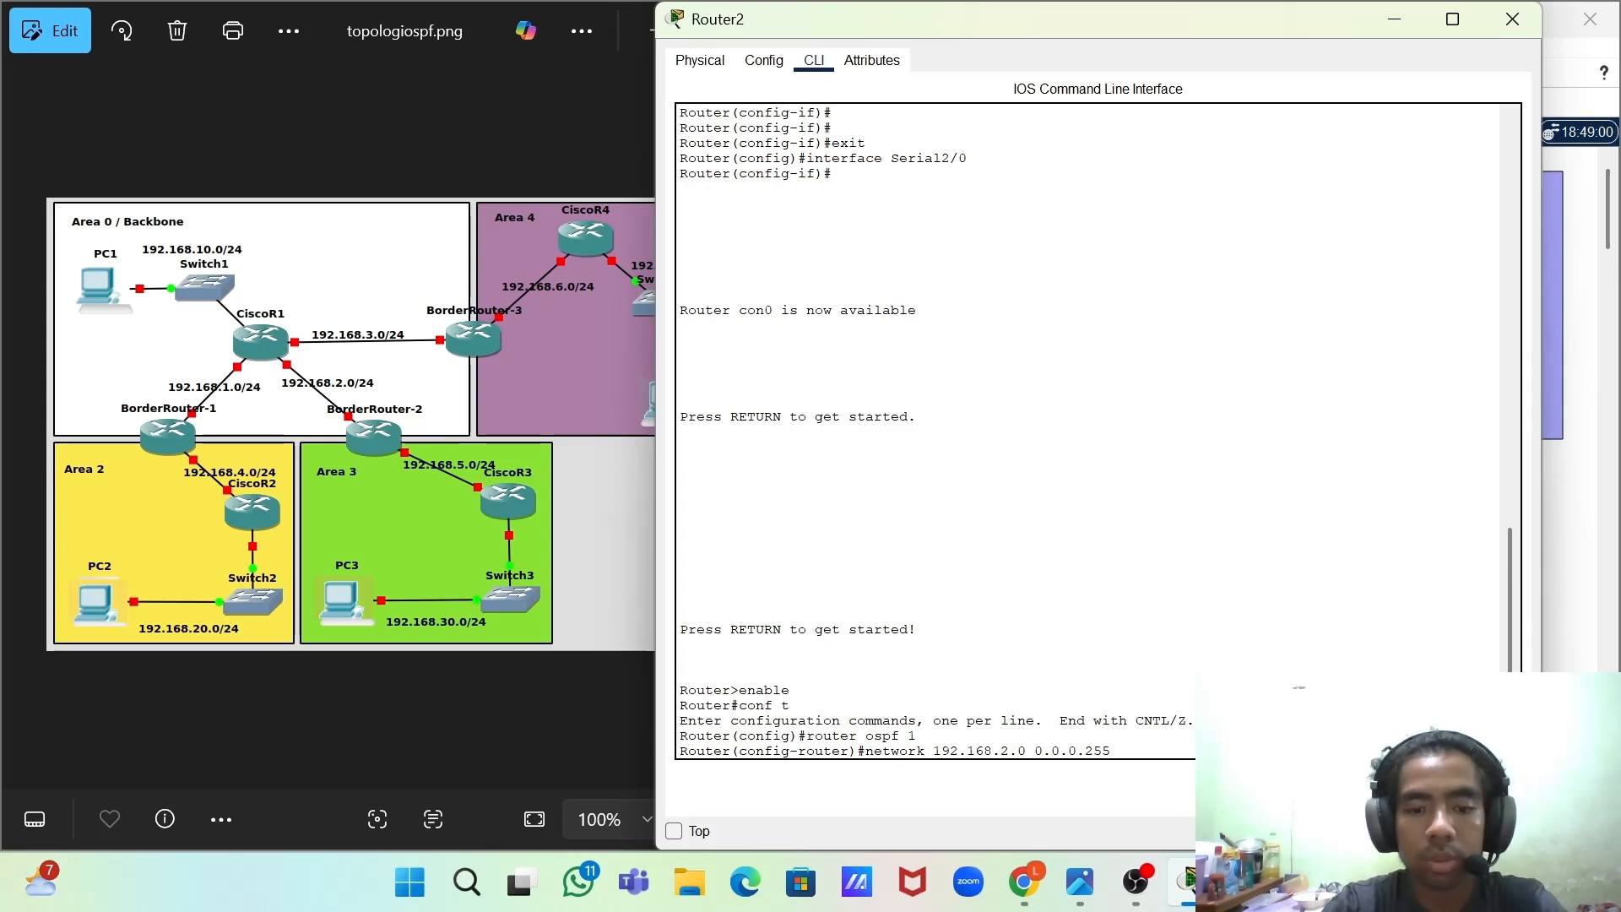
type(" area 0")
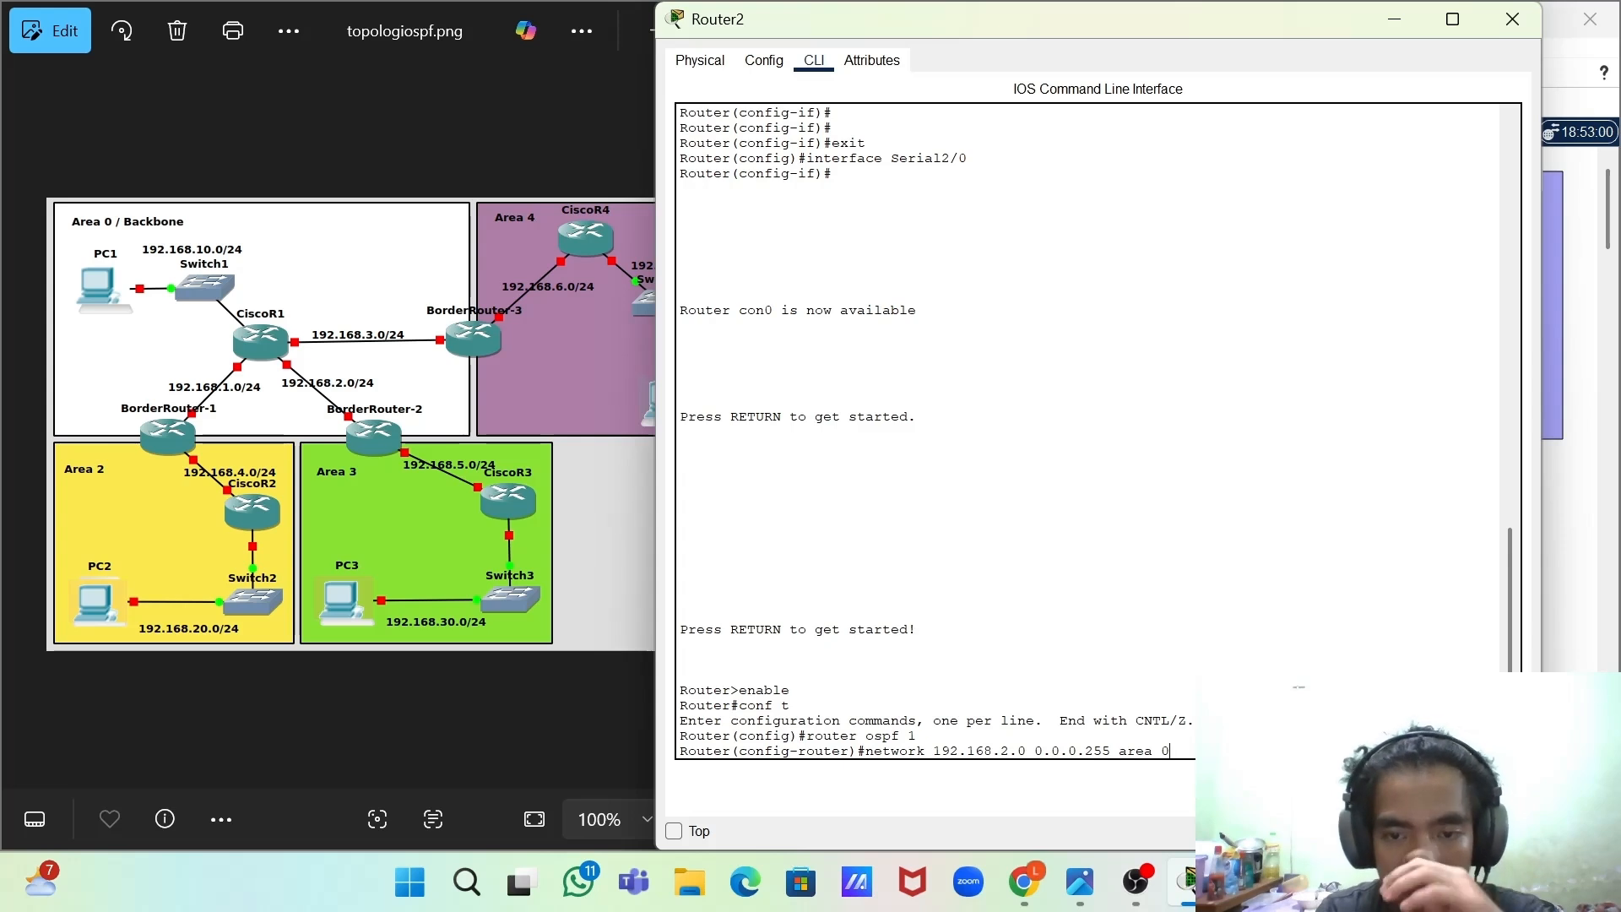
key("Return")
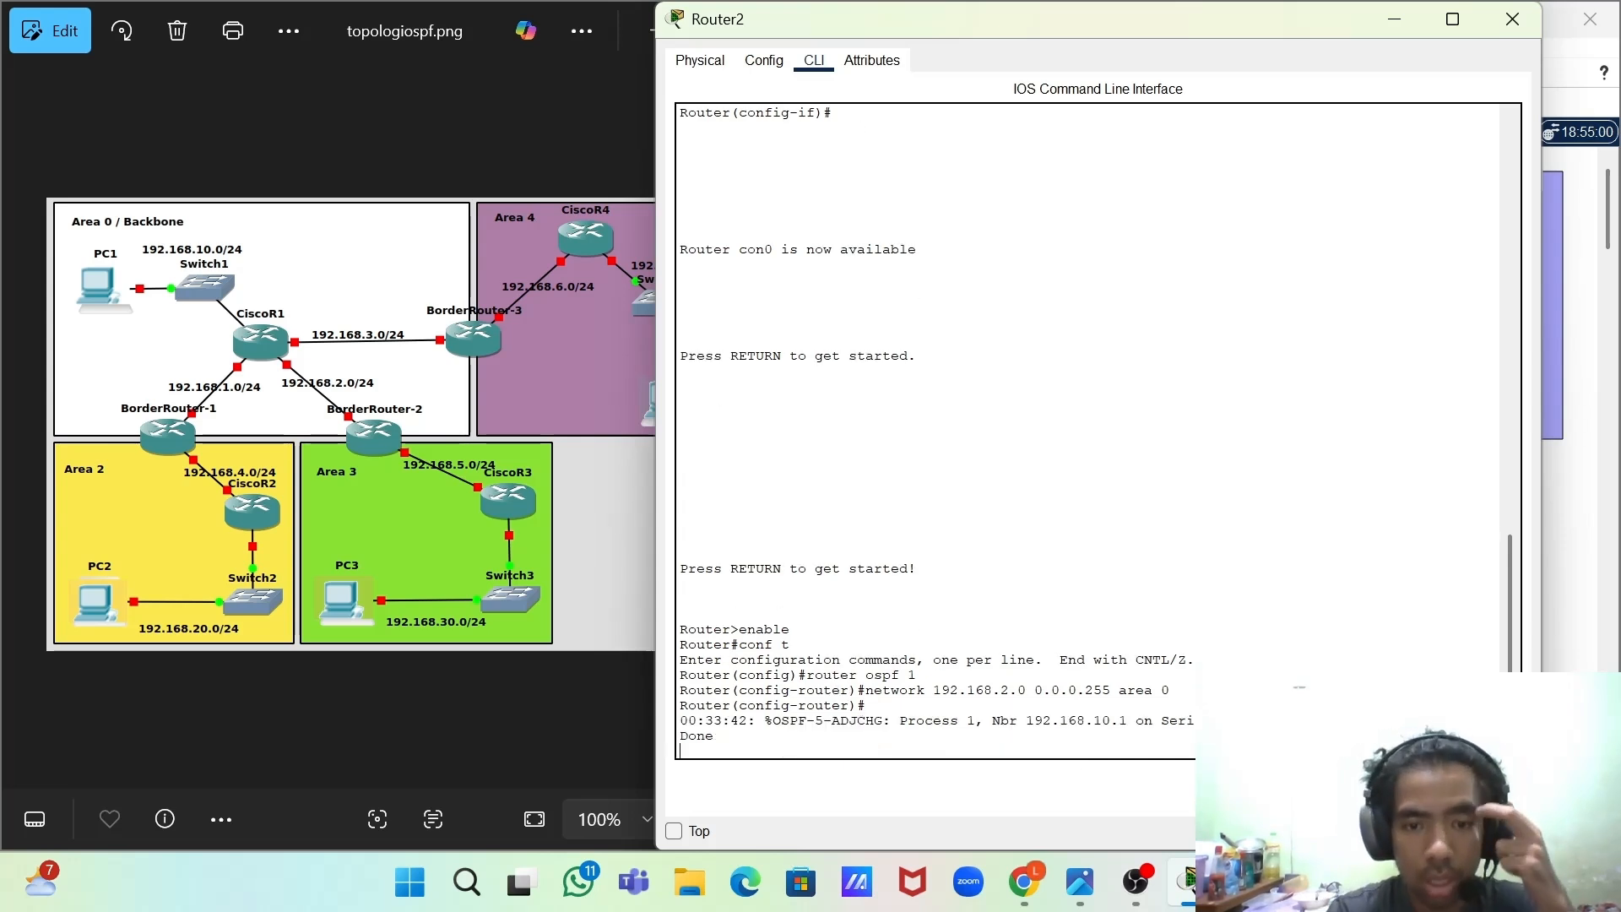
key("Return")
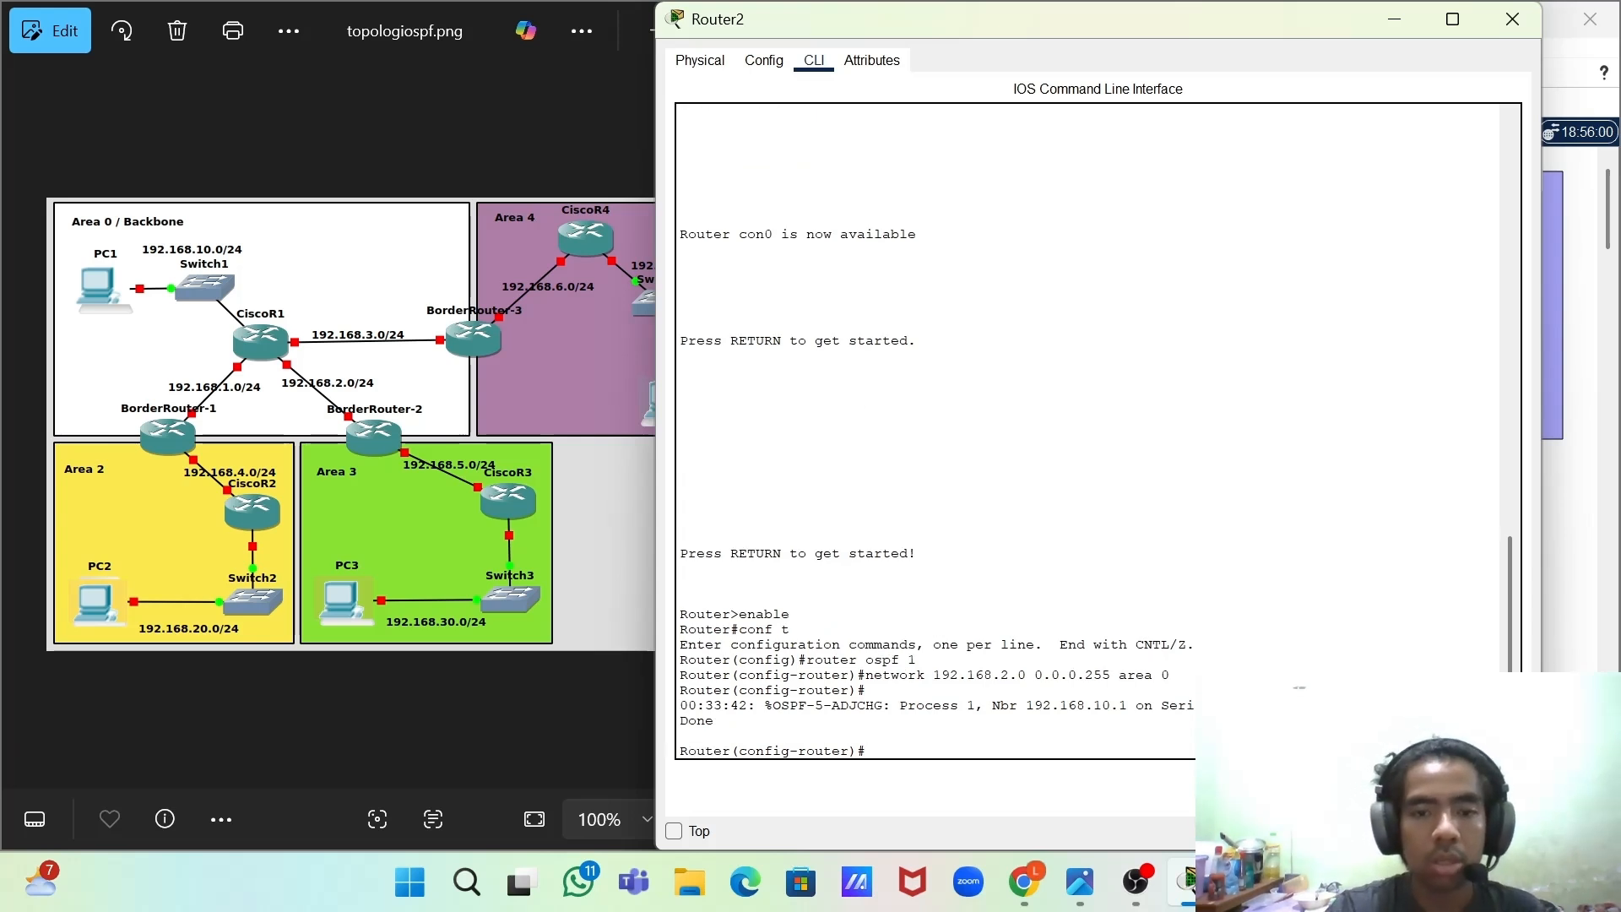
- Reuse the previous command to advertise network 192.168.5.0 0.0.0.255 in area 3 on Router2
key("Up")
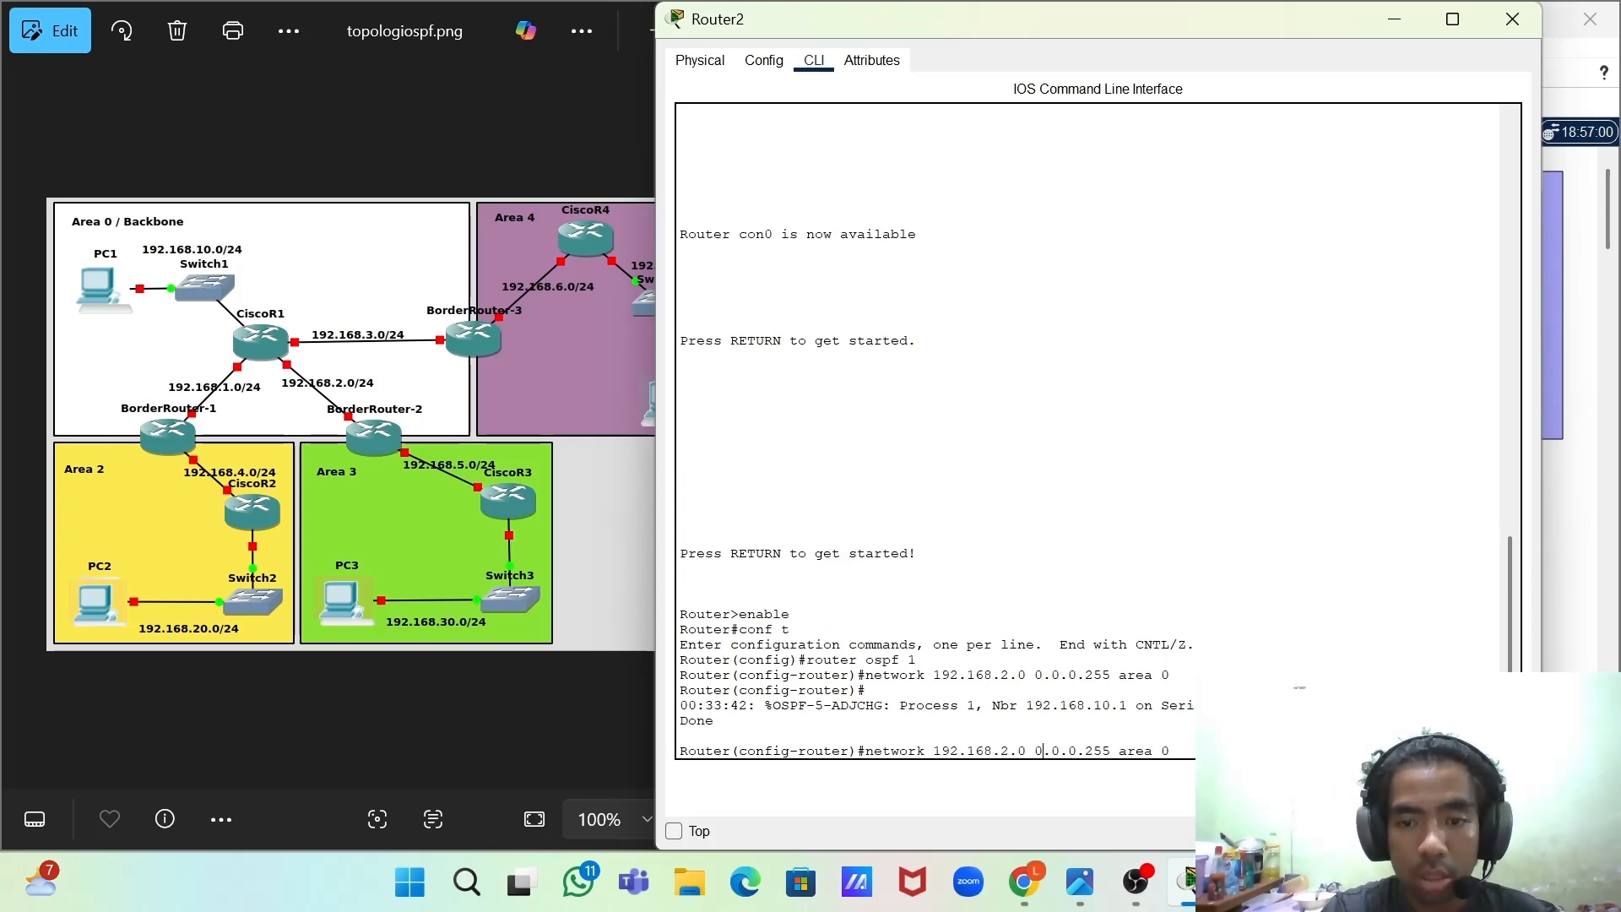
key("Left")
key("Left")
key("Left")
key("Left")
key("Left")
key("Left")
key("Left")
key("Left")
key("Left")
key("Left")
key("Left")
key("Left")
key("Left")
key("Left")
key("Left")
key("Left")
key("Left")
key("Left")
key("Left")
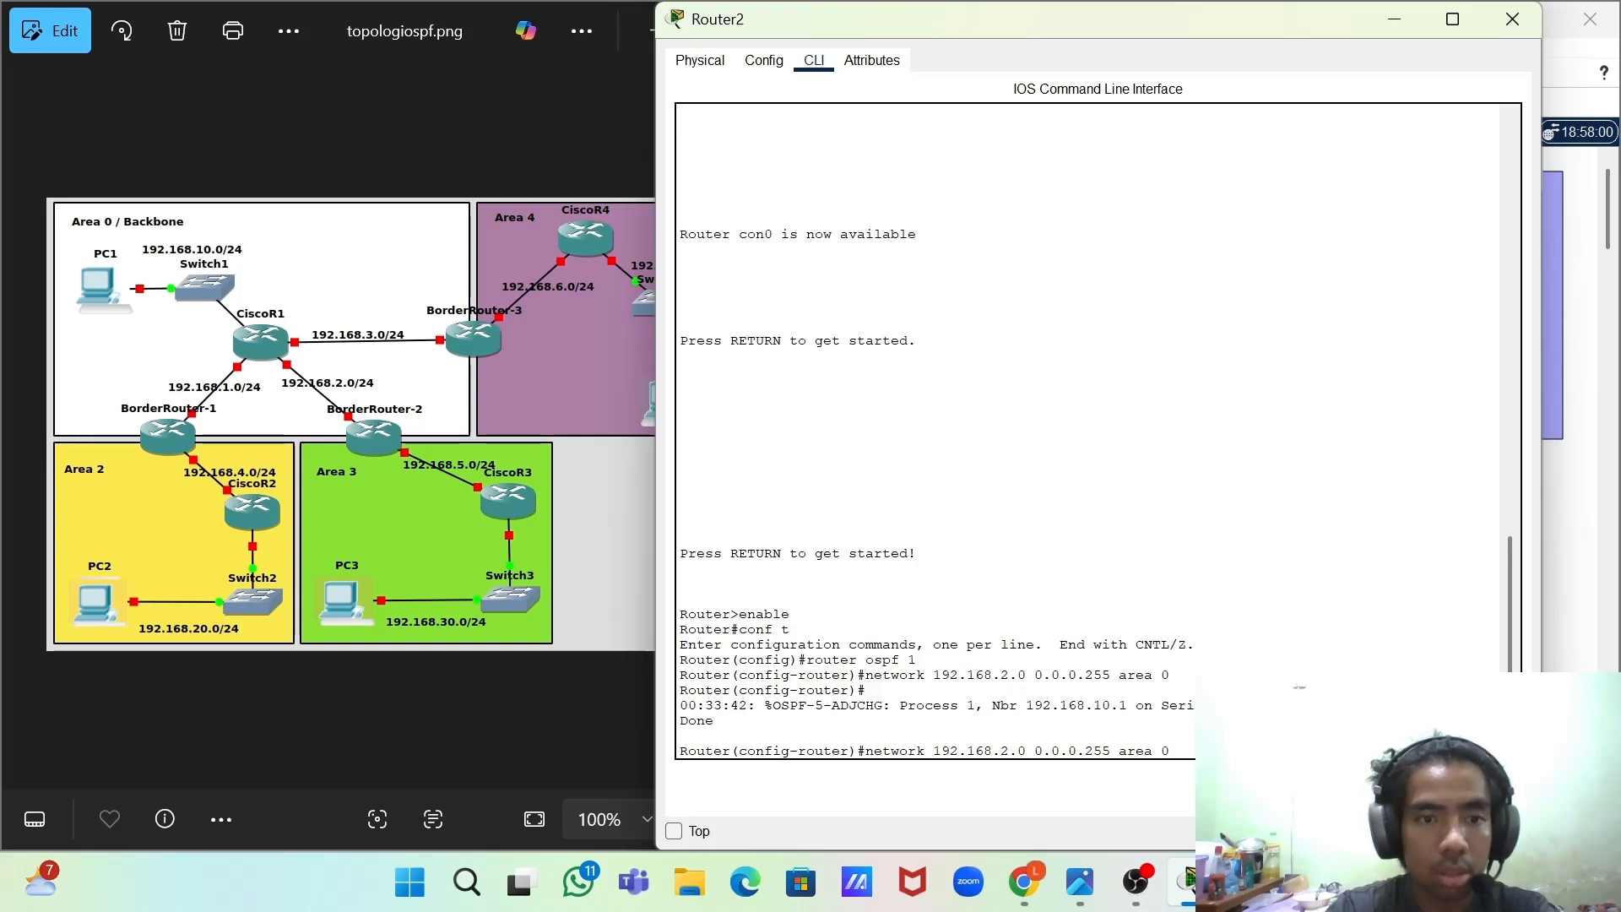
key("BackSpace")
type("5")
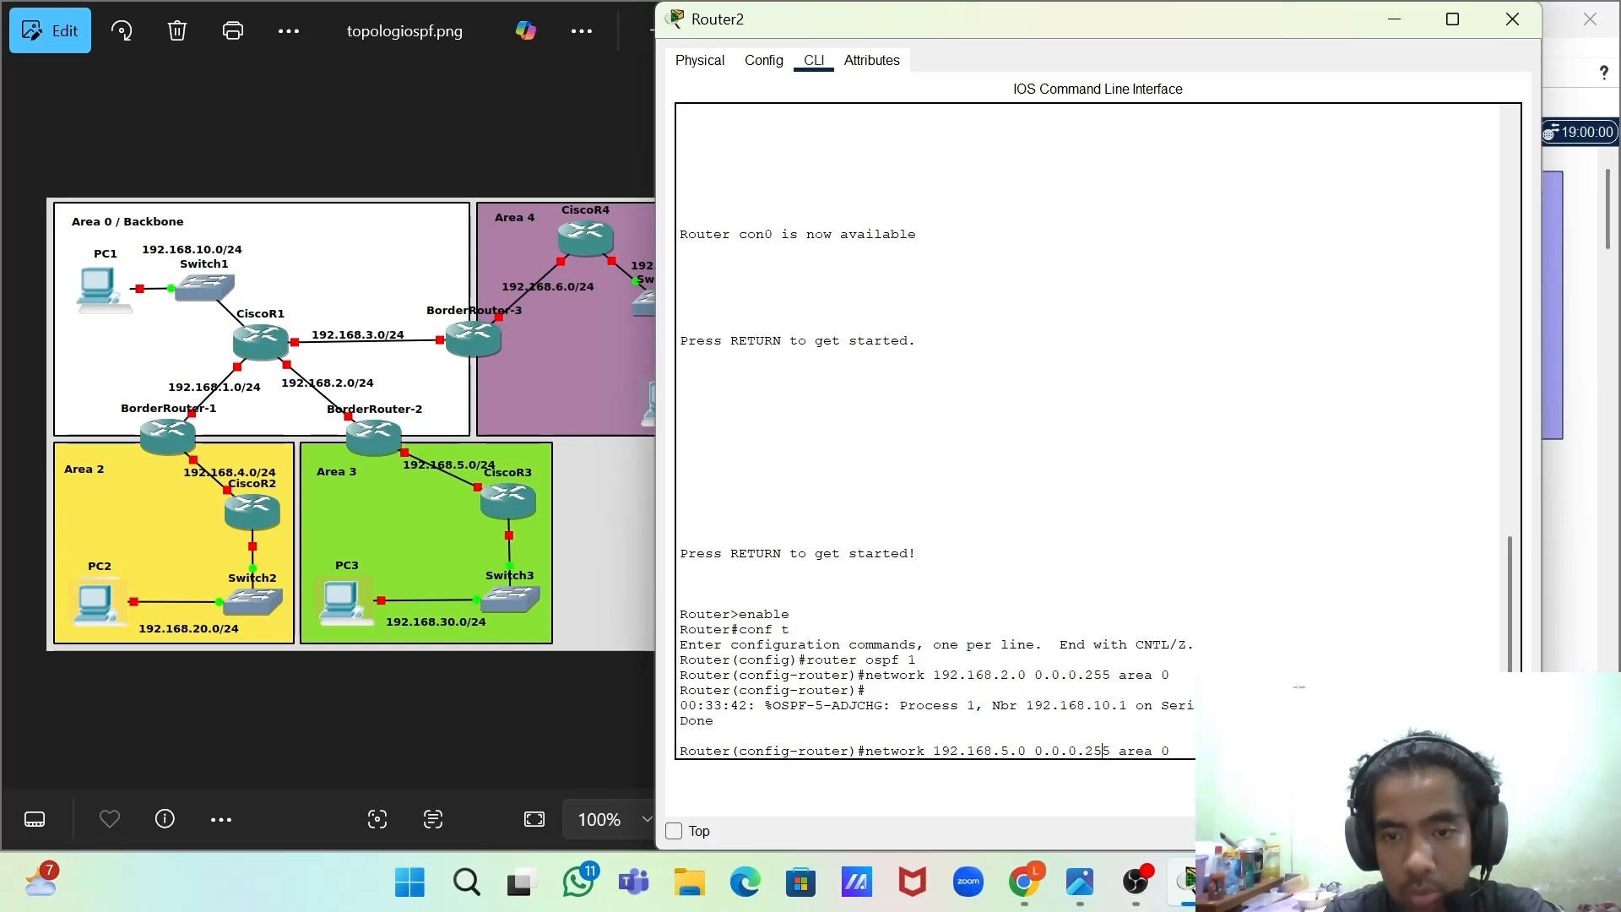
key("Right")
key("Right")
key("Right")
key("Right")
key("Right")
key("Right")
key("Right")
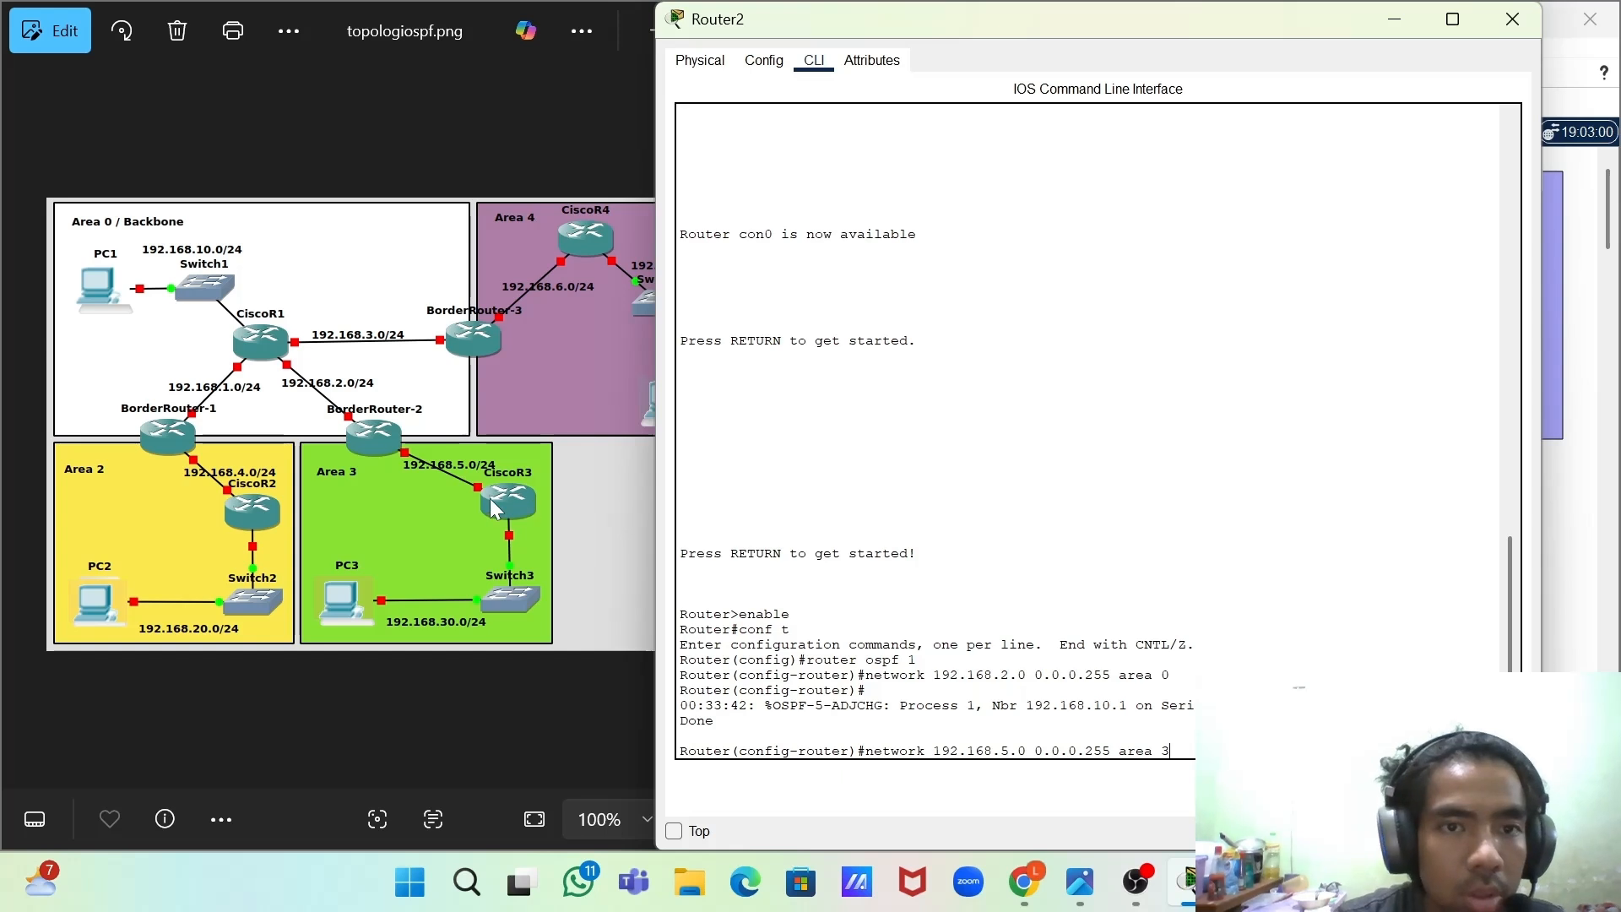
scroll(486, 497, "up", 1)
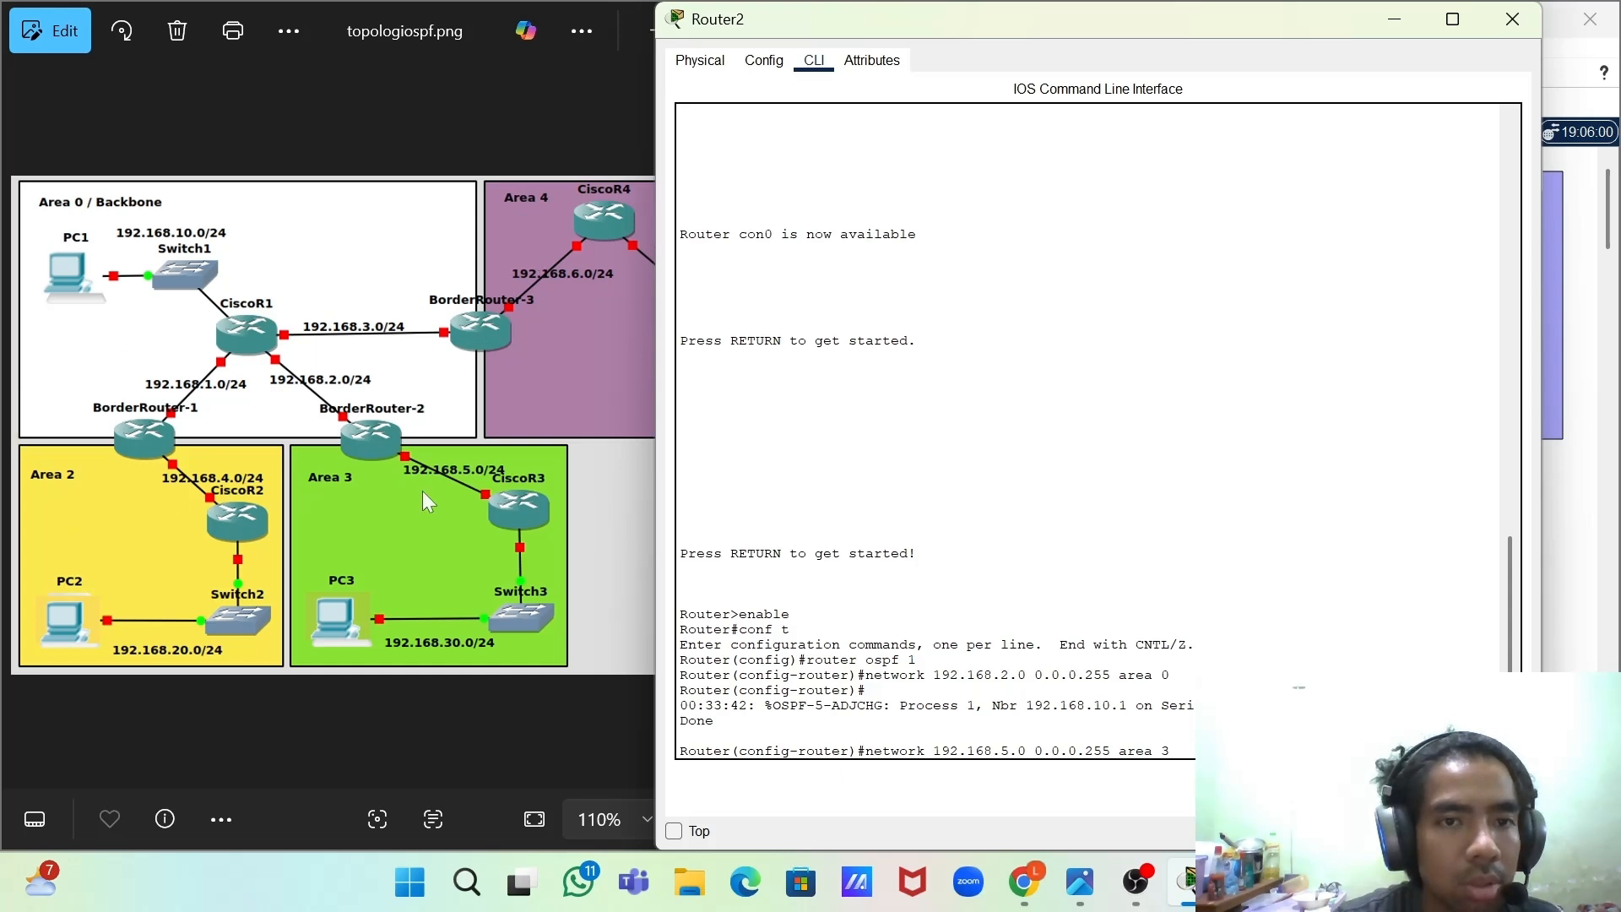
scroll(458, 618, "down", 1)
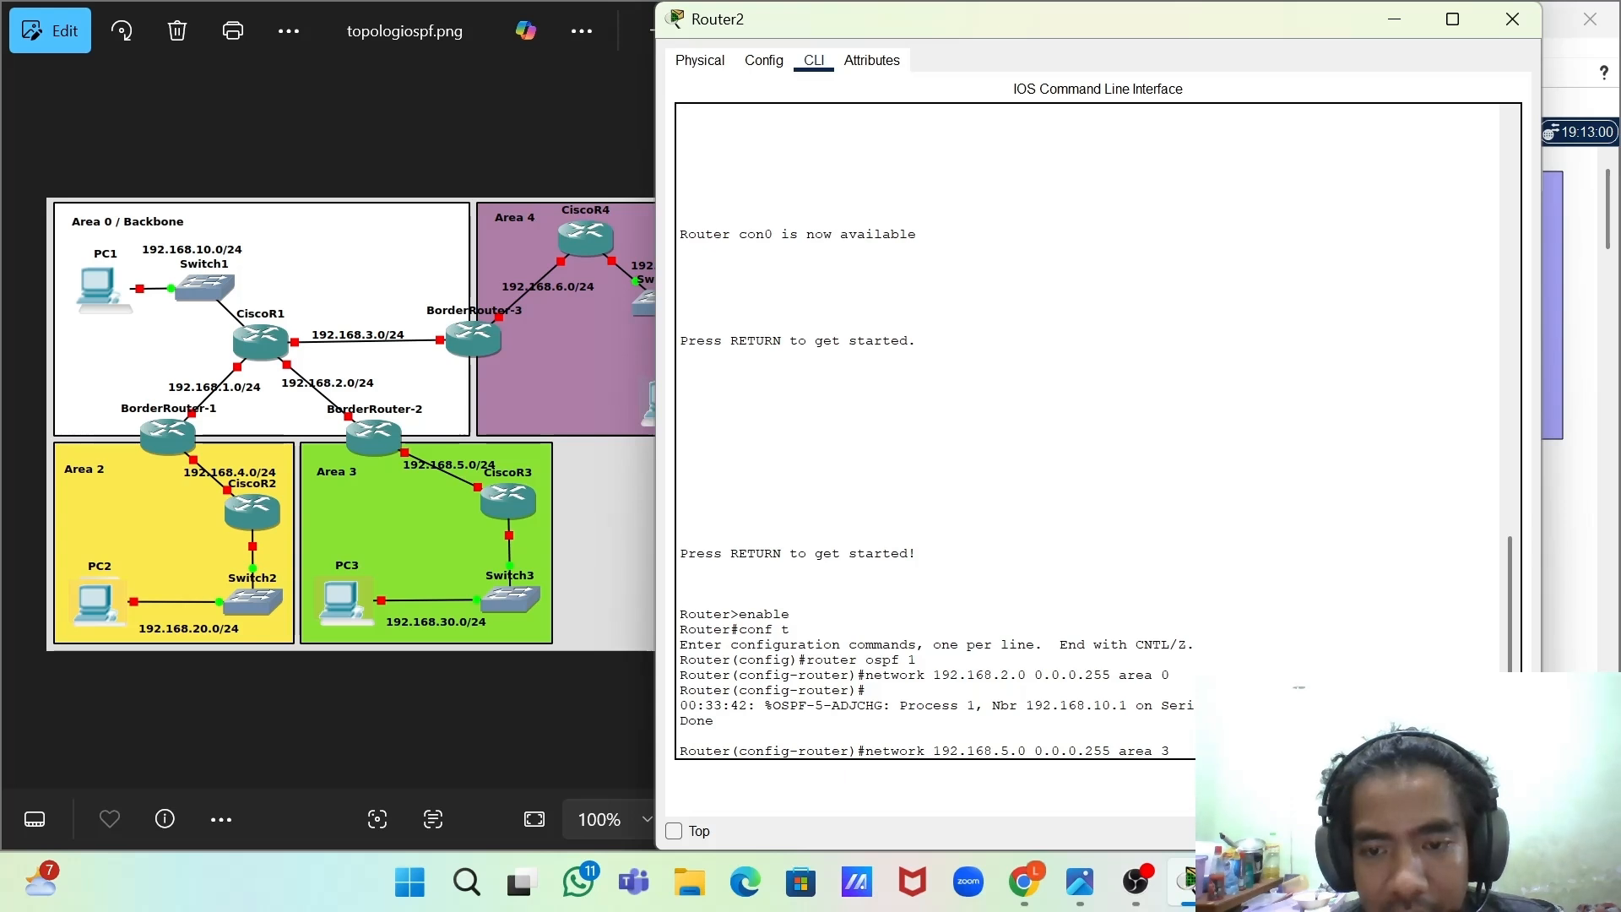
key("Return")
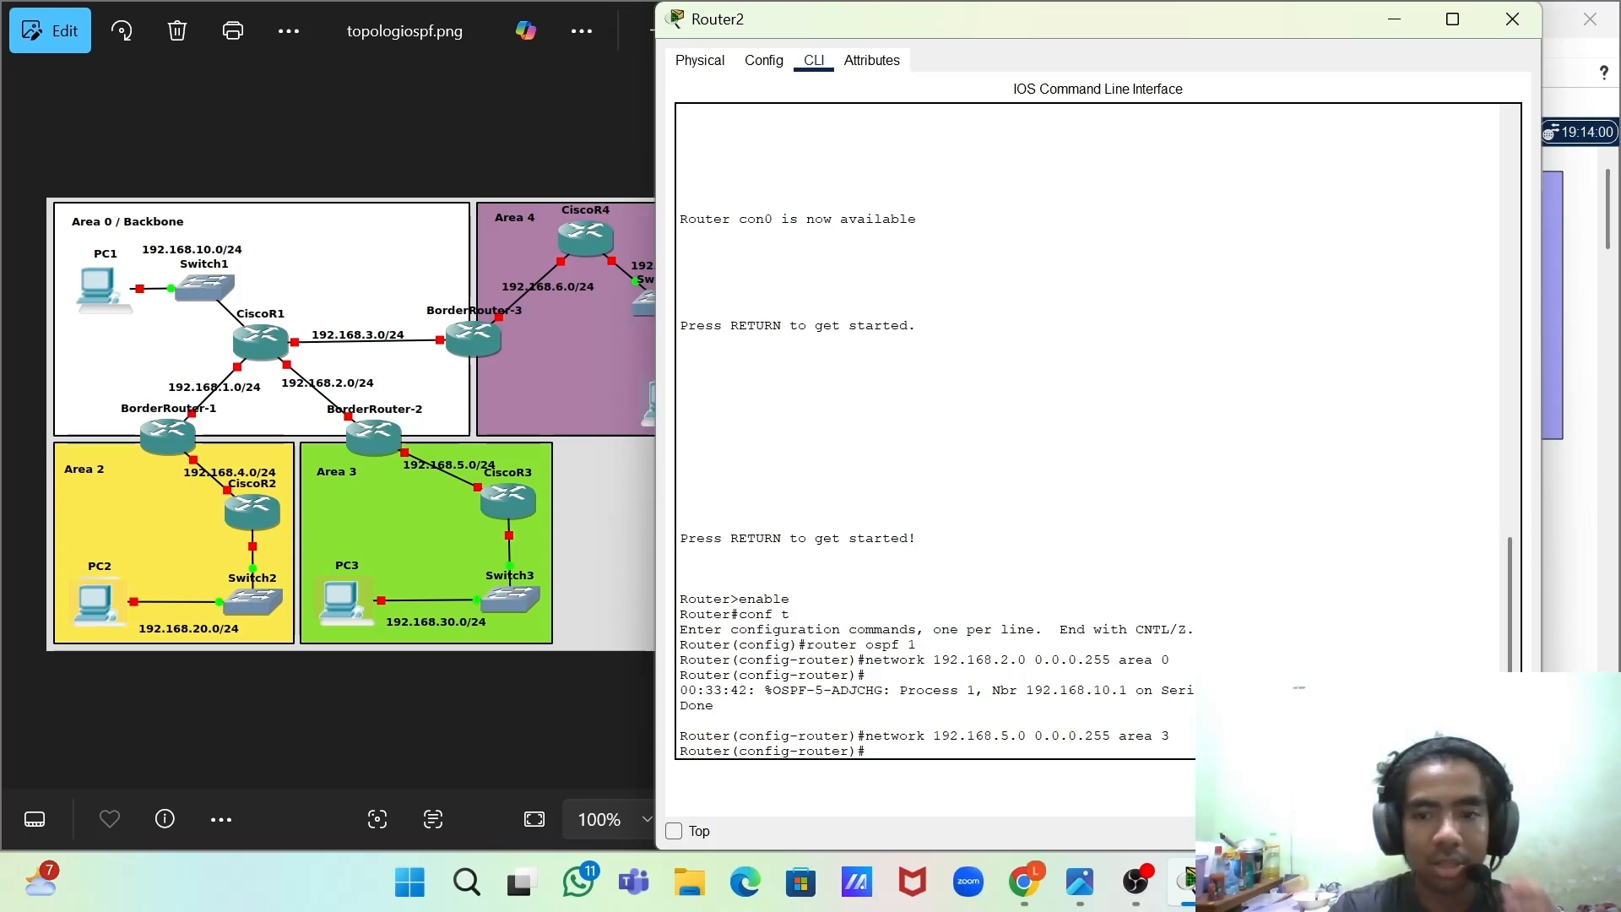
- Add network 192.168.30.0 0.0.0.255 to area 3 in Router2's OSPF process by editing the previous command
key("Up")
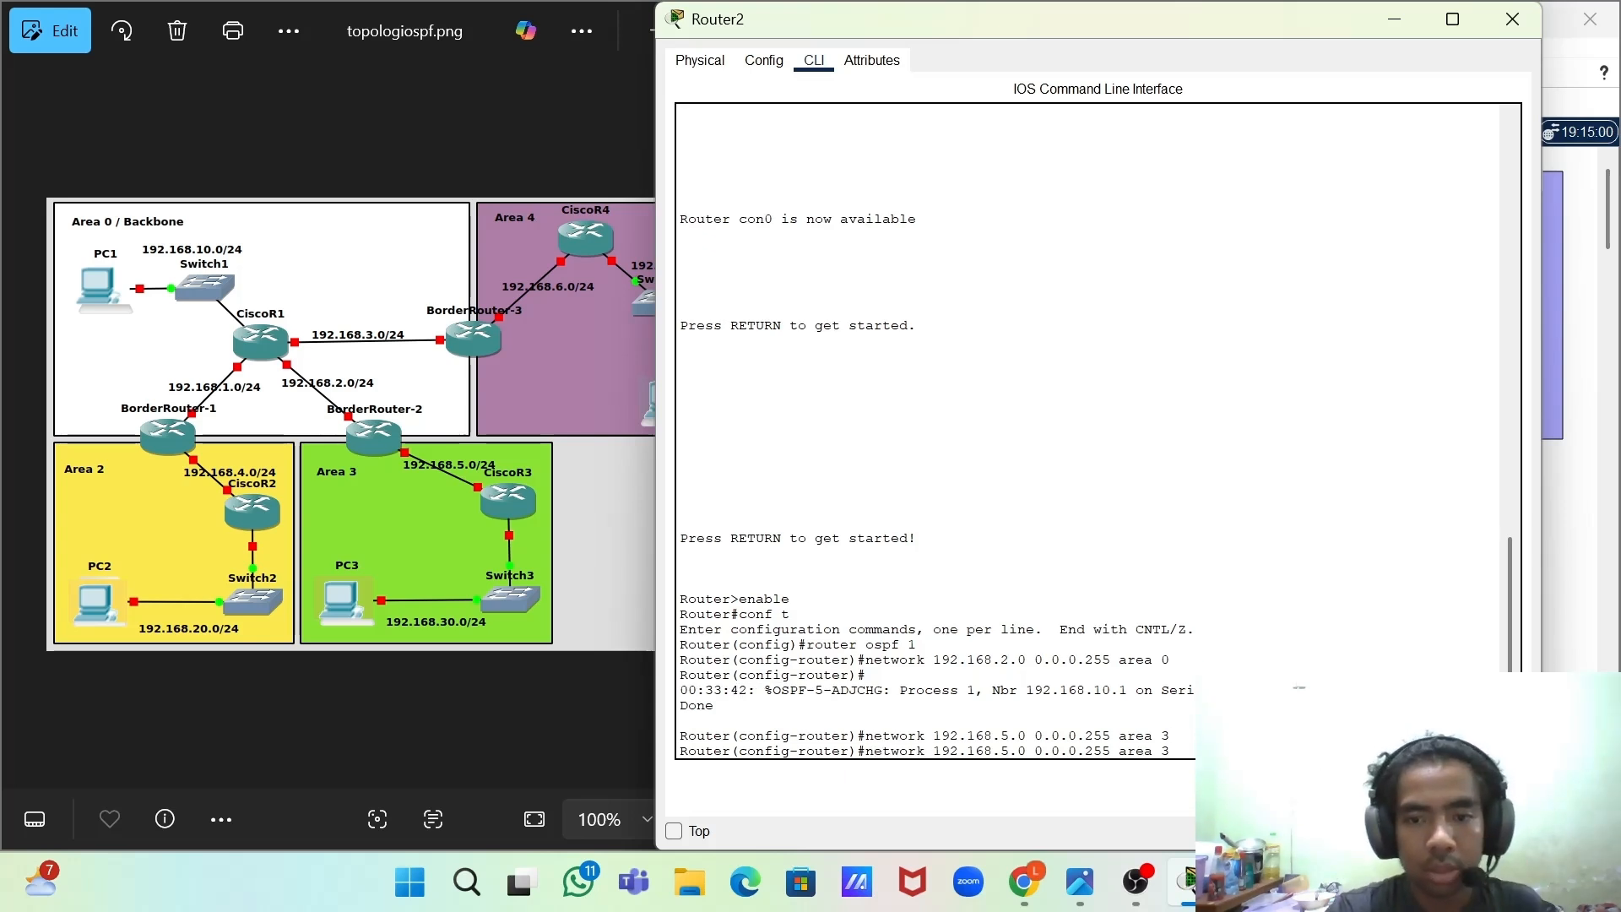
key("Left")
key("Left")
key("Left")
key("Left")
key("Left")
key("Left")
key("Left")
key("Left")
key("Left")
key("Left")
key("Left")
key("Left")
key("Left")
key("Left")
key("Left")
key("Left")
key("Left")
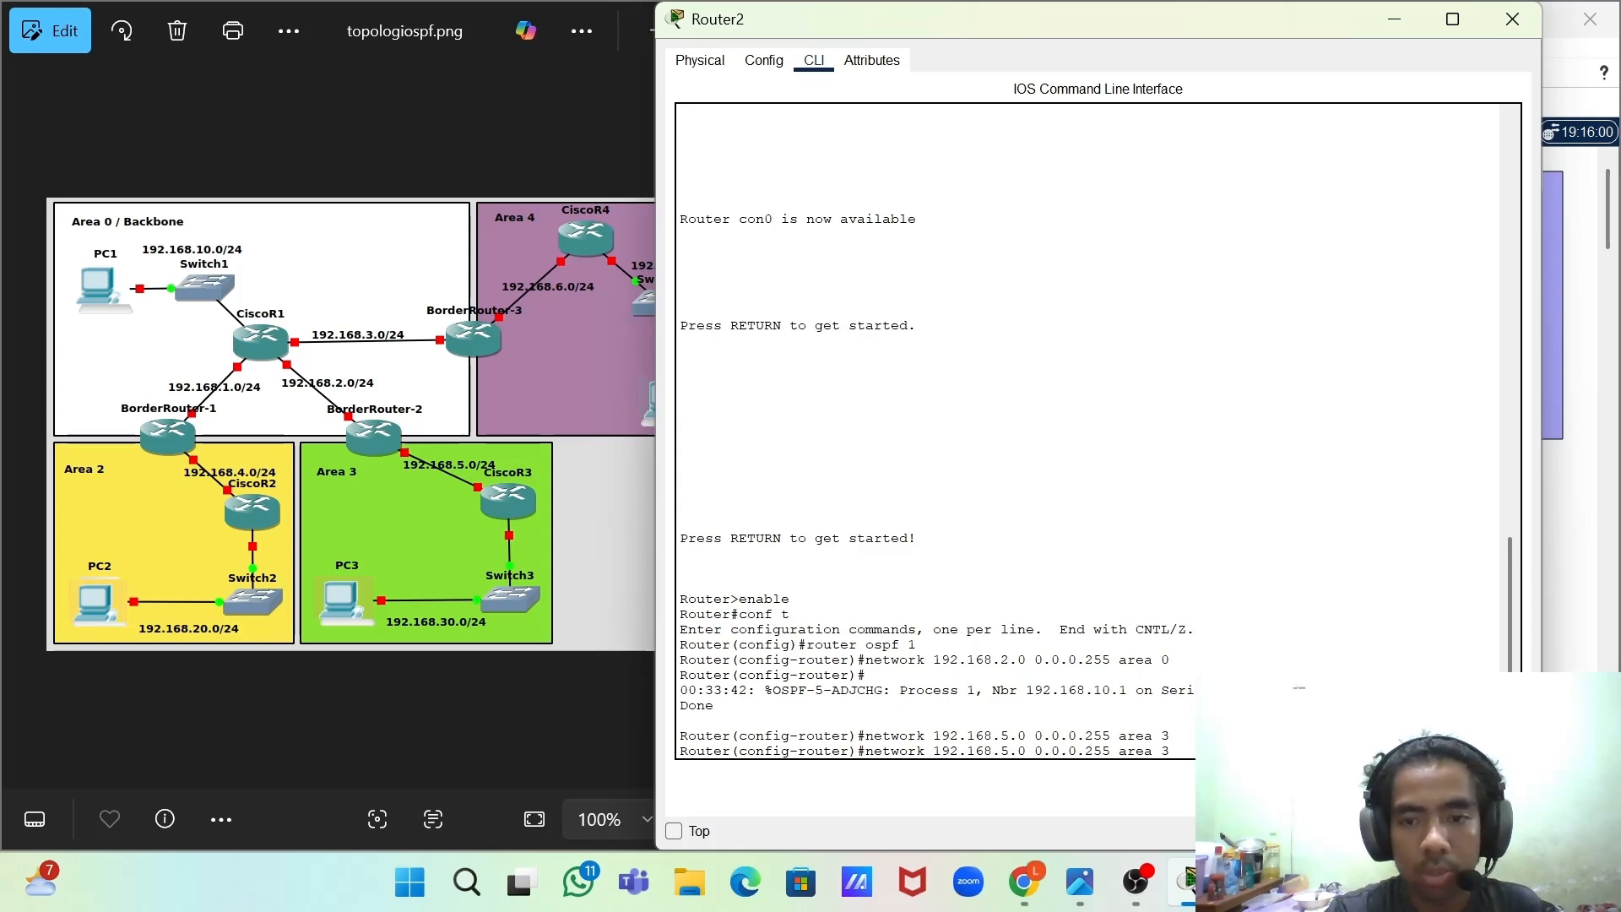
key("Left")
key("Left")
key("BackSpace")
type("3")
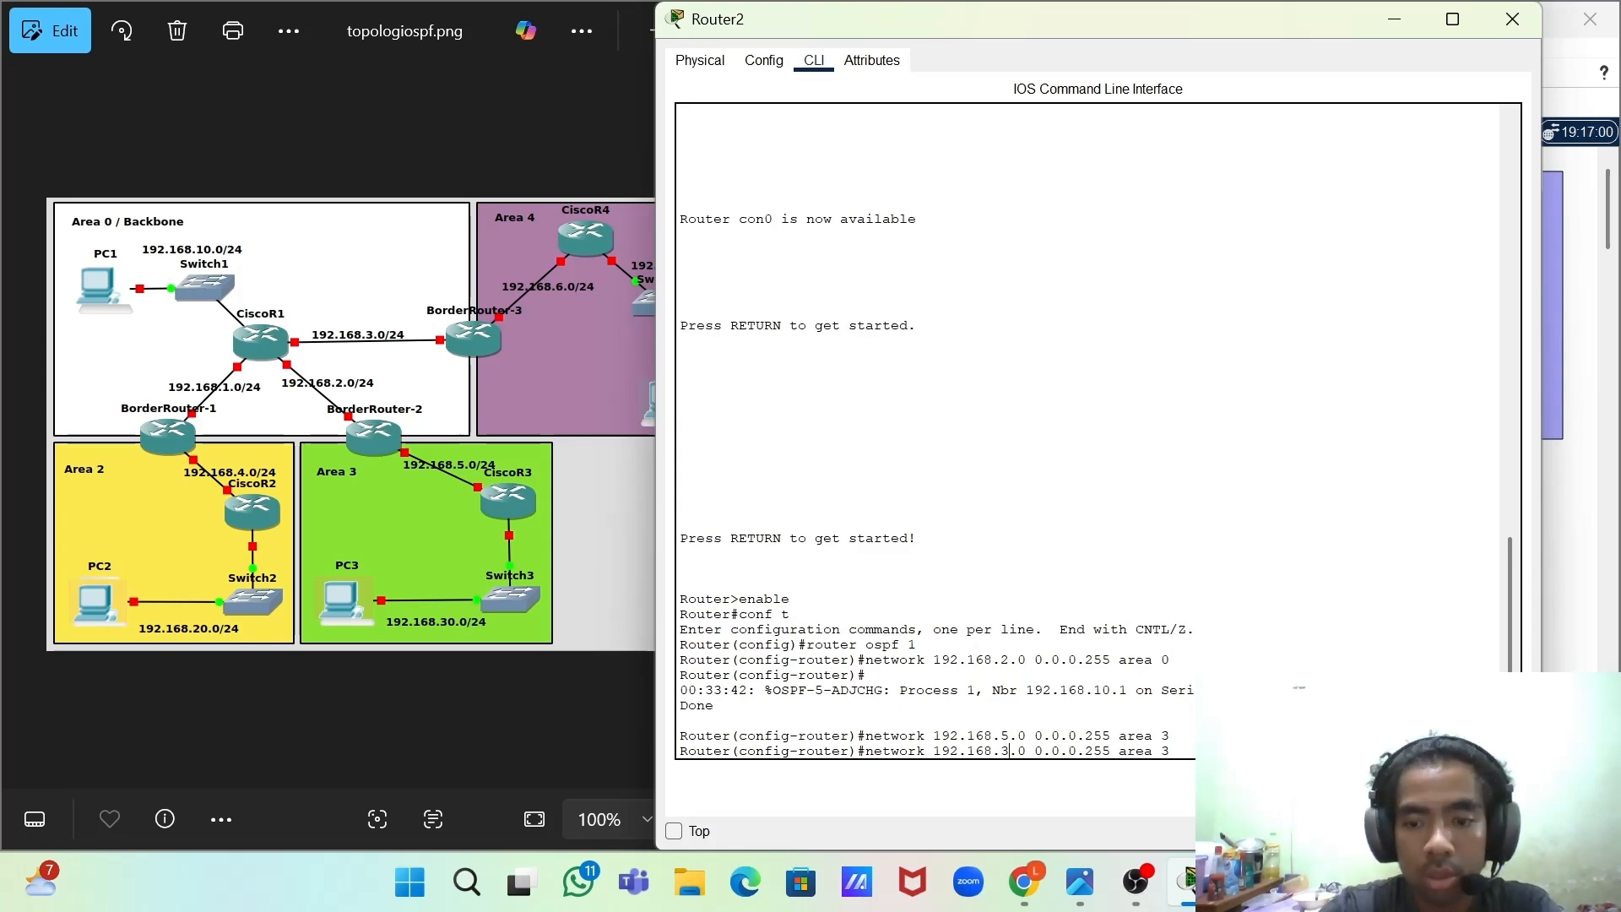
type("0")
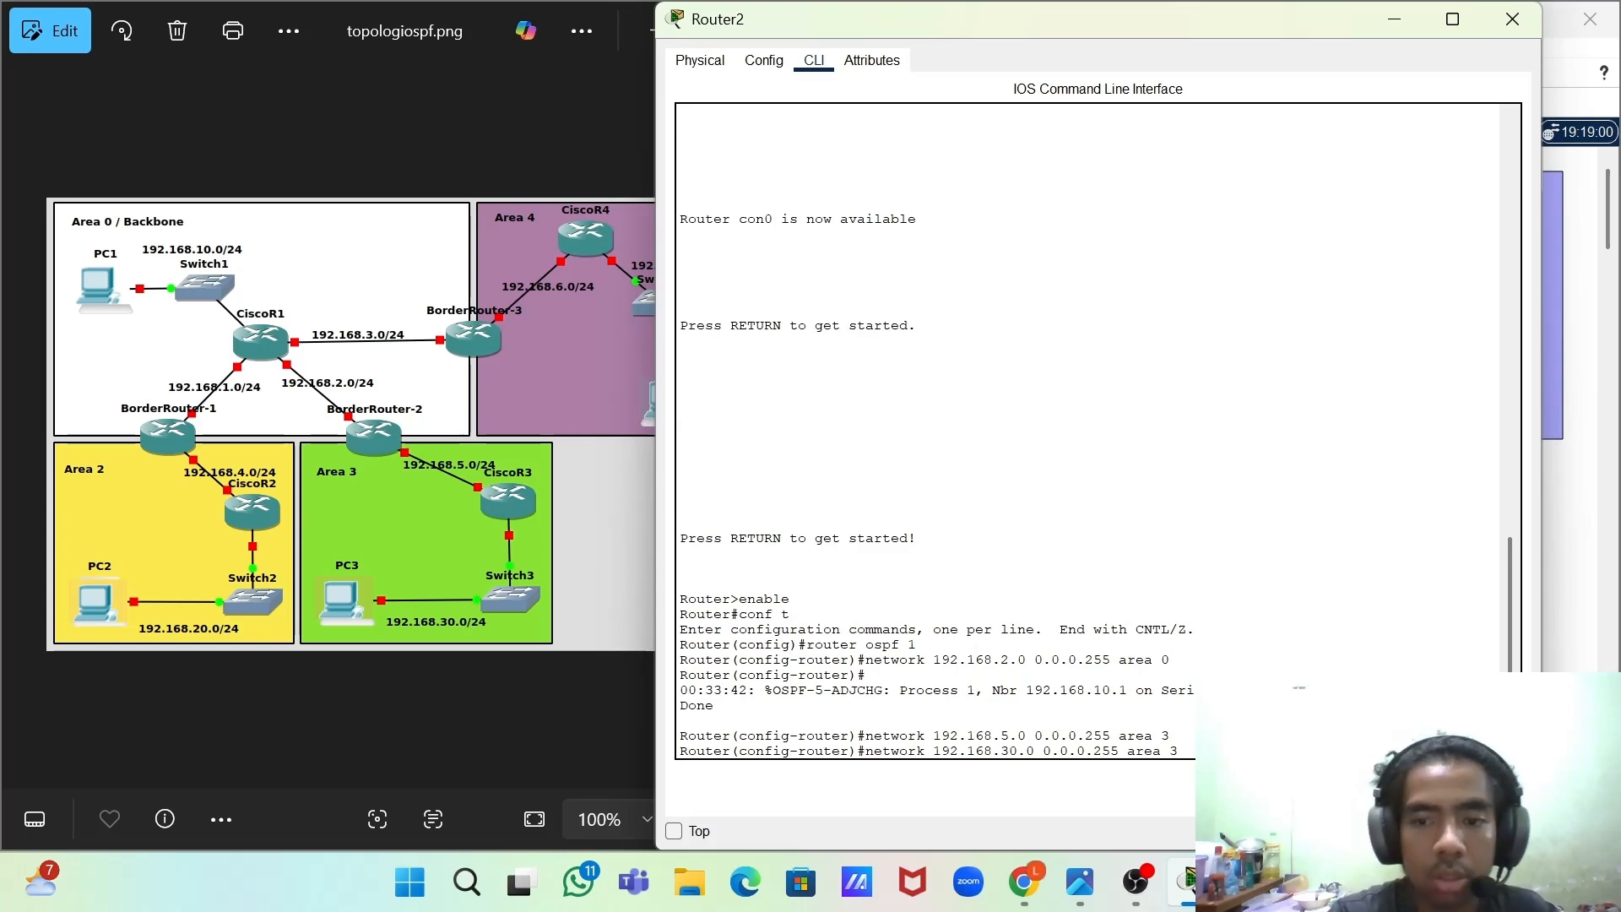
key("Return")
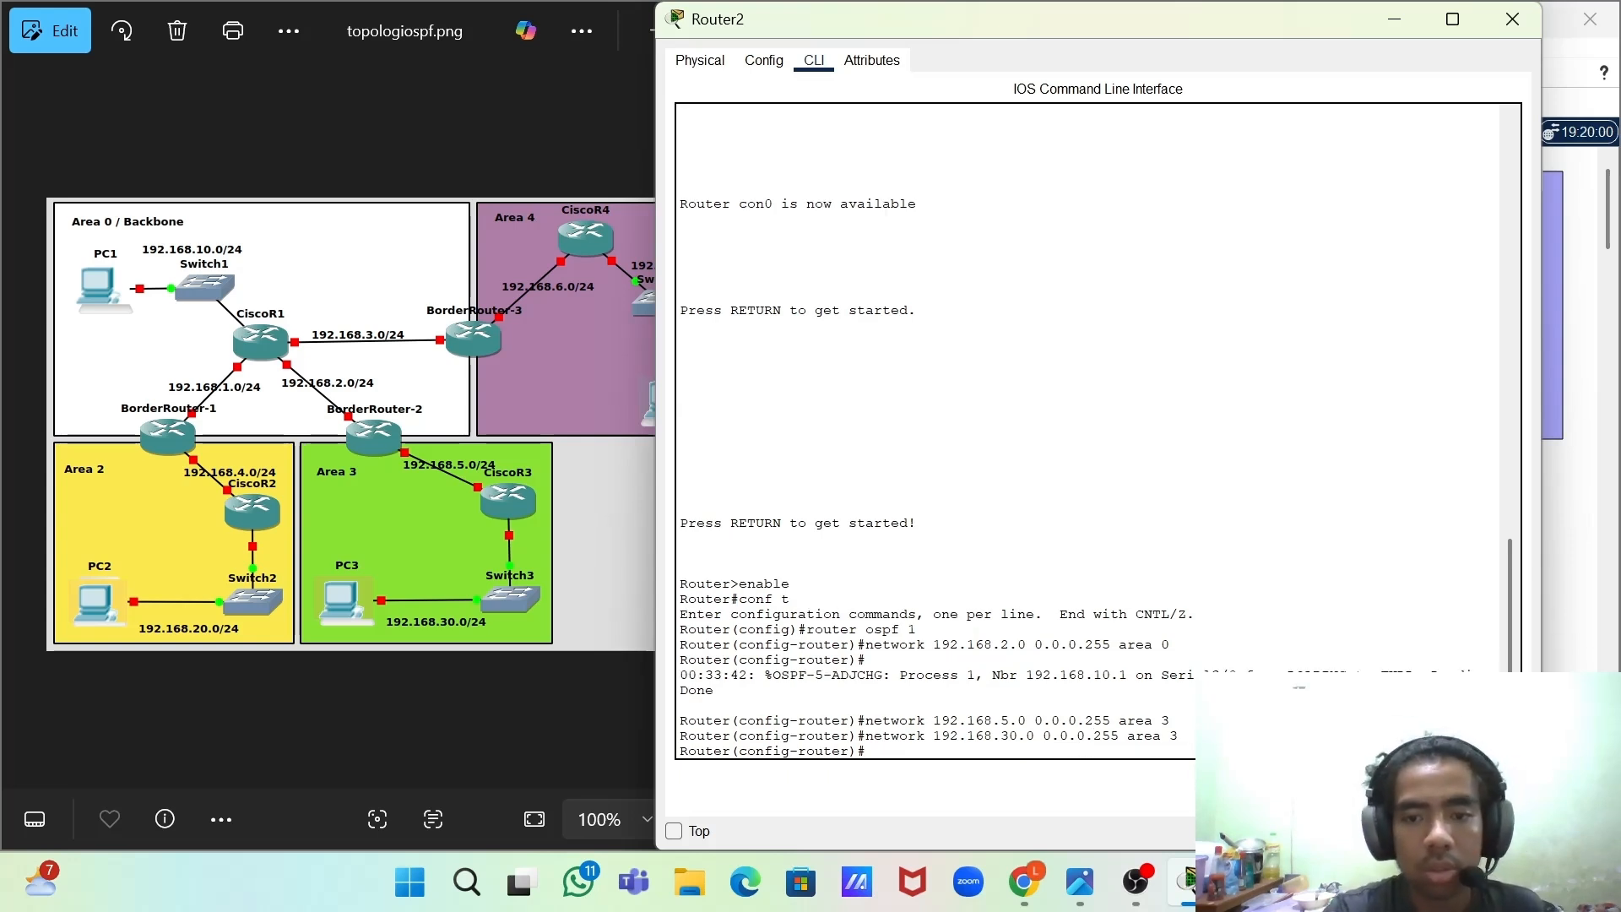
- Exit Router2's OSPF configuration mode, put its window away and review the OSPF commands already entered on Router1
type("exit")
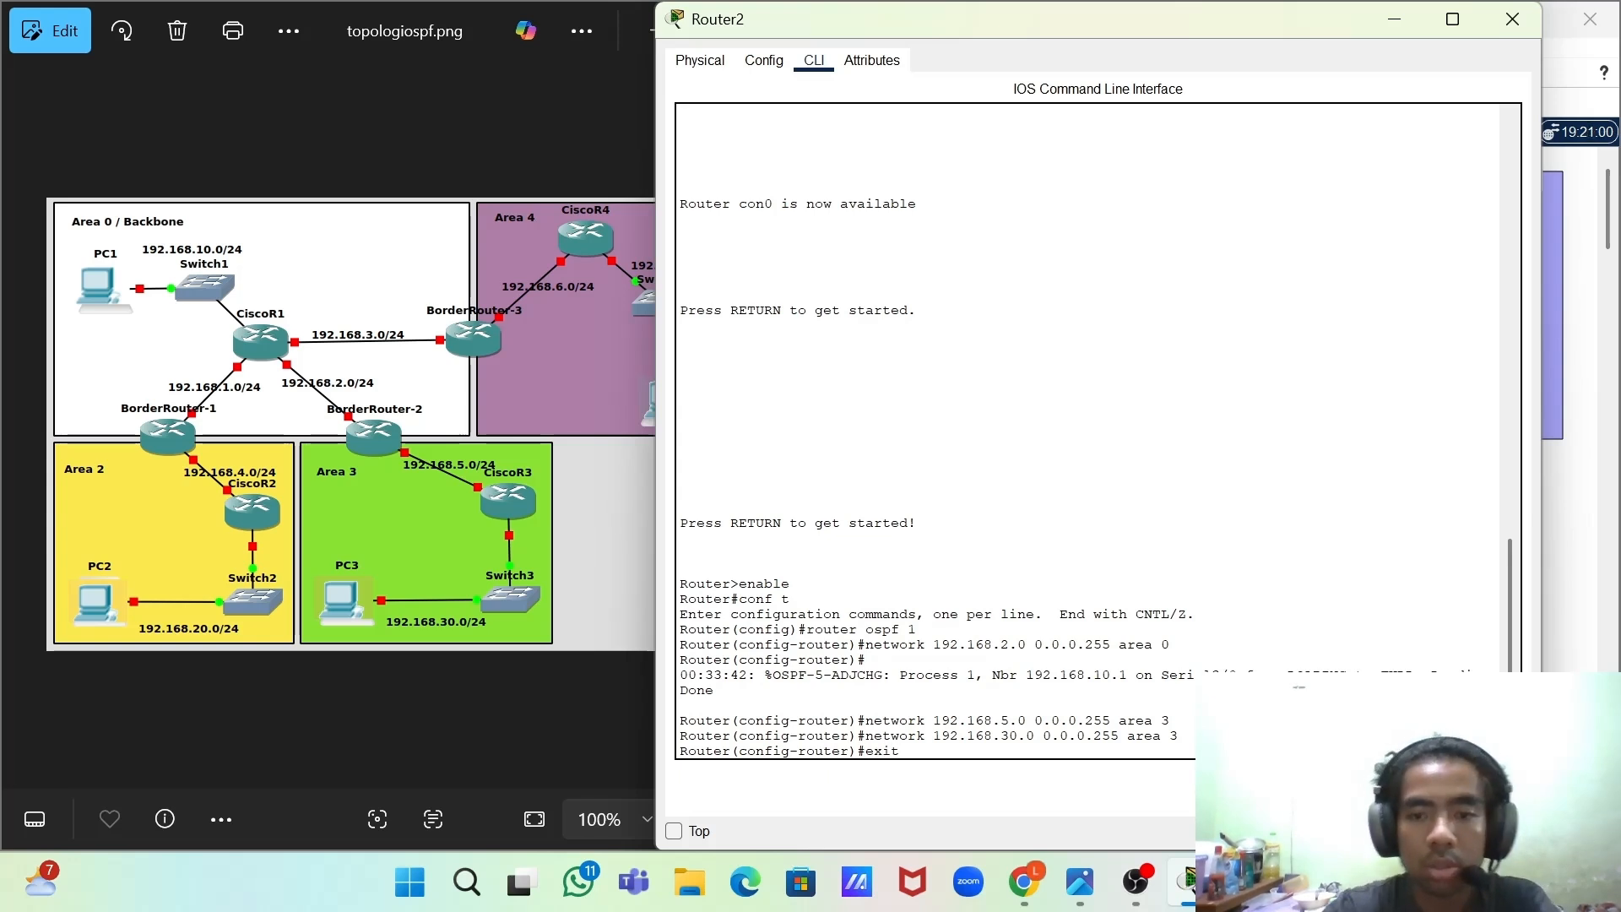
key("Return")
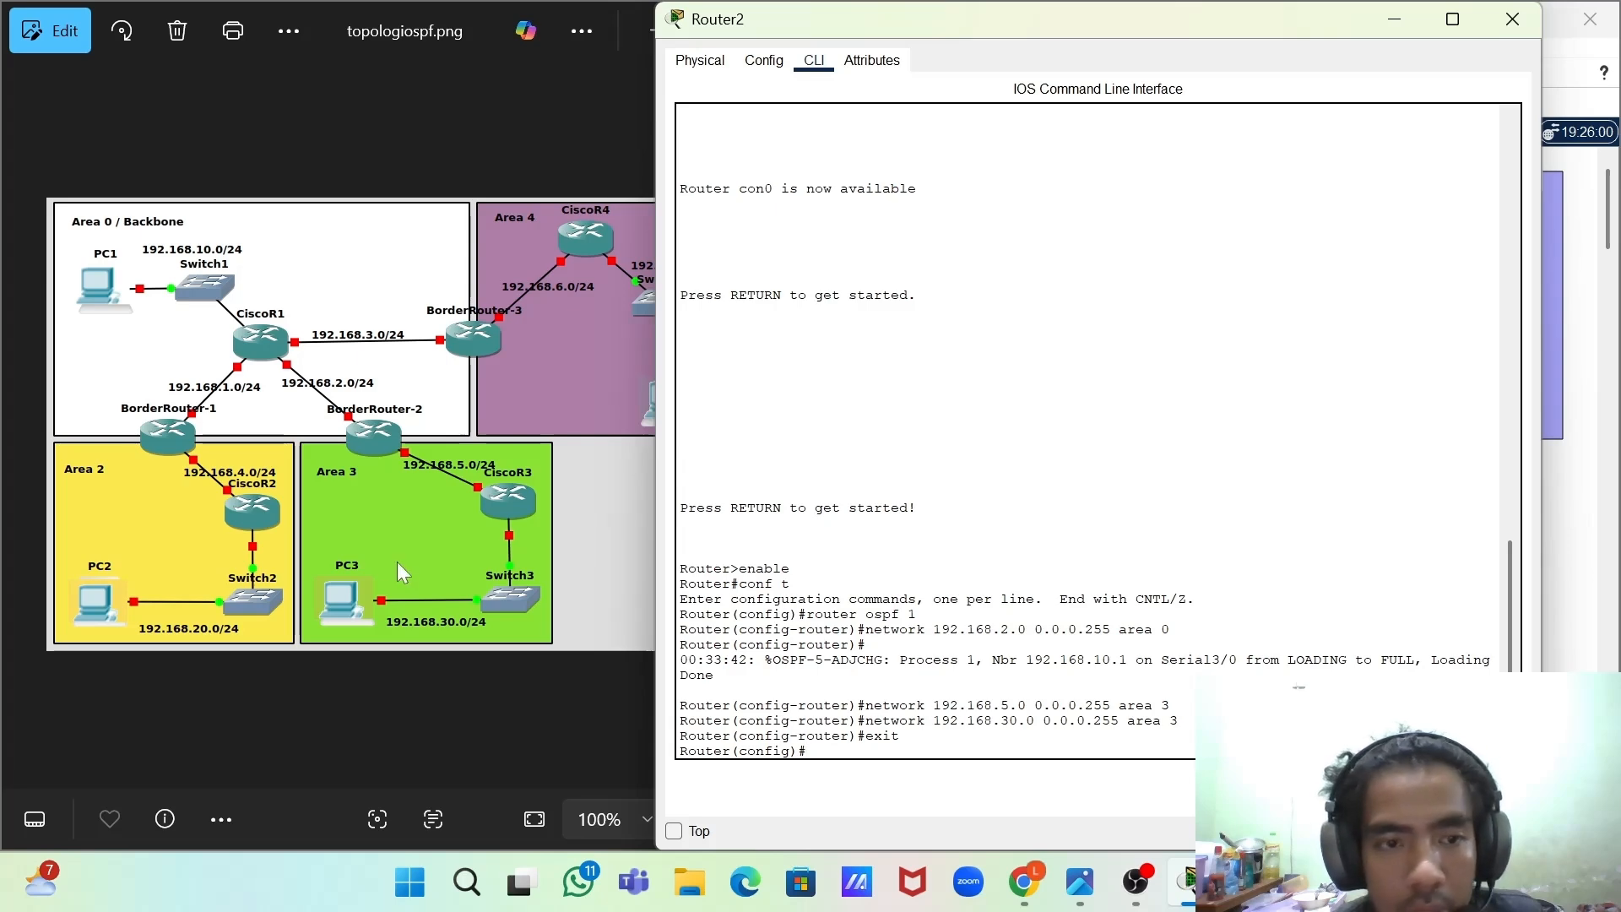
left_click(1404, 17)
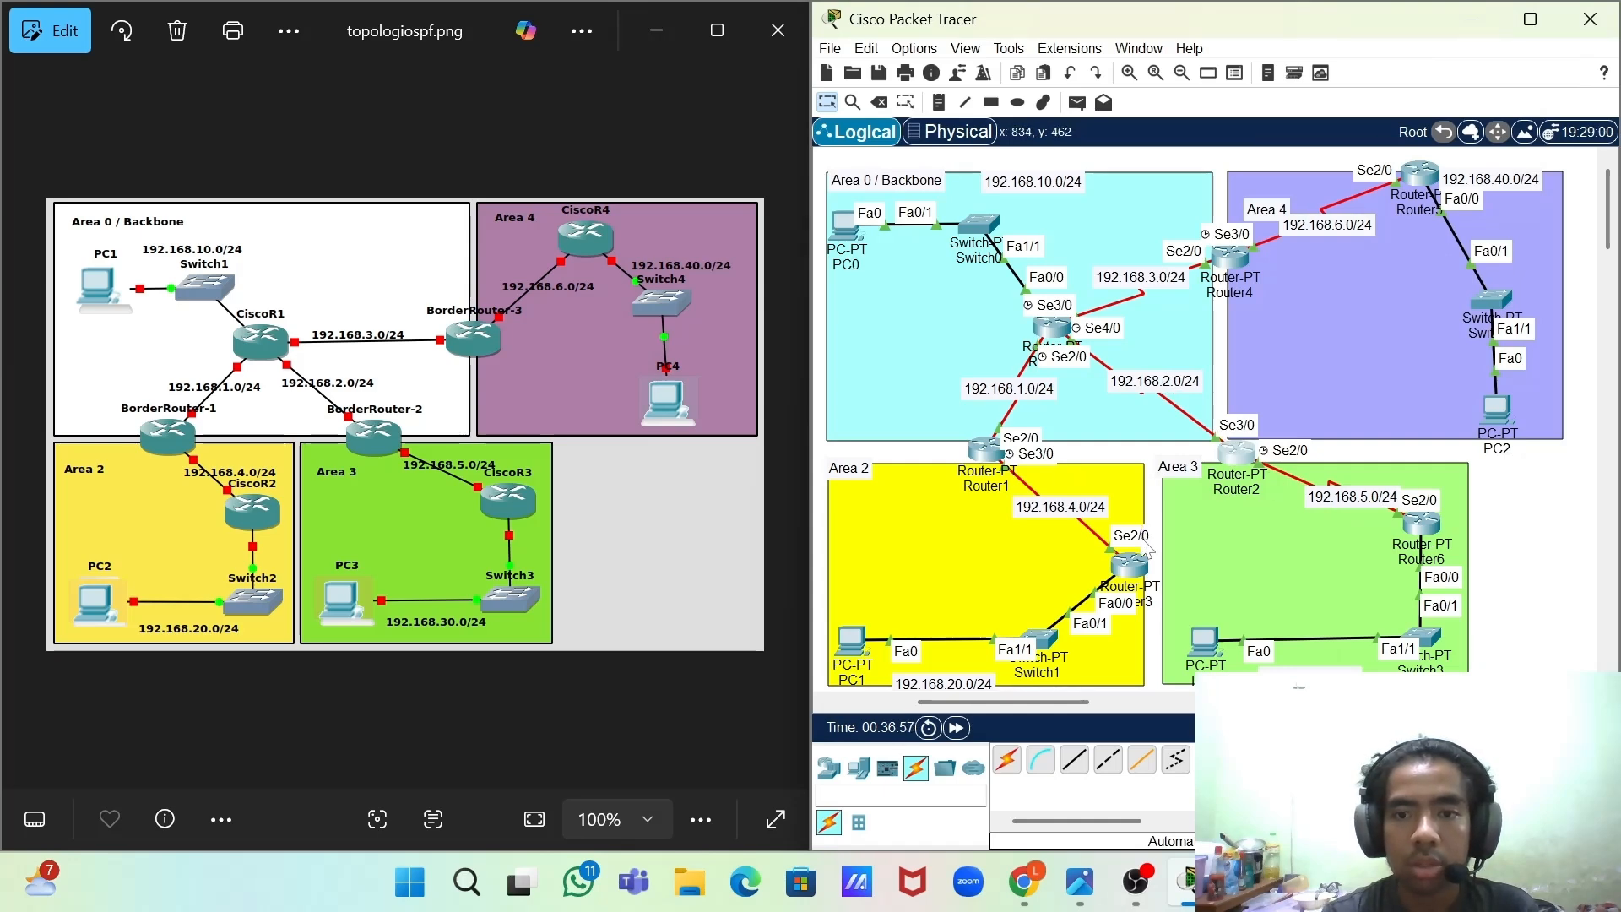
left_click(983, 449)
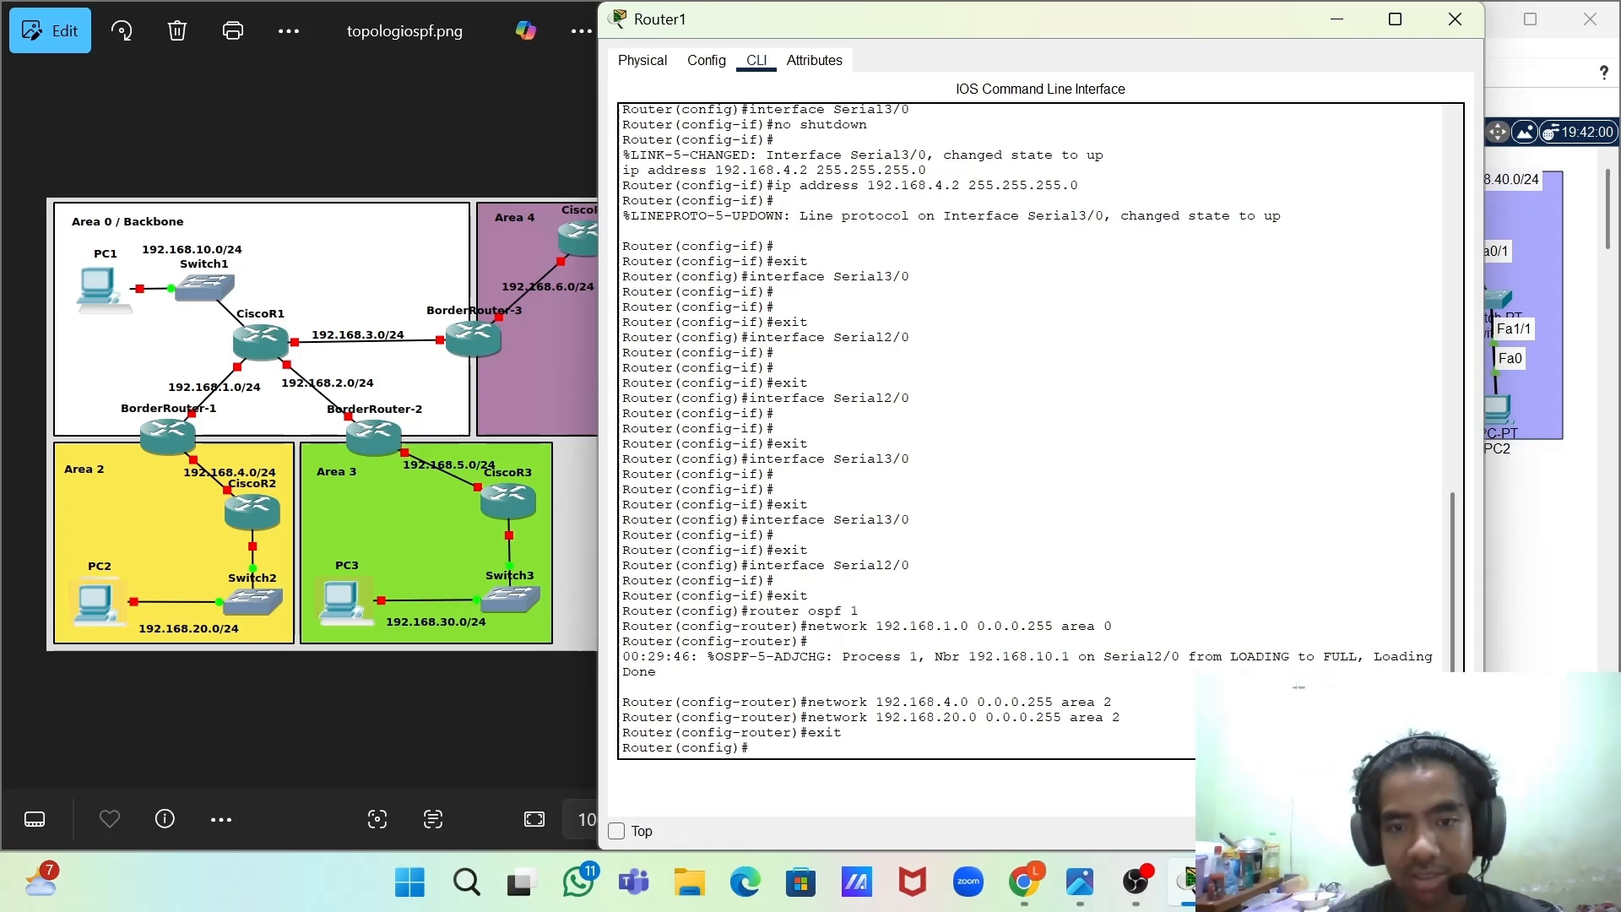
left_click(1454, 24)
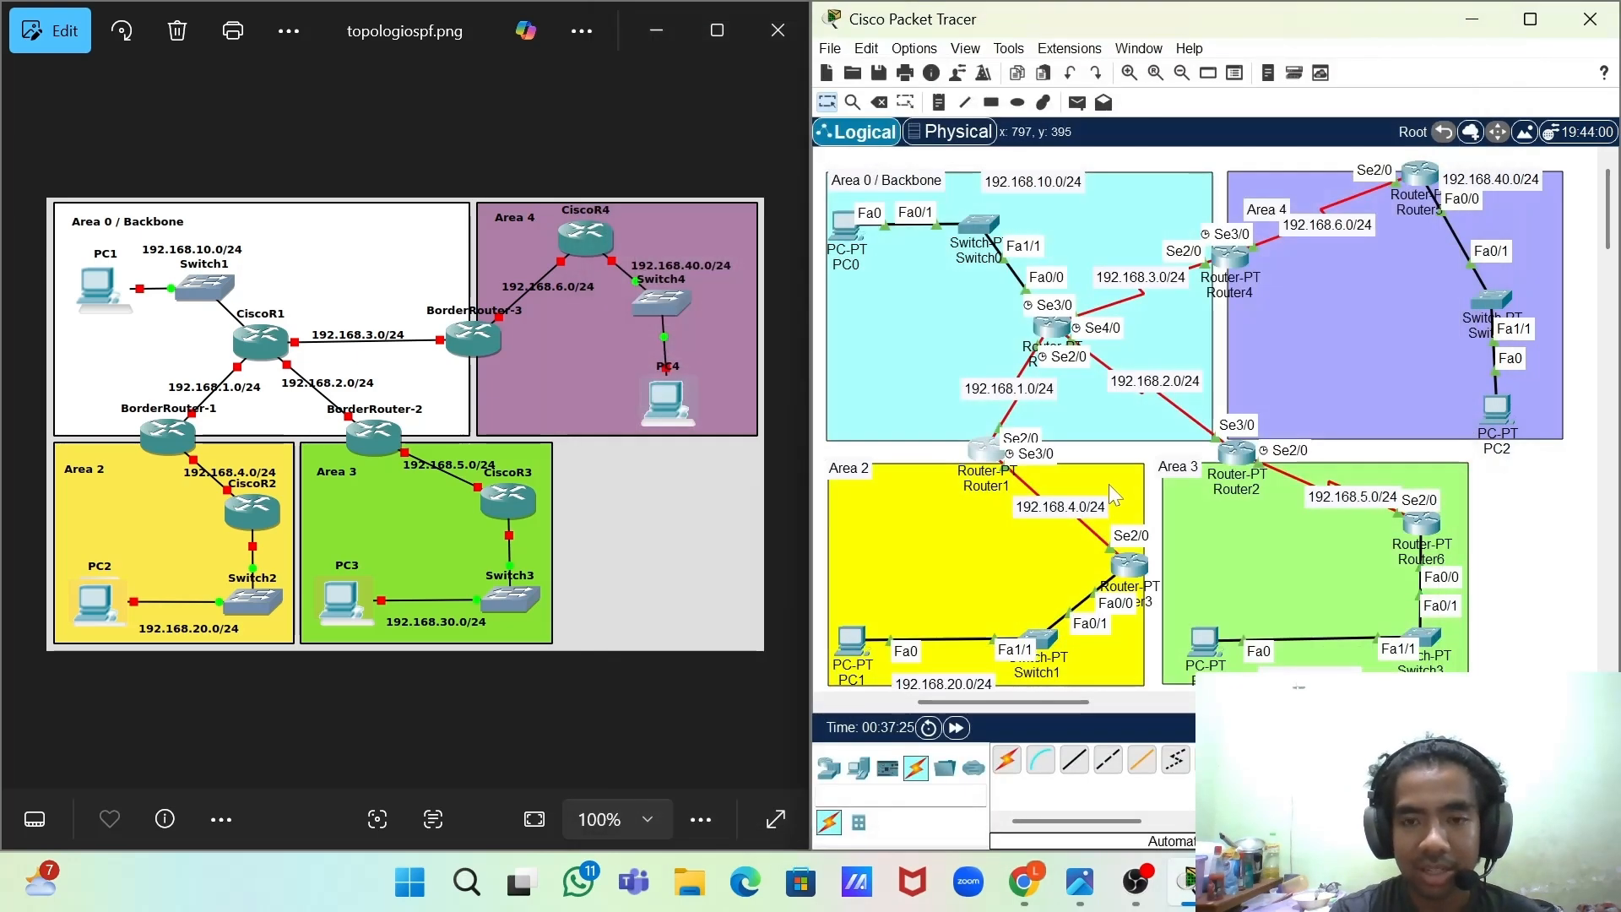
- Open Router3's command line and enter privileged EXEC mode with enable
left_click(1130, 563)
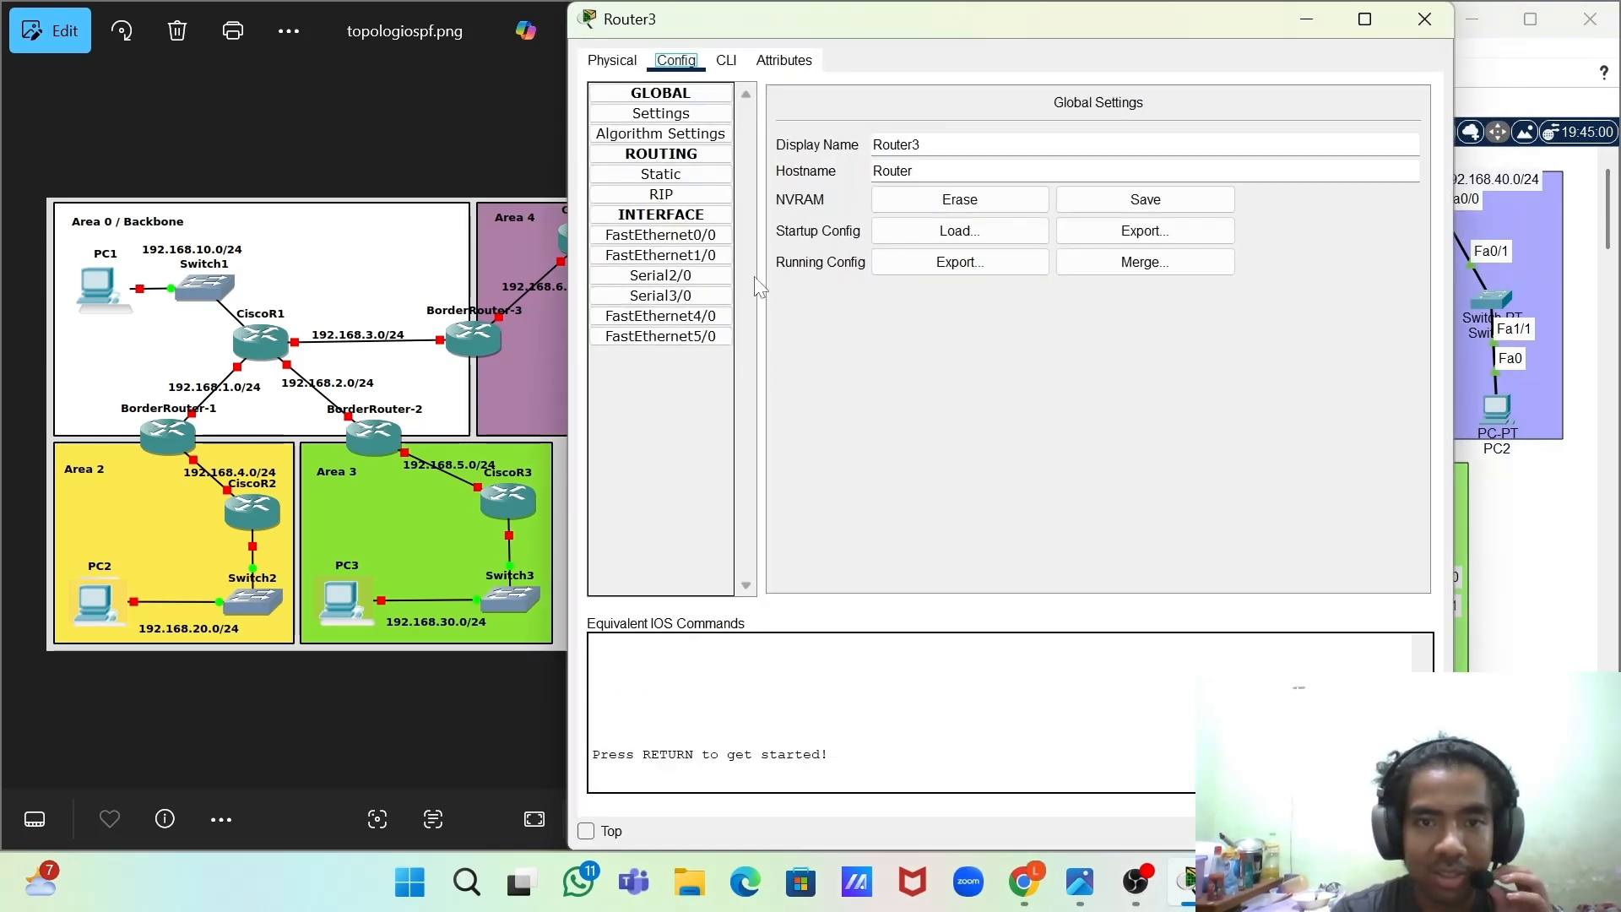
left_click(726, 60)
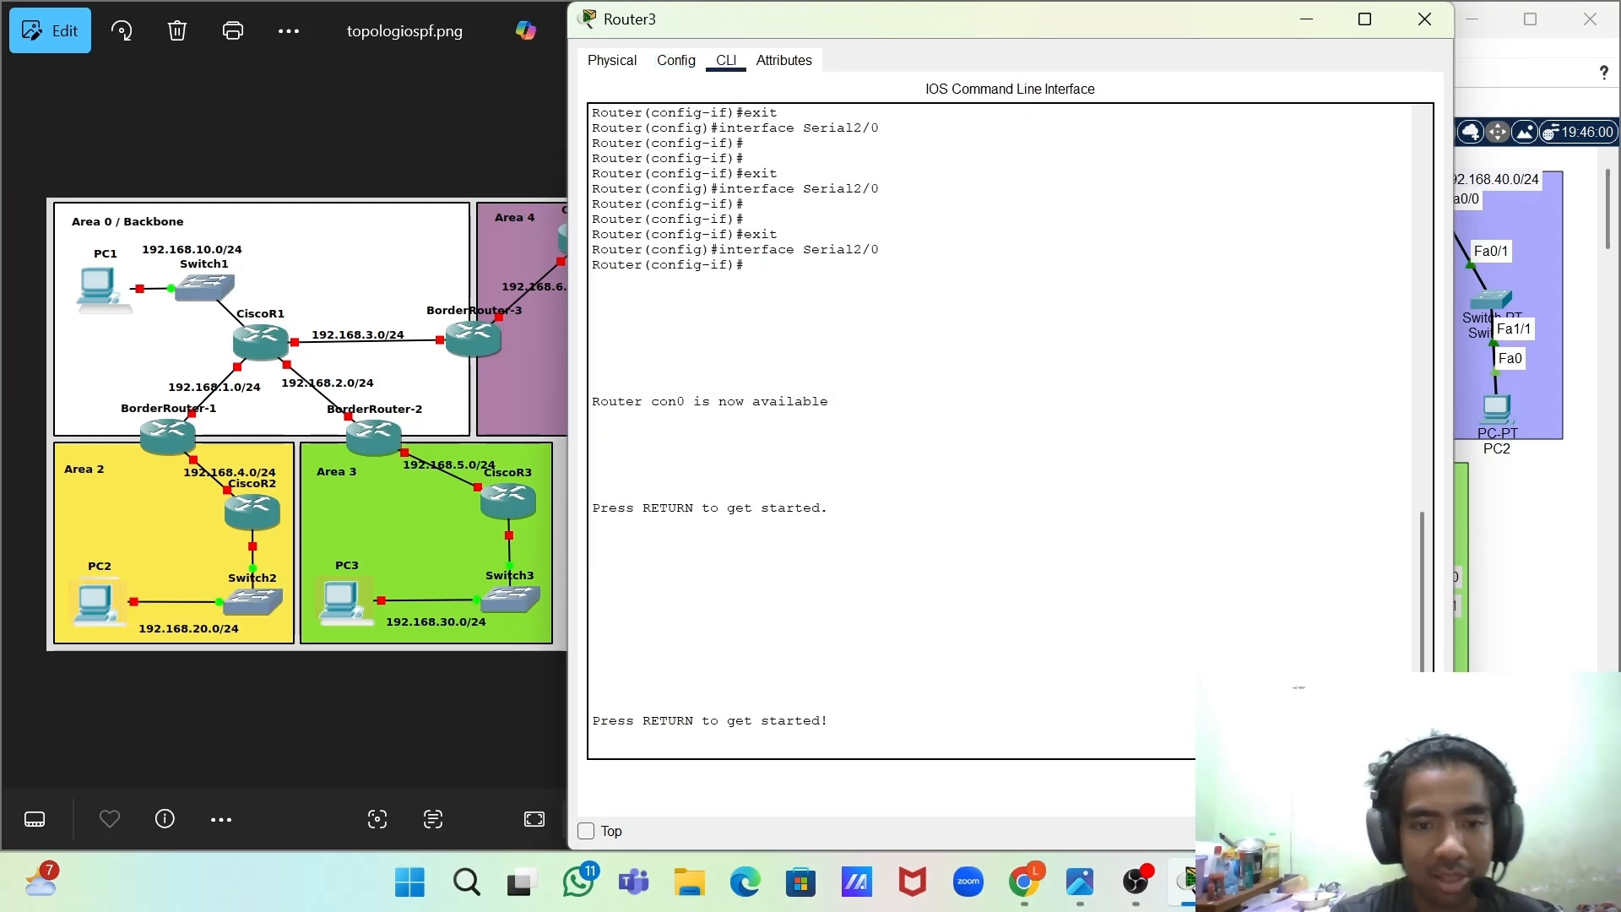
key("Return")
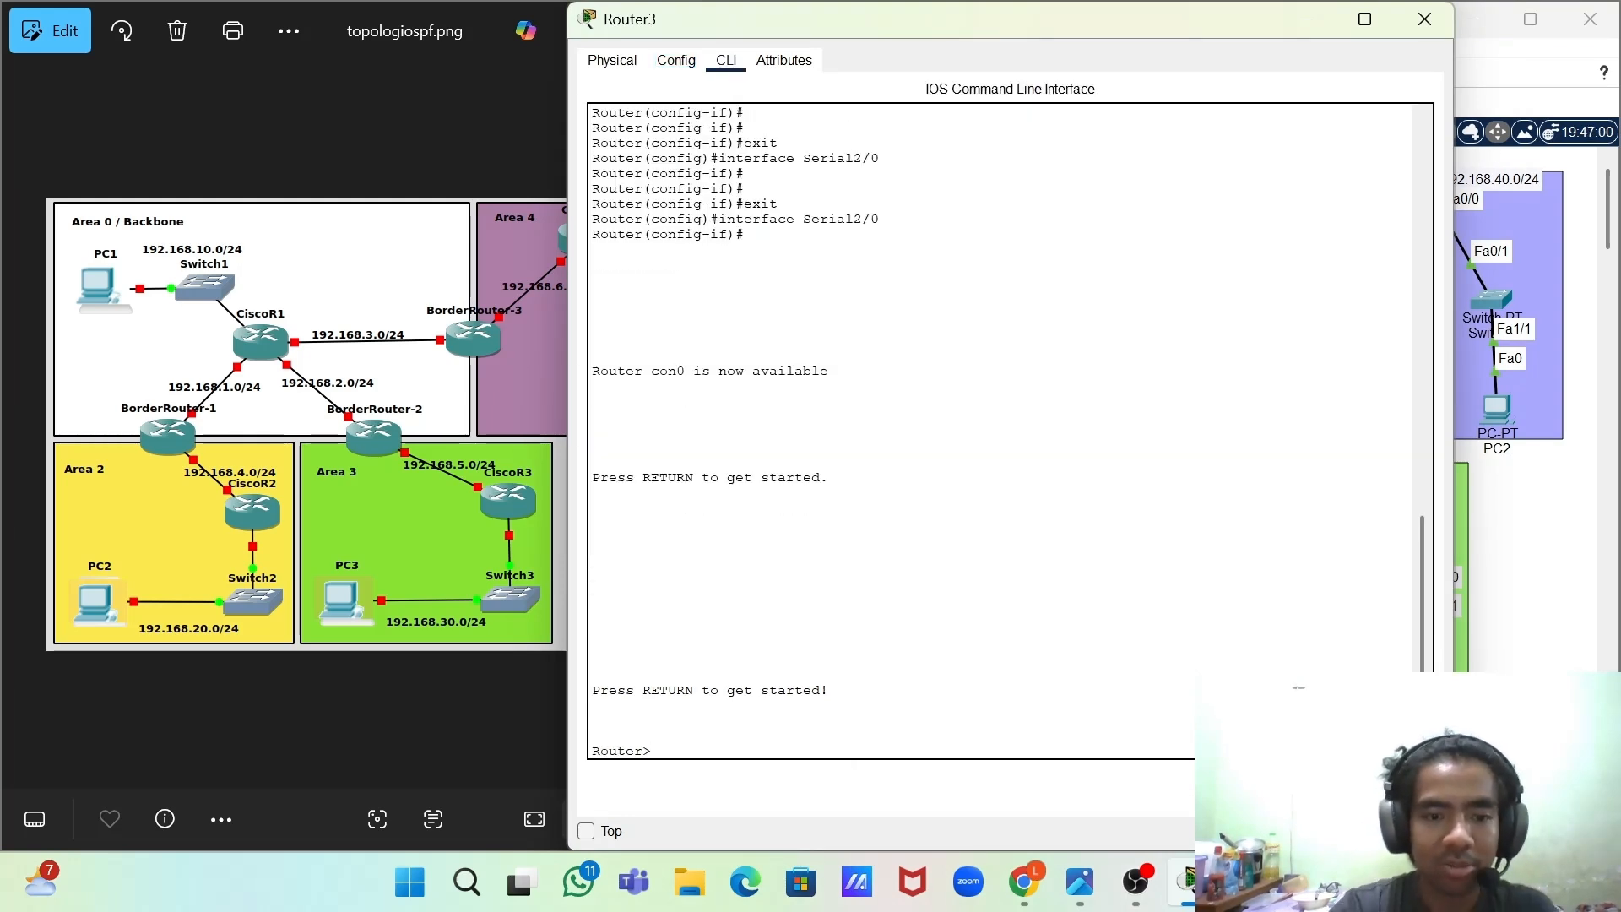
type("enba")
key("BackSpace")
key("BackSpace")
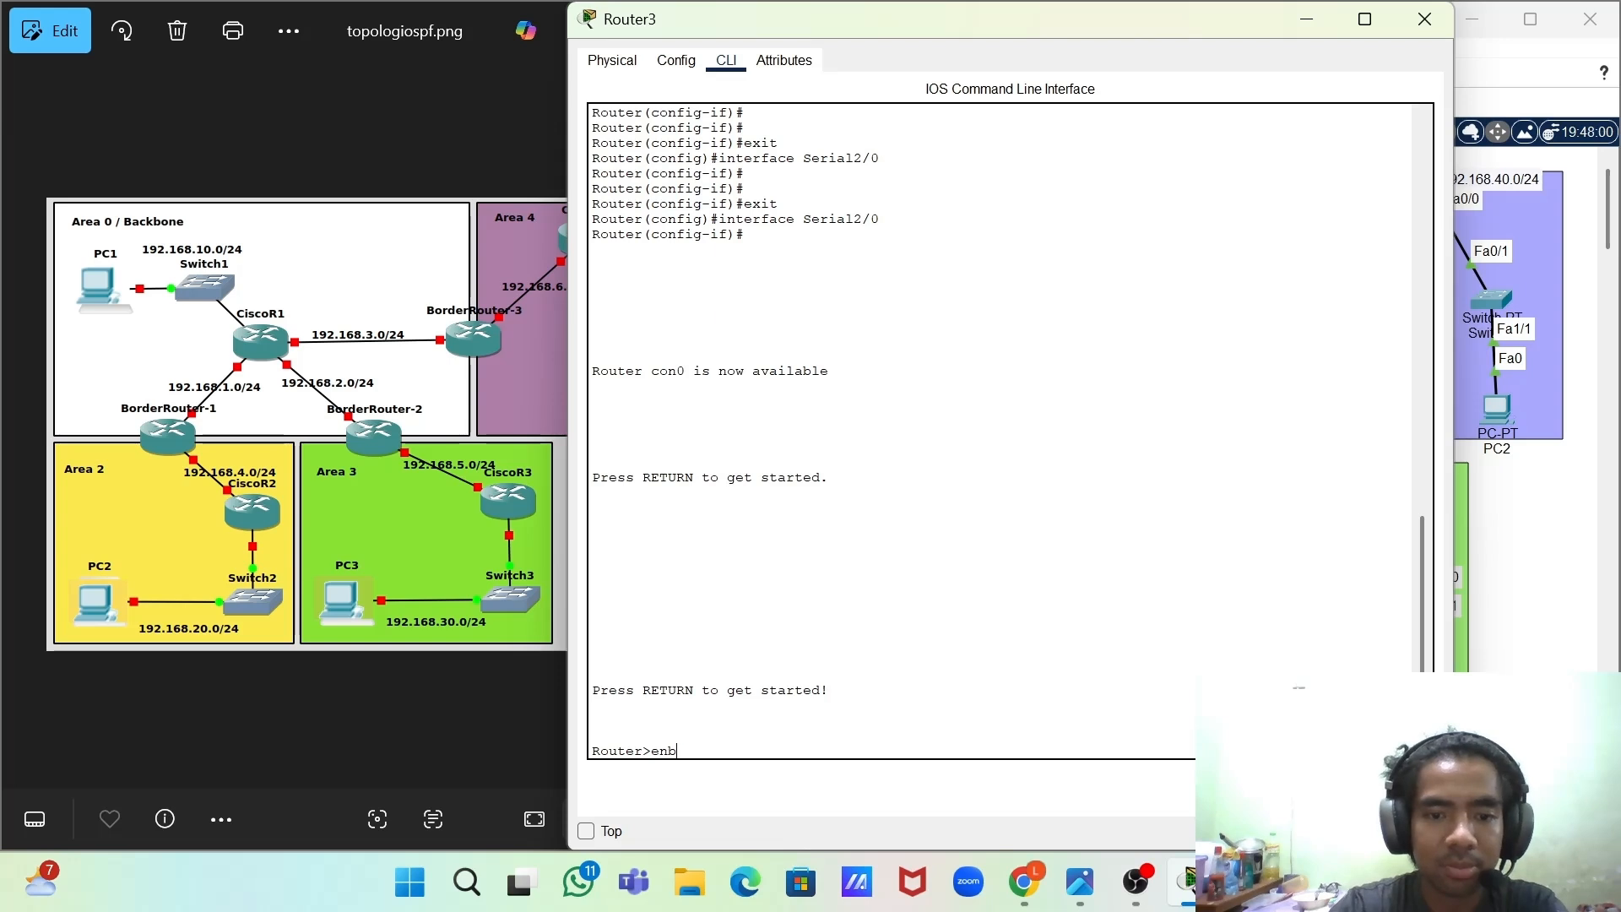
key("BackSpace")
type("able")
key("Return")
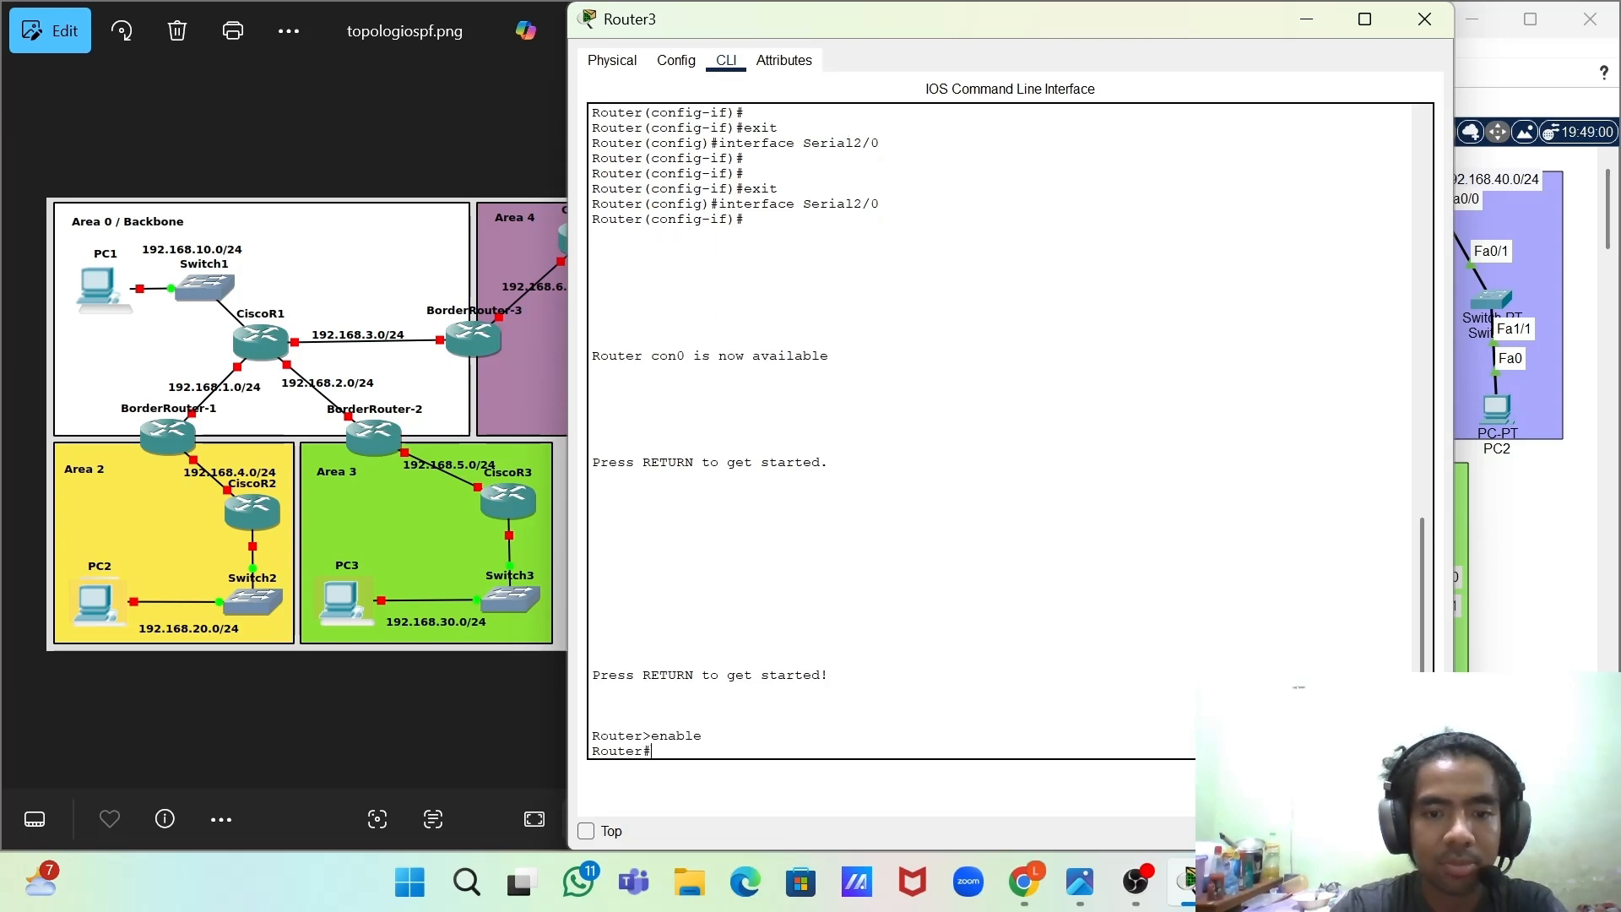
- Enter global configuration mode on Router3 with conf t
type("conft")
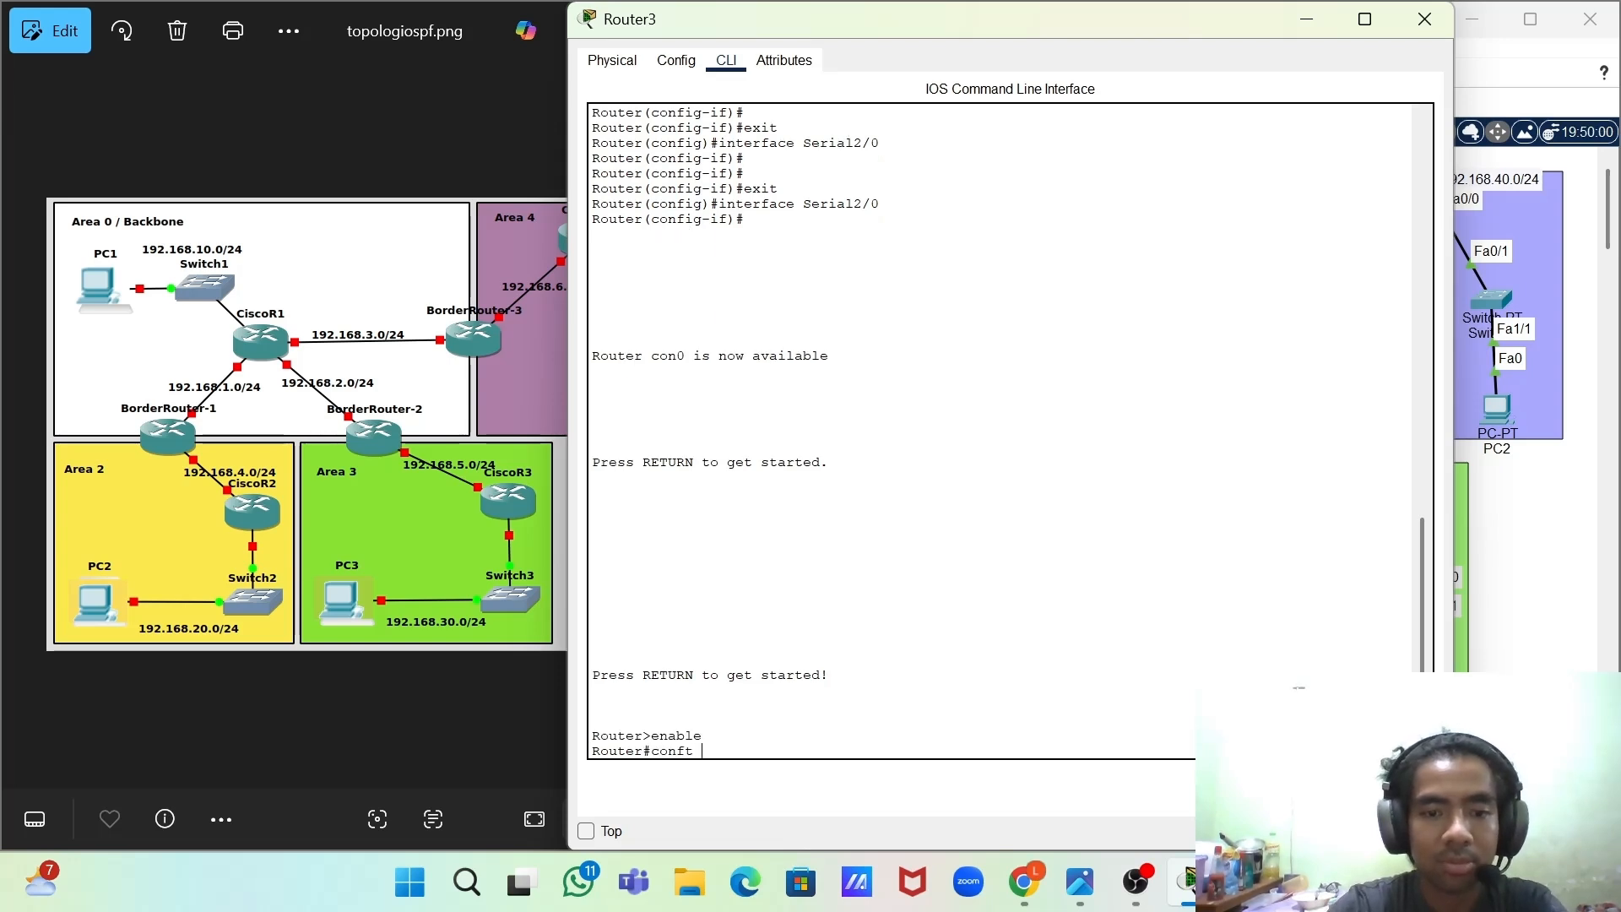
key("BackSpace")
key("BackSpace")
key("BackSpace")
key("BackSpace")
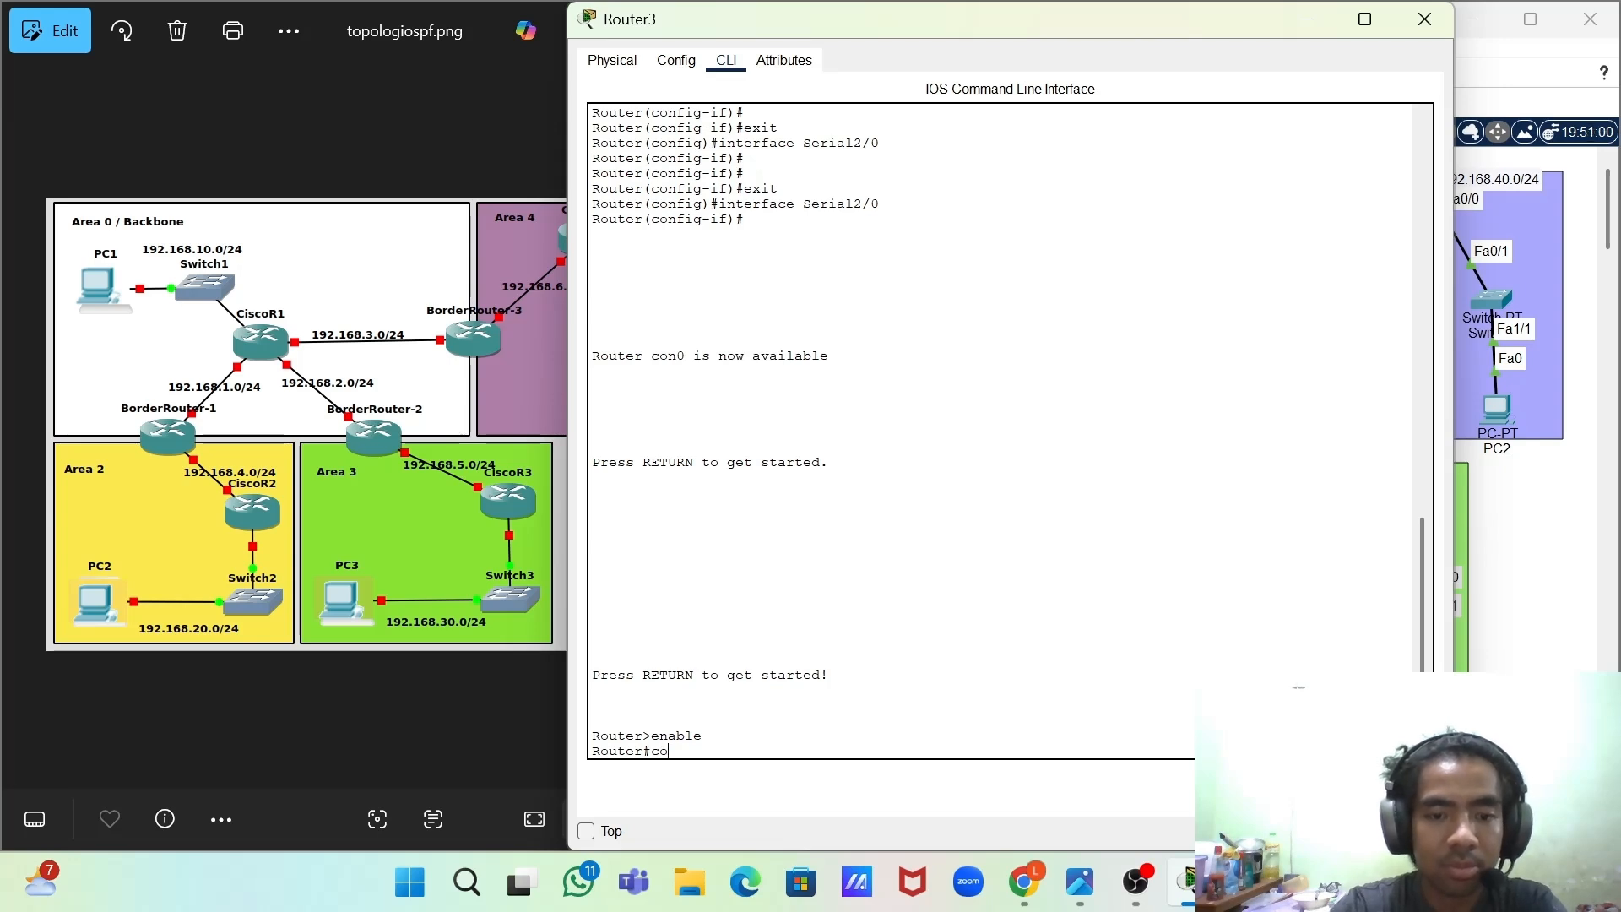
type("nf t")
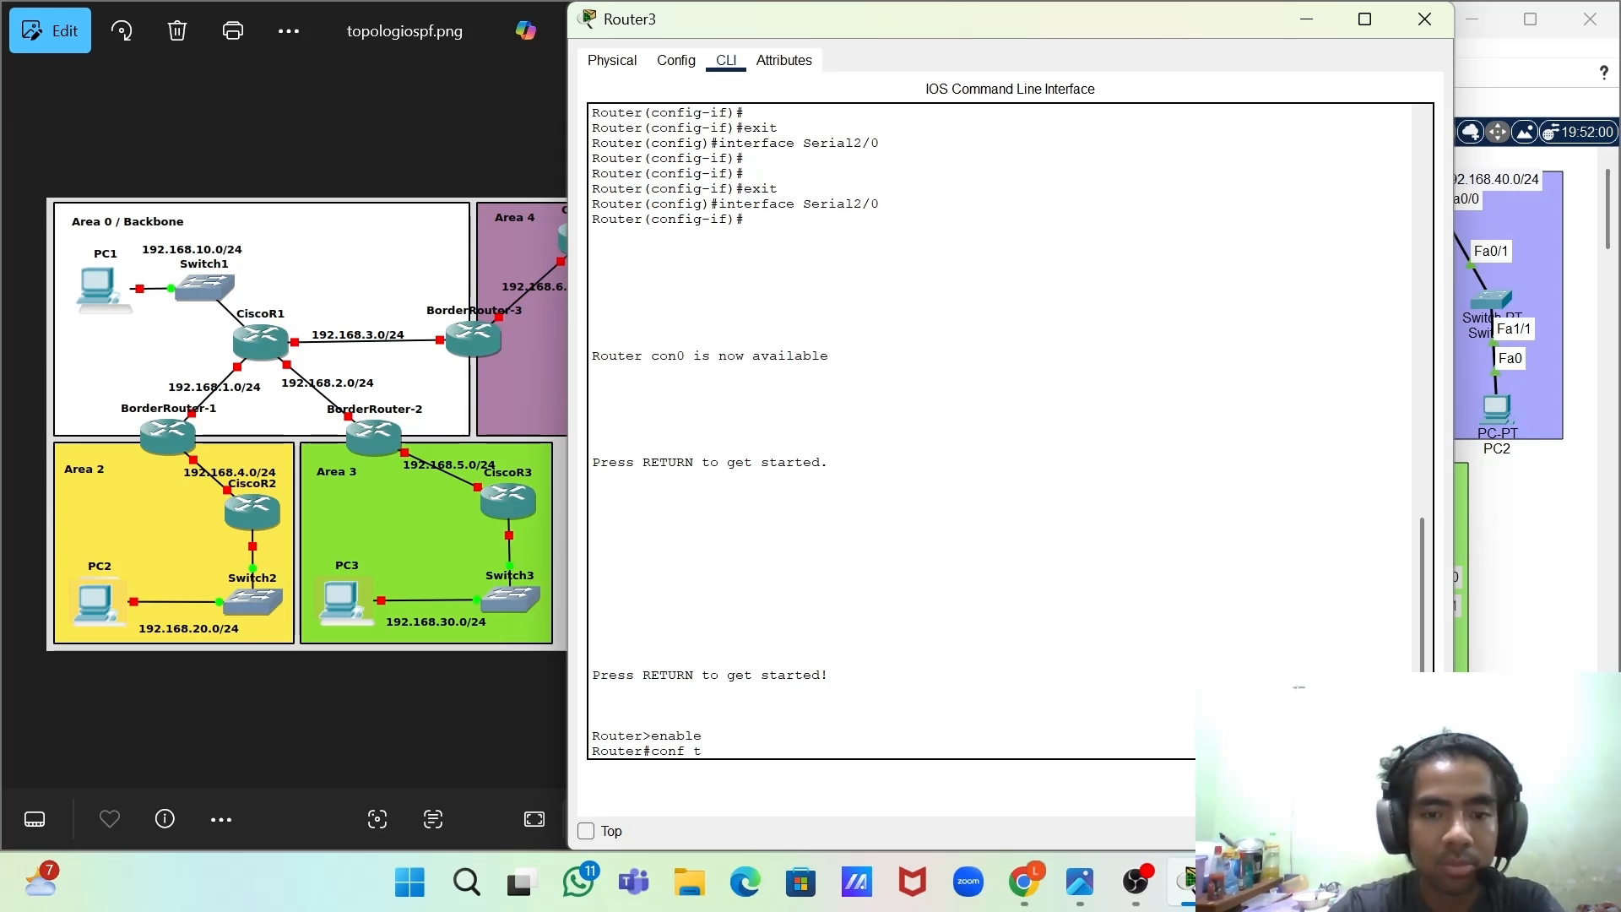
key("BackSpace")
key("BackSpace")
key("BackSpace")
key("BackSpace")
key("BackSpace")
key("BackSpace")
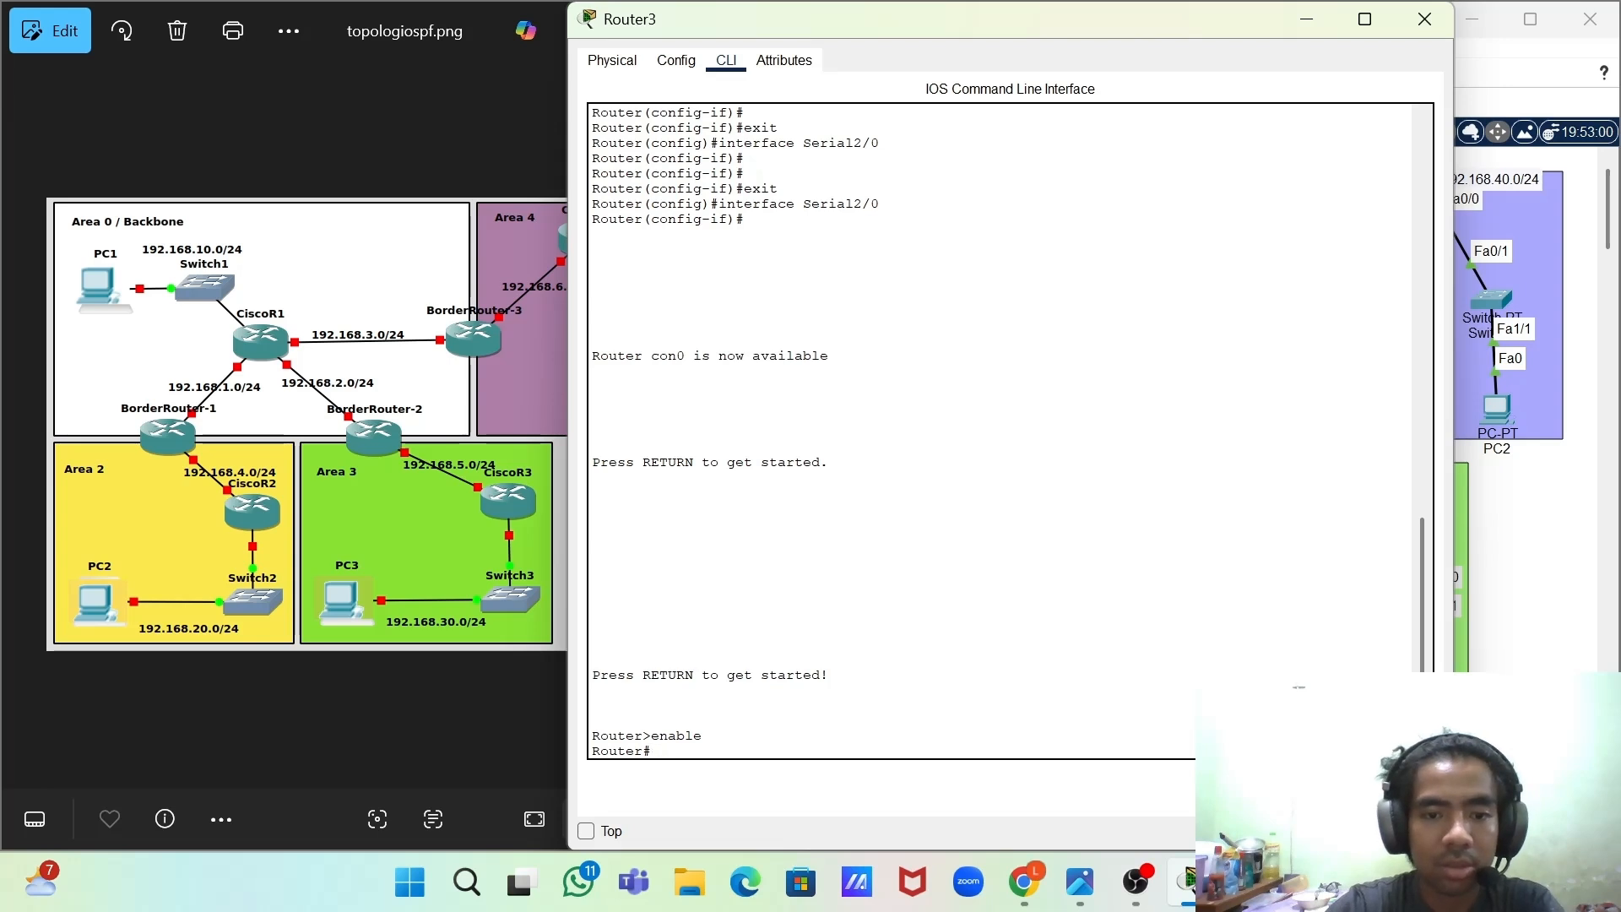
type("conf t")
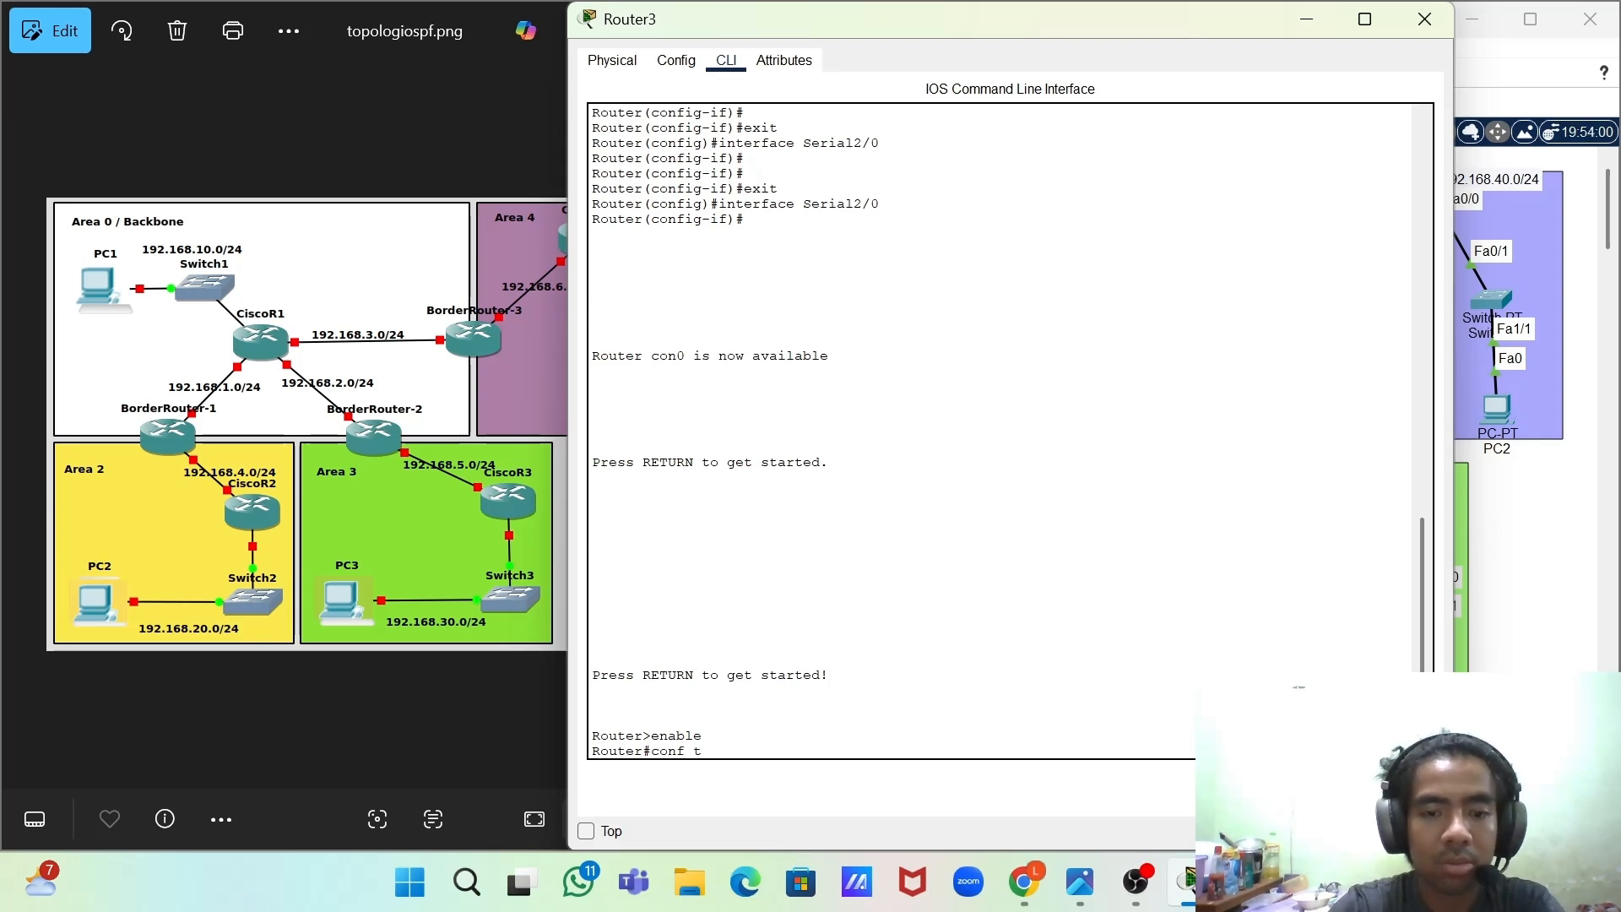
key("Return")
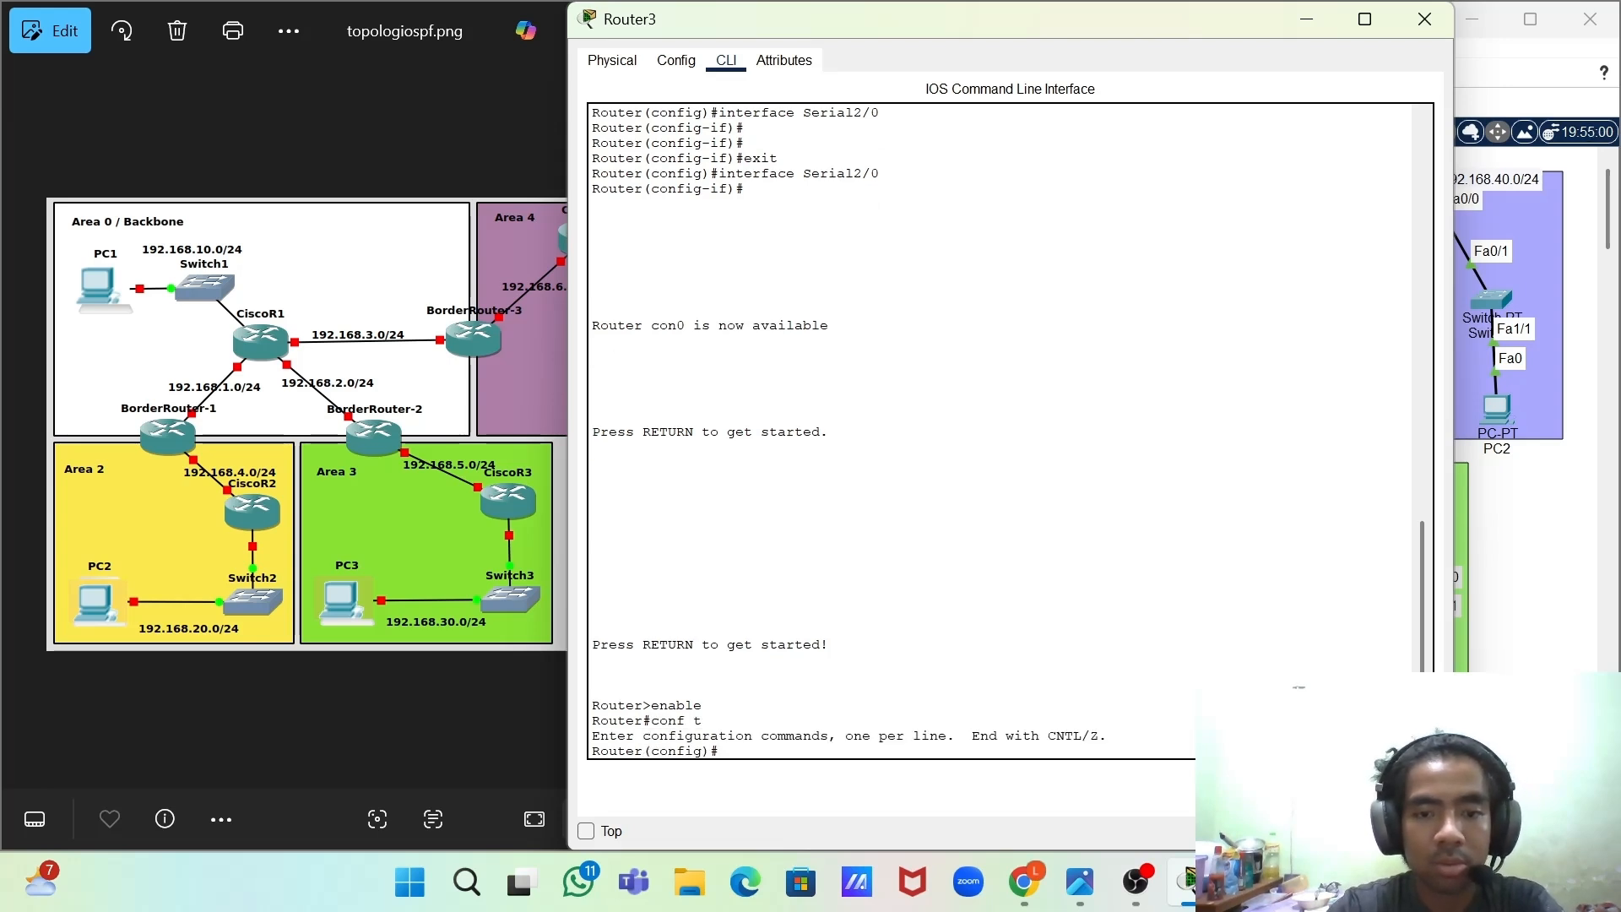
- Start OSPF process 1 in Router3's global configuration
type("rou")
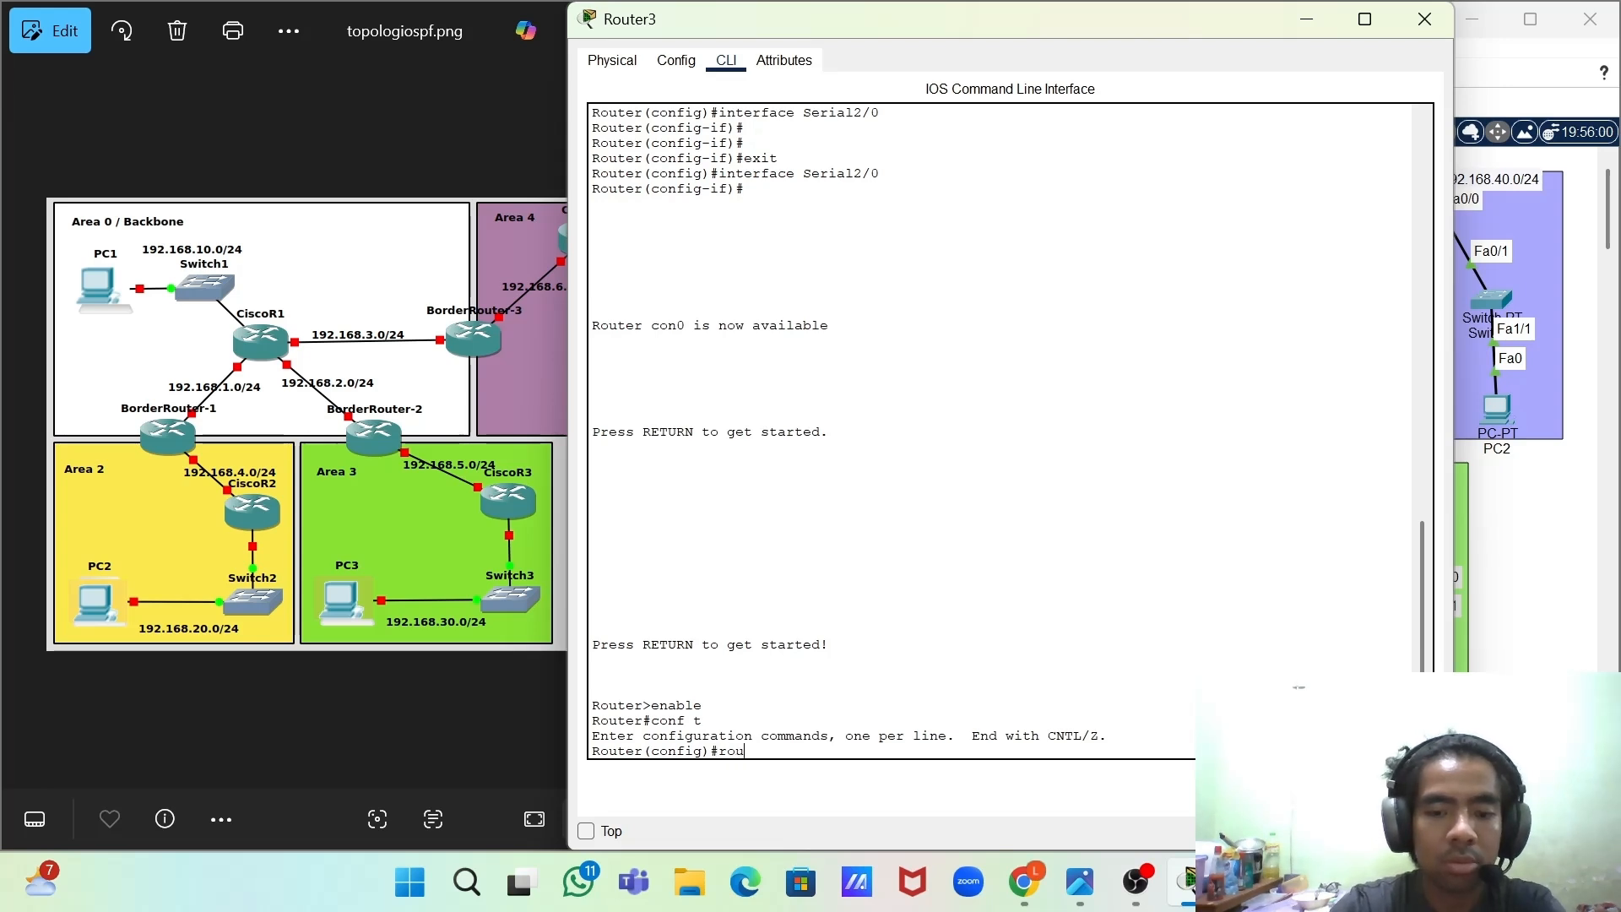
type("ter ospf 1")
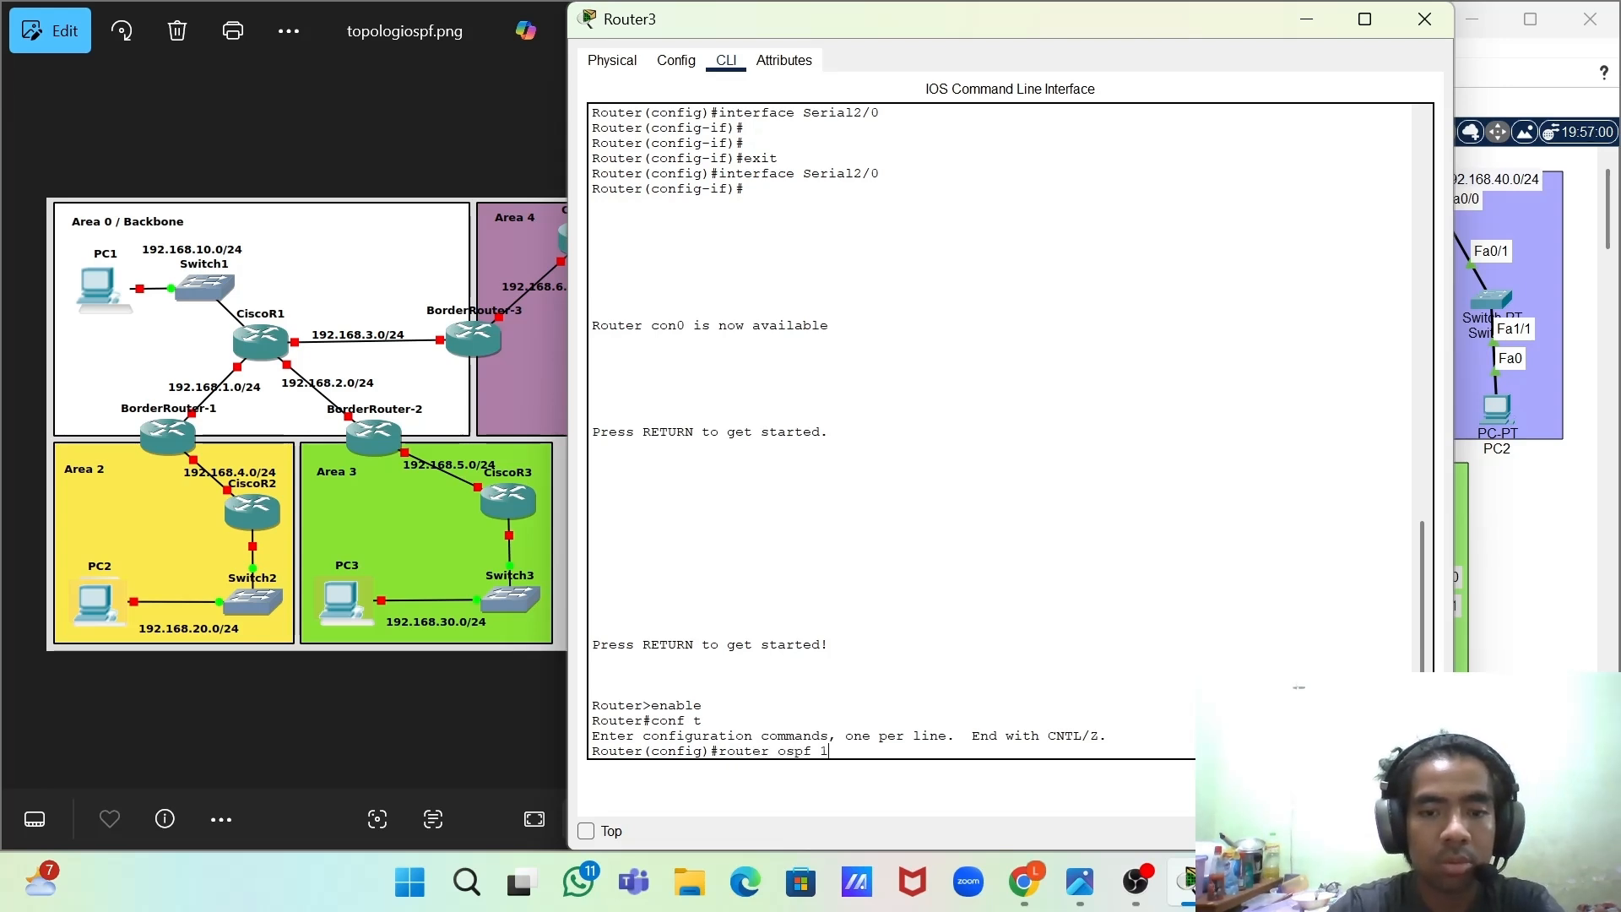
key("Return")
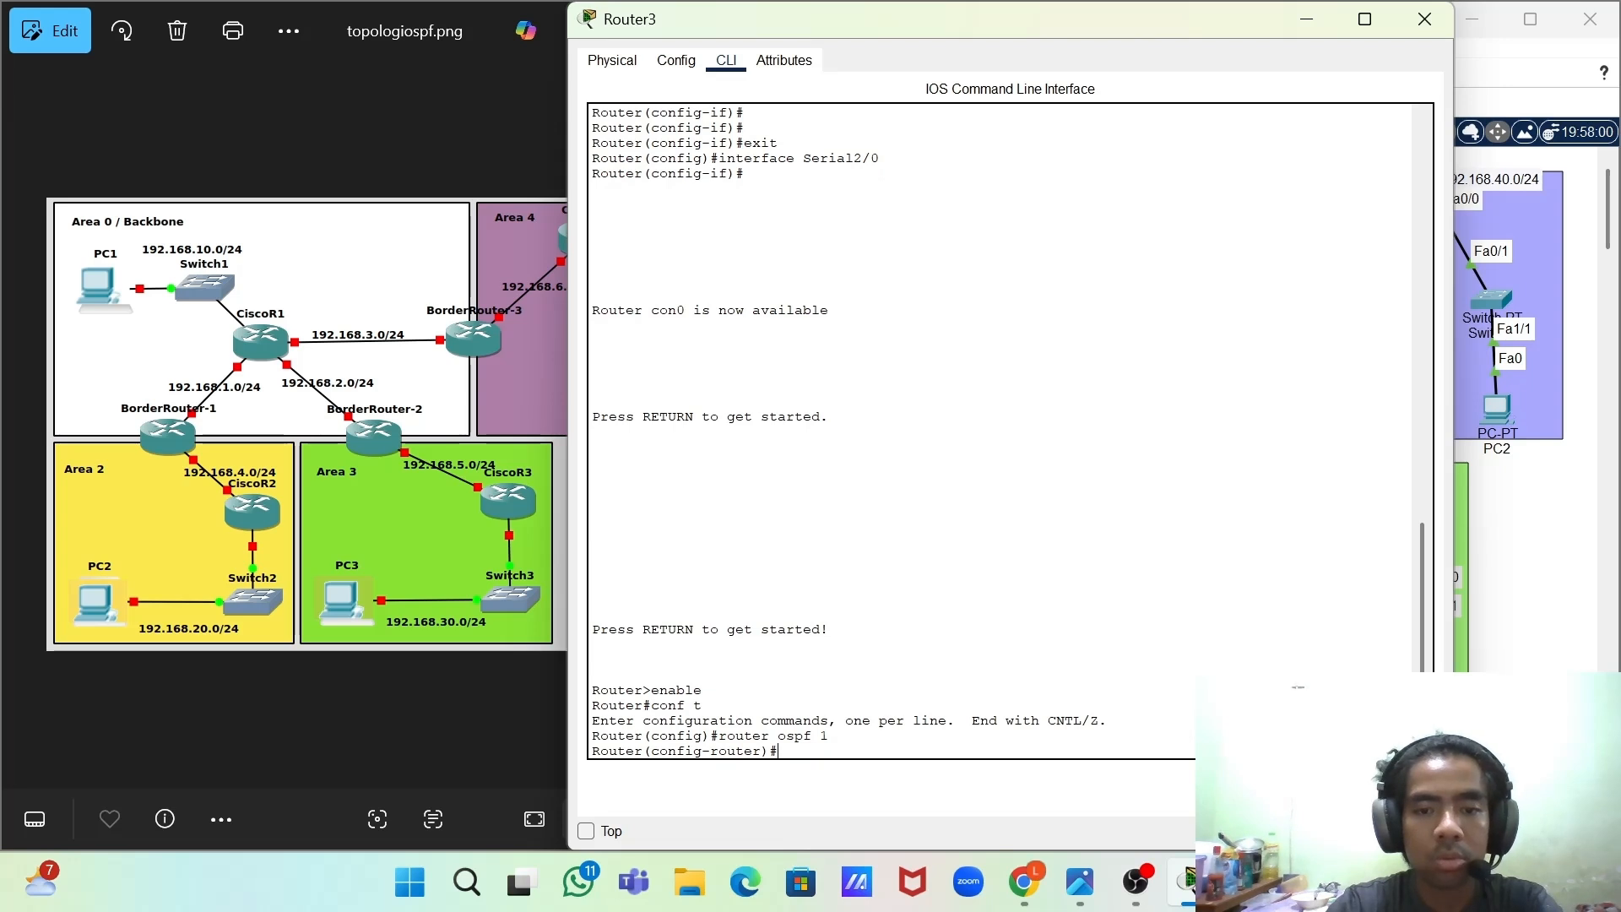
- Advertise network 192.168.4.0 0.0.0.255 in area 2 of Router3's OSPF process
type("net")
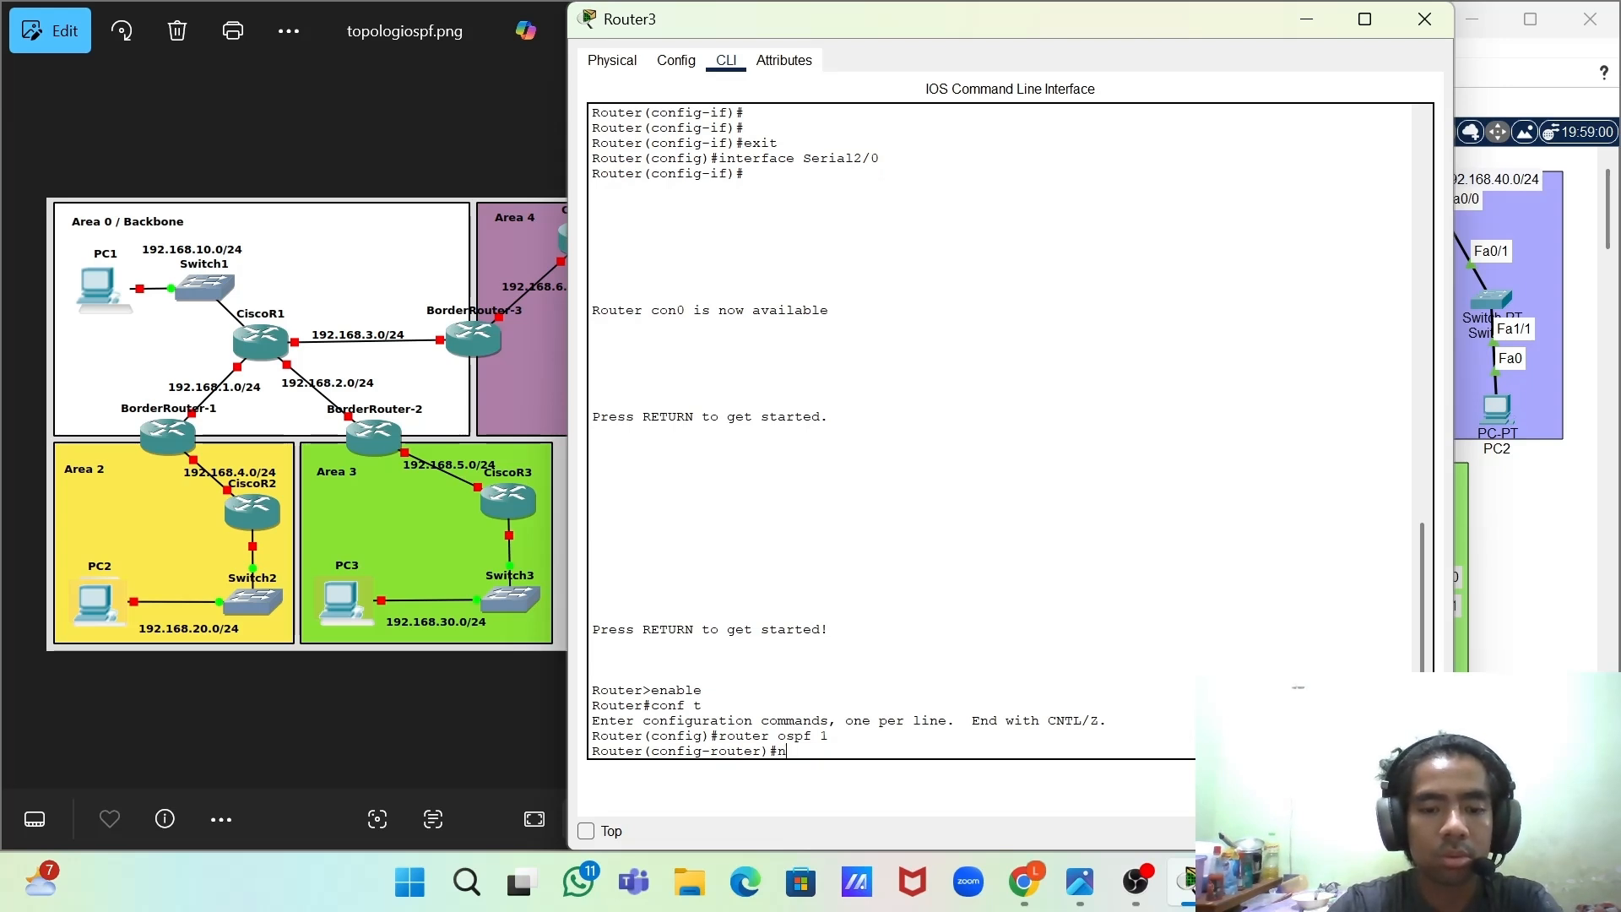
key("BackSpace")
key("BackSpace")
type("et")
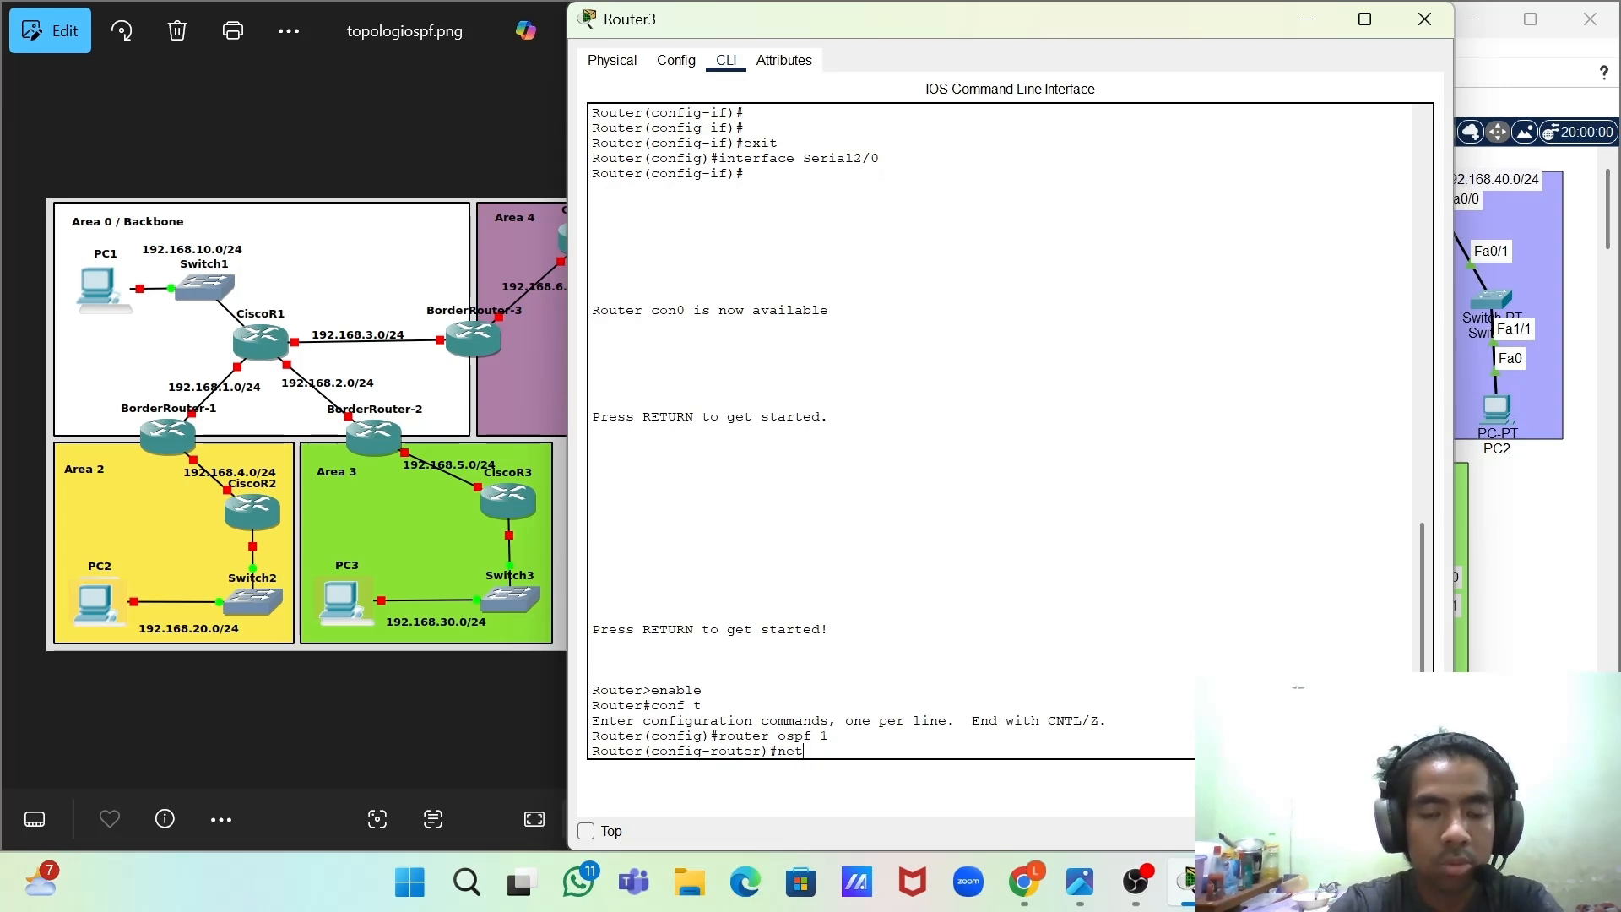
type("work 192")
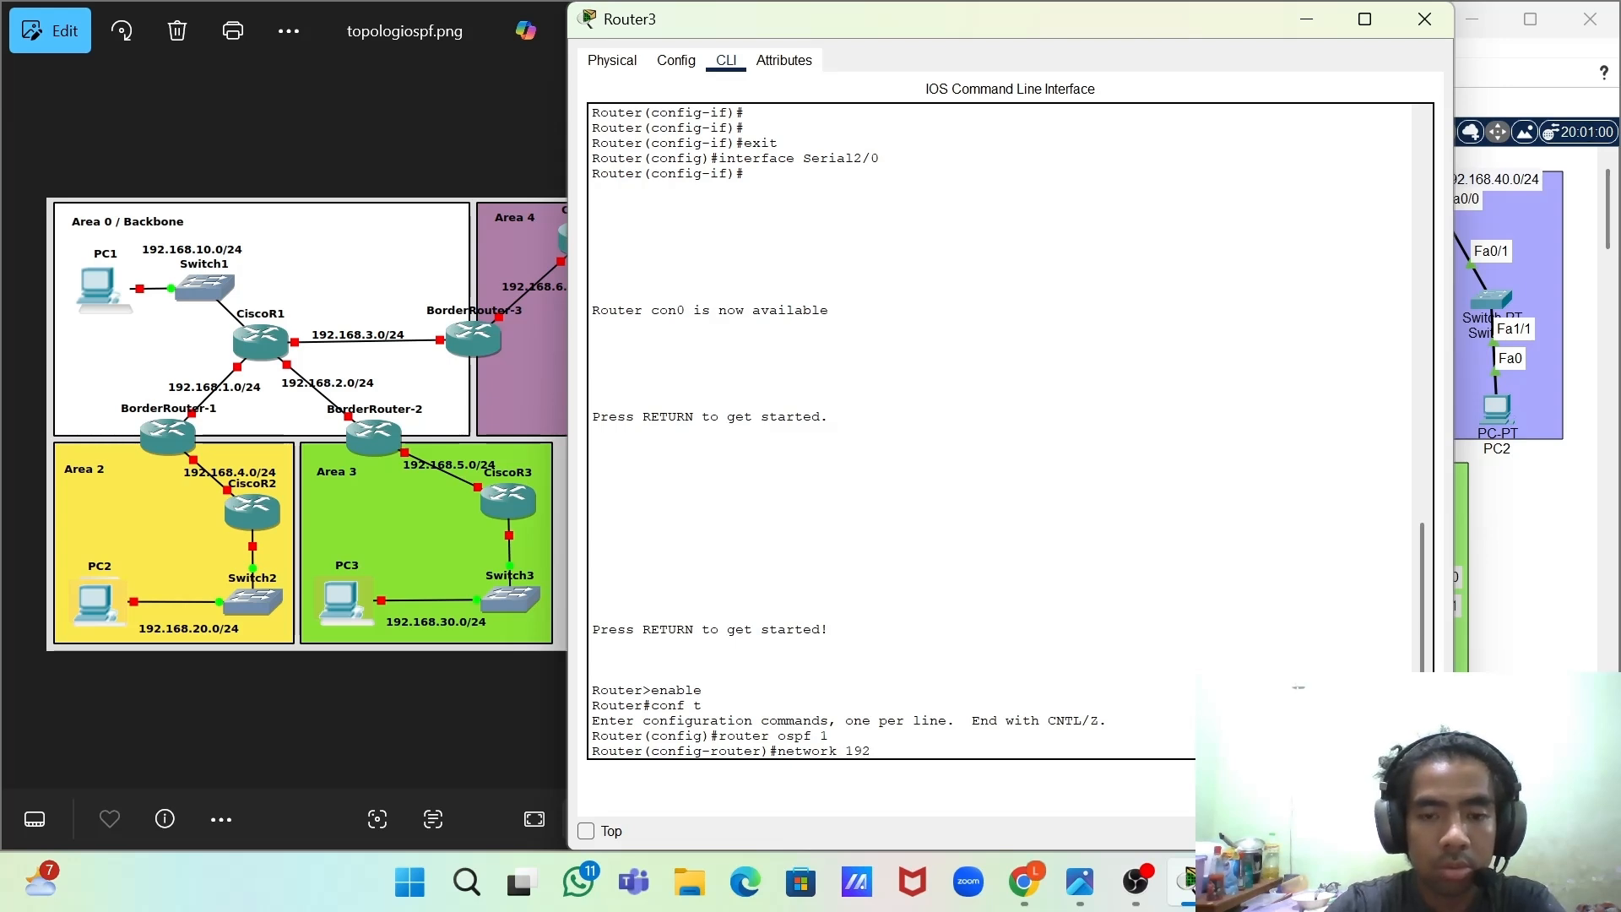
type(".168.")
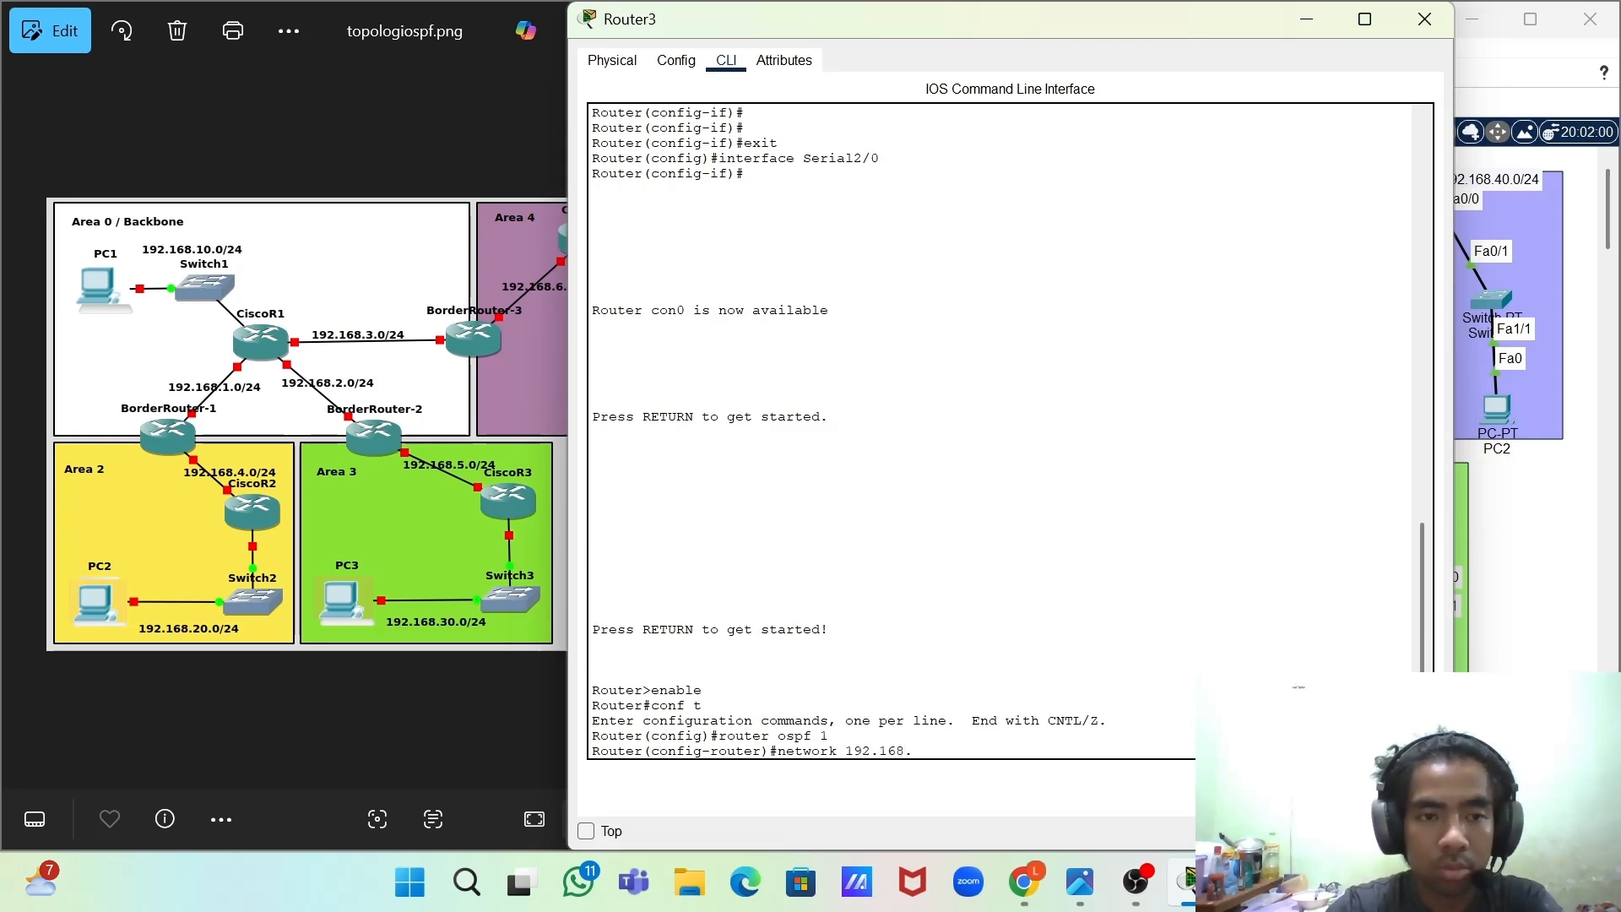
type("4.0")
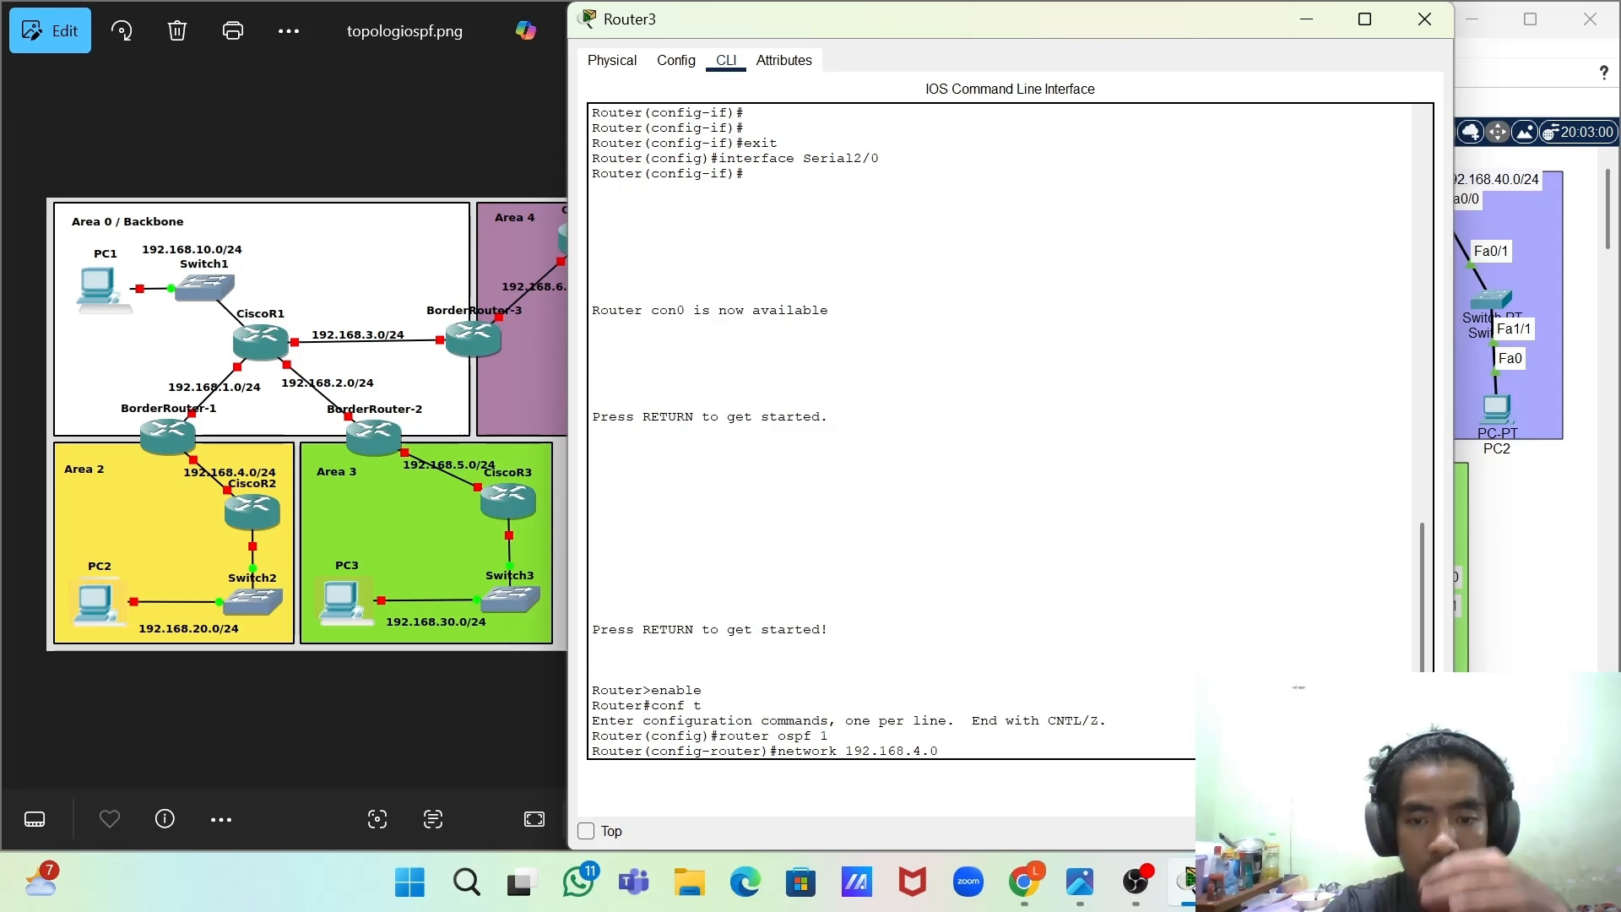
type(" 0.0.")
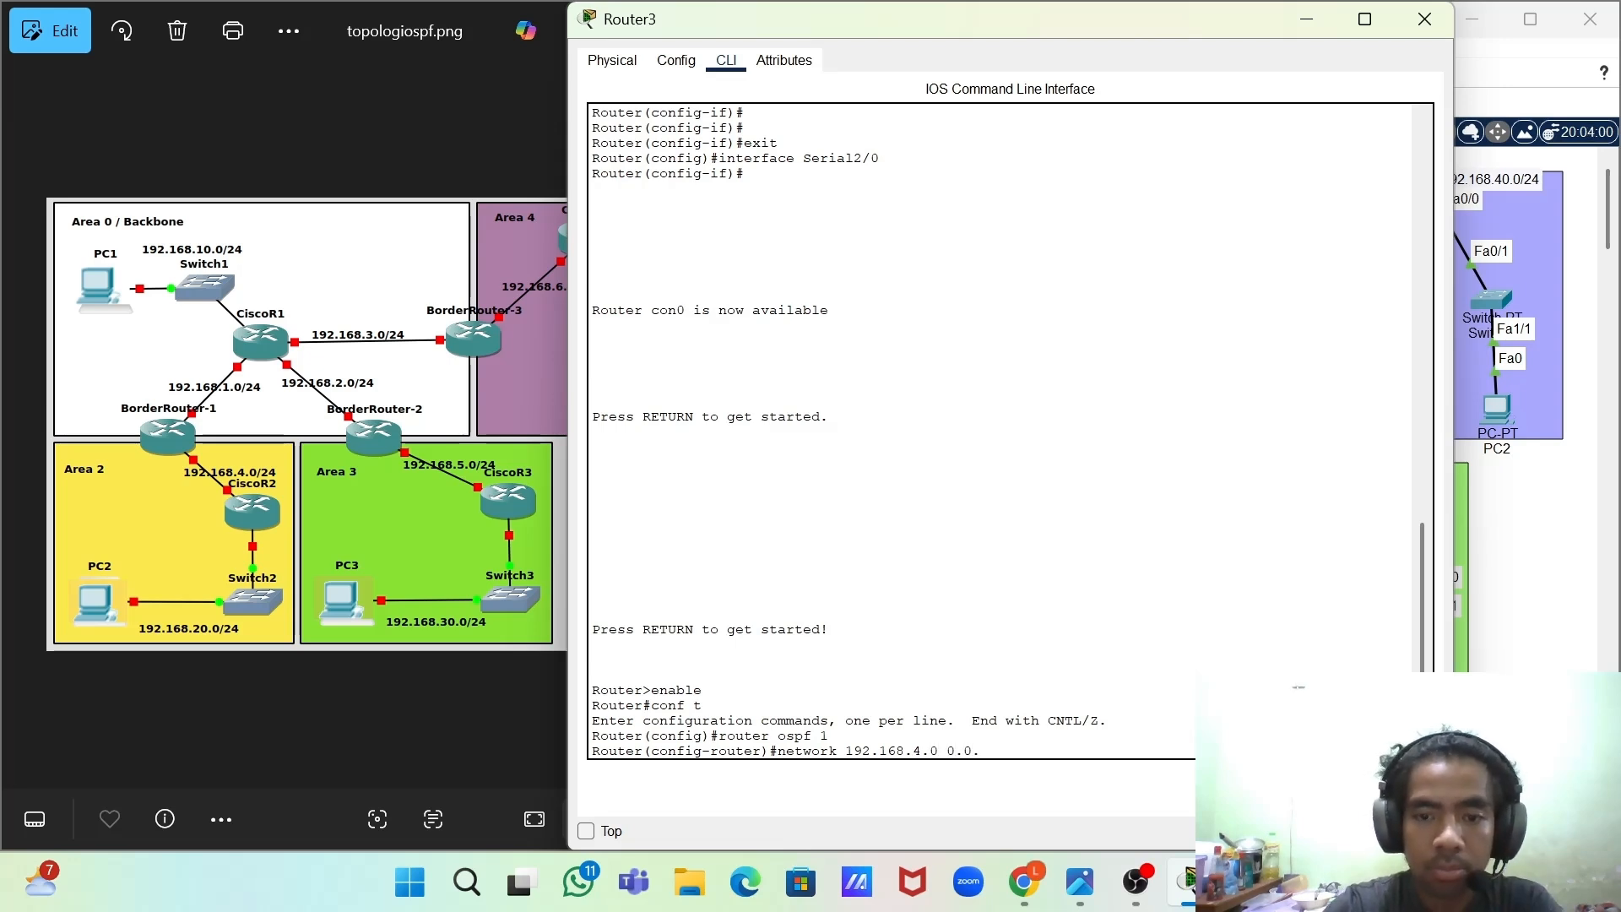
type("0.255")
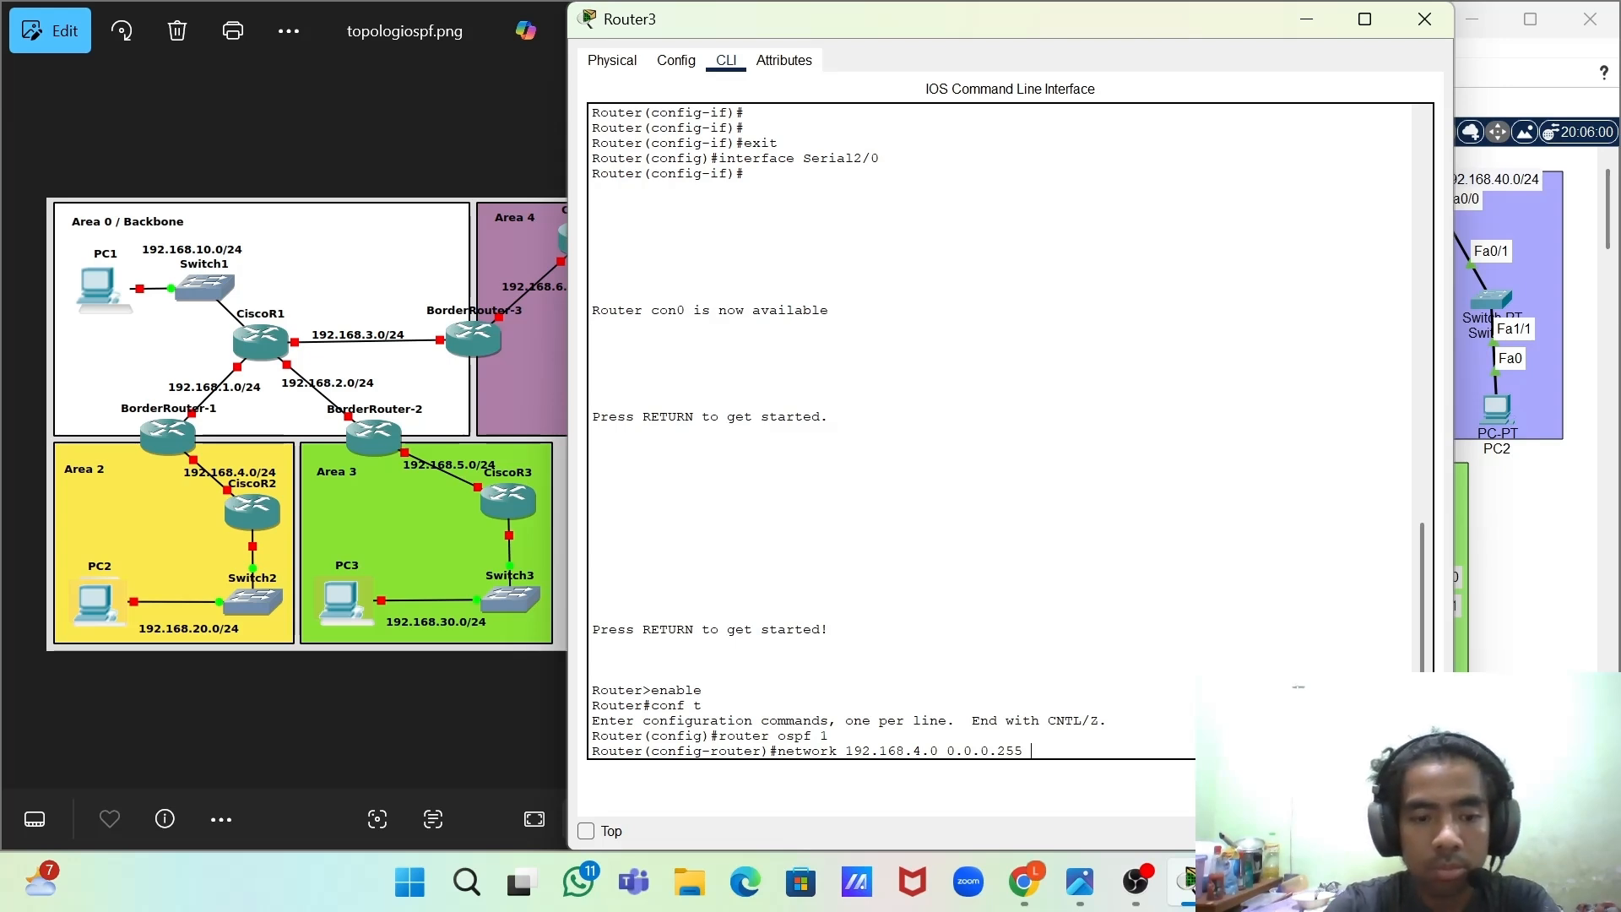
type(" area 2")
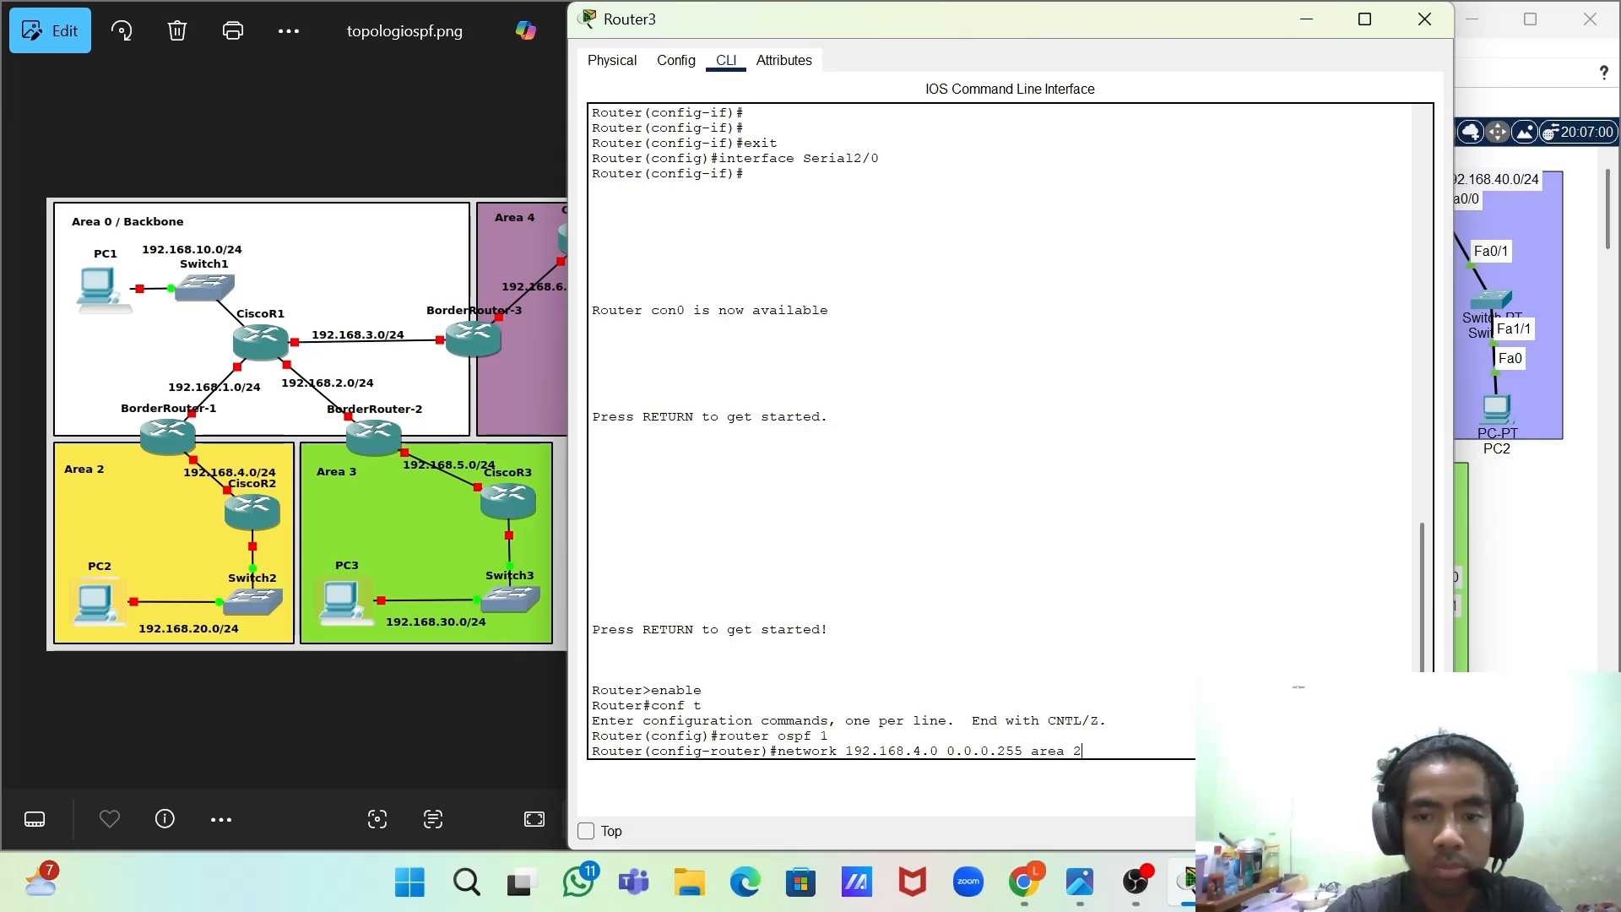
key("Return")
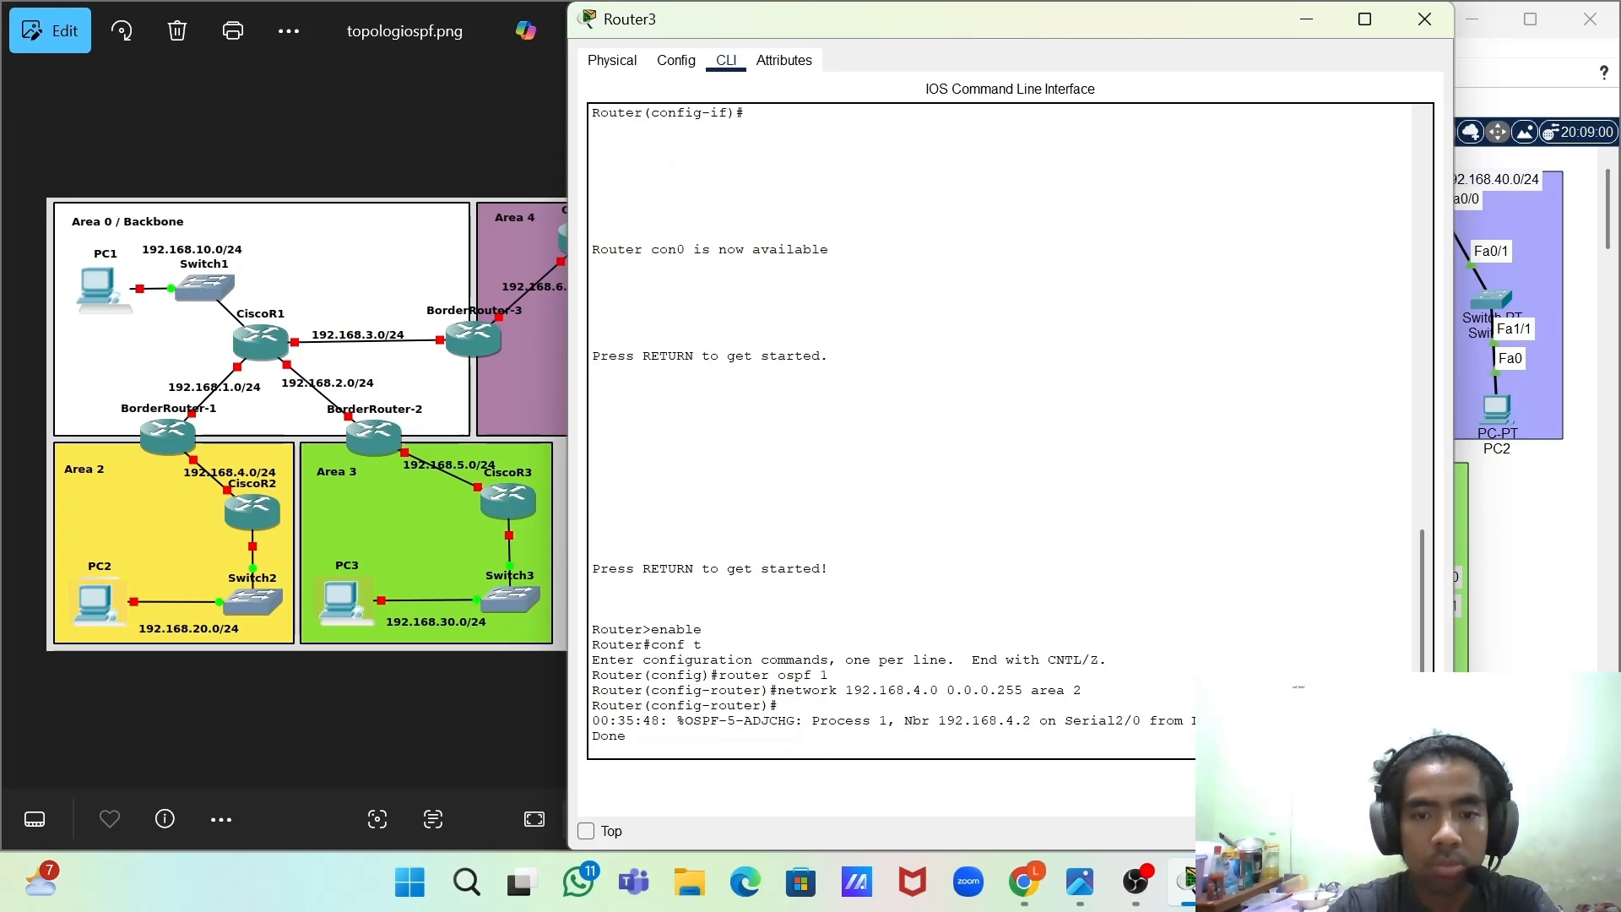
- Recall the previous command and edit it to advertise network 192.168.20.0 0.0.0.255 in area 2 on Router3
key("Return")
key("Up")
key("Left")
key("Left")
key("Left")
key("Left")
key("Left")
key("Left")
key("Left")
key("Left")
key("Left")
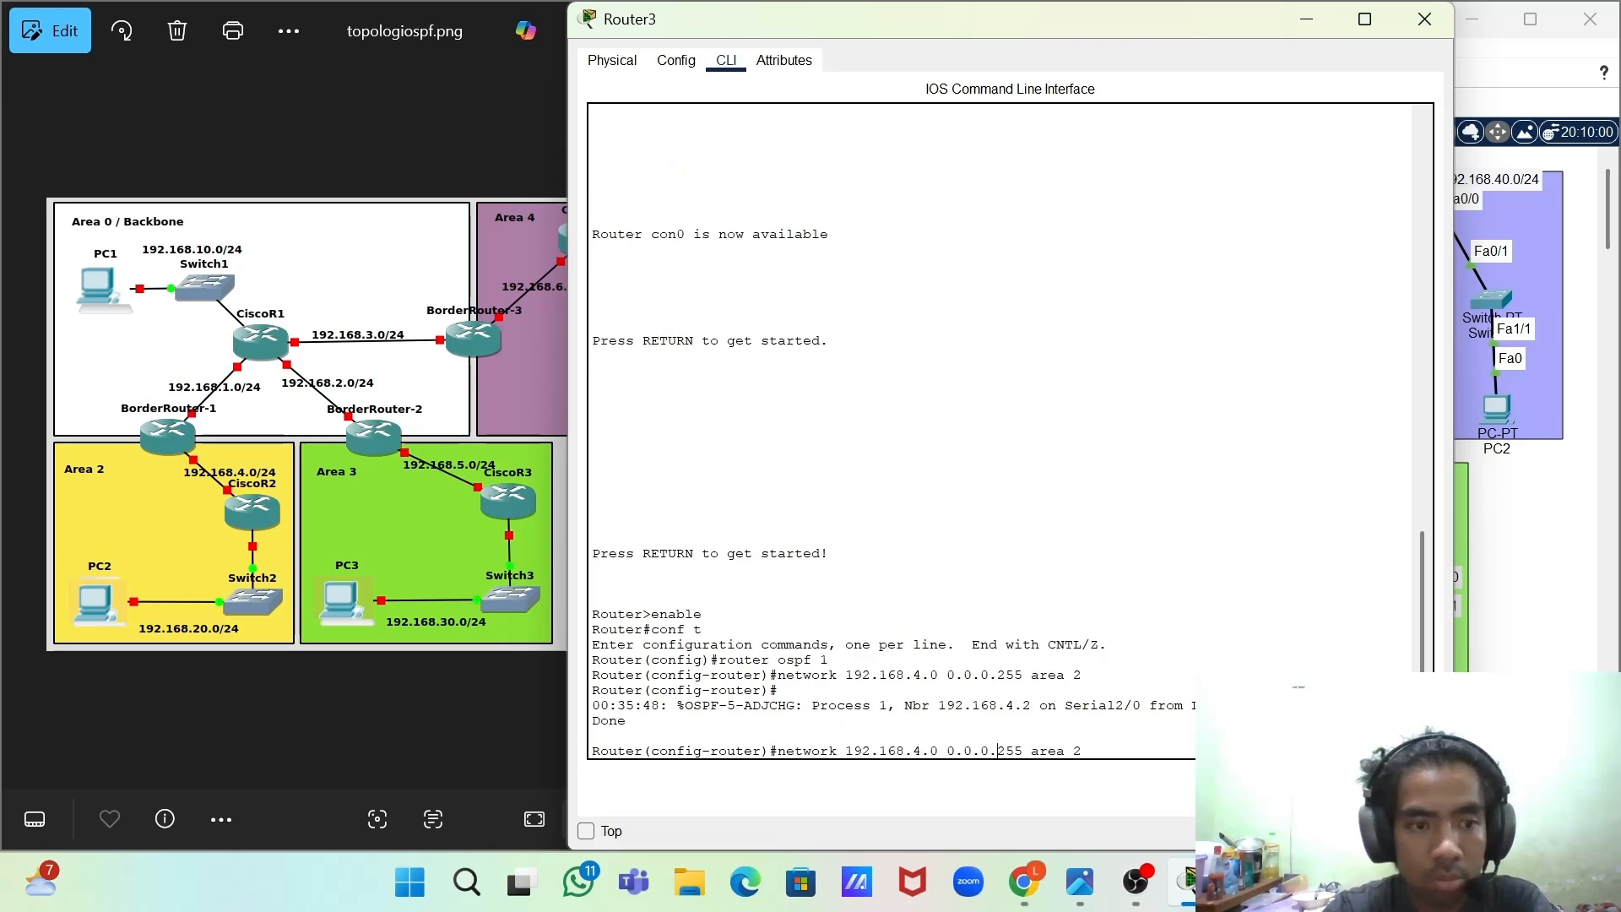
key("BackSpace")
type("20")
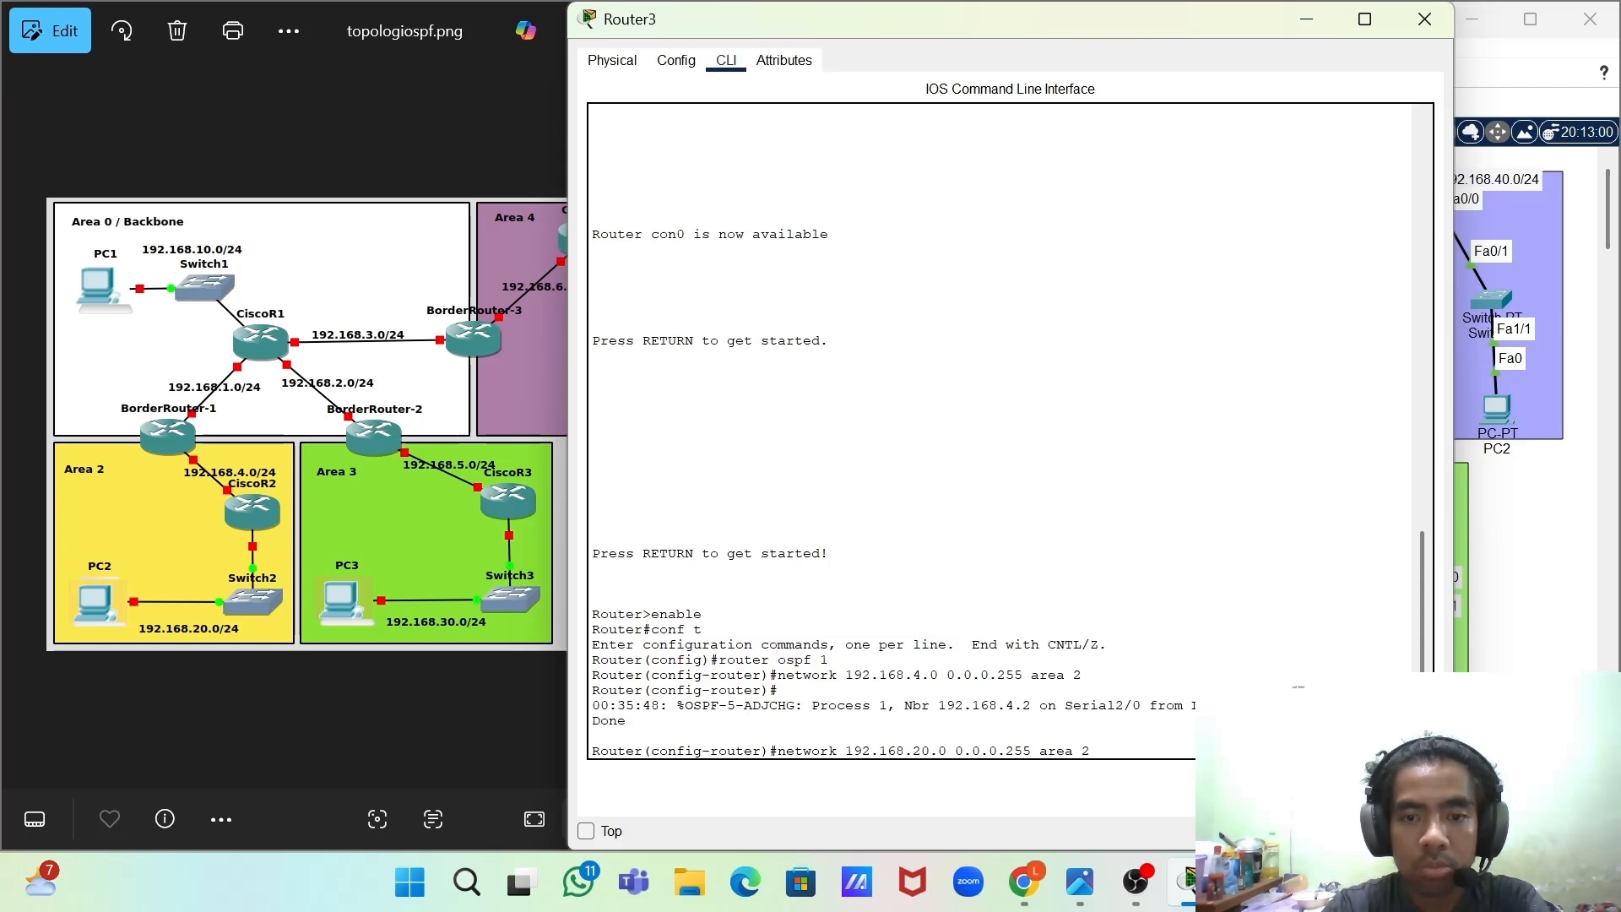
key("Return")
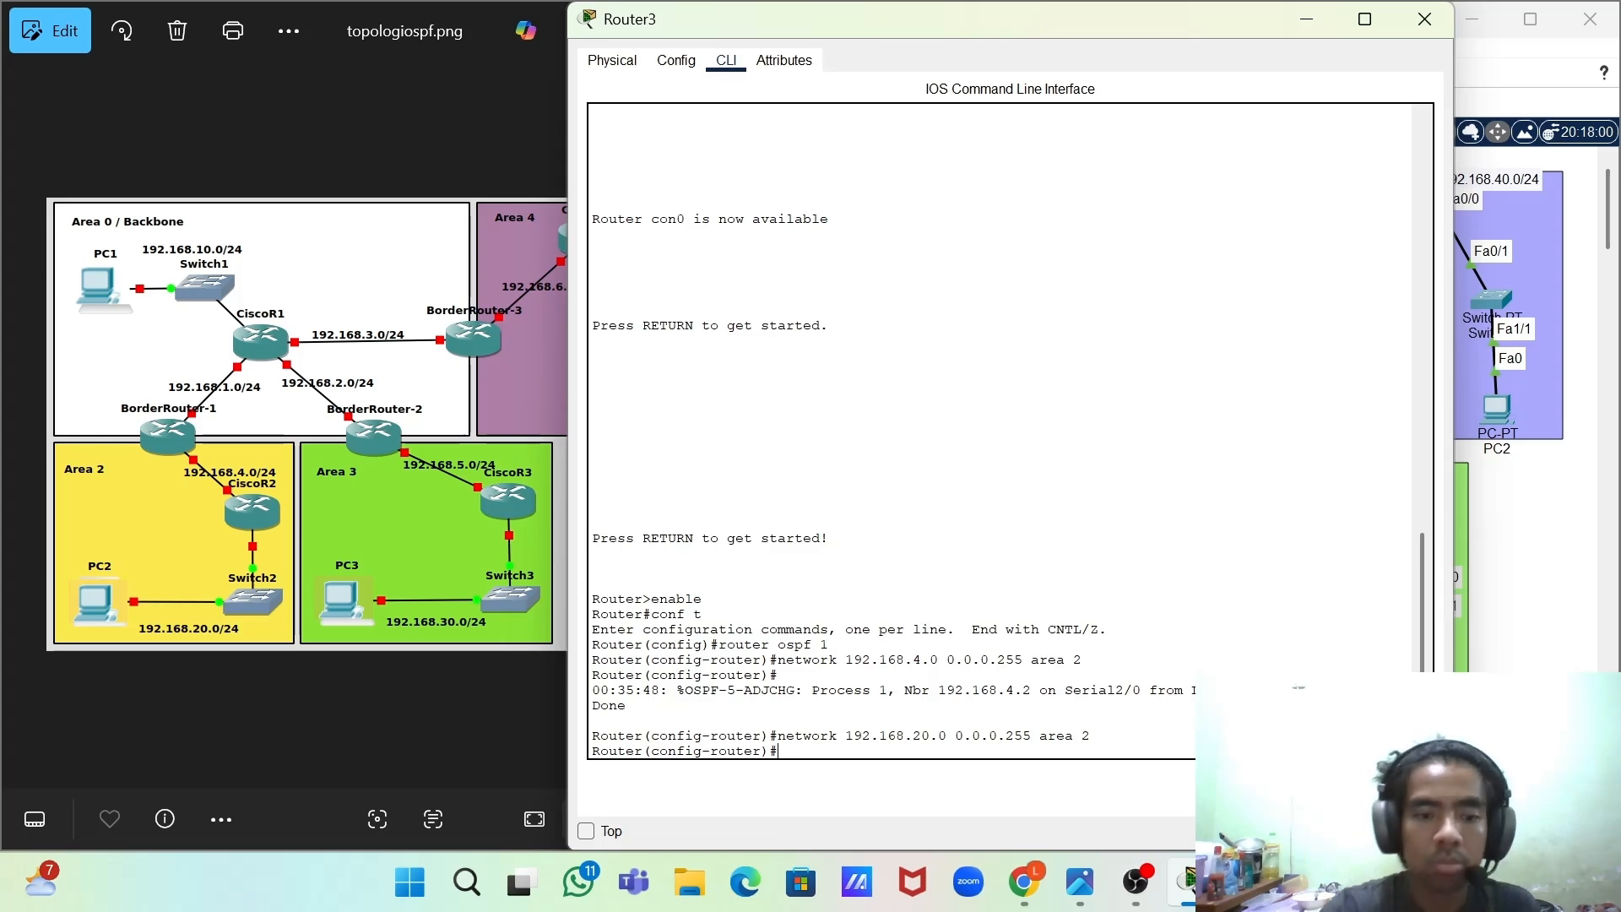
- Exit Router3's OSPF configuration mode and minimize its window to return to the topology
type("xit")
key("Return")
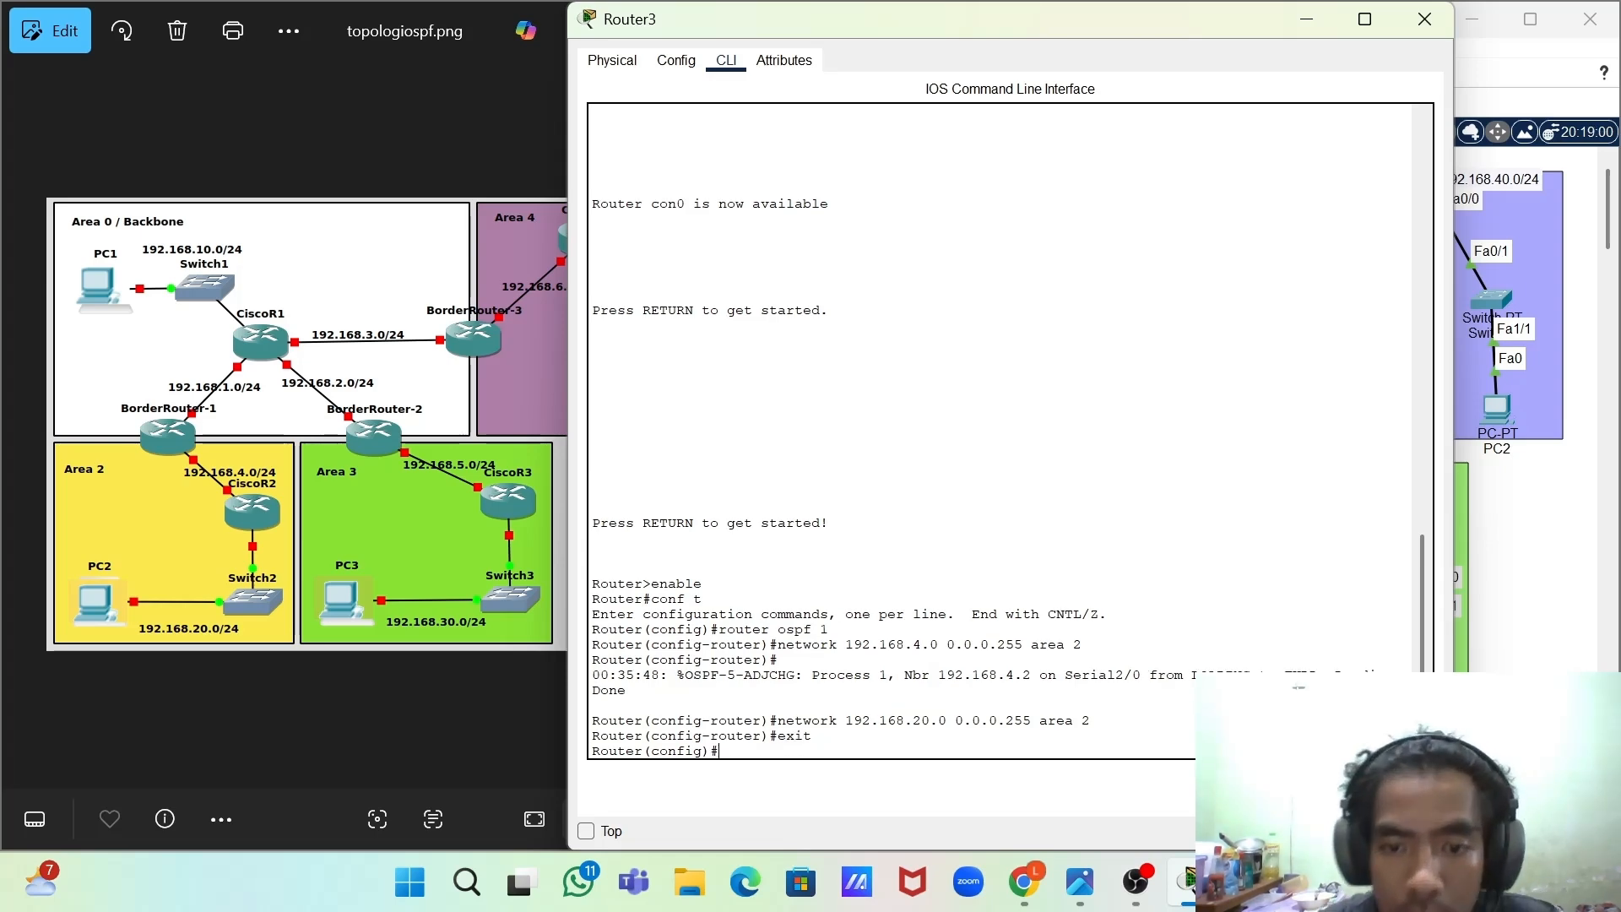
left_click(1319, 19)
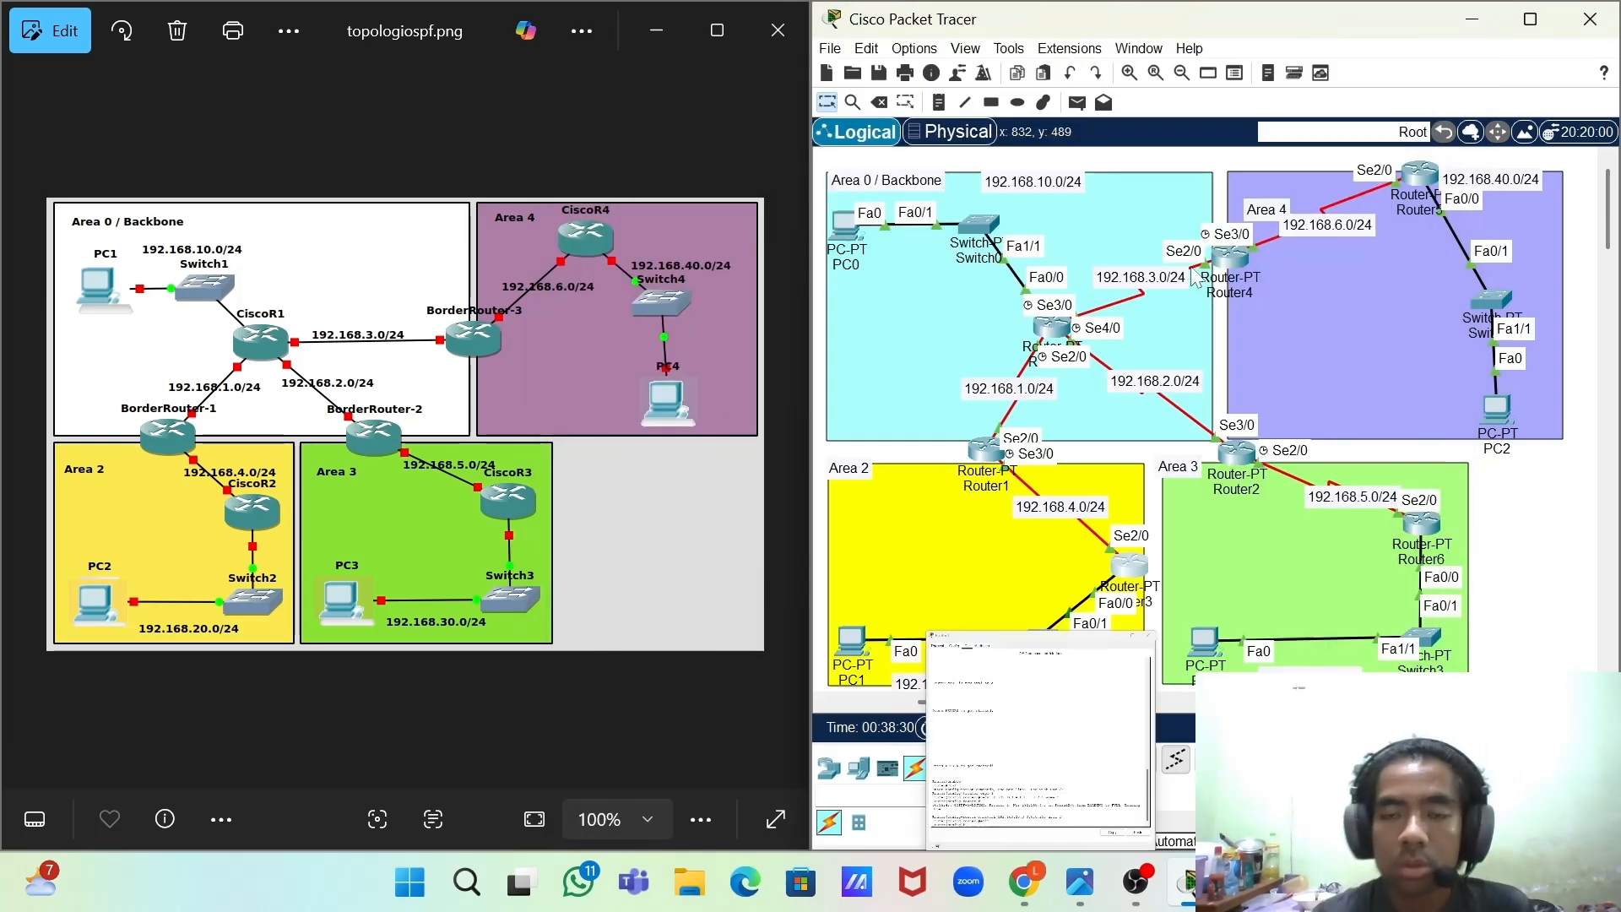
- Maximize the topology window, test connectivity with a simple PDU from PC0 to PC1, and clear the test from the scenario
left_click(1538, 28)
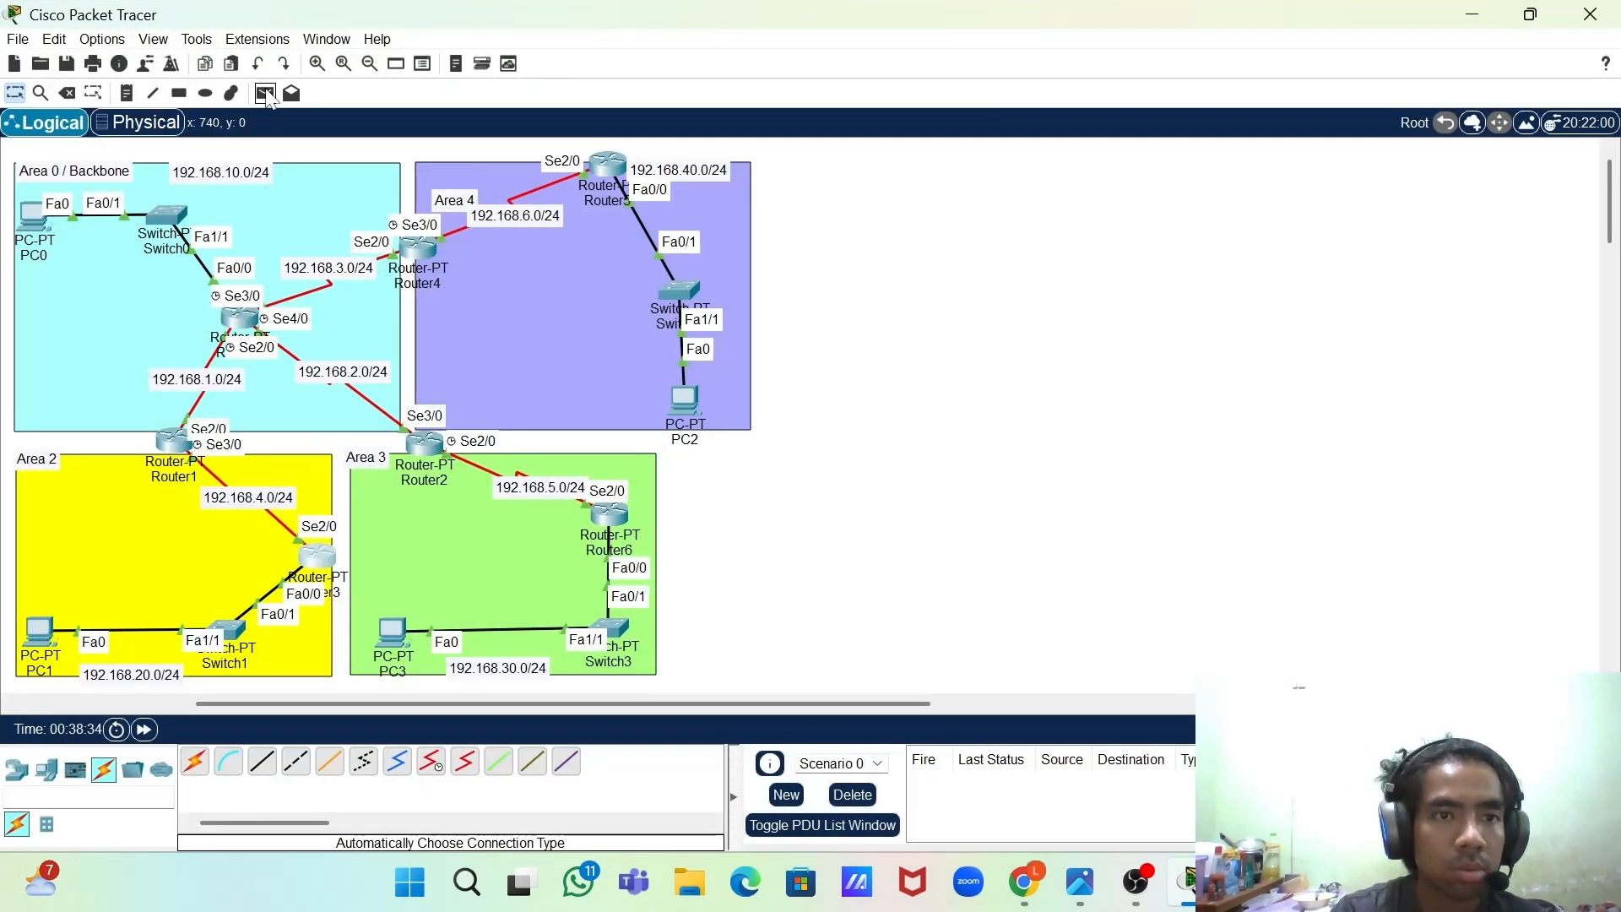
scroll(331, 283, "left", 5)
left_click(401, 207)
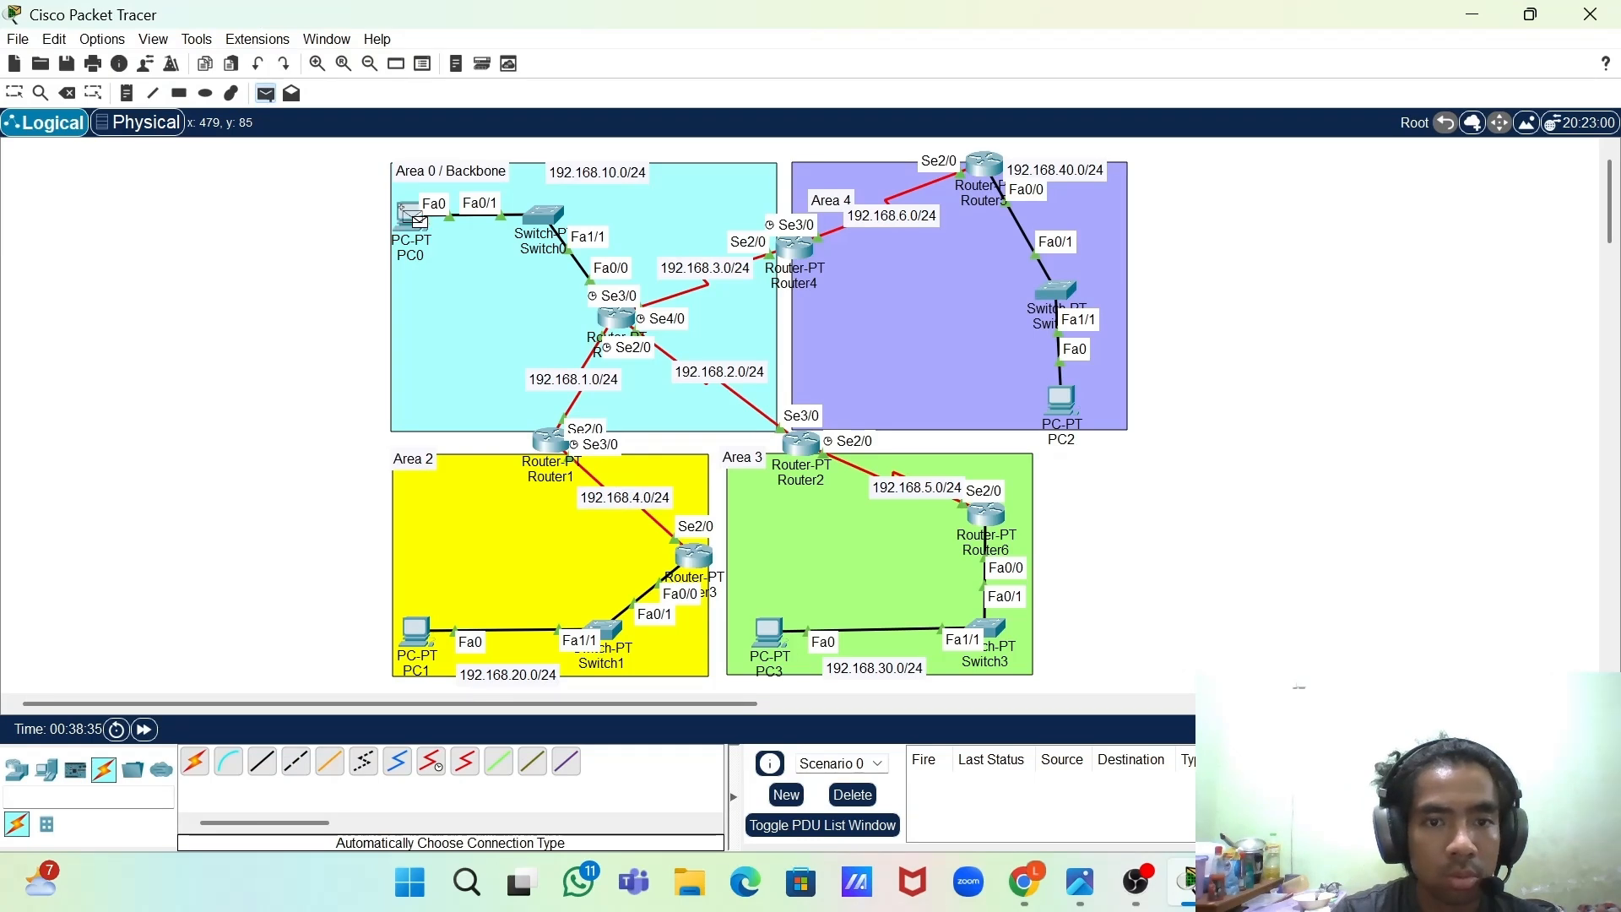
left_click(415, 632)
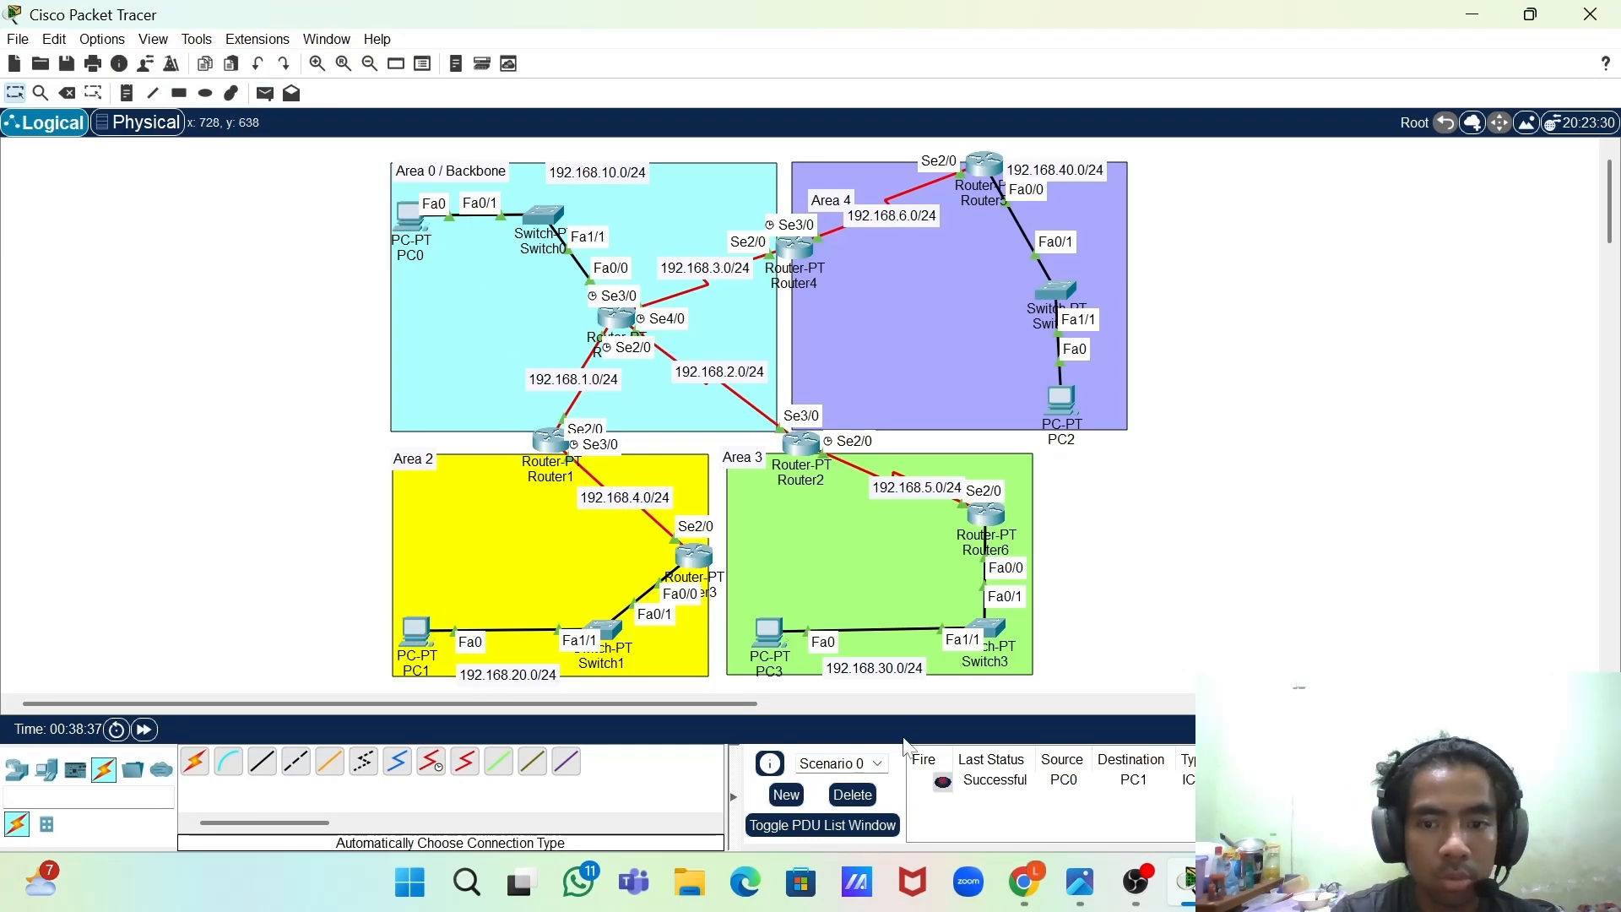
left_click(852, 795)
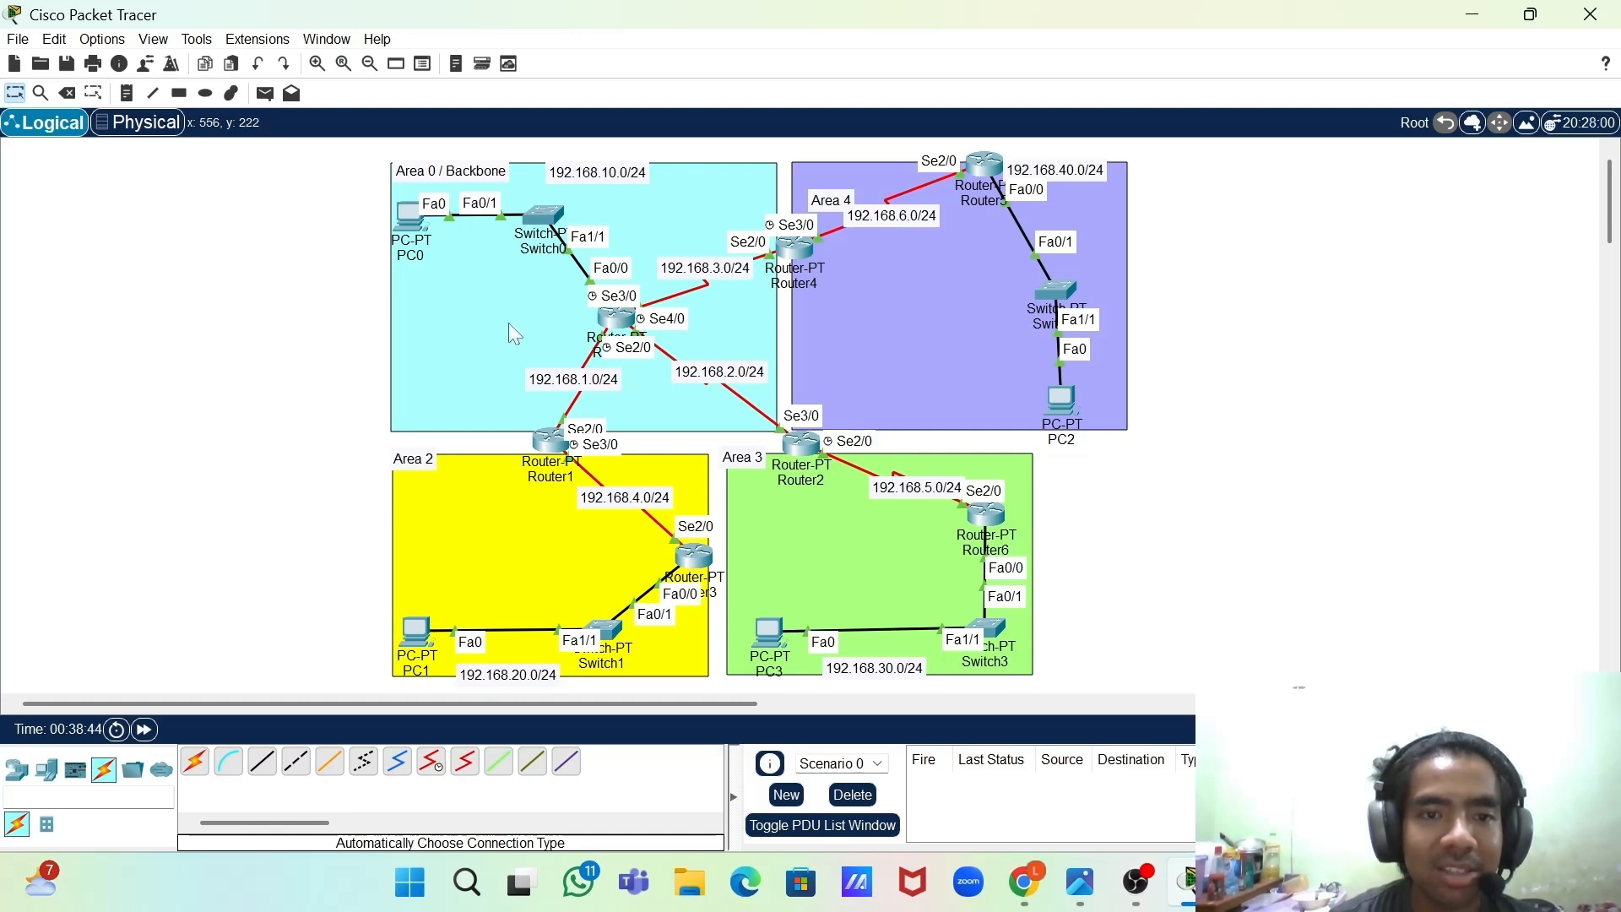
- Review the OSPF commands entered in the command lines of Router0 and Router1, minimizing each window when done
left_click(617, 319)
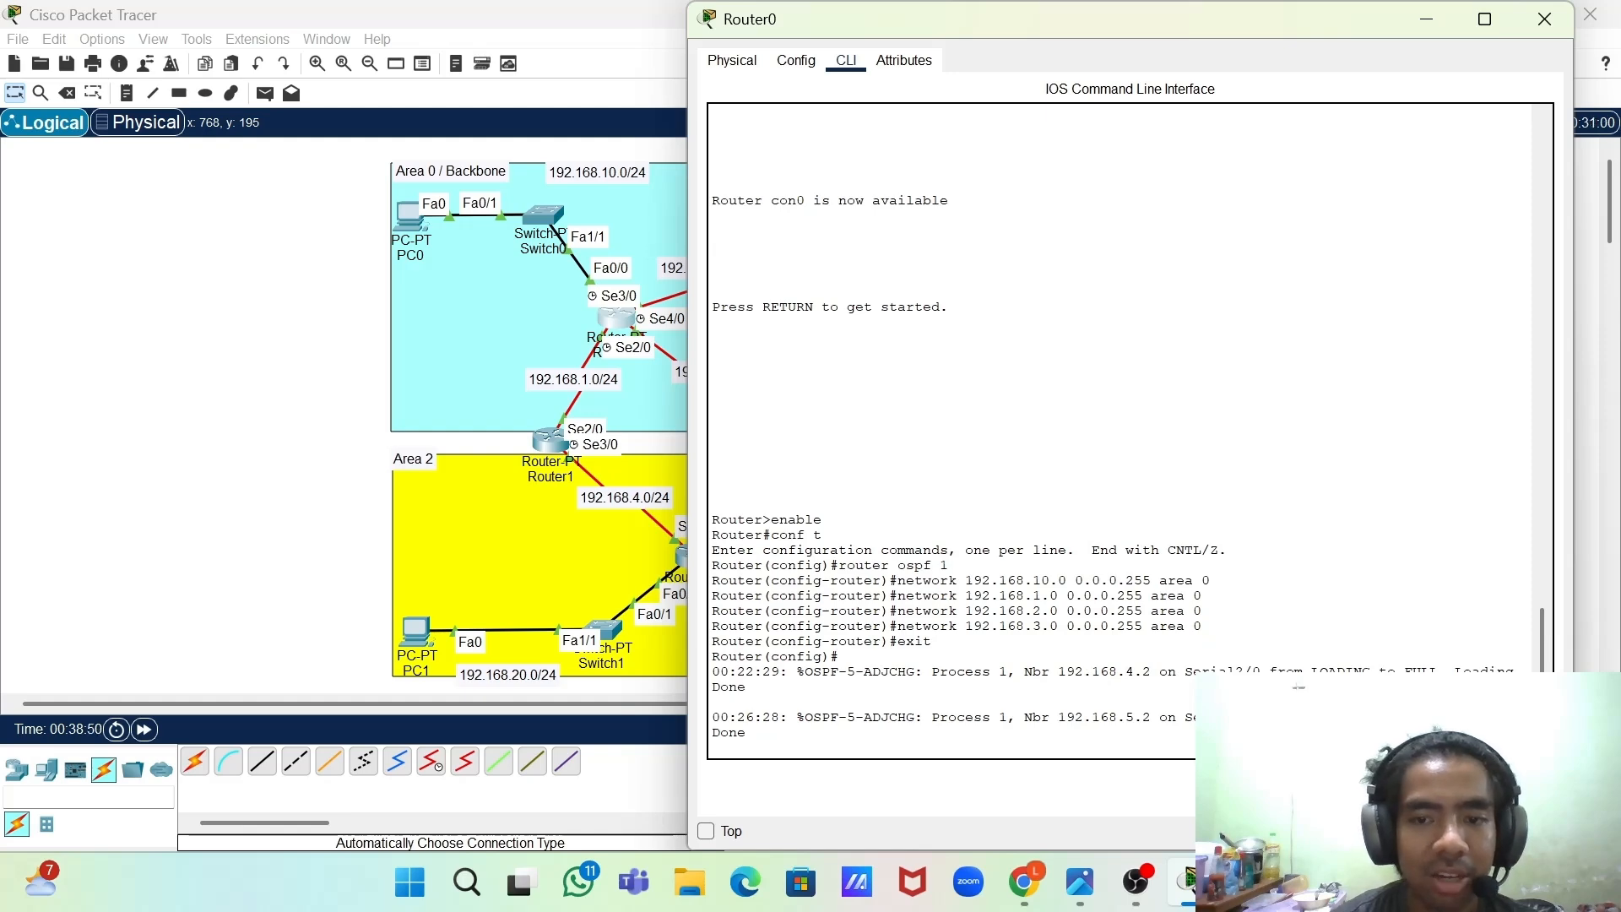
left_click(1426, 23)
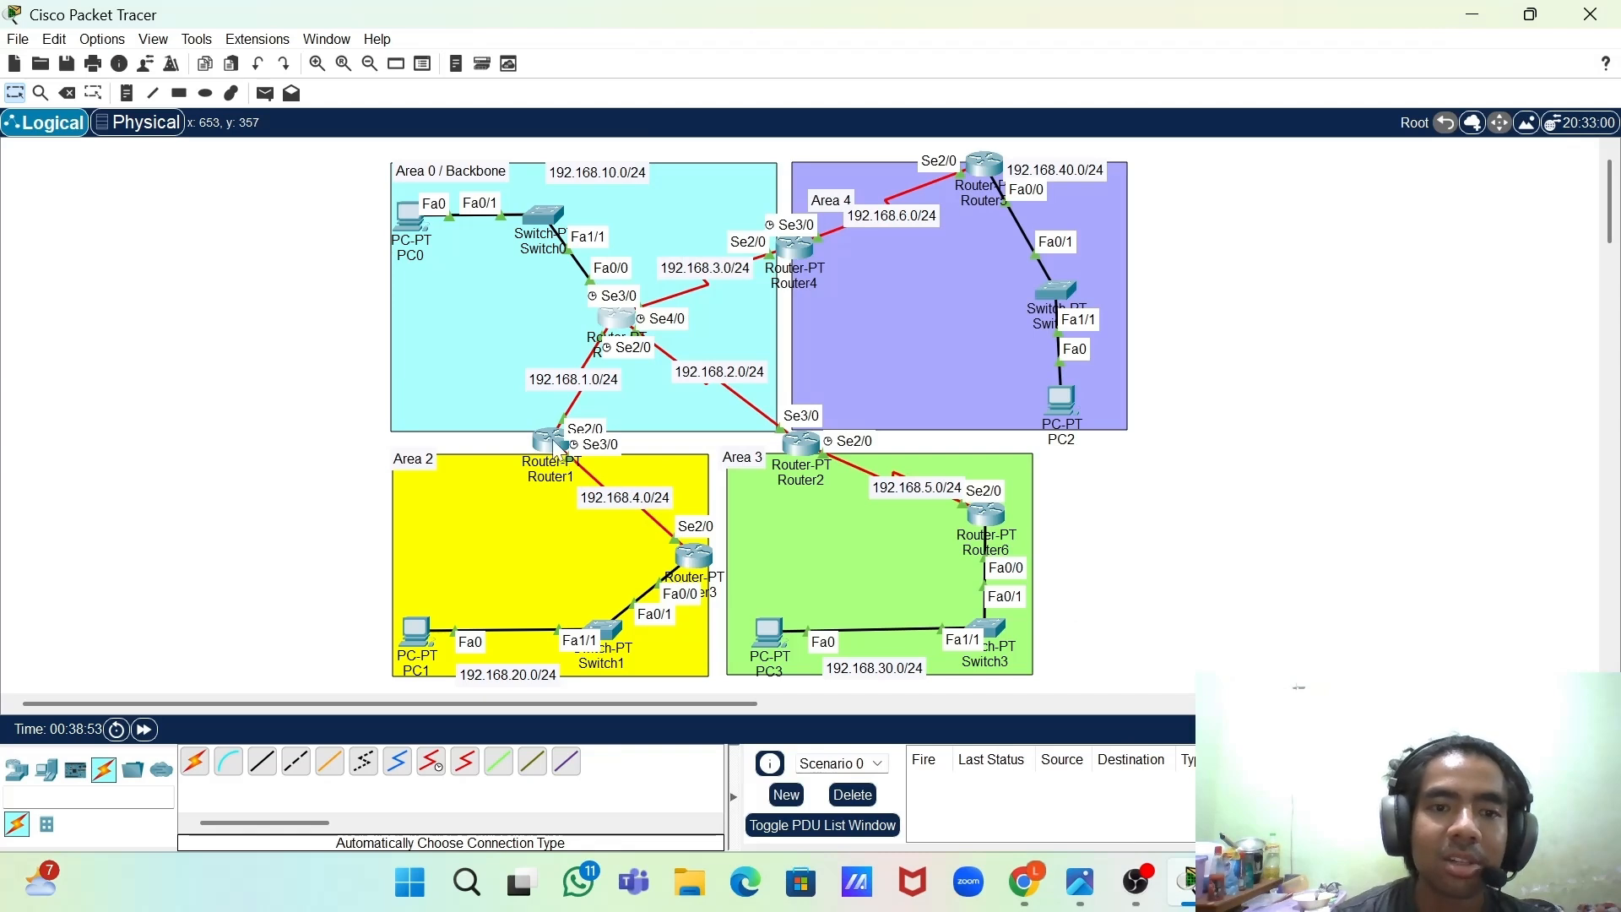
left_click_drag(553, 439, 553, 442)
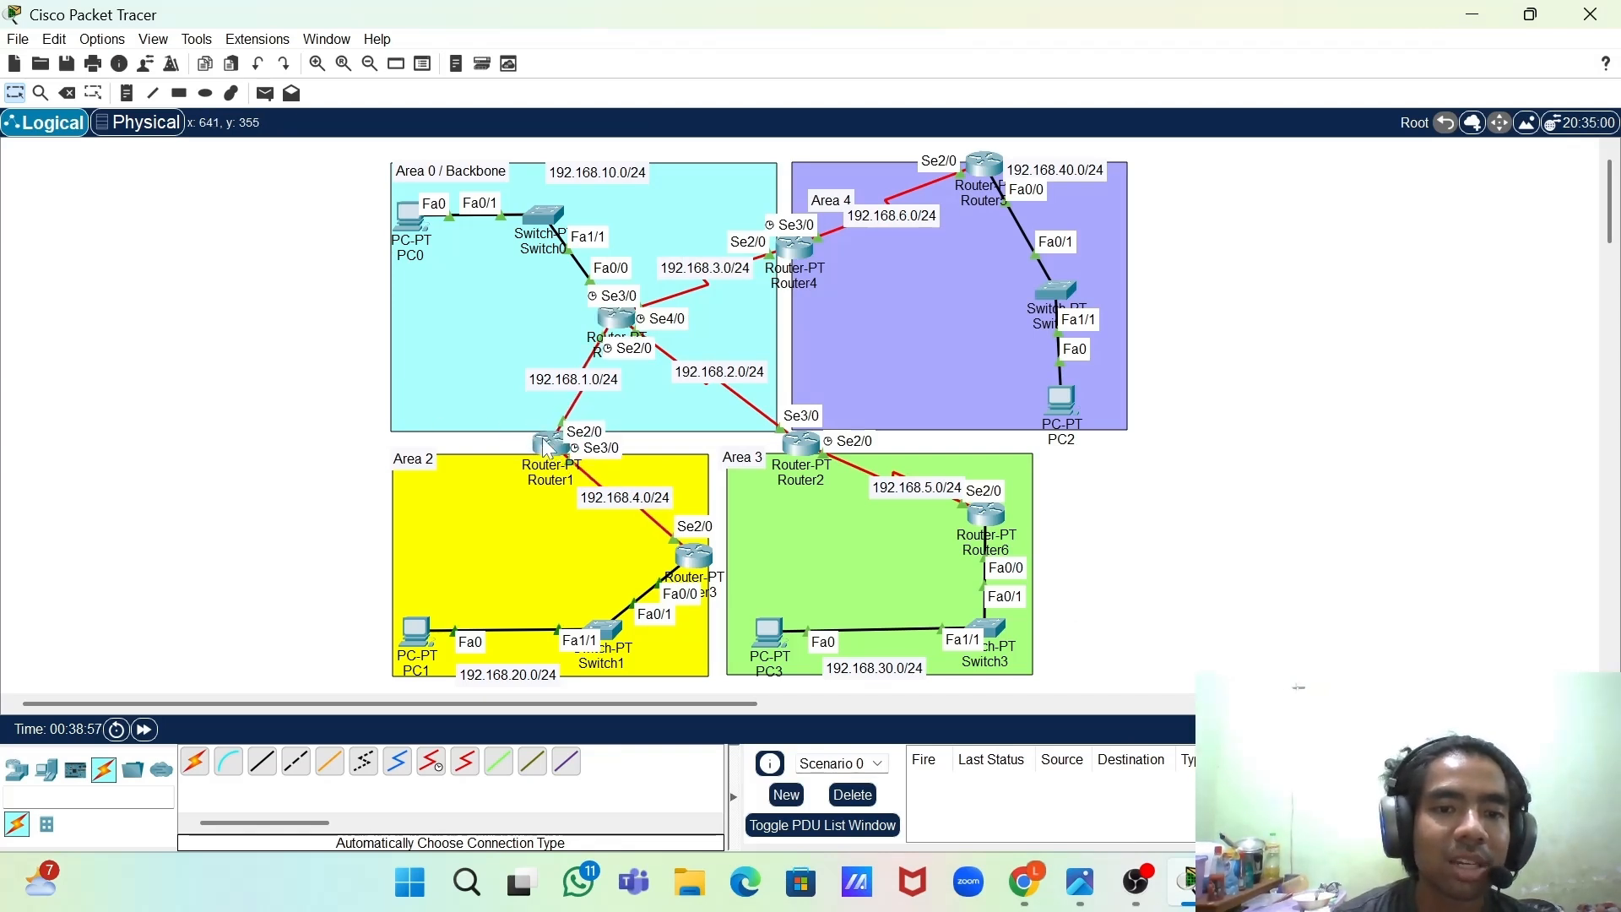
left_click(547, 445)
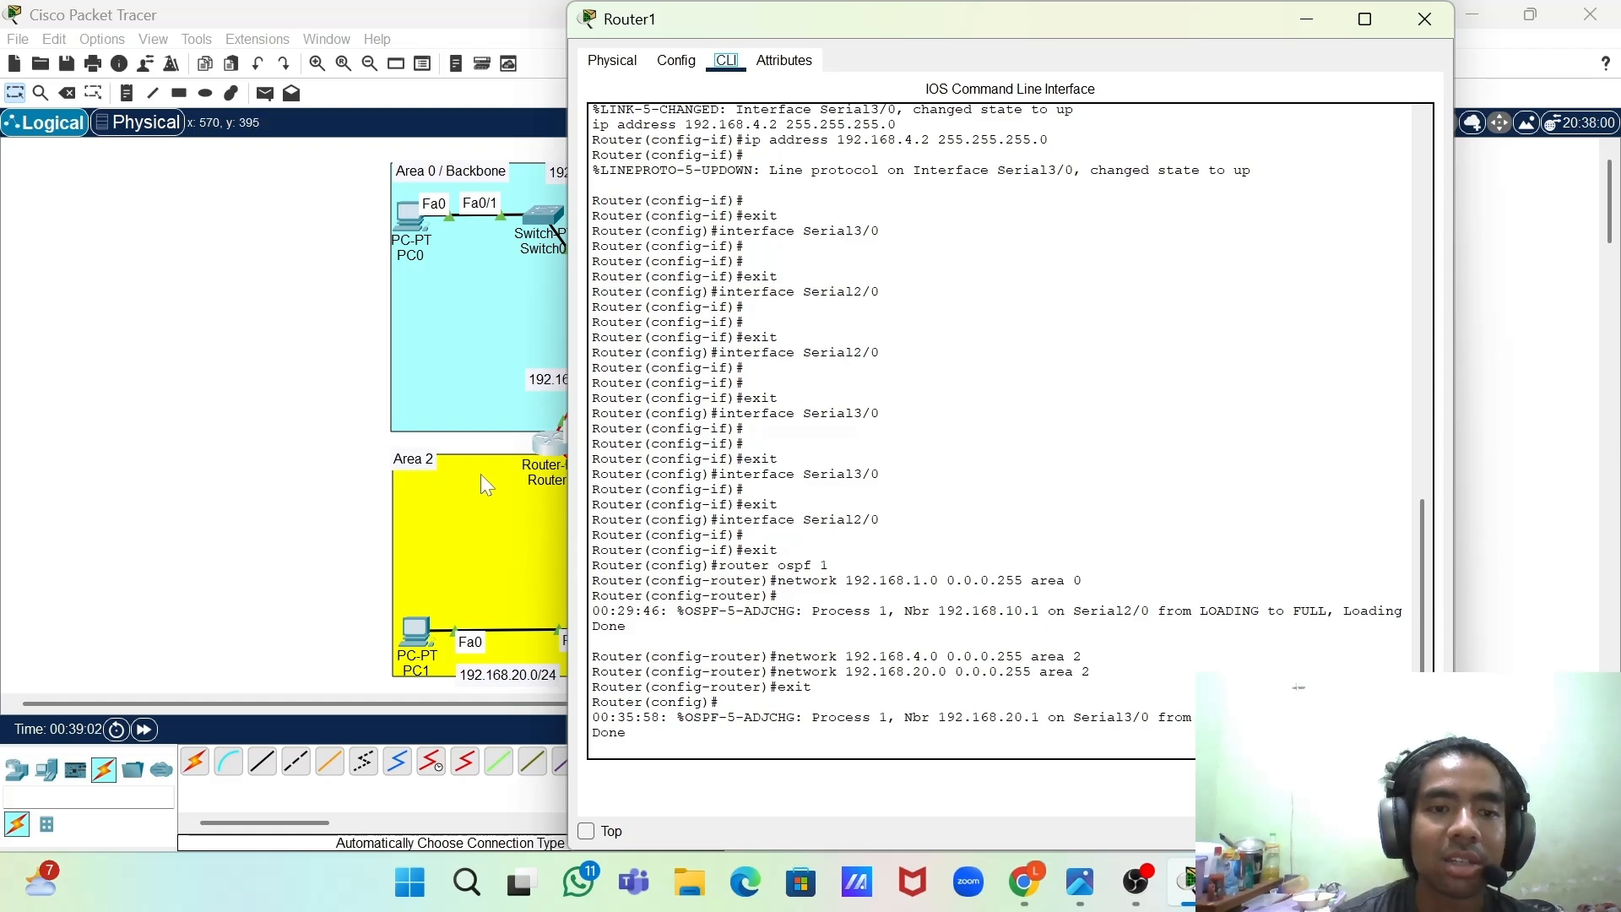
left_click_drag(1088, 33, 1381, 32)
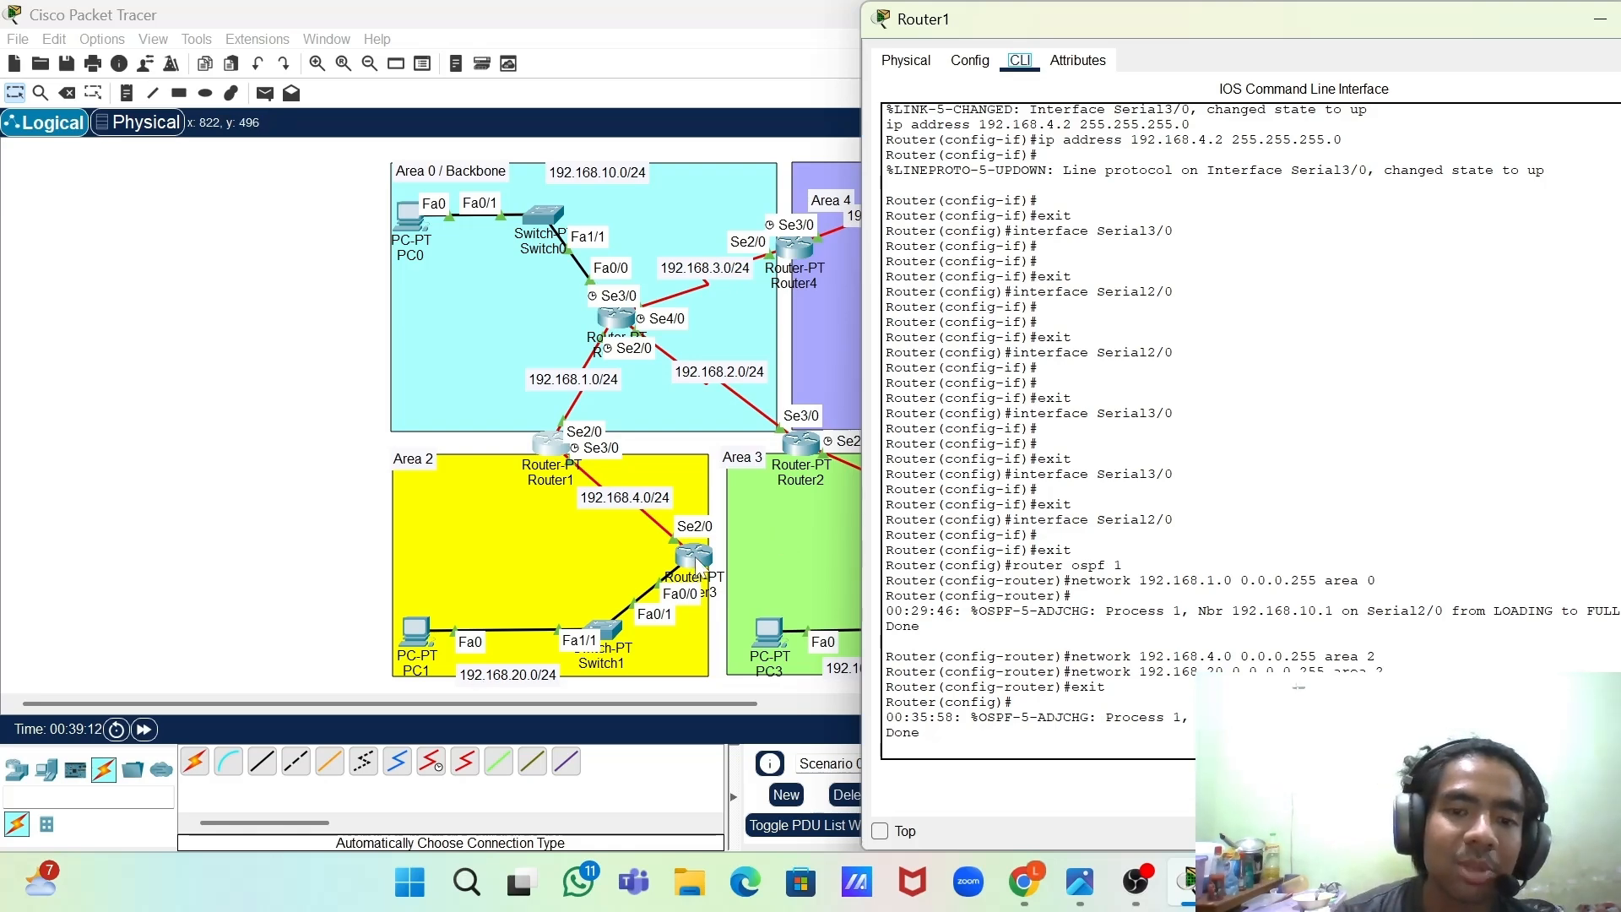
left_click_drag(1238, 17, 1013, 33)
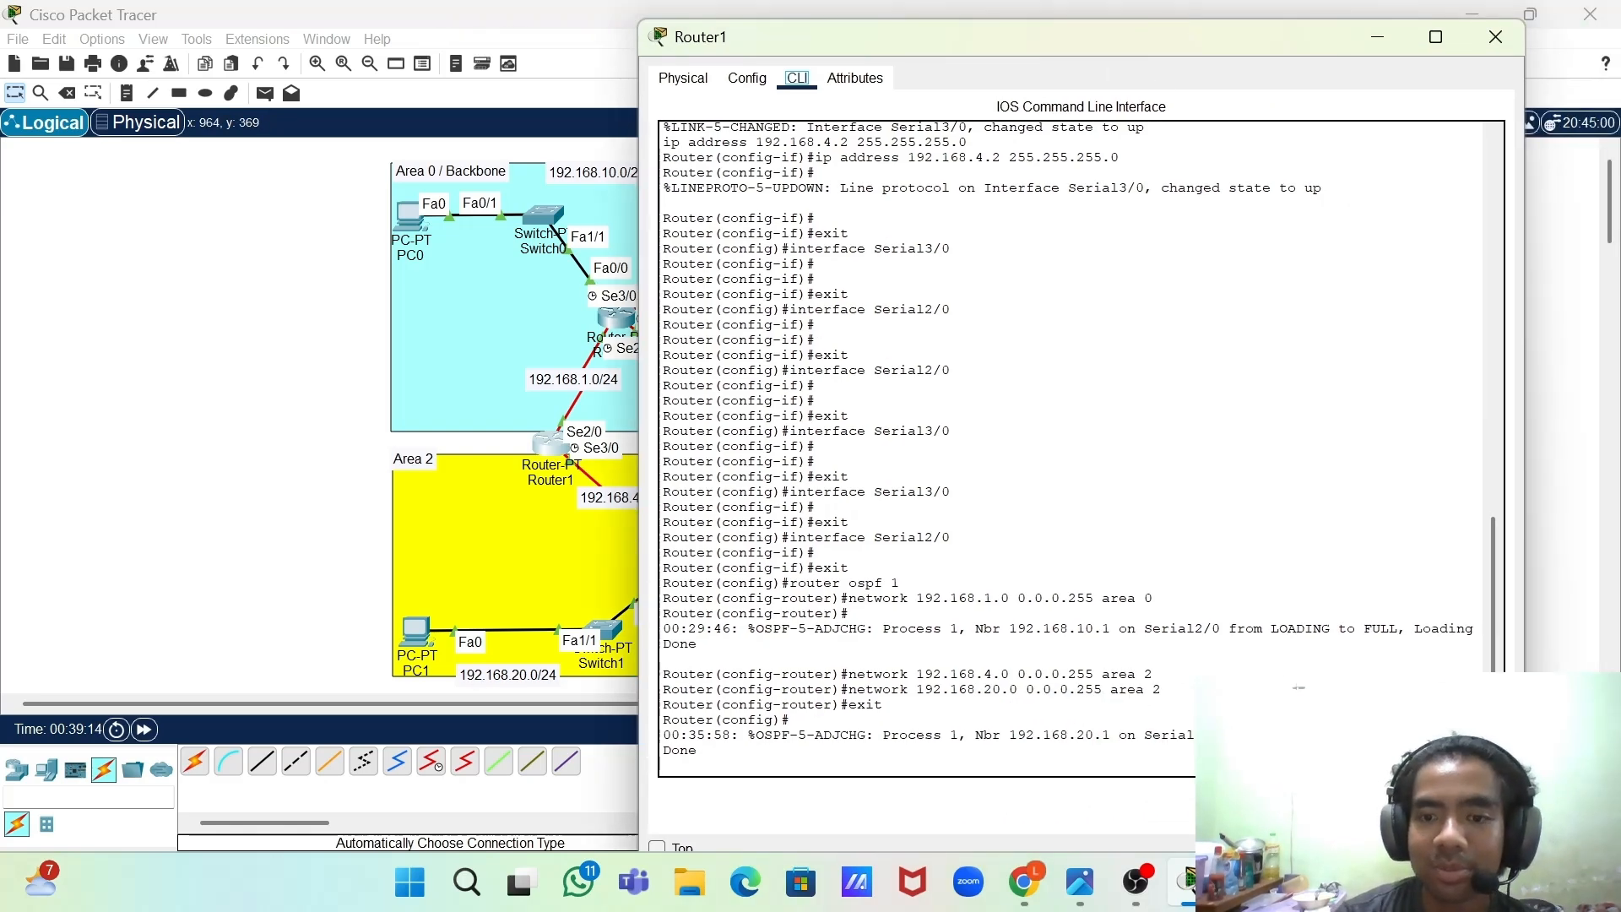
left_click(1383, 28)
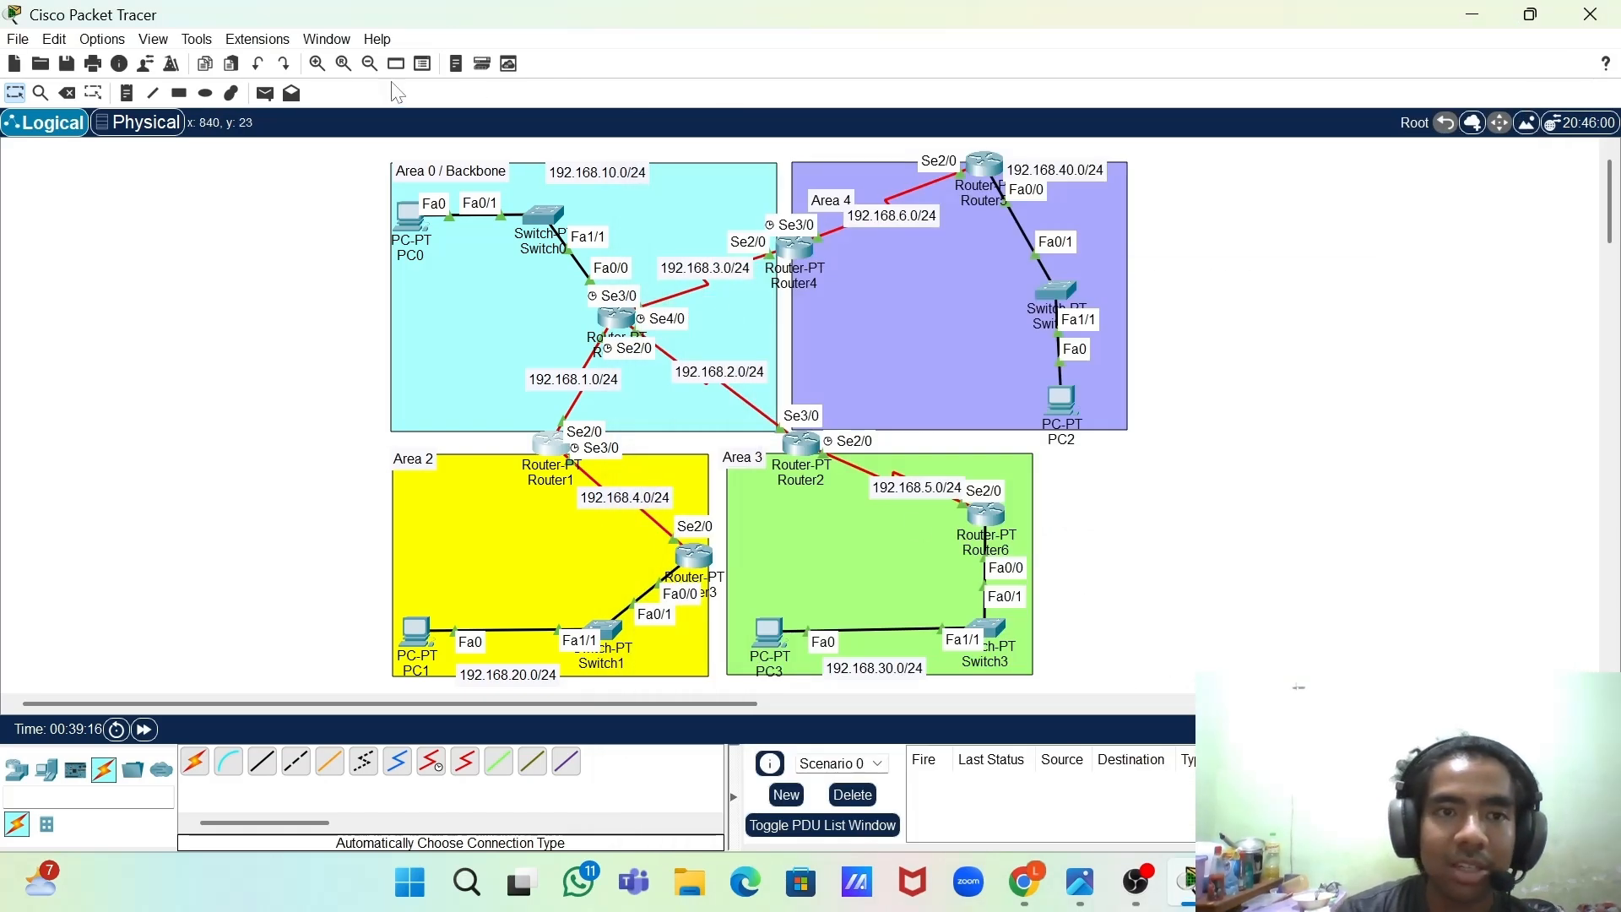
left_click(265, 92)
left_click(412, 218)
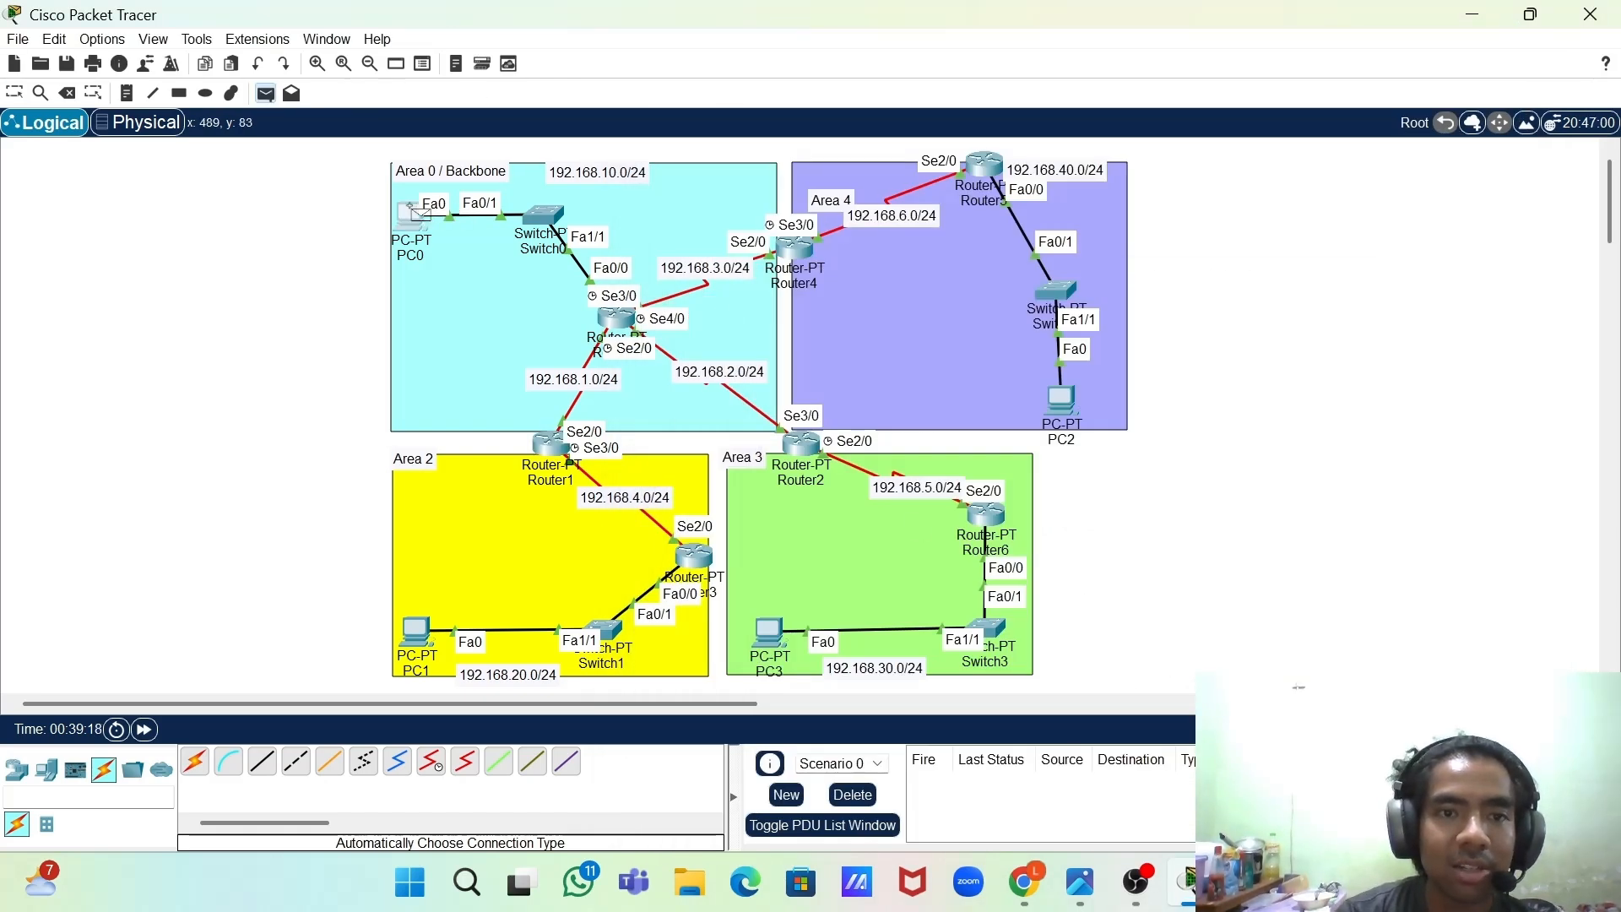
left_click(265, 96)
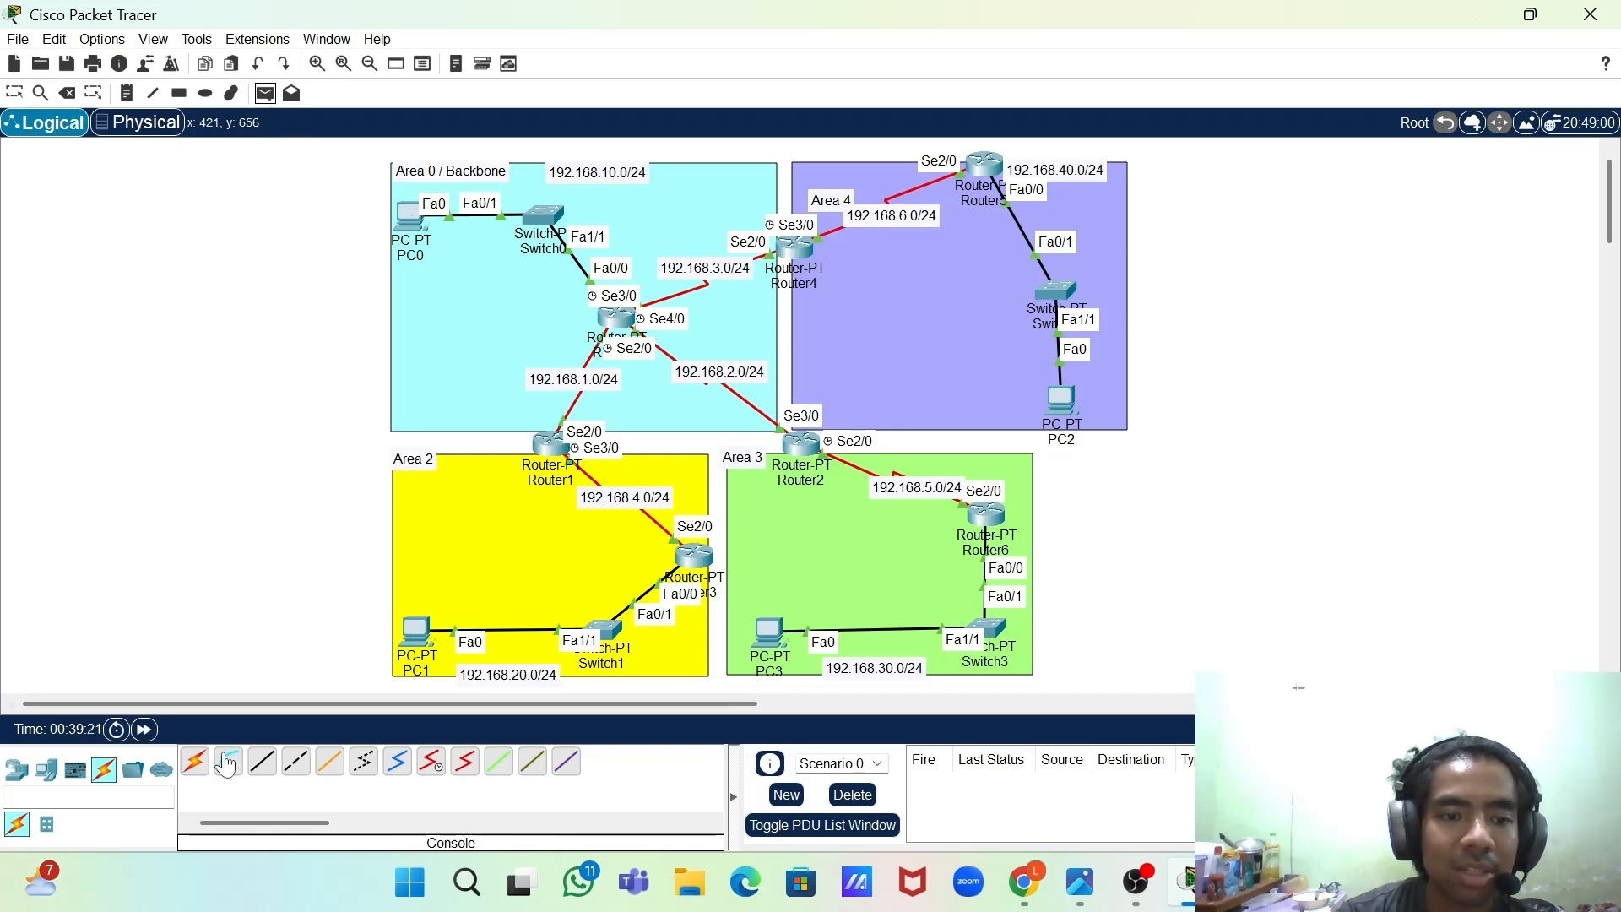
key("Escape")
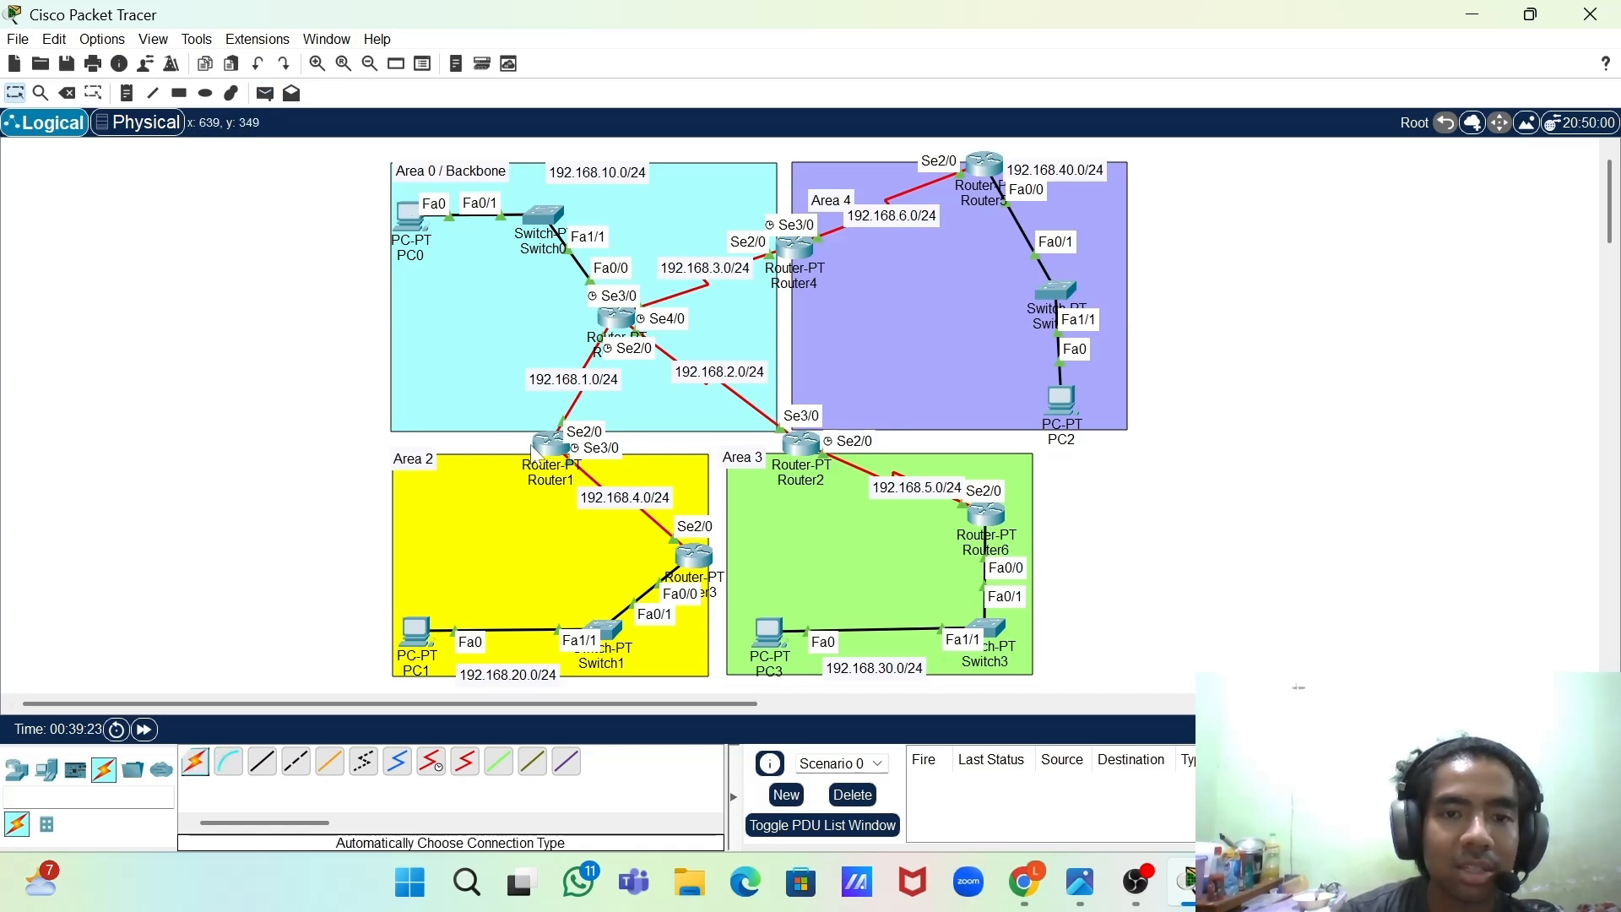
- Review the area 2 OSPF network commands in Router3's command line, moving its window aside and minimizing it when done
left_click(702, 557)
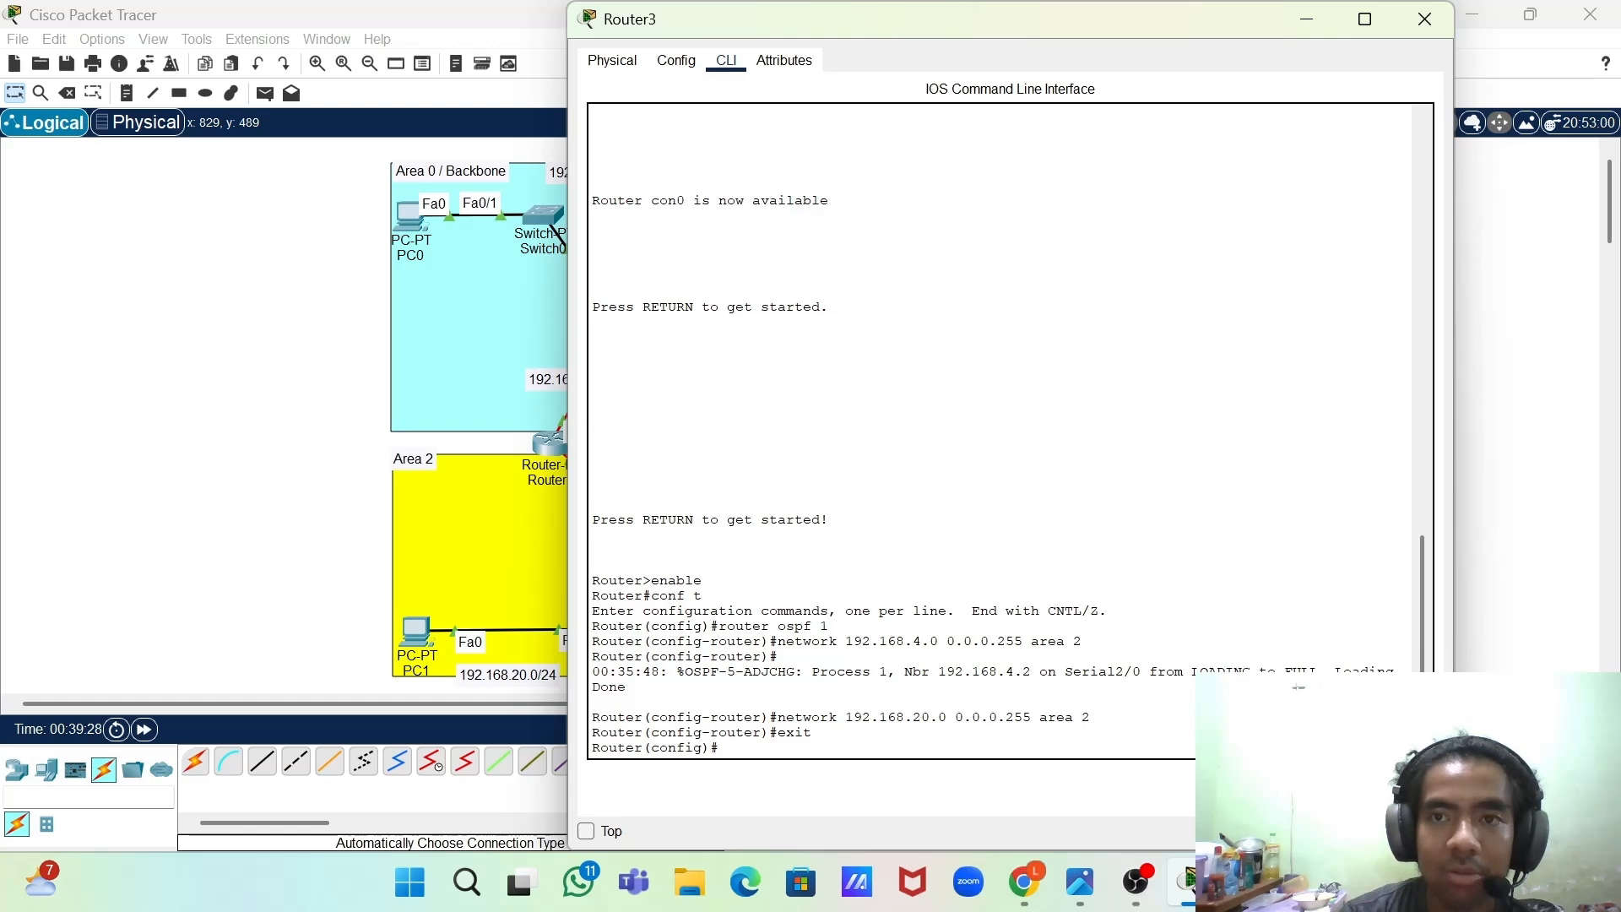
left_click_drag(1106, 34, 1322, 157)
left_click(1491, 17)
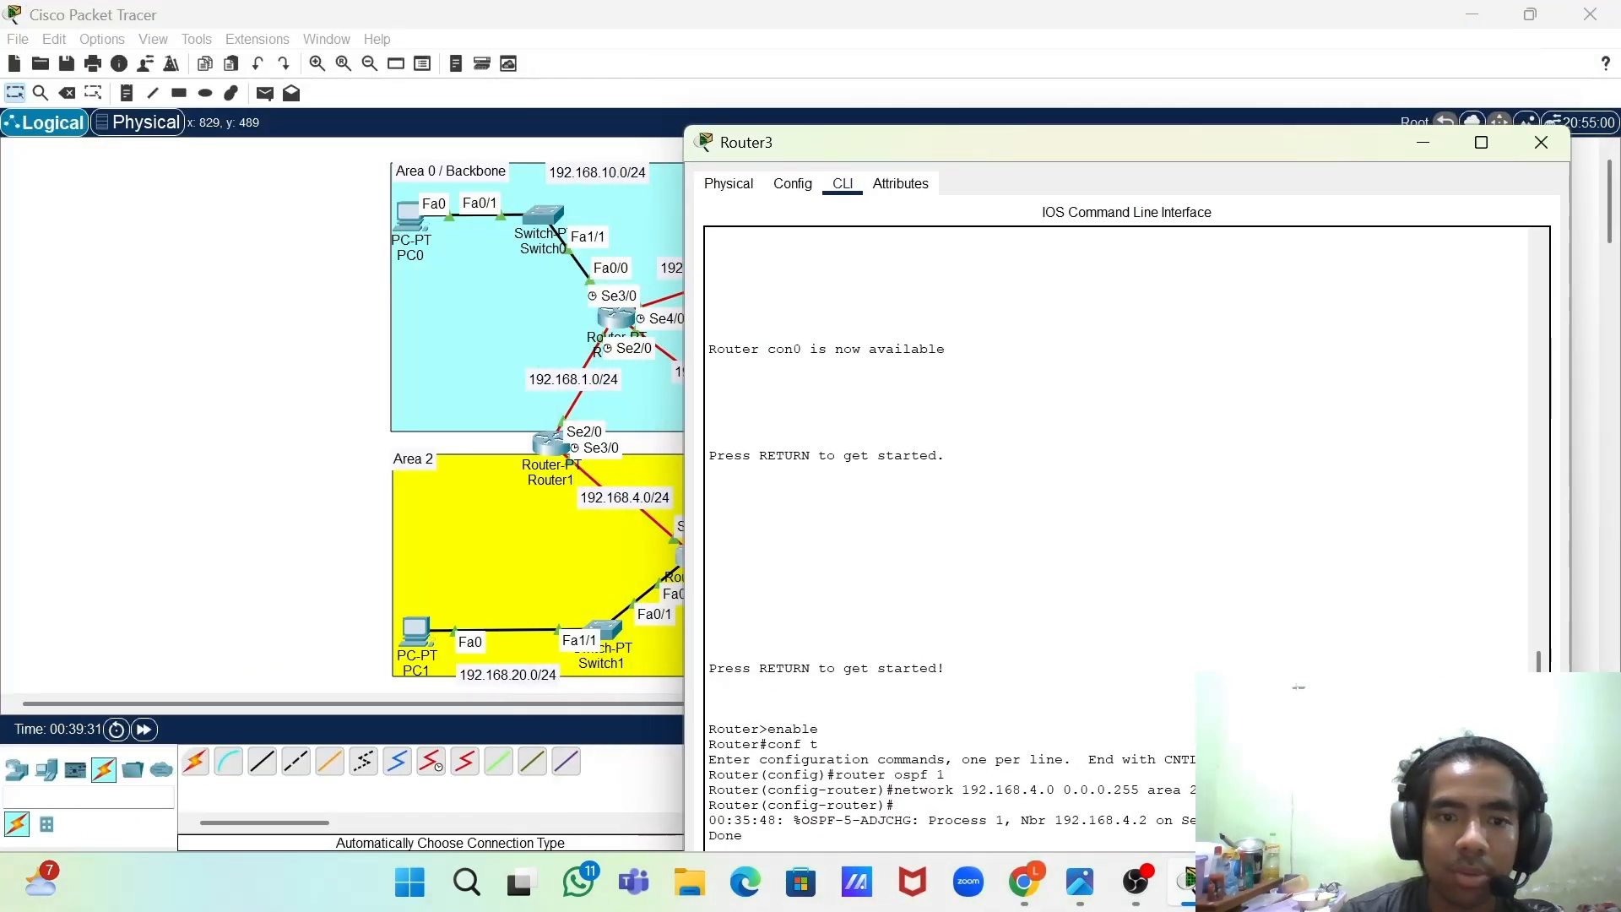
left_click_drag(1209, 153, 1141, 58)
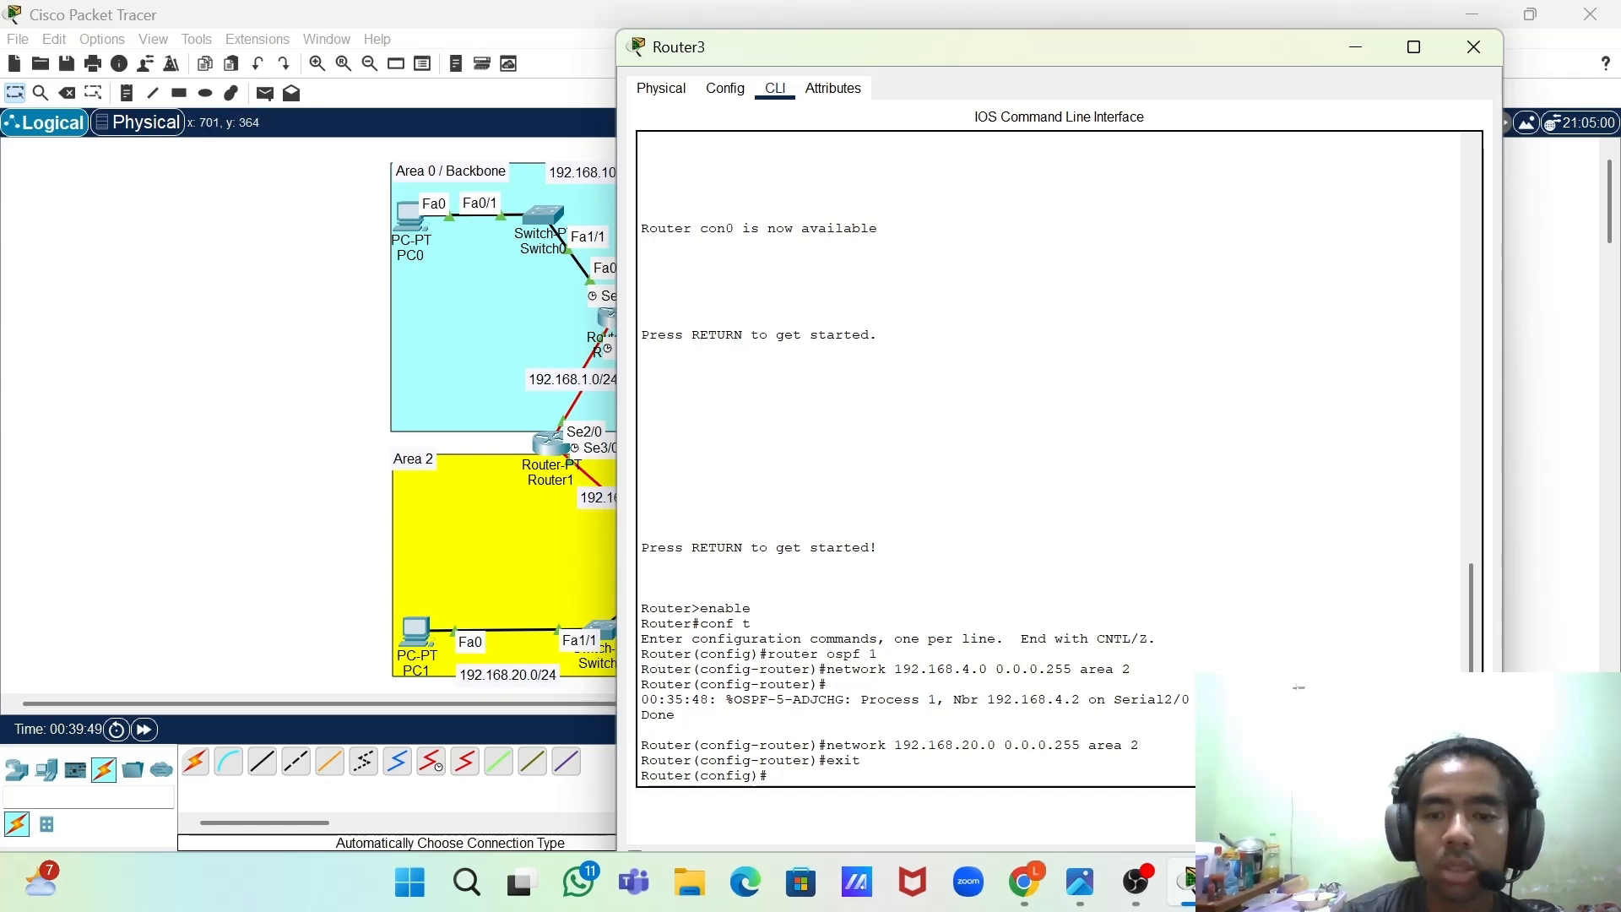
left_click(1354, 48)
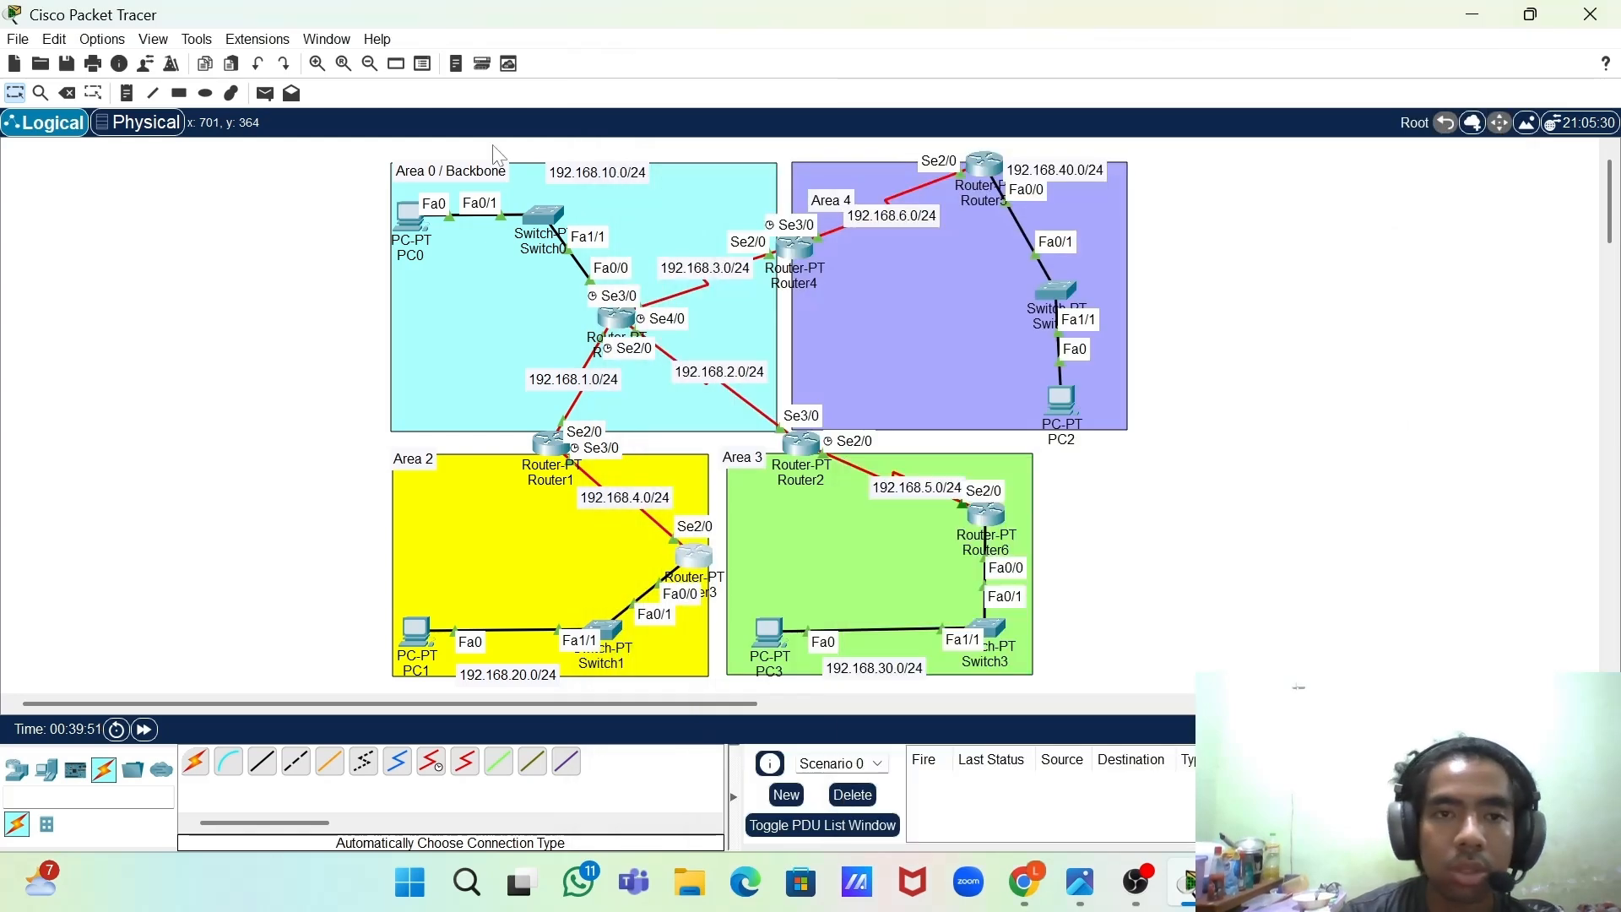
- Send a simple PDU from PC0 in Area 0 to PC1 in Area 2 to test connectivity
left_click(264, 93)
left_click(410, 216)
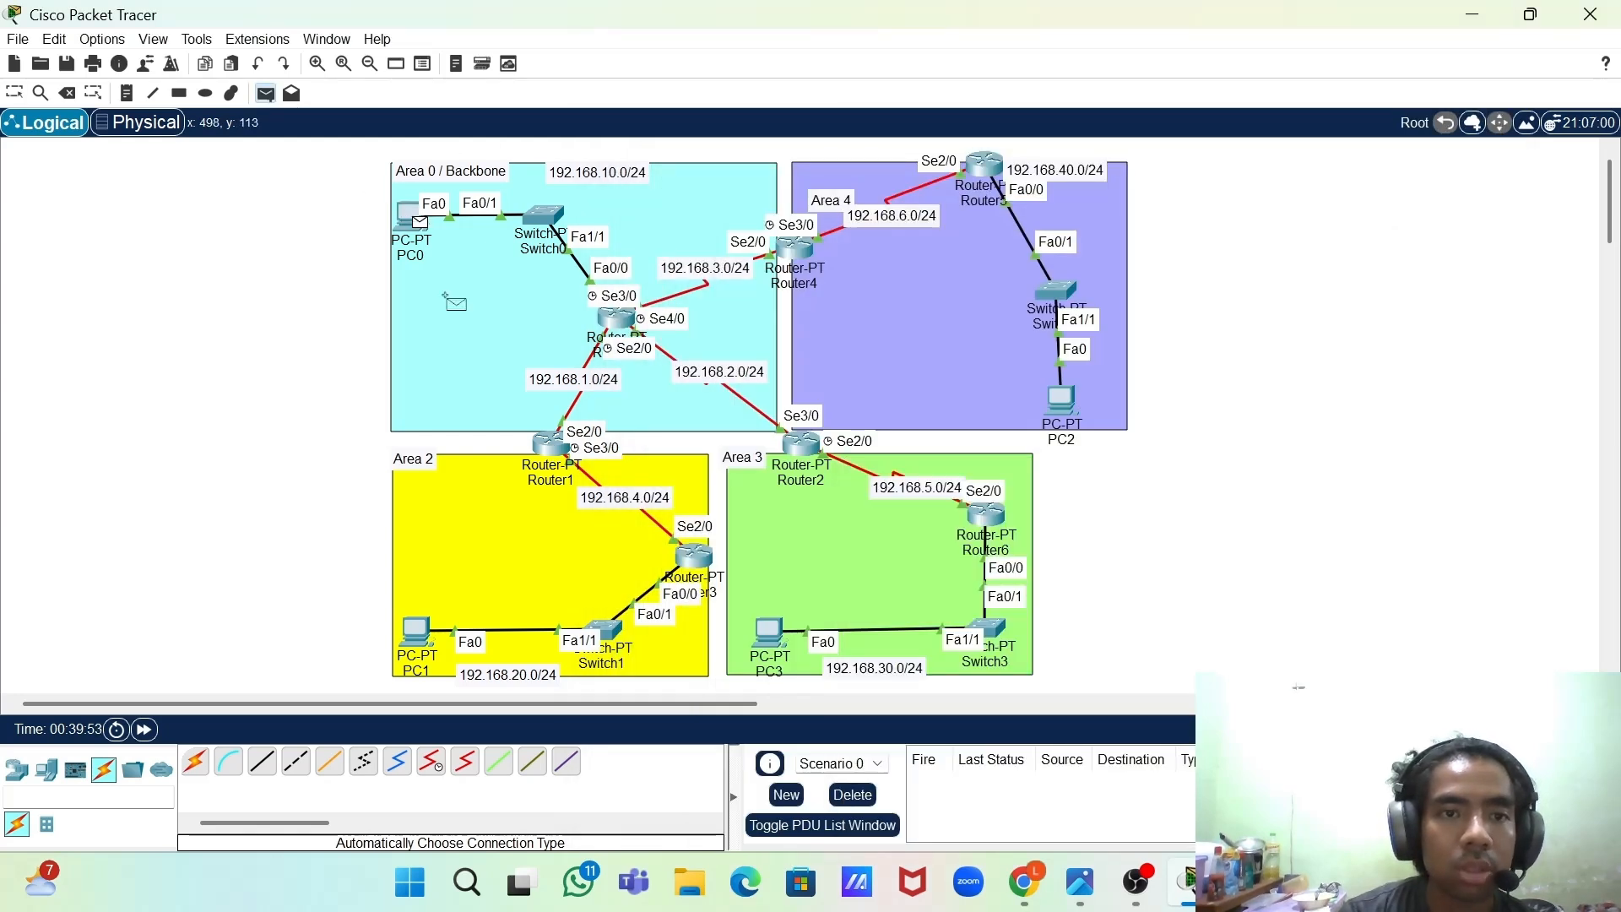
left_click(414, 629)
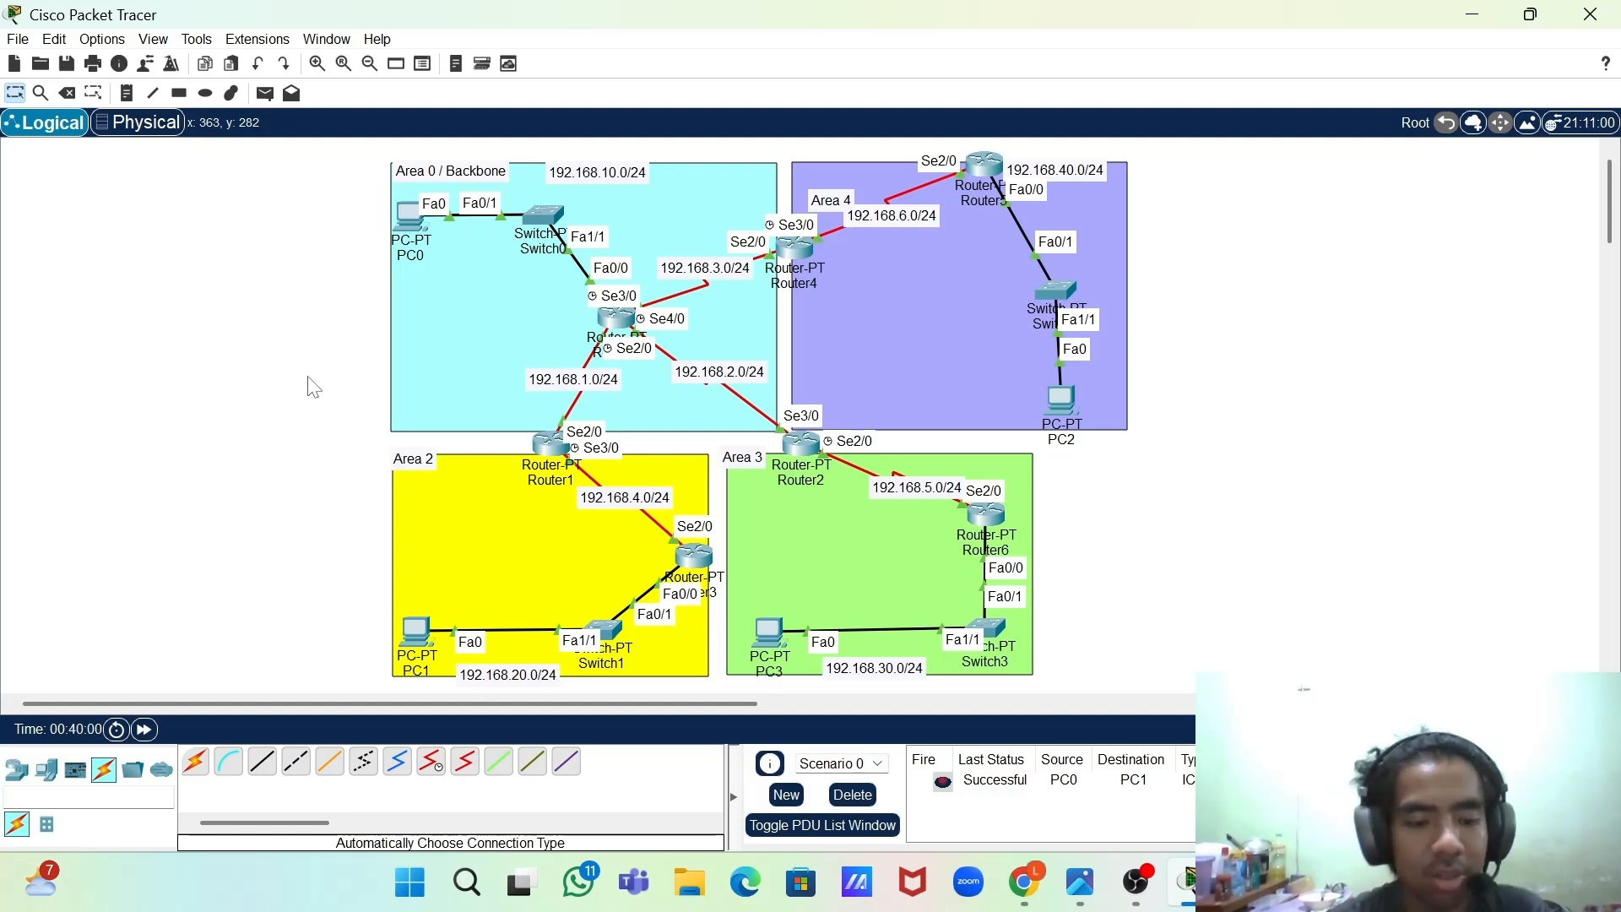
- Tile Packet Tracer beside the topology image, switch Router6's window to its command line, and minimize it
key("super+Right")
scroll(1129, 492, "right", 3)
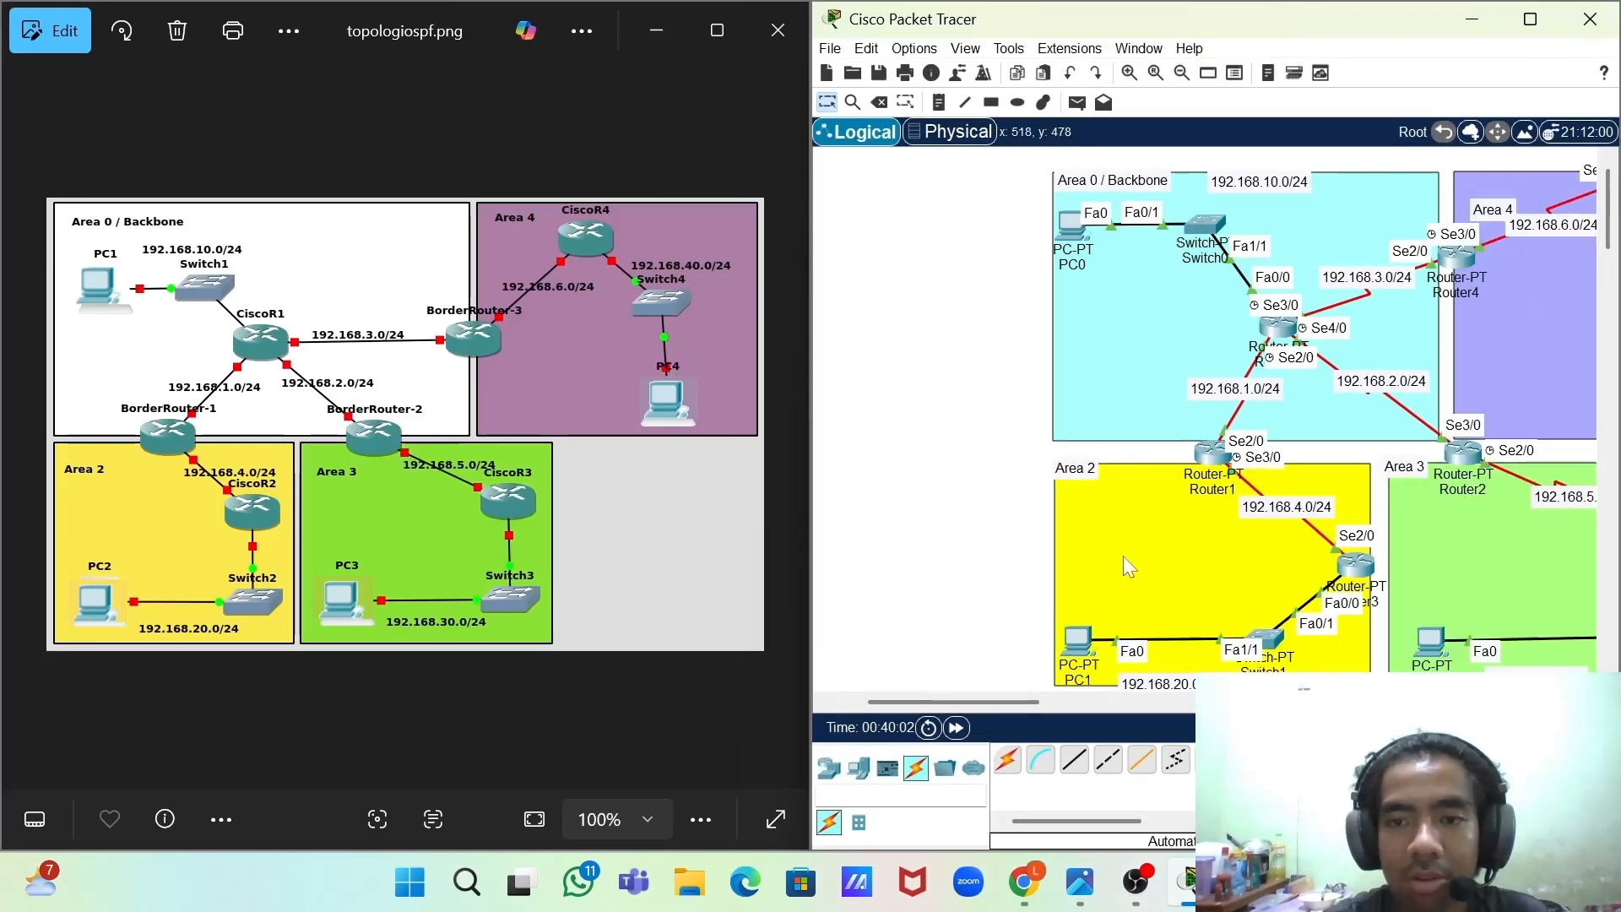
scroll(1197, 591, "right", 4)
scroll(1197, 590, "right", 2)
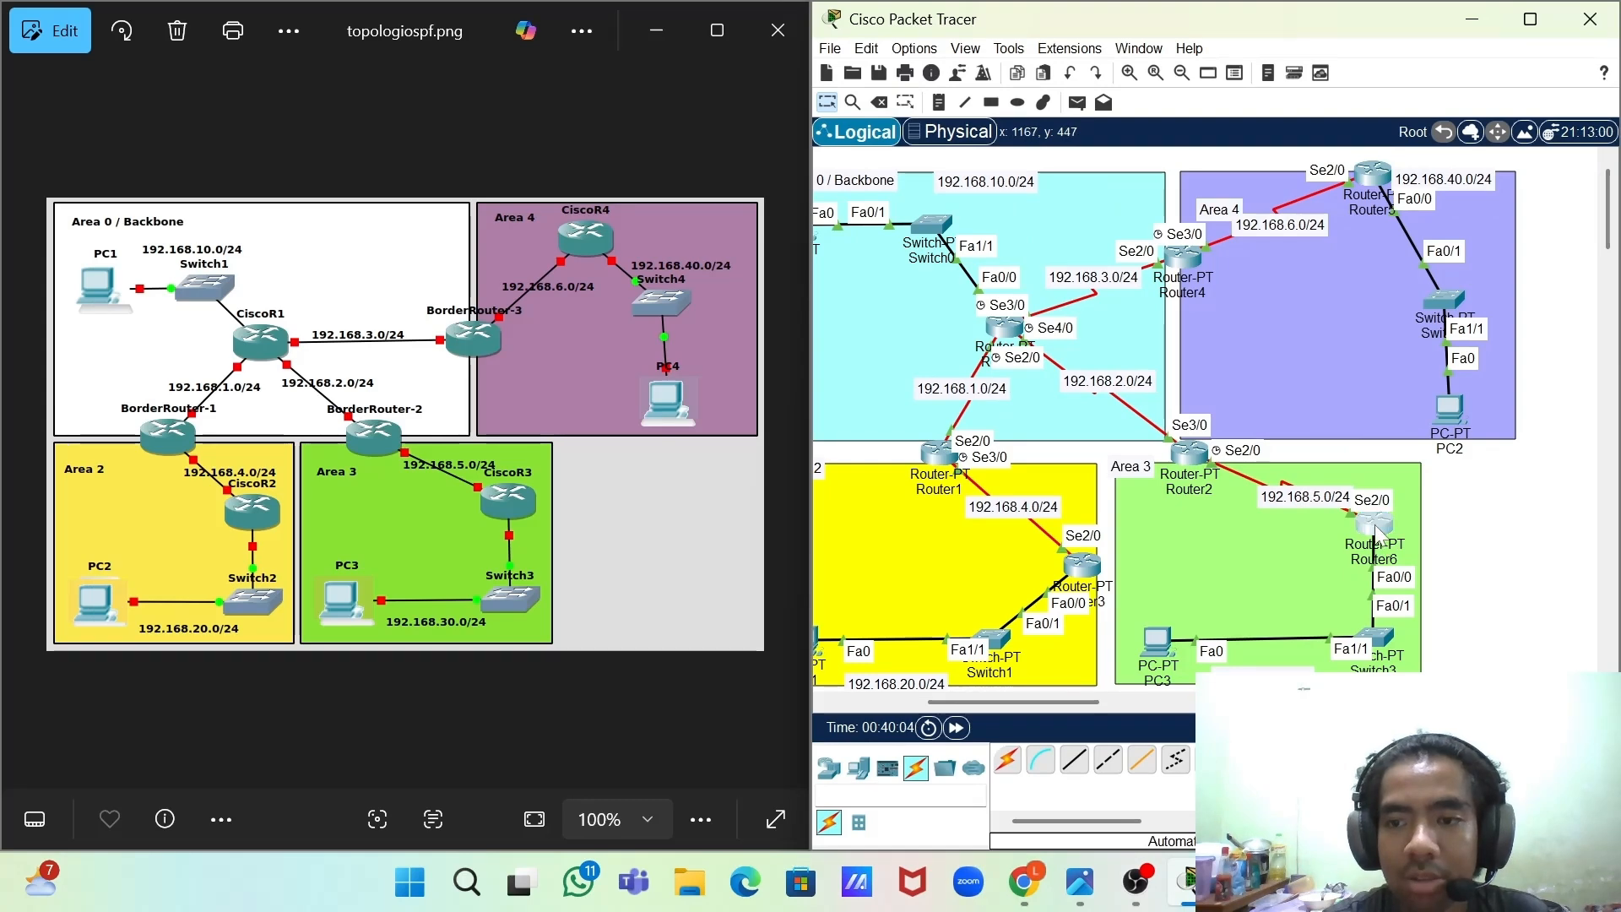
left_click(1375, 526)
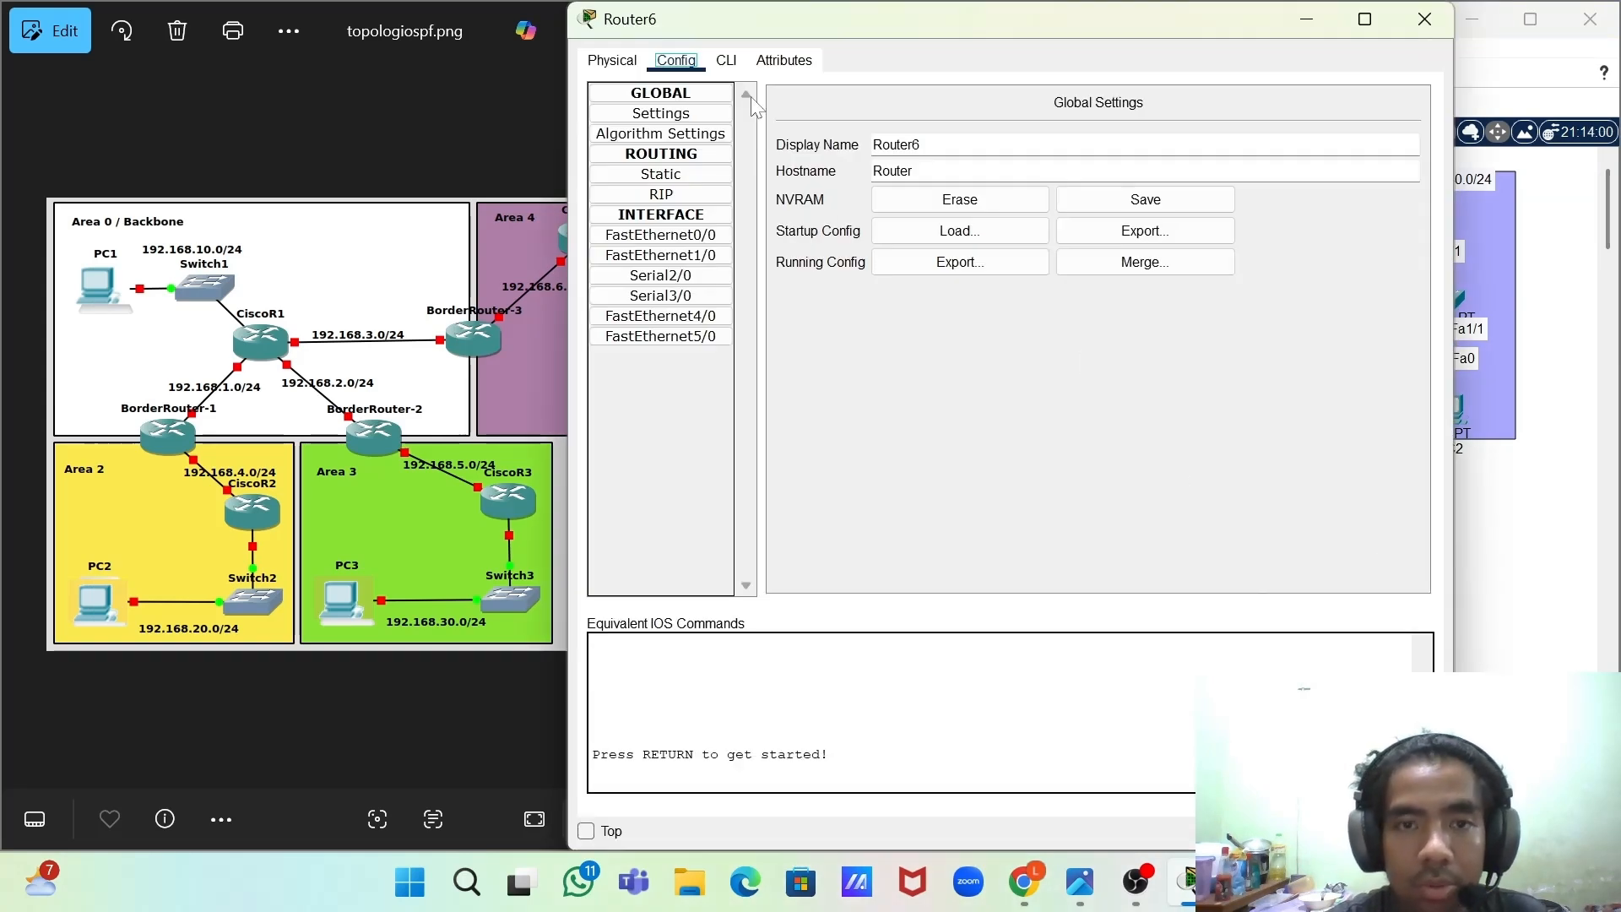
left_click(726, 61)
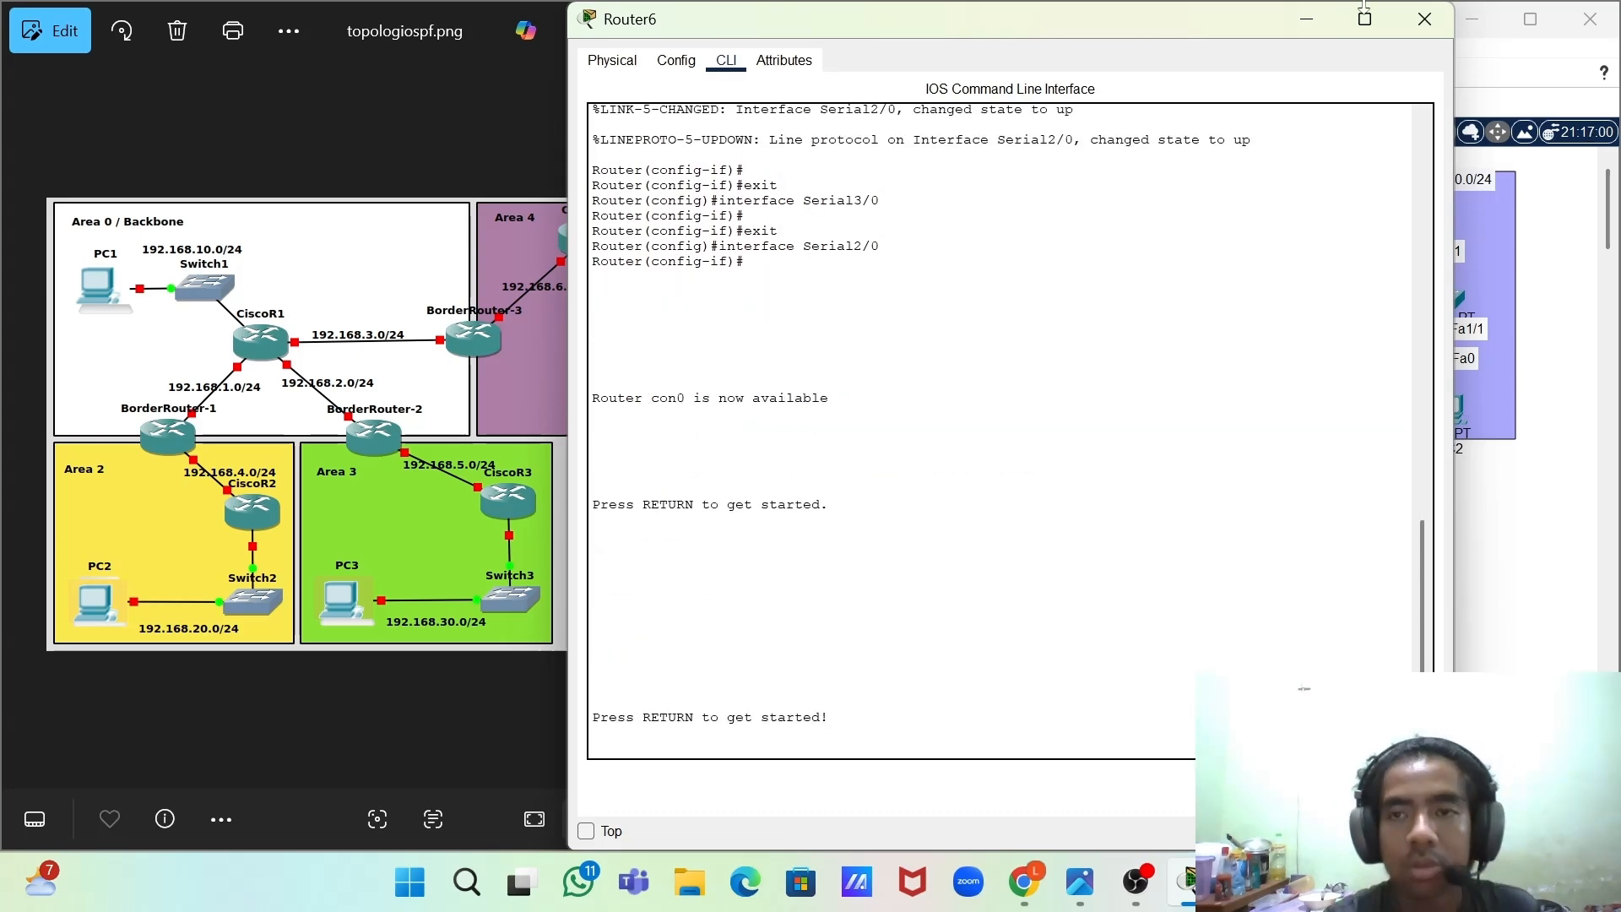
left_click(1315, 22)
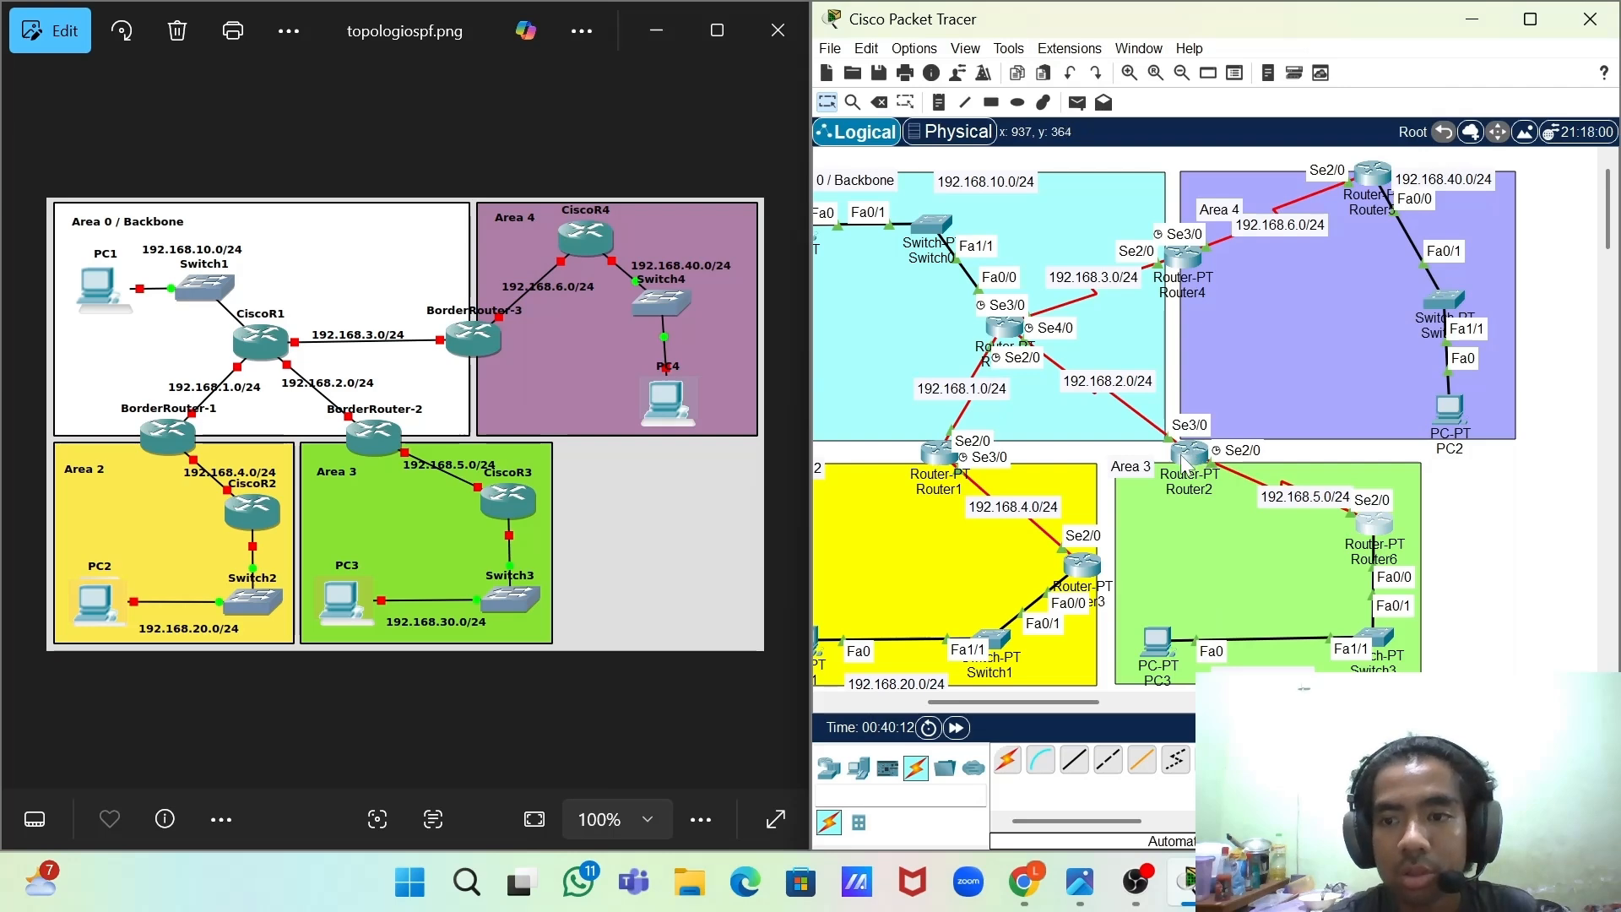
- Review Router2's OSPF network commands against the Area 3 part of the topology image, and minimize its window
left_click(1192, 456)
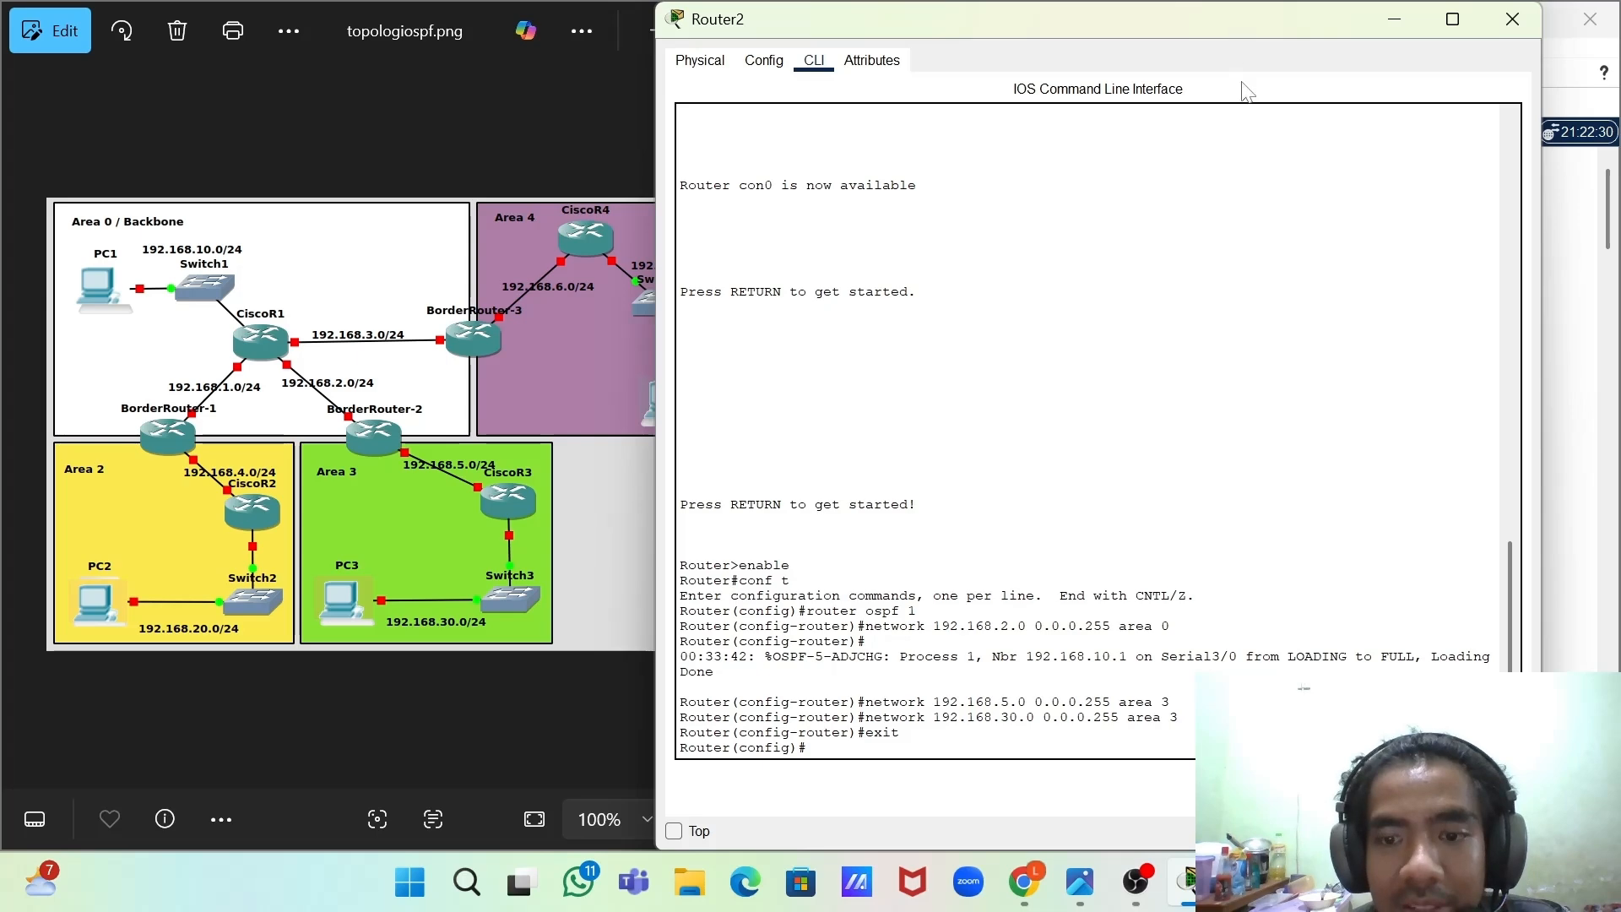
left_click_drag(1232, 19, 1231, 116)
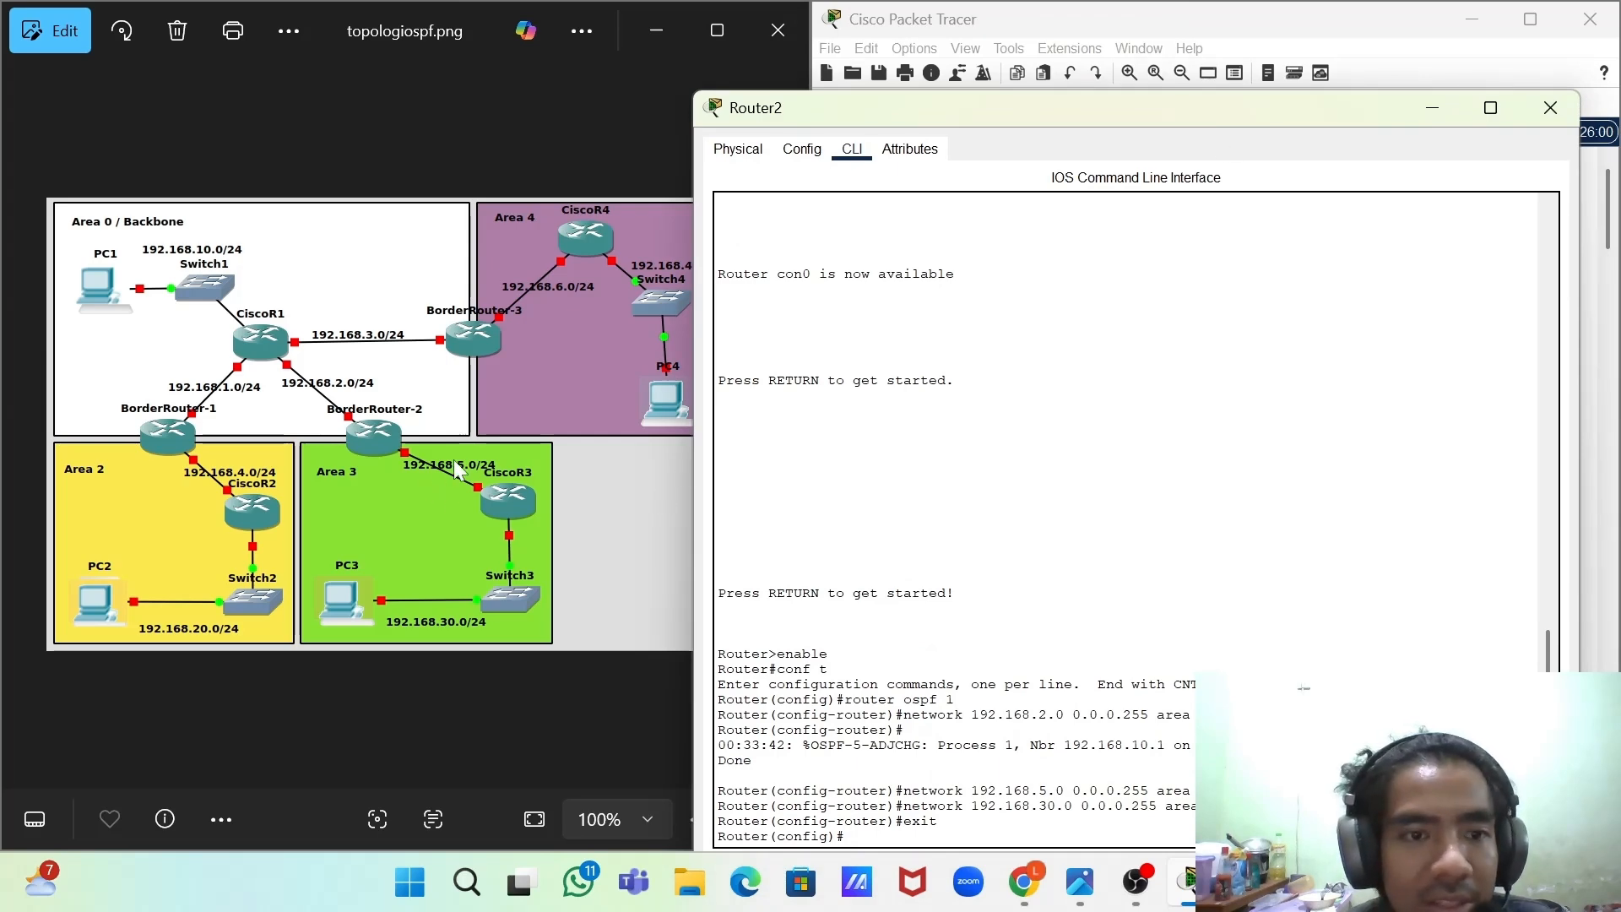
left_click_drag(1129, 124, 1128, 1)
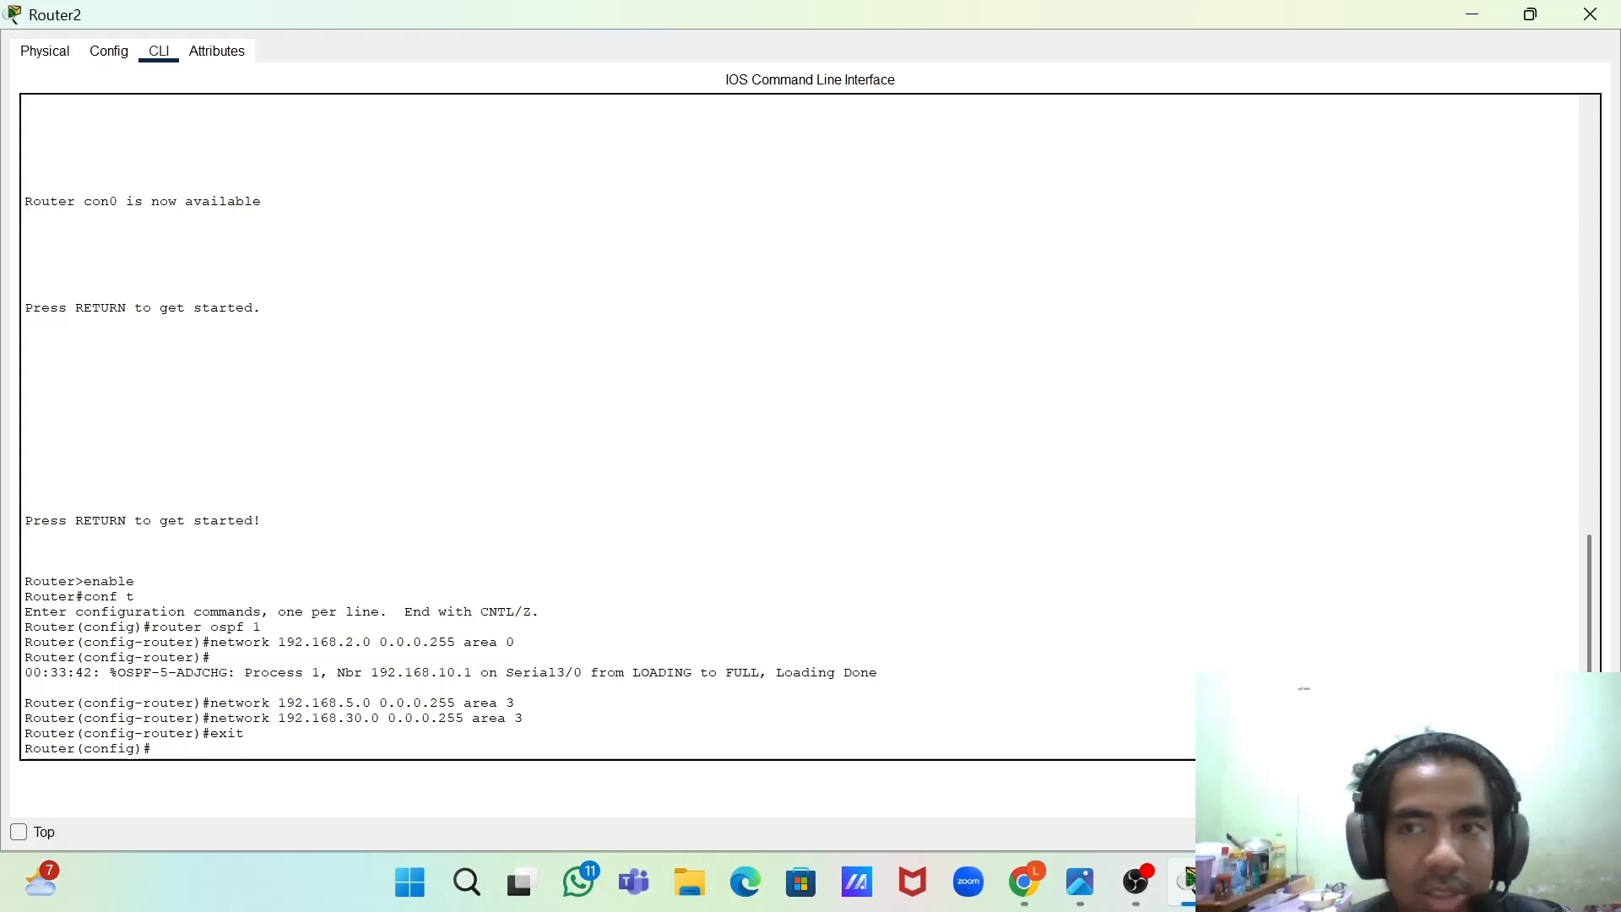
left_click(1529, 14)
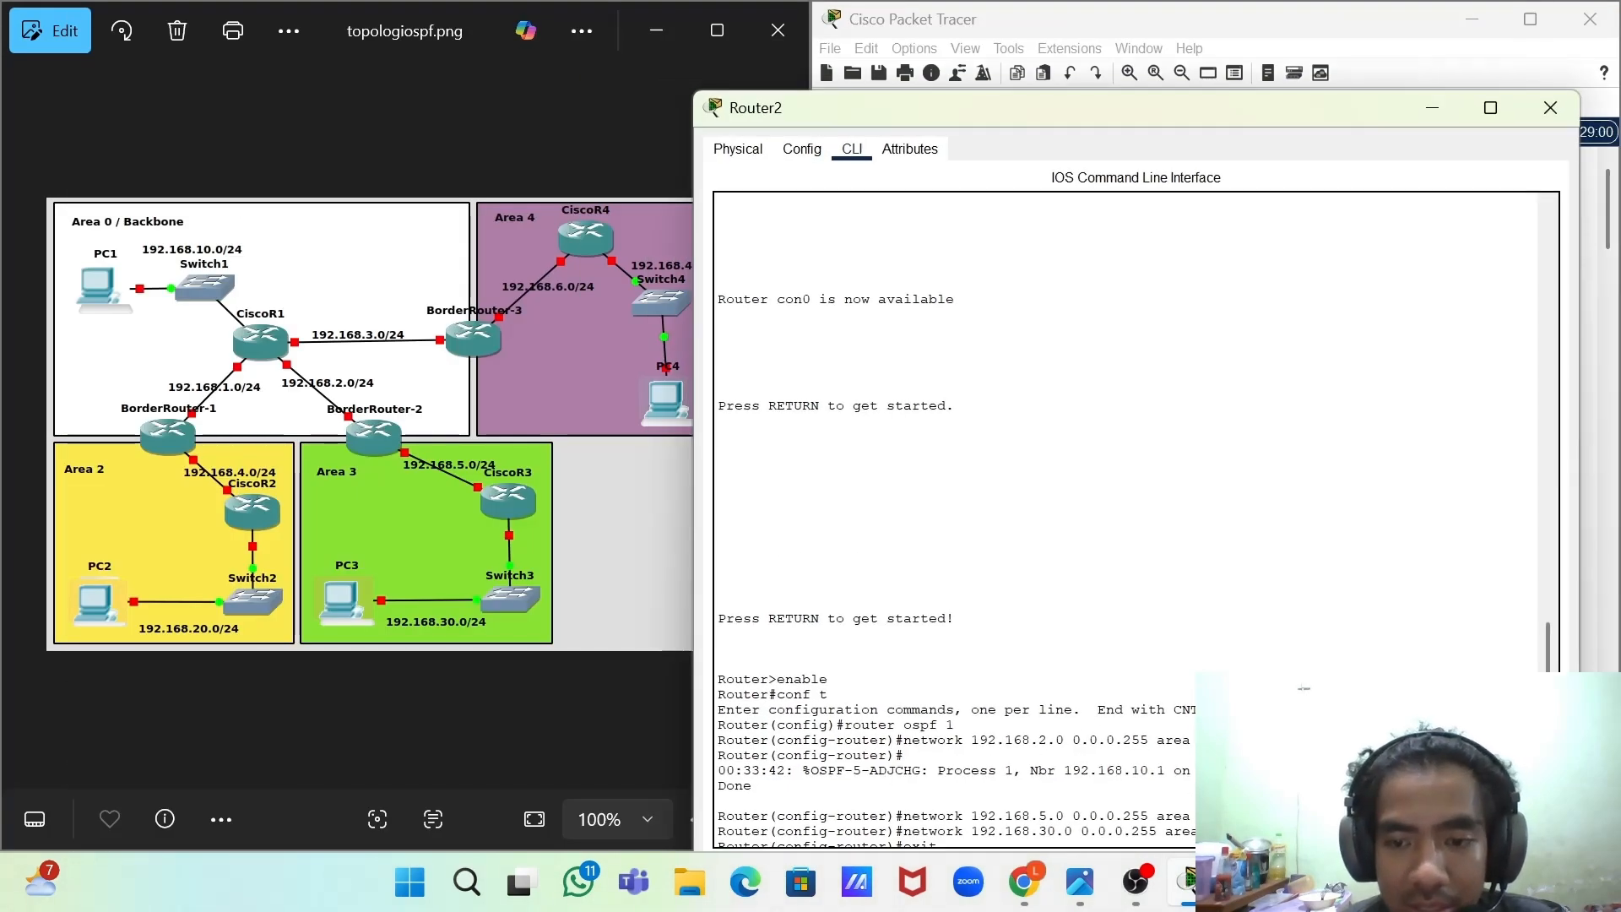
left_click_drag(1202, 114, 1215, 59)
scroll(1127, 457, "down", 1)
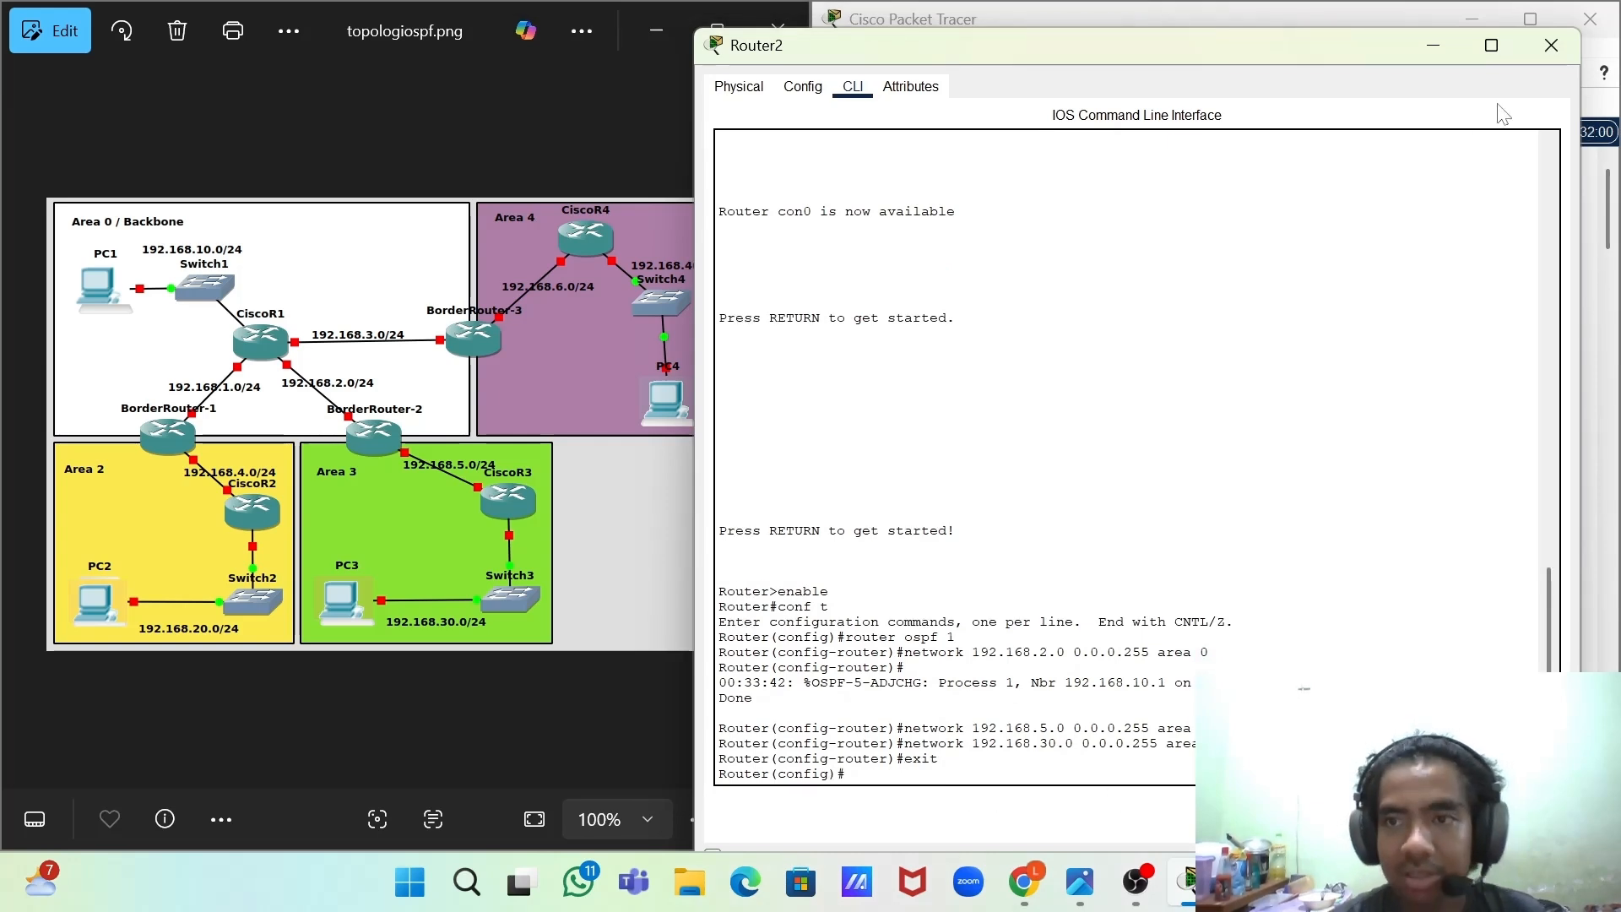
left_click(1434, 49)
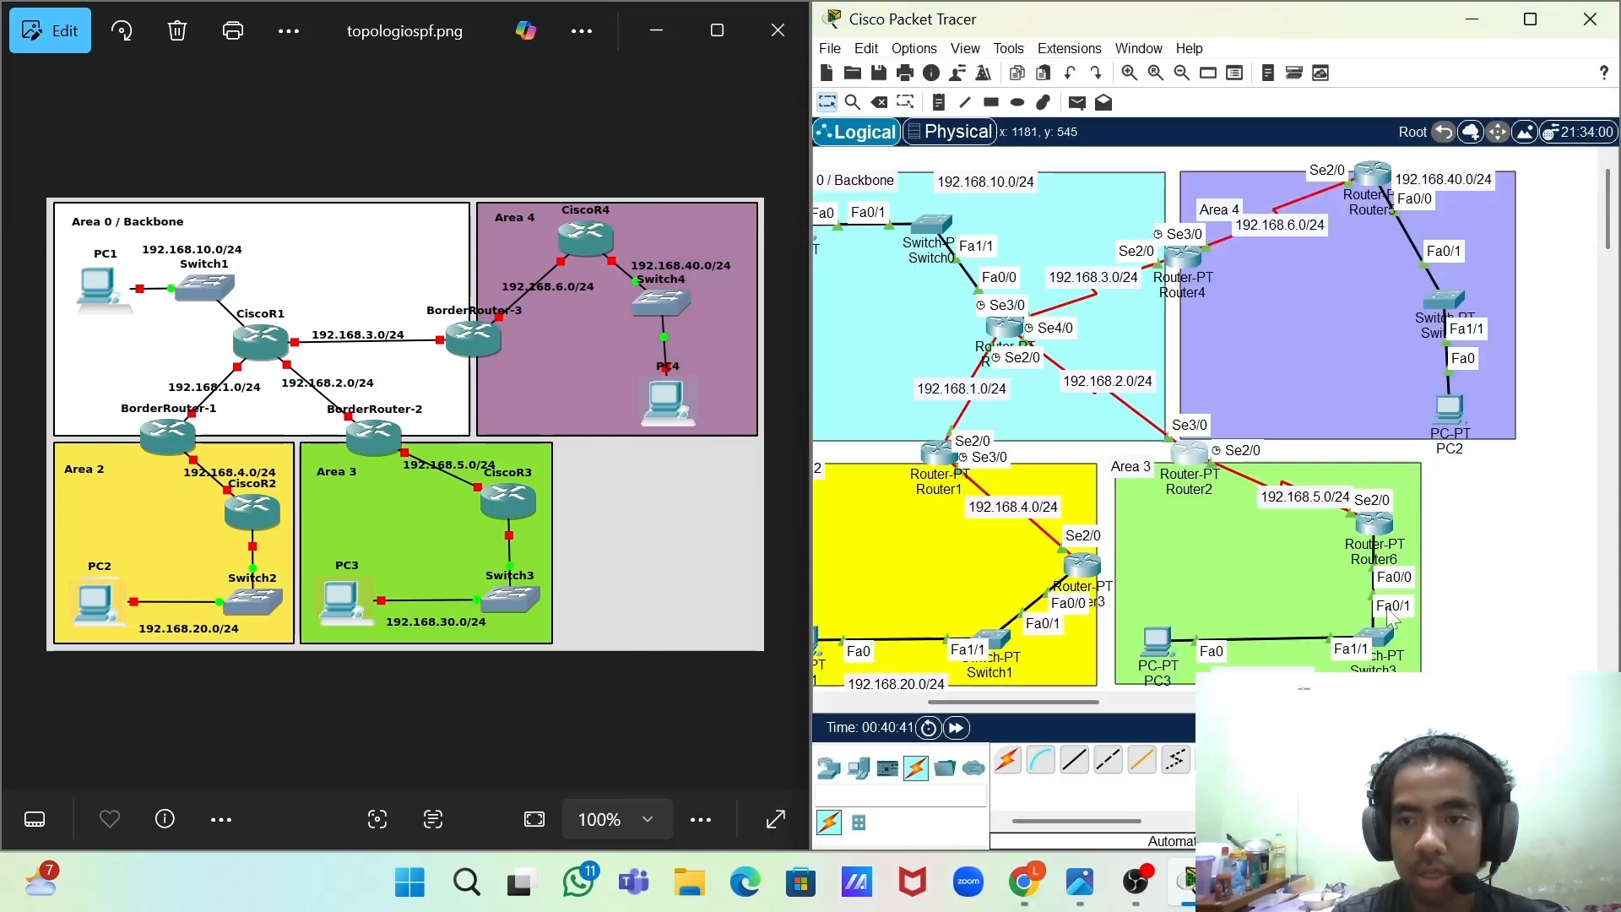
- Start a command-line session on Router6 and enter privileged EXEC mode with enable
left_click(1375, 525)
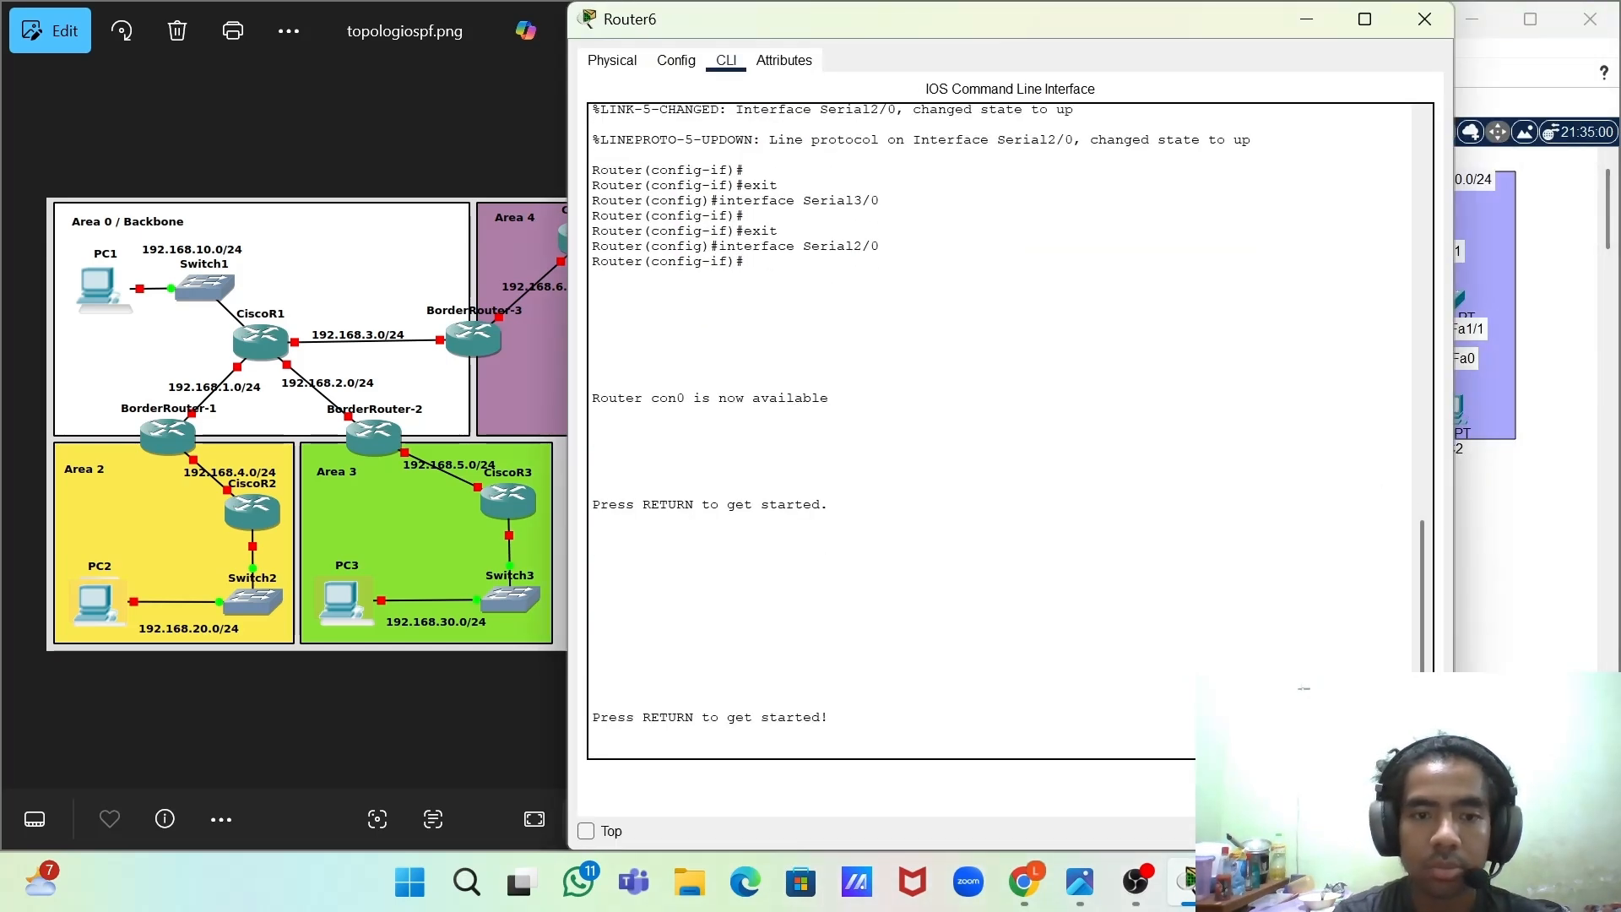
key("Return")
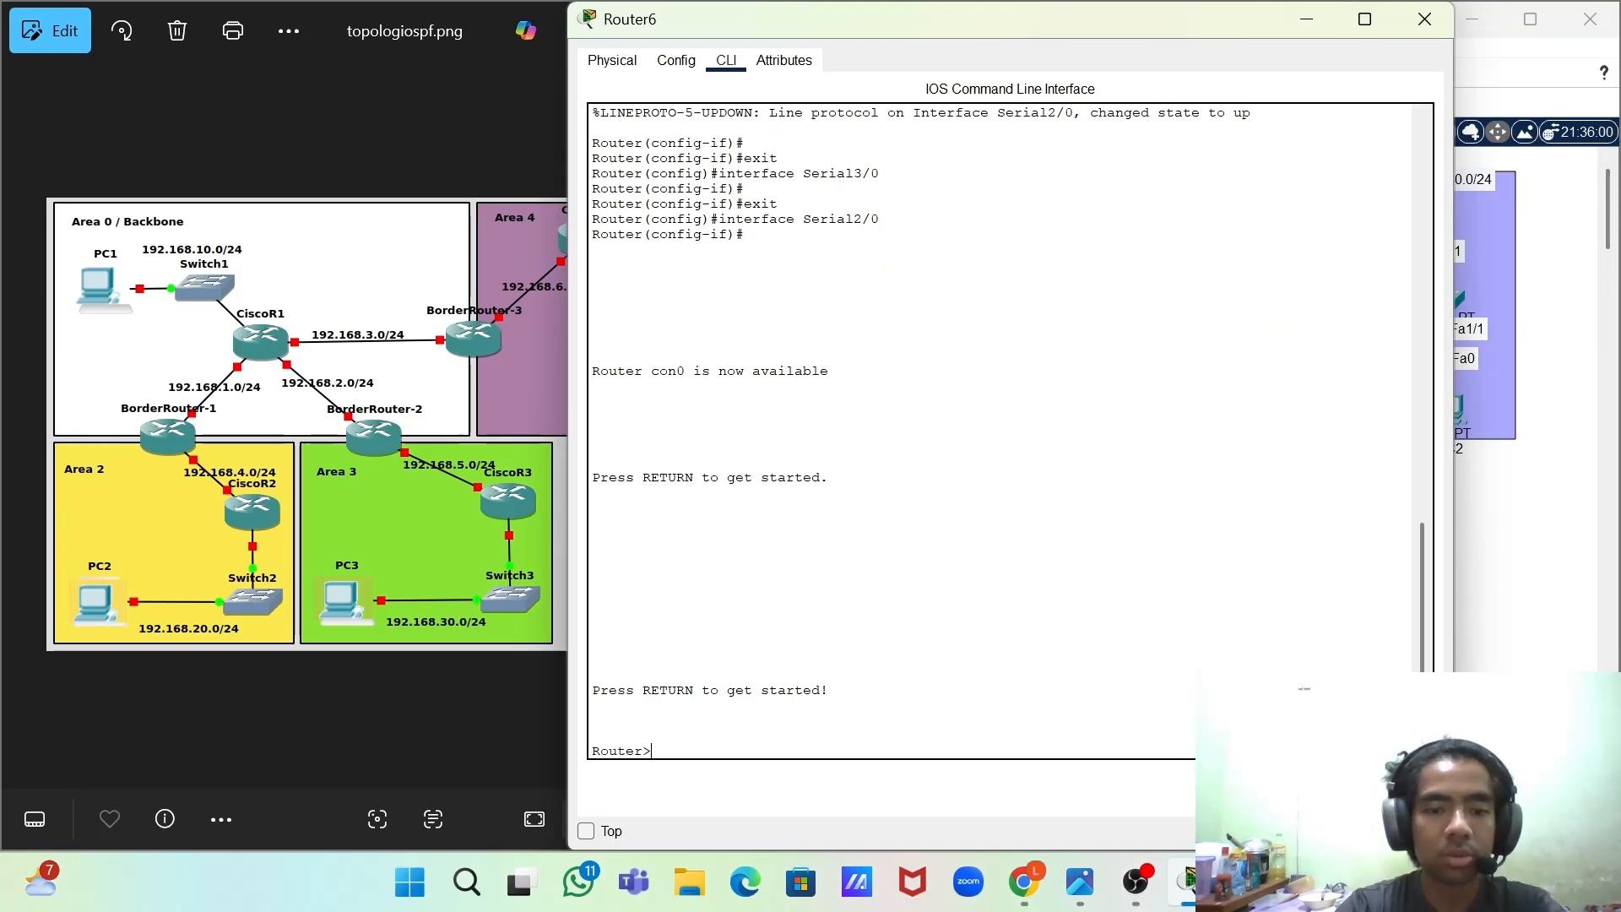
type("enable")
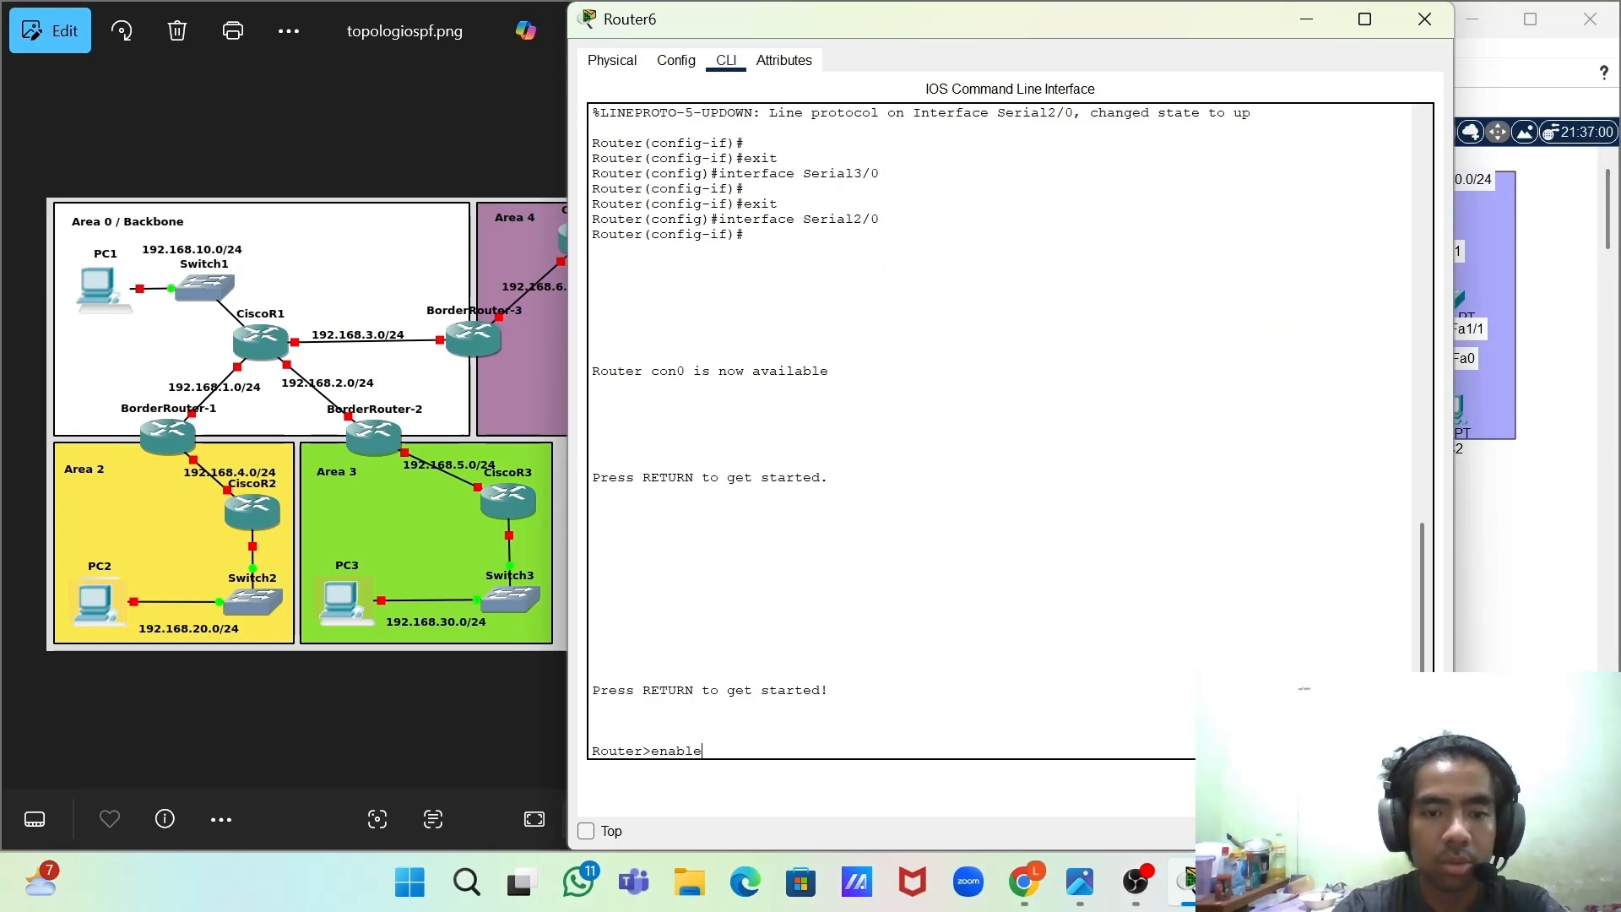
key("Return")
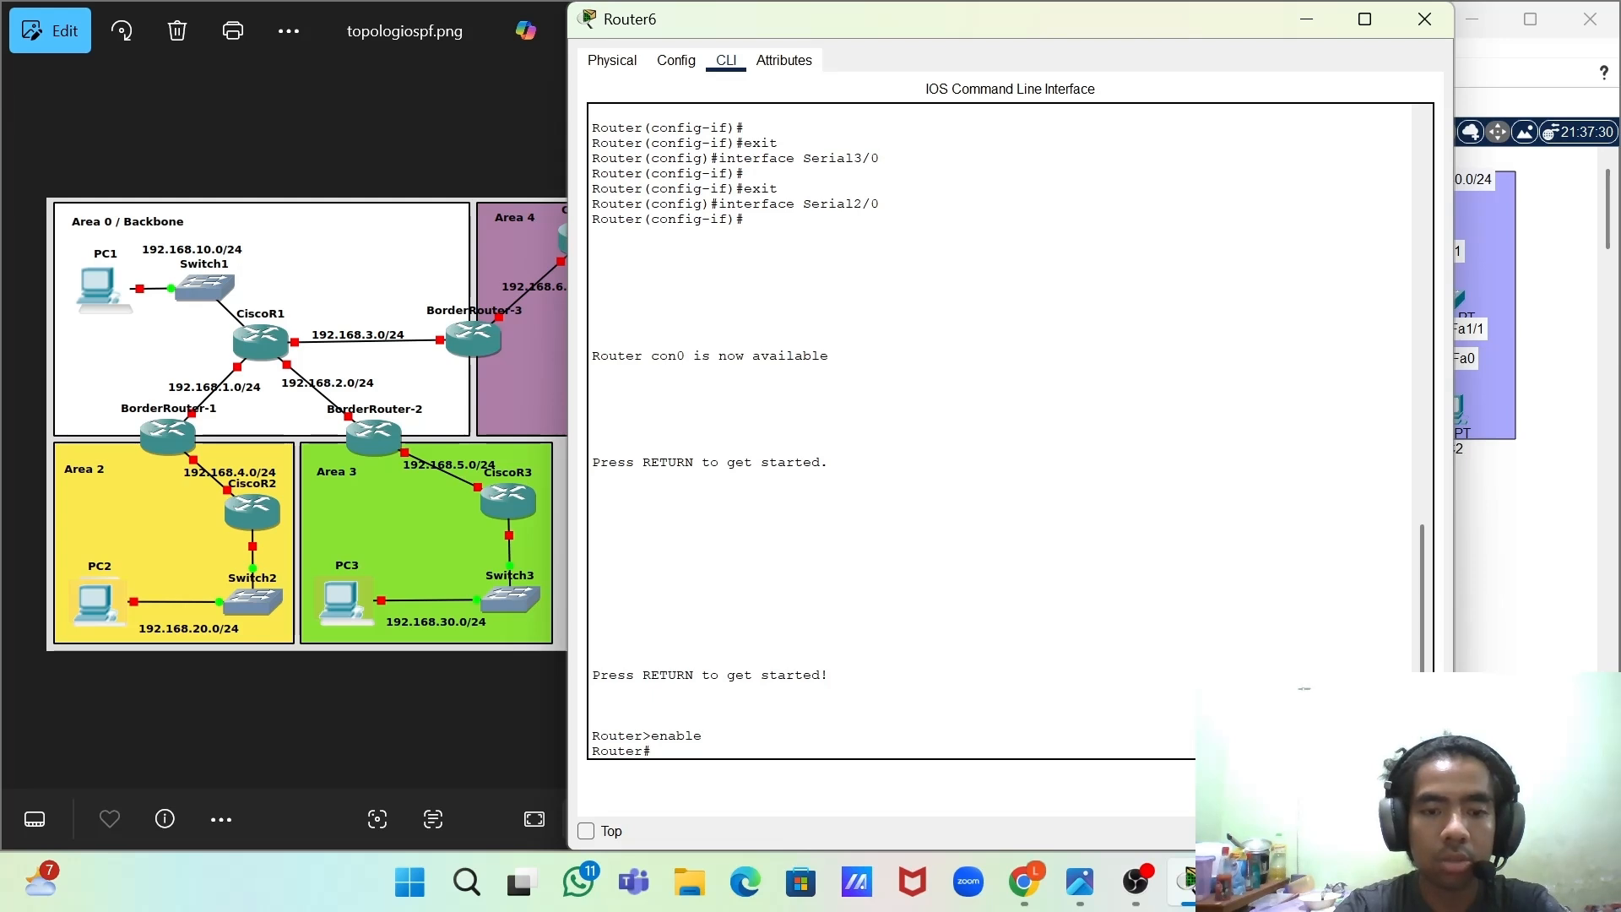
- Enter global configuration mode on Router6 with conf t and start OSPF process 1
type("conf")
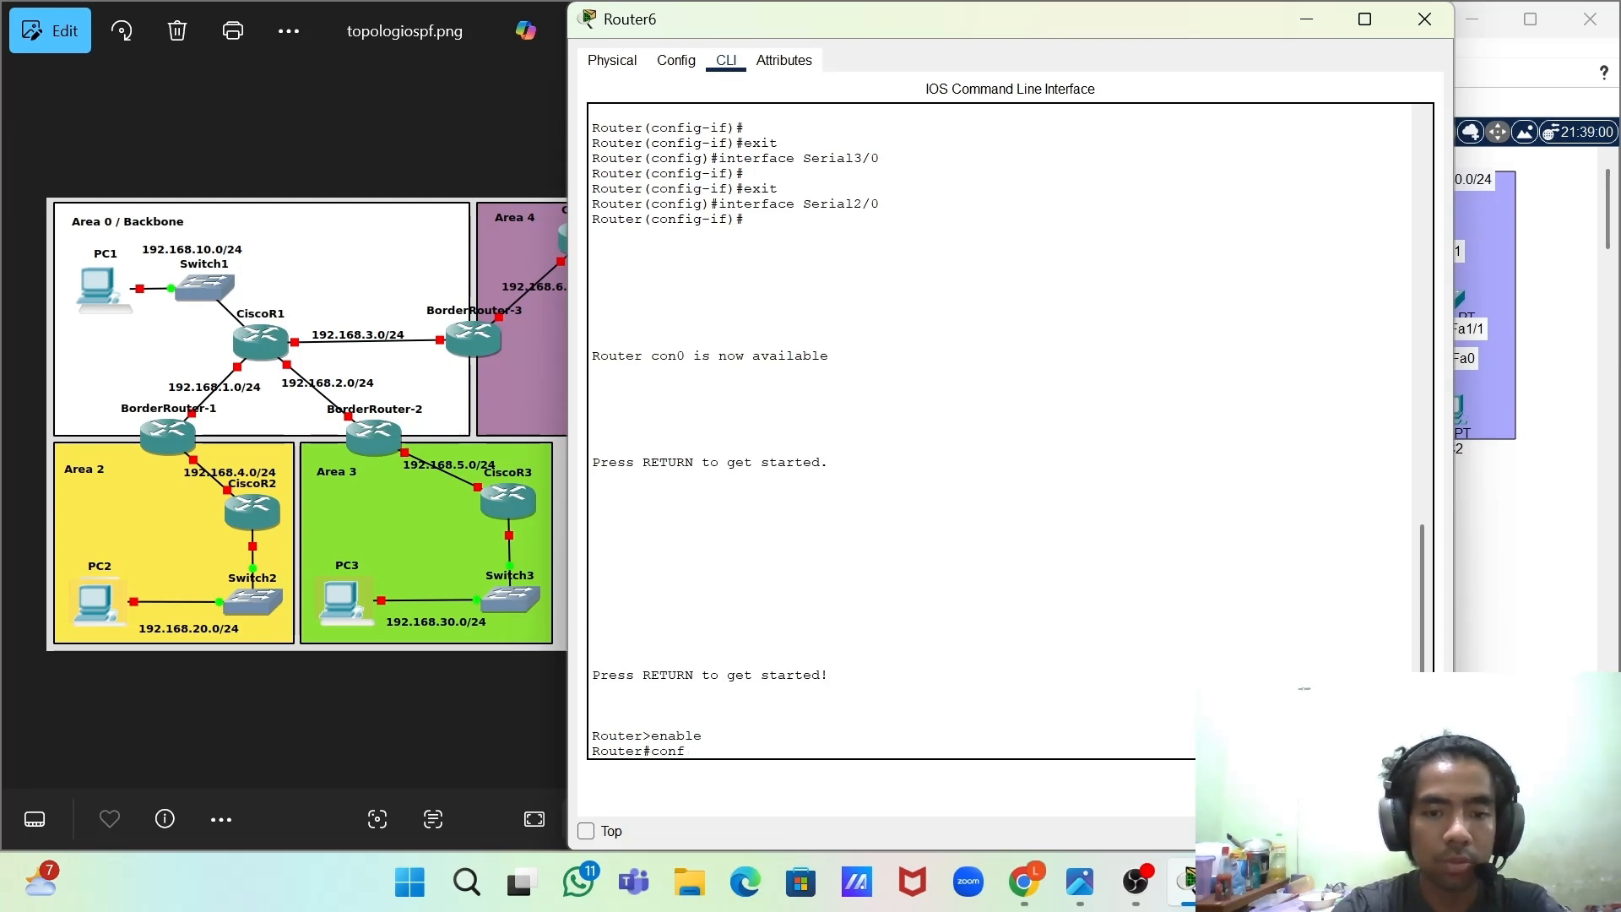
type(" t")
key("Return")
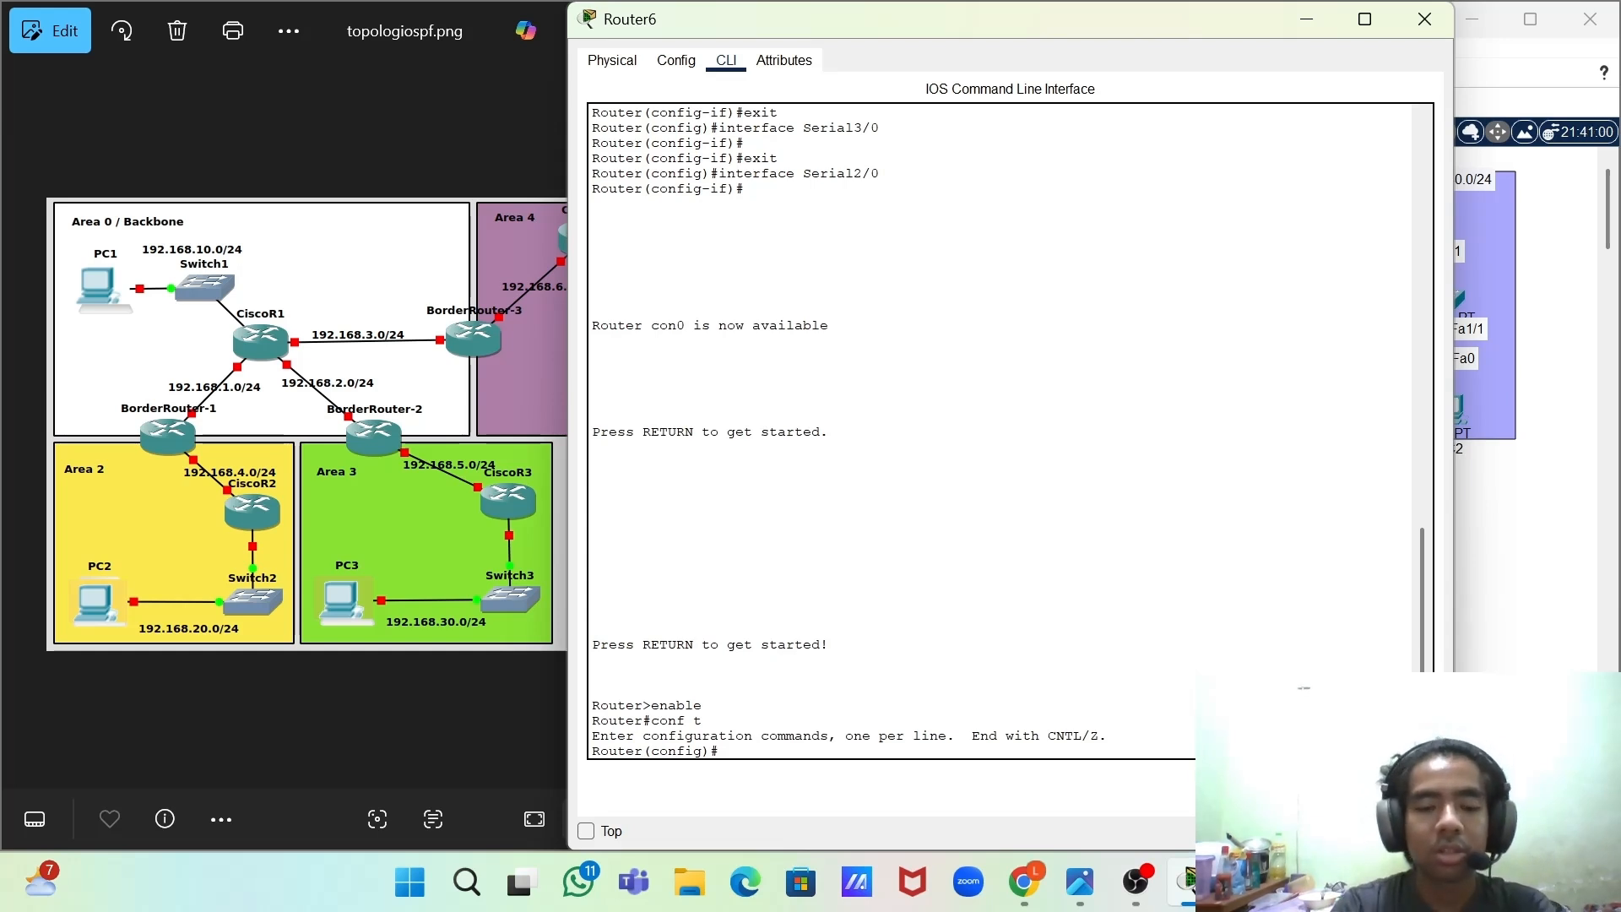
type("router o")
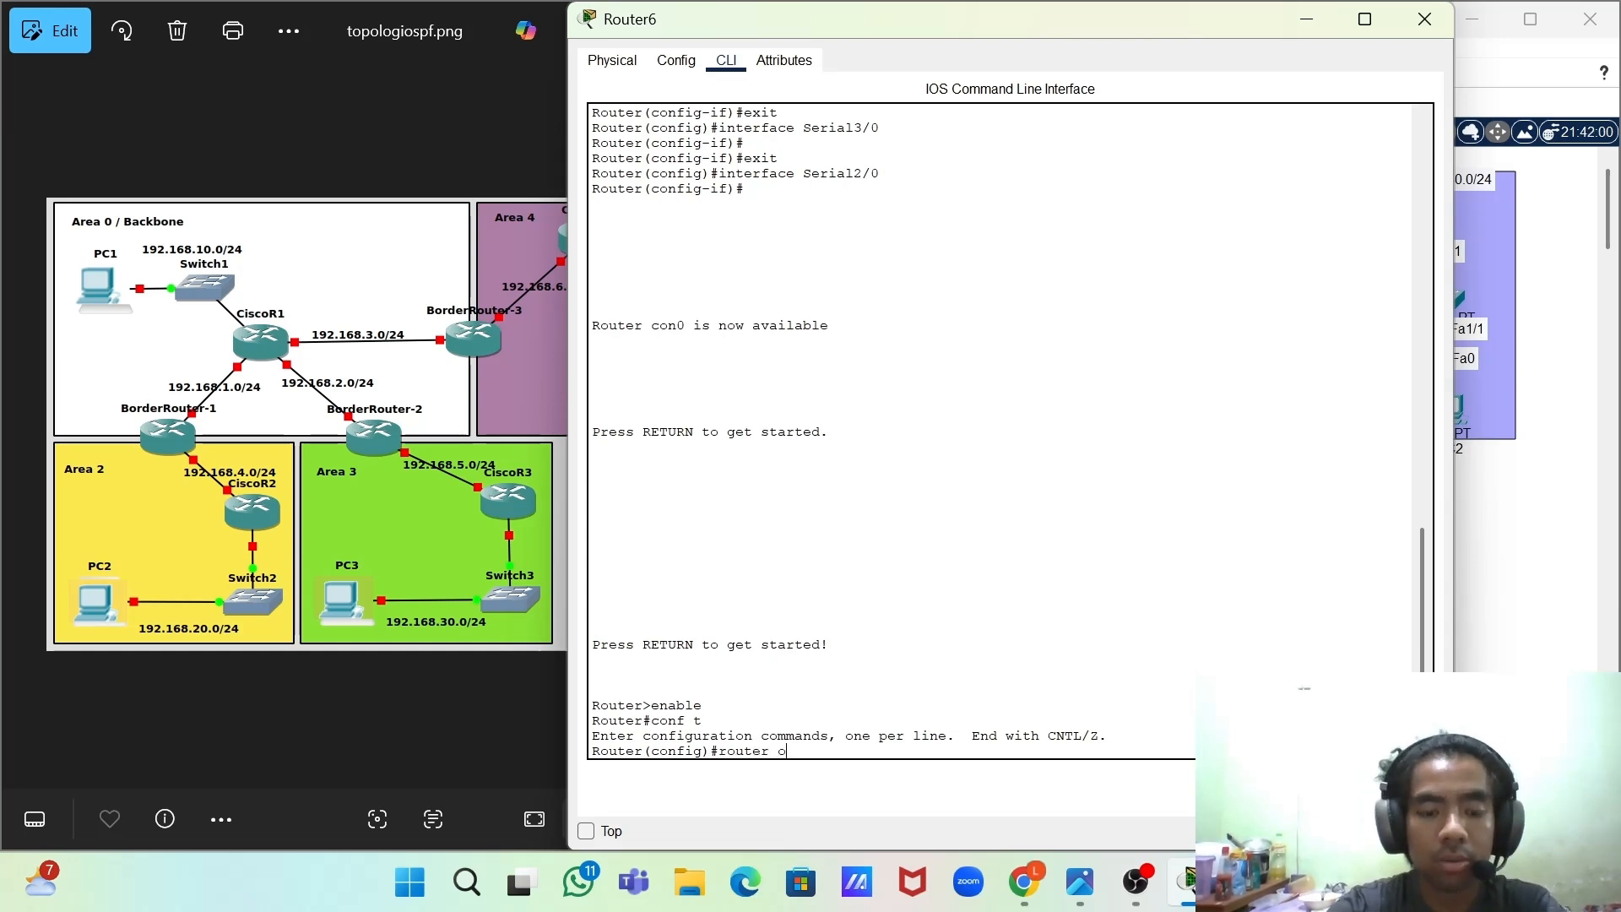
type("sp")
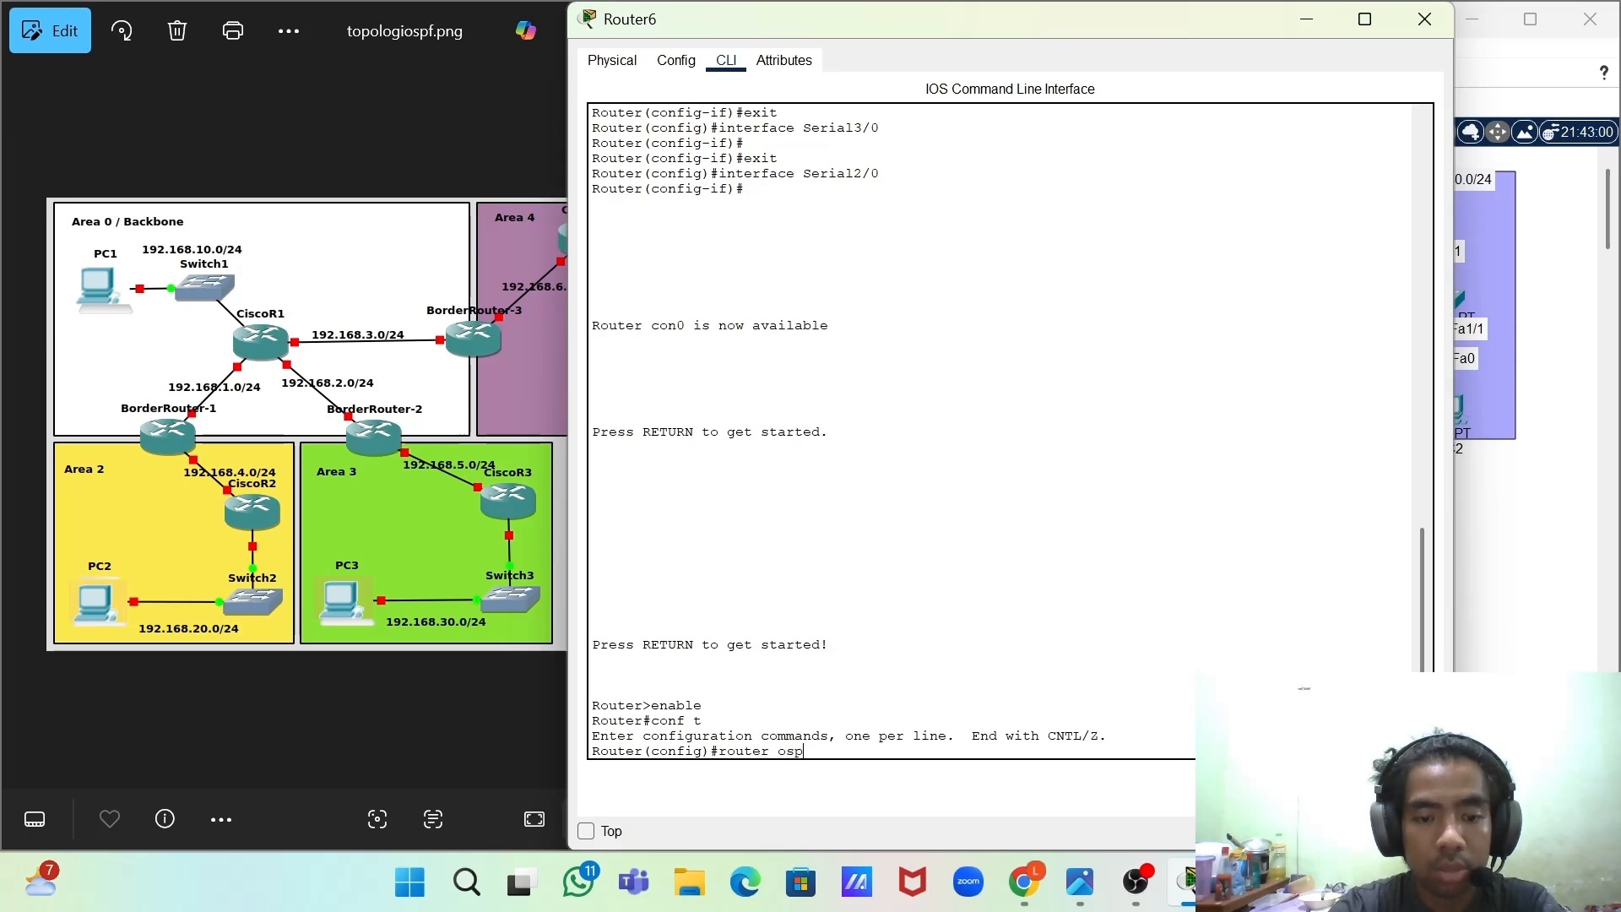
type("f 1")
key("Return")
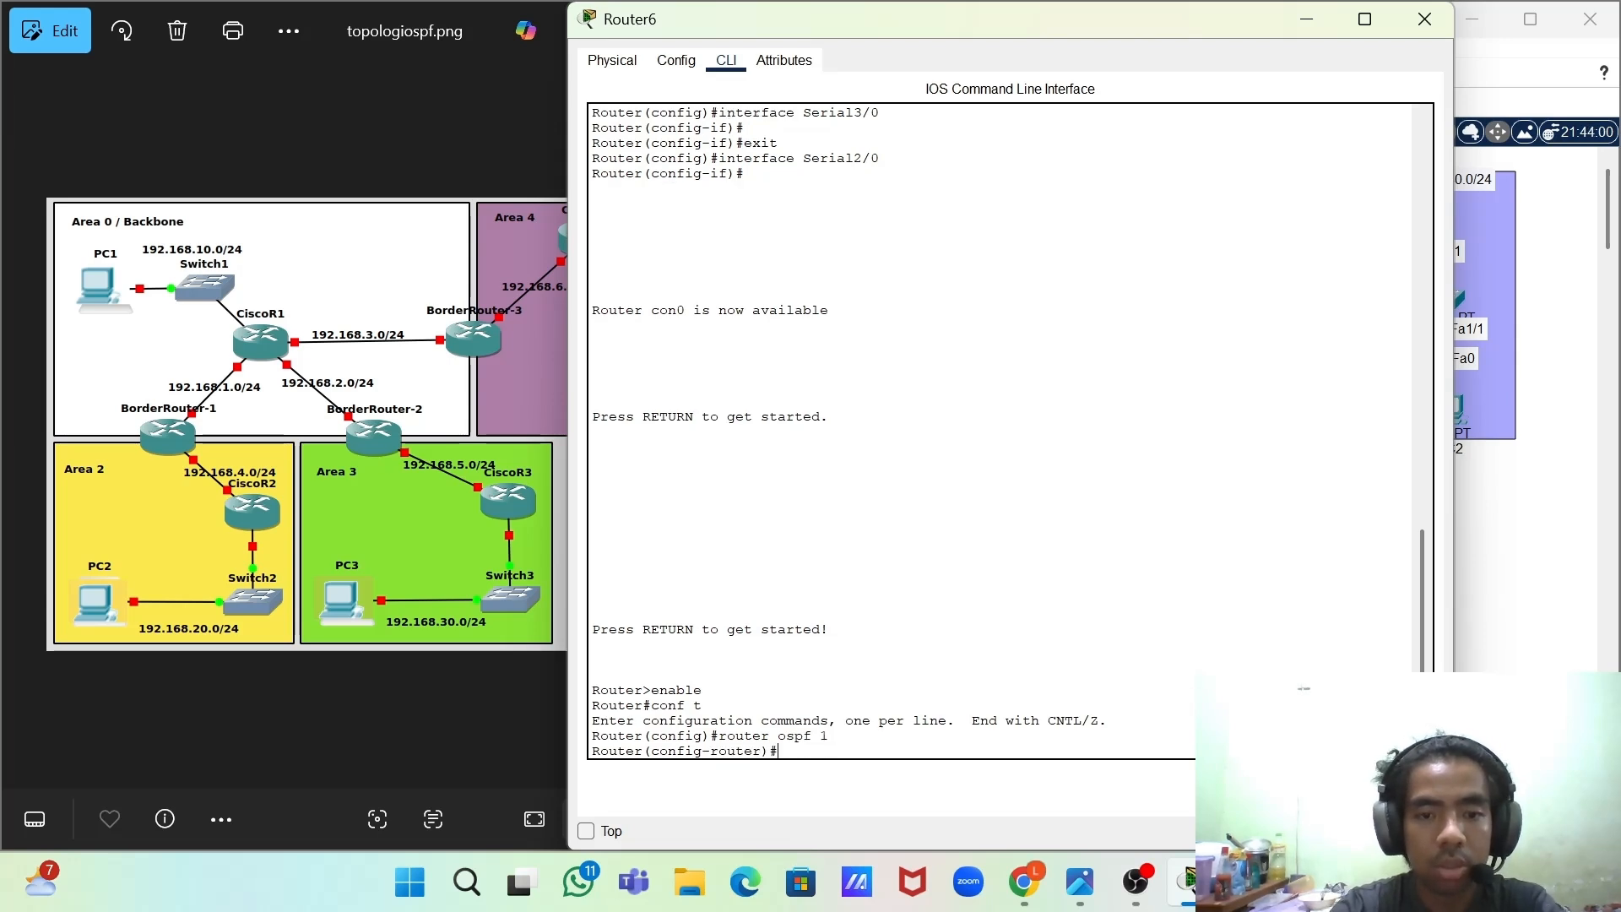
- Advertise network 192.168.5.0 with wildcard mask 0.0.0.255 in OSPF area 3 on Router6
type("network")
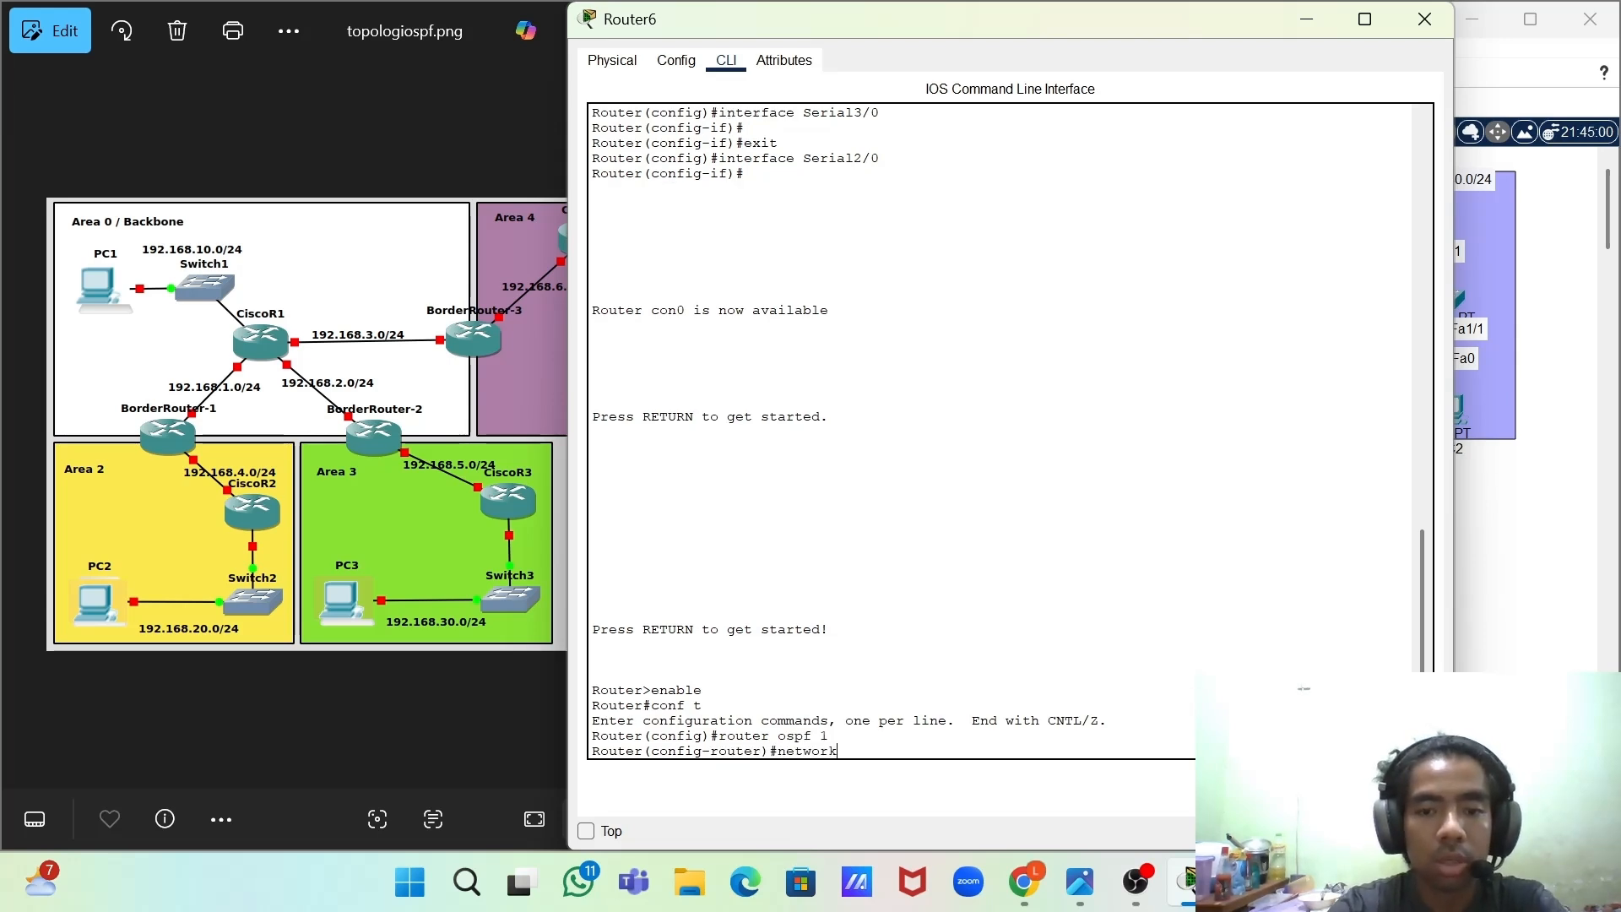
type(" 192.168")
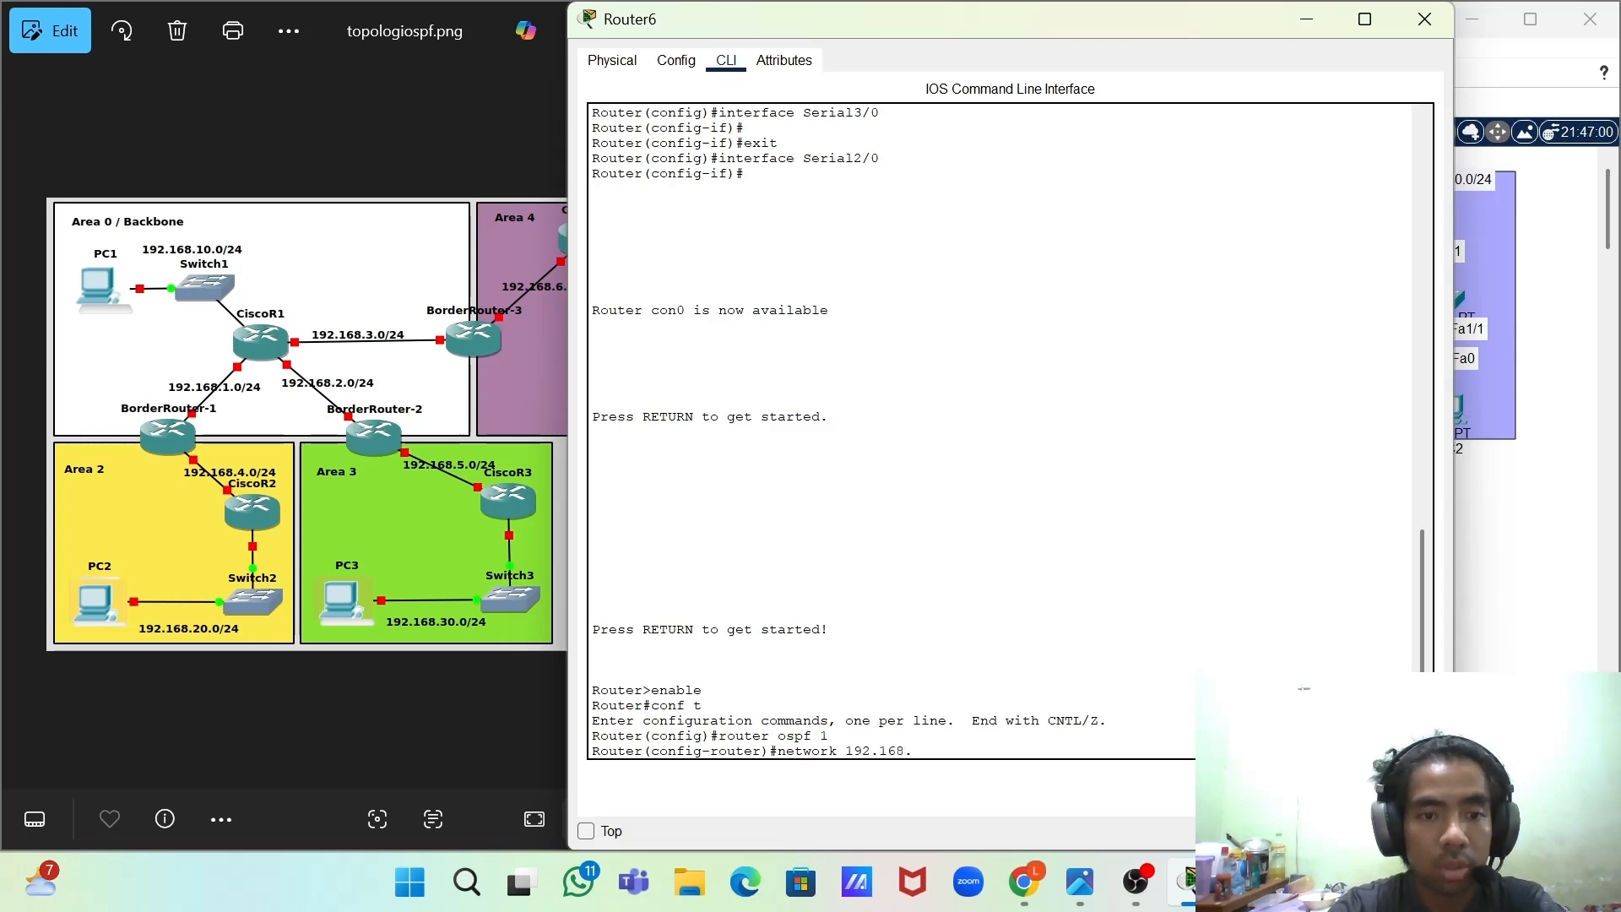
type(".5.0 0.0.0")
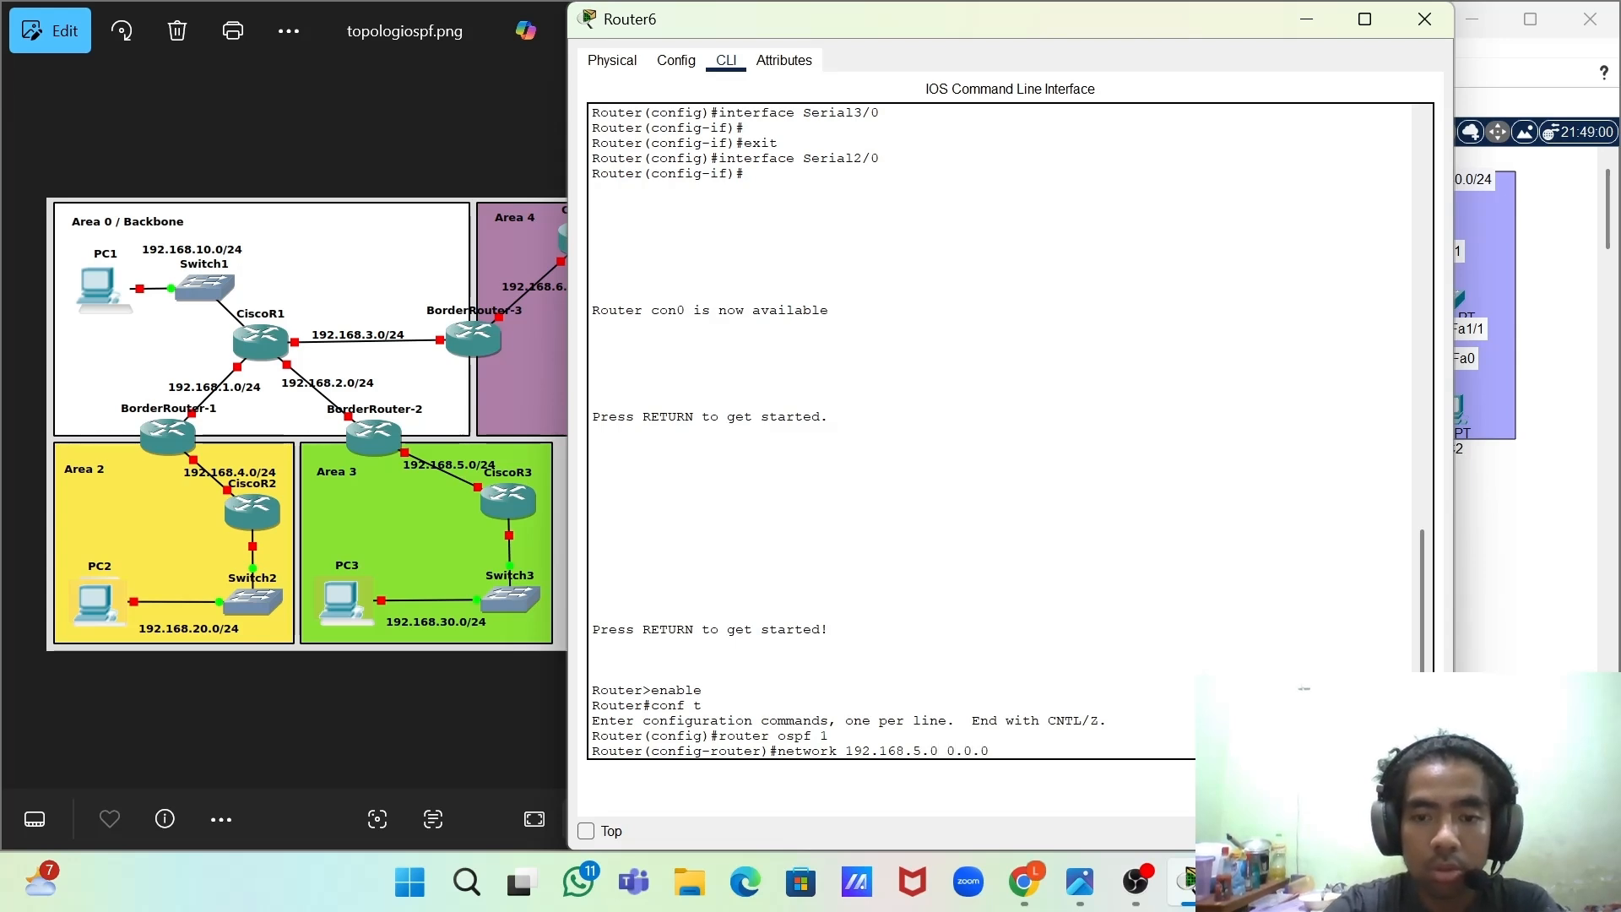
type(".255 a")
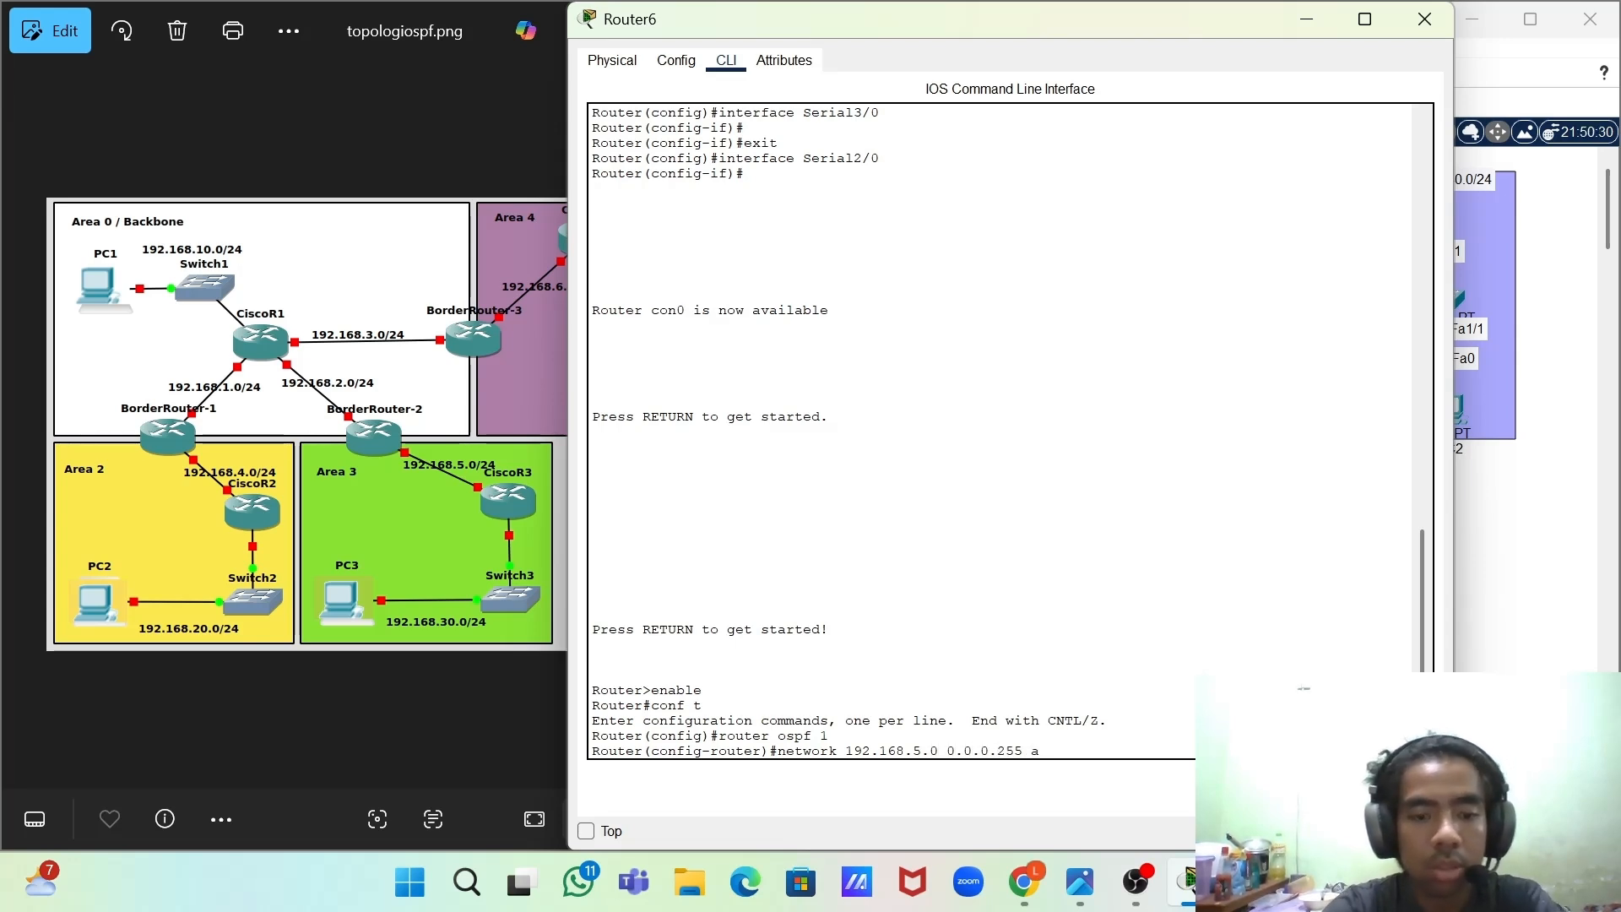
type("rea 3")
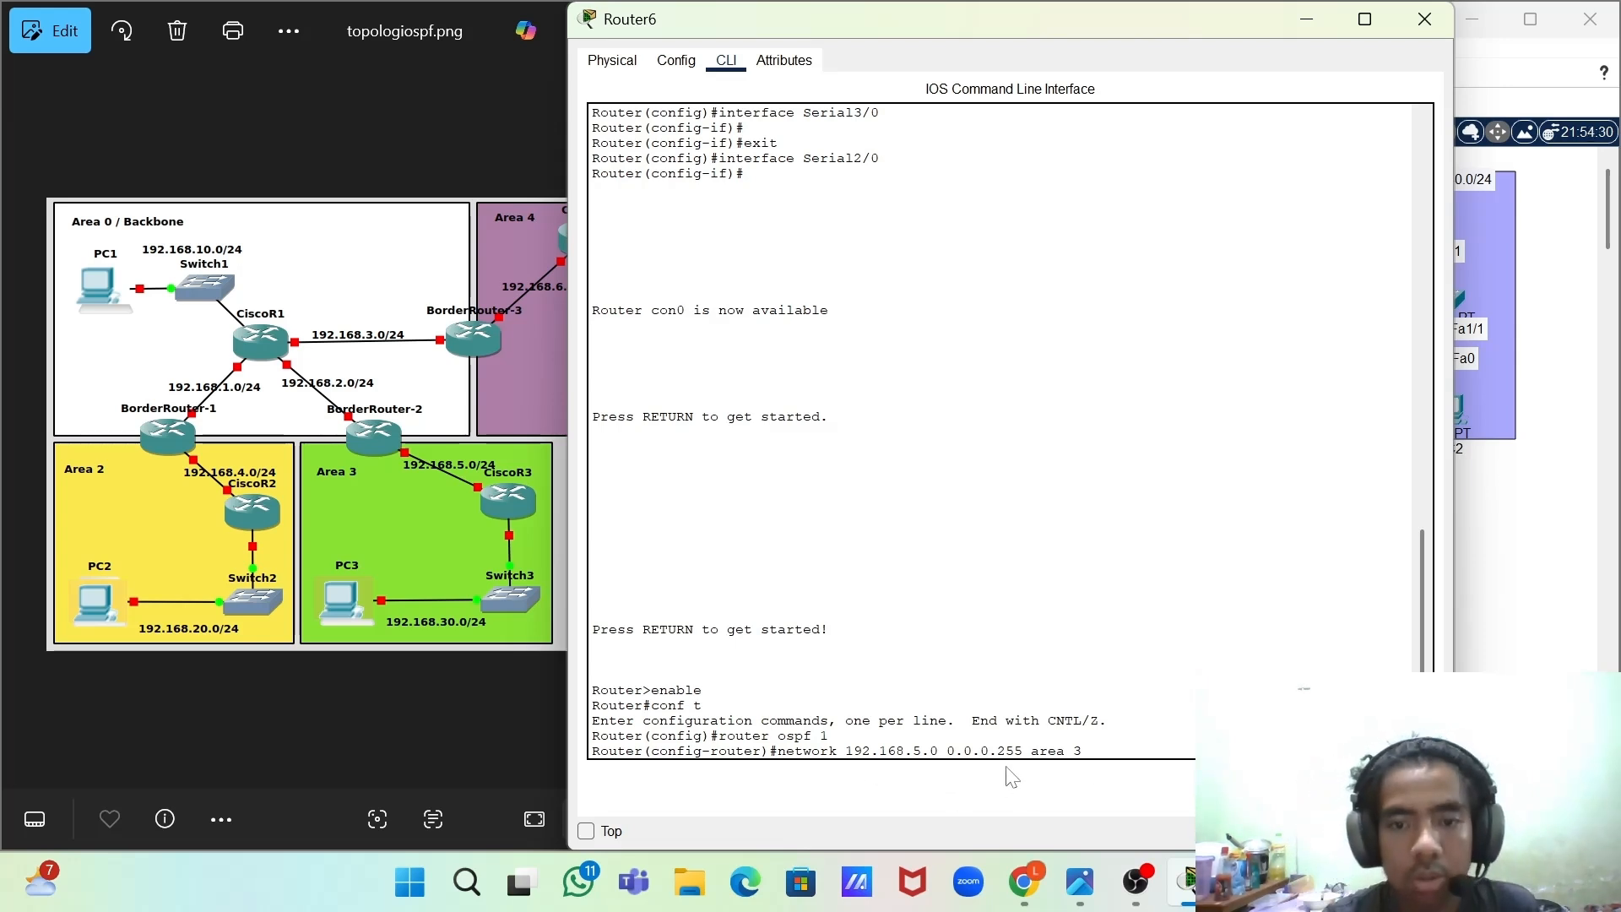
key("Return")
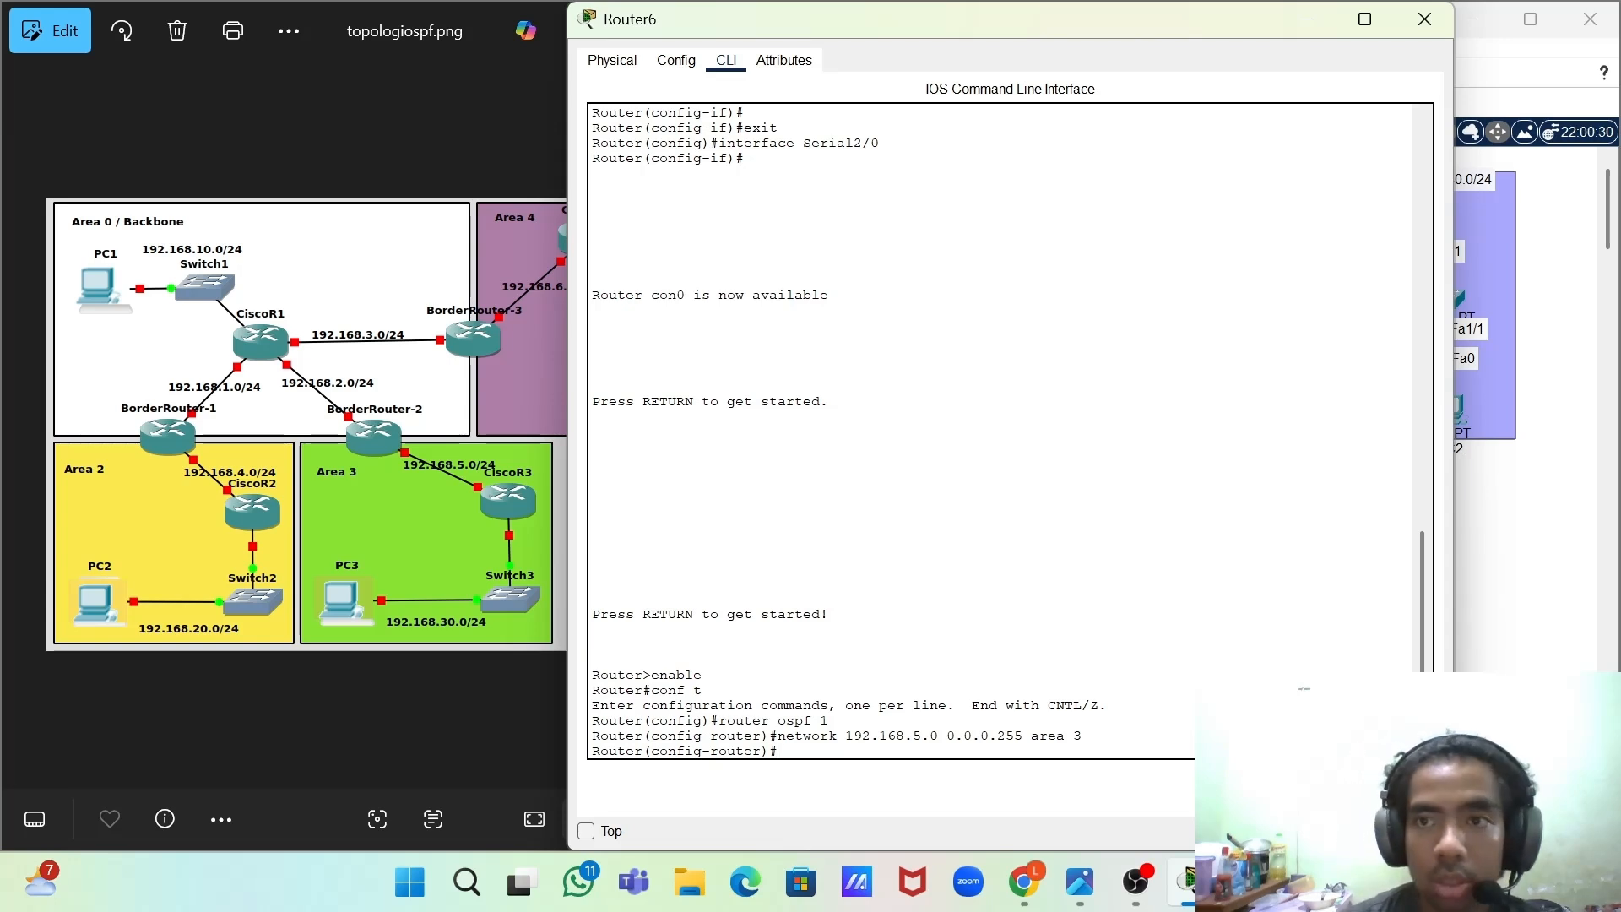
- Advertise network 192.168.30.0 0.0.0.255 in area 3 on Router6, exit OSPF configuration, and minimize the router's window
left_click(1305, 21)
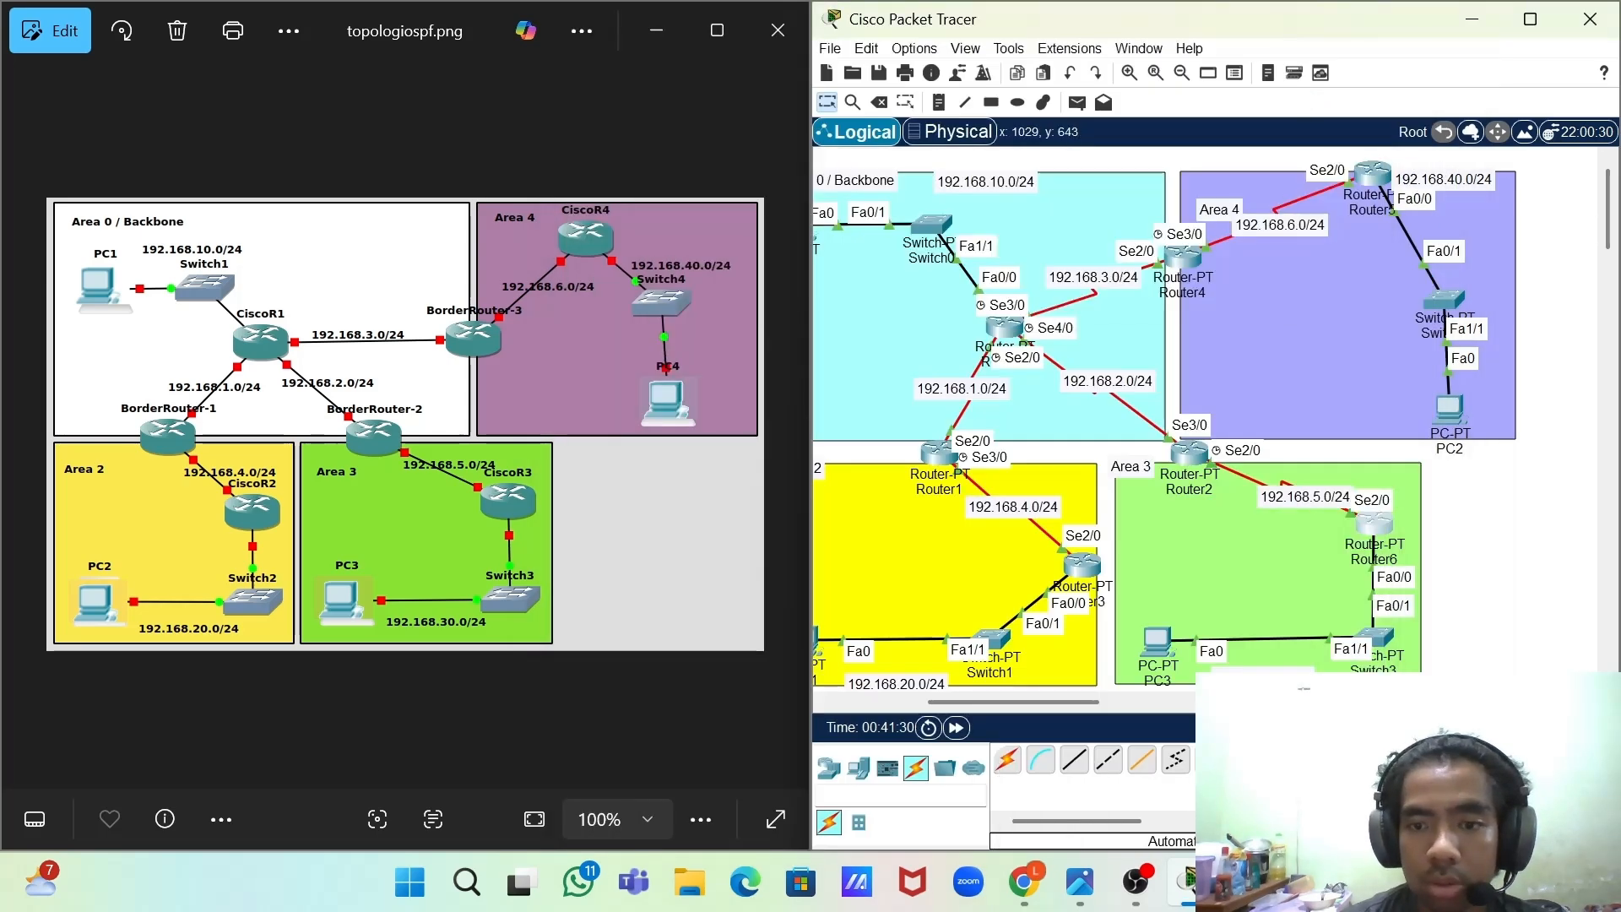
left_click(1375, 526)
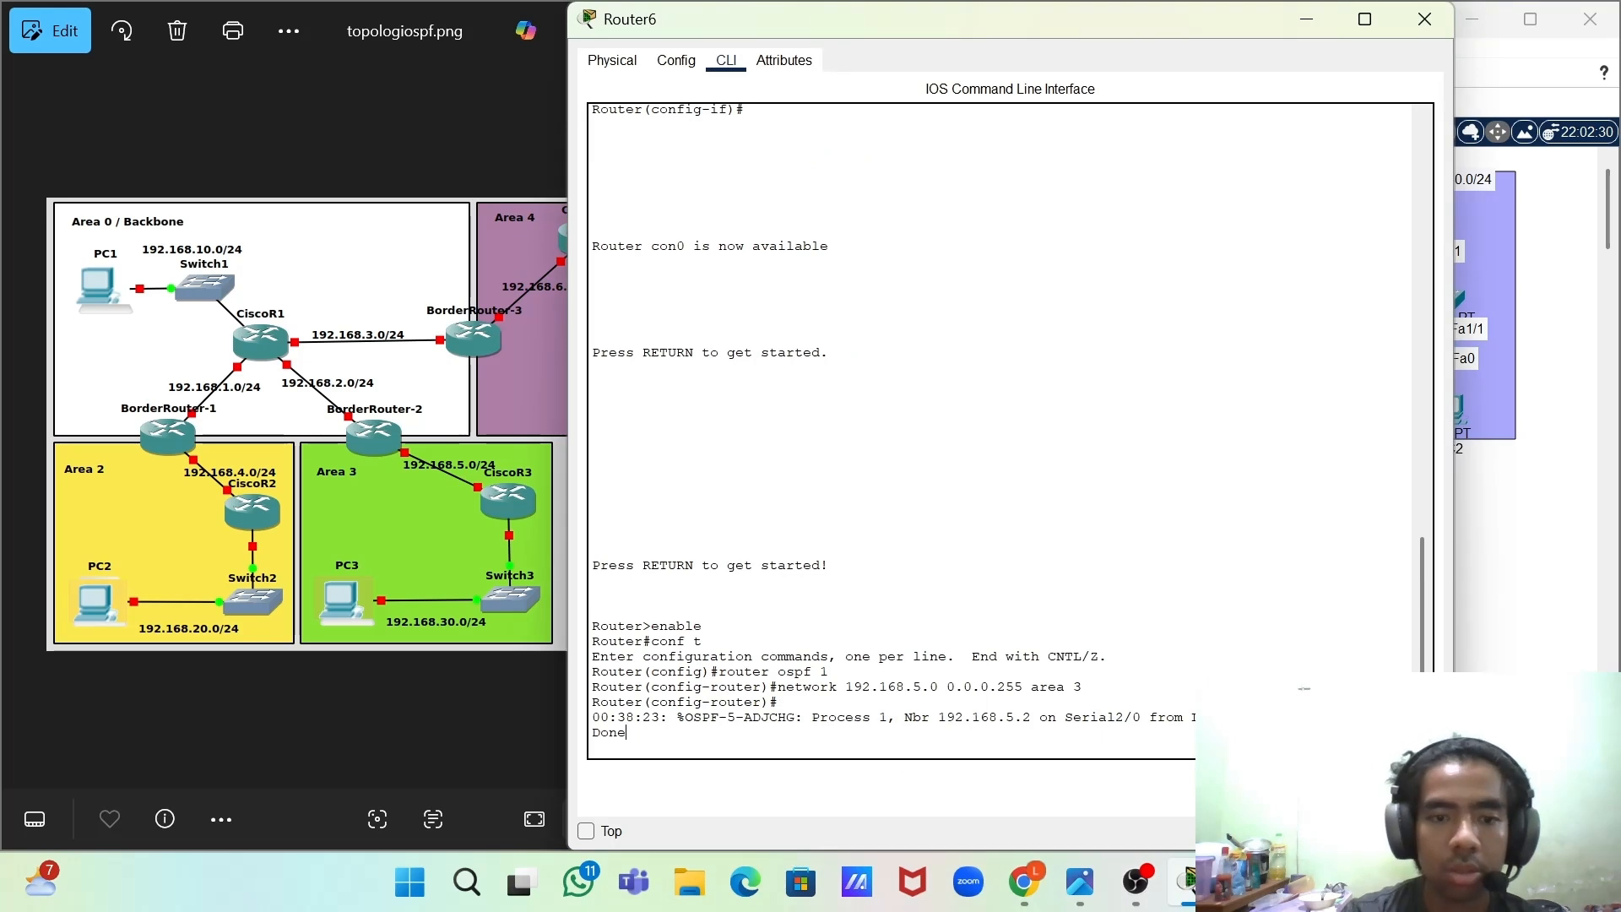
key("Return")
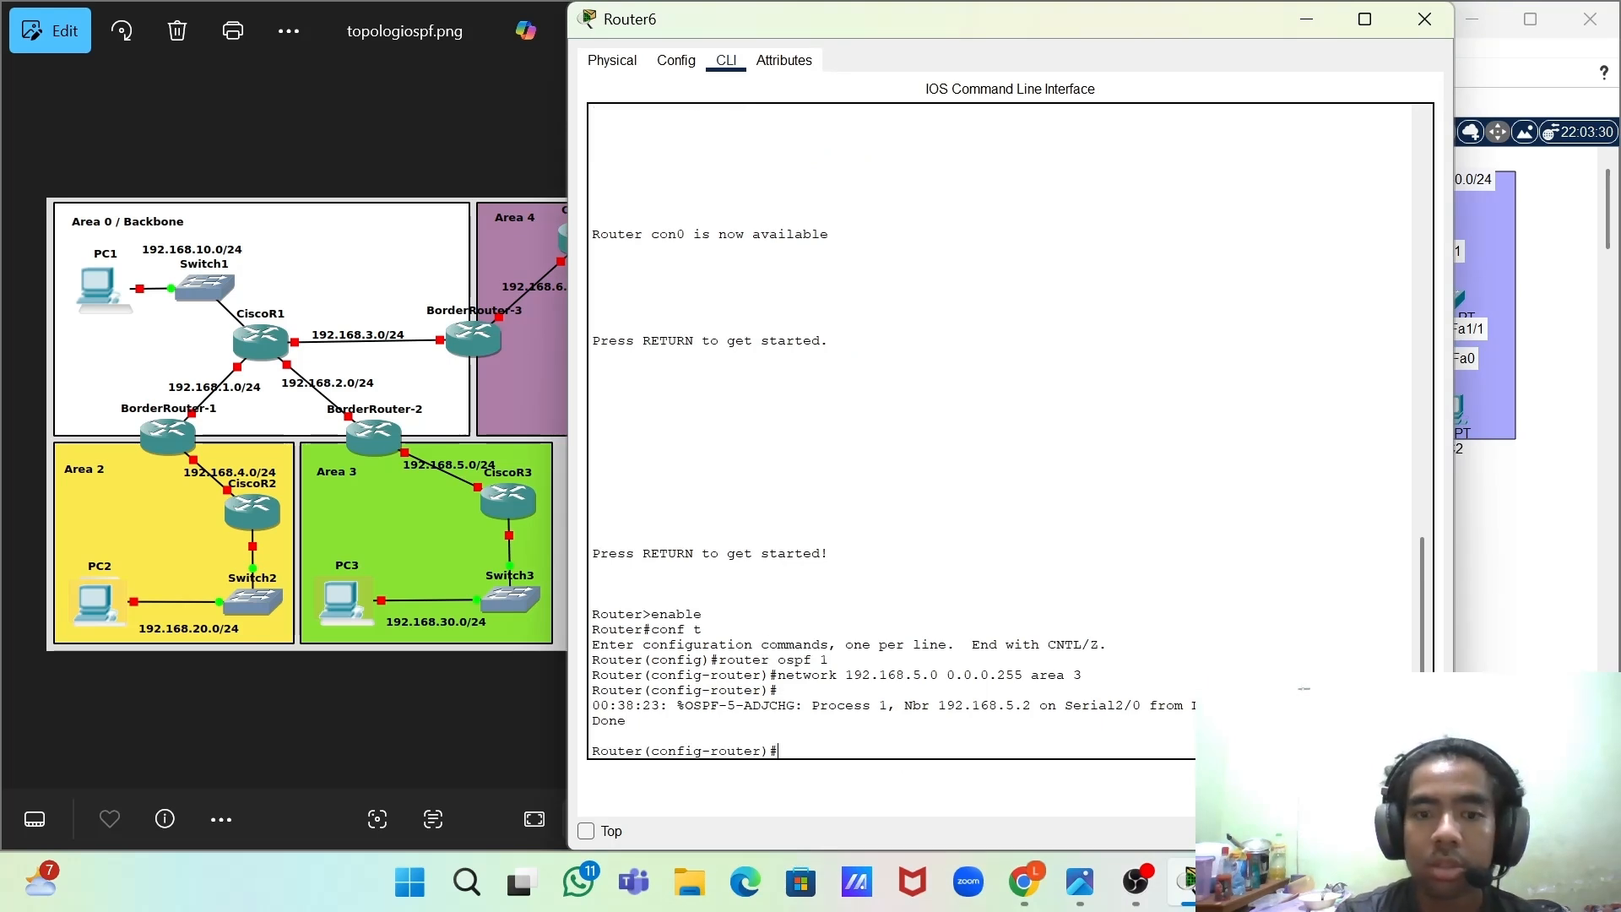
key("Up")
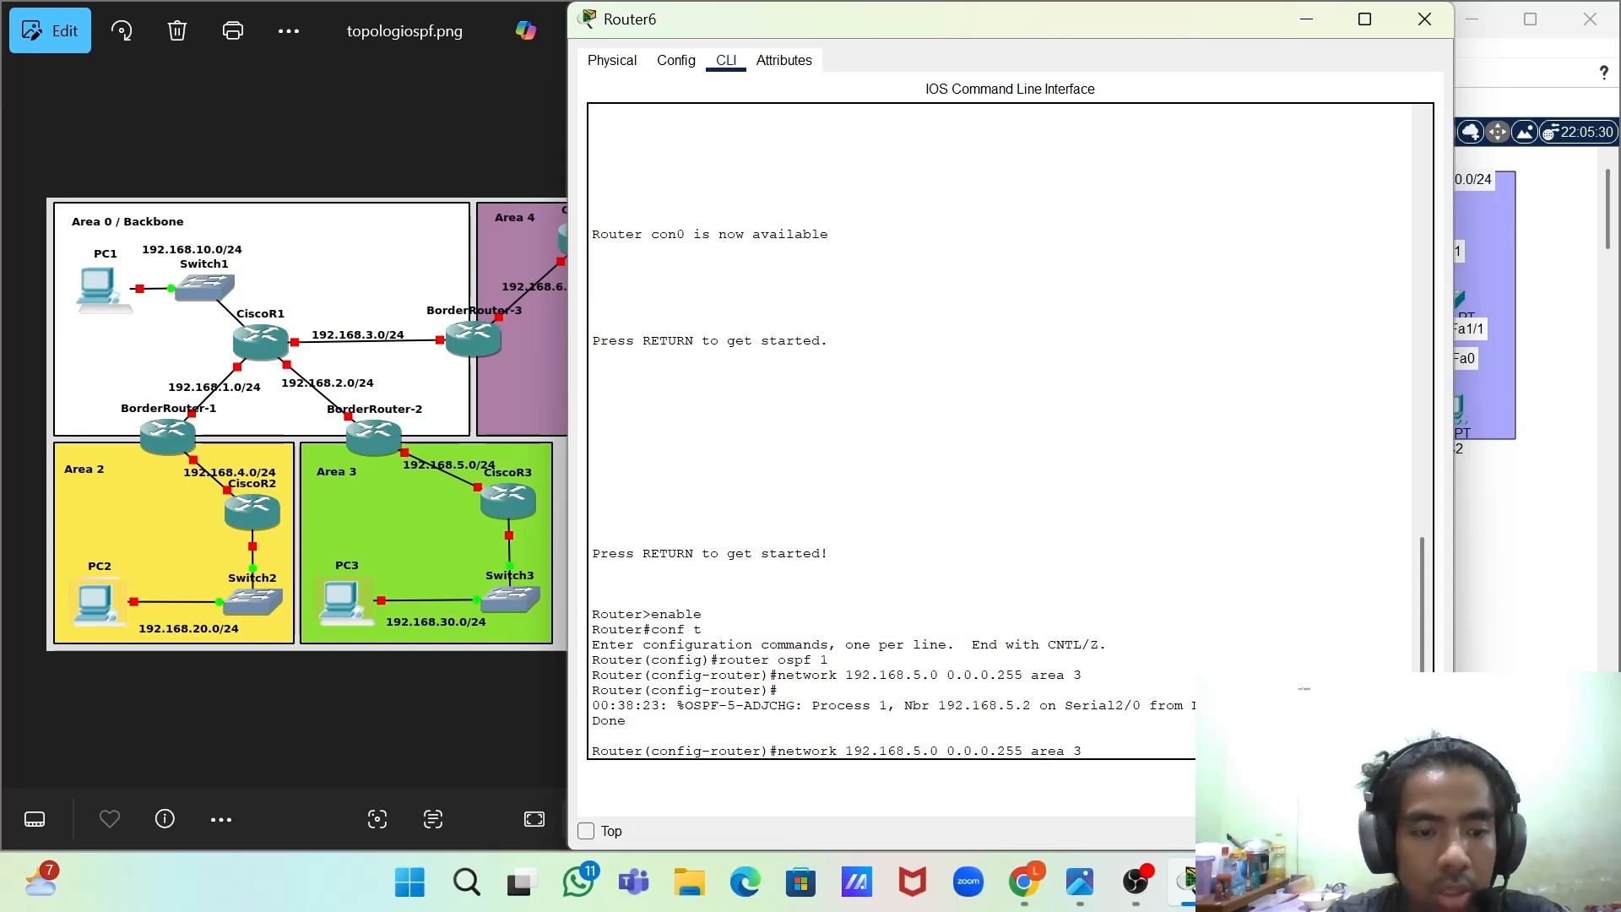
key("BackSpace")
type("30")
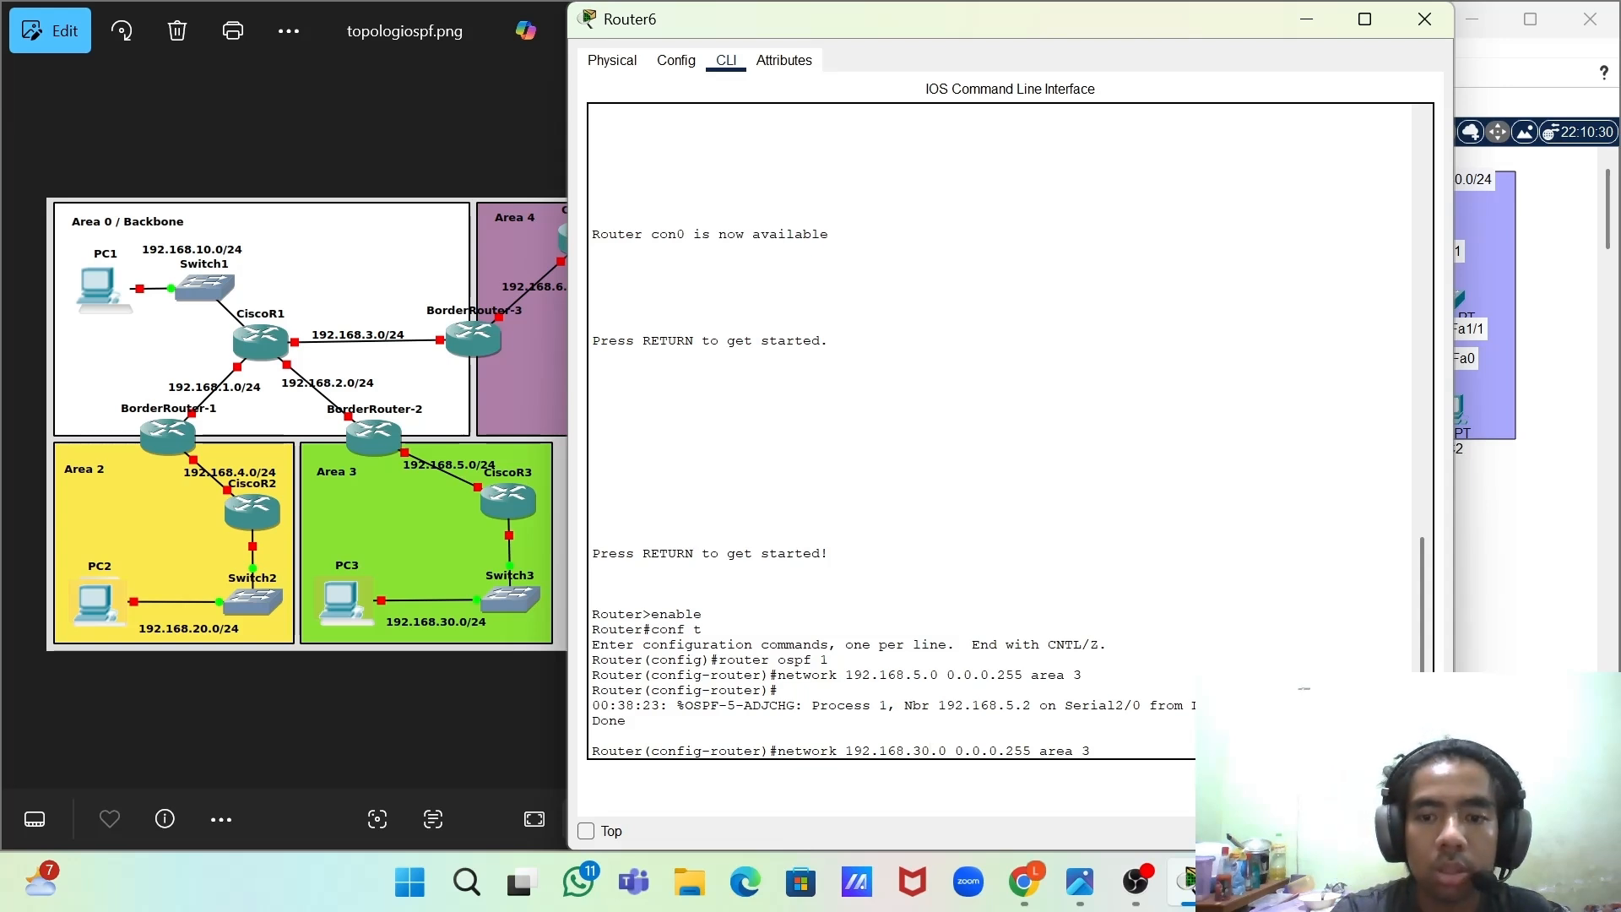
key("Return")
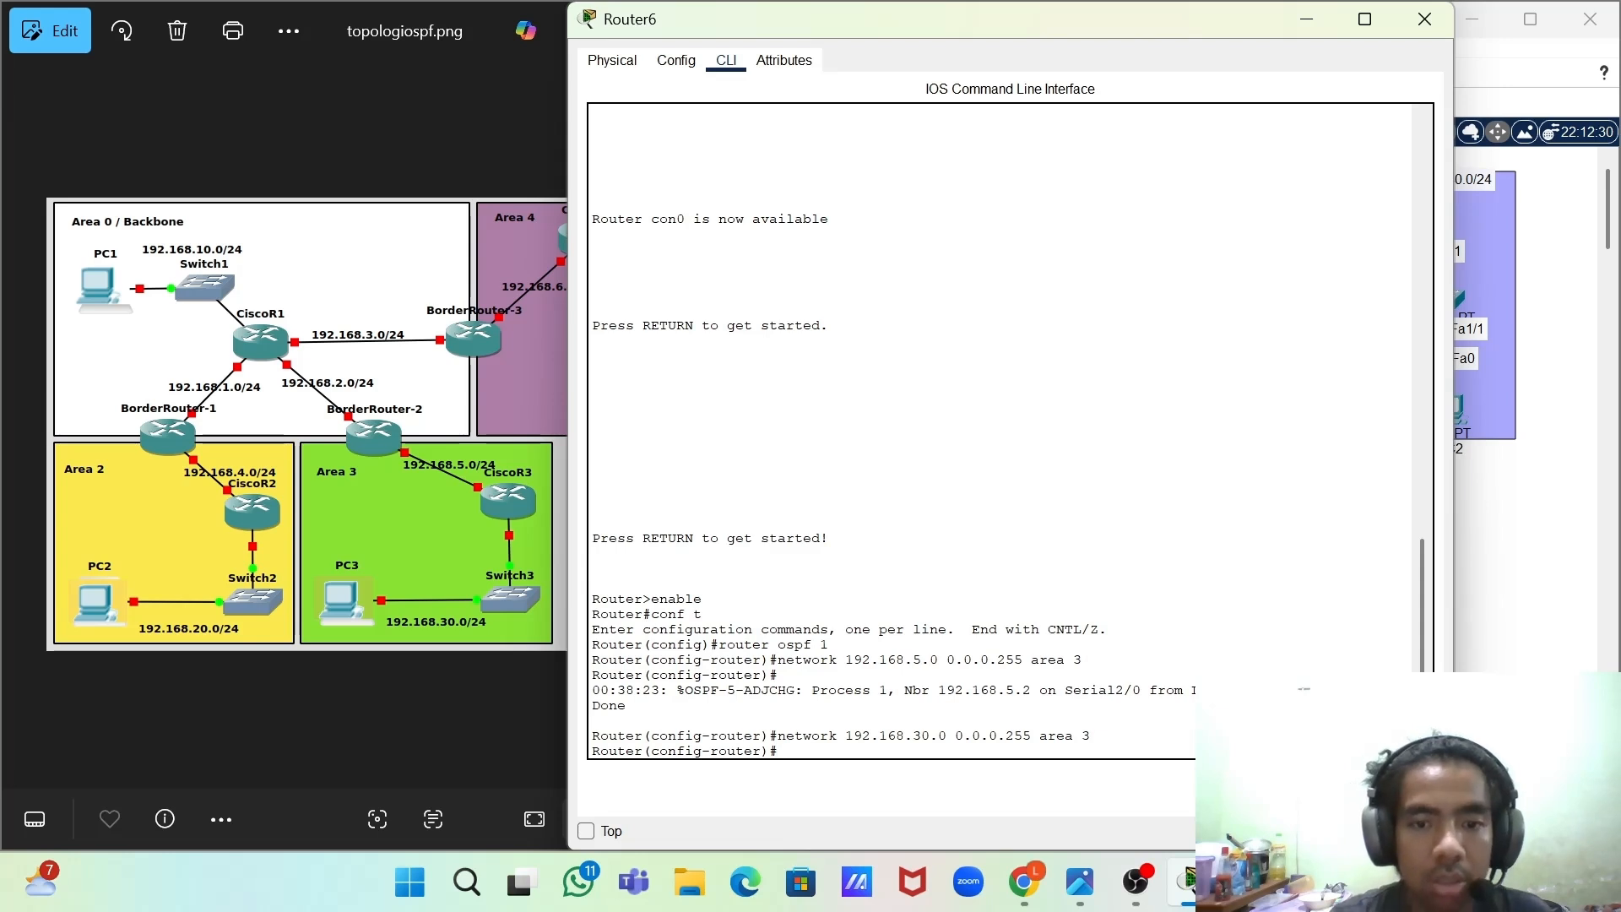
type("exit")
key("Return")
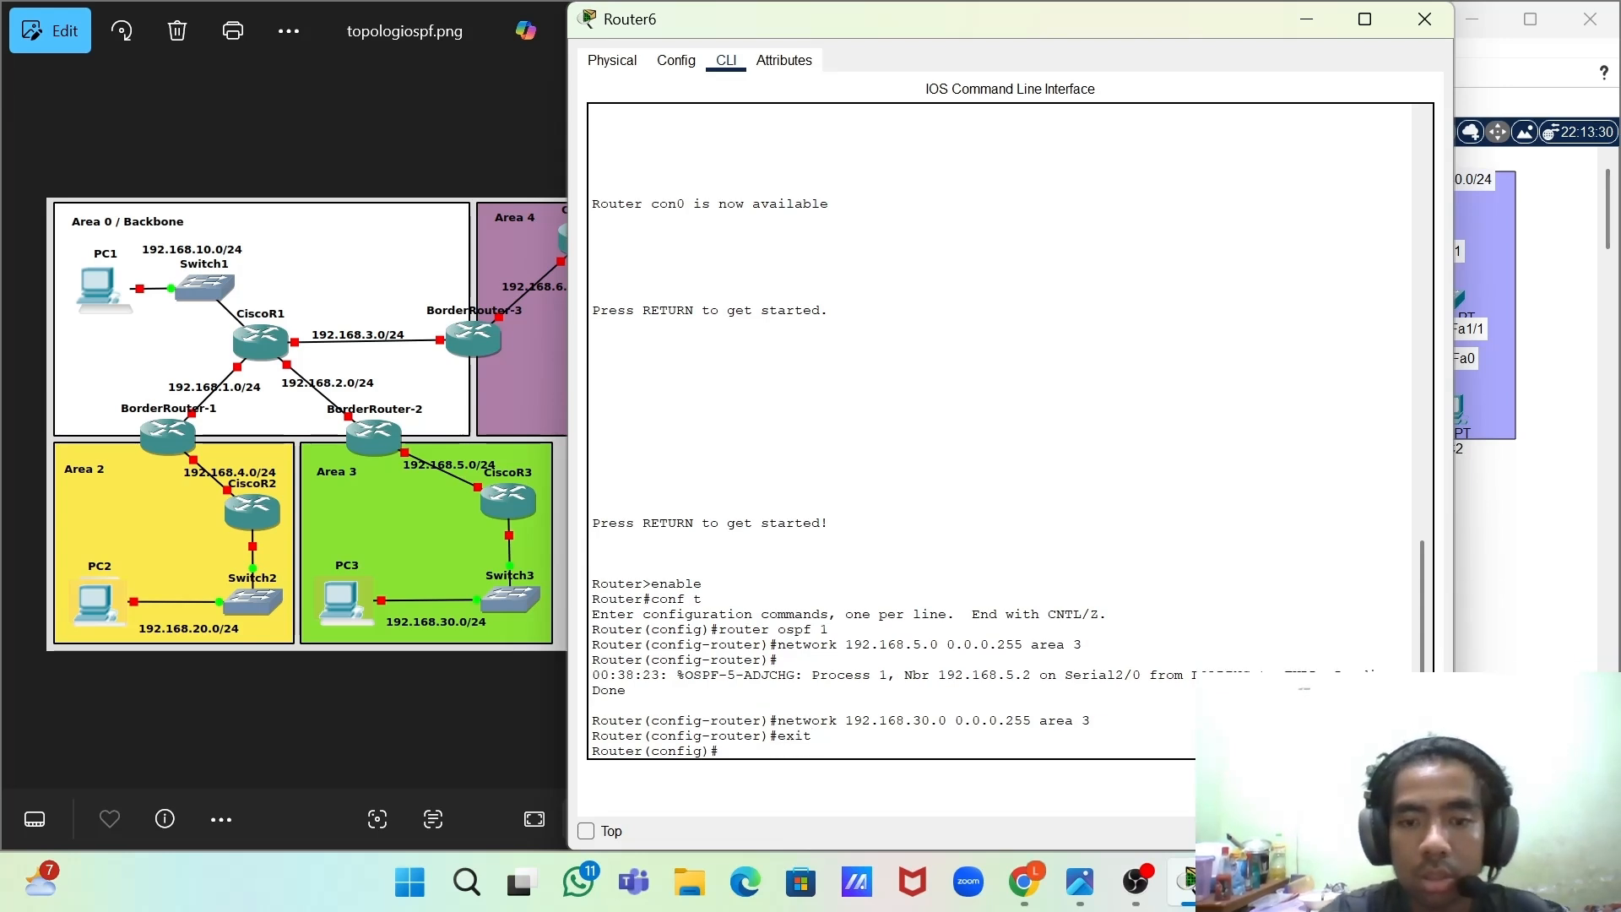
left_click(1293, 26)
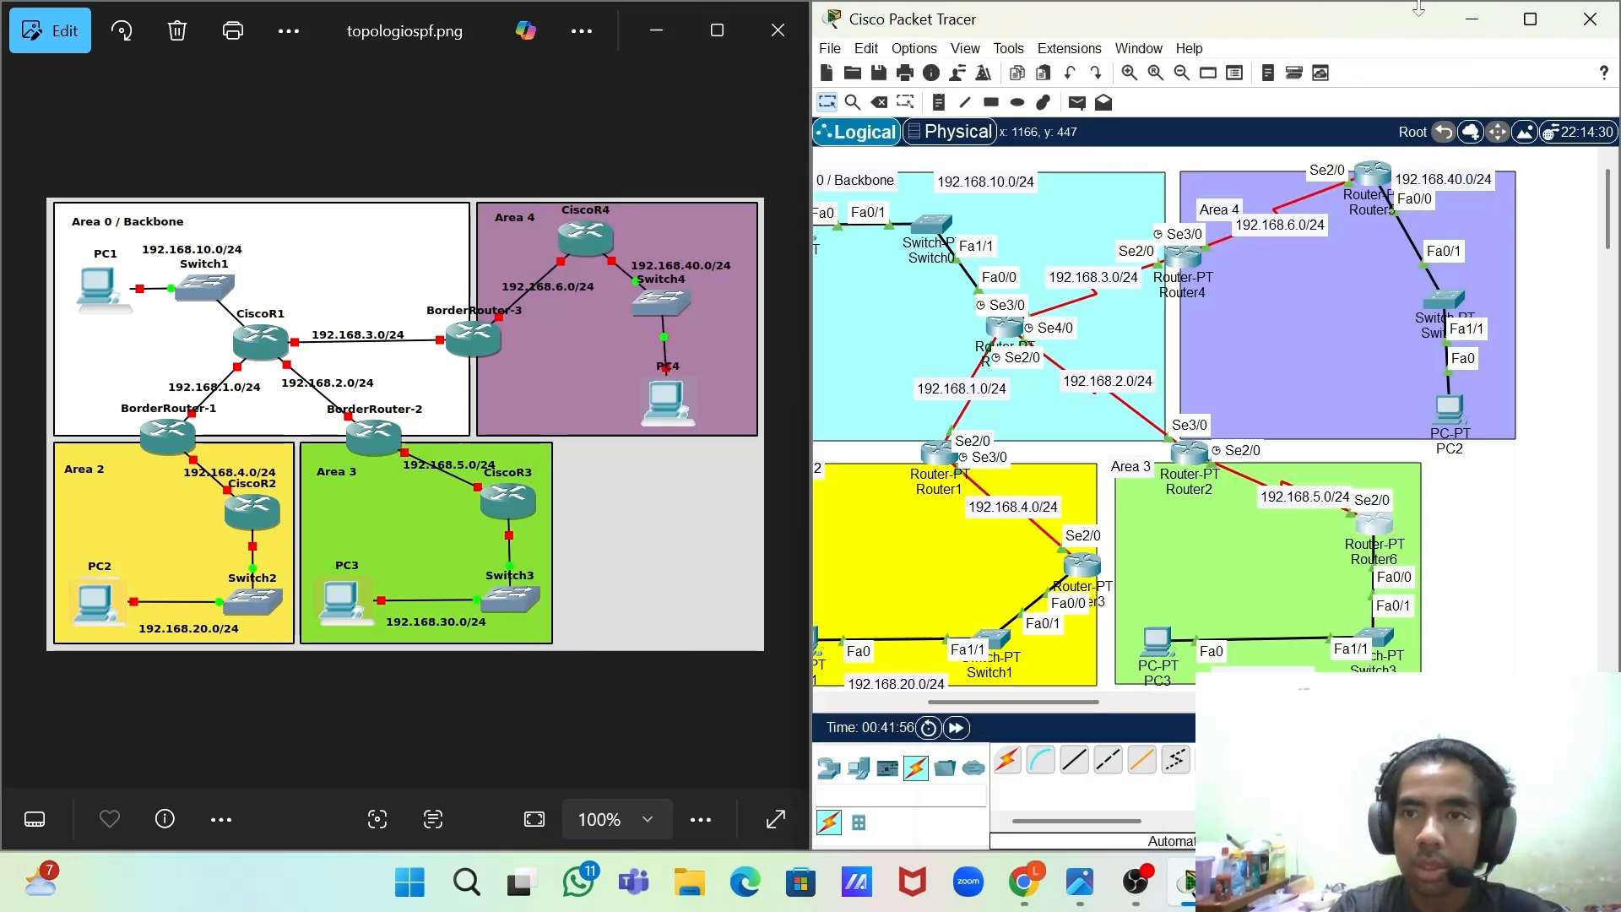
- Maximize Packet Tracer and send a simple PDU from PC0 in Area 0 to PC3 in Area 3, firing it again
left_click(1544, 18)
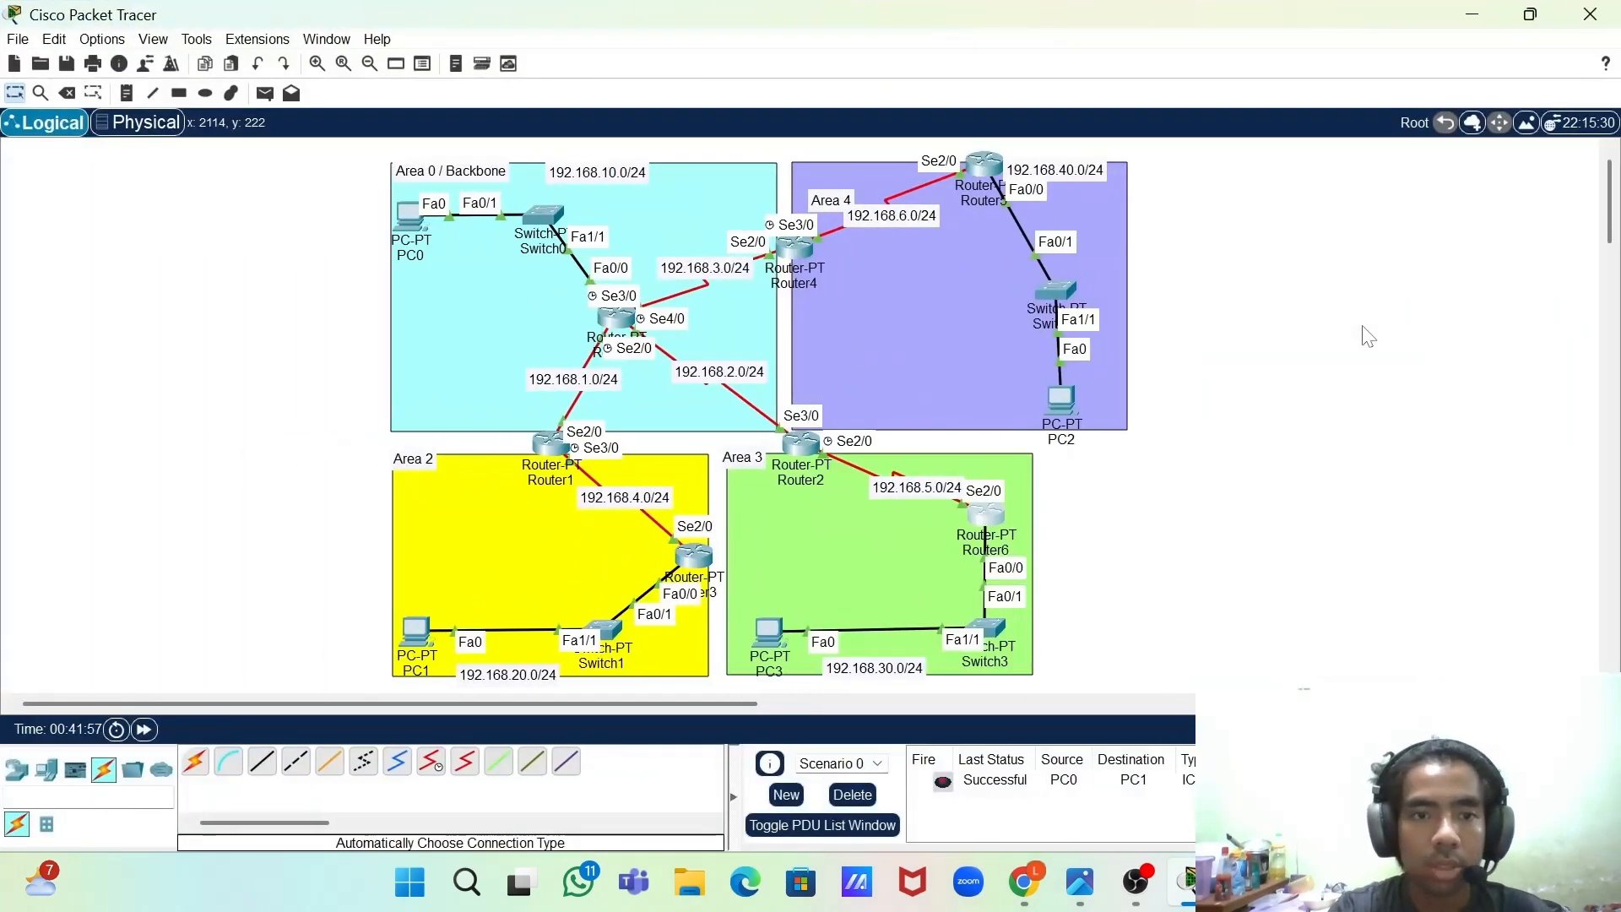
left_click(264, 93)
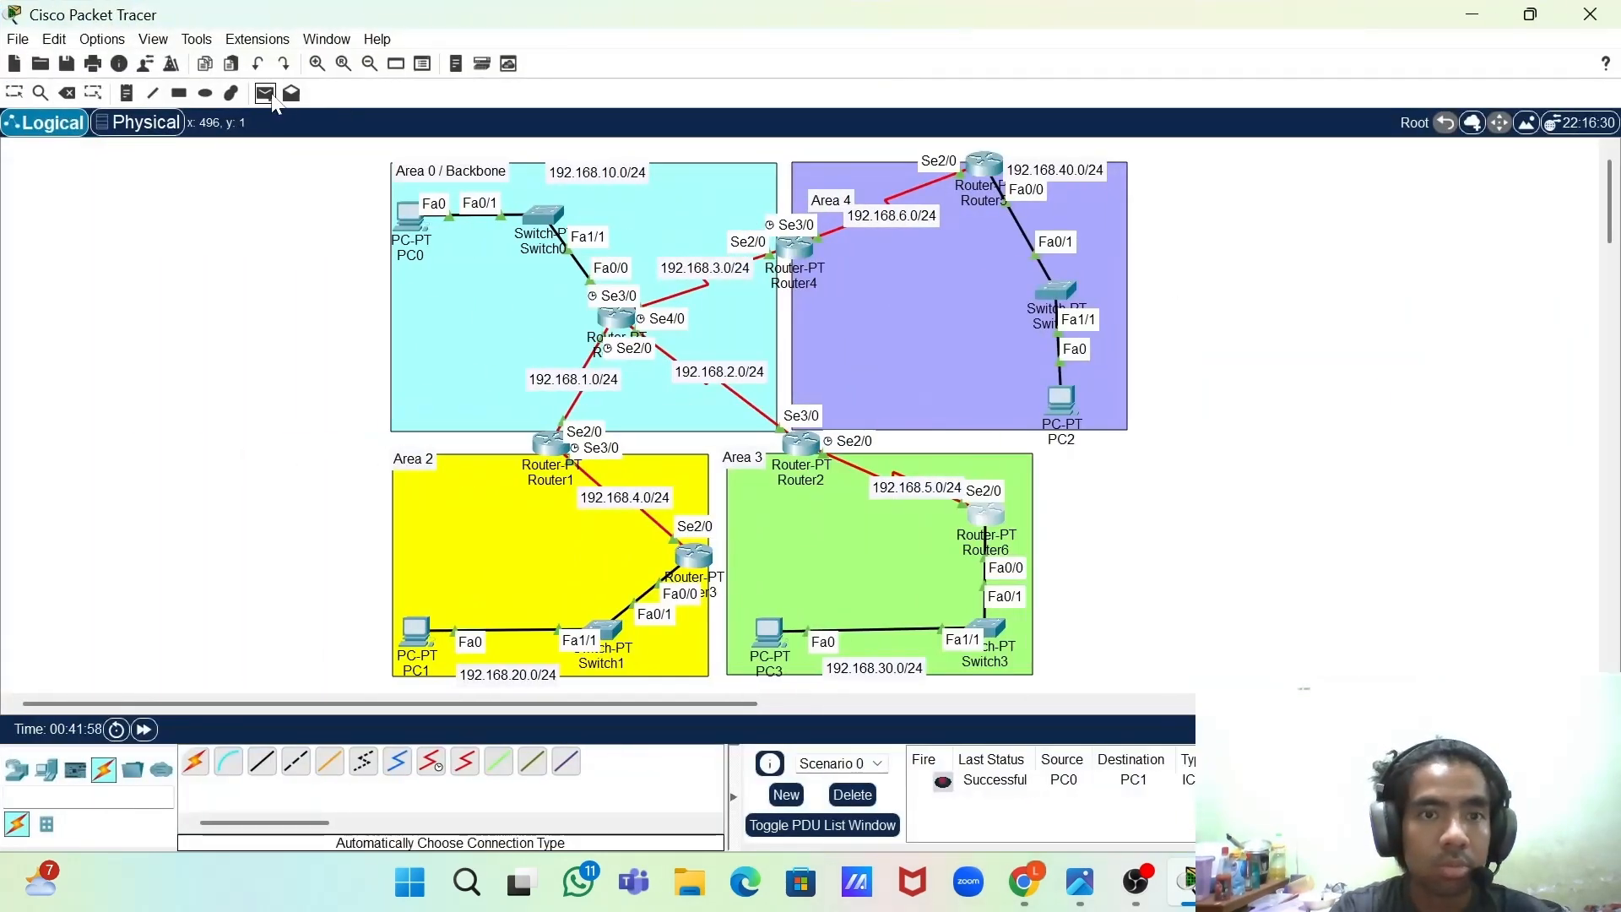
left_click(411, 217)
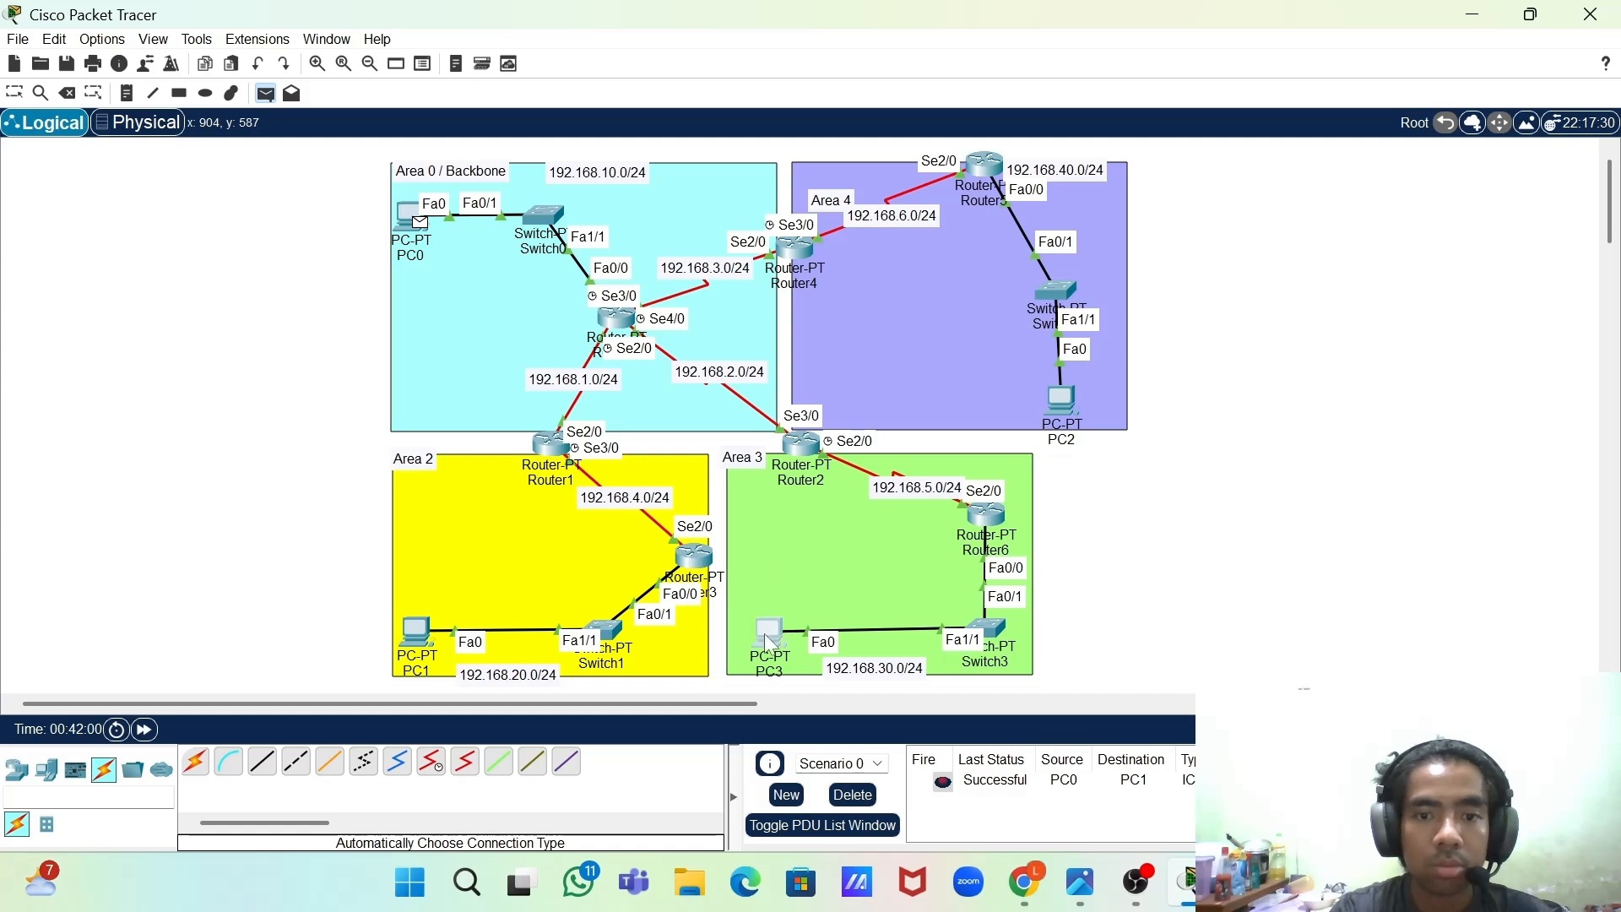
left_click(769, 633)
double_click(943, 806)
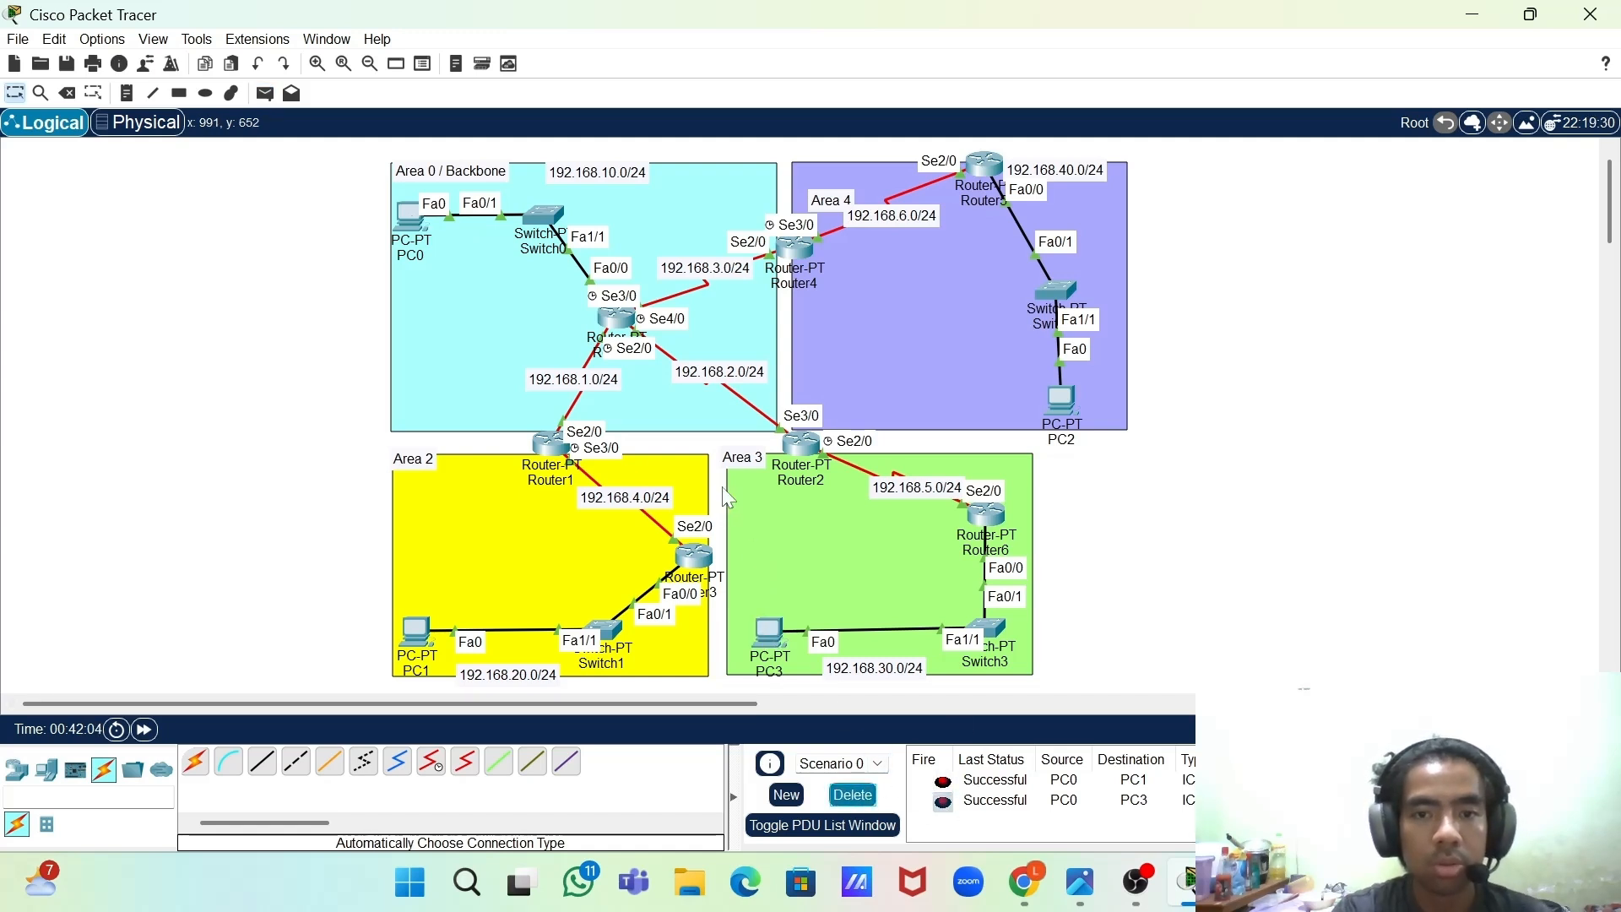
- Restore Packet Tracer beside the topology image, start a command-line session on Router4, and enter privileged EXEC mode with enable
scroll(1262, 430, "right", 6)
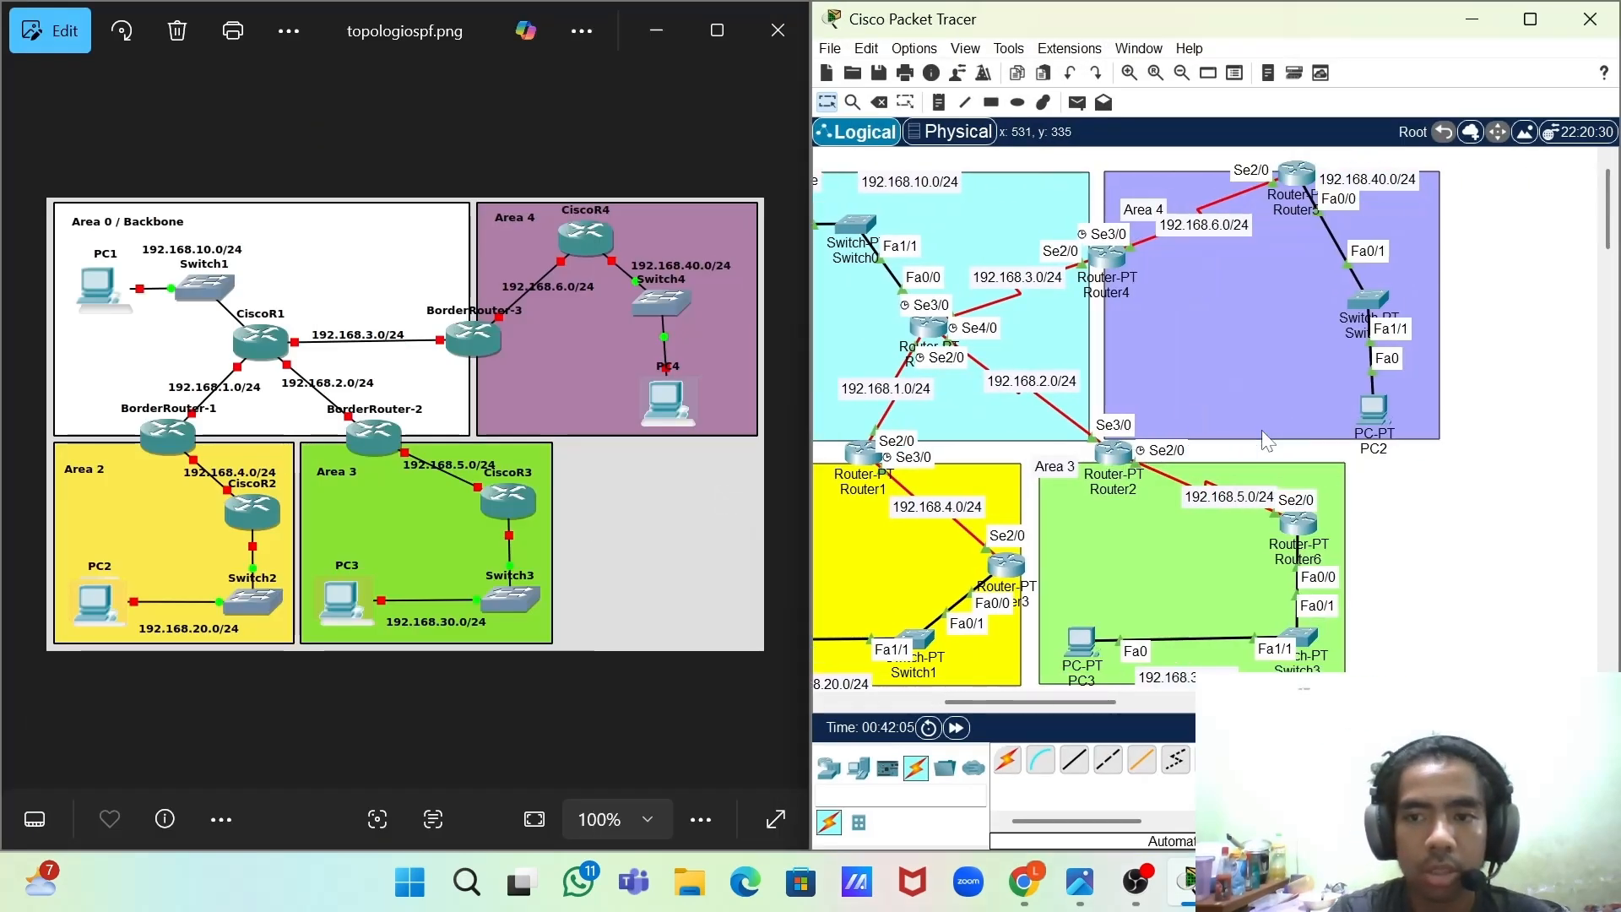
scroll(1158, 462, "left", 2)
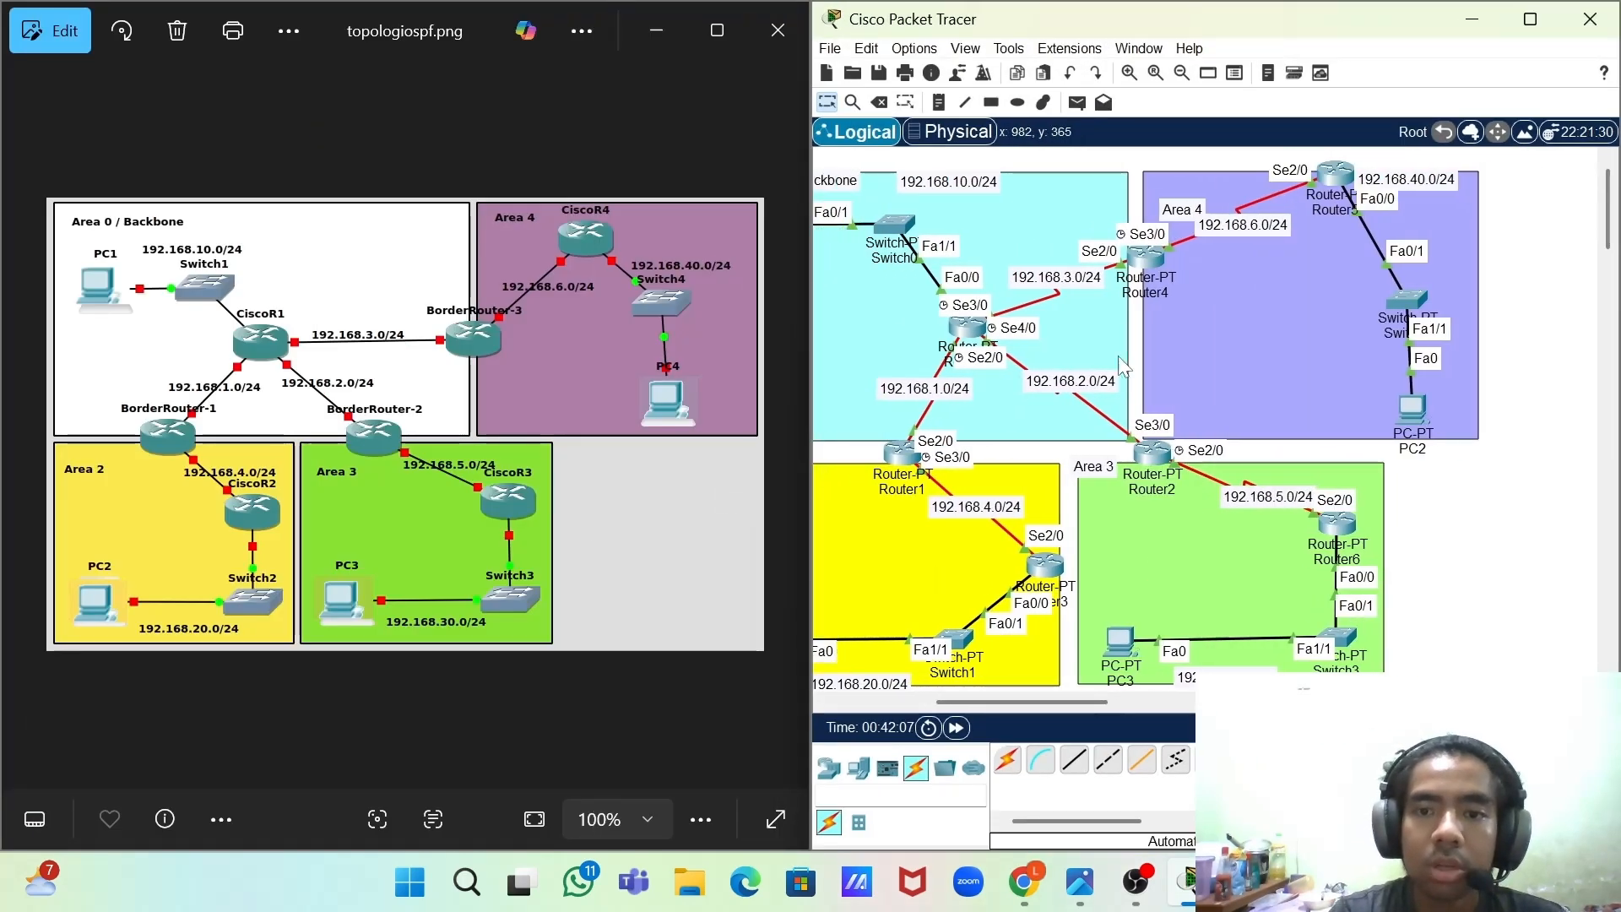
scroll(1258, 559, "left", 3)
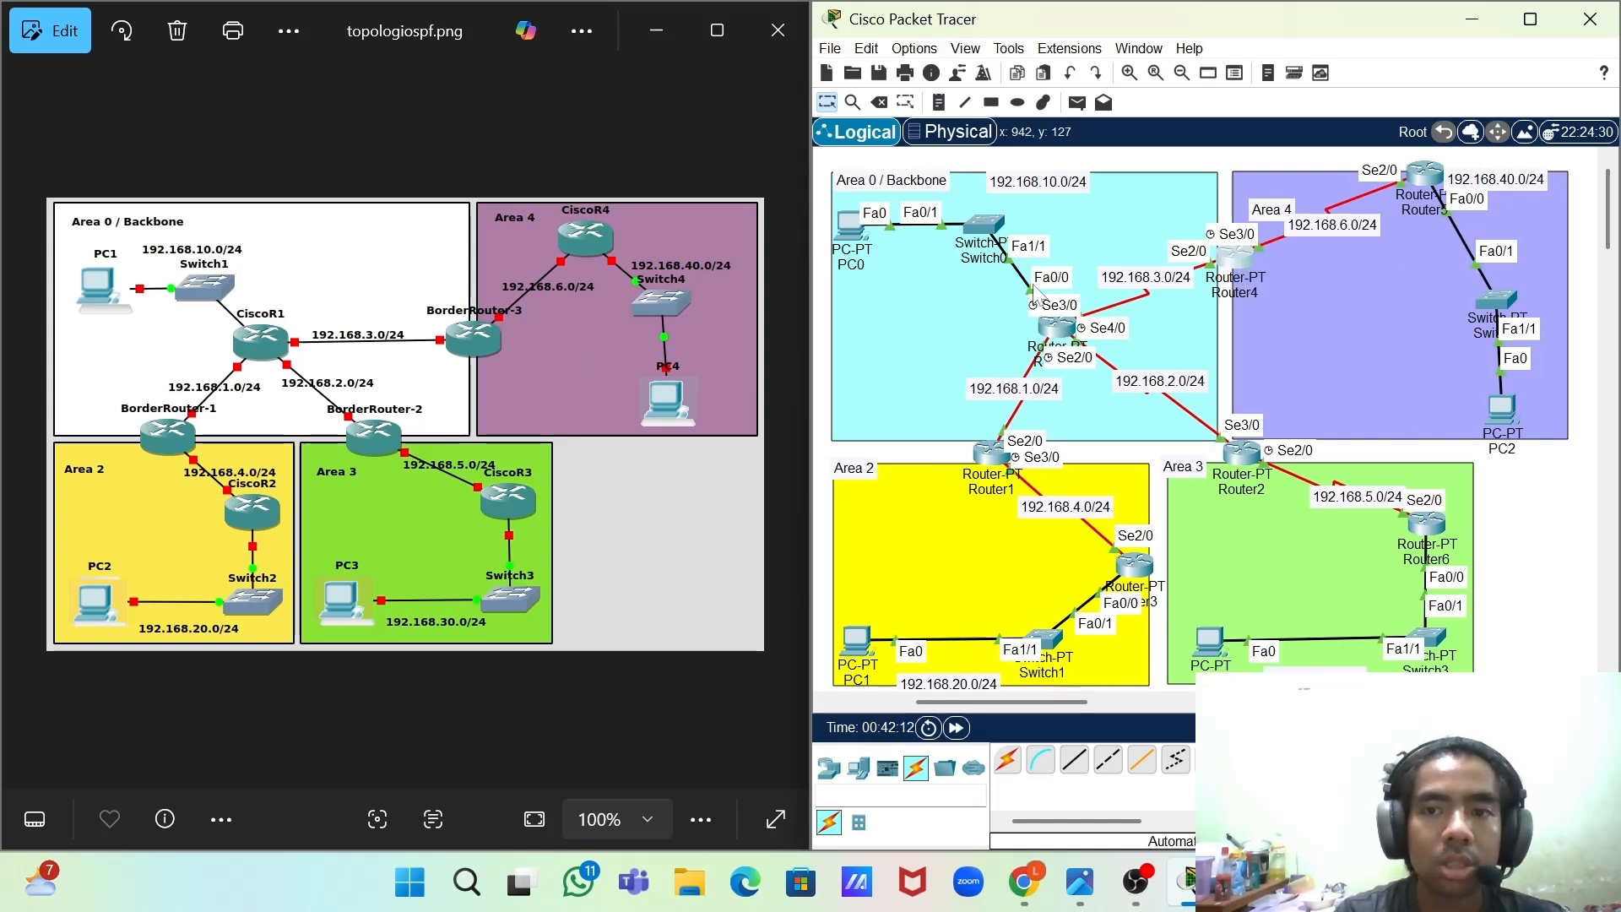
left_click(1064, 358)
left_click(740, 64)
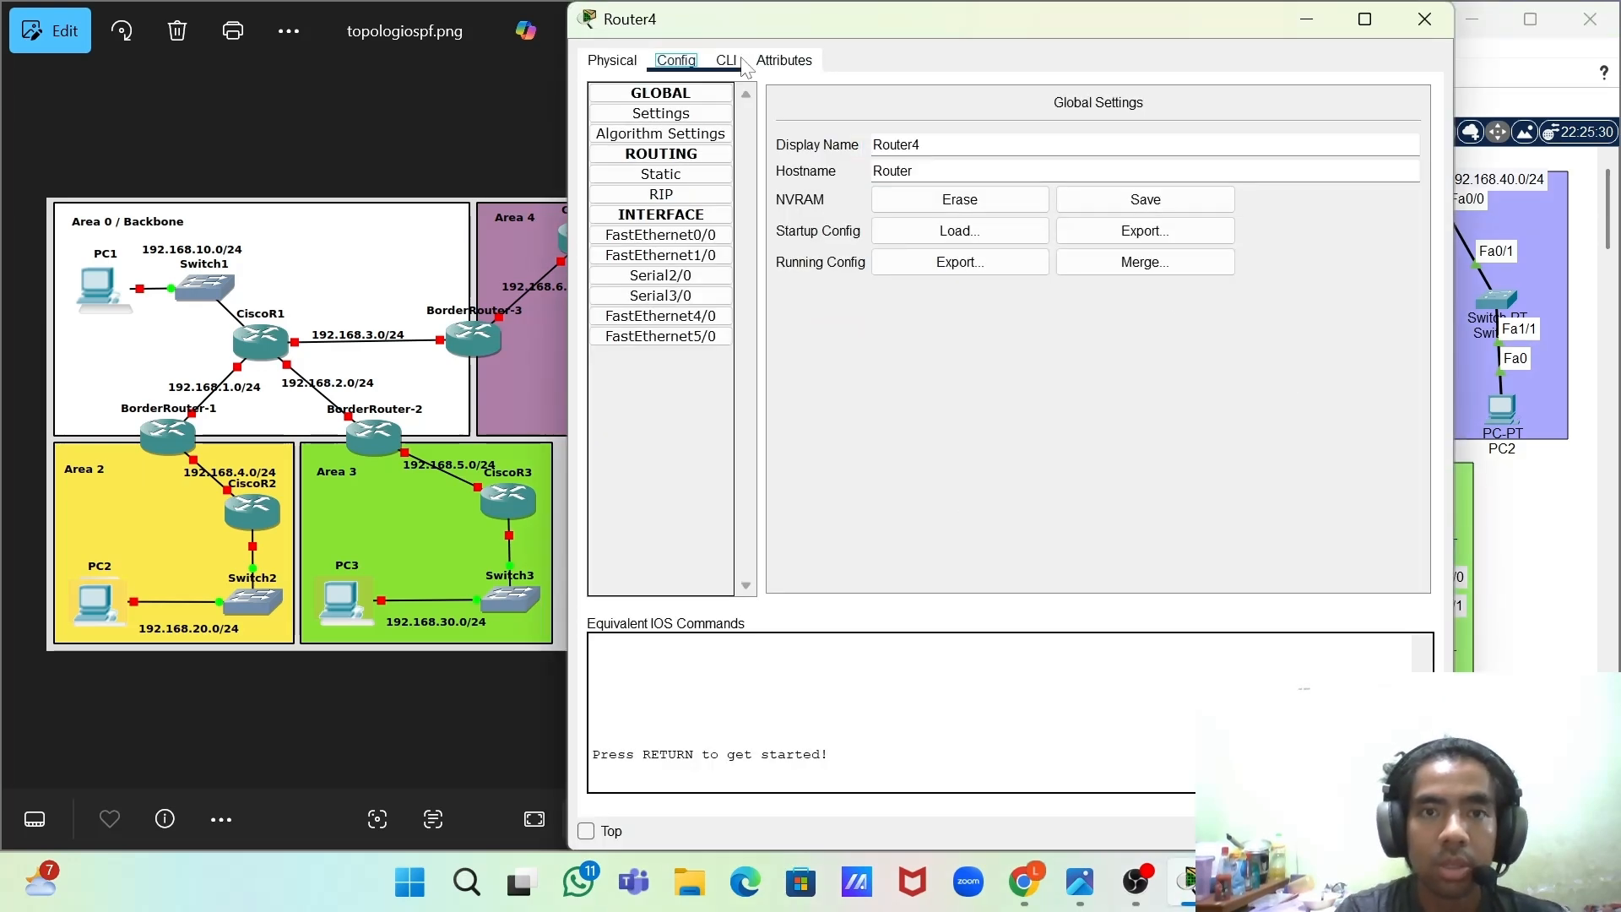
key("Return")
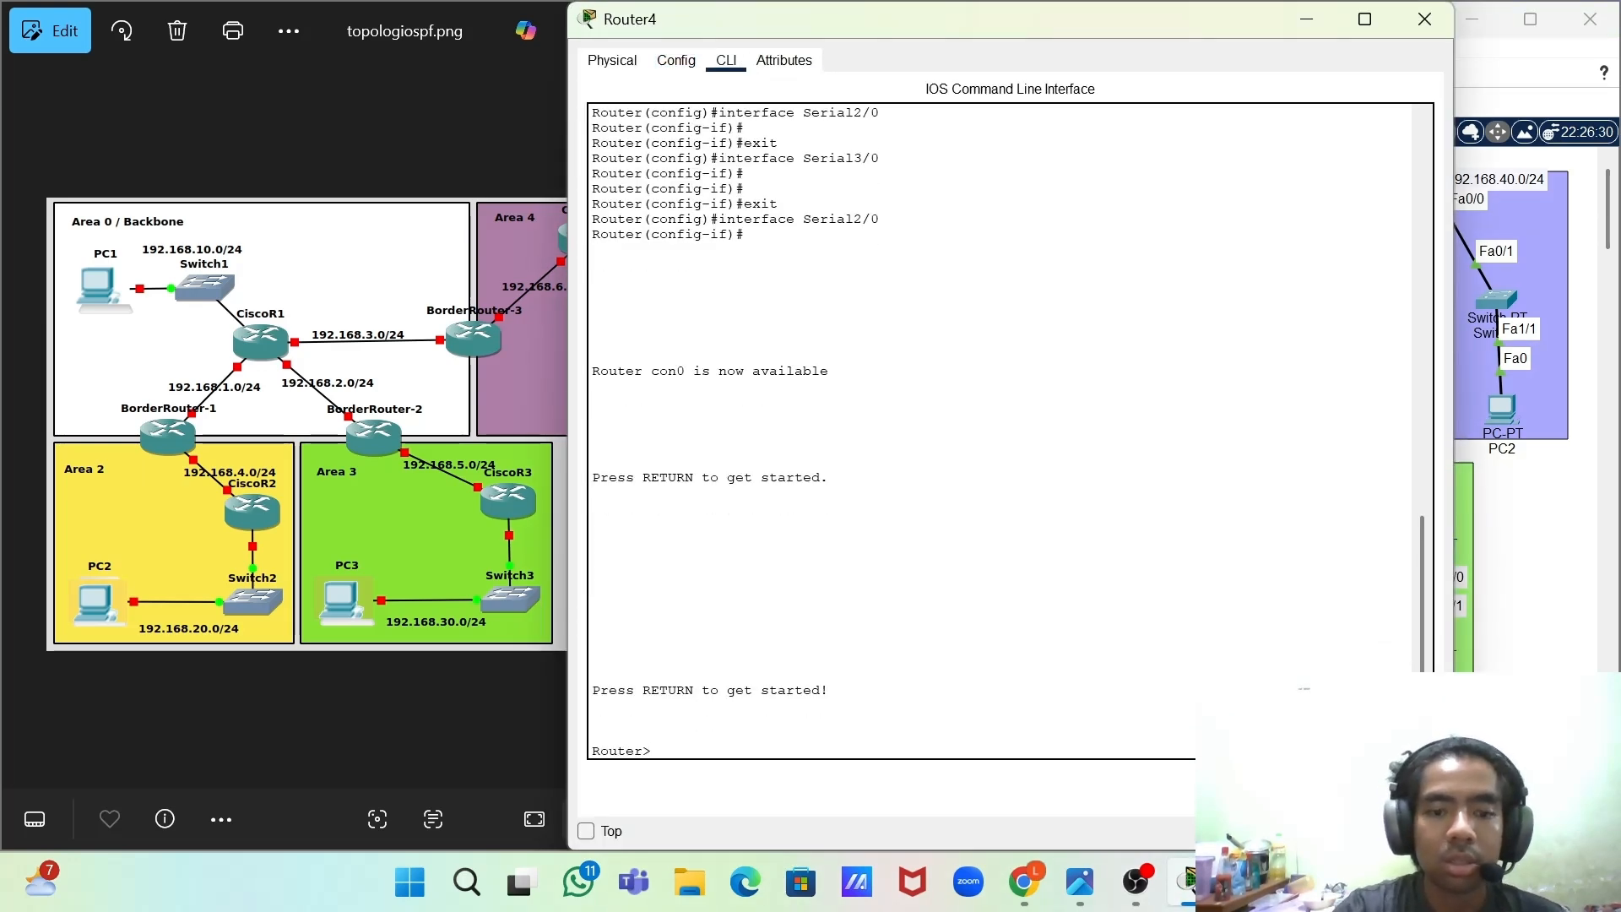
type("enab")
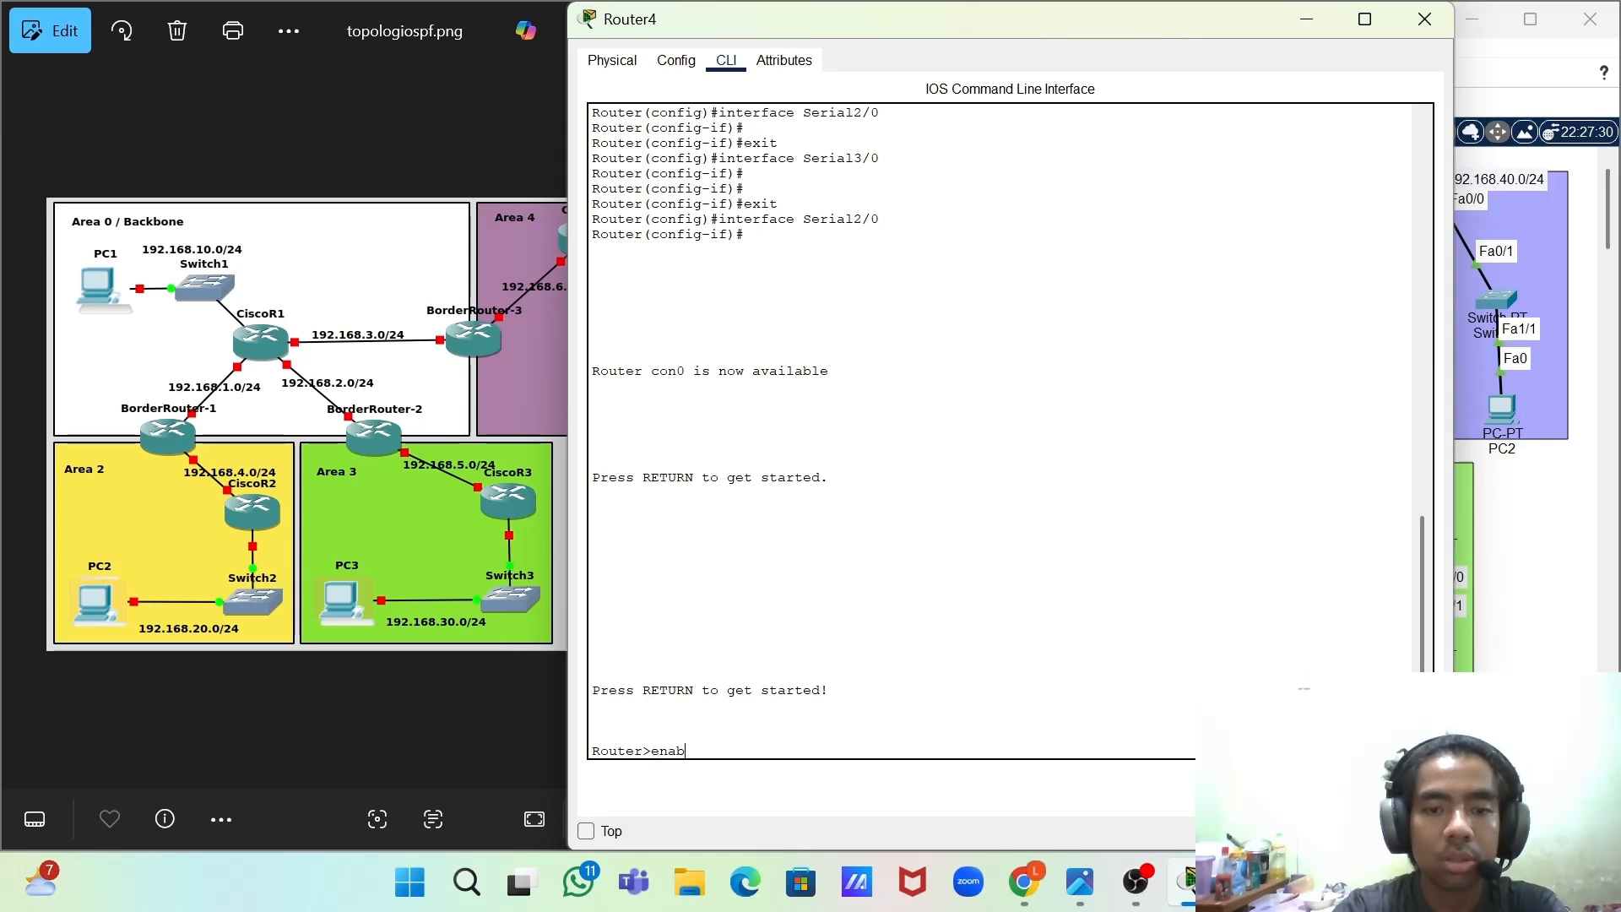
type("le")
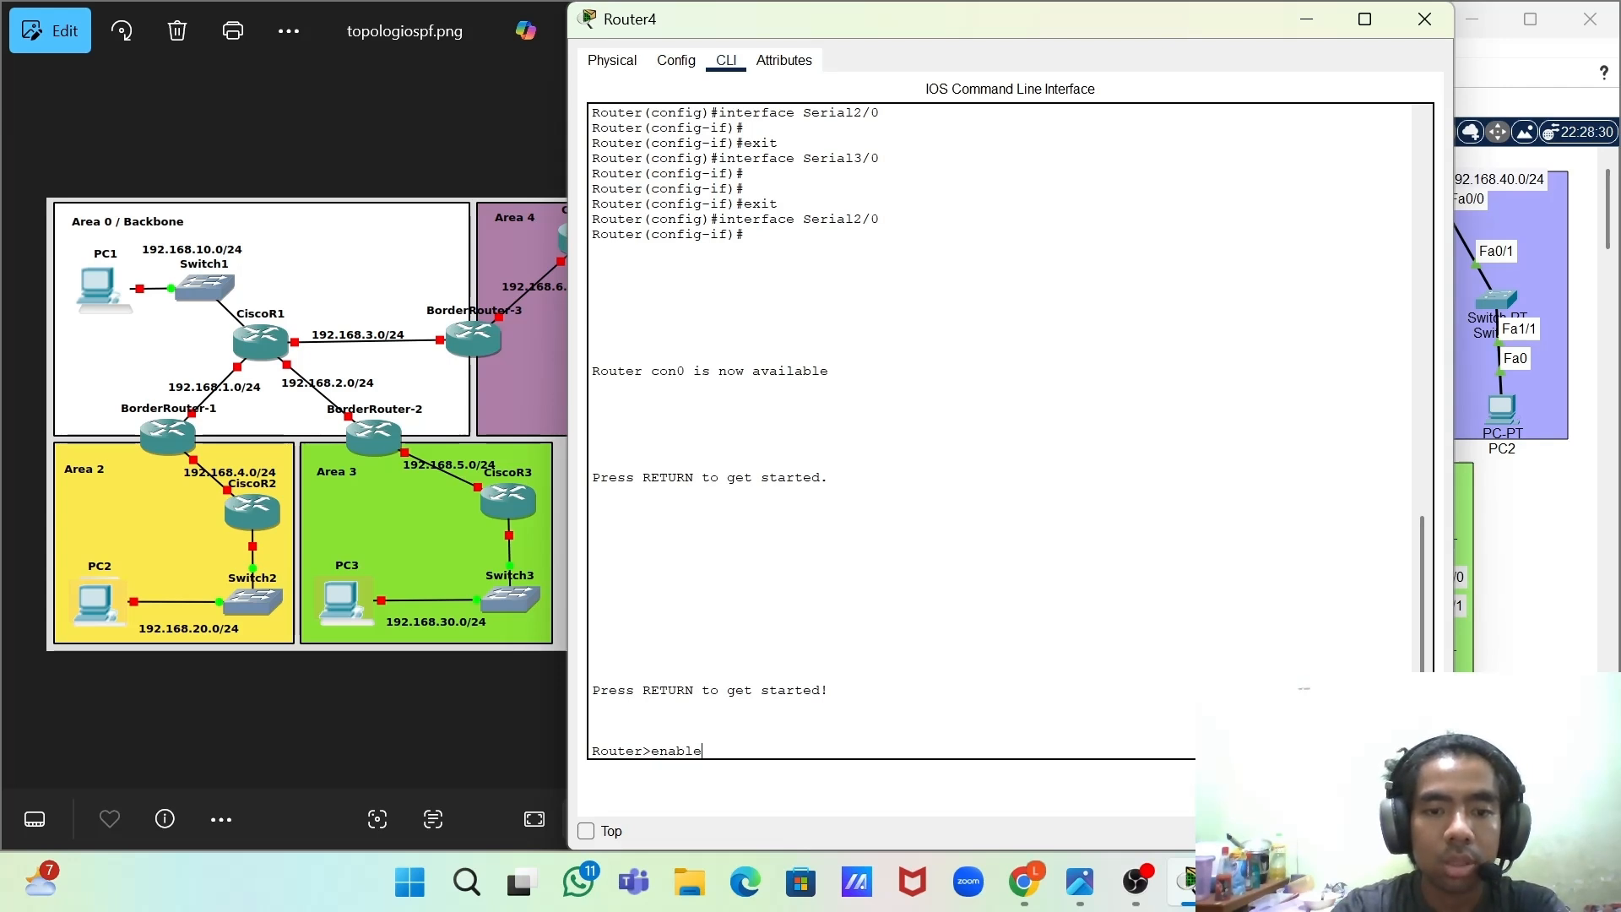
key("Return")
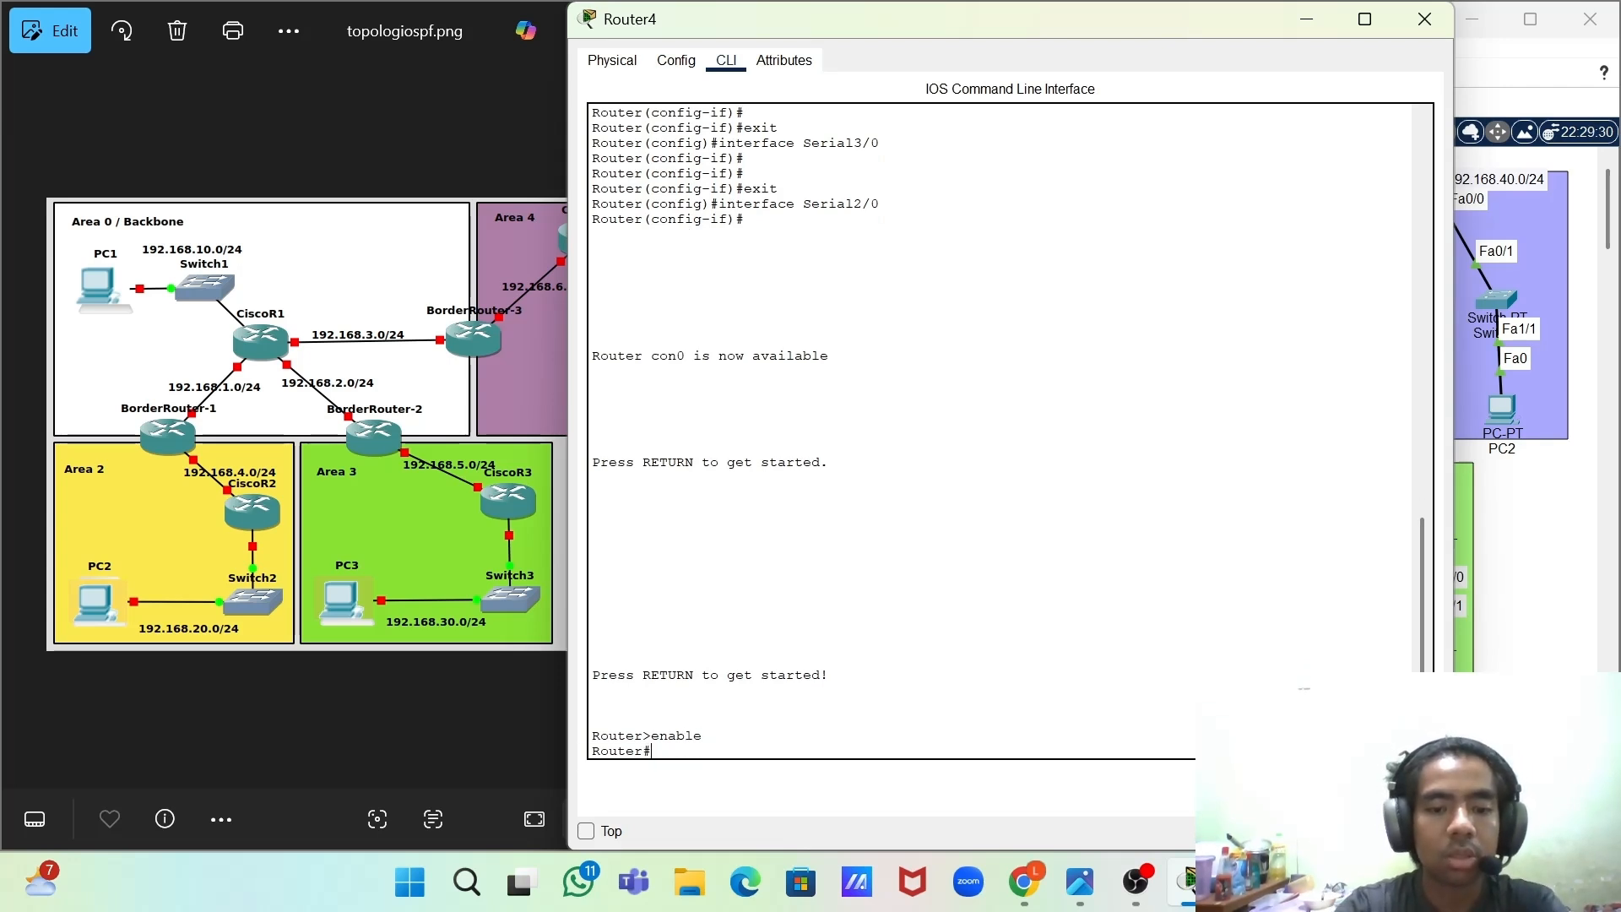
- Enter global configuration mode on Router4 with conf t and start OSPF process 1
type("conf t")
key("Return")
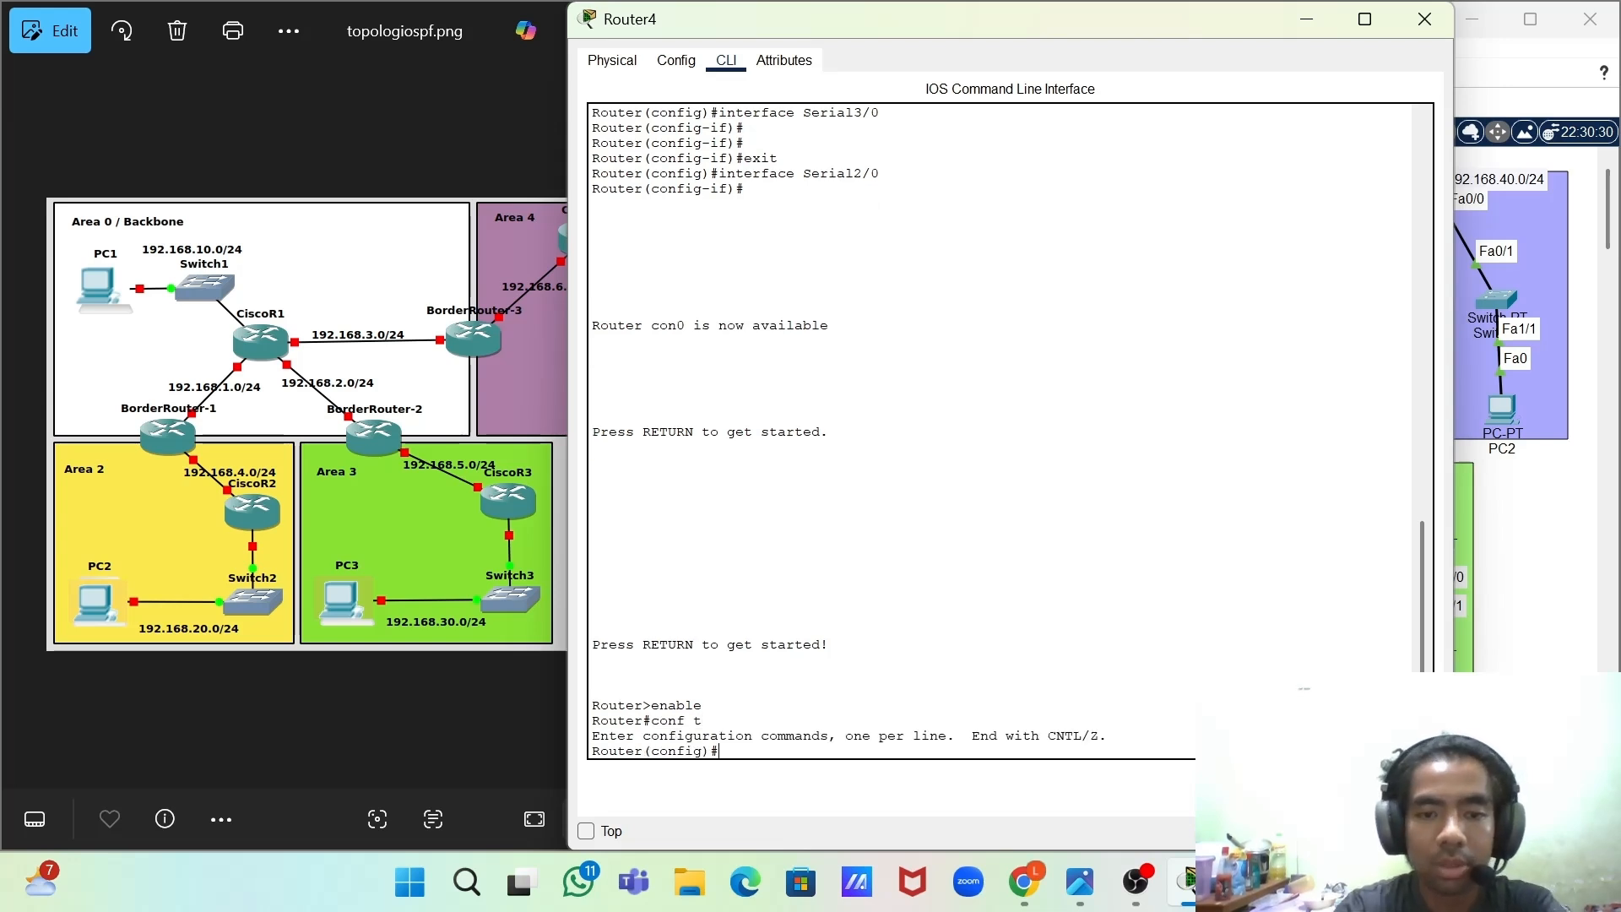
type("rou")
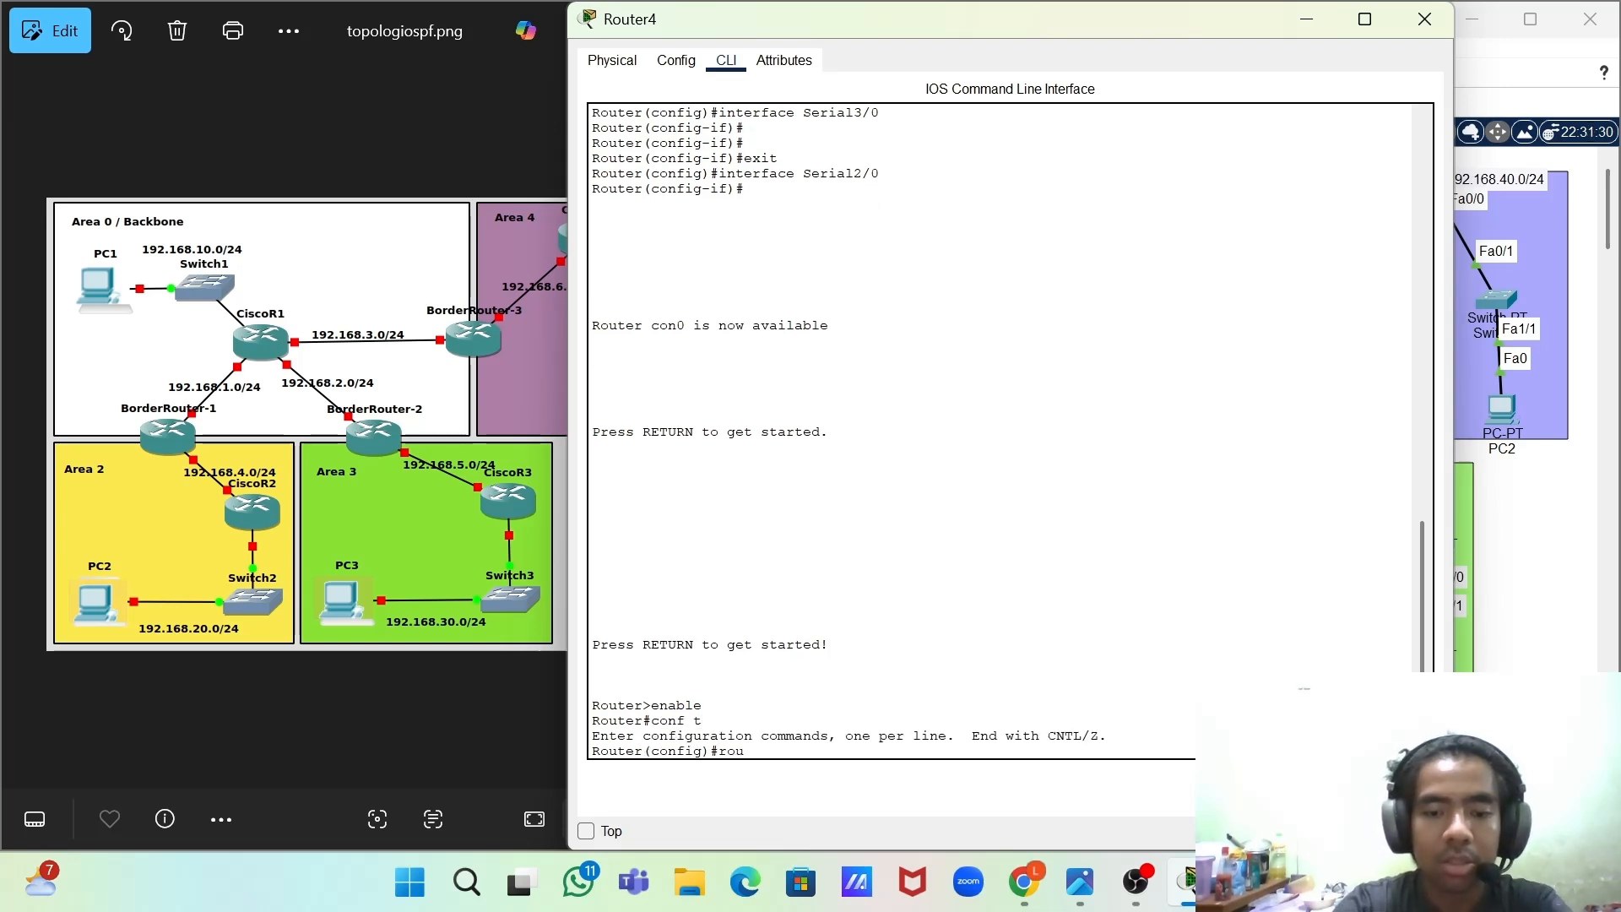
type("ter ospf 1")
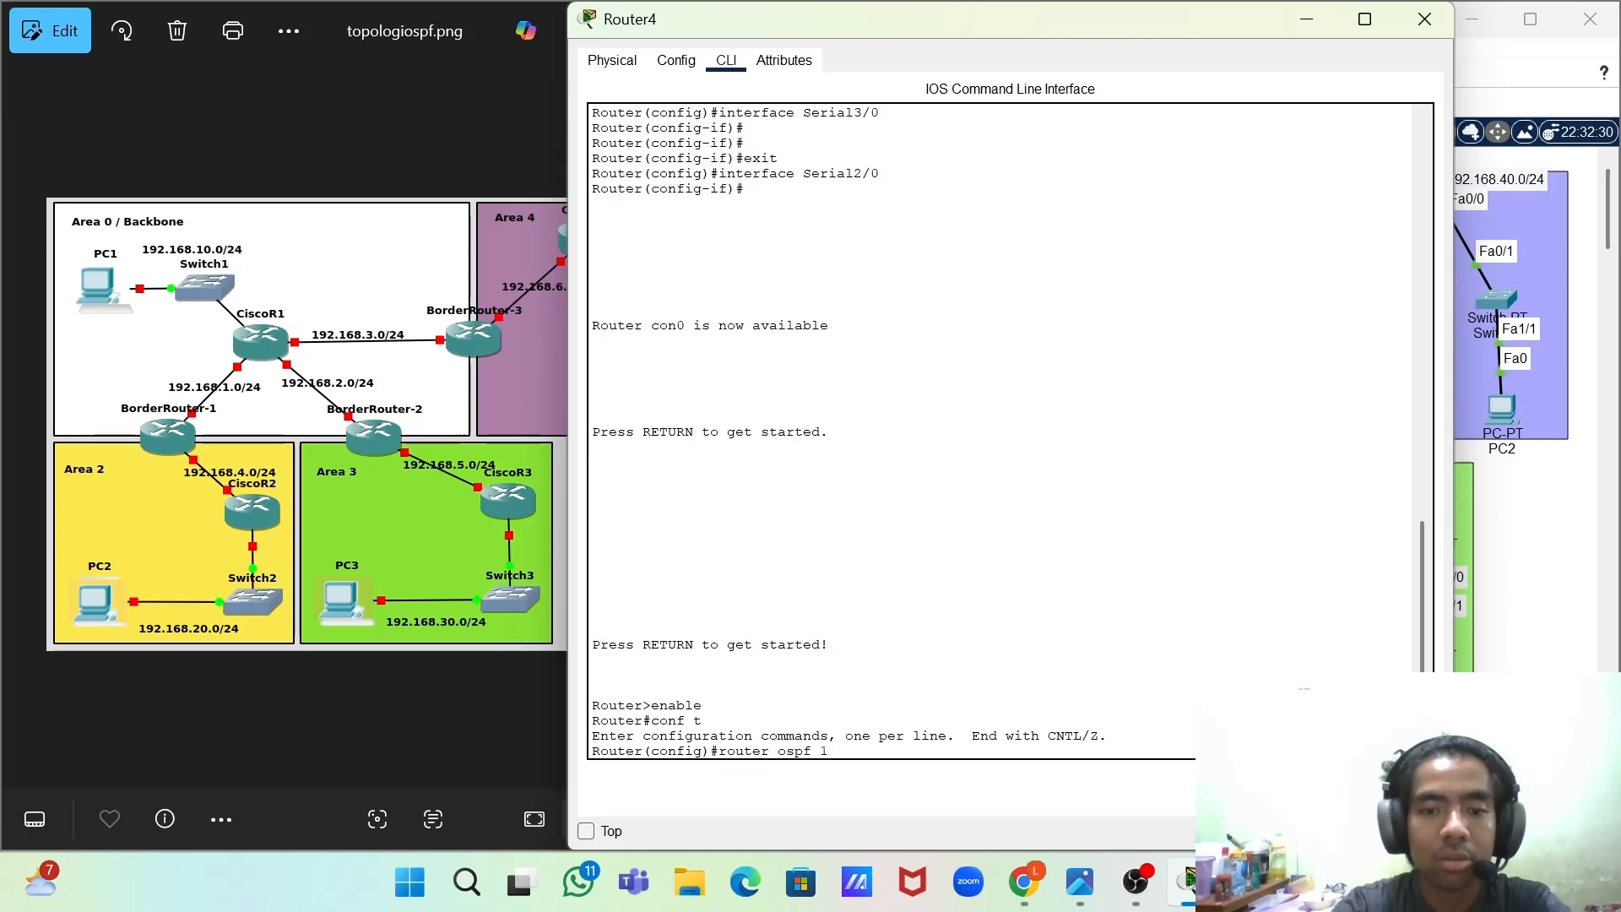
key("Return")
key("Up")
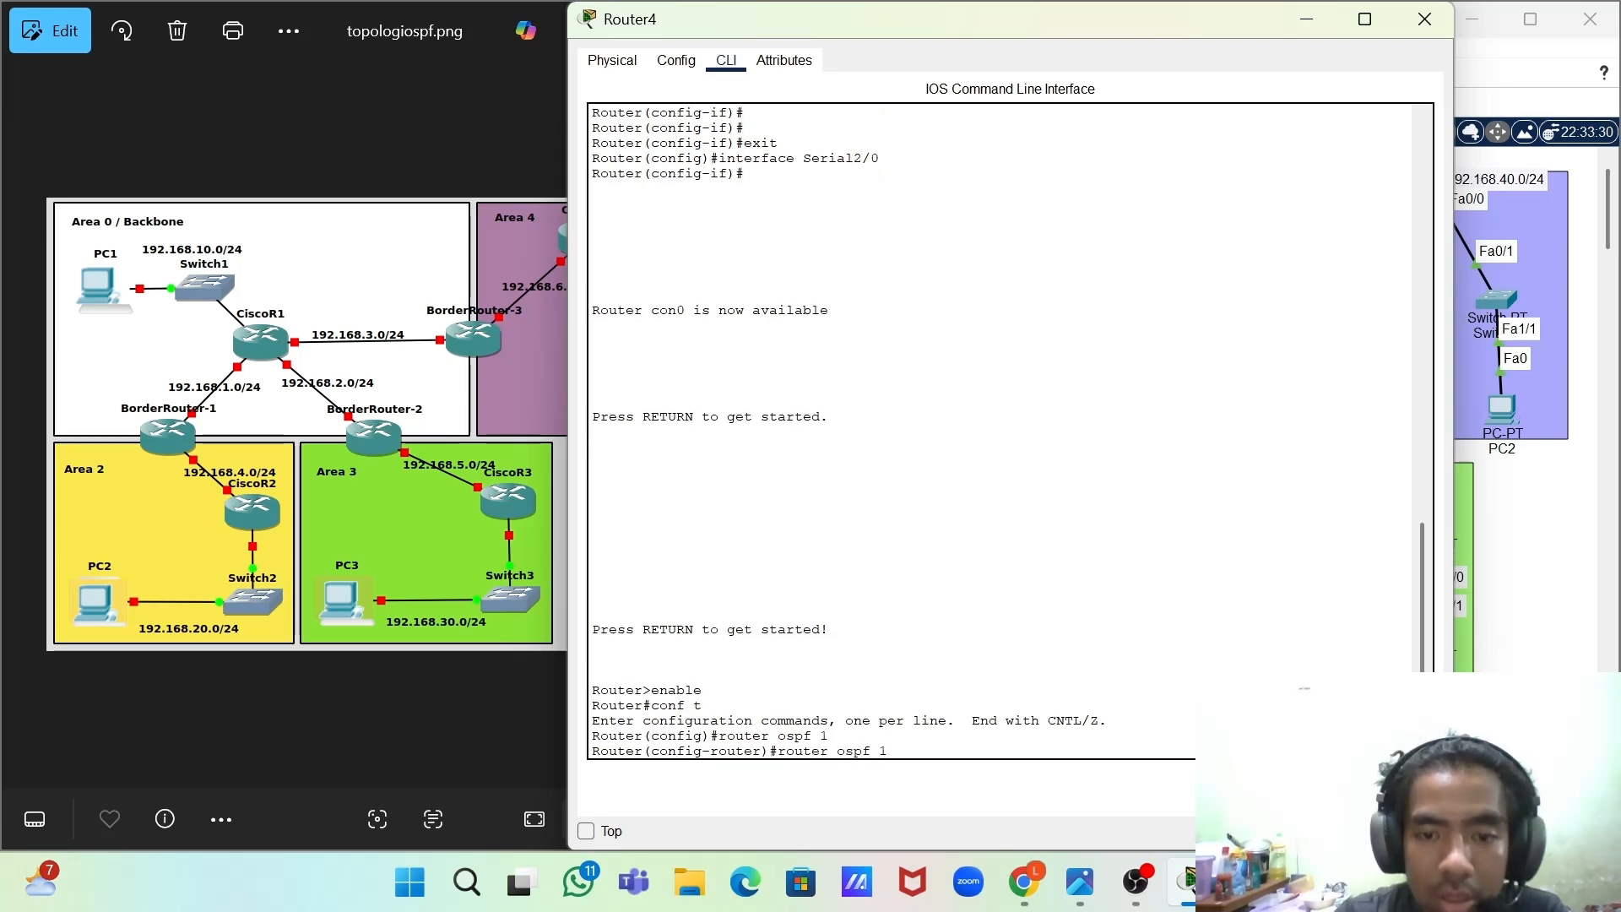
- Clear the repeated OSPF command and advertise network 192.168.3.0 0.0.0.255 in area 0 on Router4
key("BackSpace")
key("BackSpace")
key("BackSpace")
key("BackSpace")
key("BackSpace")
key("BackSpace")
key("BackSpace")
key("BackSpace")
key("BackSpace")
key("BackSpace")
key("BackSpace")
key("BackSpace")
type("n")
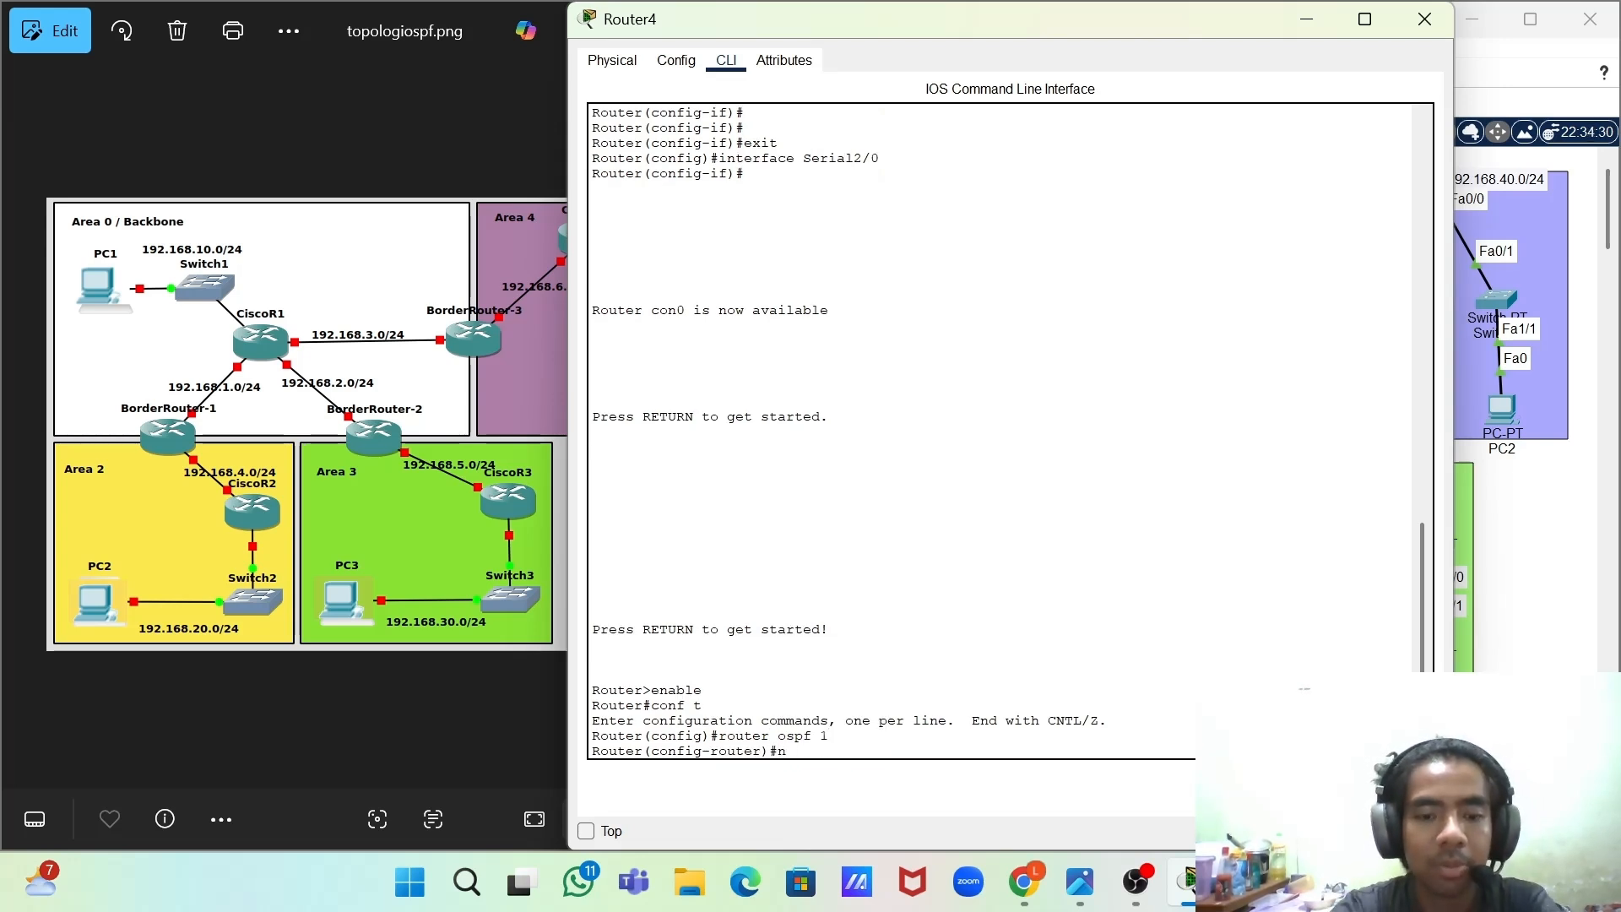
type("etwork")
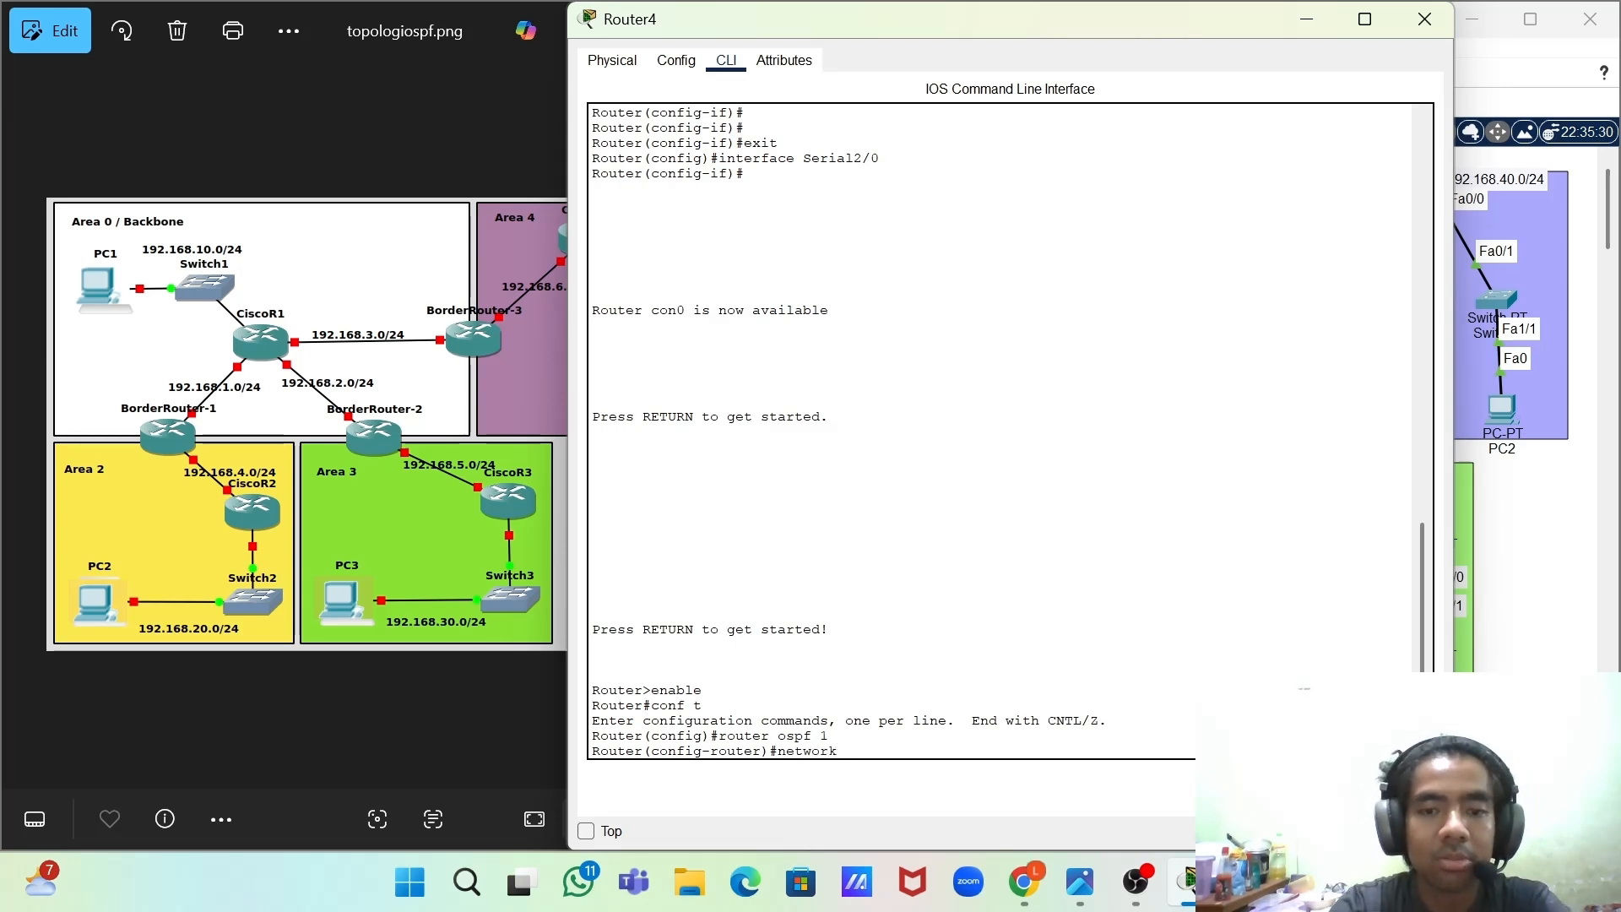
type(" 192.168.3.0")
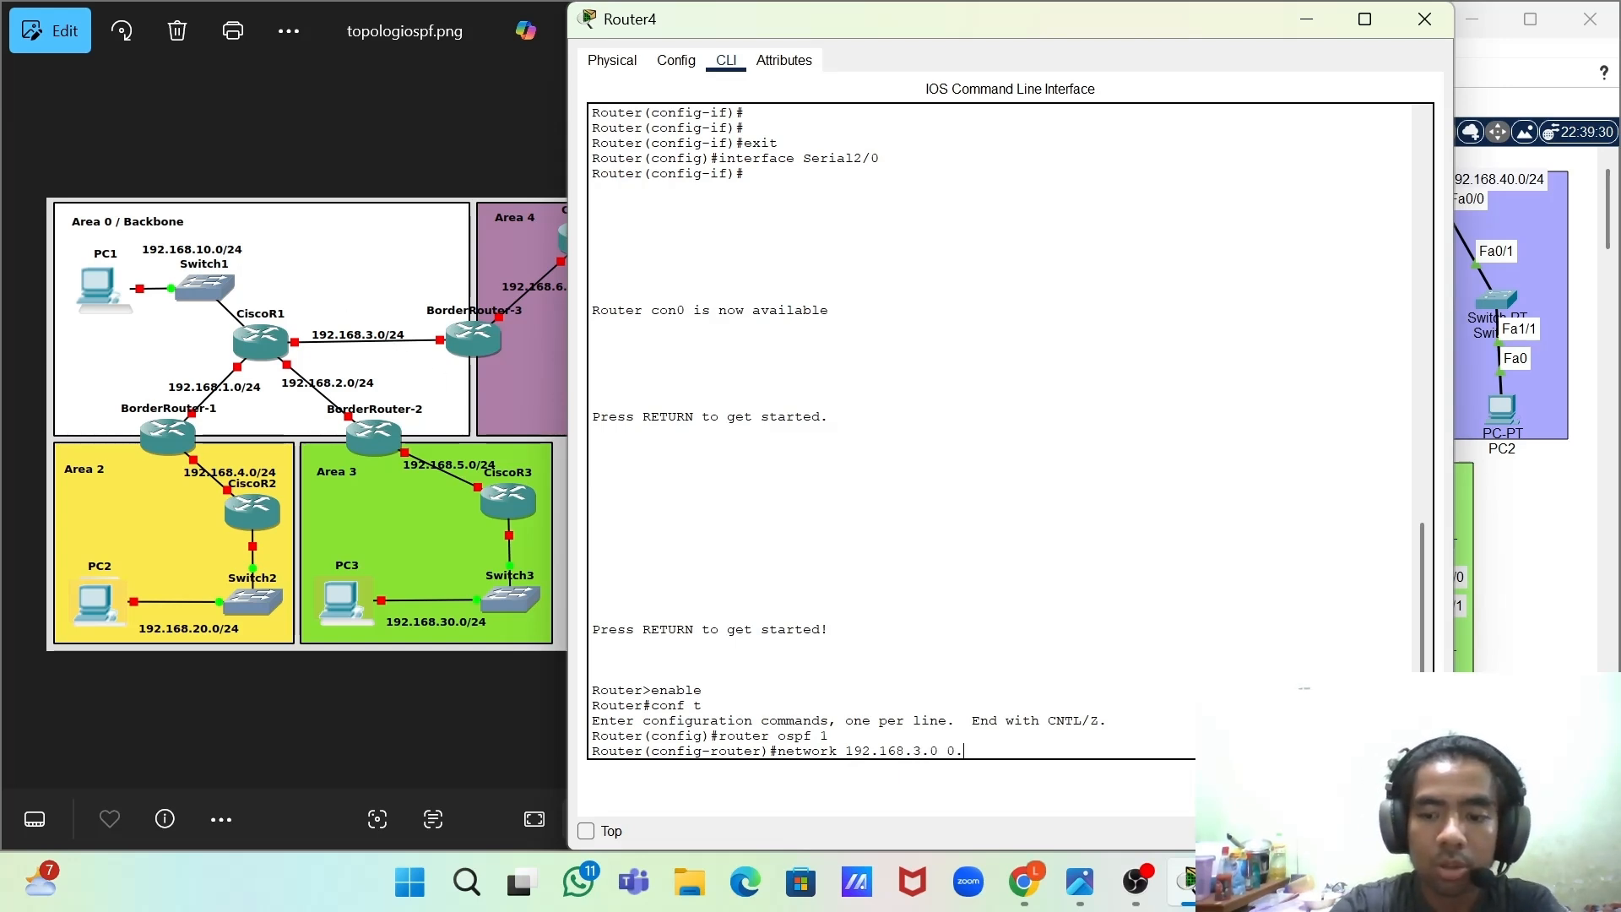
type("0.0.2")
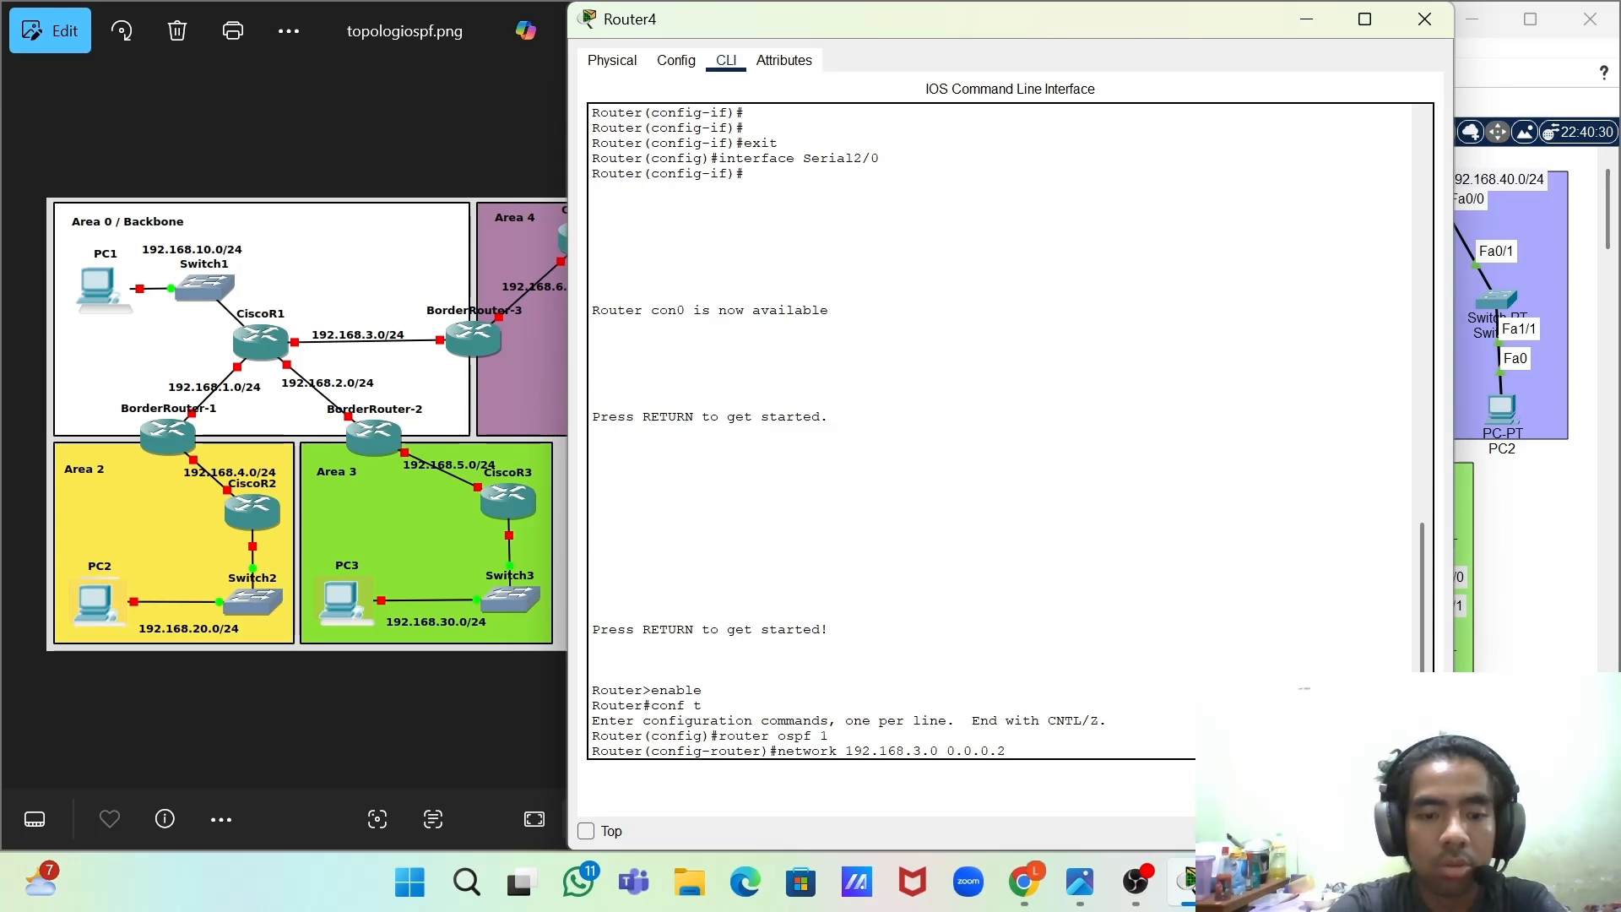
type("55 area 0")
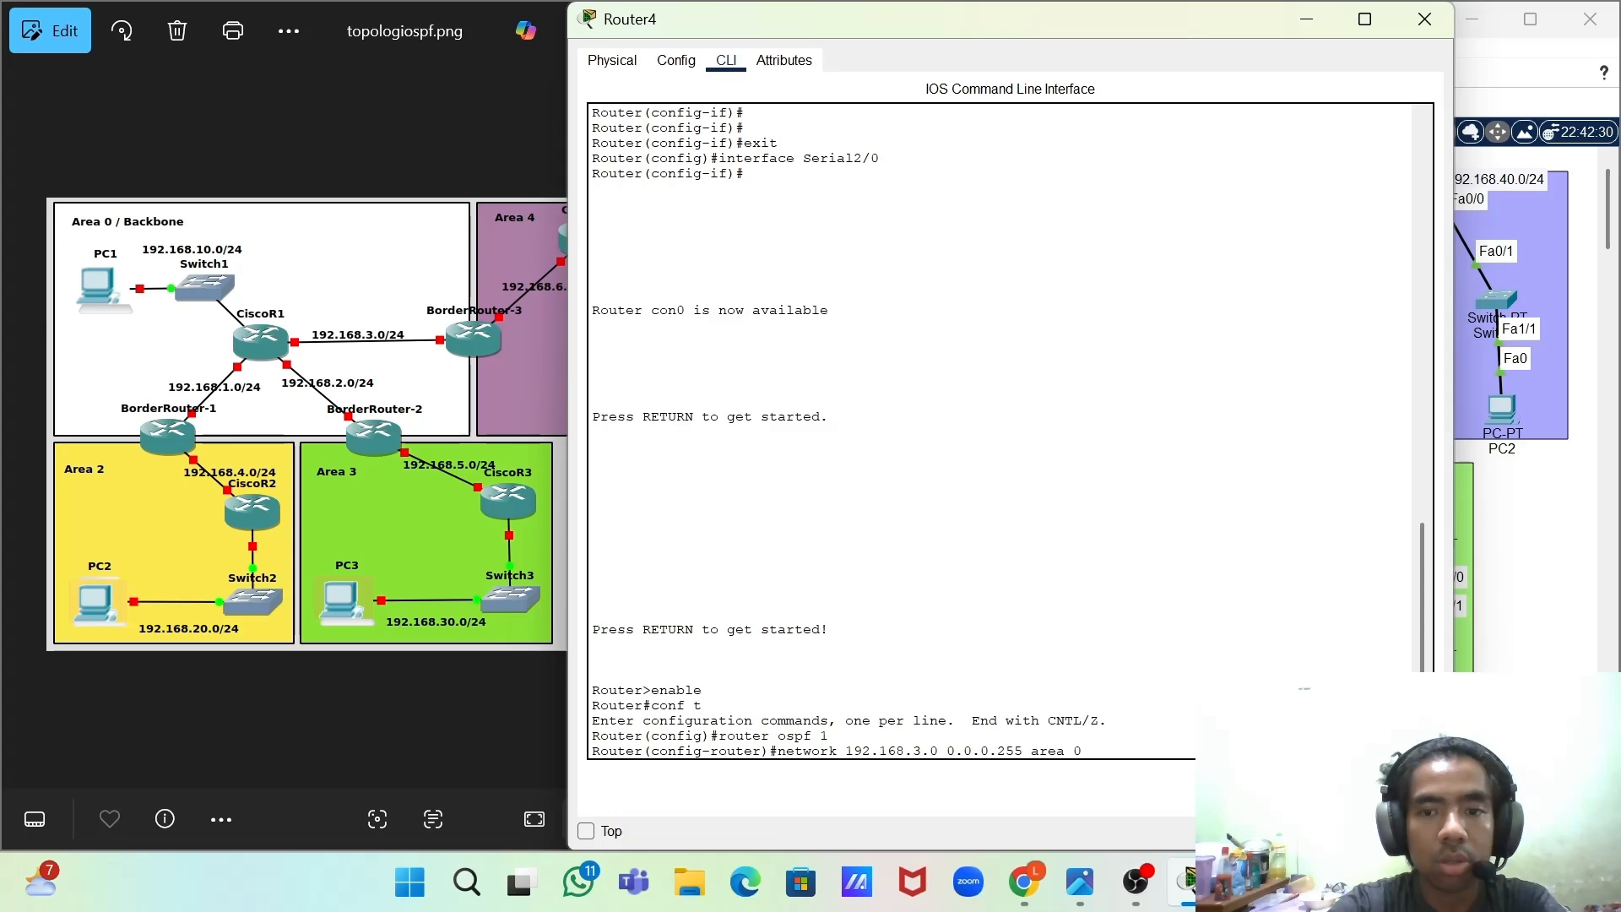
left_click_drag(1147, 9, 1197, 48)
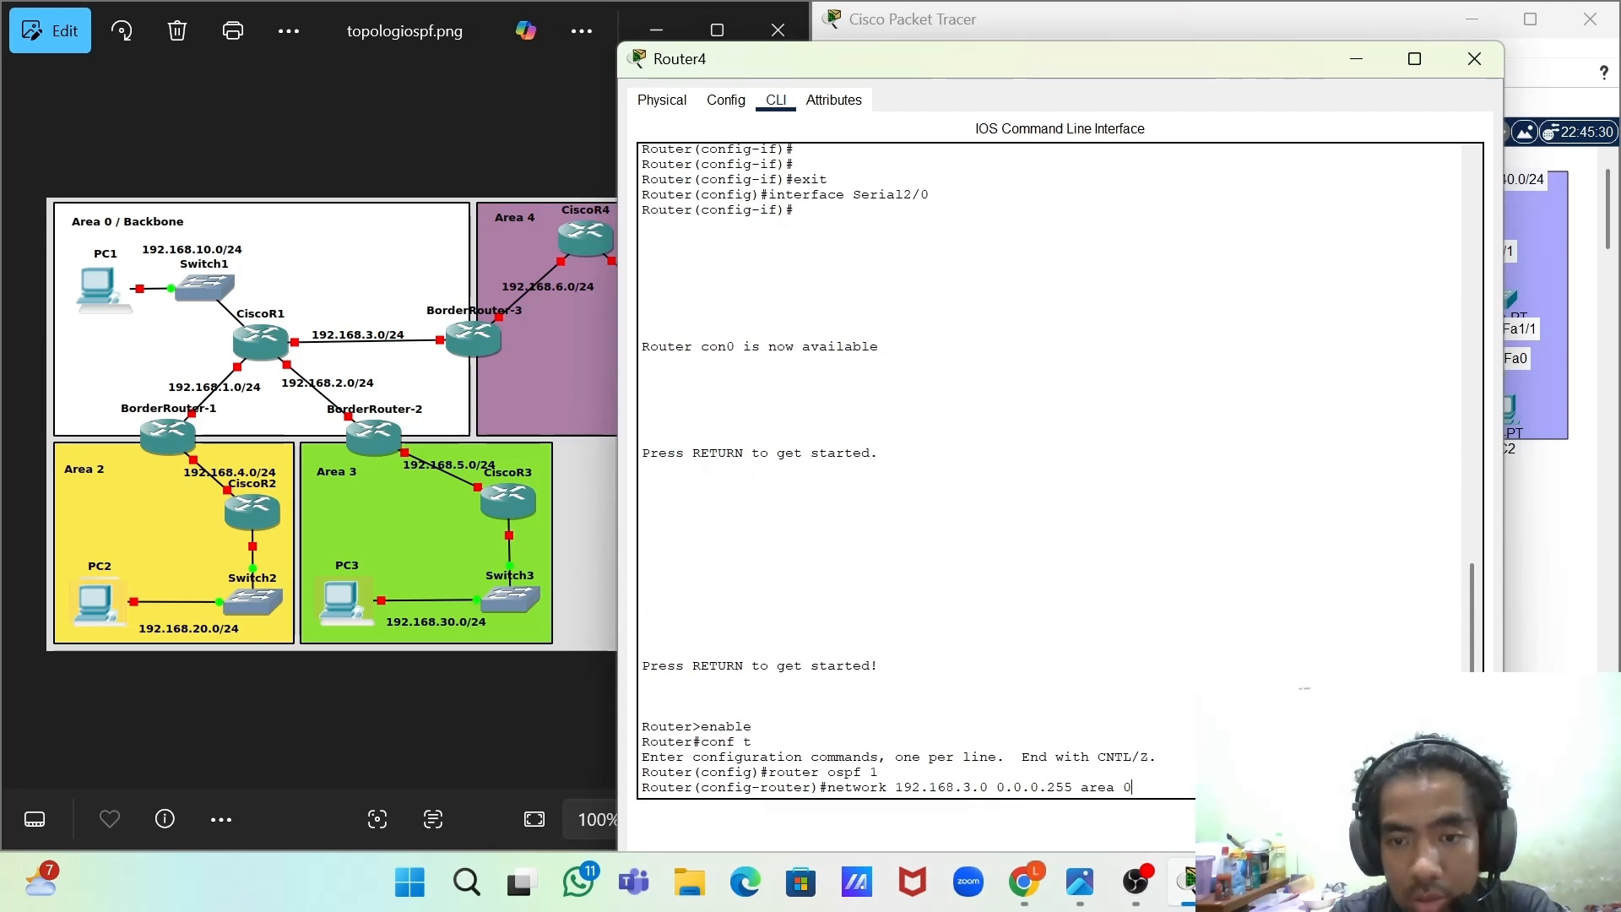
key("Return")
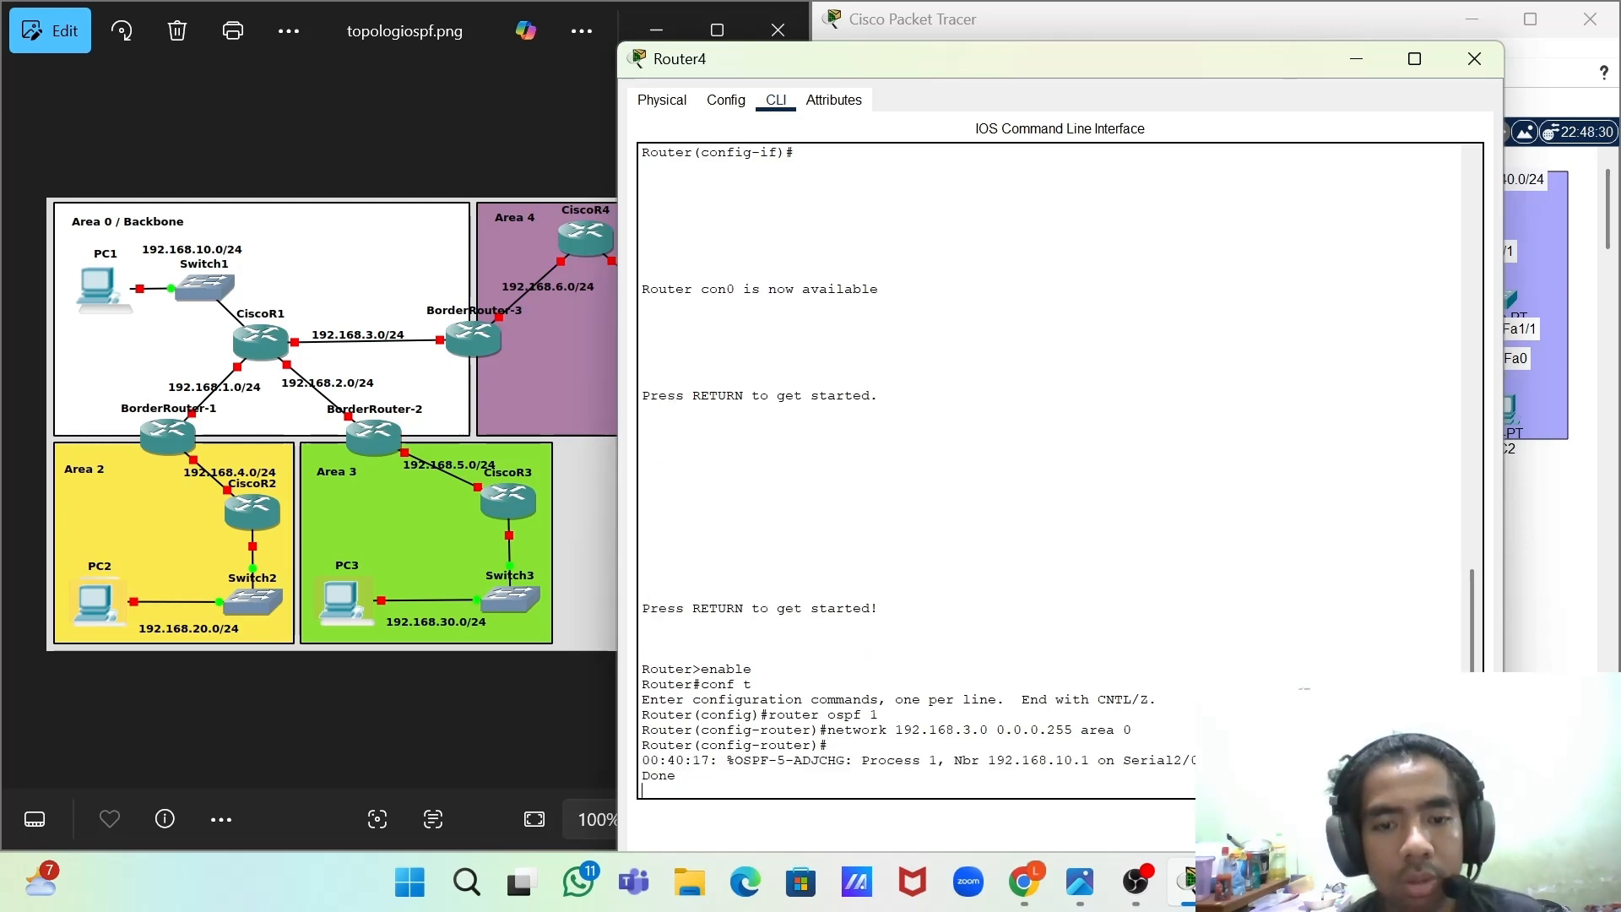
key("Return")
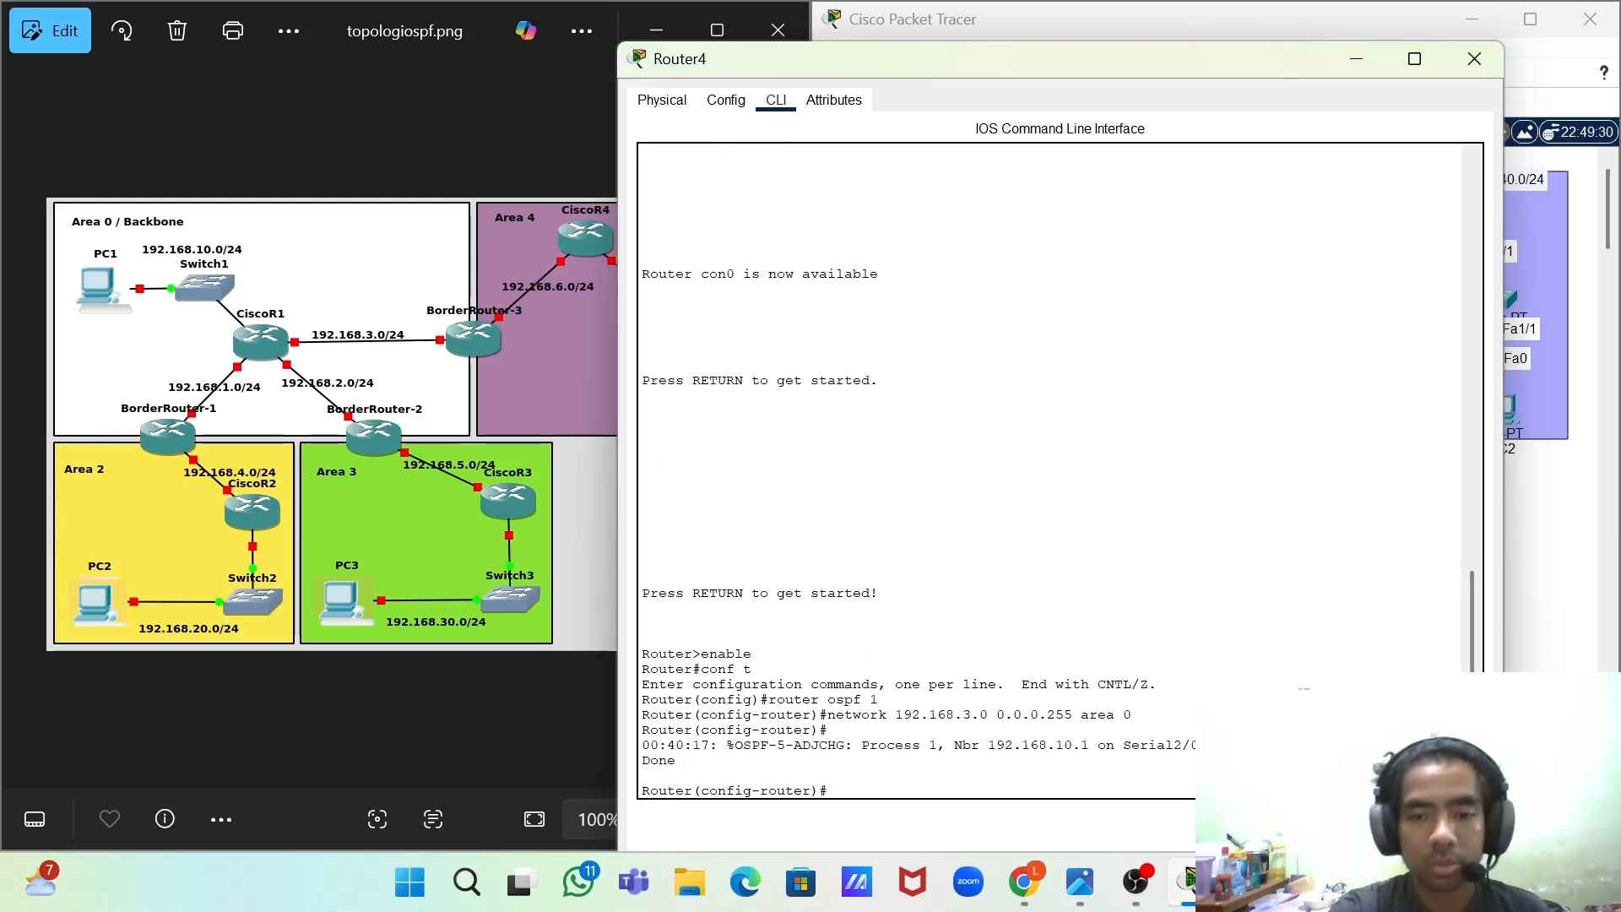
- Advertise network 192.168.6.0 0.0.0.255 in area 4 on Router4, exit OSPF configuration, and minimize the router's window
key("Up")
key("Left")
key("Left")
key("Left")
key("Left")
key("Left")
key("Left")
key("Left")
key("Left")
key("Left")
key("Left")
key("Left")
key("Left")
key("Left")
key("Left")
key("Left")
key("Left")
key("Left")
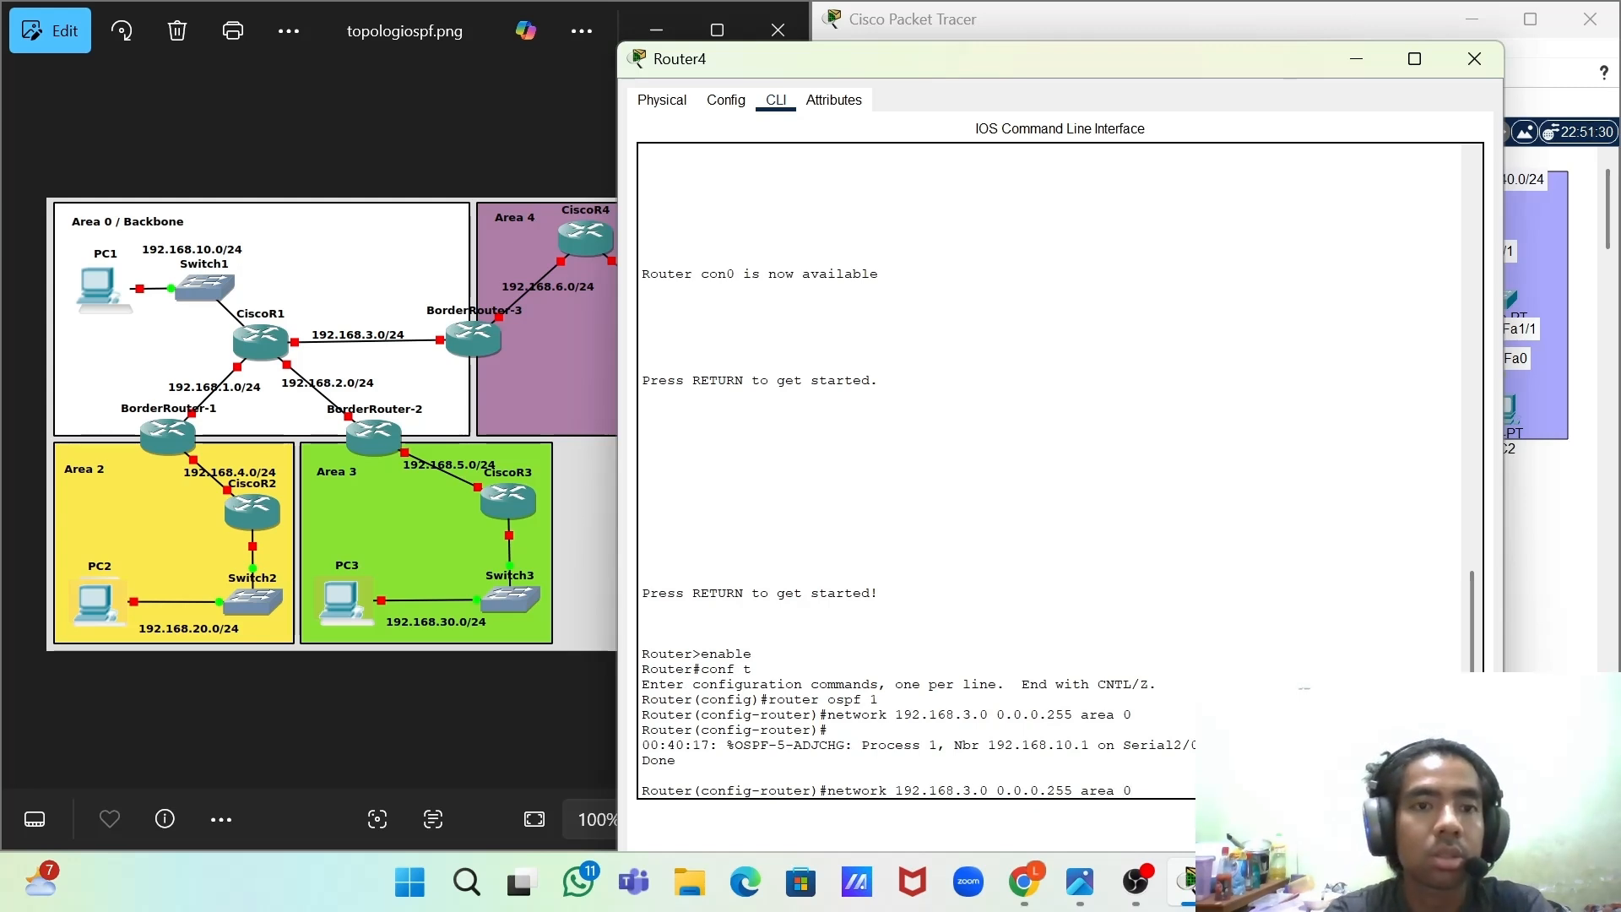
key("BackSpace")
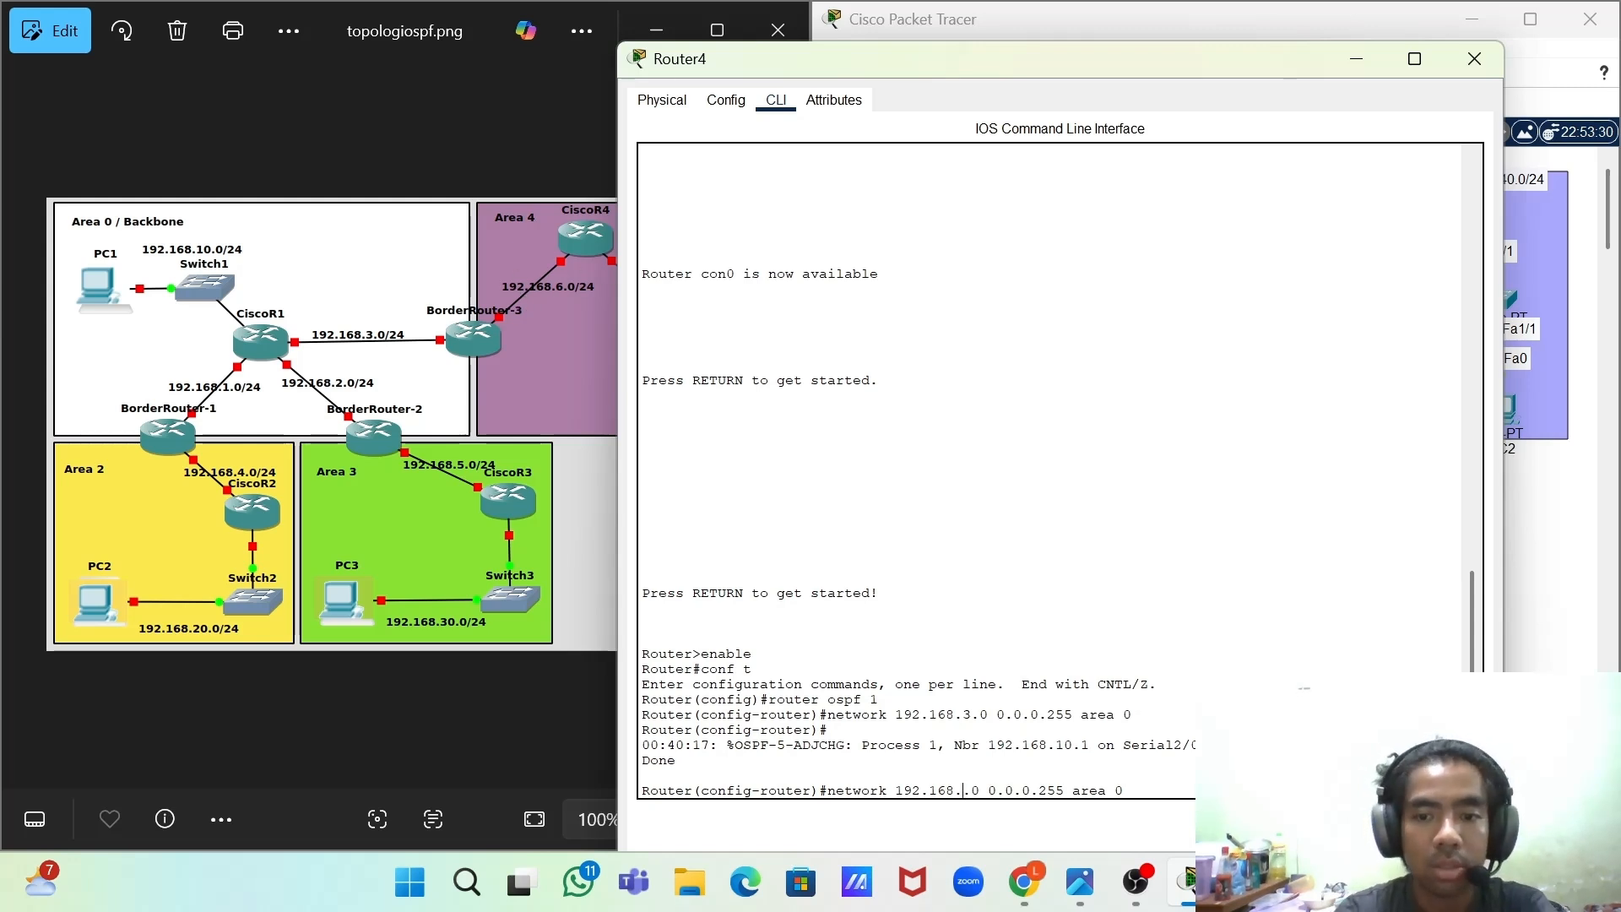
type("6")
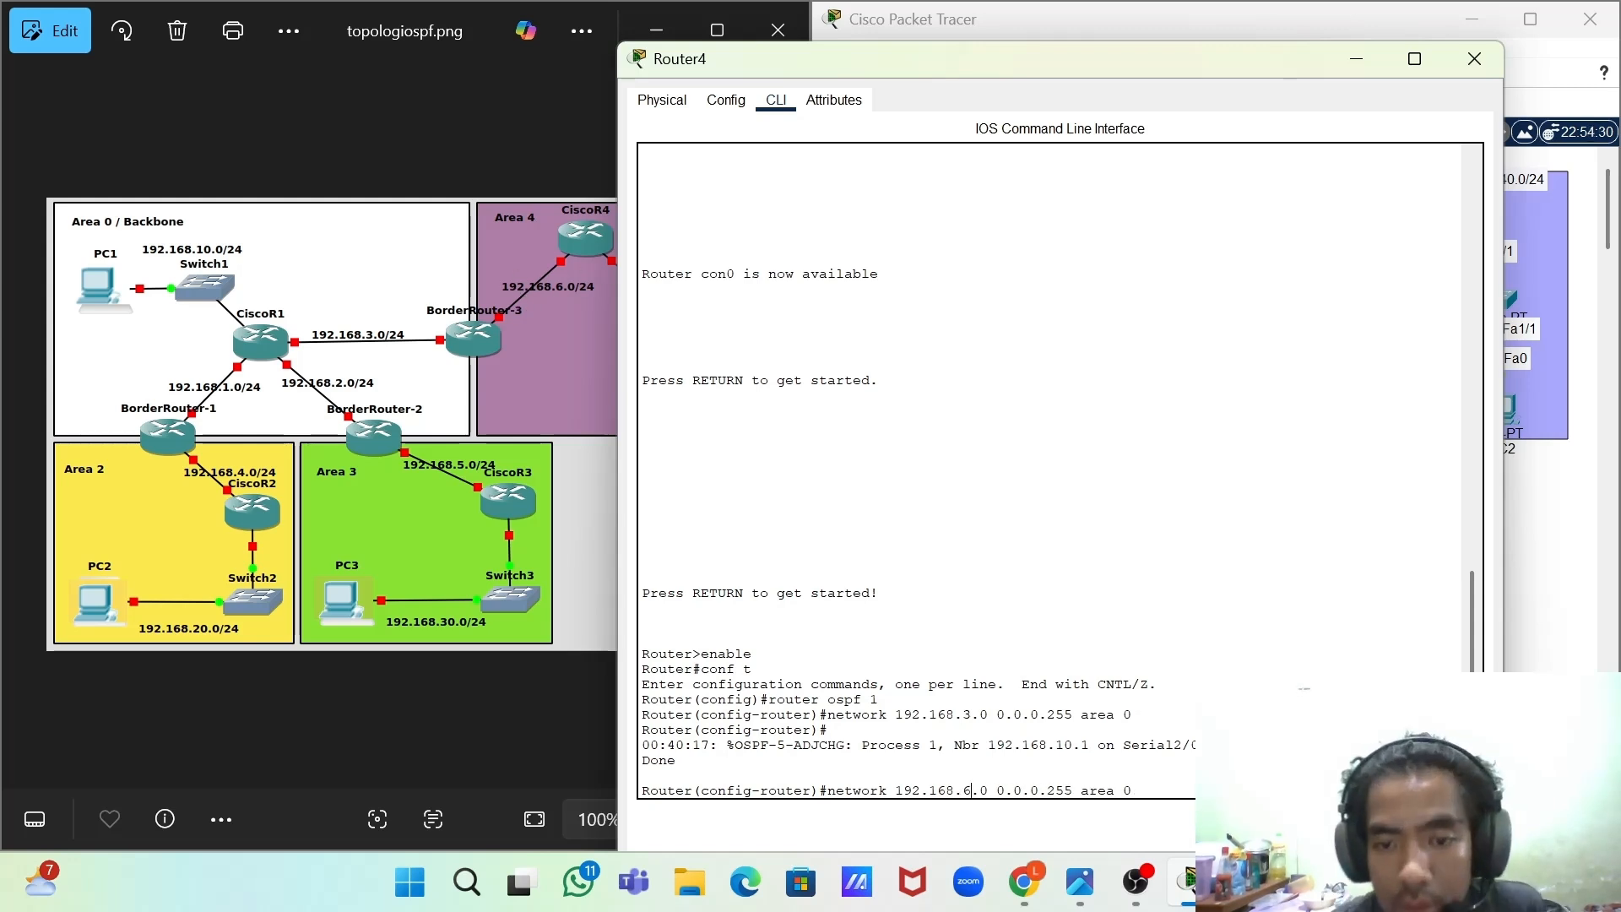
key("End")
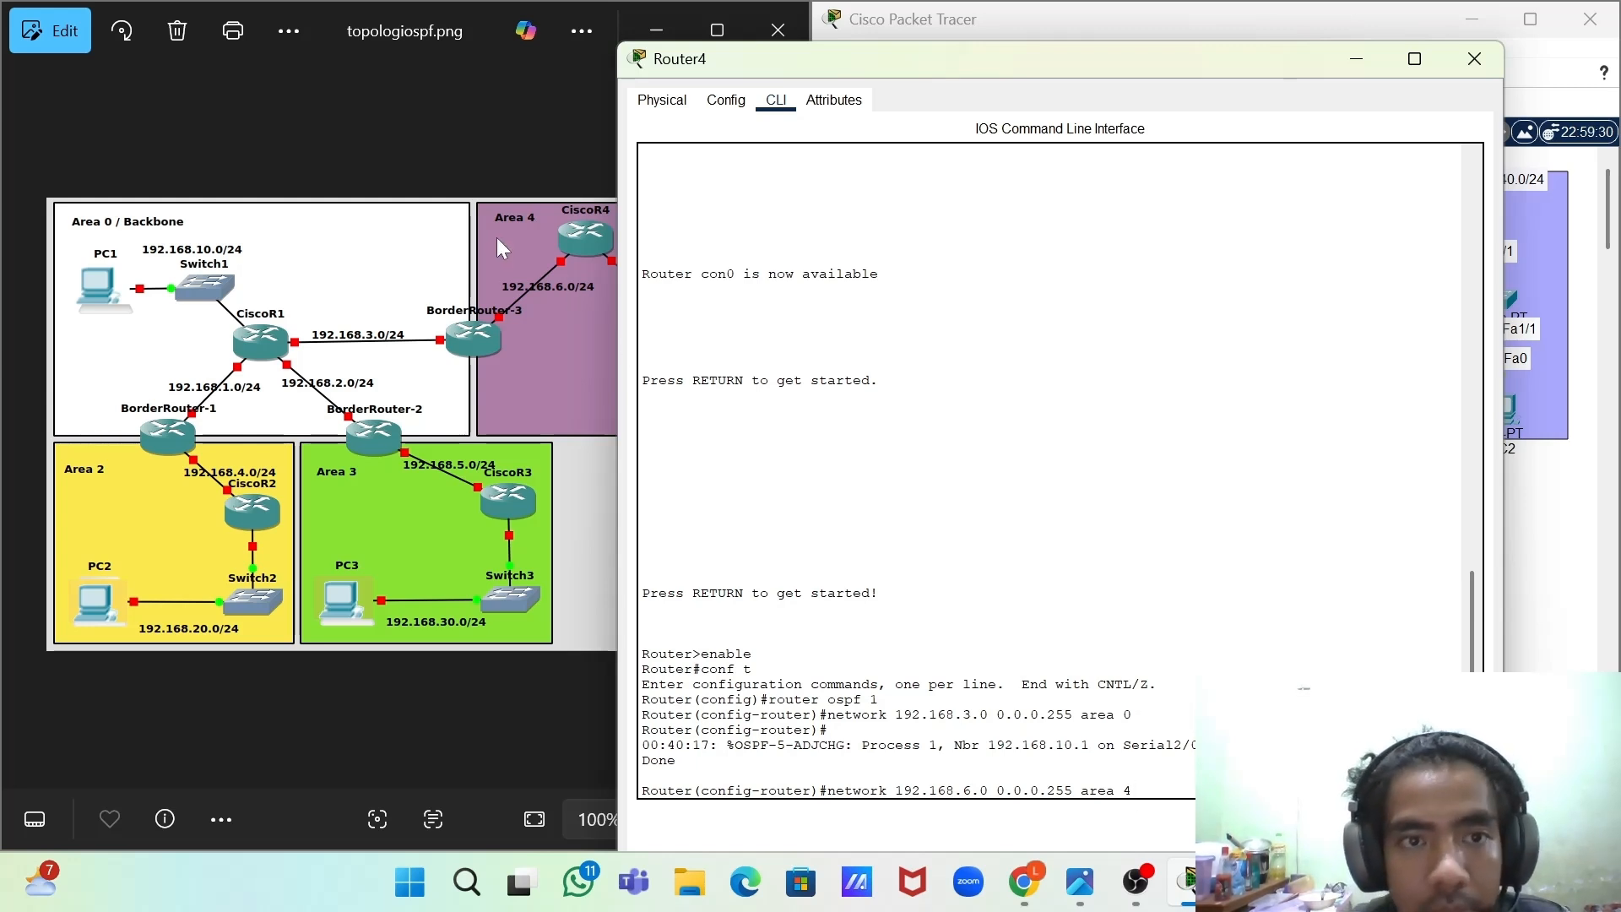
key("Return")
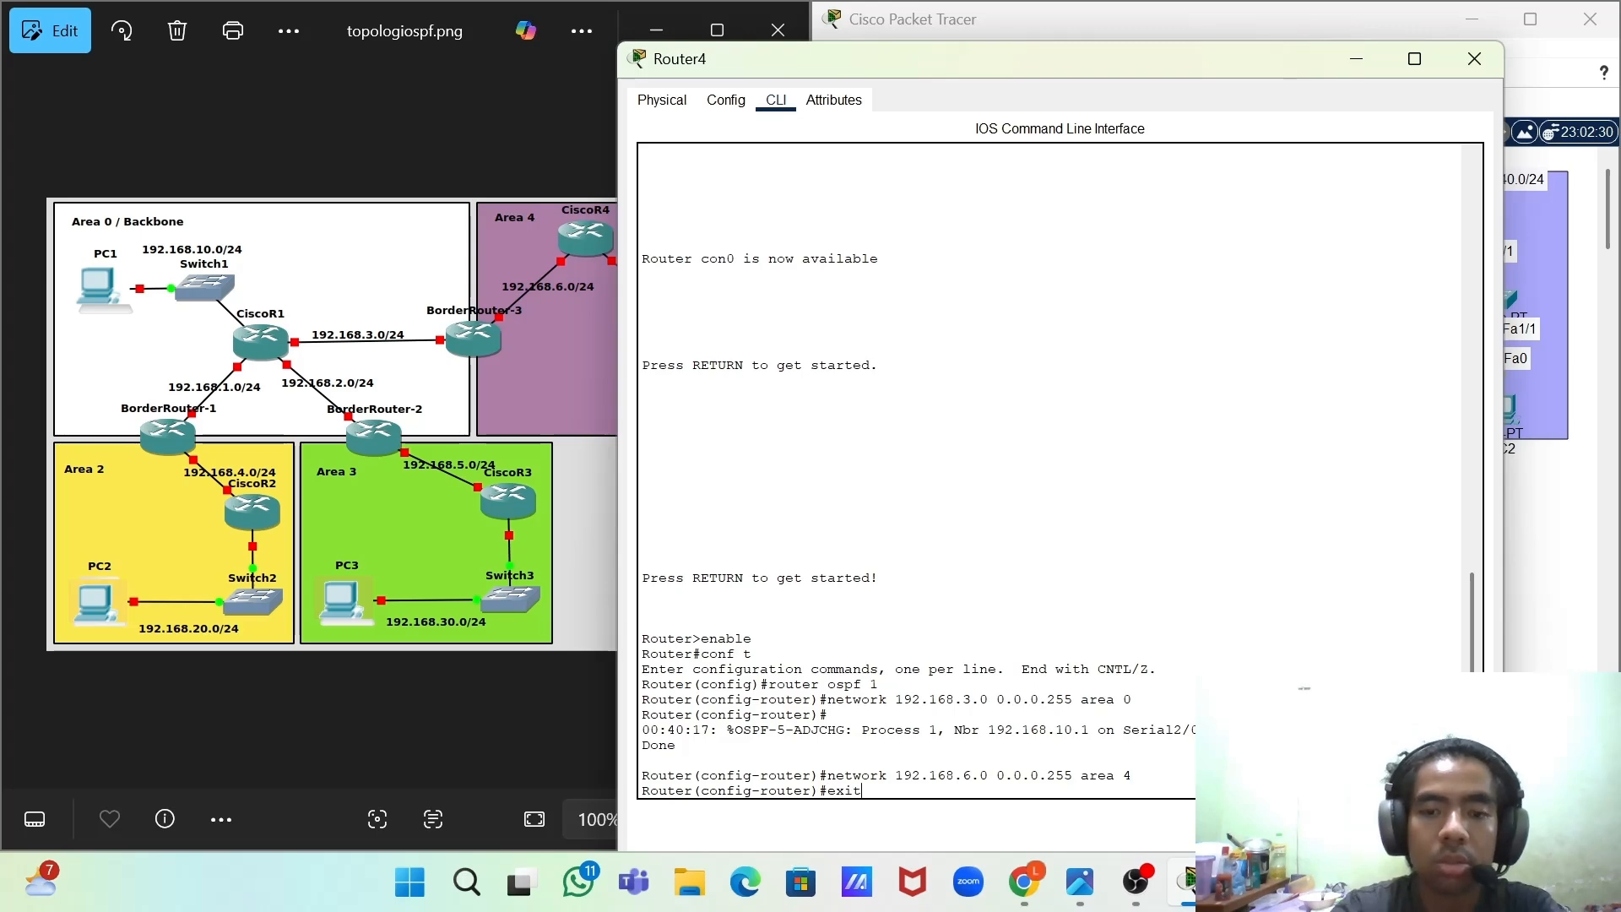
type("exit")
key("Return")
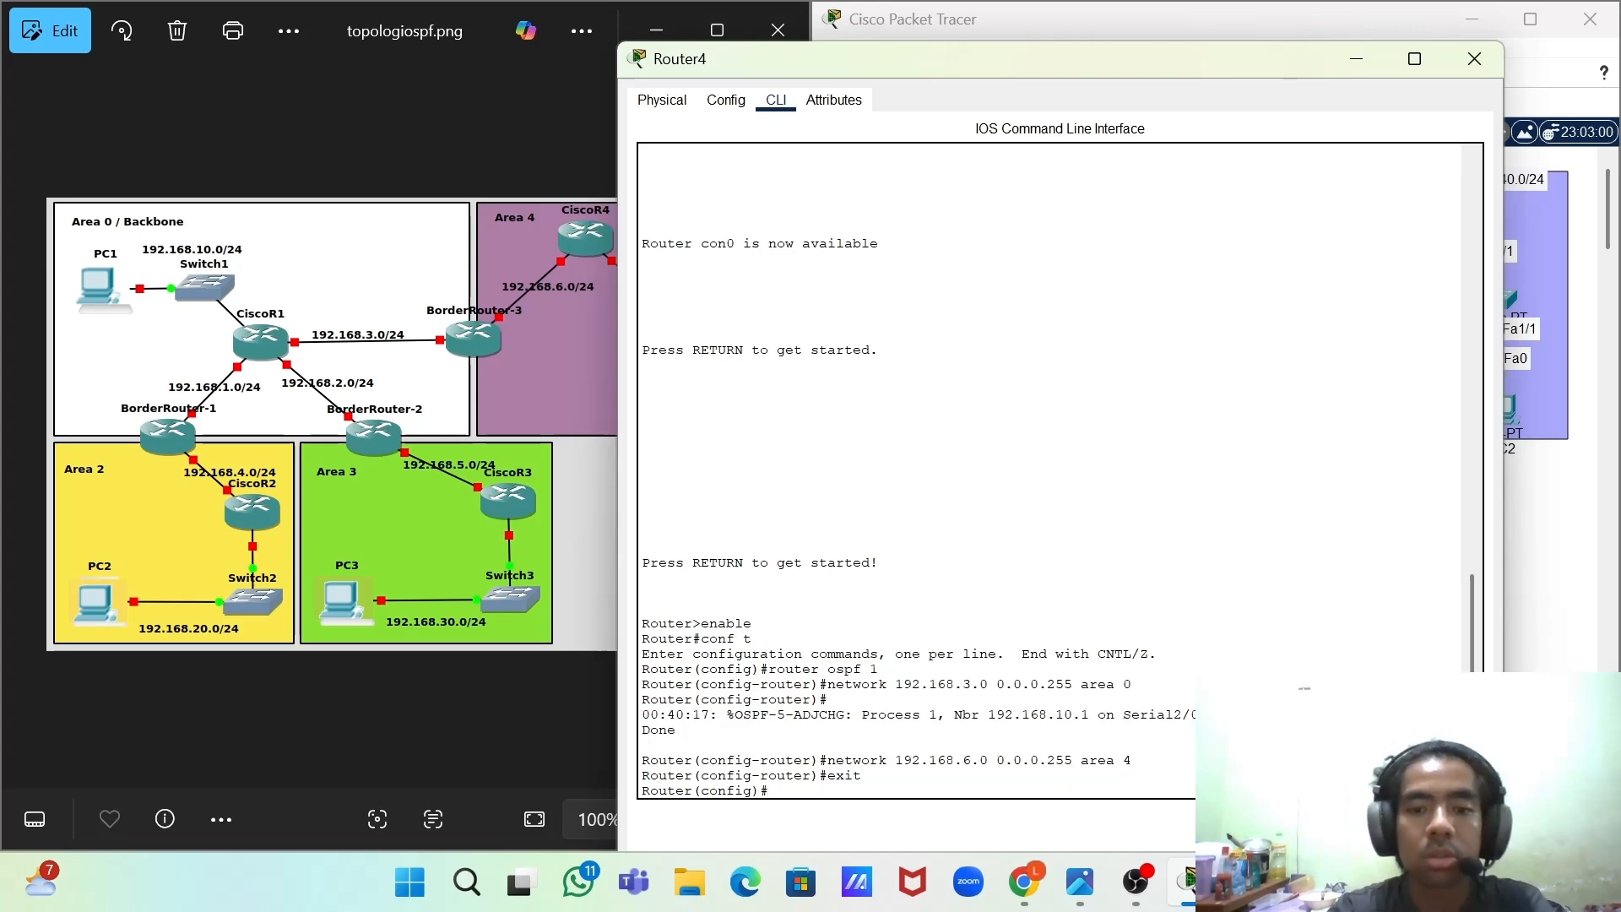
left_click(1356, 61)
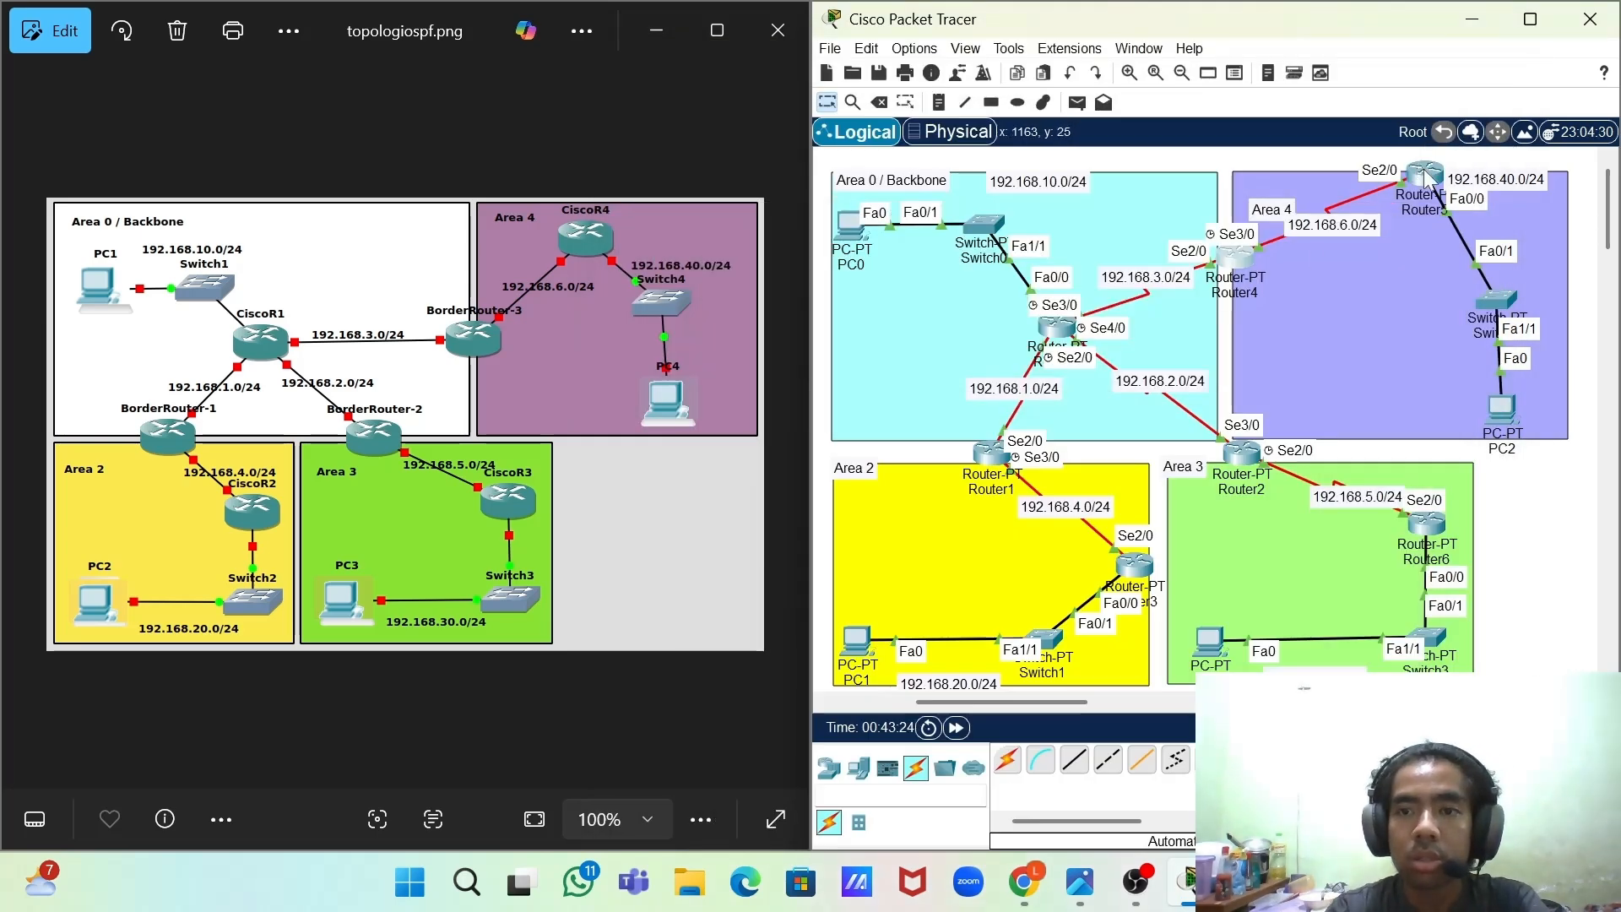
- Start a command-line session on Router5 in Area 4 and enter privileged EXEC mode with enable
left_click(1428, 177)
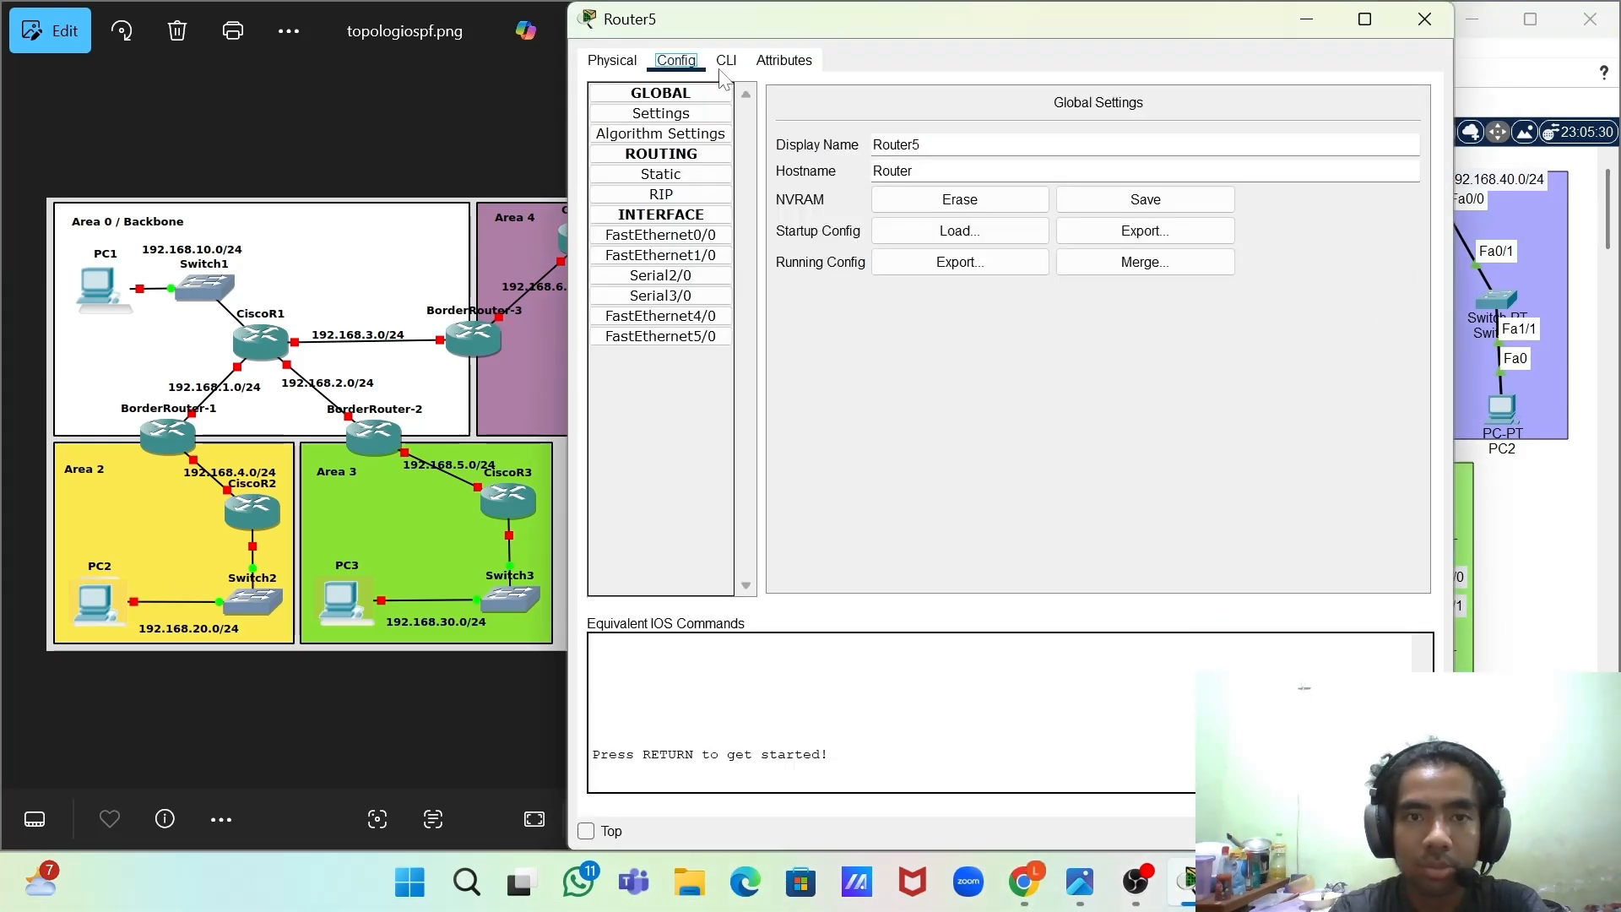
left_click(726, 61)
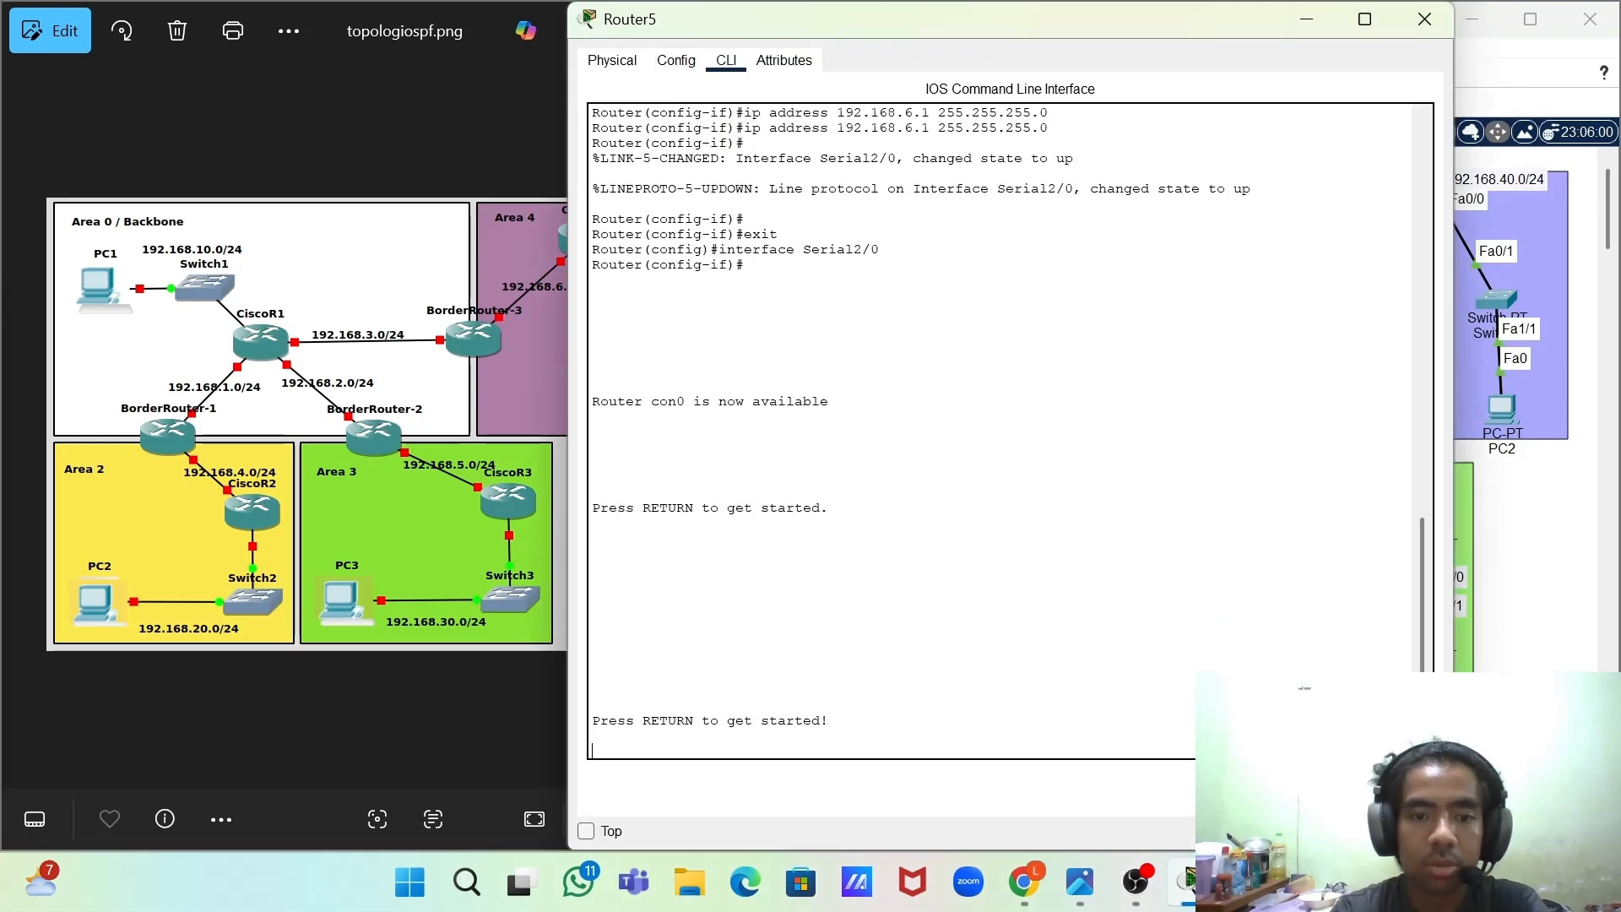
key("Return")
type("enable")
key("Return")
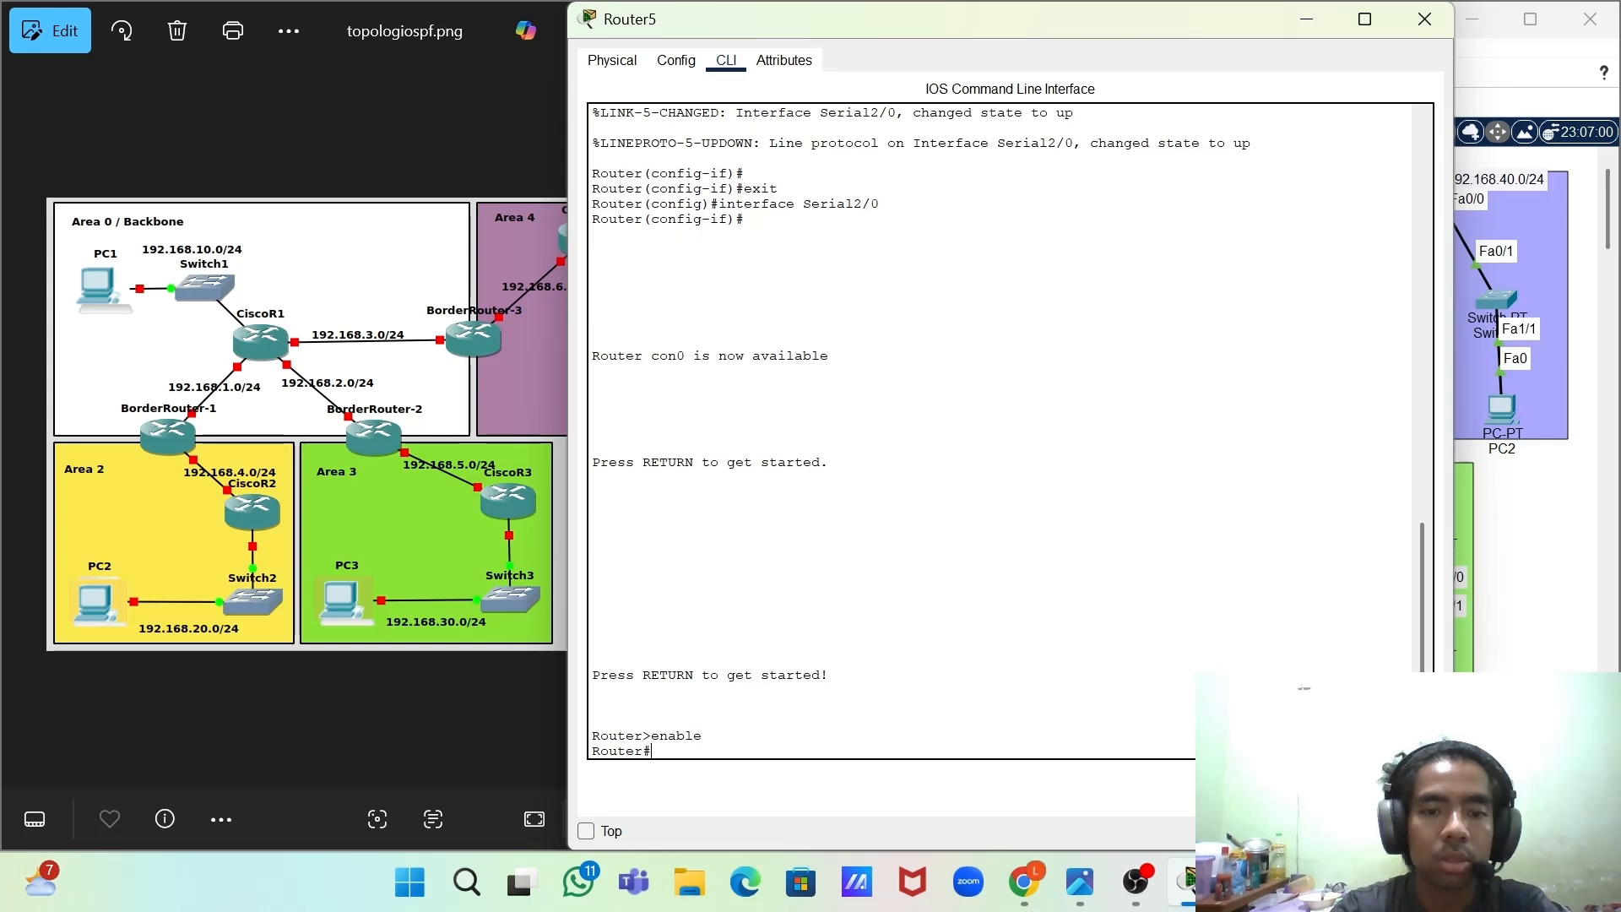
- Enter global configuration mode on Router5 with conf t and start OSPF process 1
type("conft")
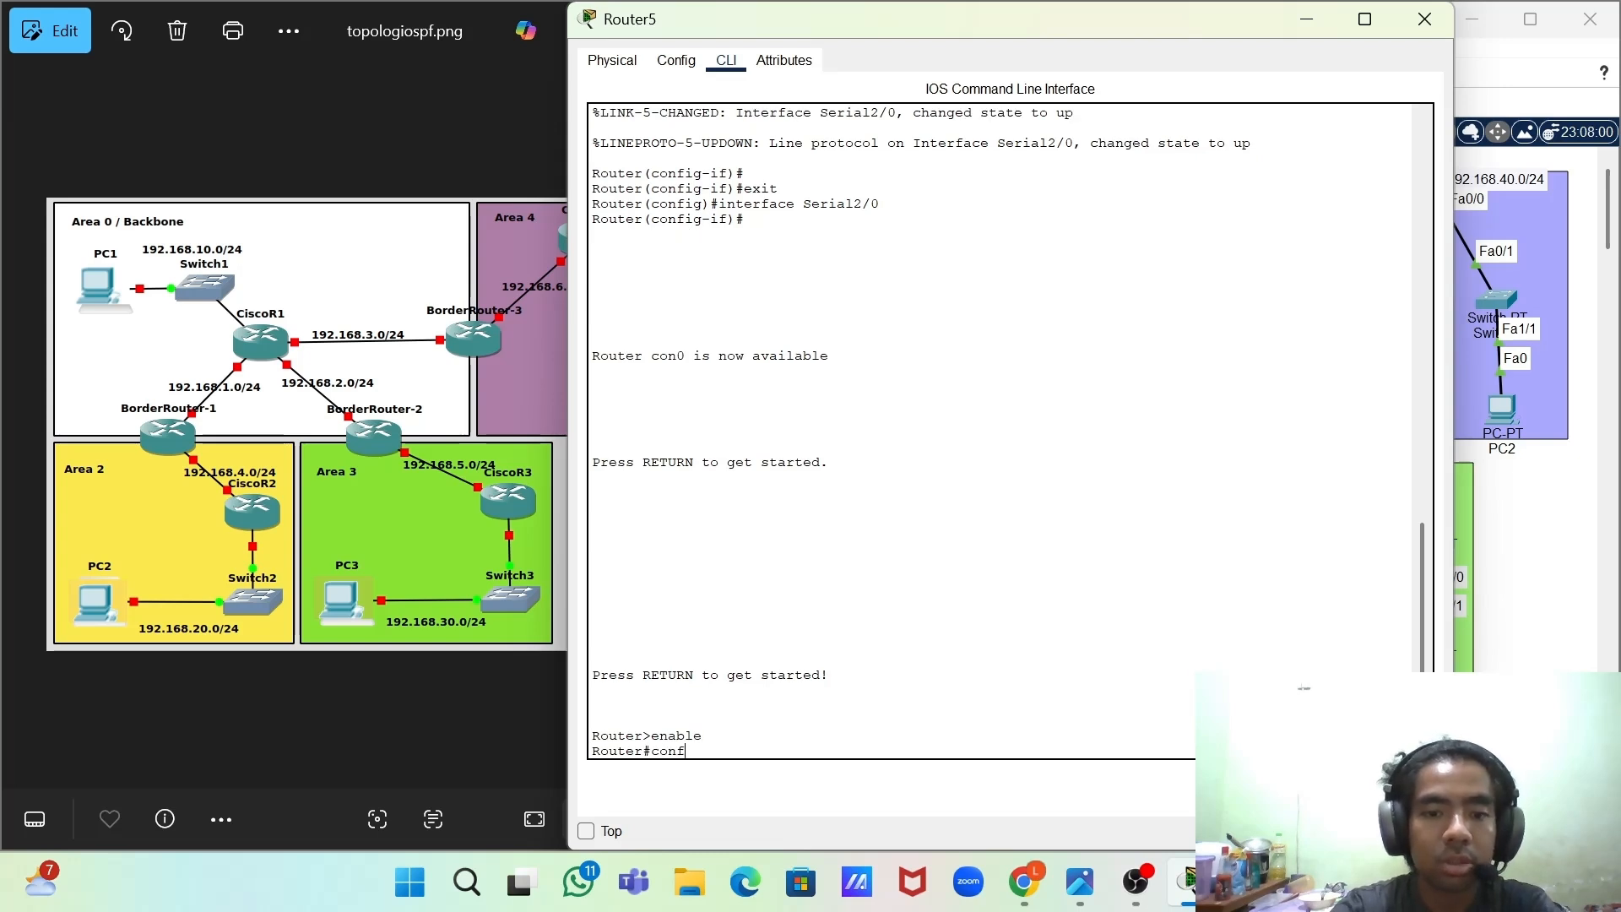
key("Return")
type("route")
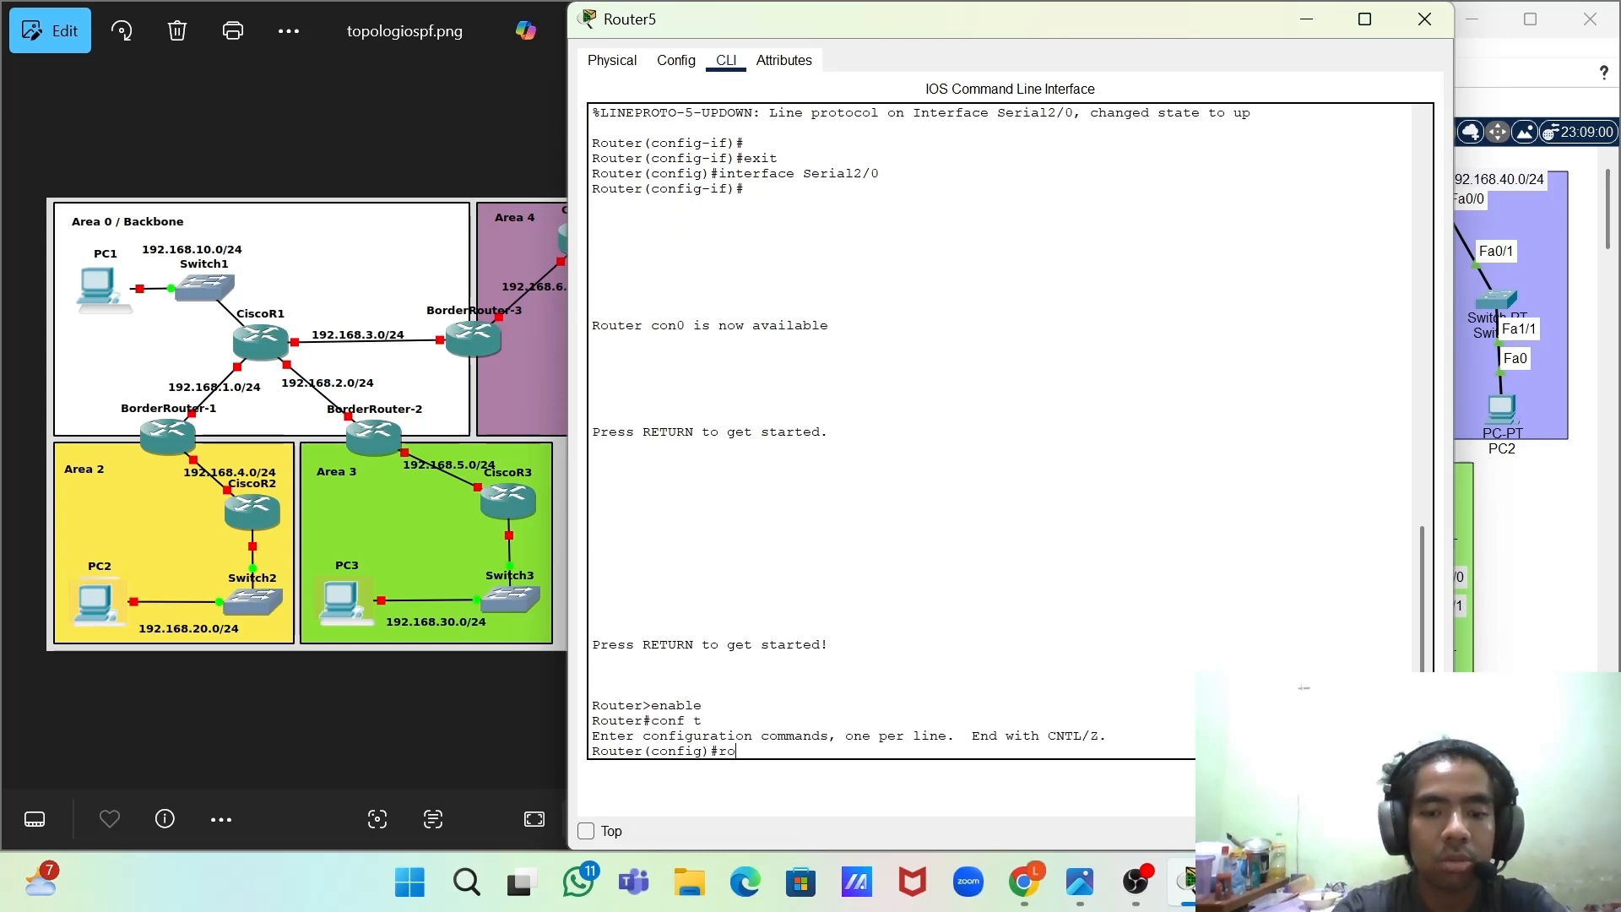
type("r ospf")
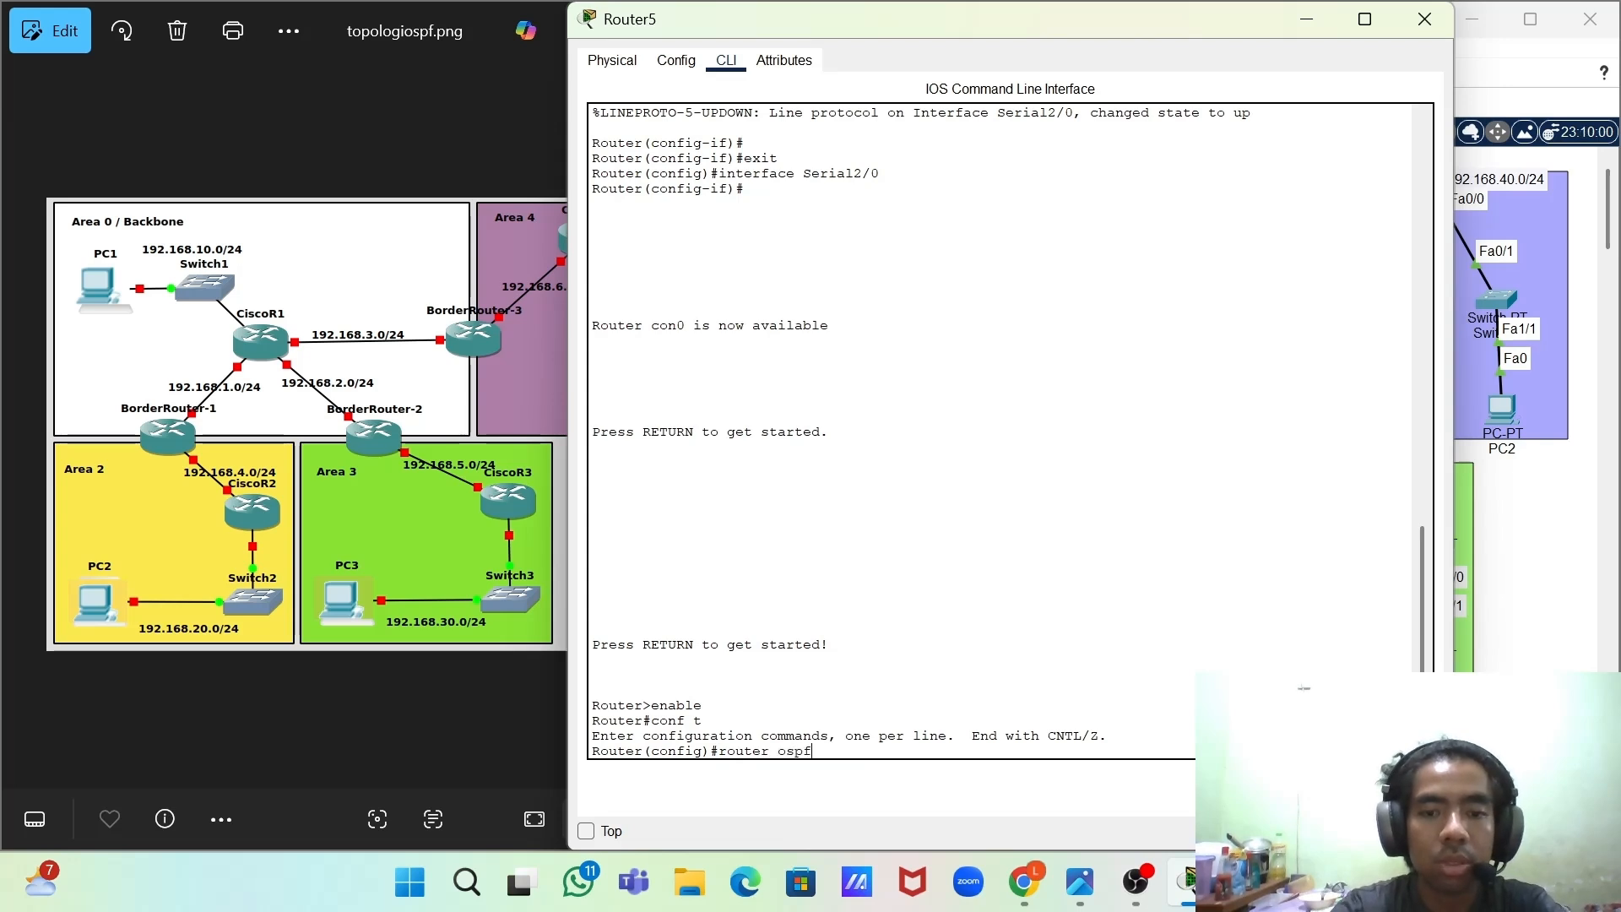
type(" 1")
key("Return")
key("Return")
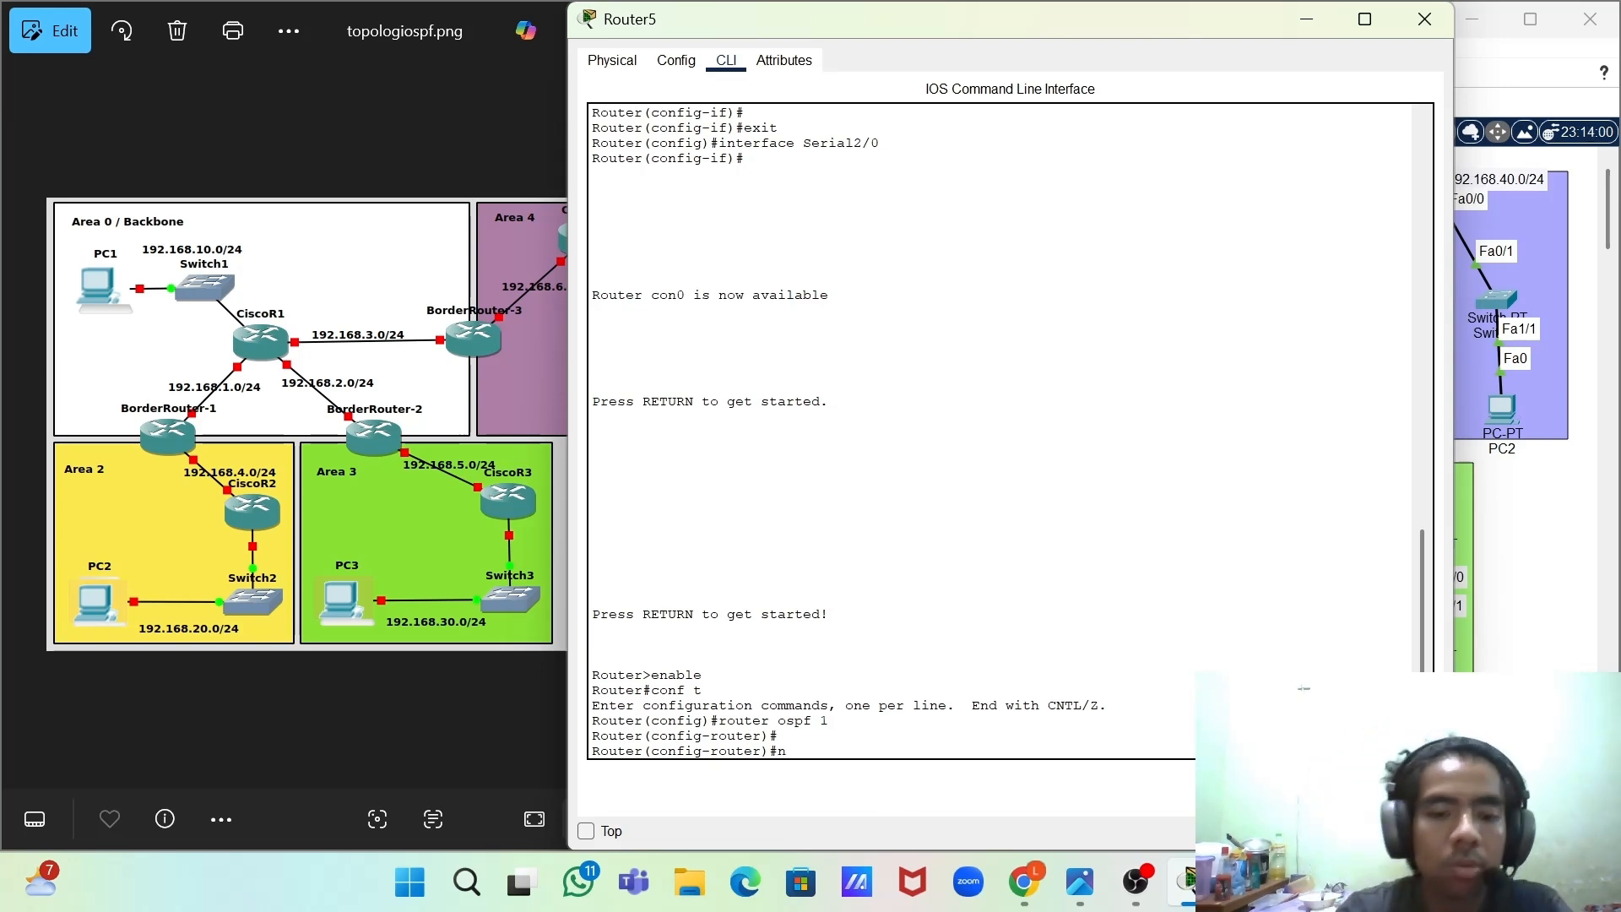
- Advertise network 192.168.6.0 0.0.0.255 in area 4 on Router5 and minimize the router's window
type("etworl")
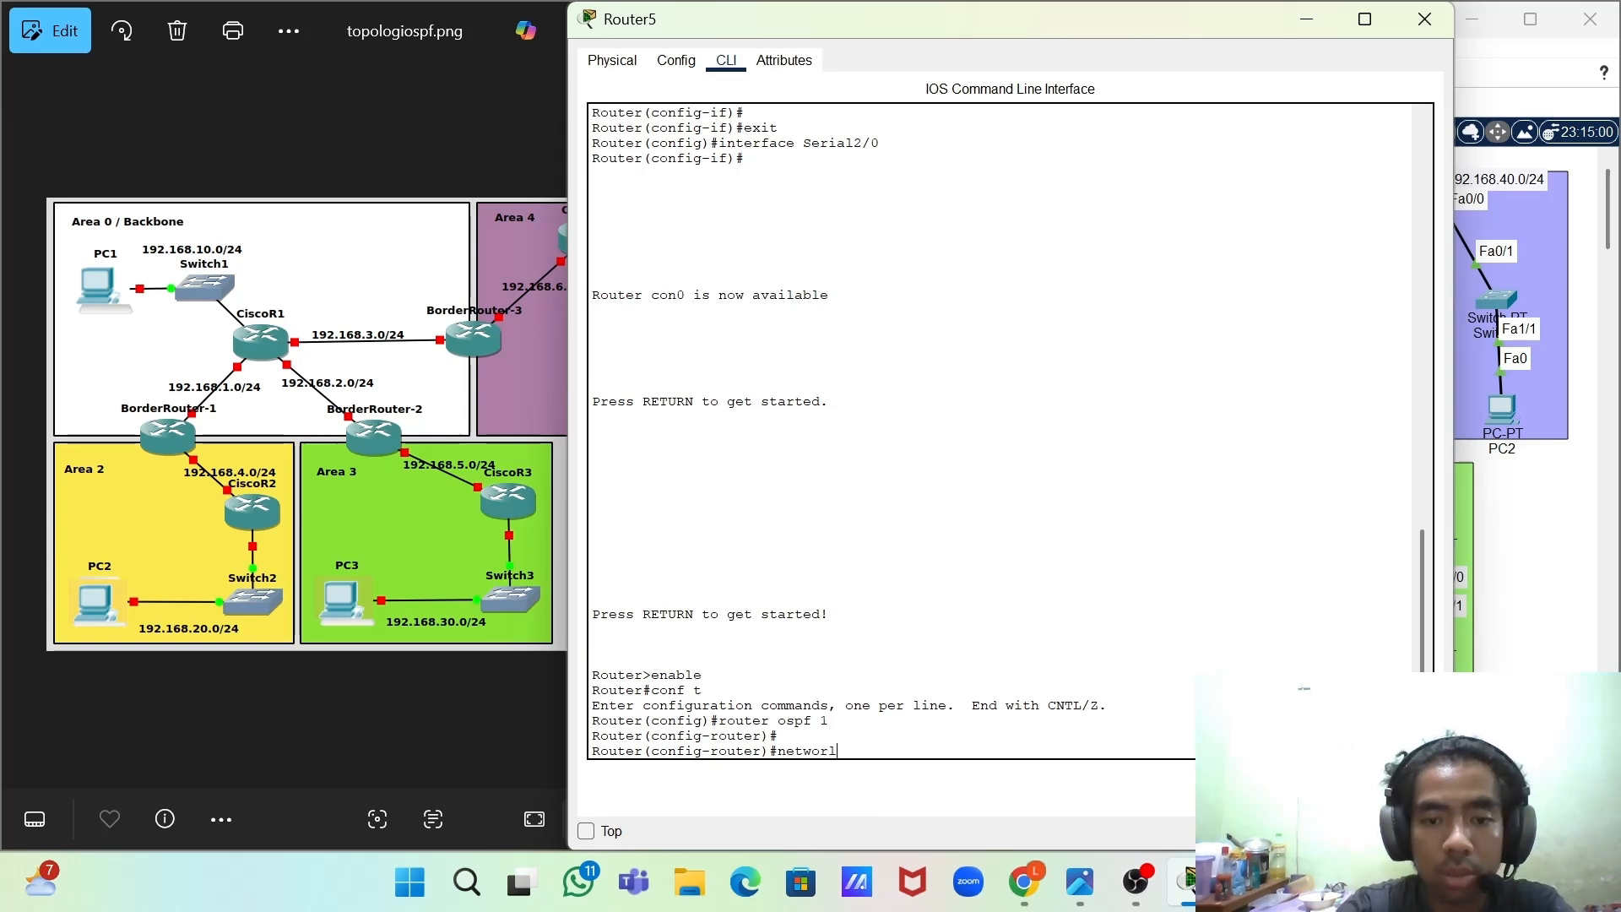
key("BackSpace")
type("k 102")
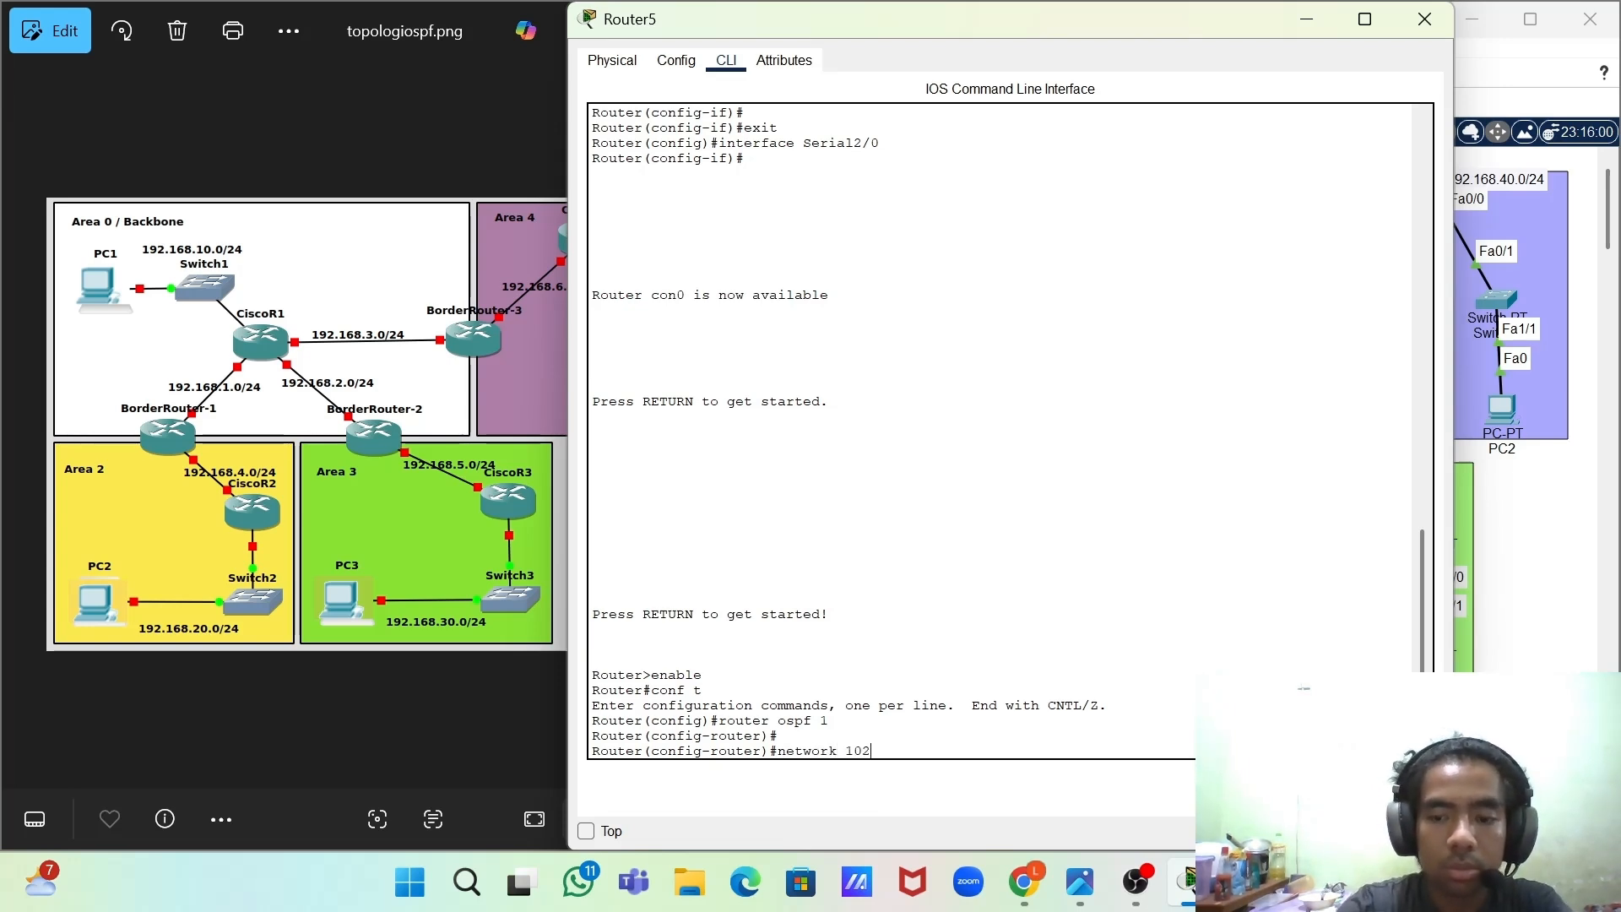
key("BackSpace")
key("BackSpace")
type("92.168.")
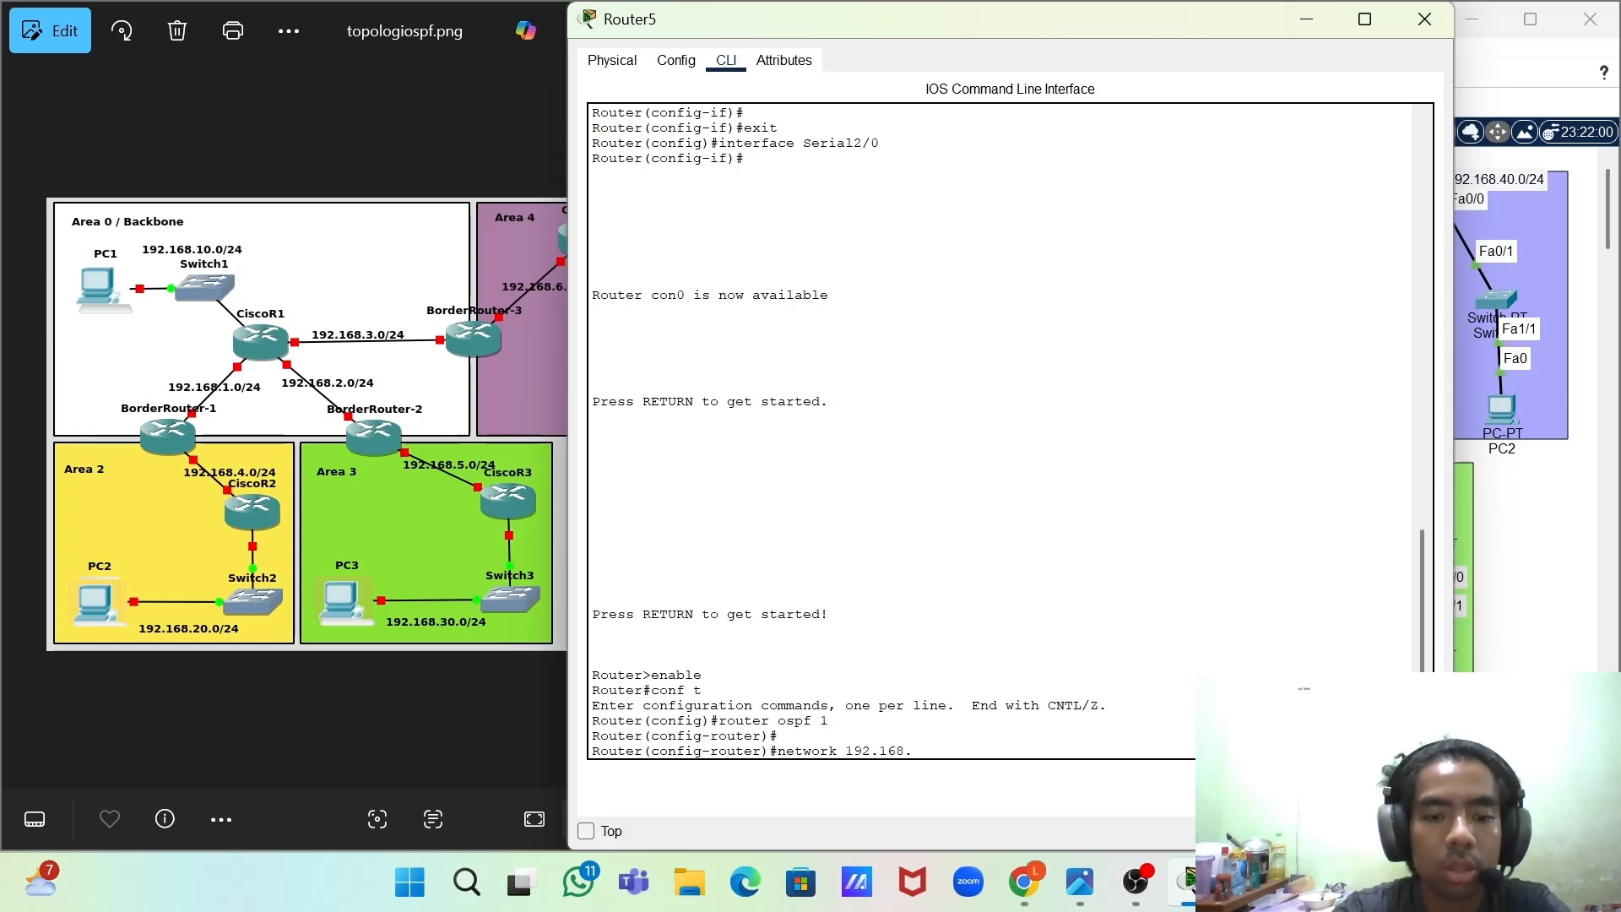
type("6.0 0.")
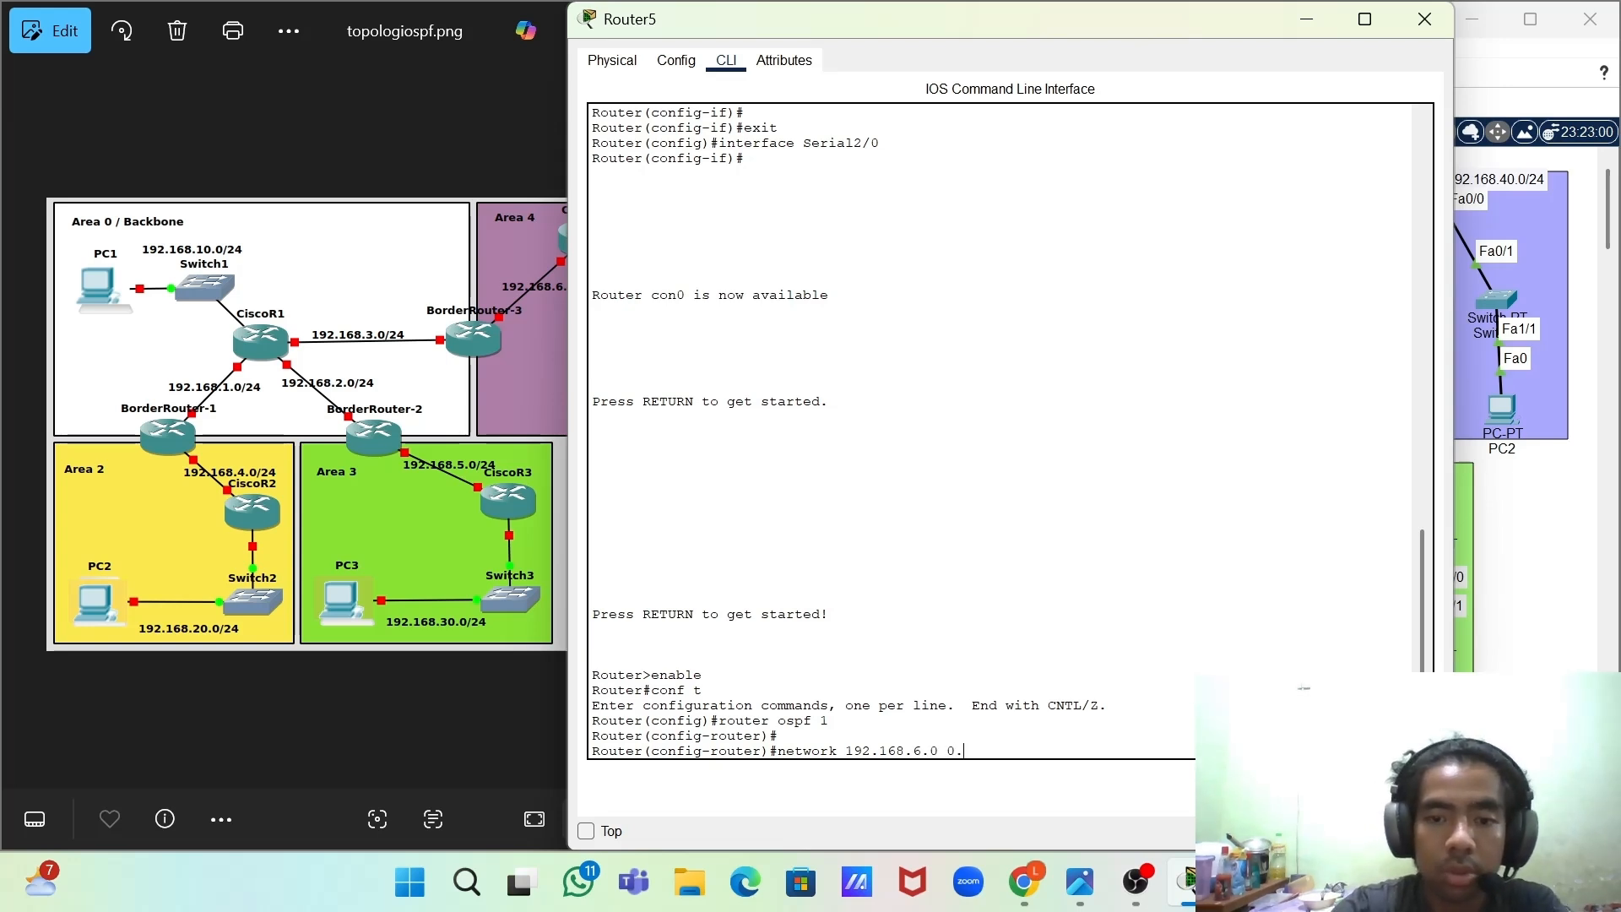
type("0.0.255")
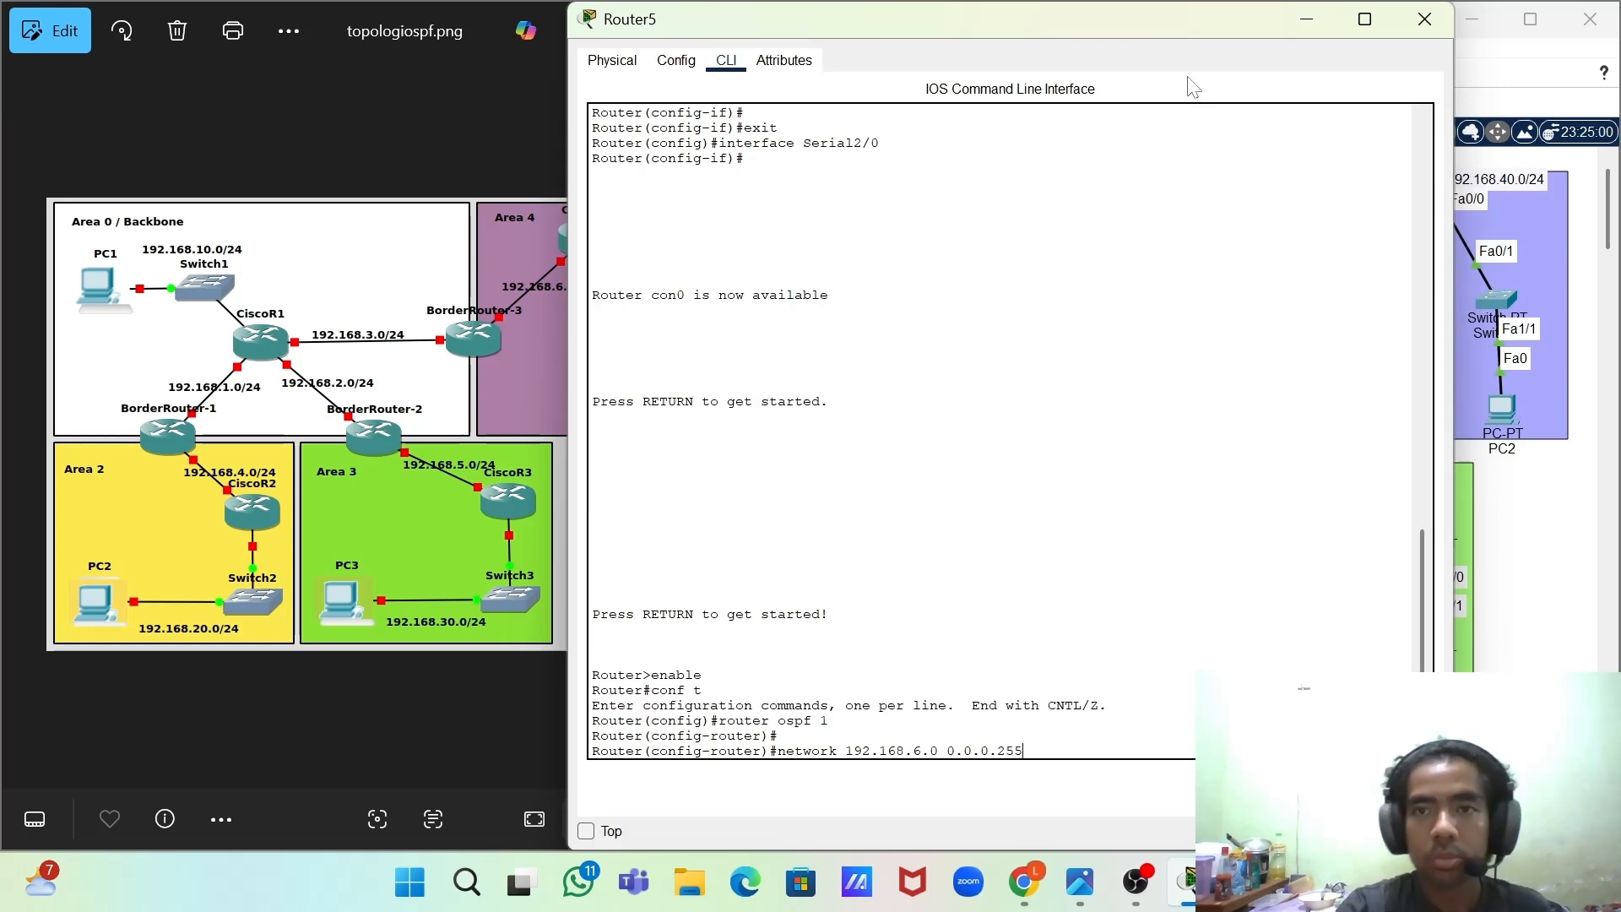
left_click_drag(1176, 27, 1299, 42)
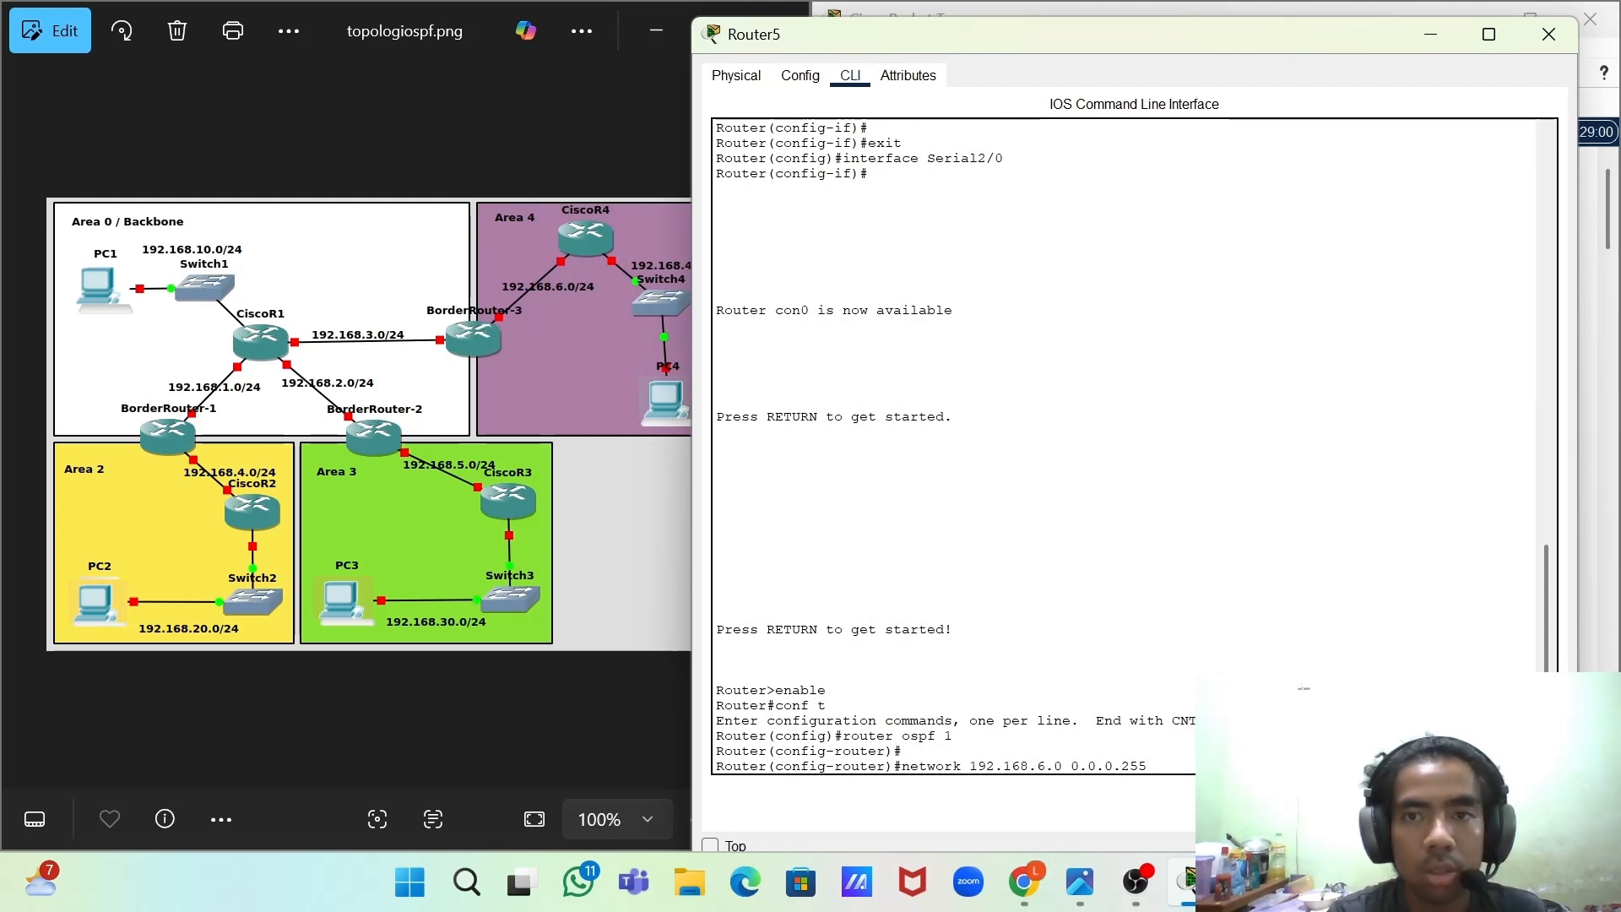
left_click_drag(1136, 49, 1111, 33)
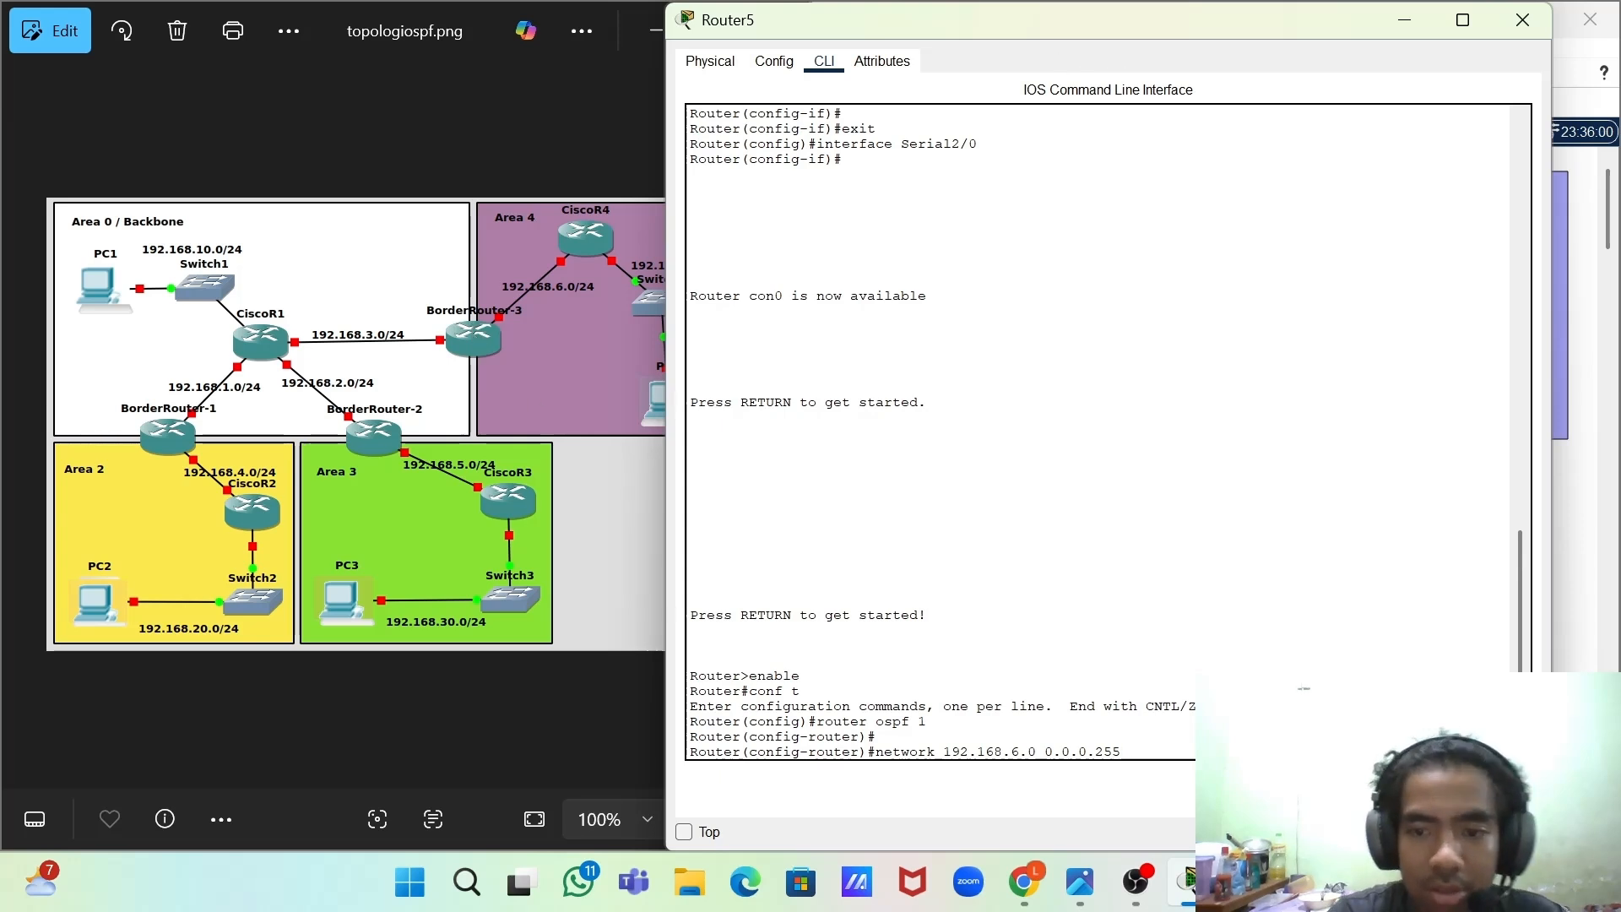
type("area")
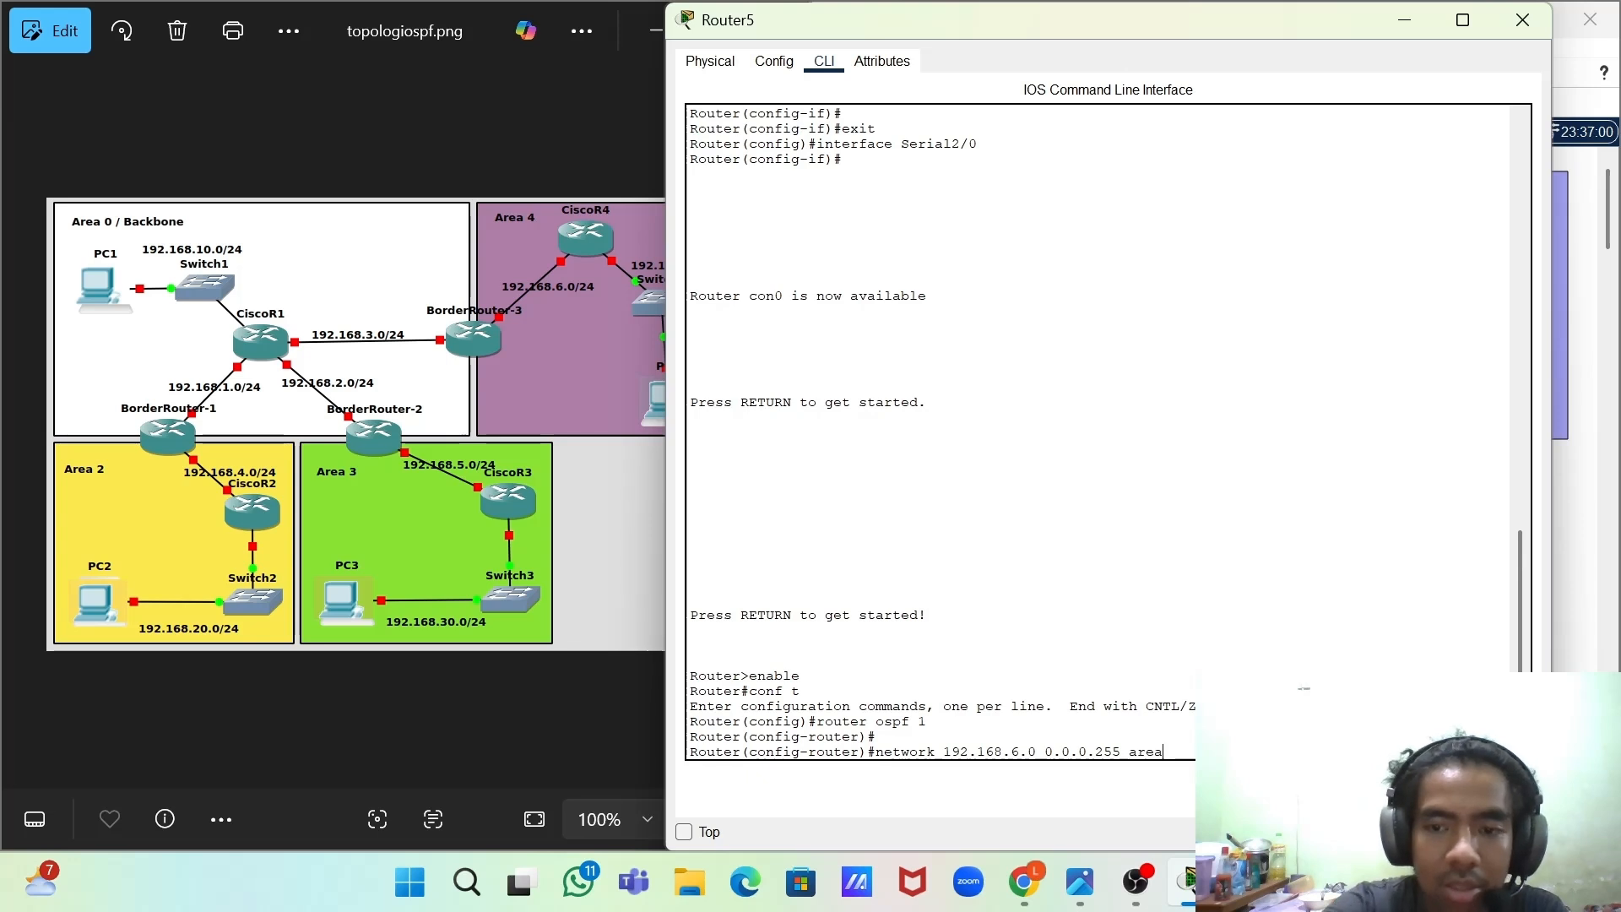
type(" 4")
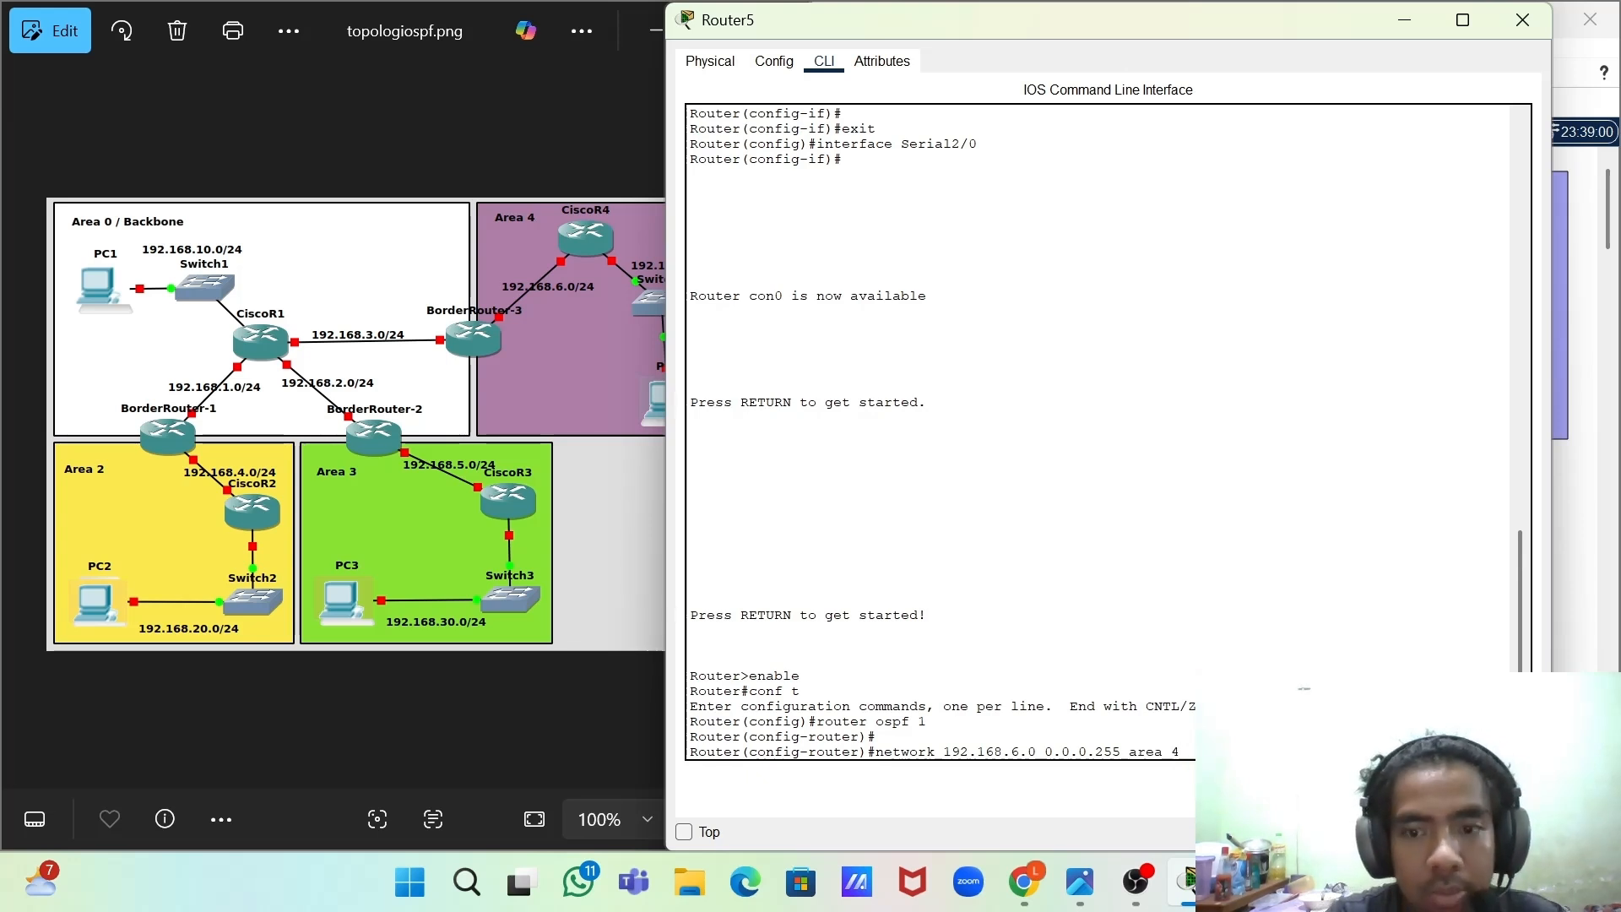
key("Return")
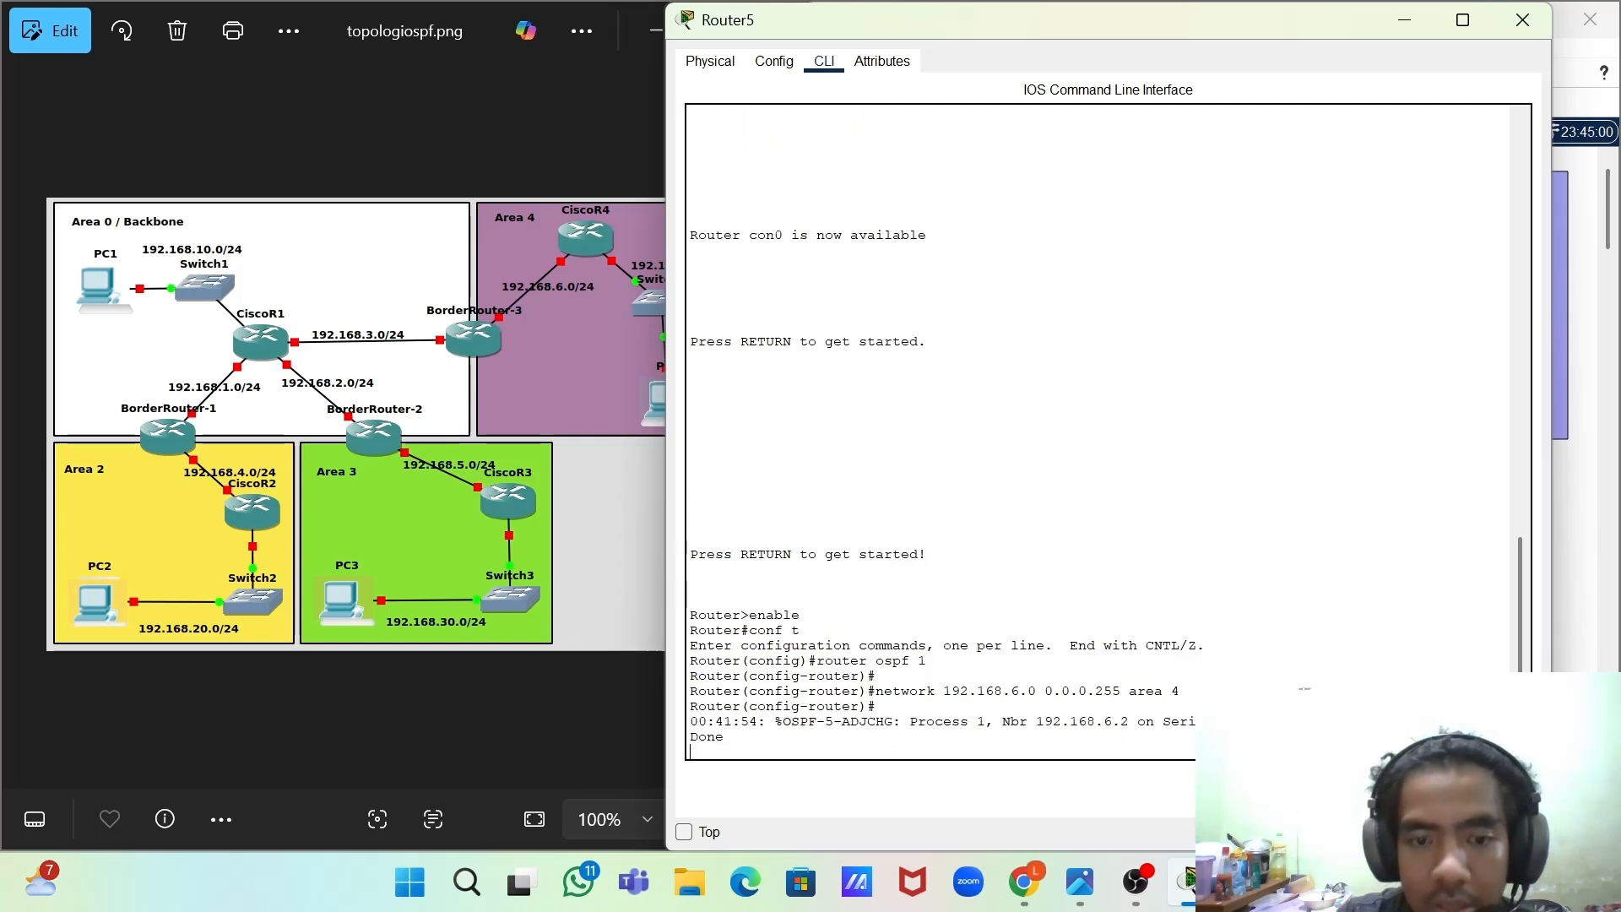
key("Return")
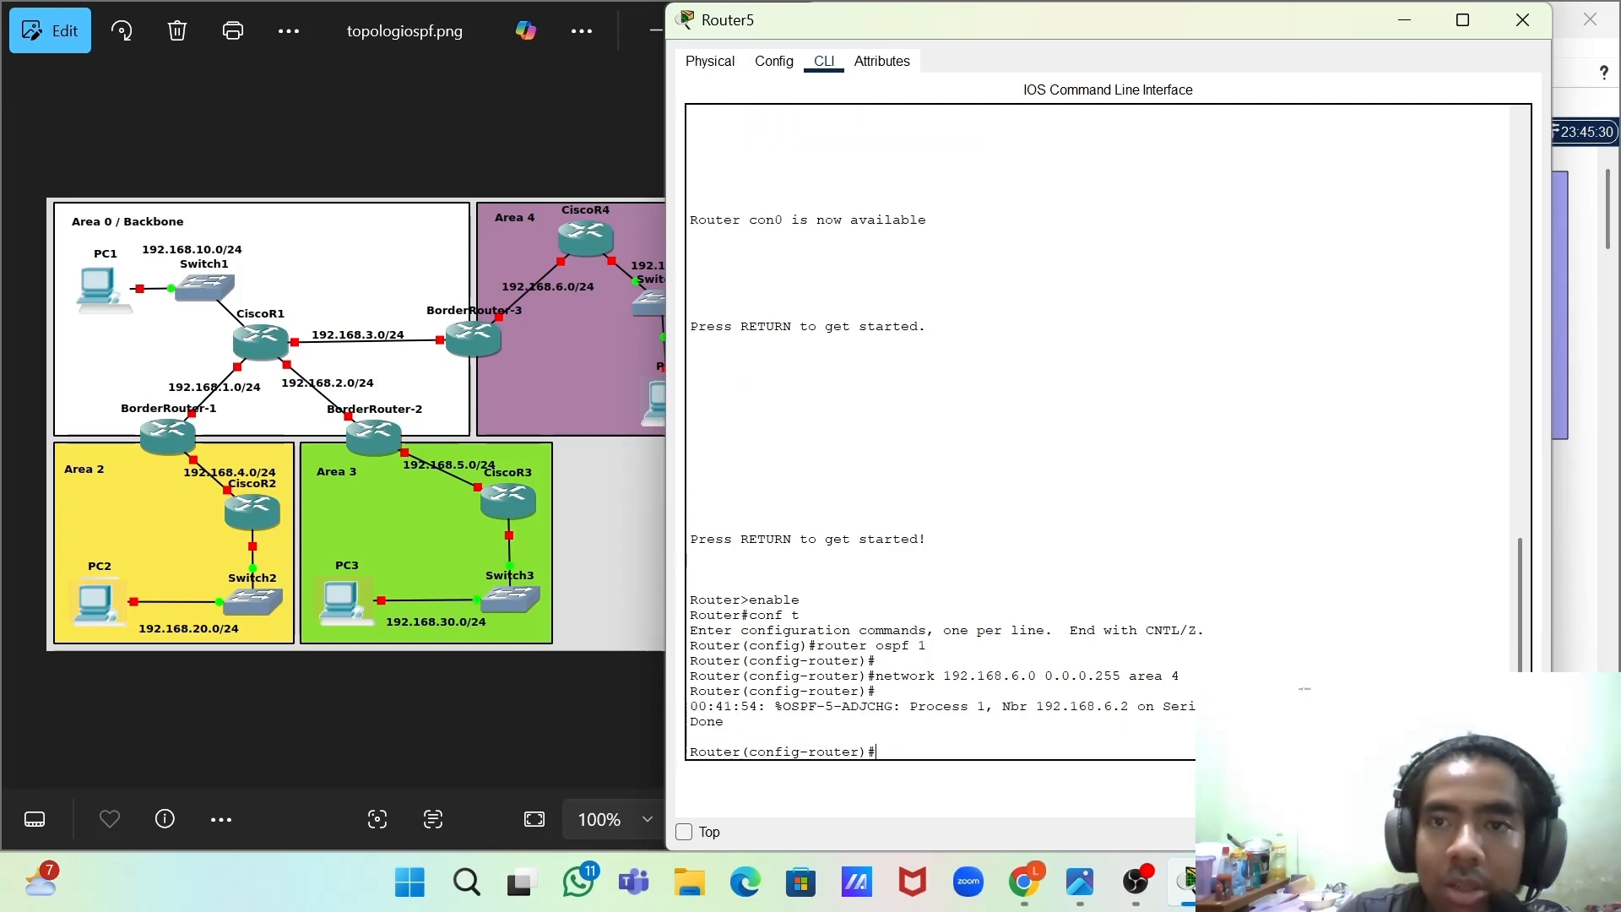
left_click(1407, 22)
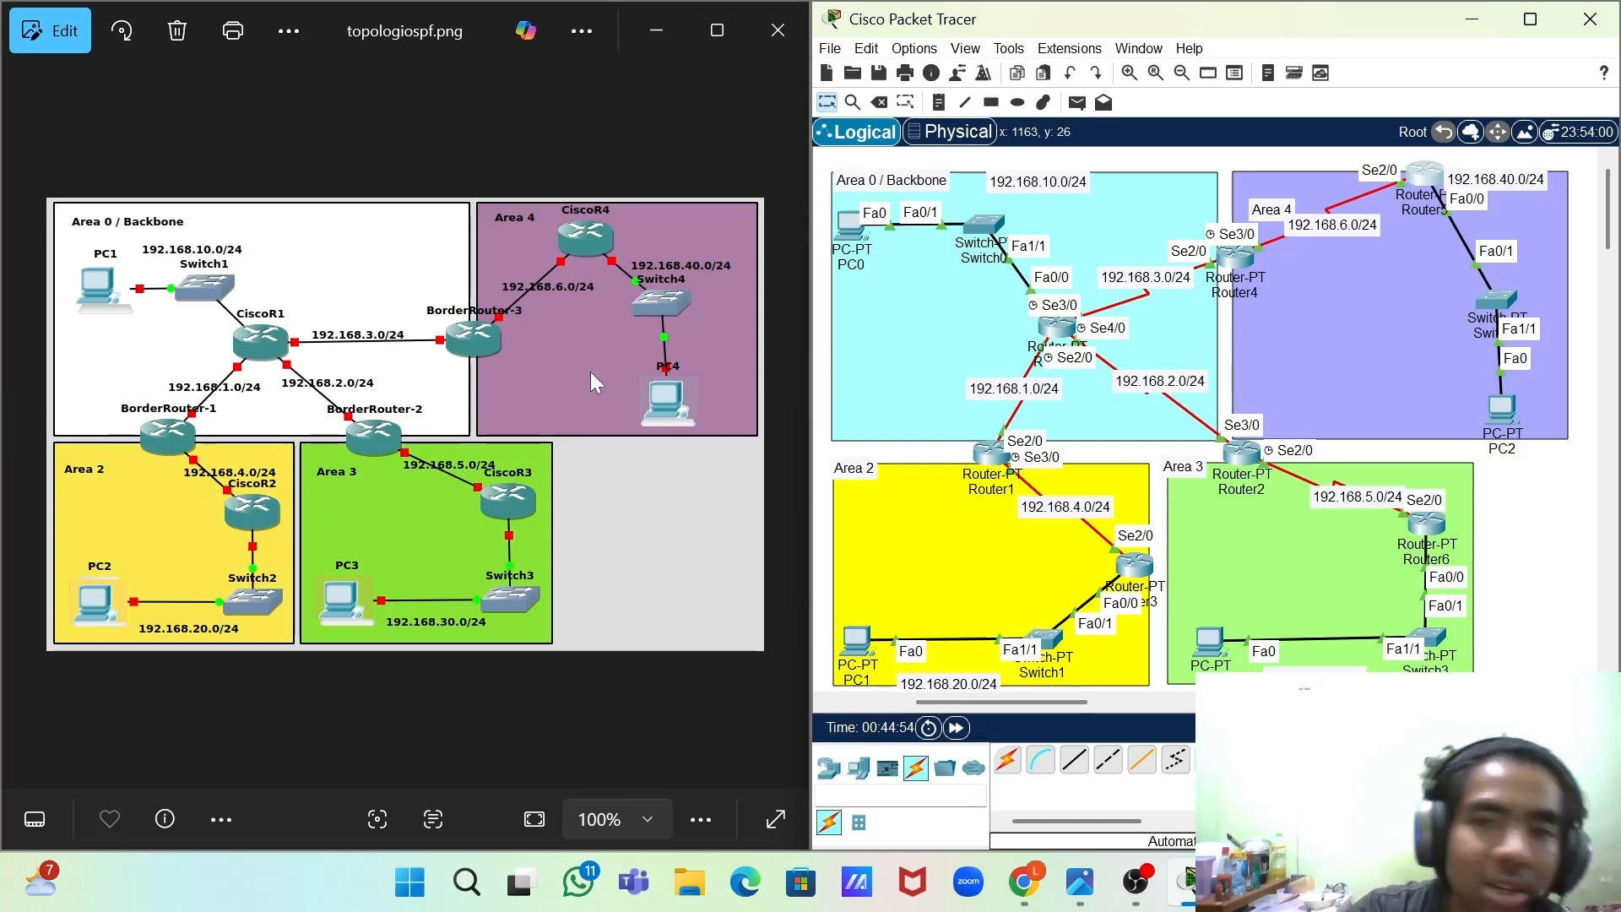
mouse_move(1186, 882)
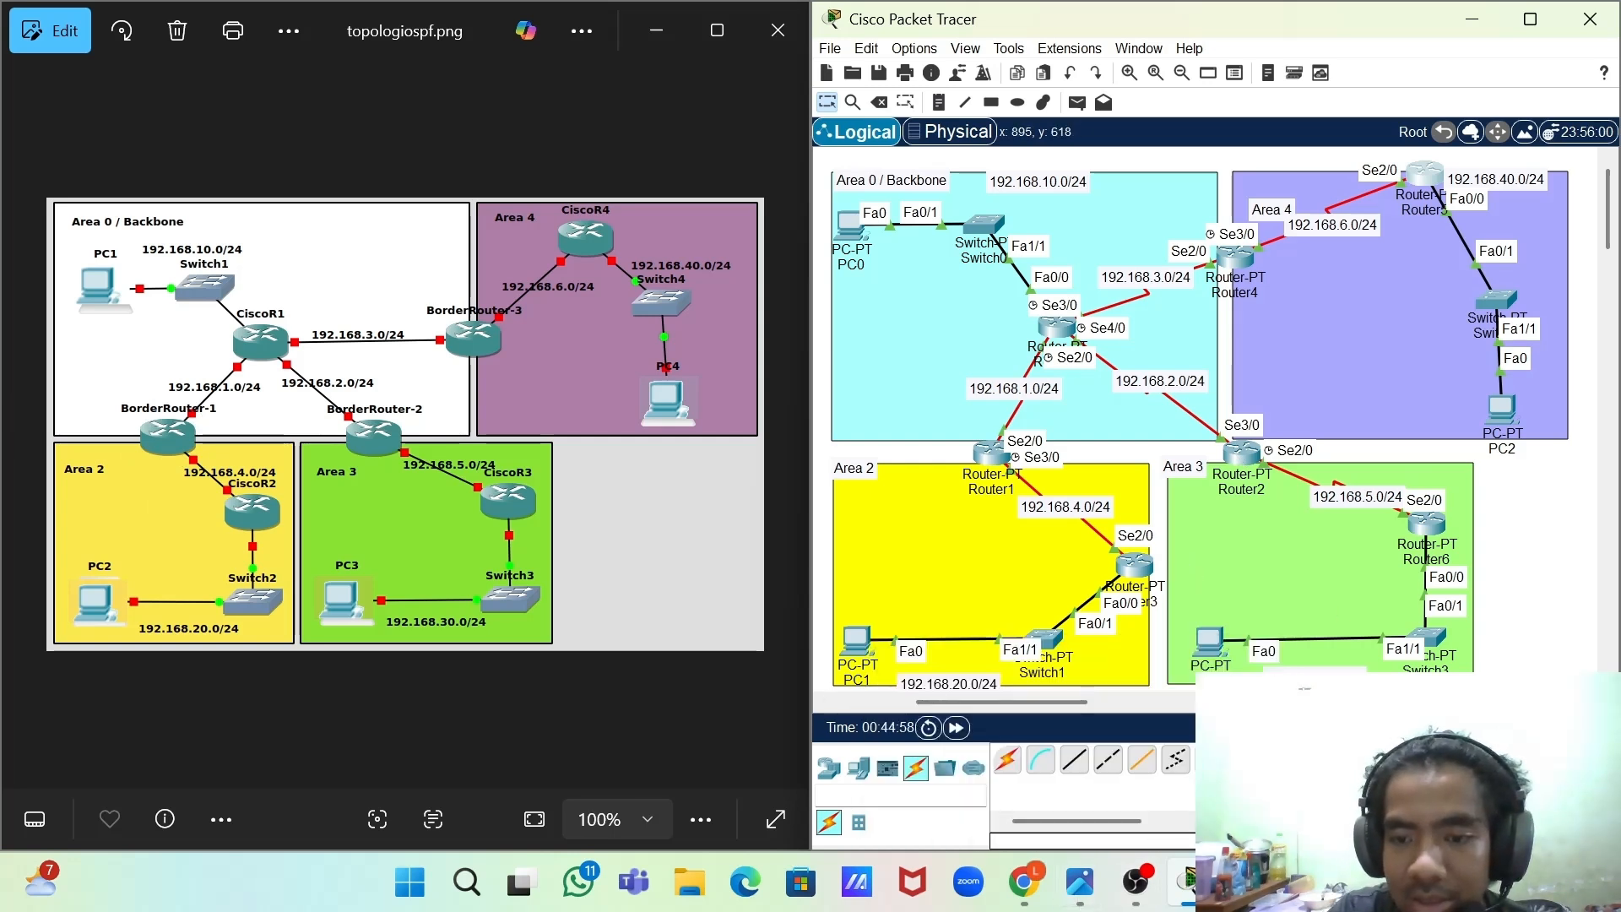
- Review the OSPF network commands already entered on Router6 in Area 3 and minimize the router's window
left_click(1426, 525)
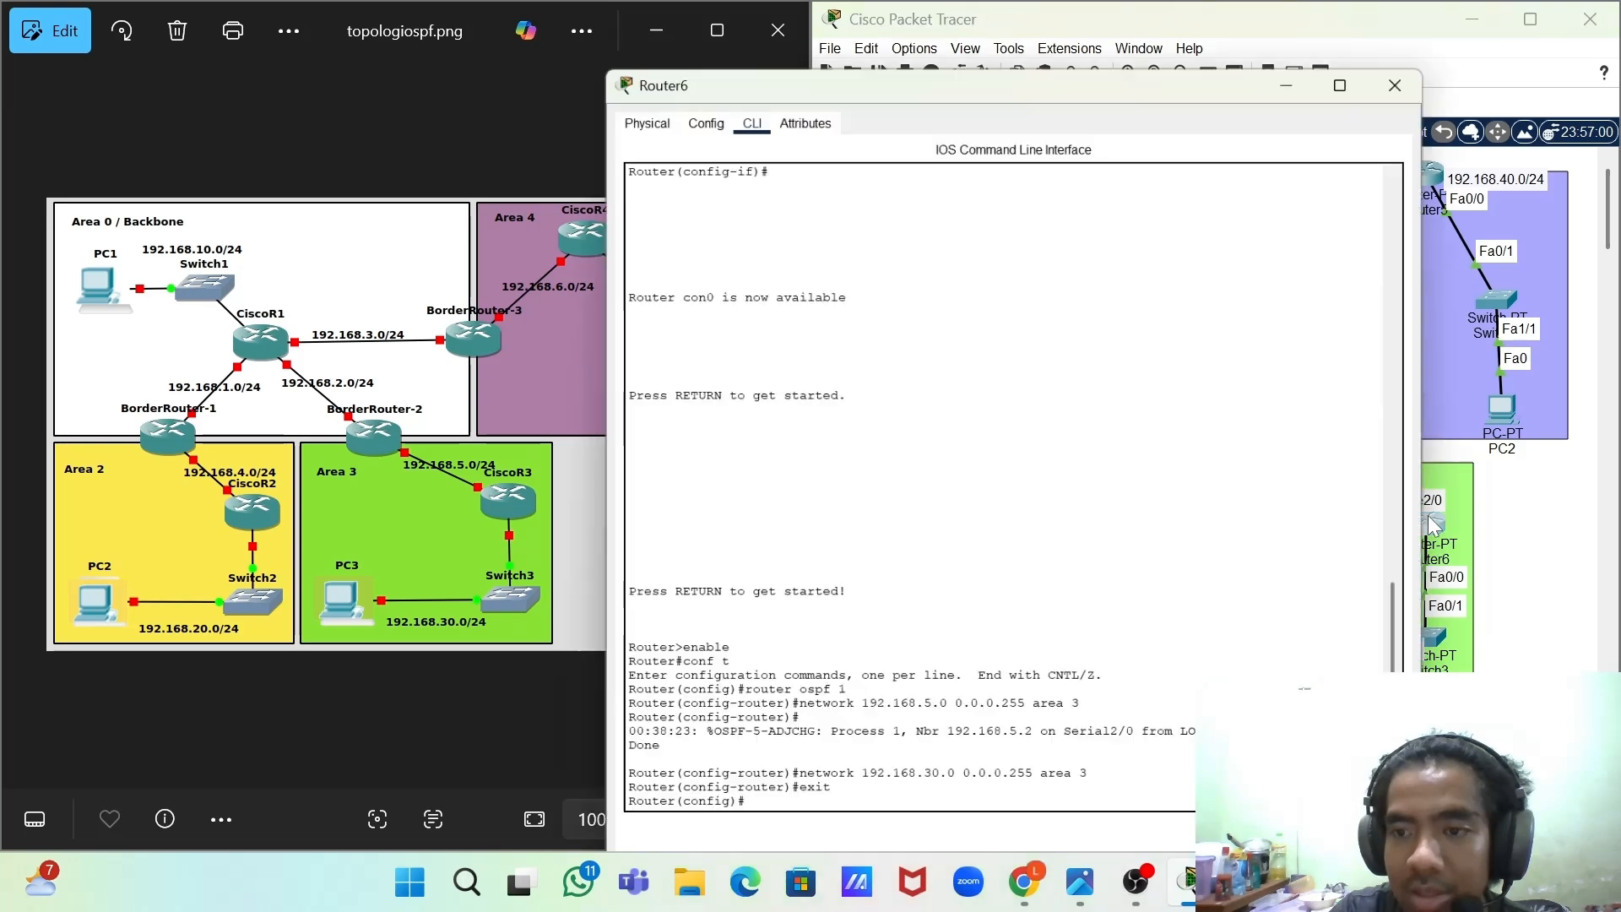
type("network 192.168.30.0 0.0.0.255 area 3 exit")
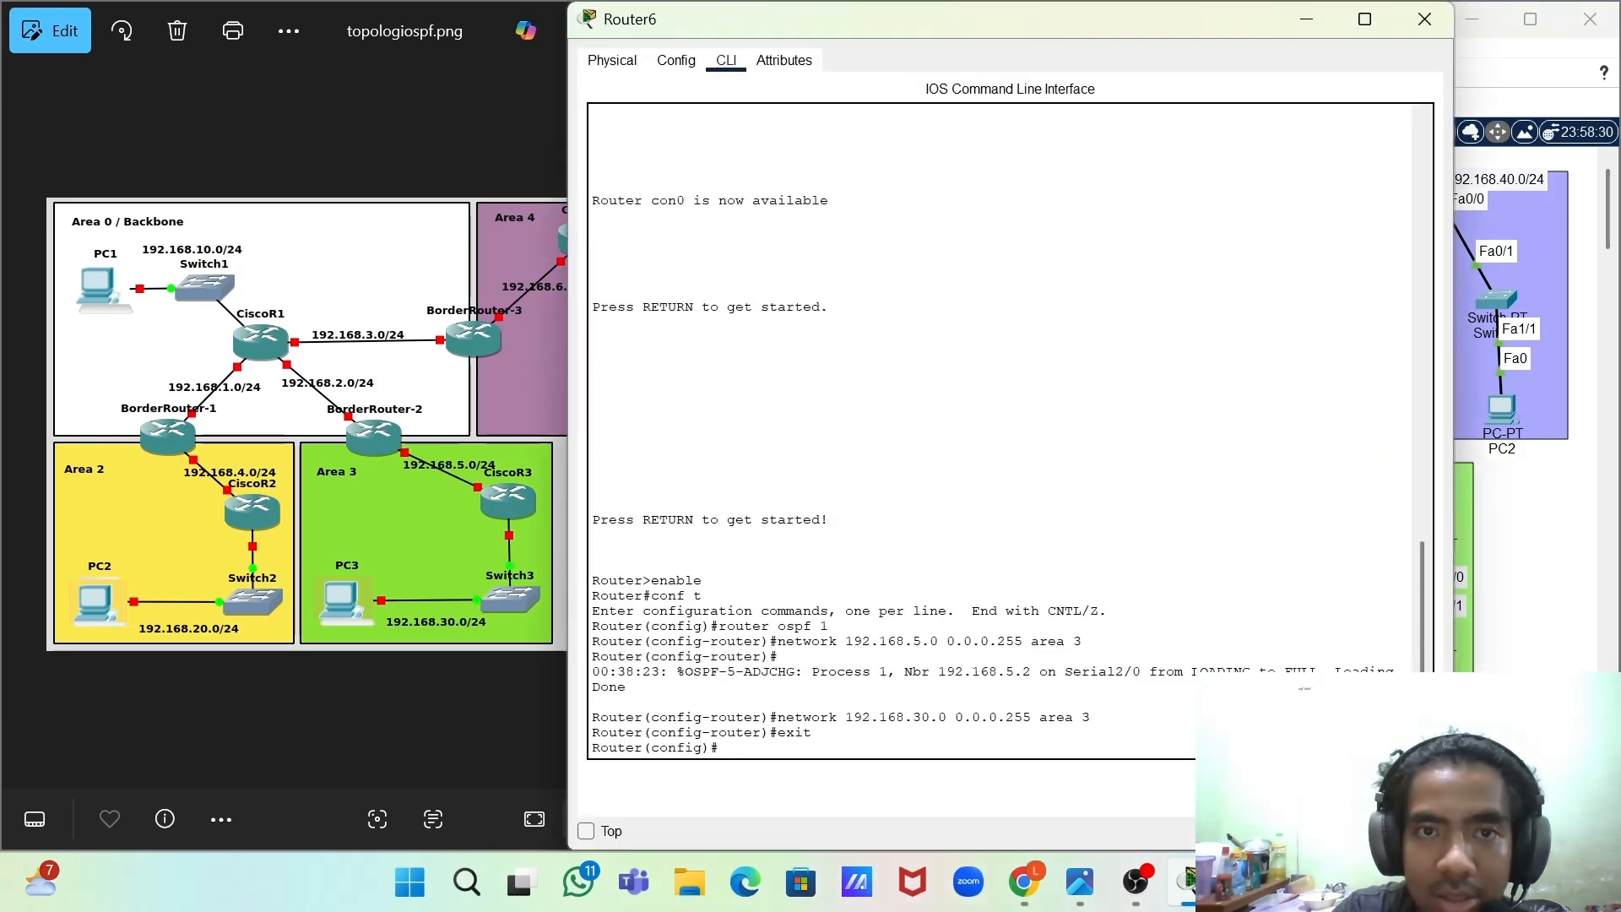
left_click(1308, 20)
- Advertise network 192.168.40.0 0.0.0.255 in area 4 on Router5 by reusing its previous network command
left_click(1425, 174)
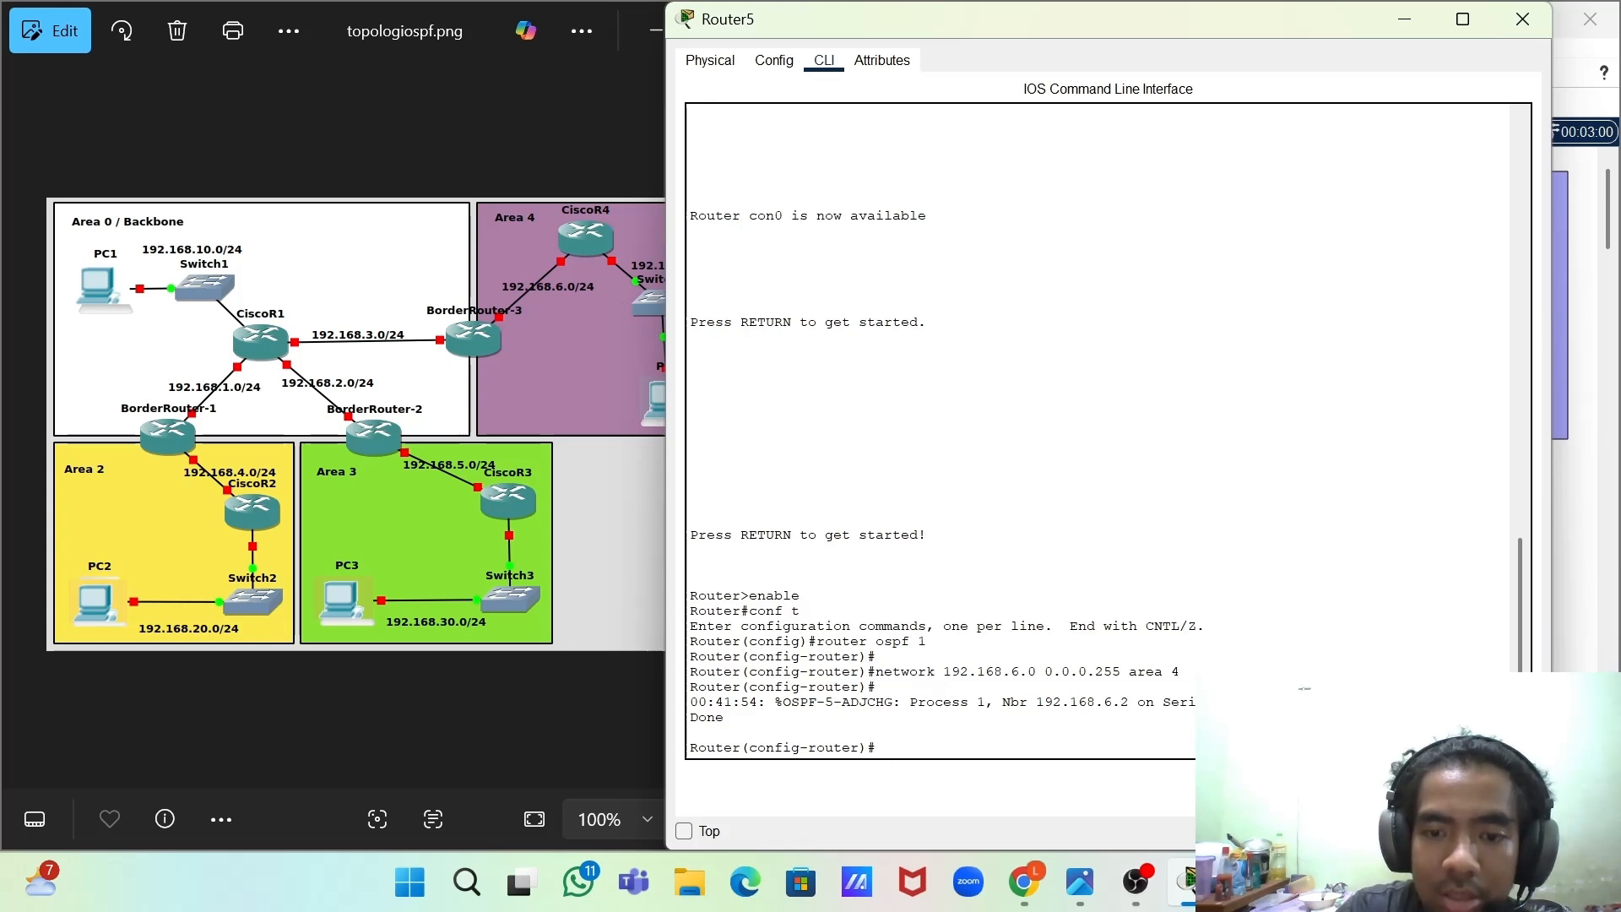
key("Up")
key("Up")
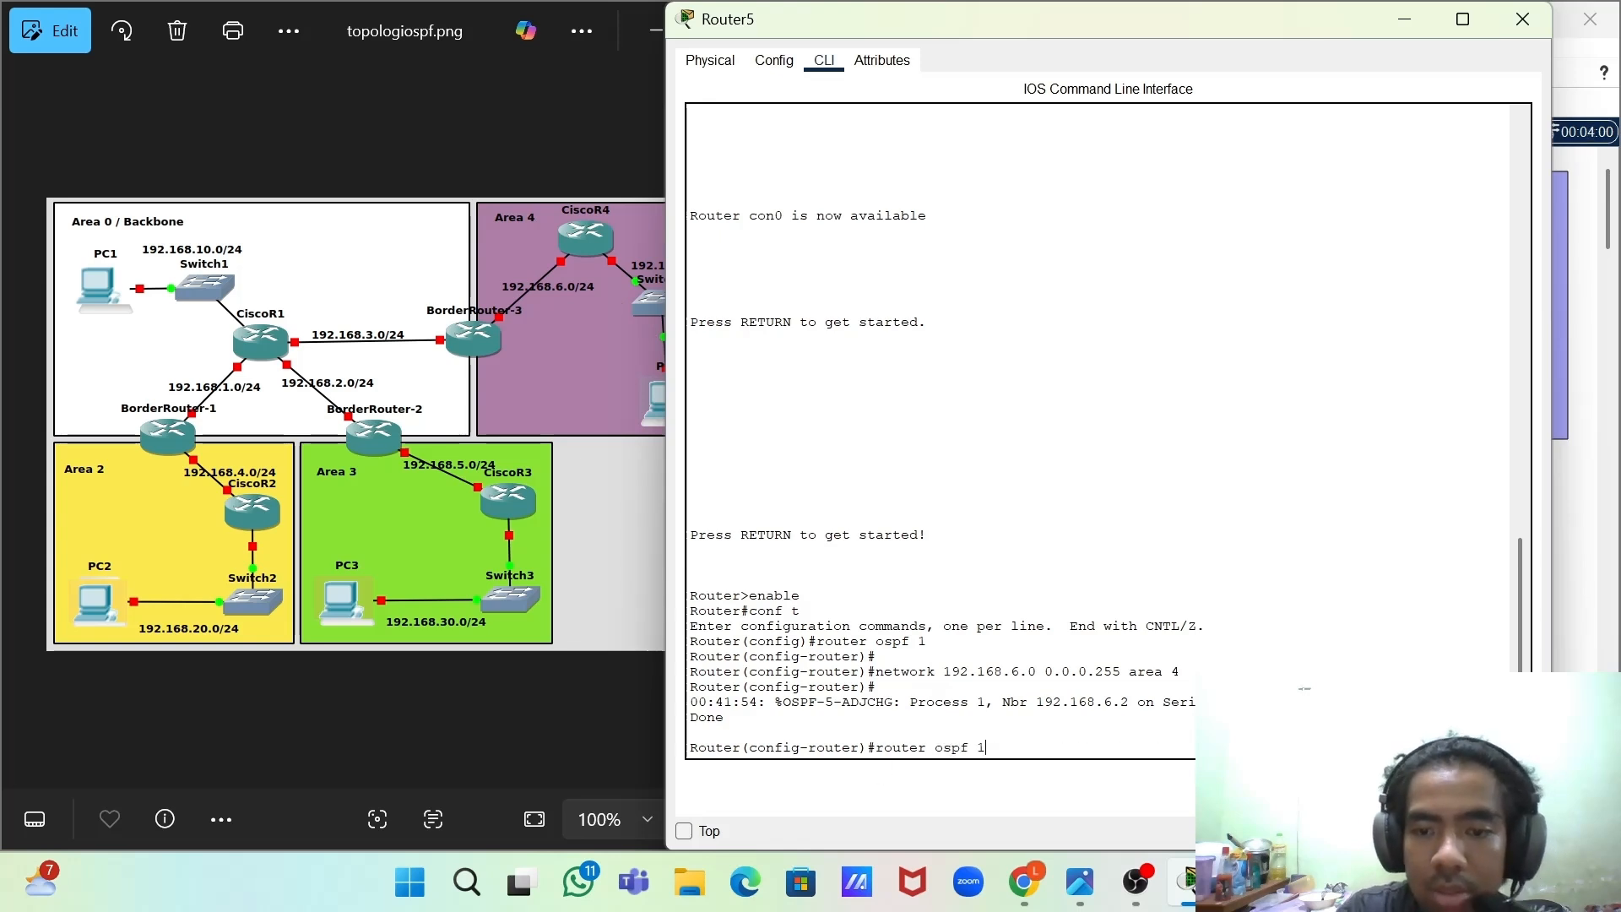
key("Down")
key("Left")
key("Left")
key("Left")
key("Left")
key("Left")
key("Left")
key("Left")
key("Left")
key("Left")
key("Left")
key("Left")
key("Left")
key("Left")
key("Left")
key("Left")
key("Left")
key("Left")
key("Left")
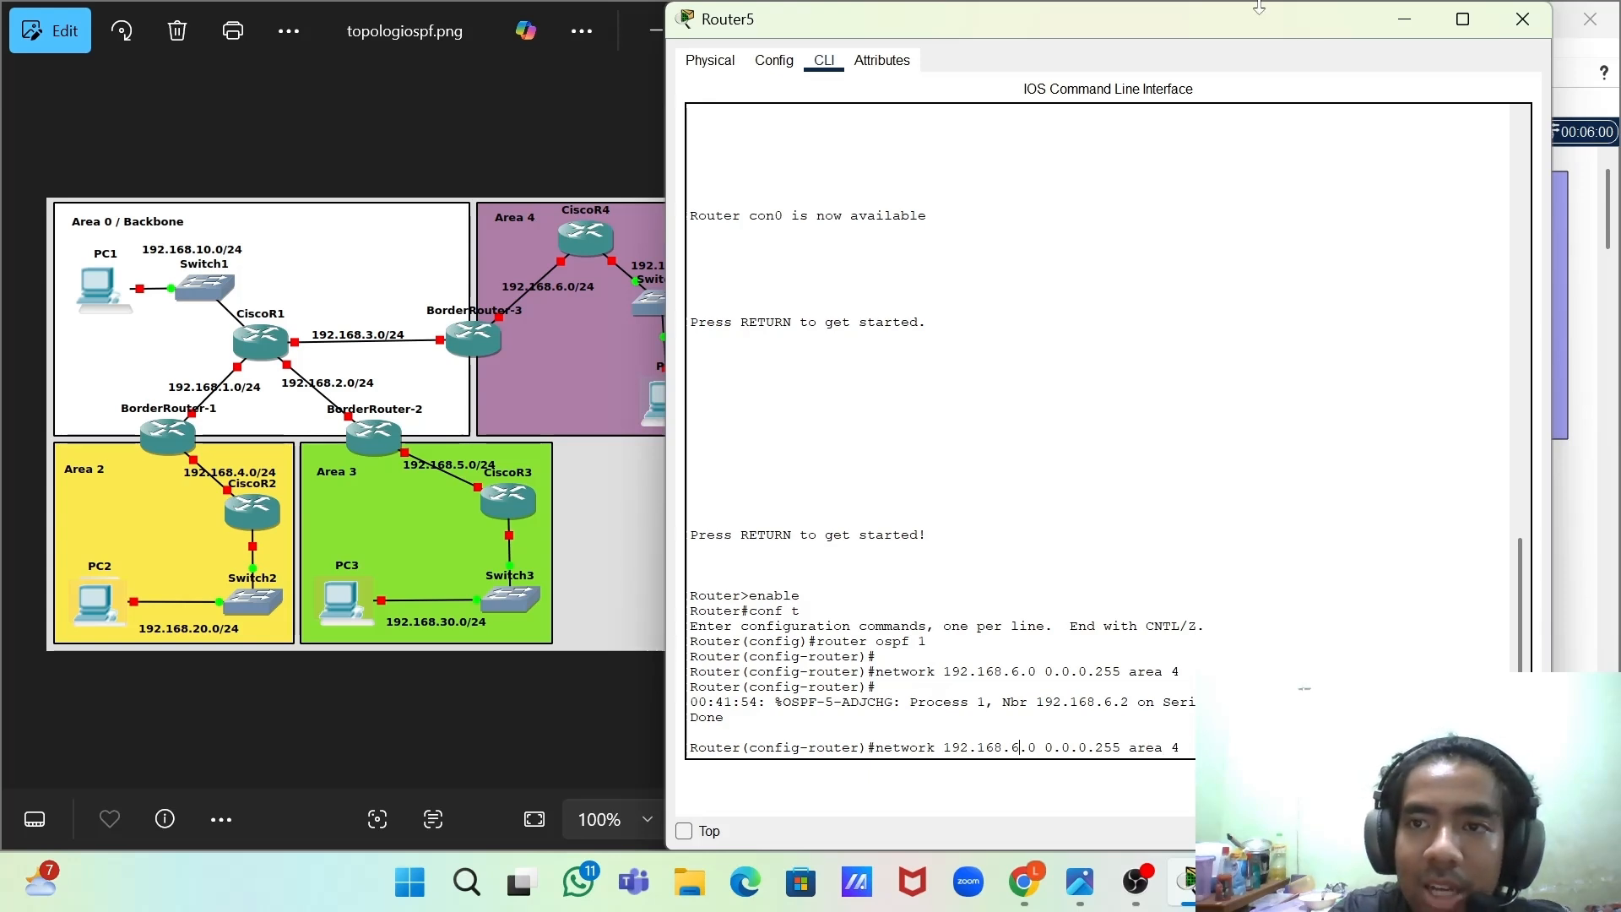
left_click_drag(1263, 17, 1336, 36)
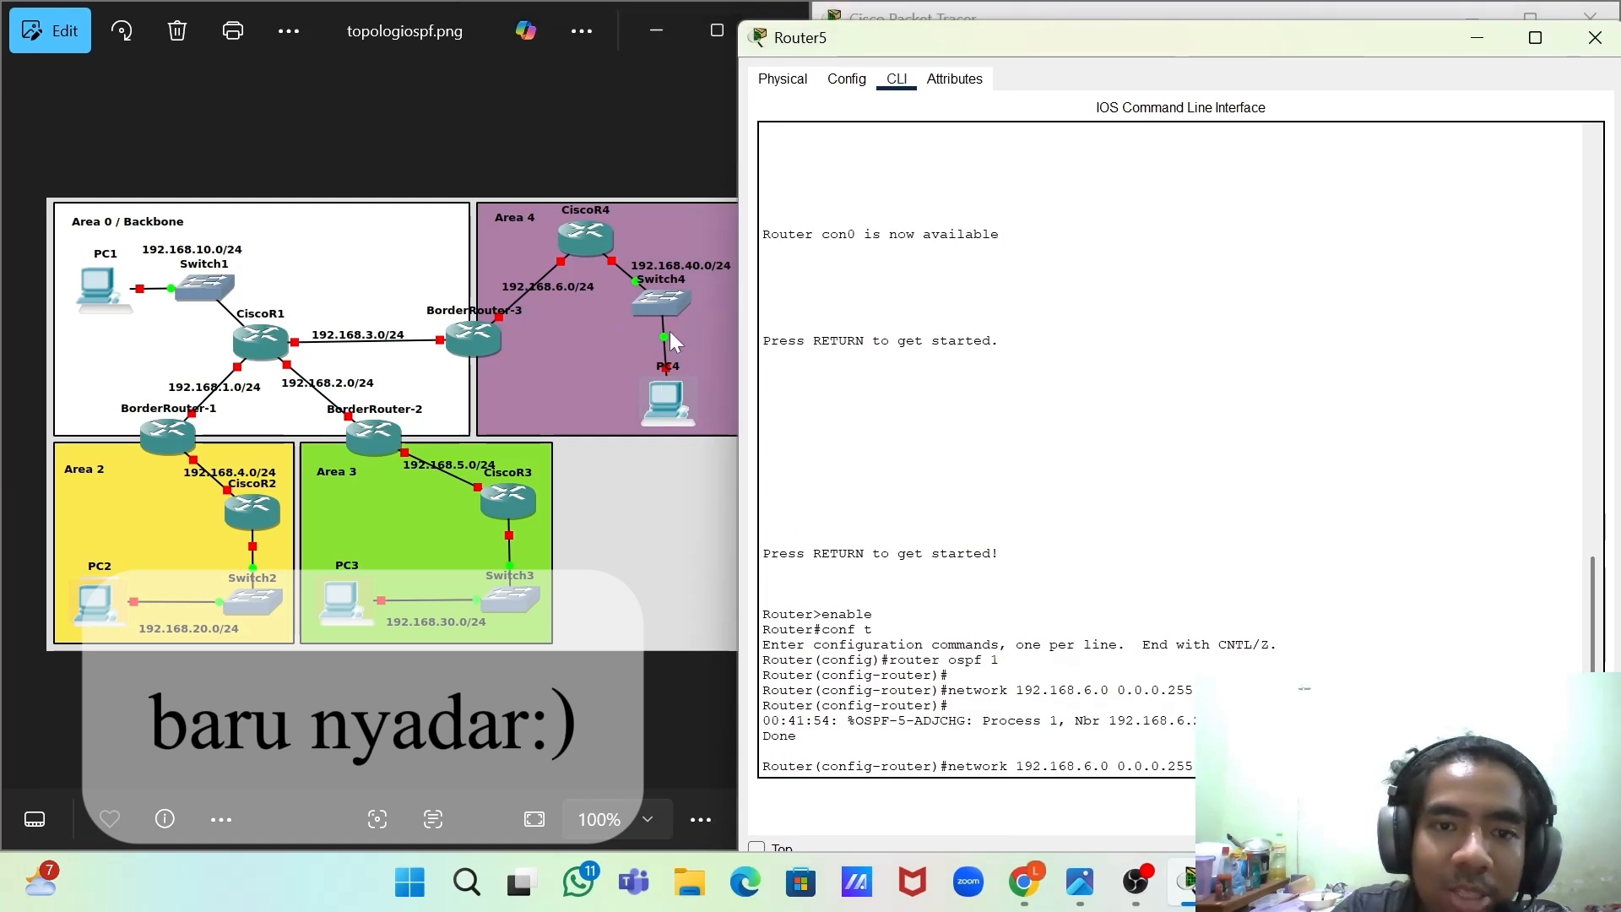
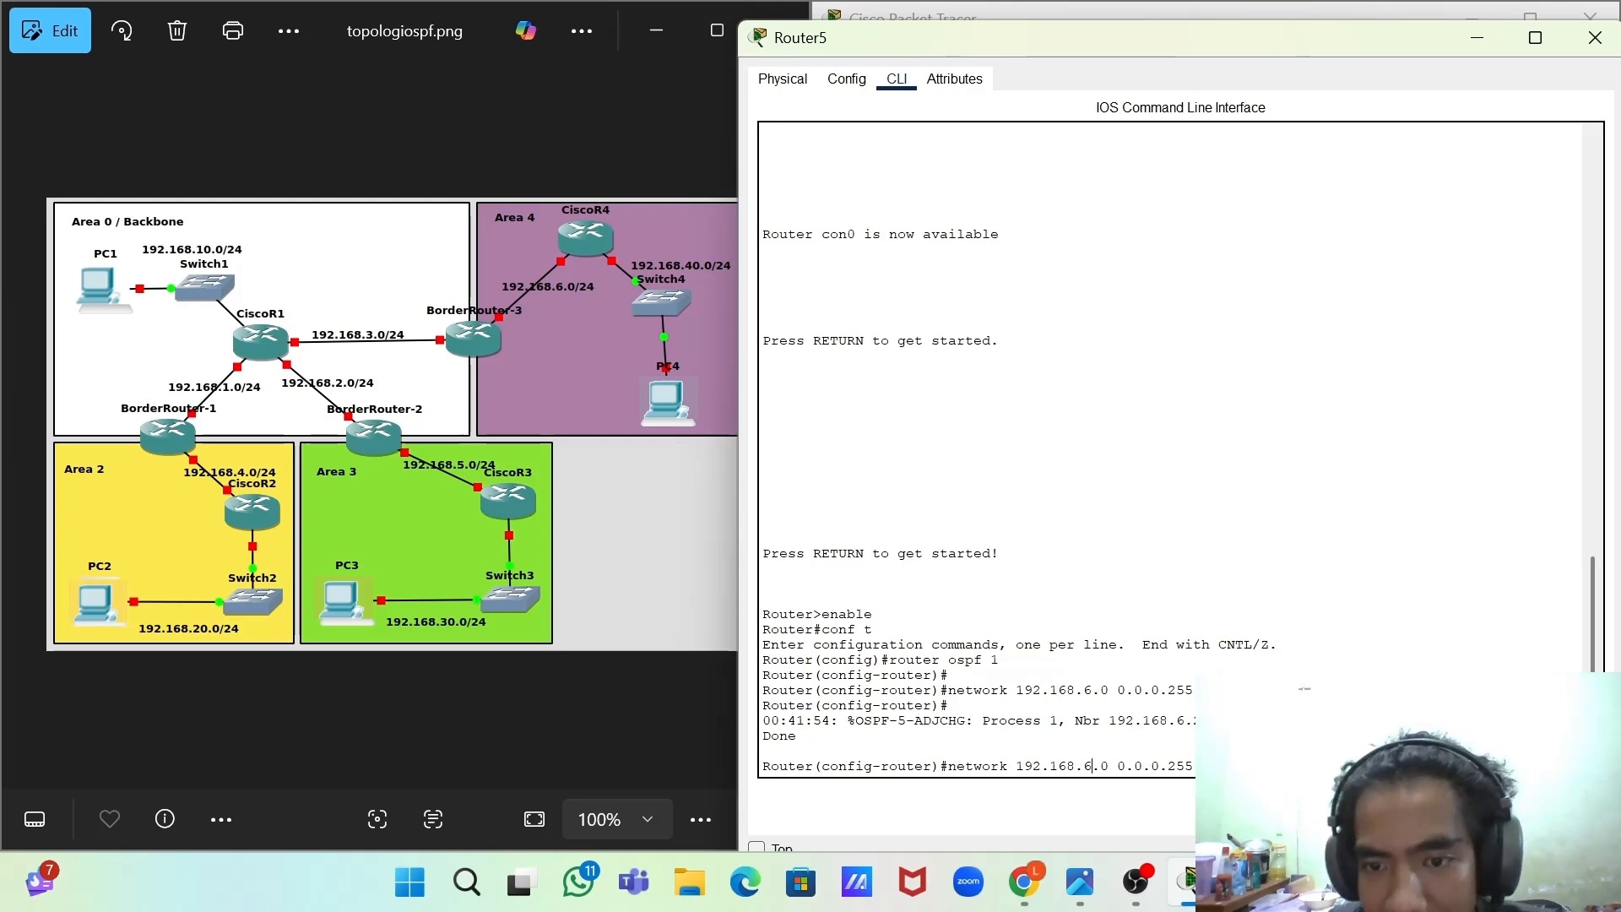
key("BackSpace")
type("40")
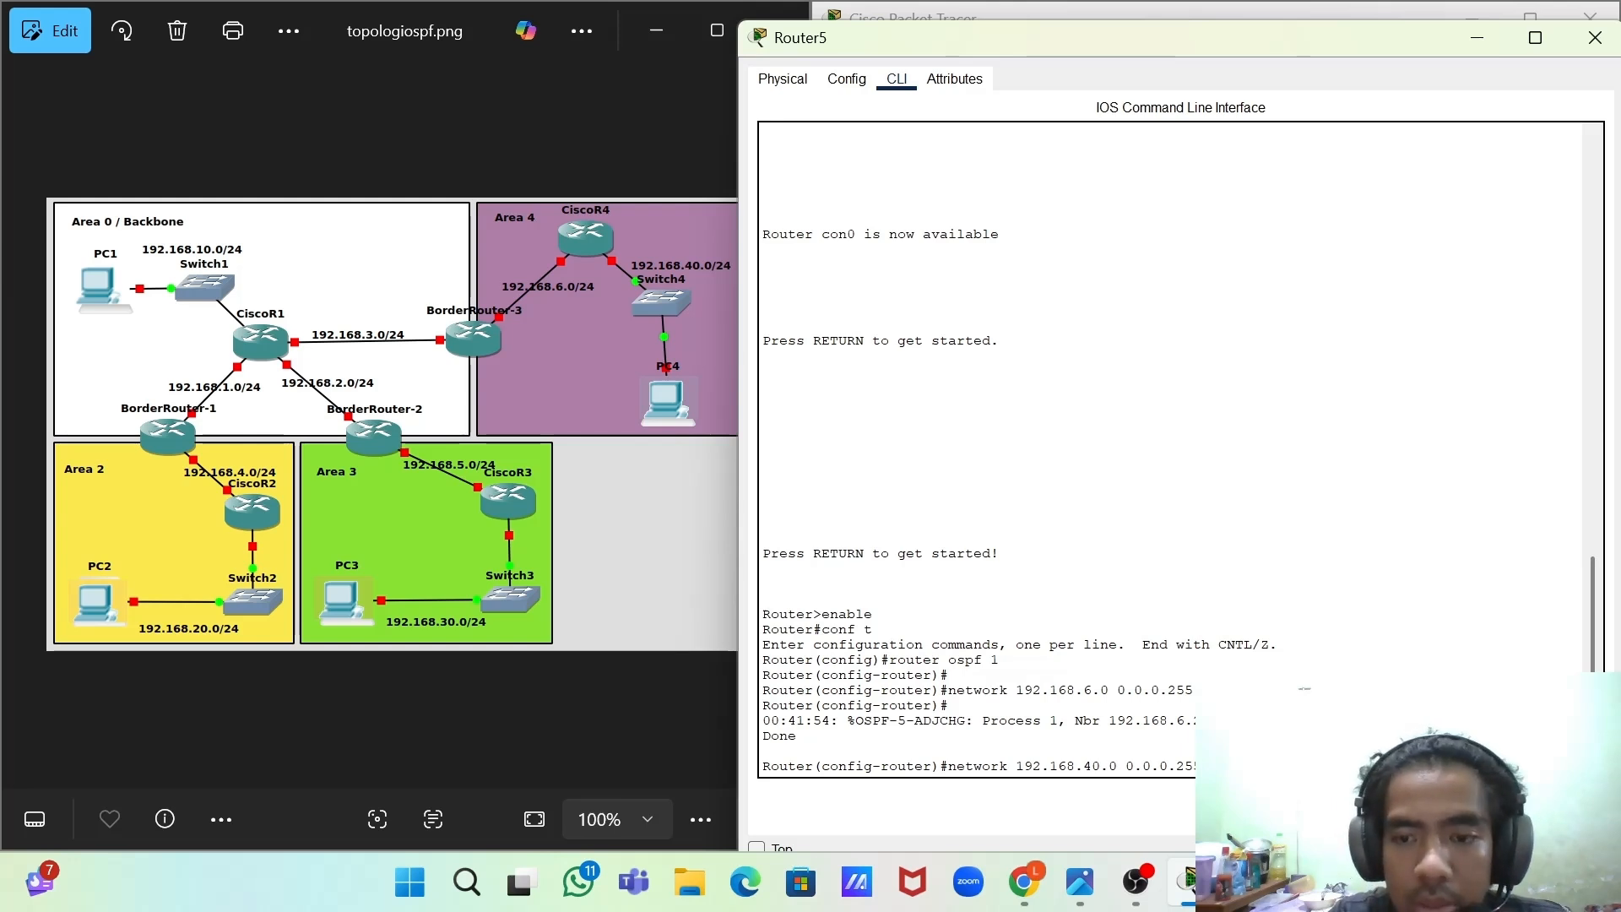
key("Return")
- Exit OSPF configuration mode on Router5 with exit and minimize the router's window
type("exit")
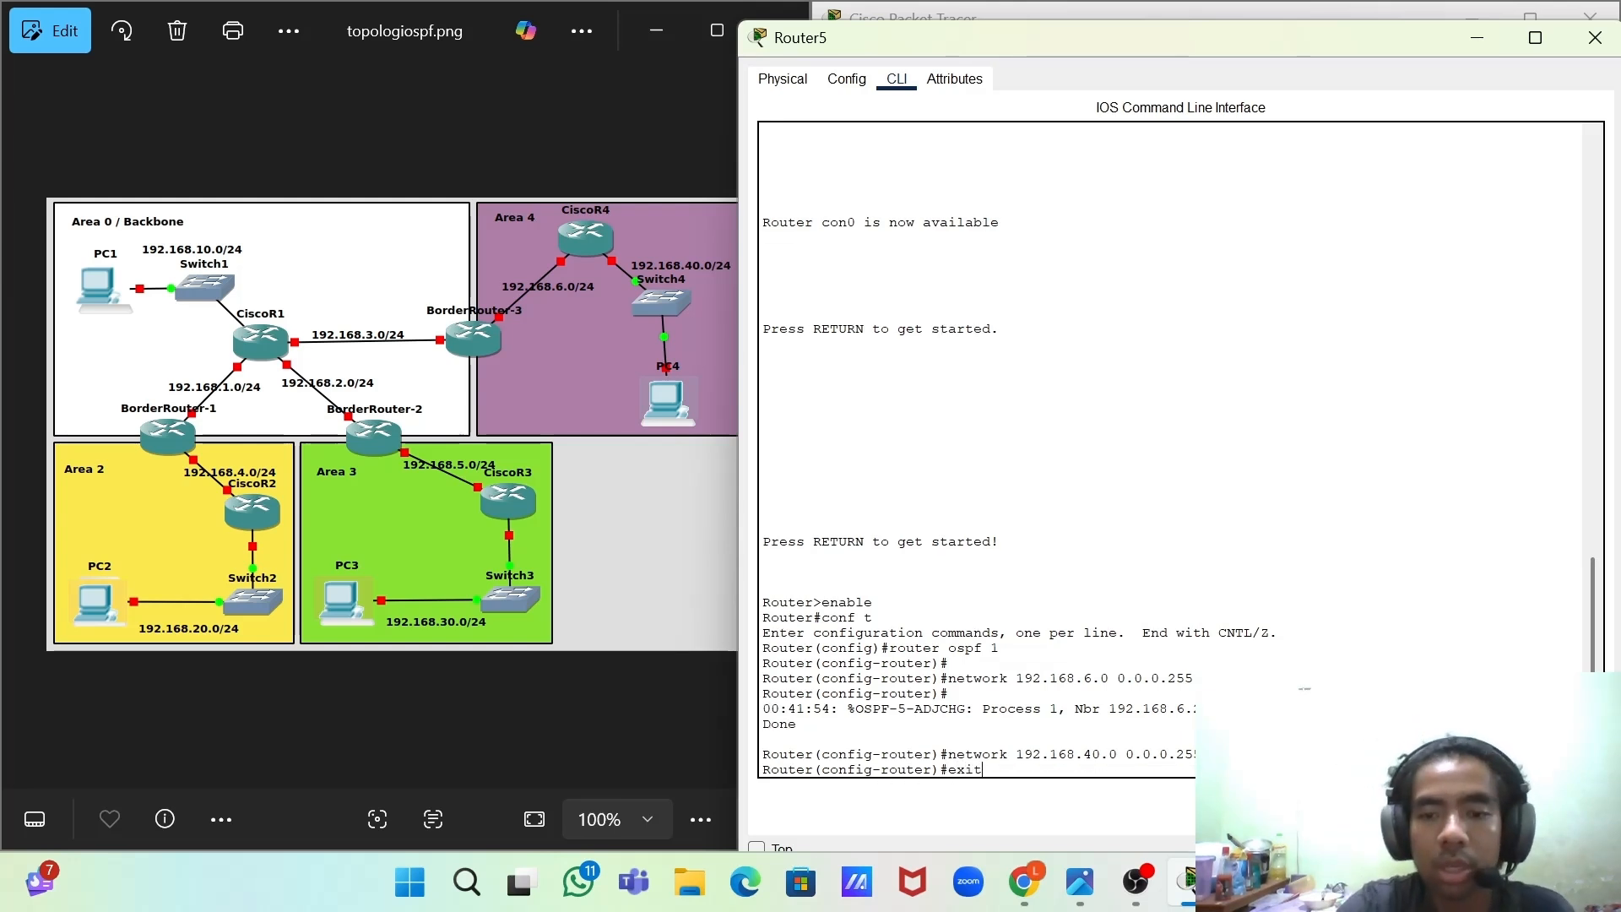
key("Return")
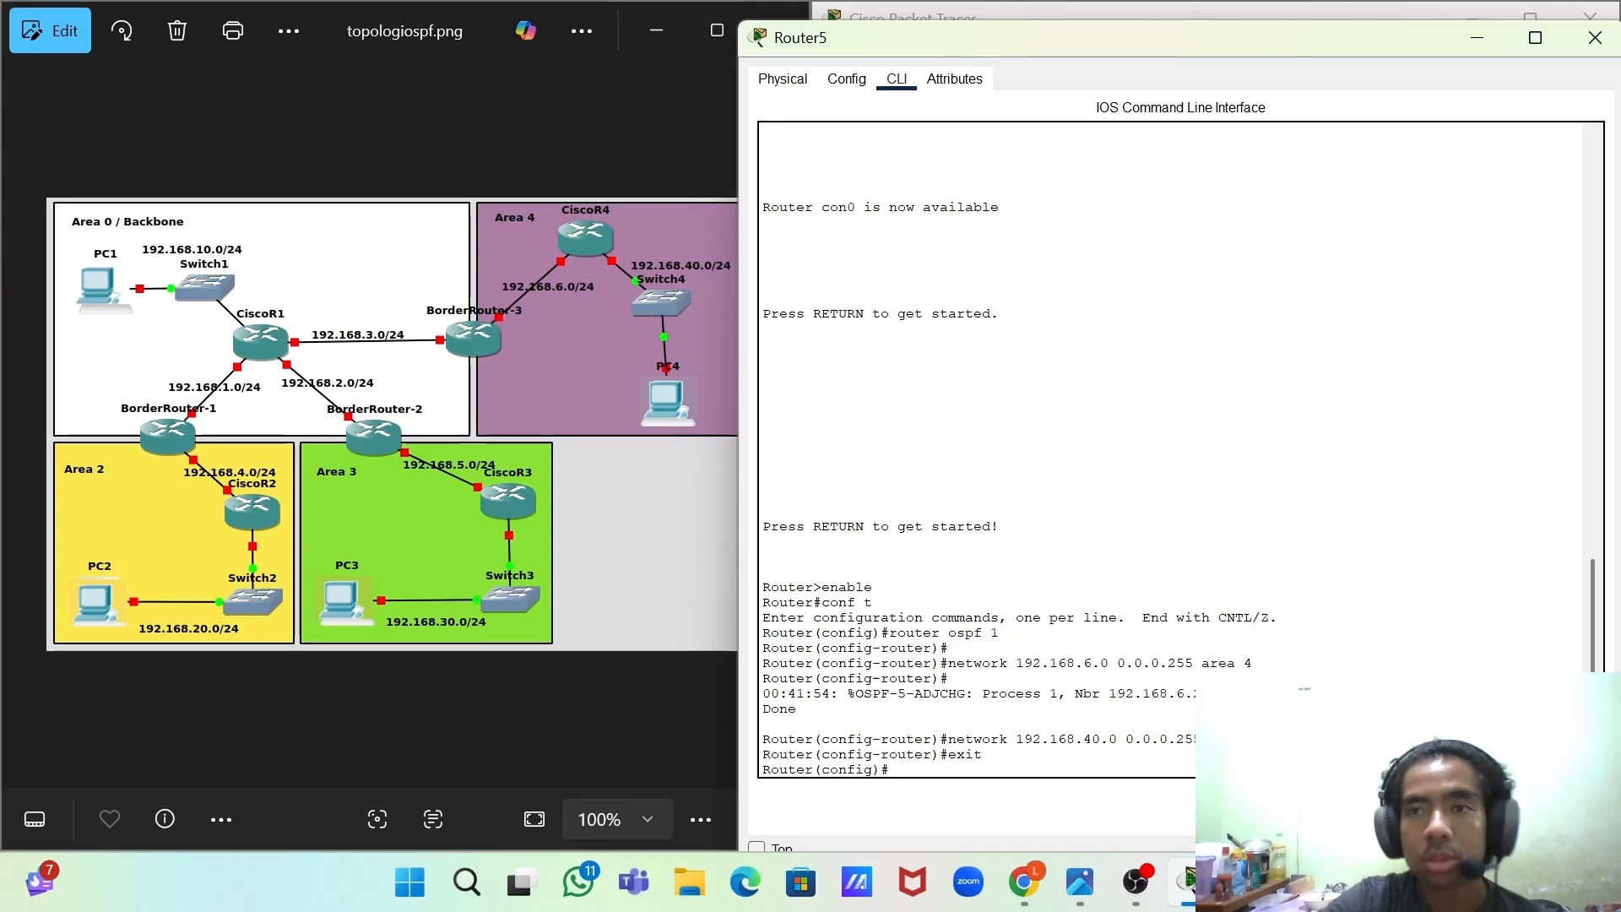
left_click(1484, 34)
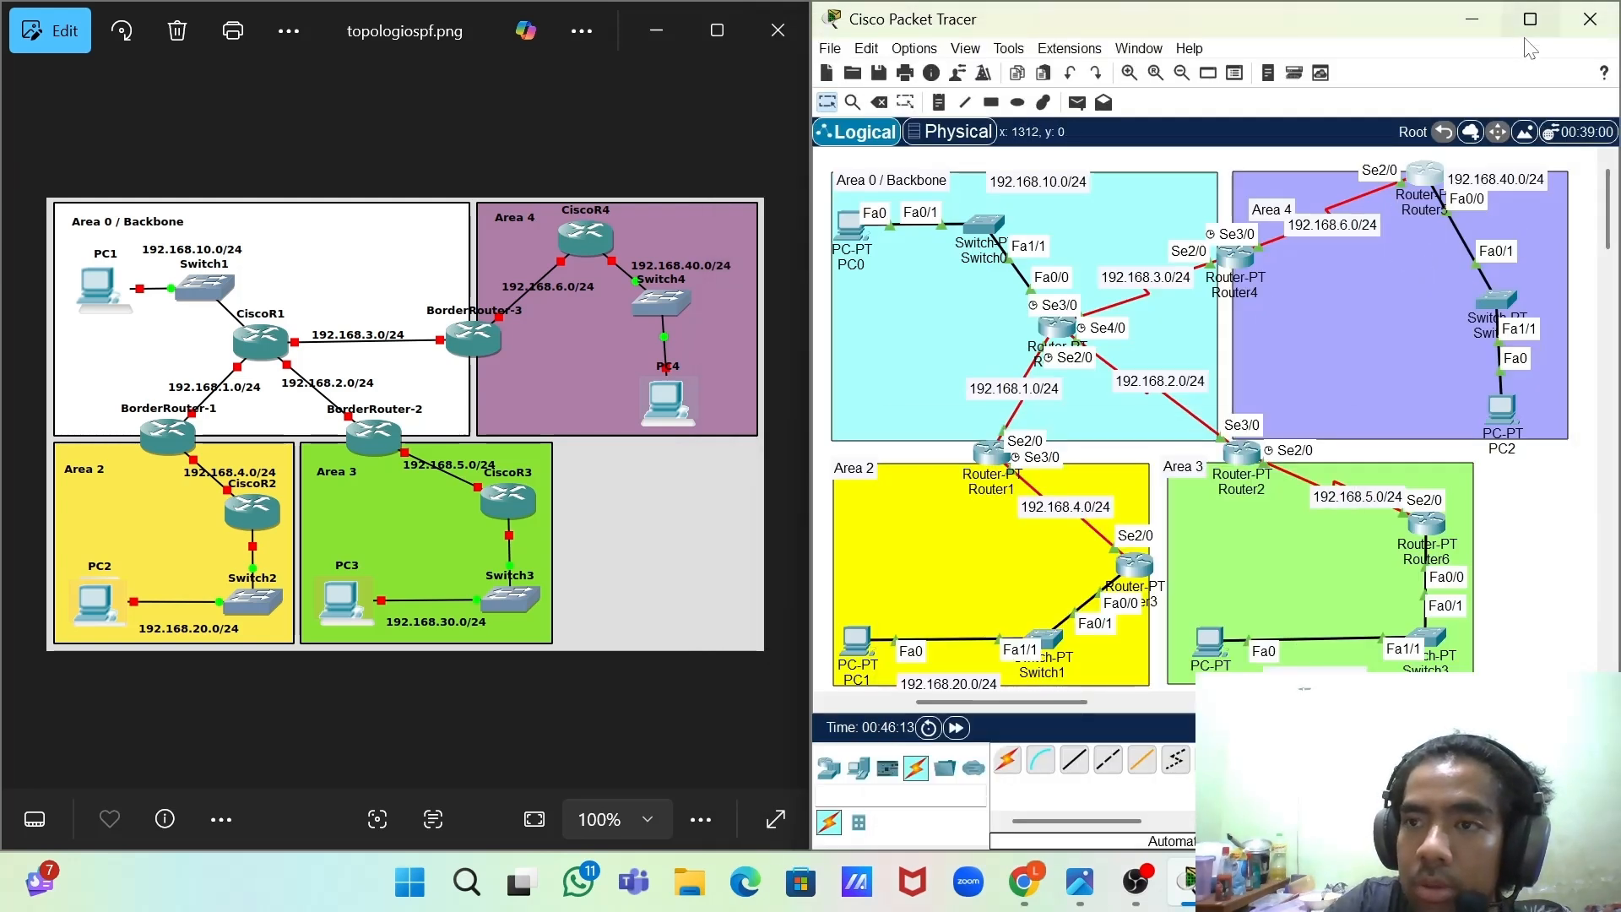
- Maximize the topology window and send a simple PDU from PC0 to PC2
mouse_move(1523, 37)
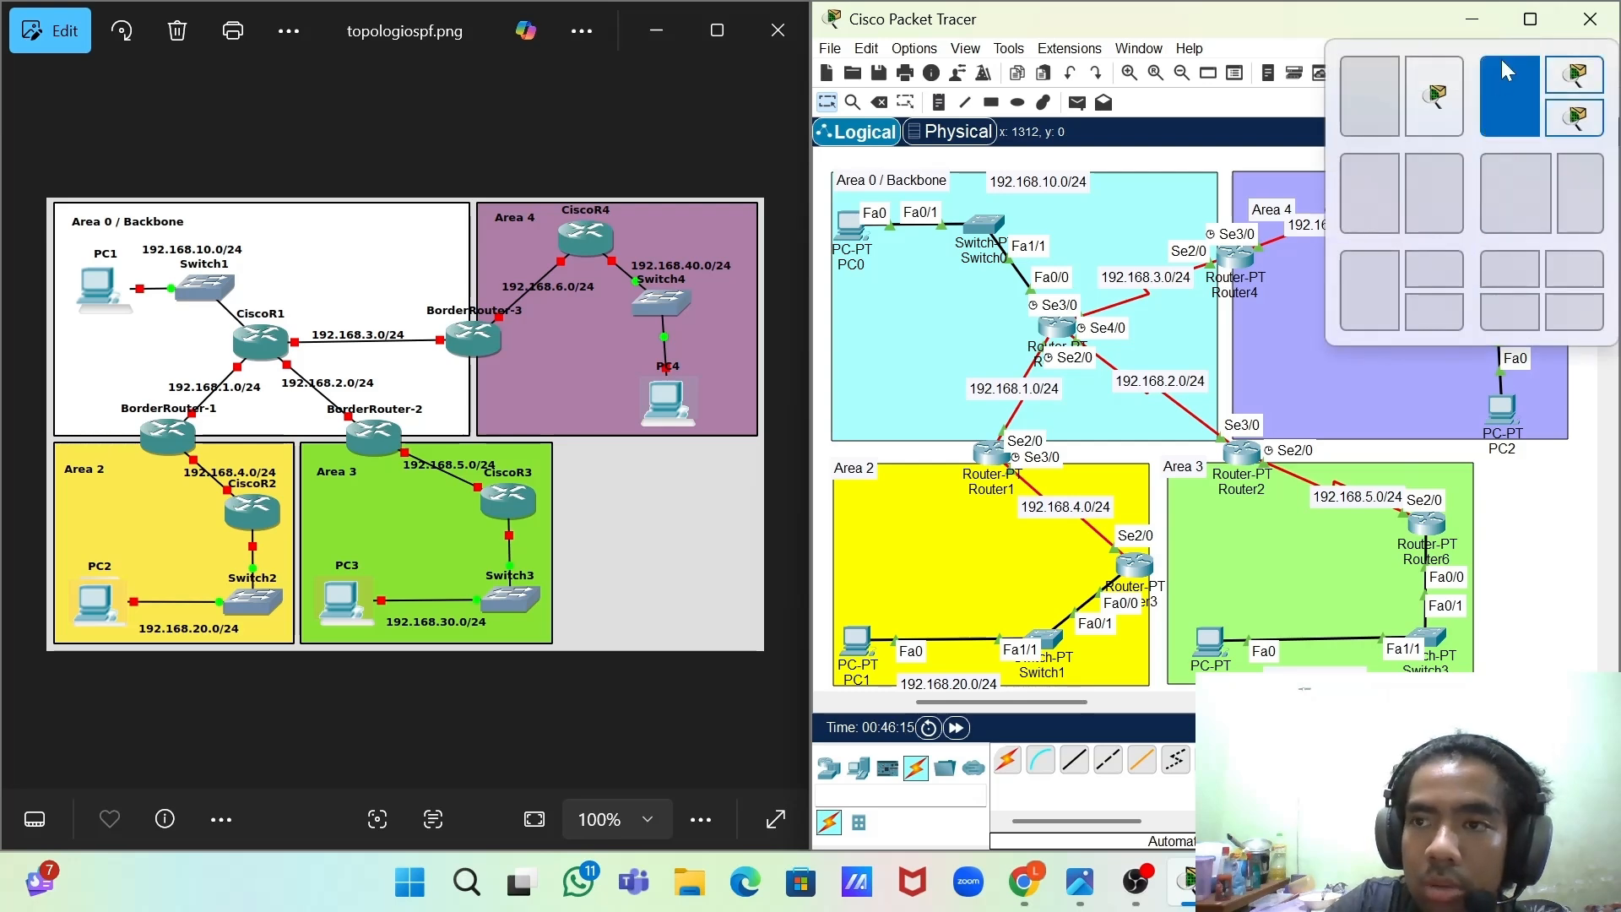
left_click(1530, 18)
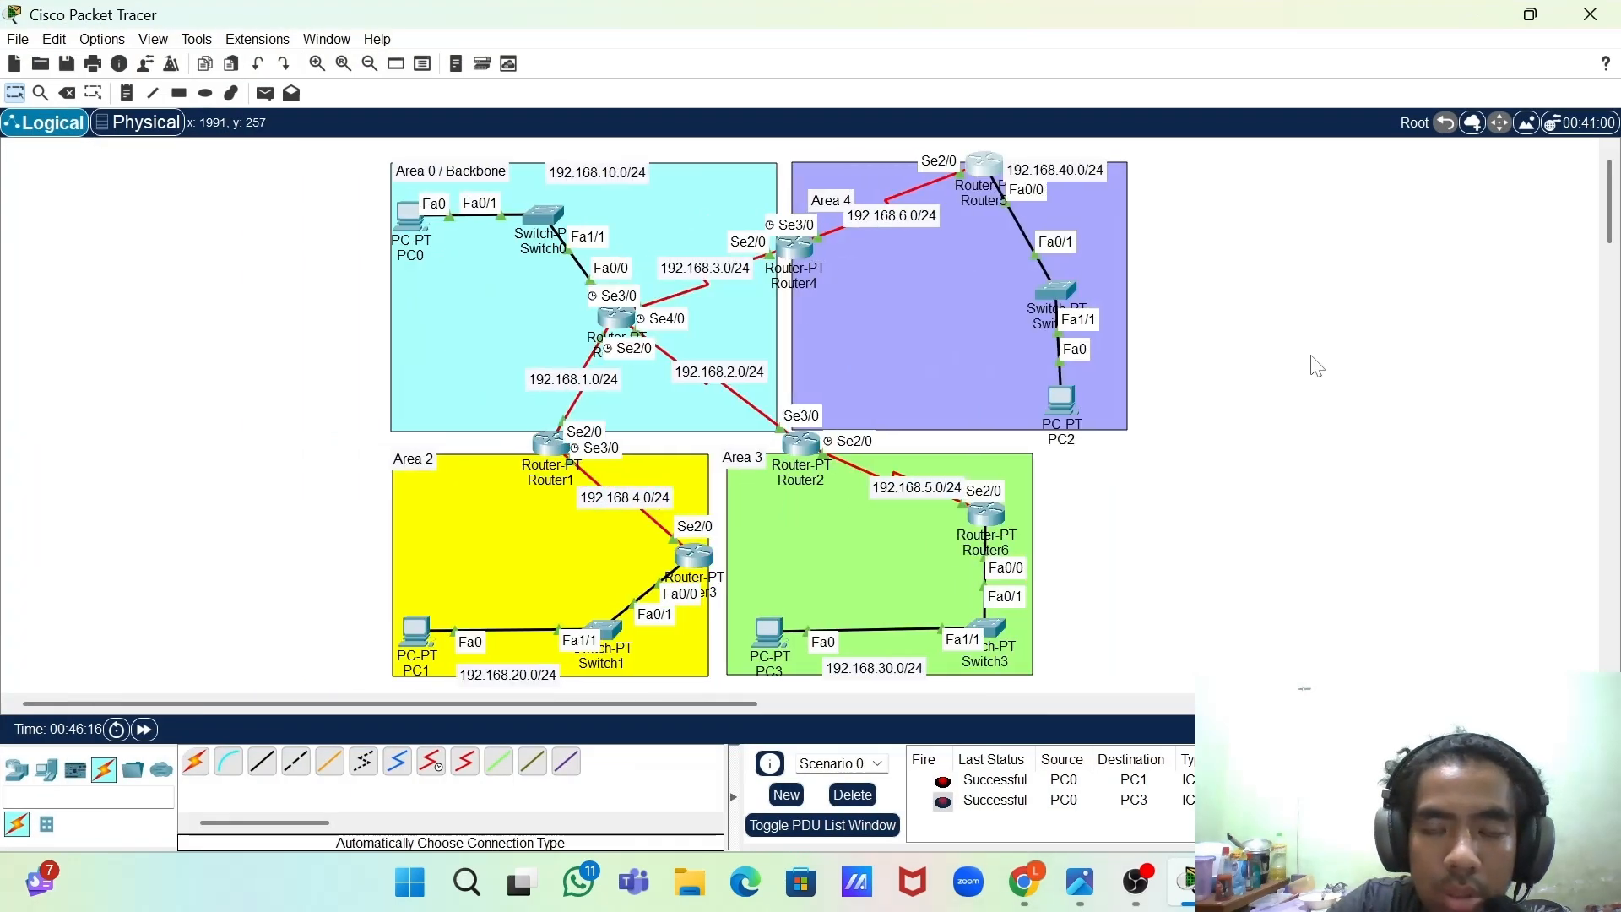
left_click(265, 93)
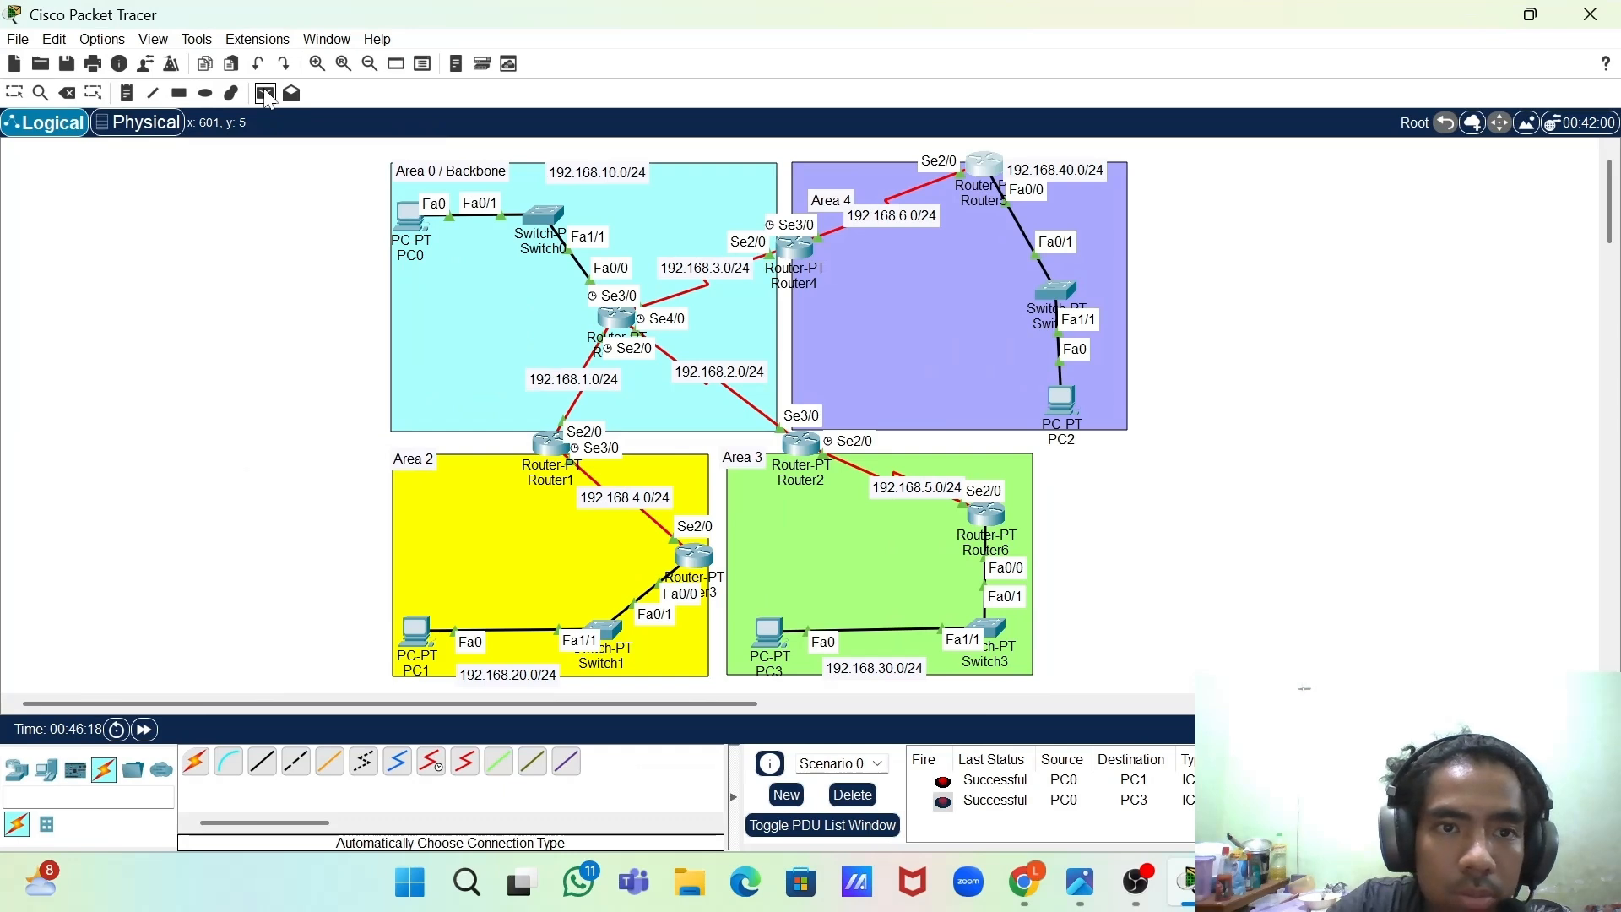
left_click(410, 215)
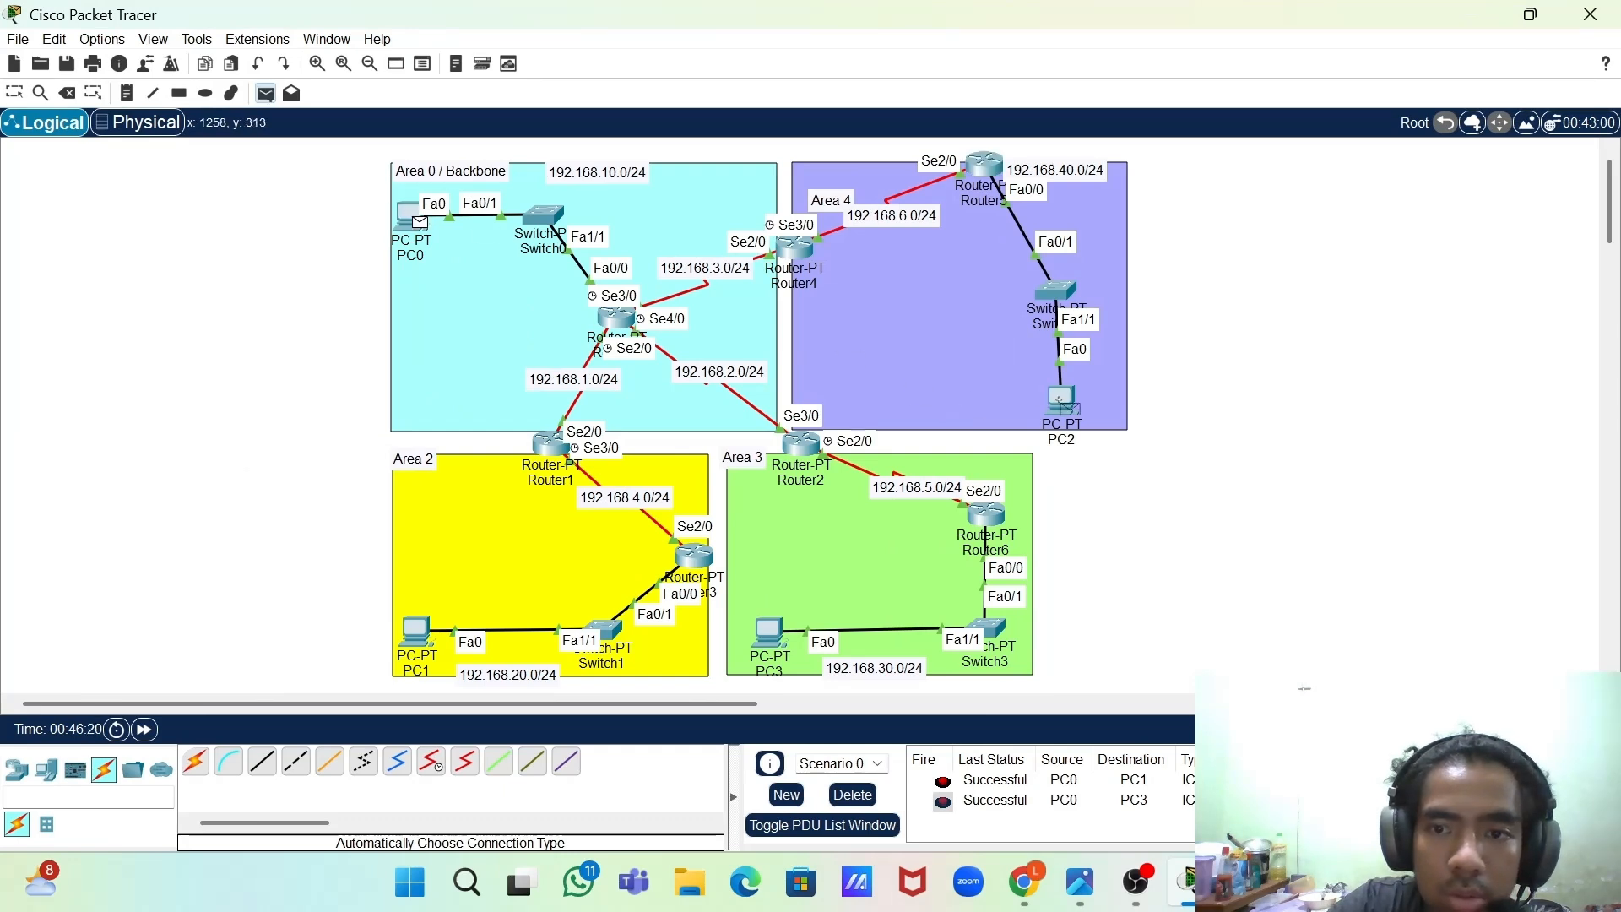
left_click(1062, 402)
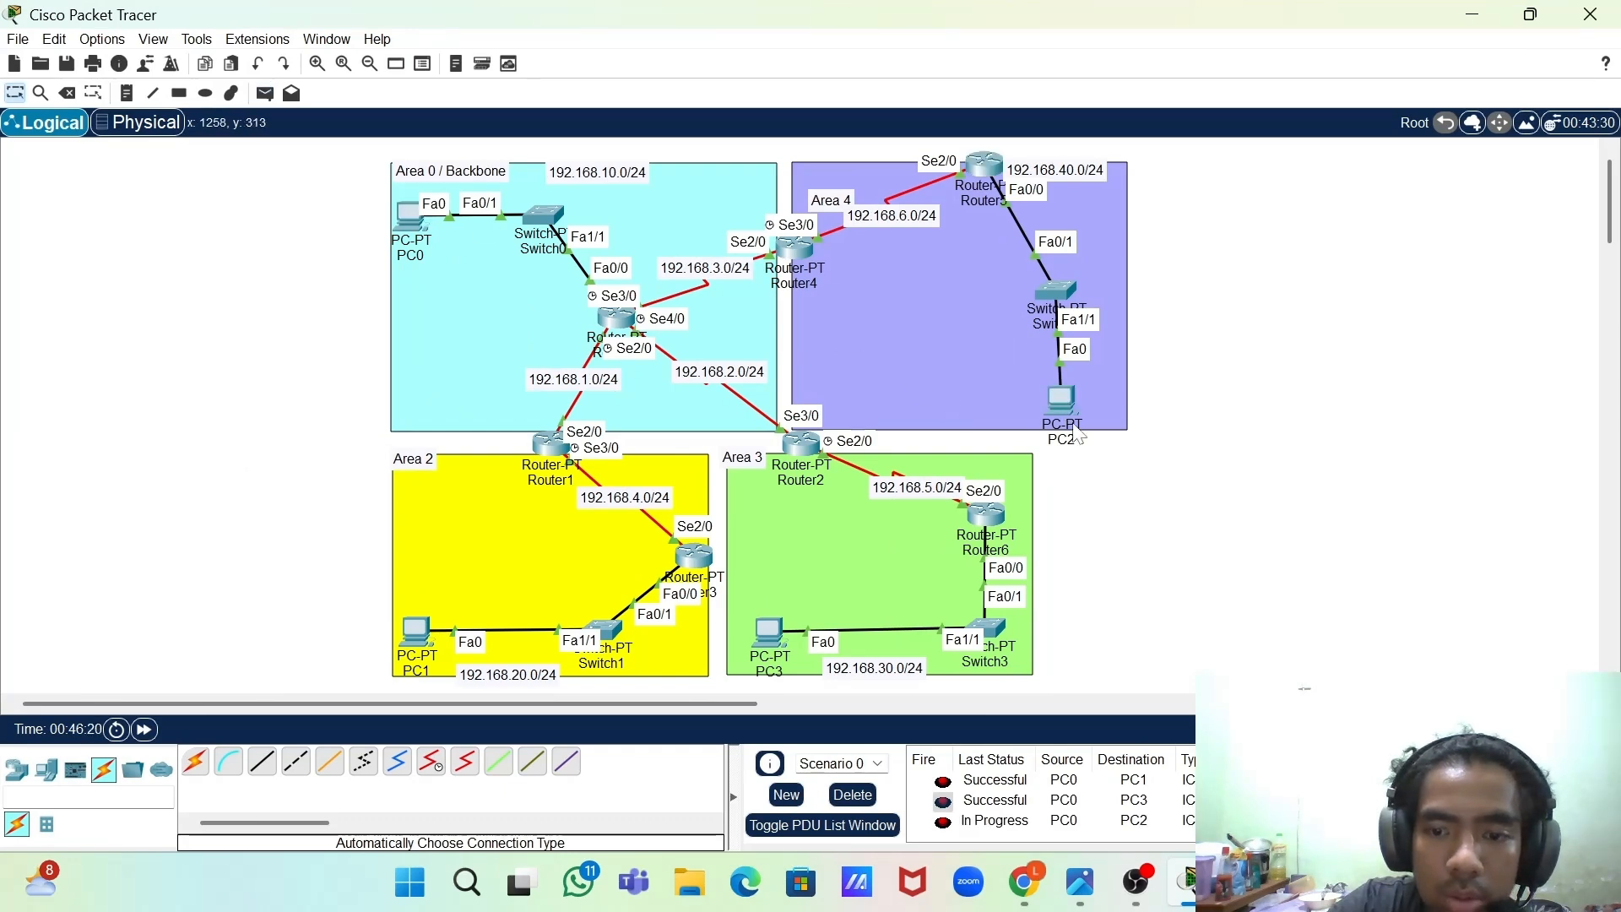
- Delete the PDU results of Scenario 0 and send a simple PDU from PC0 to PC1
double_click(944, 829)
left_click(853, 794)
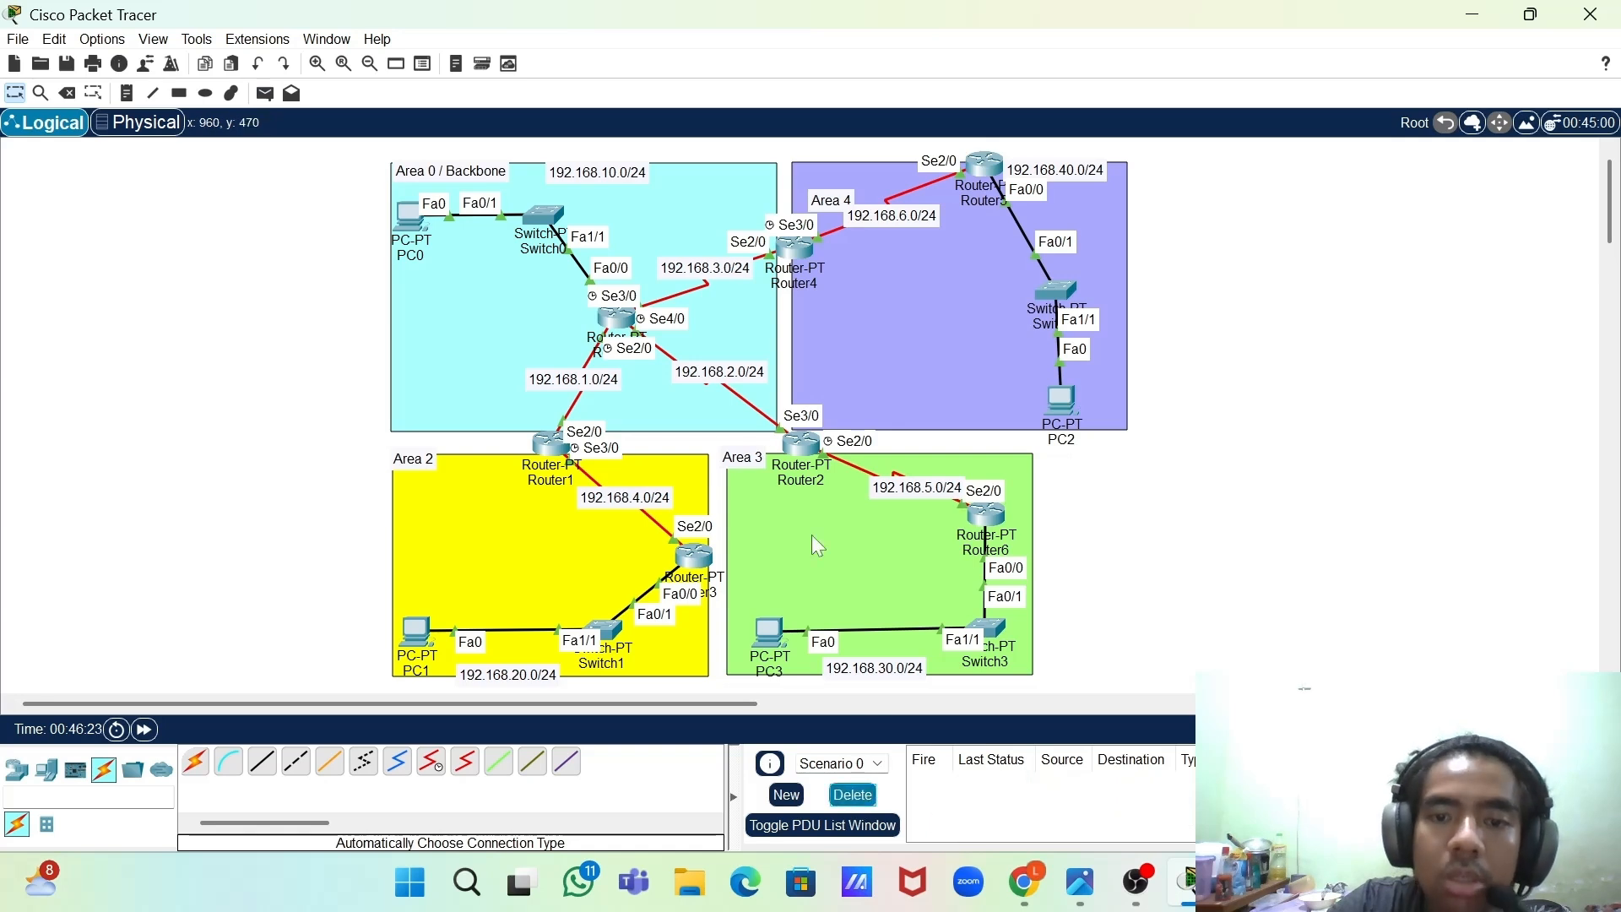
scroll(813, 542, "down", 1)
scroll(812, 534, "up", 1)
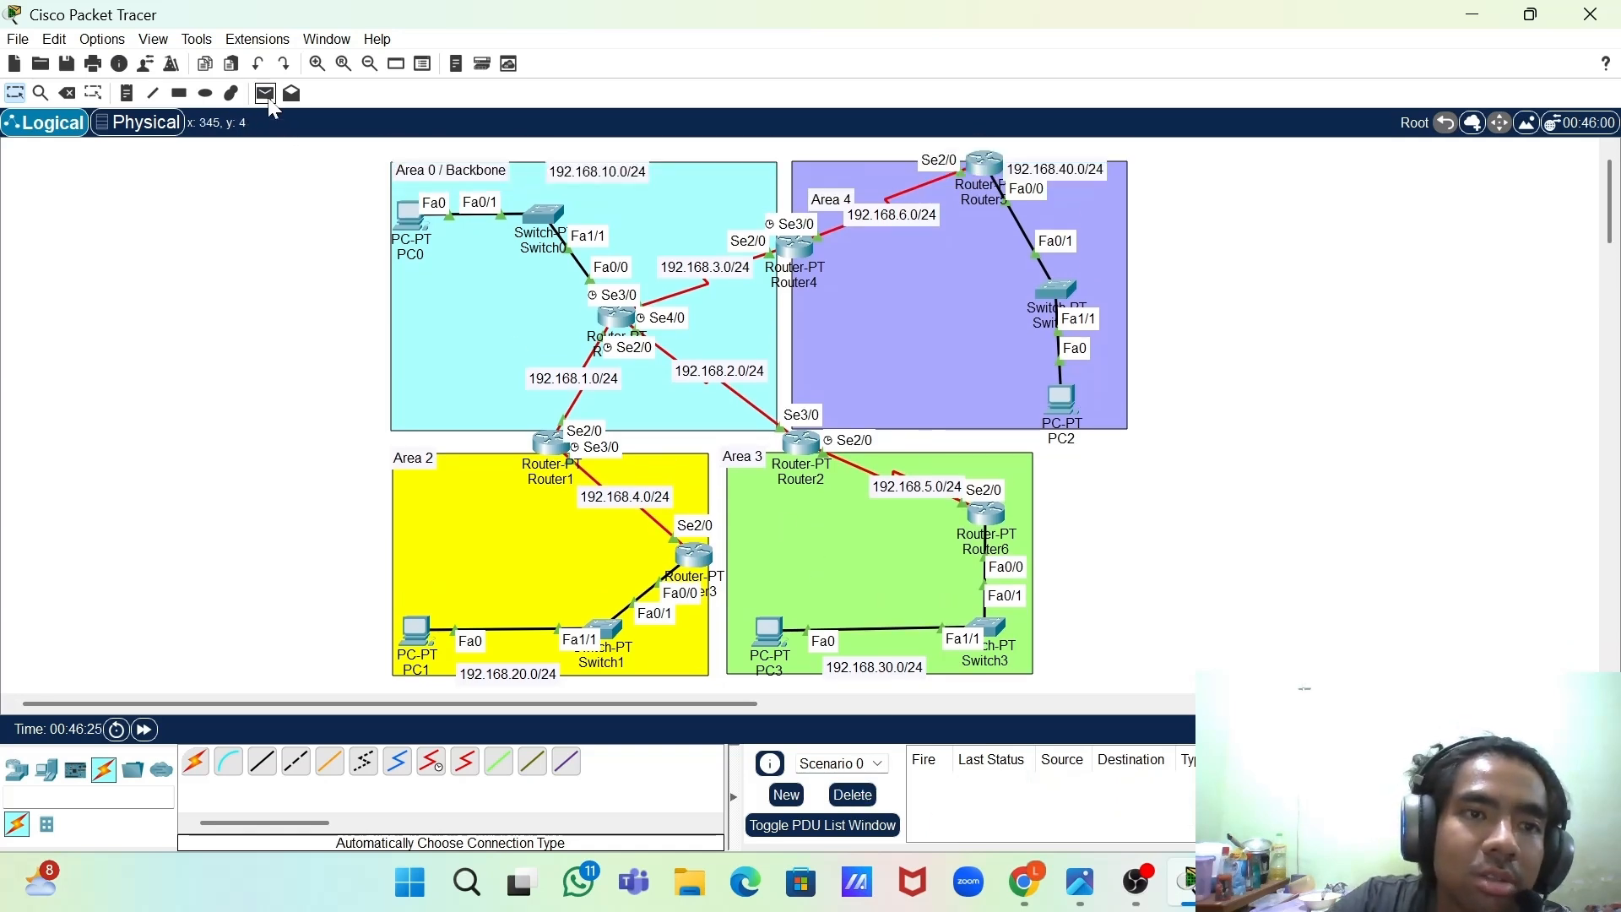
left_click(264, 93)
left_click(404, 214)
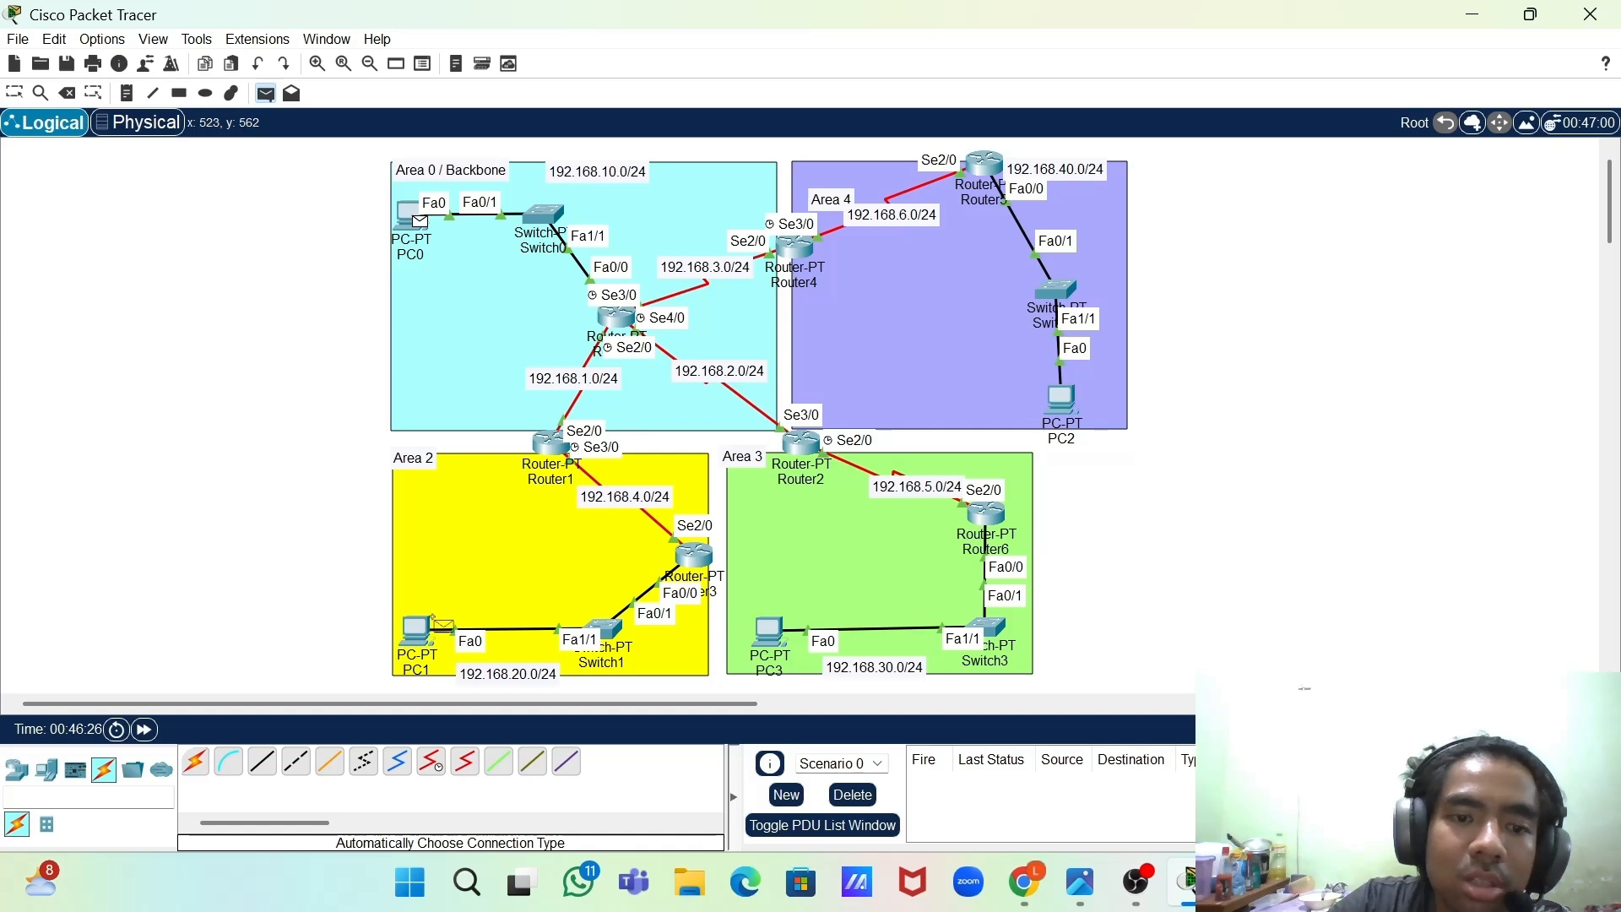
left_click(418, 631)
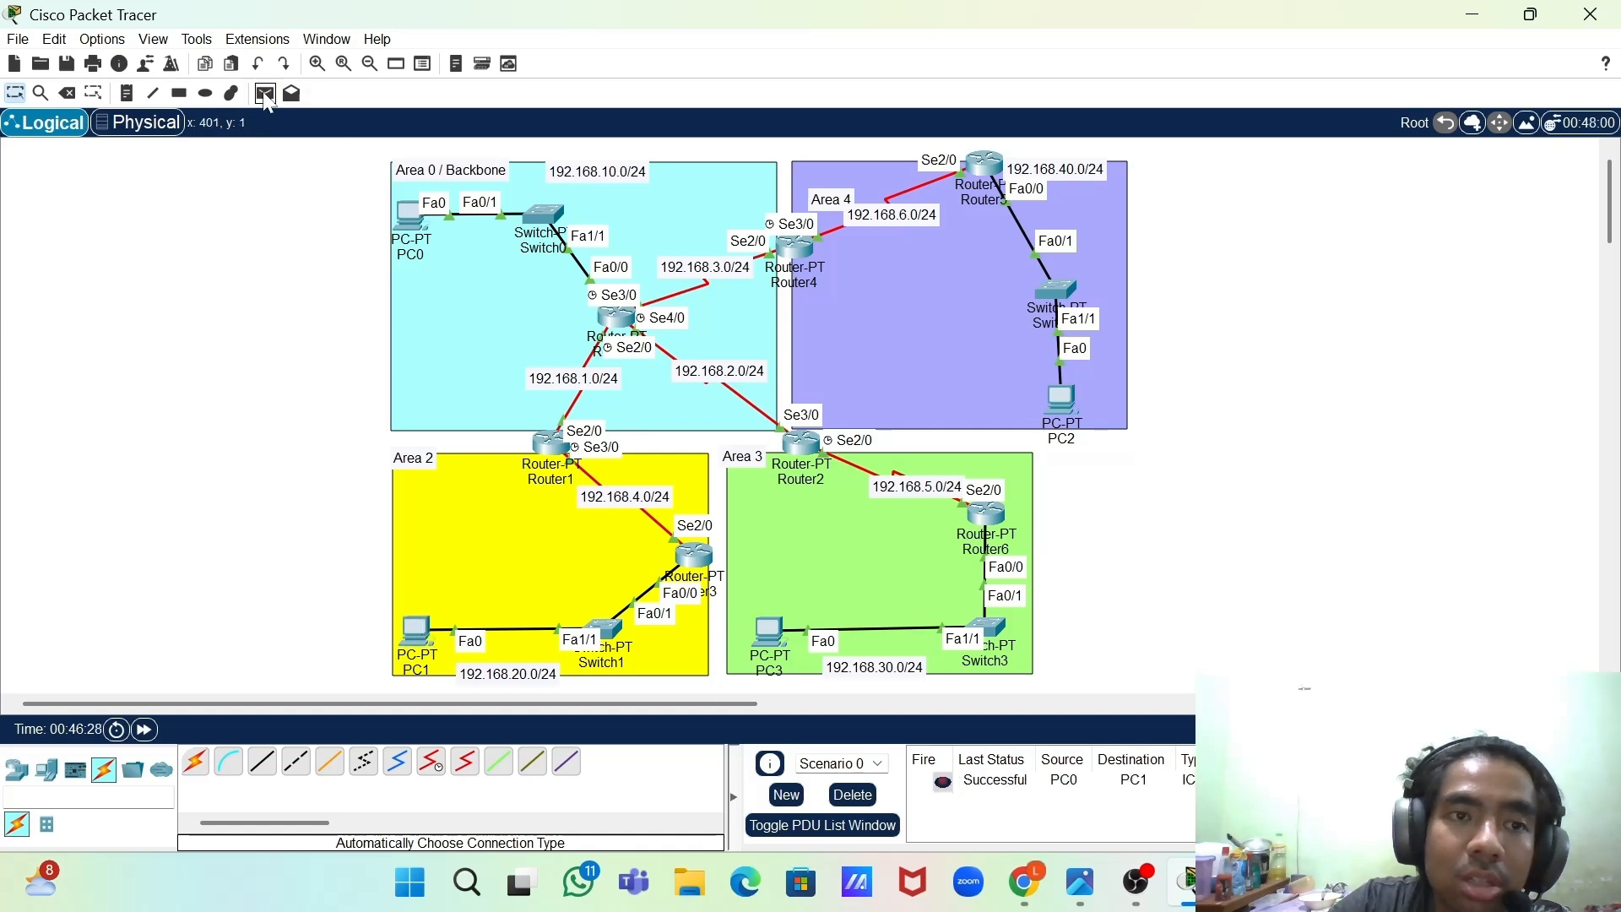
- Send simple PDUs from PC0 to PC3 and from PC0 to PC2
left_click(407, 216)
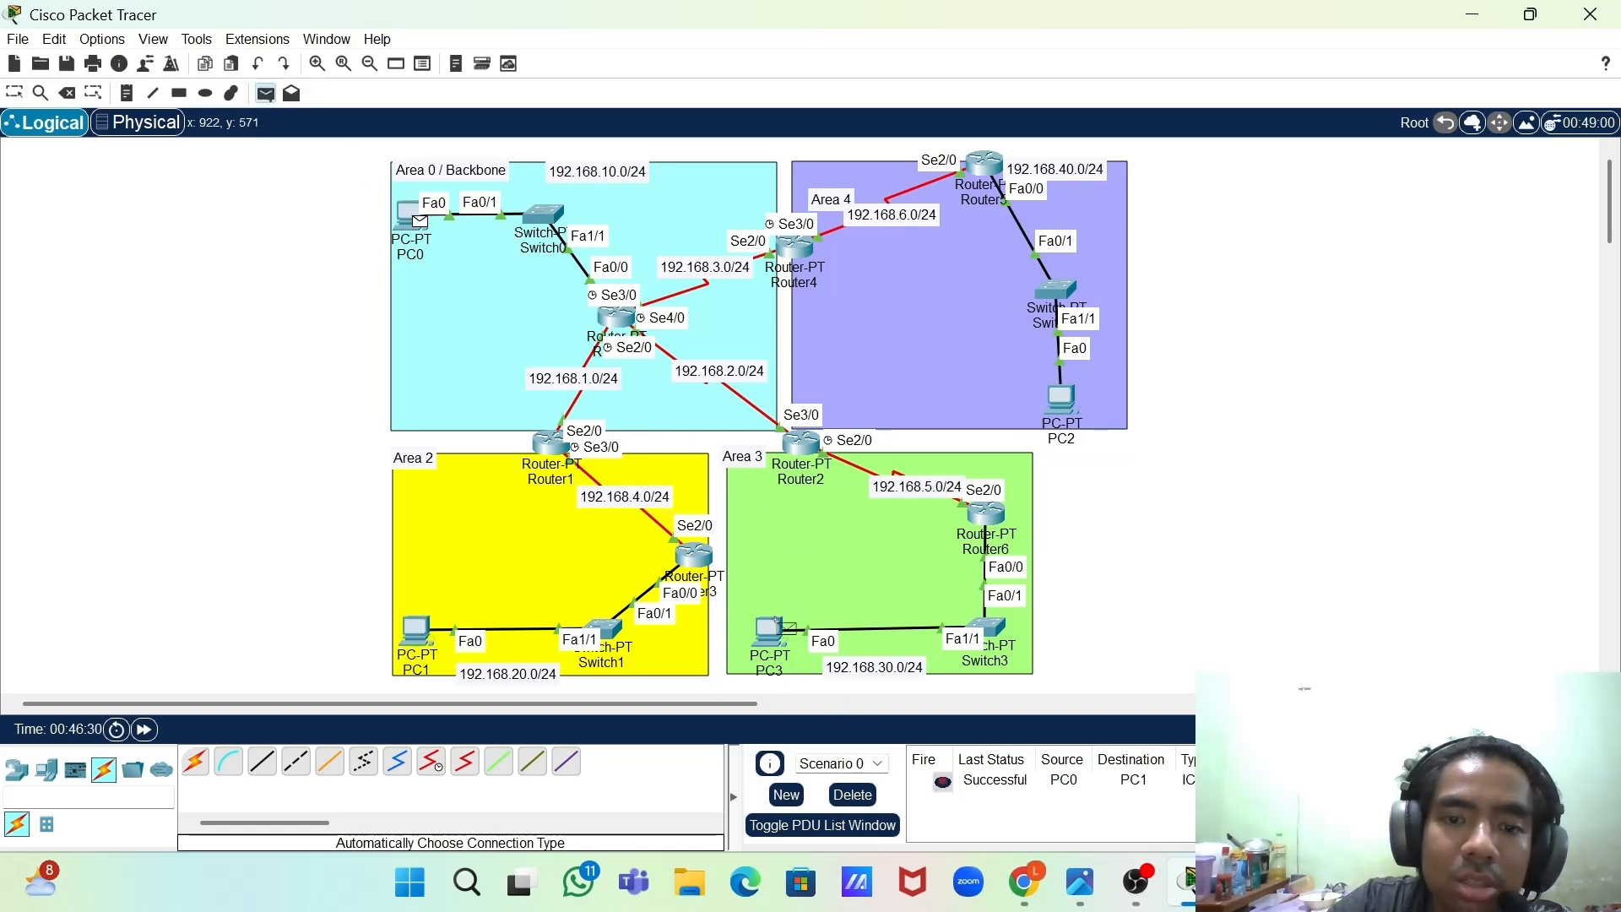
left_click(772, 643)
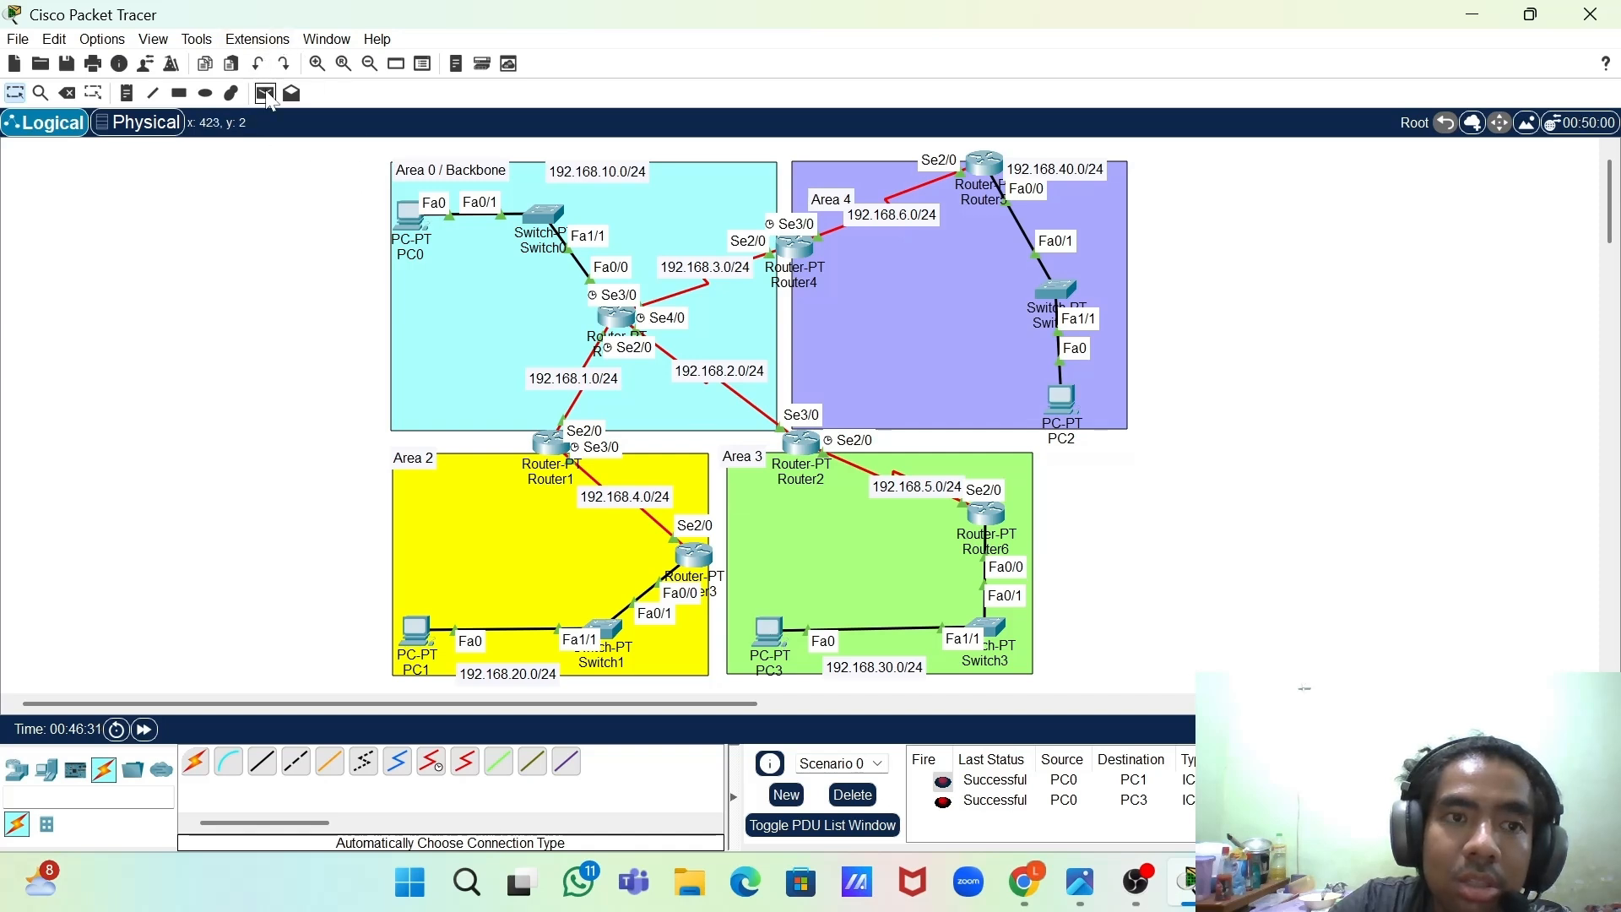
left_click(267, 97)
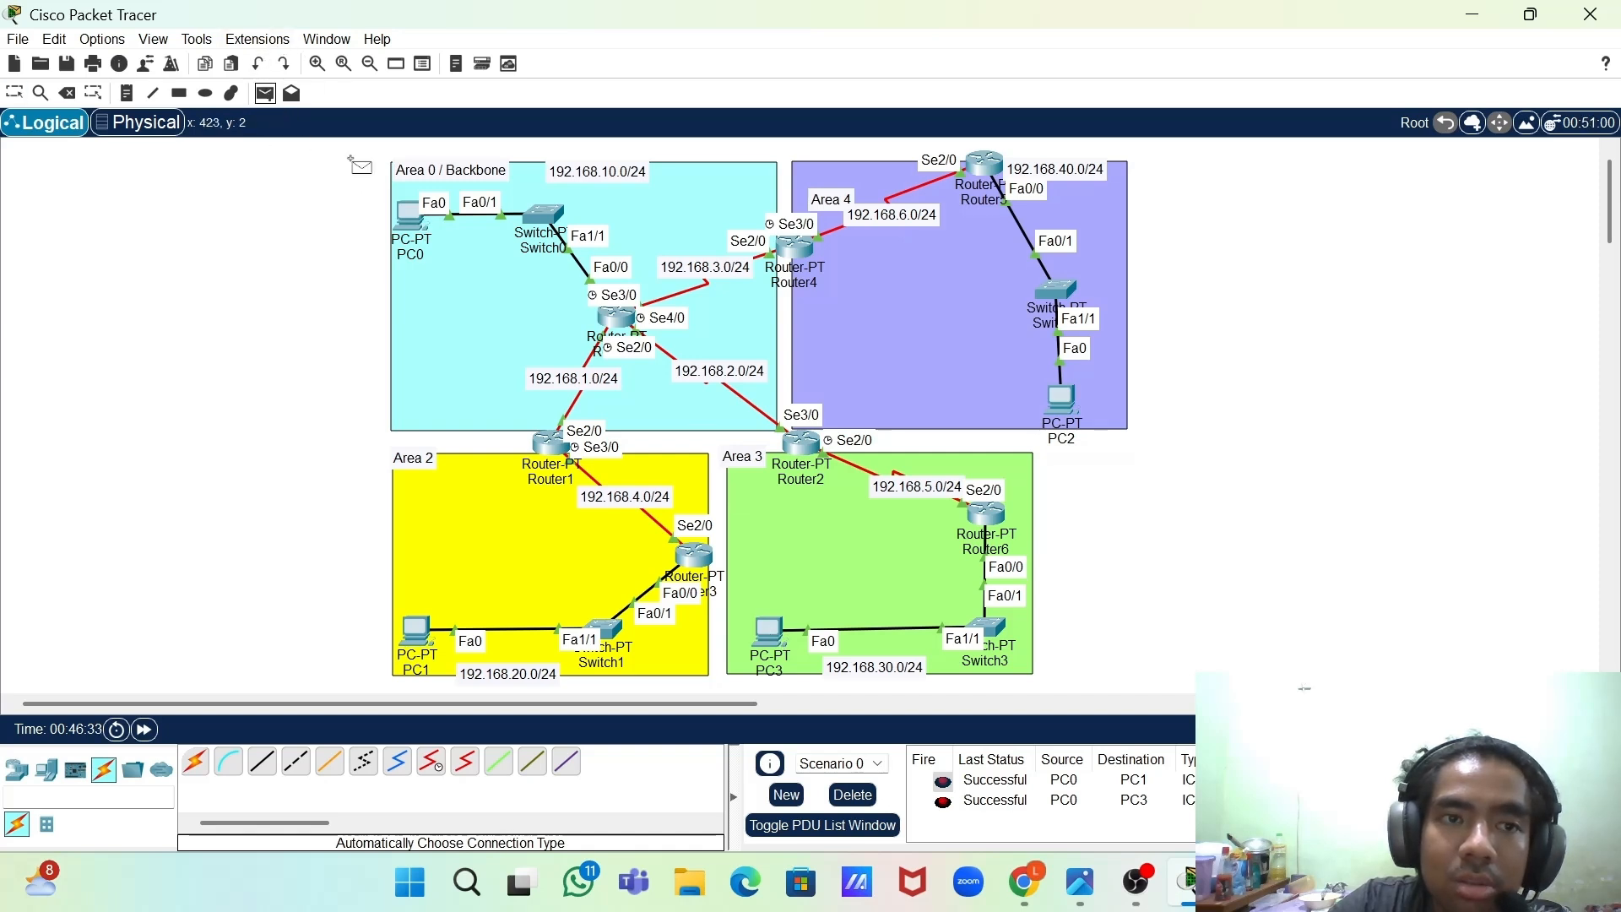
left_click(409, 217)
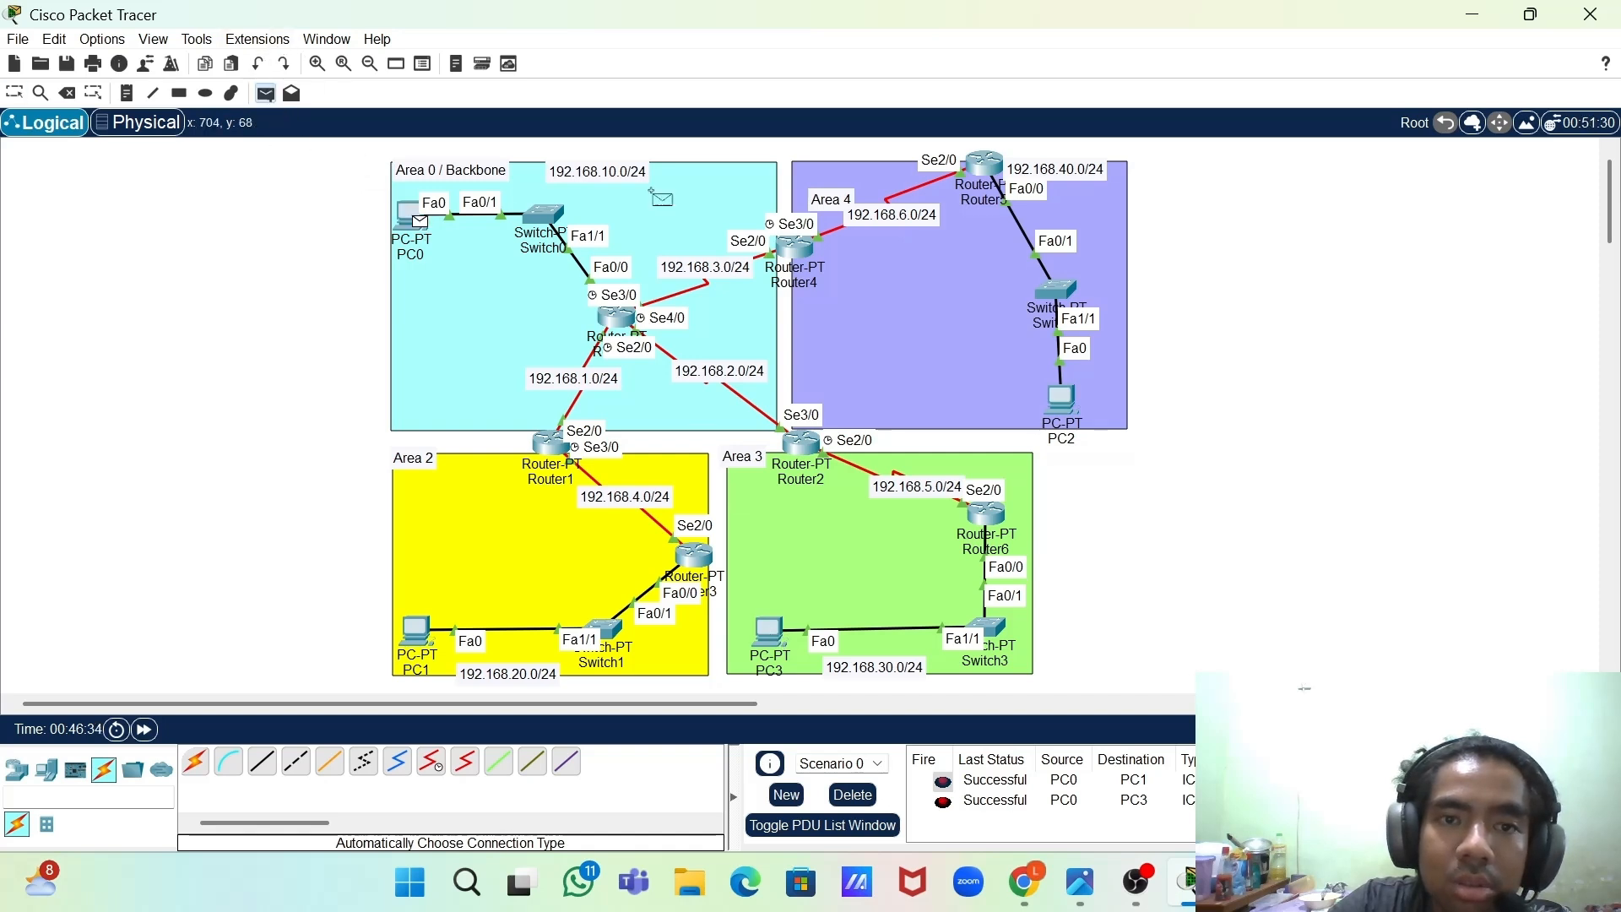
left_click(1065, 390)
- Clear Scenario 0's PDU list and test connectivity from PC2 to PC3 with a simple PDU
left_click(852, 795)
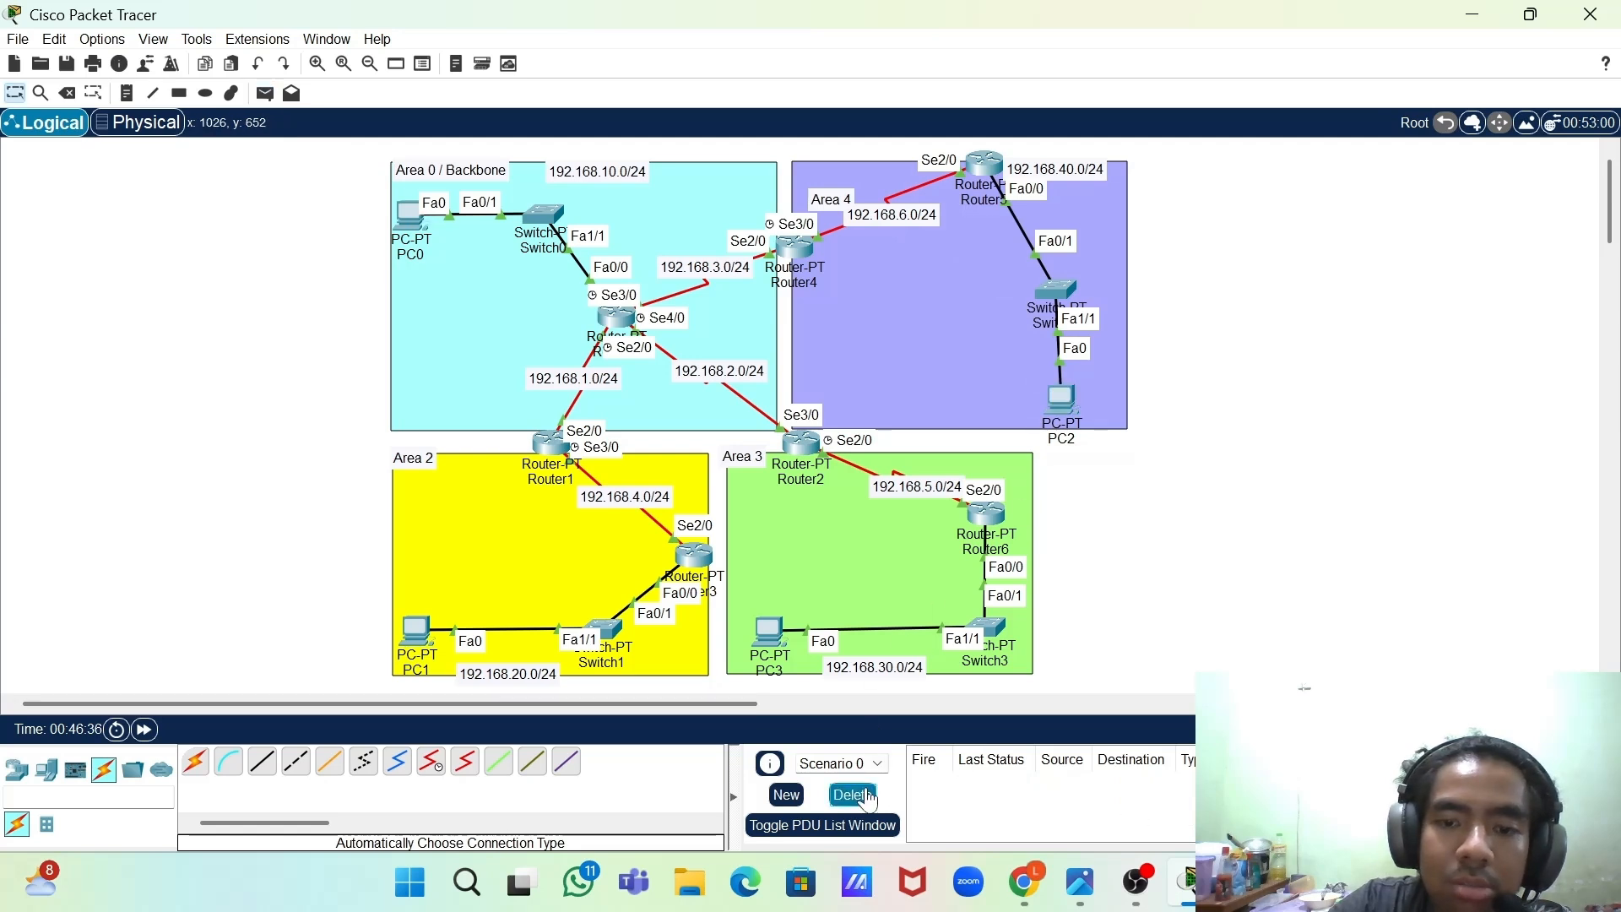
left_click(265, 93)
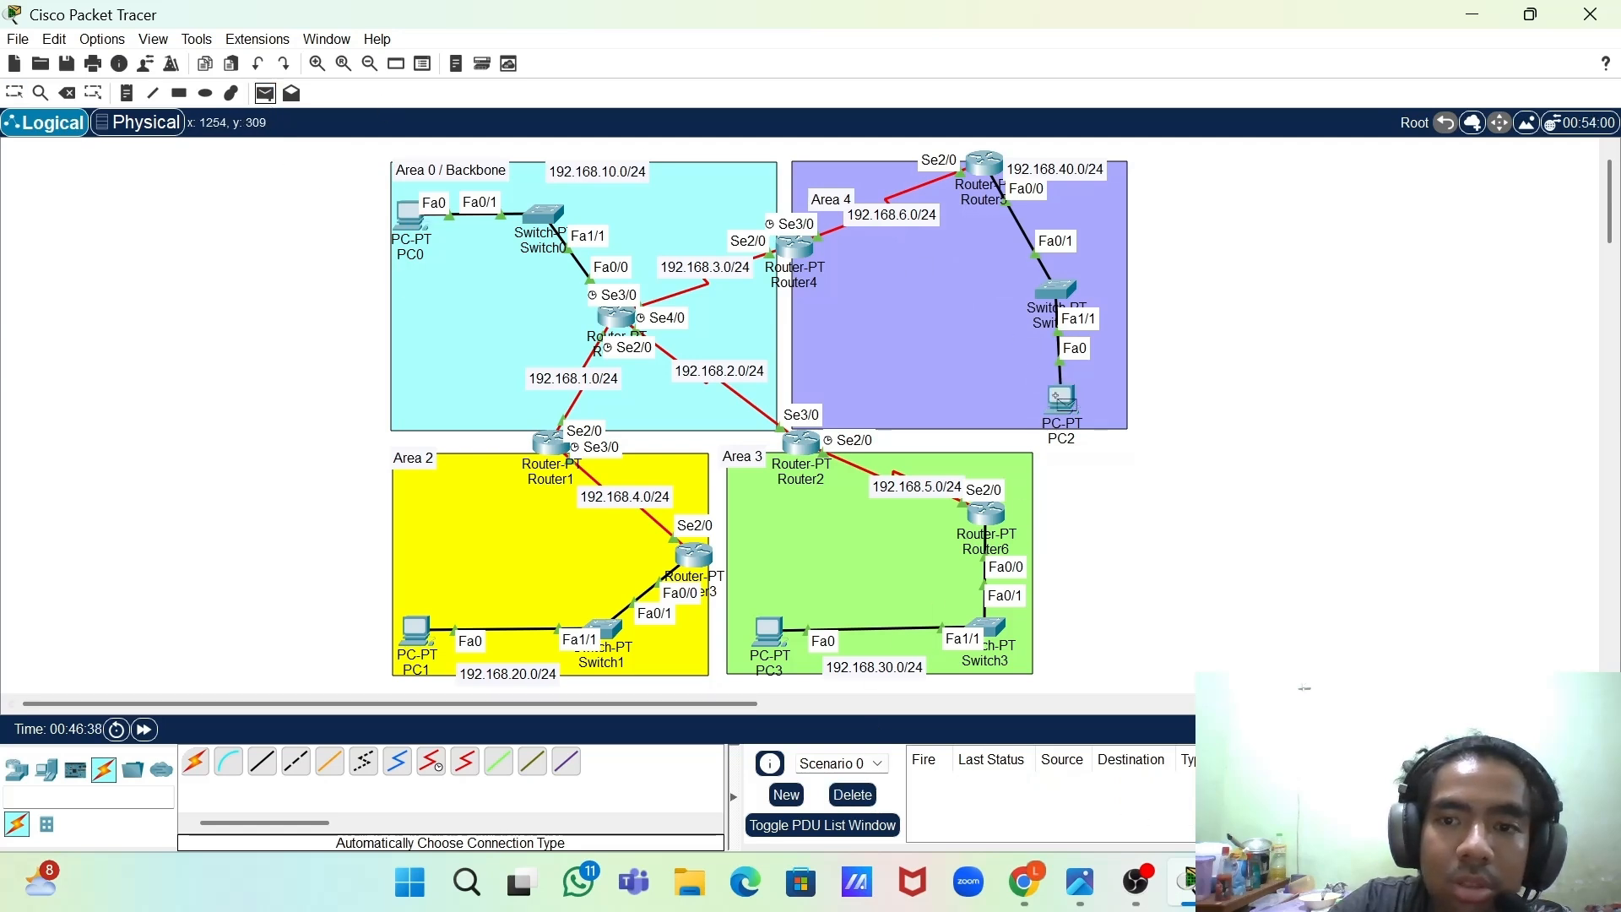
left_click(1062, 398)
left_click(770, 624)
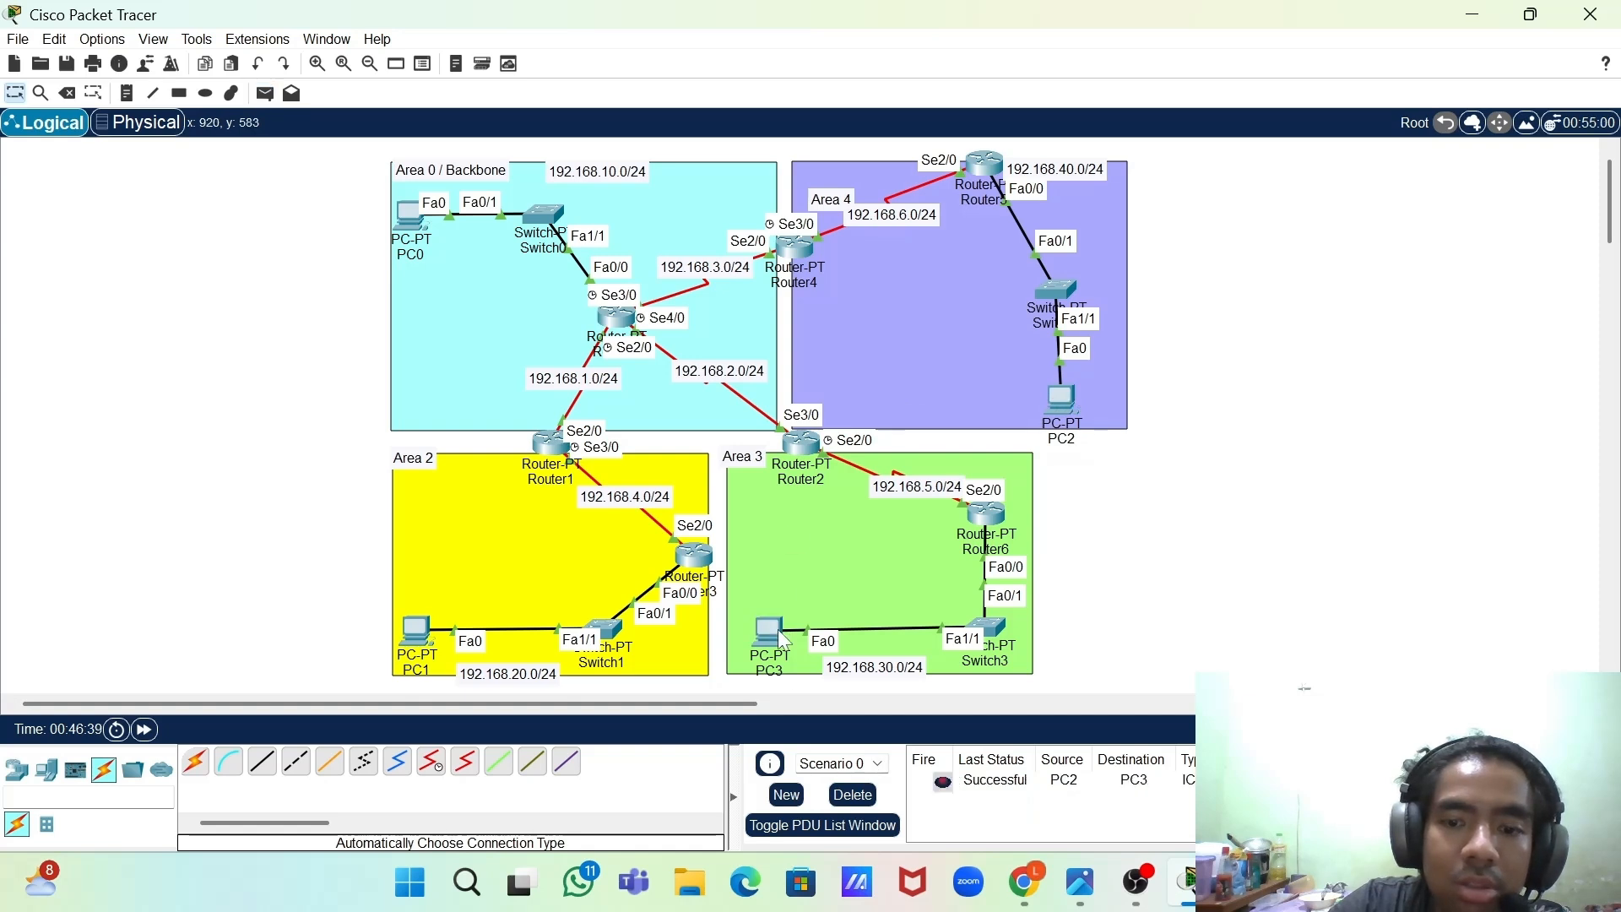
- Send simple PDUs from PC1 to PC2 and from PC3 to PC0
left_click(265, 93)
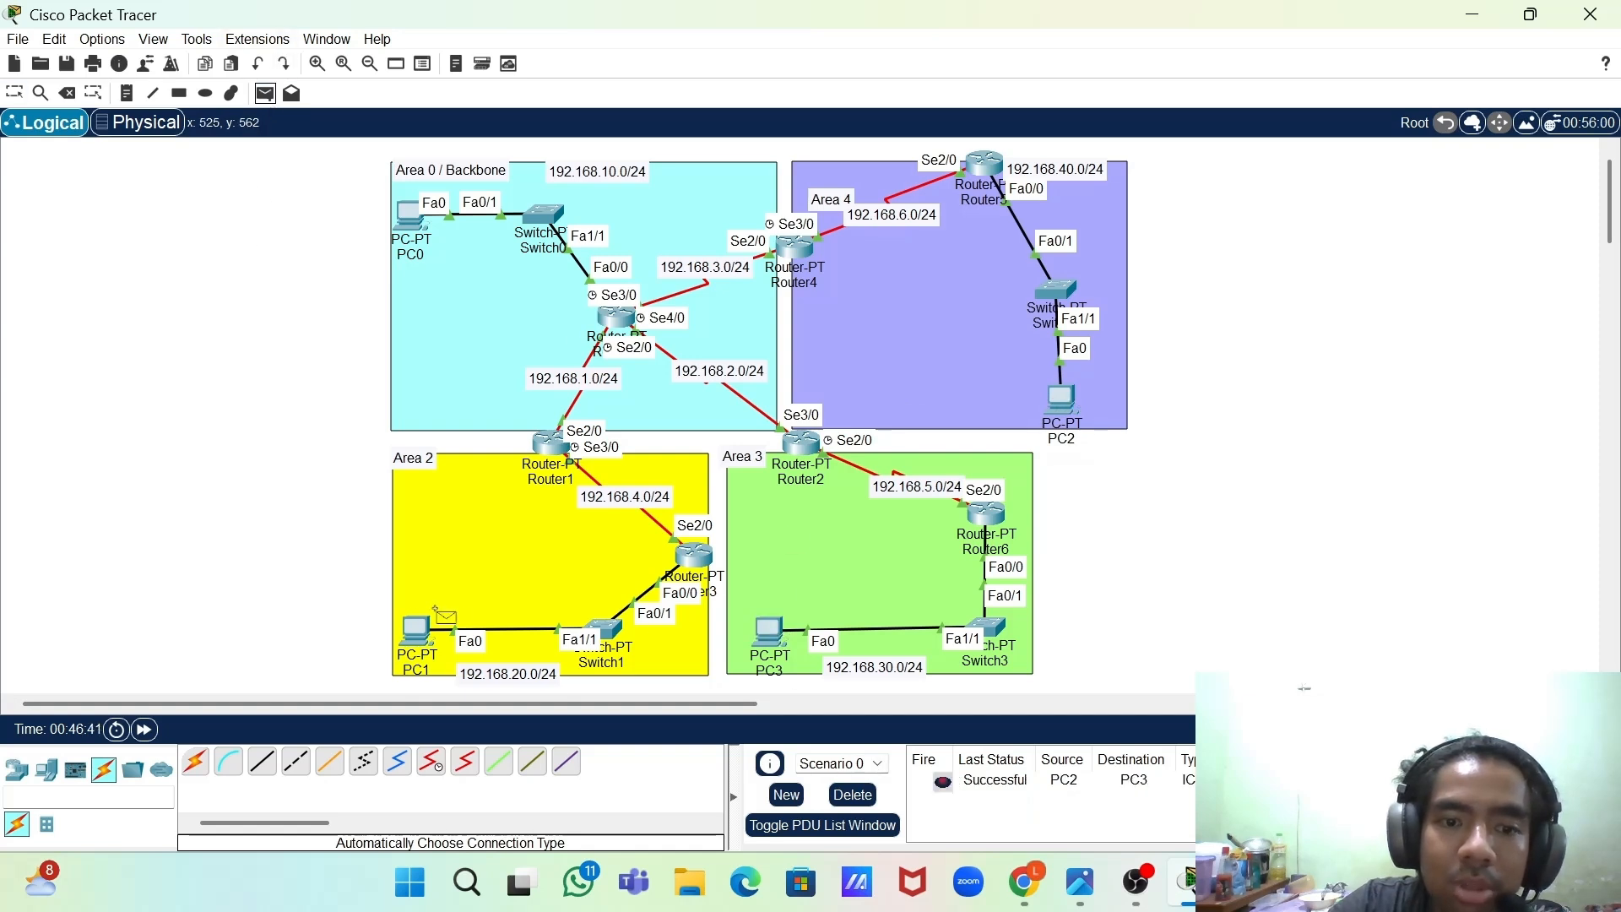
left_click(416, 630)
left_click(1061, 397)
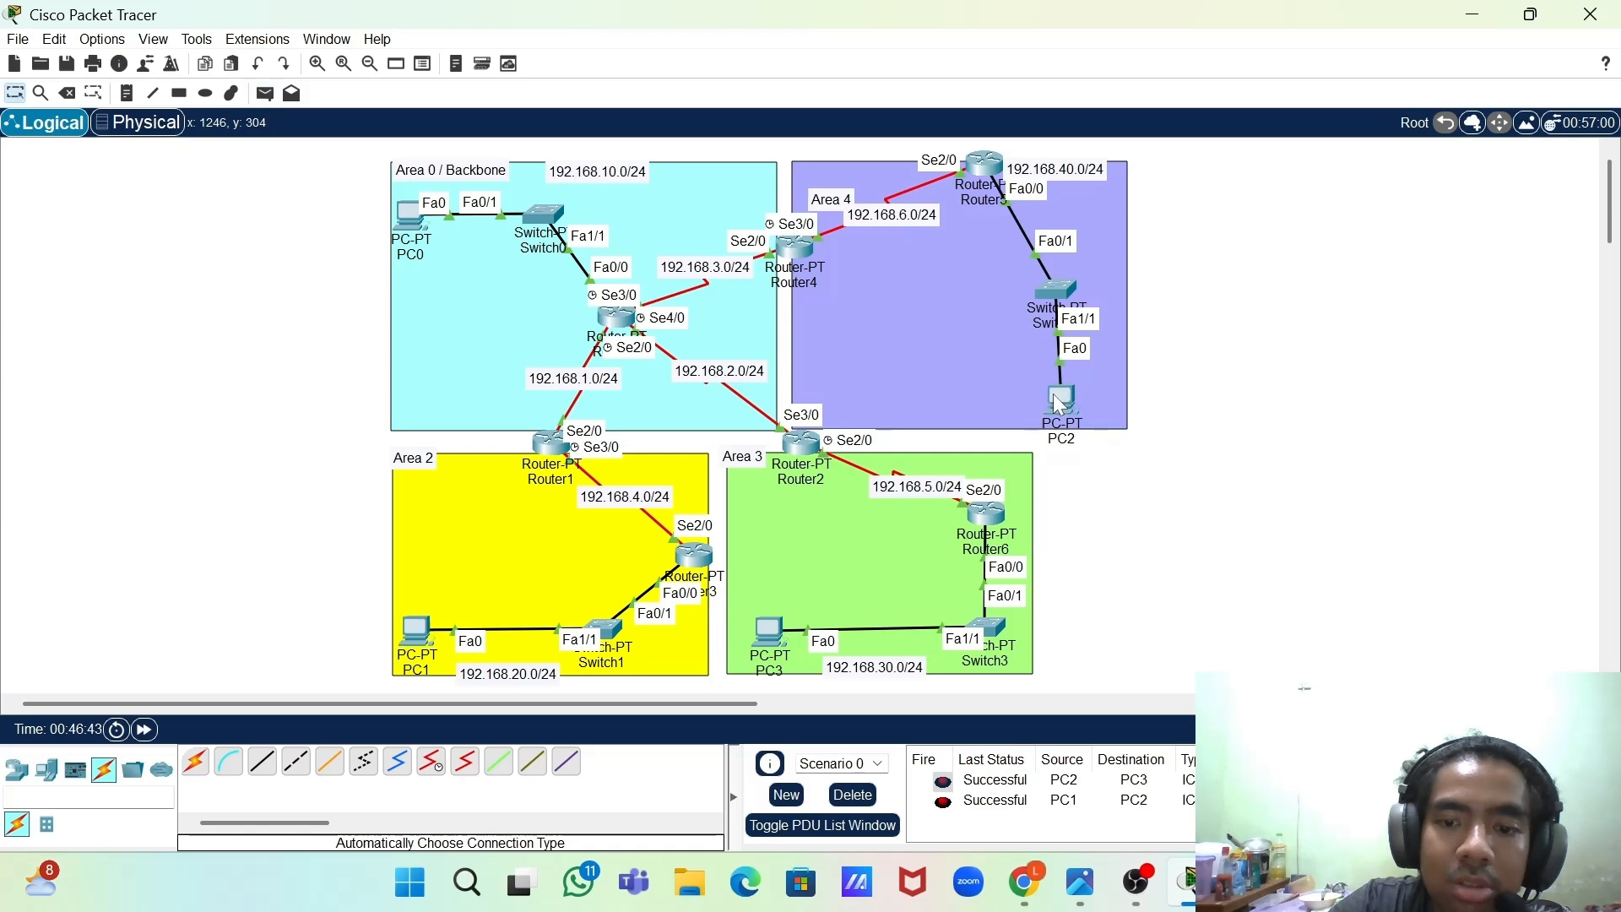
left_click(265, 94)
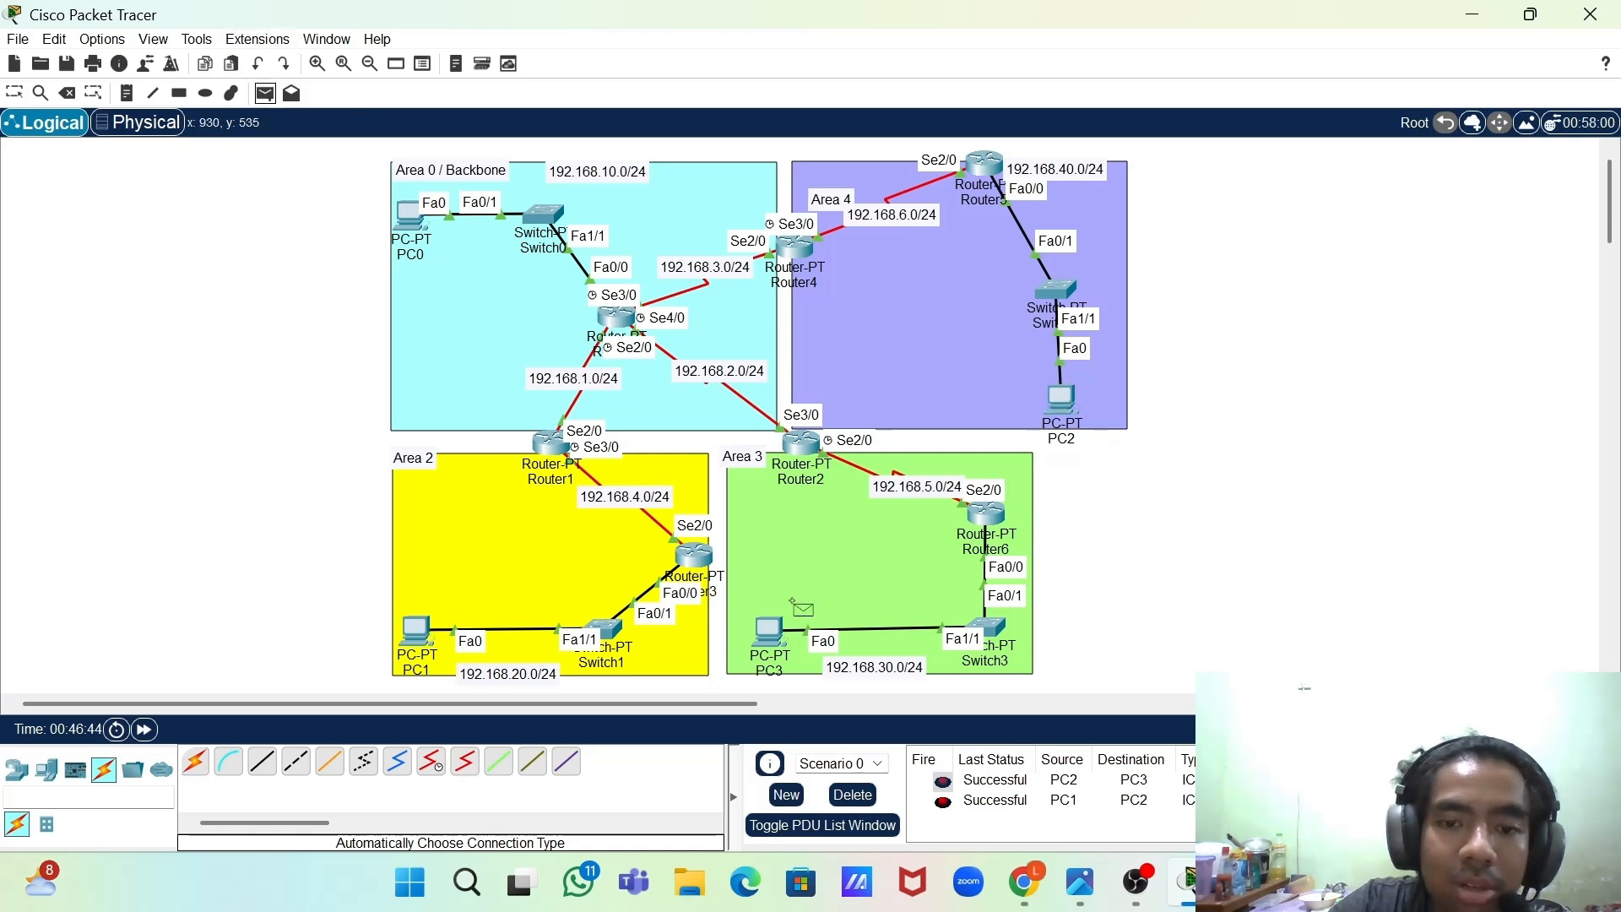
left_click(770, 632)
left_click(409, 217)
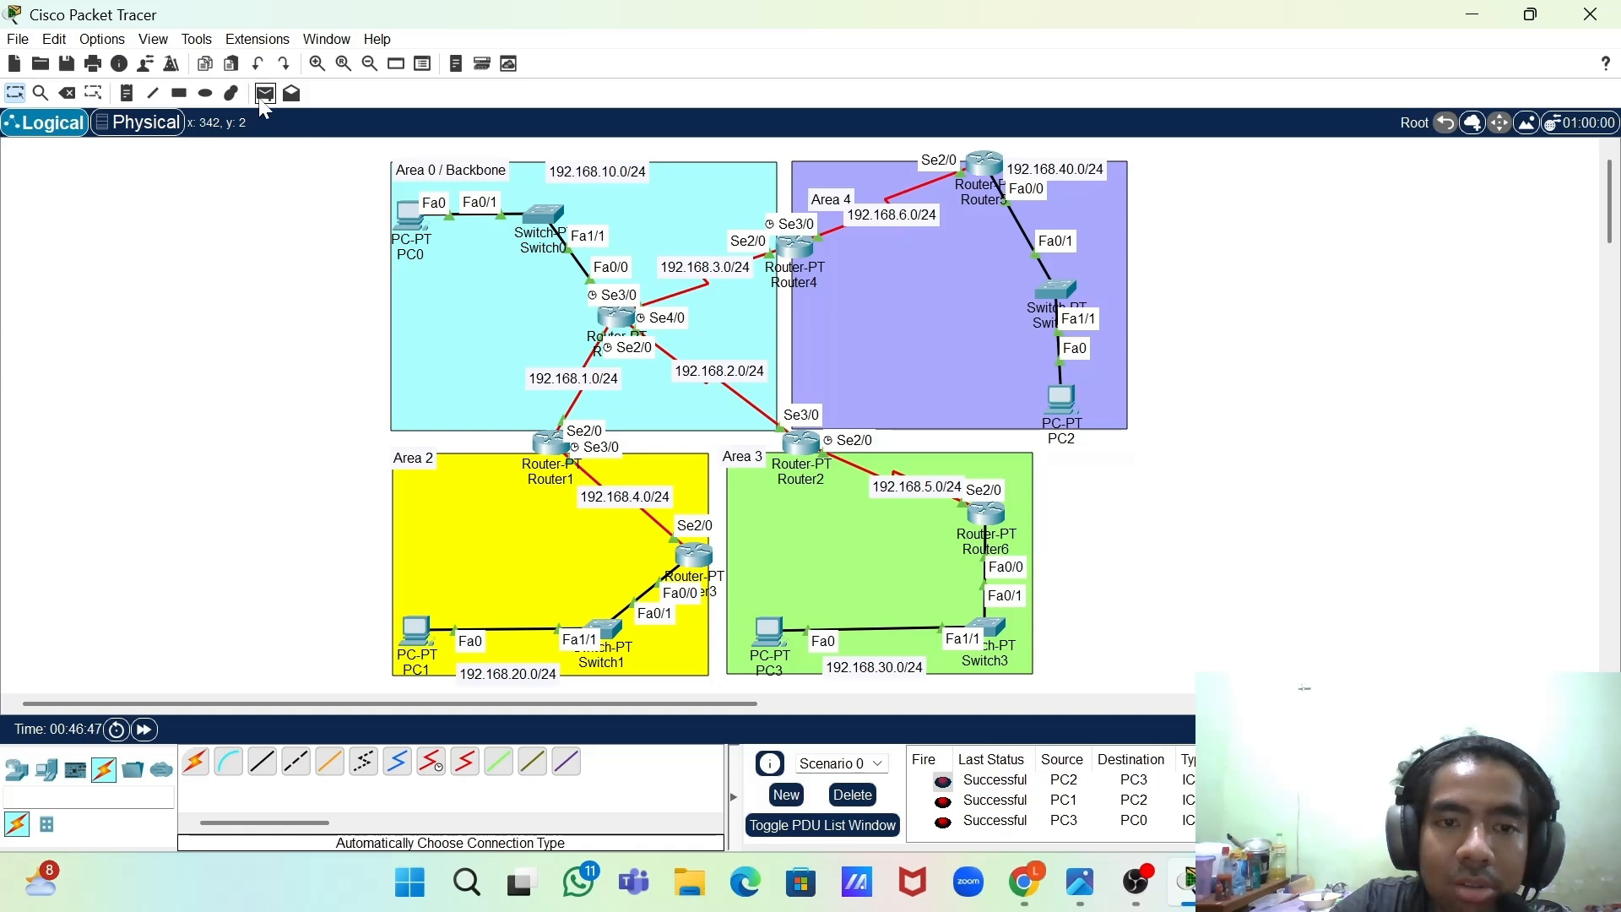
left_click(265, 94)
left_click(415, 630)
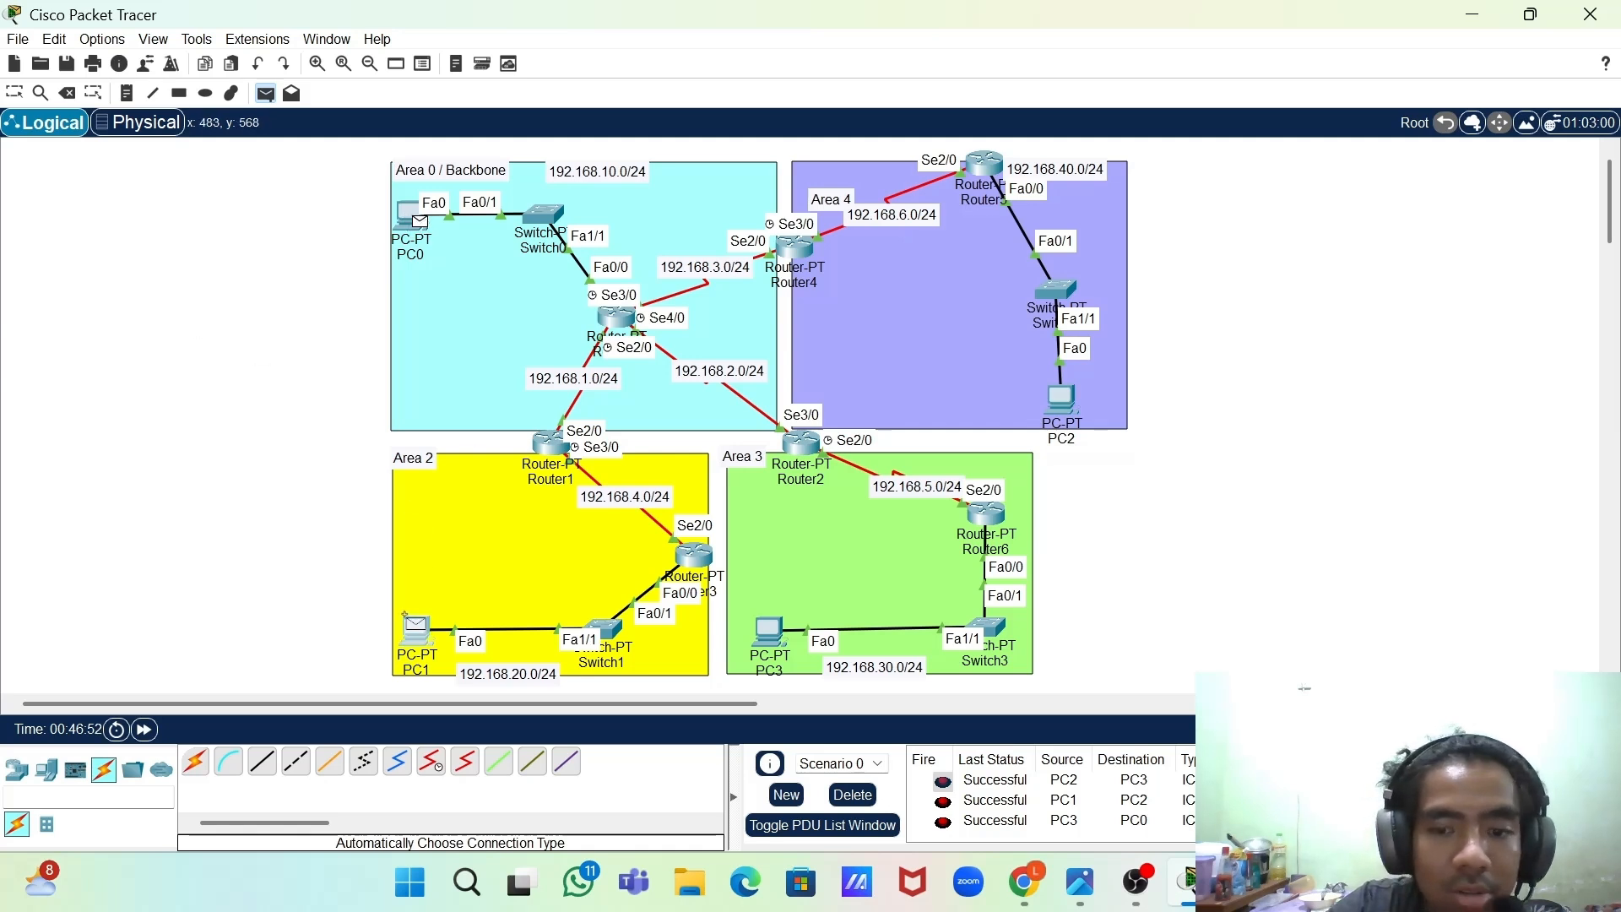
key("Escape")
- Delete the listed PDU tests of Scenario 0 and send a simple PDU from PC1 to PC0
left_click(853, 794)
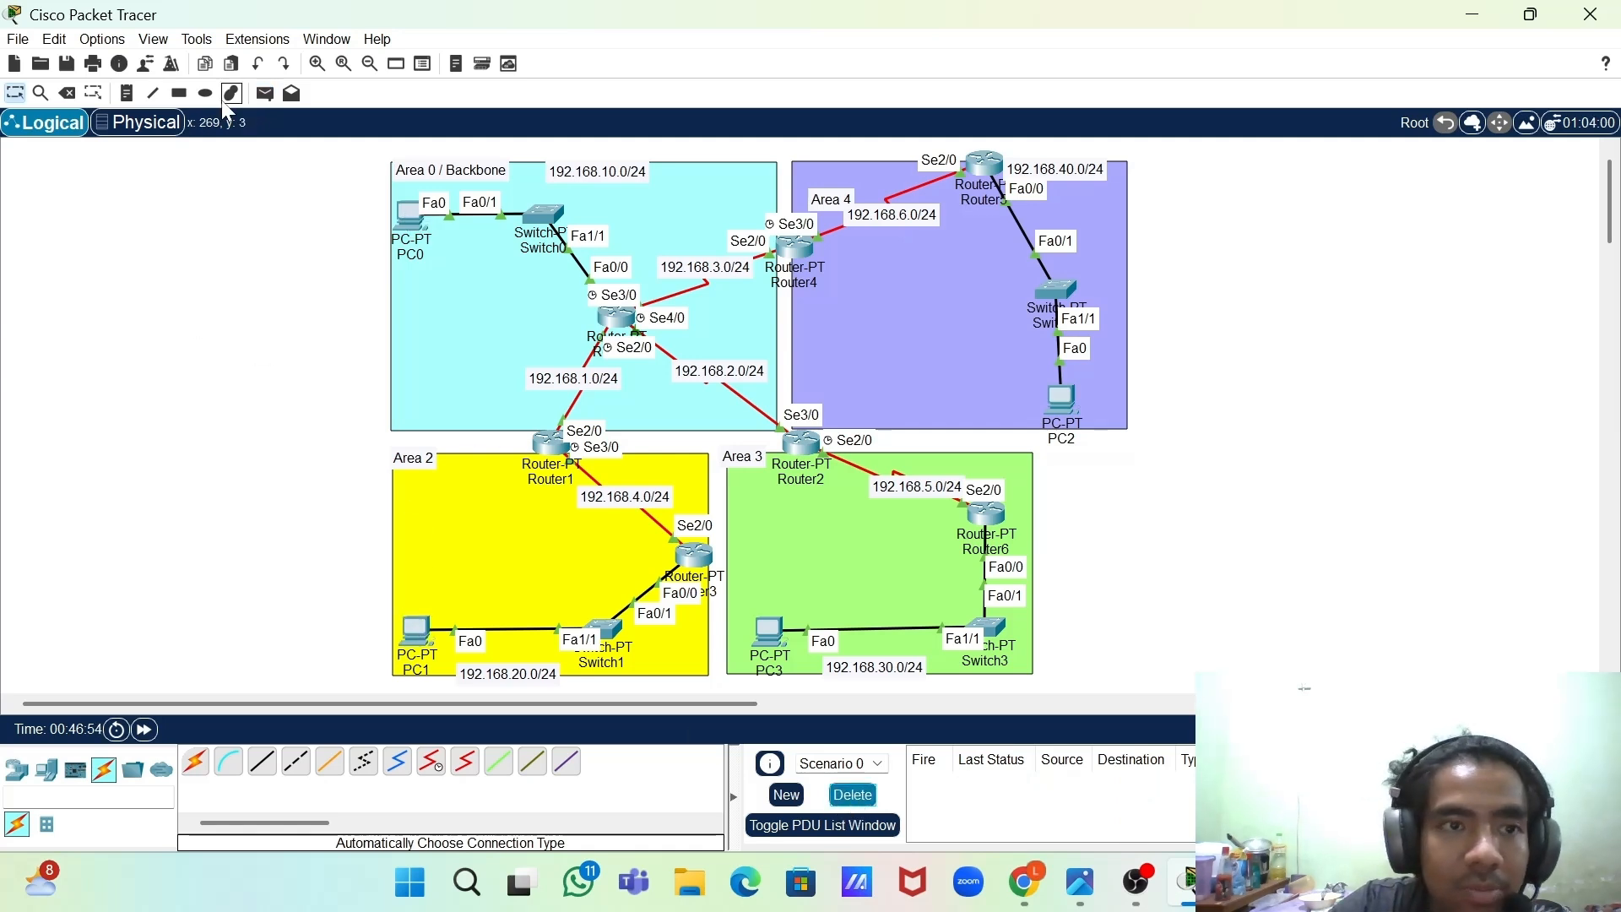
left_click(265, 93)
left_click(415, 628)
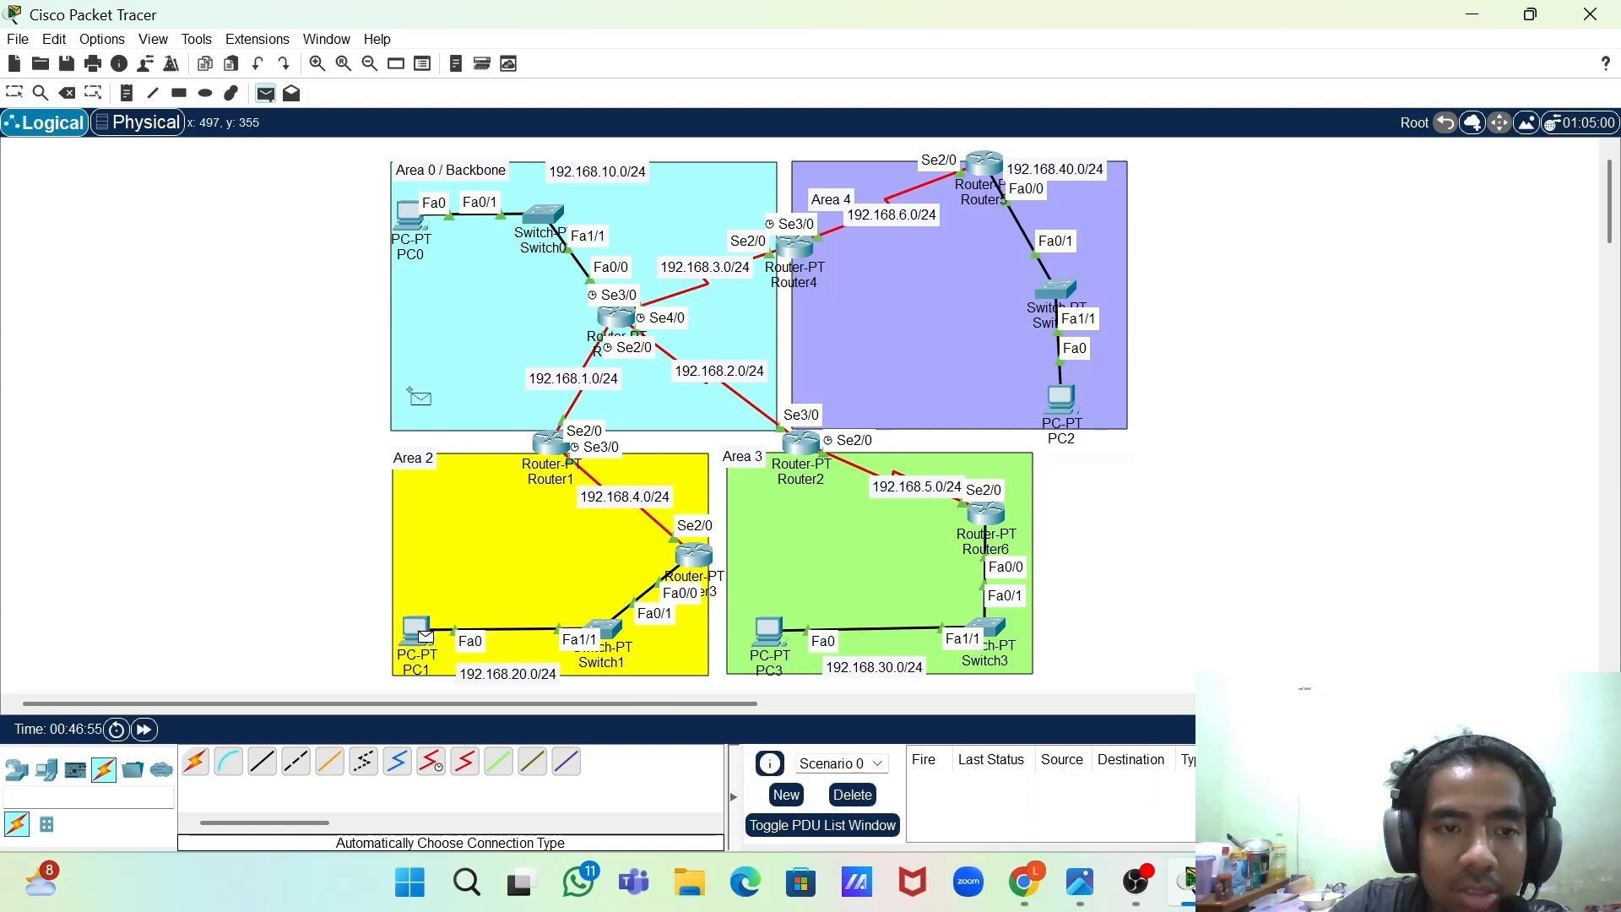
left_click(410, 216)
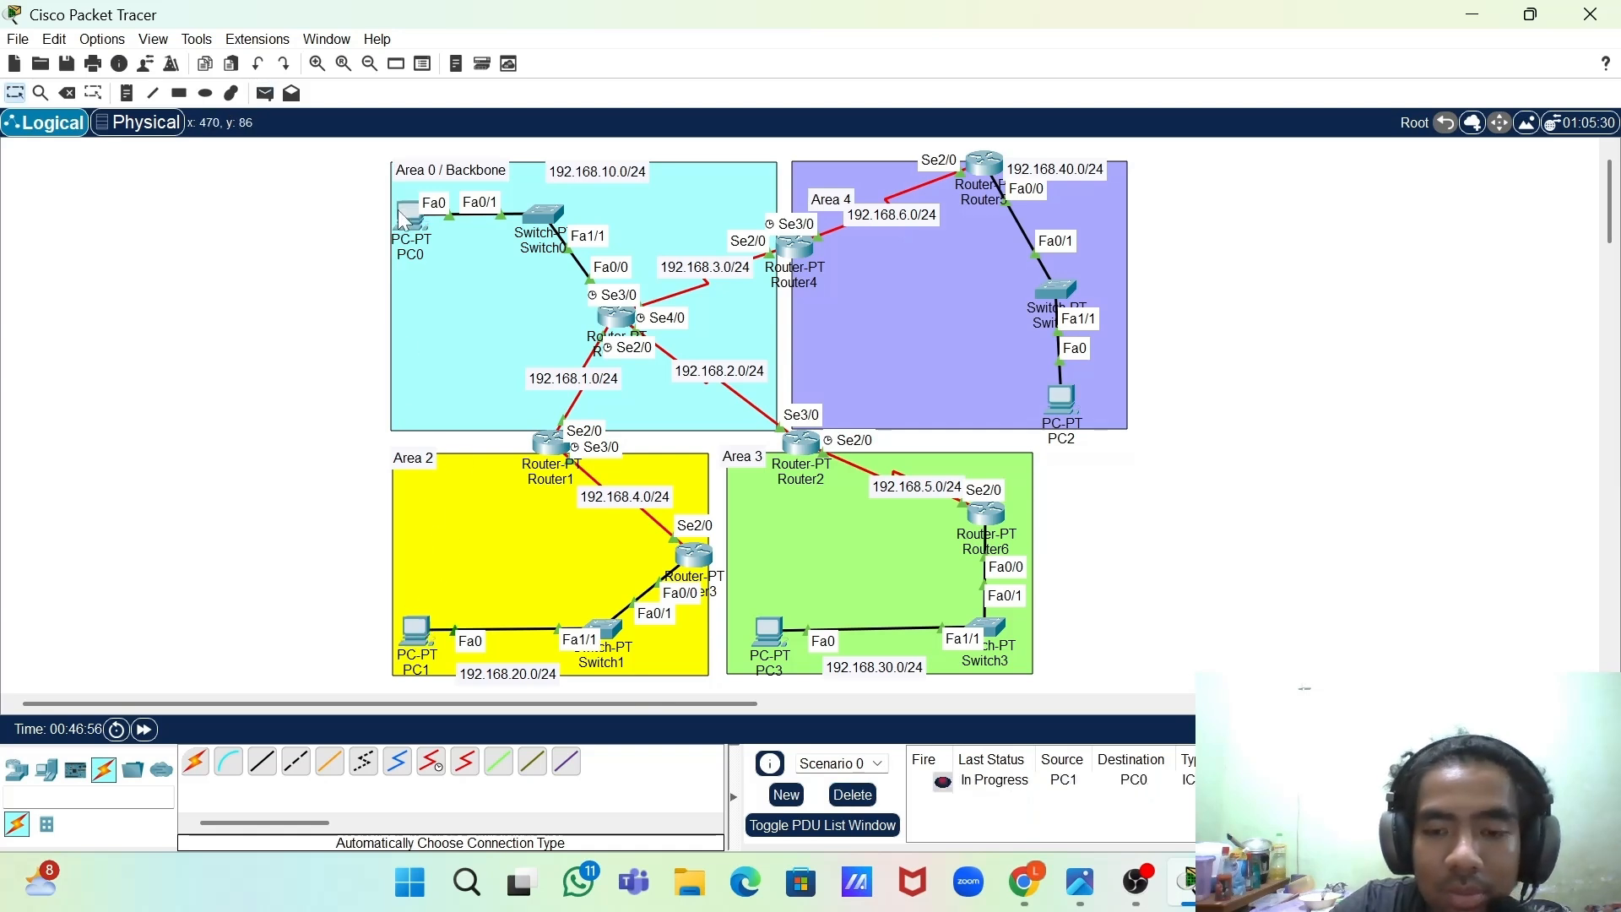
- Clear the PC1-to-PC0 test from Scenario 0's PDU list
left_click(859, 806)
mouse_move(821, 482)
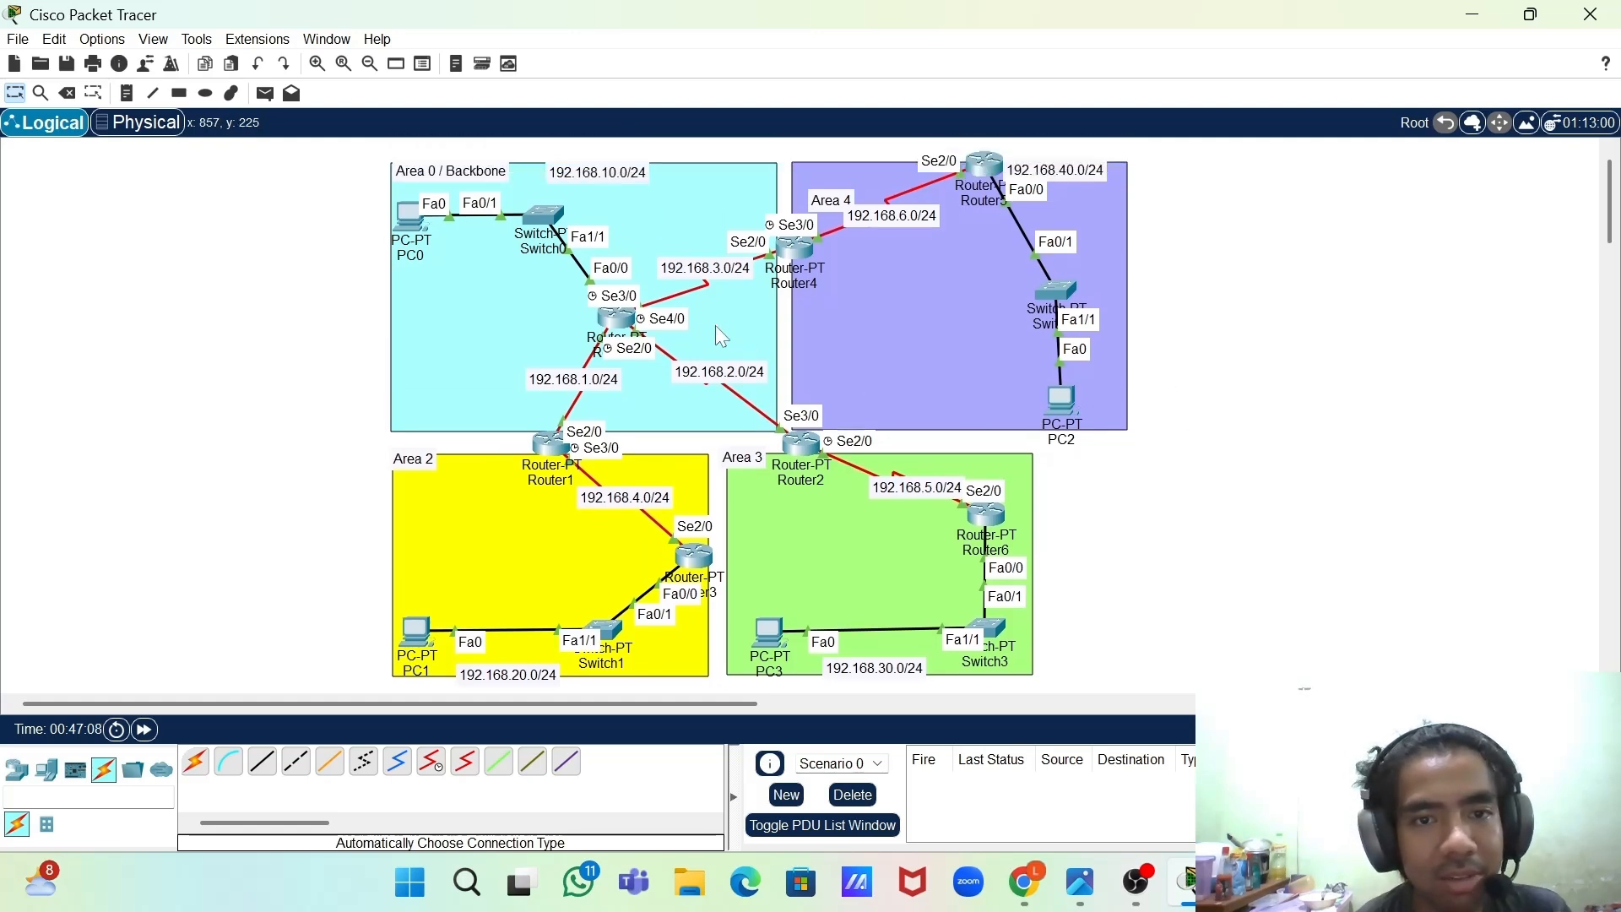
- Examine Router0's RIP and static routing settings and the resulting commands in its command line
left_click(614, 321)
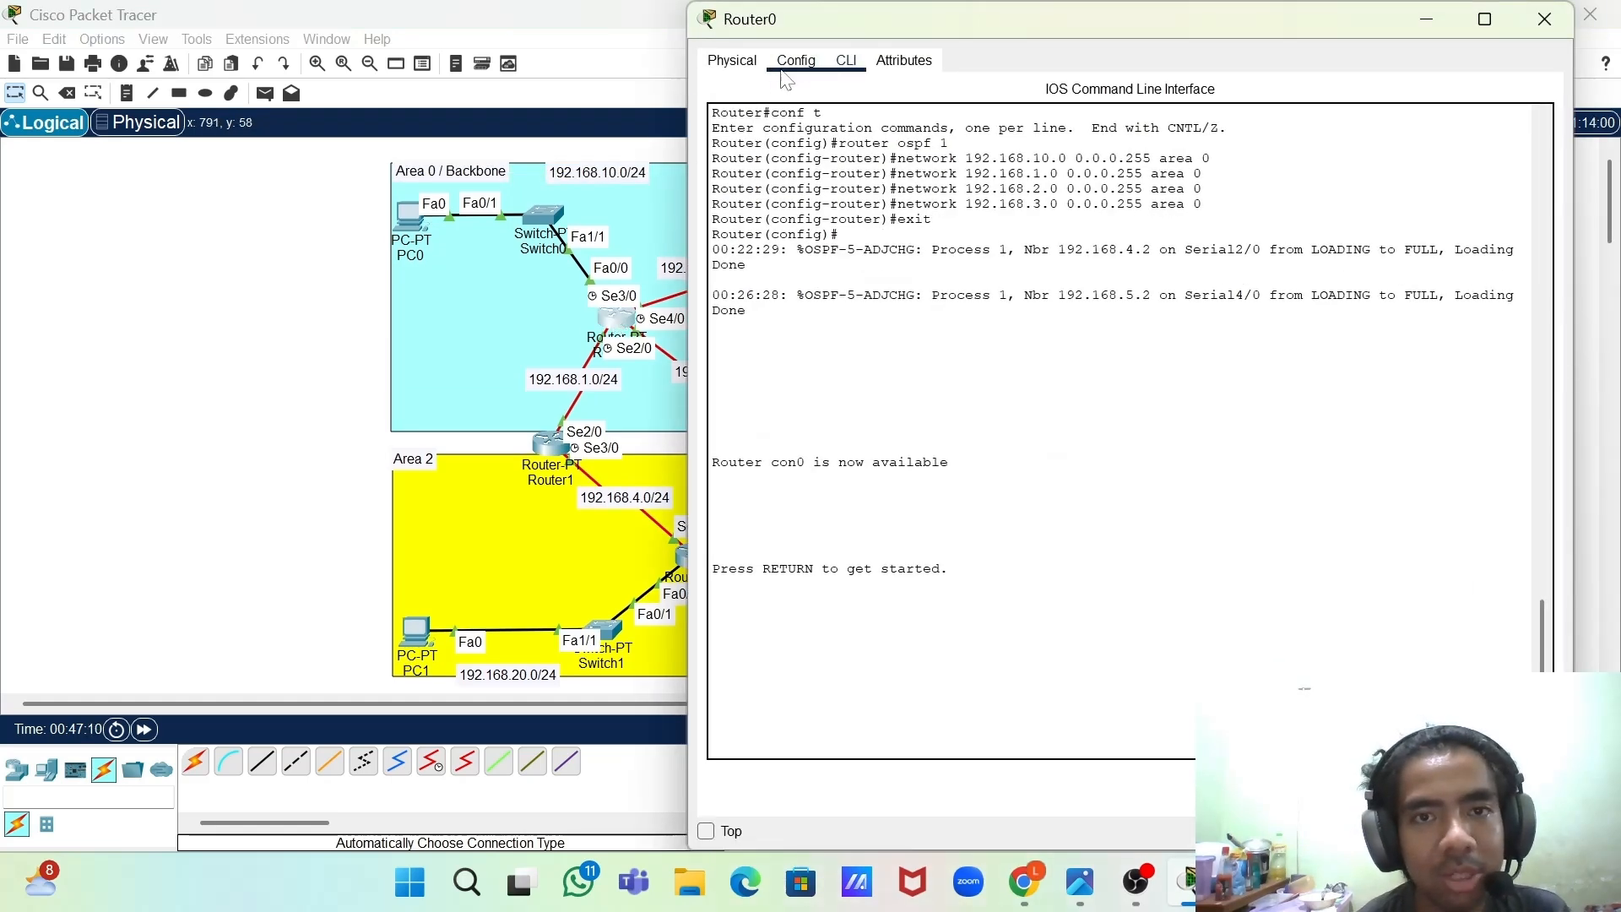
left_click(796, 66)
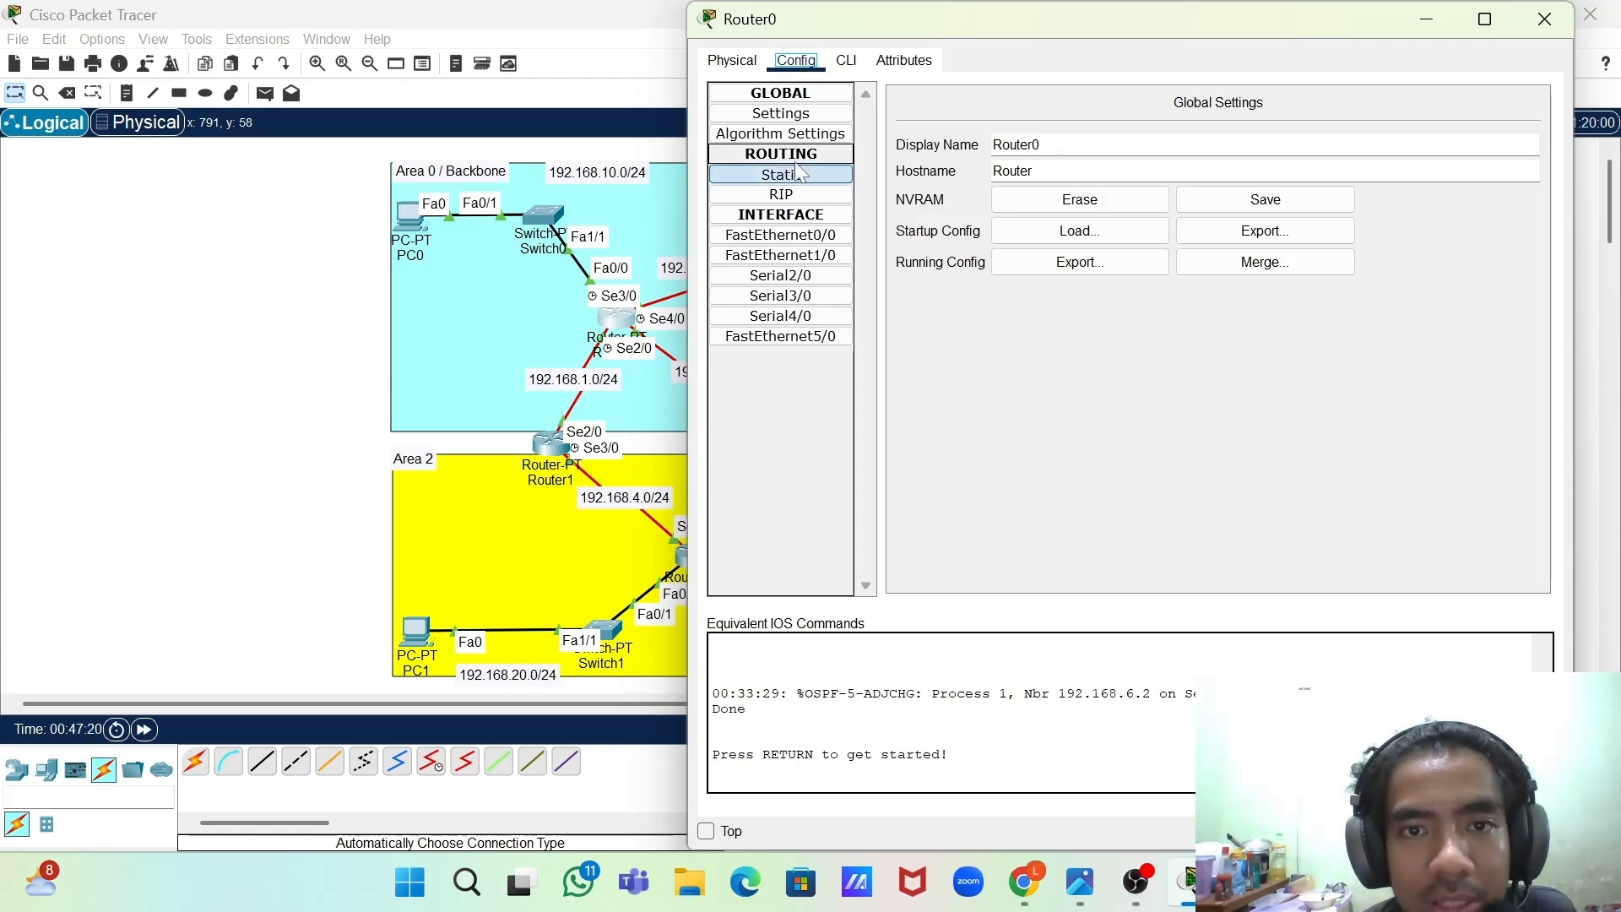
left_click(830, 199)
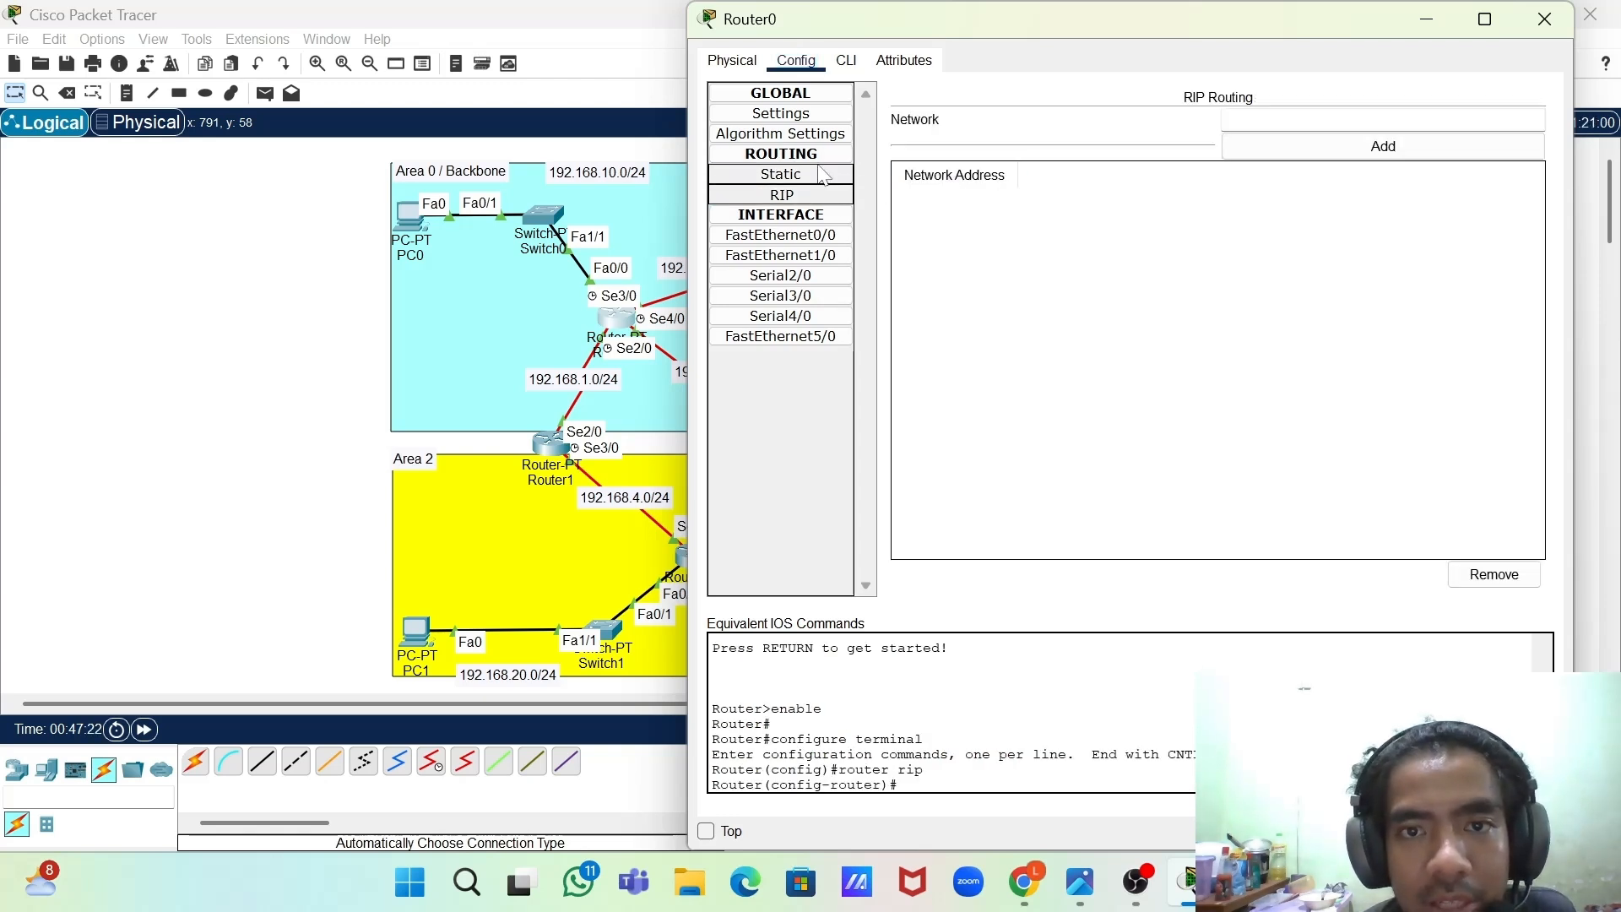
left_click(789, 175)
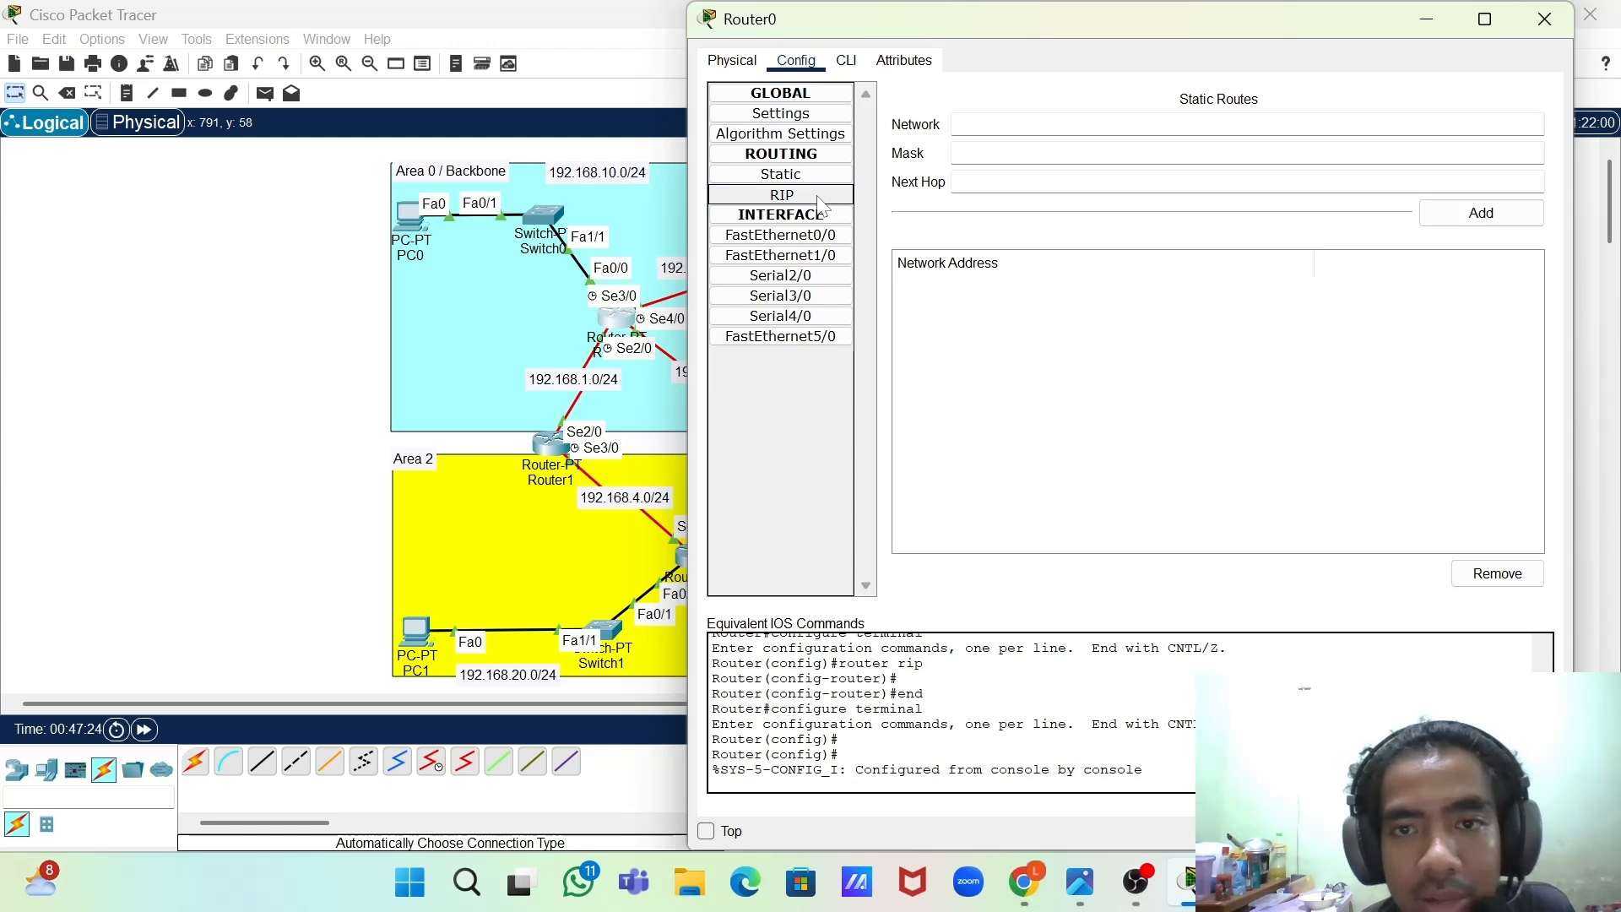
left_click(820, 197)
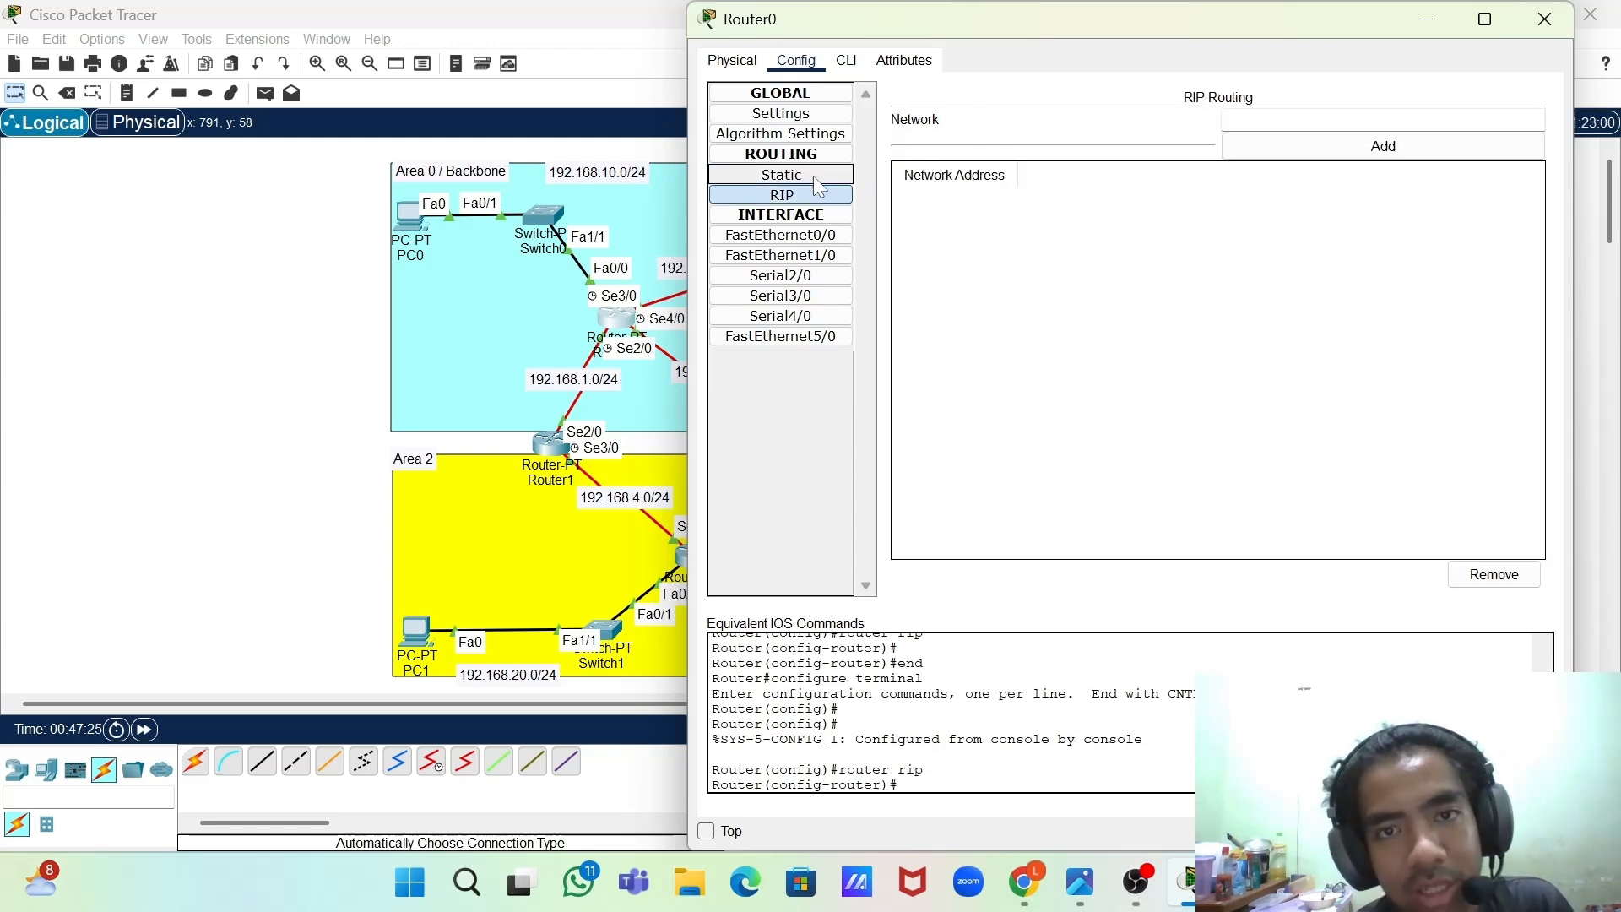
left_click(813, 175)
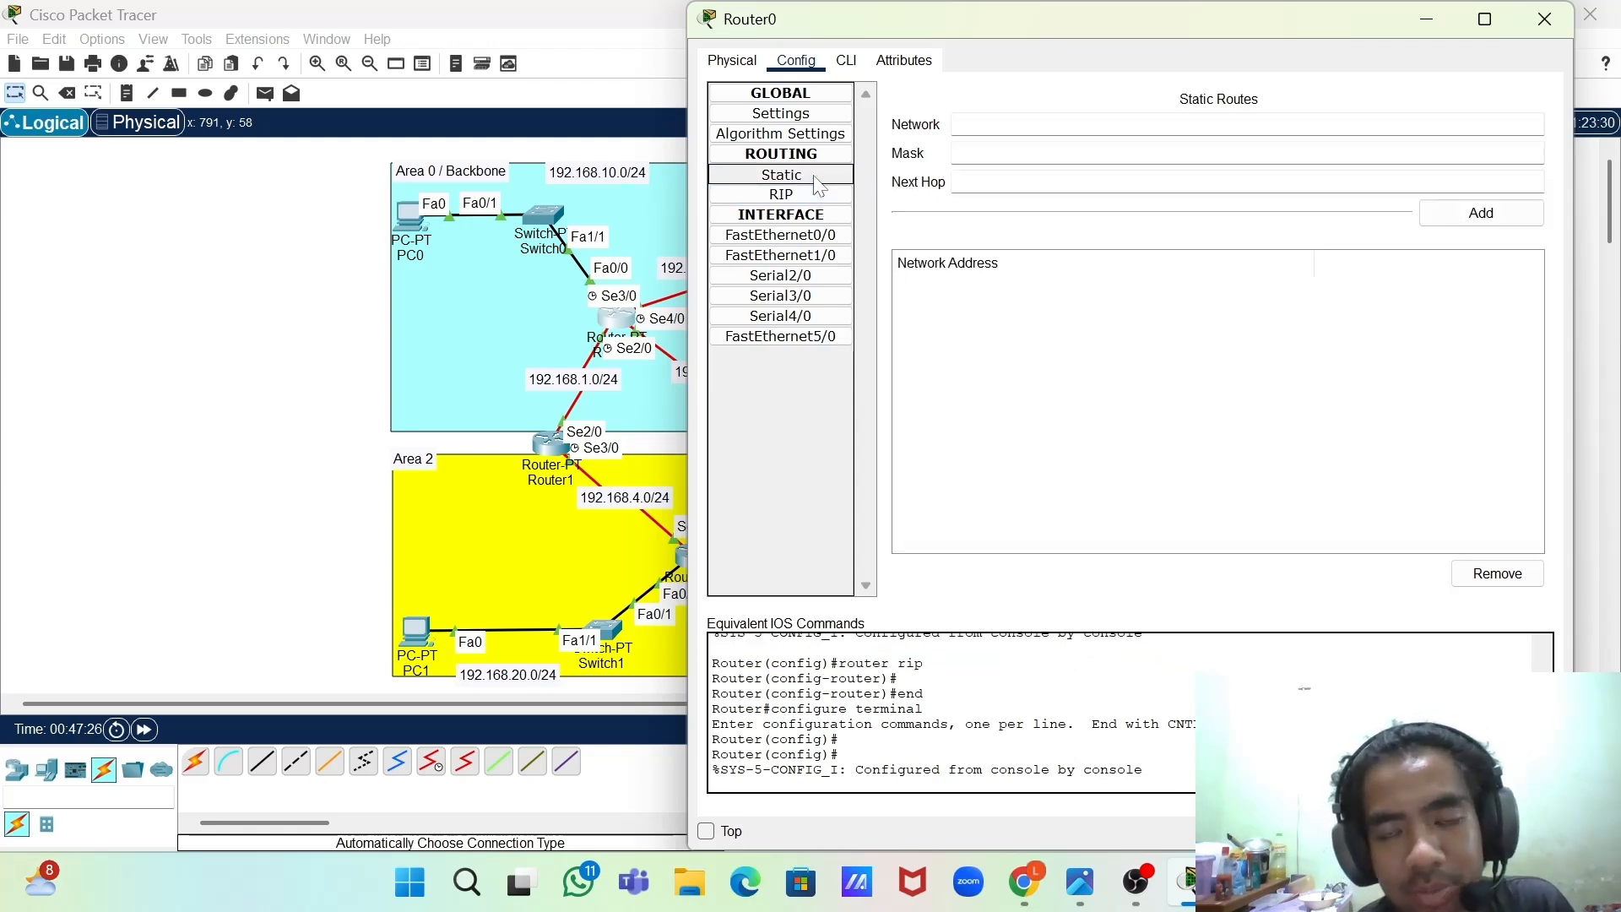
left_click(846, 60)
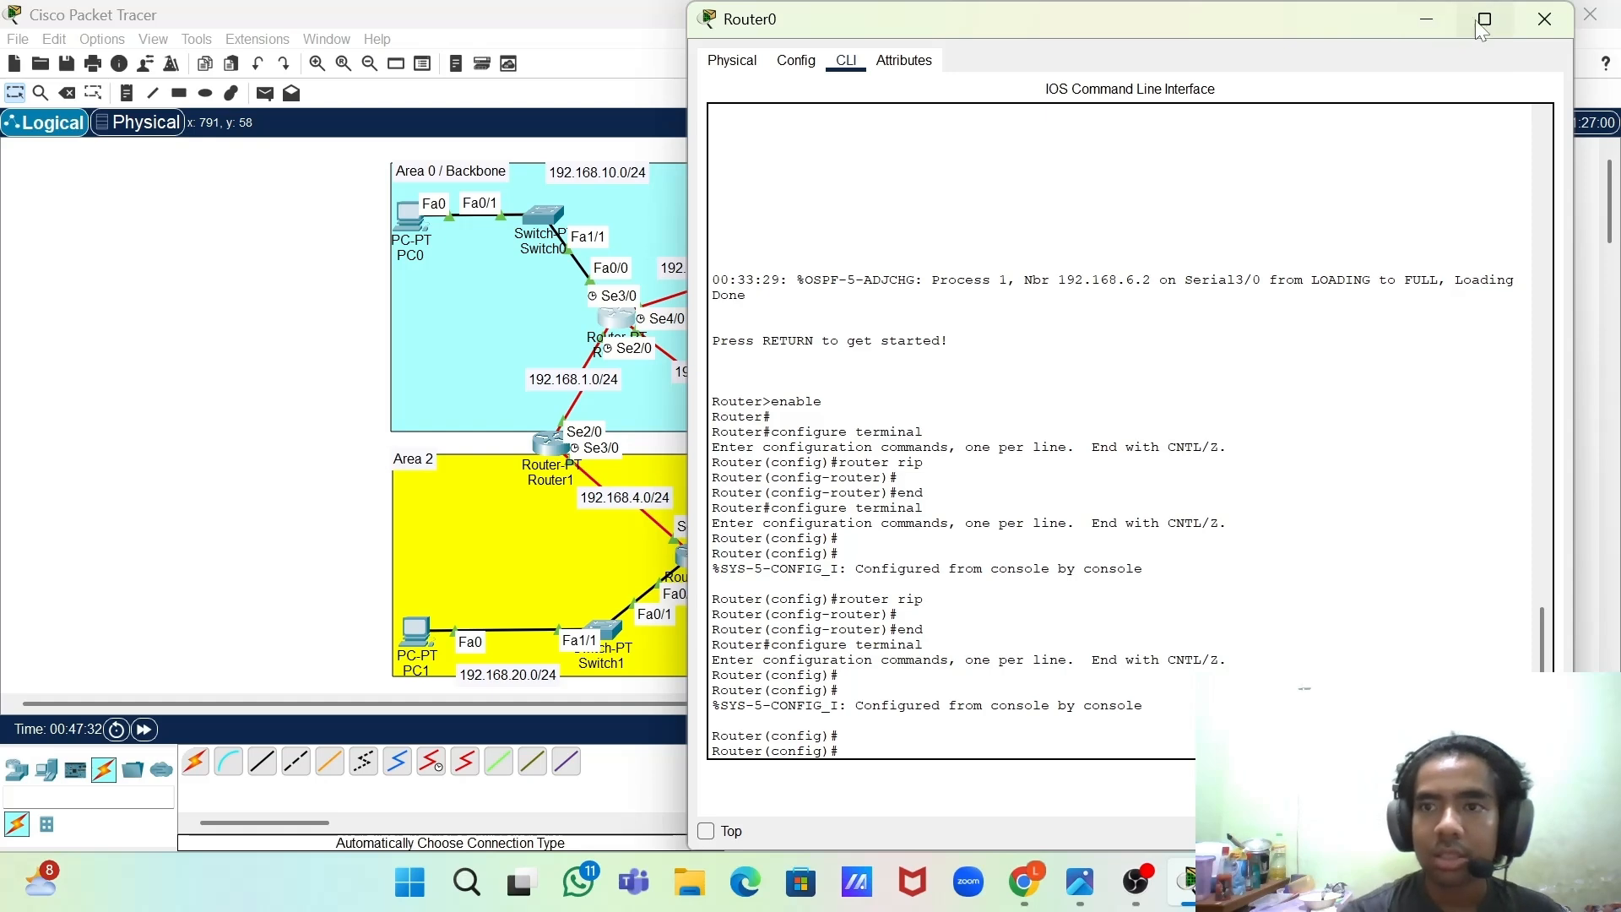
left_click(1429, 20)
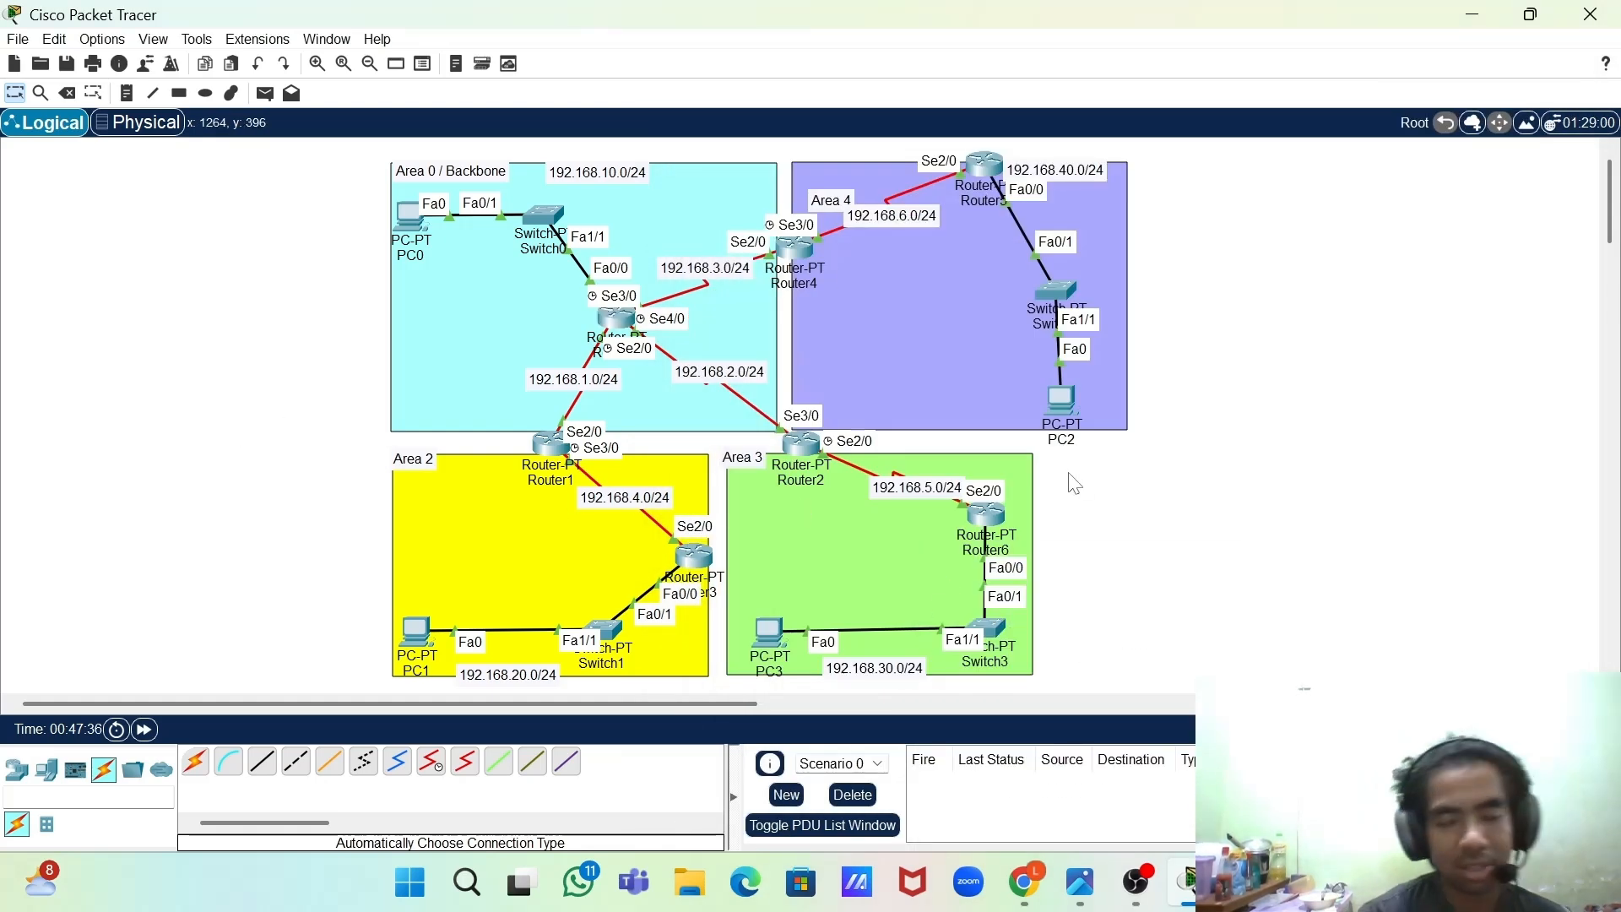
- Place the Packet Tracer window beside the topologiospf.png reference image and compare both topologies
scroll(622, 452, "down", 1)
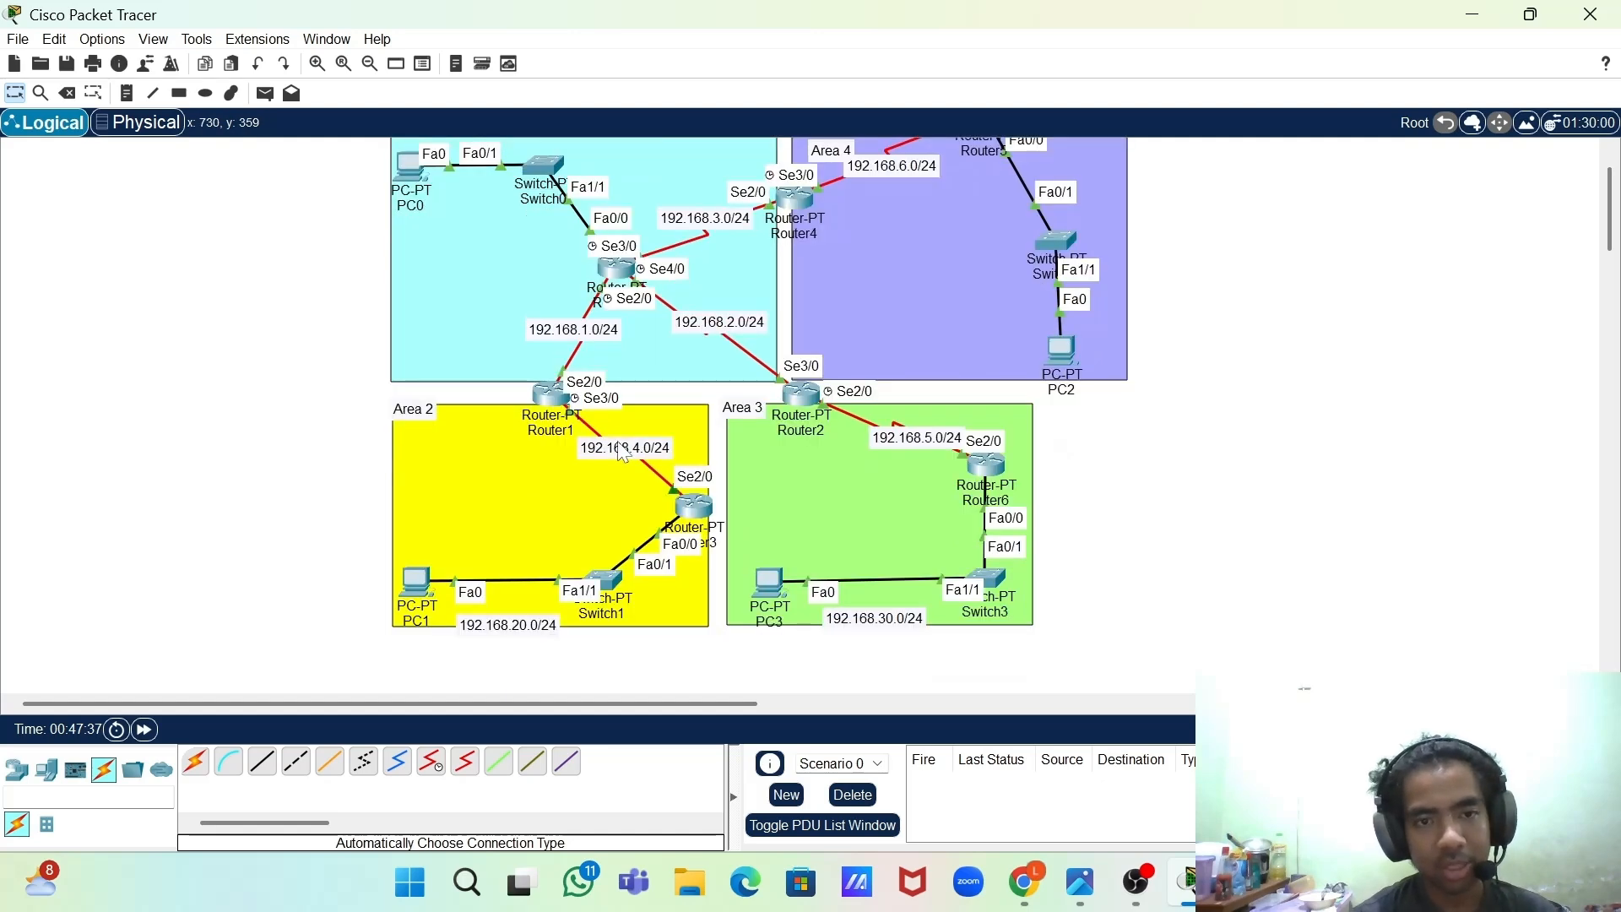
key("super+Right")
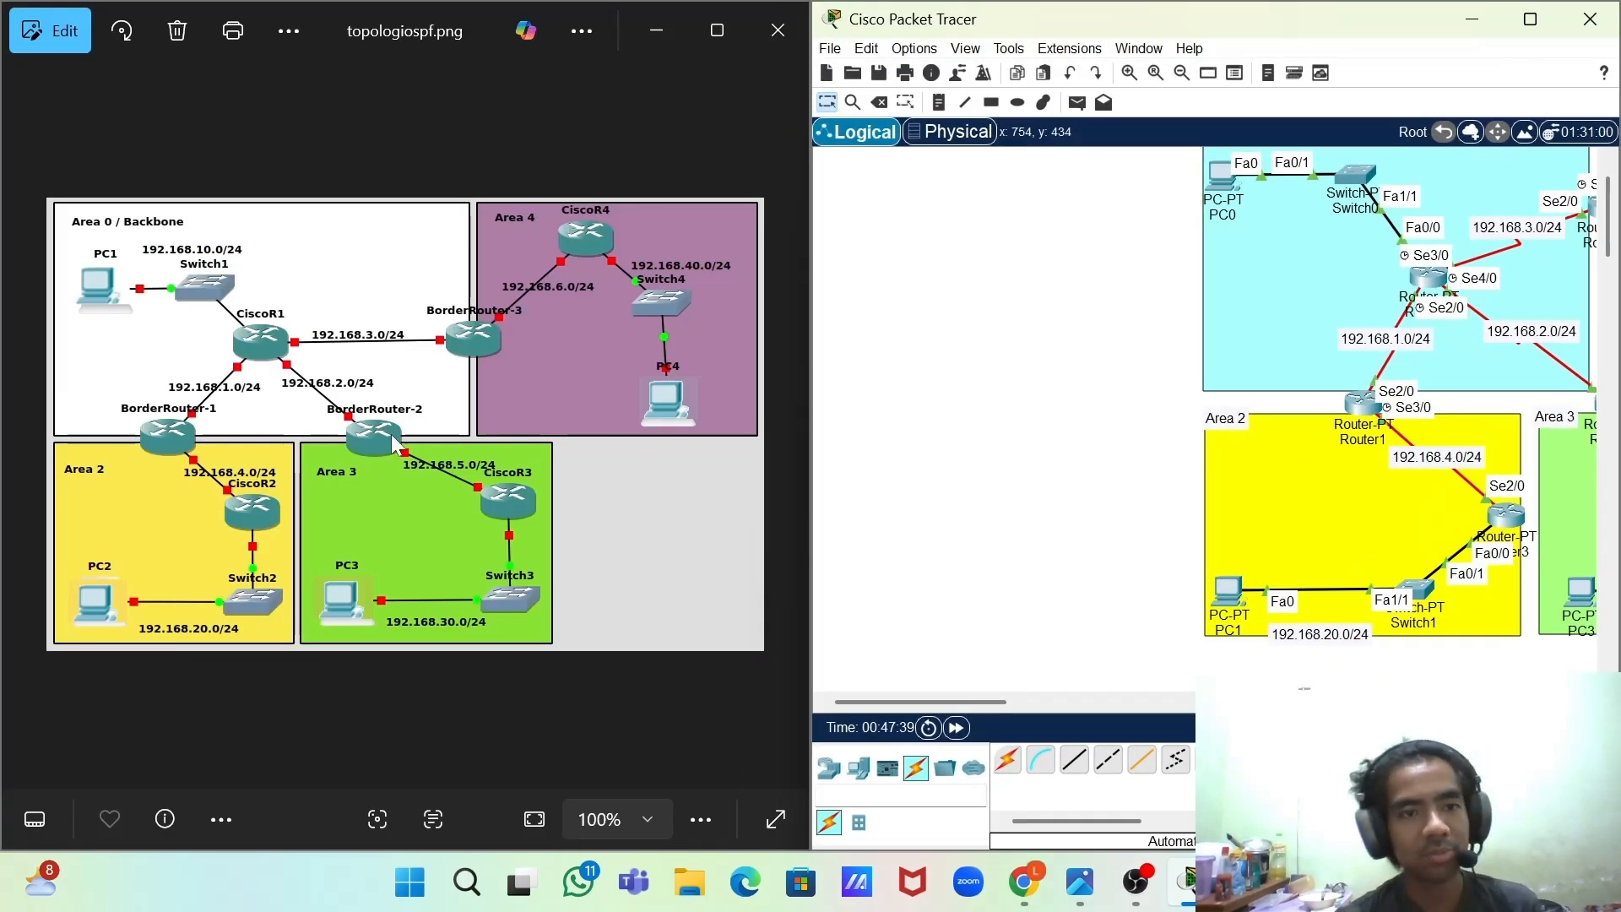
scroll(1107, 434, "right", 3)
scroll(1106, 434, "up", 1)
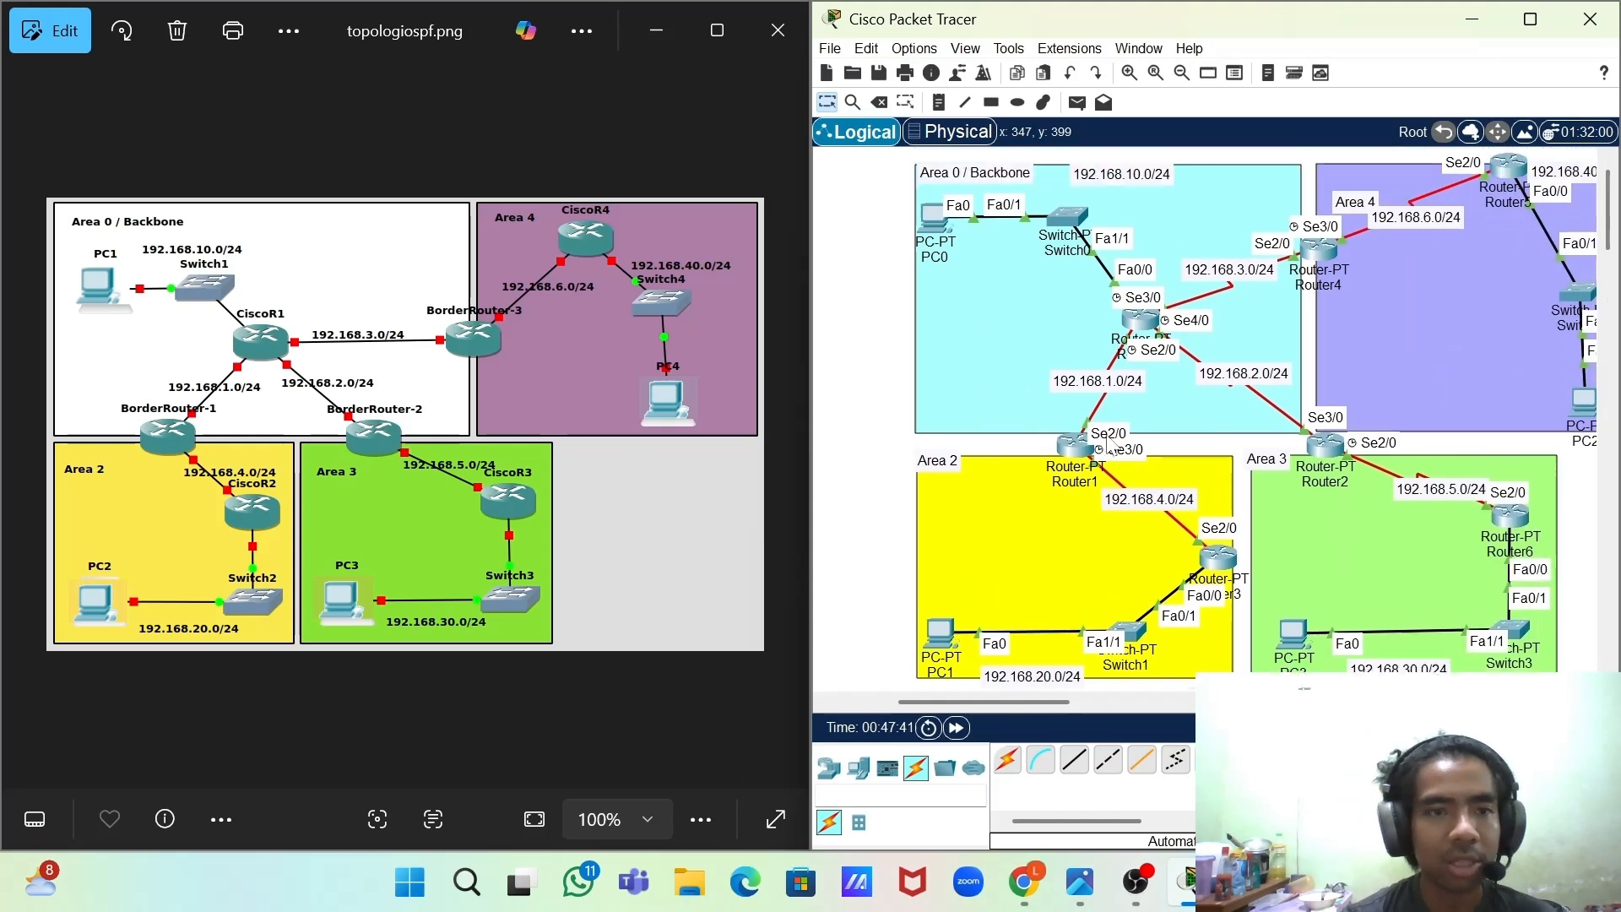
scroll(1112, 448, "up", 1)
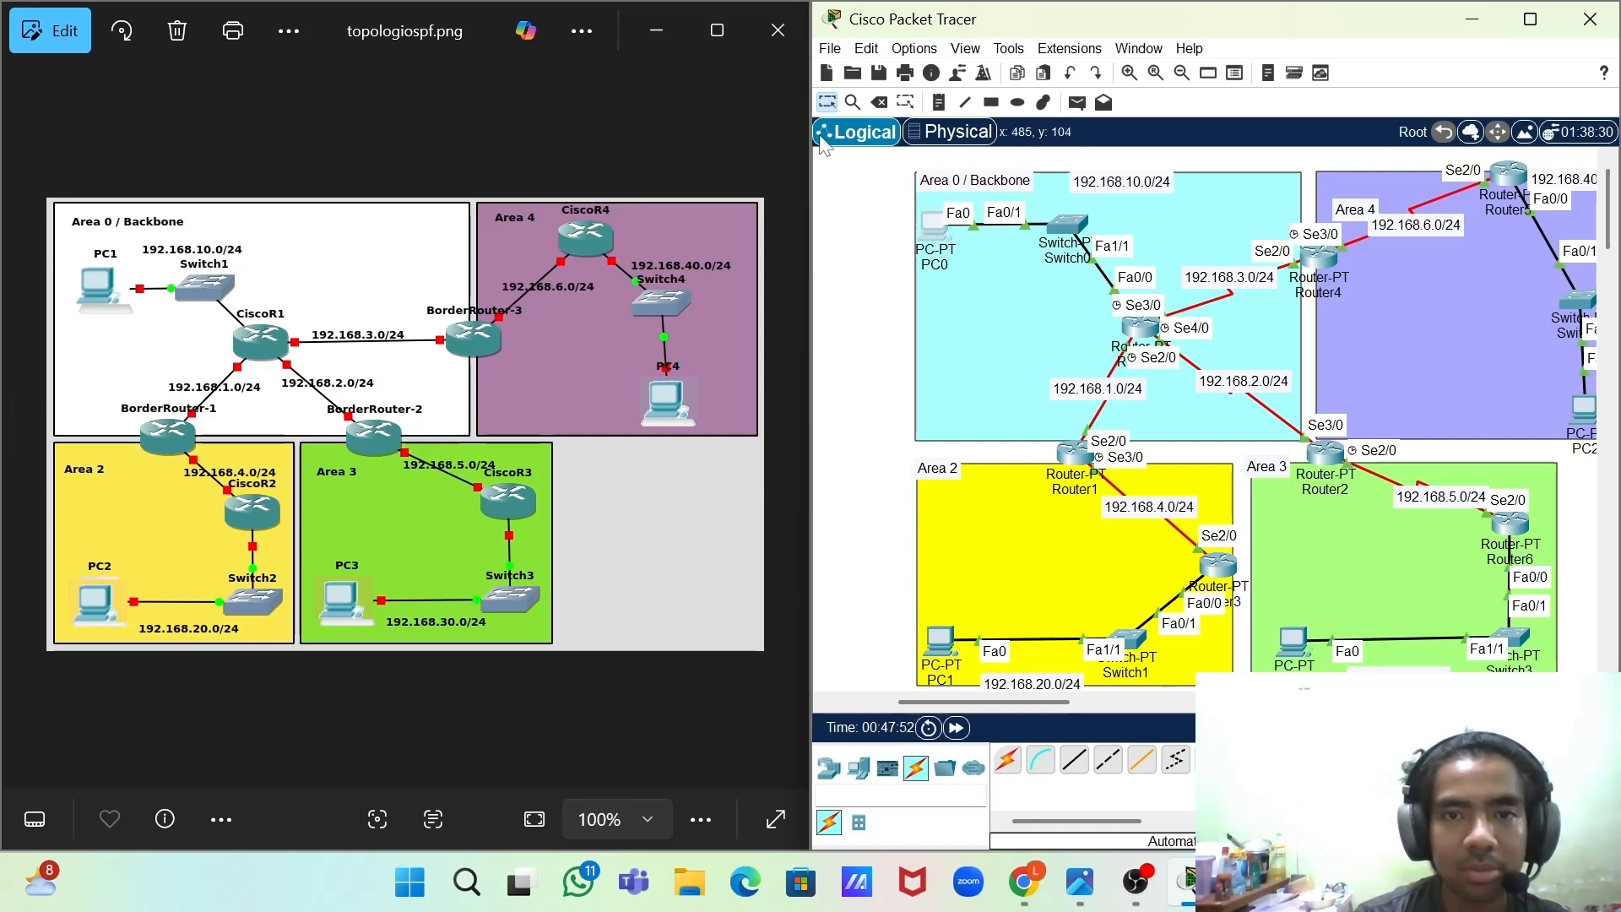
- Check PC0's FastEthernet0 IP configuration and its default gateway
left_click(959, 221)
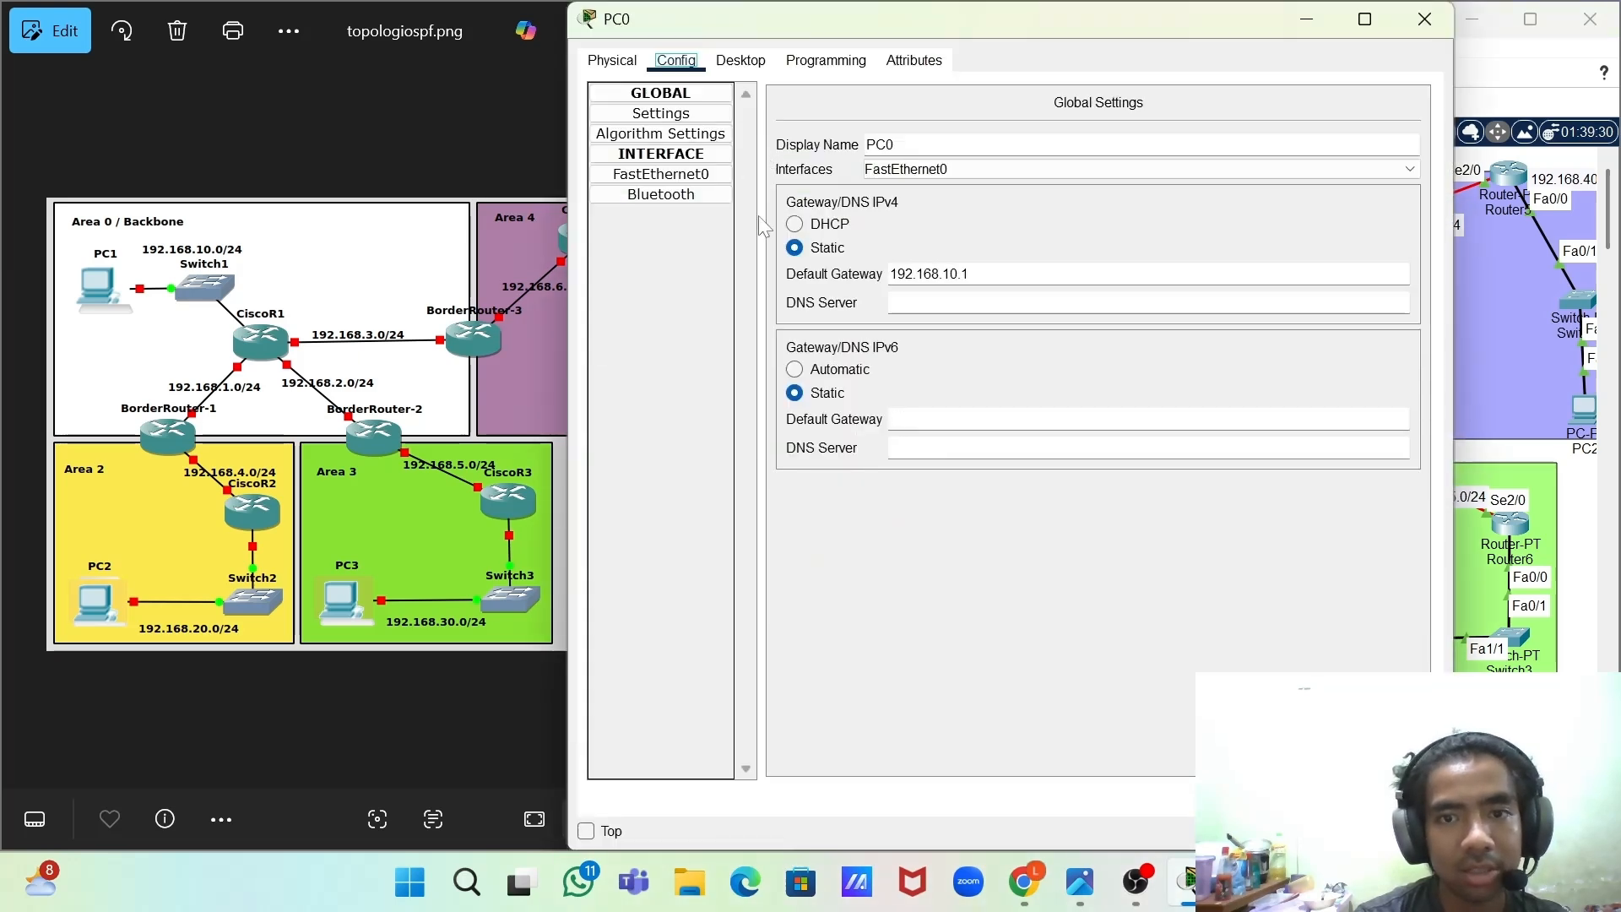
left_click(713, 176)
left_click(709, 177)
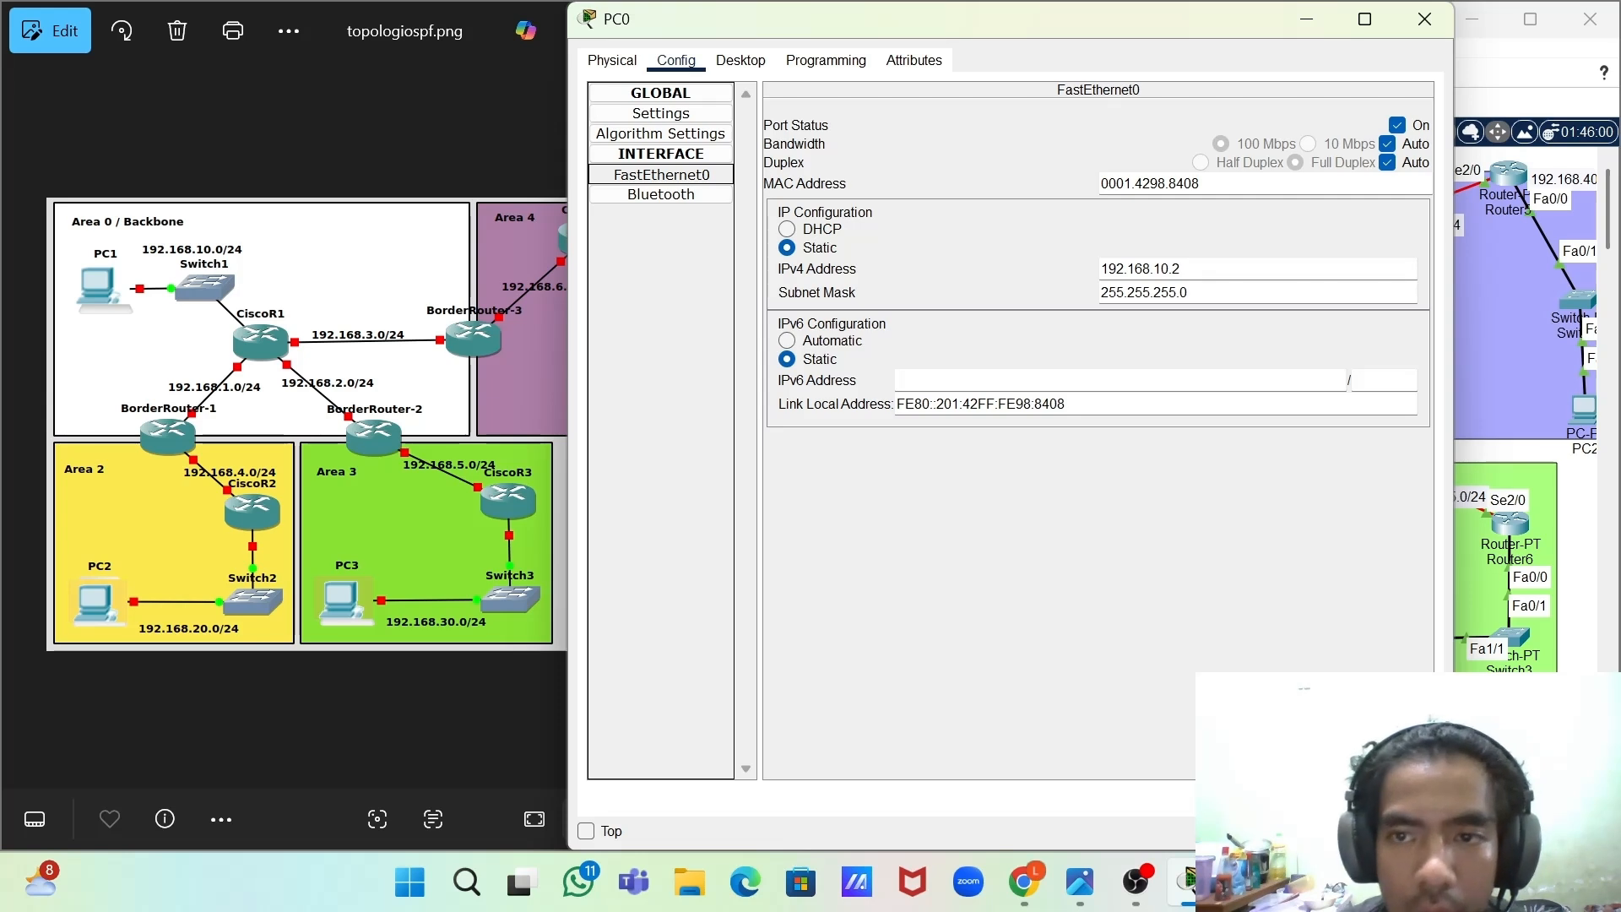
left_click(666, 117)
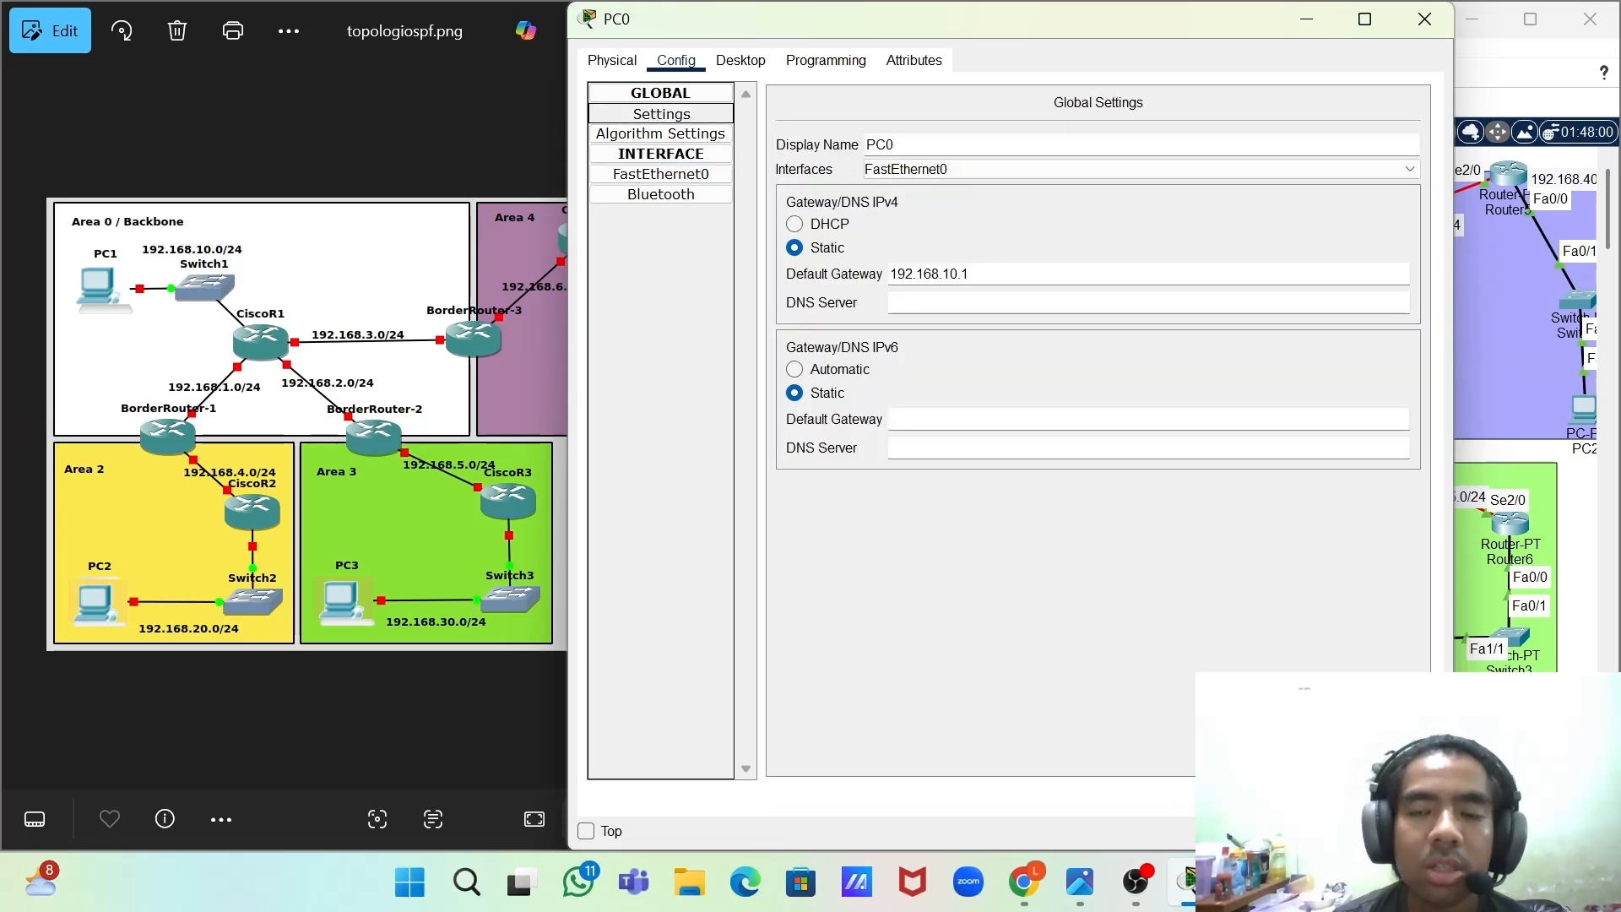
left_click(1306, 19)
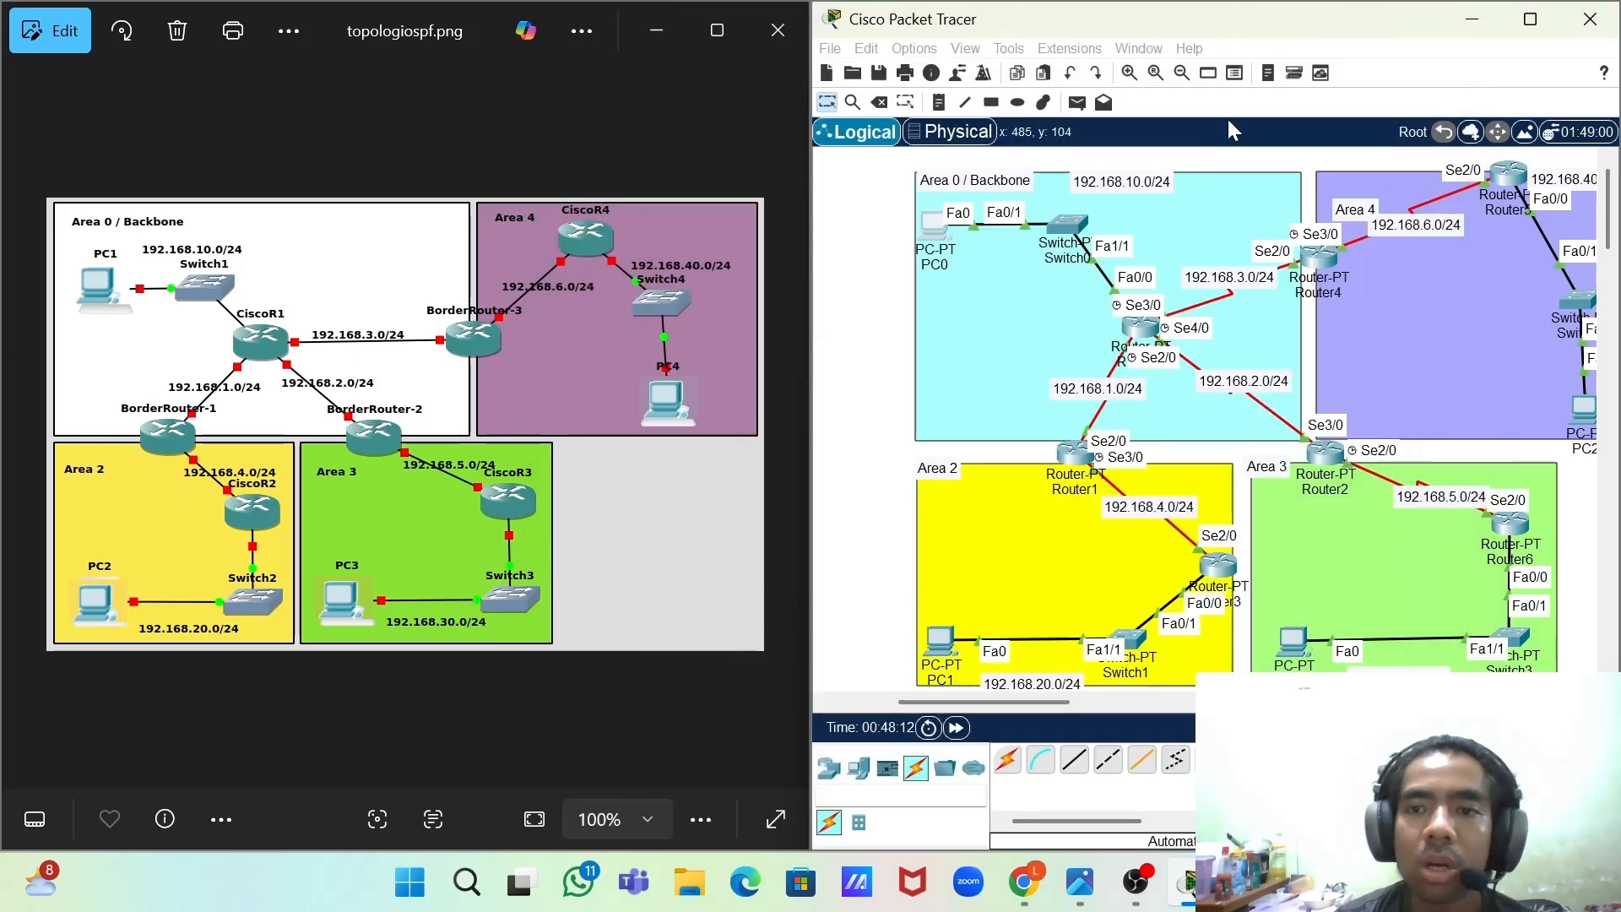
- Check the IP addressing of Router0's FastEthernet0/0 and Serial2/0 interfaces against the reference topology
left_click(1141, 329)
left_click(797, 59)
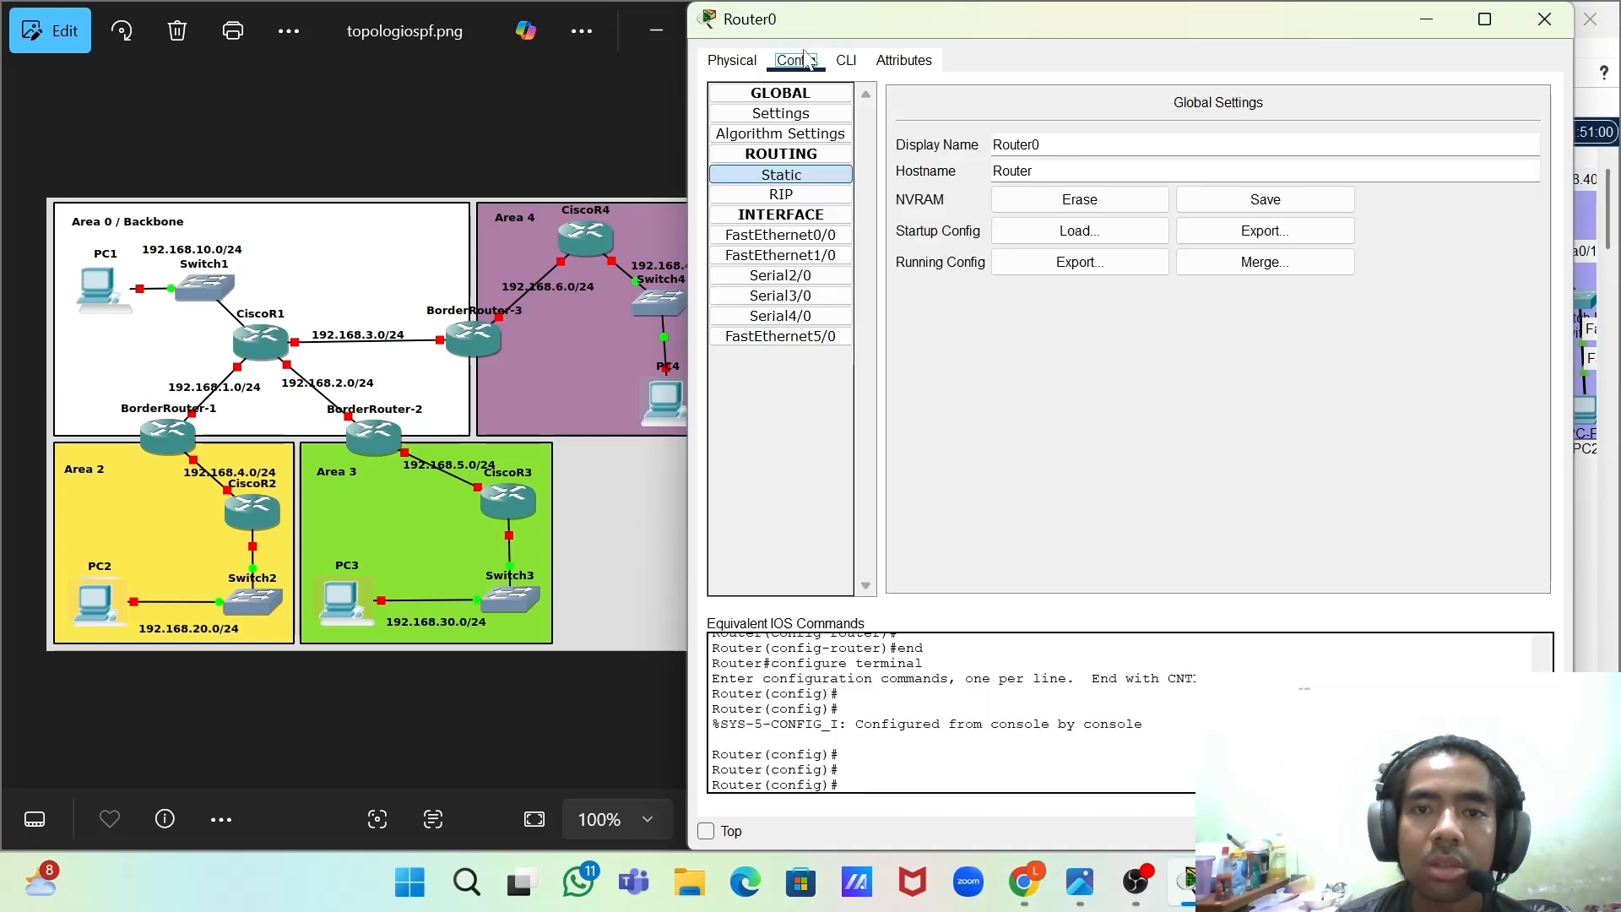
left_click(815, 236)
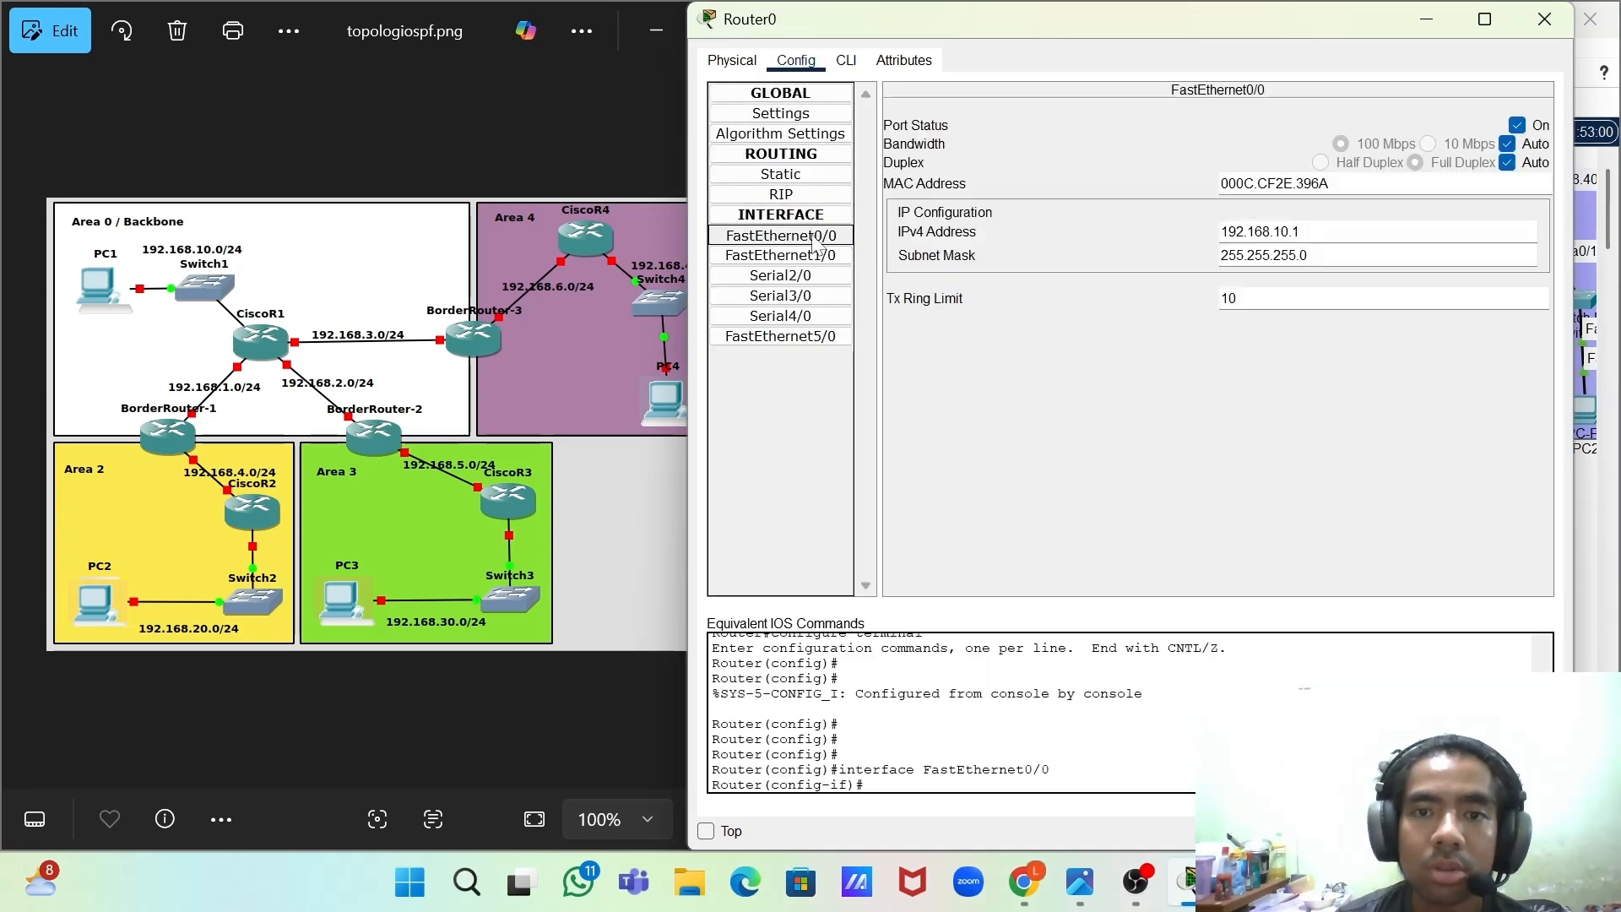
left_click(802, 235)
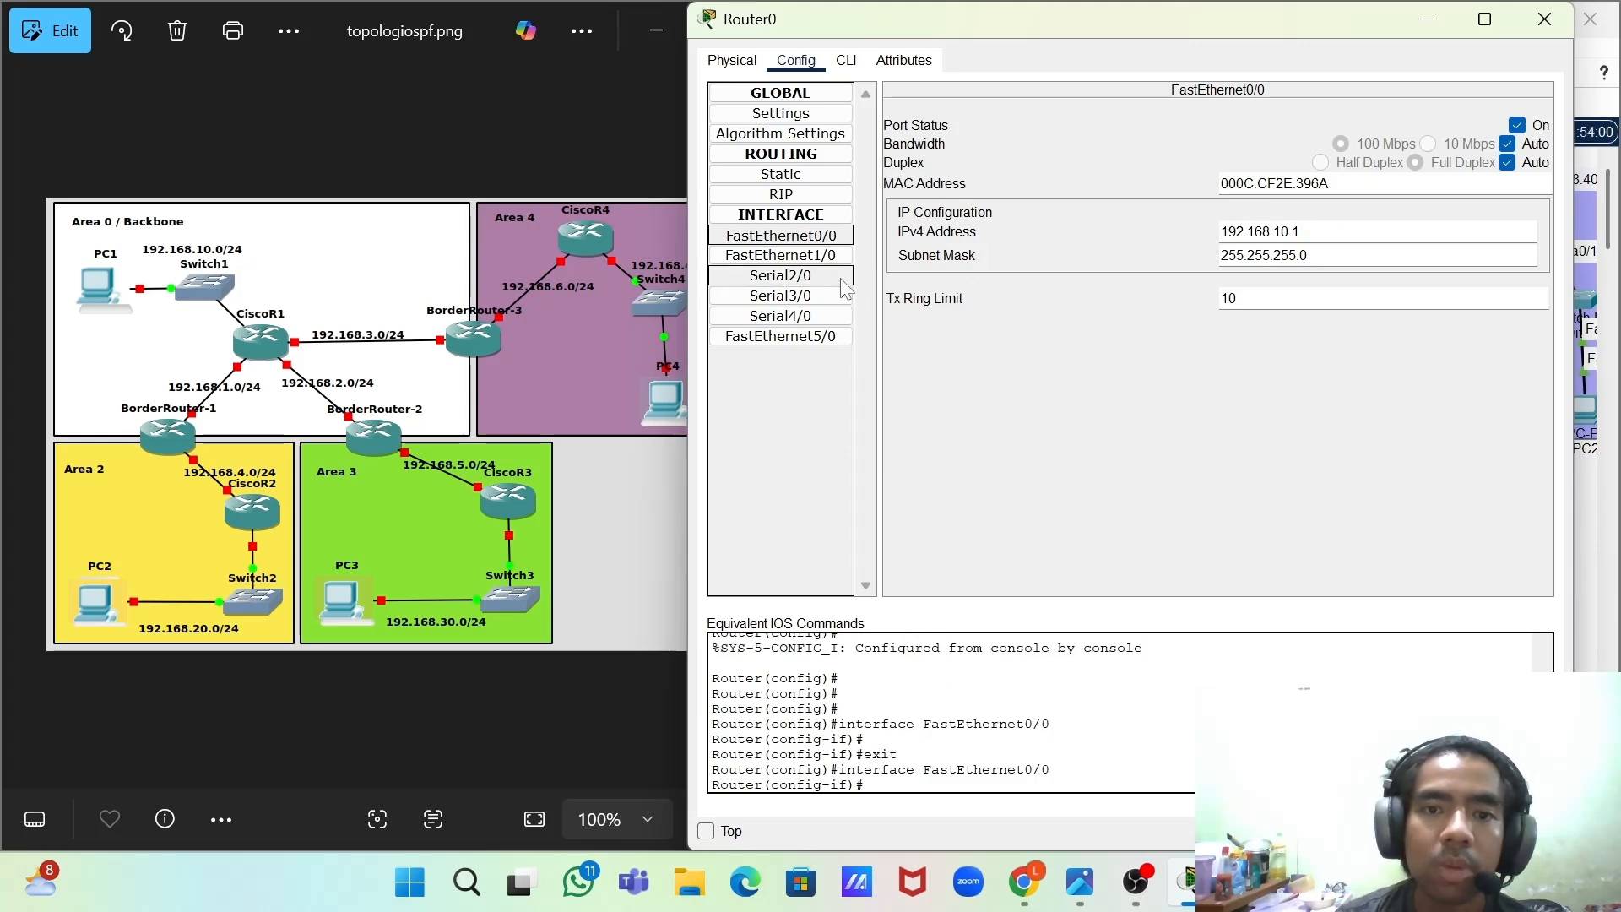
left_click(1435, 22)
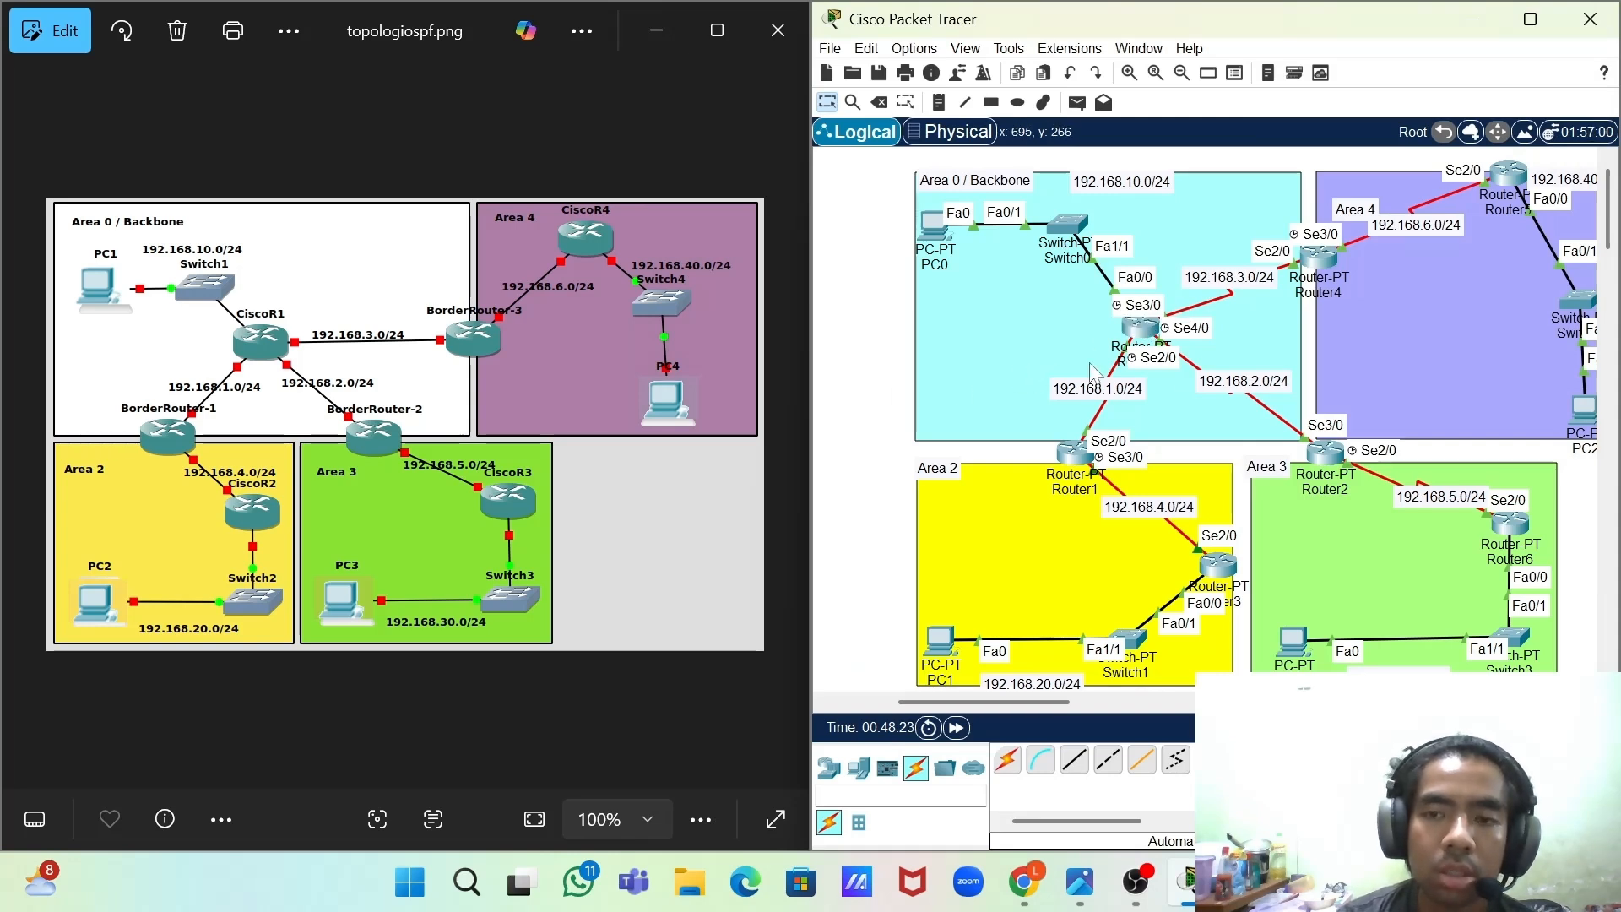
left_click(1141, 327)
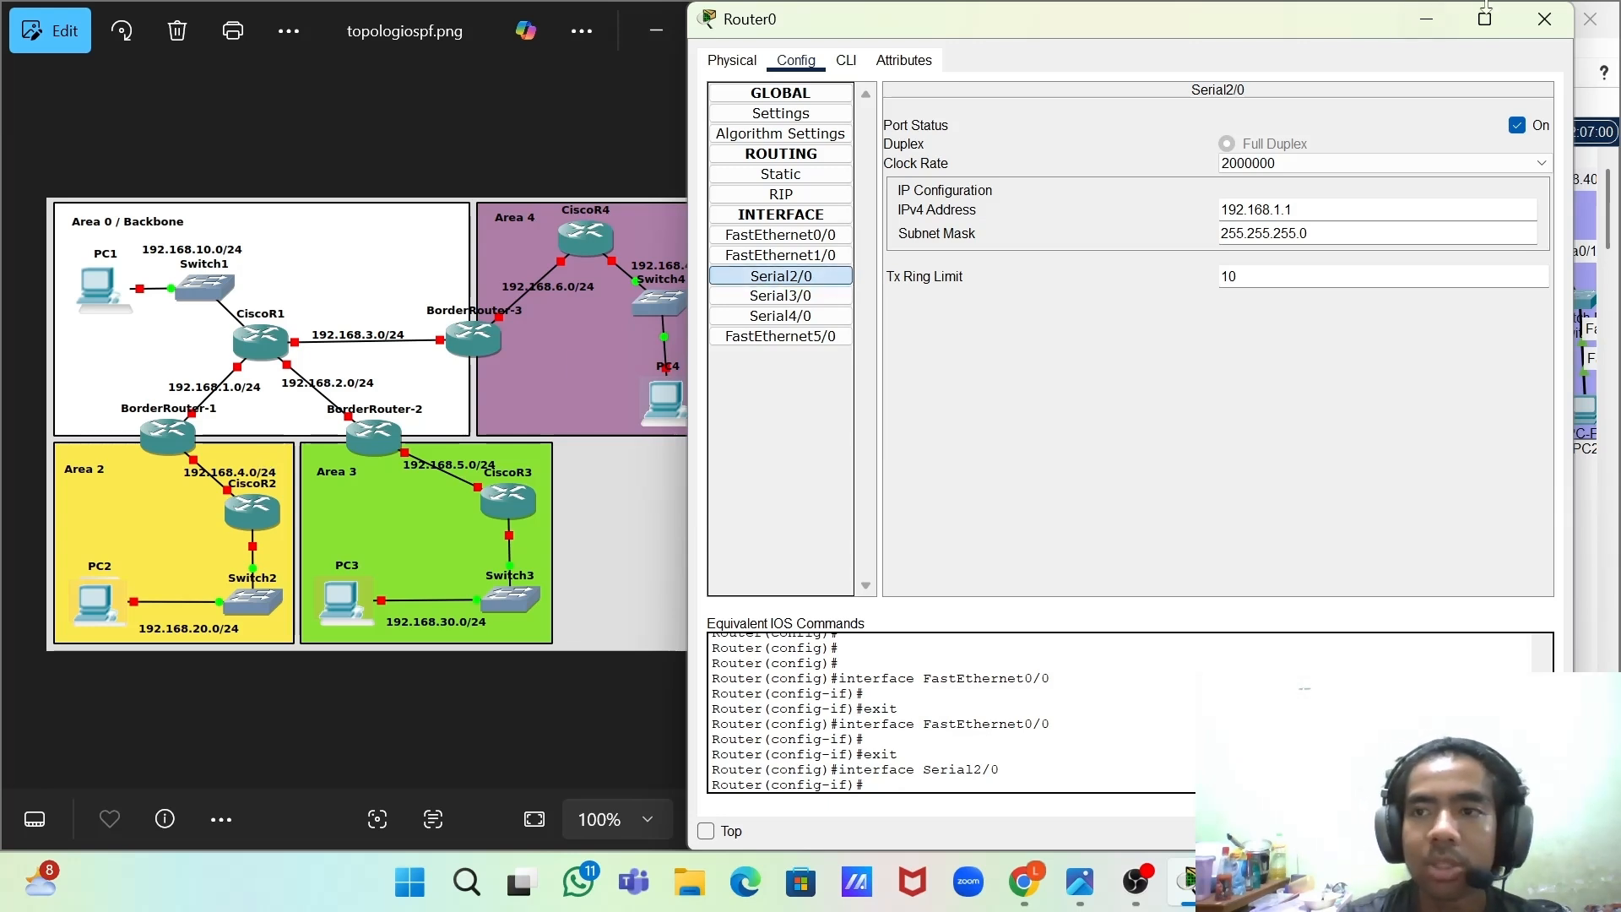
left_click(1543, 19)
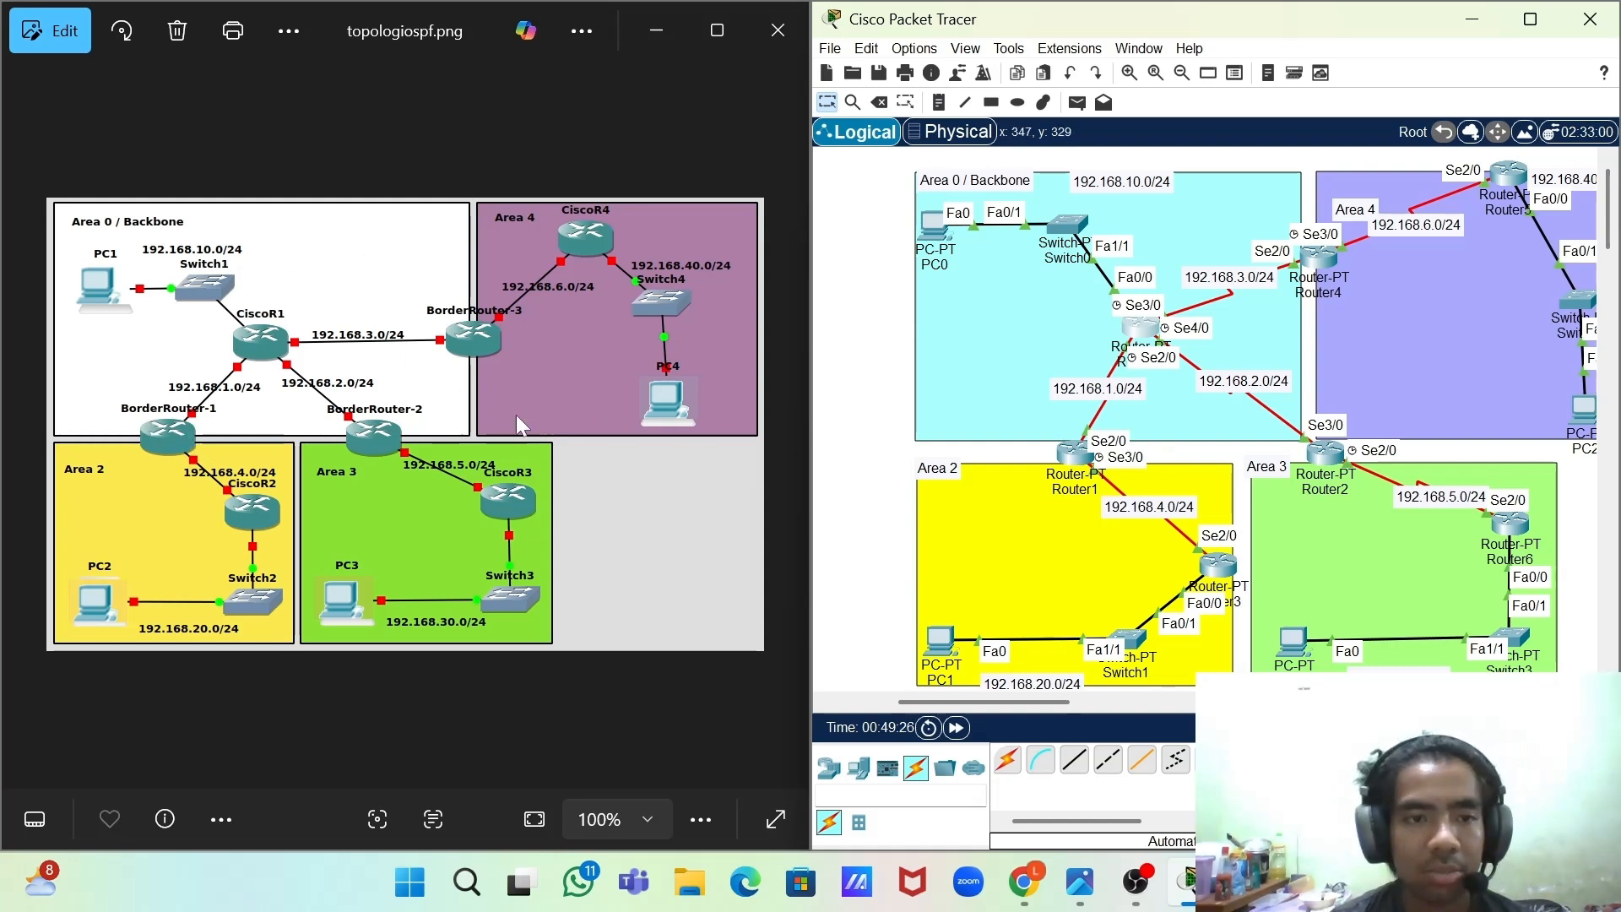
- Maximize the Packet Tracer window and bring the whole topology back into view
left_click(1530, 18)
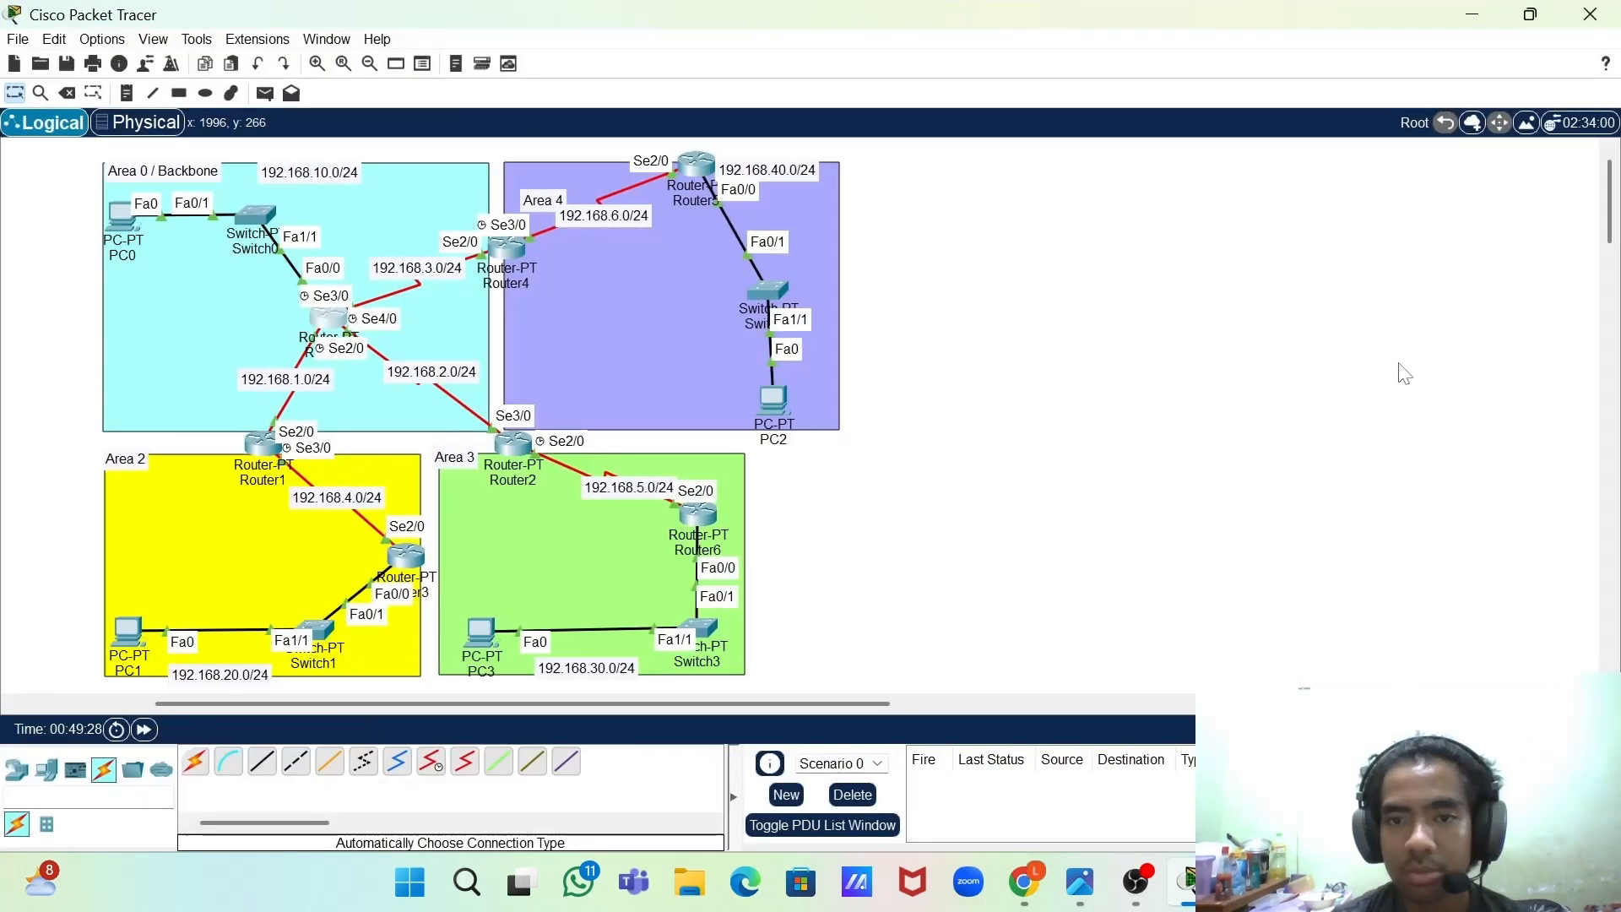
scroll(1404, 373, "left", 3)
scroll(1404, 373, "down", 1)
scroll(1404, 373, "up", 1)
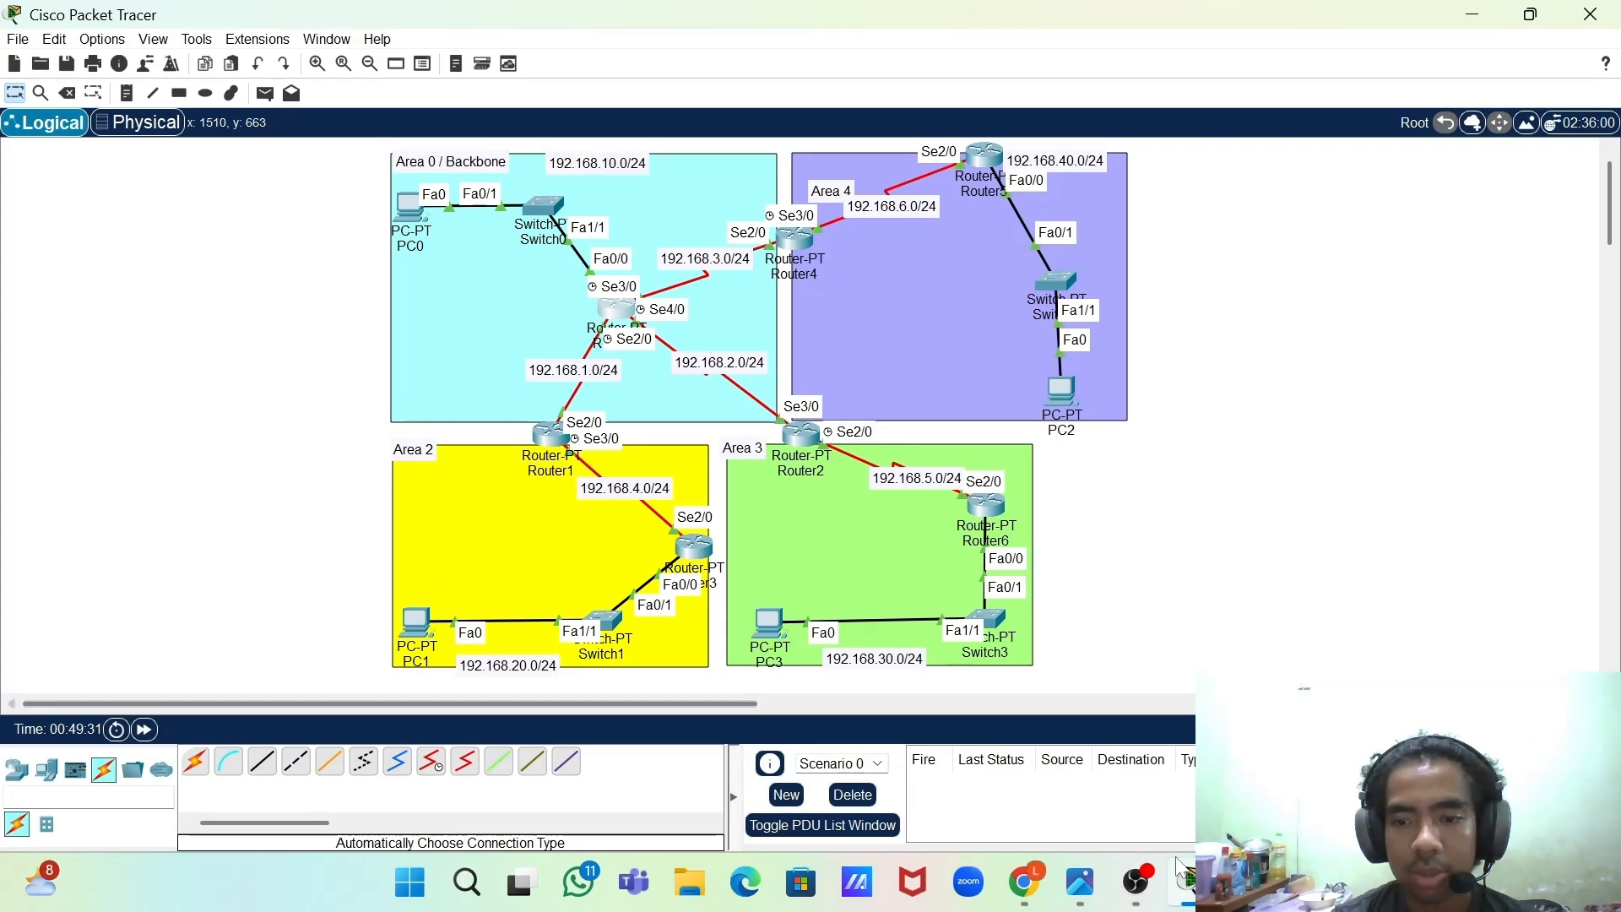
left_click(1150, 888)
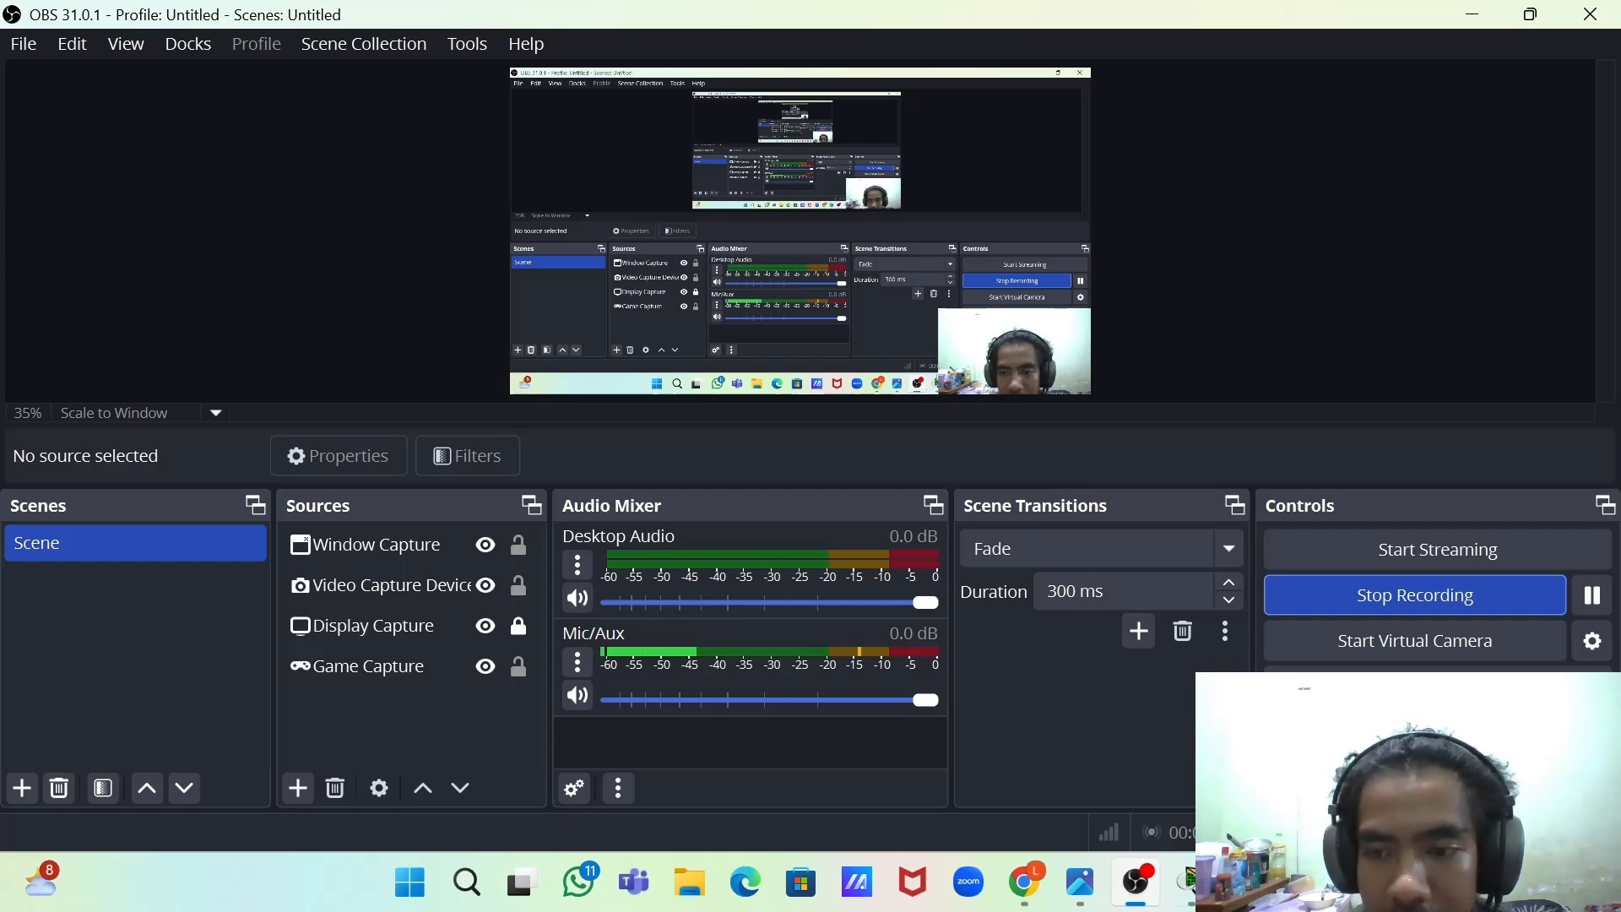
left_click(1194, 881)
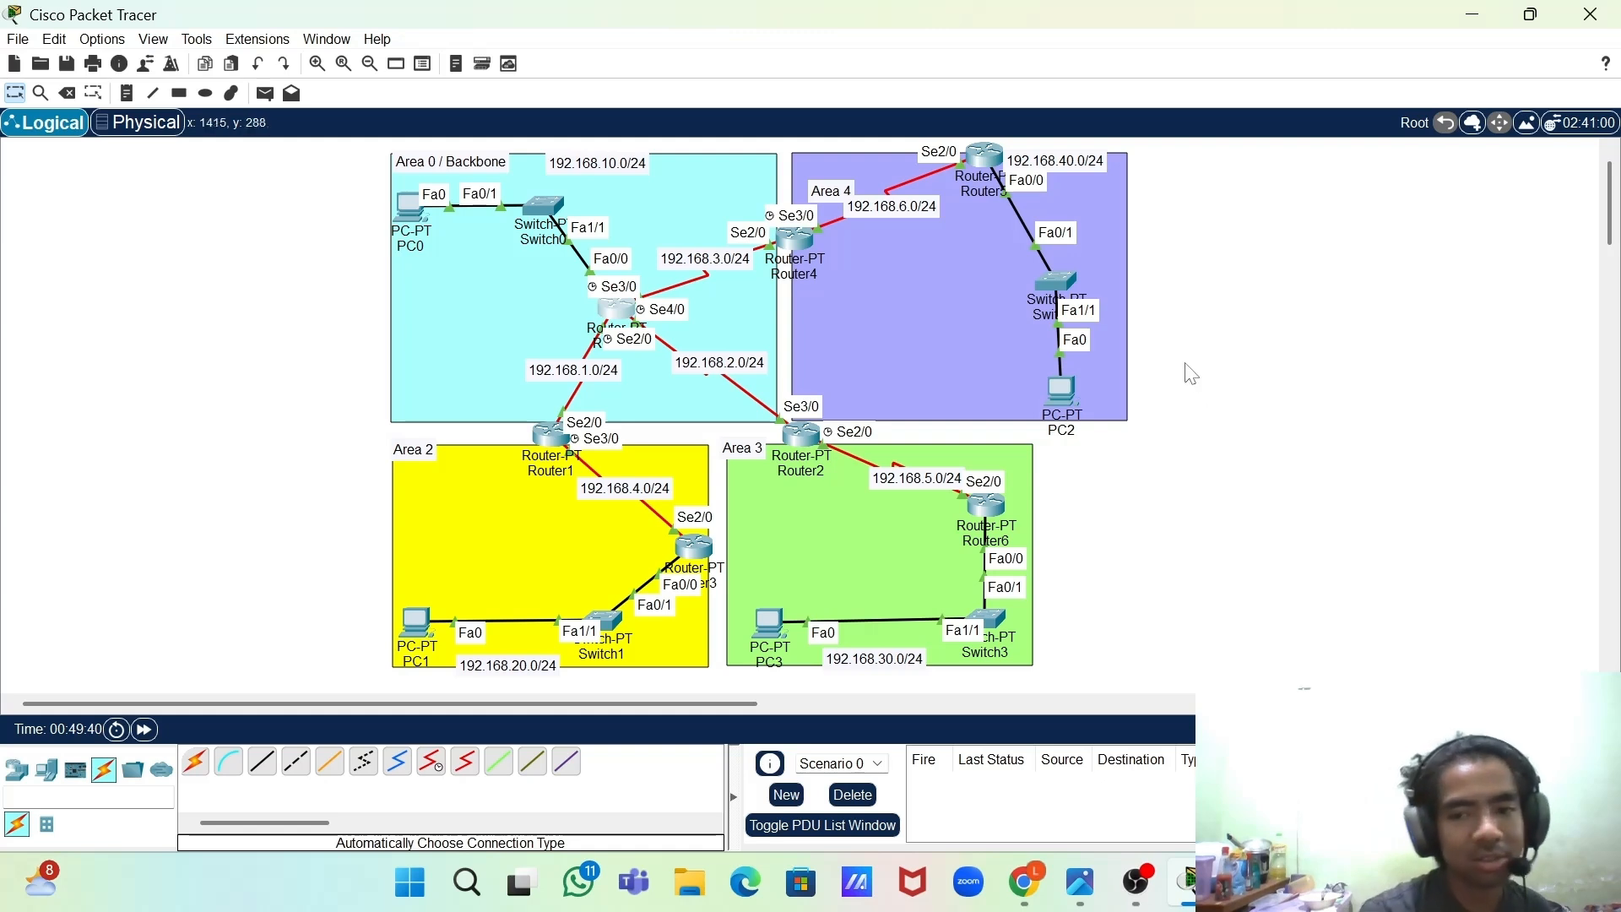
- Align the Area 2, Area 3, Area 0 / Backbone and Area 4 labels with the upper-left corners of their coloured rectangles
scroll(1187, 372, "up", 1)
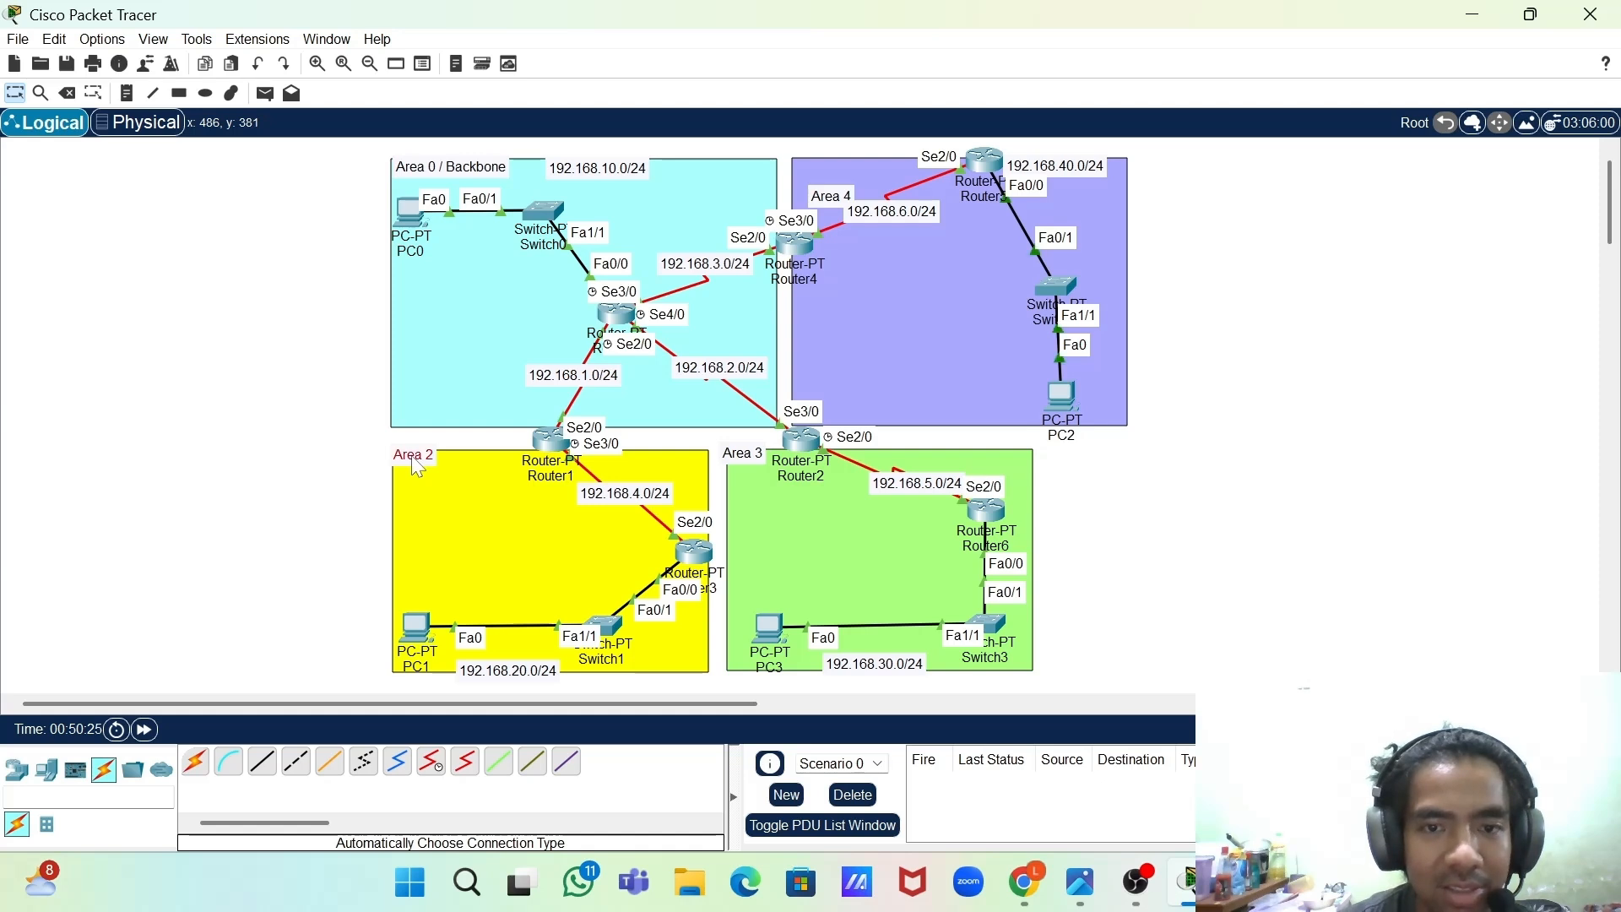
left_click_drag(414, 465, 433, 467)
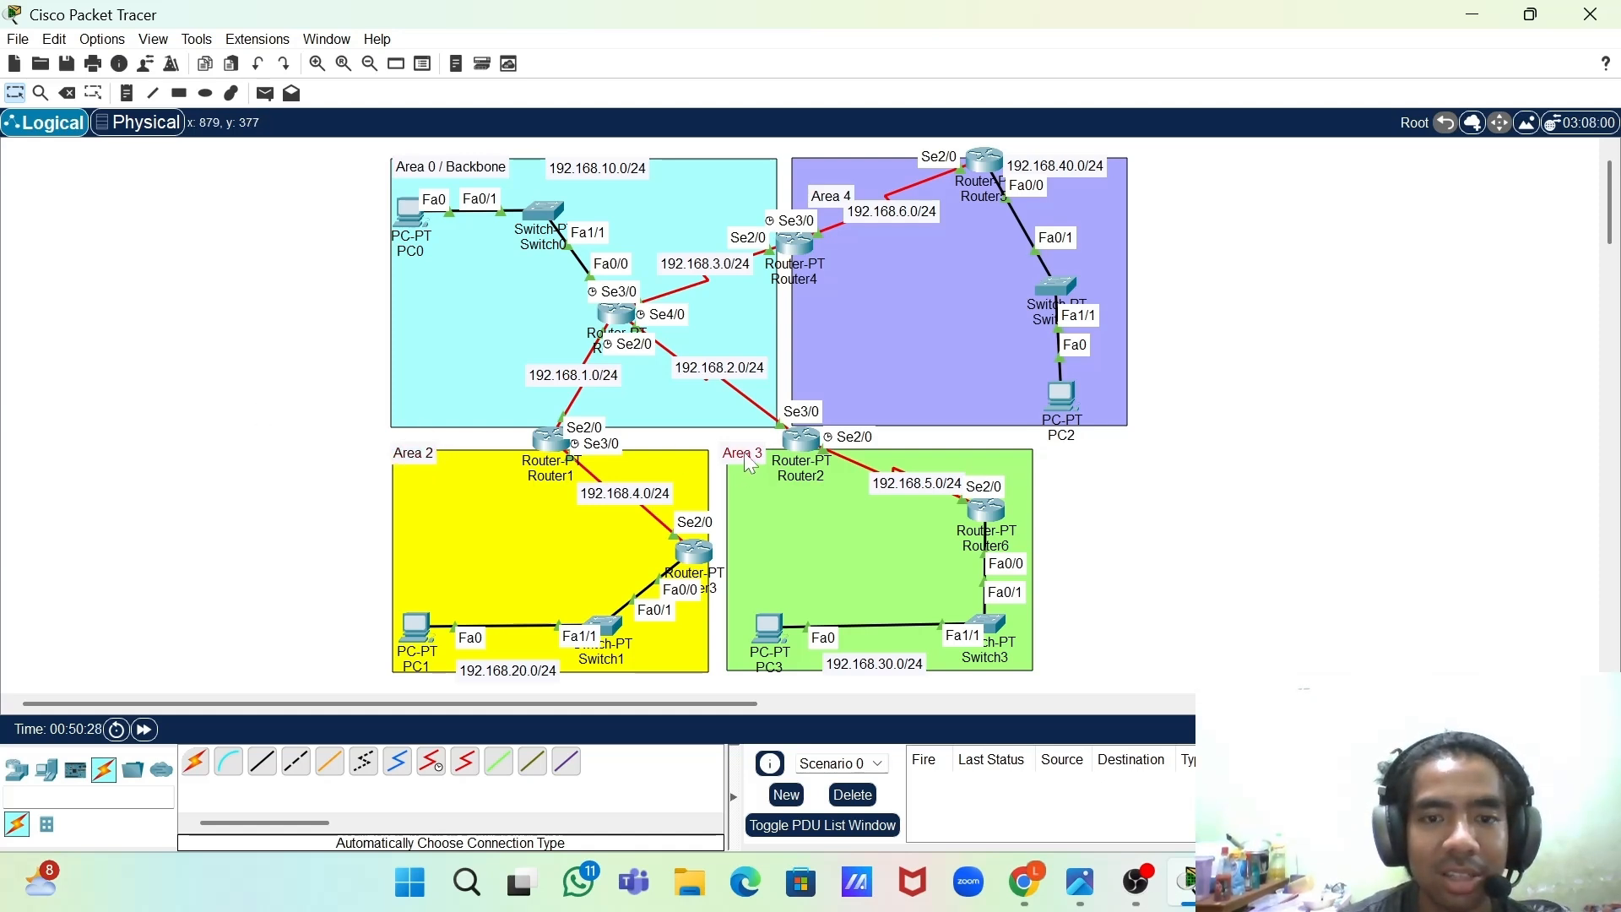
left_click_drag(747, 457, 752, 455)
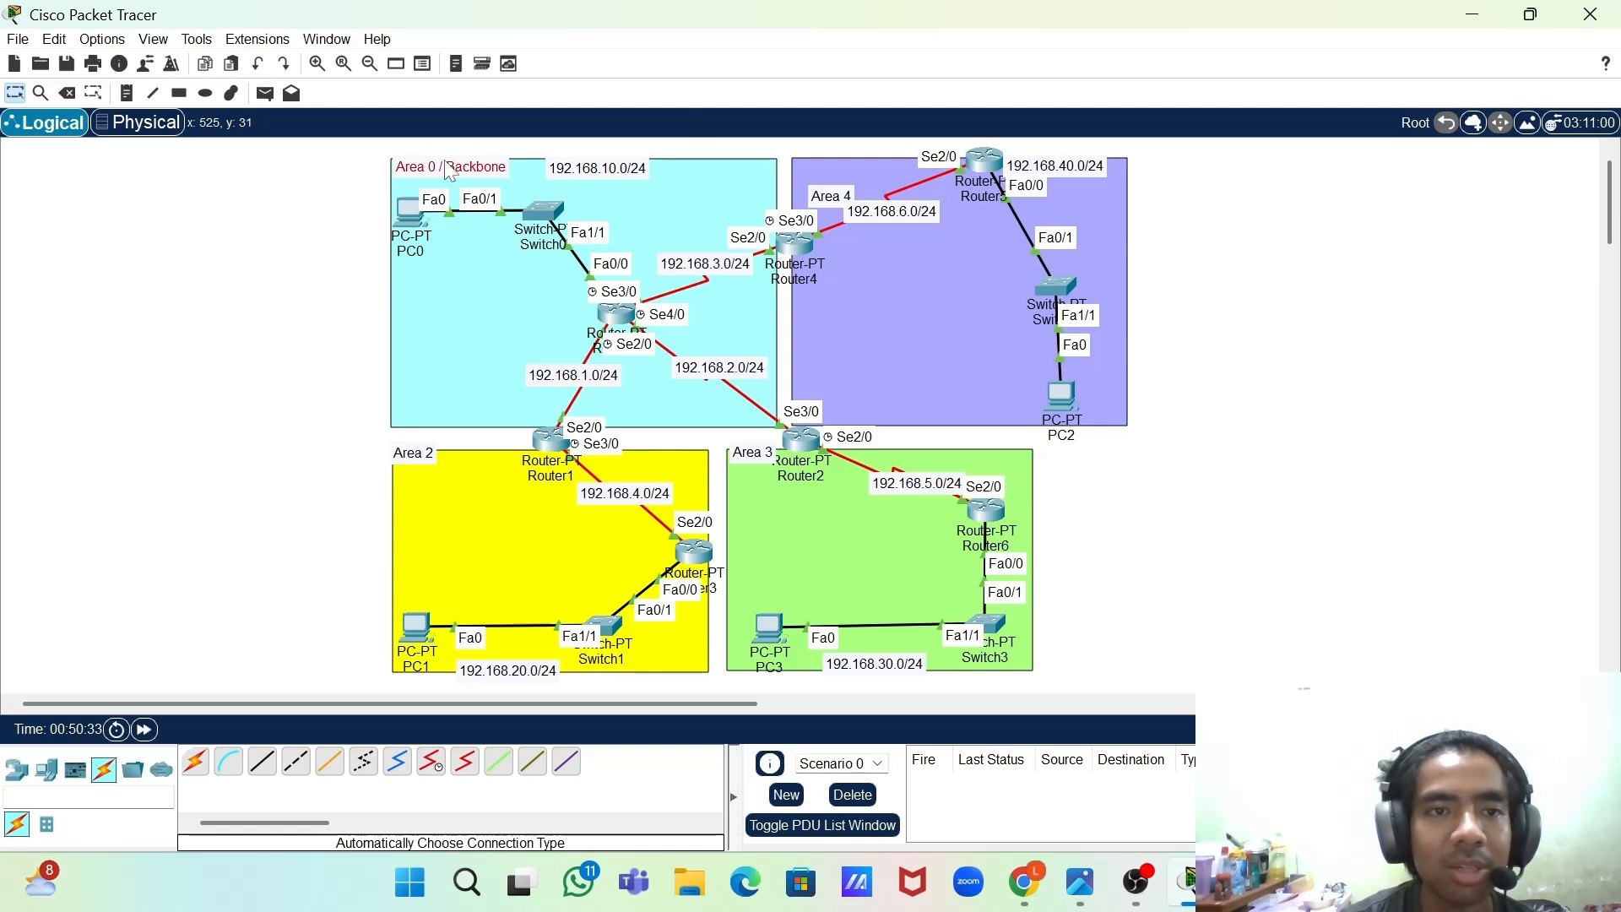
left_click_drag(446, 163, 446, 167)
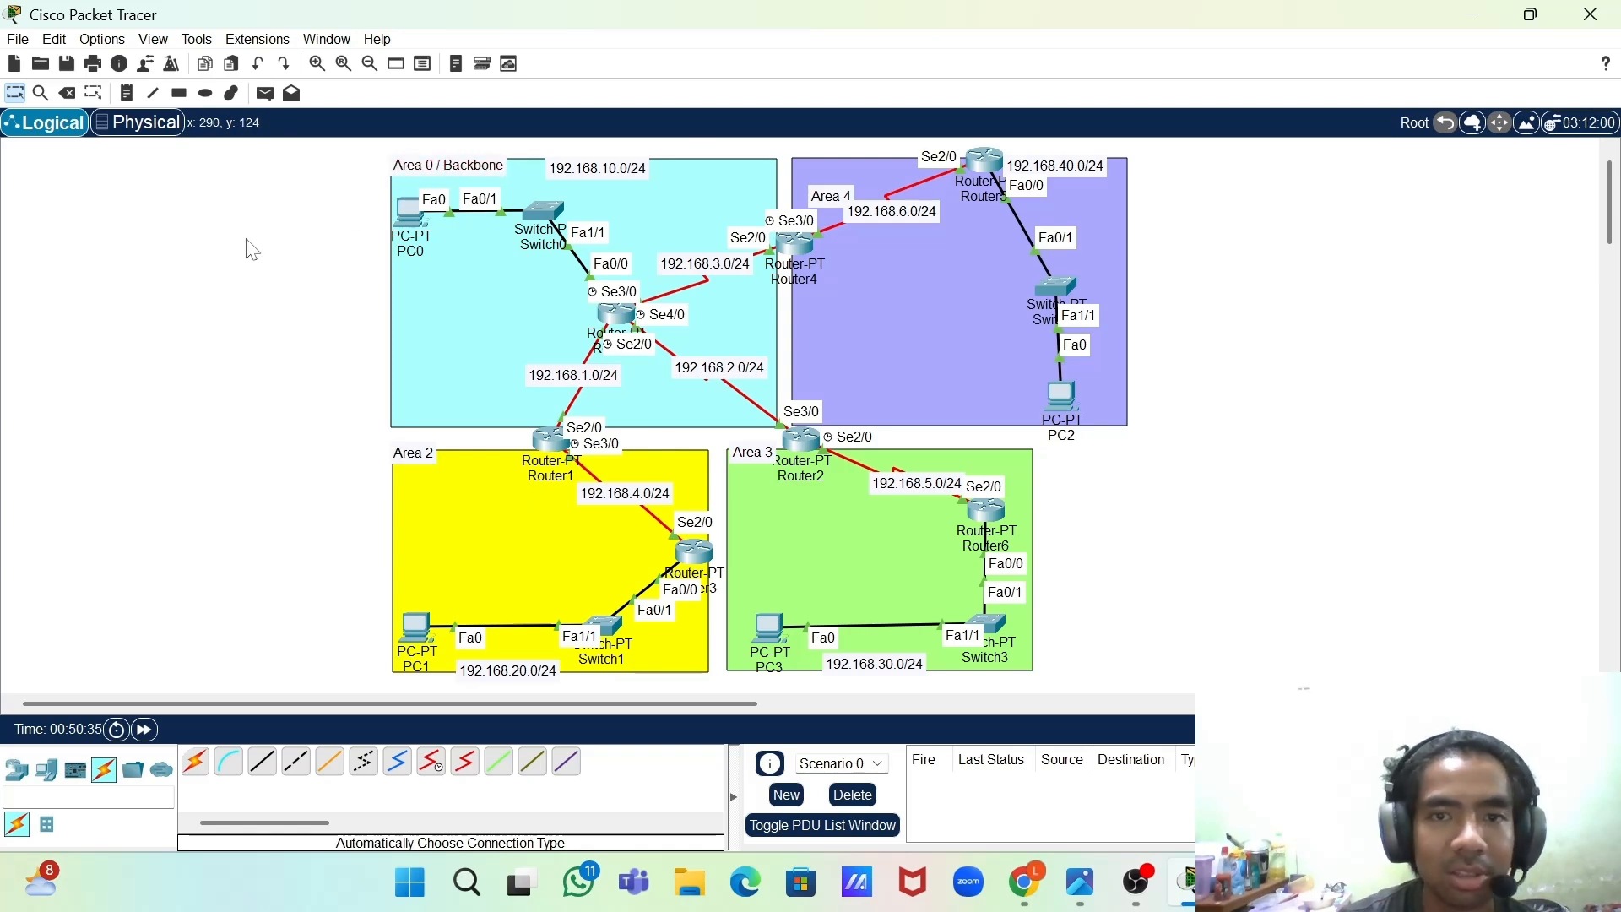
left_click_drag(831, 204, 819, 170)
left_click(1275, 386)
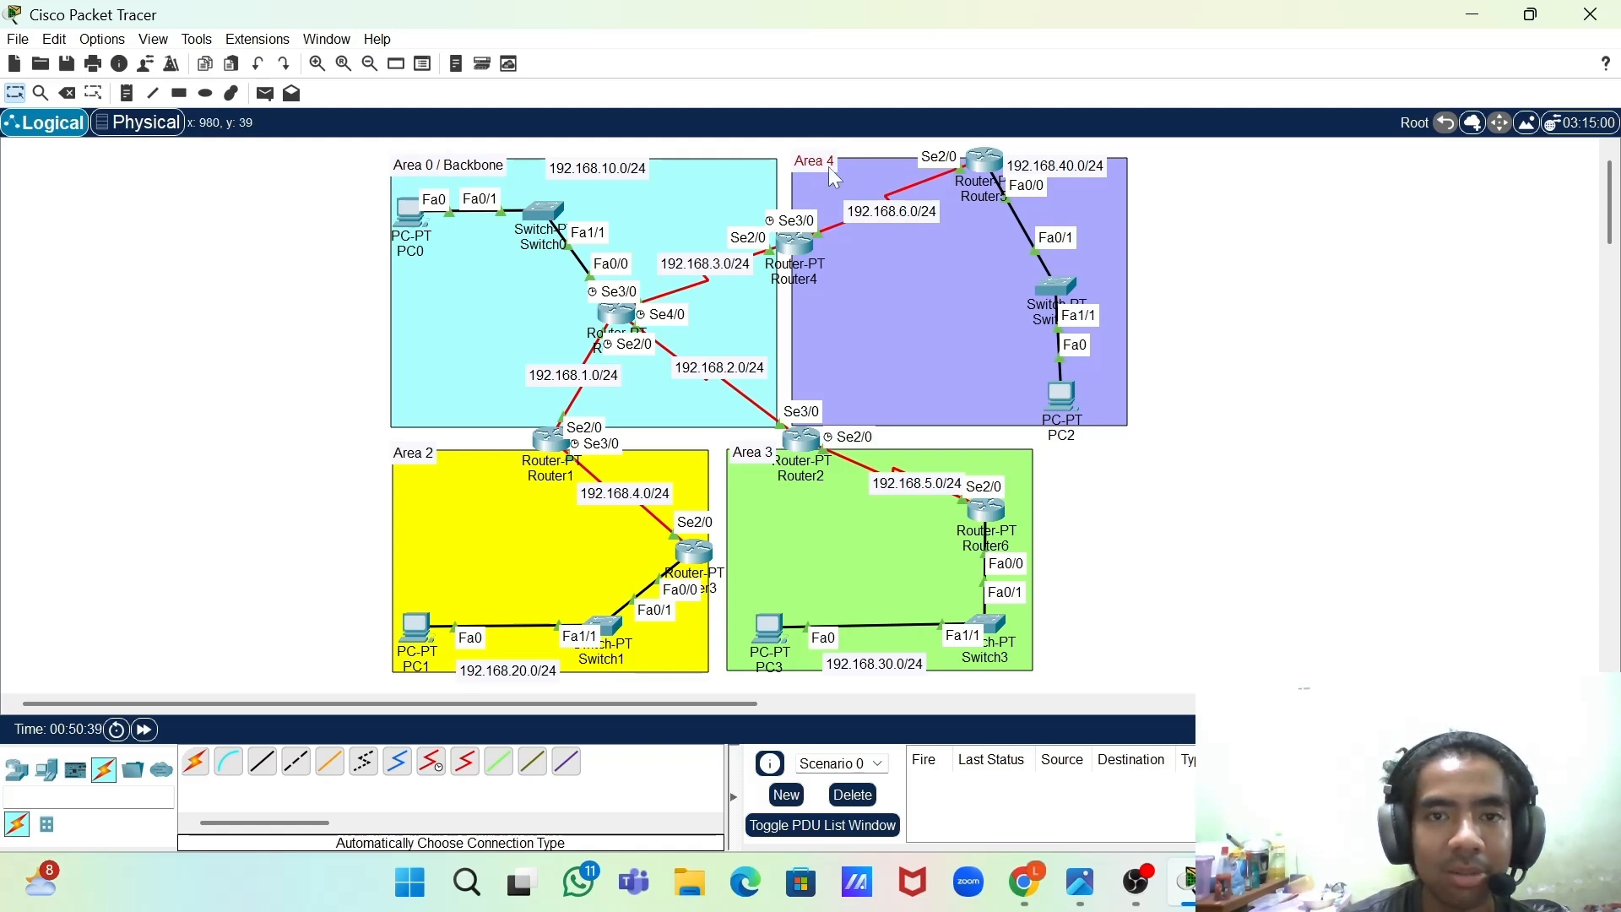
left_click(1273, 434)
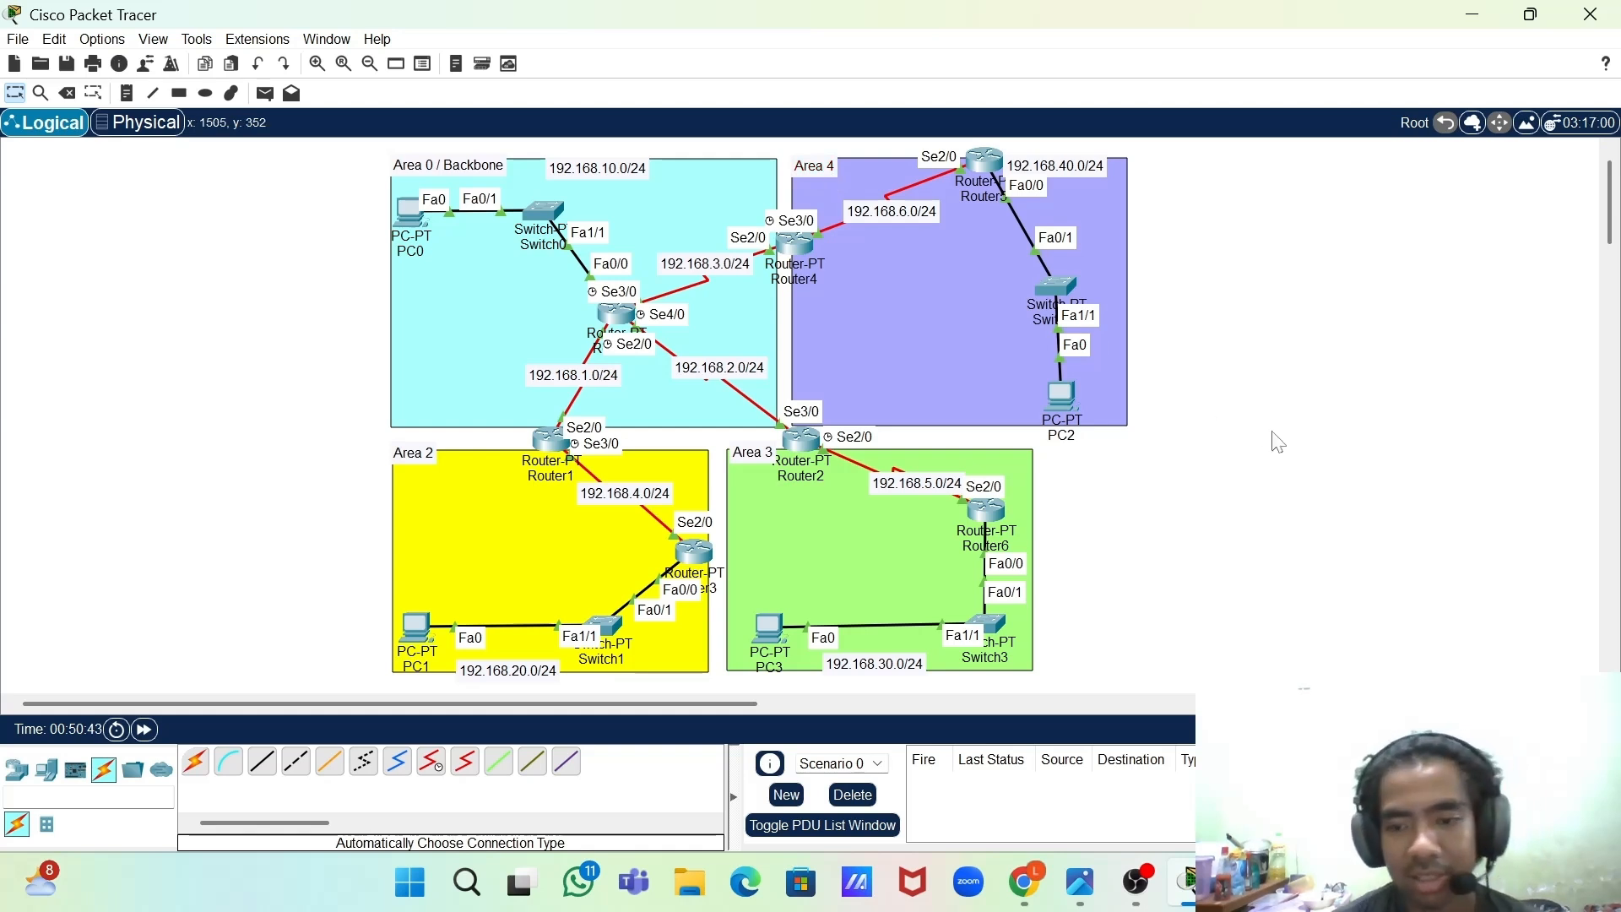